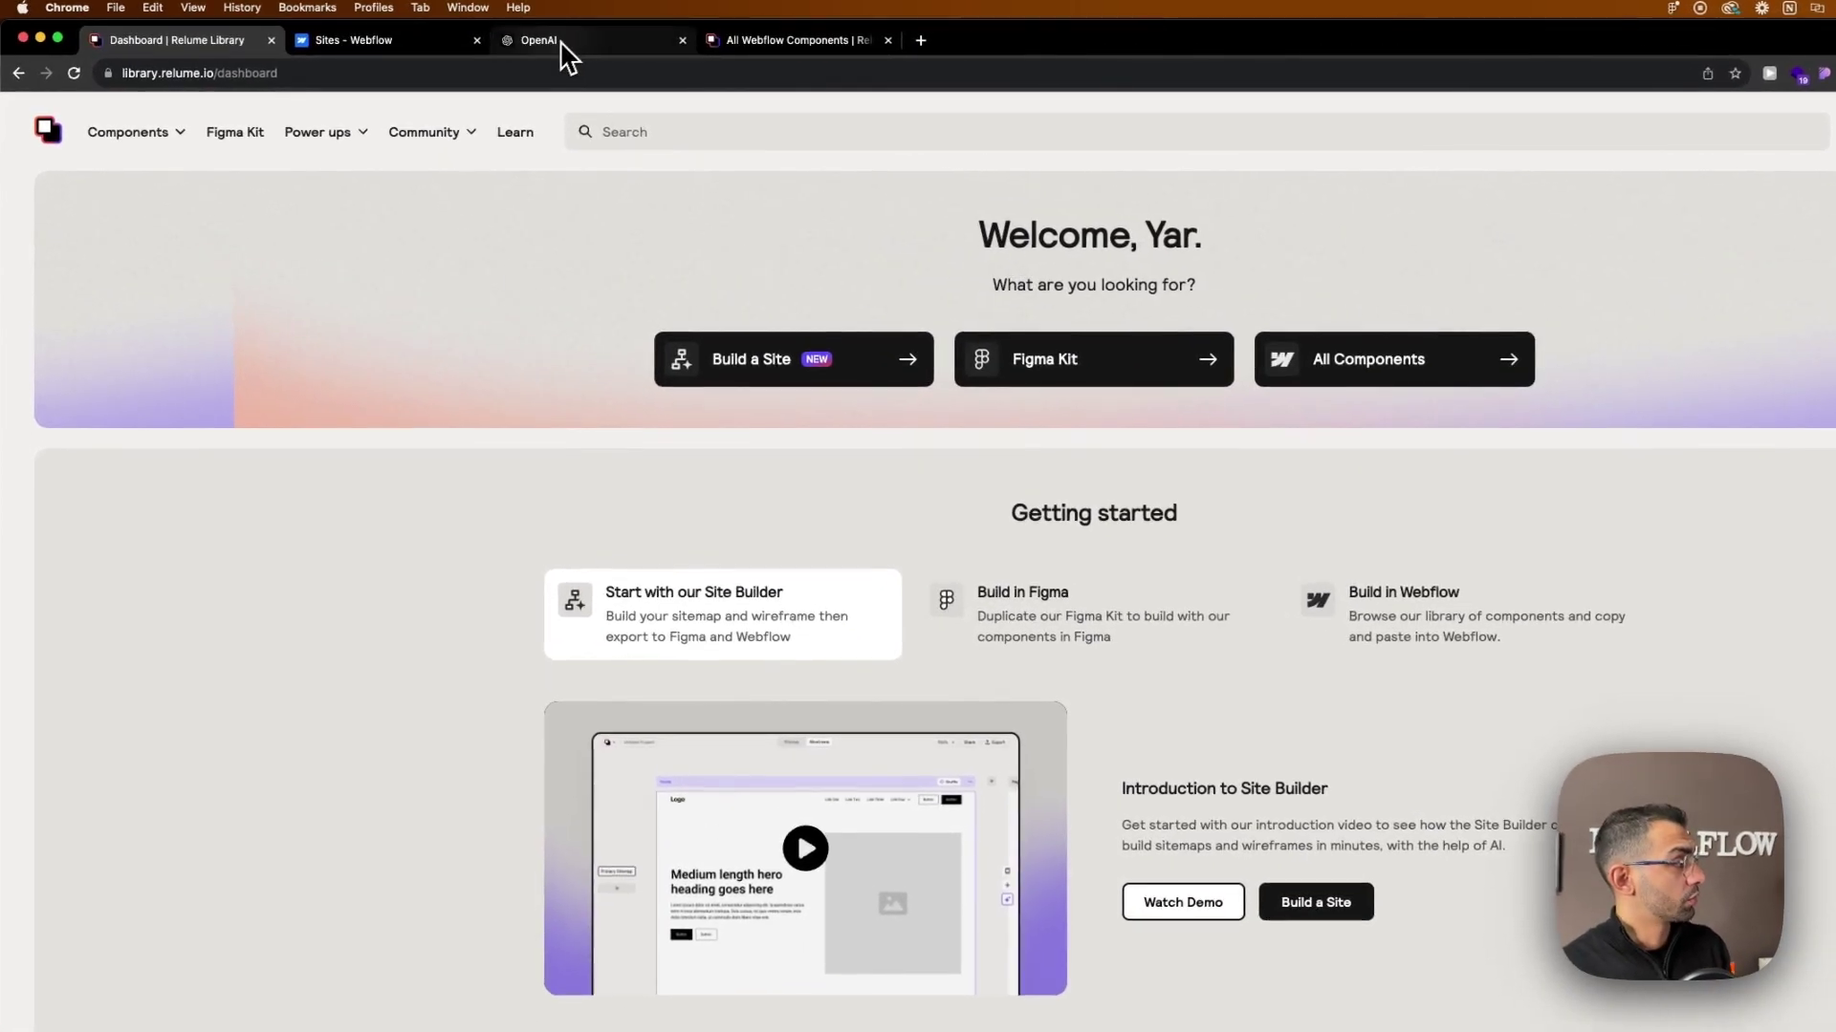
# Switch to the OpenAI homepage and examine its overall layout from the hero down through the lower content sections.
pyautogui.click(562, 44)
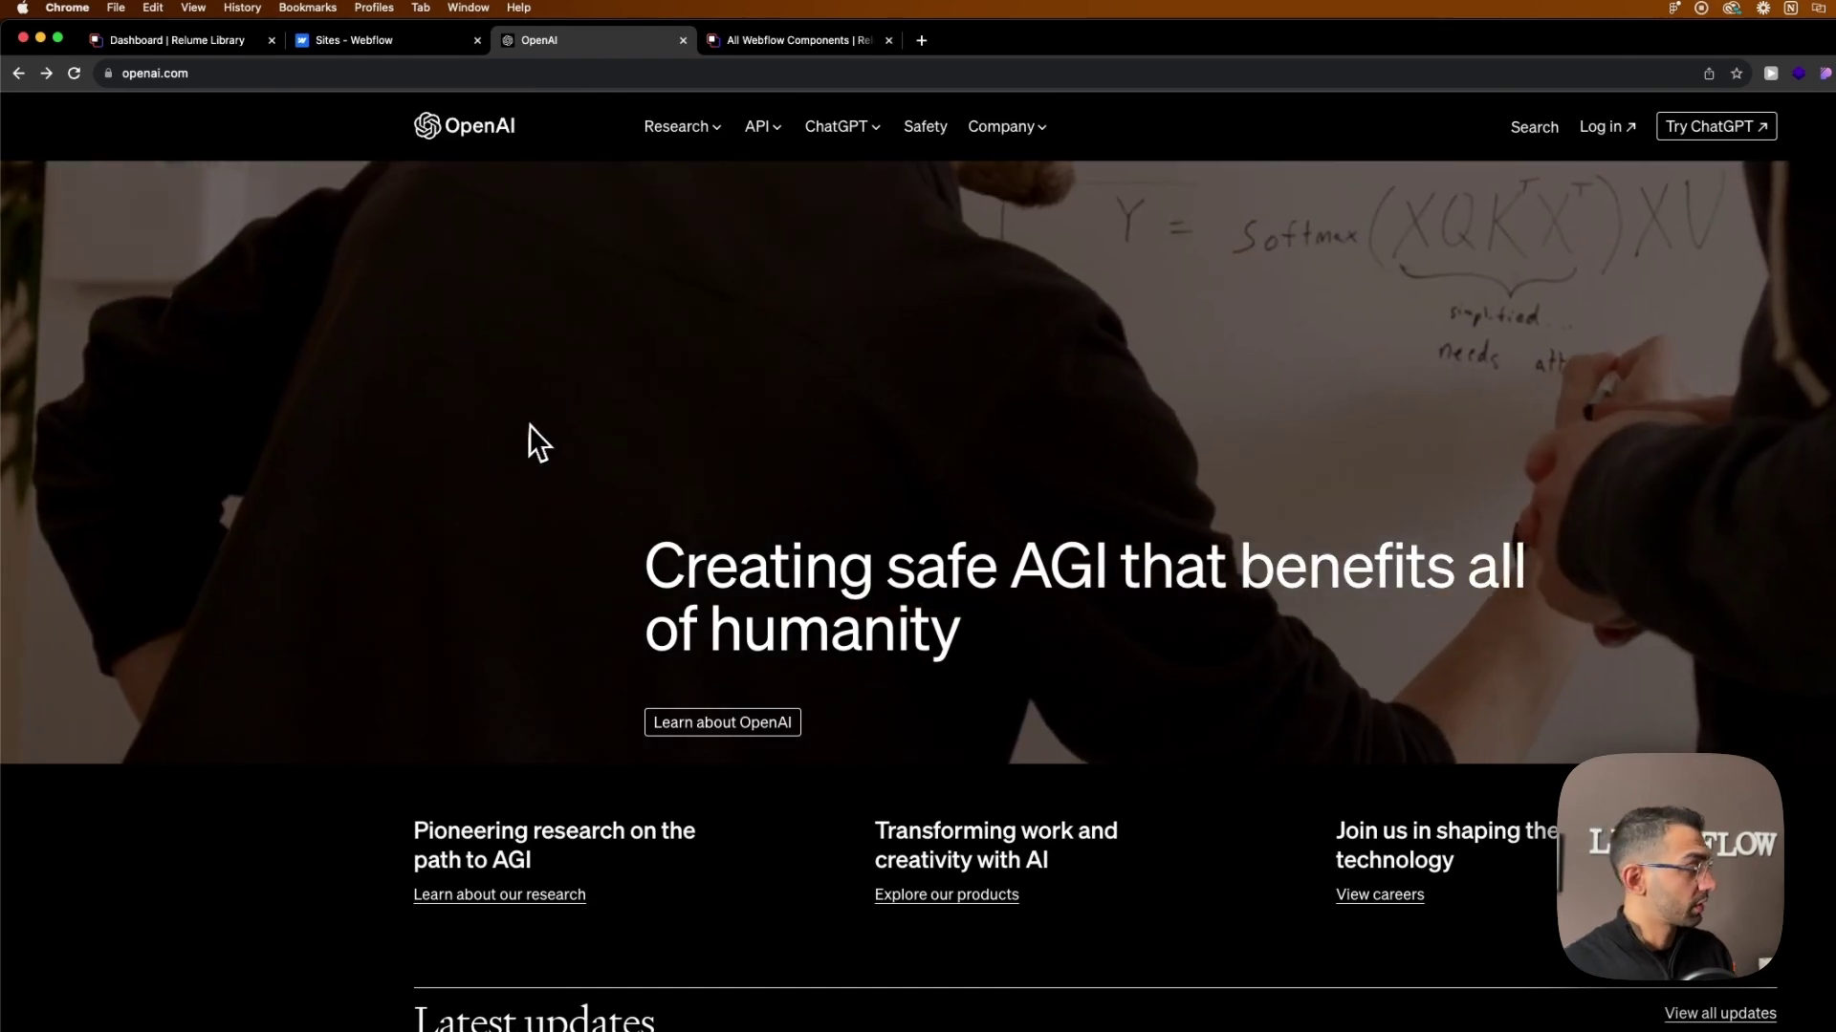
pyautogui.scroll(-1, 549, 621)
pyautogui.scroll(-5, 551, 624)
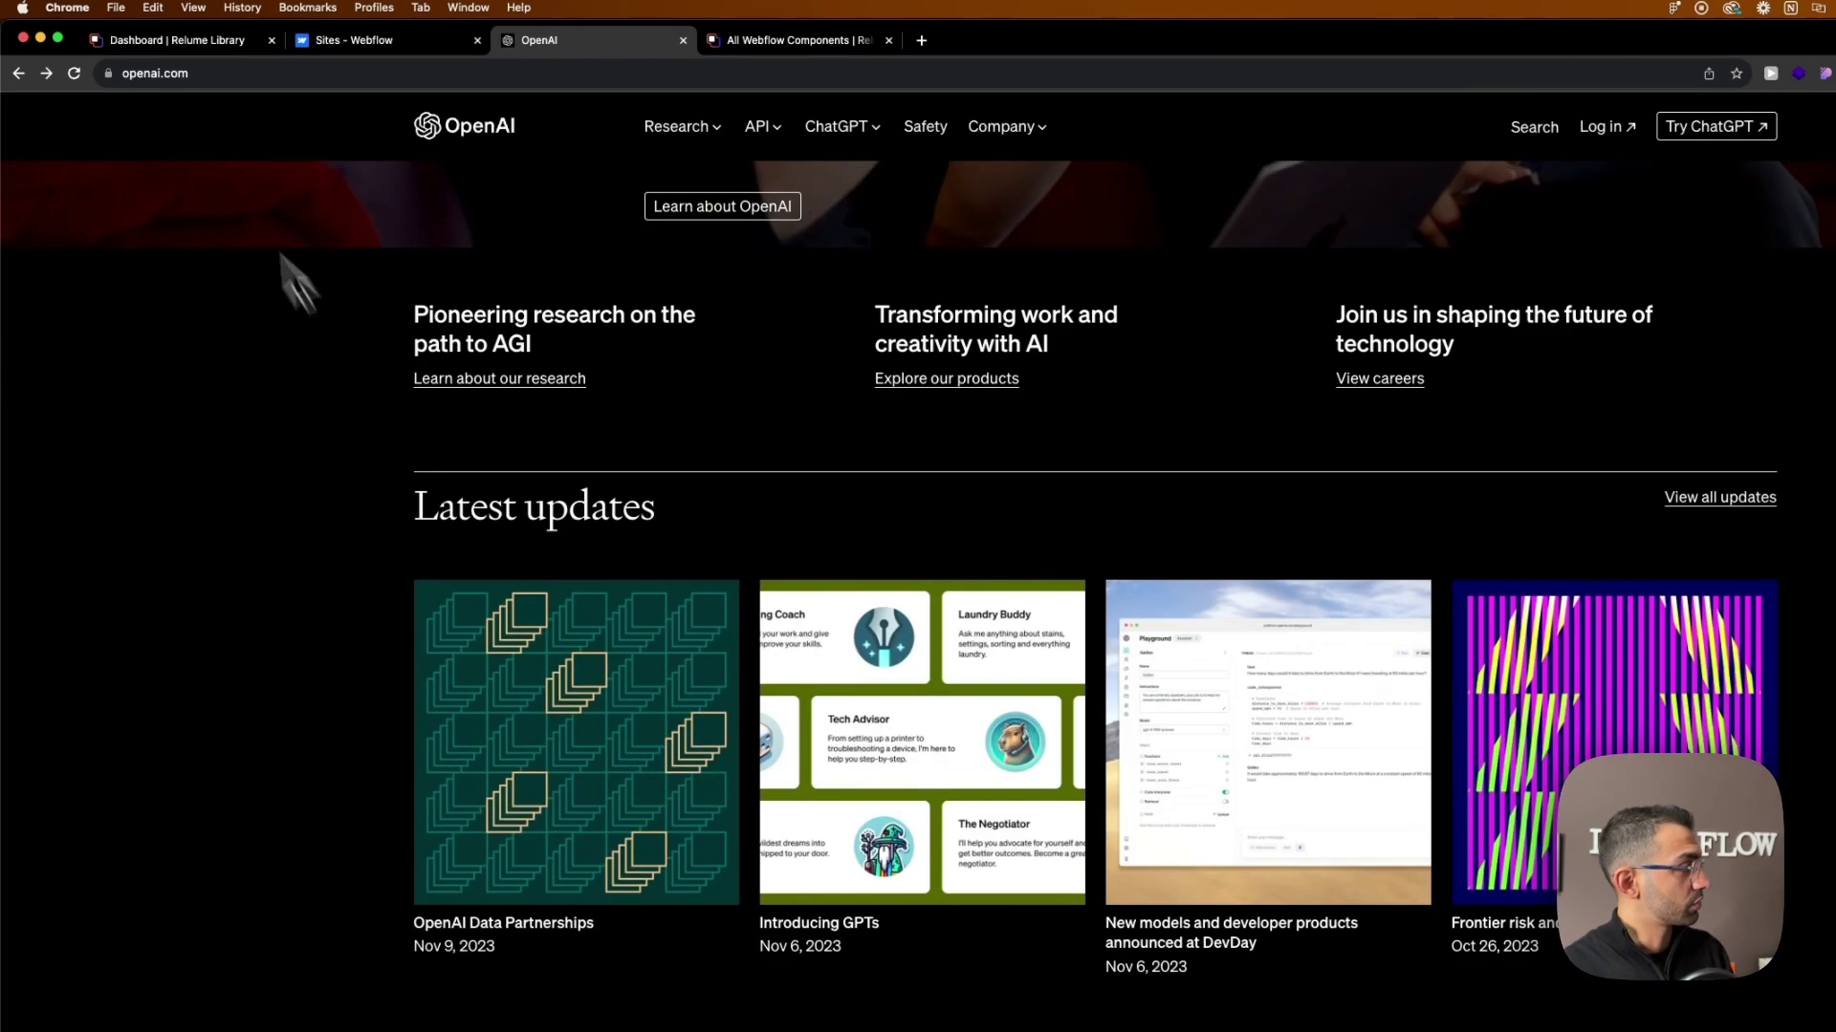
pyautogui.scroll(-8, 413, 516)
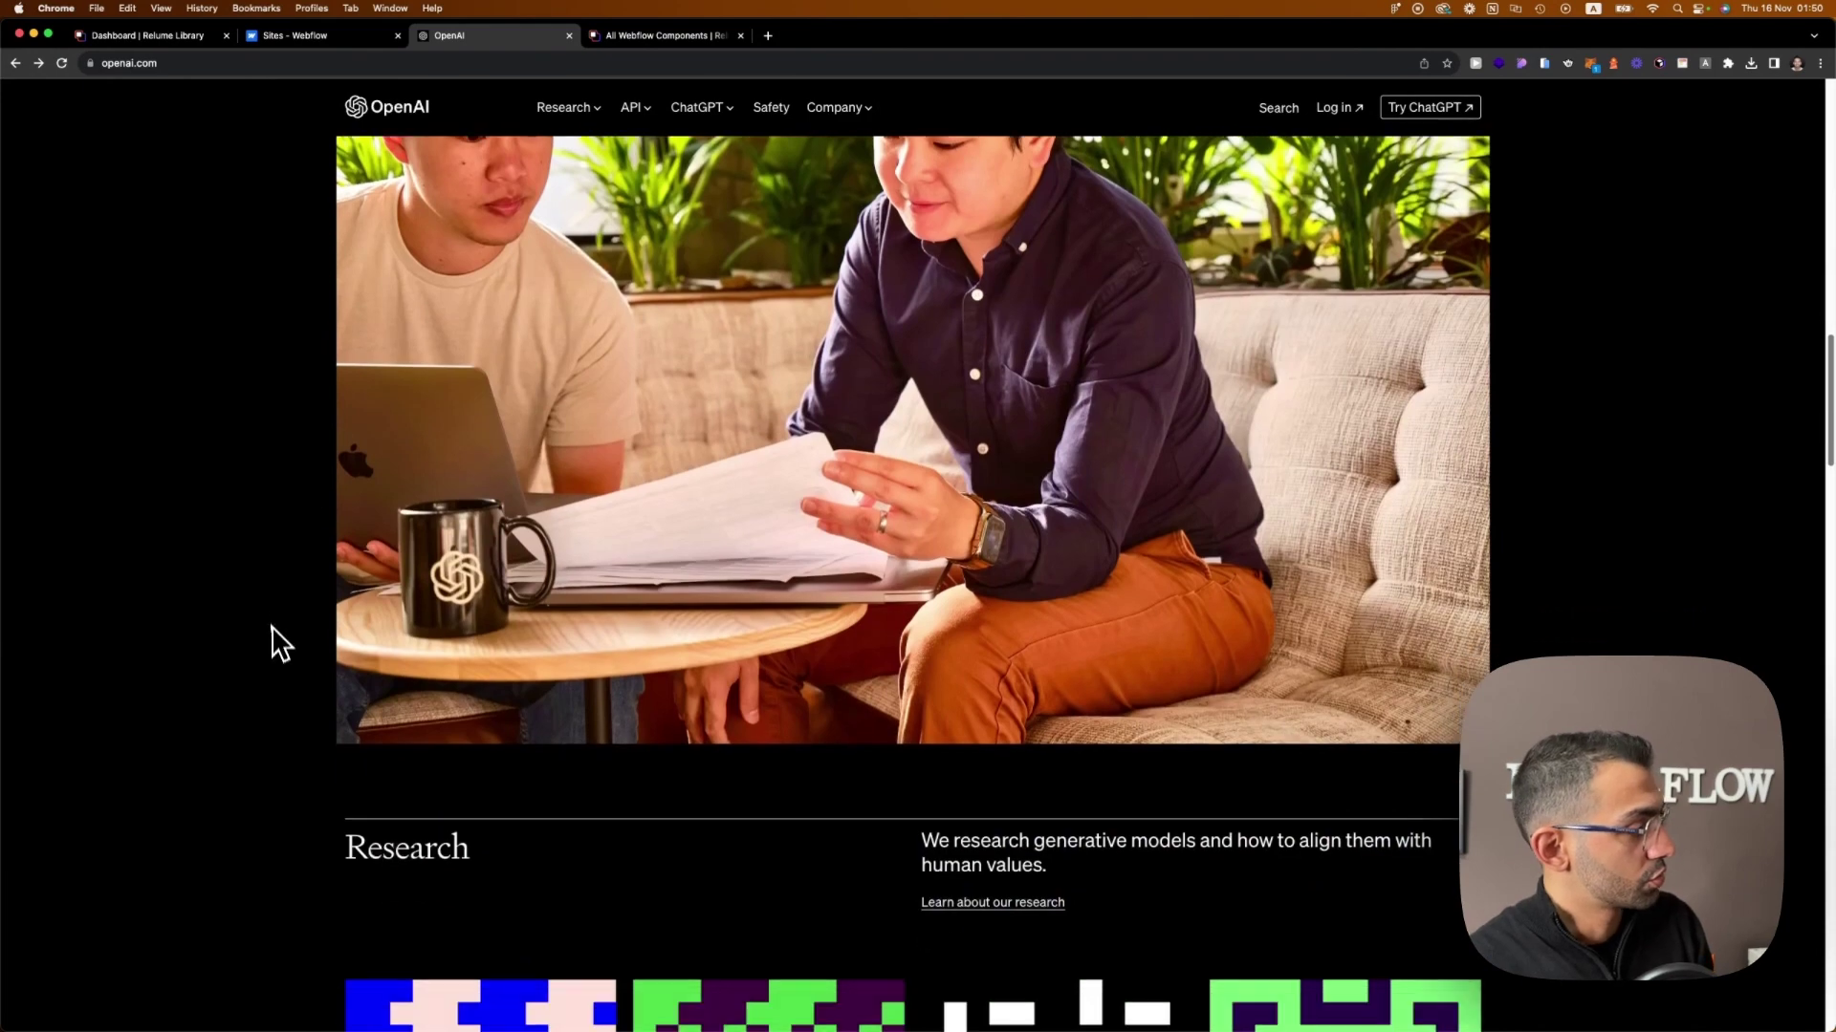
pyautogui.scroll(-15, 284, 734)
pyautogui.scroll(20, 295, 787)
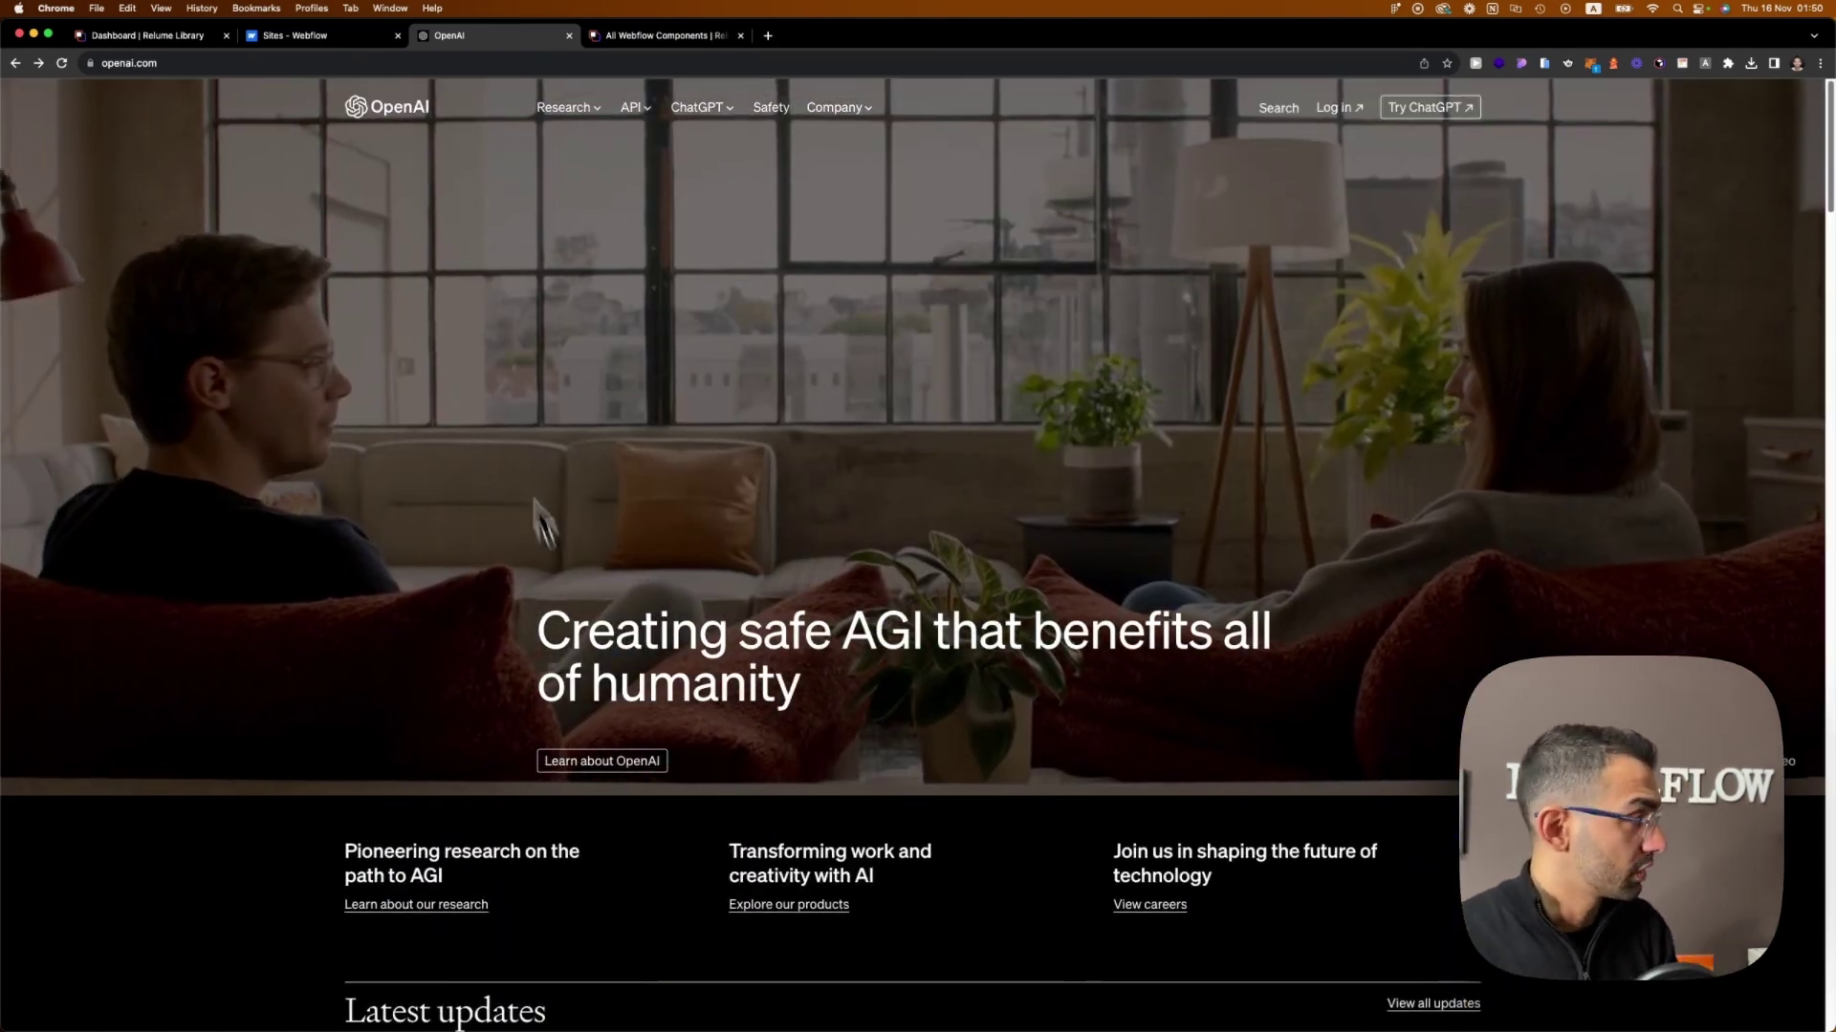
# Create a new Site Builder project in Relume named Openai Replica.
pyautogui.click(191, 35)
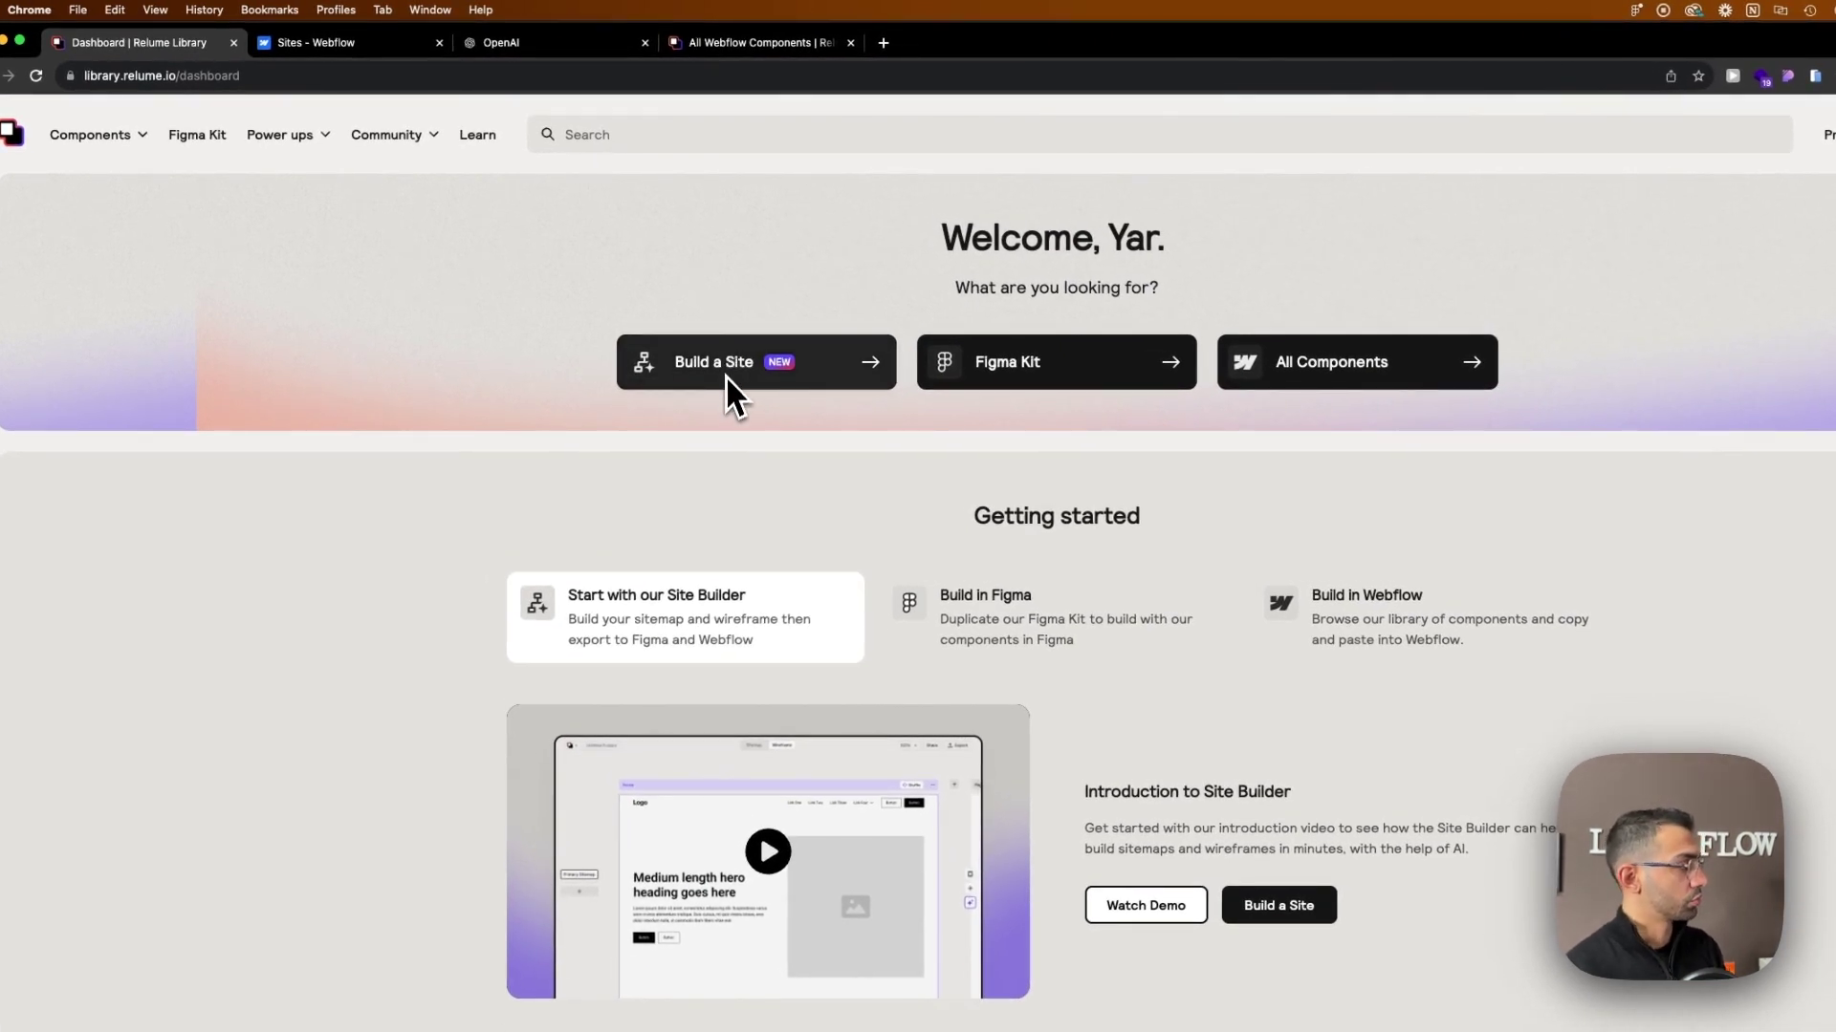
pyautogui.click(655, 395)
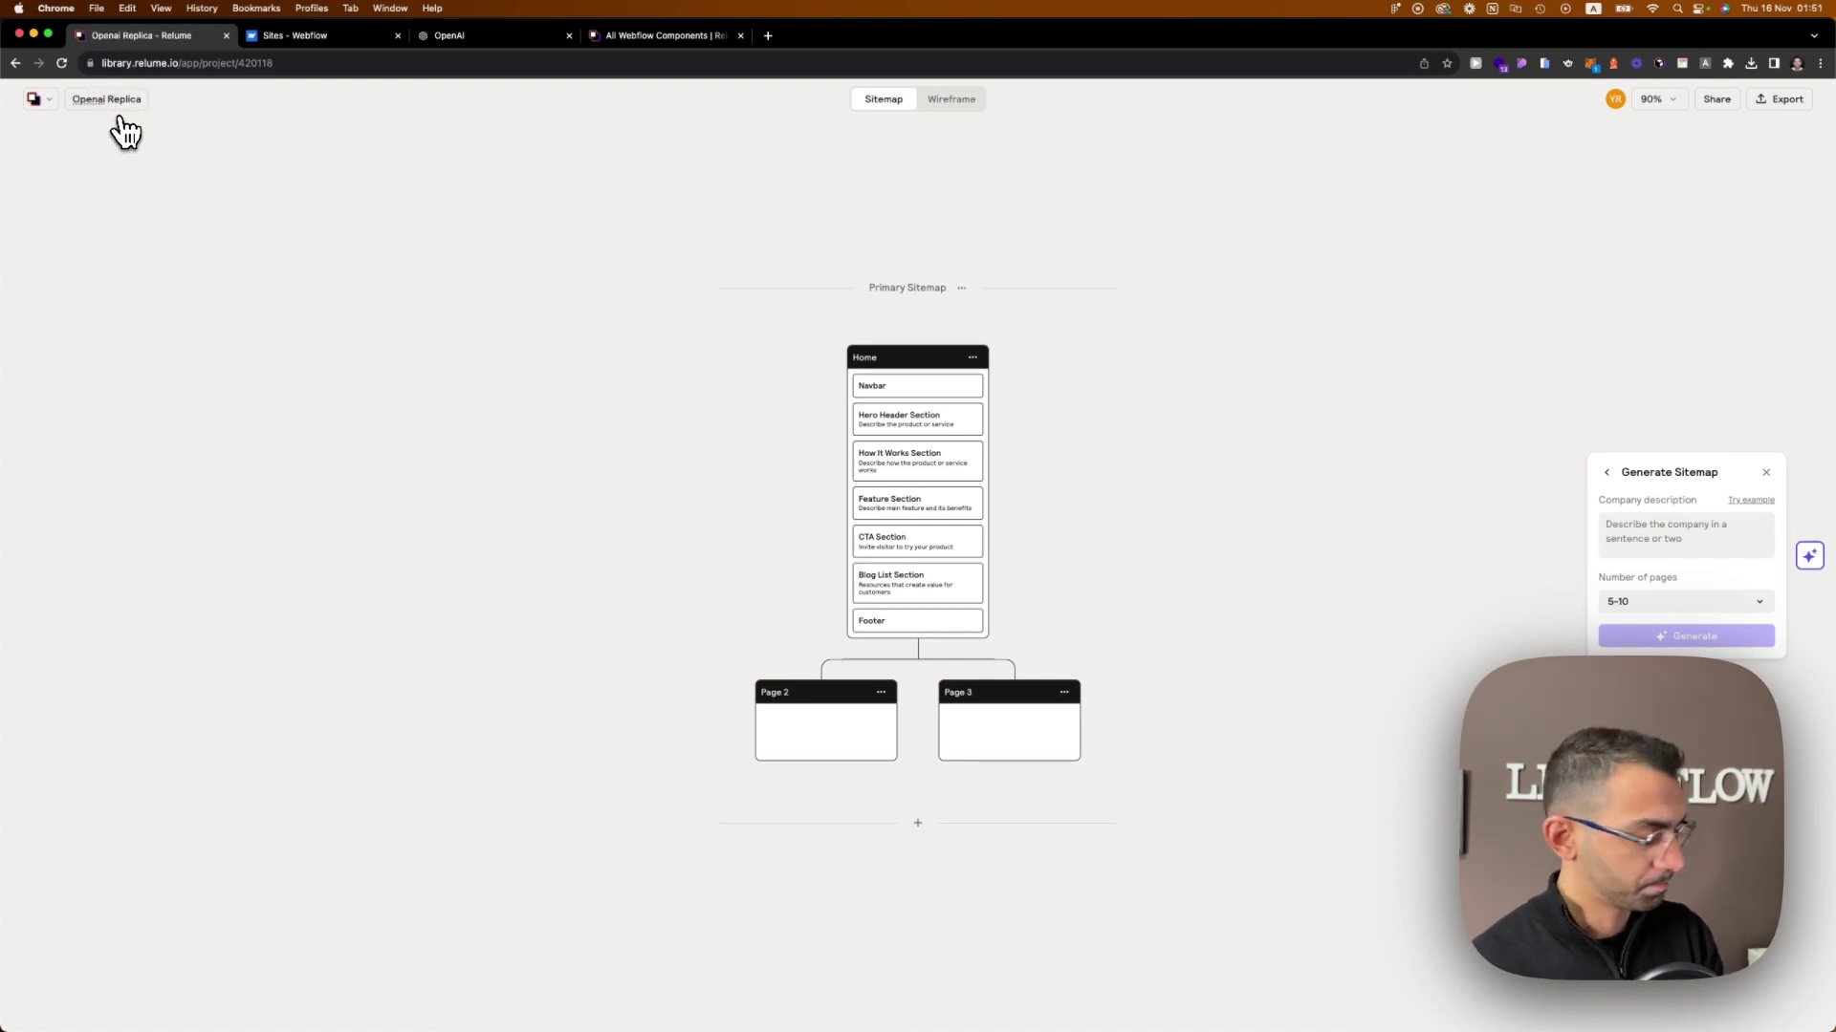
pyautogui.scroll(5, 954, 446)
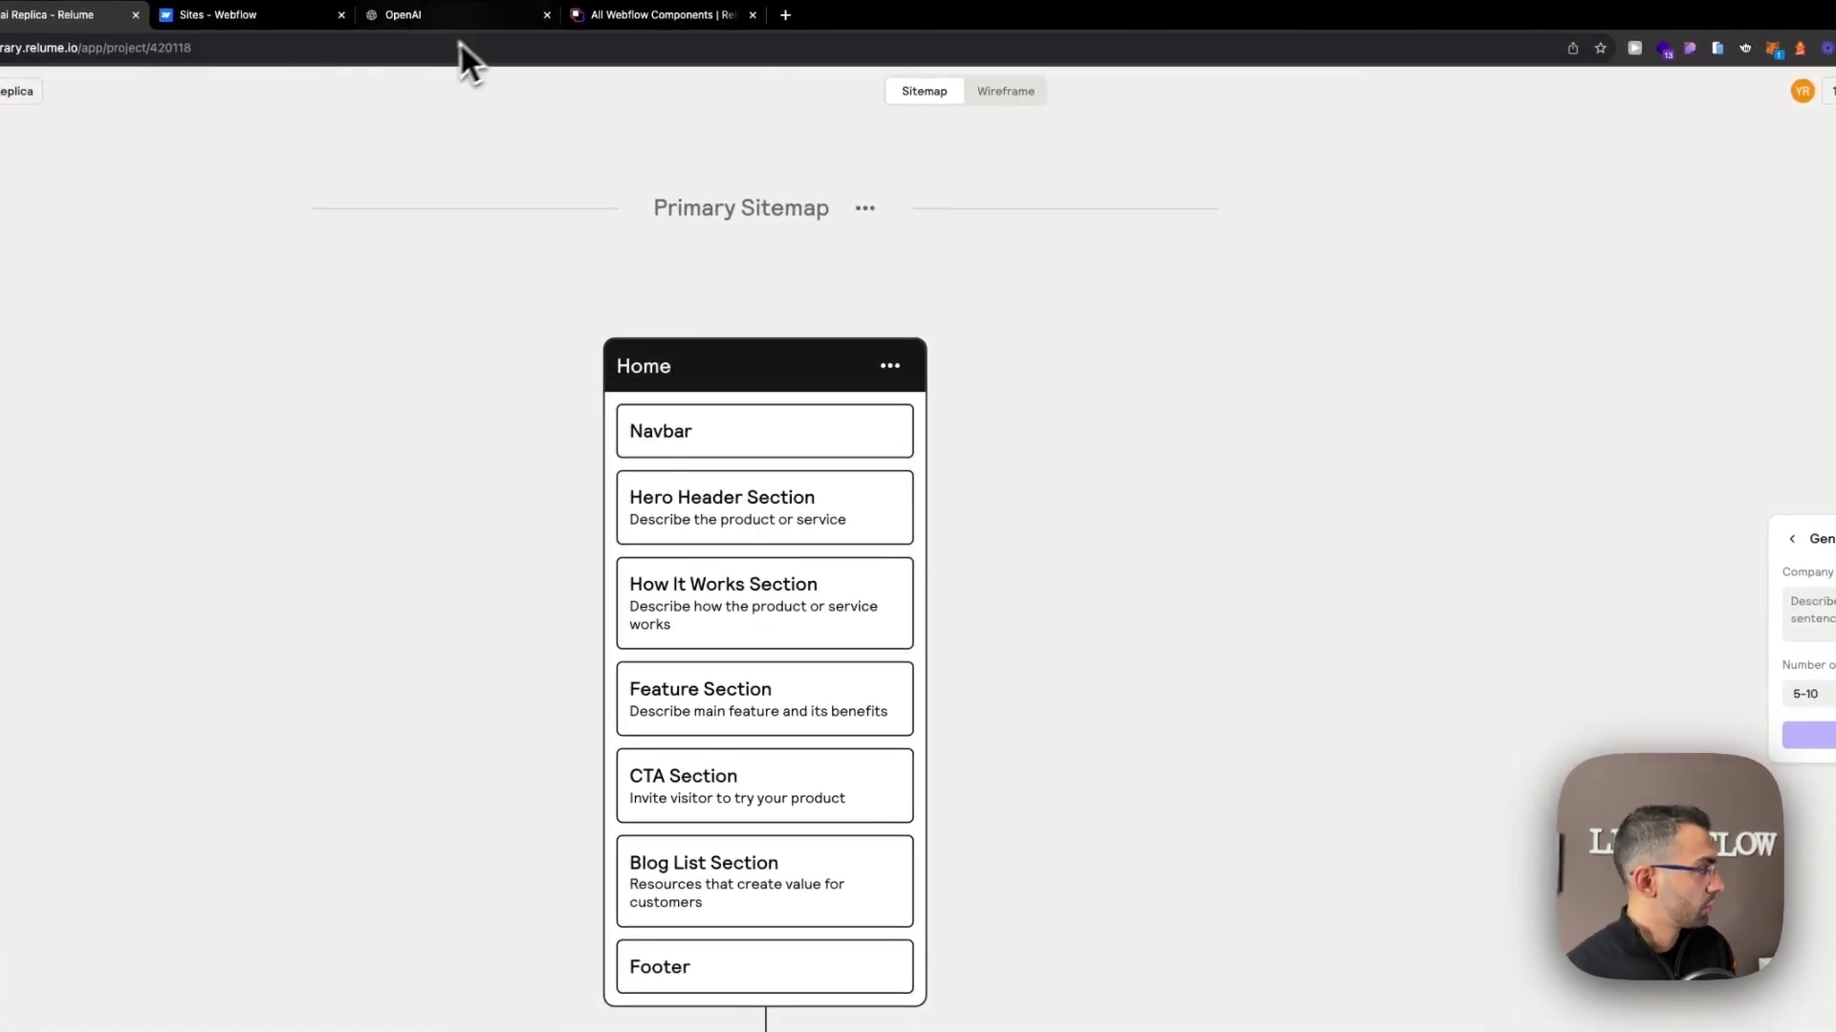
# Examine the OpenAI homepage's section order, from the hero and three columns to Latest updates and Safety & responsibility.
pyautogui.click(464, 19)
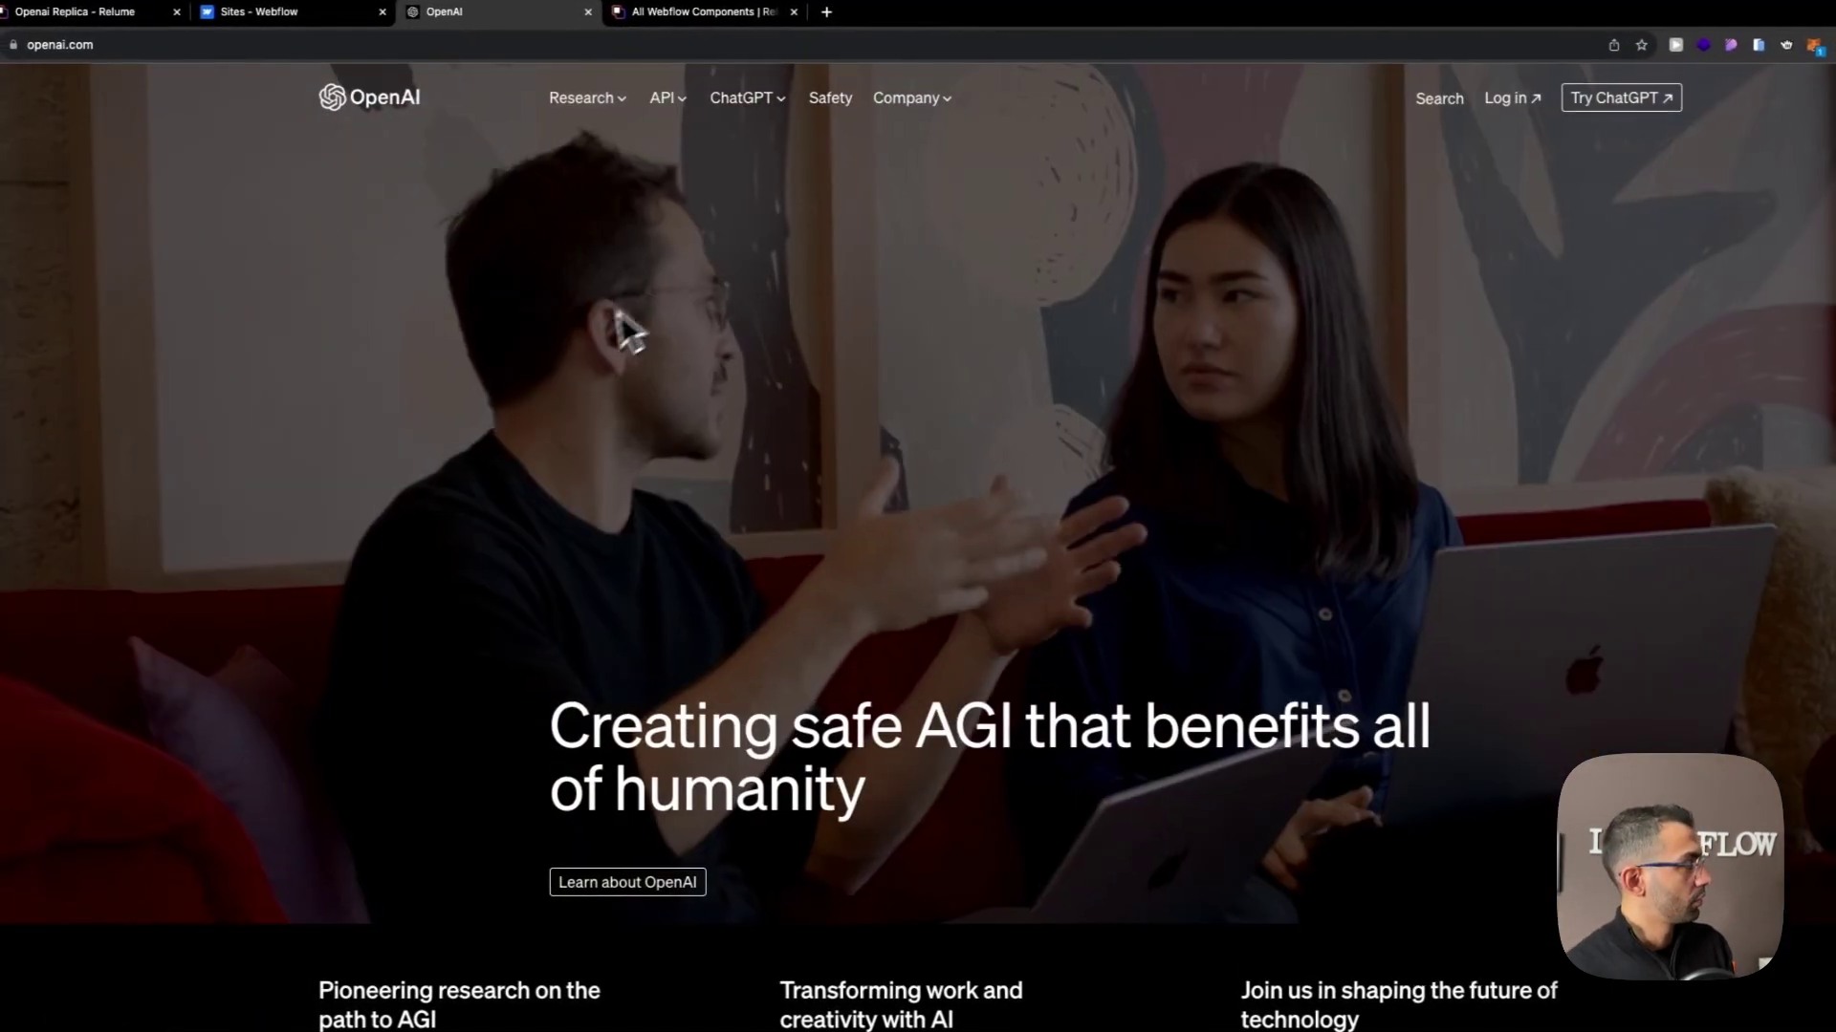
pyautogui.scroll(-5, 402, 226)
pyautogui.scroll(3, 709, 581)
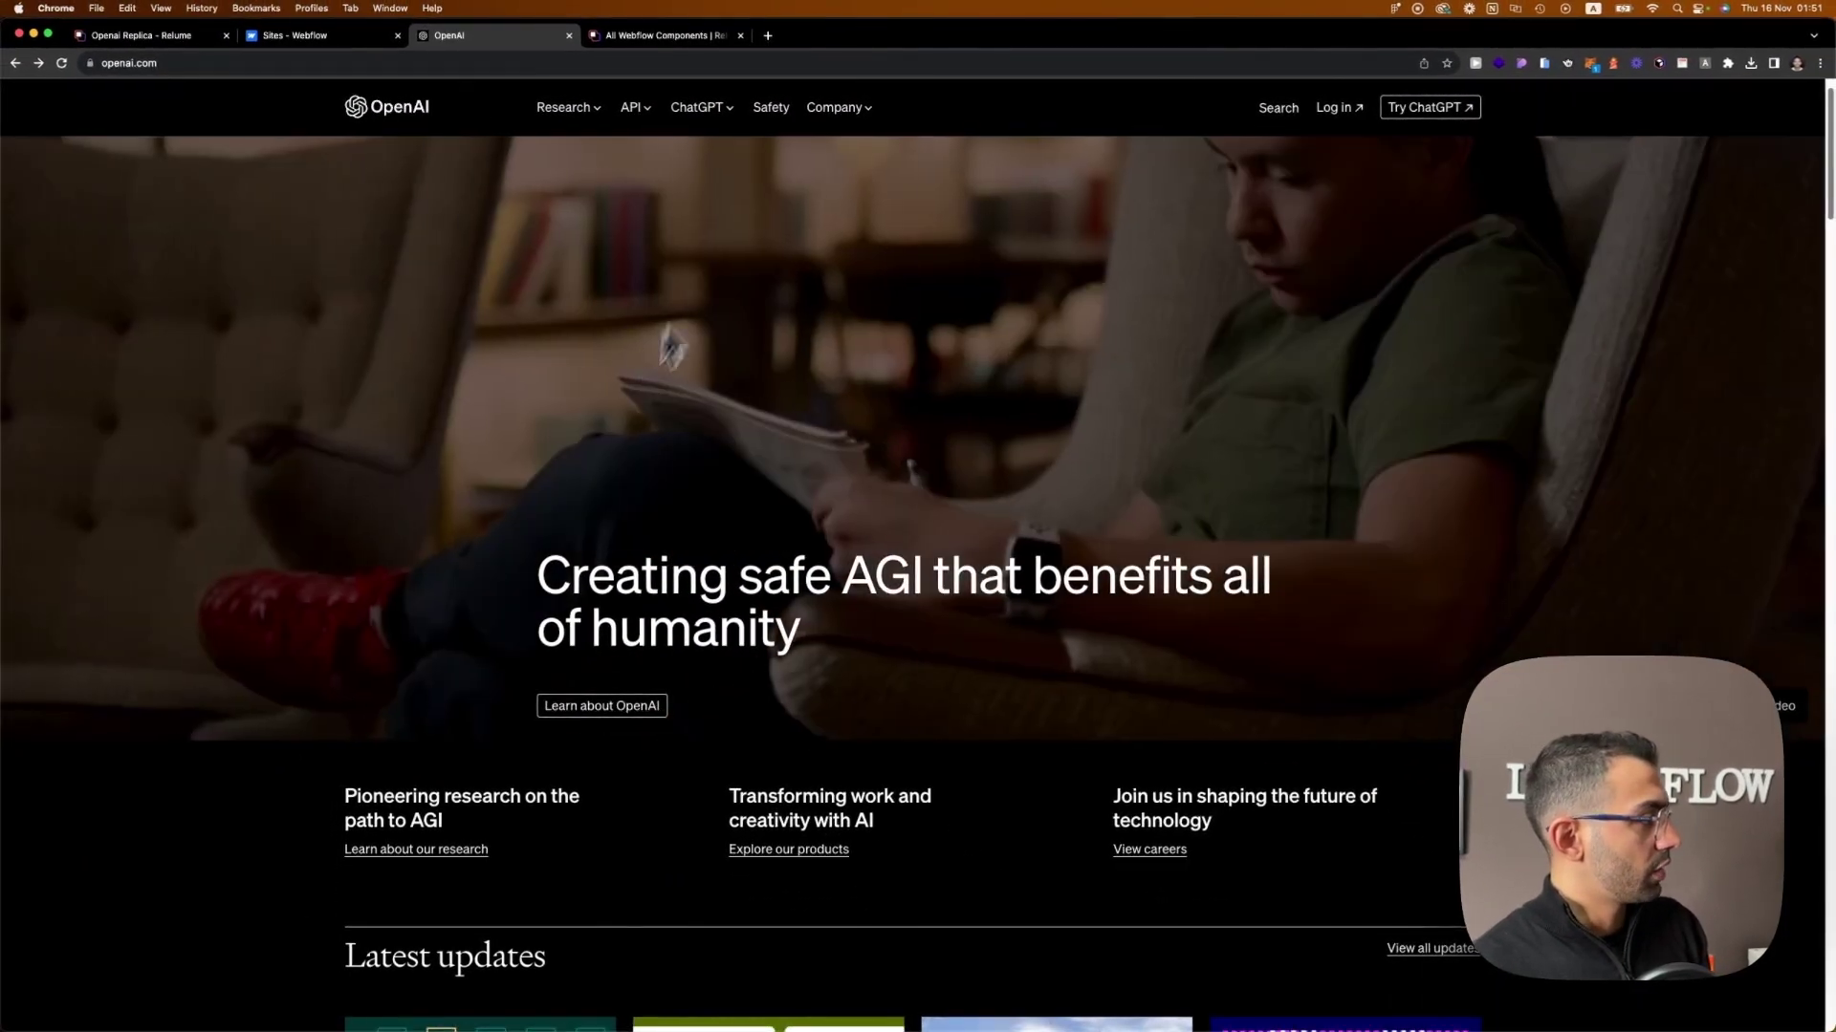
pyautogui.scroll(-2, 678, 311)
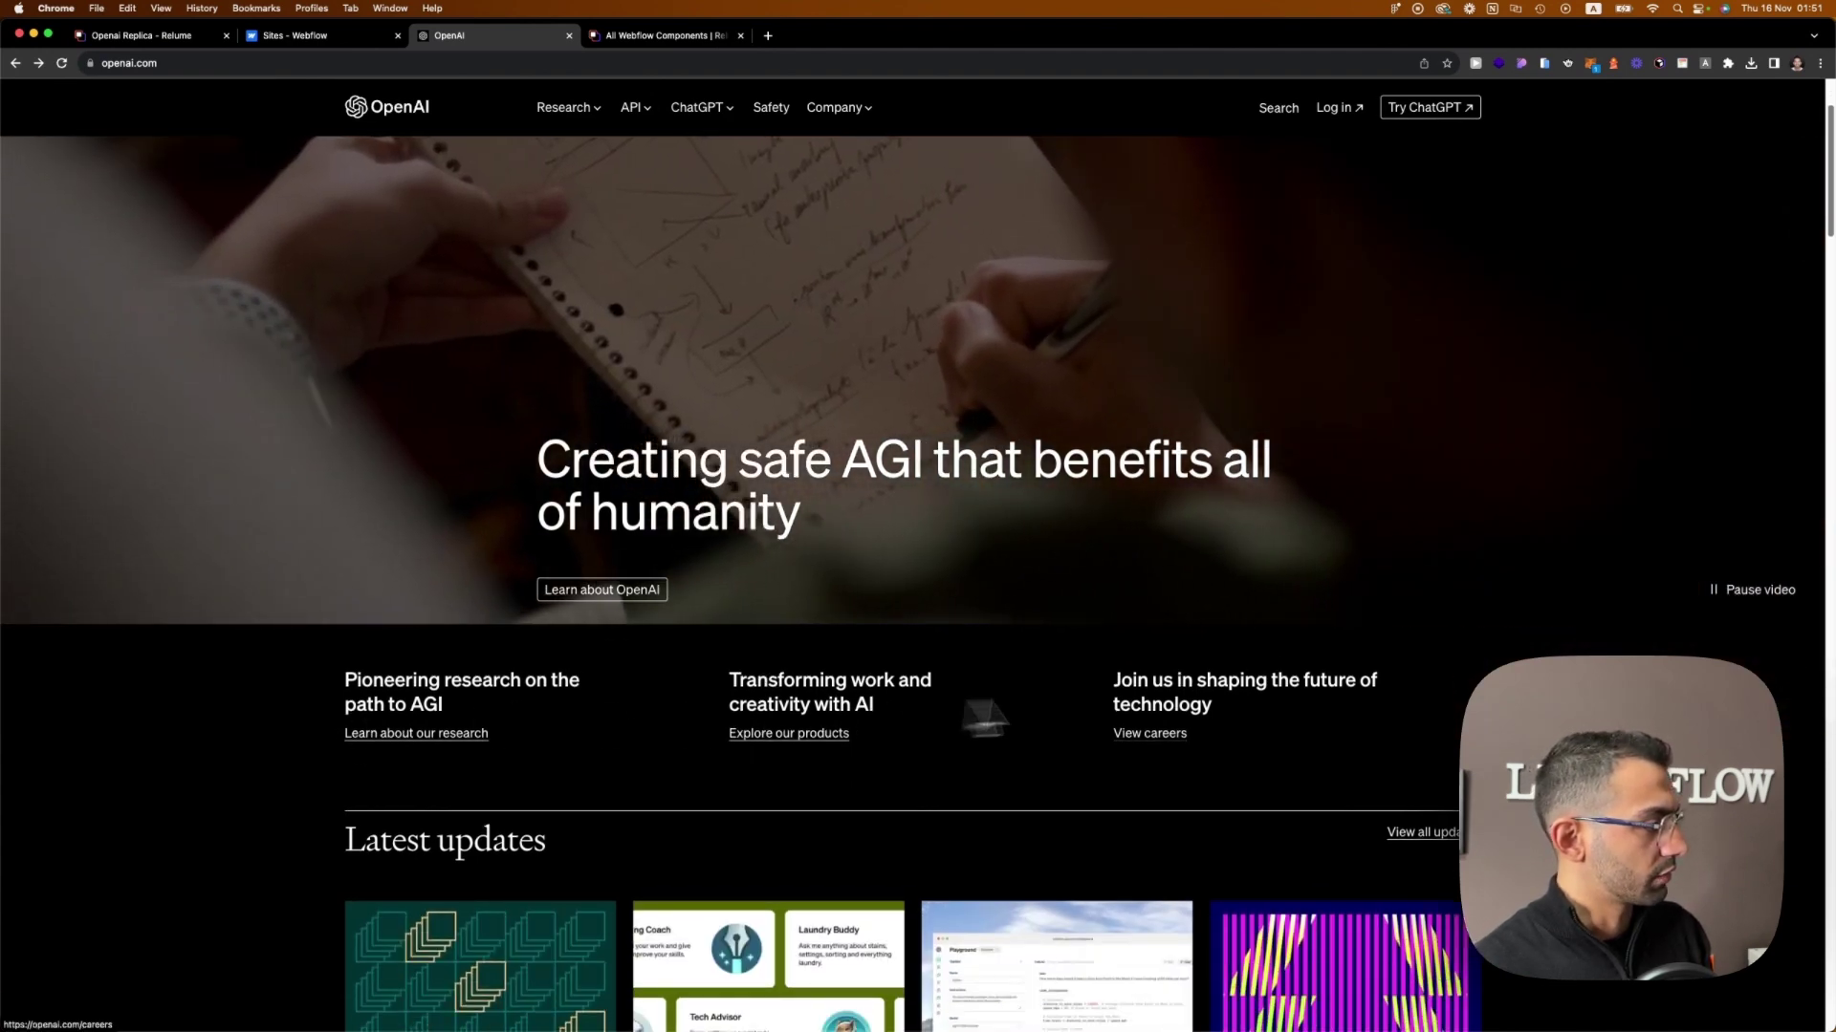
pyautogui.scroll(-5, 932, 717)
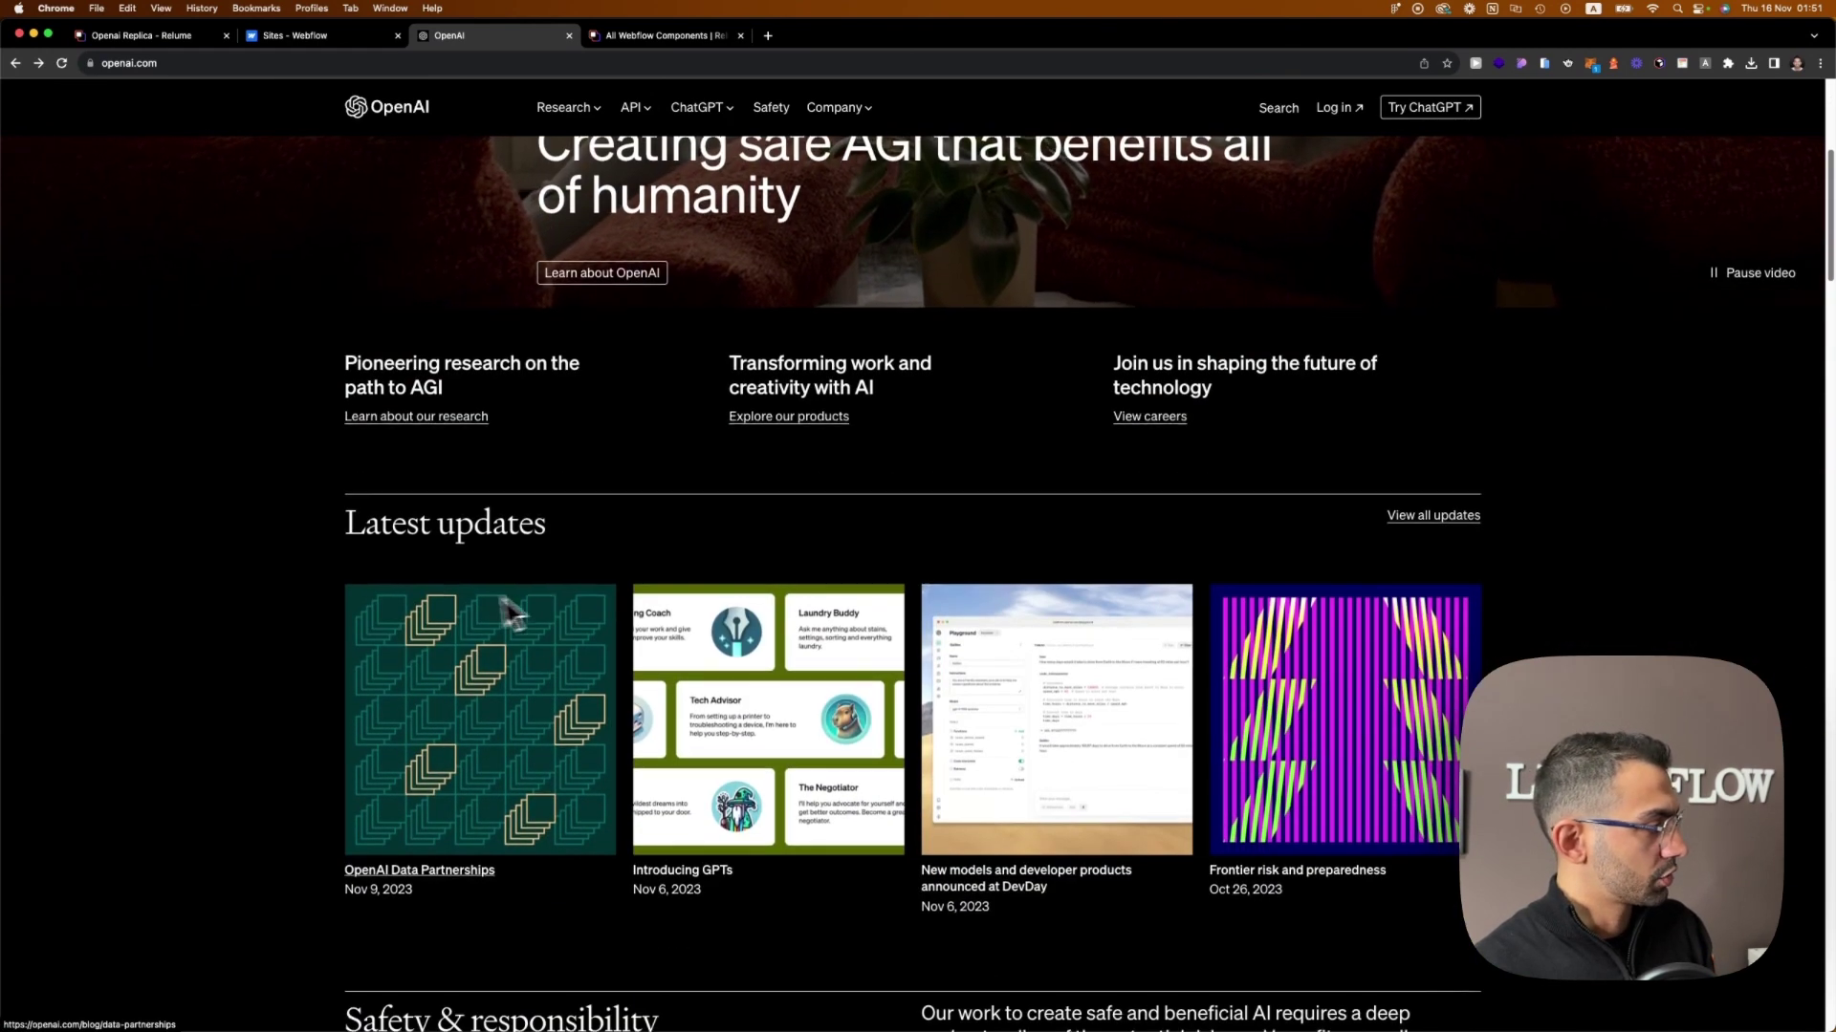
pyautogui.scroll(-2, 493, 615)
pyautogui.scroll(-8, 650, 622)
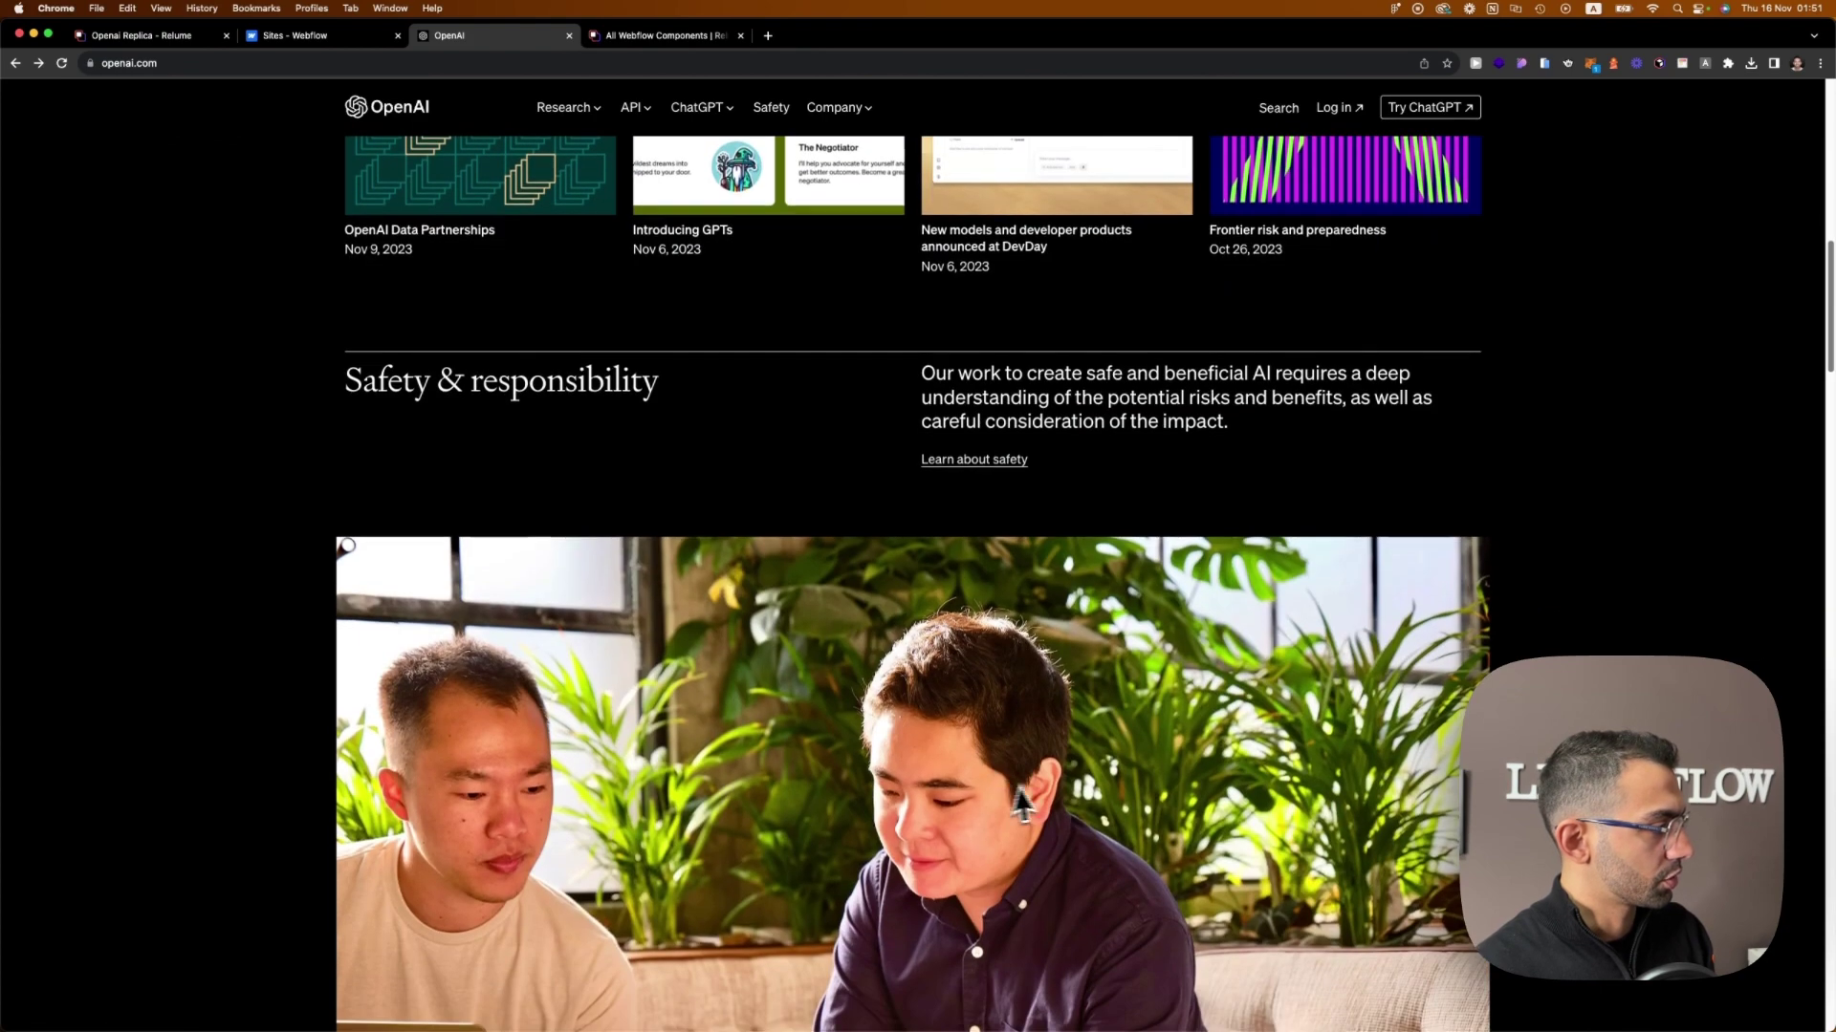
pyautogui.hotkey('ctrl', 'Tab')
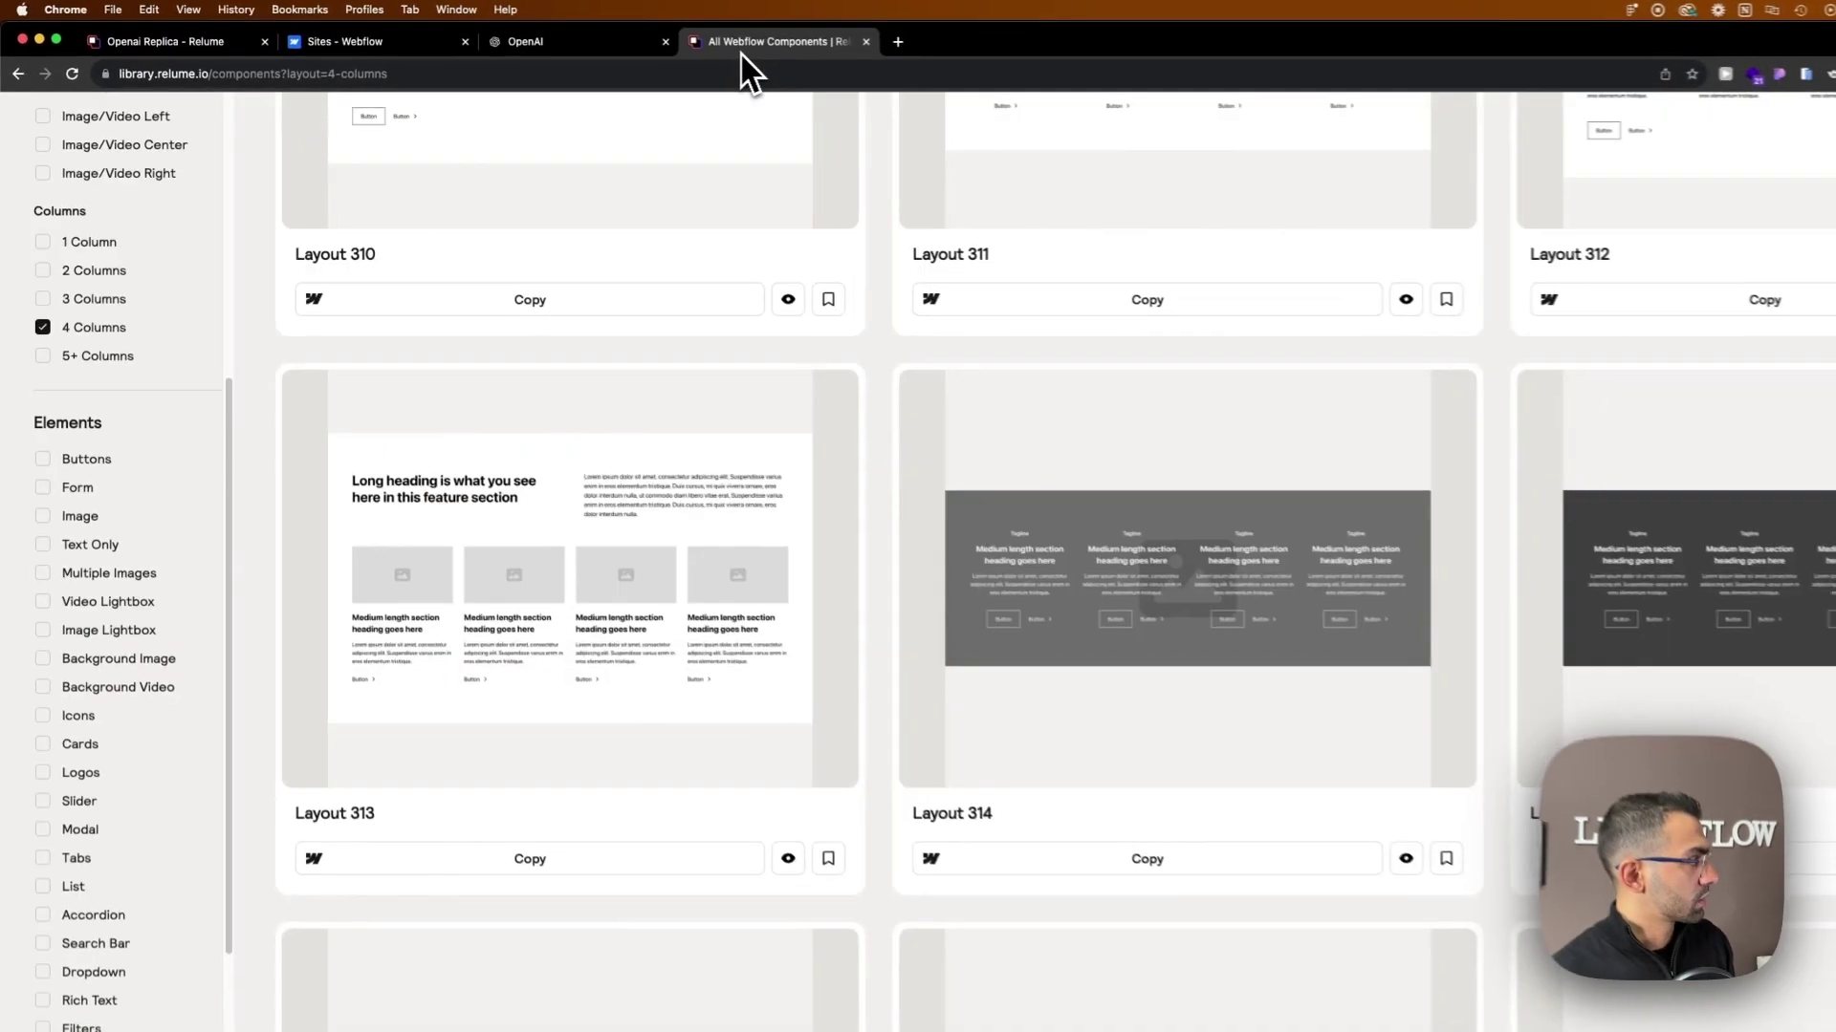
pyautogui.hotkey('ctrl', 'Tab')
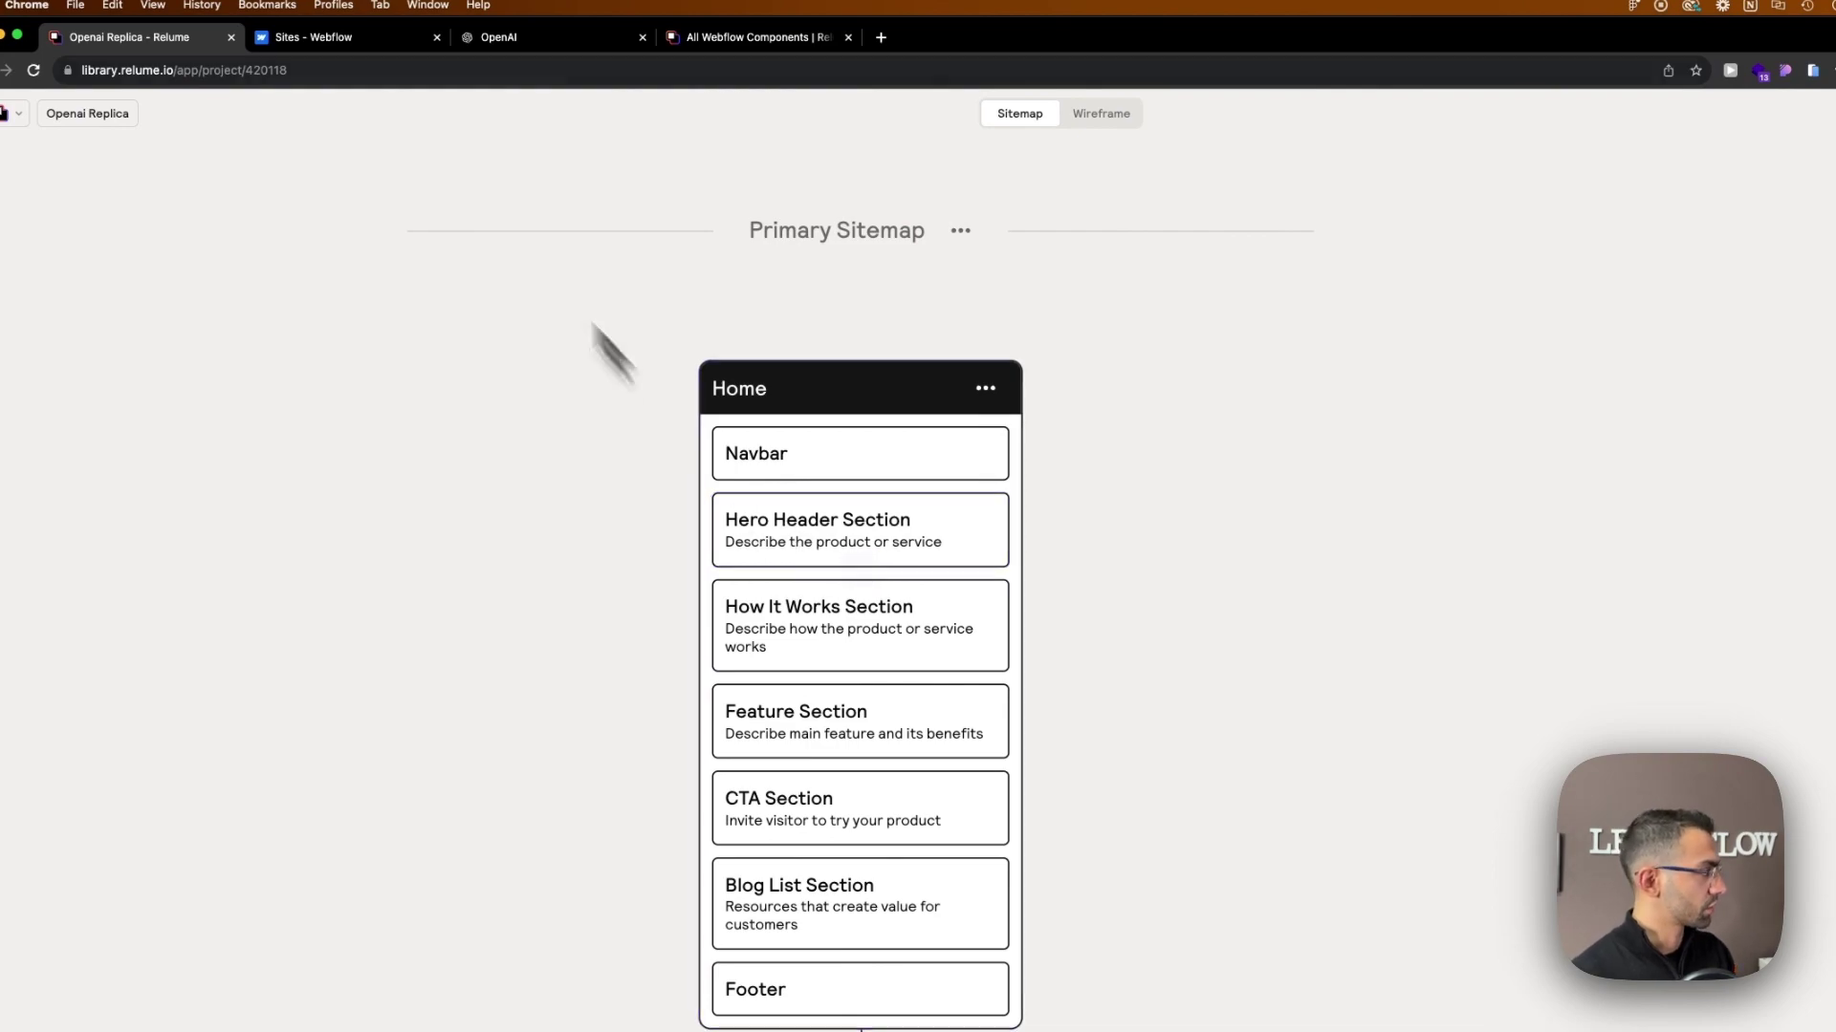
pyautogui.click(492, 38)
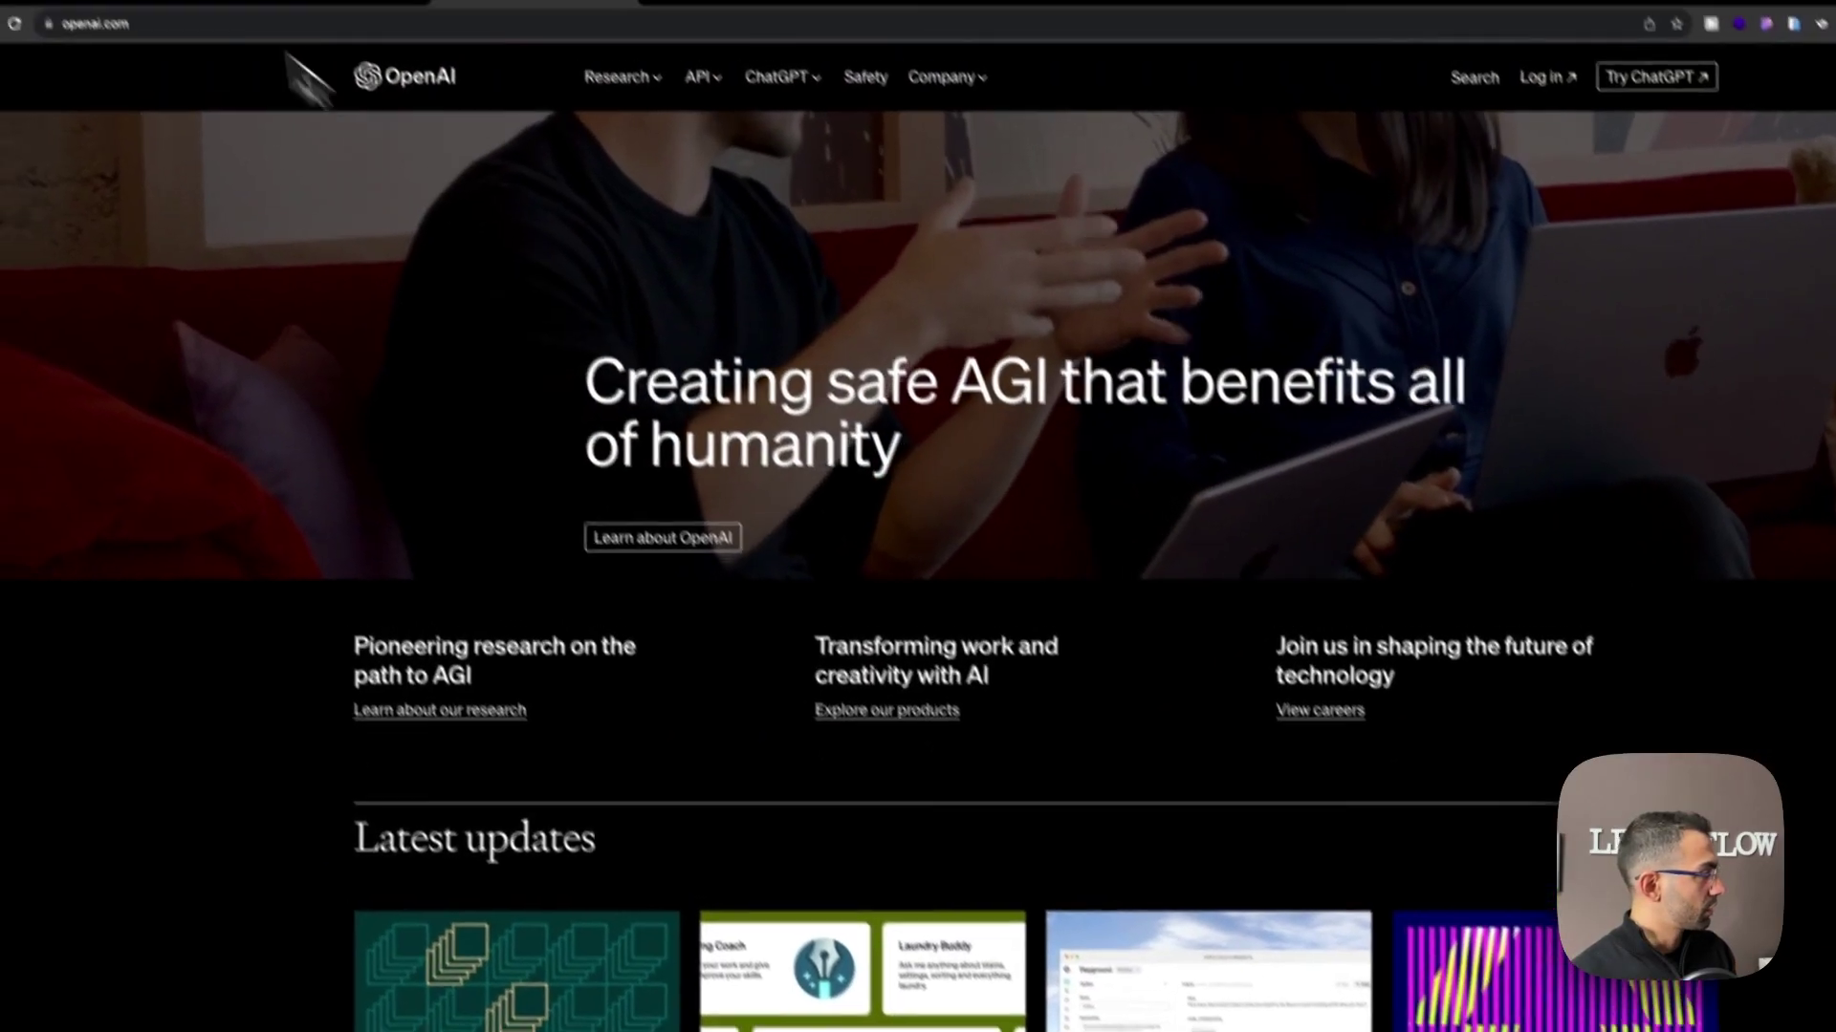
# Add a Benefits section between the Hero Header and How It Works sections of the Home page in the Relume sitemap.
pyautogui.click(172, 61)
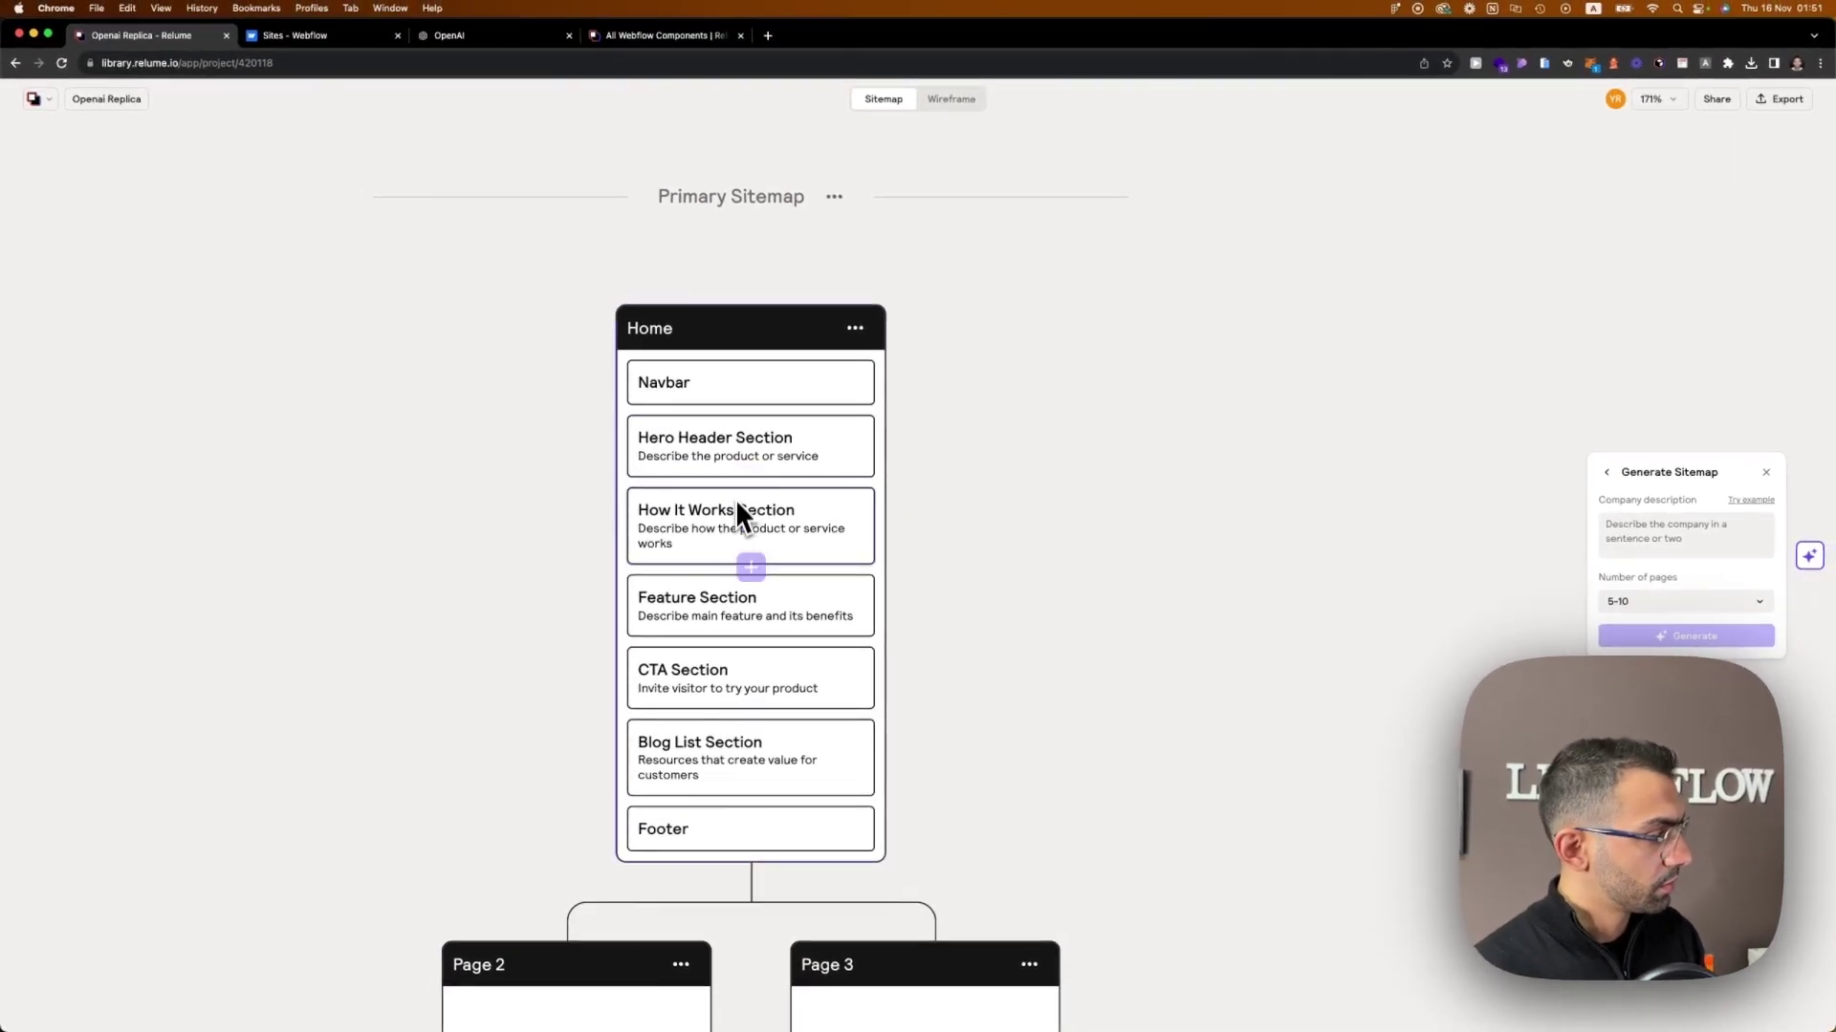
pyautogui.click(751, 480)
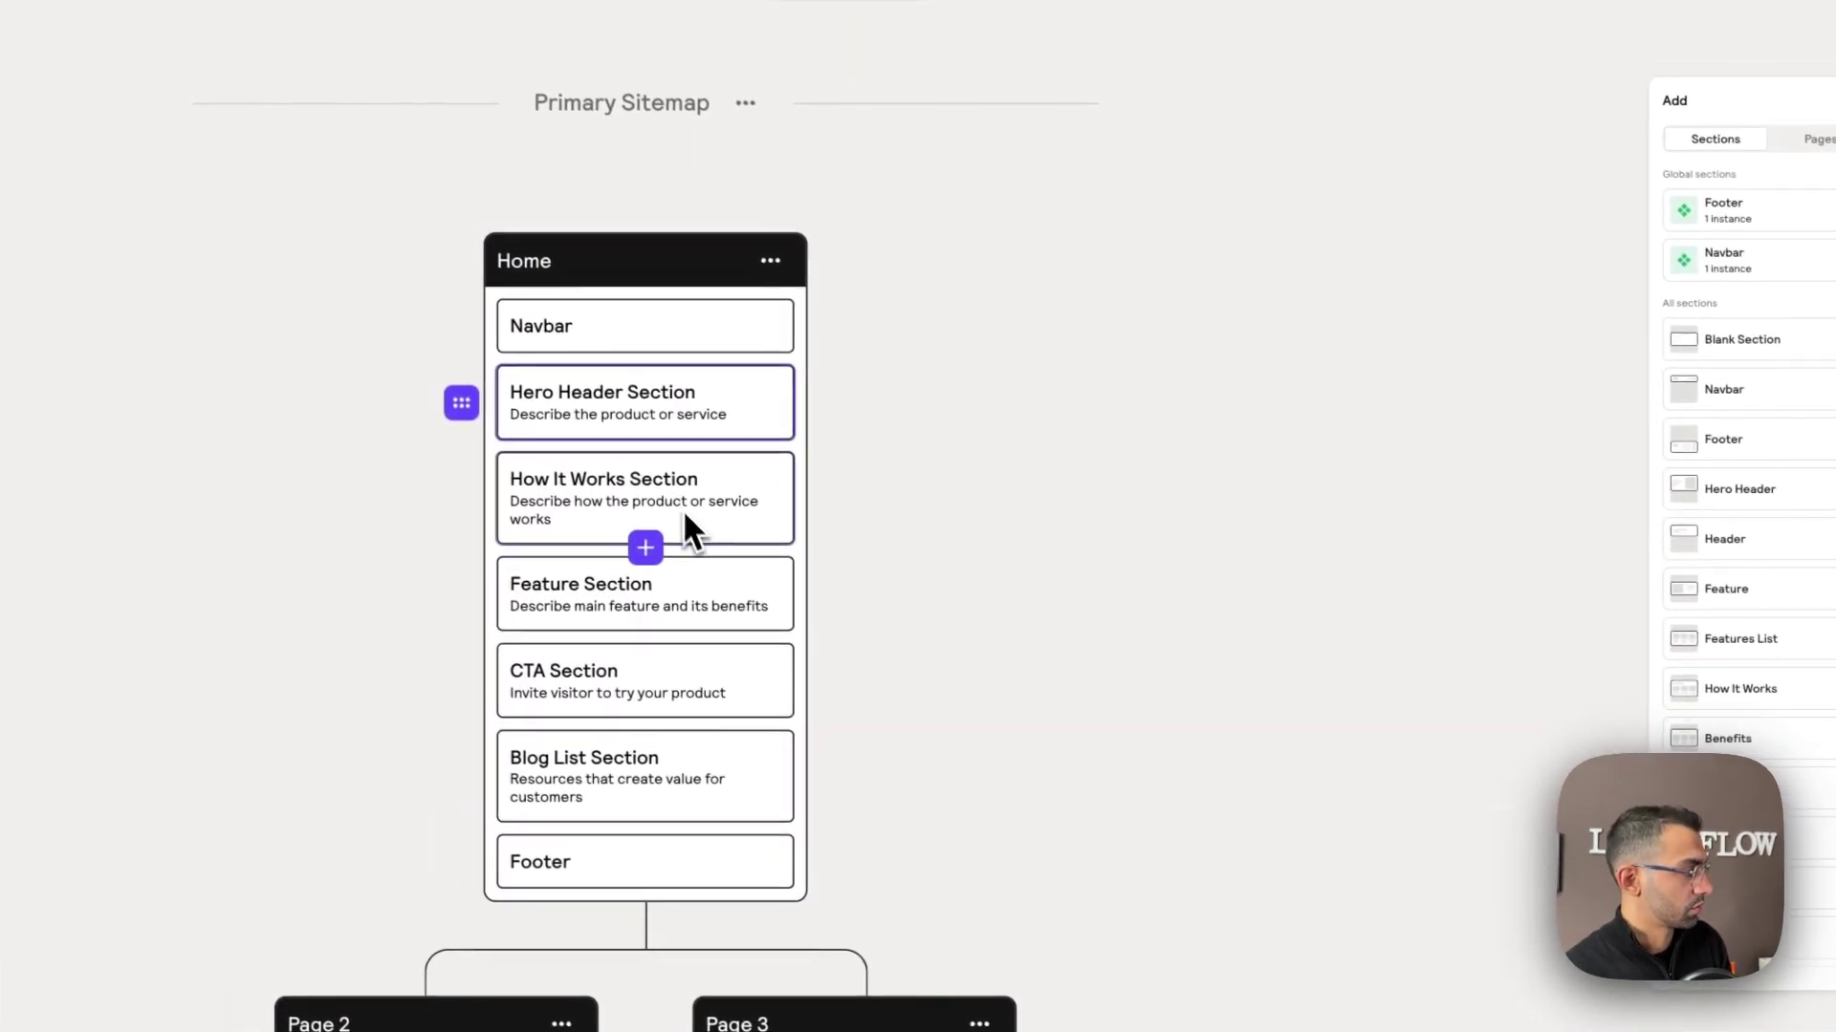
pyautogui.click(1735, 741)
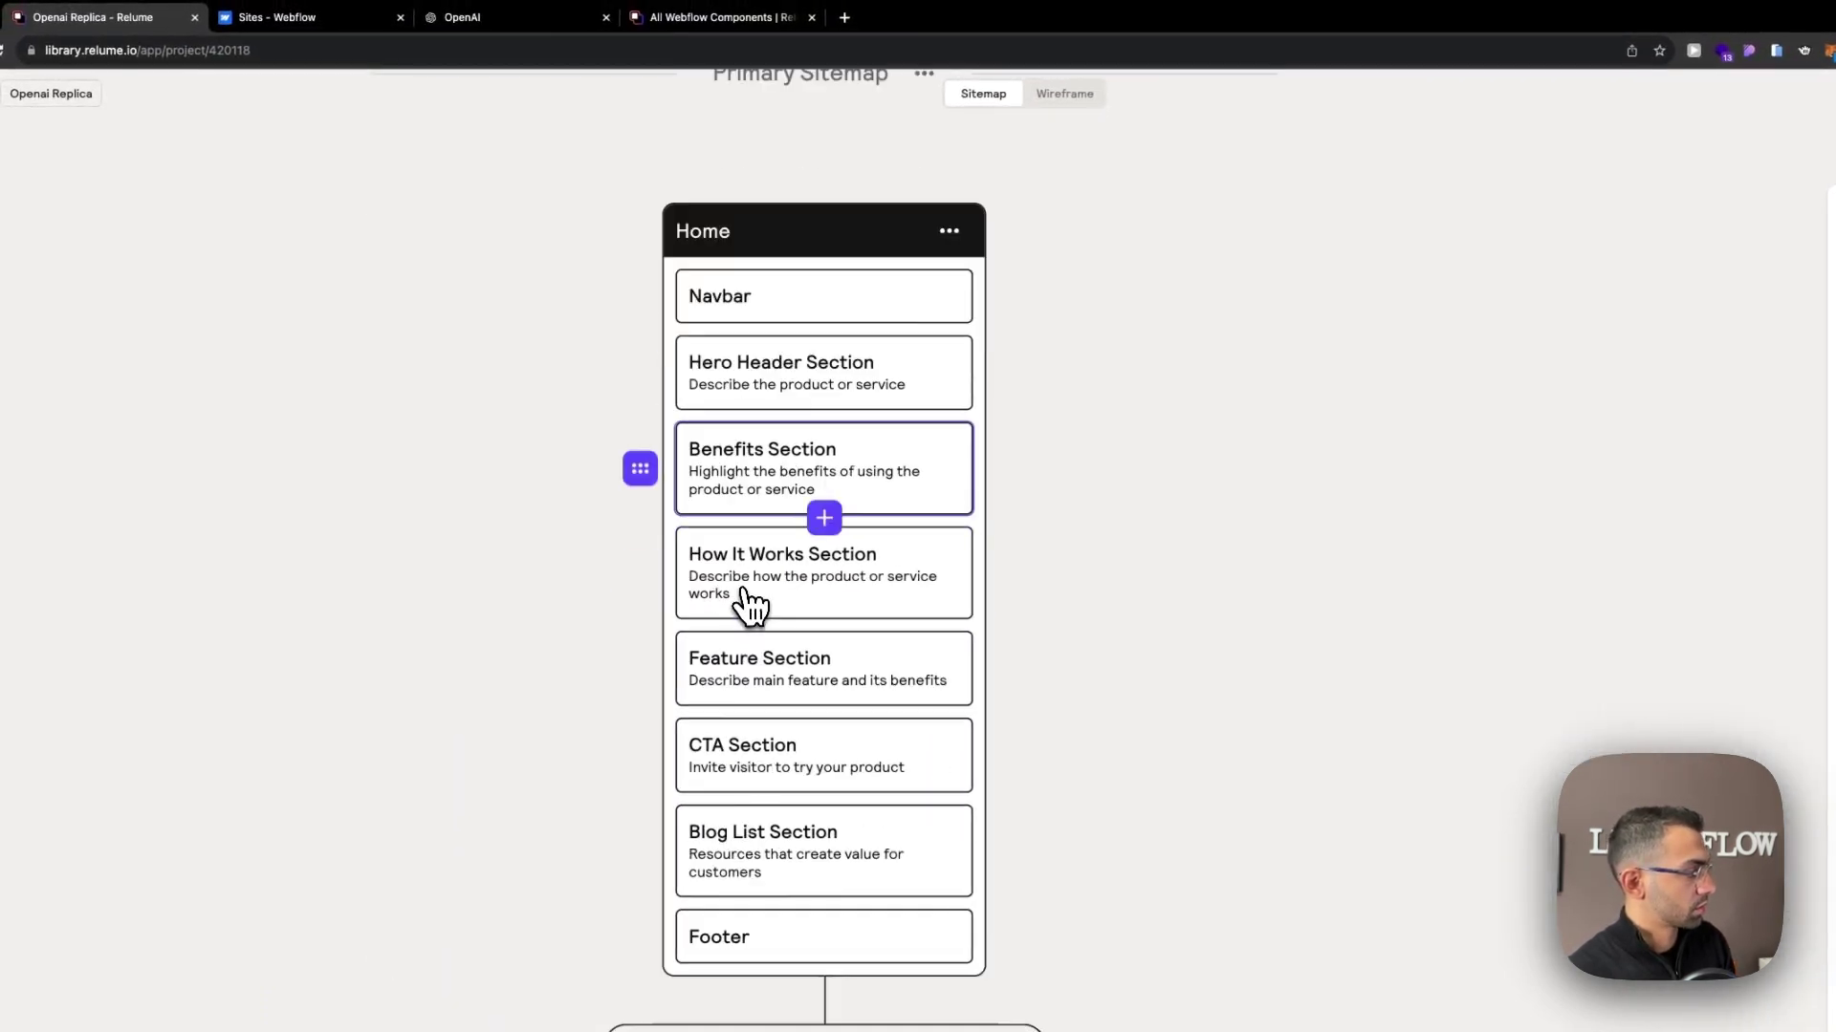
# Check the OpenAI homepage's Latest updates area and move the Blog List Section directly below the Benefits Section in the Relume sitemap.
pyautogui.click(459, 17)
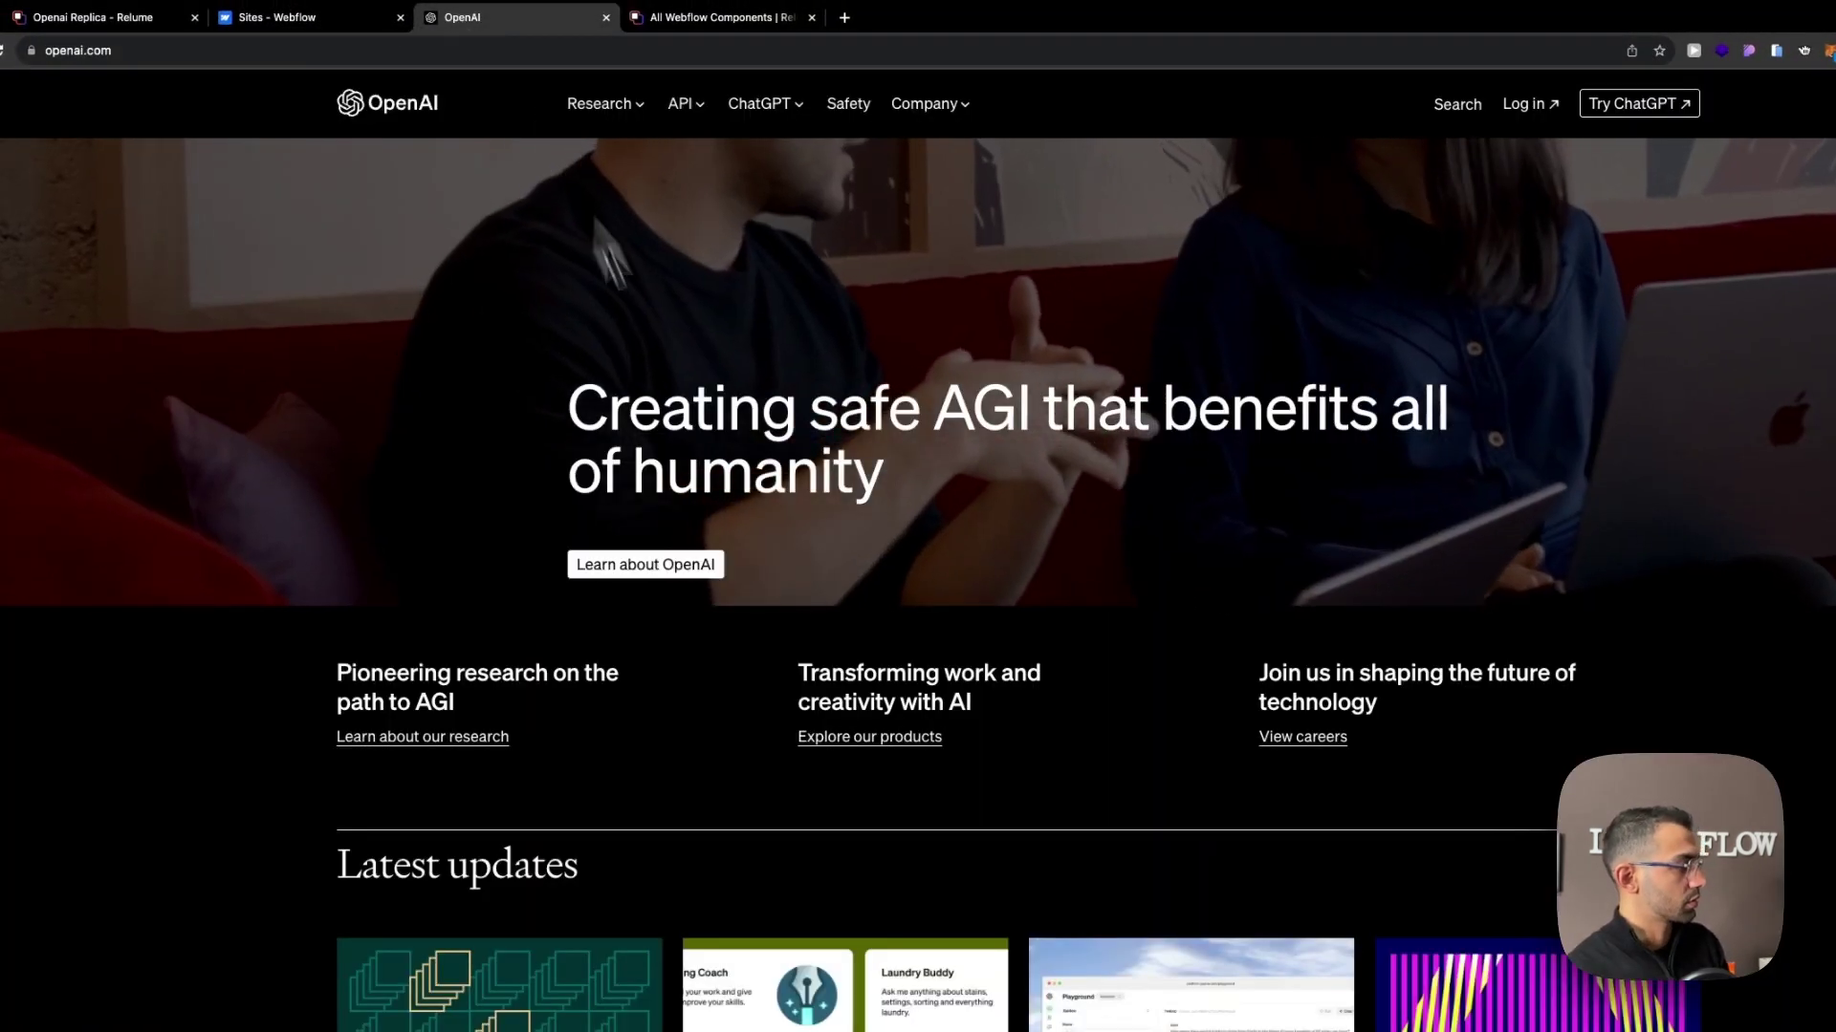
pyautogui.scroll(-5, 749, 690)
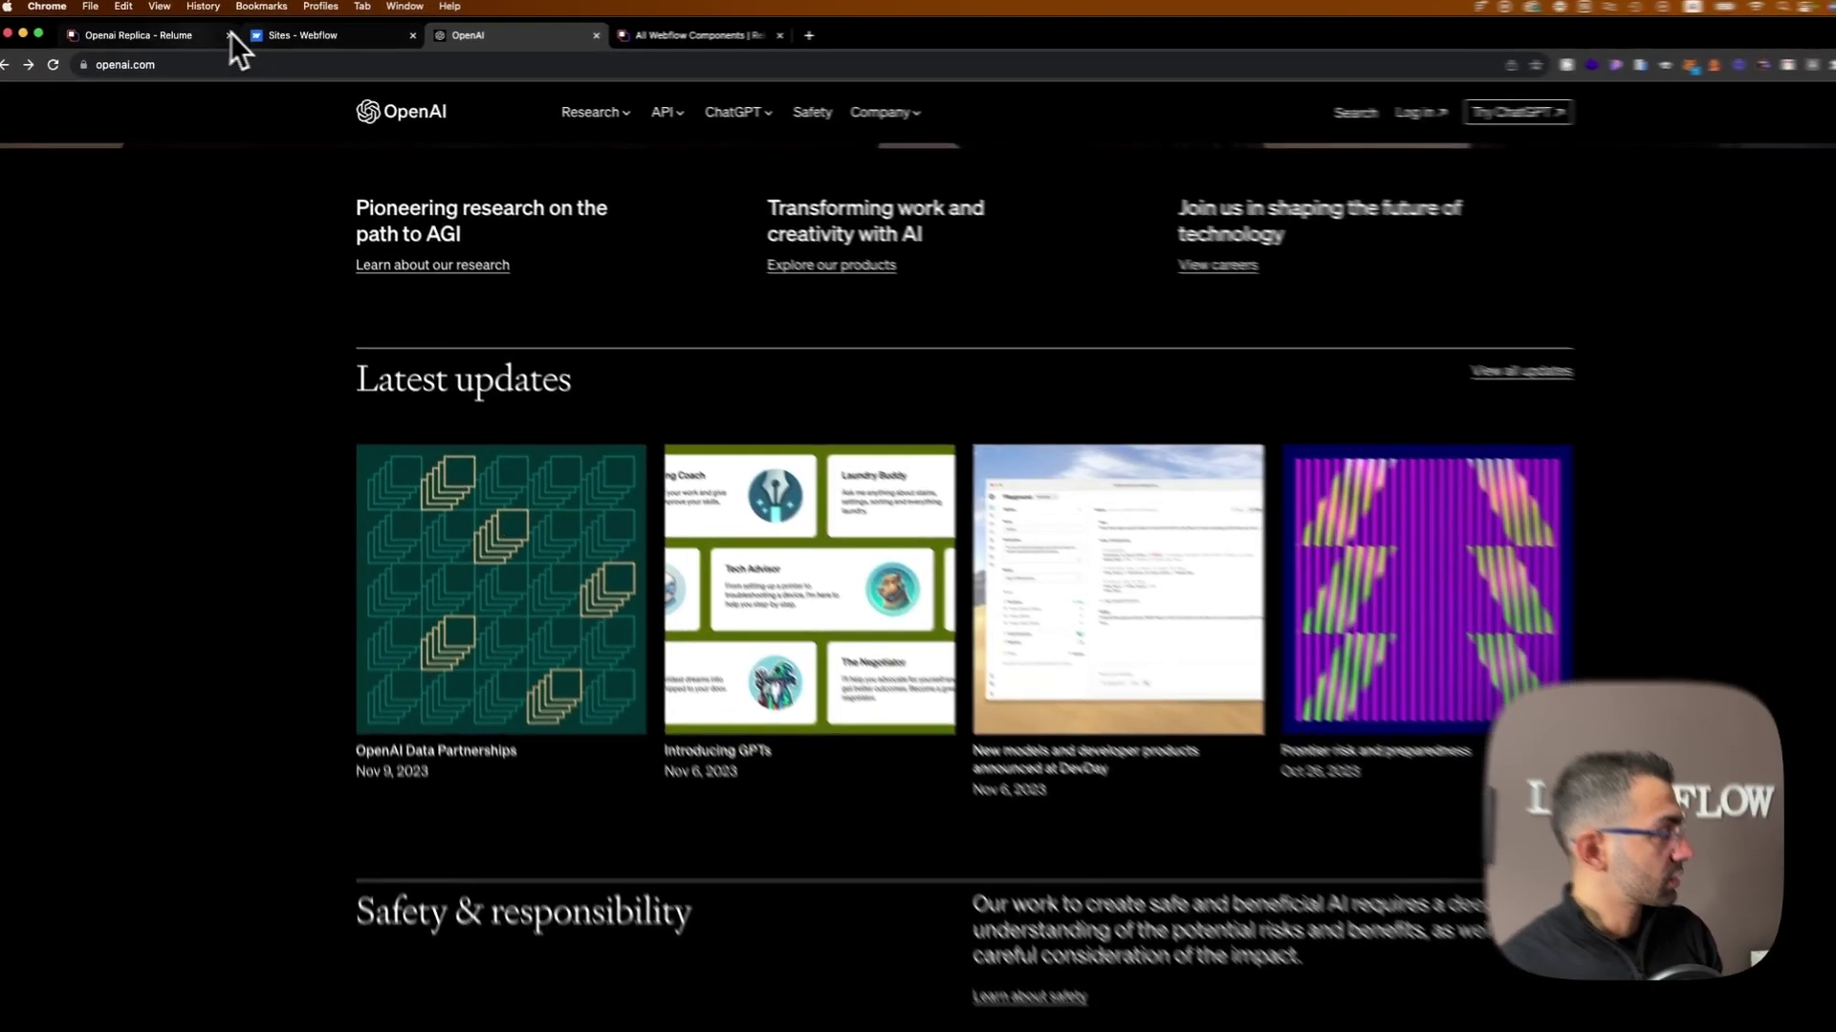
pyautogui.click(211, 35)
pyautogui.moveTo(784, 790); pyautogui.dragTo(802, 566)
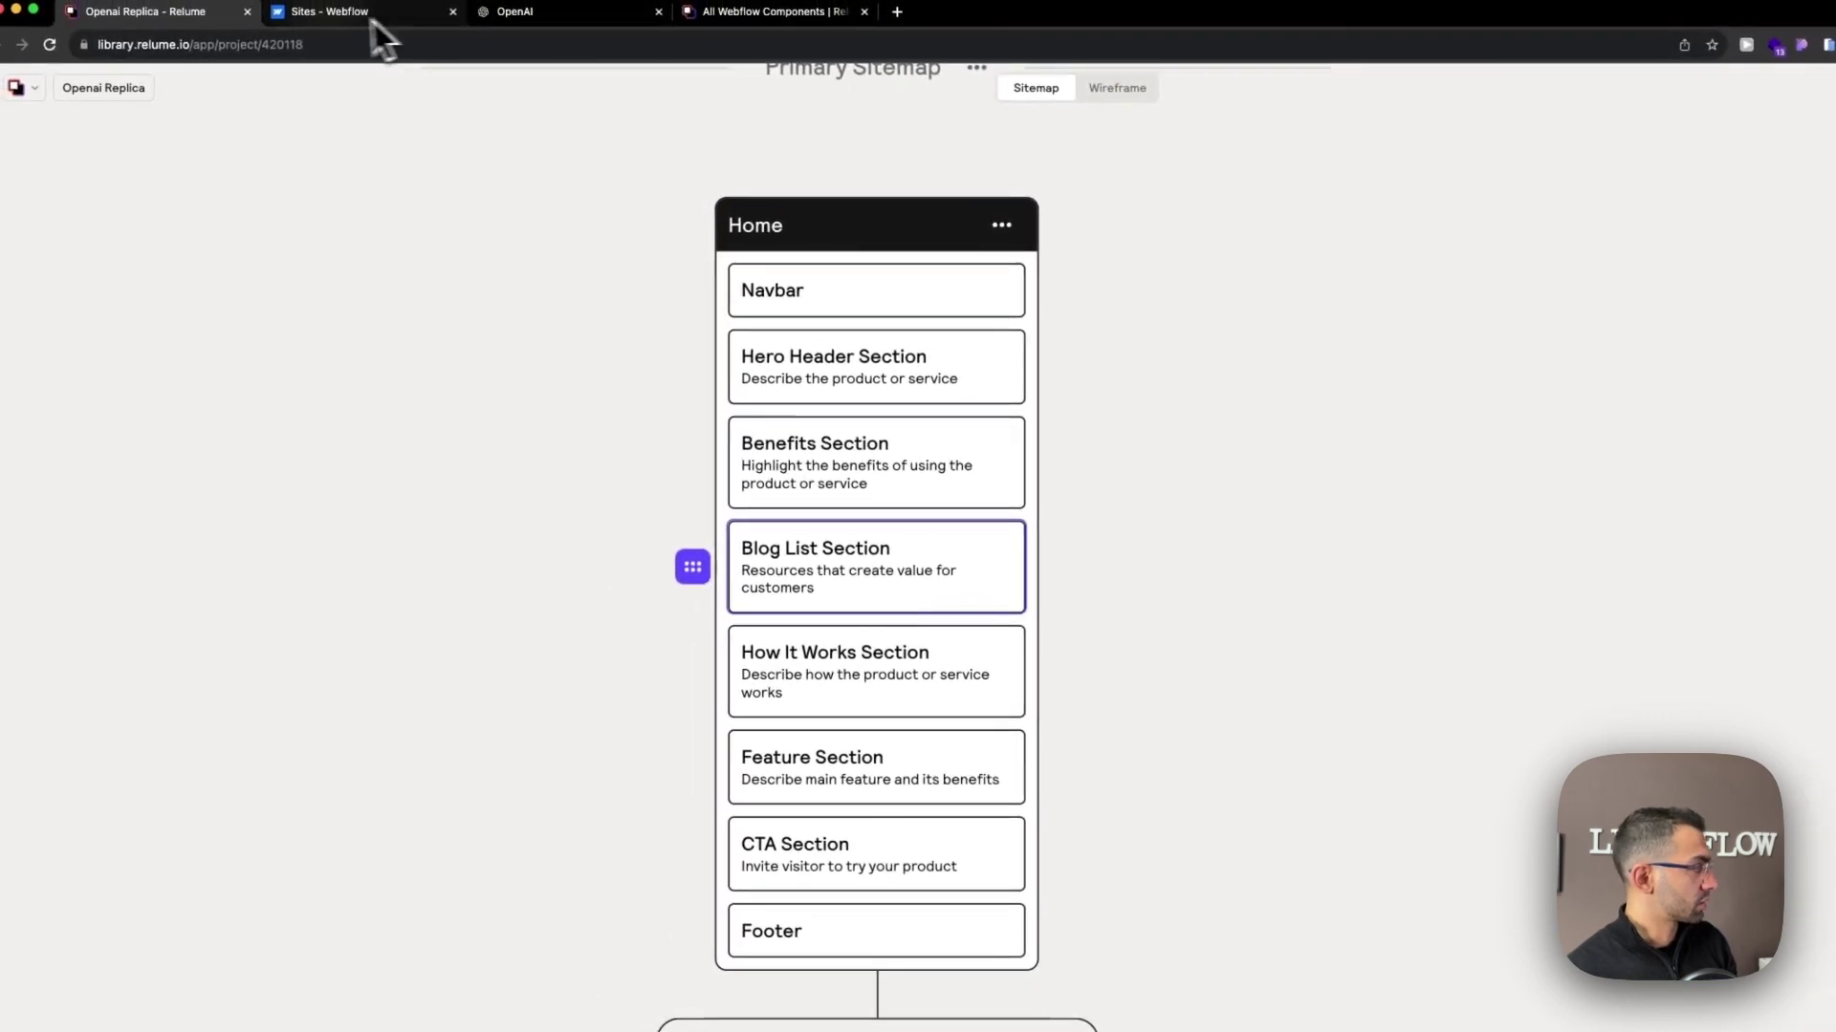
# Review the OpenAI homepage's Safety & responsibility block and move the Feature Section directly below the Blog List Section in the Relume sitemap.
pyautogui.click(581, 19)
pyautogui.scroll(-6, 531, 610)
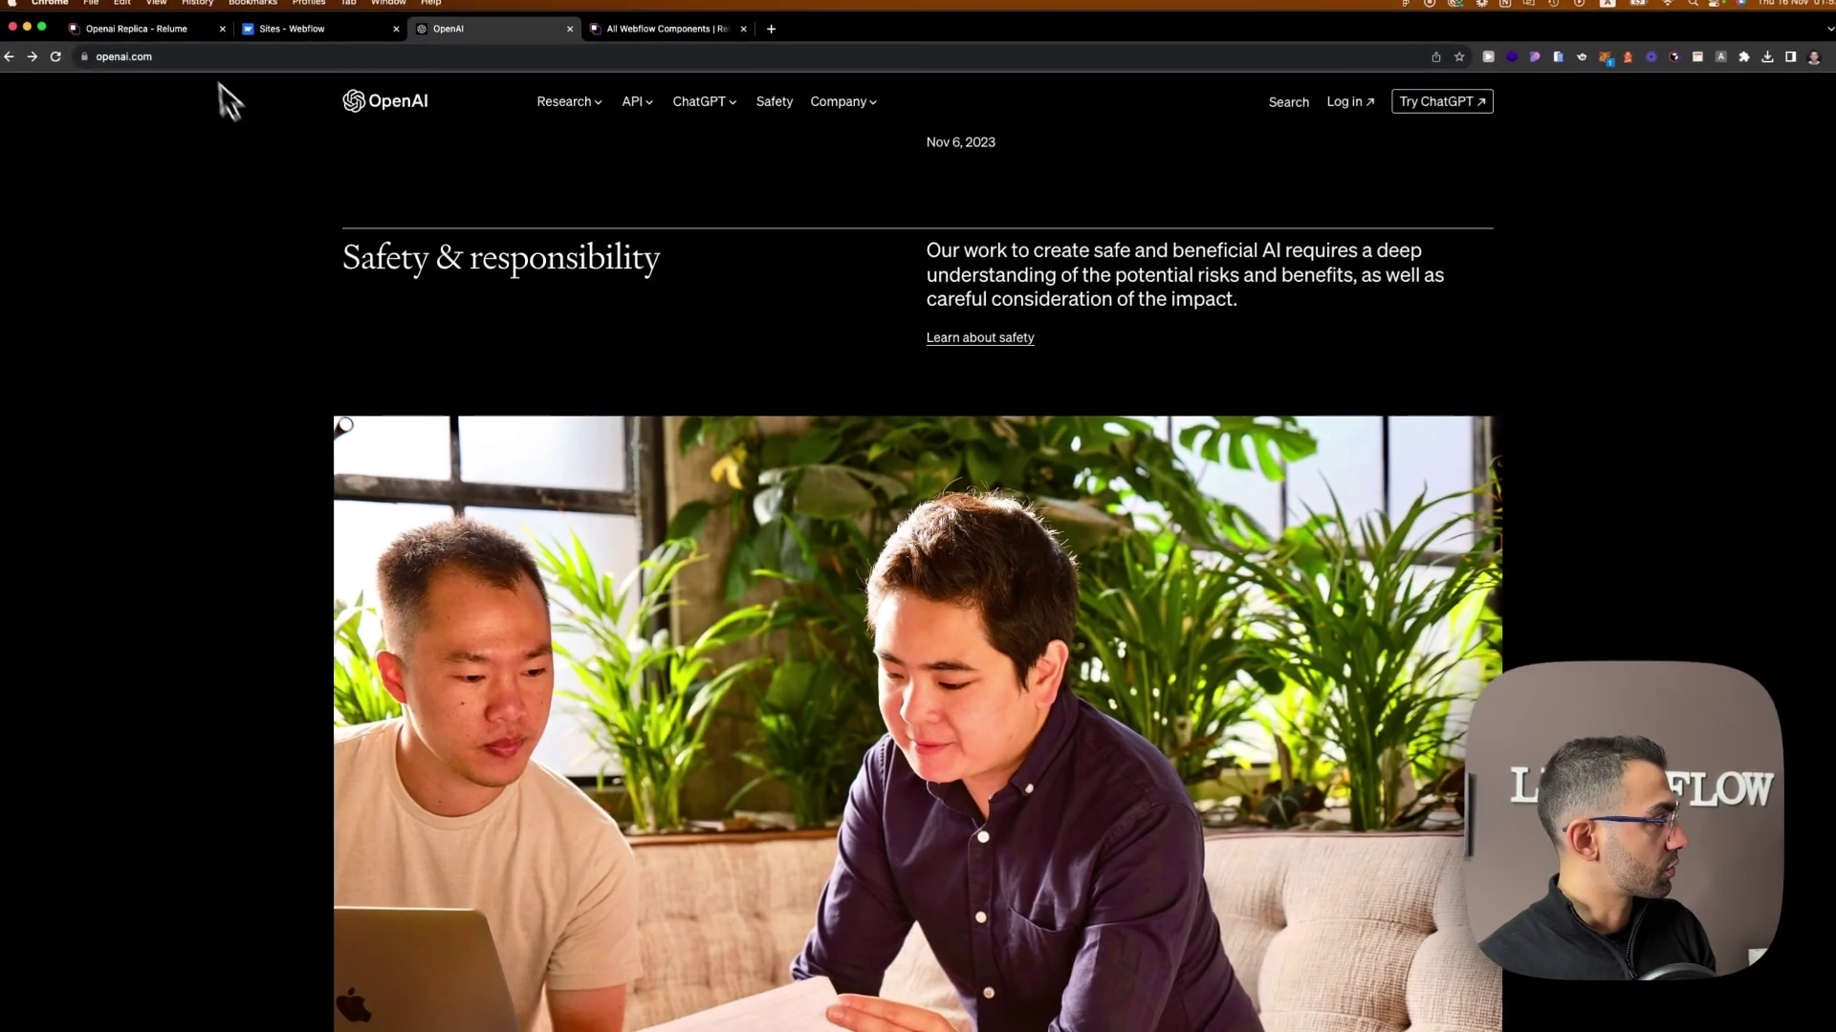
pyautogui.scroll(-5, 693, 717)
pyautogui.scroll(3, 712, 745)
pyautogui.scroll(7, 746, 813)
pyautogui.scroll(-11, 473, 670)
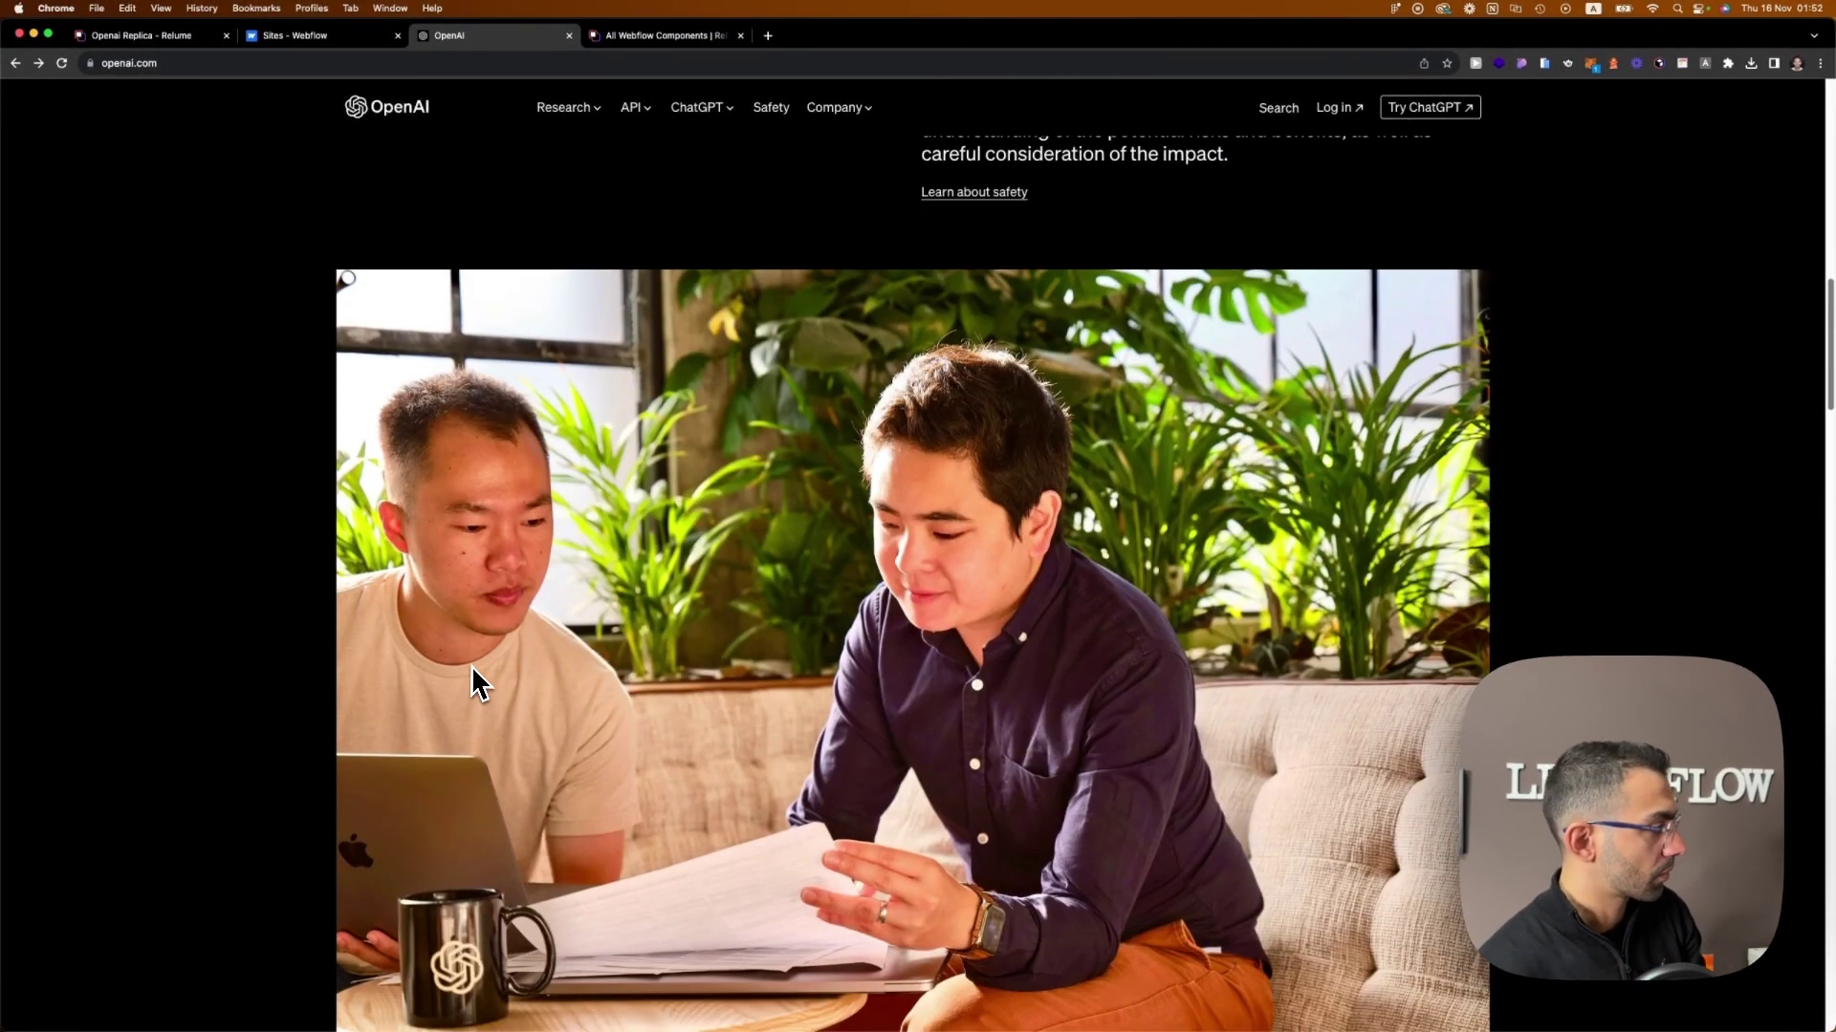
pyautogui.click(197, 38)
pyautogui.moveTo(767, 762); pyautogui.dragTo(708, 626)
# Examine the Research, Products and Careers sections further down the OpenAI homepage.
pyautogui.click(508, 27)
pyautogui.scroll(-5, 836, 750)
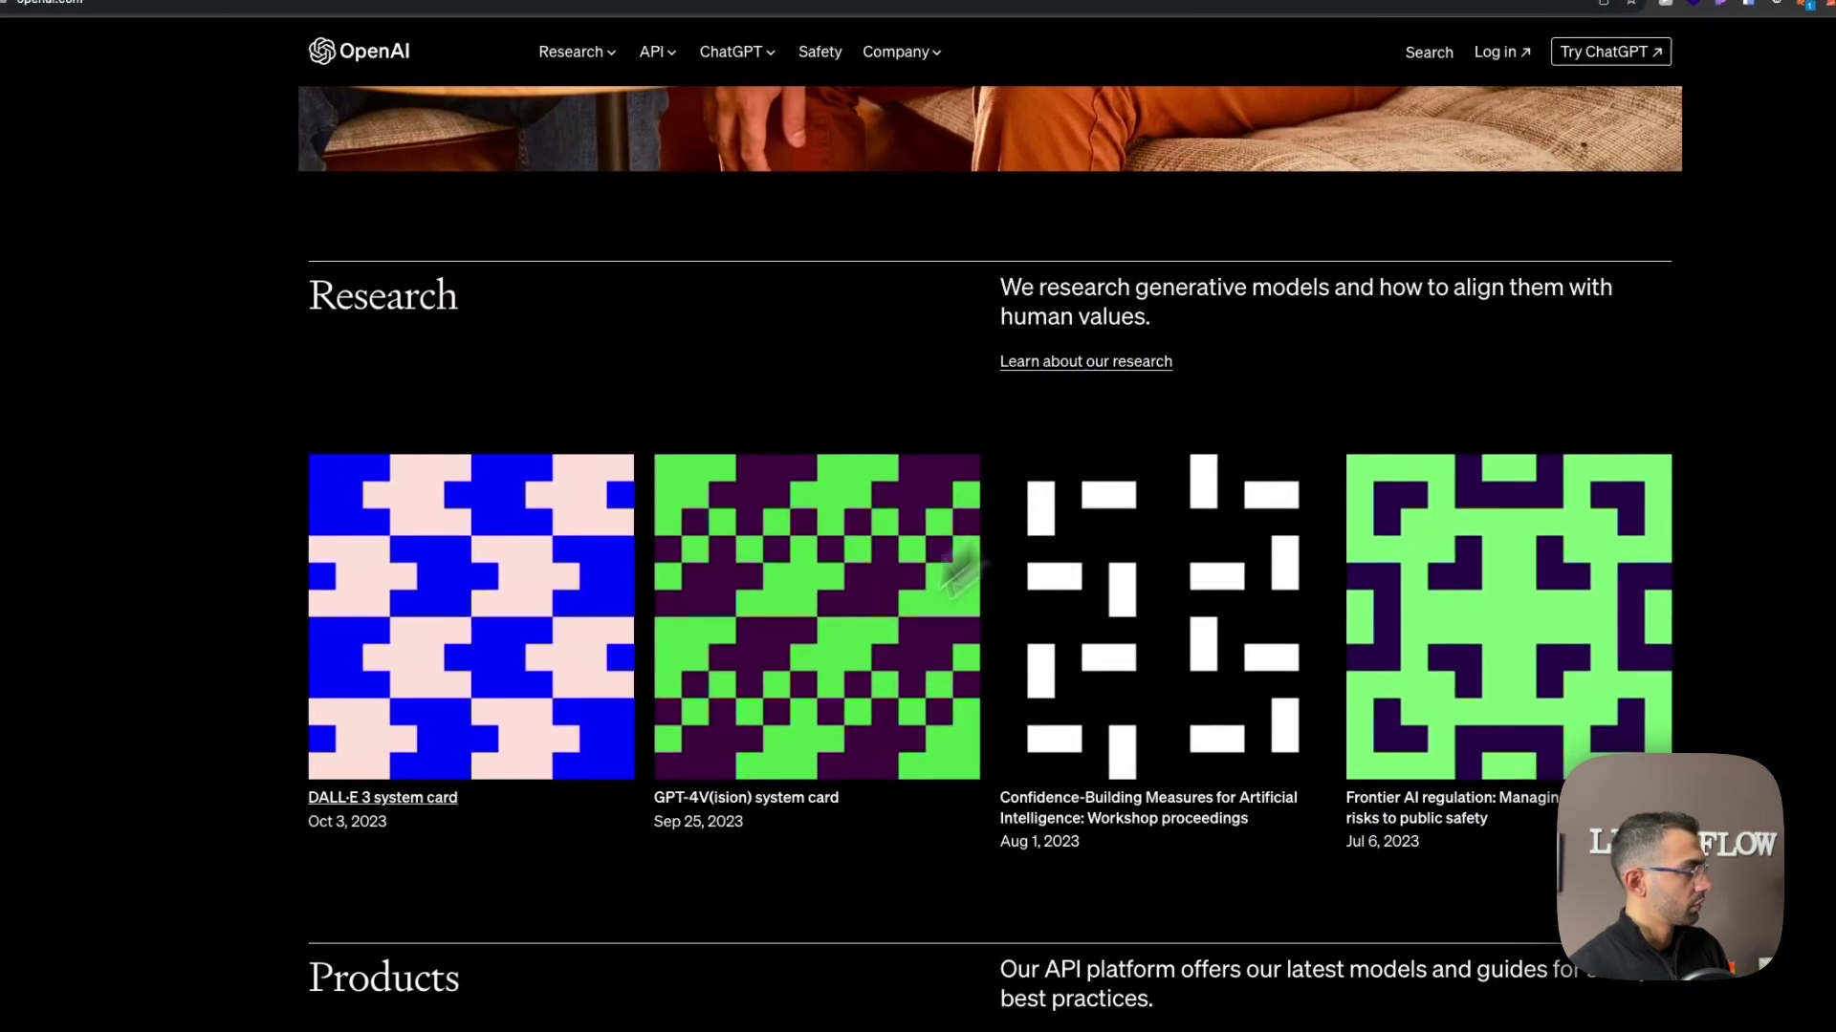
pyautogui.scroll(-6, 595, 717)
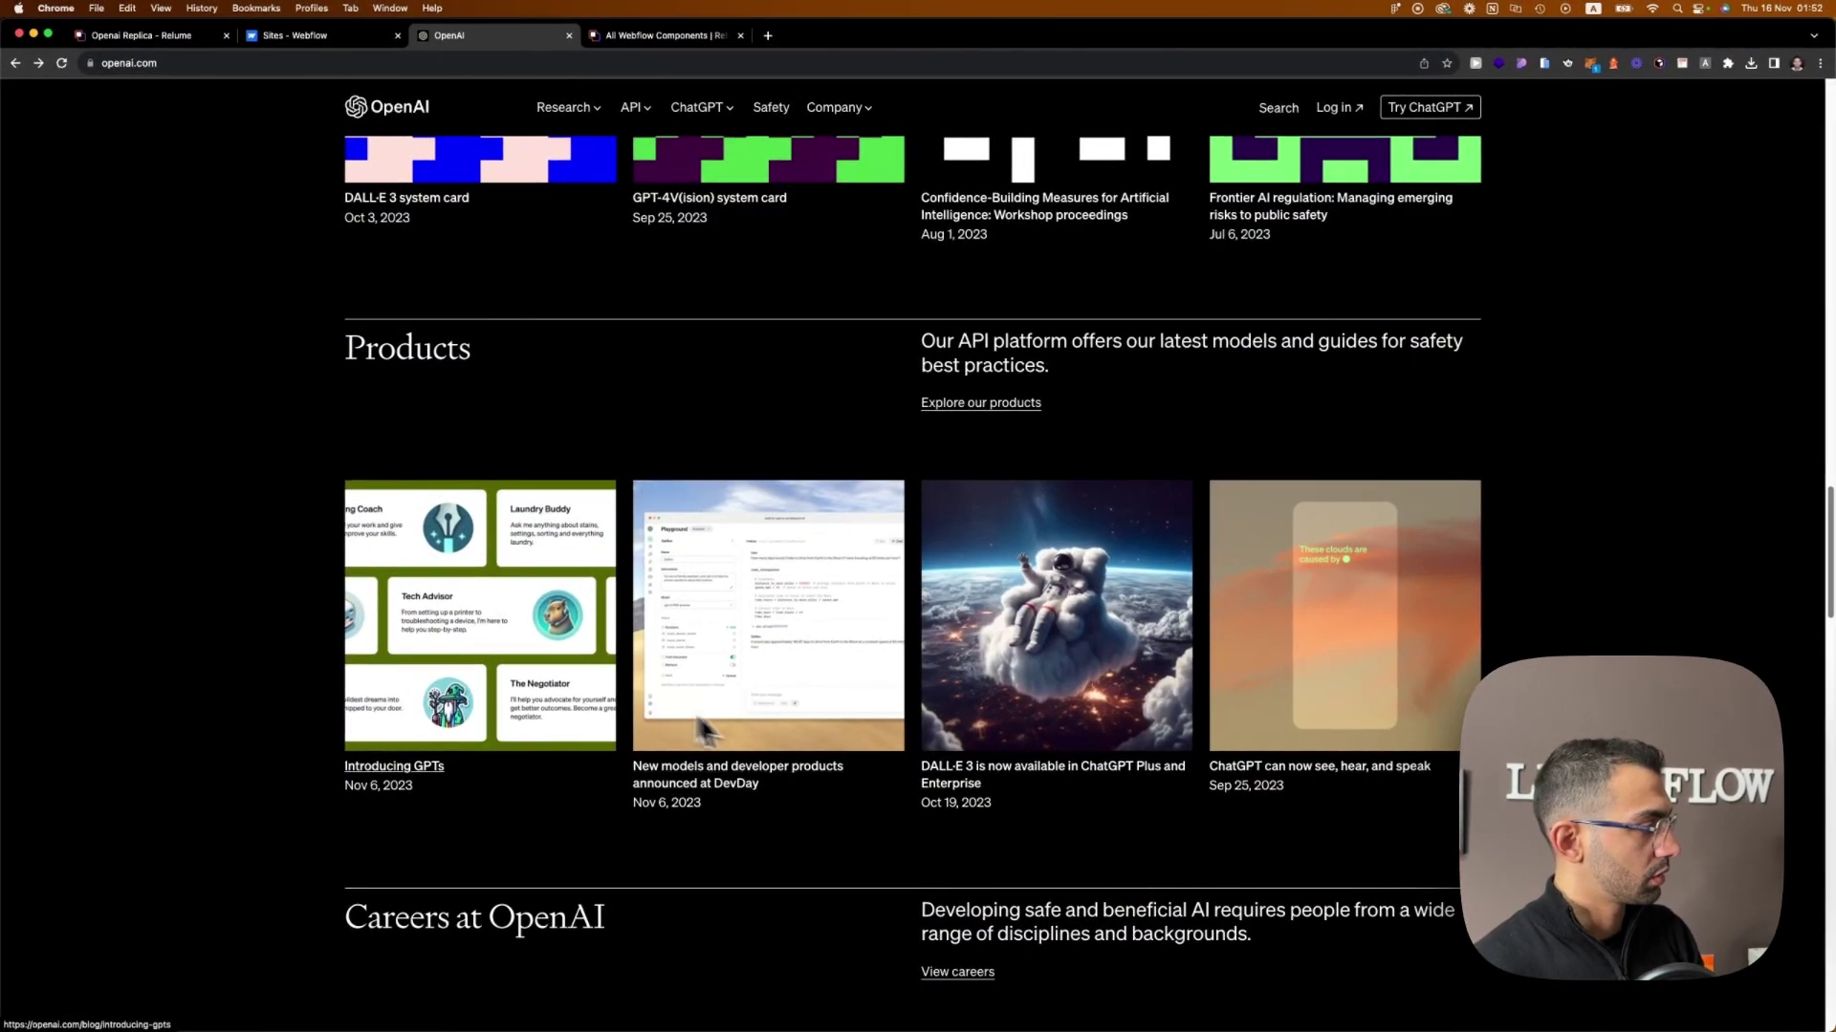
pyautogui.scroll(-3, 724, 737)
pyautogui.scroll(-1, 857, 844)
pyautogui.scroll(8, 536, 803)
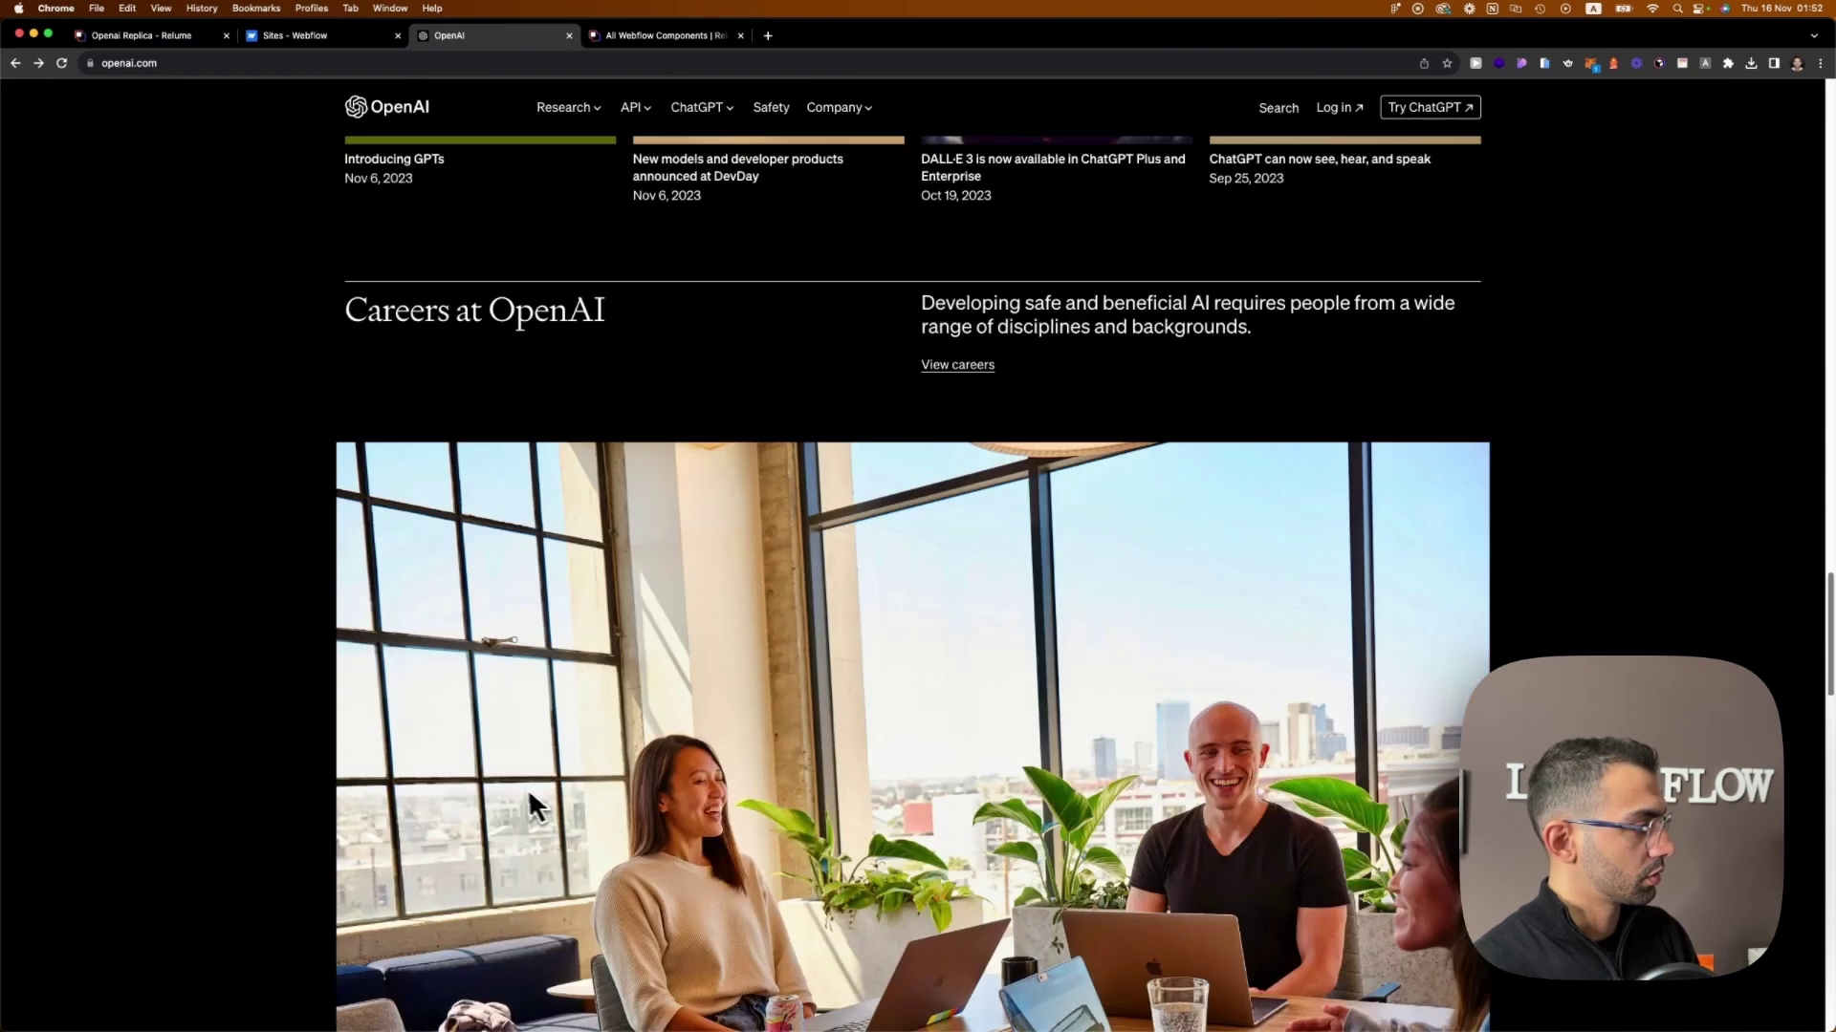
pyautogui.scroll(-6, 684, 846)
pyautogui.scroll(-5, 707, 849)
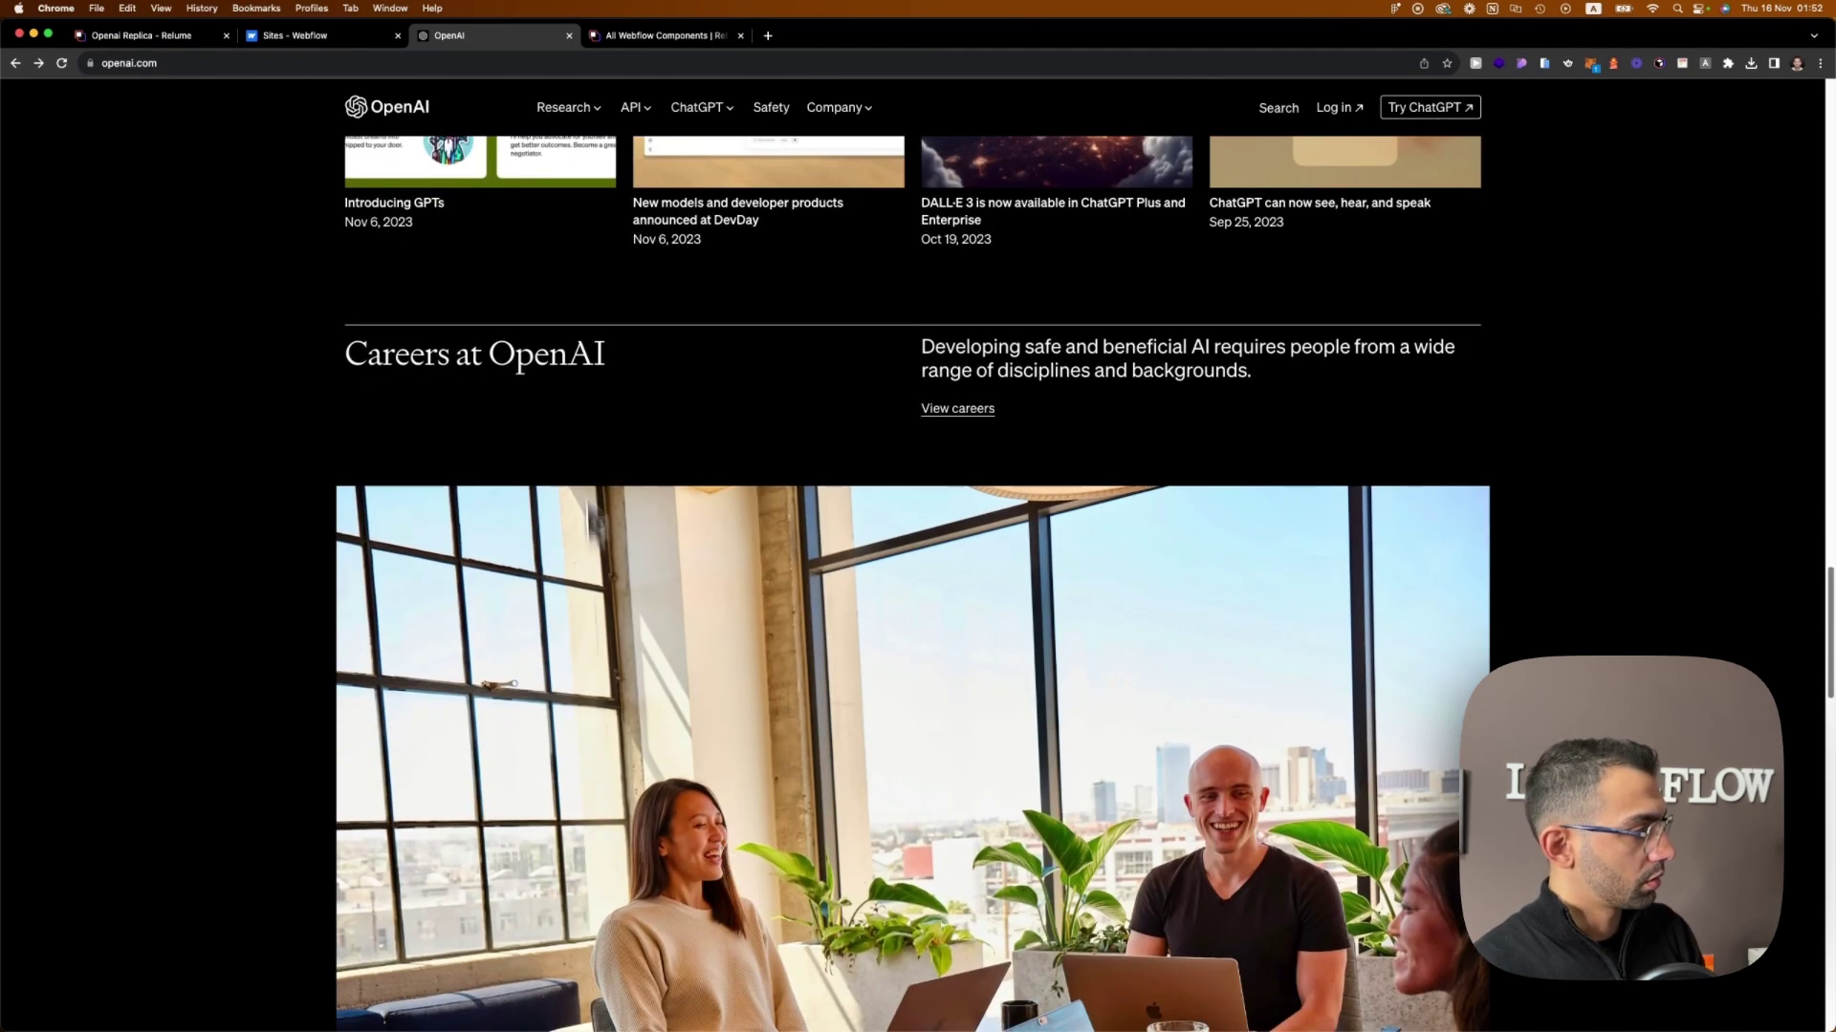
pyautogui.scroll(-4, 933, 876)
pyautogui.scroll(-3, 933, 876)
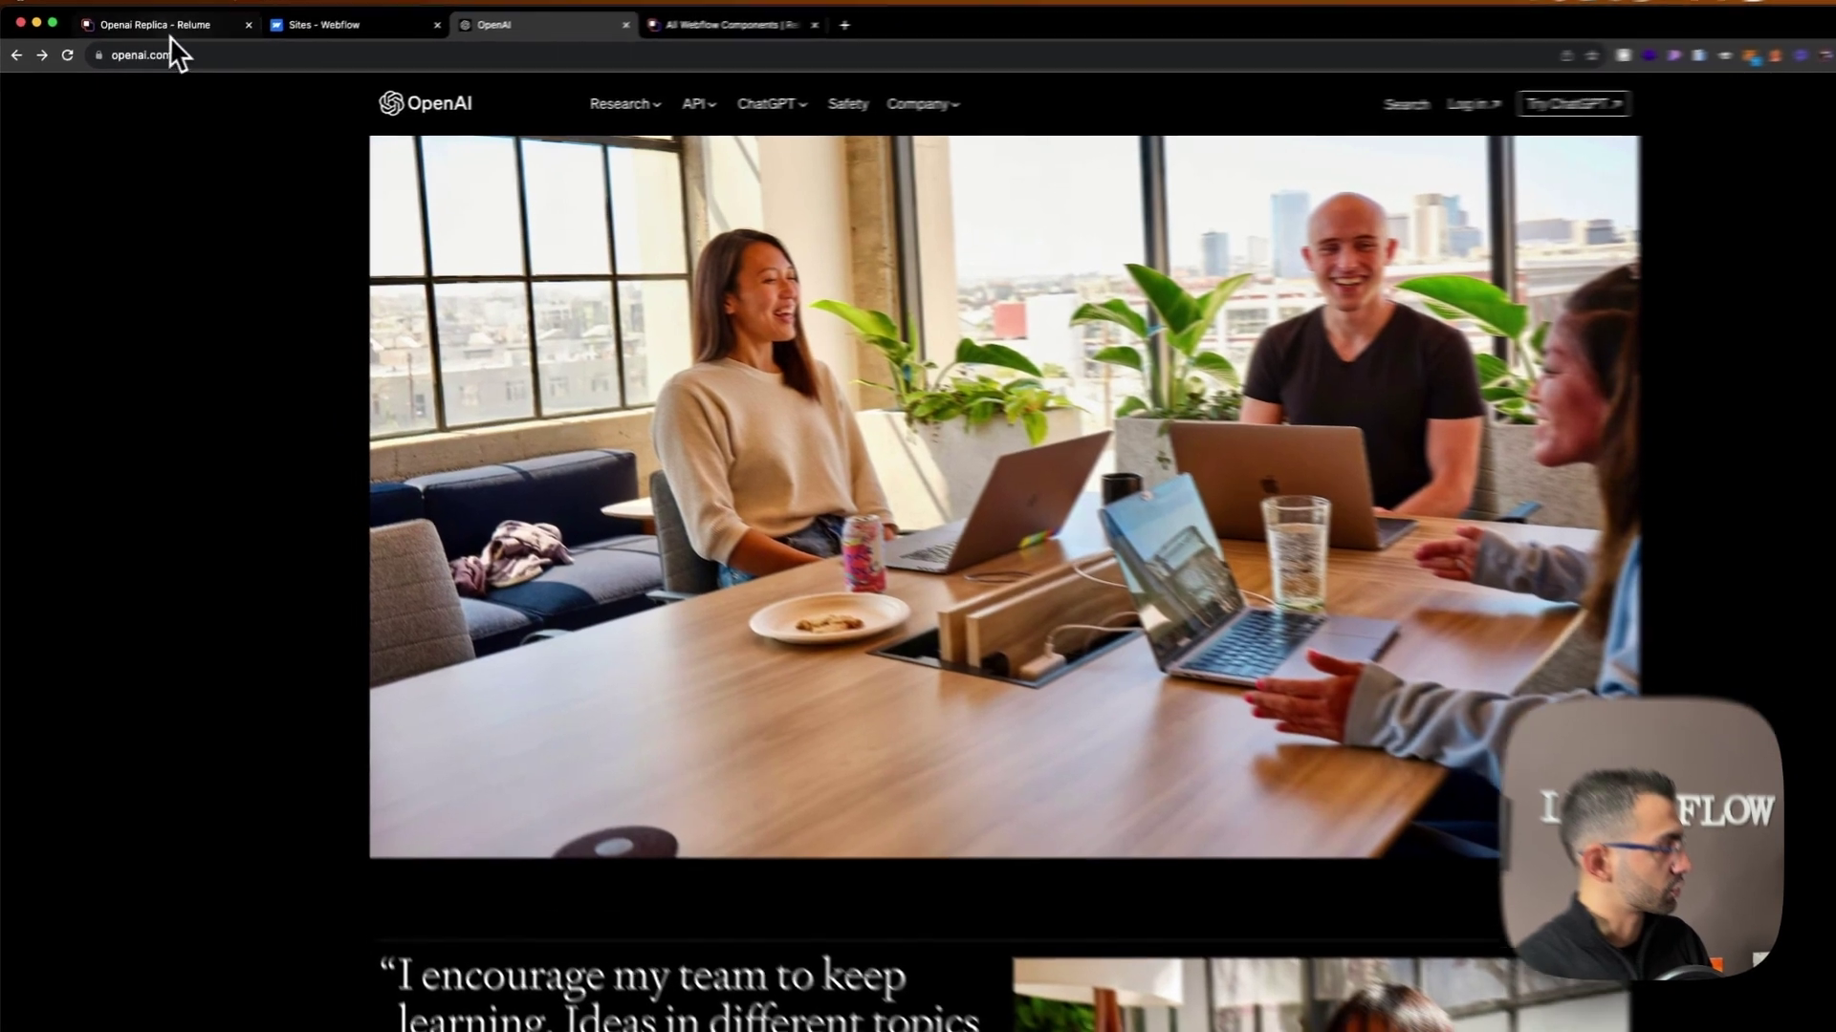
# Place two copies of the Blog List Section directly below the Feature Section in the Relume sitemap's Home page.
pyautogui.click(168, 38)
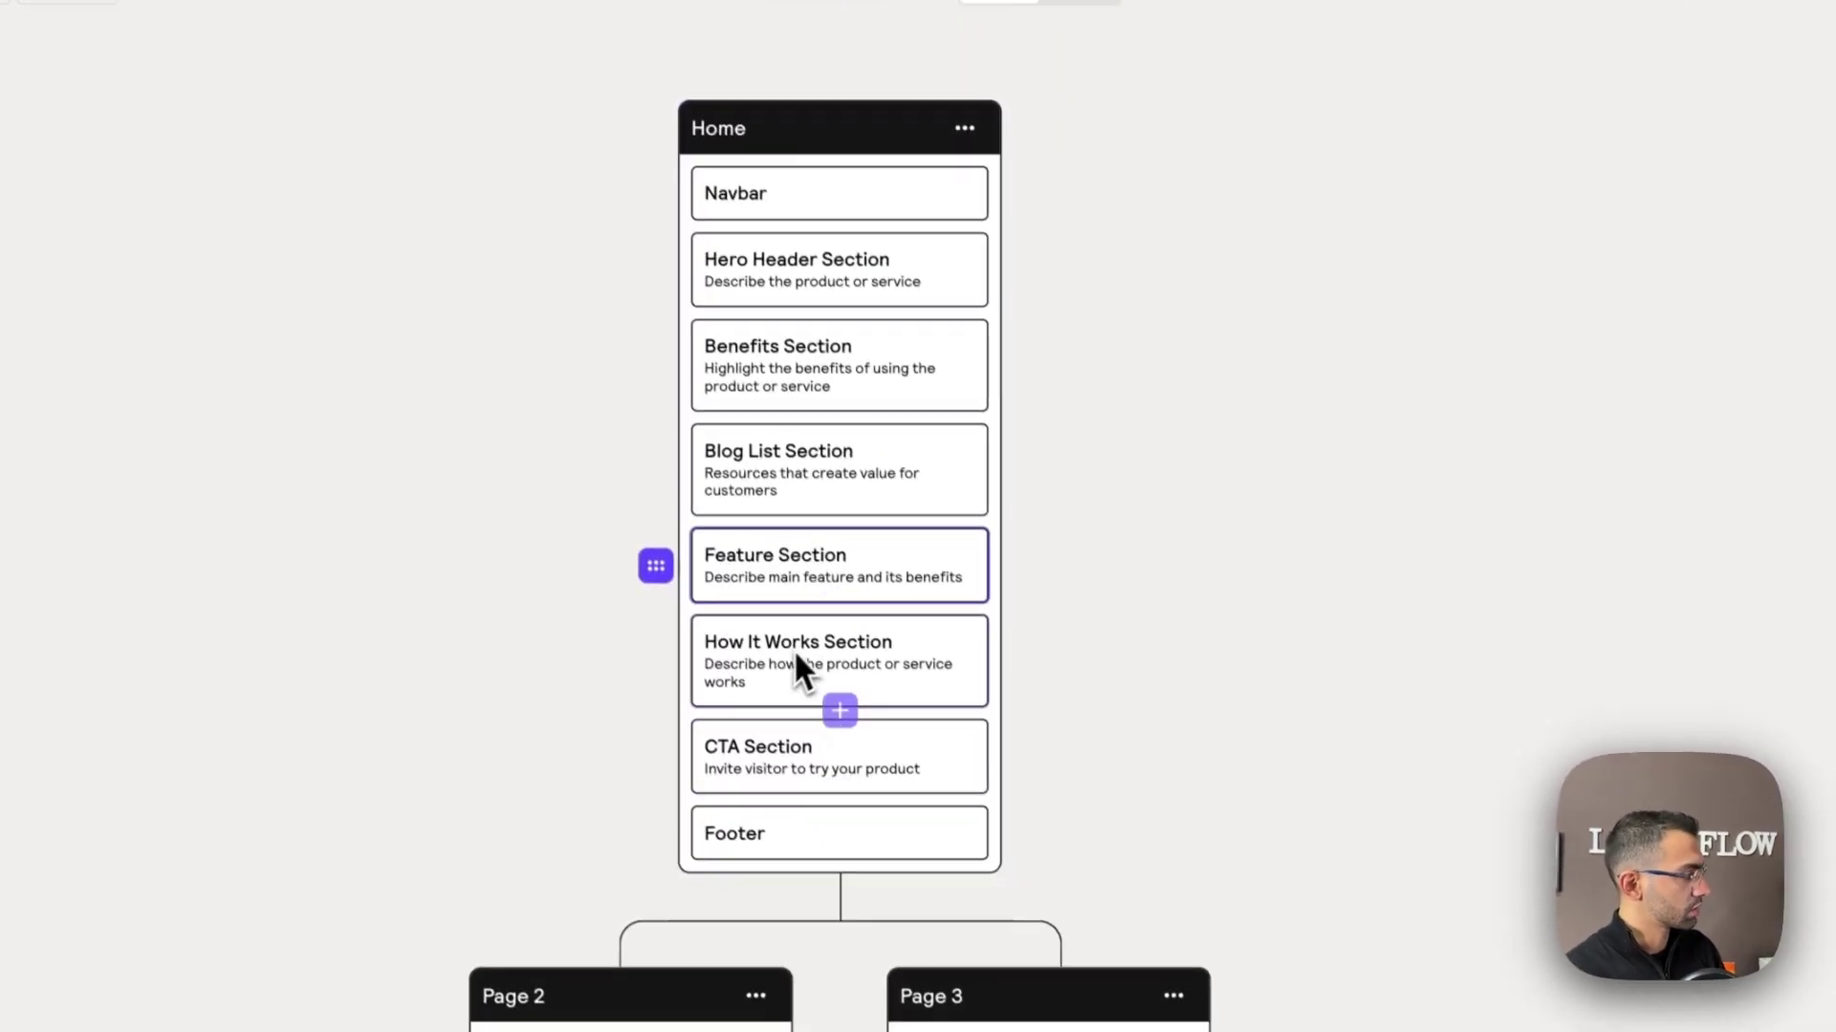
pyautogui.press('Delete')
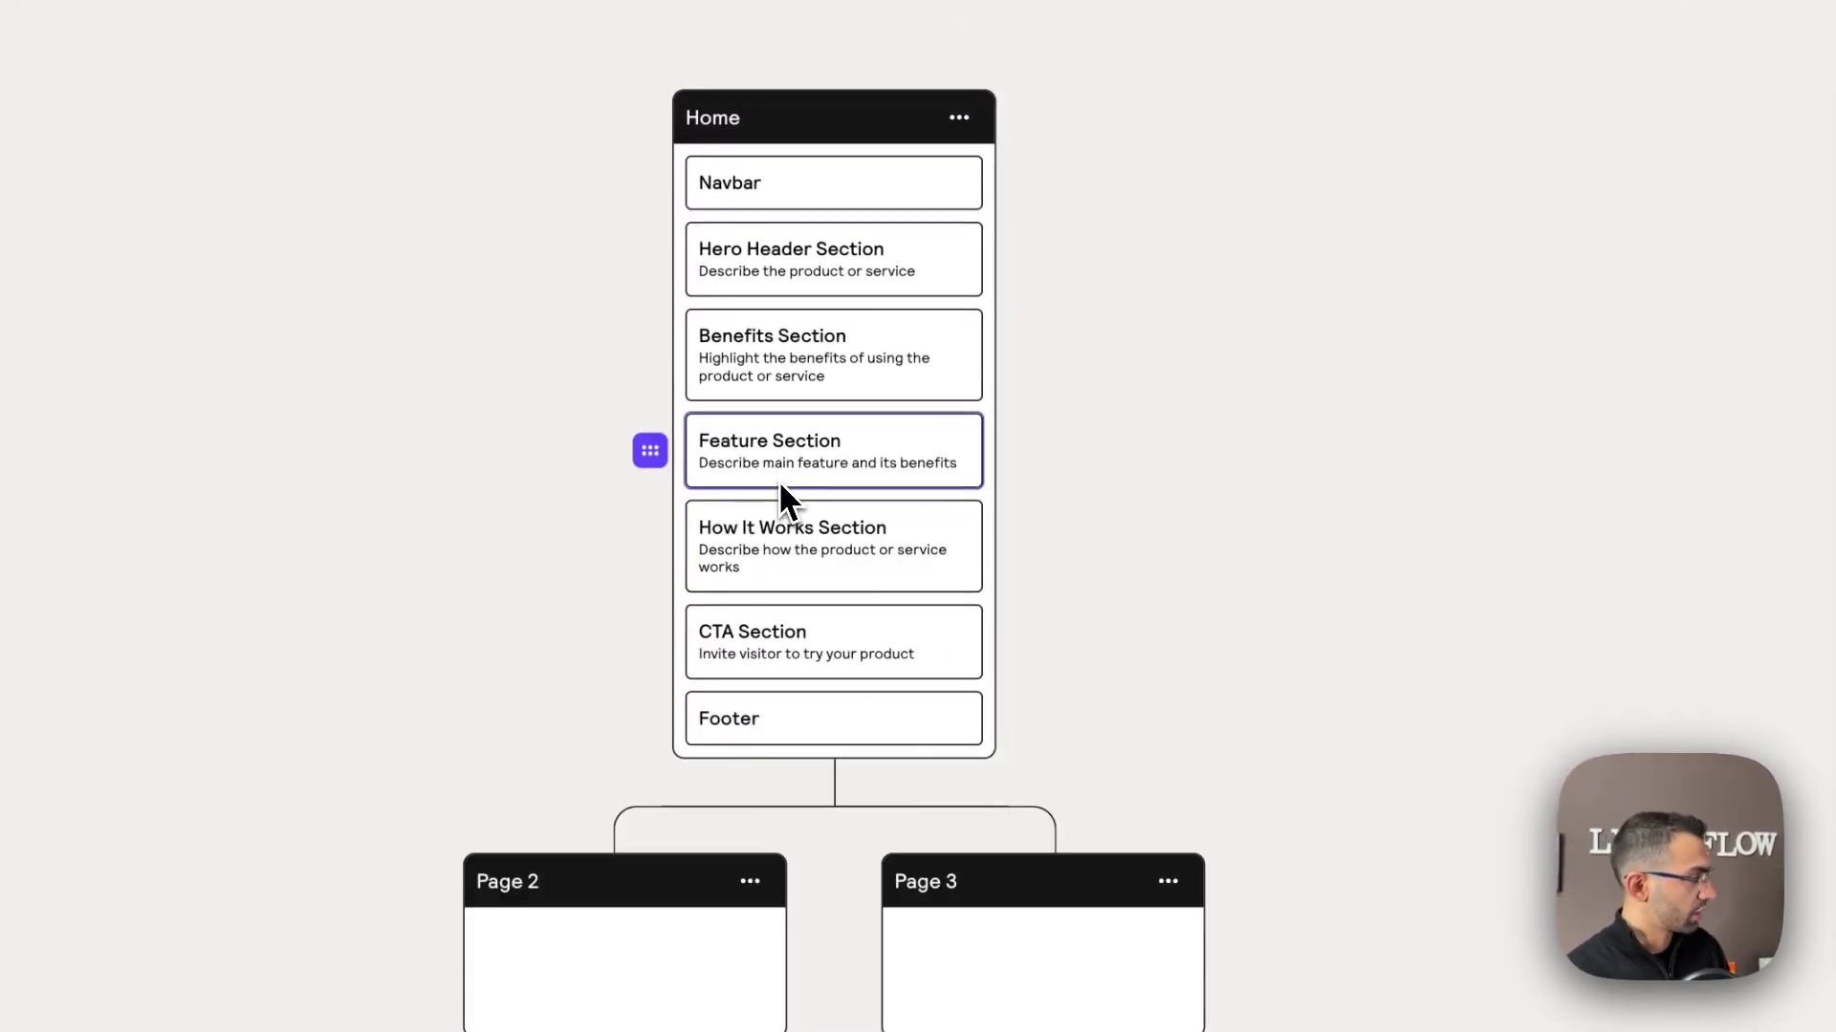
pyautogui.hotkey('ctrl', 'z')
pyautogui.moveTo(778, 536); pyautogui.dragTo(771, 483)
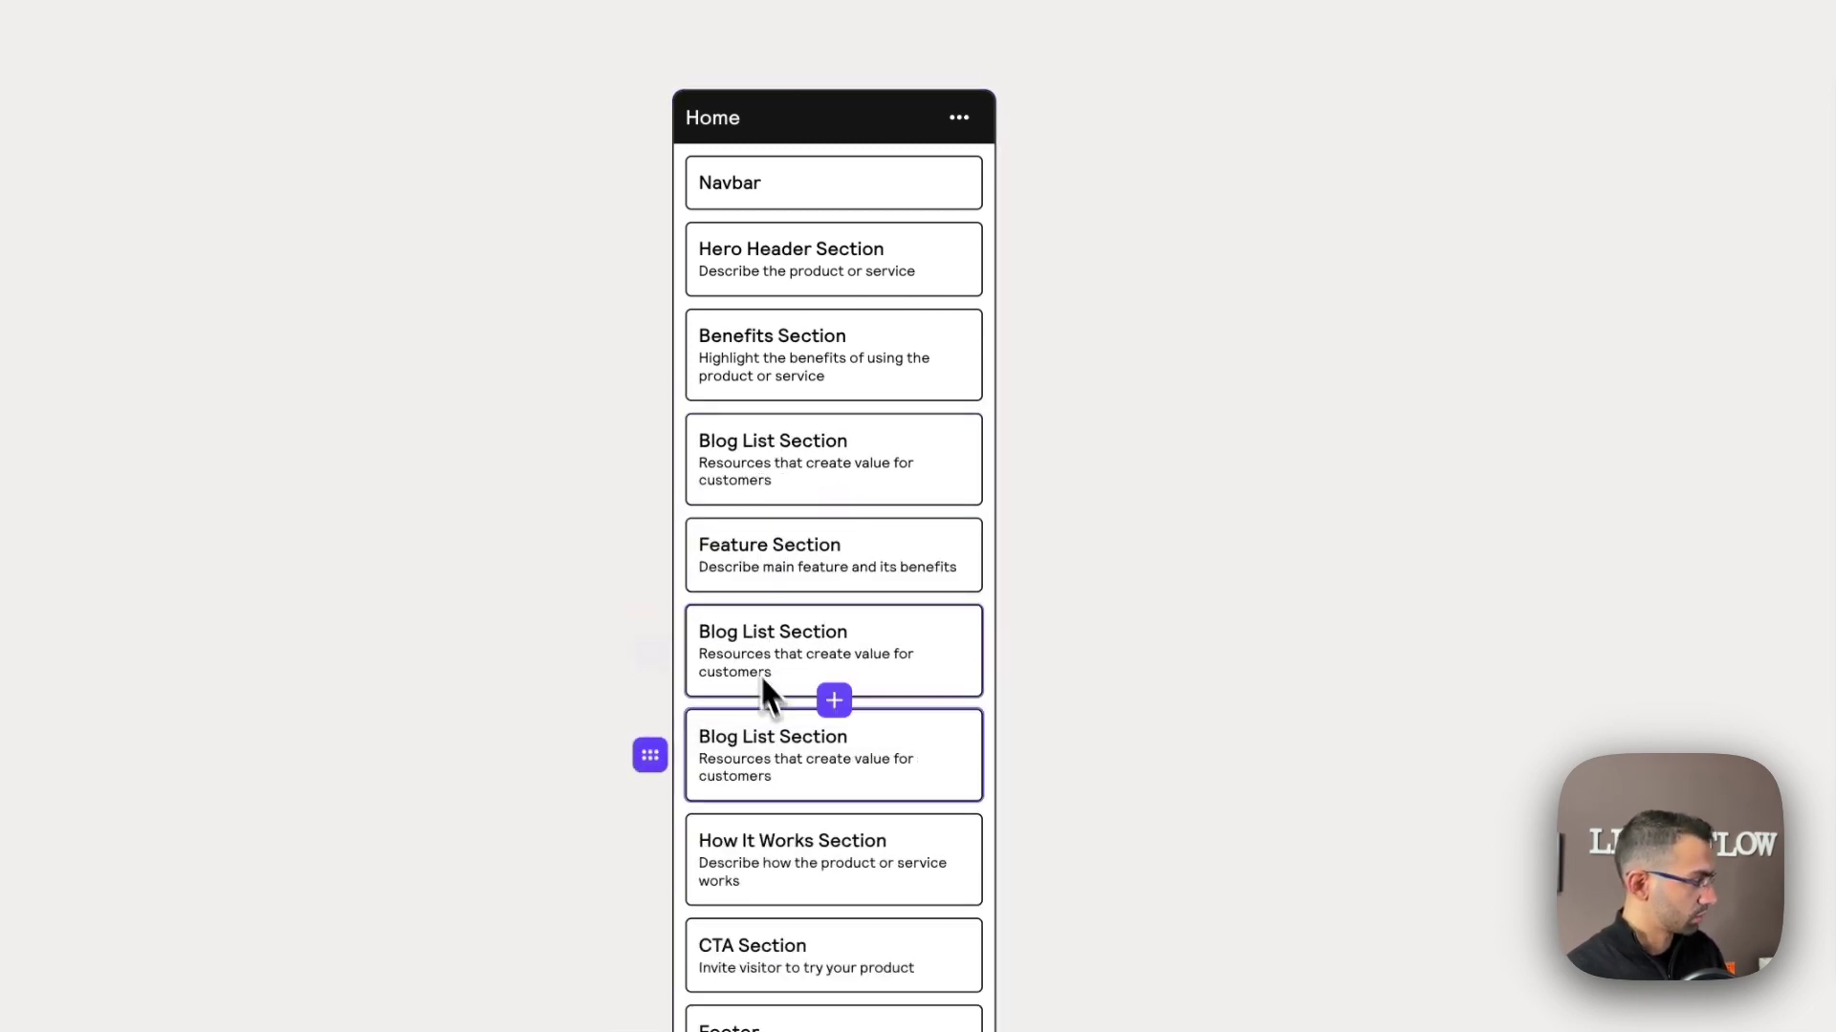
# Place a copy of the Feature Section above the CTA Section and delete the How It Works Section.
pyautogui.hotkey('ctrl', 'd')
pyautogui.moveTo(755, 598); pyautogui.dragTo(744, 880)
pyautogui.press('Delete')
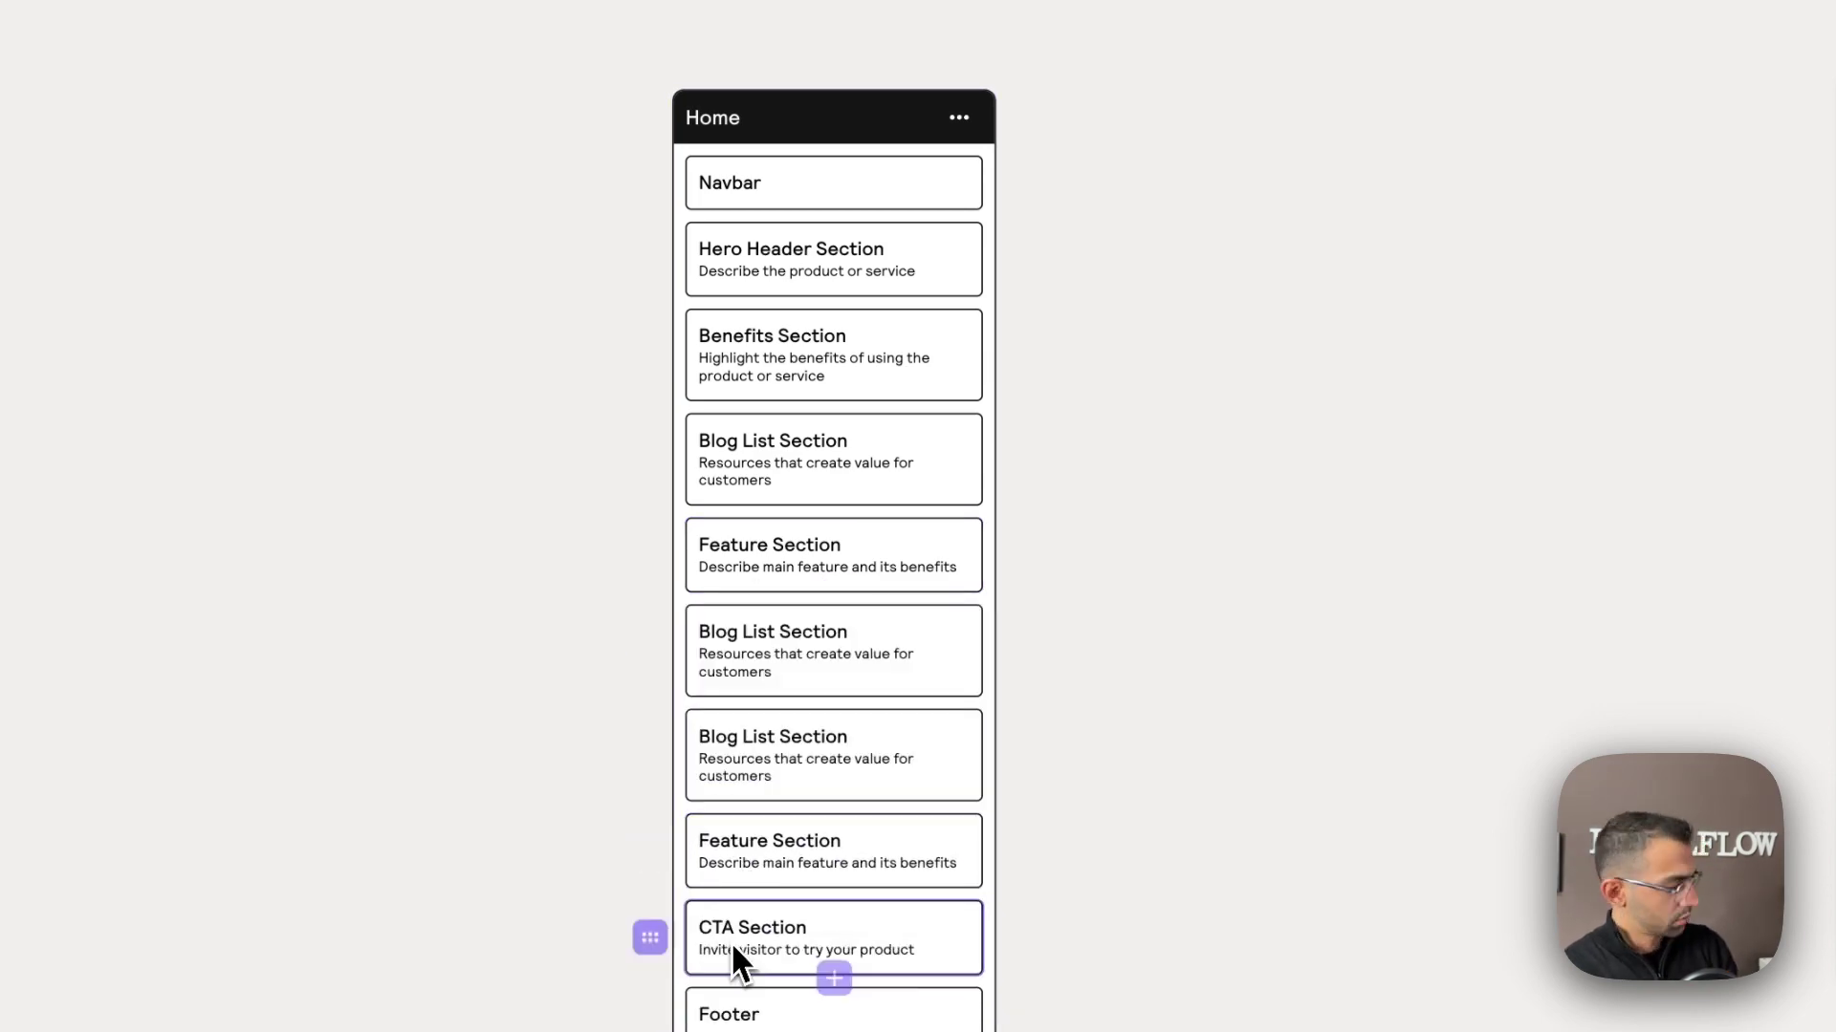
# Check the employee quote block on the OpenAI homepage and add a Testimonial Section above the CTA Section in the Relume sitemap.
pyautogui.click(521, 8)
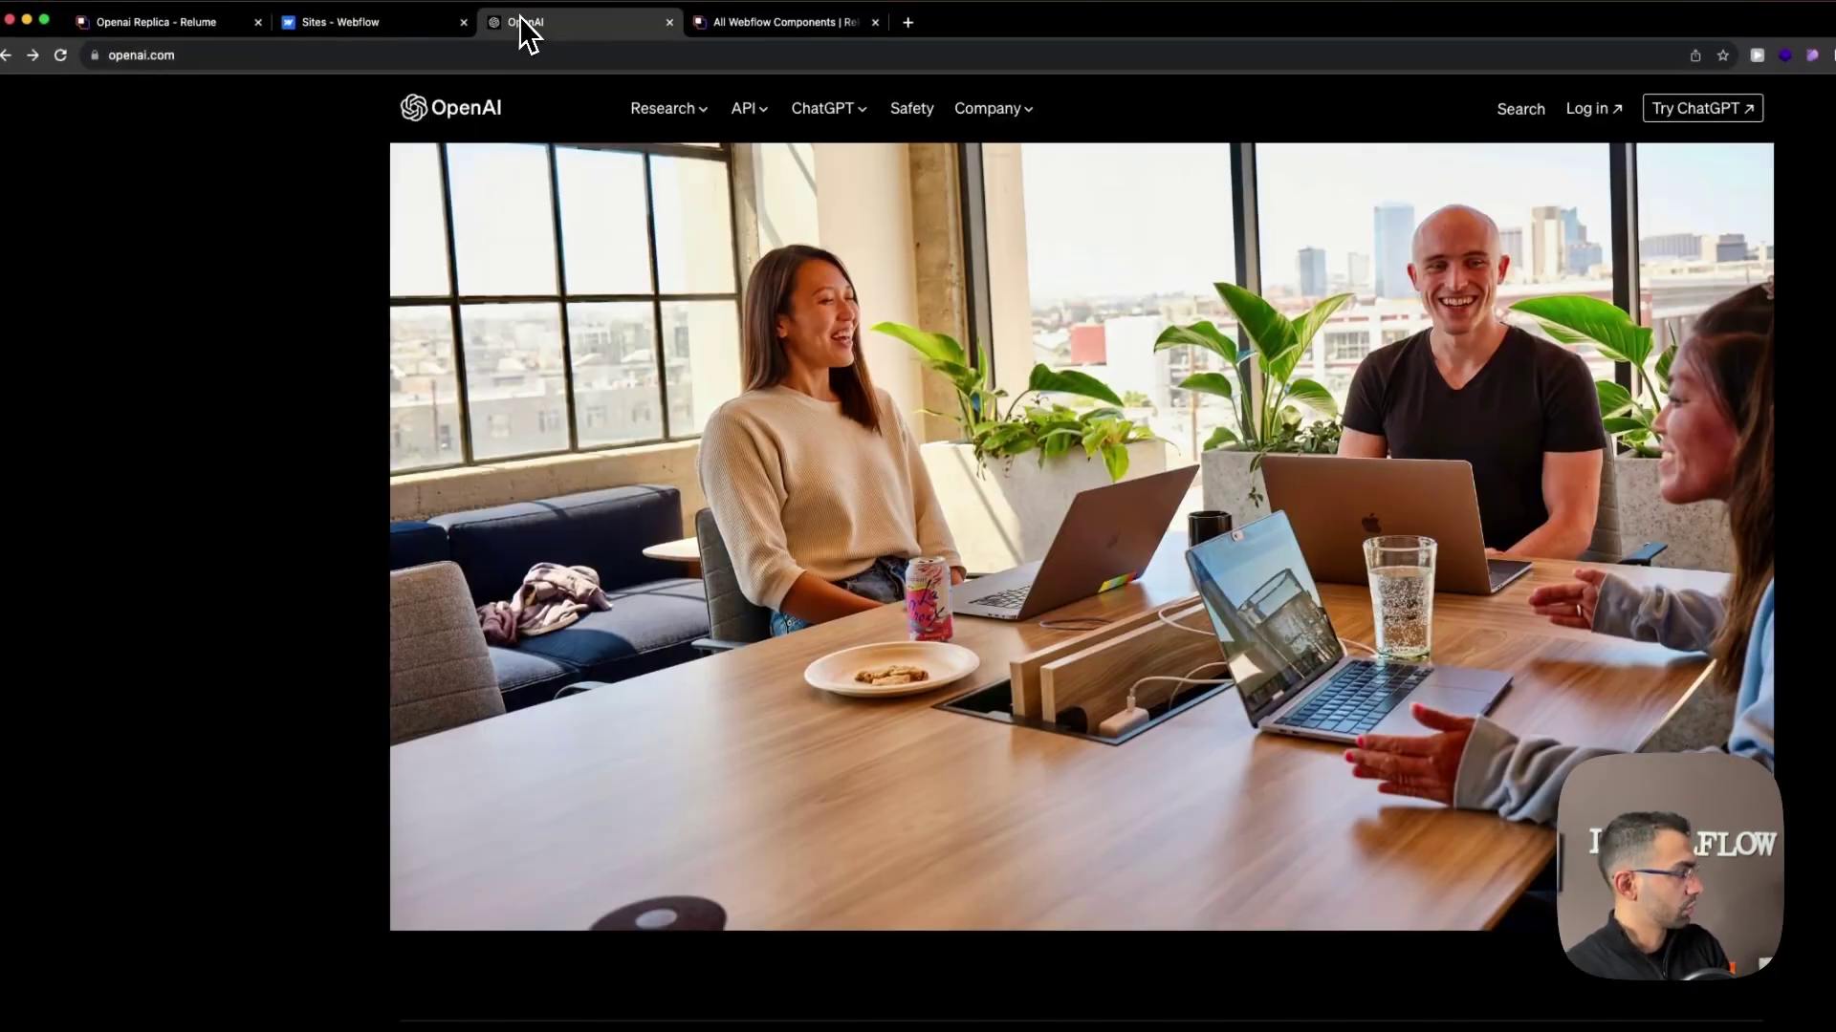
pyautogui.scroll(-5, 659, 727)
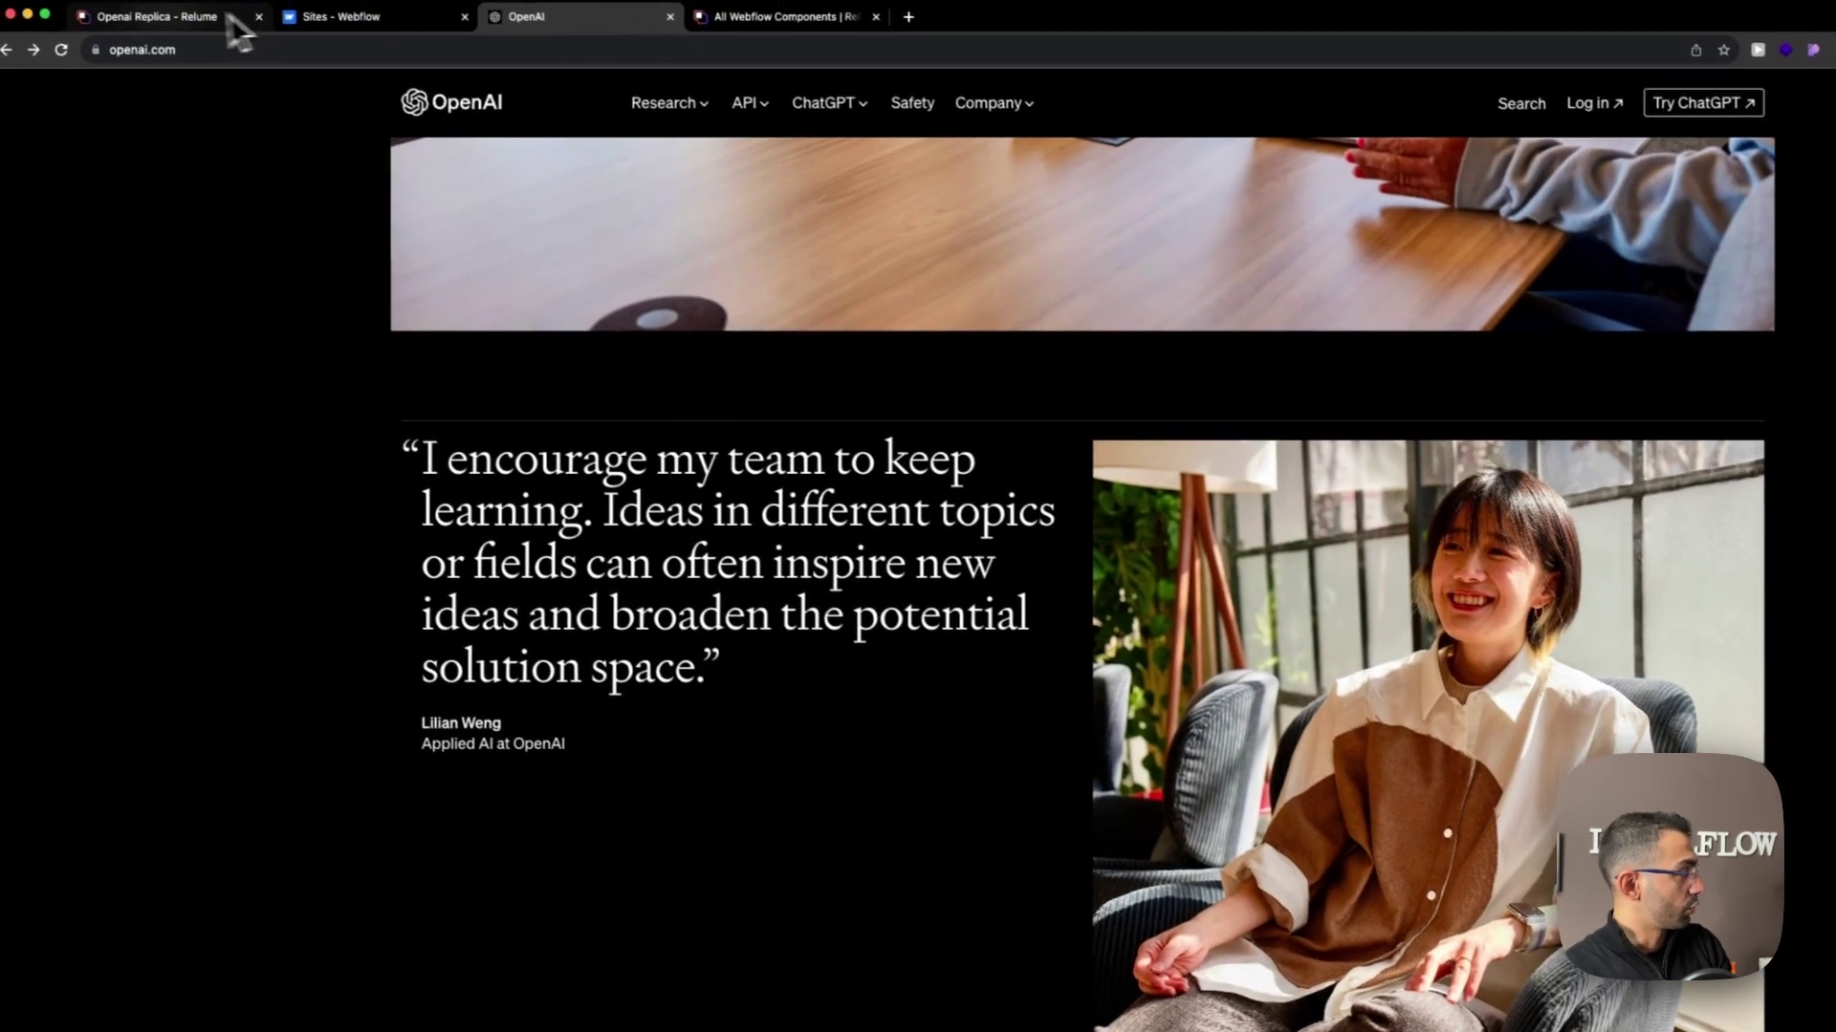
pyautogui.click(129, 3)
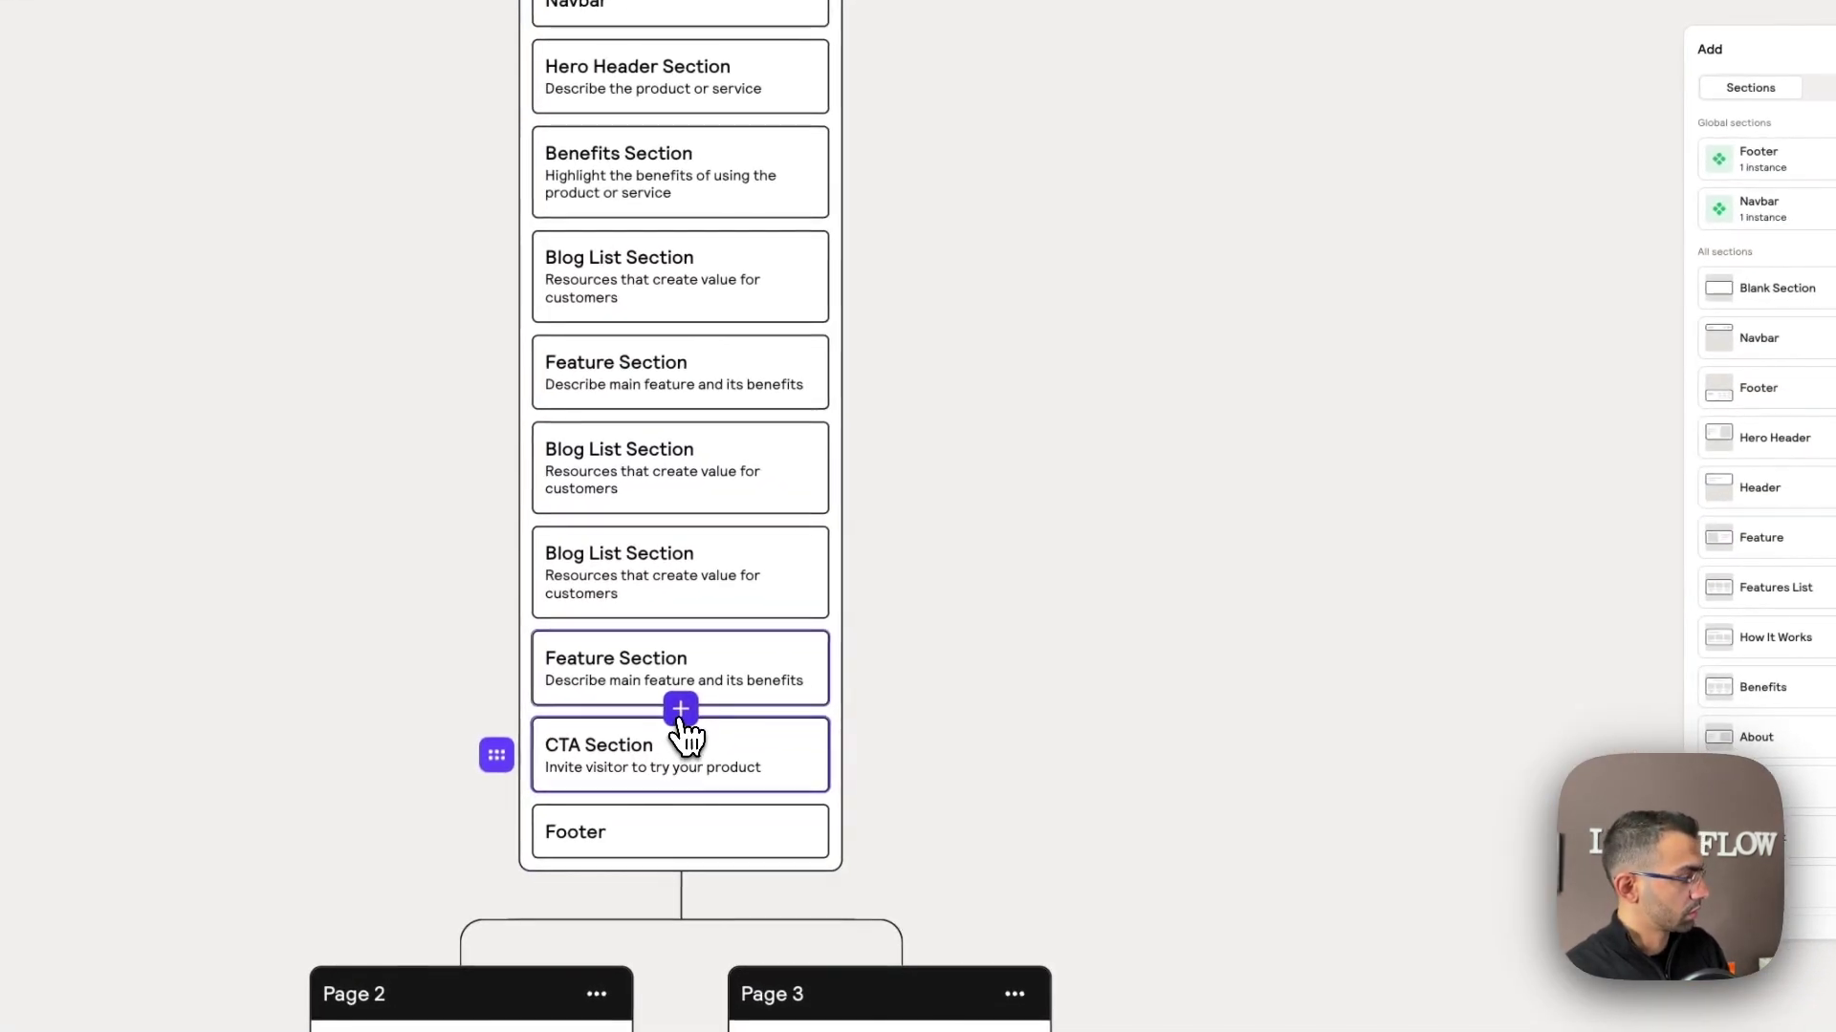
pyautogui.click(680, 715)
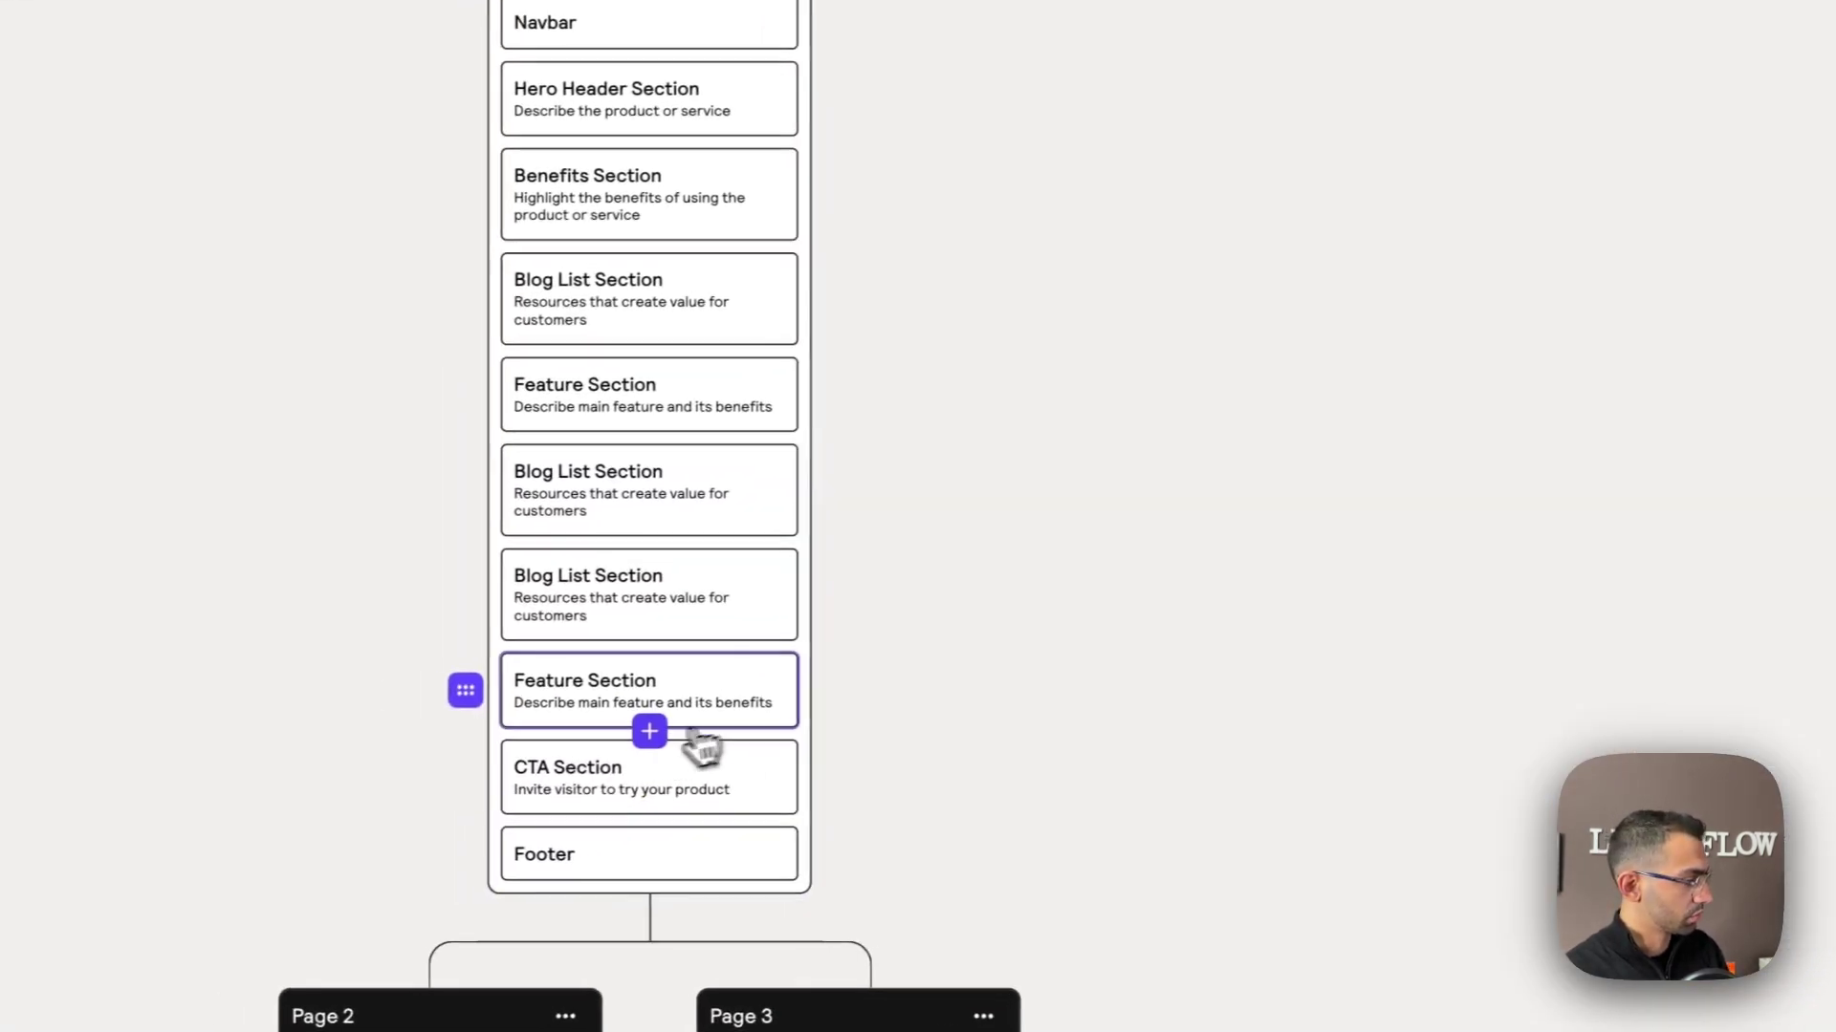
pyautogui.click(677, 716)
pyautogui.scroll(-5, 1650, 574)
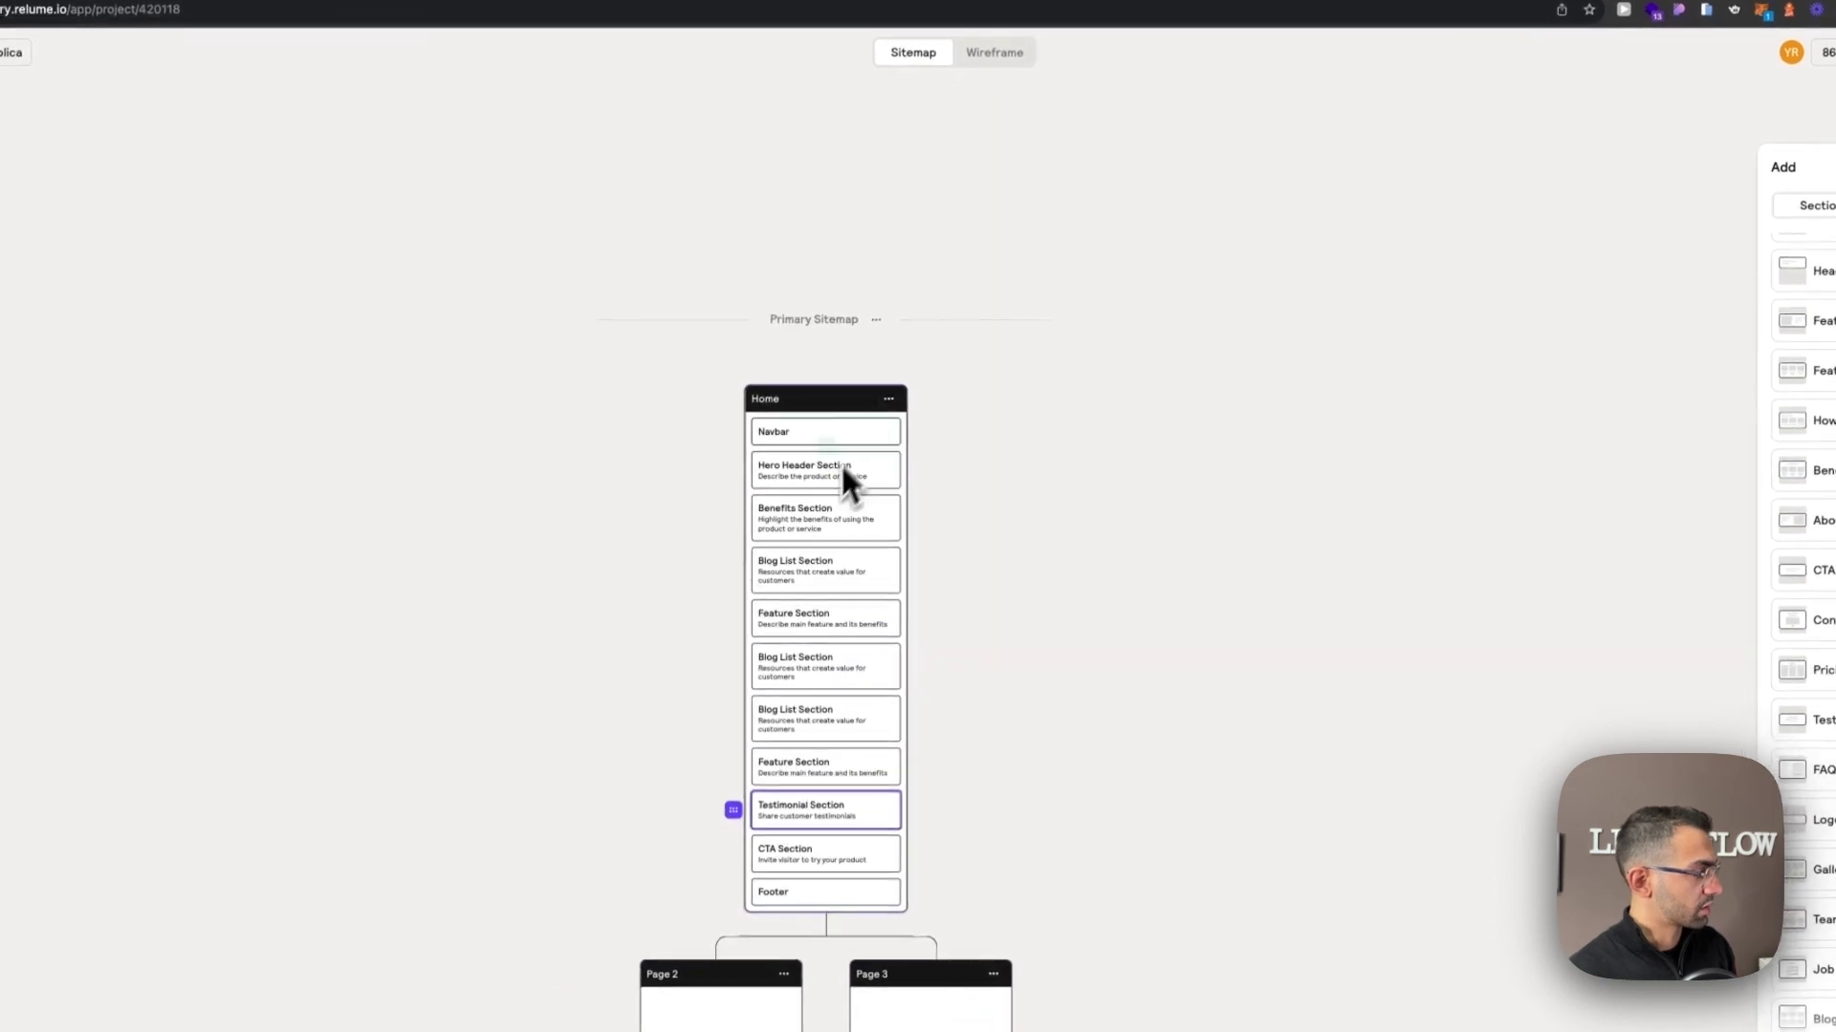
# Switch the project to the wireframe view and review the generated Home page layout from hero to footer.
pyautogui.click(998, 55)
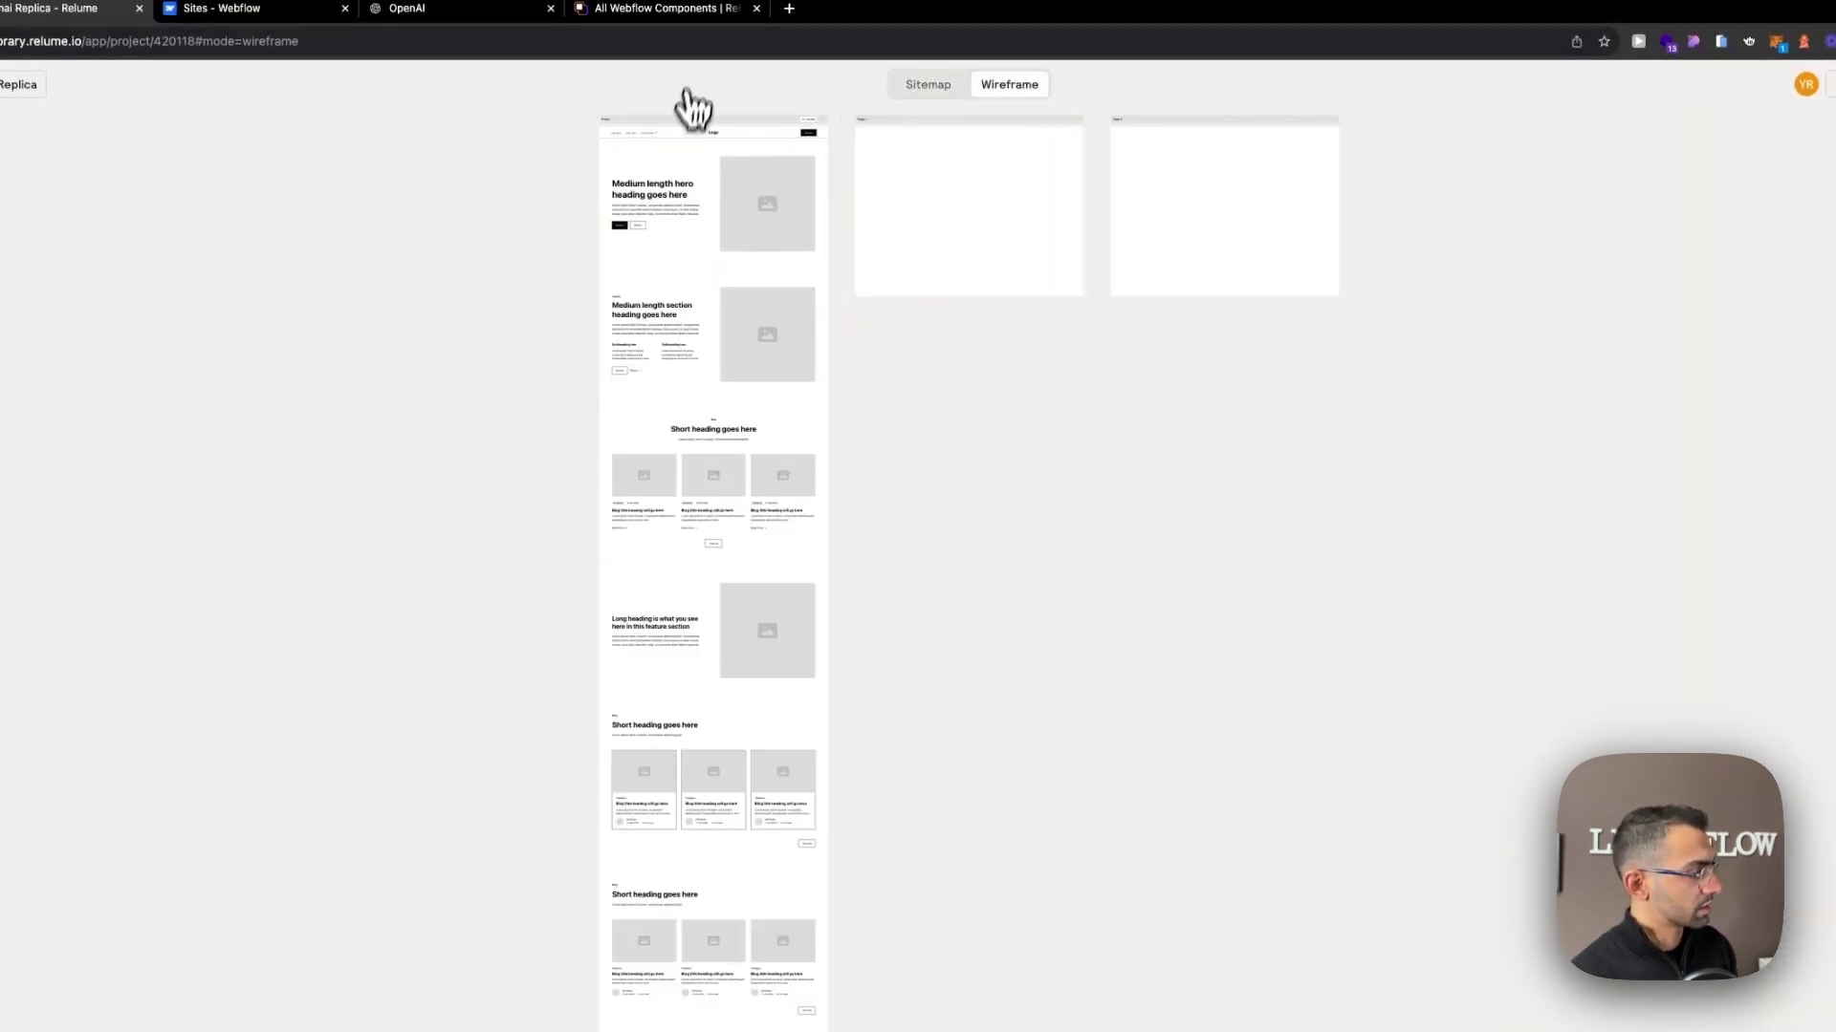
pyautogui.scroll(-3, 712, 772)
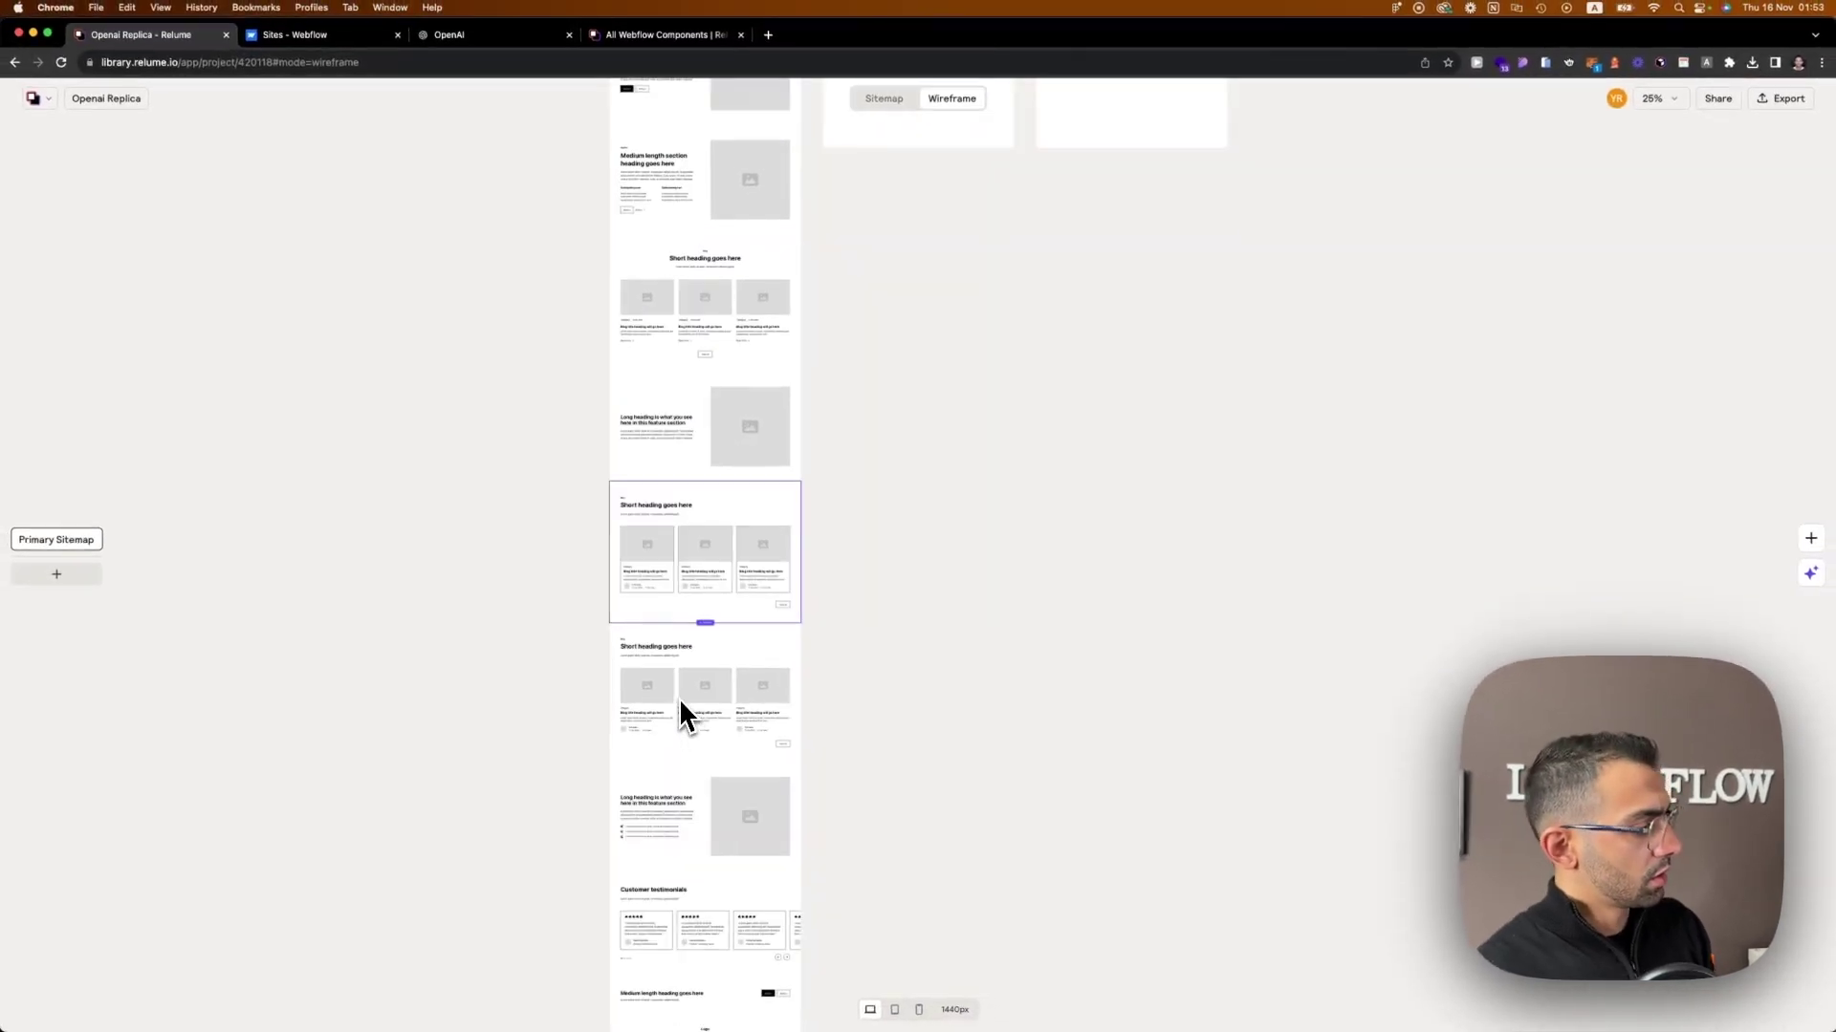
pyautogui.scroll(-5, 680, 703)
pyautogui.scroll(15, 643, 471)
pyautogui.scroll(5, 671, 597)
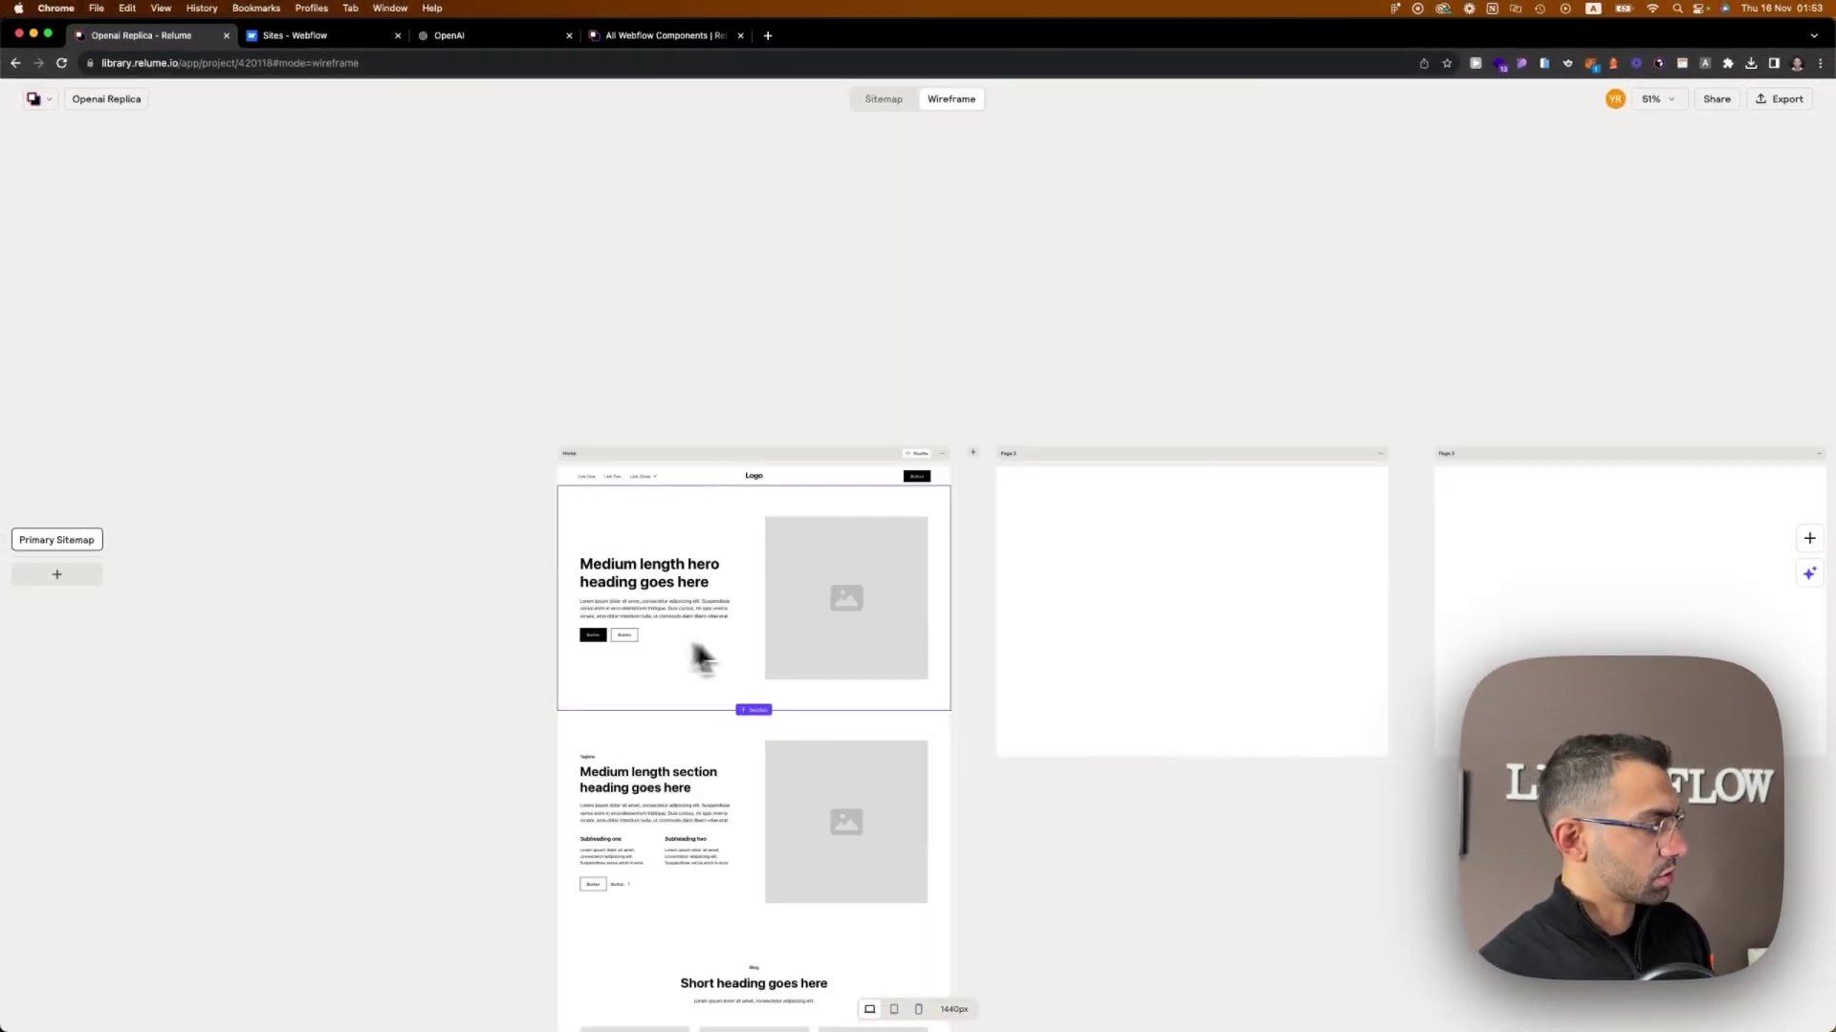
pyautogui.scroll(3, 660, 521)
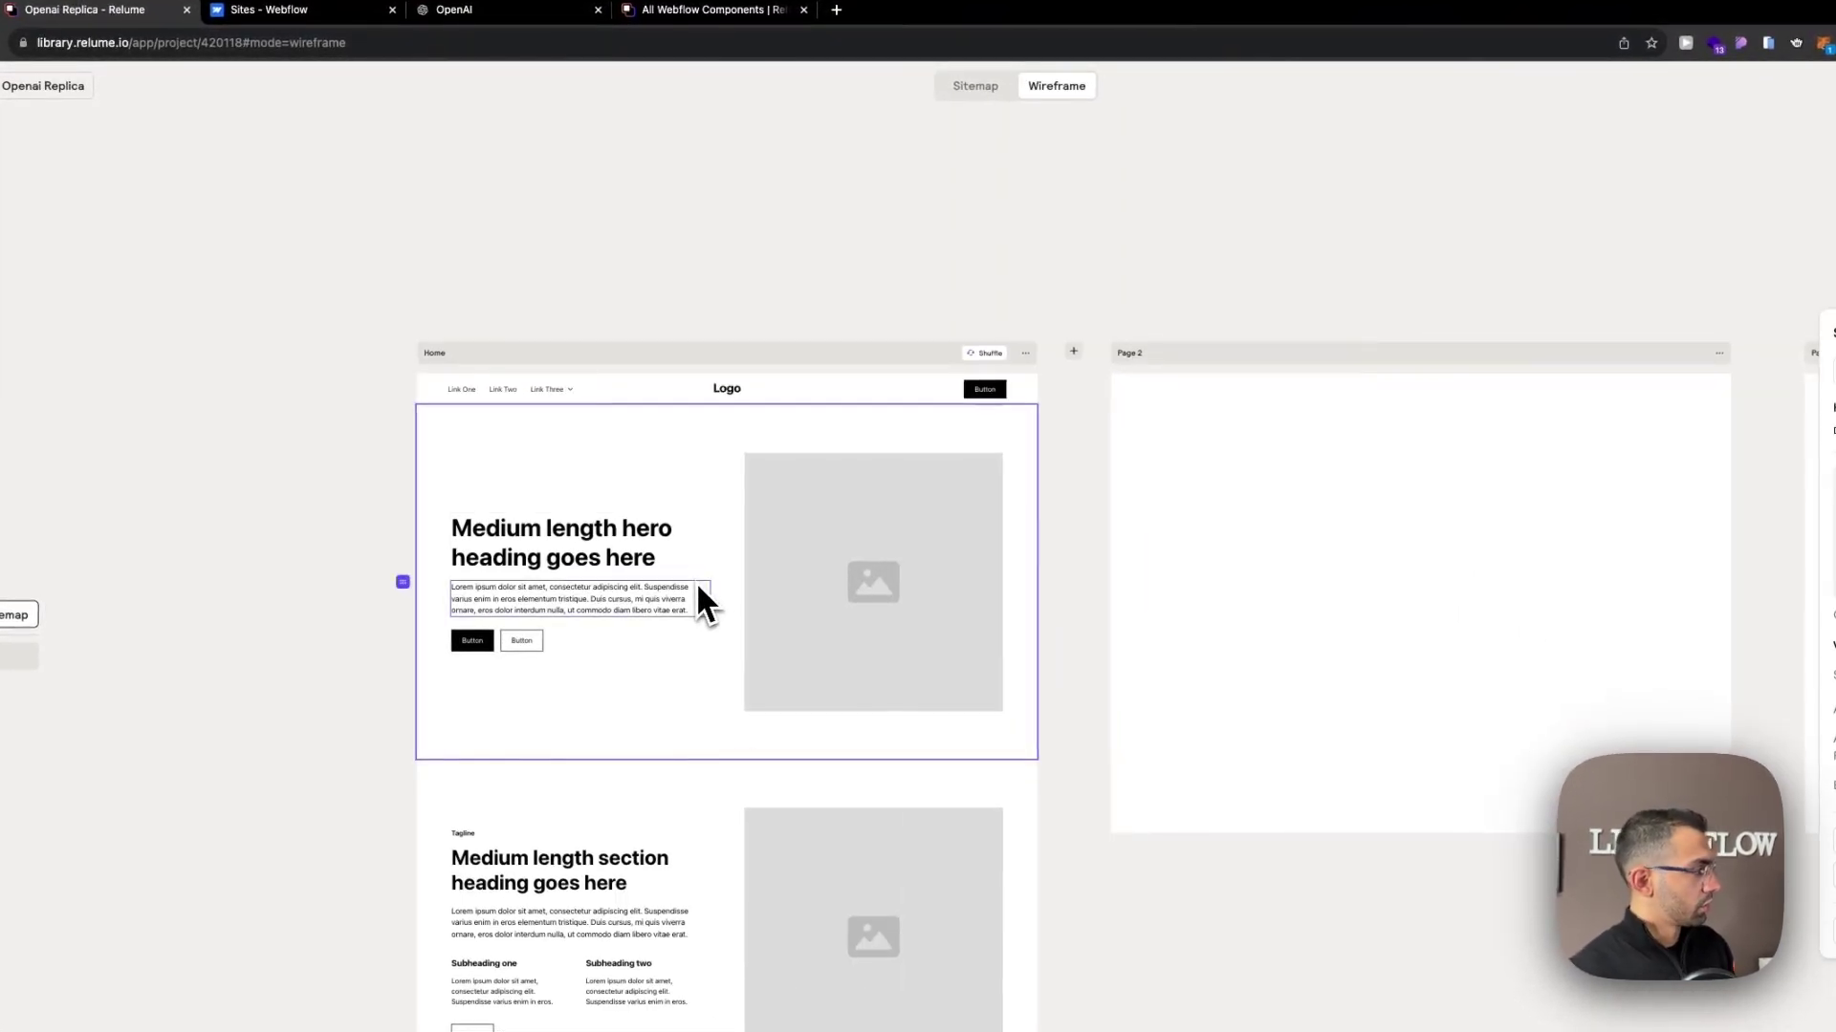
# Replace the Navbar component with one that has a left logo, four links and two buttons, and compare it with OpenAI's navigation.
pyautogui.scroll(5, 724, 434)
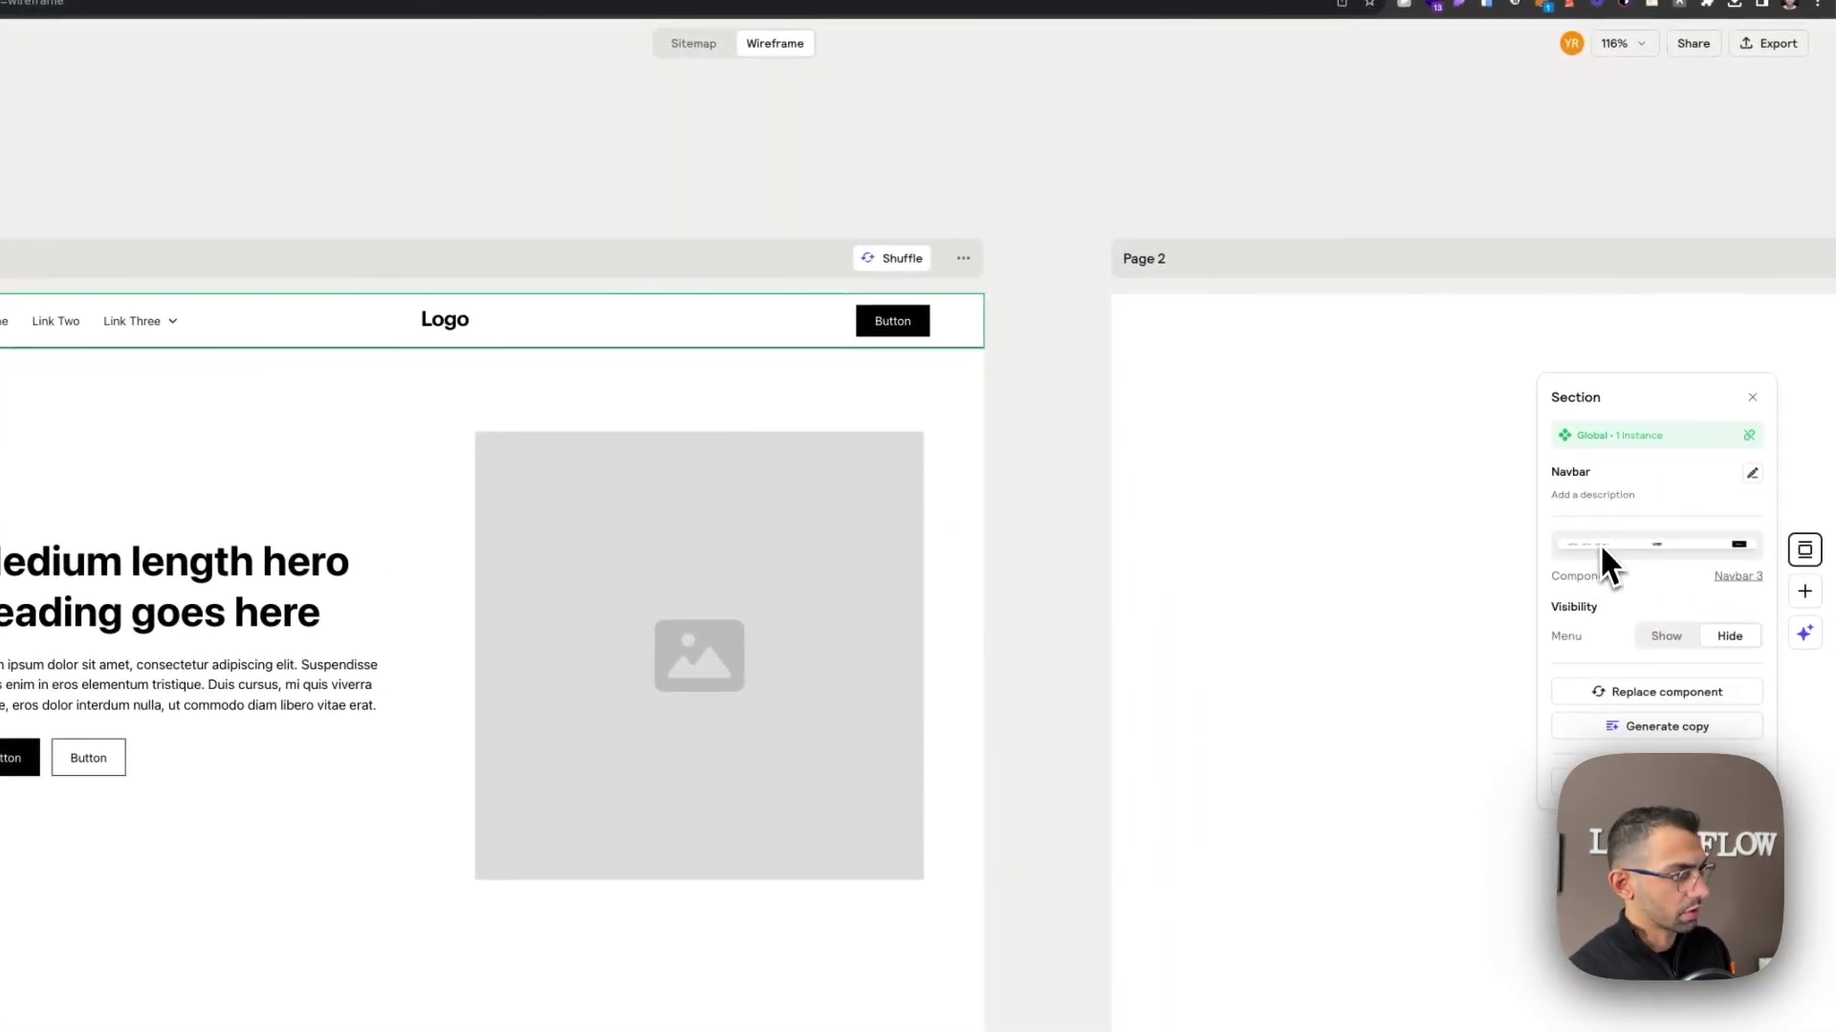
pyautogui.click(1705, 692)
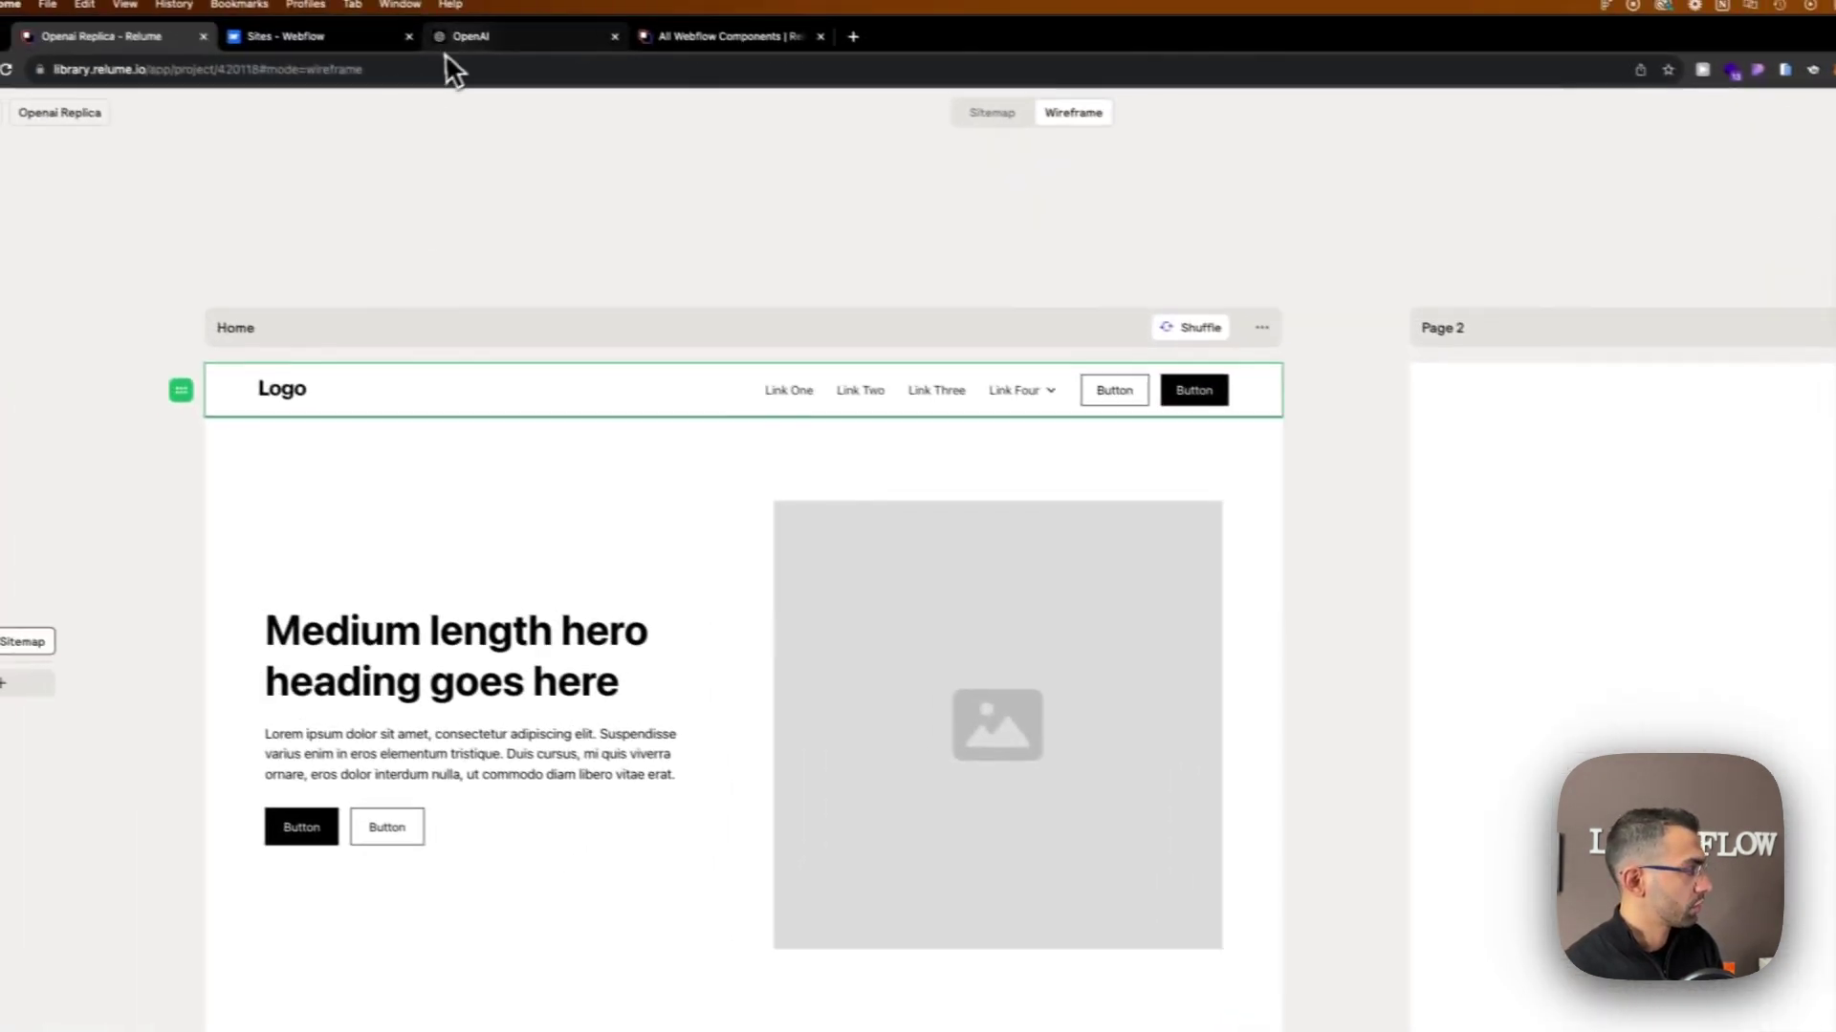
pyautogui.click(454, 38)
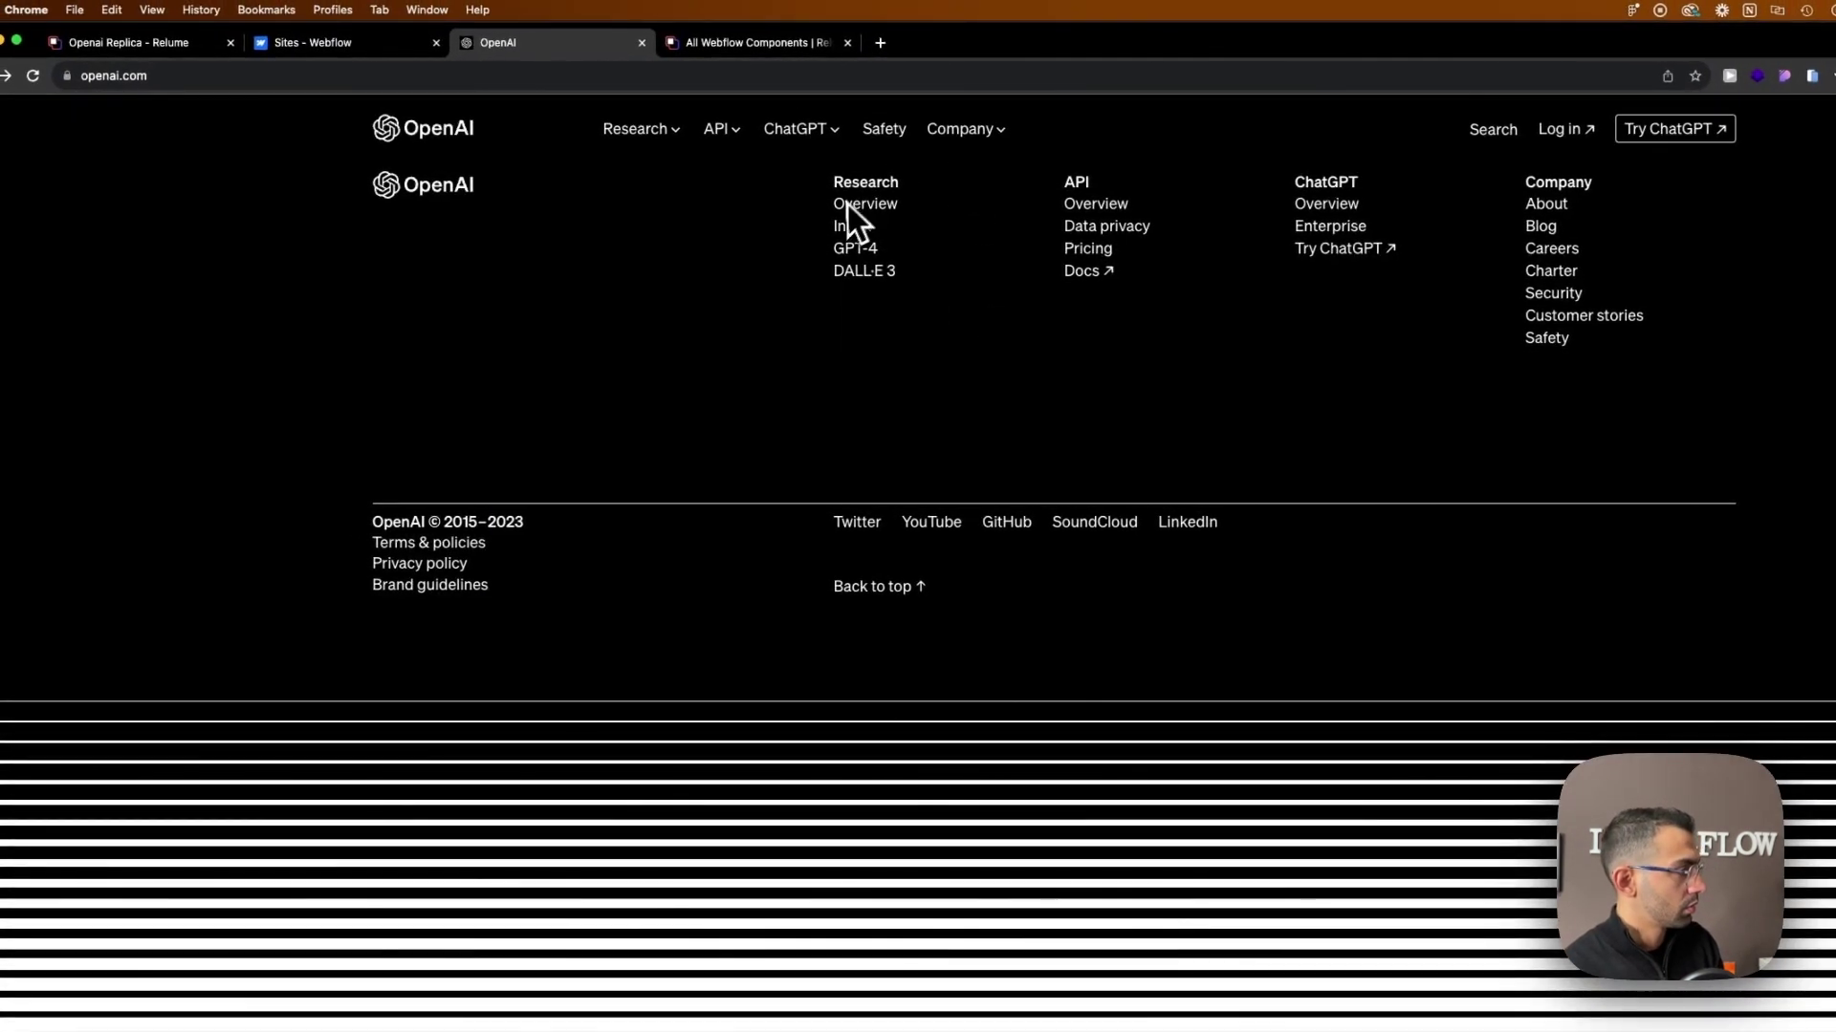
pyautogui.click(153, 48)
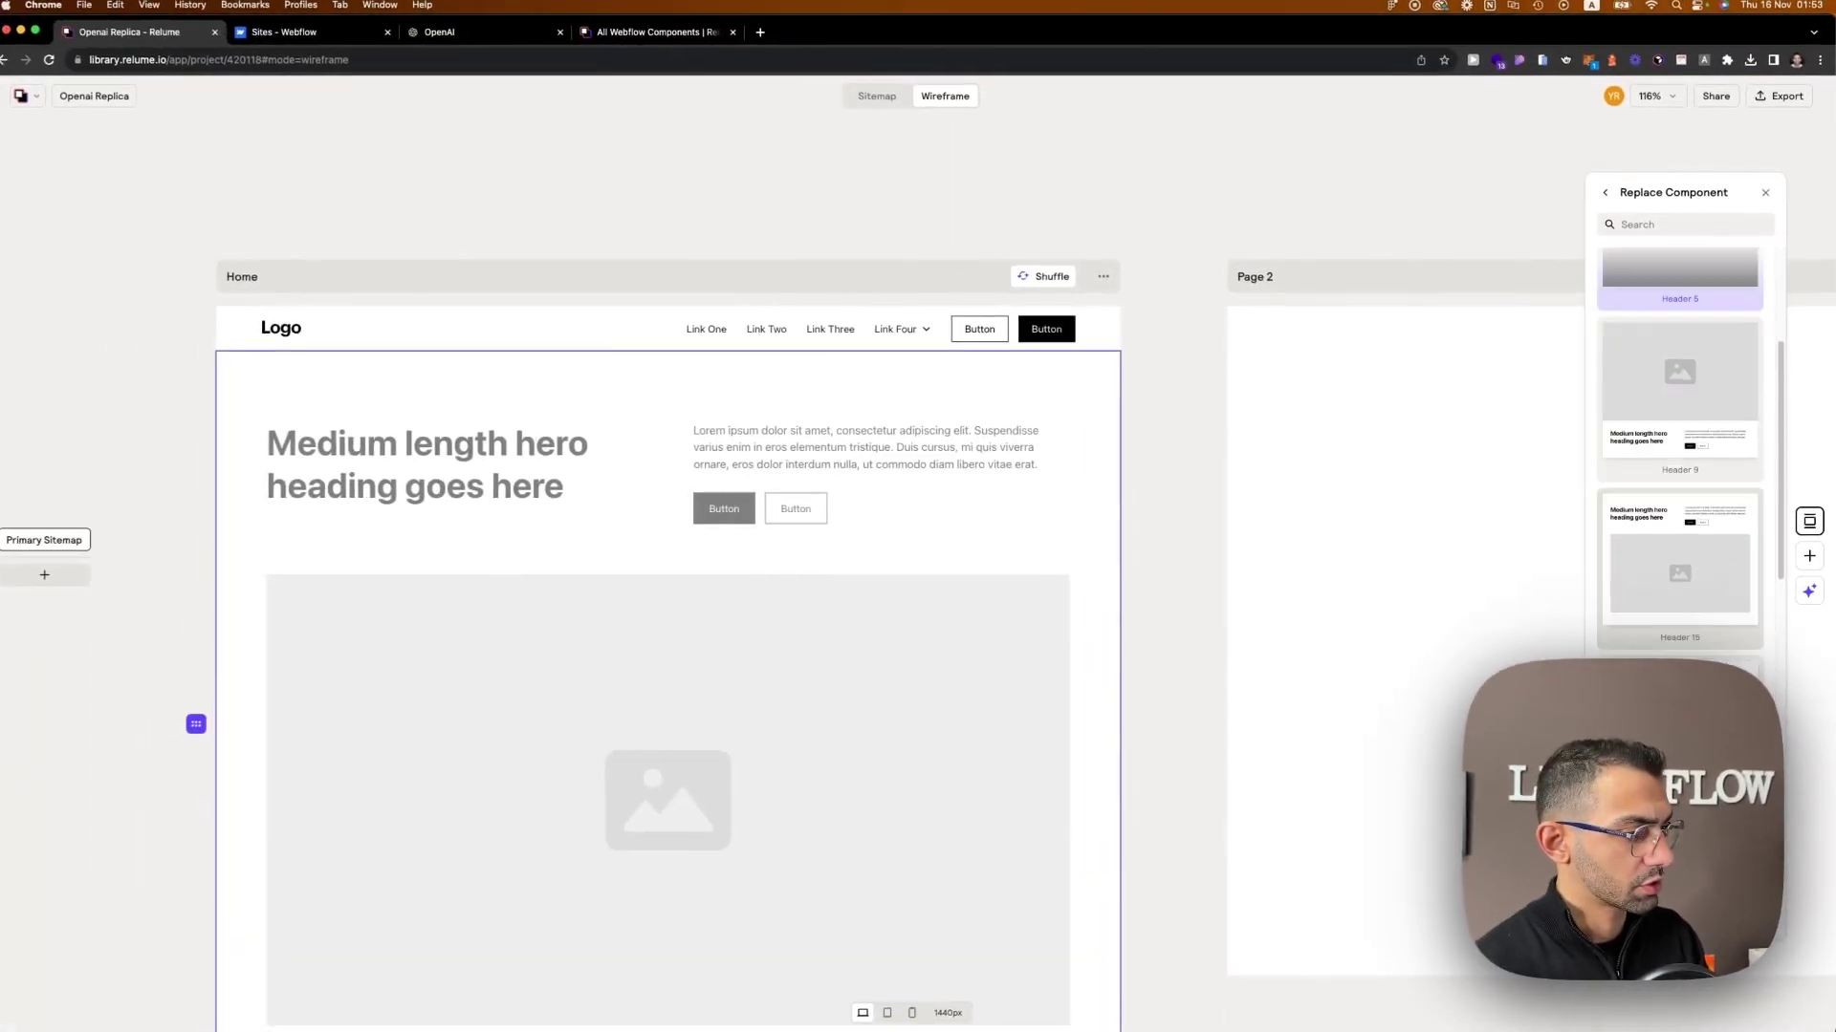
# Set the Hero Header Section's component to Header 7, the full-width dark layout with left-aligned heading and two buttons.
pyautogui.scroll(-3, 1680, 670)
pyautogui.scroll(-5, 1680, 459)
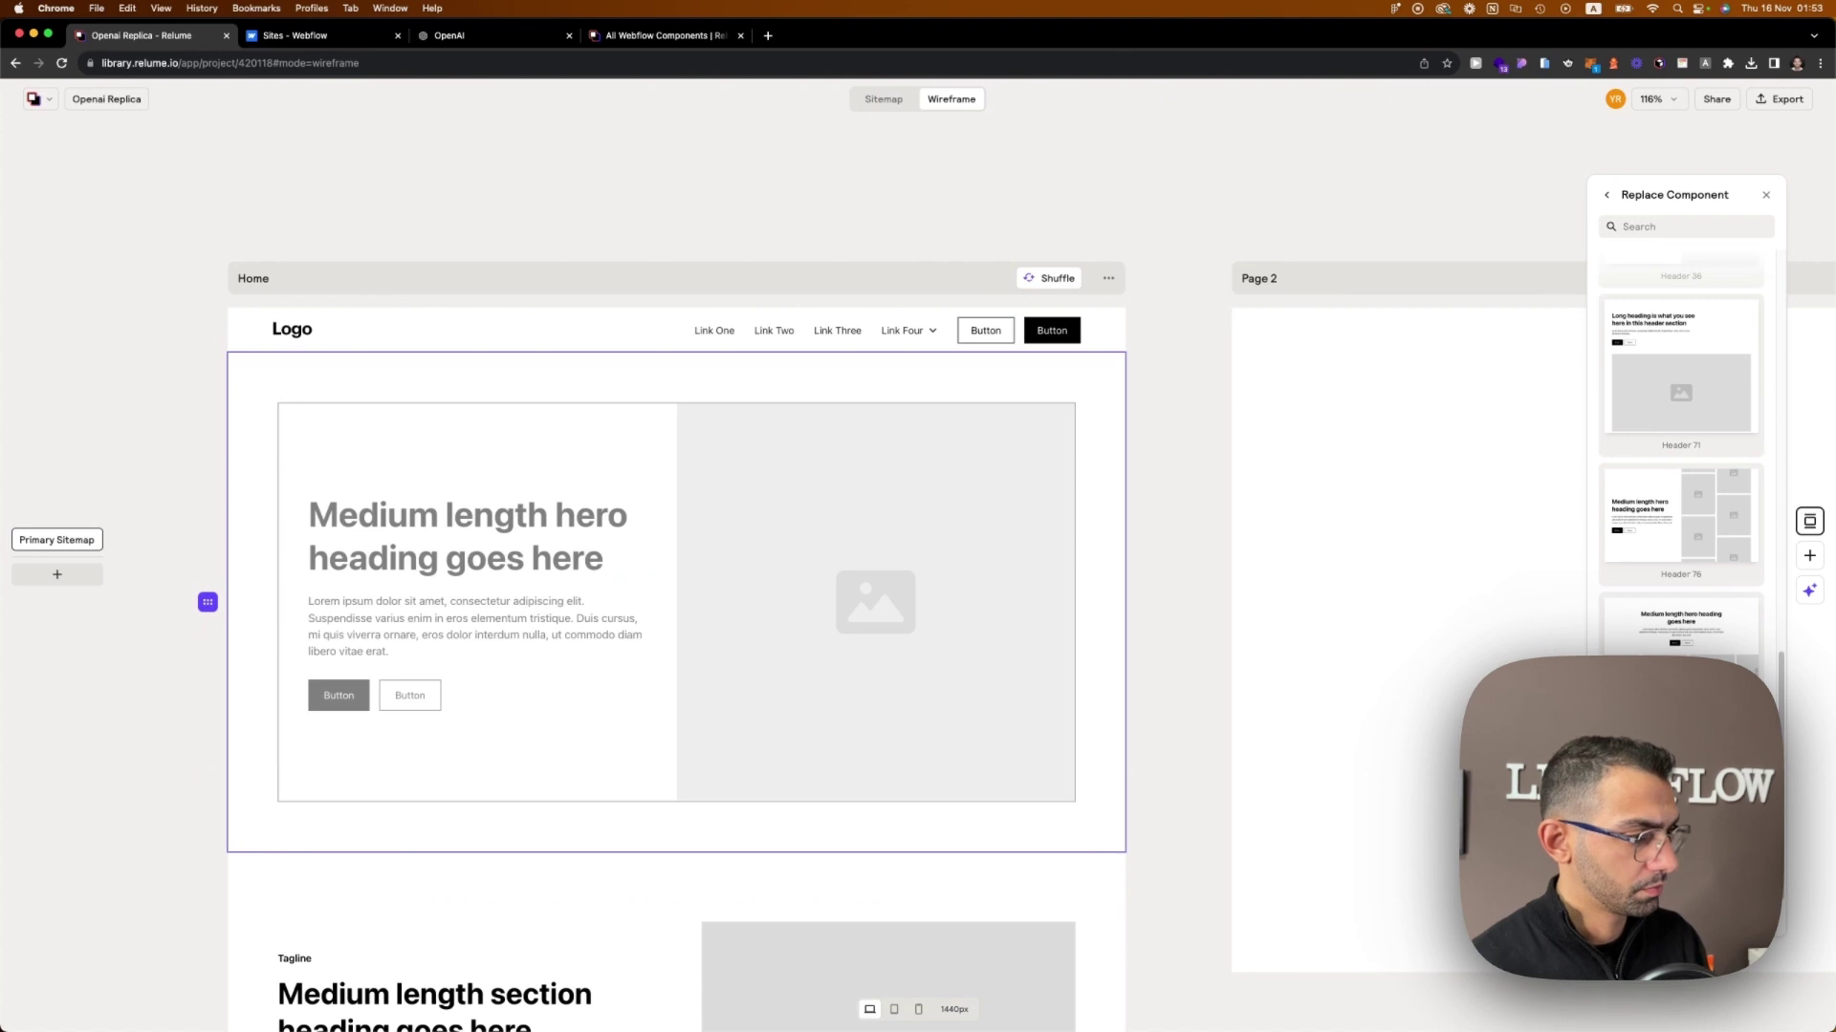
pyautogui.scroll(-2, 1680, 459)
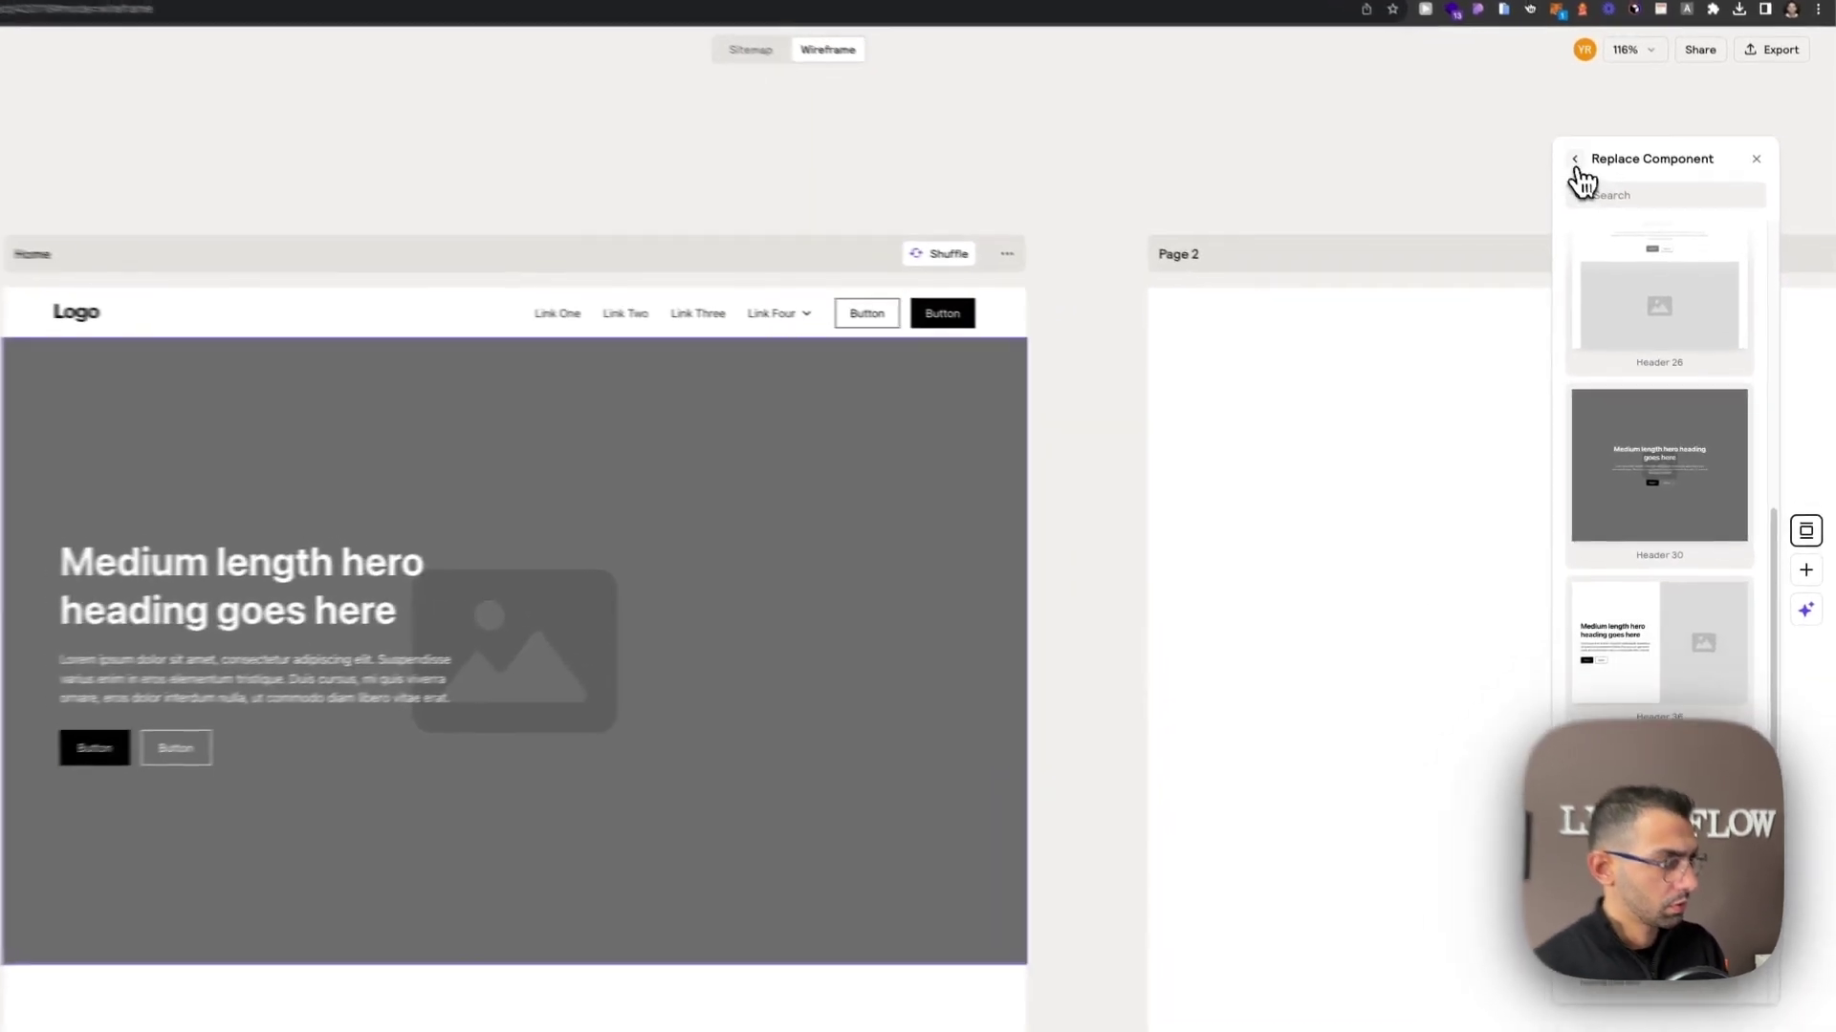
pyautogui.click(1606, 195)
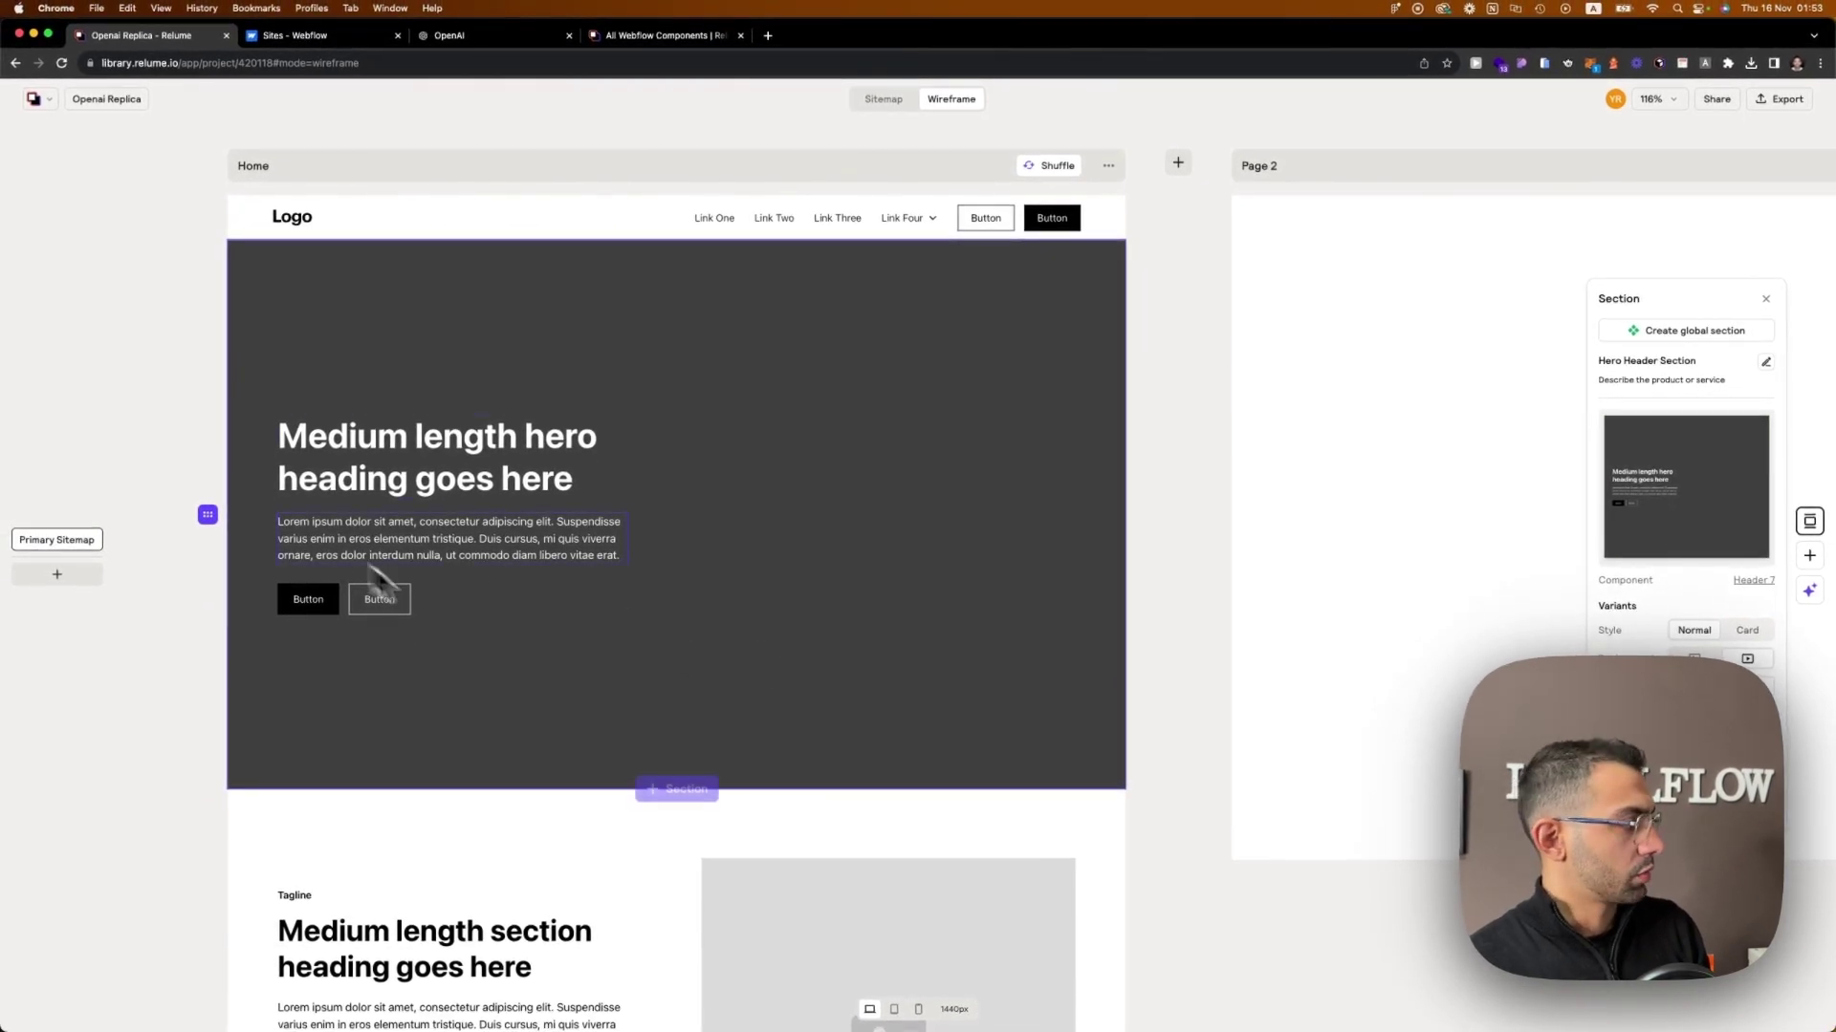
# Compare the wireframe's Benefits Section with the three-column text block below the hero on the OpenAI homepage.
pyautogui.scroll(-2, 537, 679)
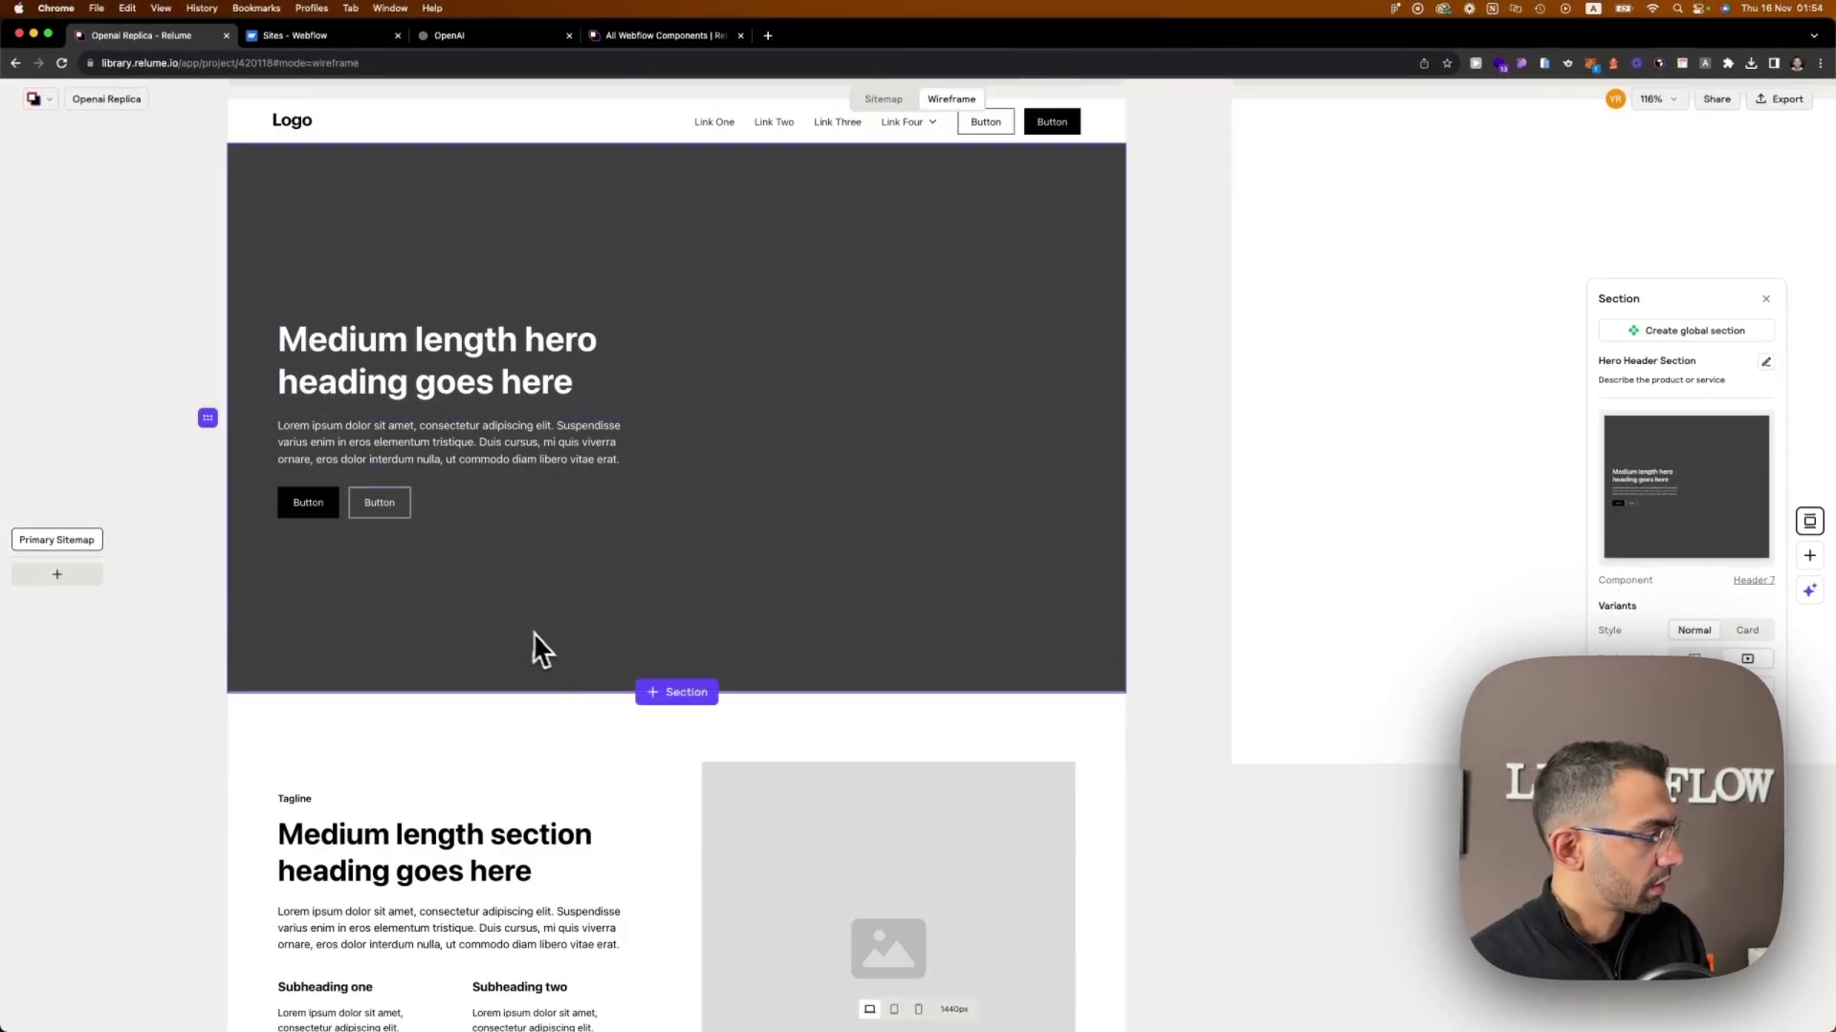
pyautogui.scroll(-3, 529, 631)
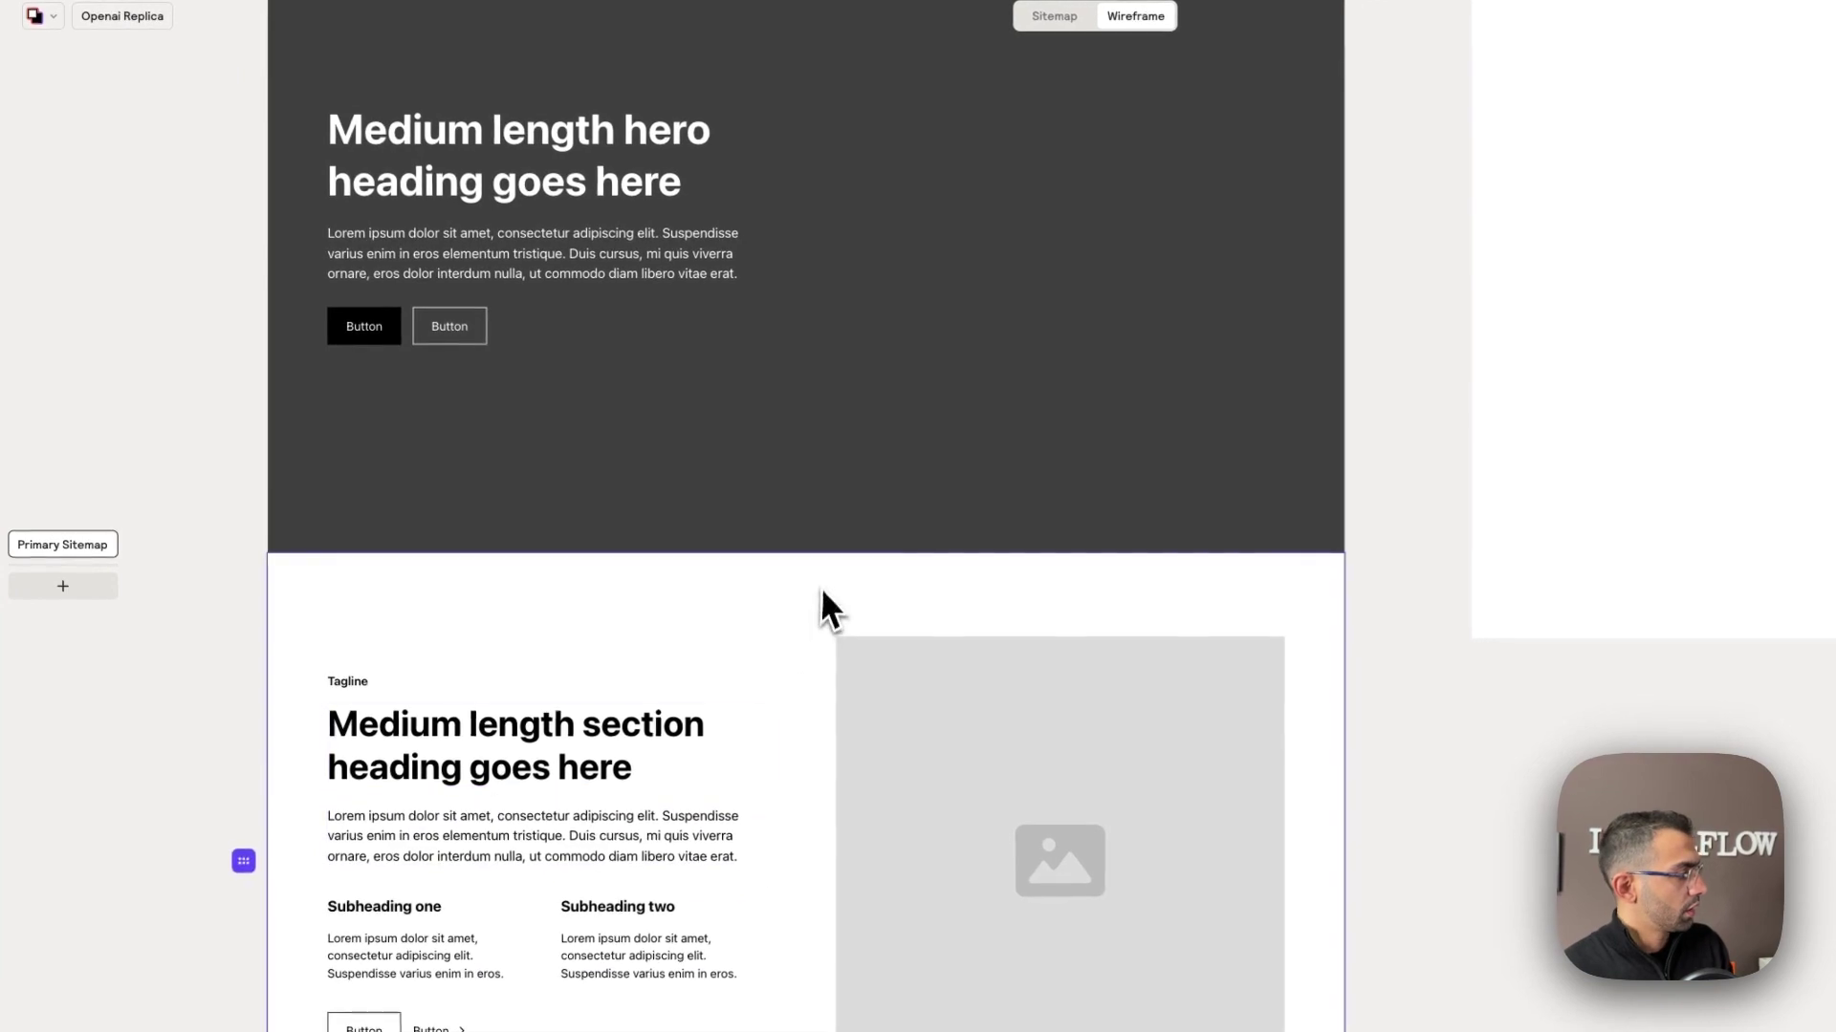
pyautogui.scroll(-3, 808, 688)
pyautogui.click(392, 37)
pyautogui.click(536, 38)
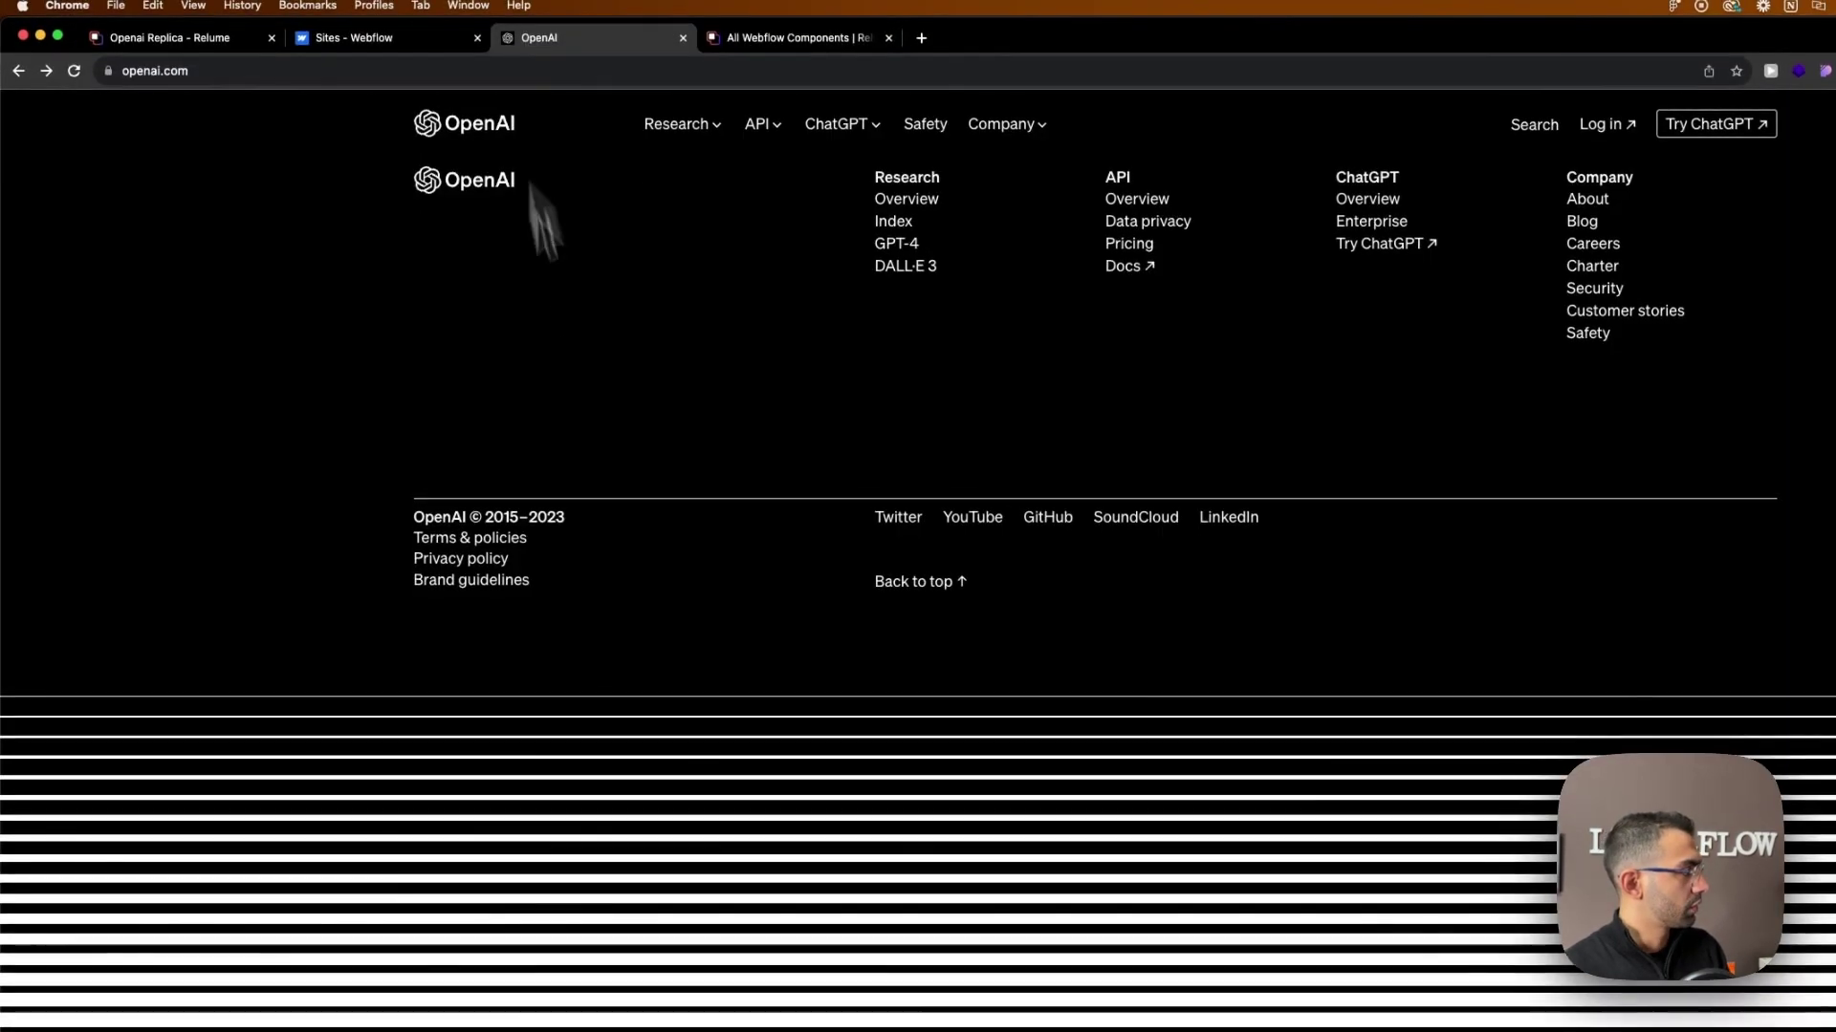
pyautogui.scroll(20, 729, 615)
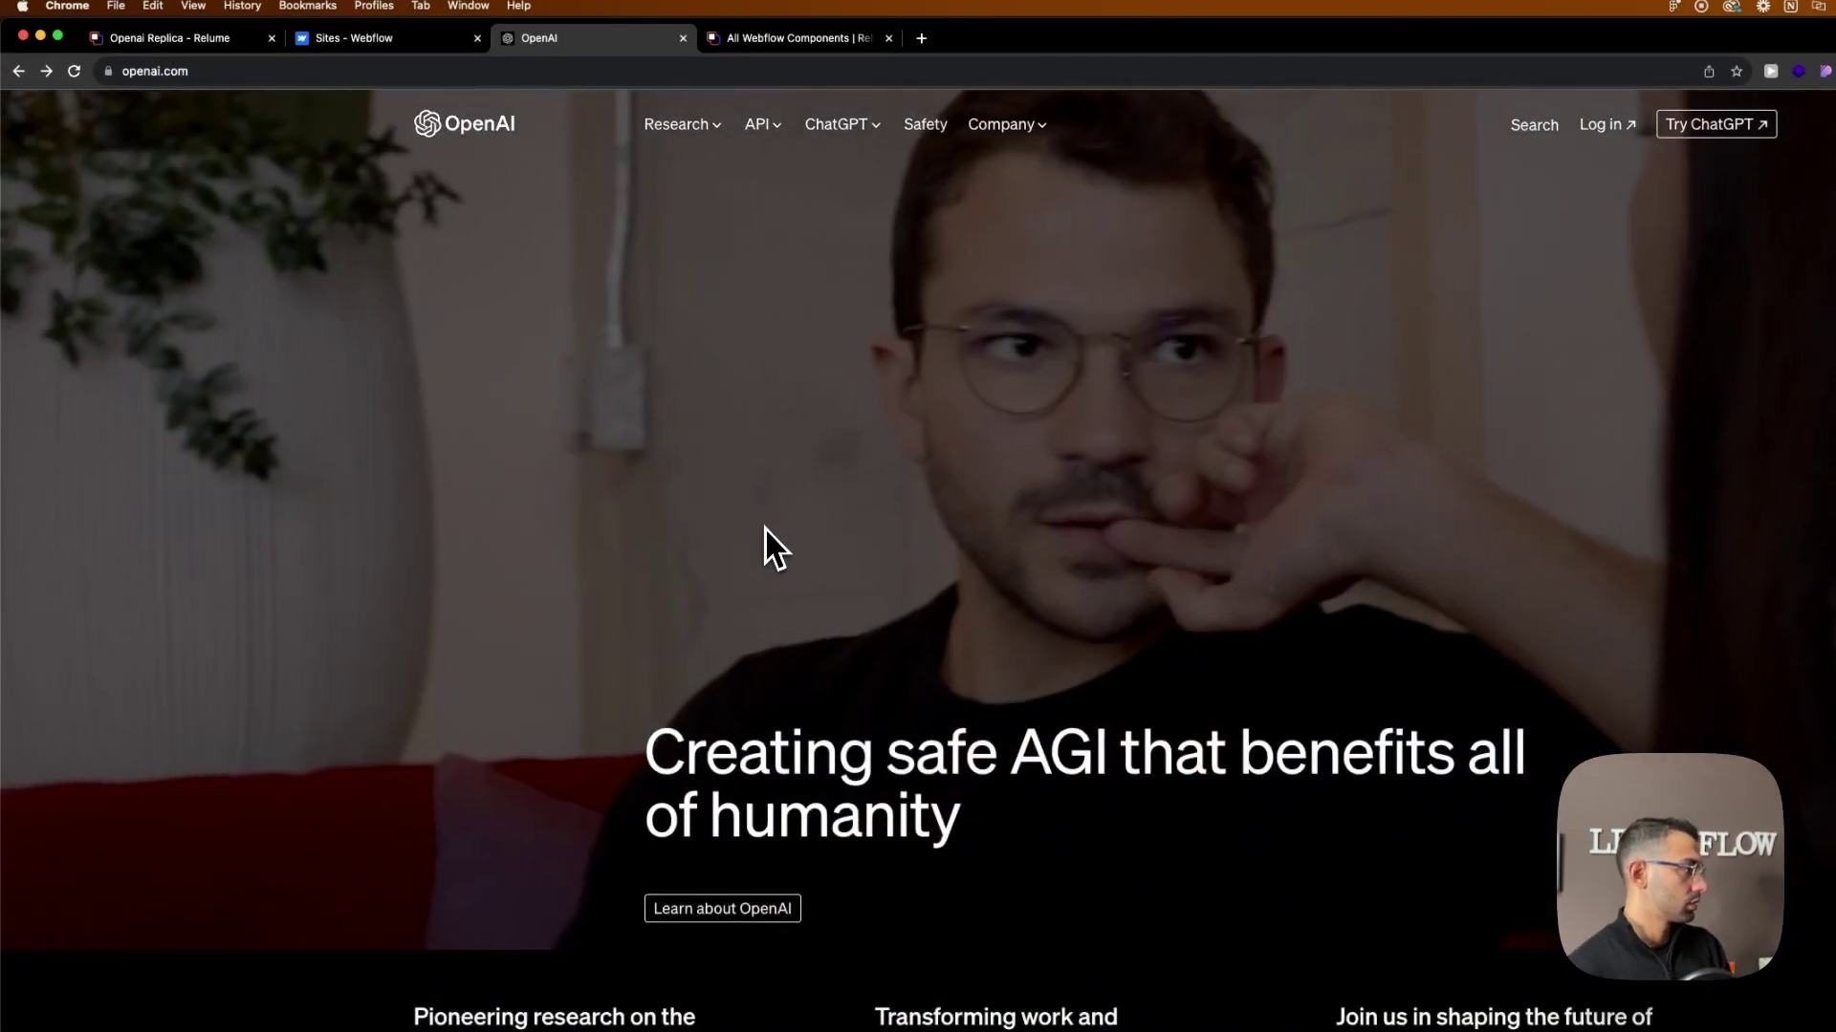
pyautogui.scroll(-4, 765, 526)
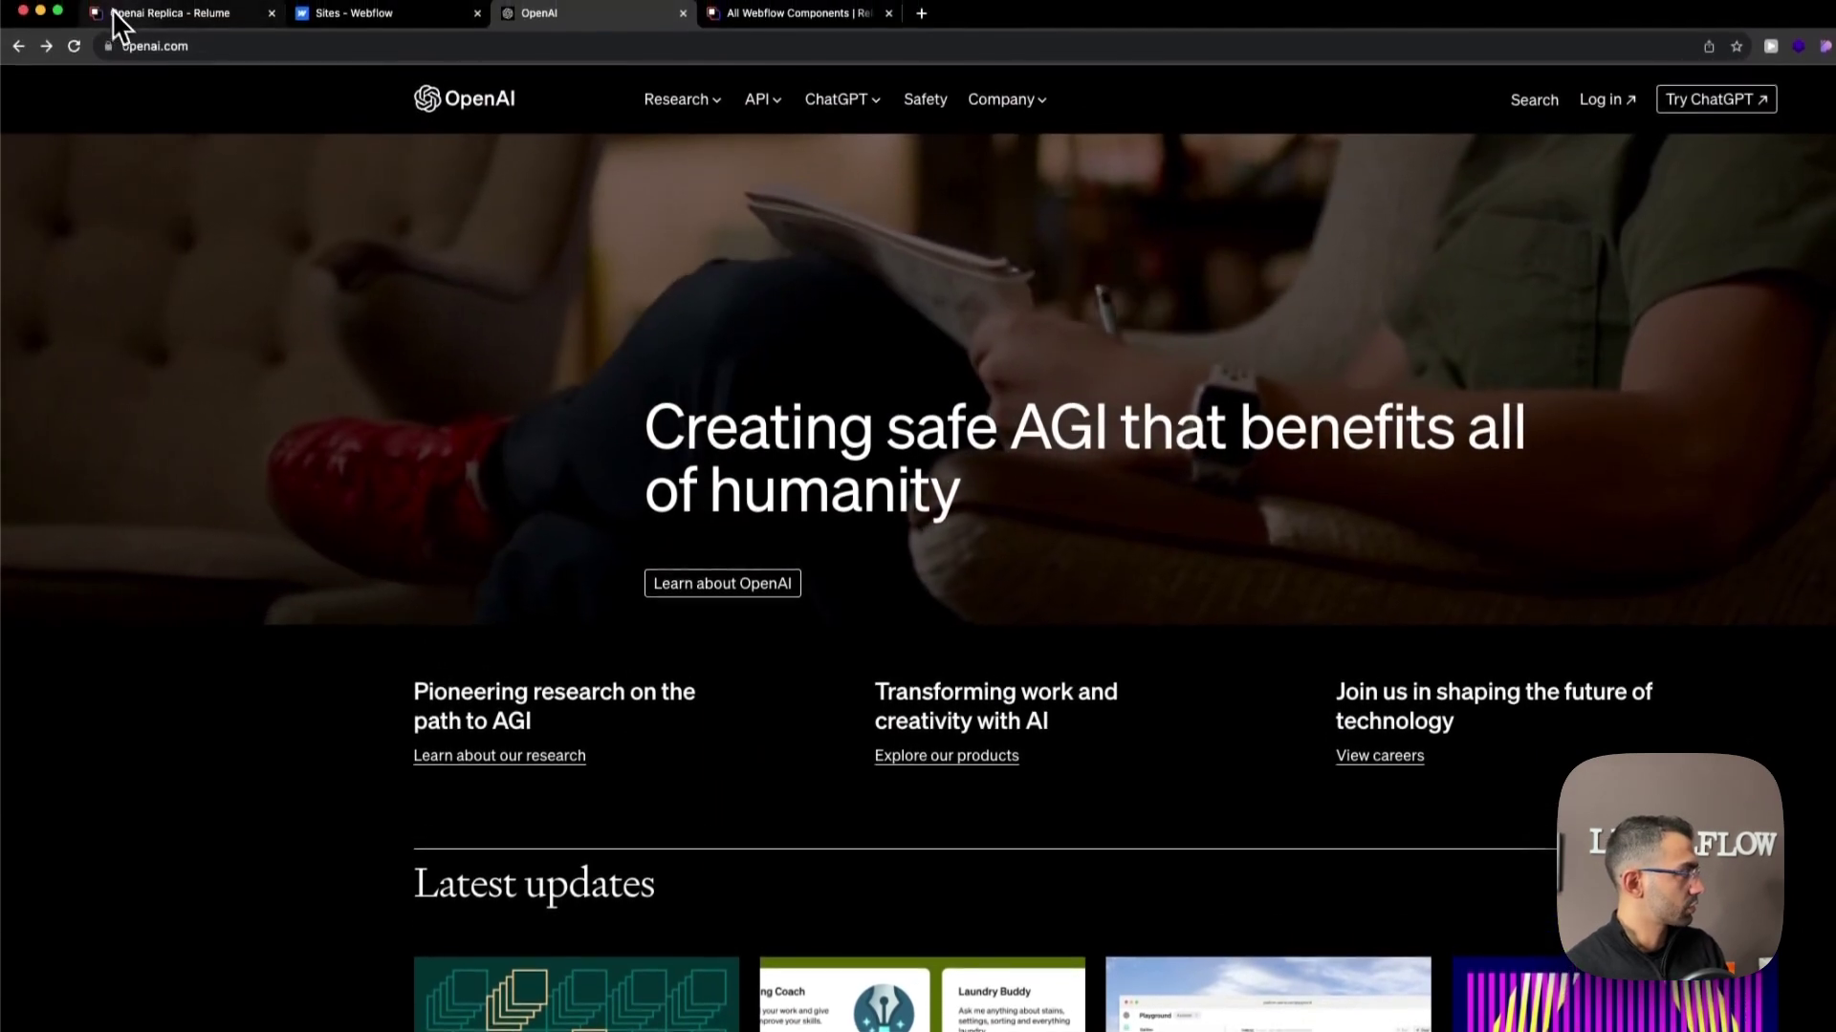
# Look through the suggested replacement components for the Benefits Section in the Relume wireframe.
pyautogui.click(144, 11)
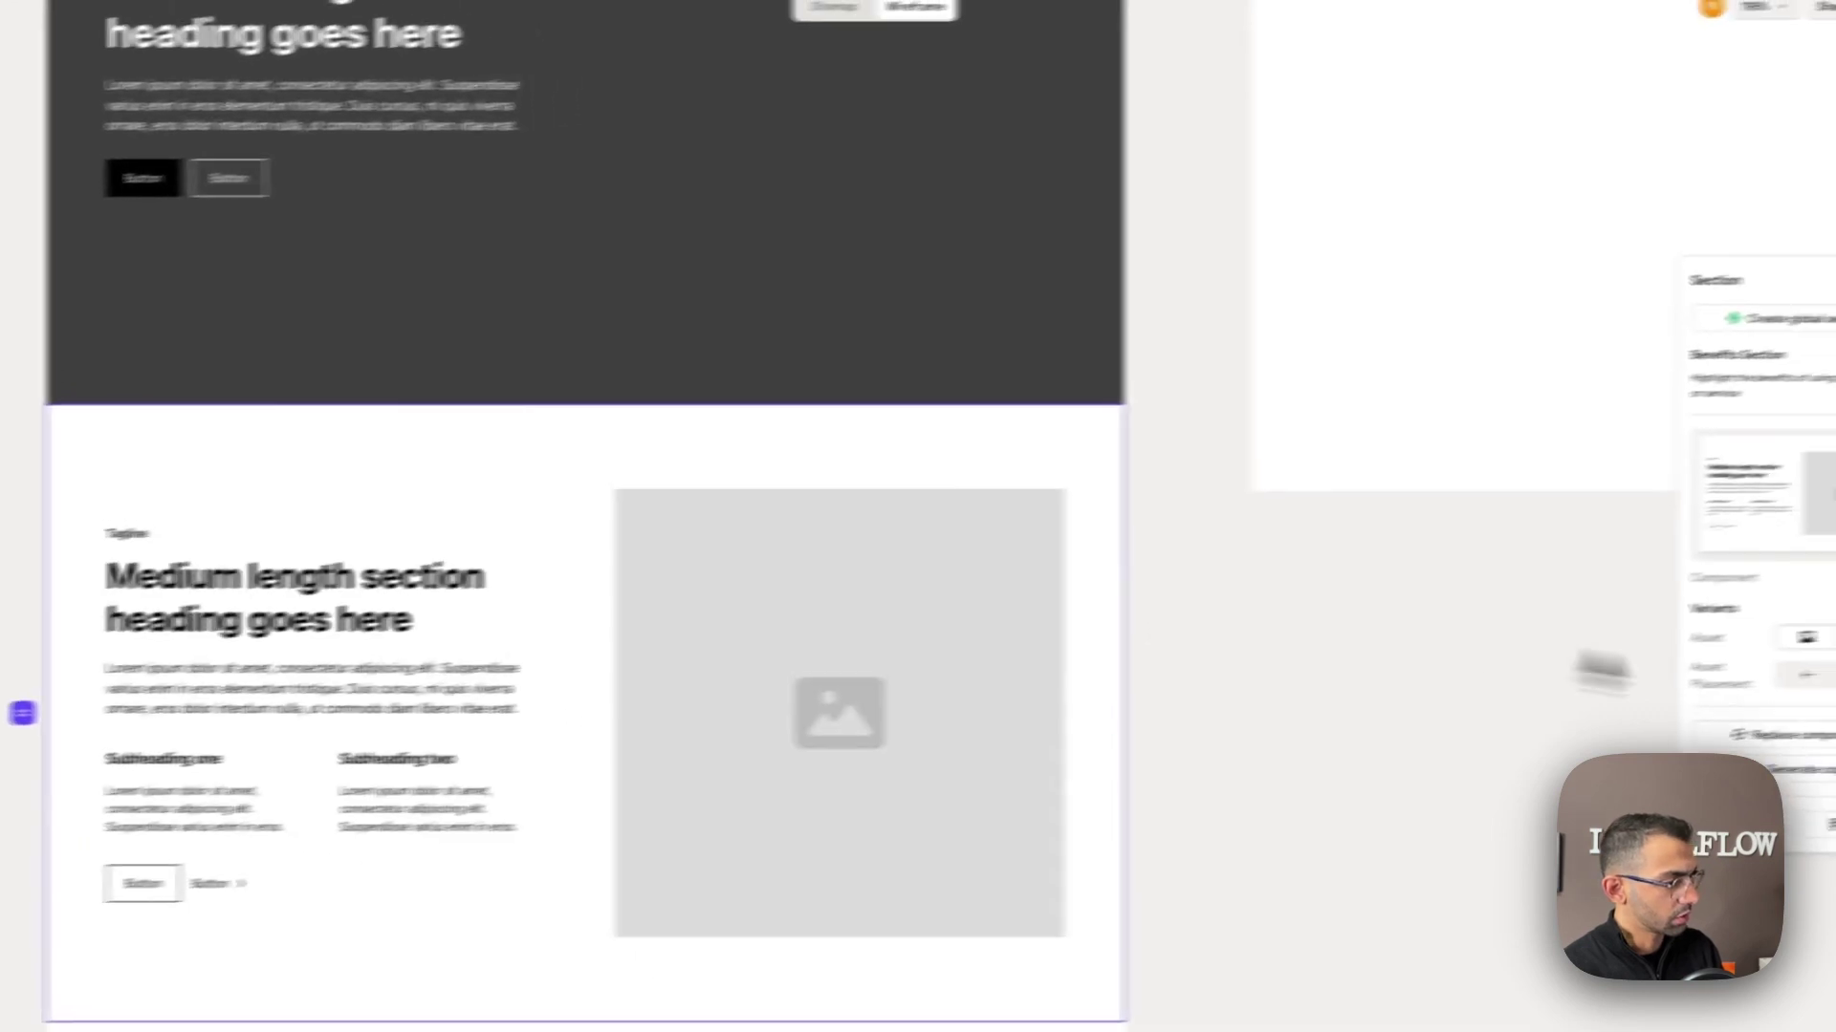
pyautogui.click(1778, 734)
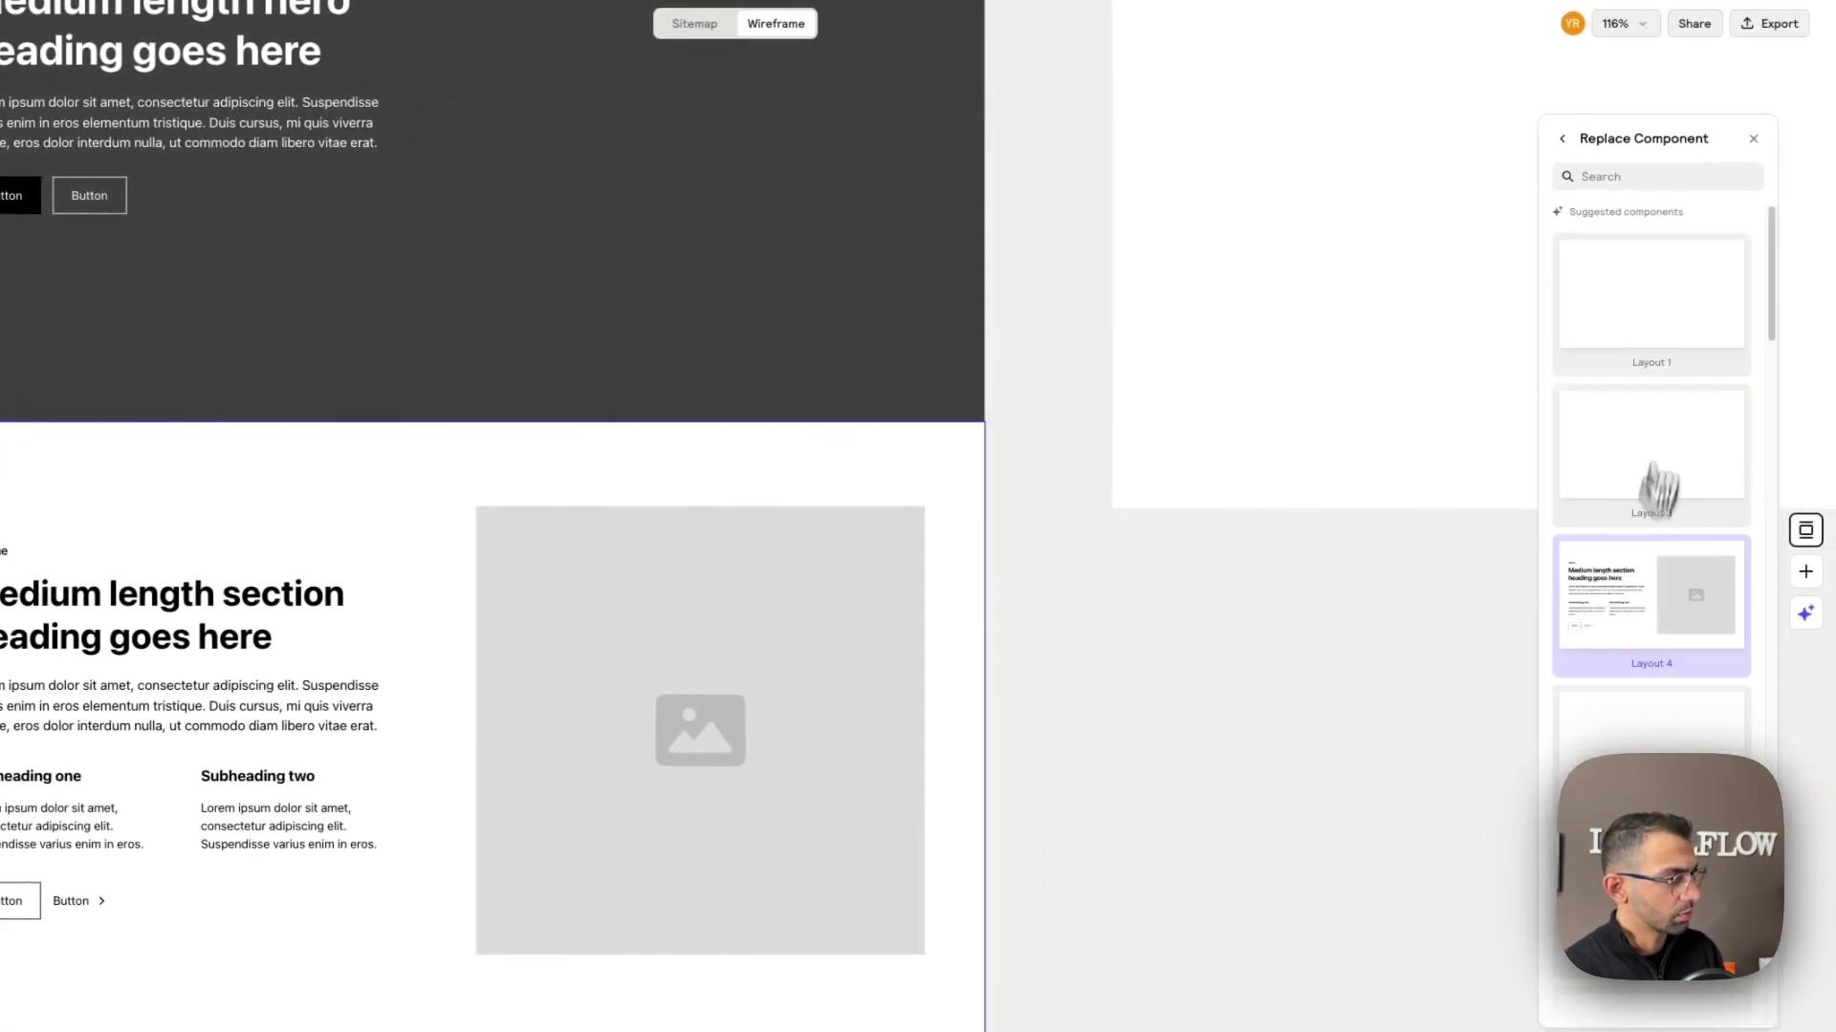
pyautogui.scroll(-2, 1649, 454)
pyautogui.scroll(-5, 1663, 707)
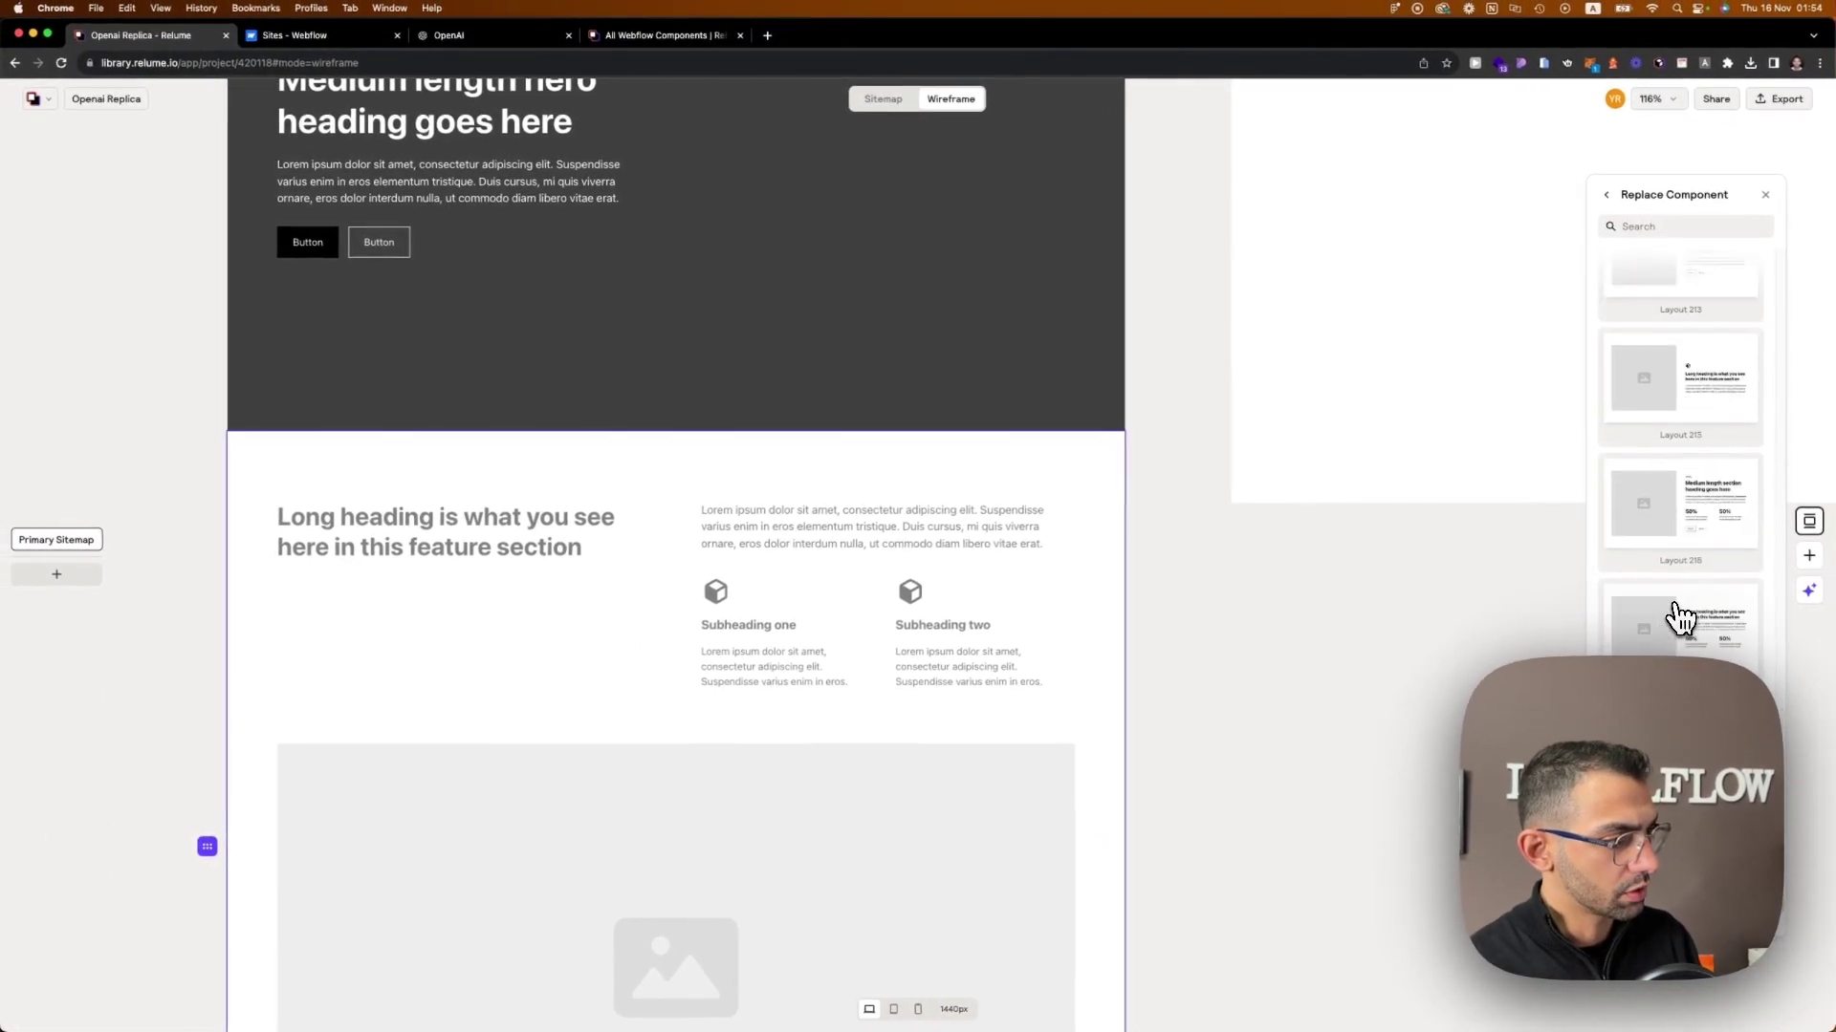
pyautogui.scroll(-5, 1680, 619)
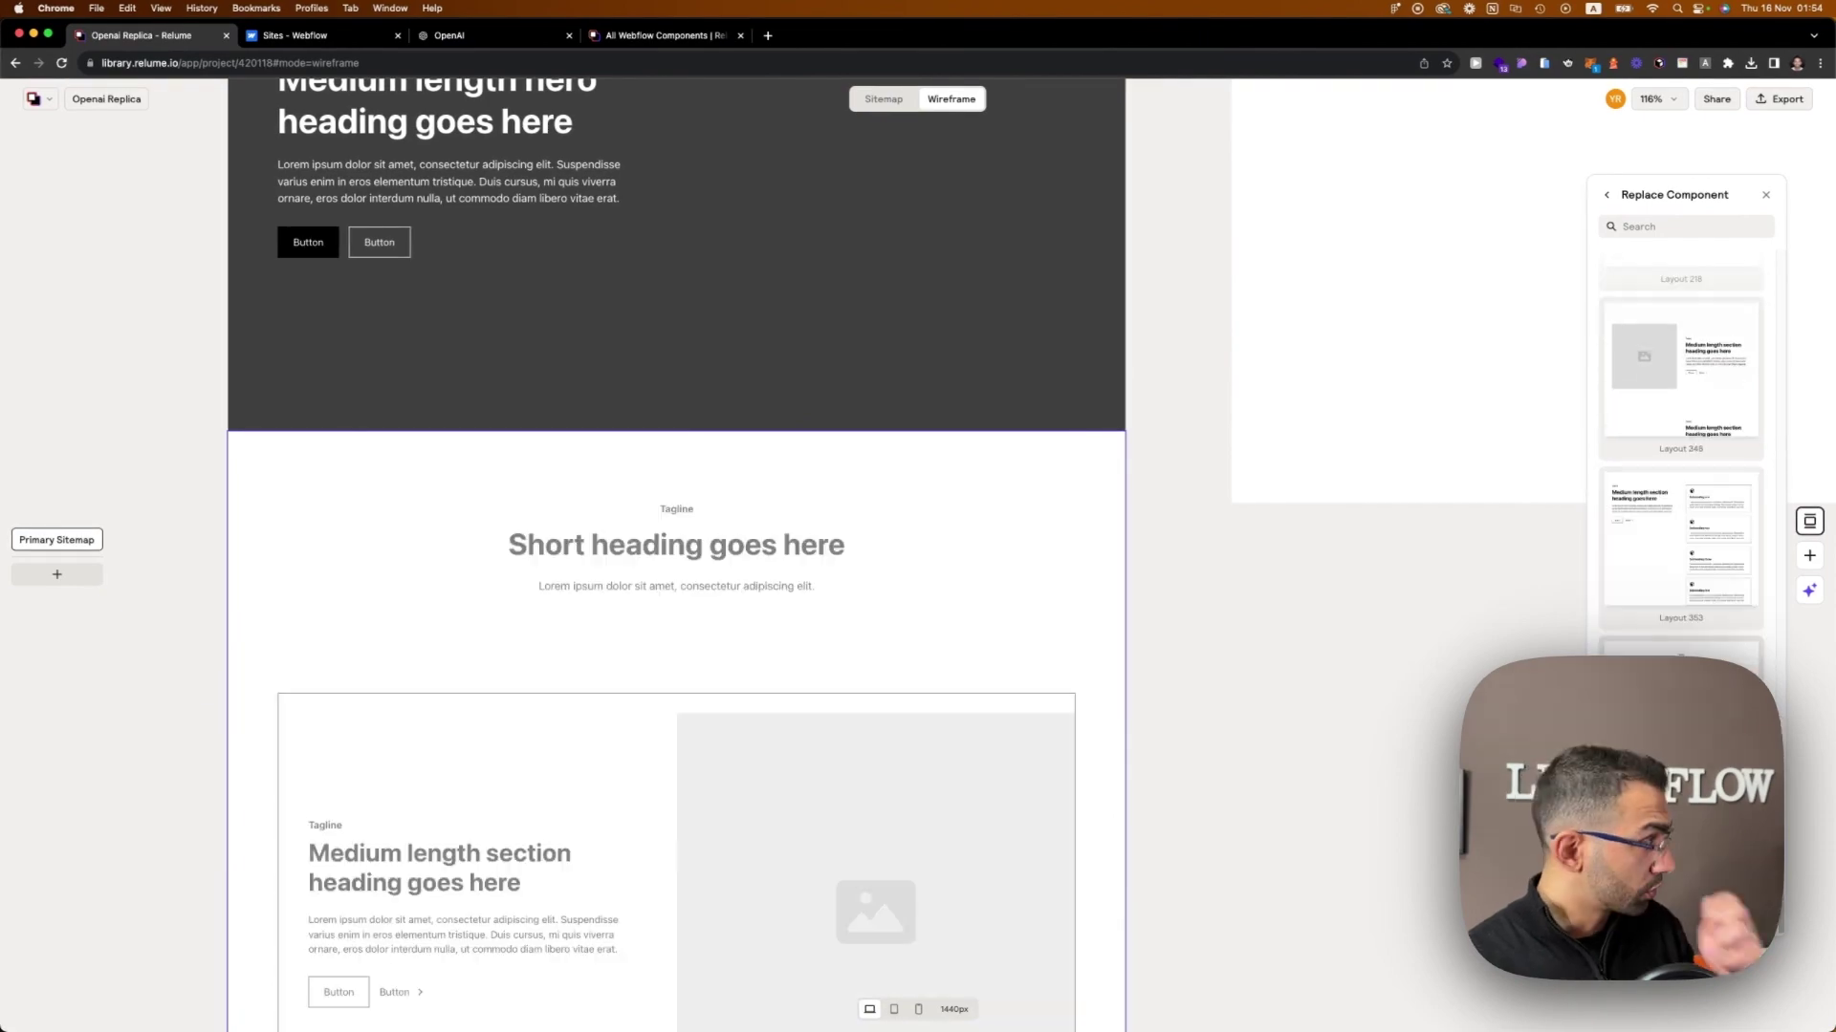
# In the Relume component library, clear the 4 Columns filter and filter the components by 3 Columns.
pyautogui.click(674, 38)
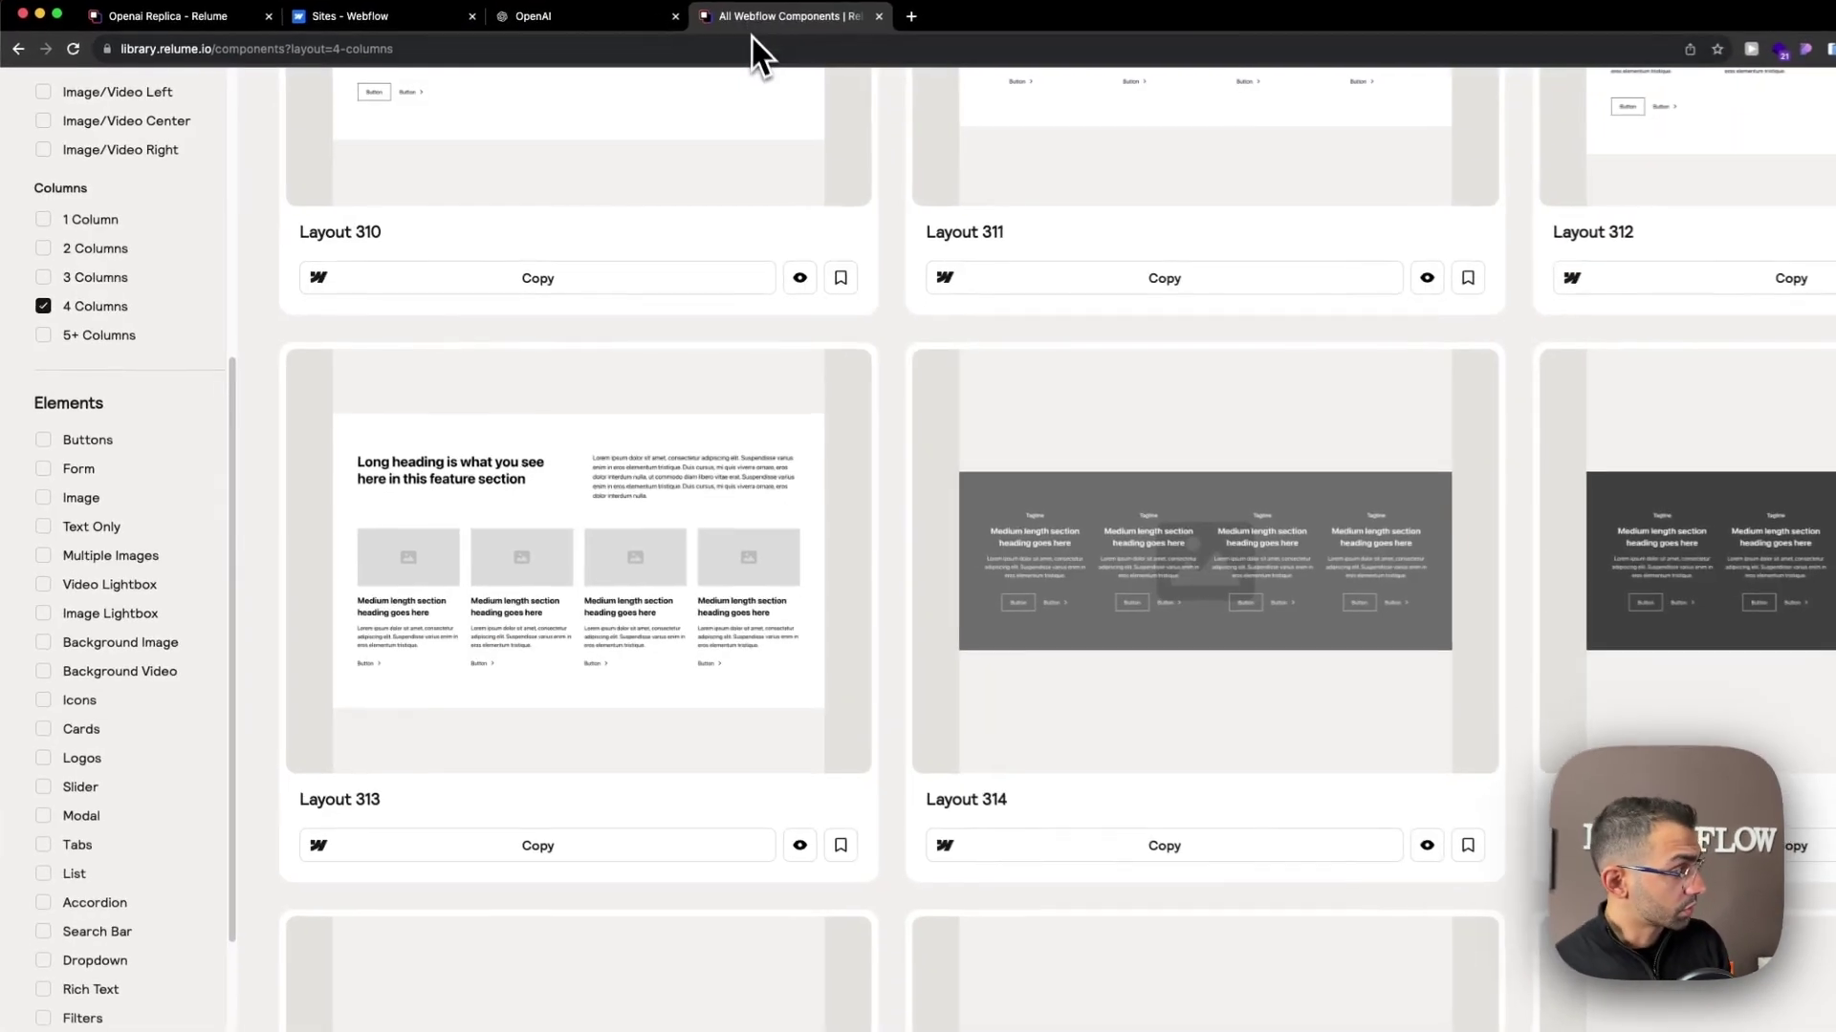
pyautogui.scroll(5, 215, 429)
pyautogui.scroll(10, 273, 501)
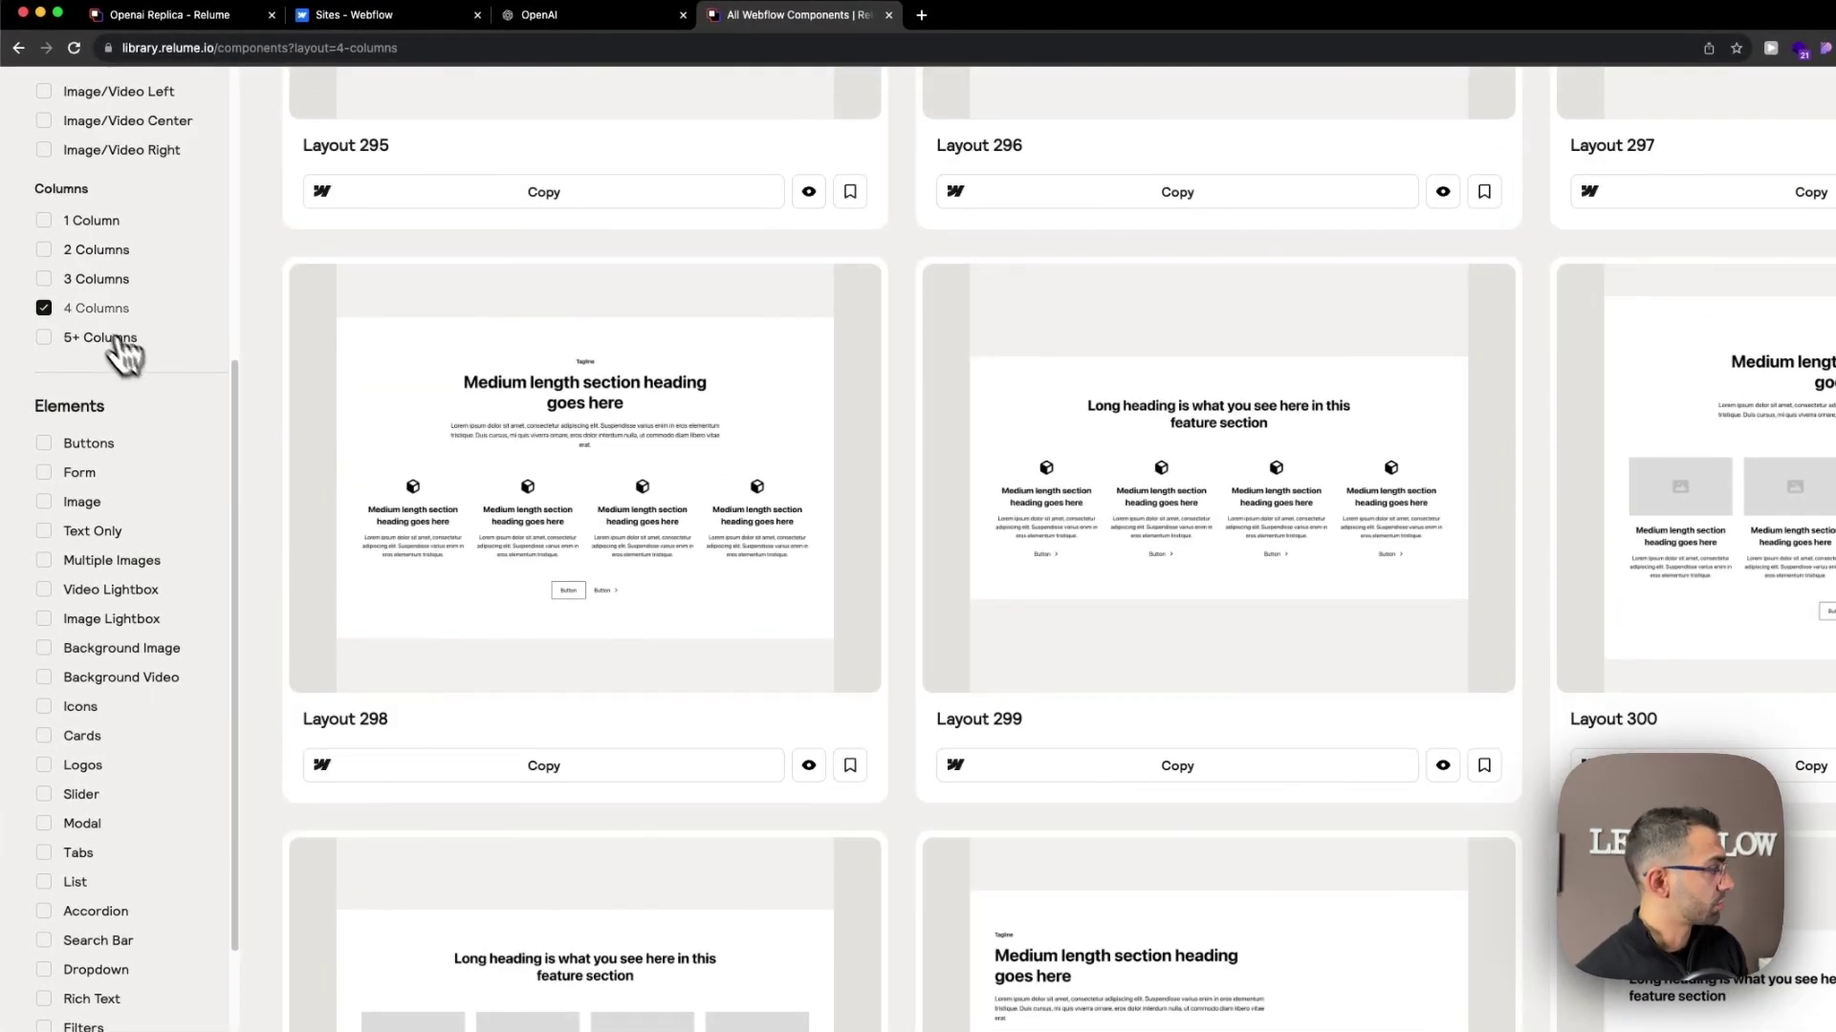
pyautogui.click(95, 311)
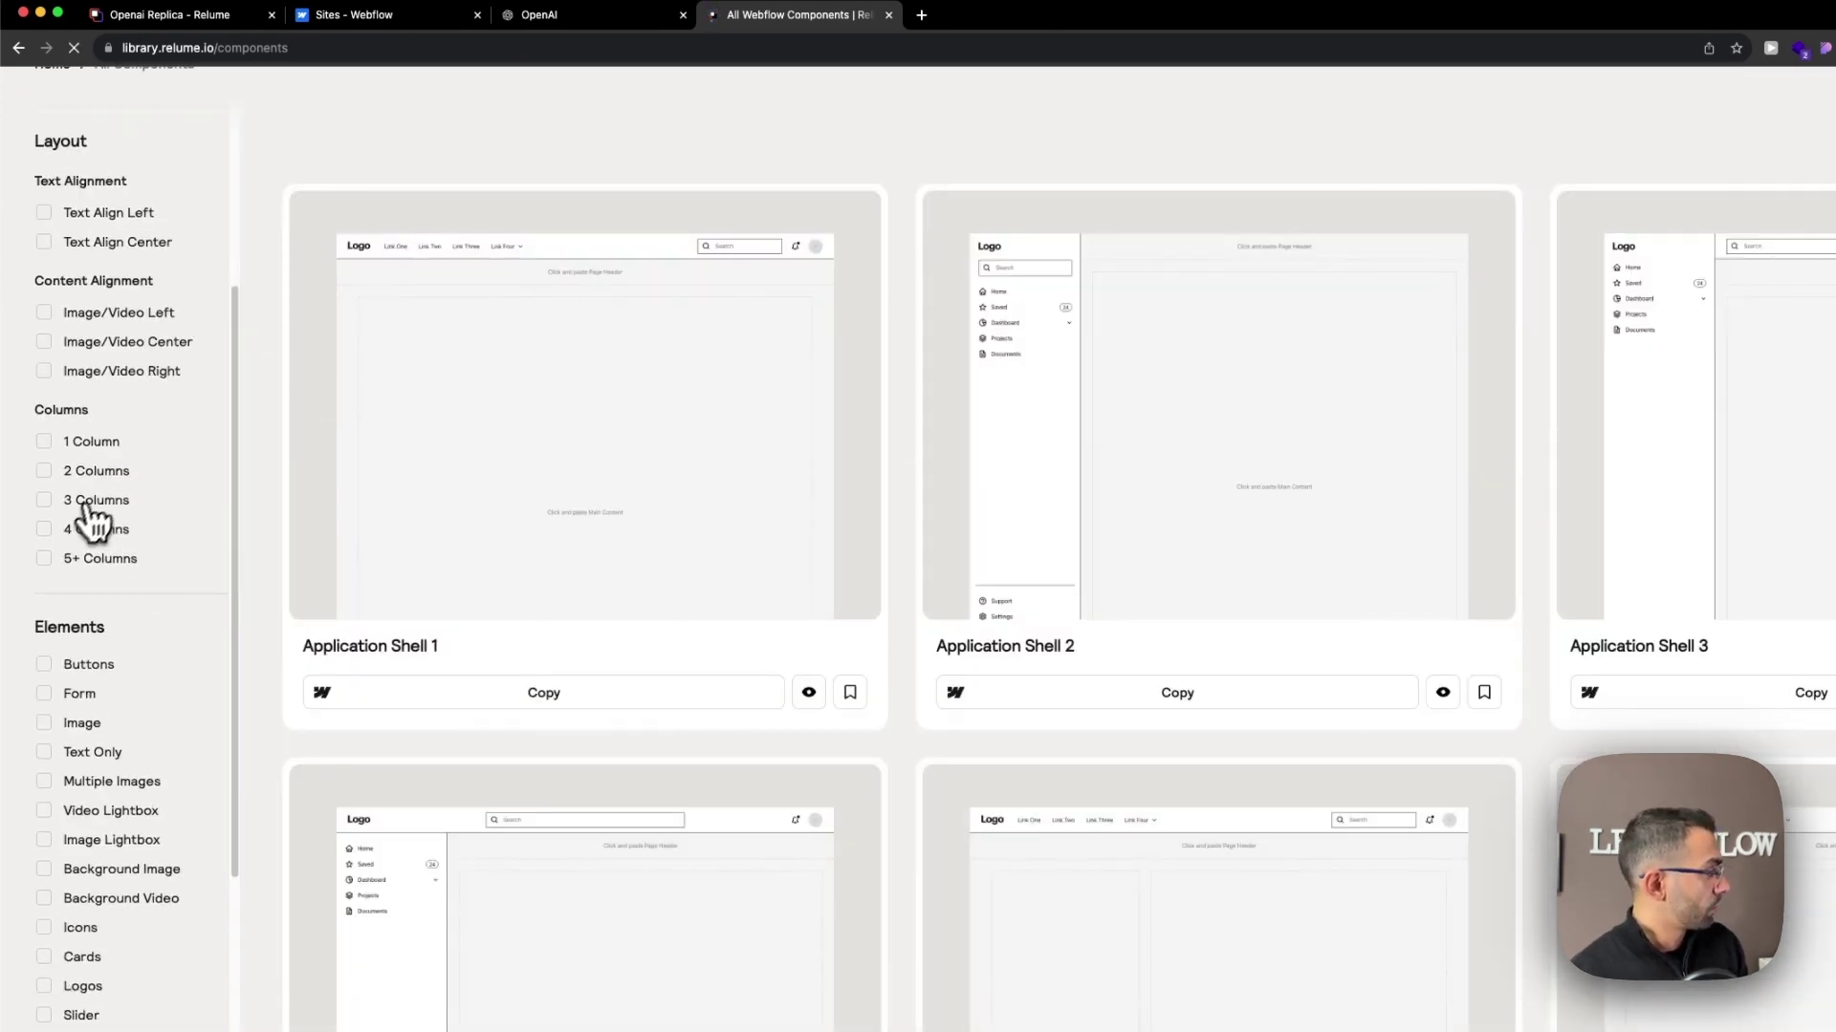
pyautogui.click(588, 21)
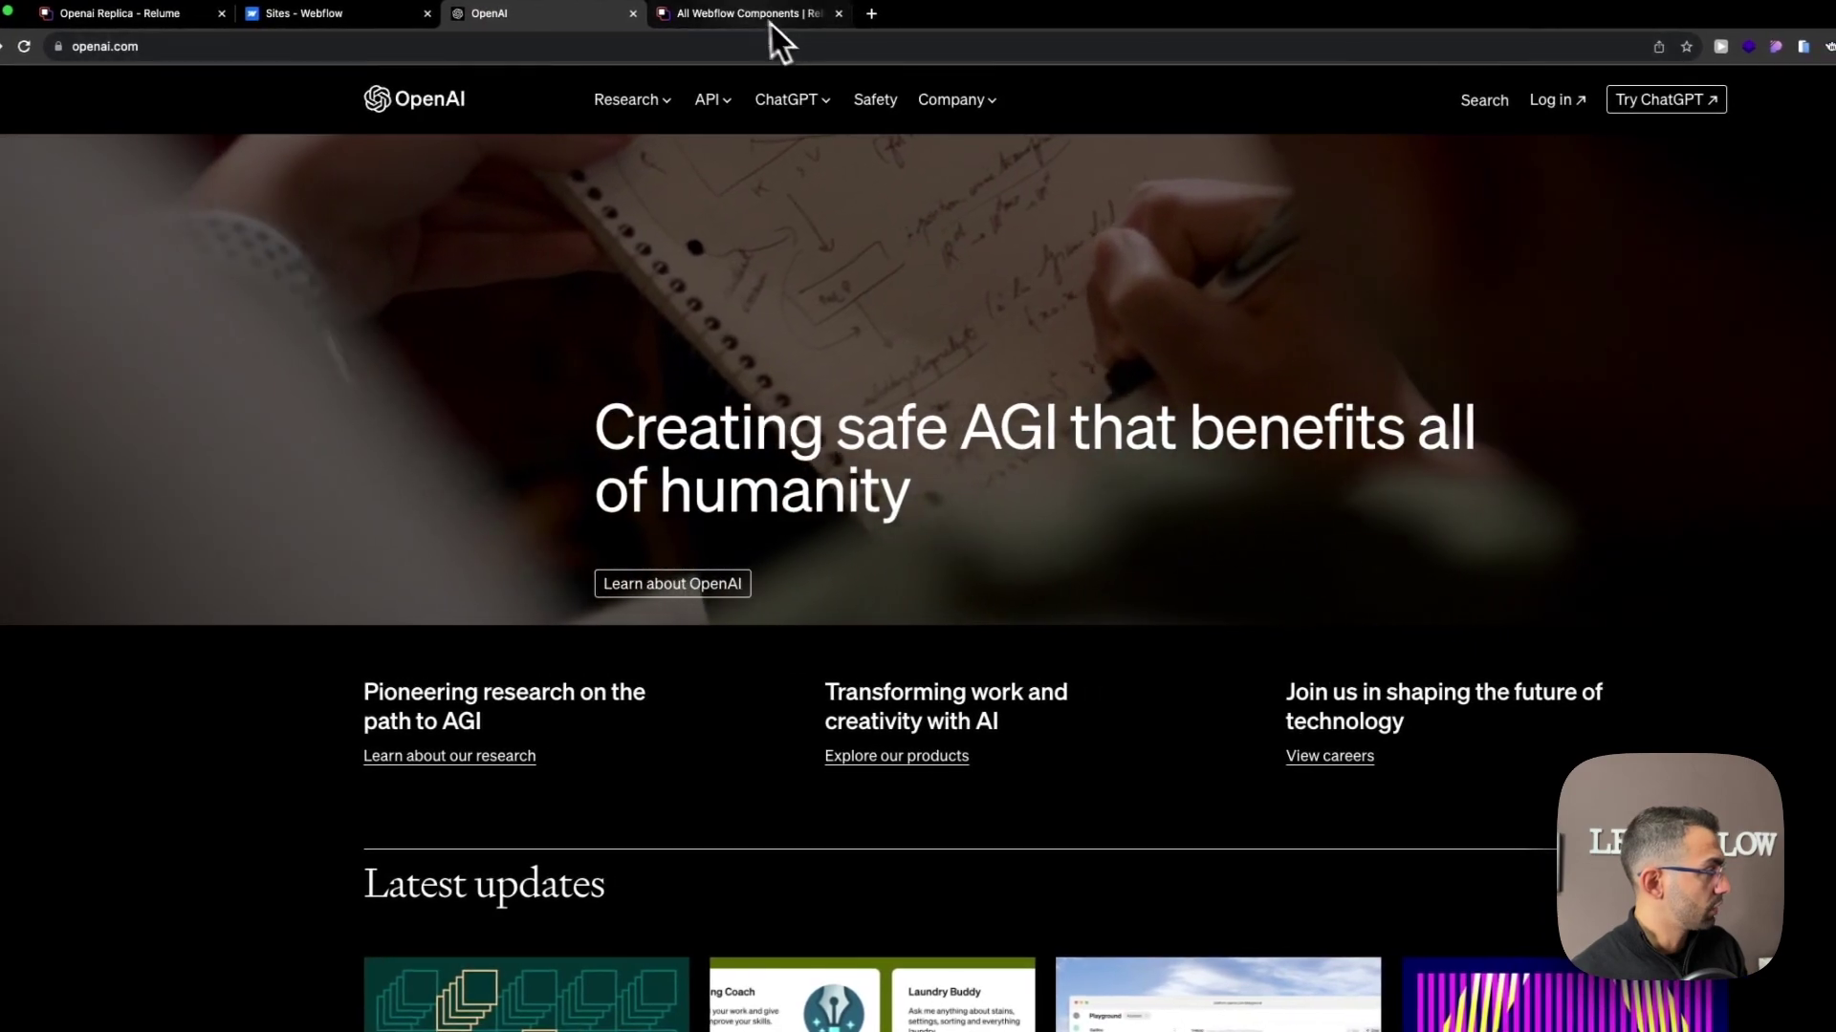
pyautogui.click(770, 21)
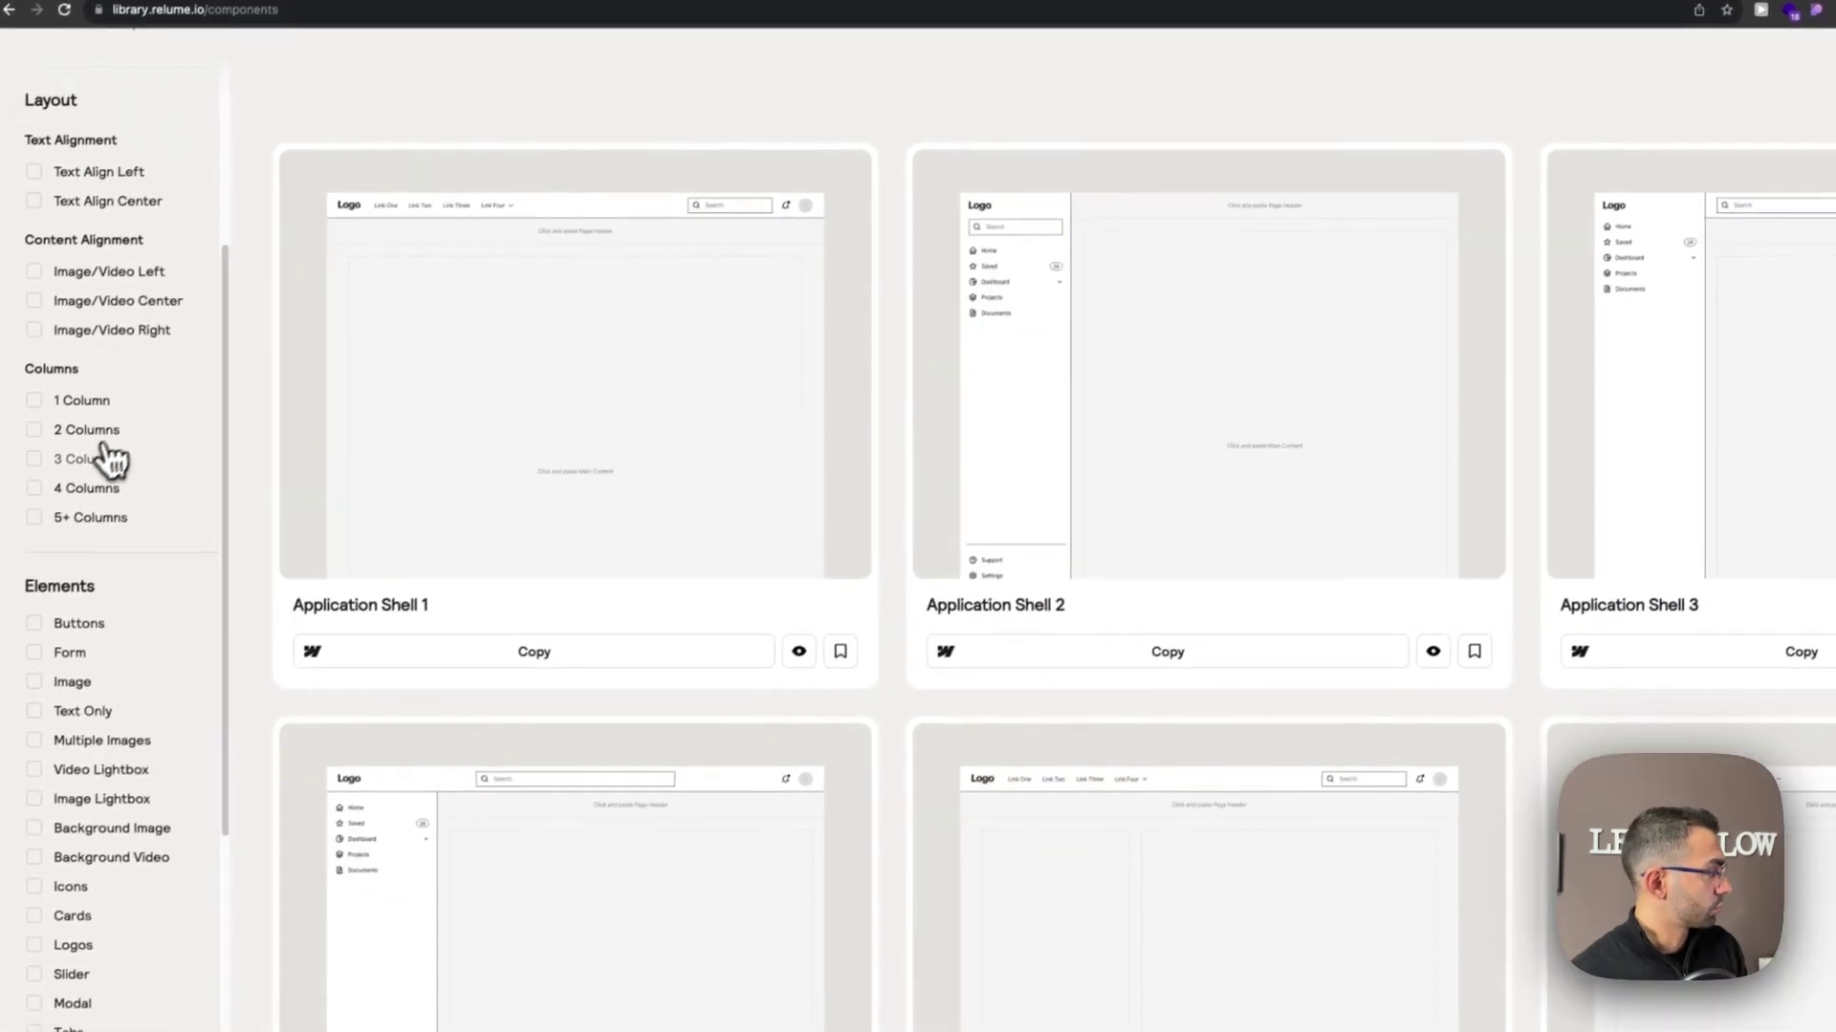
pyautogui.click(79, 488)
# Browse the library's 3-column components for a match to OpenAI's three-column text block and open Contact 17.
pyautogui.scroll(-20, 955, 574)
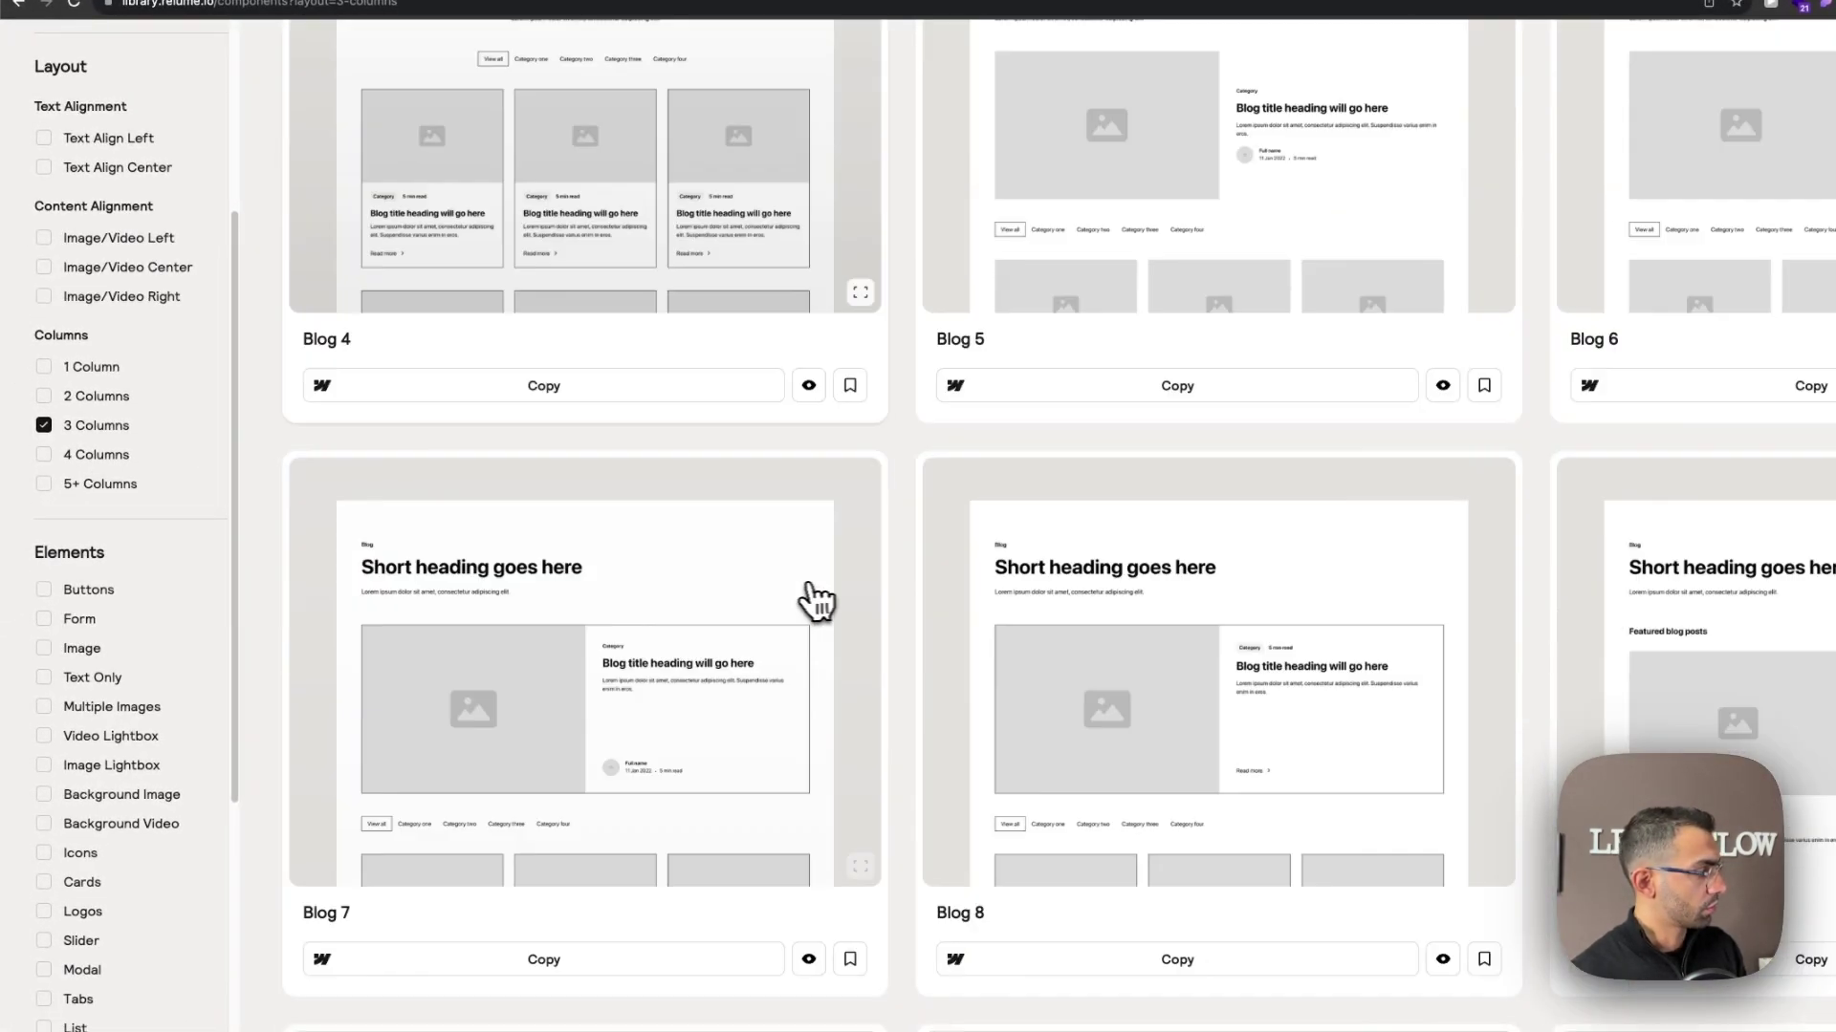
pyautogui.scroll(-15, 834, 600)
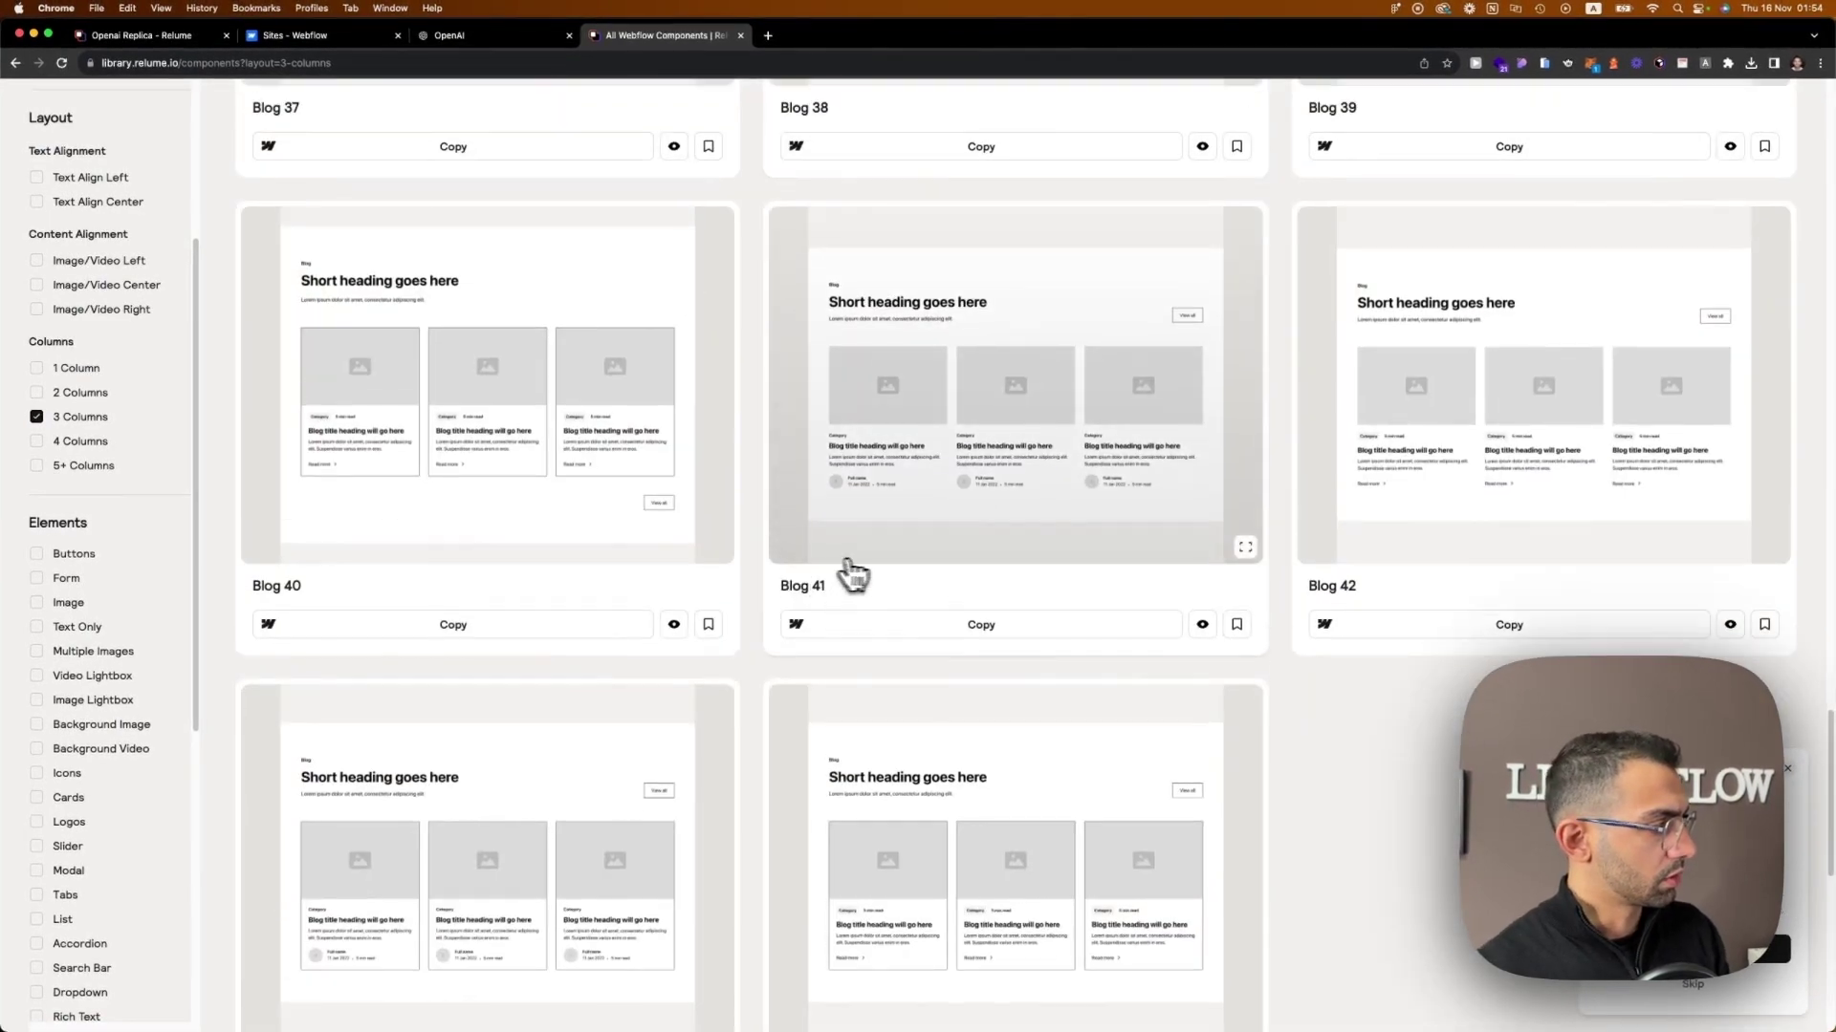
pyautogui.scroll(5, 848, 574)
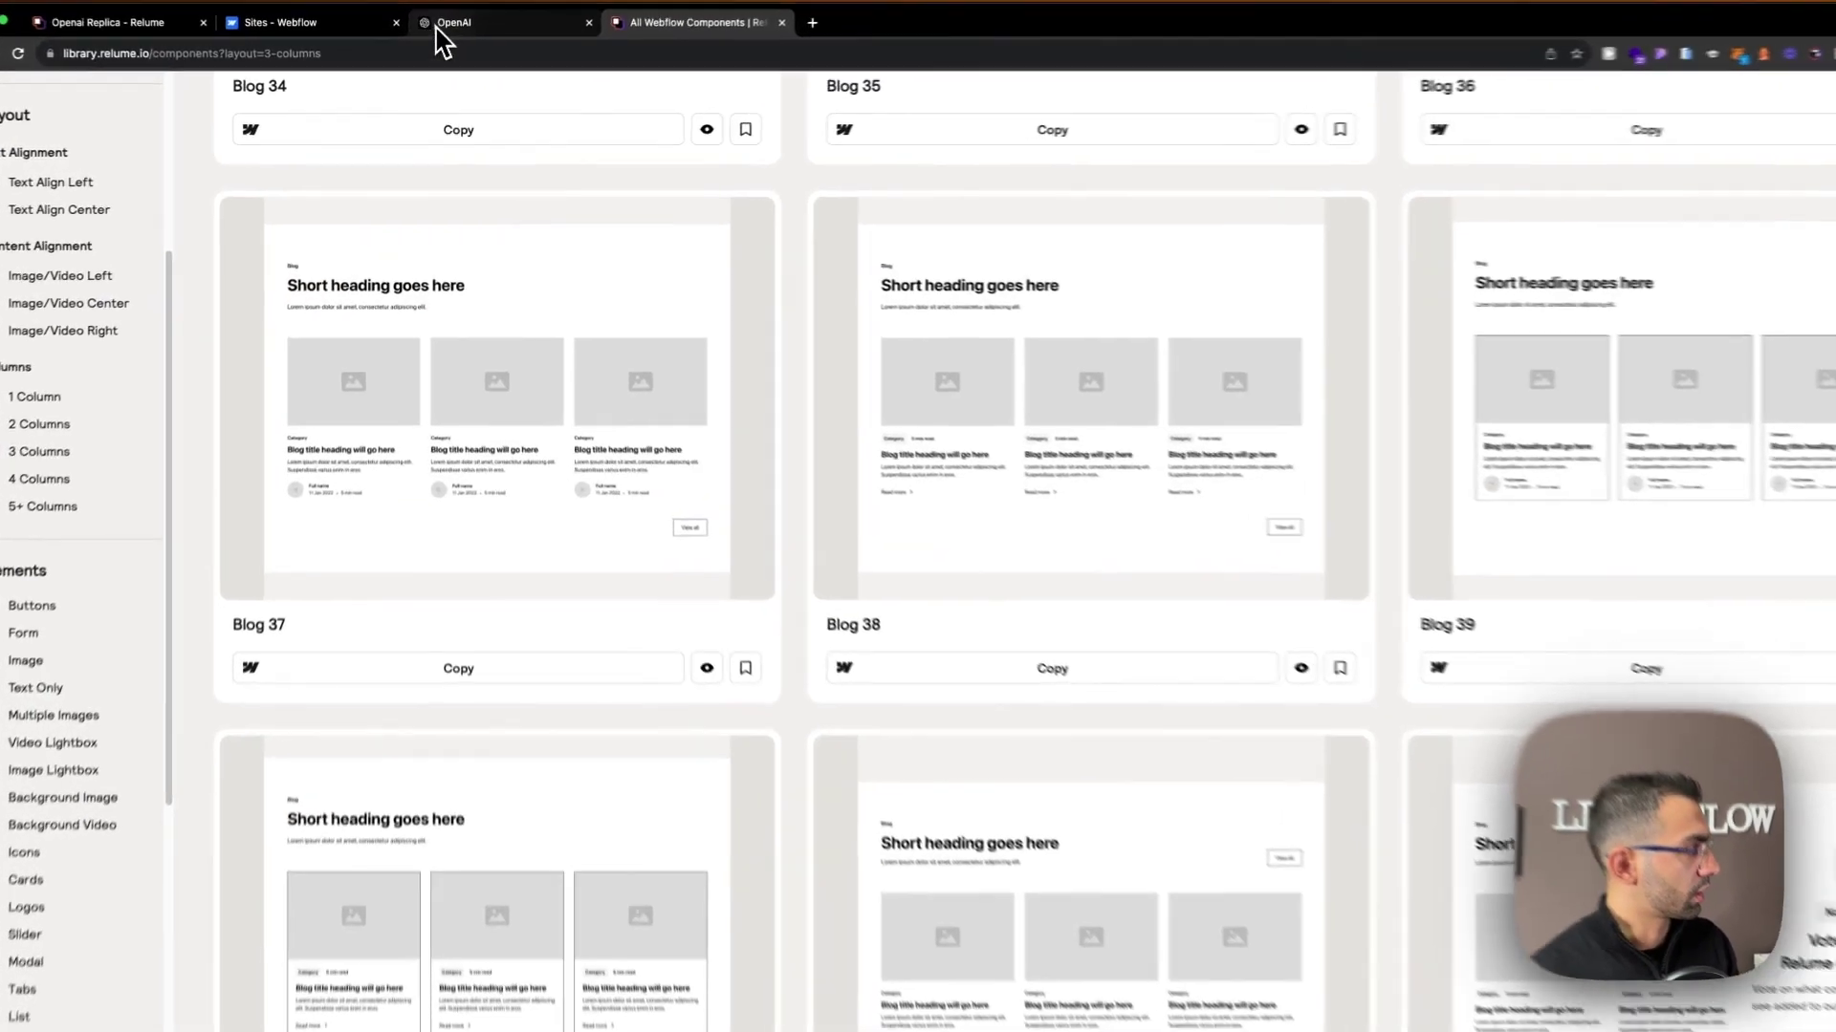
pyautogui.click(450, 35)
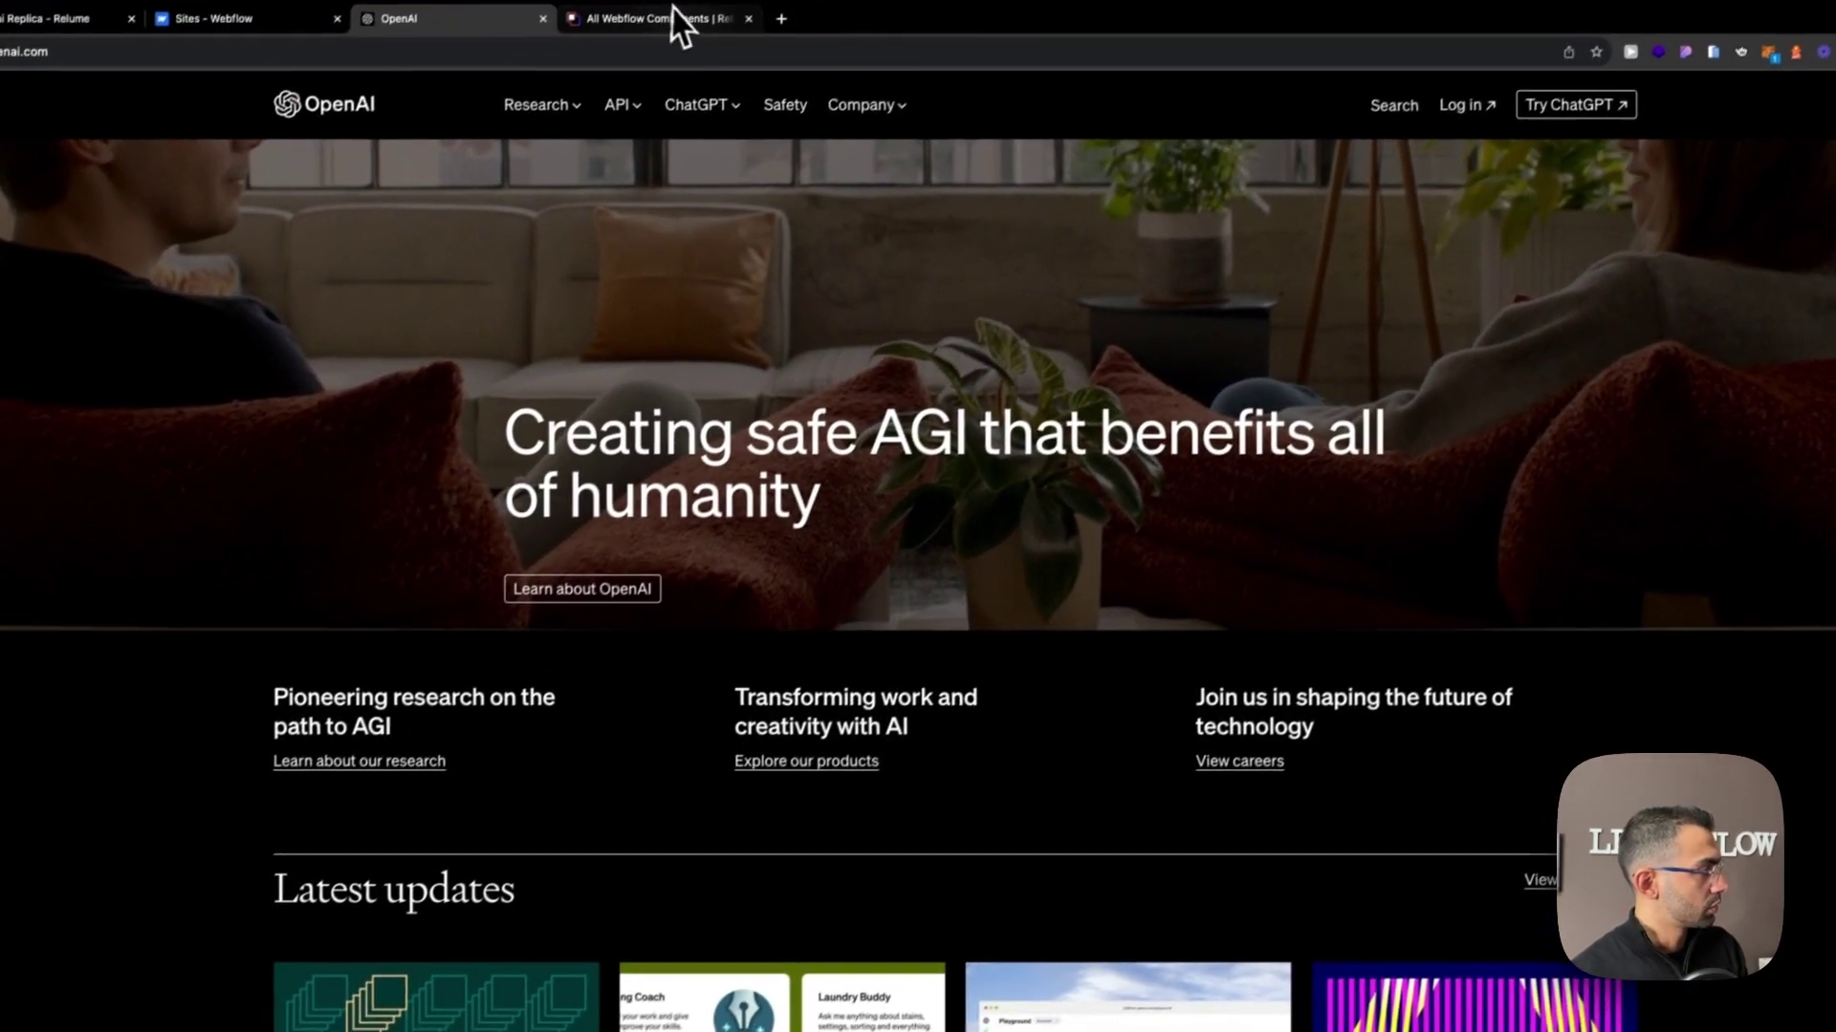
pyautogui.click(679, 20)
pyautogui.scroll(-6, 1052, 593)
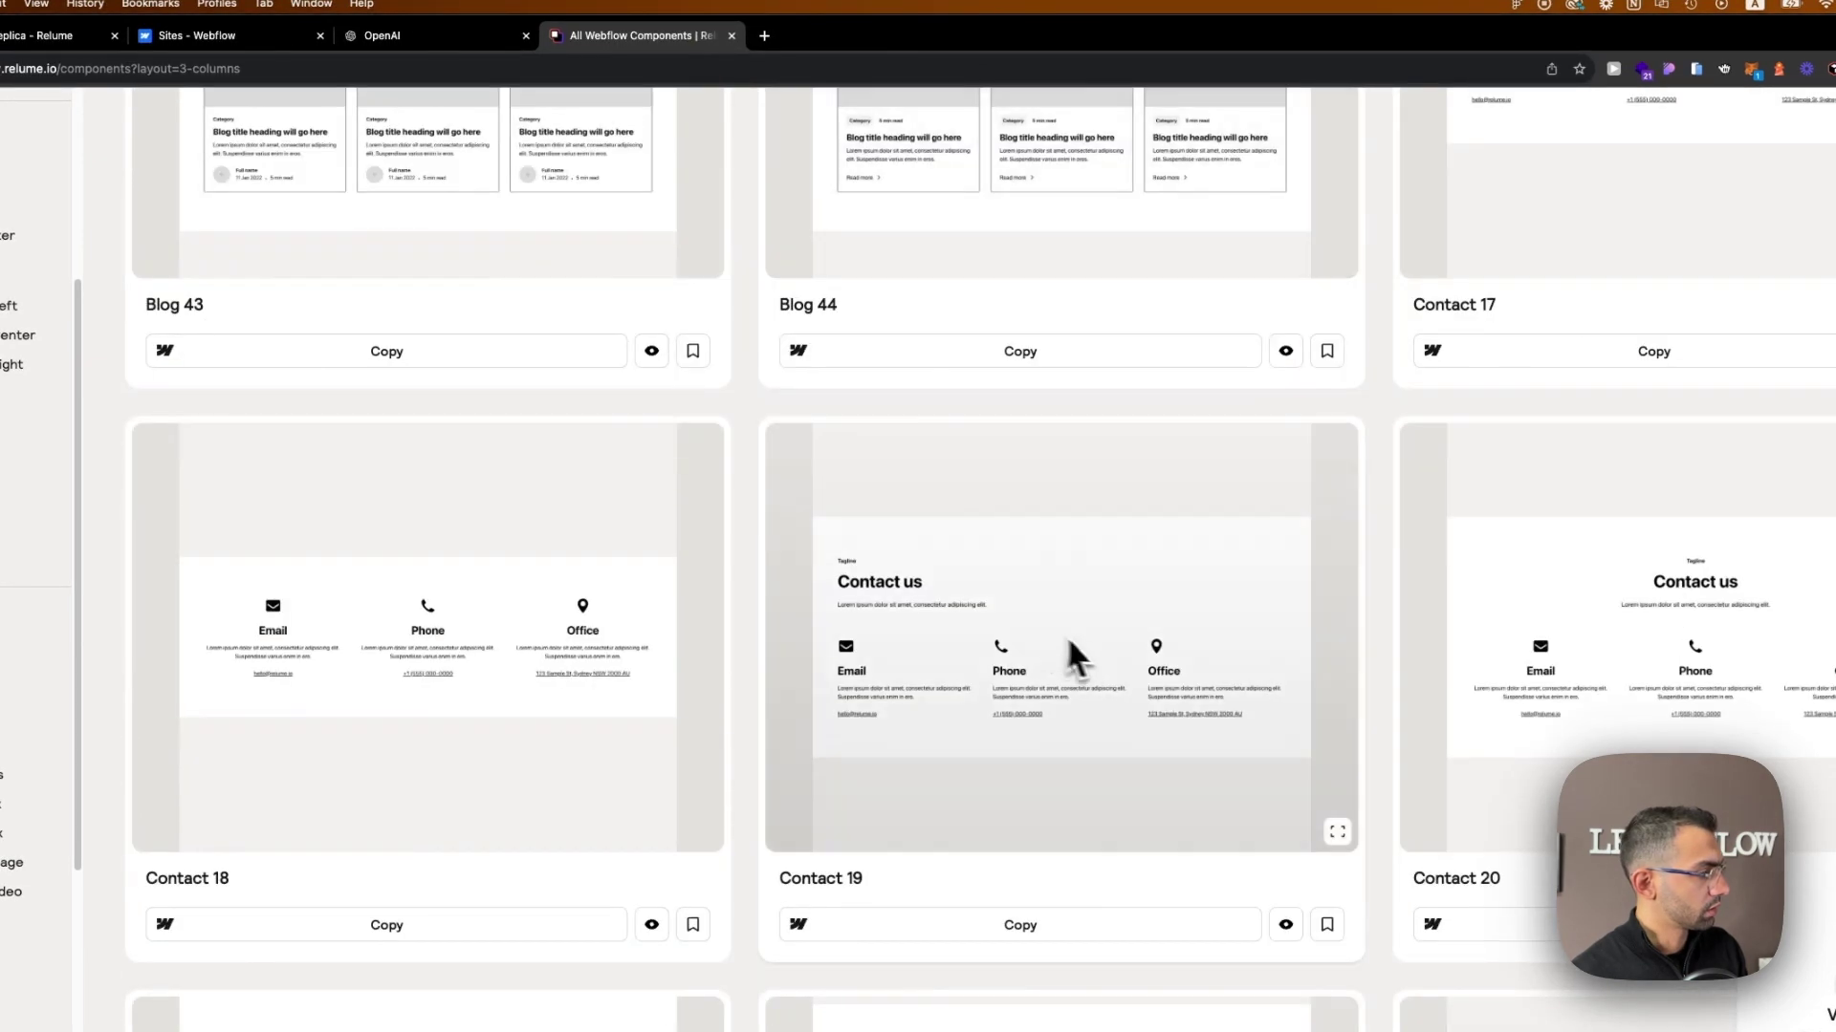
pyautogui.scroll(3, 1596, 593)
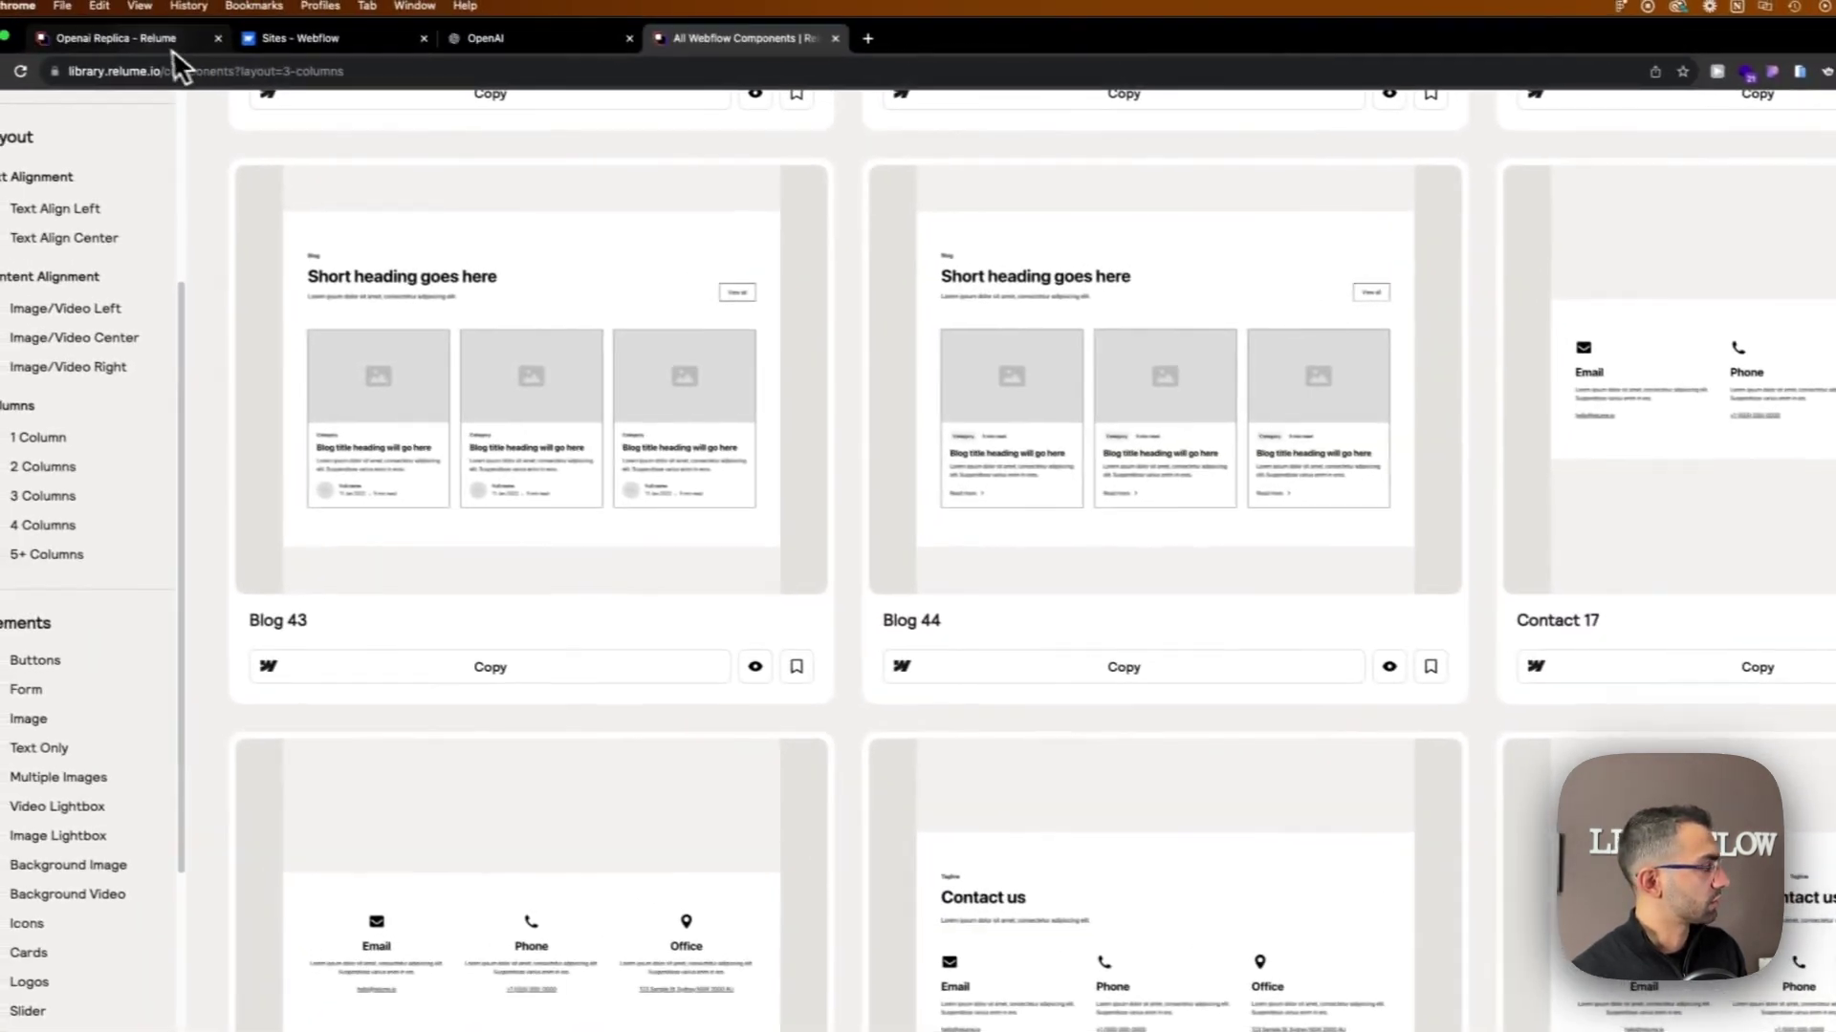
pyautogui.click(63, 36)
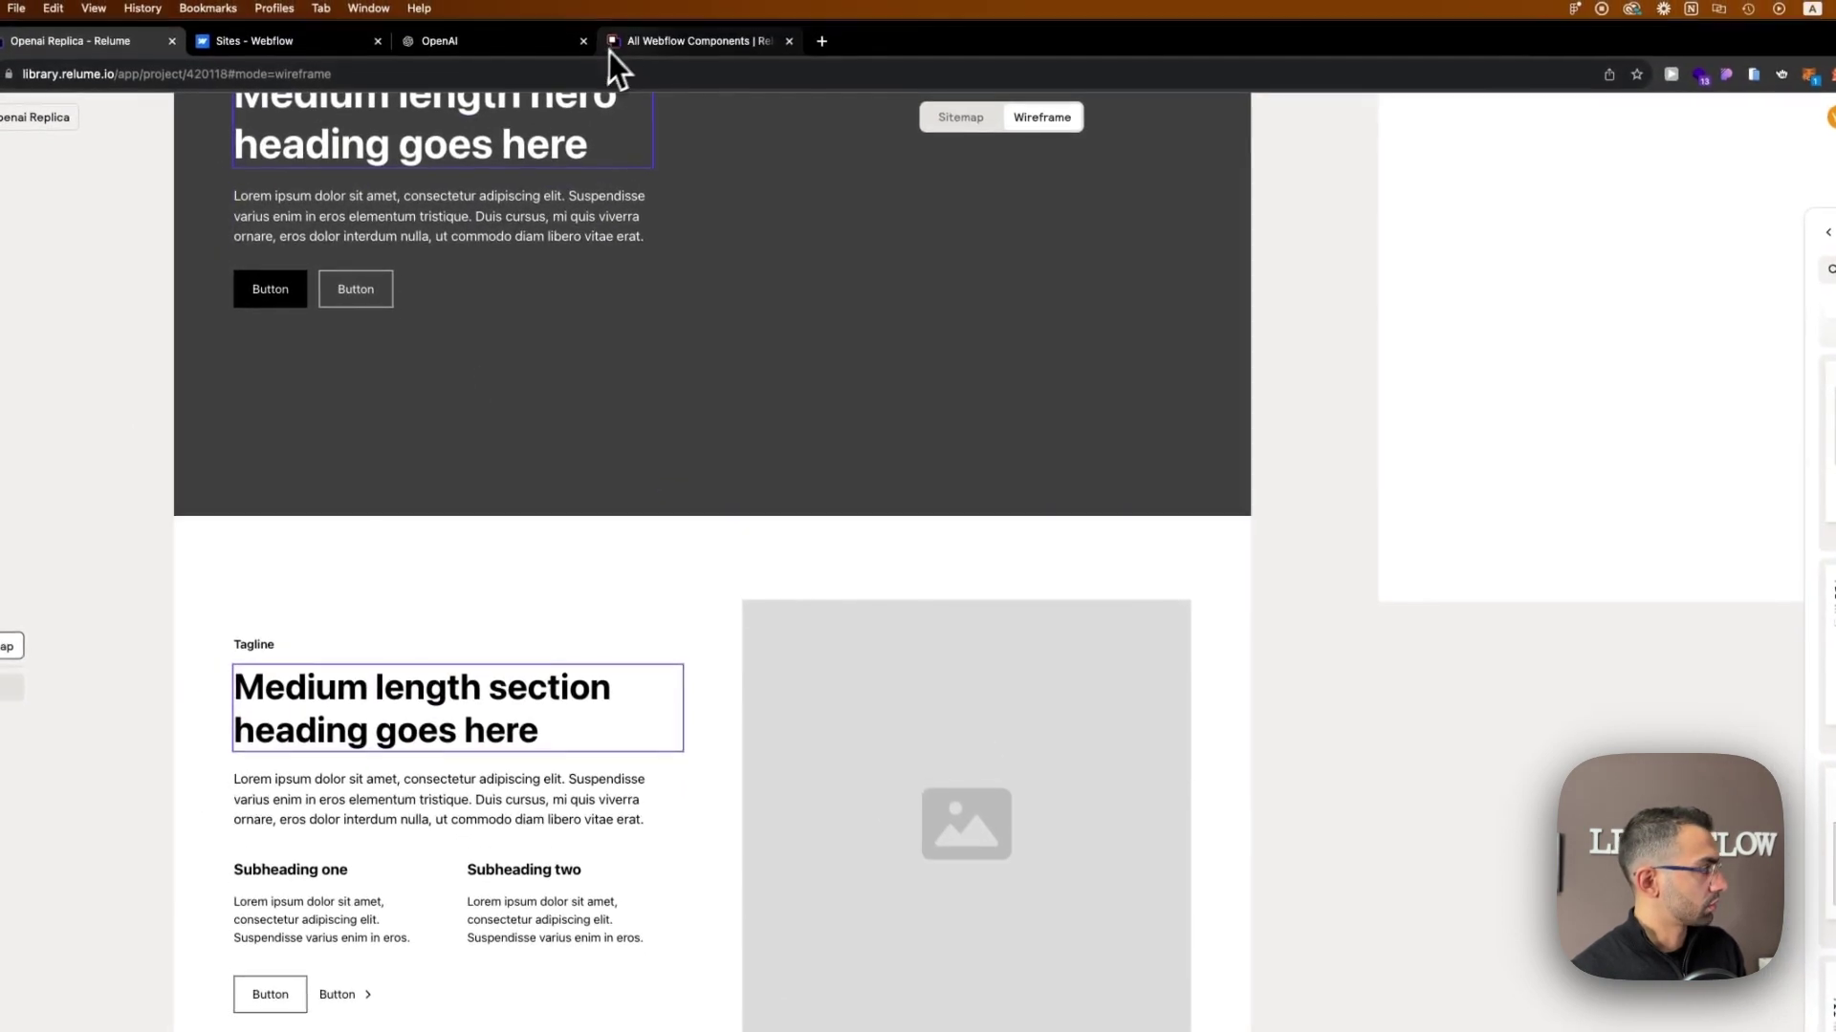
pyautogui.click(612, 38)
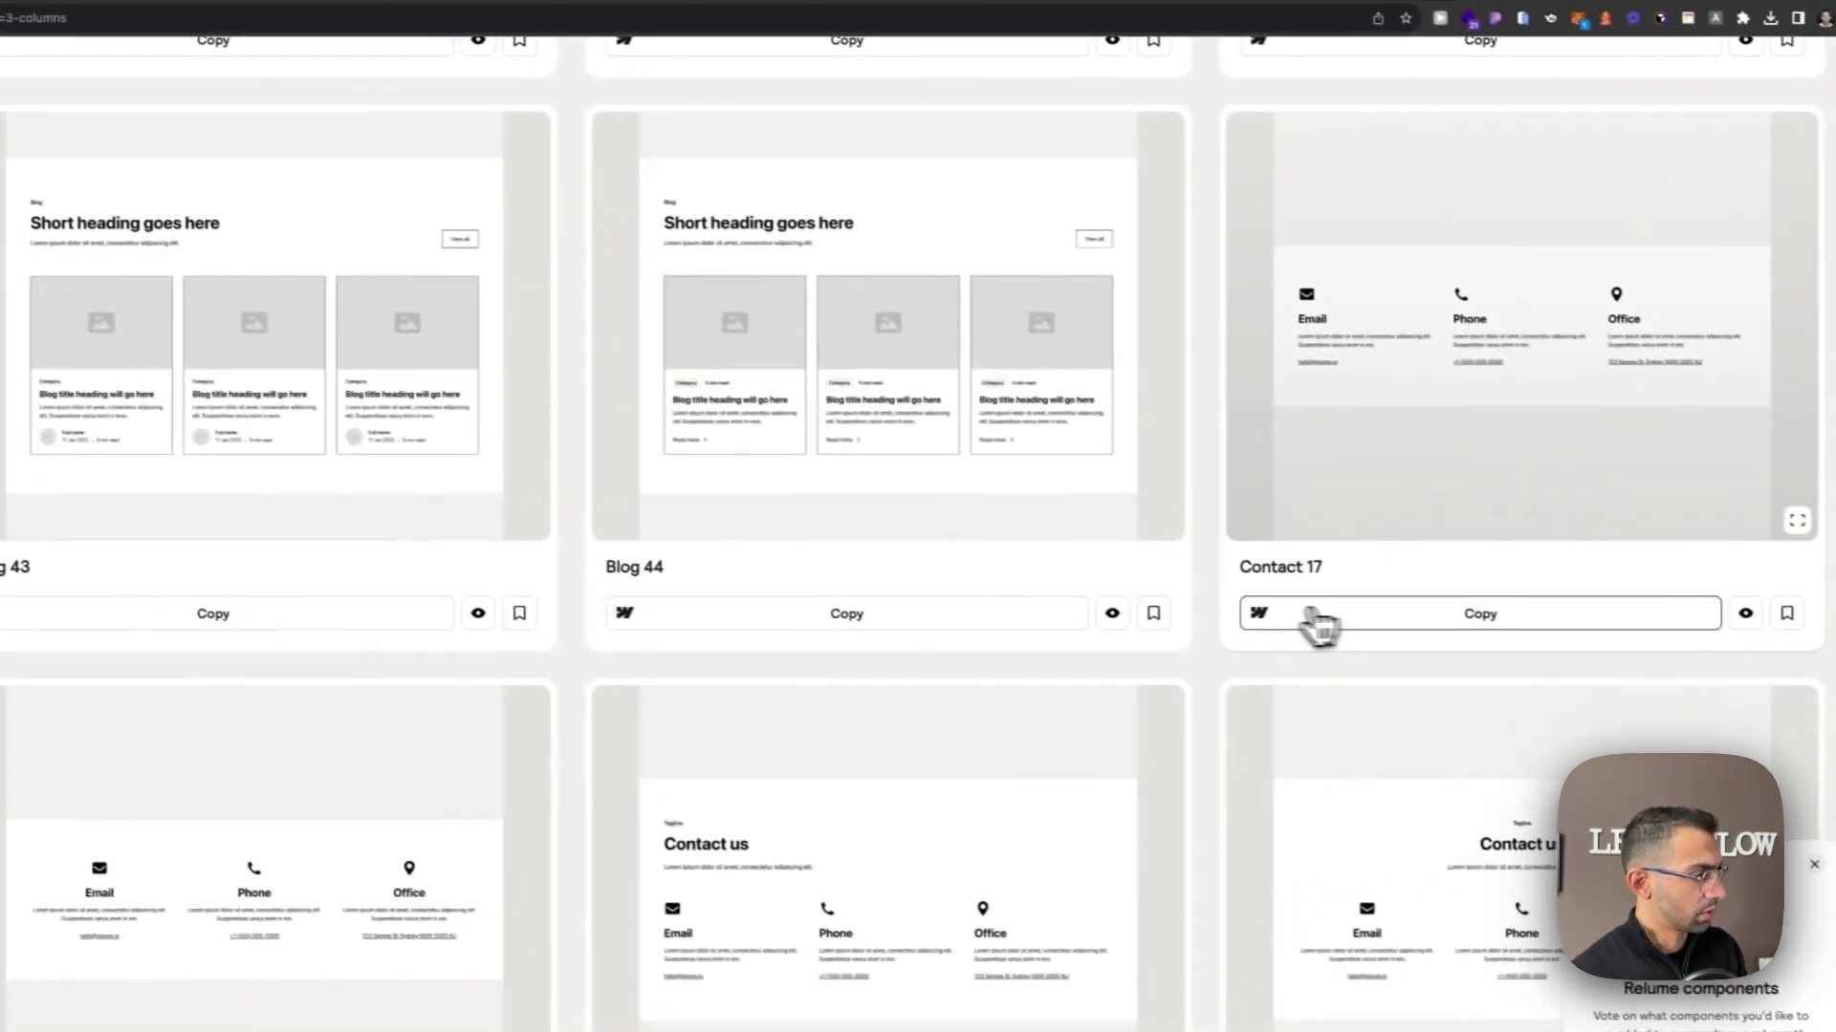
pyautogui.click(1281, 569)
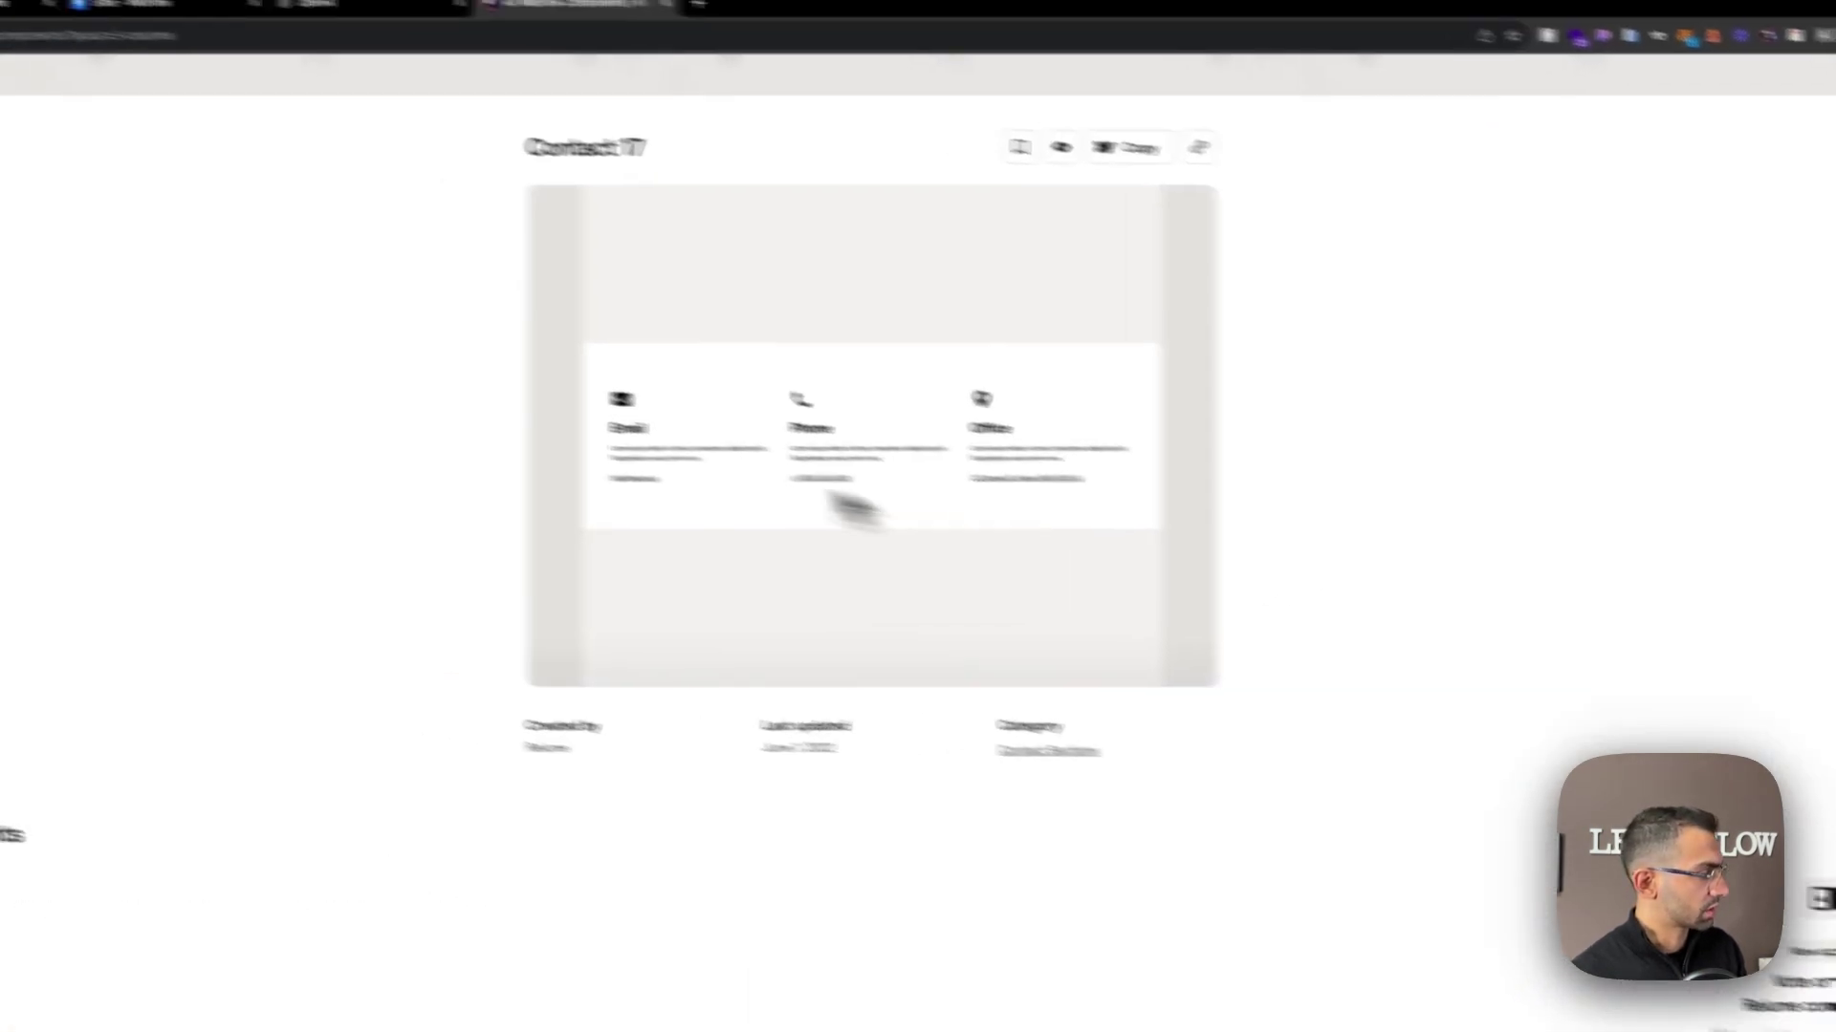
# Search the wireframe's replacement components for contact 17 and set it as the Benefits Section's component.
pyautogui.click(160, 40)
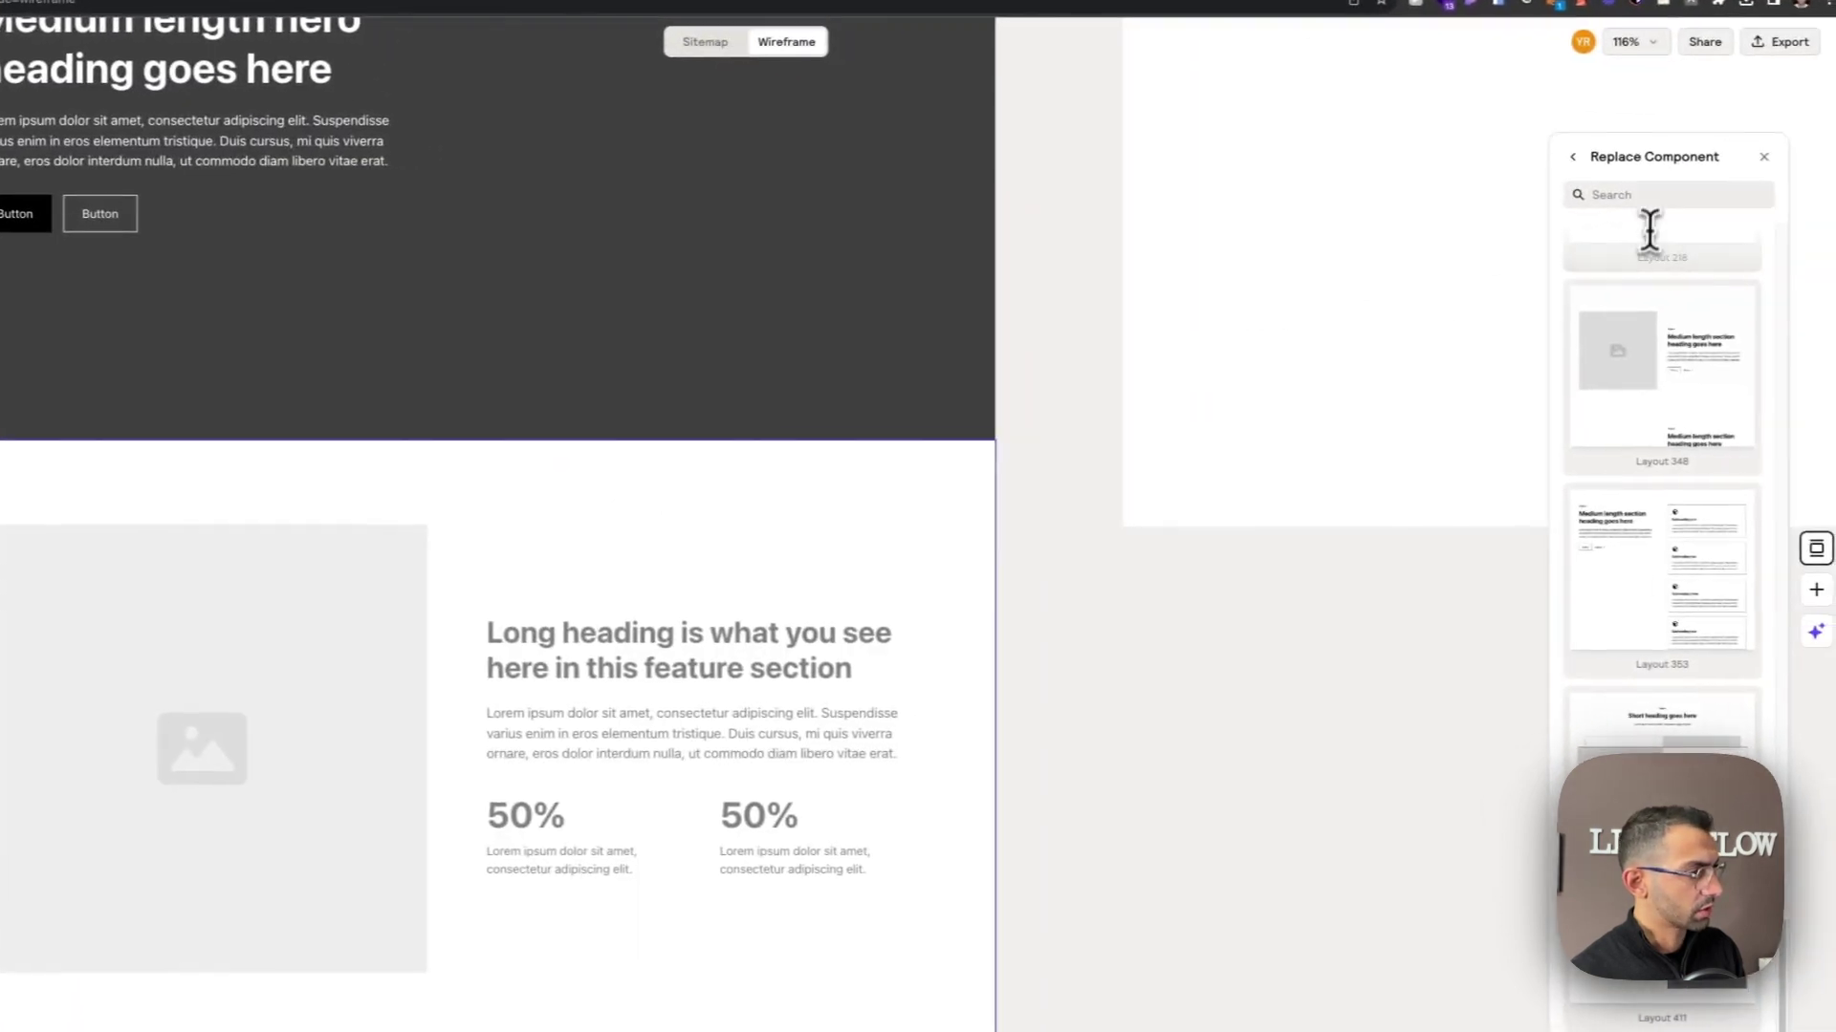
pyautogui.click(1649, 229)
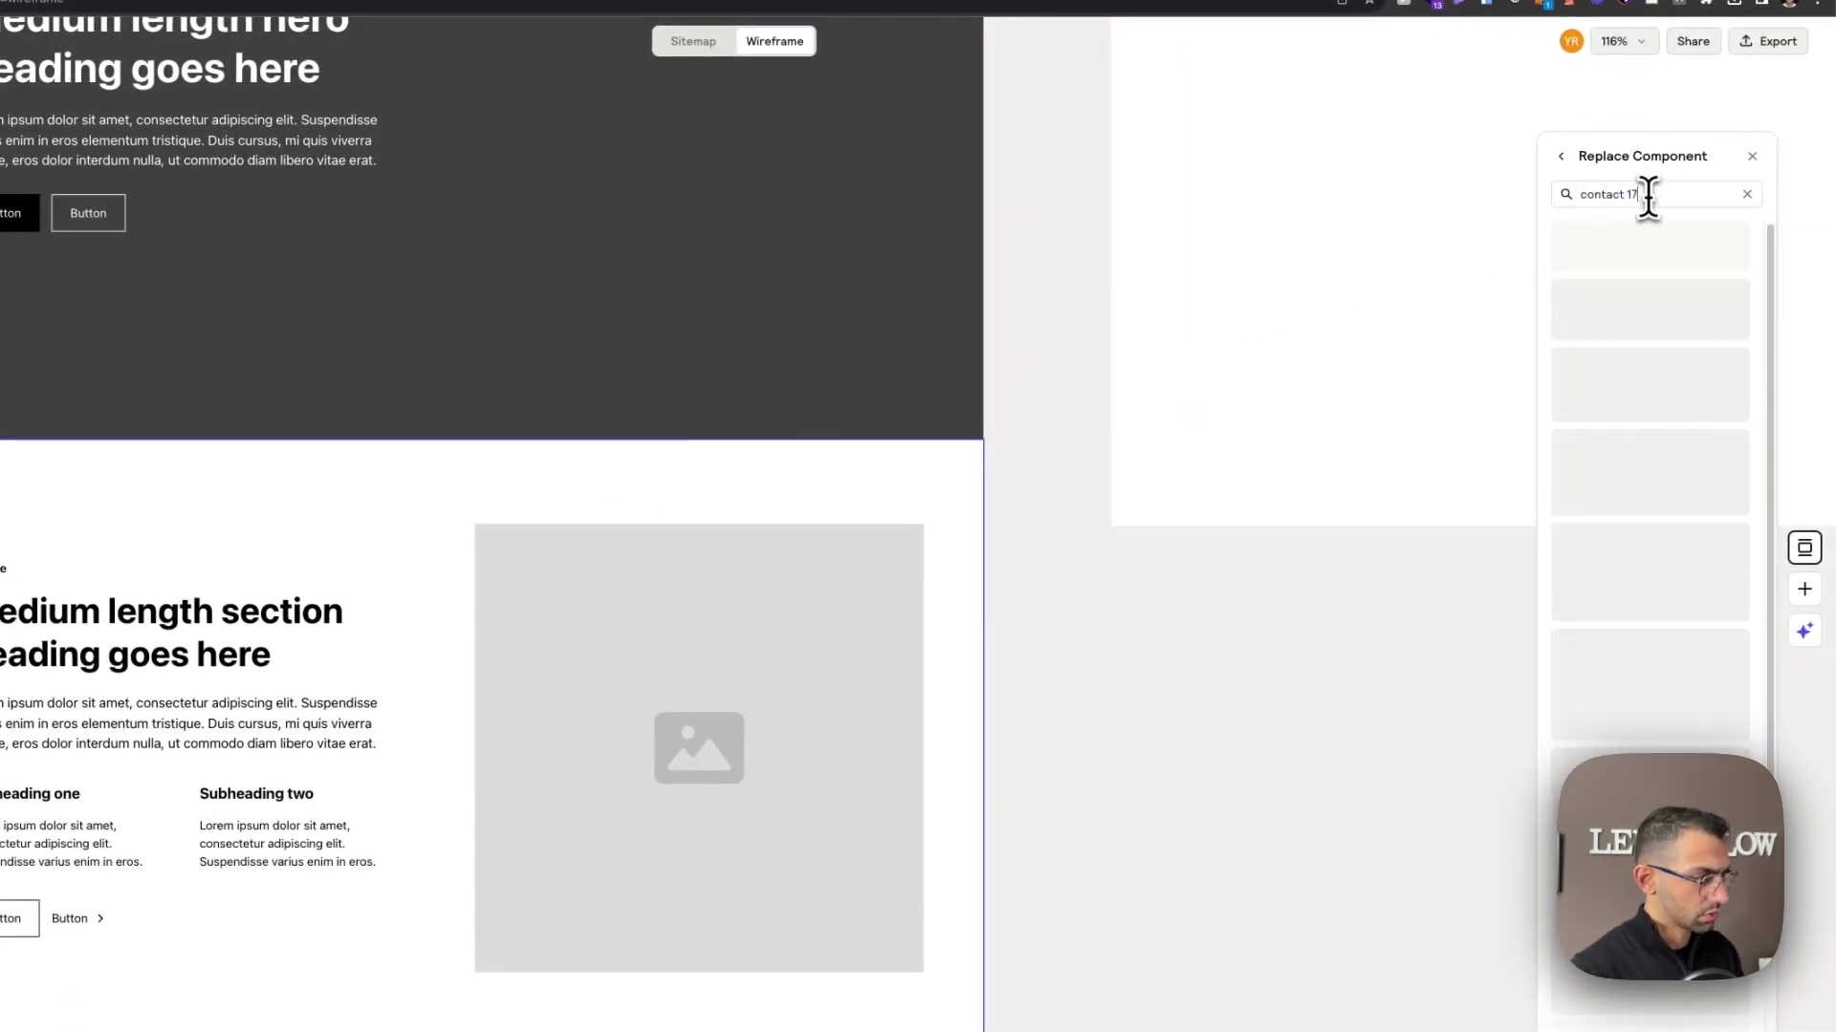
pyautogui.click(1668, 277)
# In the Relume component library, swap the 3 Columns filter for 4 Columns to match OpenAI's Latest updates section.
pyautogui.scroll(-5, 635, 754)
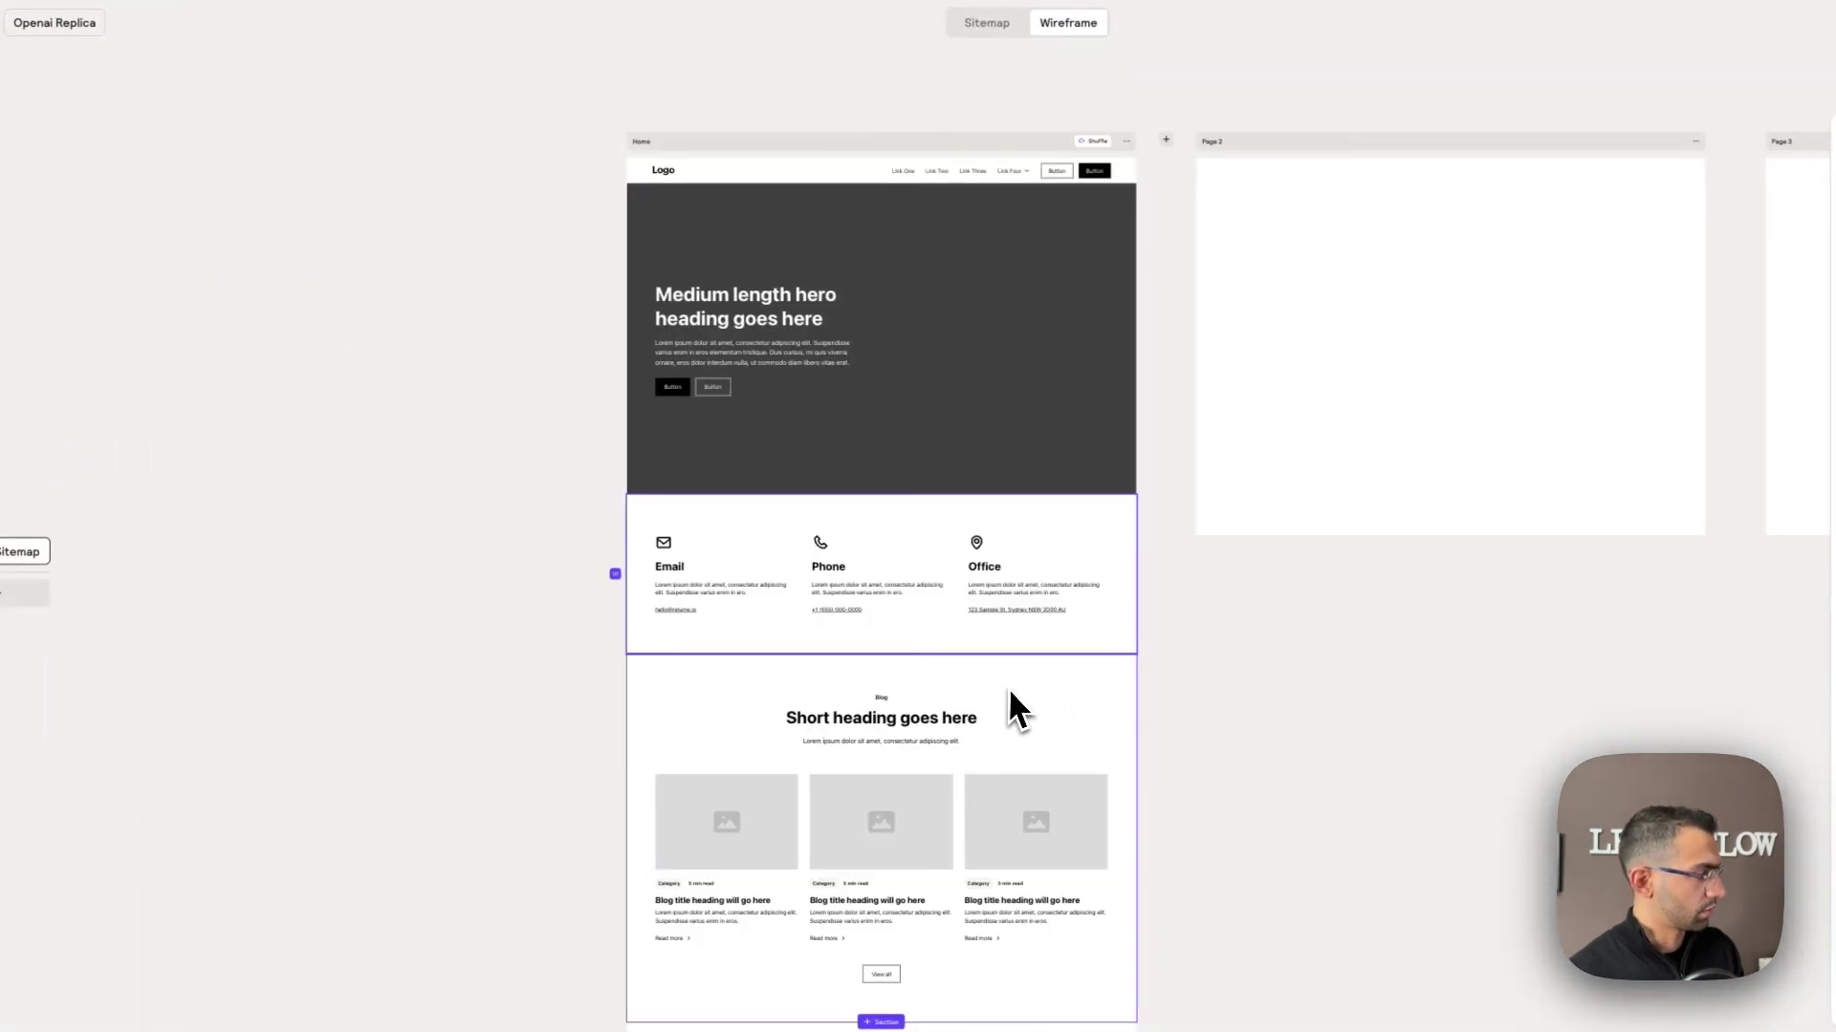
pyautogui.scroll(-3, 1019, 712)
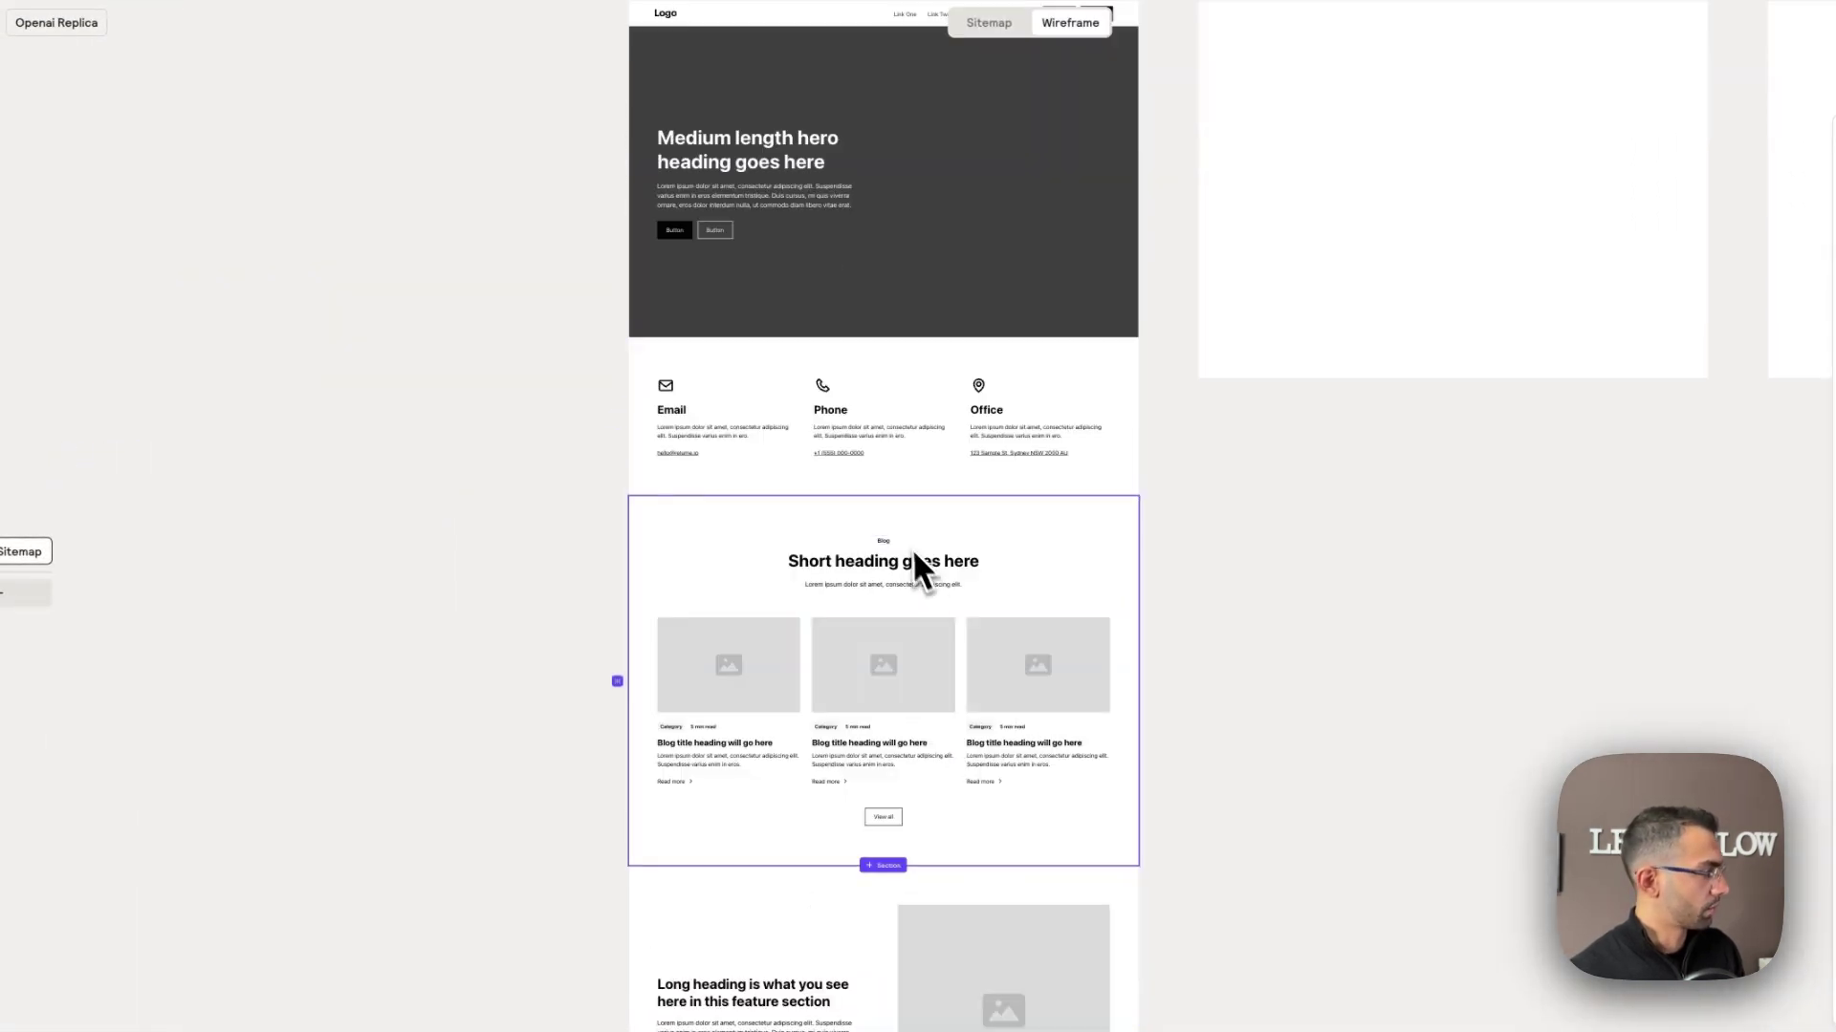
pyautogui.click(564, 7)
pyautogui.scroll(-5, 916, 734)
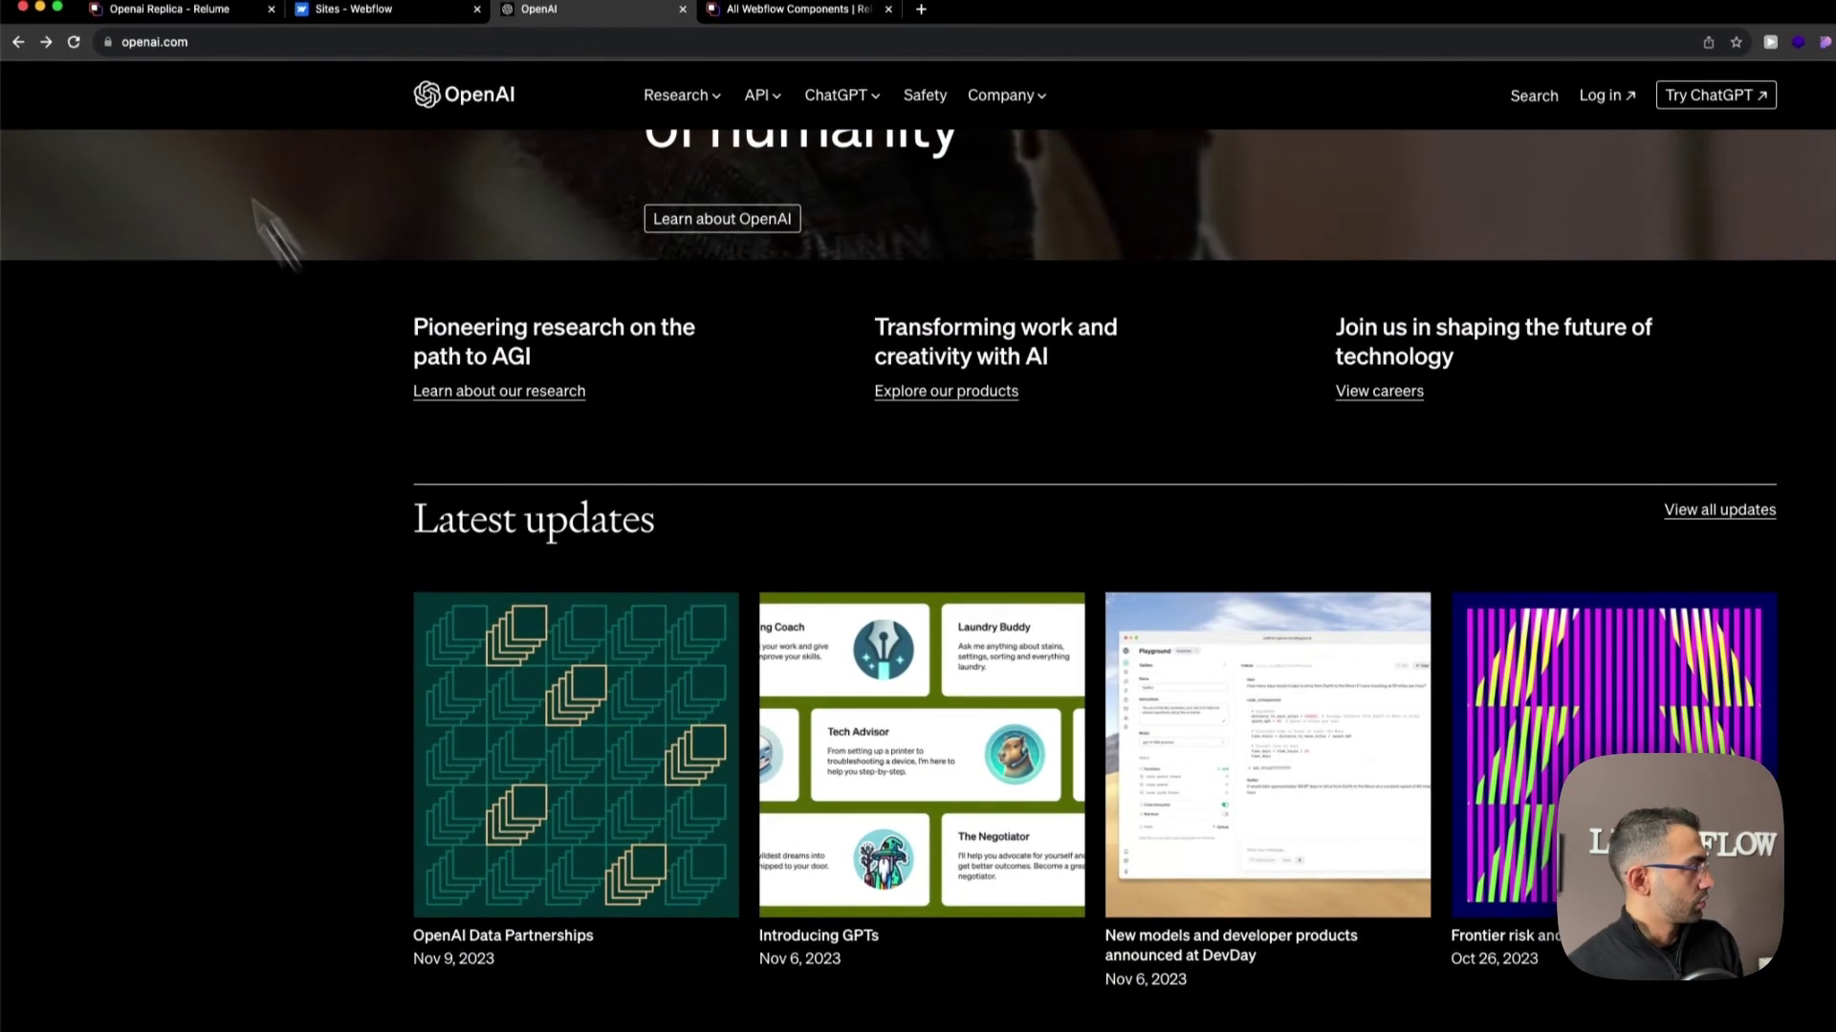
pyautogui.click(143, 7)
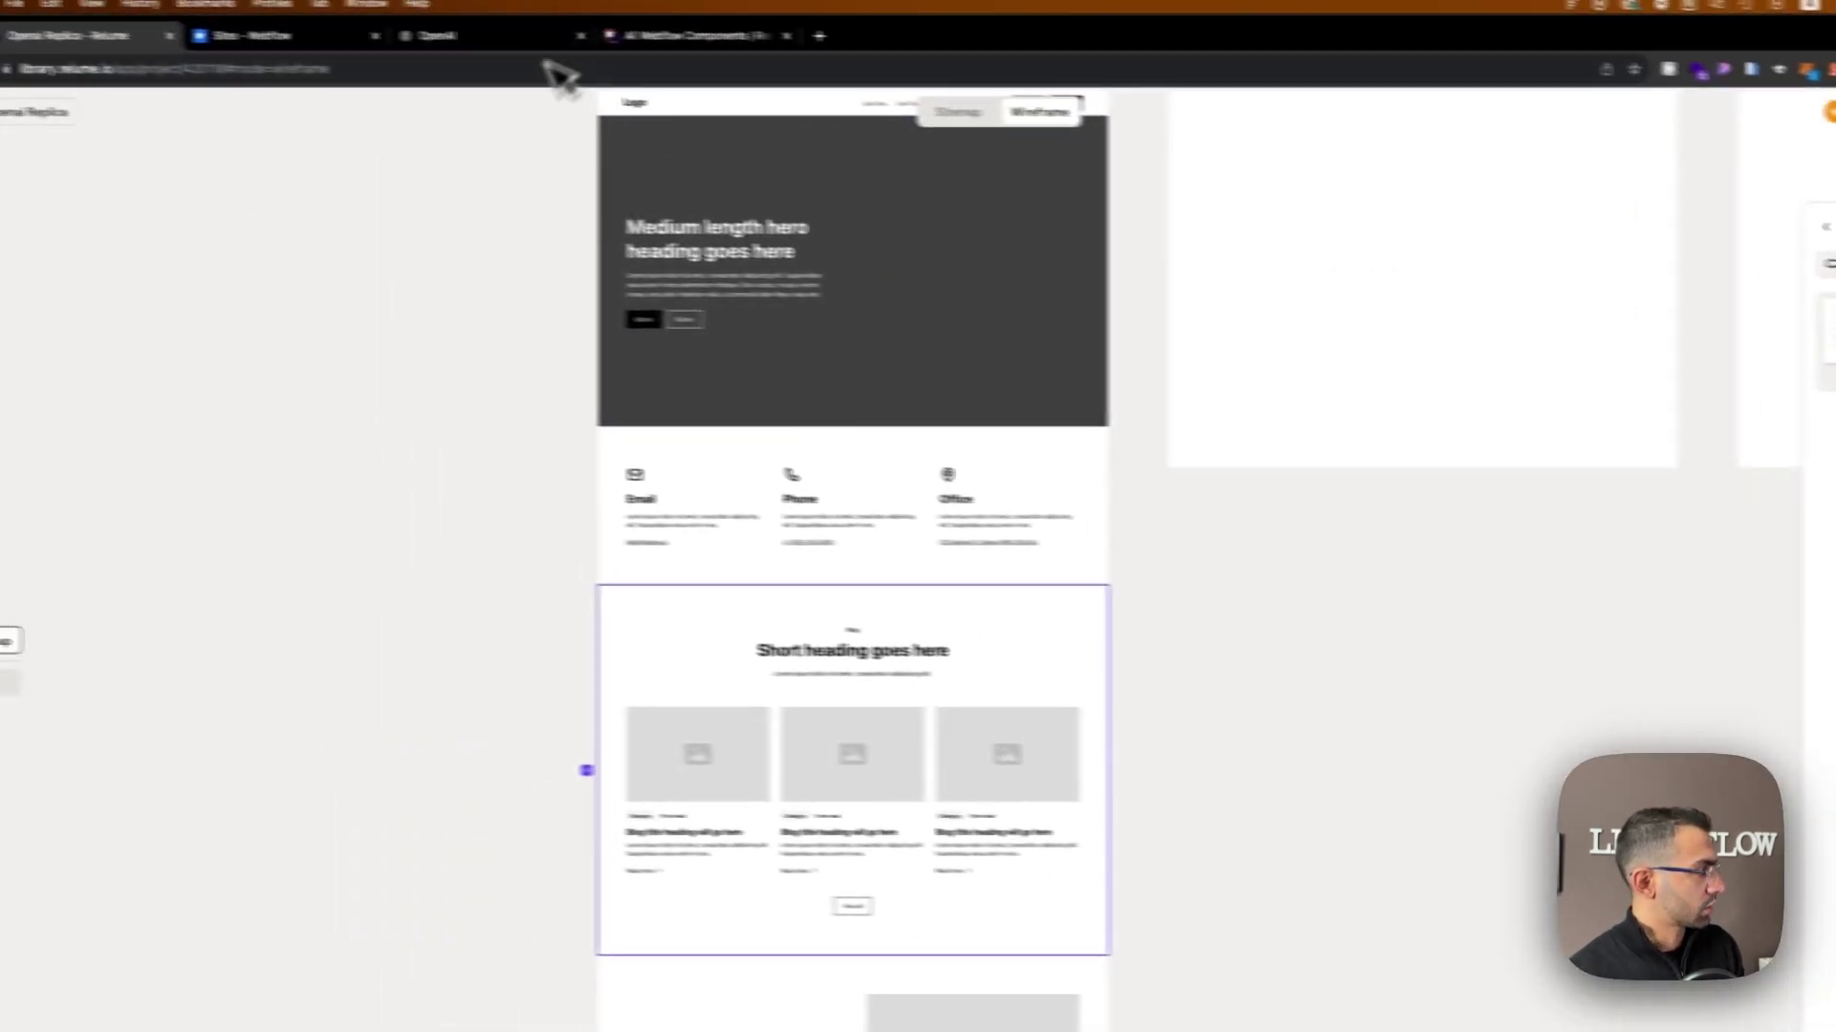
pyautogui.click(793, 32)
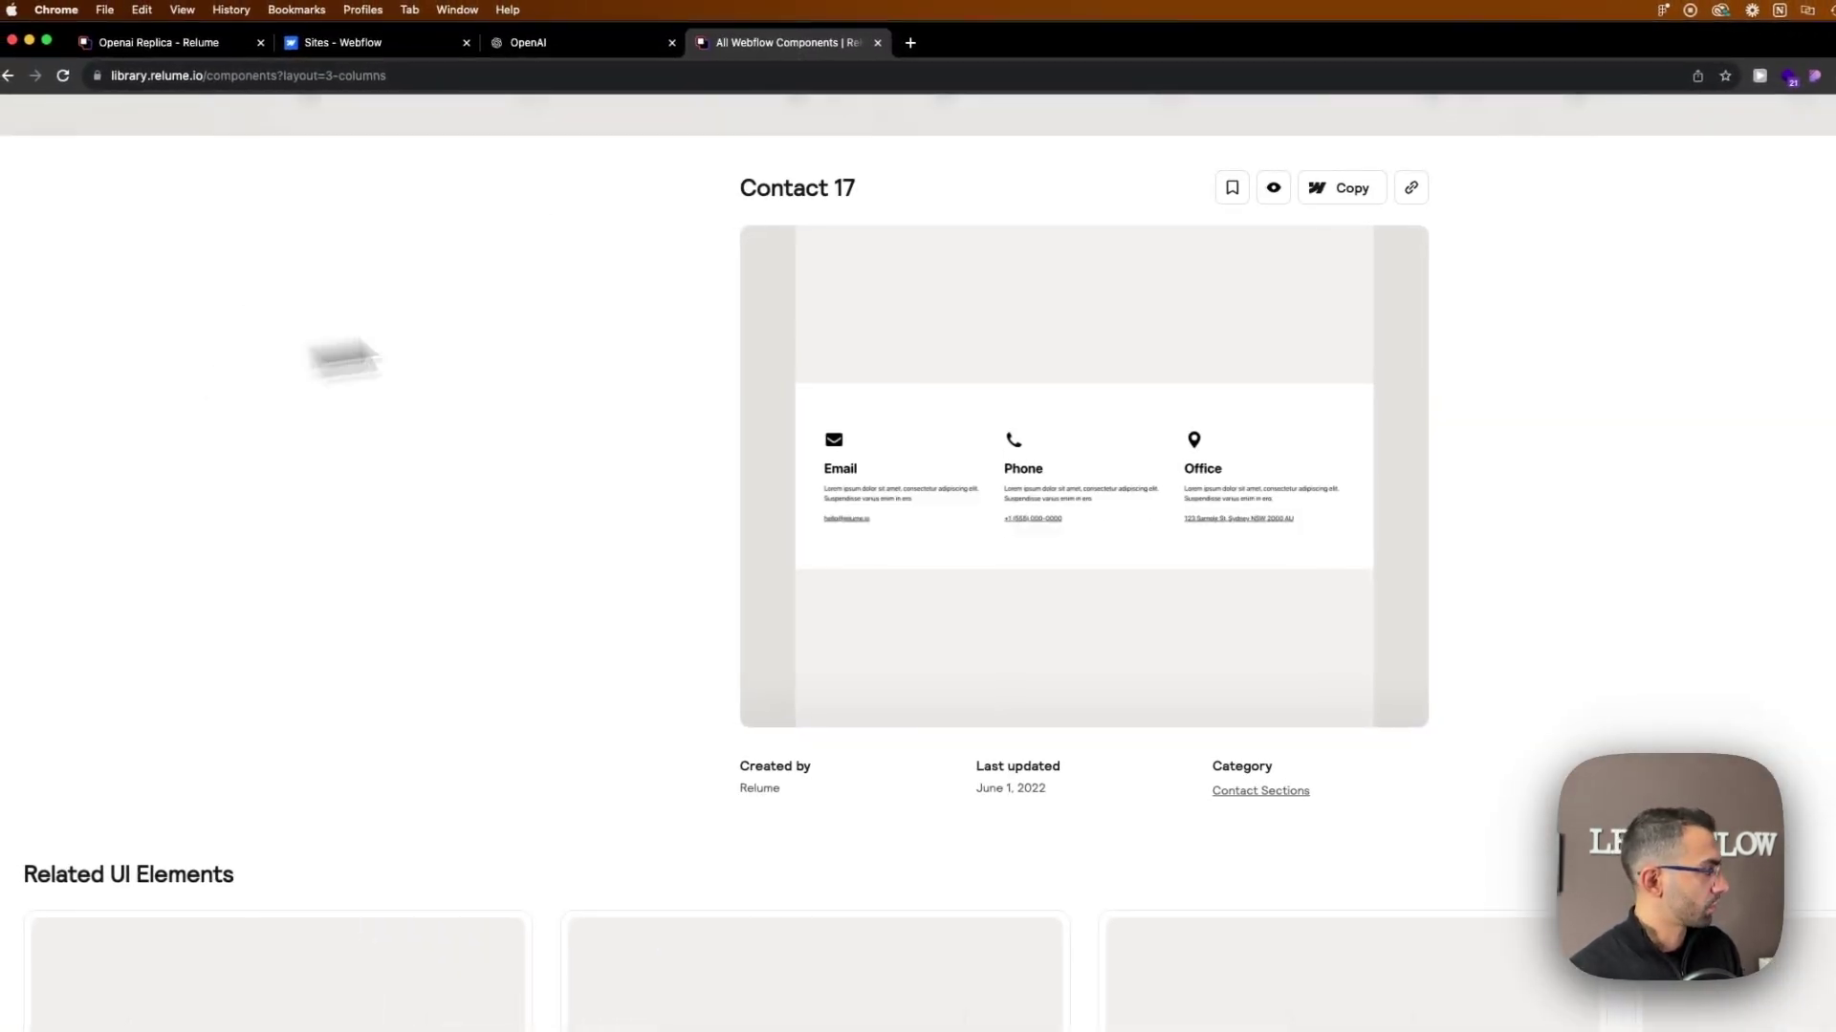
pyautogui.click(1687, 167)
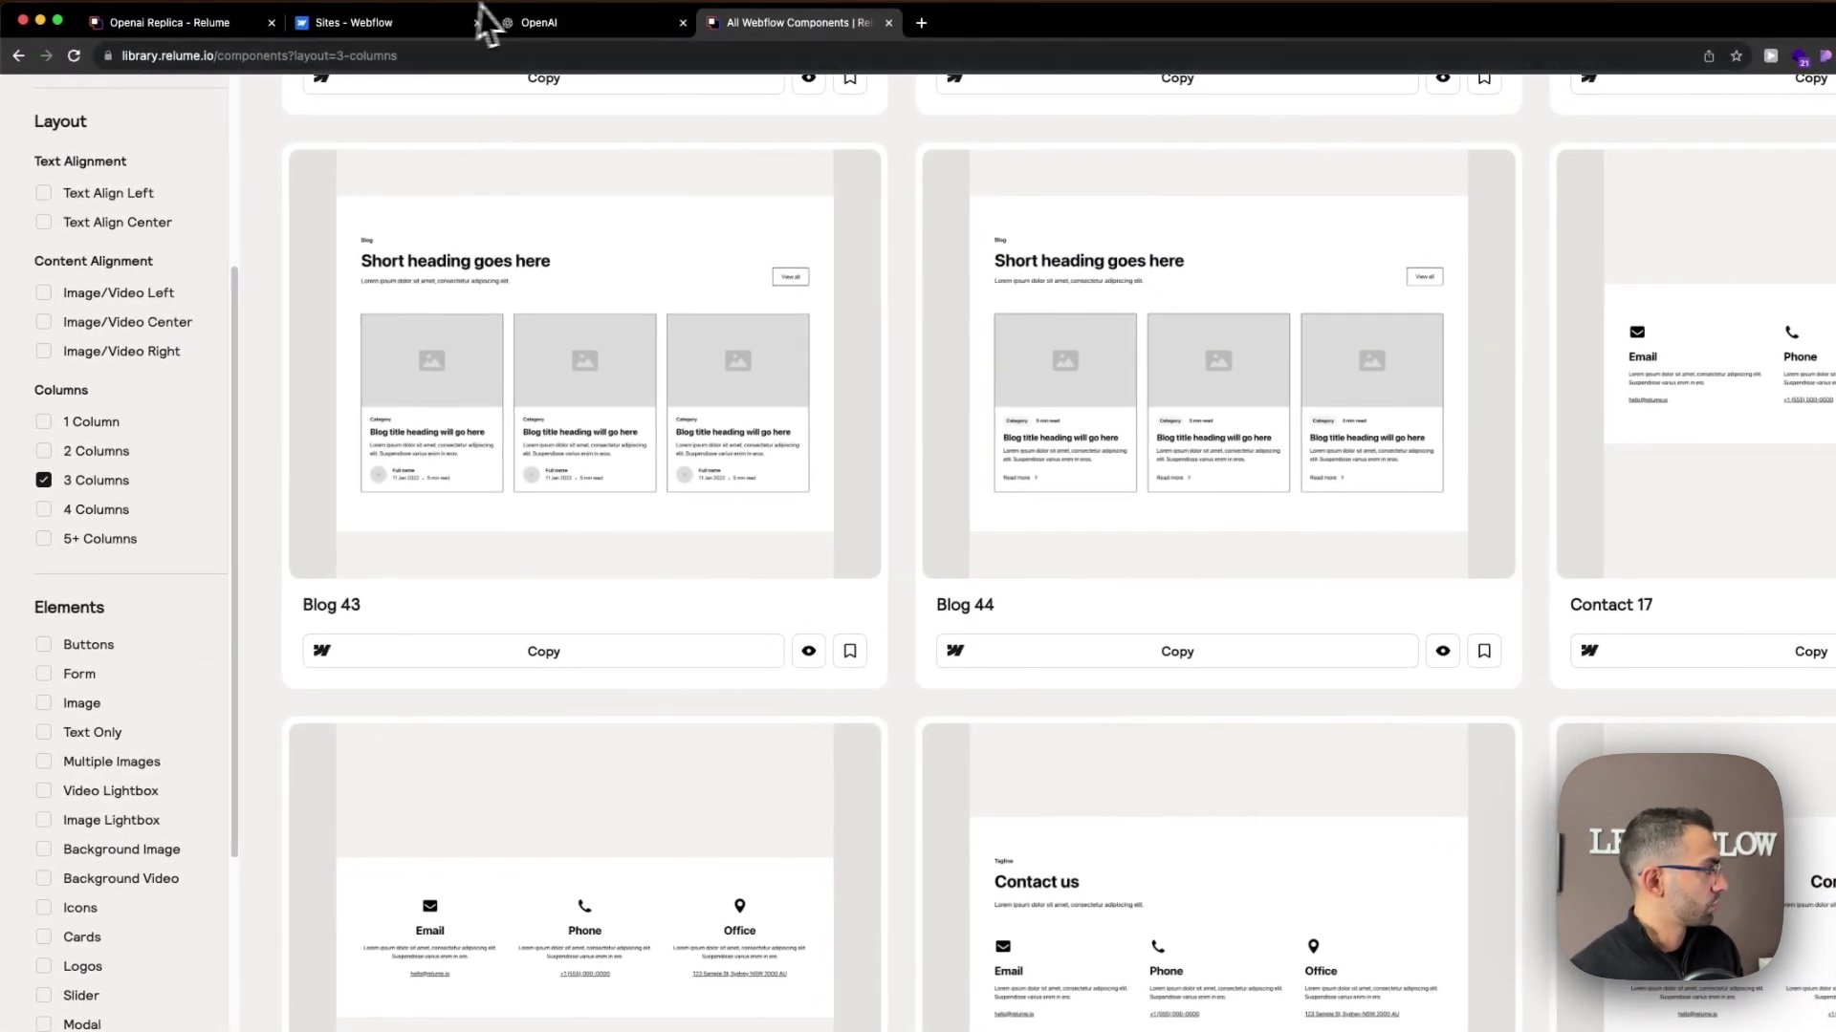
pyautogui.click(522, 22)
pyautogui.click(794, 22)
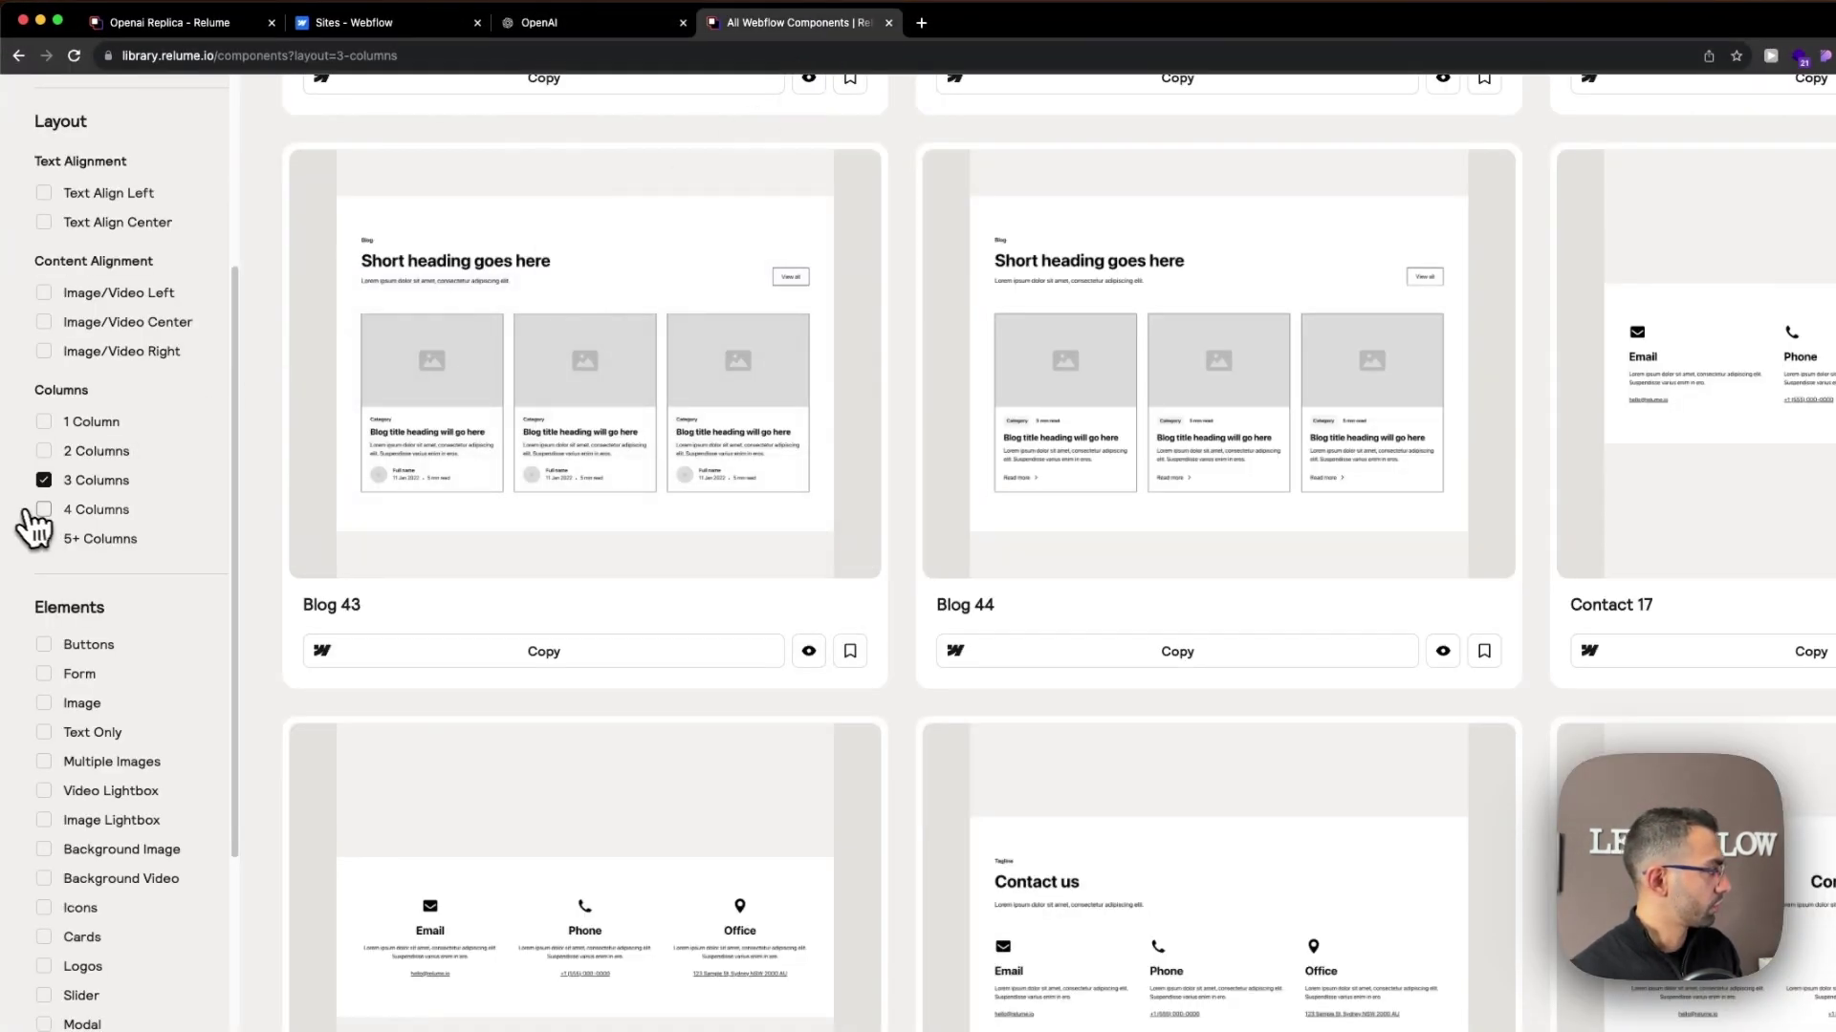
pyautogui.click(38, 511)
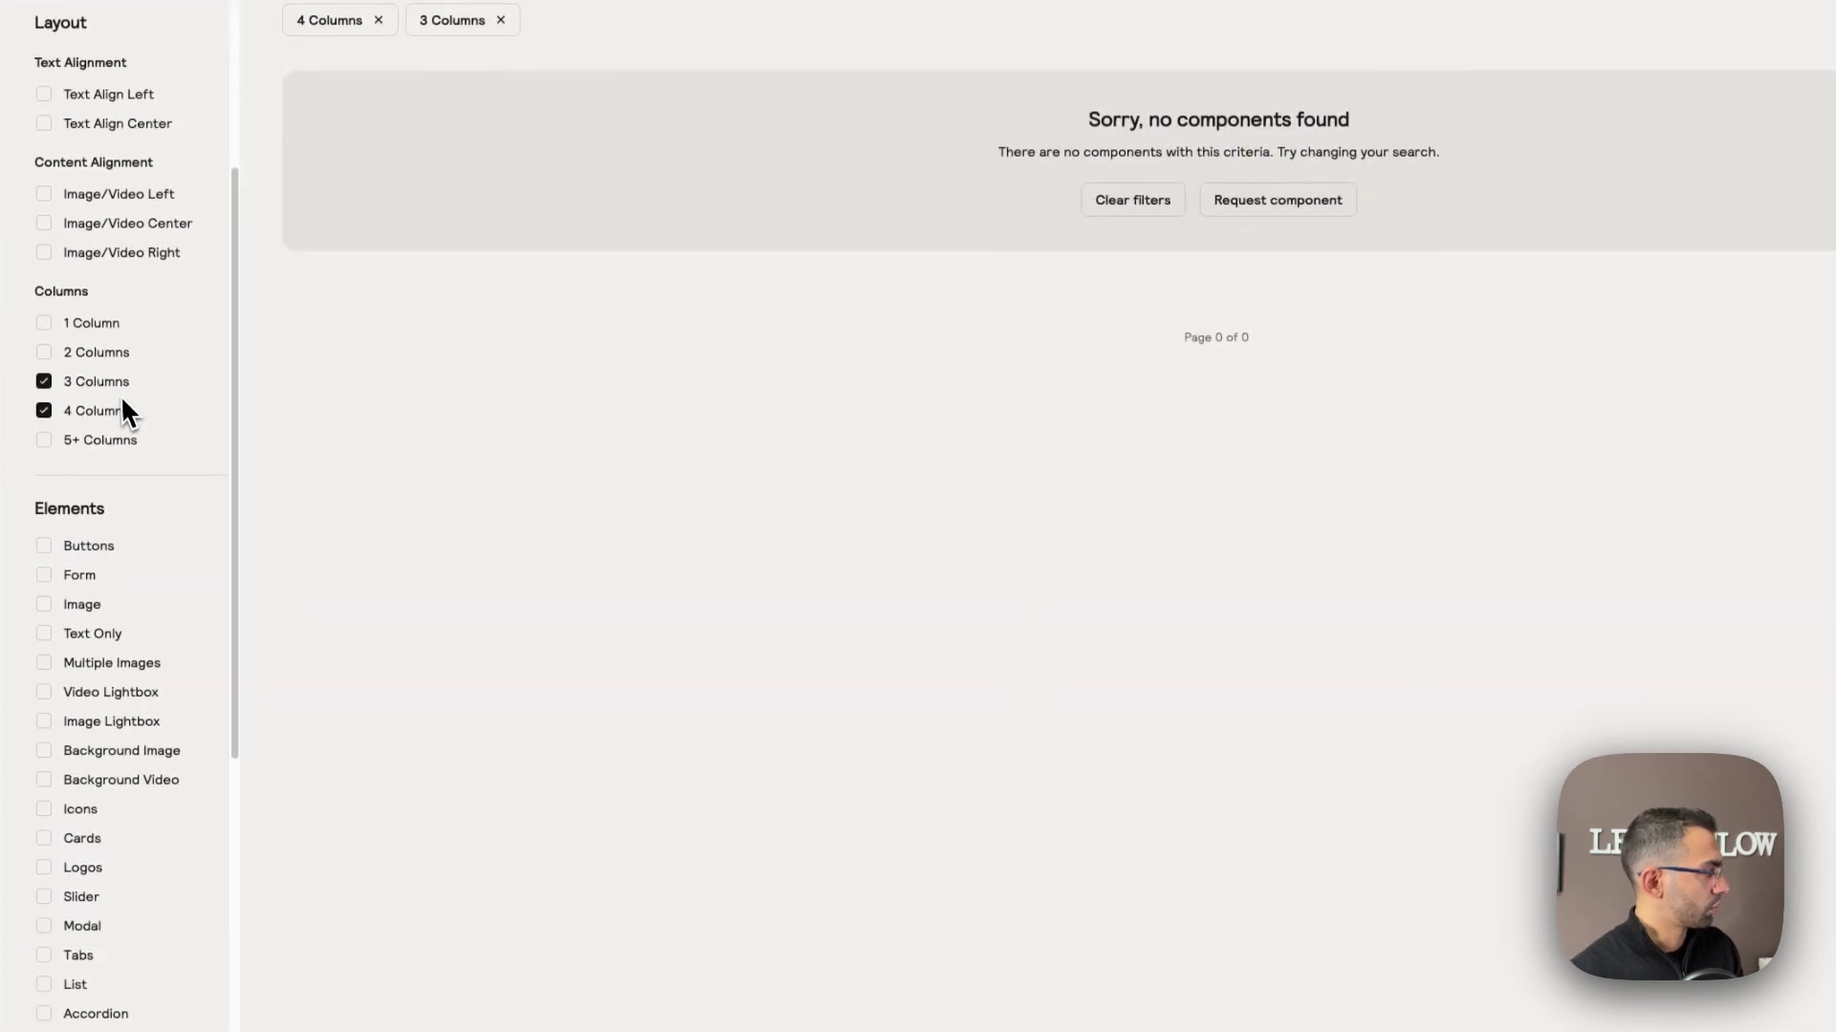
pyautogui.click(114, 384)
# Find a four-column image card layout in the library and replace the wireframe's centered blog section with Layout 312.
pyautogui.scroll(-3, 1085, 666)
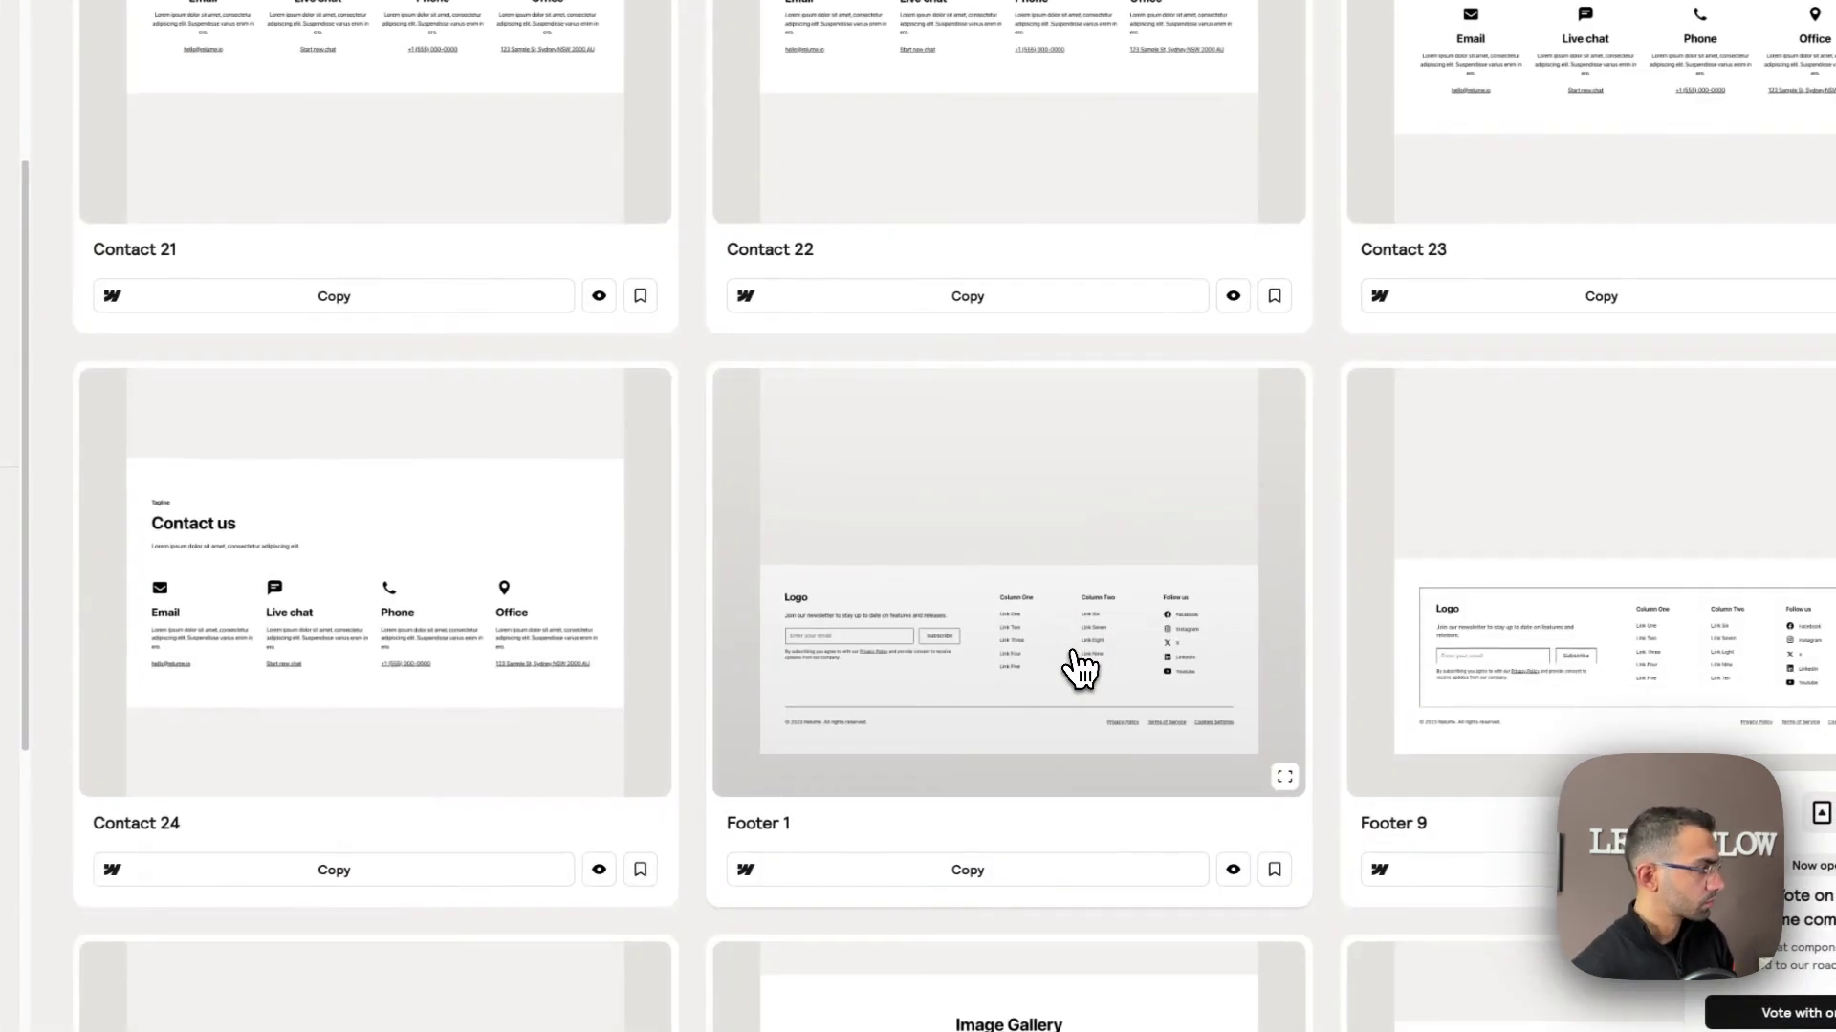
pyautogui.scroll(-10, 1080, 666)
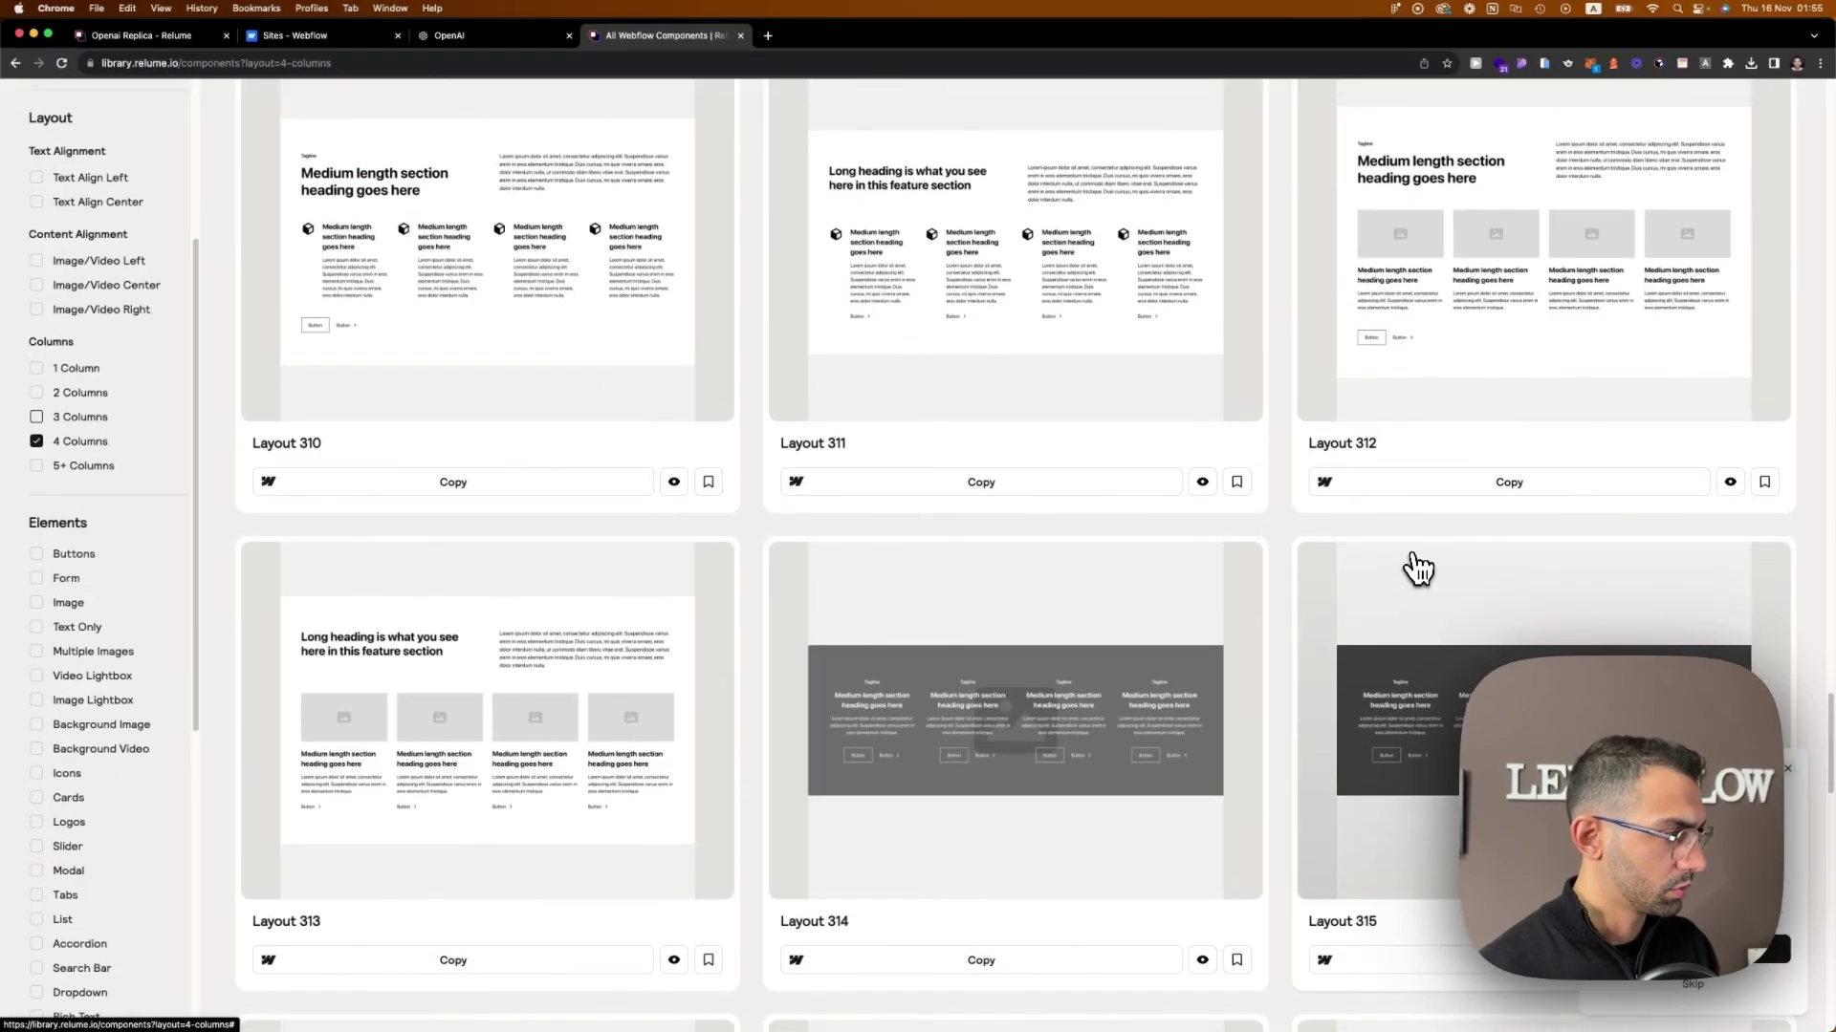
pyautogui.scroll(3, 1423, 535)
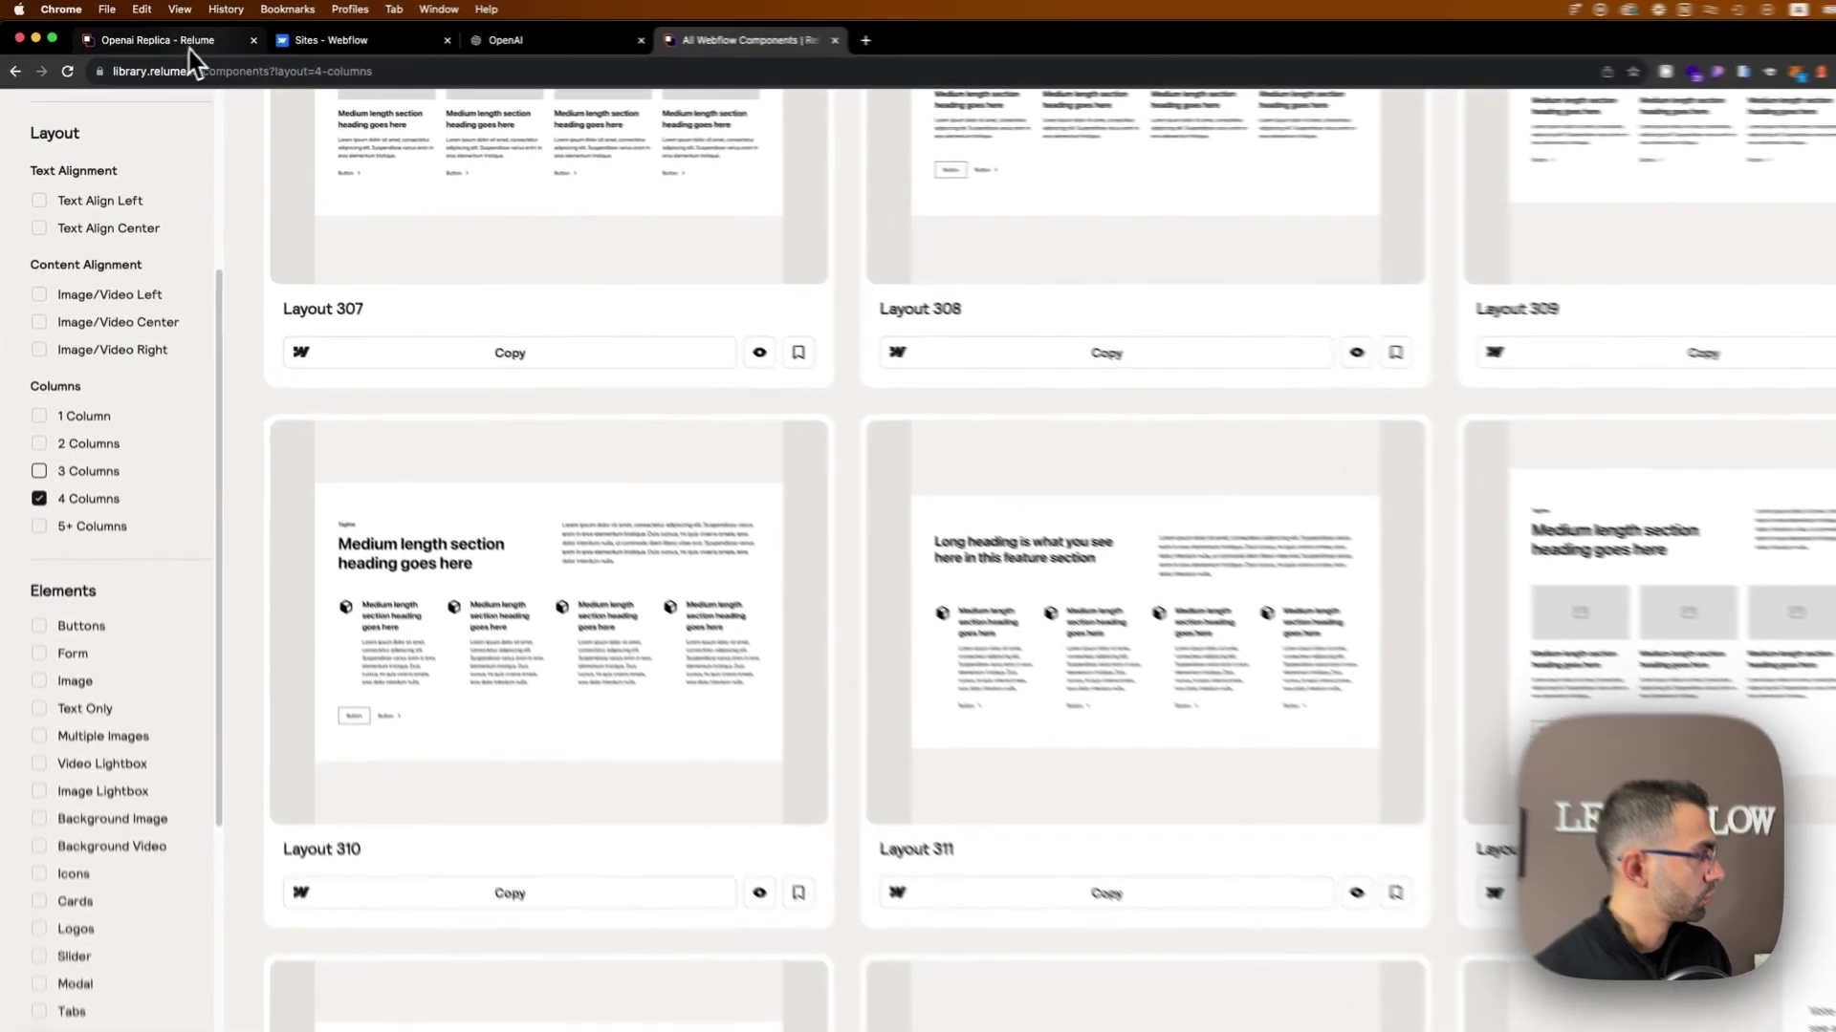
pyautogui.click(143, 35)
pyautogui.moveTo(1722, 186); pyautogui.dragTo(1780, 197)
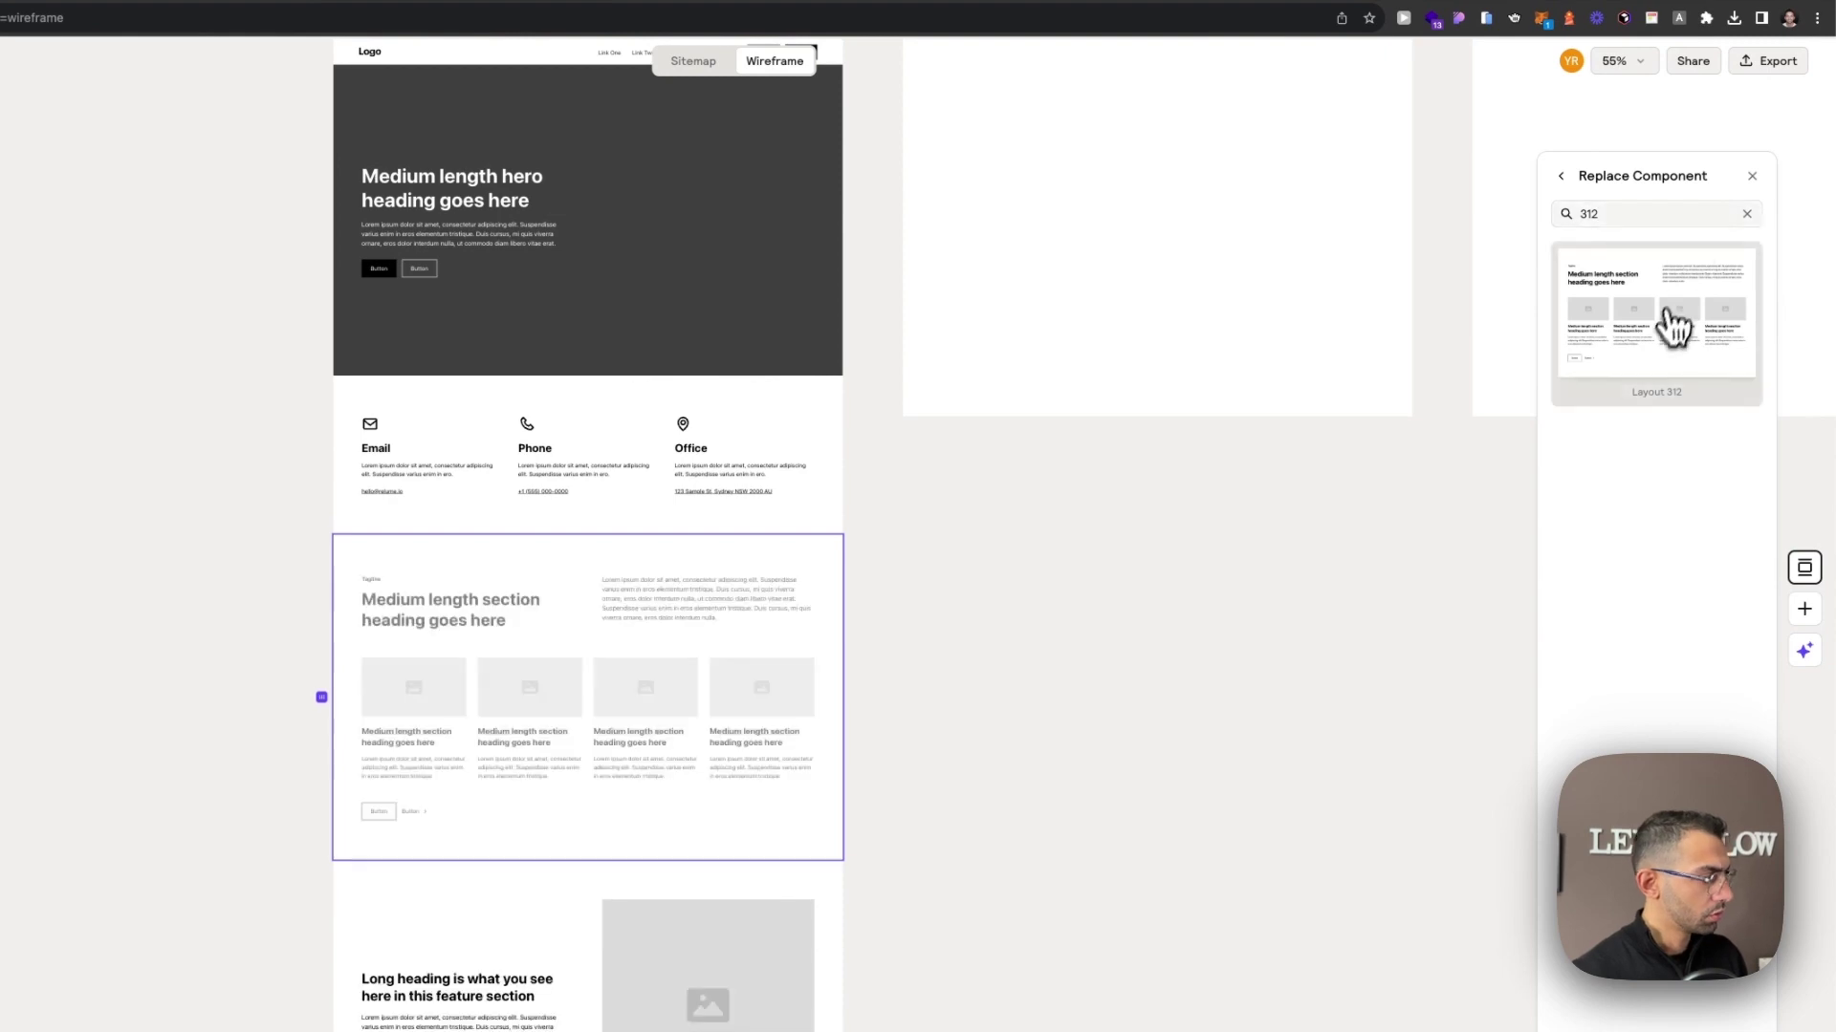
pyautogui.click(1675, 316)
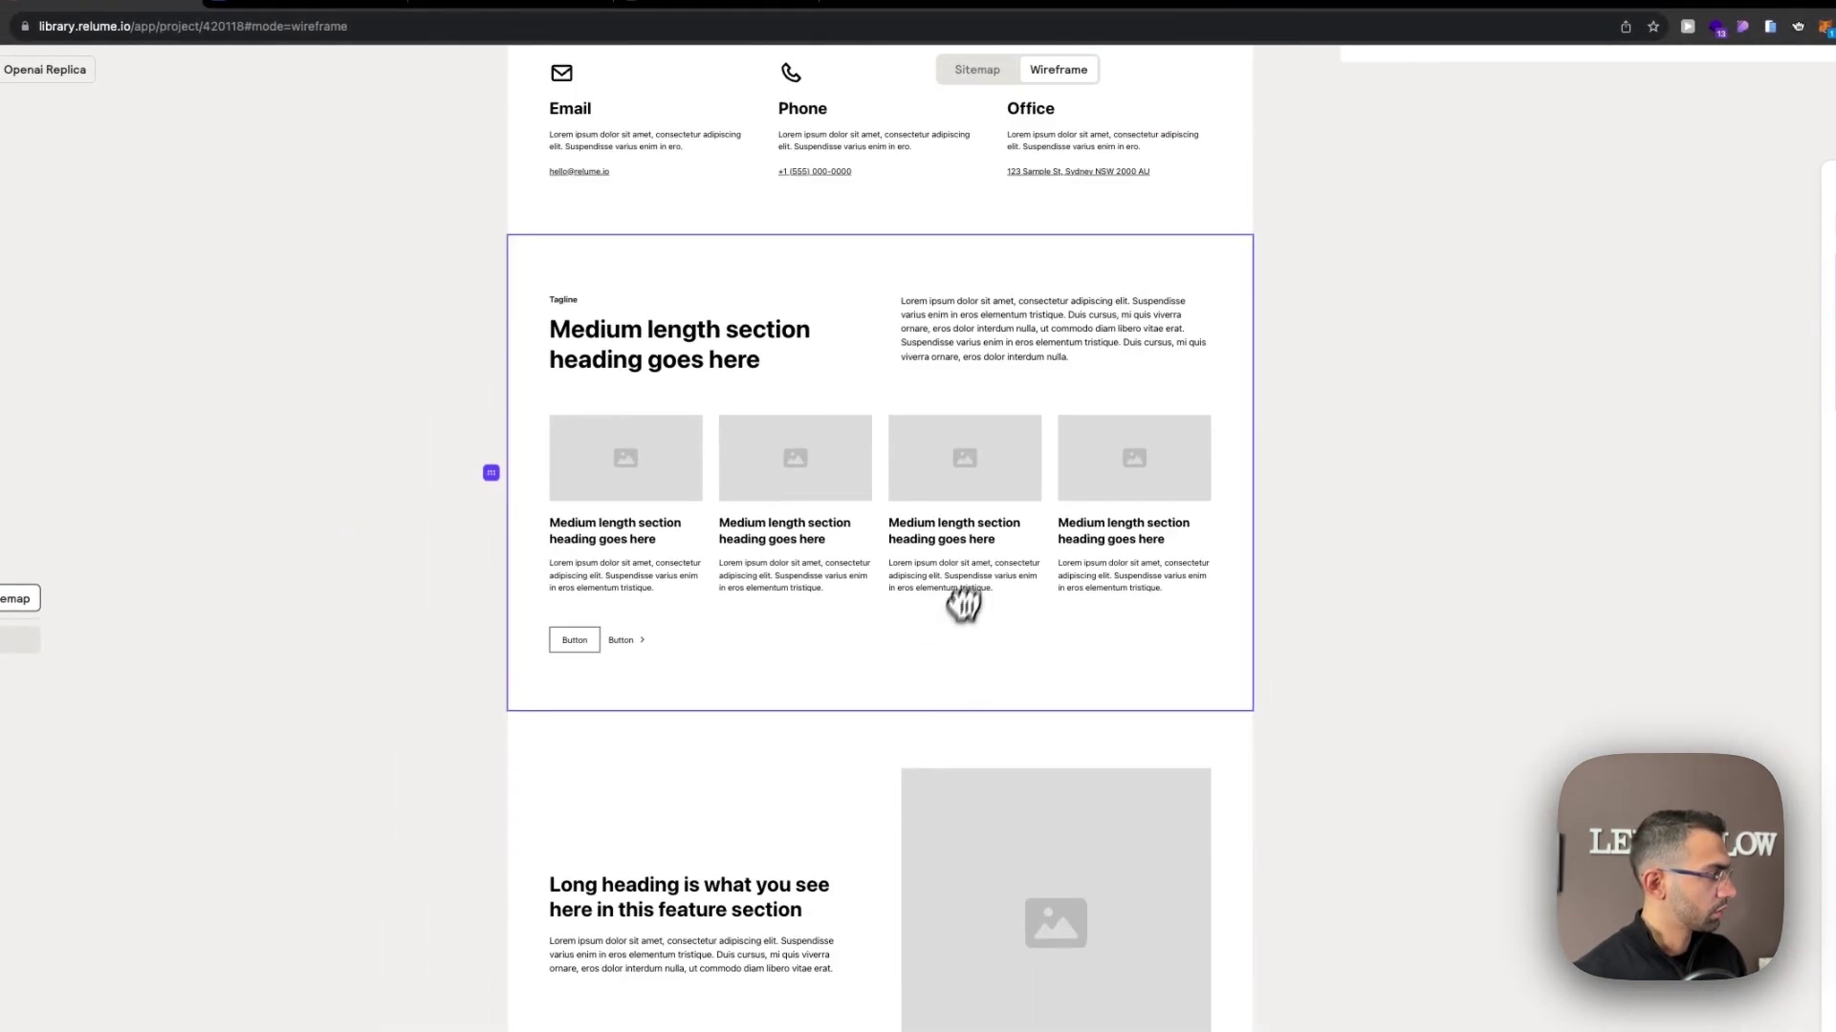
# Replace the Feature Section's component with the buttonless heading-and-text layout above a full-width image, matching OpenAI's Safety & responsibility section.
pyautogui.click(540, 20)
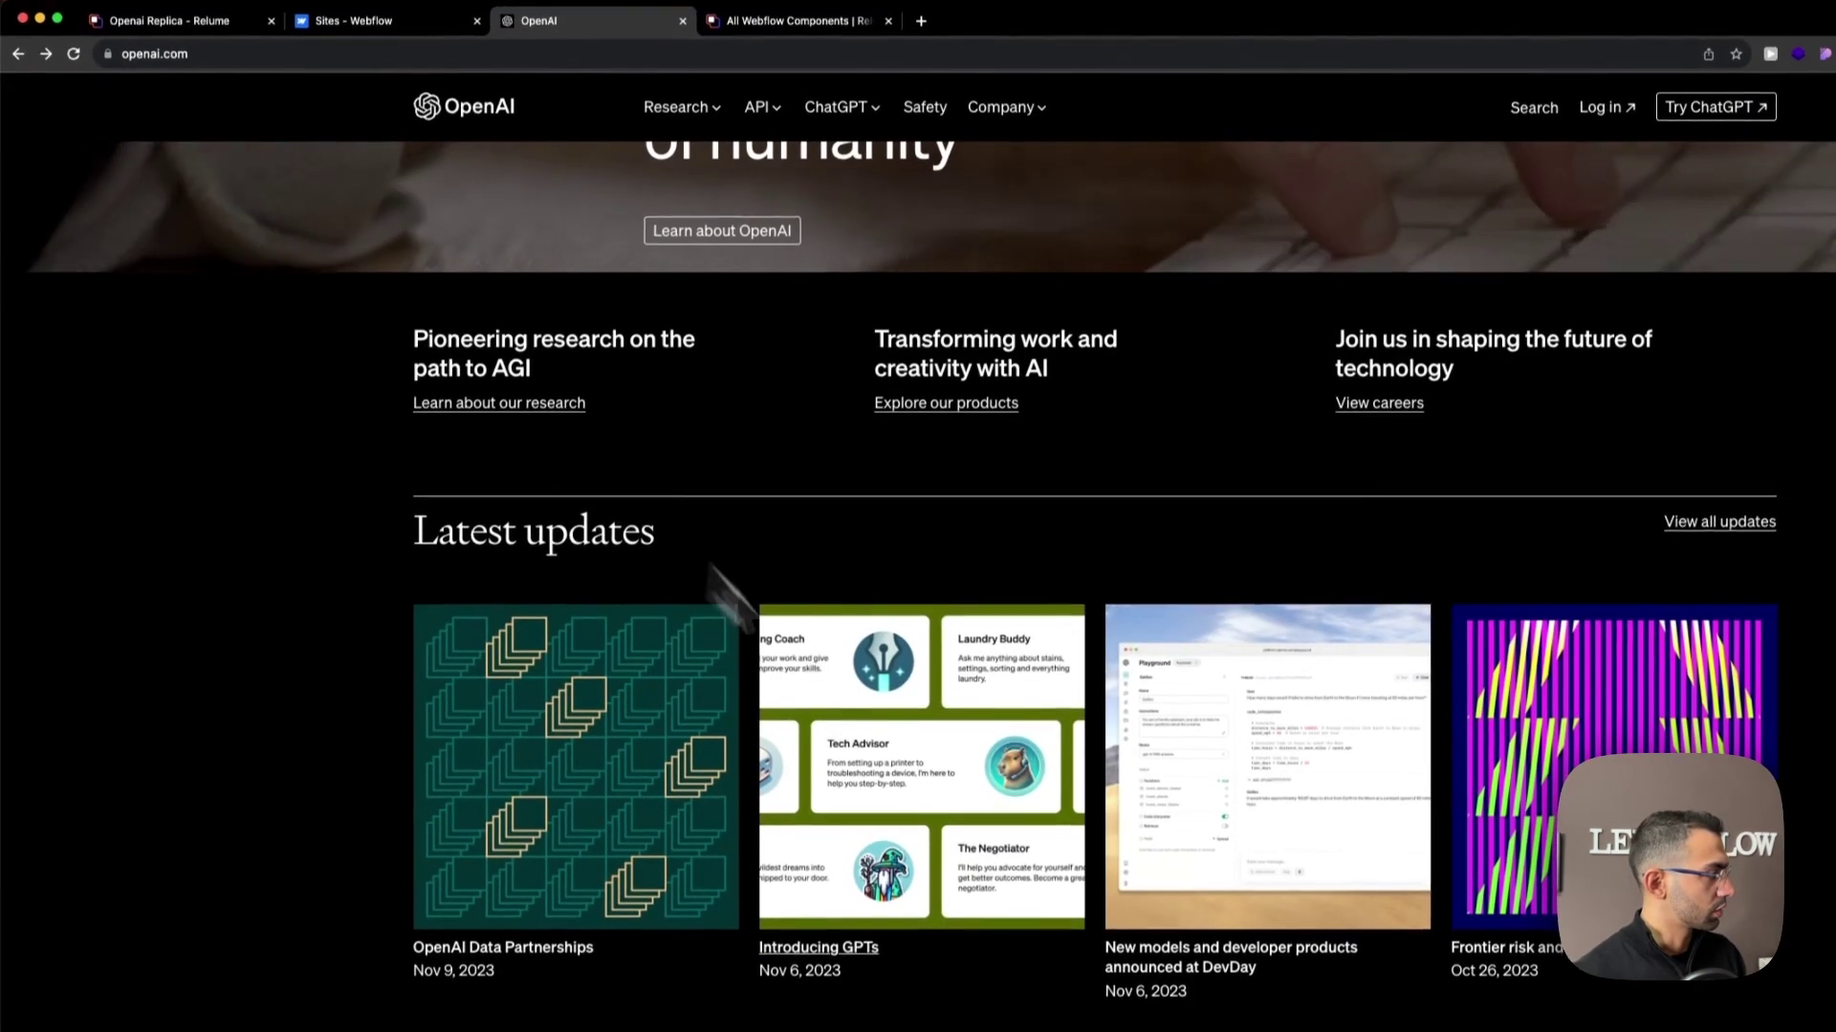
pyautogui.scroll(-2, 713, 569)
pyautogui.click(133, 21)
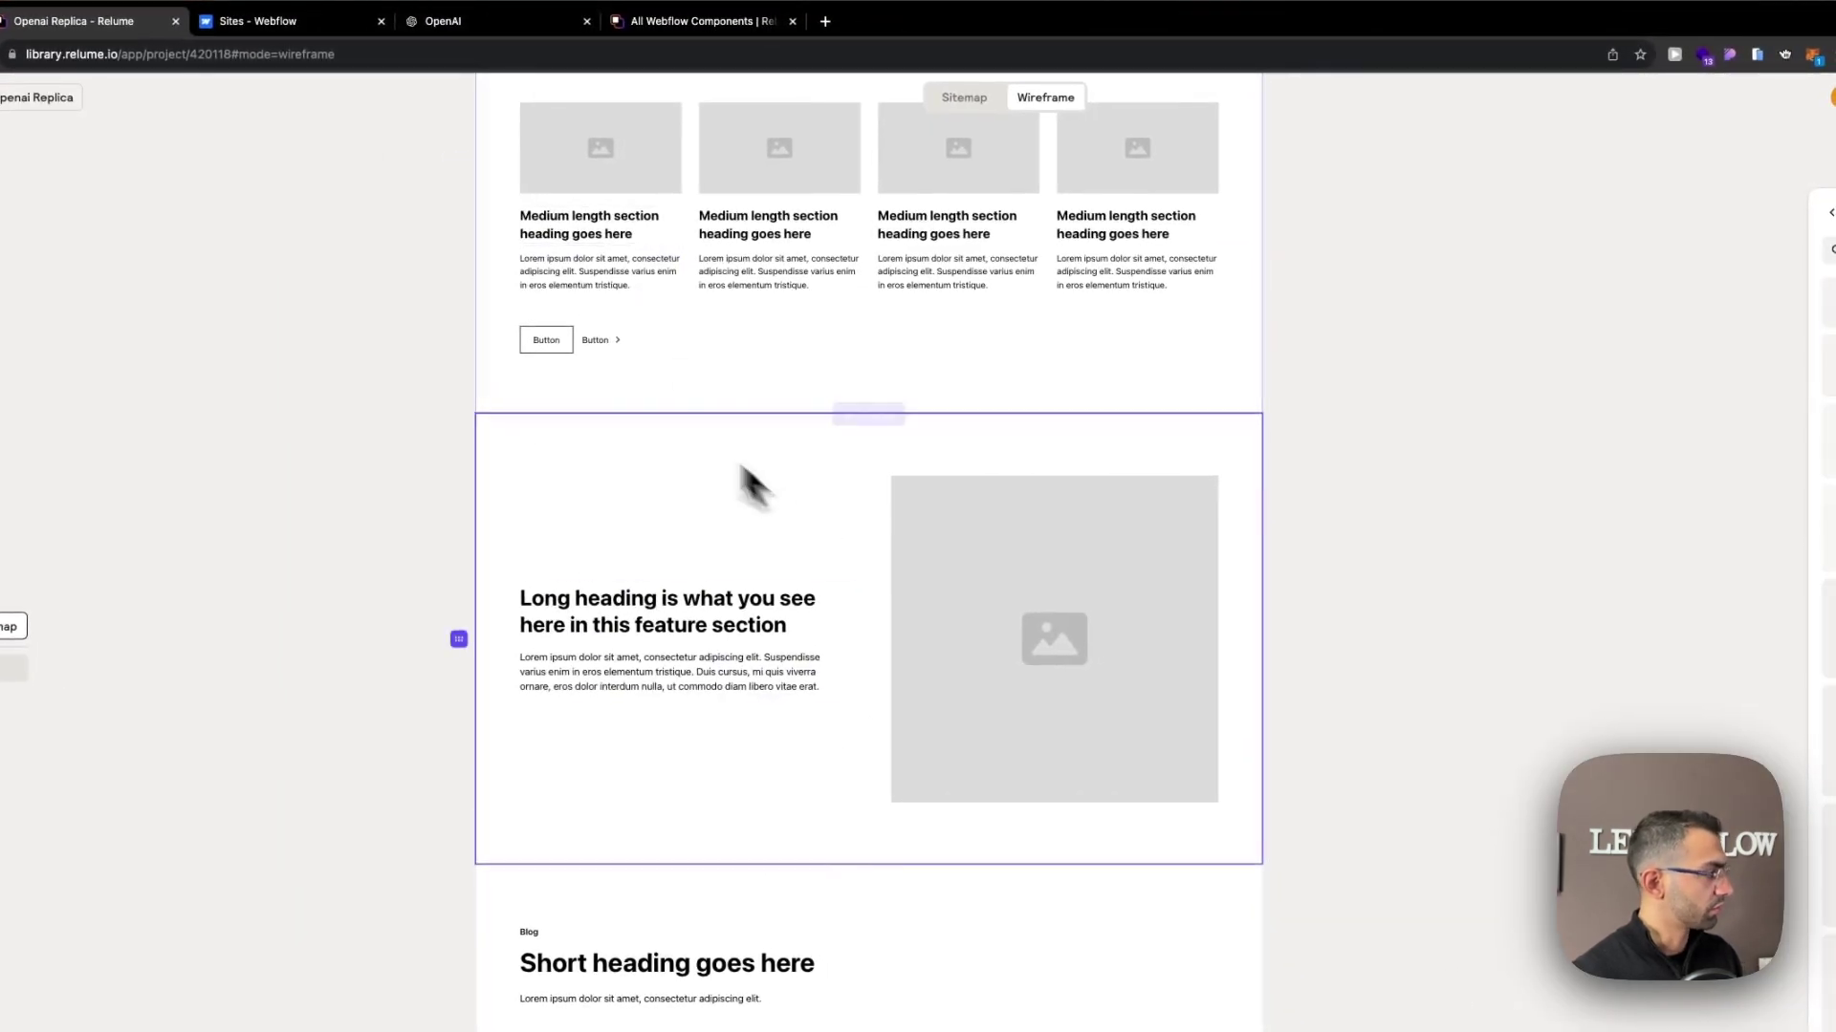
pyautogui.click(531, 21)
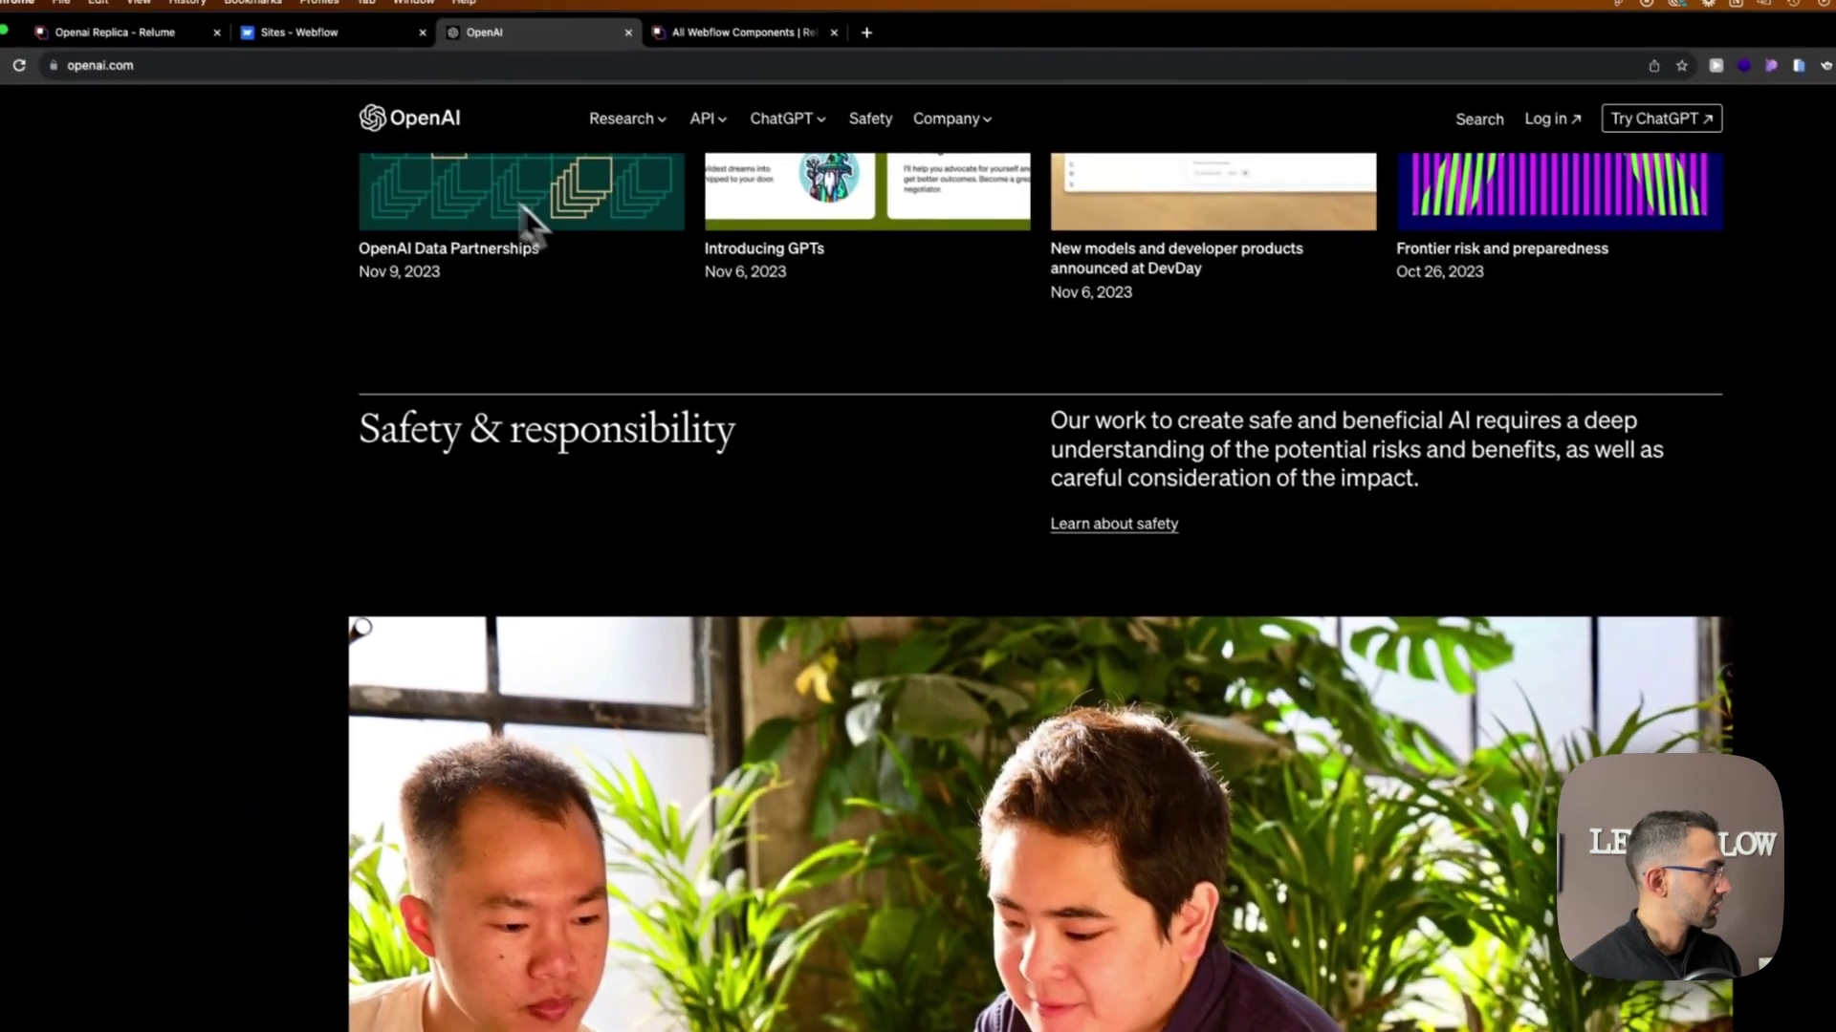
pyautogui.click(191, 39)
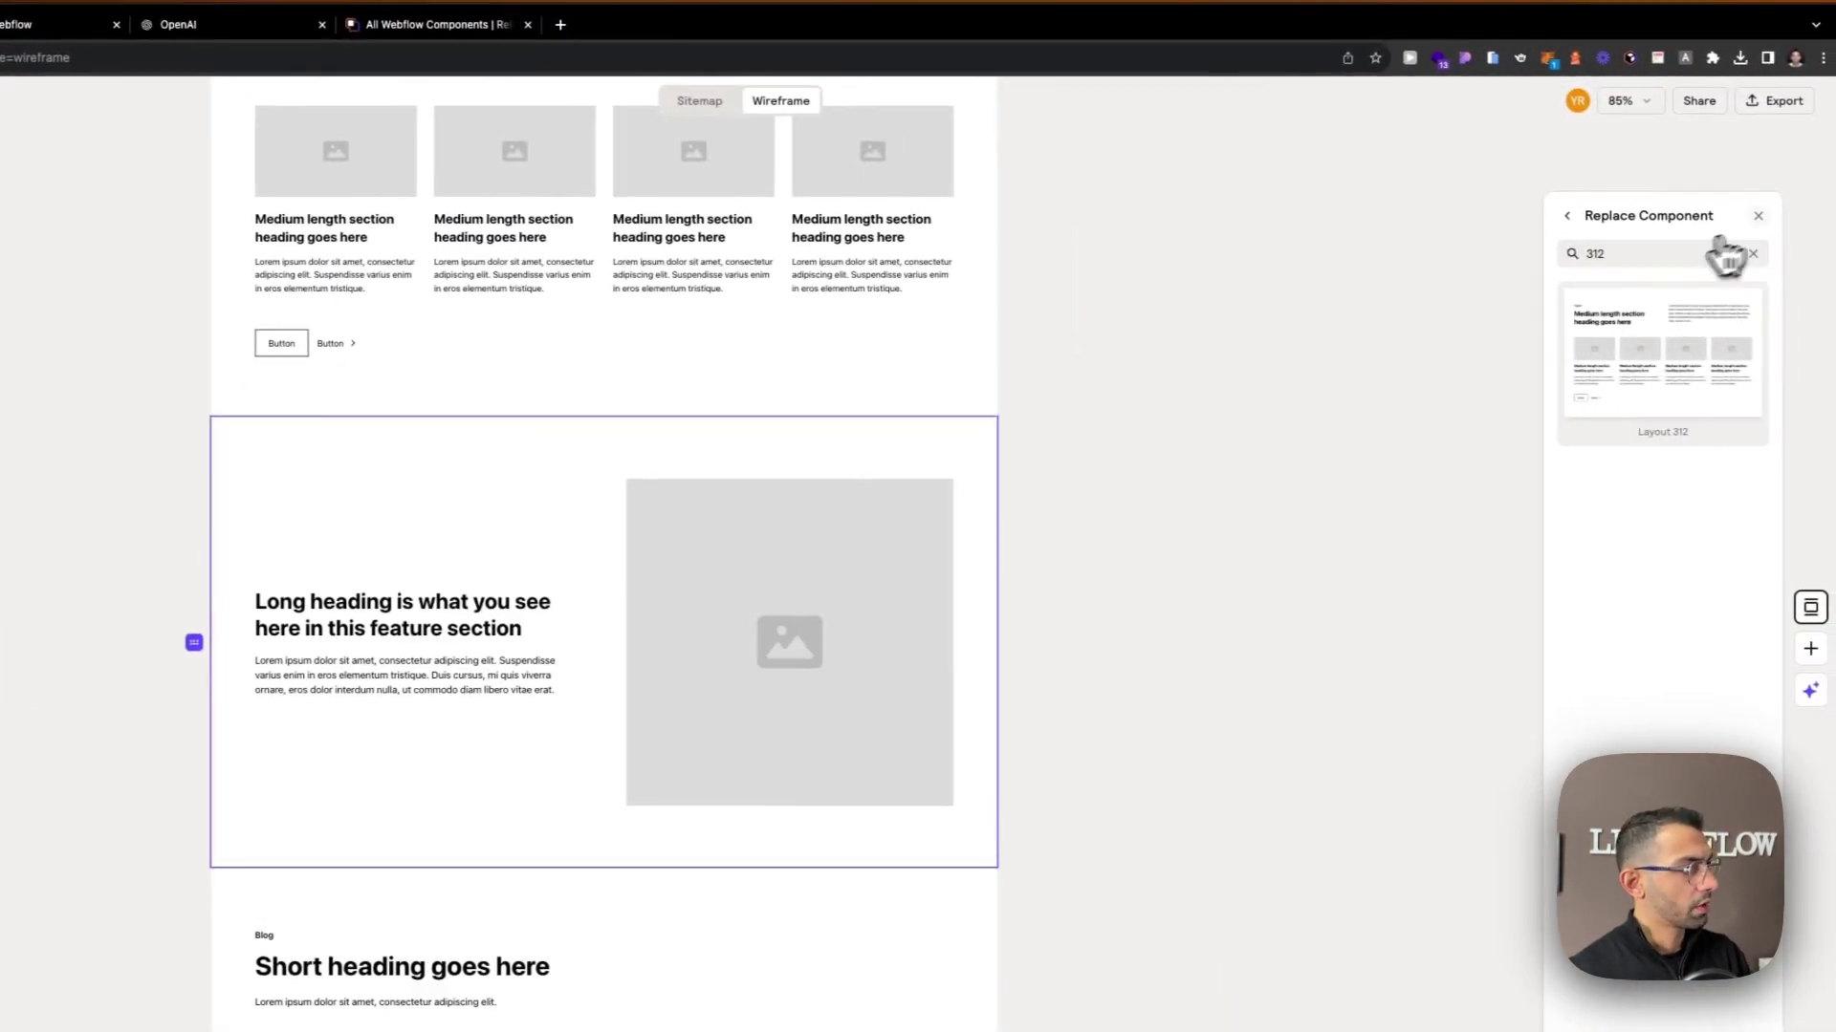
pyautogui.click(1759, 214)
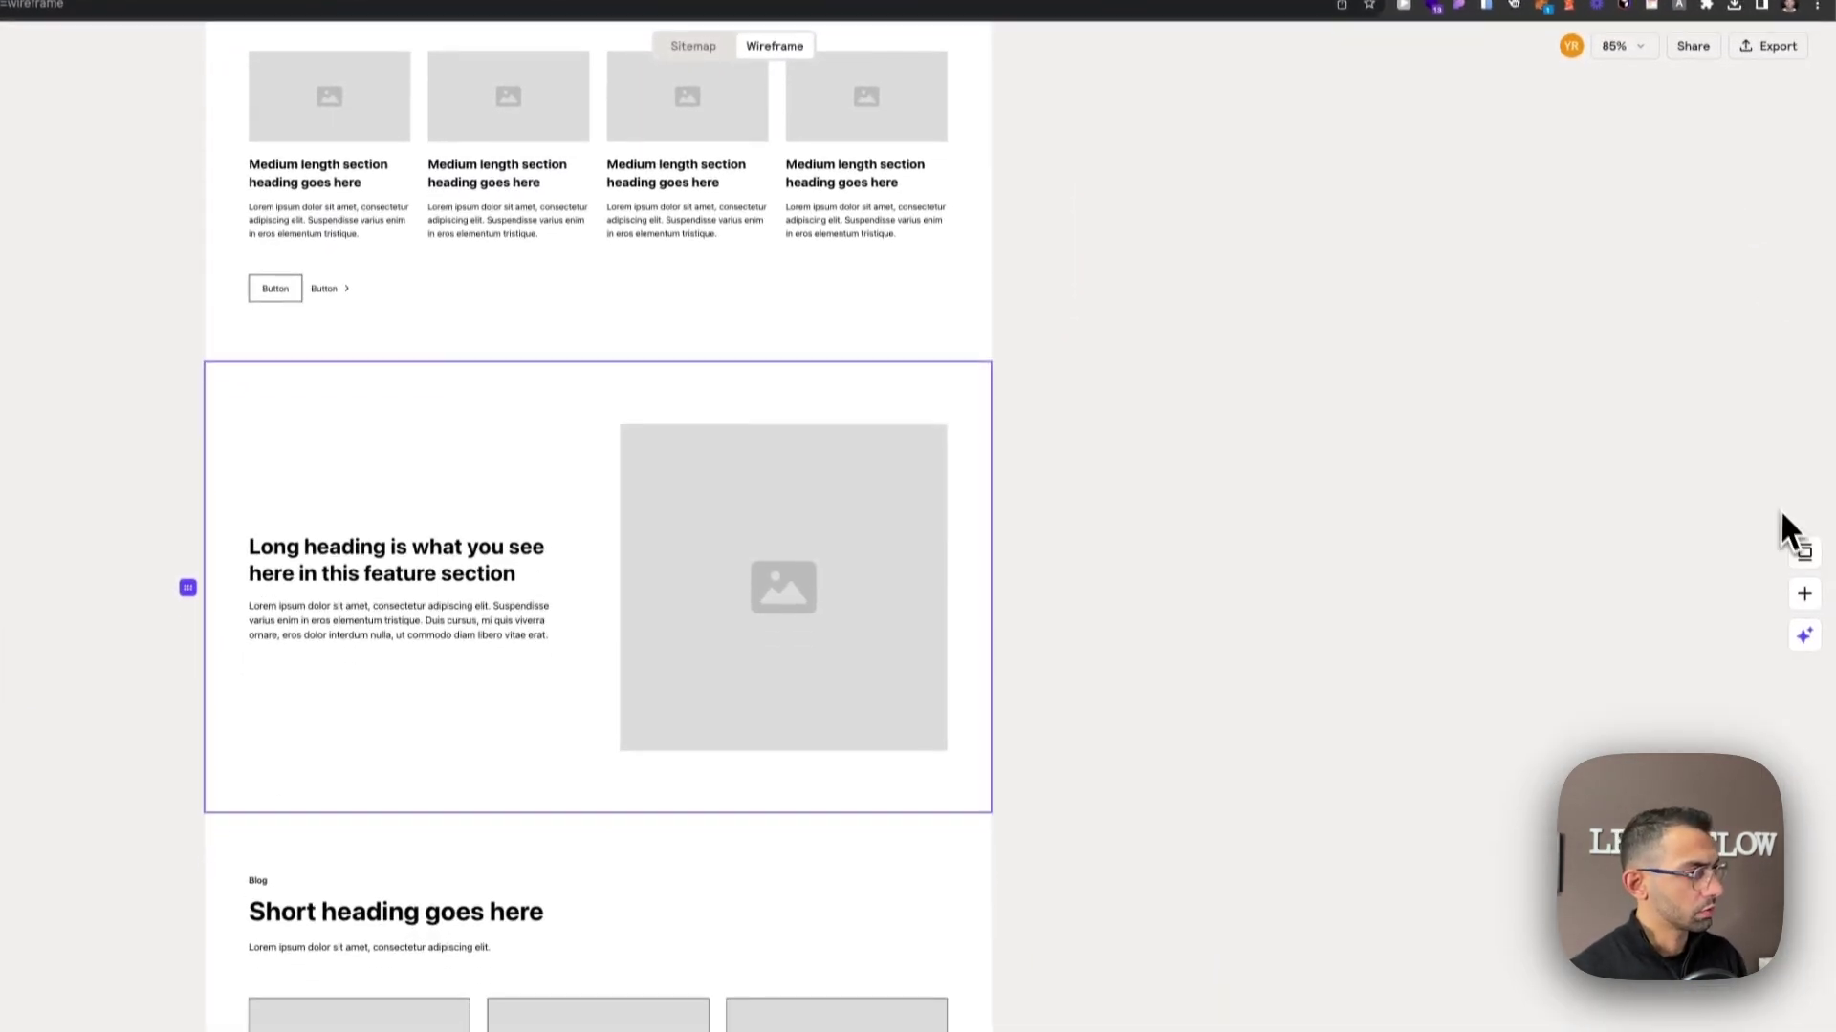
pyautogui.click(1804, 554)
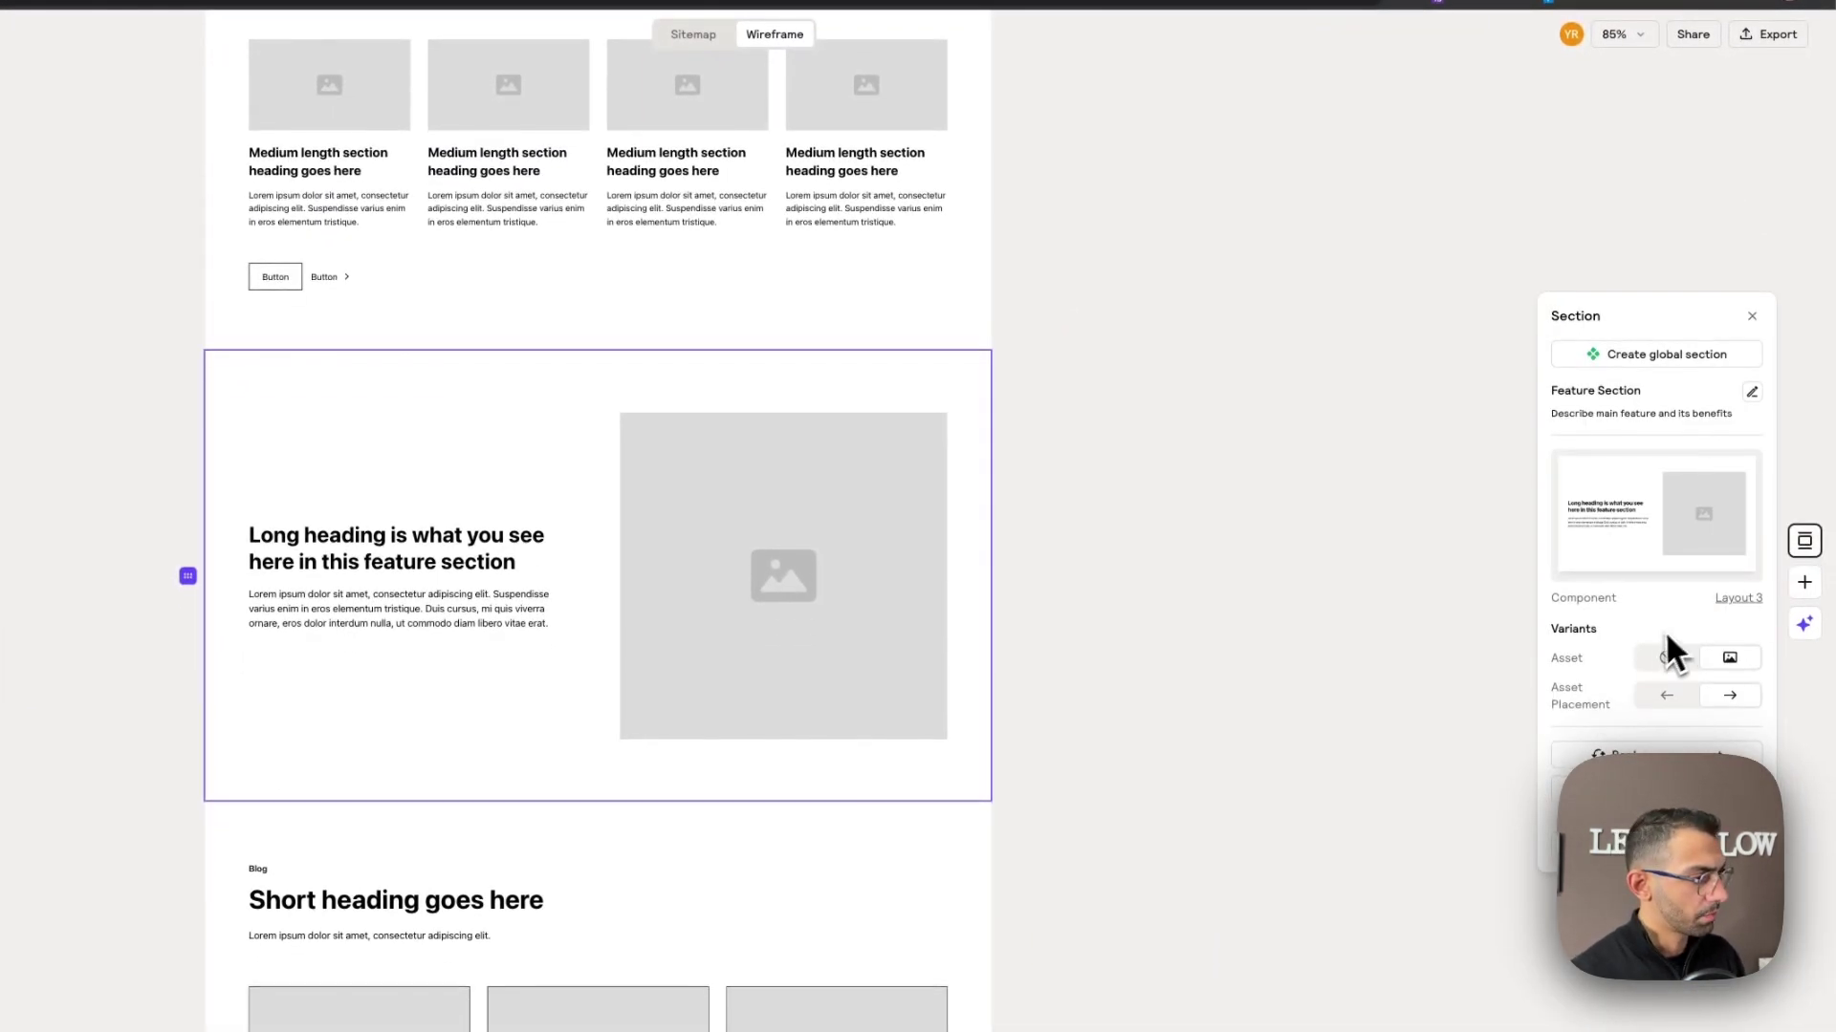
pyautogui.click(1645, 755)
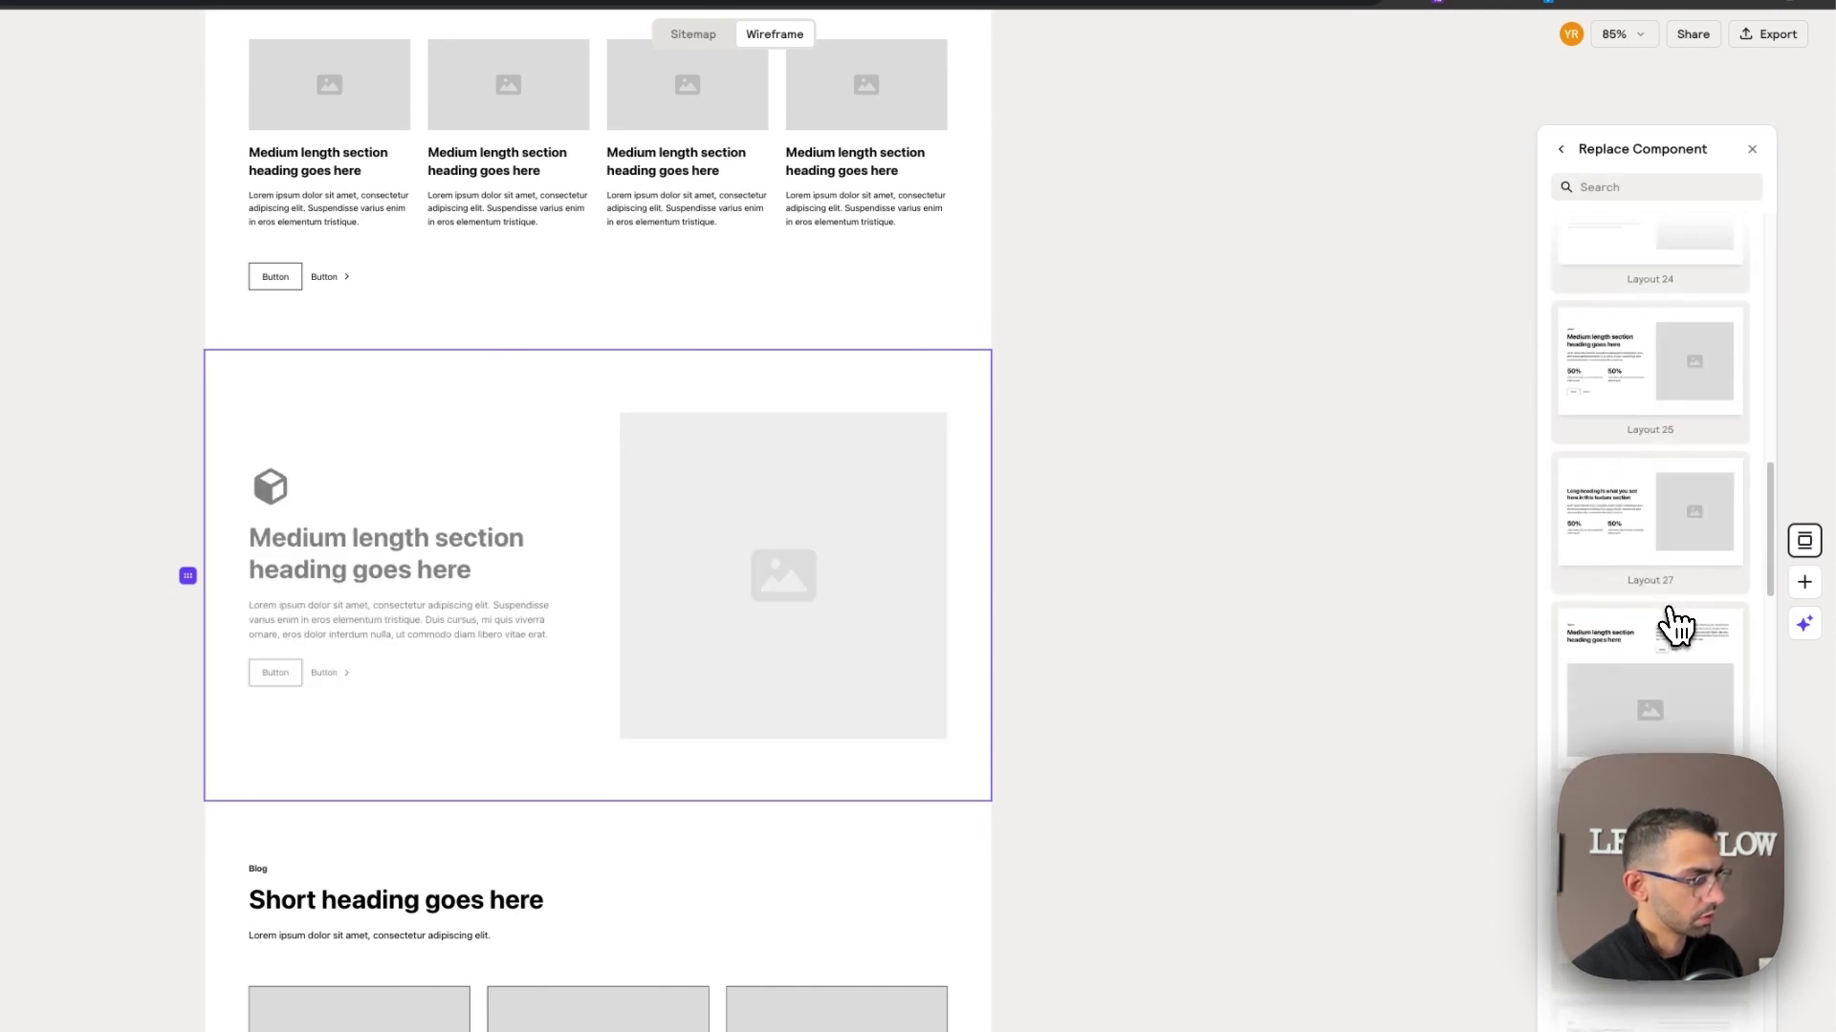
pyautogui.scroll(-2, 1673, 627)
pyautogui.click(1644, 753)
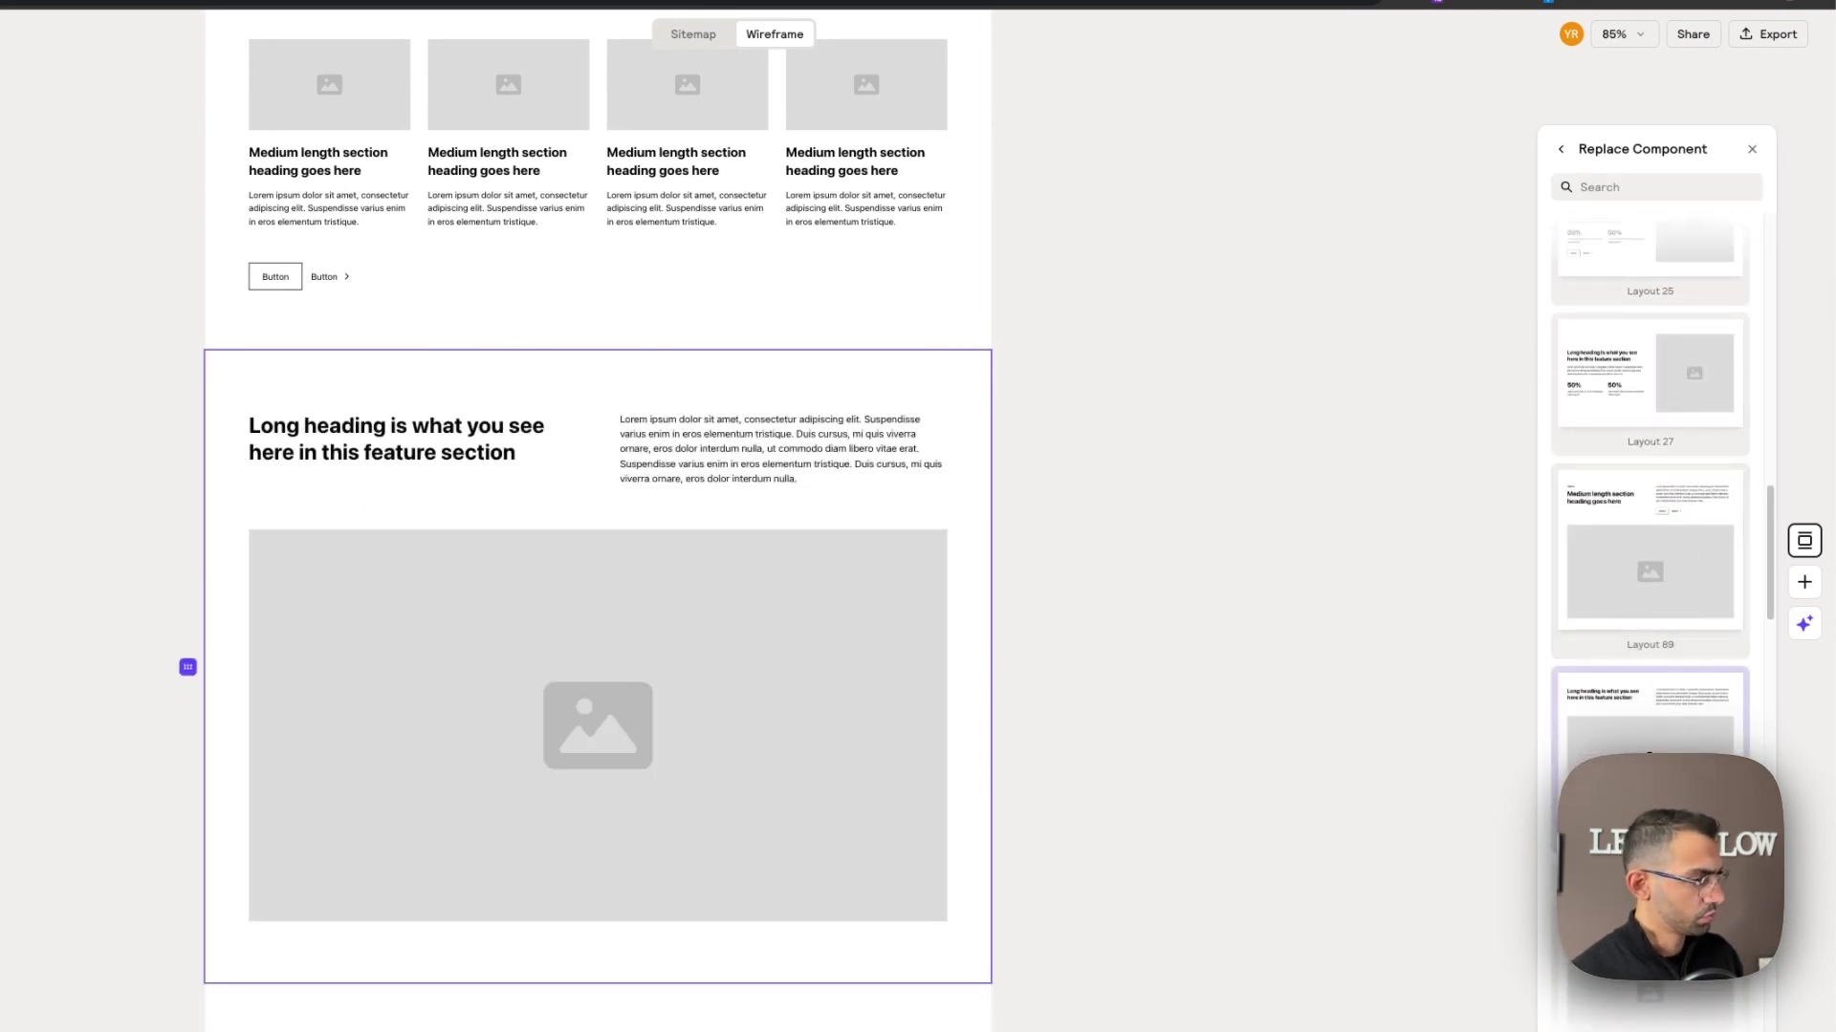
# Delete the three-card blog section below the full-width-image feature section.
pyautogui.scroll(-4, 638, 525)
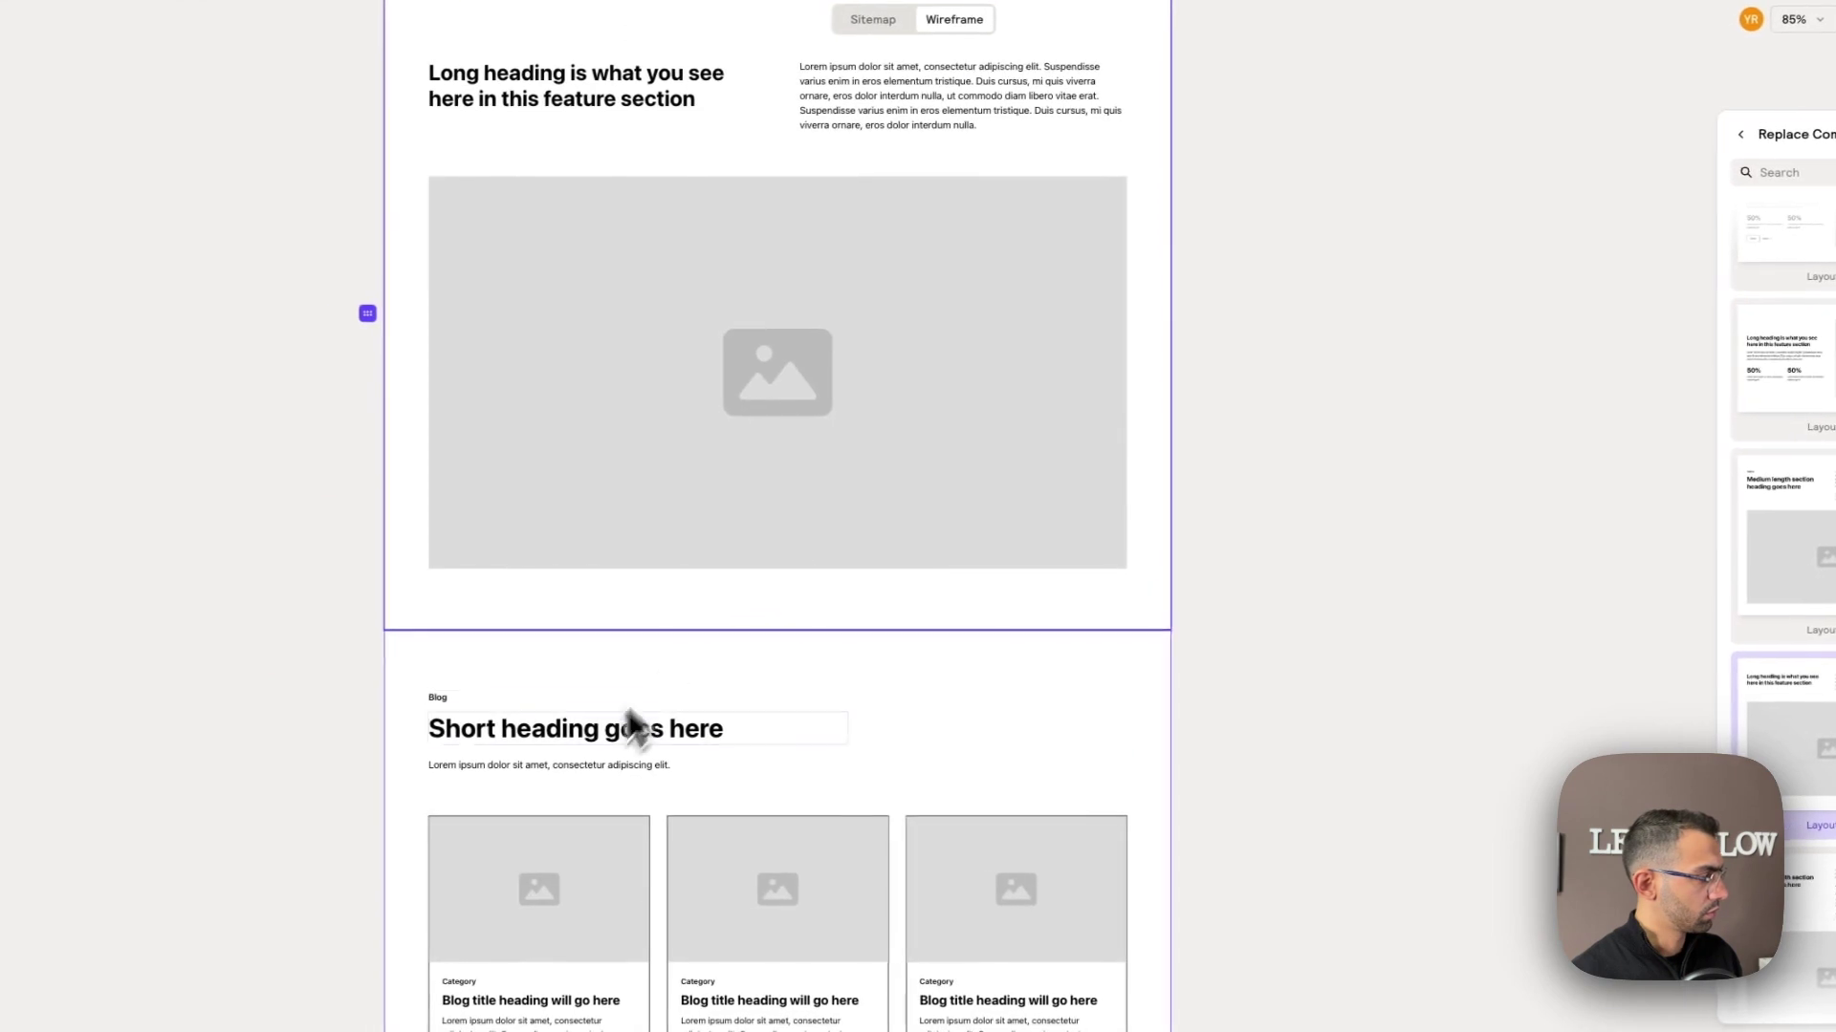
pyautogui.click(631, 727)
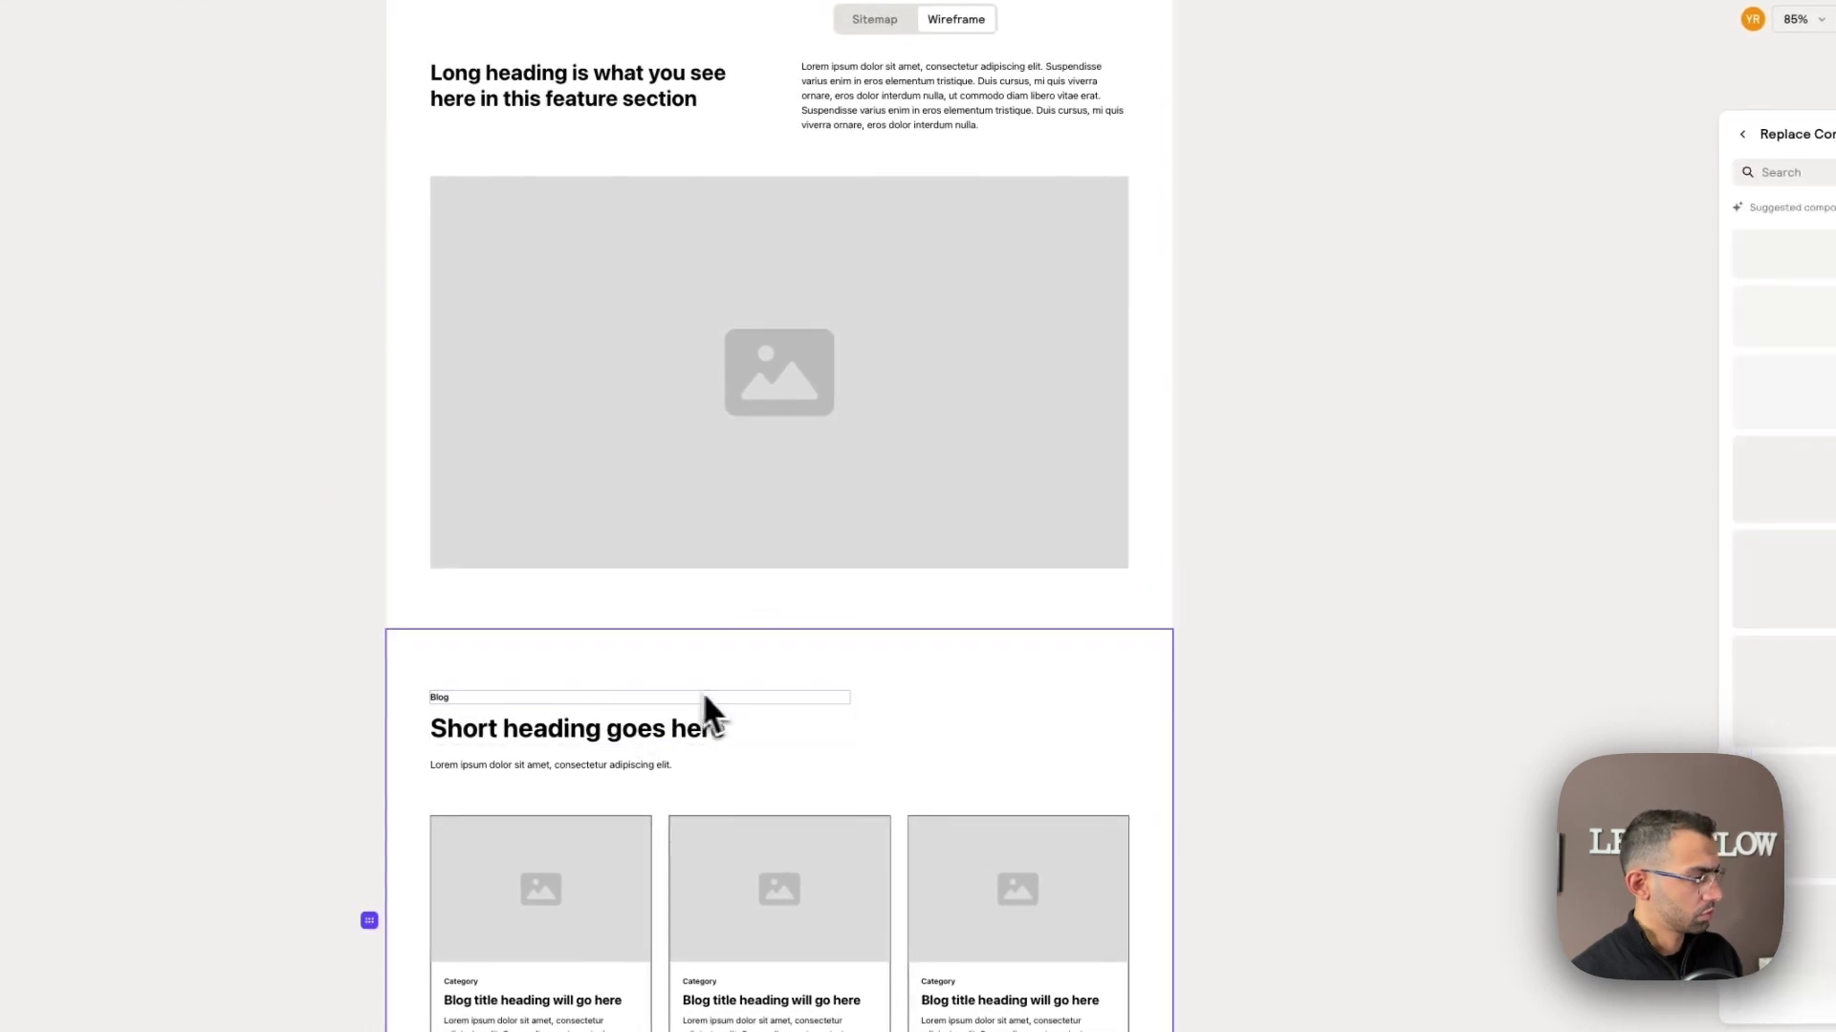
pyautogui.scroll(5, 934, 811)
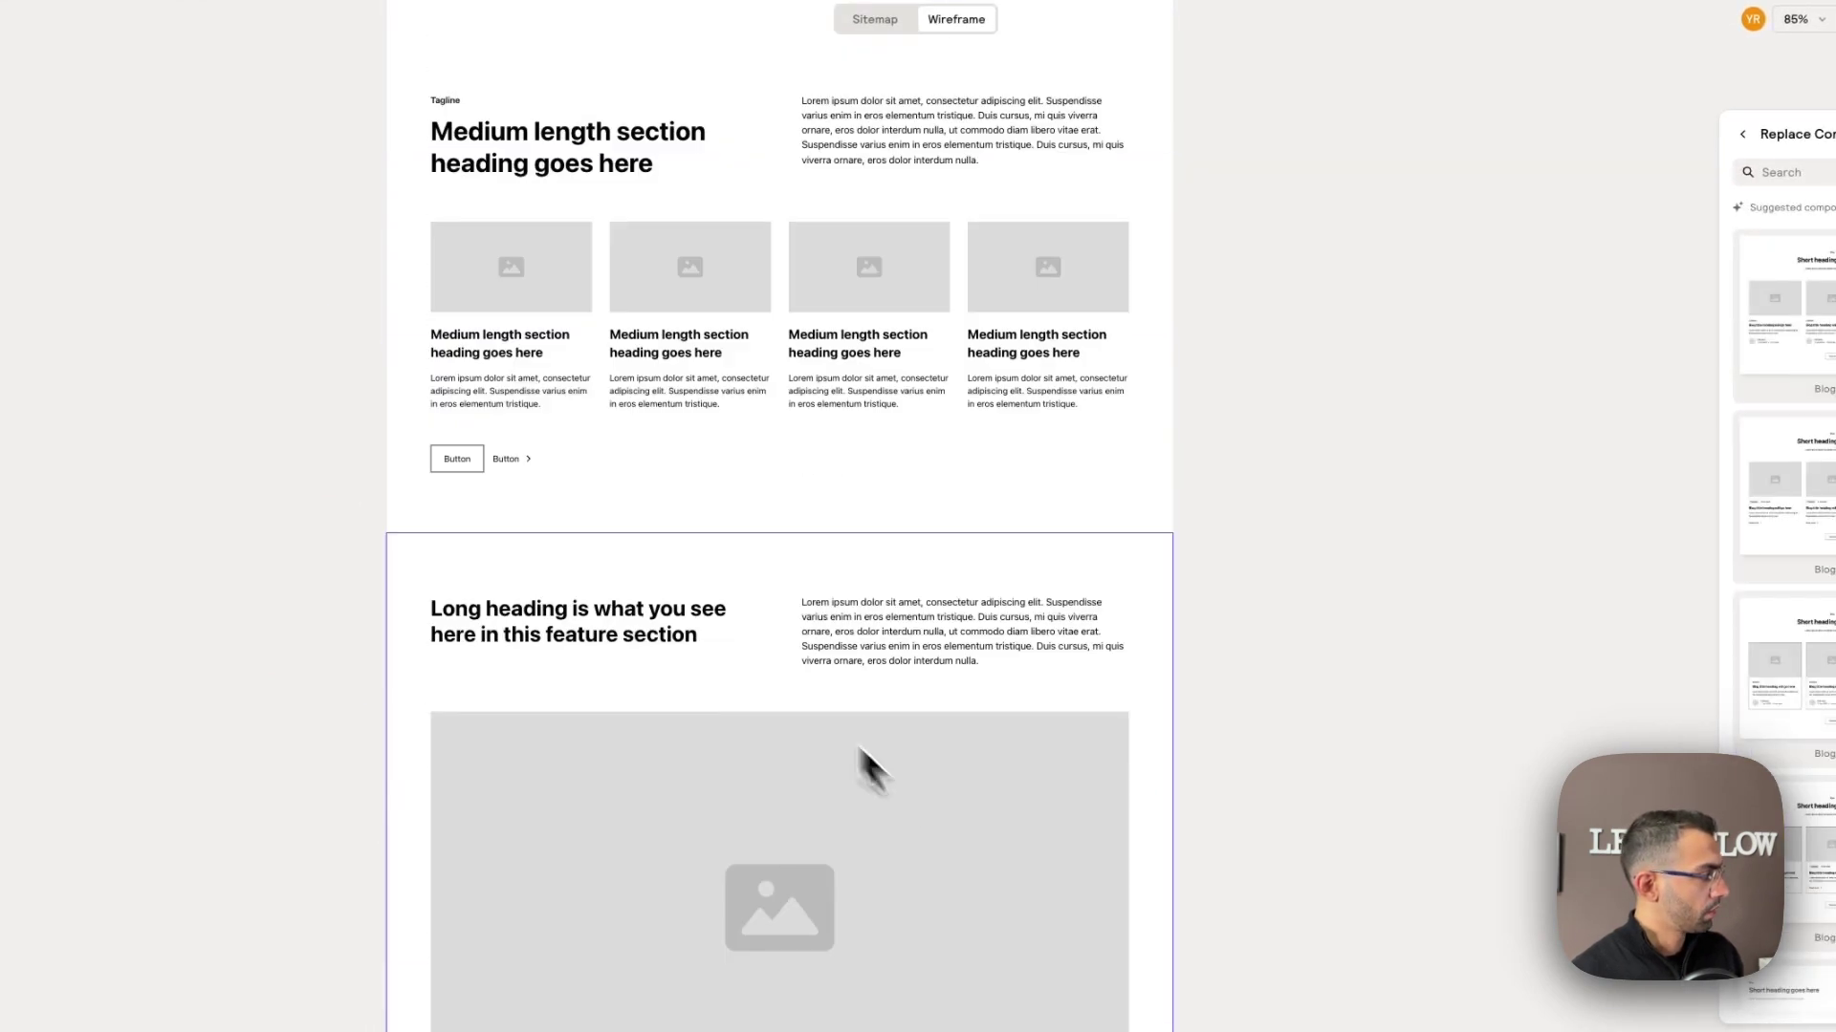
pyautogui.scroll(-6, 937, 660)
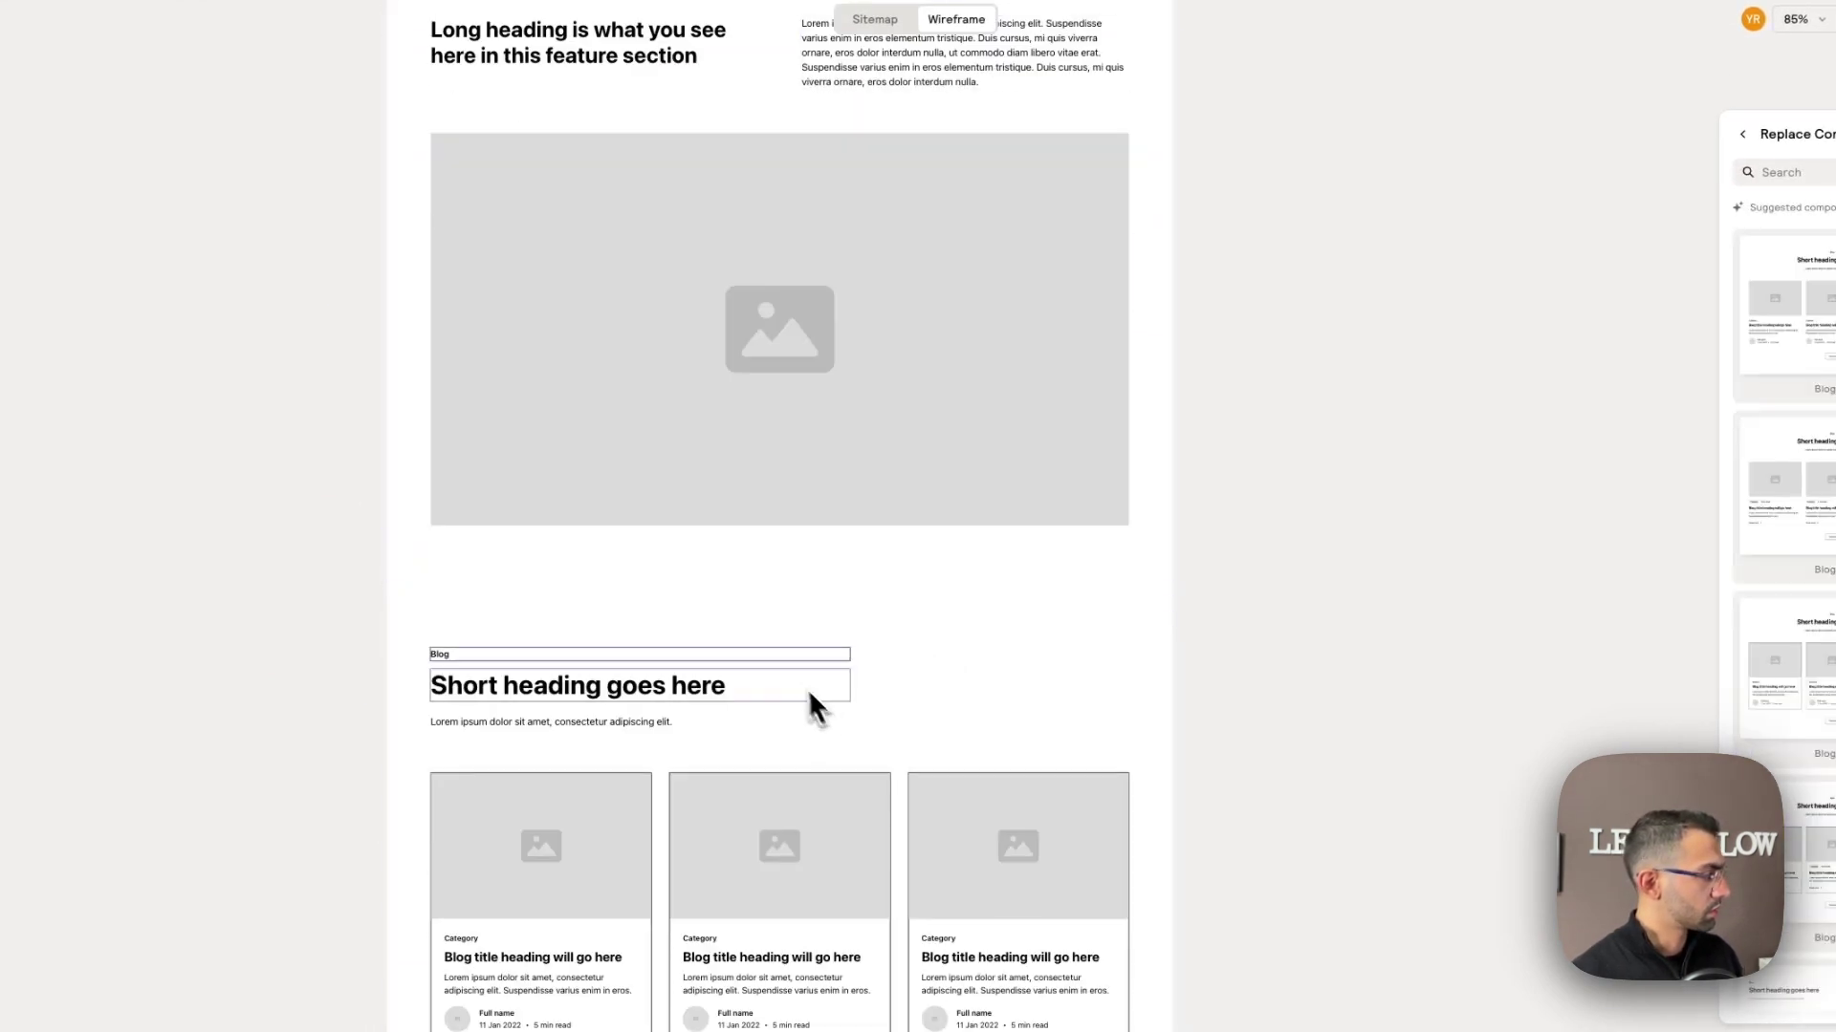
pyautogui.scroll(-1, 791, 653)
pyautogui.press('Delete')
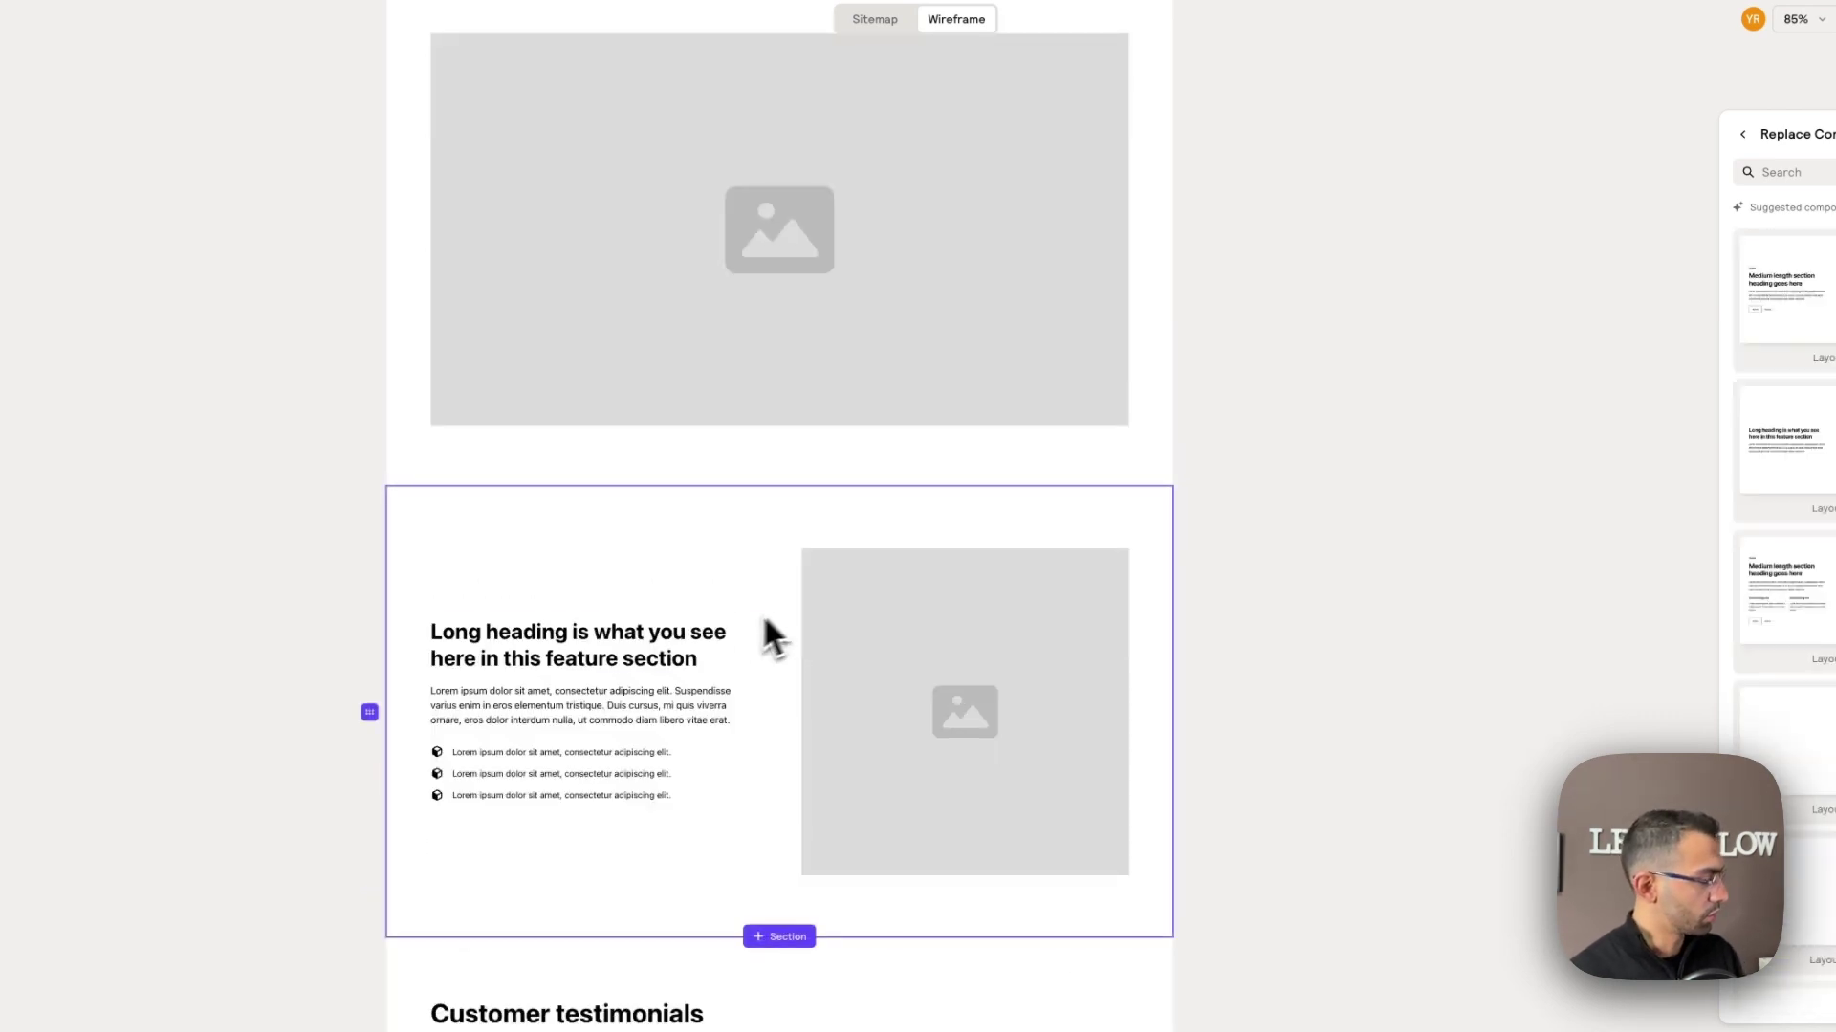
# Add a copy of the four-column image section and move it above the bulleted feature section.
pyautogui.hotkey('ctrl', 'z')
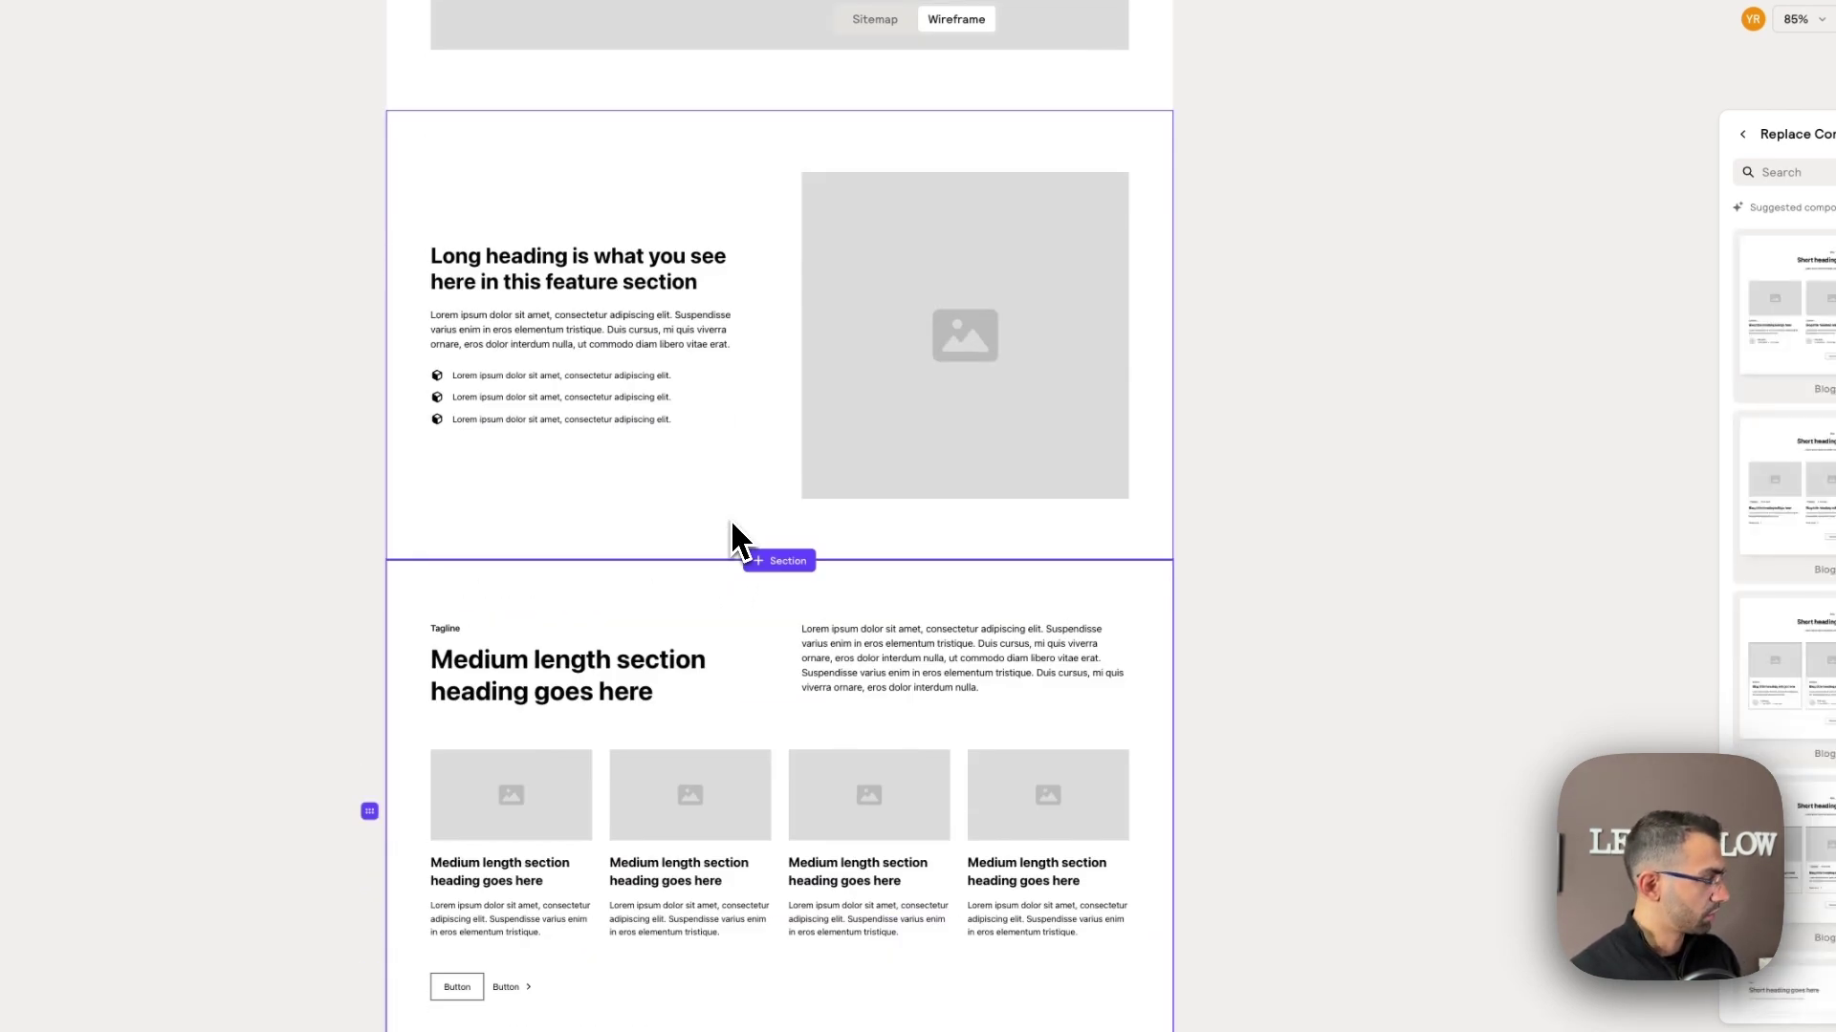
pyautogui.moveTo(750, 631); pyautogui.dragTo(799, 275)
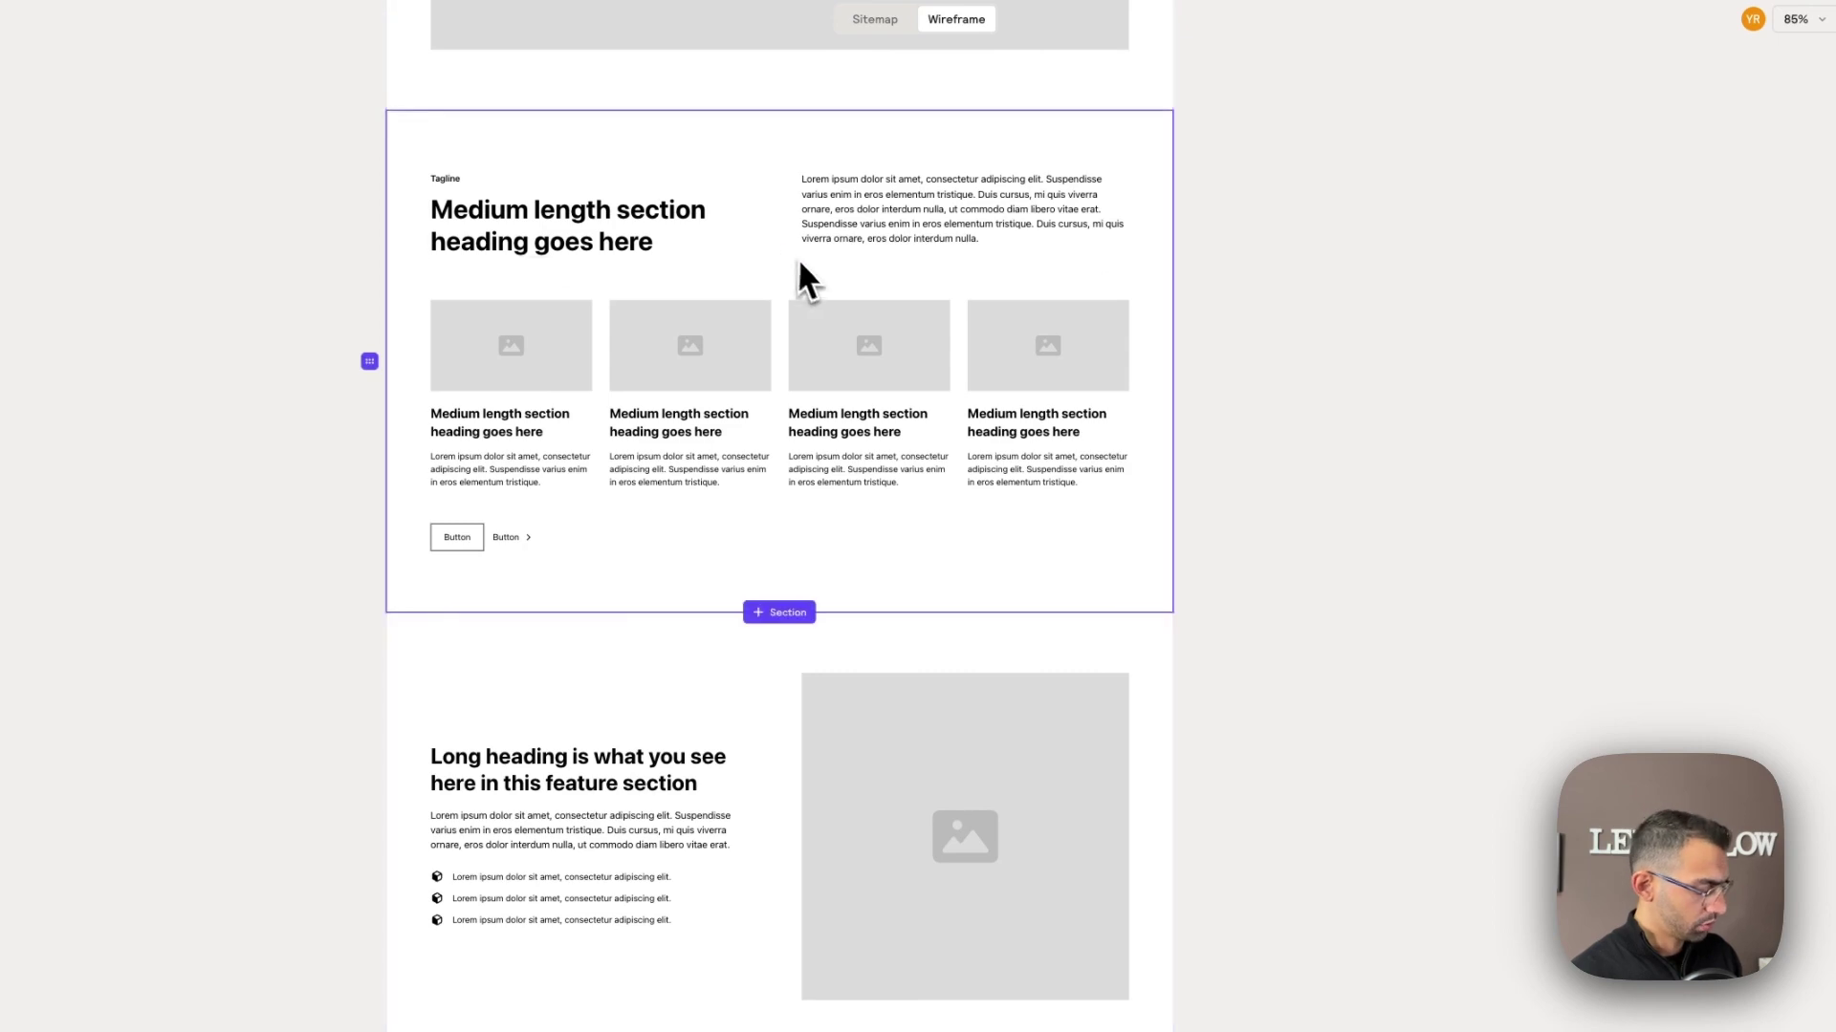
# Add another four-column section and place a copy of the full-width-image feature section above the bulleted feature section, following OpenAI's homepage.
pyautogui.scroll(-6, 834, 656)
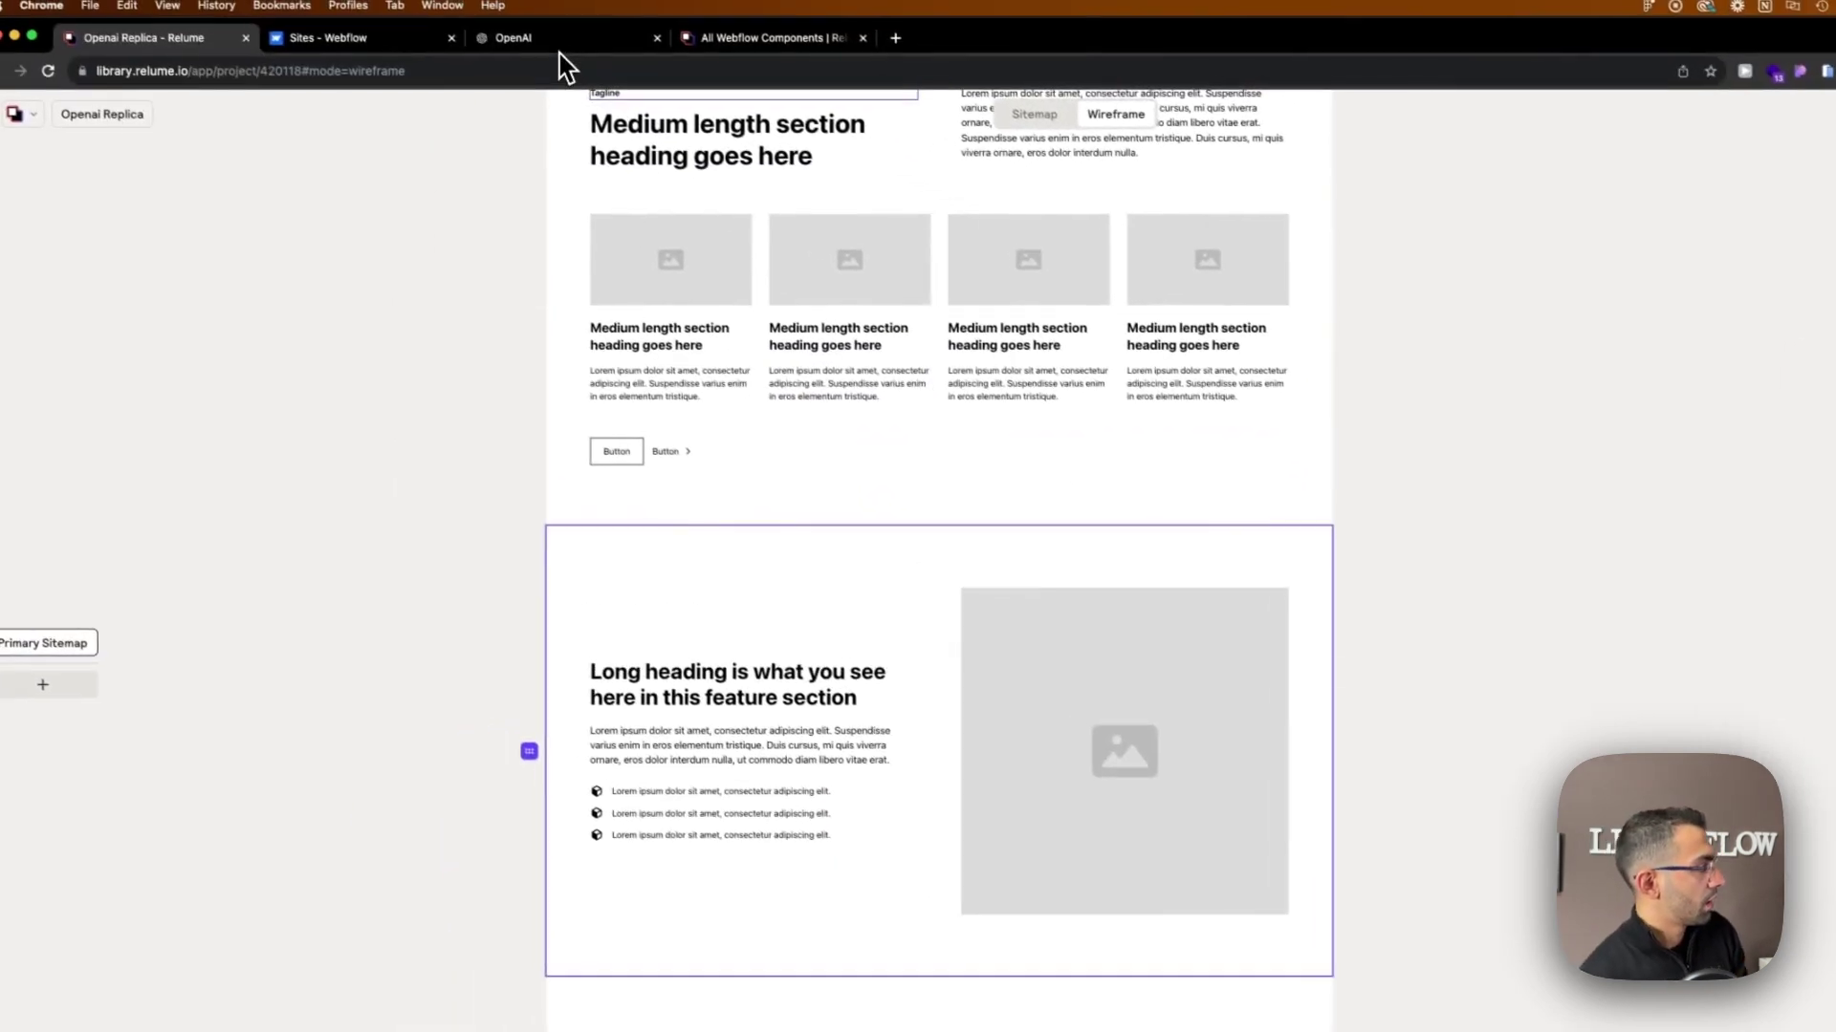
pyautogui.click(580, 42)
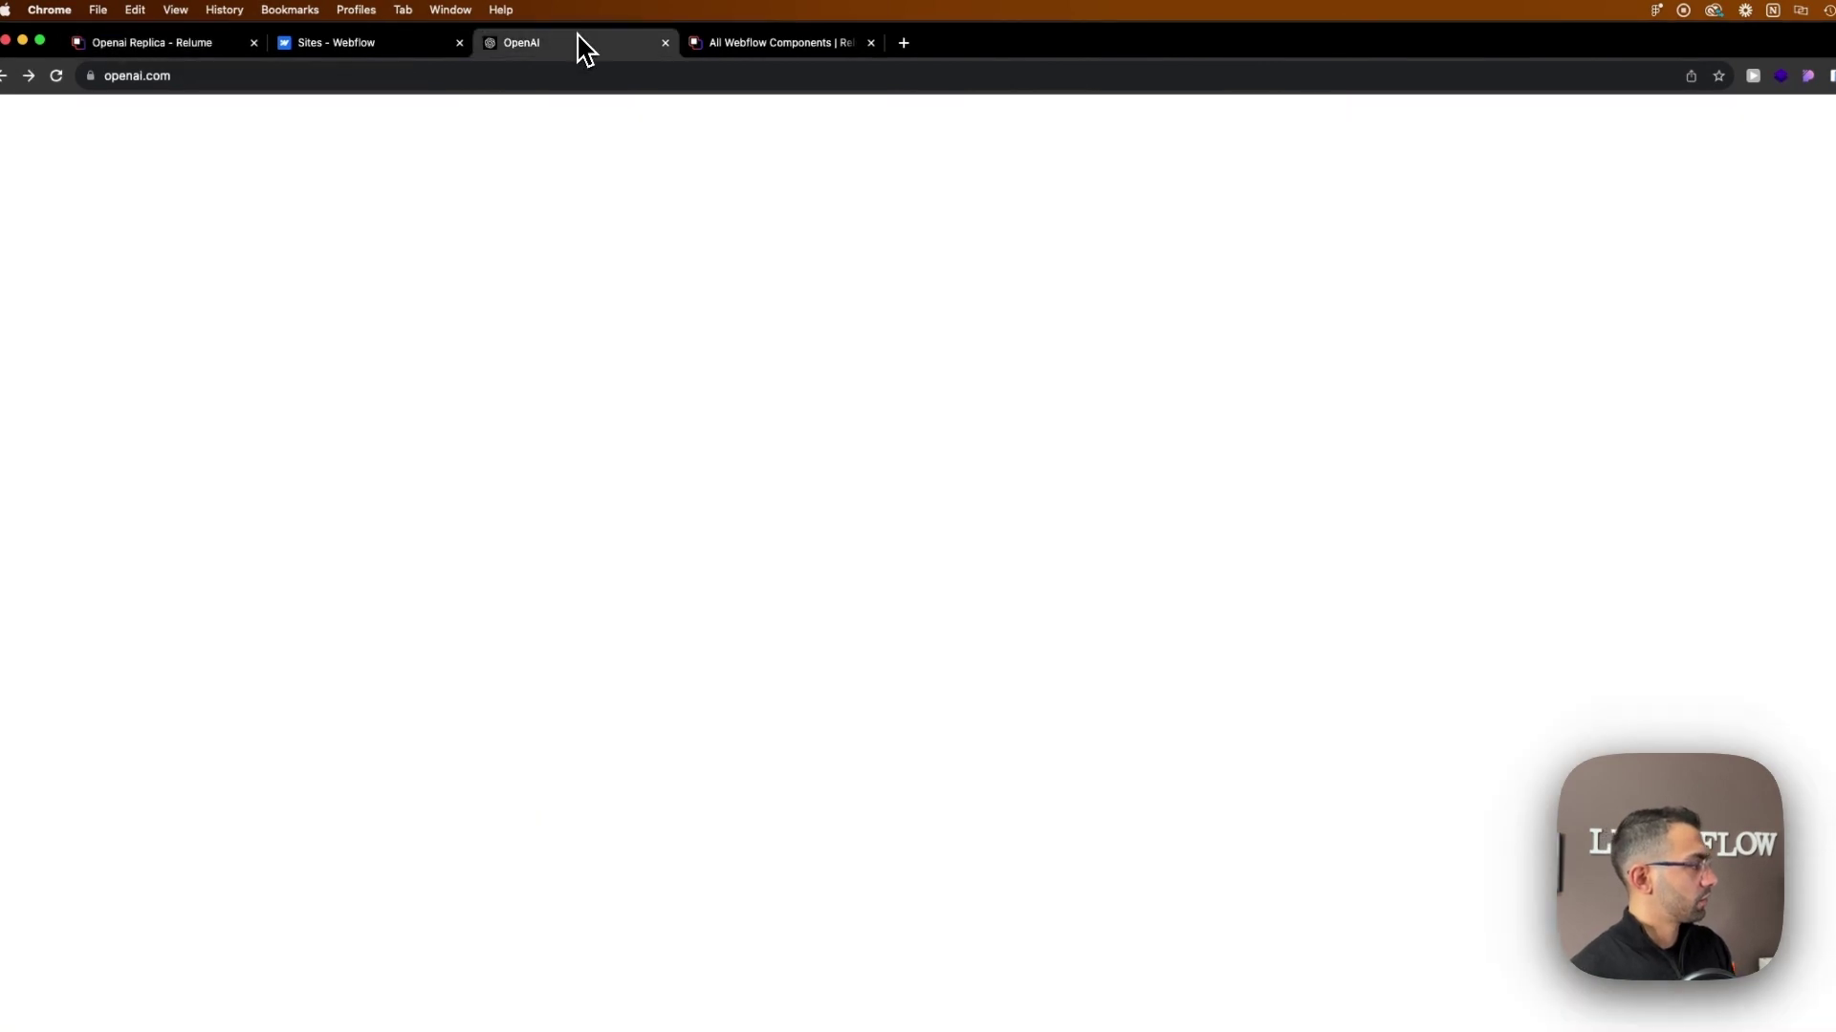
pyautogui.click(188, 39)
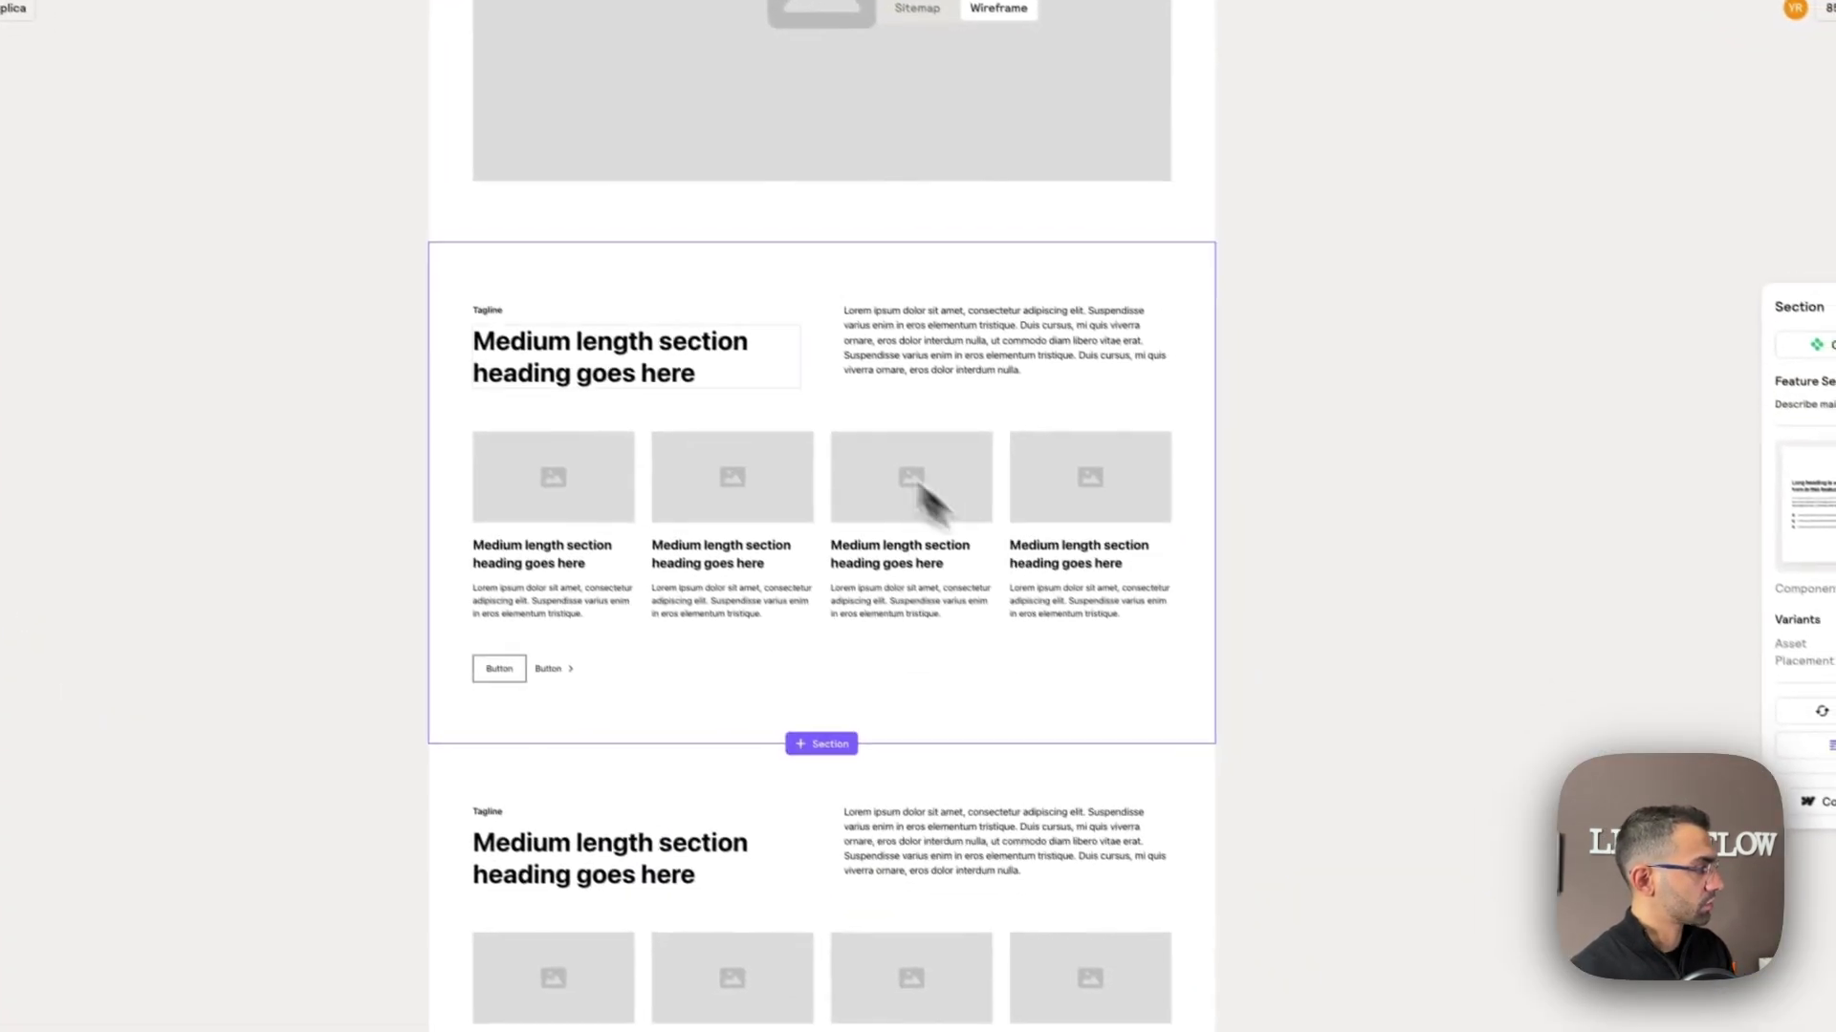
pyautogui.moveTo(843, 512); pyautogui.dragTo(901, 946)
pyautogui.scroll(-10, 910, 729)
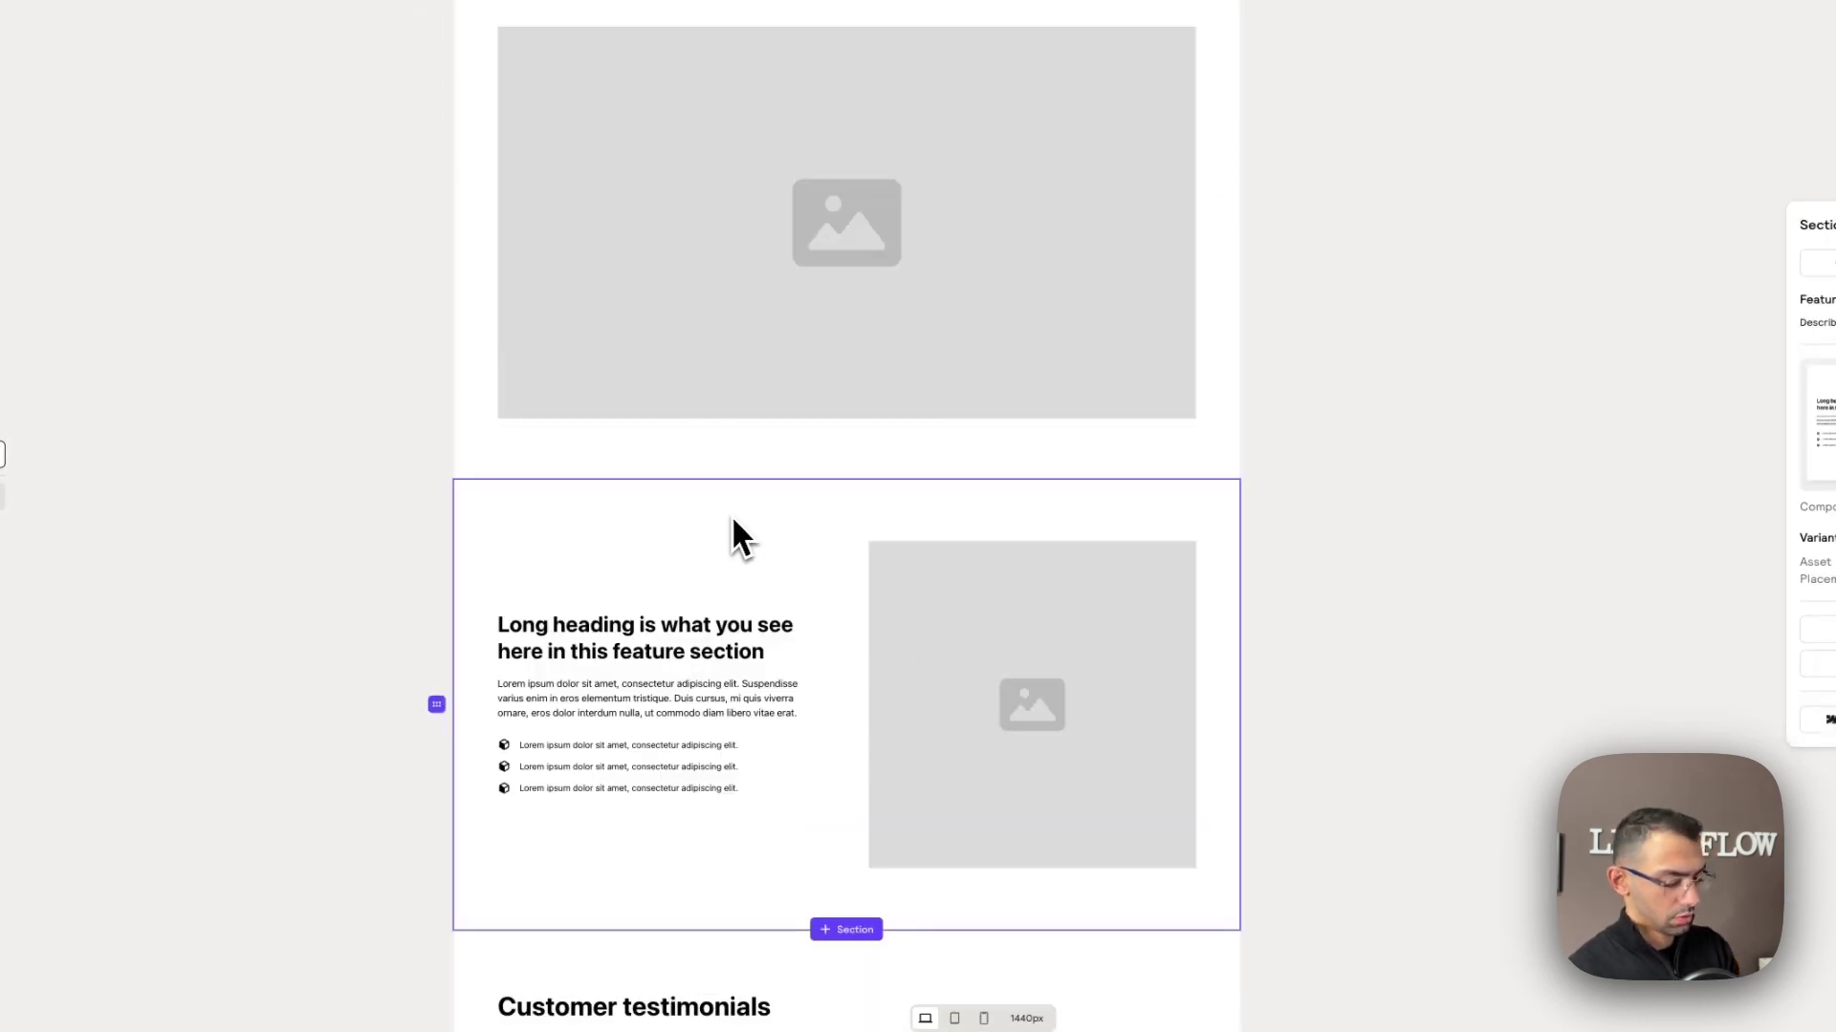
# Remove the bulleted feature section and replace the Customer testimonials component with the single-quote layout that has an image beside it.
pyautogui.click(517, 44)
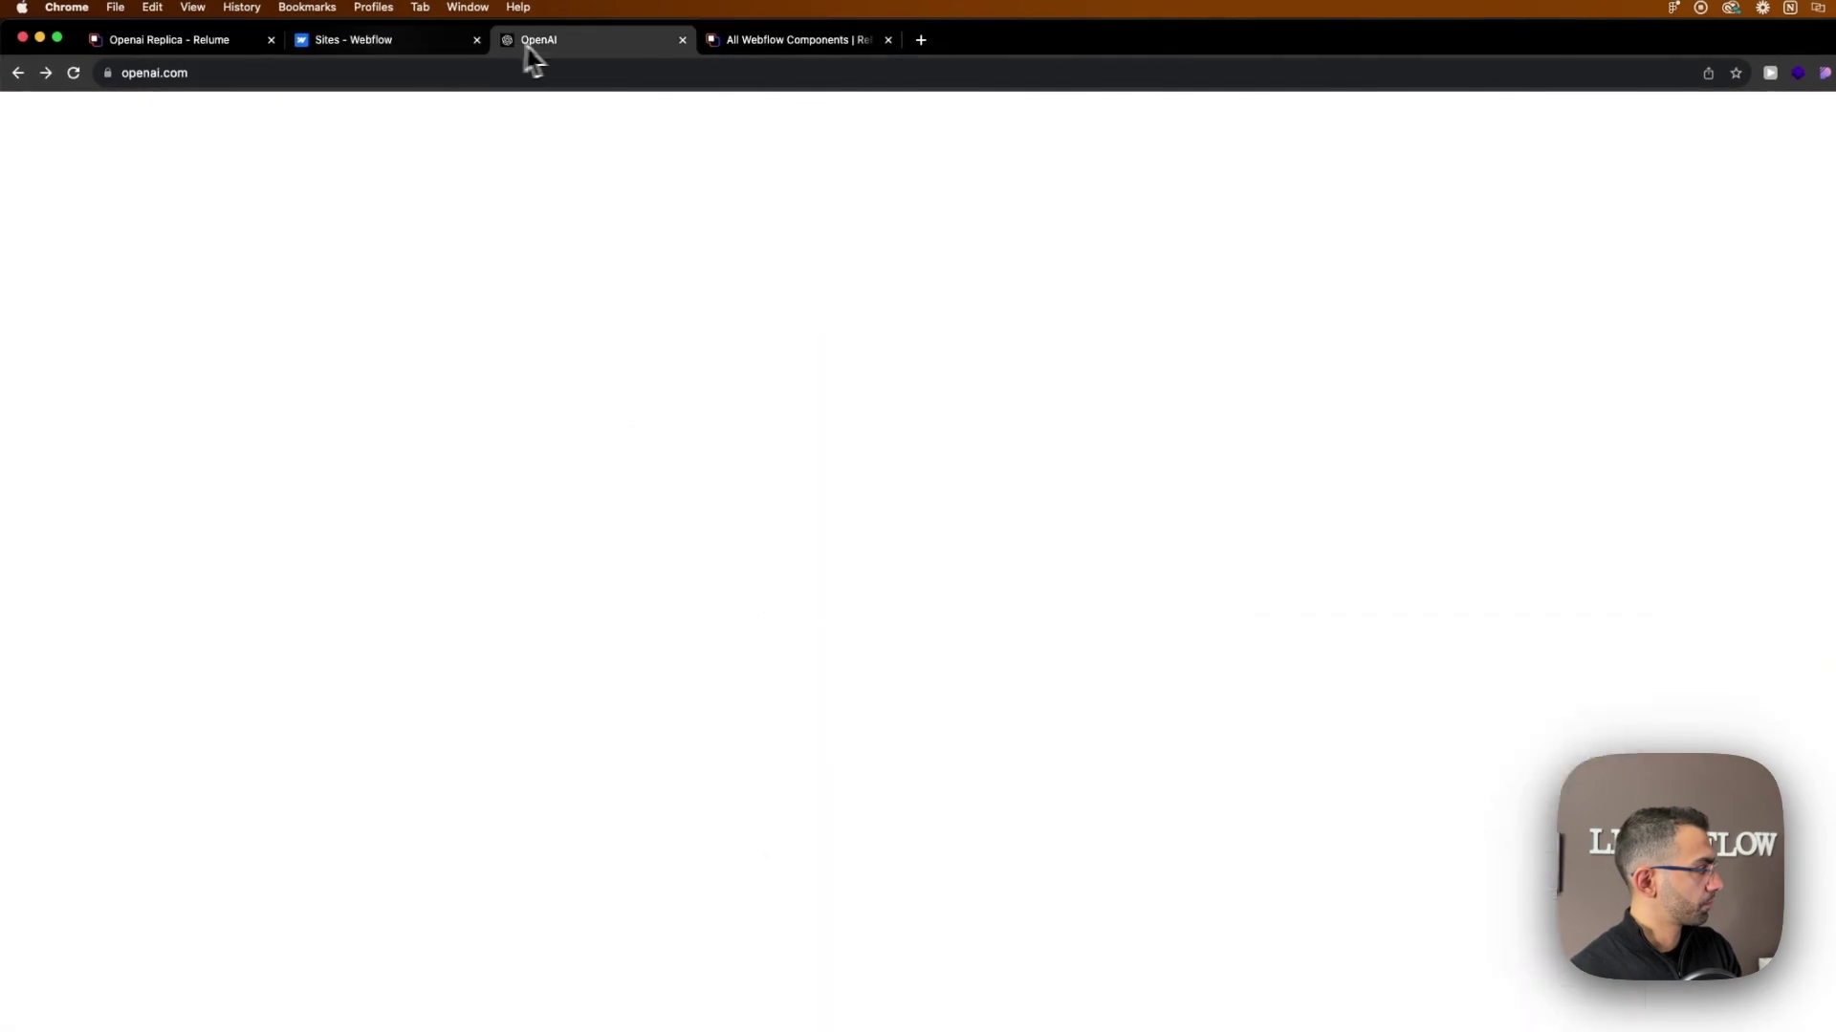
pyautogui.scroll(-15, 729, 855)
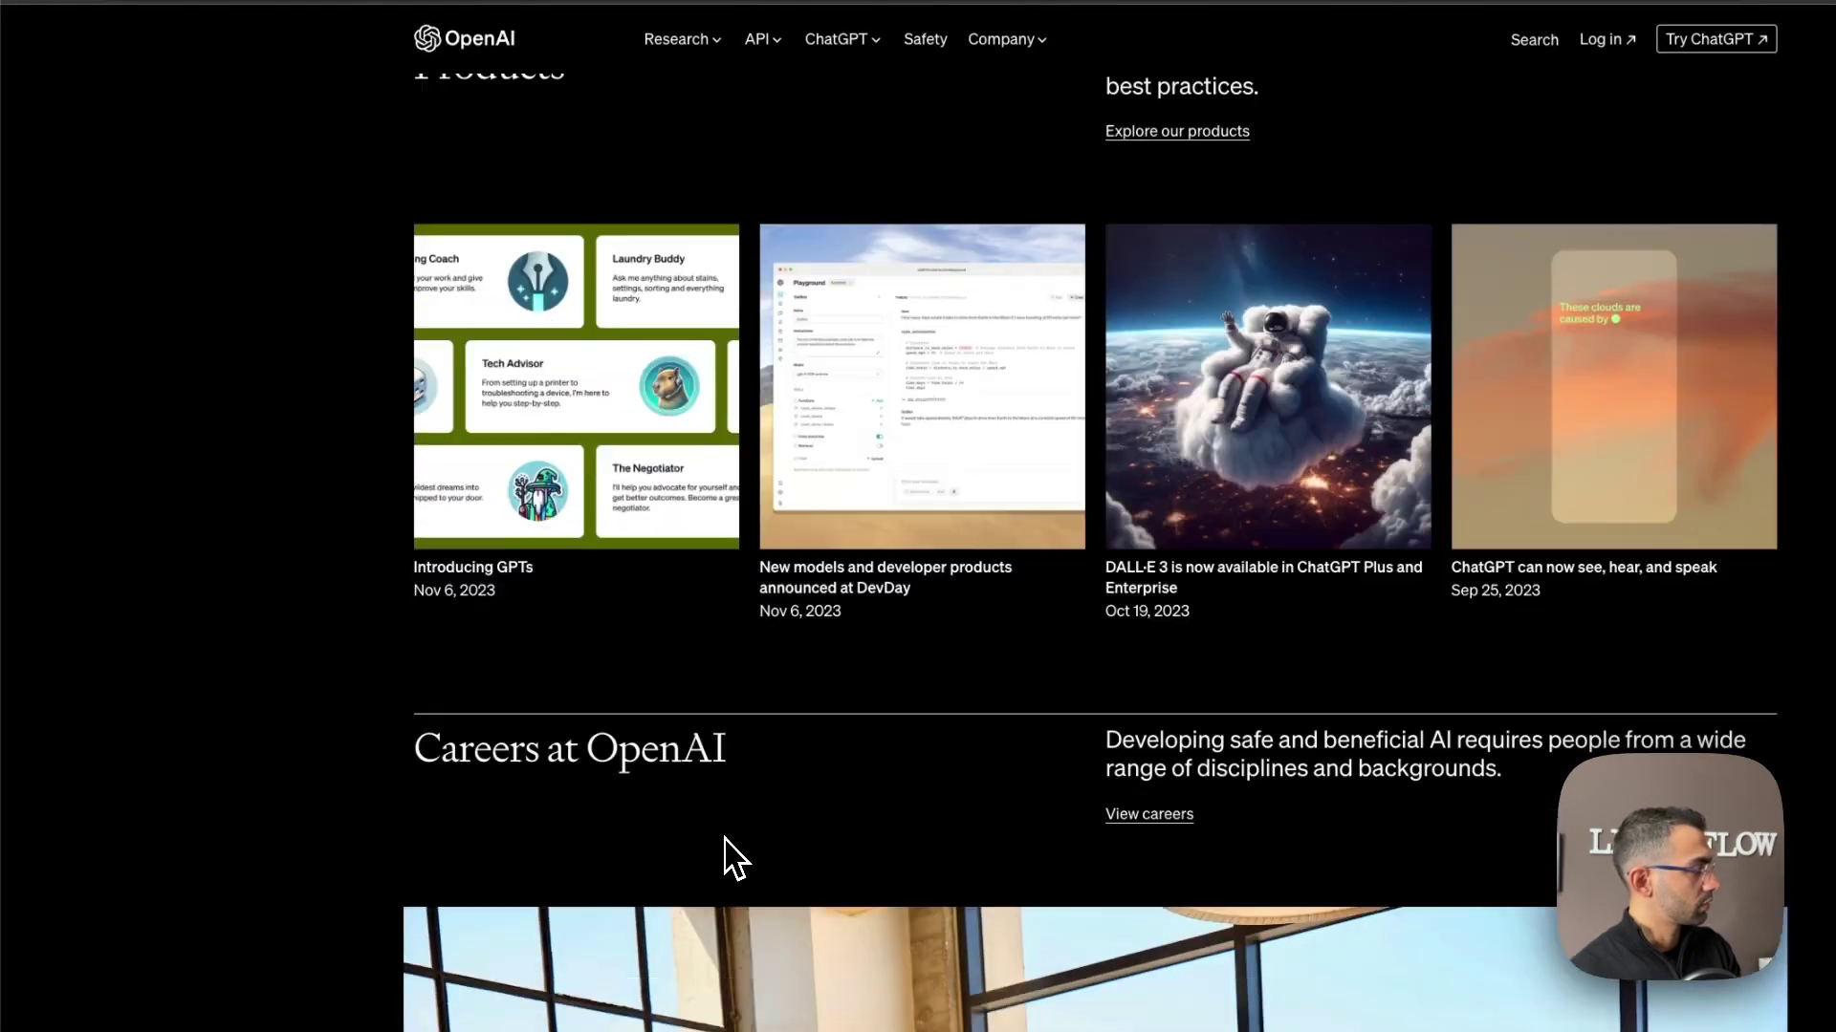
pyautogui.scroll(-10, 729, 856)
pyautogui.click(215, 12)
pyautogui.click(865, 702)
pyautogui.scroll(-3, 842, 688)
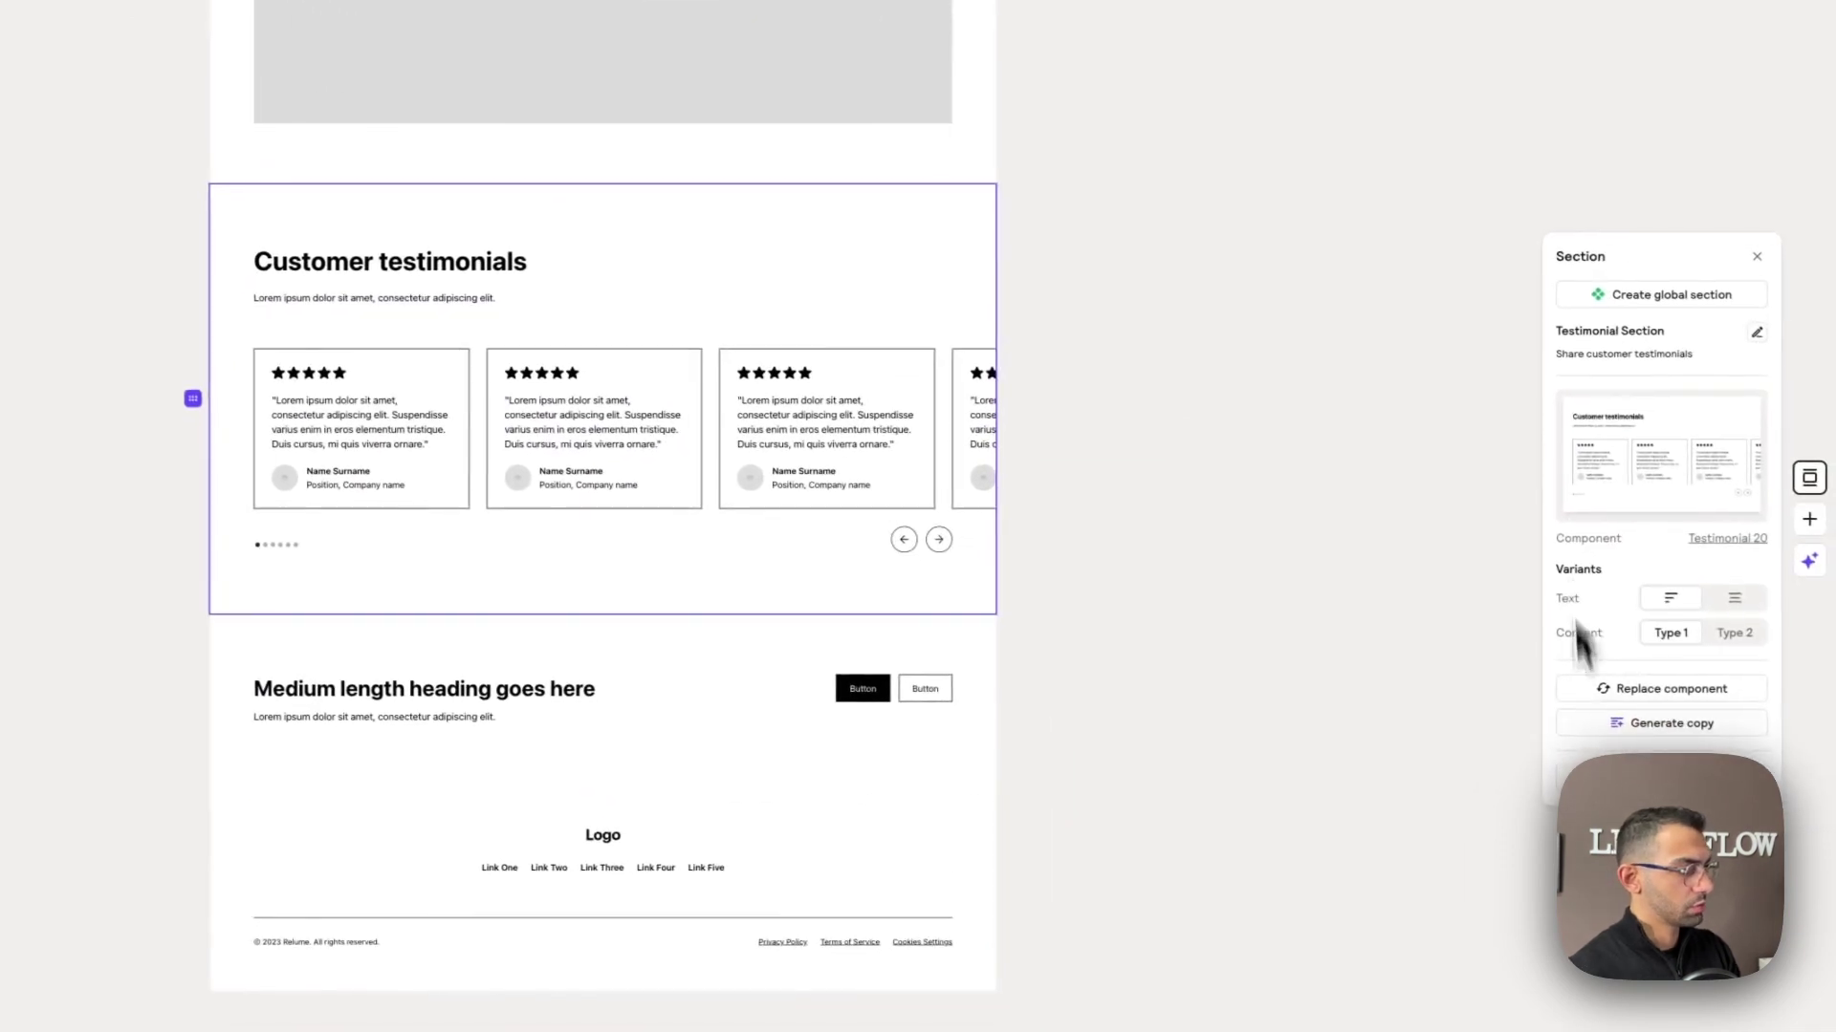
pyautogui.scroll(-6, 1664, 702)
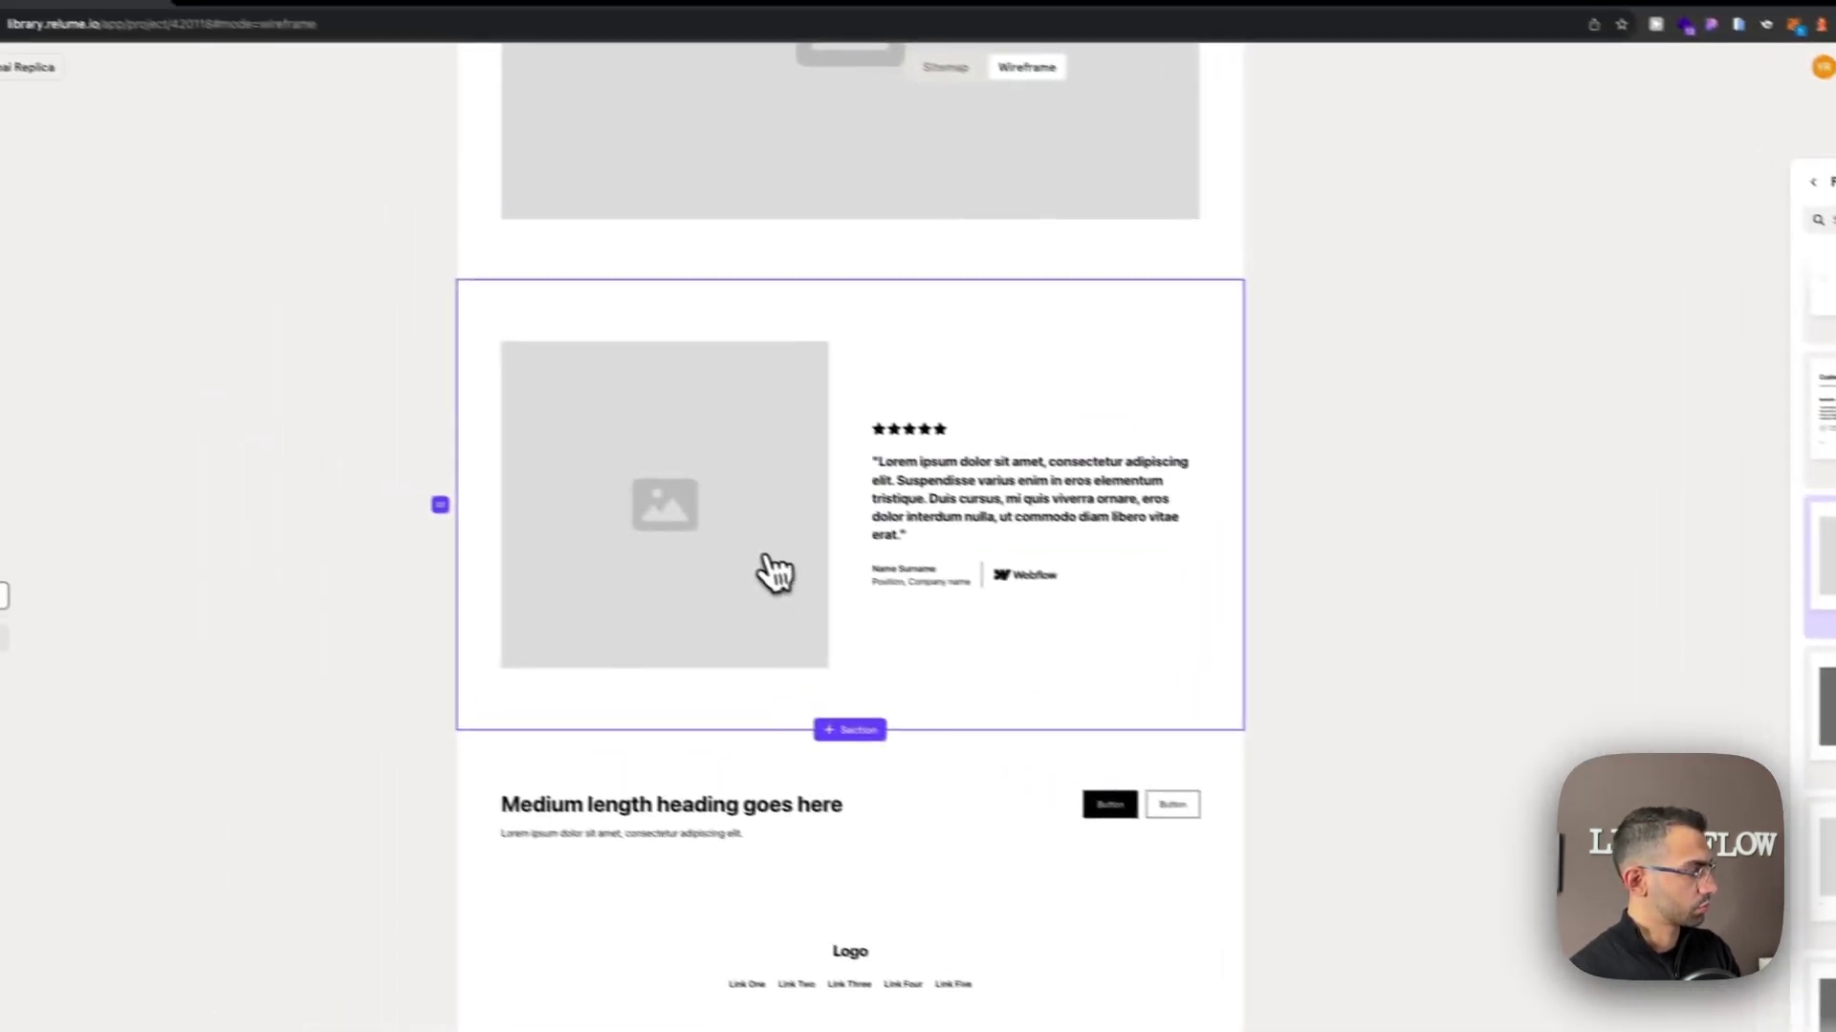
# Replace the call-to-action section's component with CTA 19 to match OpenAI's closing careers section.
pyautogui.click(539, 28)
pyautogui.scroll(-10, 956, 812)
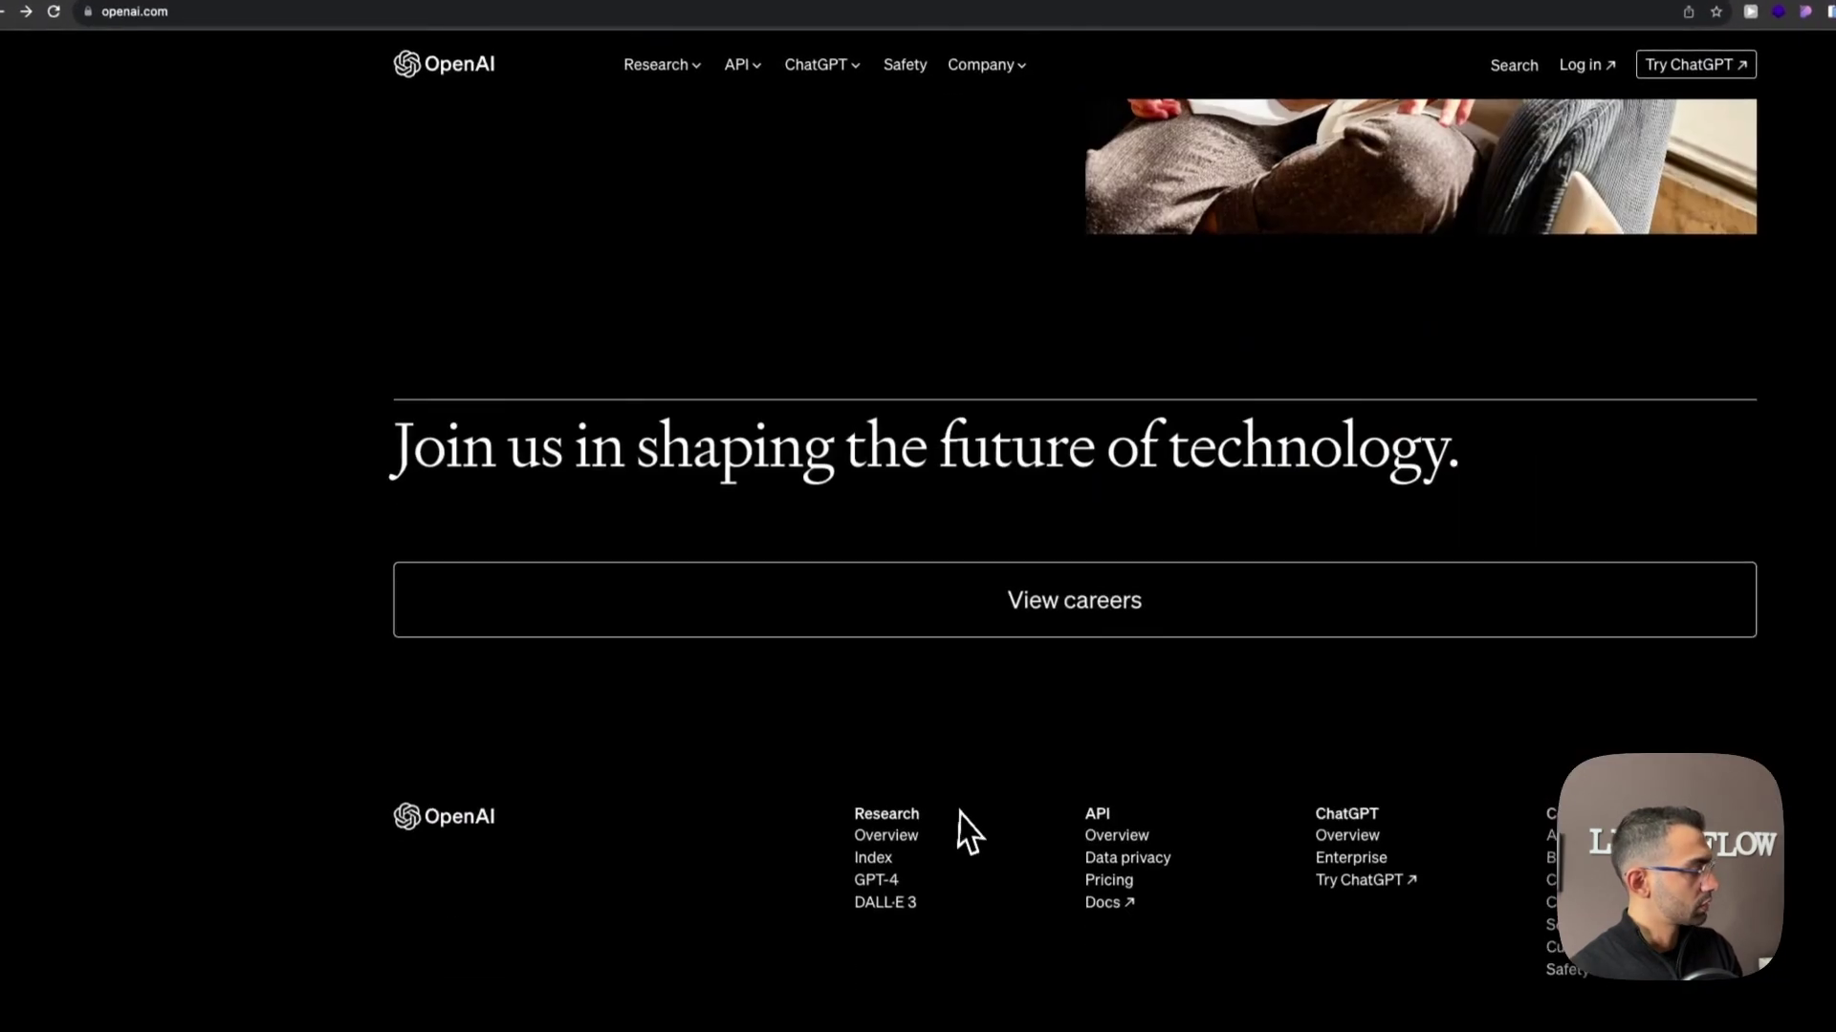
pyautogui.click(153, 28)
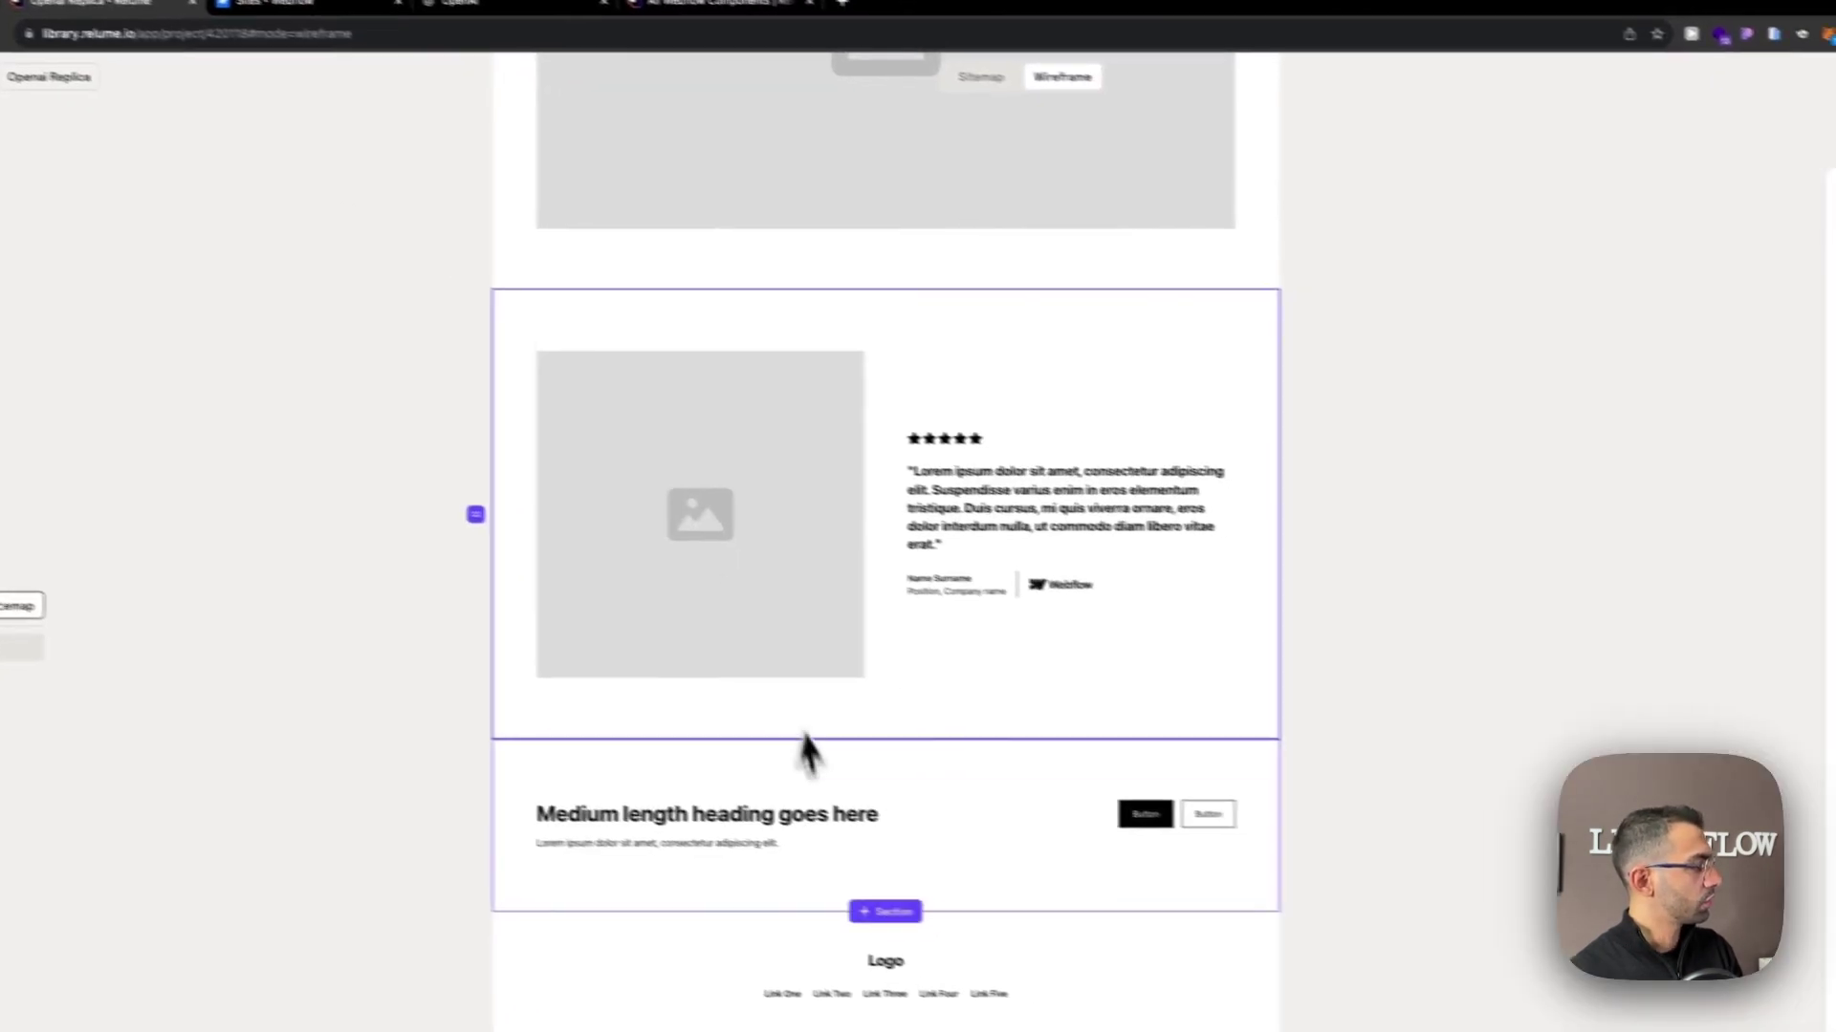
pyautogui.scroll(-4, 807, 729)
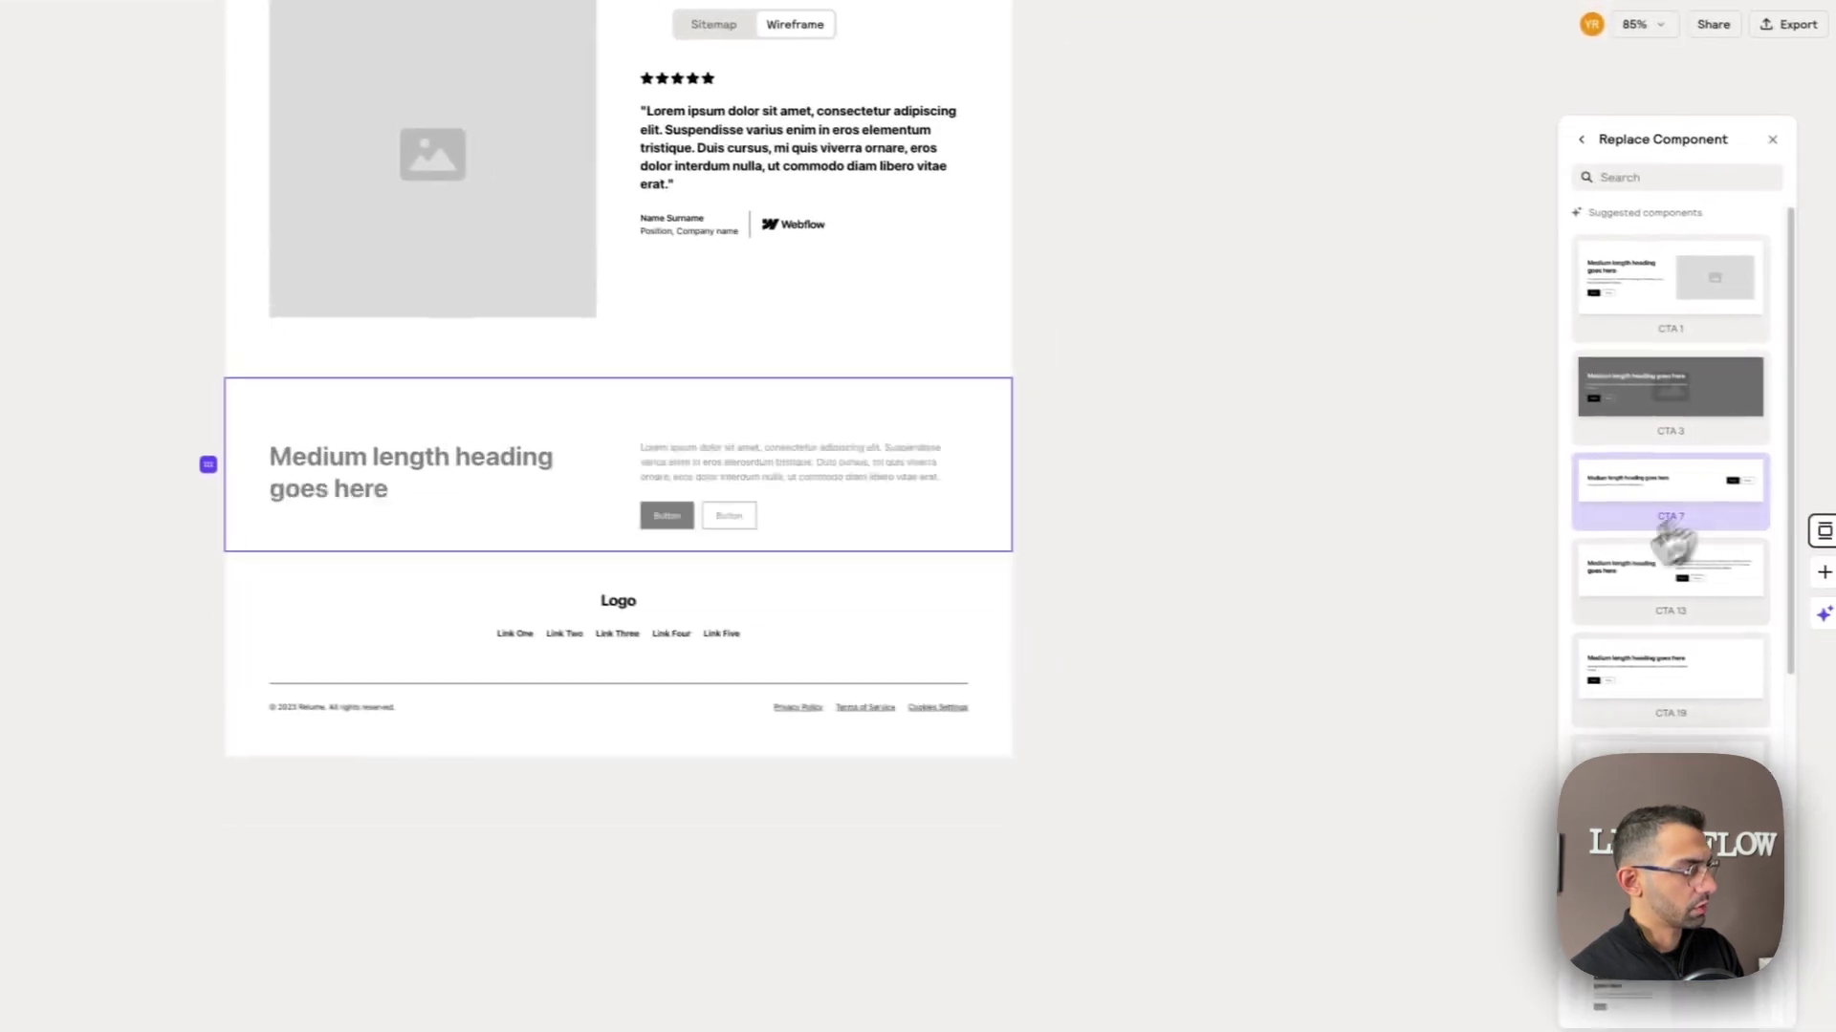
pyautogui.click(1635, 693)
# Replace the footer's component with Footer 2 and compare it with OpenAI's multi-column footer.
pyautogui.click(463, 38)
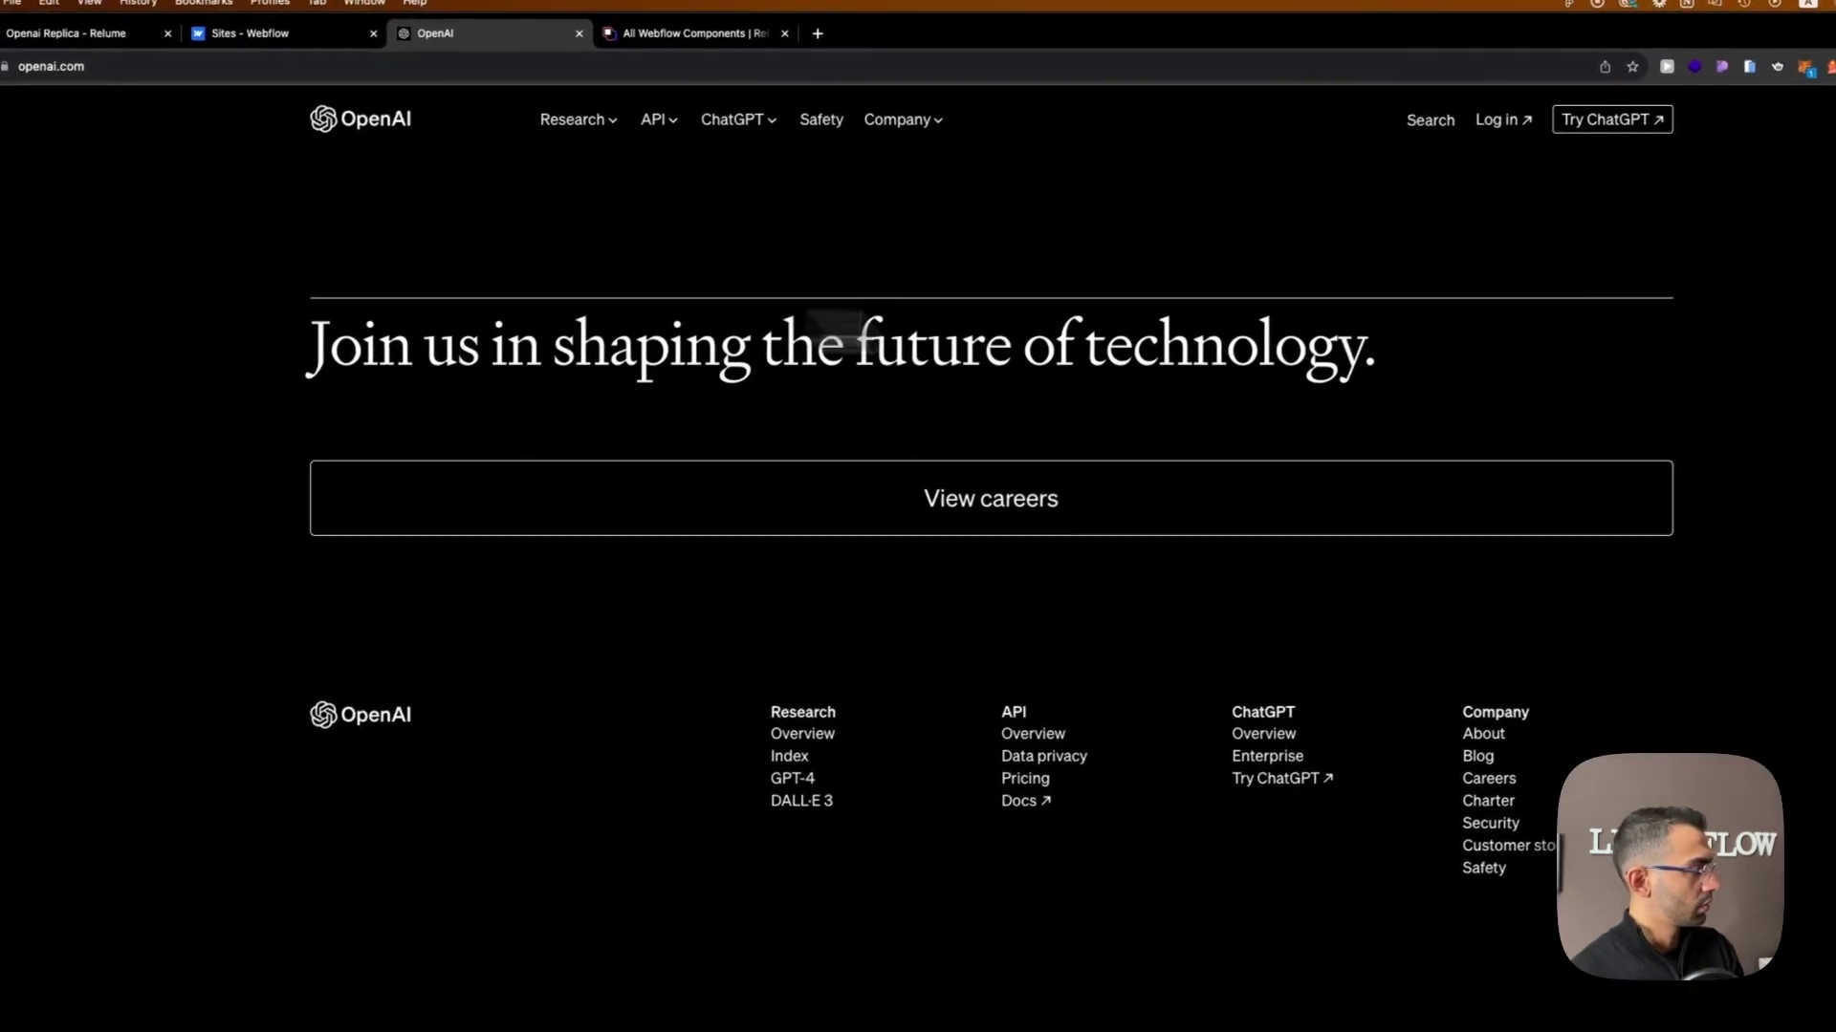
pyautogui.click(57, 34)
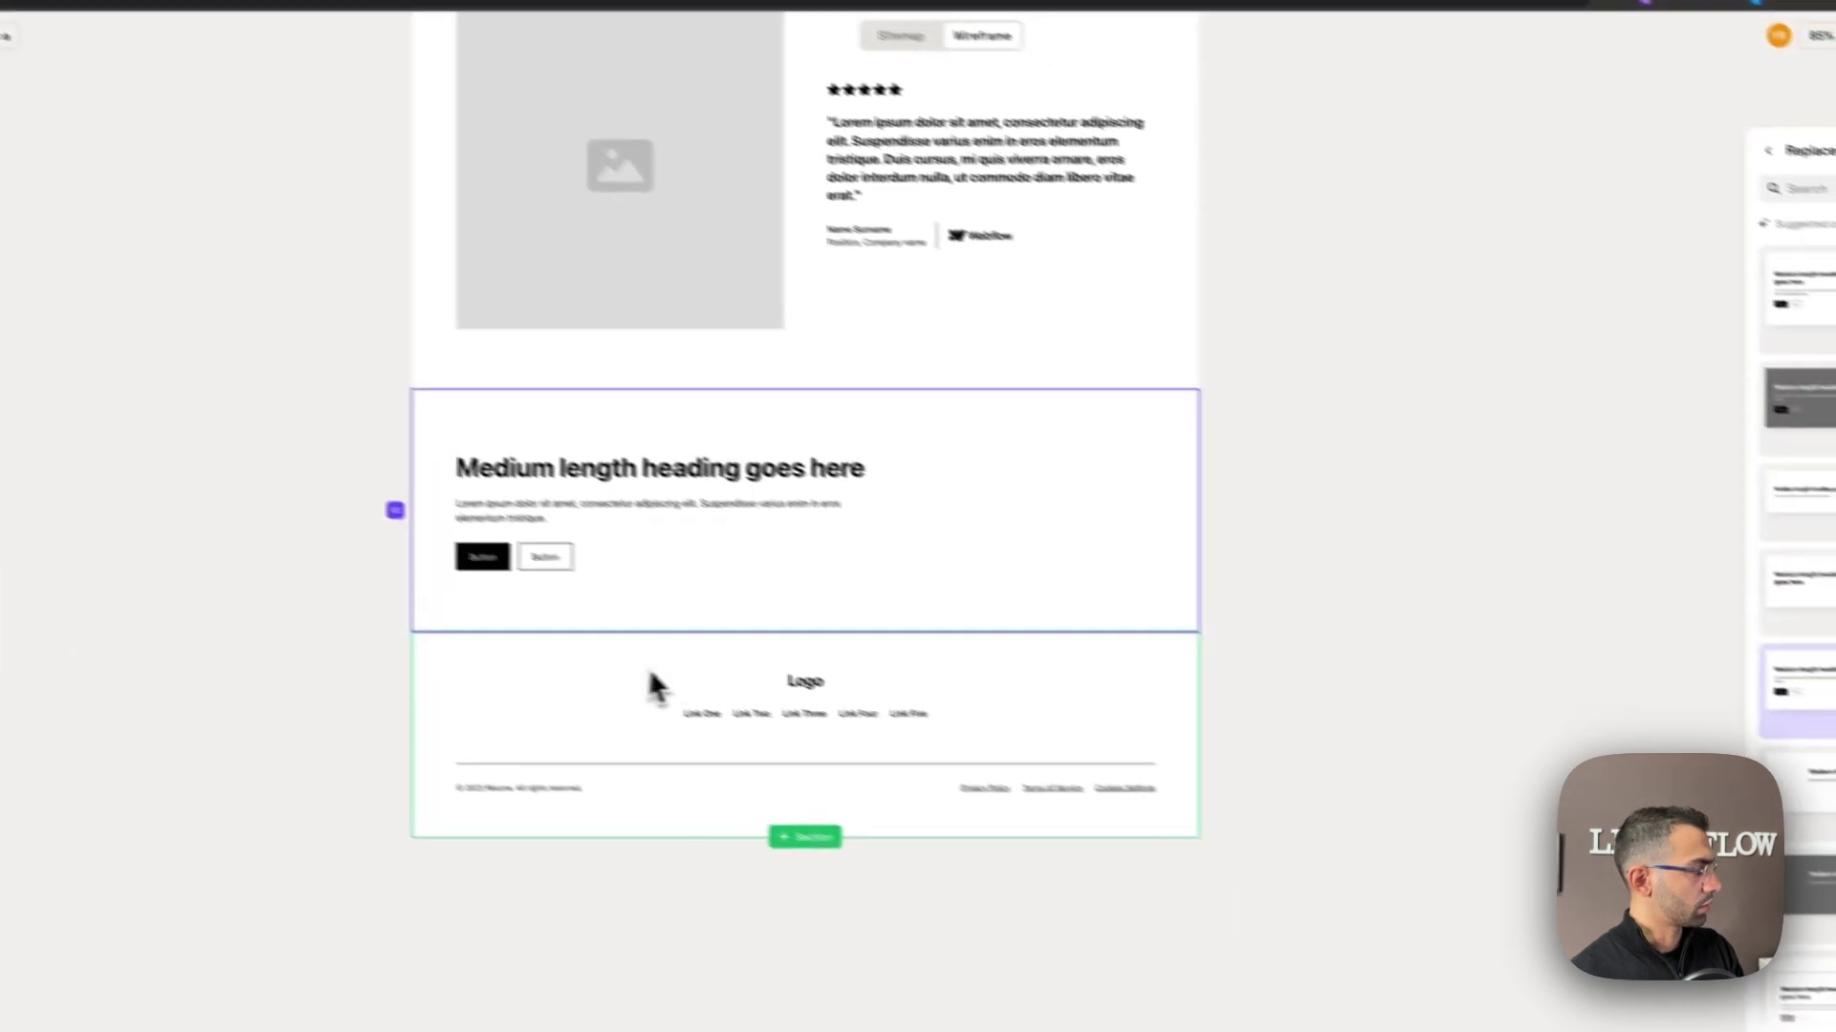
pyautogui.click(816, 753)
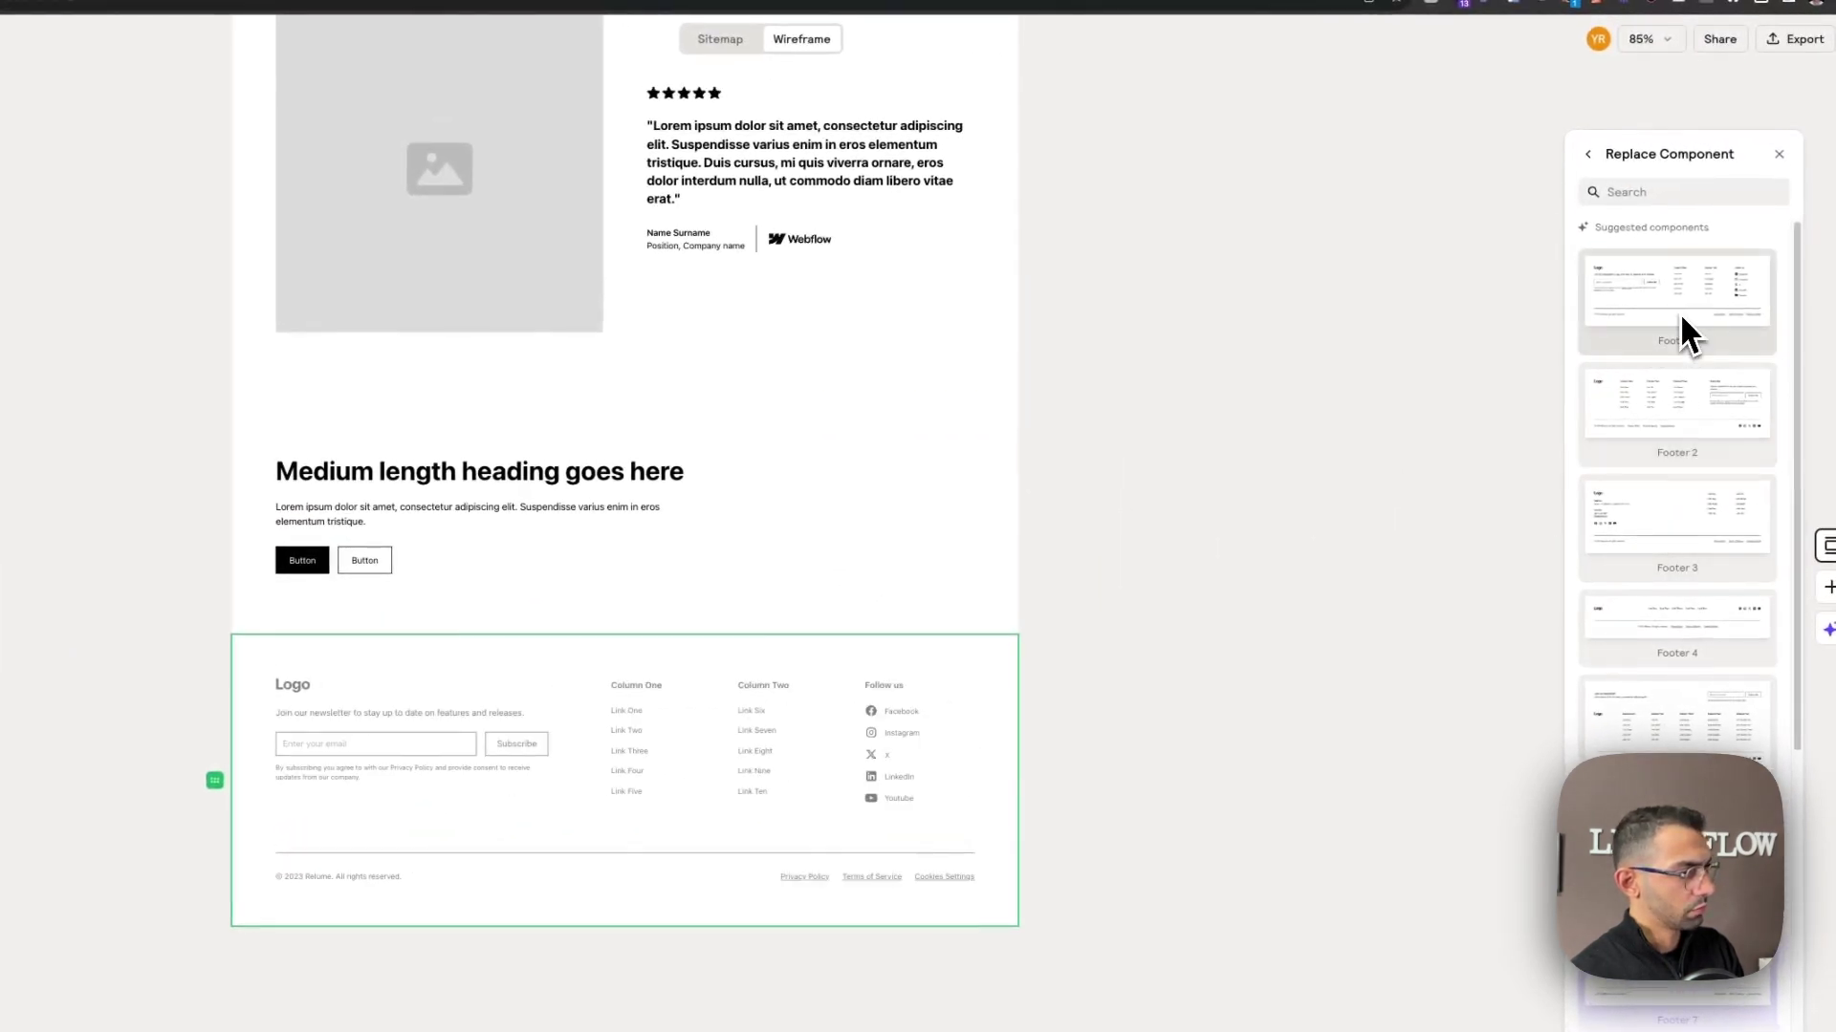
pyautogui.click(1680, 409)
pyautogui.click(532, 32)
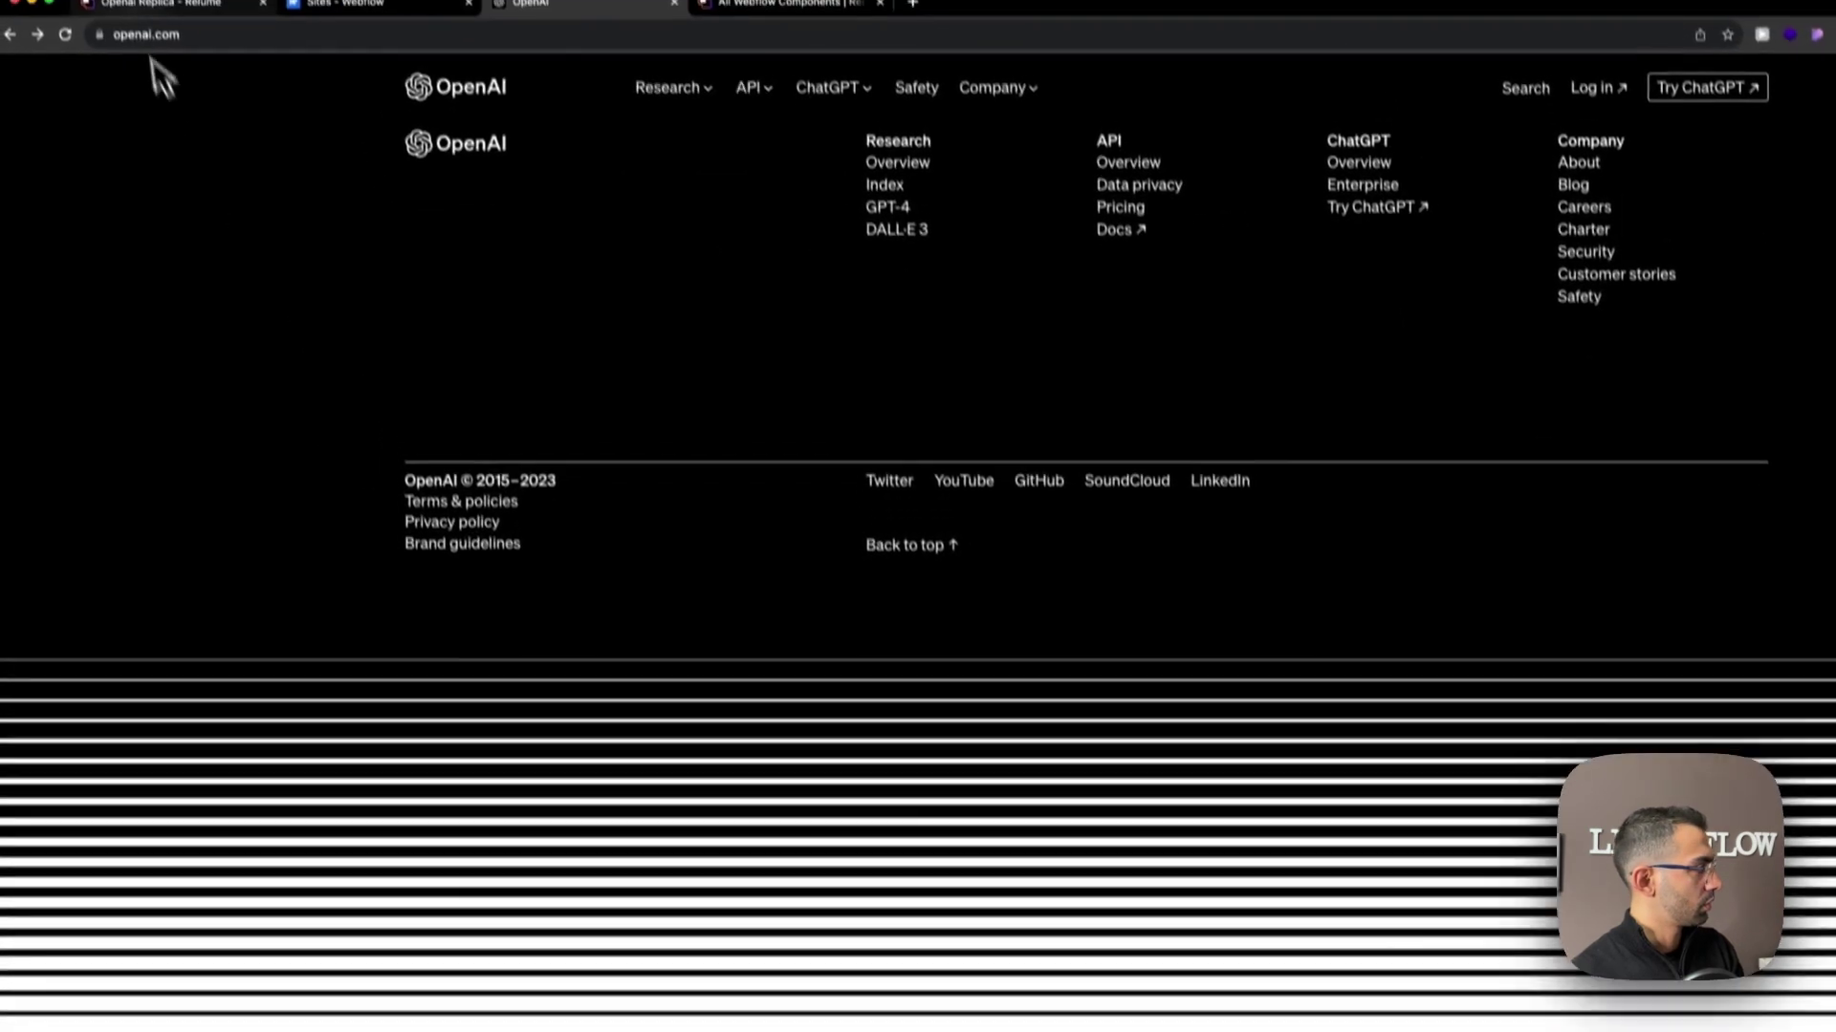
pyautogui.click(153, 14)
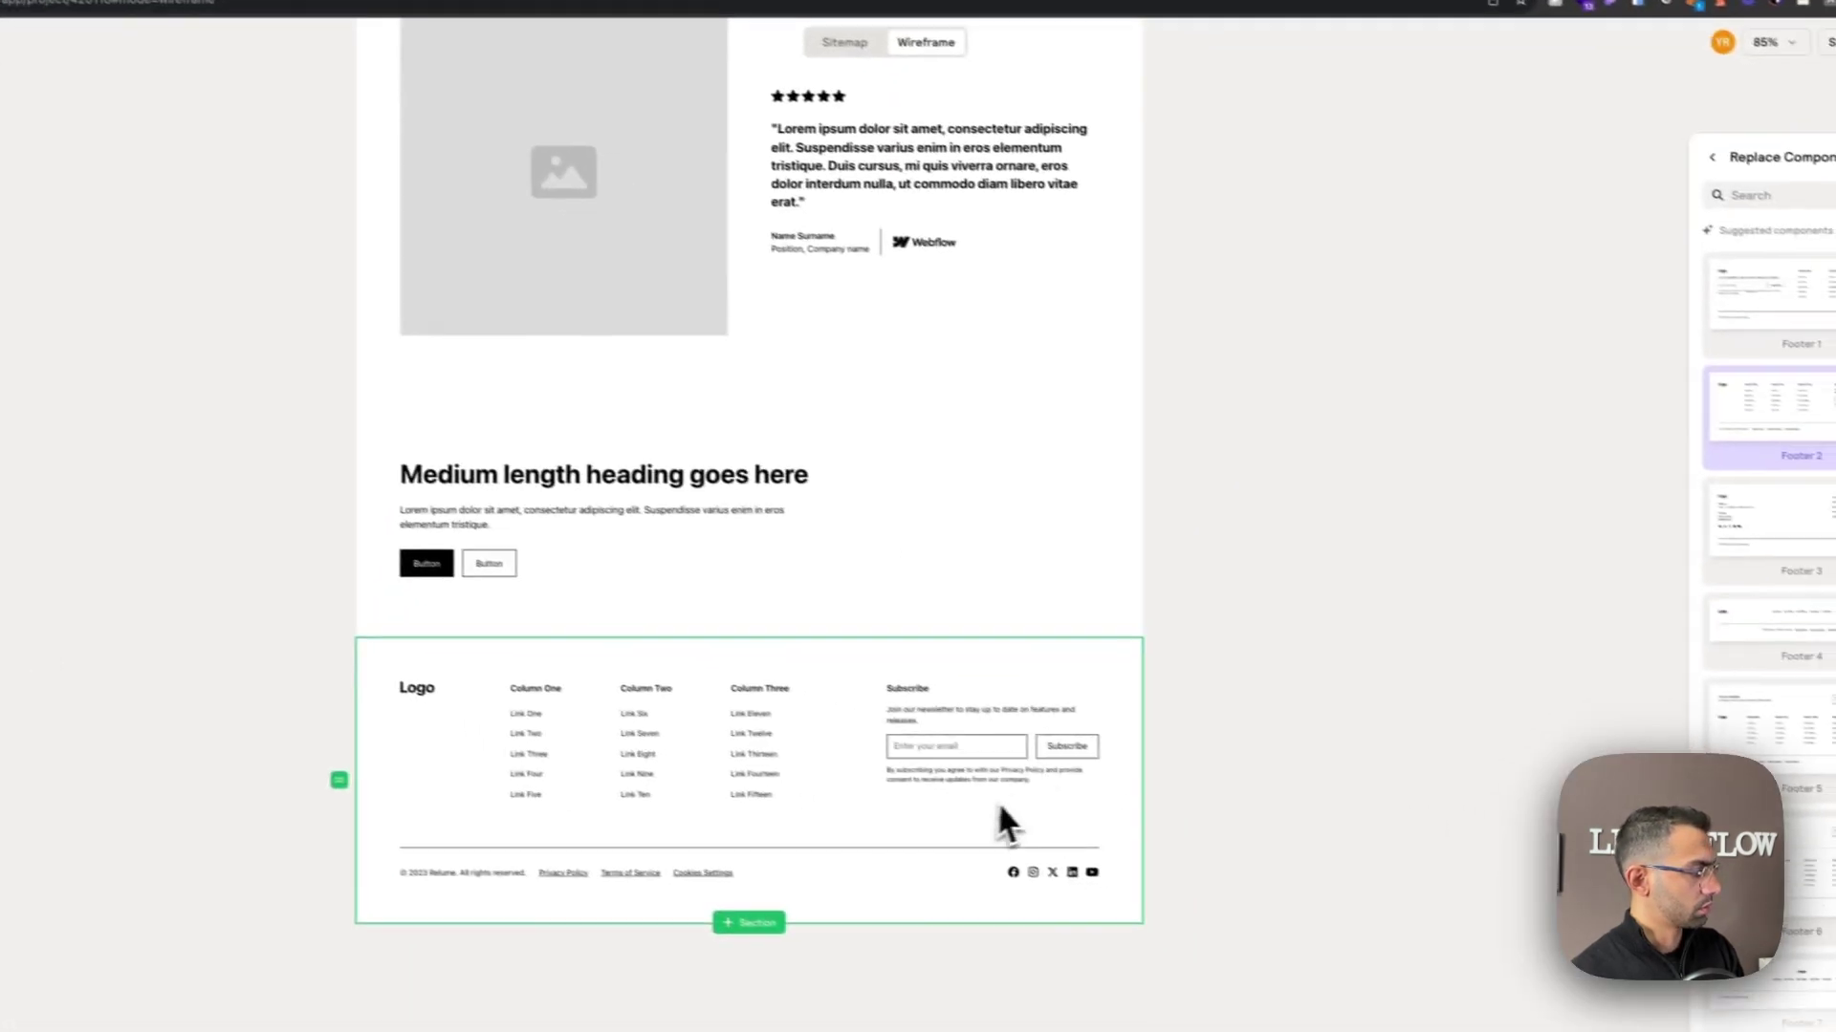
# Review the finished Home wireframe as a whole and copy the entire page to Webflow.
pyautogui.click(1440, 821)
pyautogui.hotkey('shift', '1')
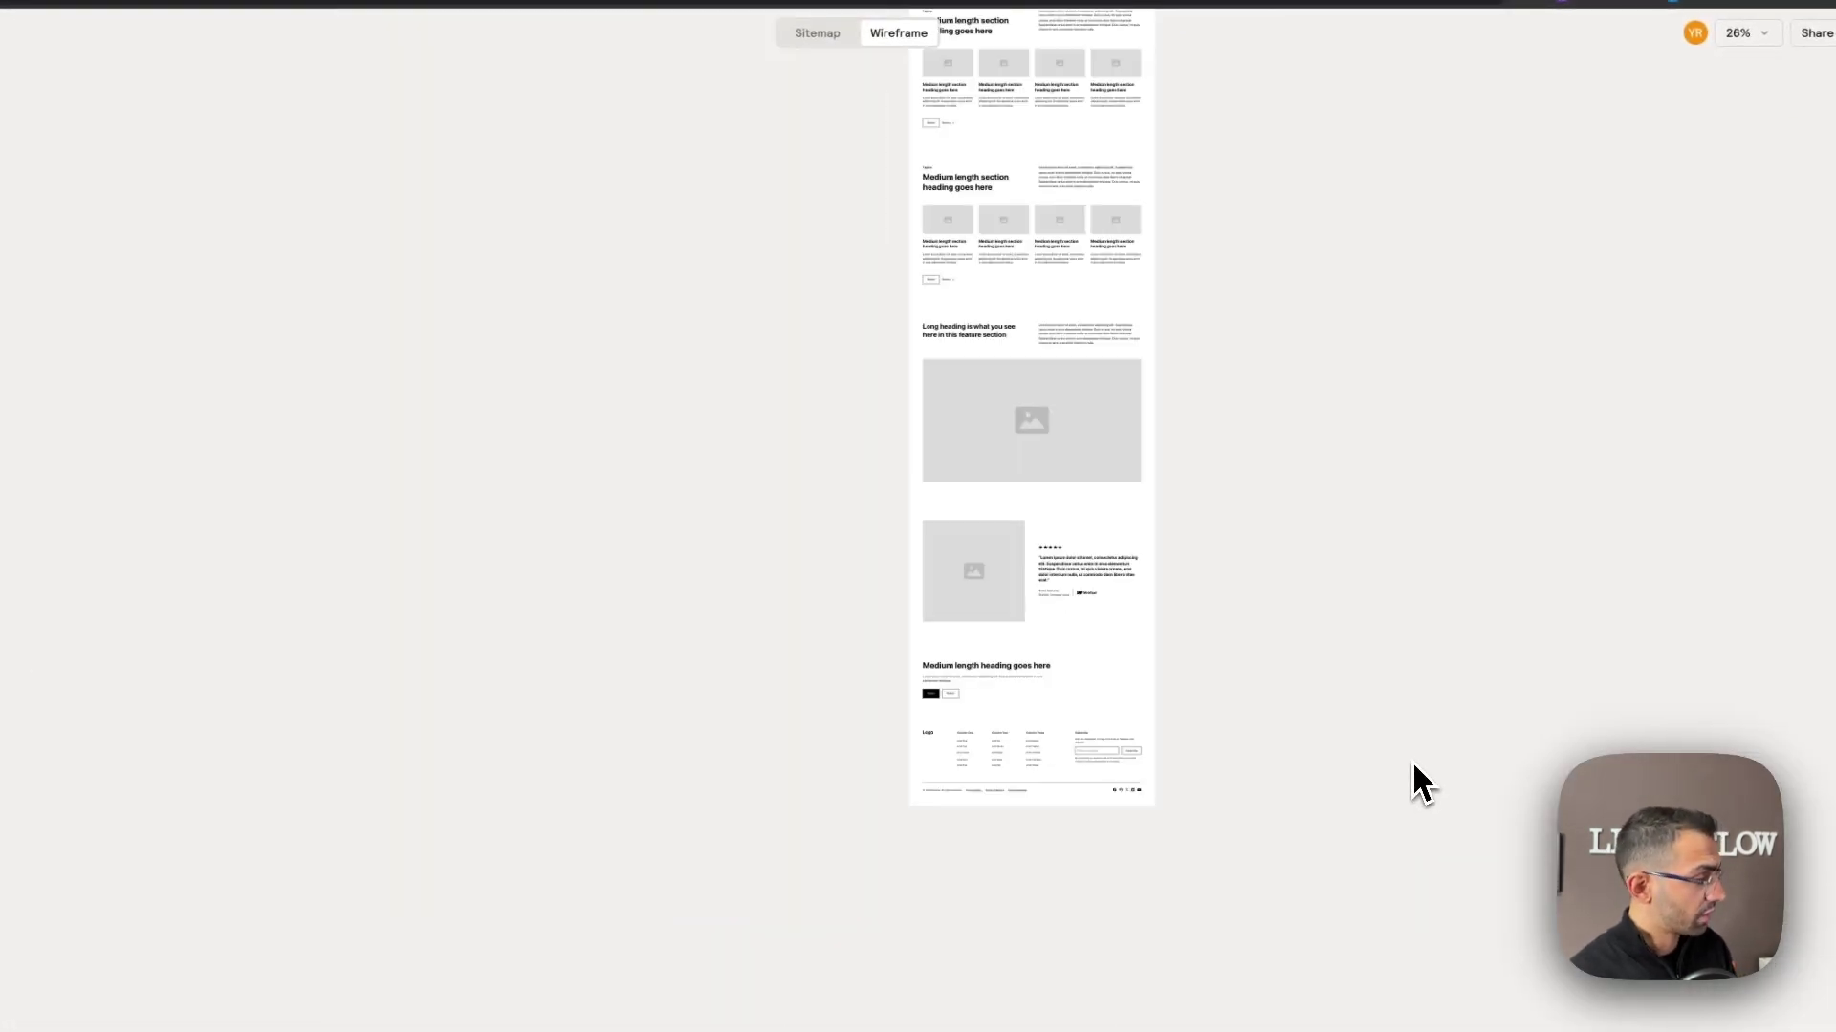
pyautogui.scroll(5, 860, 853)
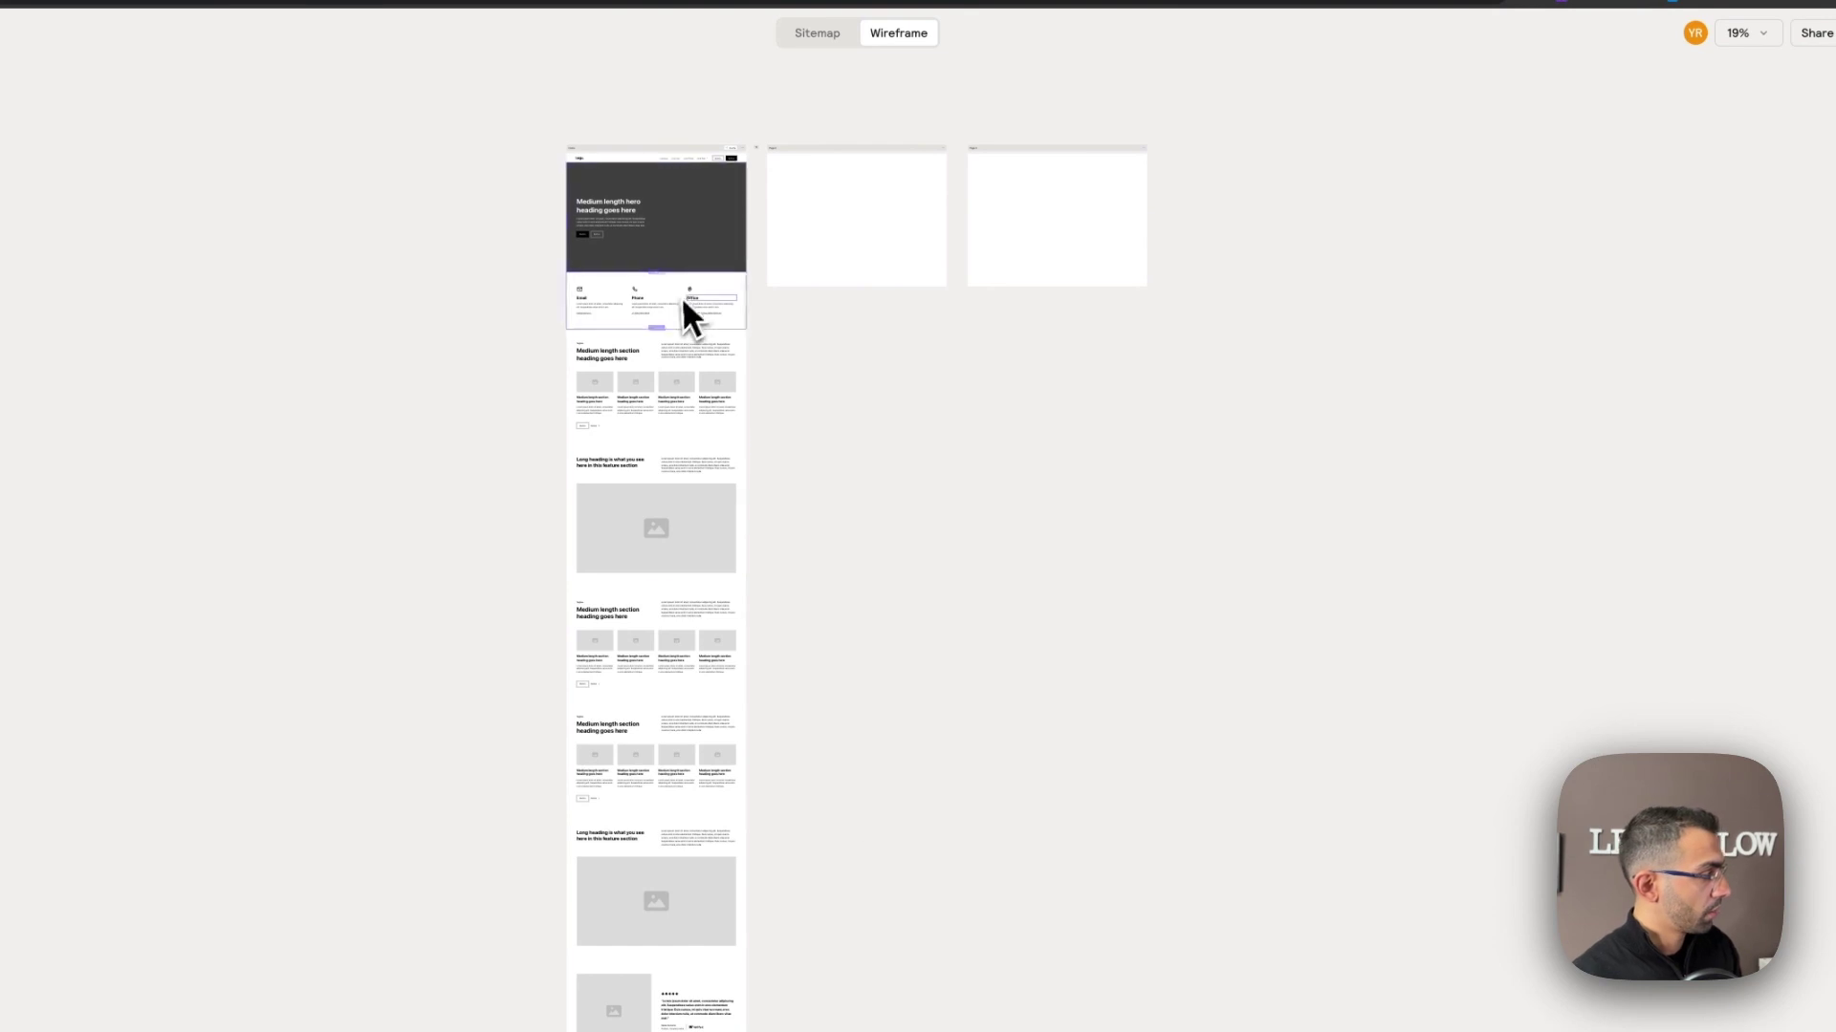
pyautogui.scroll(2, 680, 200)
pyautogui.scroll(5, 593, 153)
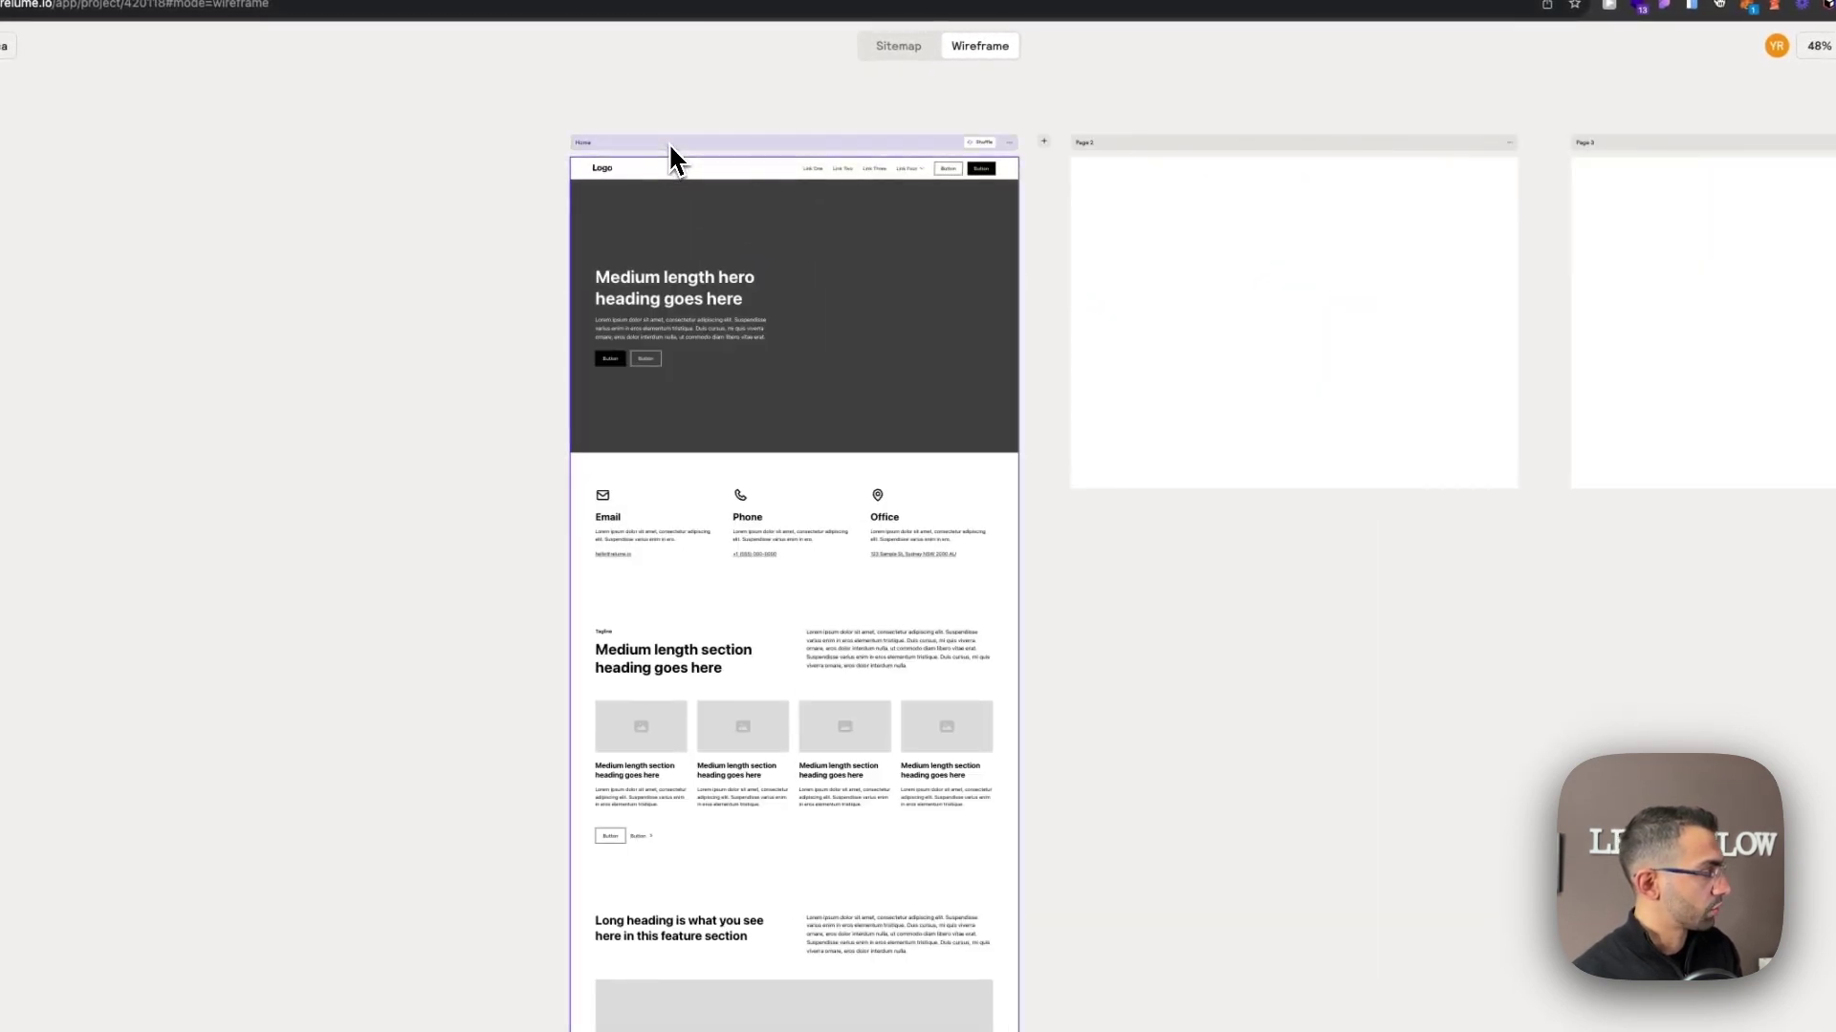
pyautogui.rightClick(623, 149)
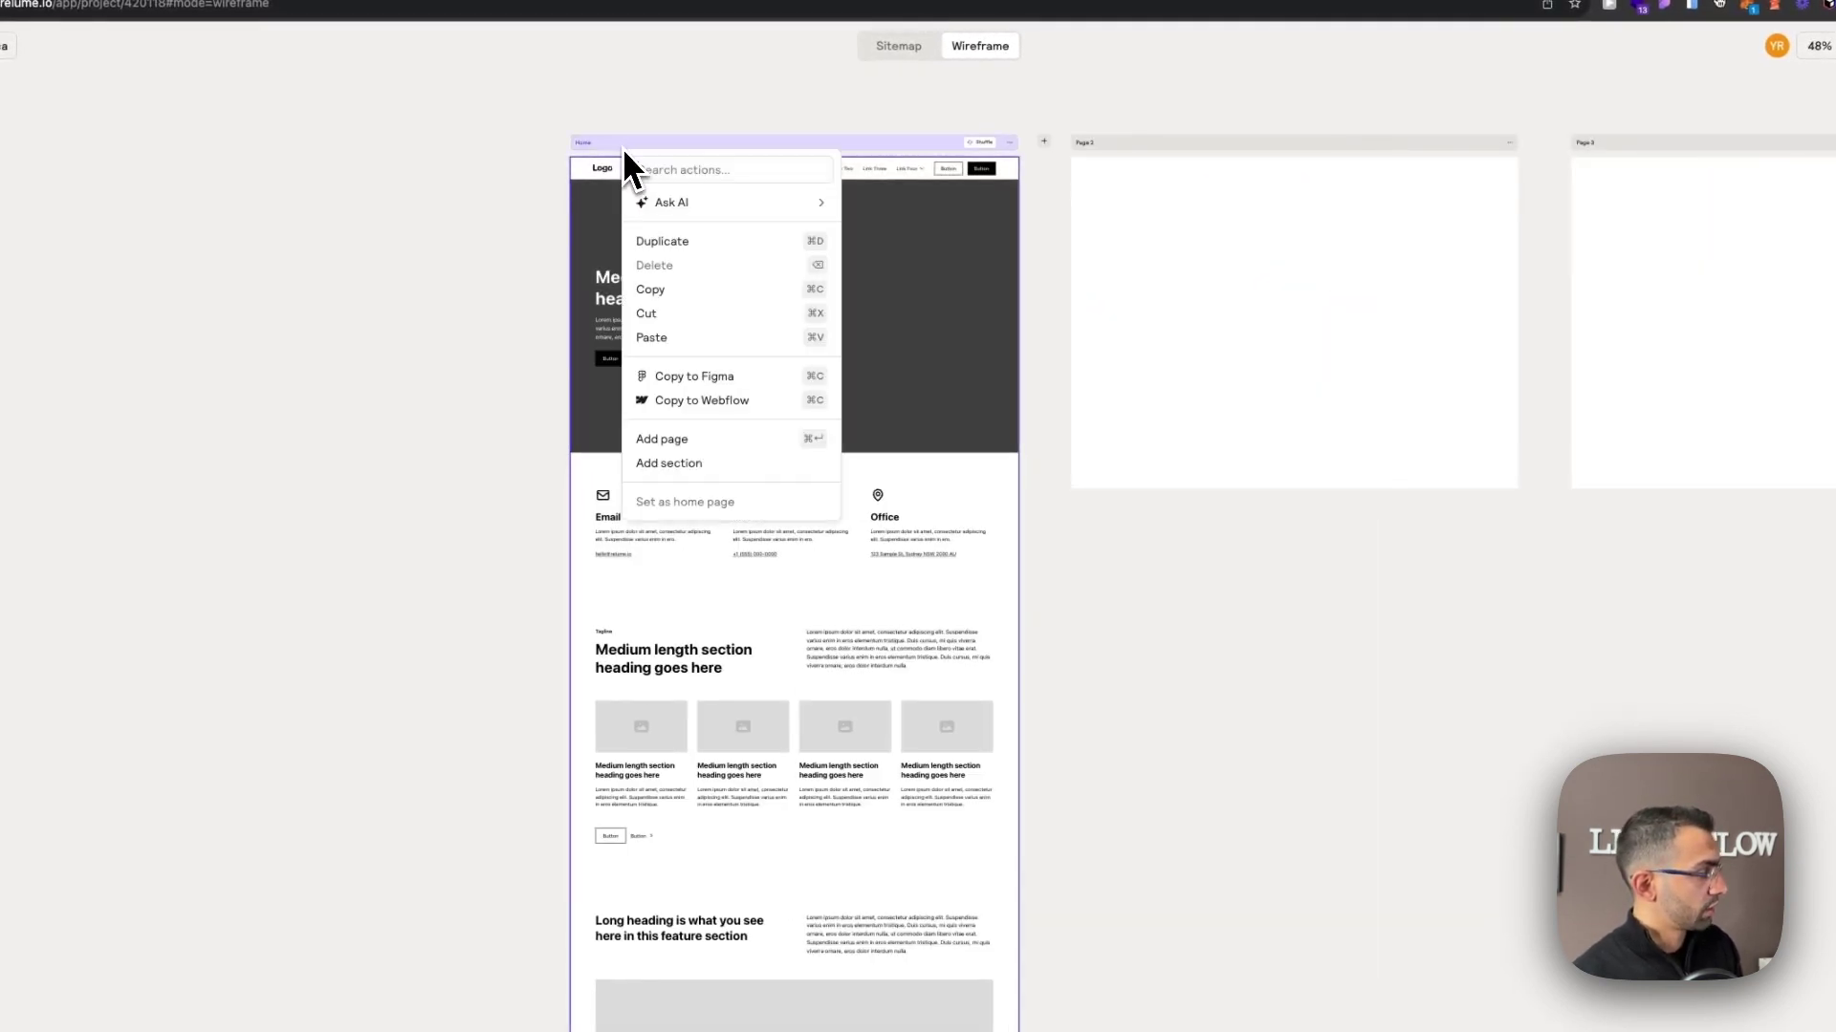
pyautogui.click(678, 401)
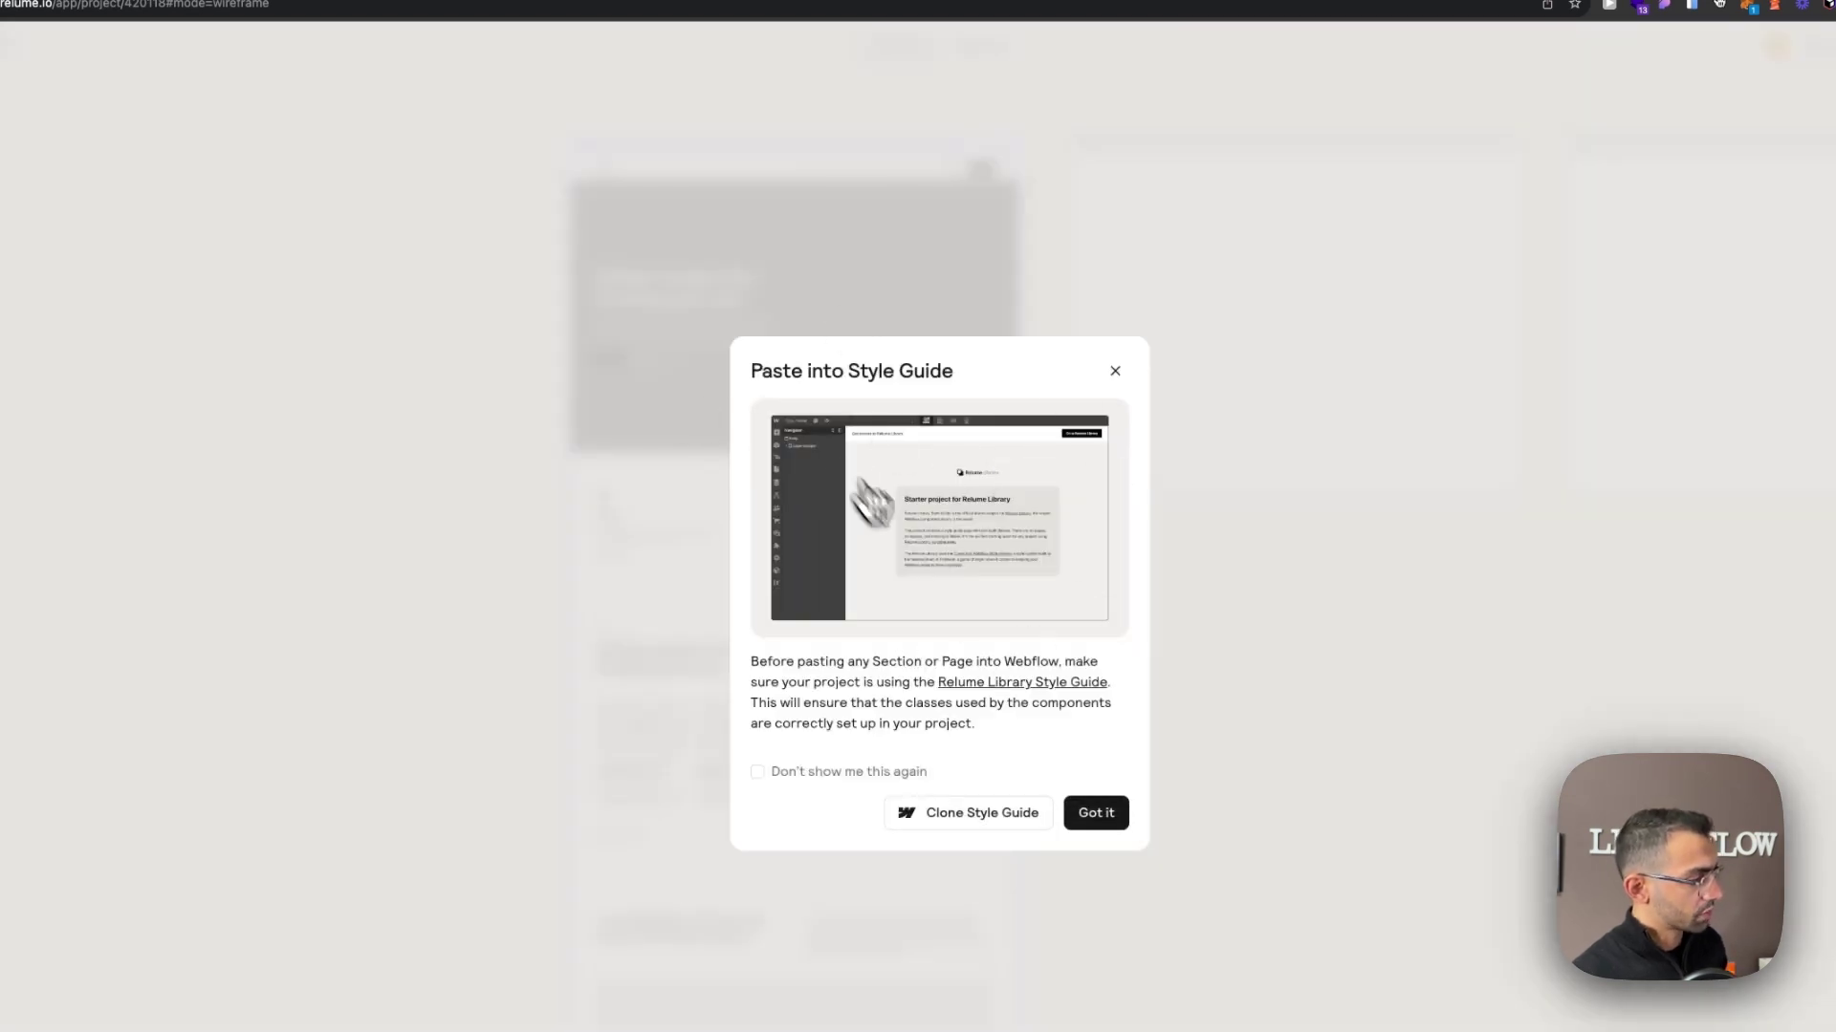
# Clone the Relume Library Style Guide in Webflow as a new site named Openai Replica.
pyautogui.click(968, 688)
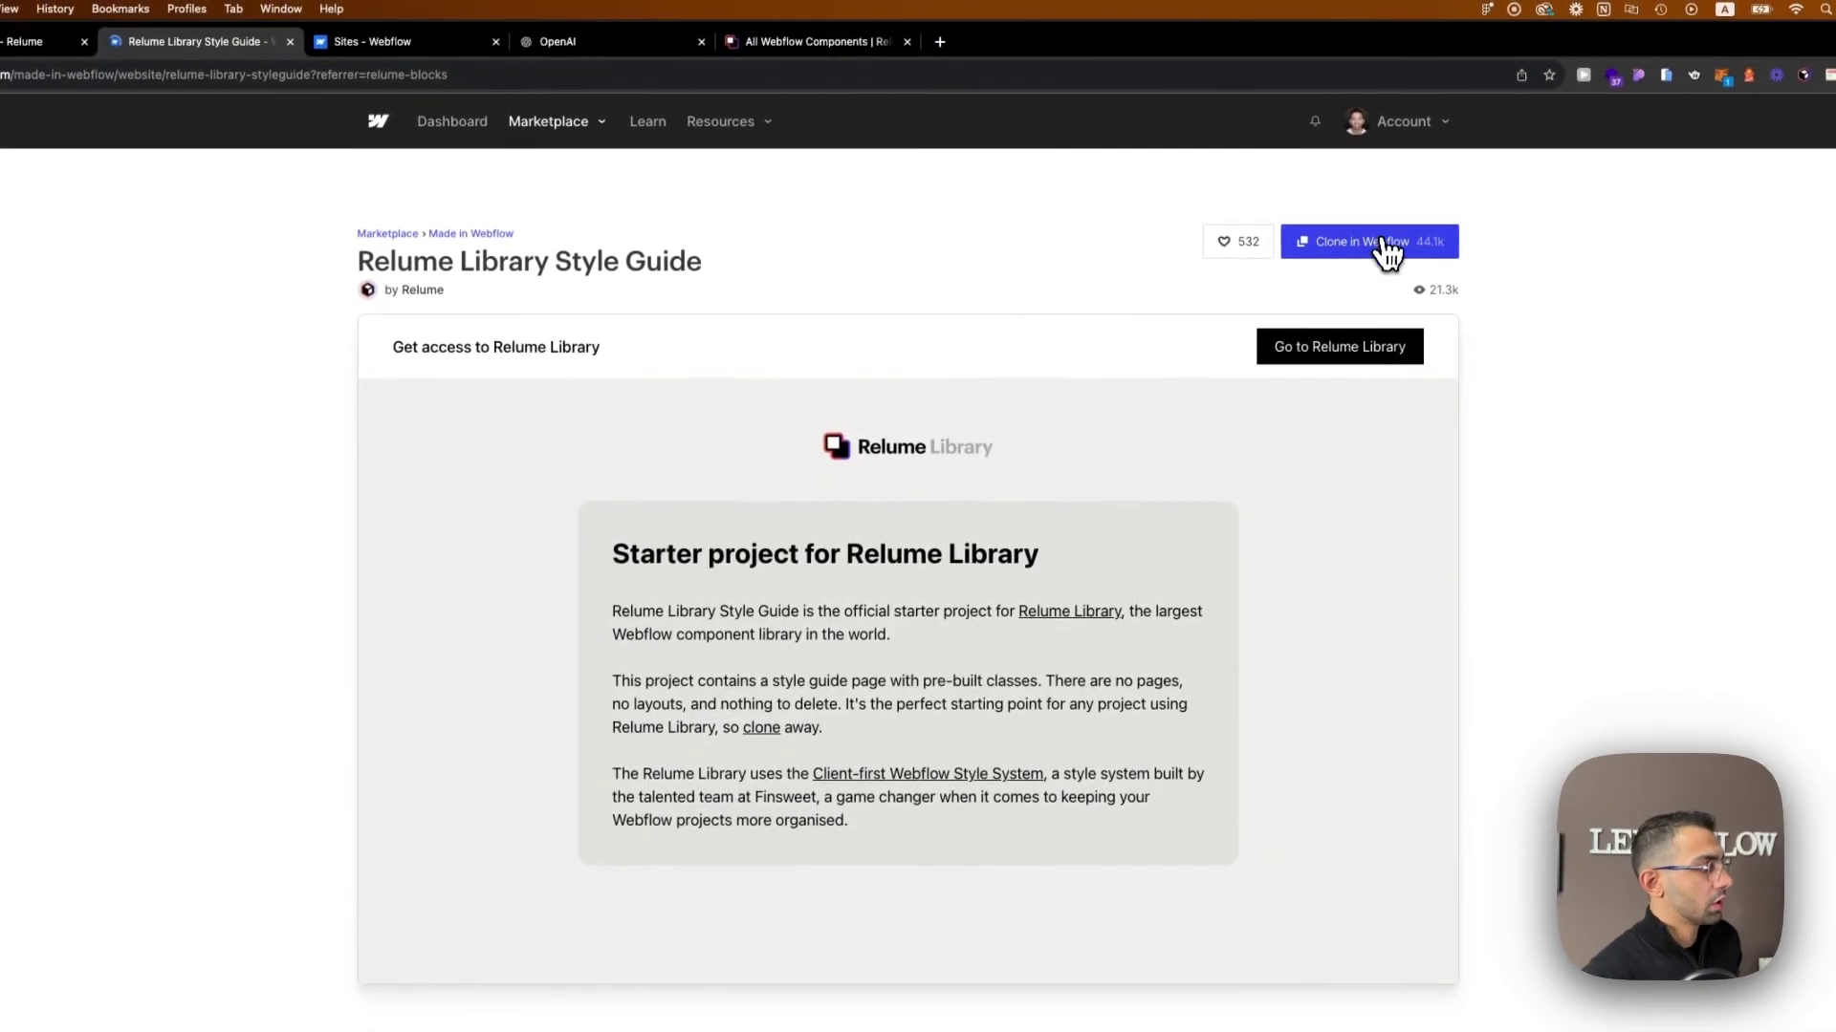
pyautogui.click(1383, 239)
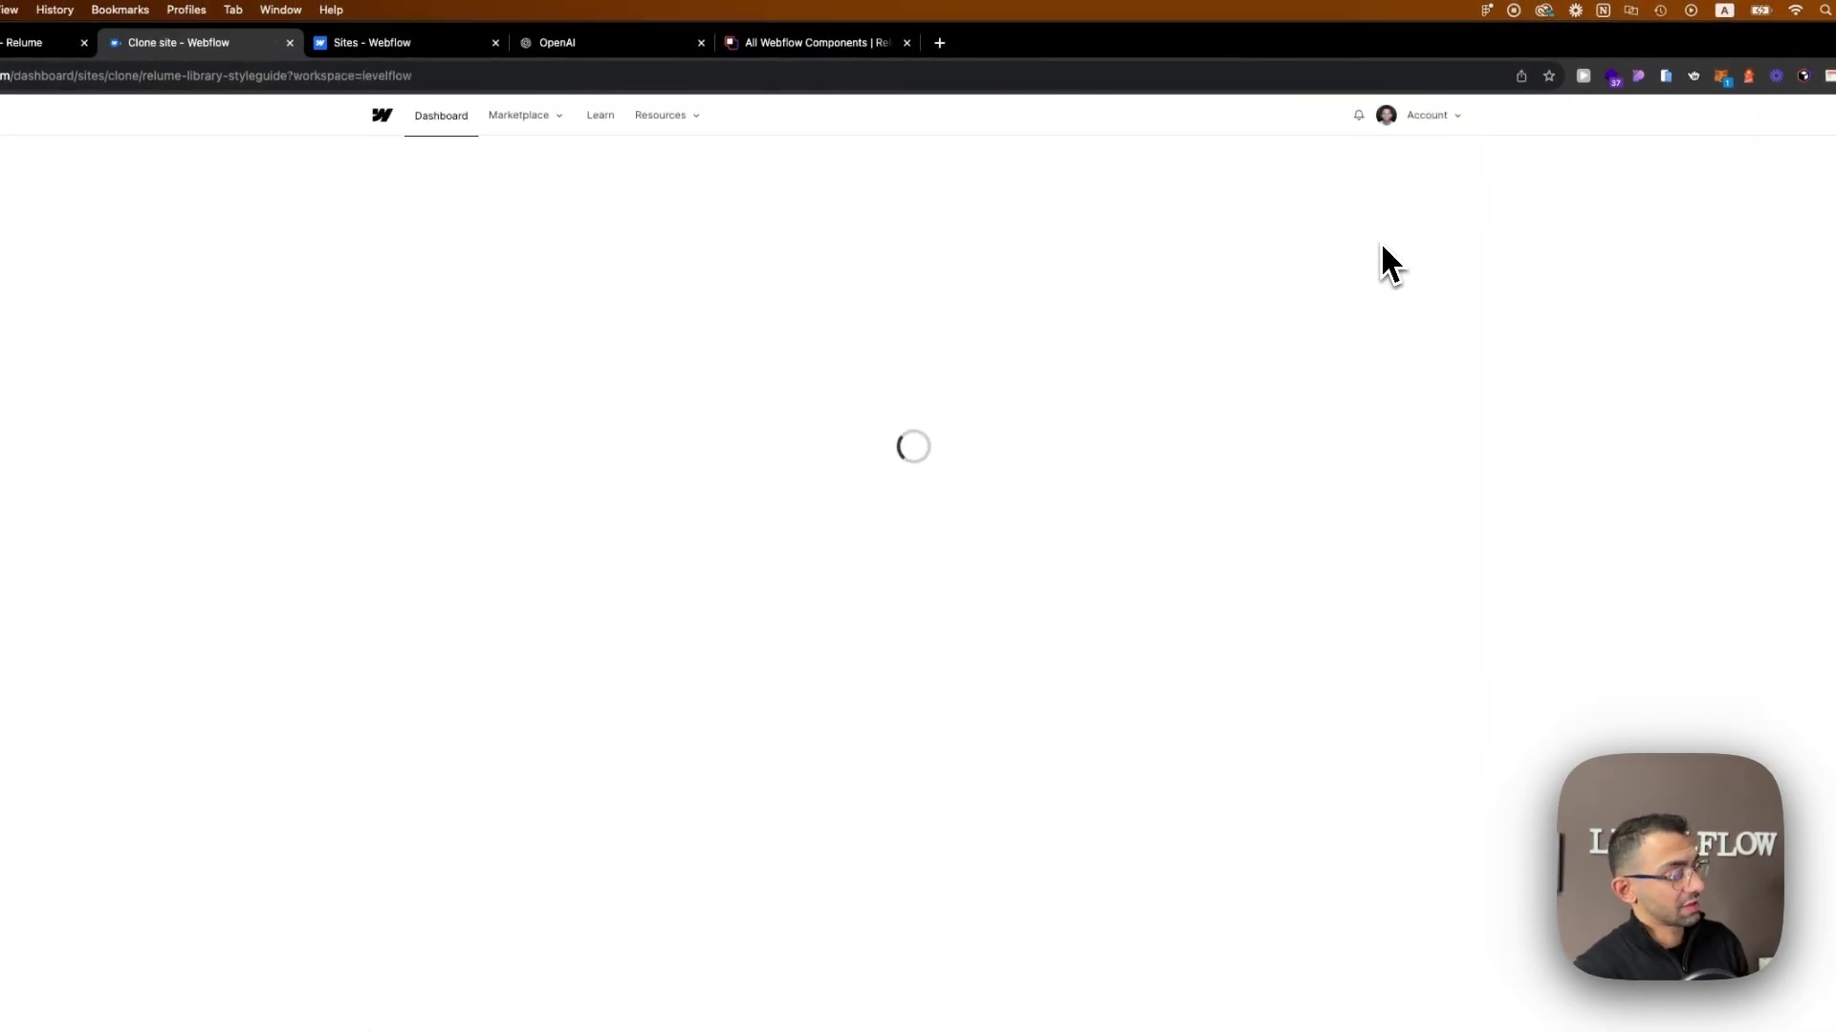
pyautogui.click(1400, 155)
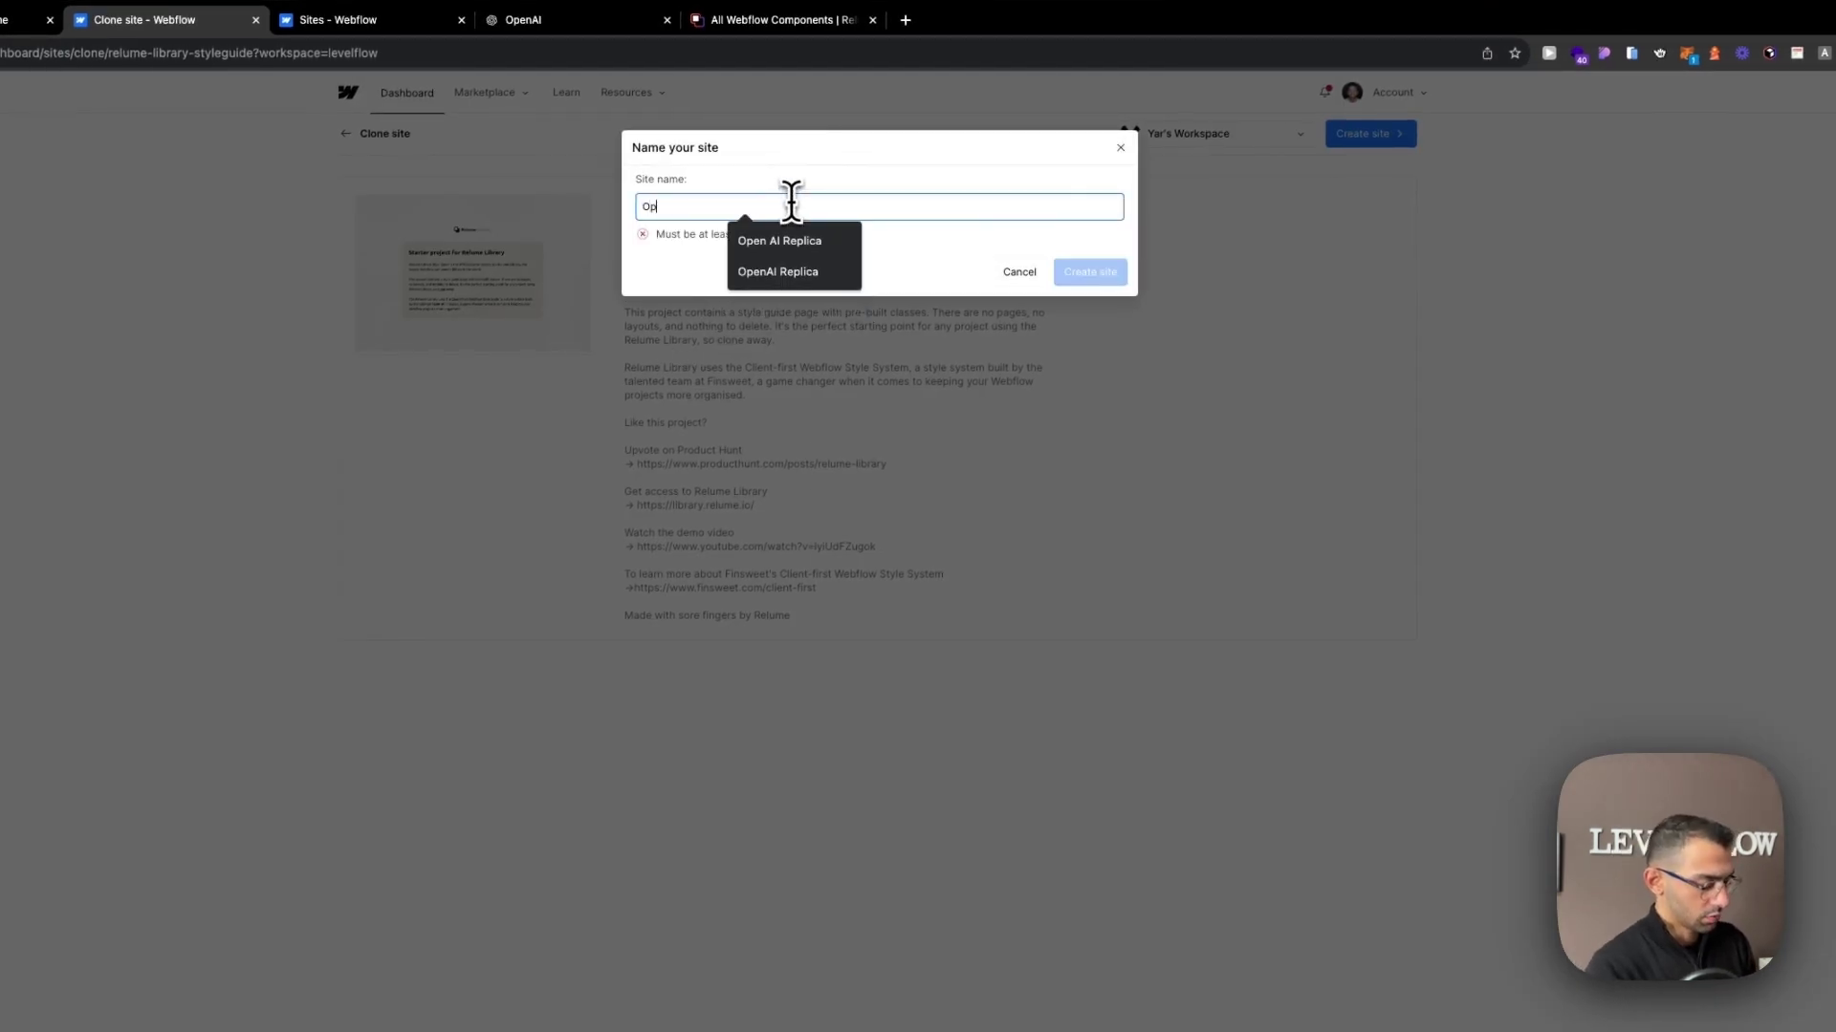
pyautogui.write('Openai Rep')
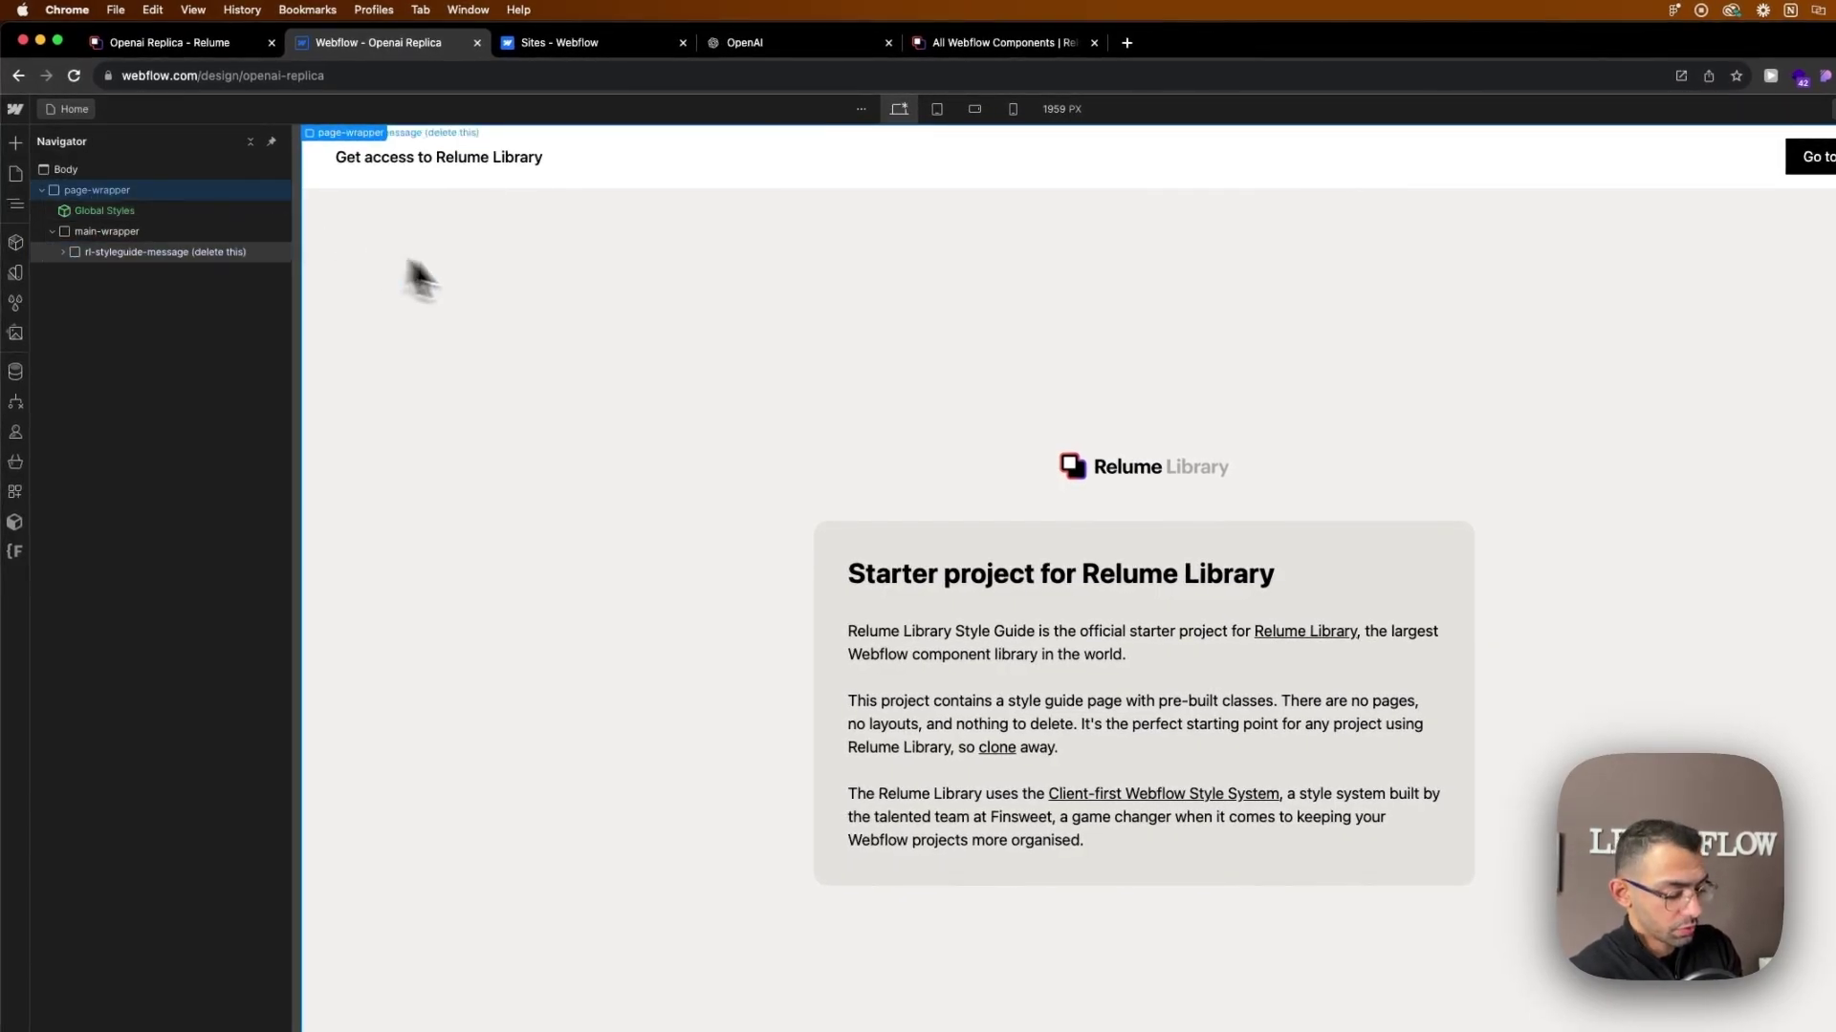
# Delete the starter page-wrapper content from the Home page and open the draft Style Guide page.
pyautogui.press('Delete')
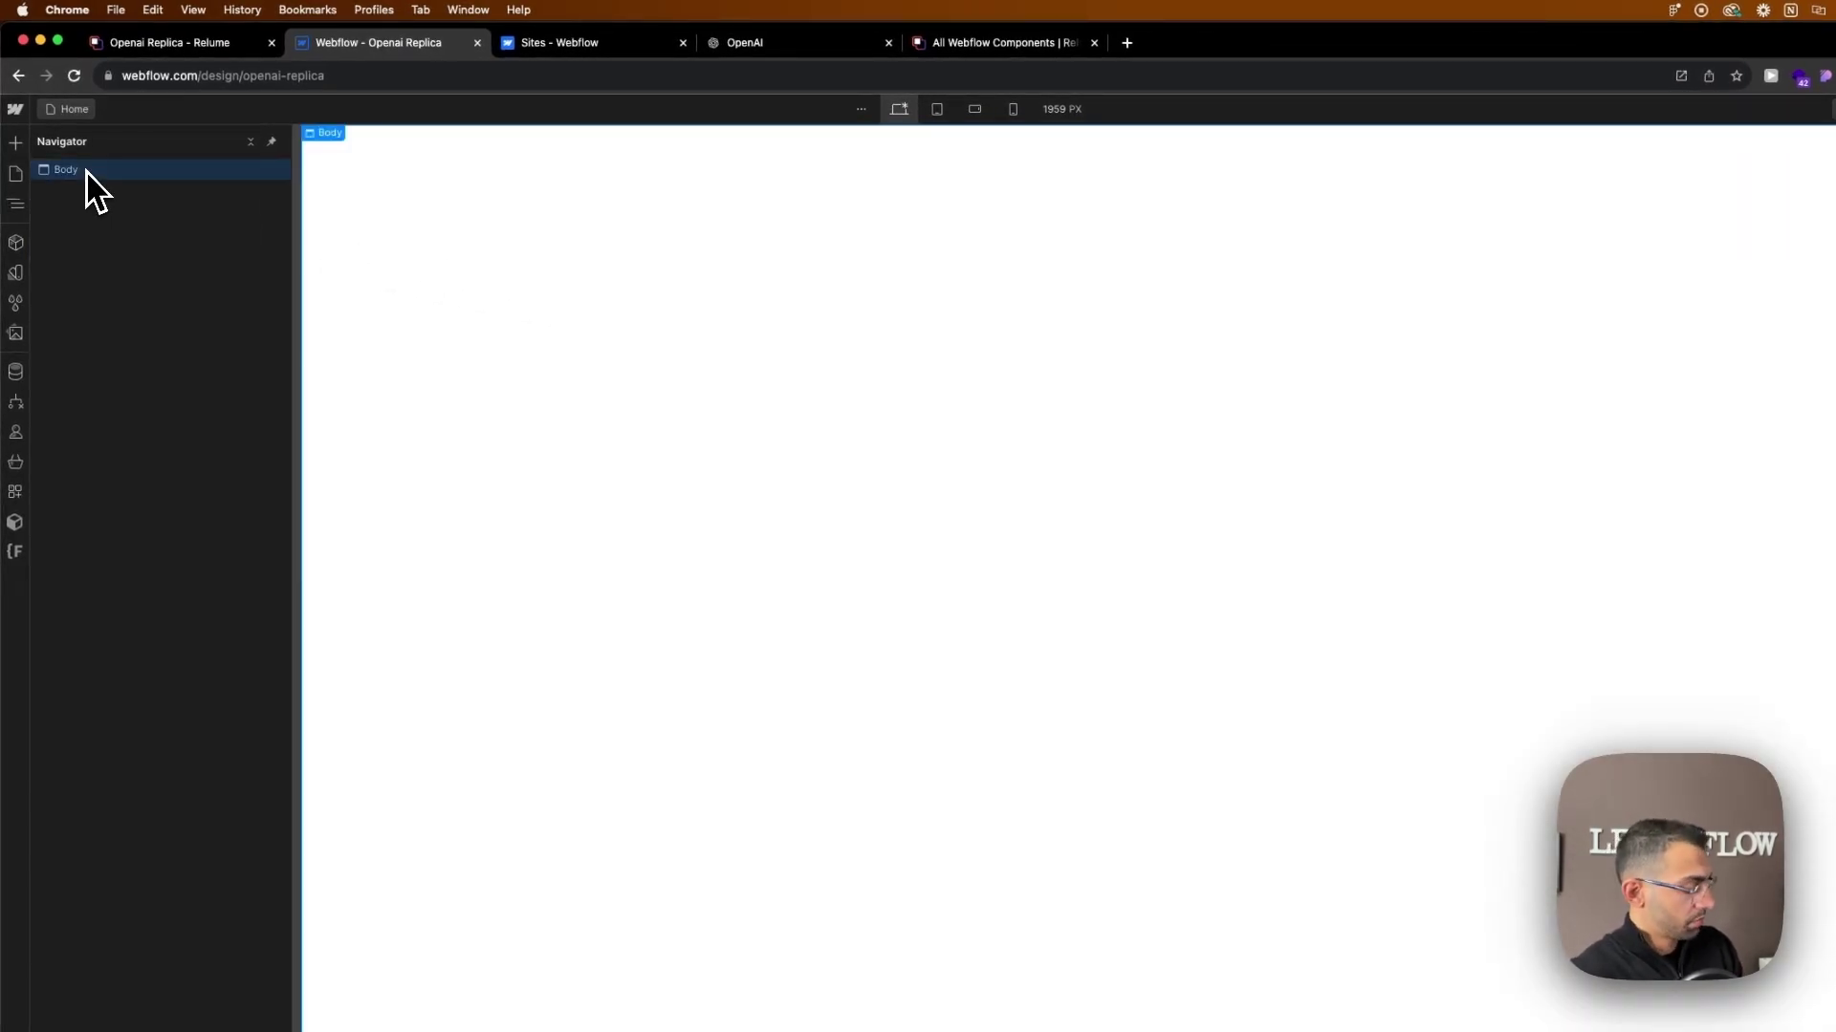
pyautogui.click(19, 175)
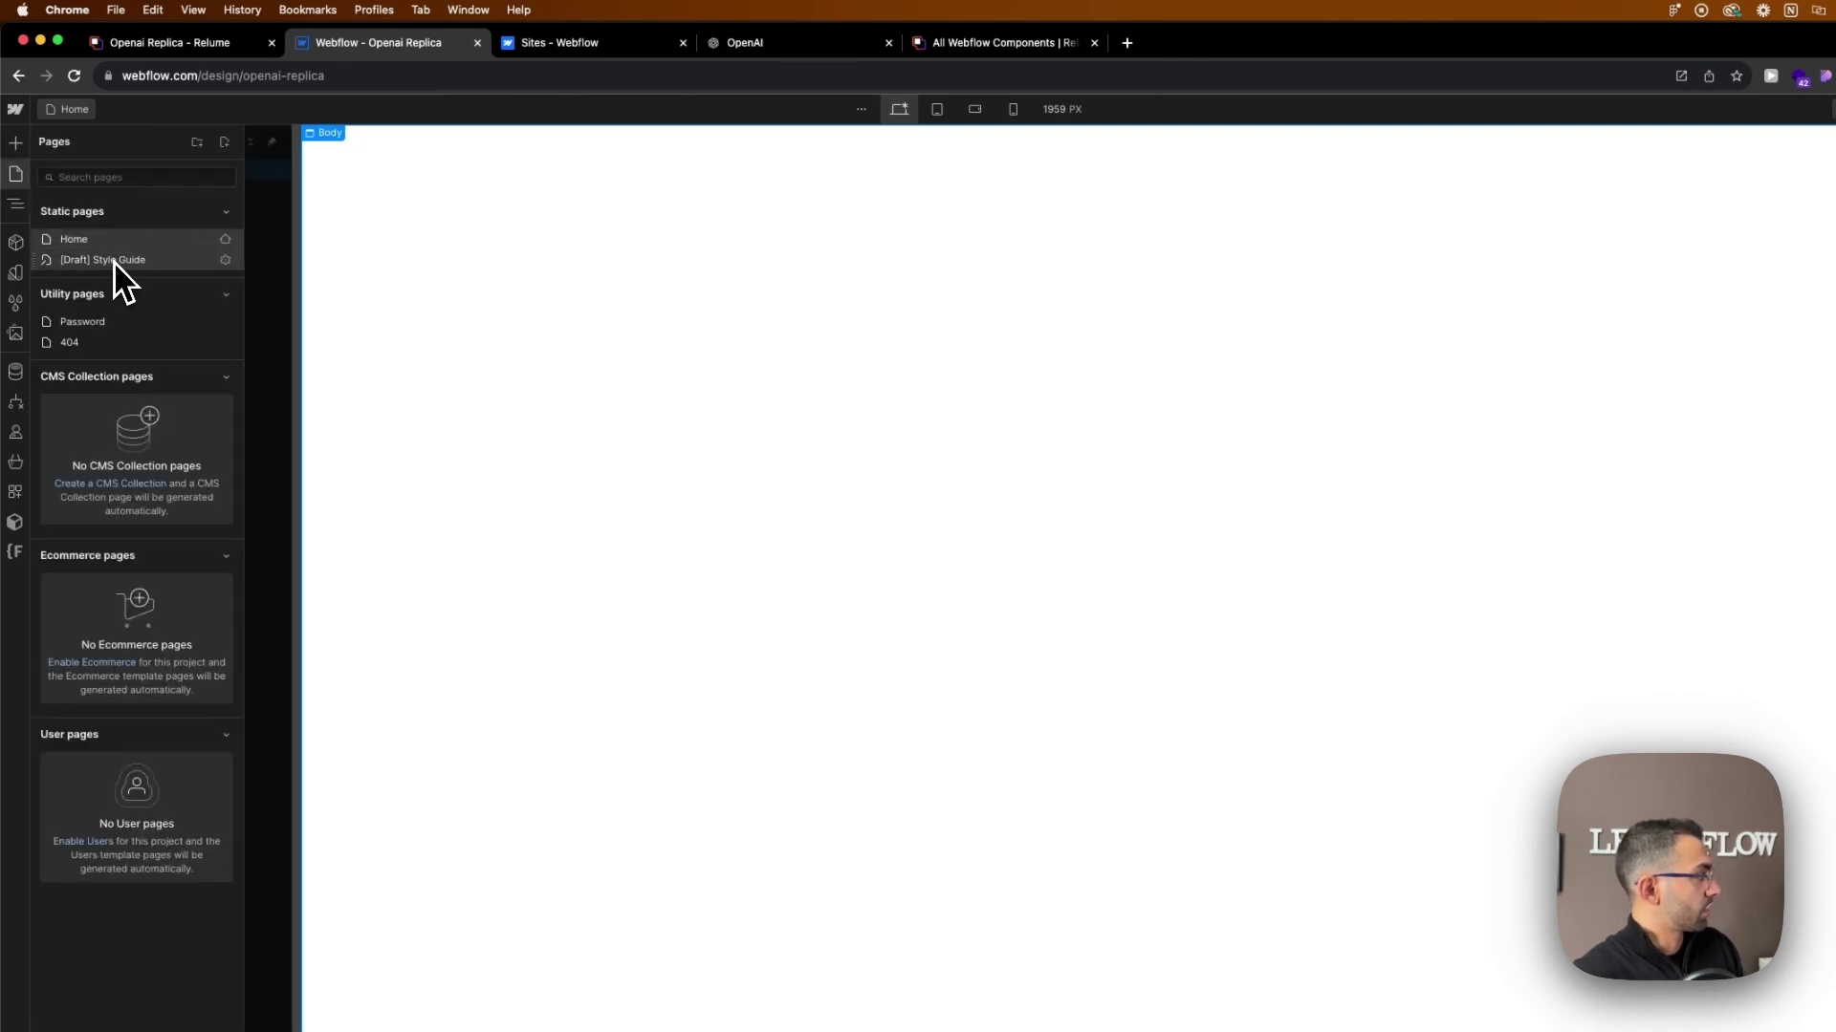
pyautogui.click(102, 265)
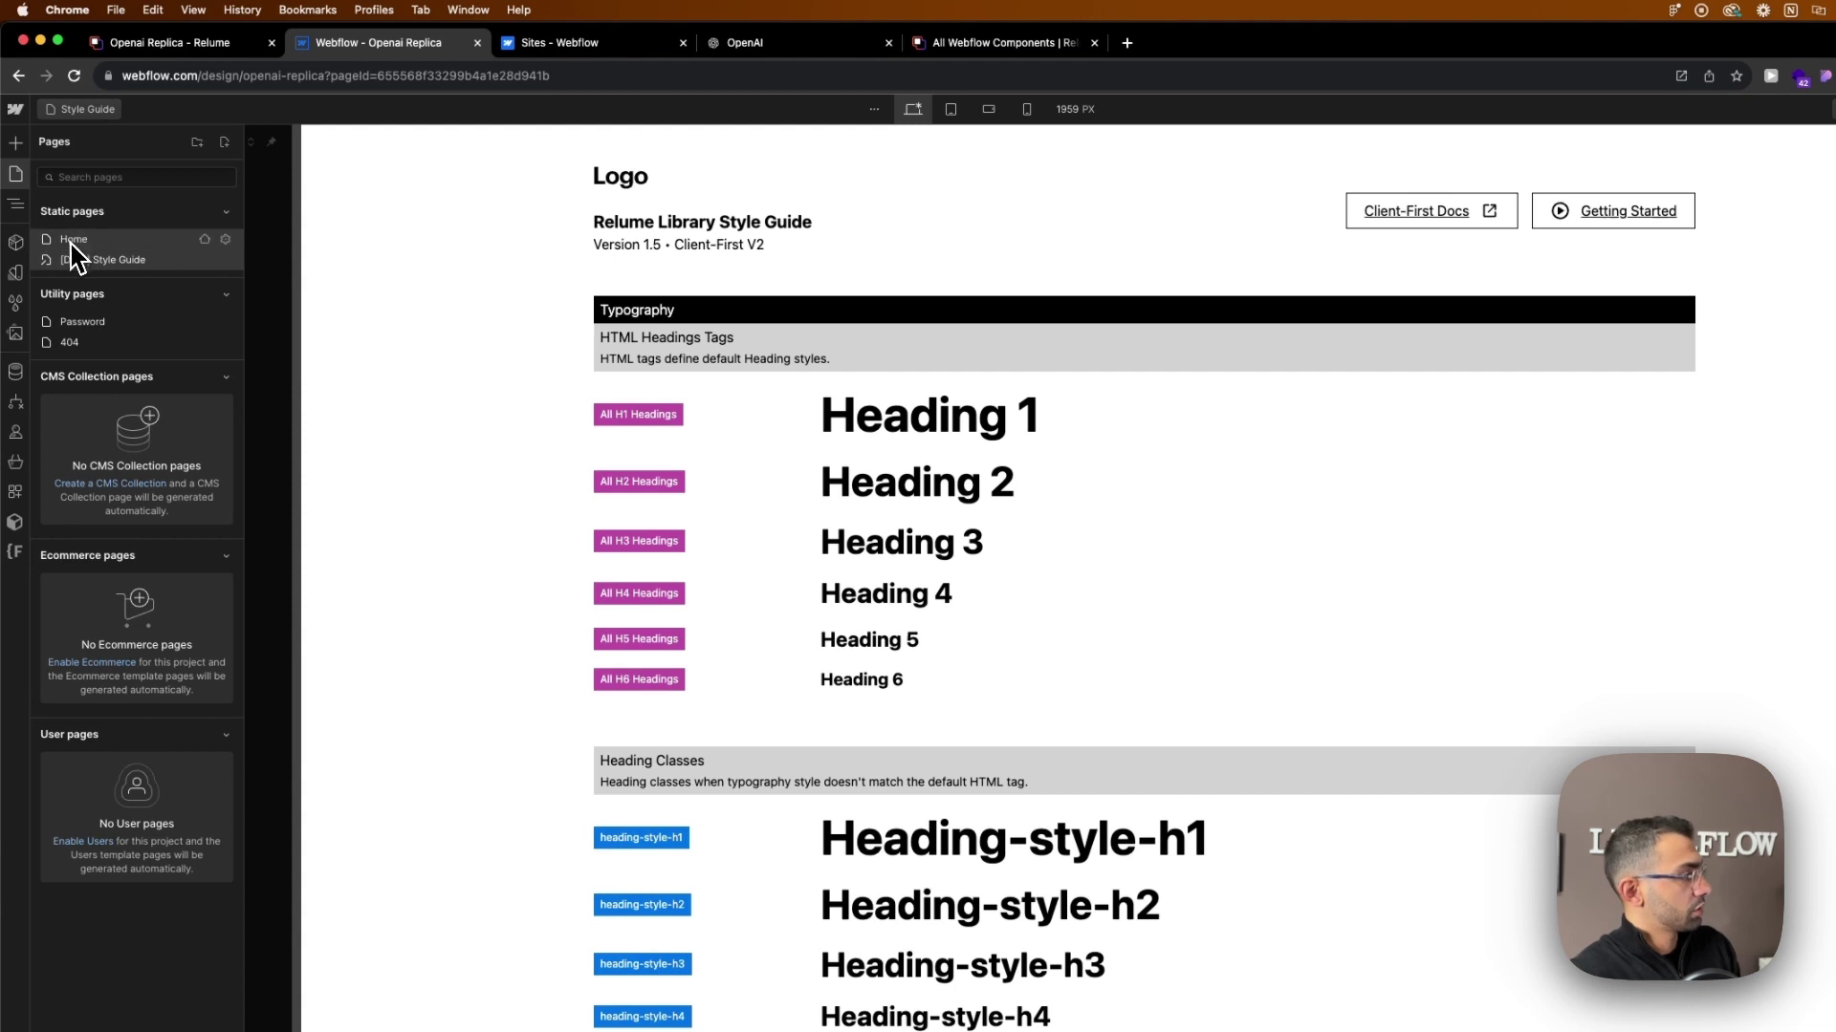
# Open the Home page in Webflow, then copy the whole Home wireframe page from Relume for Webflow.
pyautogui.click(72, 241)
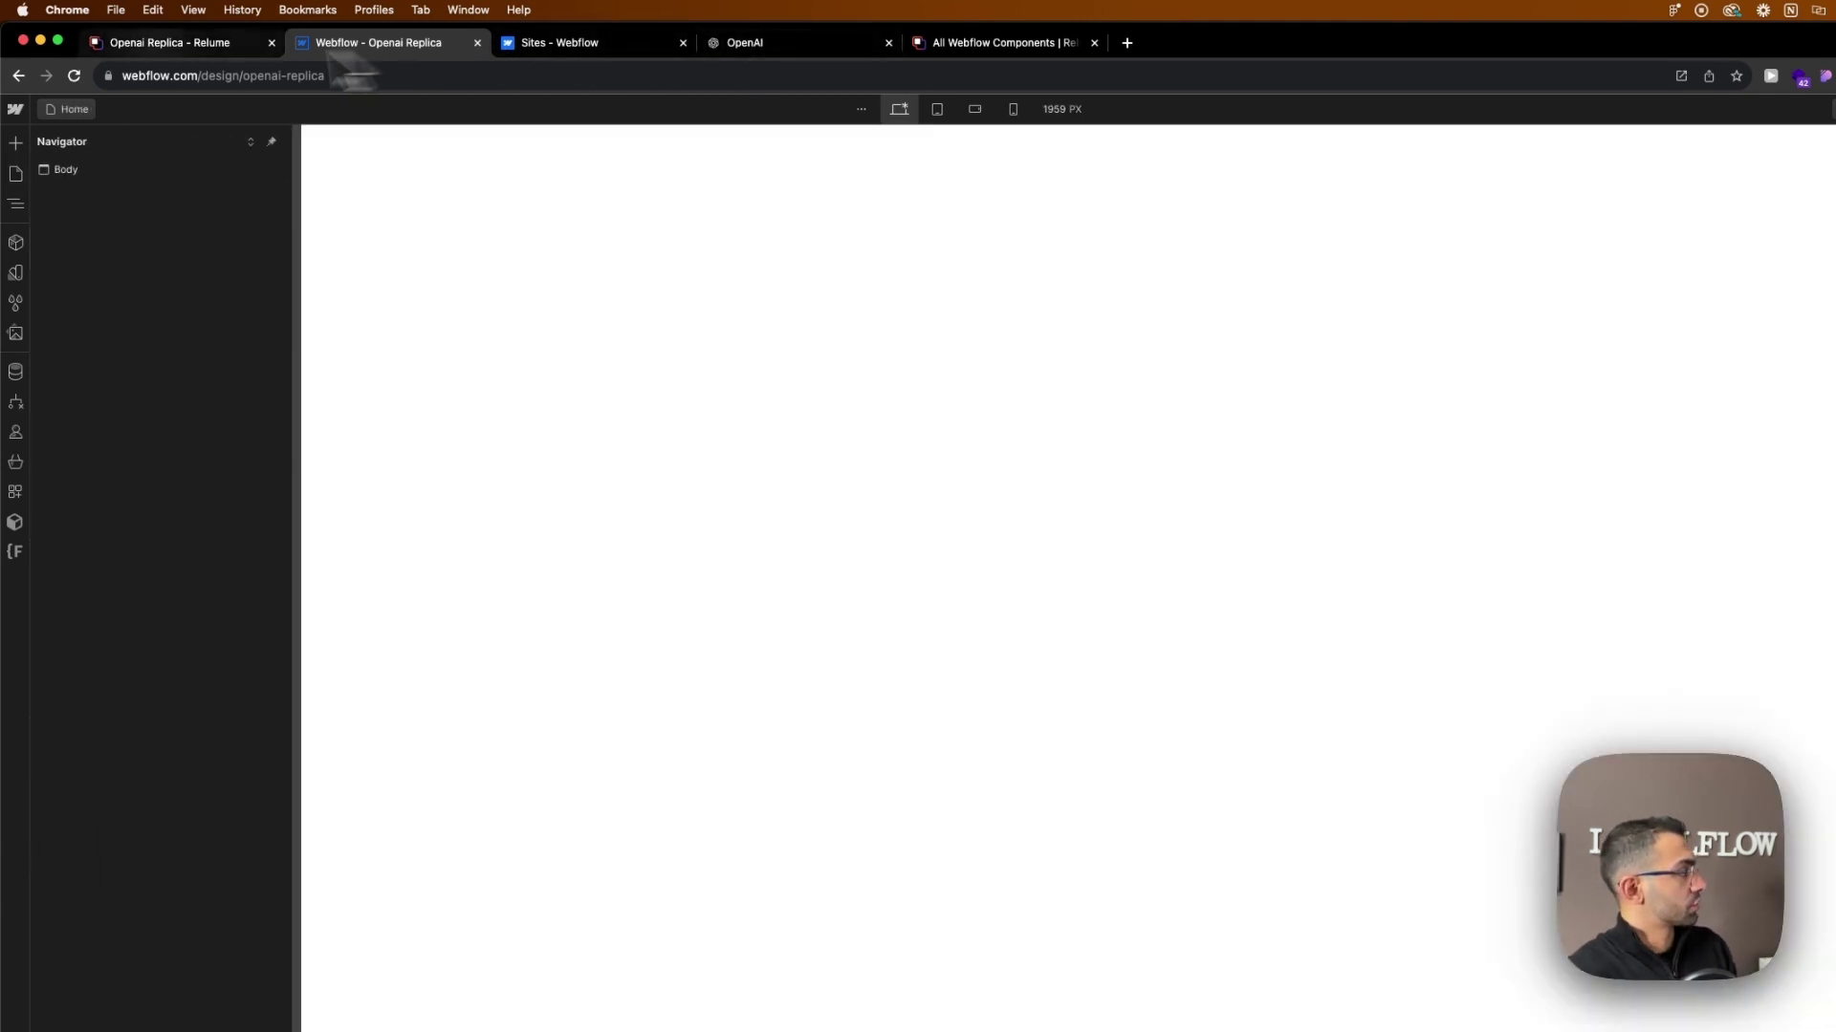
pyautogui.click(167, 42)
pyautogui.click(1188, 847)
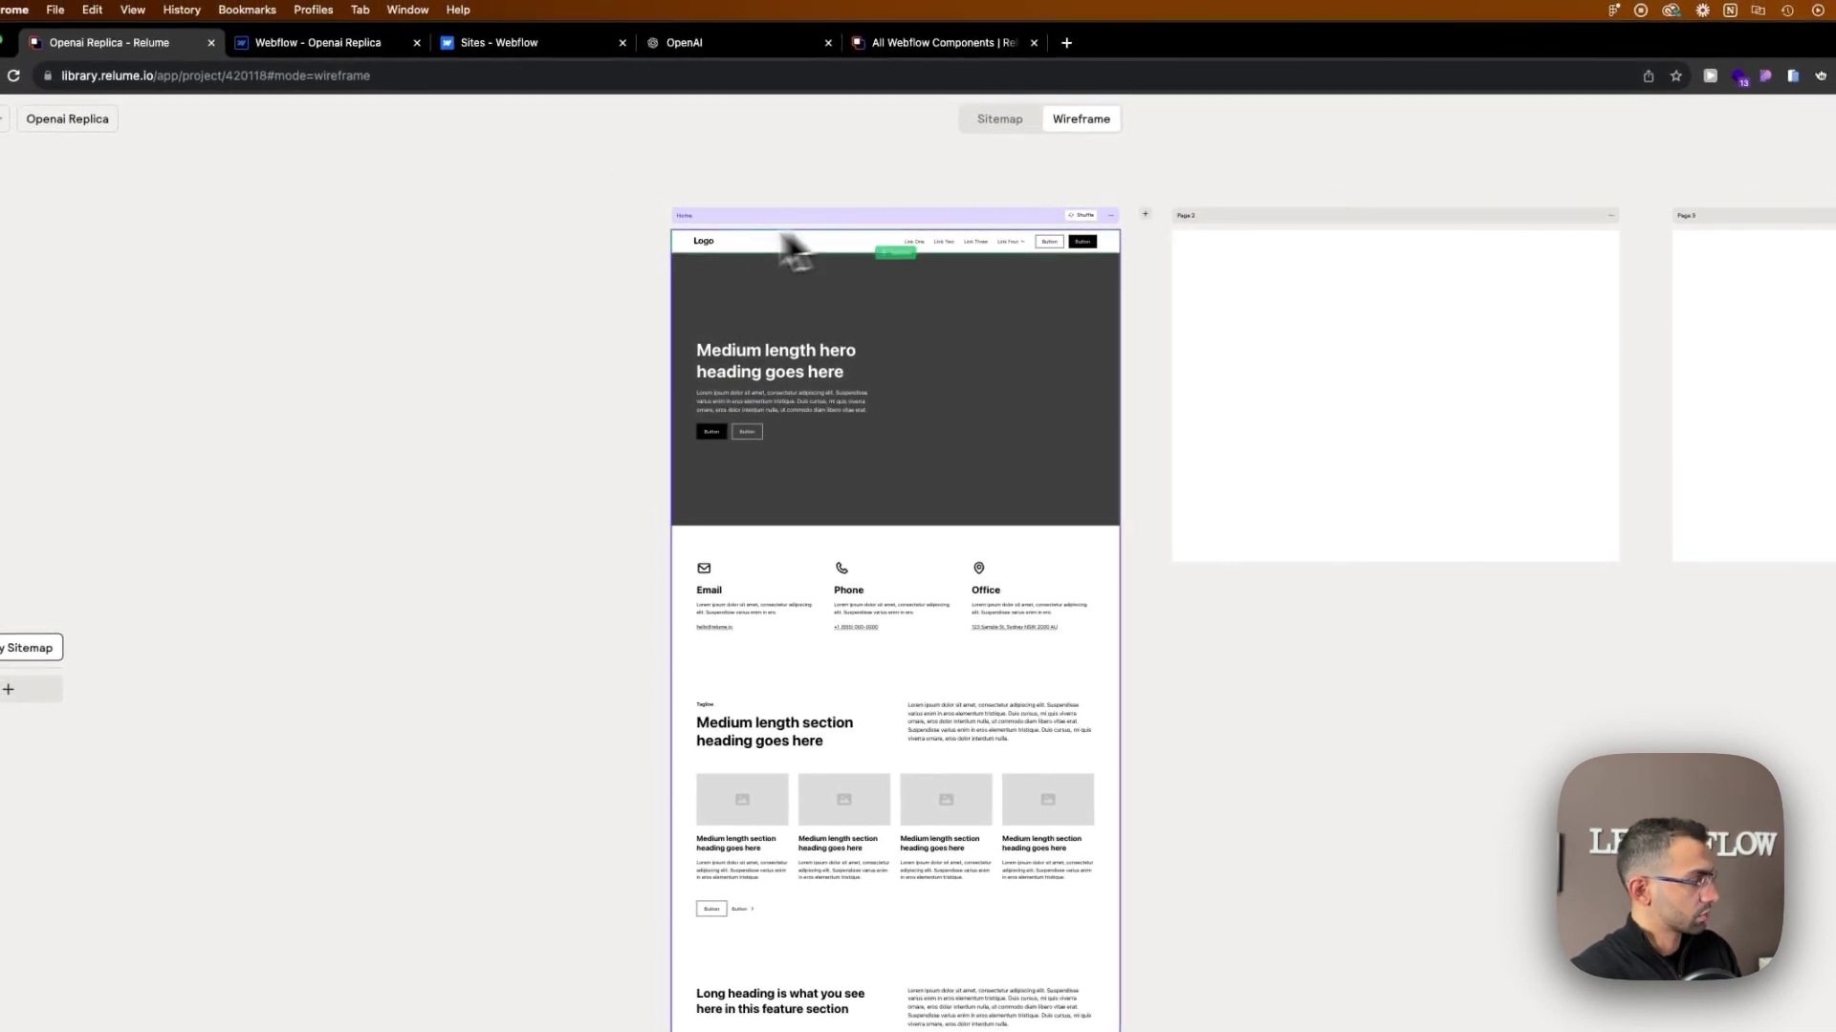
pyautogui.rightClick(707, 225)
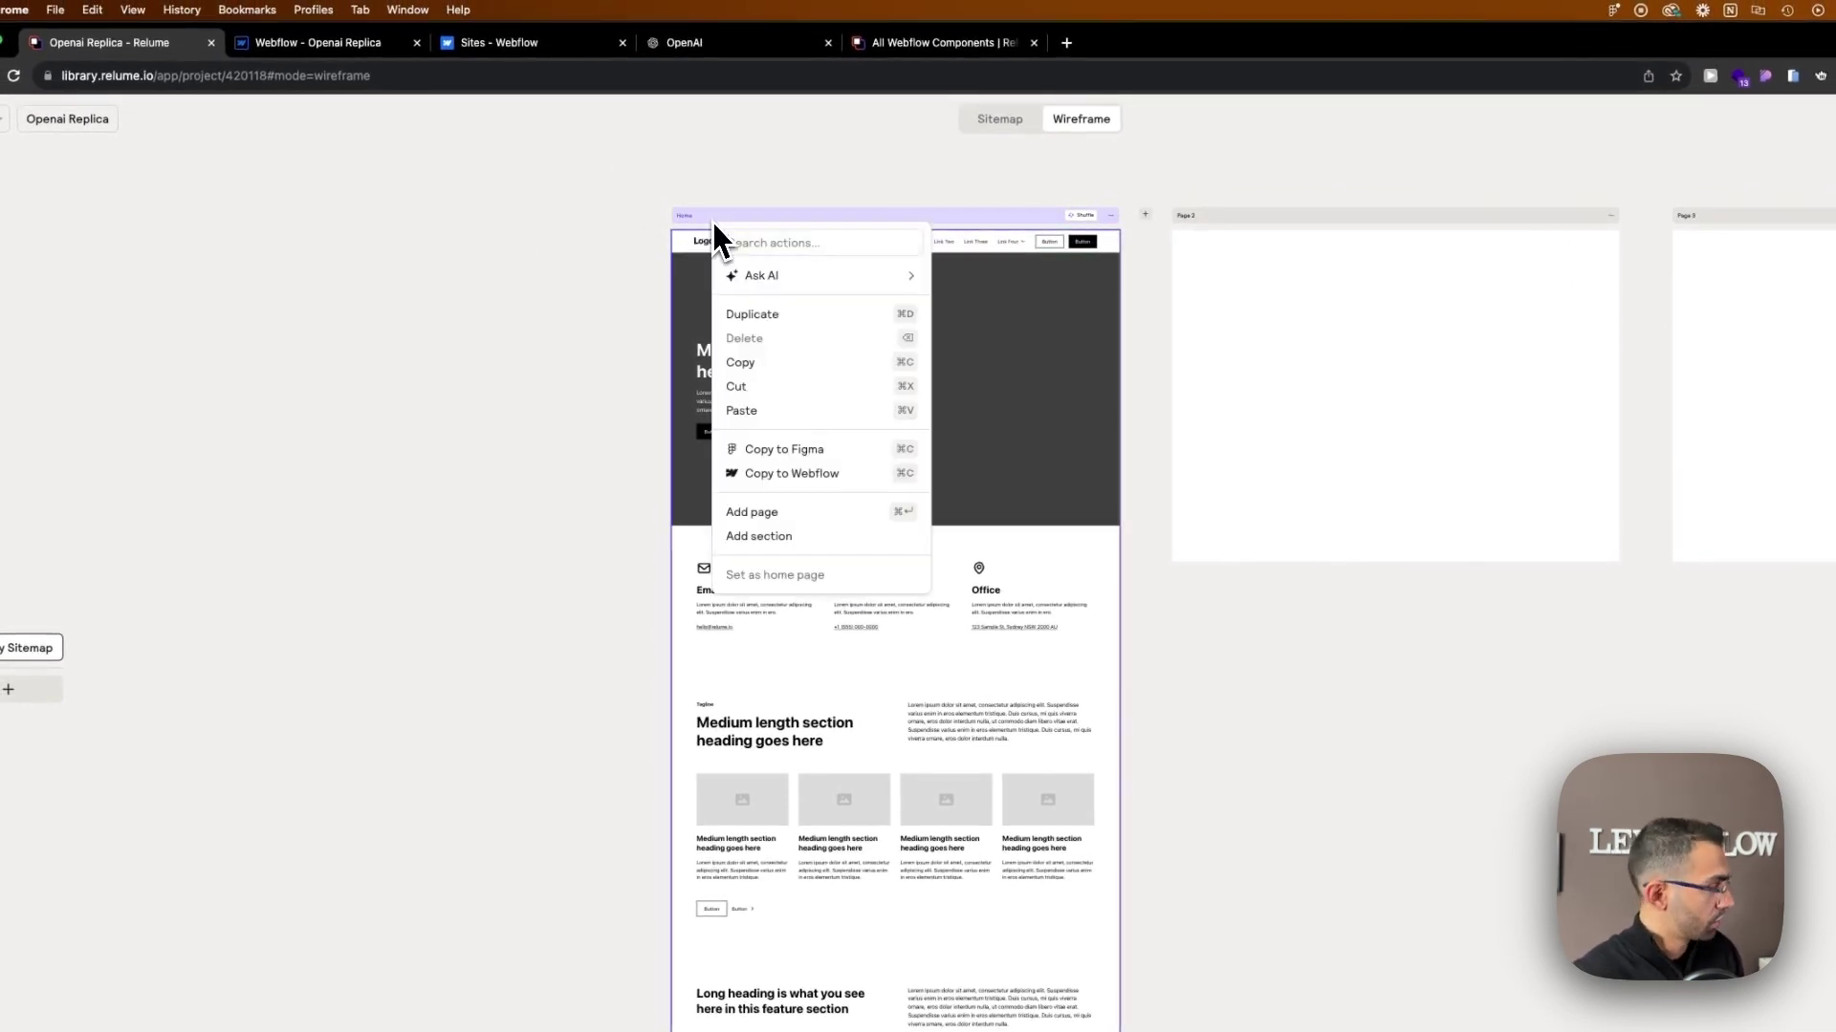
pyautogui.click(880, 476)
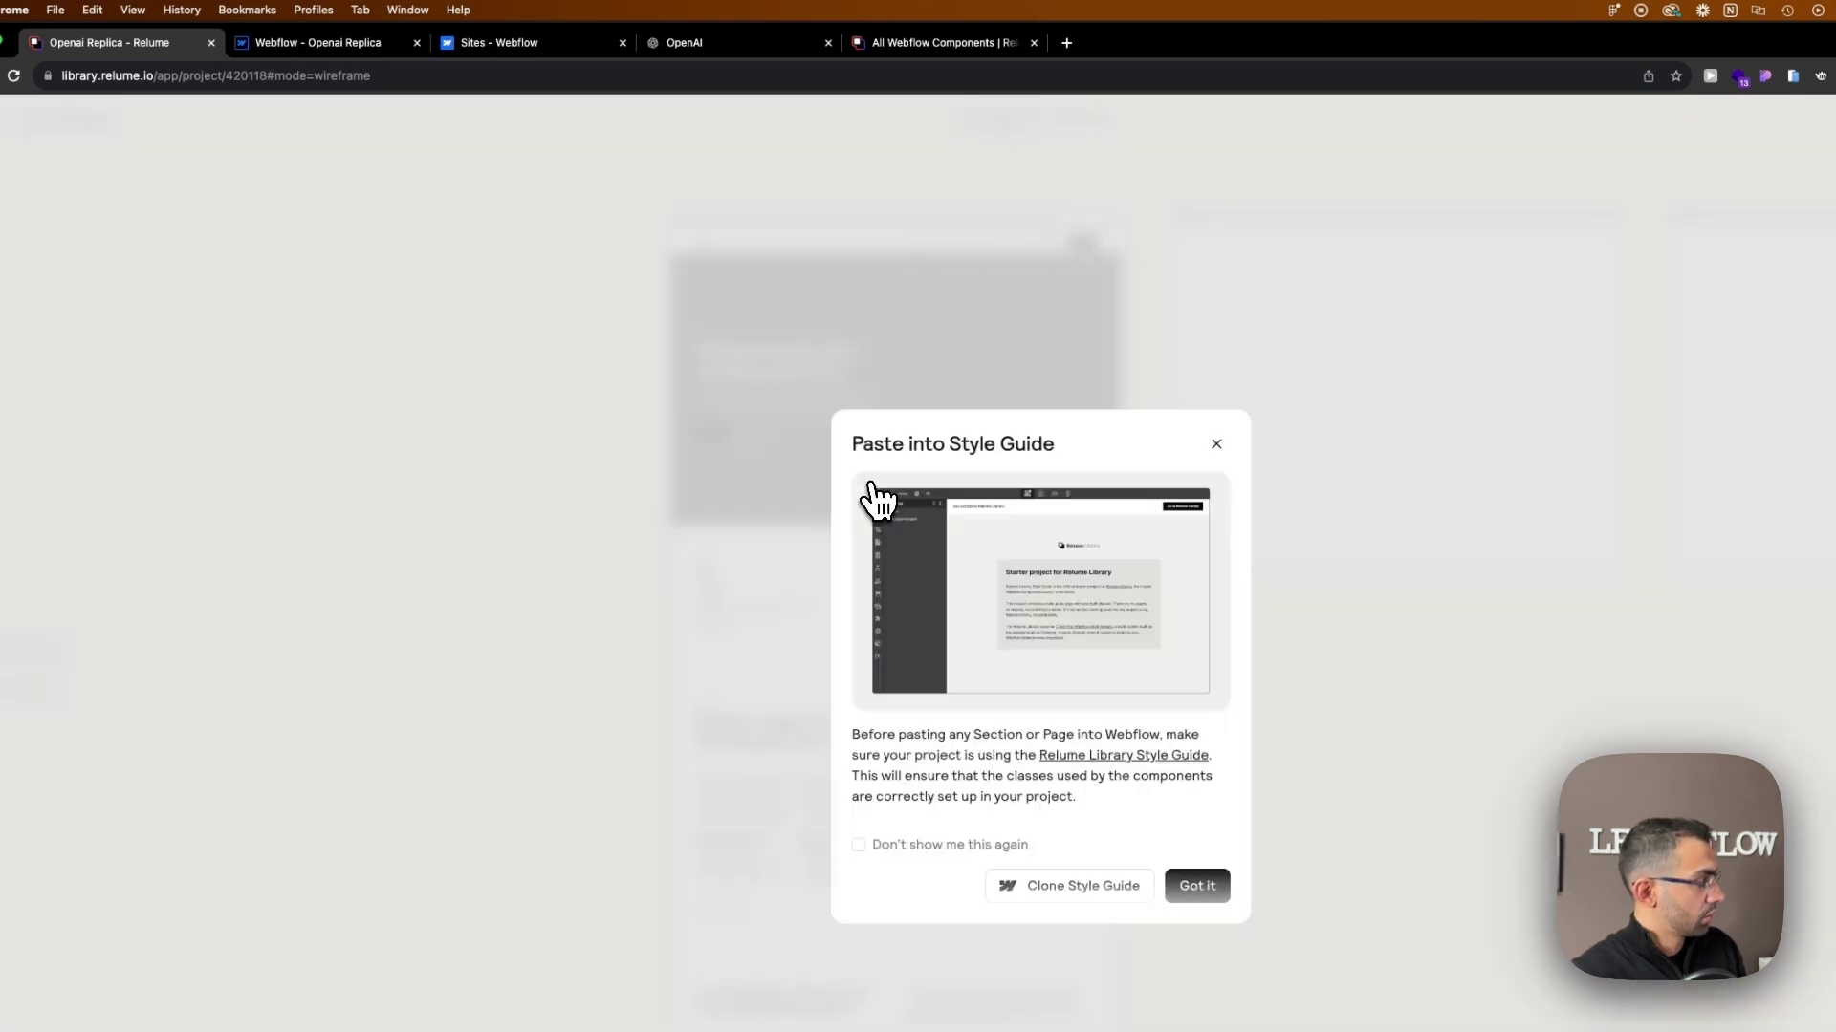
# Switch back to the Openai Replica site in Webflow, paste the wireframe into the Home page's Body, and check the hero's element structure.
pyautogui.click(504, 46)
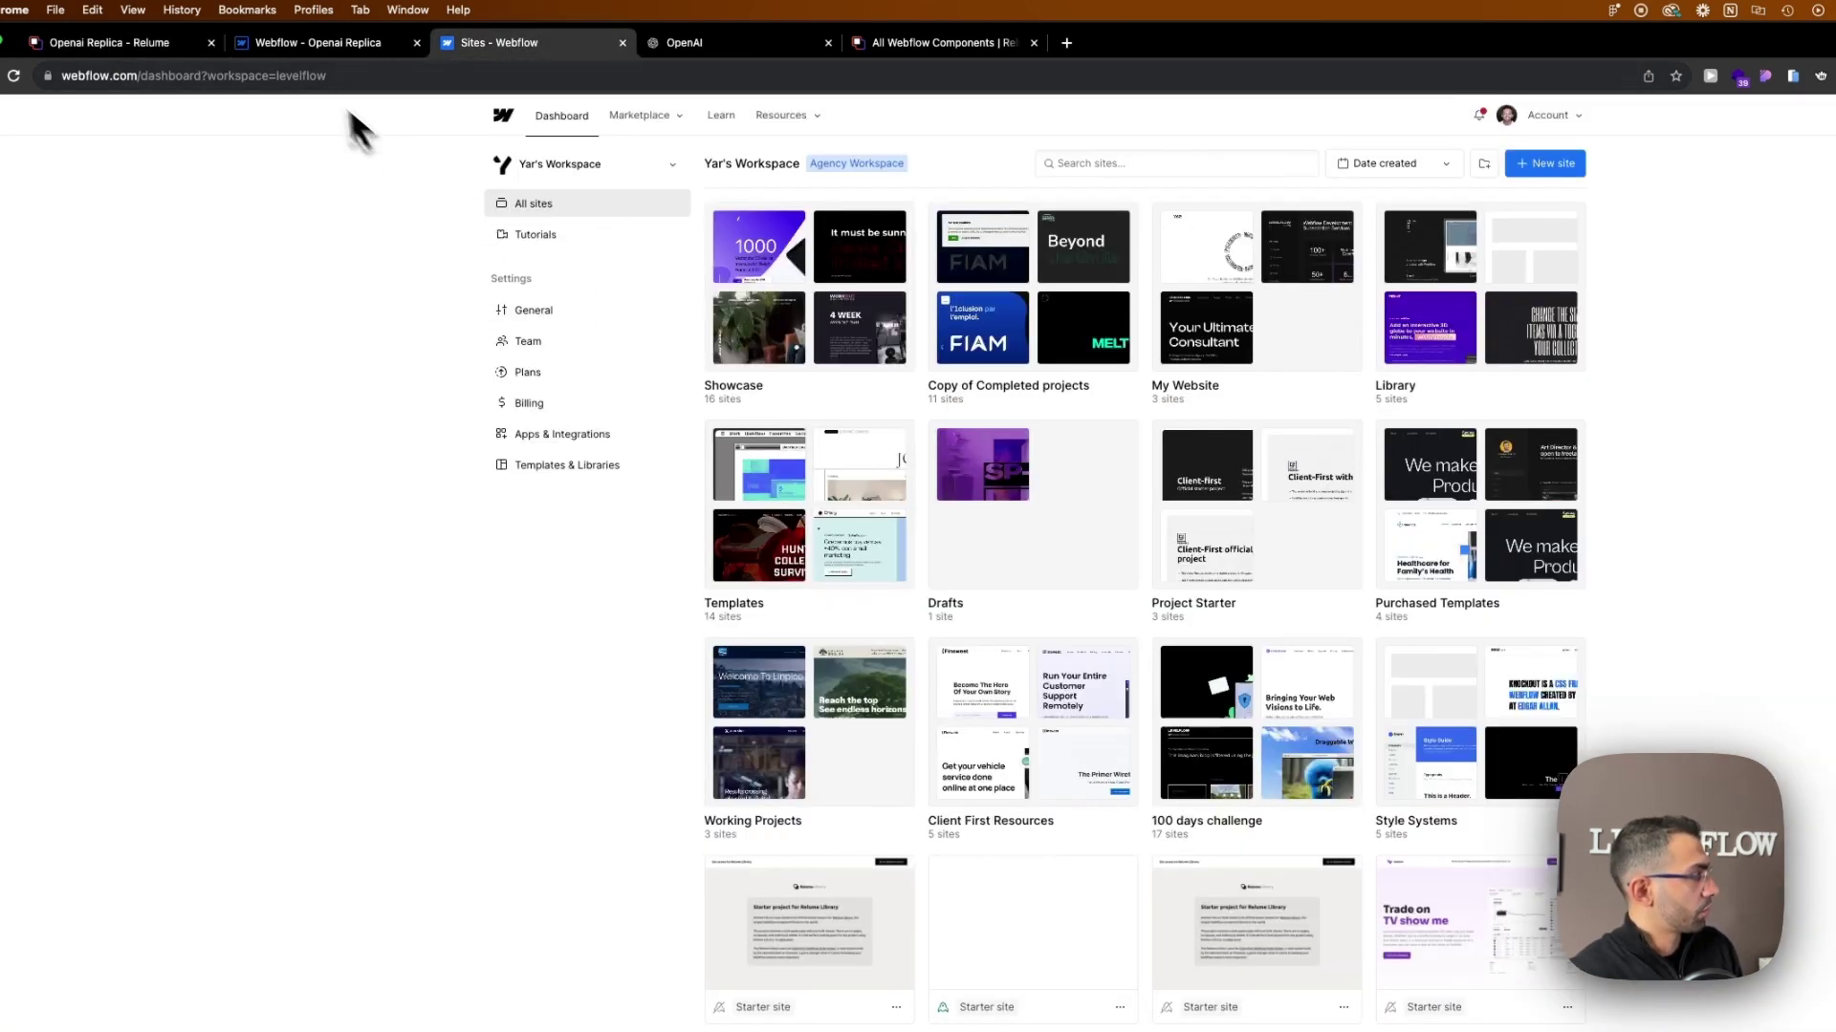
pyautogui.click(324, 46)
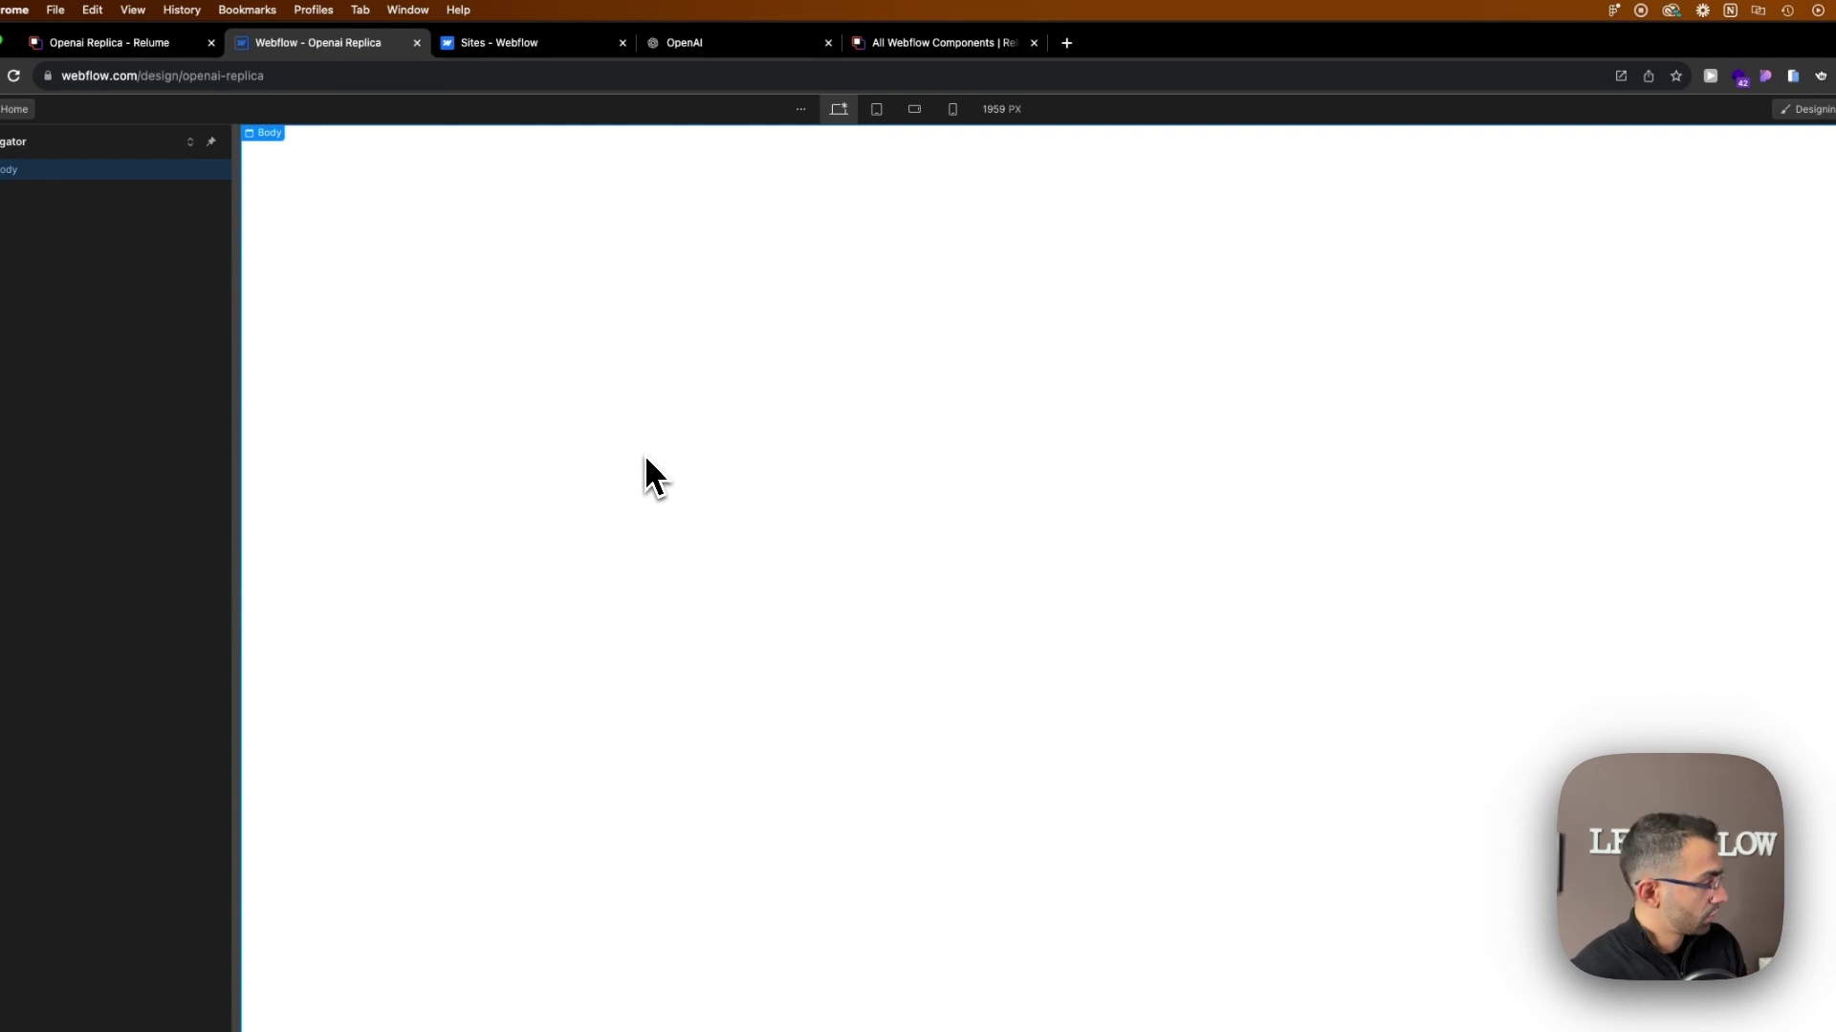
pyautogui.press('super+v')
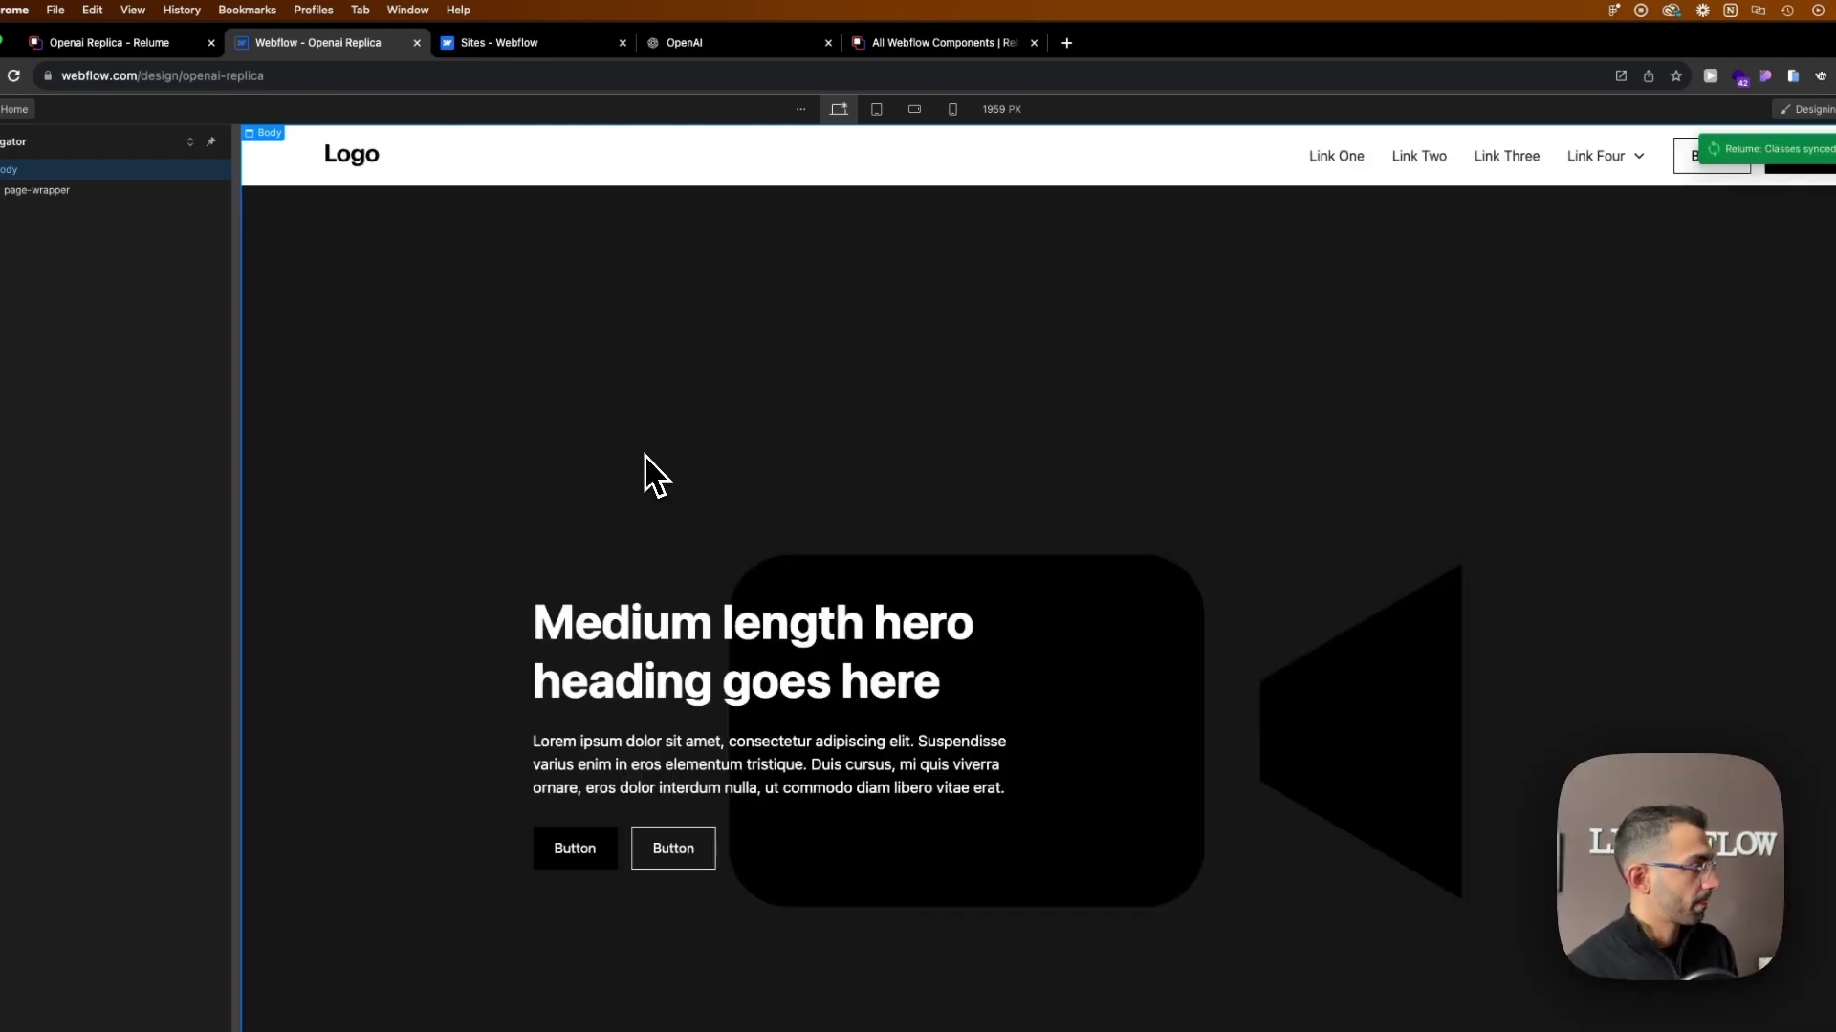
pyautogui.click(646, 473)
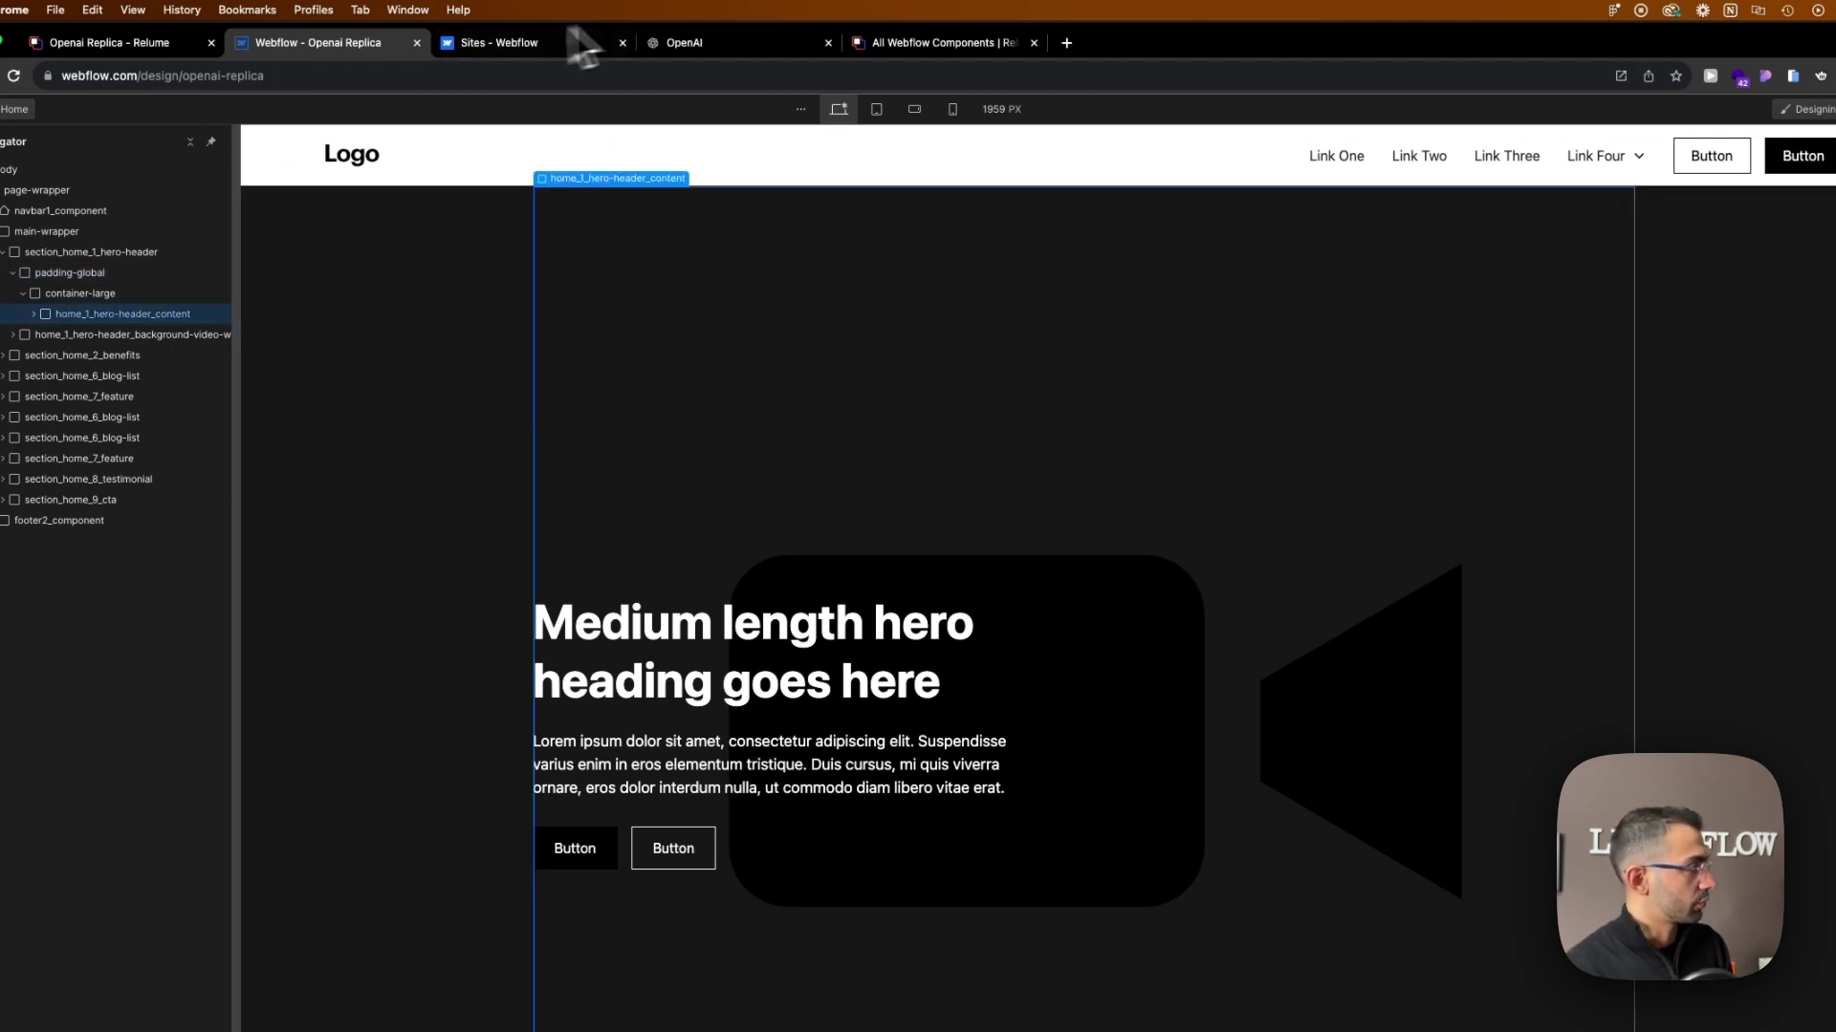
pyautogui.click(841, 638)
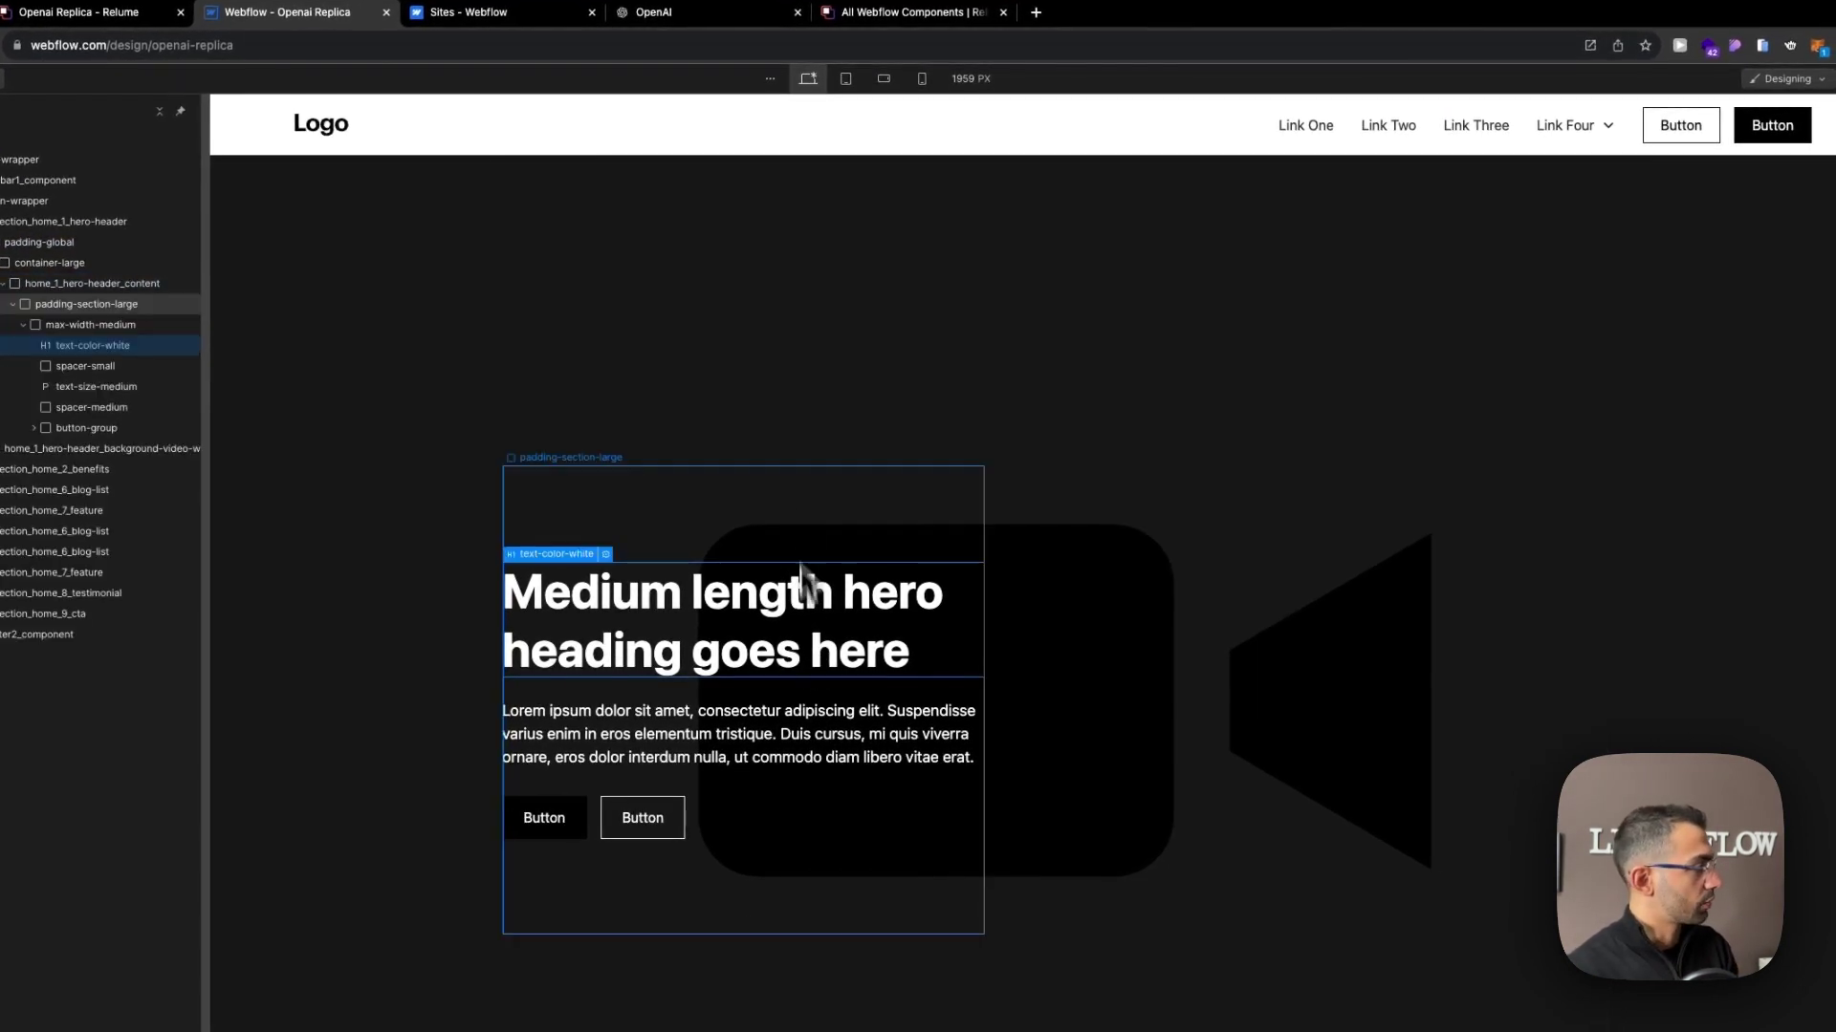
# Make the navbar1_component's background transparent and set its position to Fixed.
pyautogui.click(758, 141)
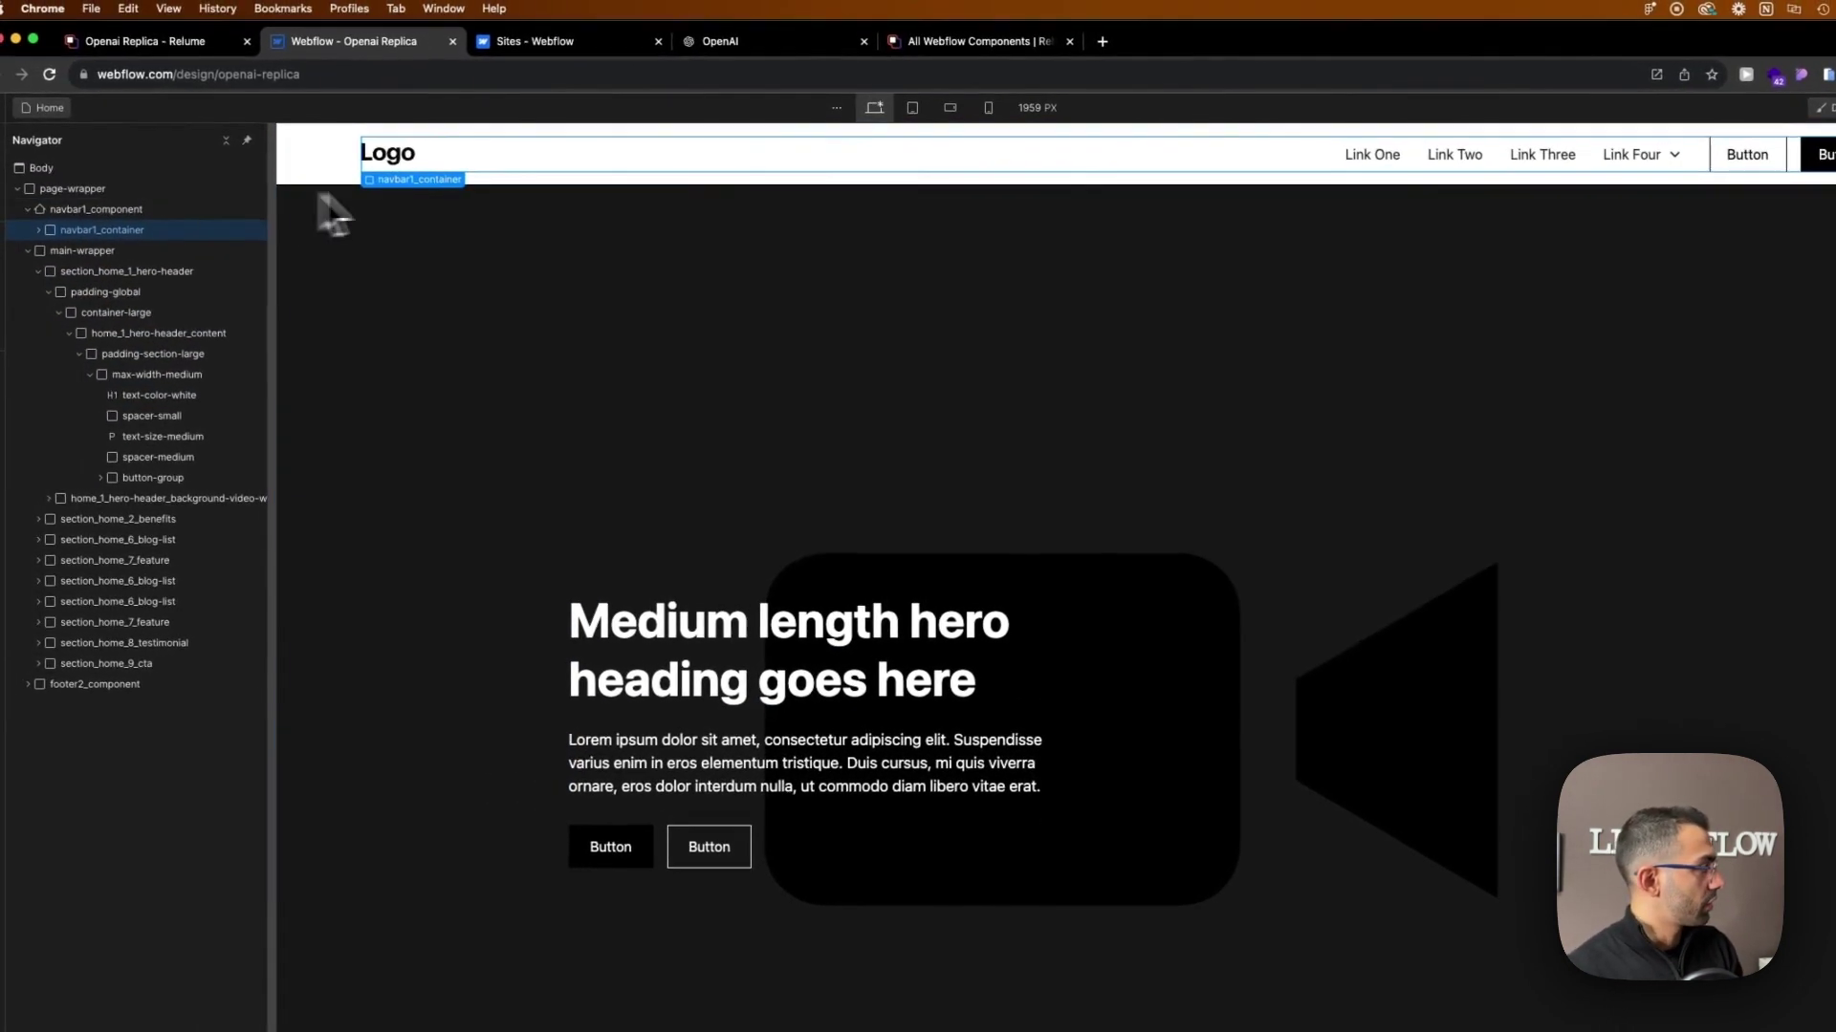
pyautogui.click(331, 181)
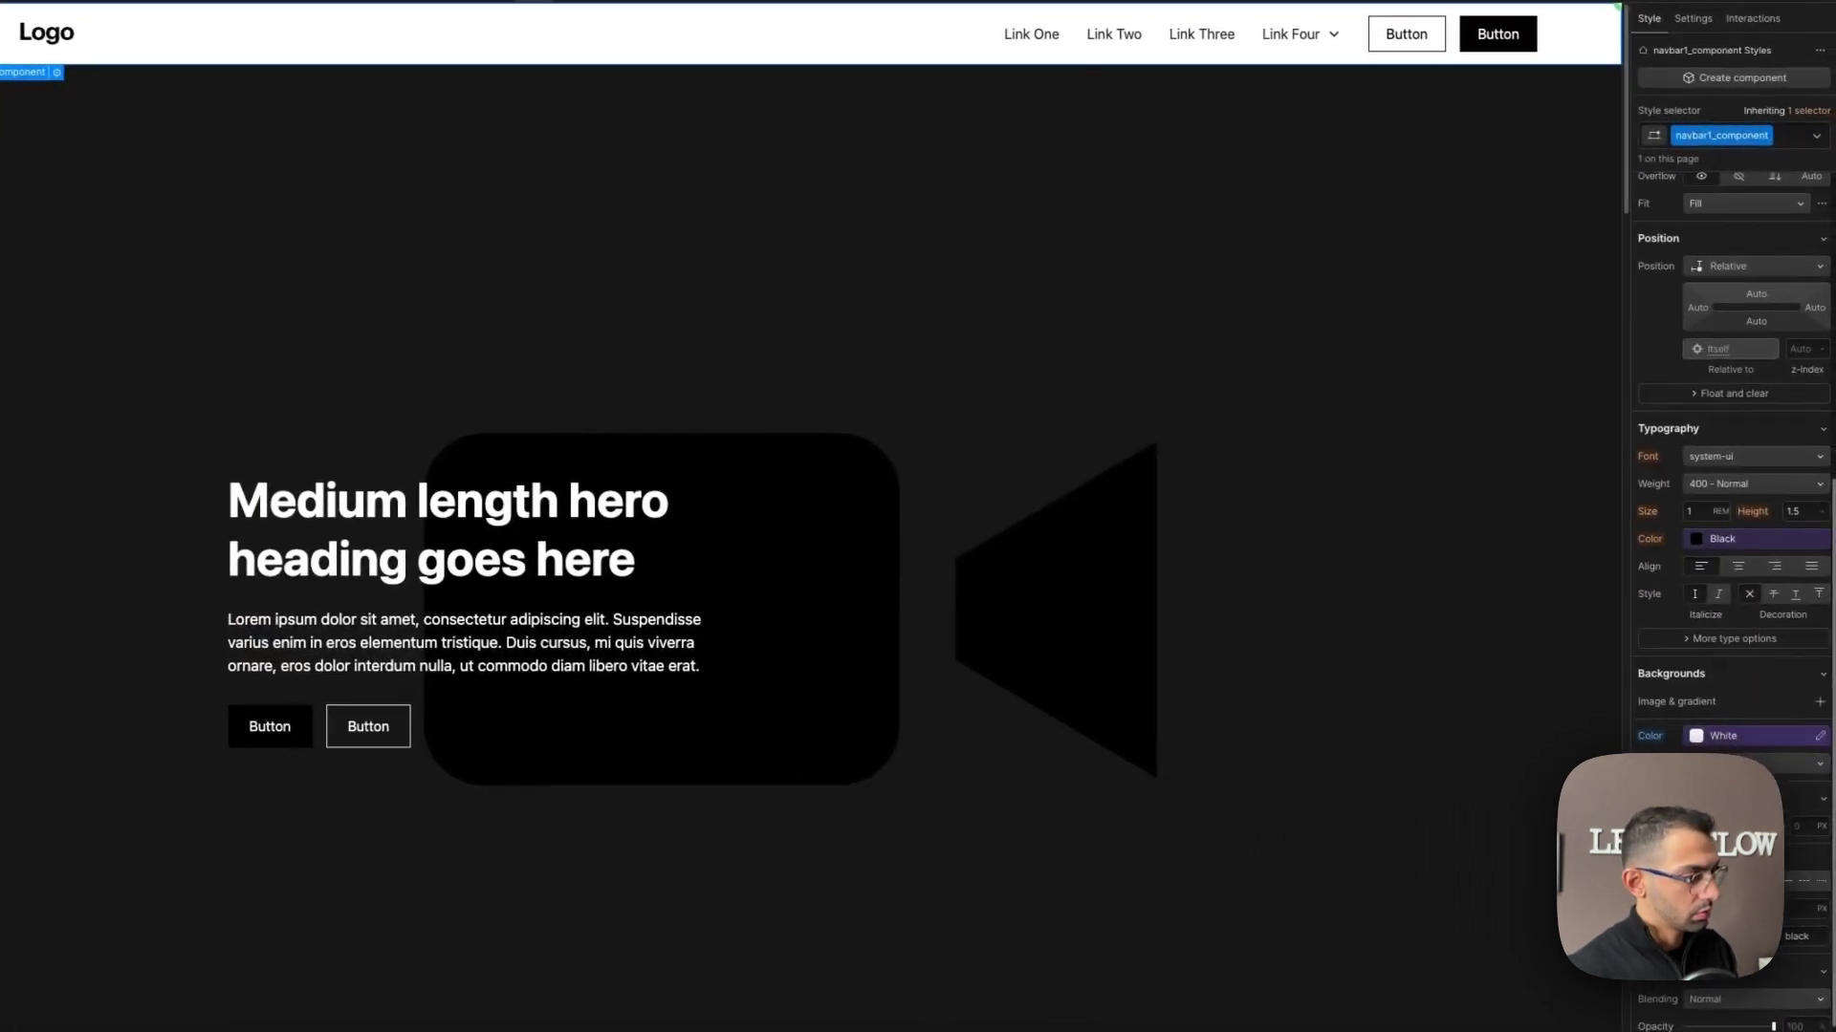
pyautogui.click(1720, 735)
pyautogui.write('#ddd')
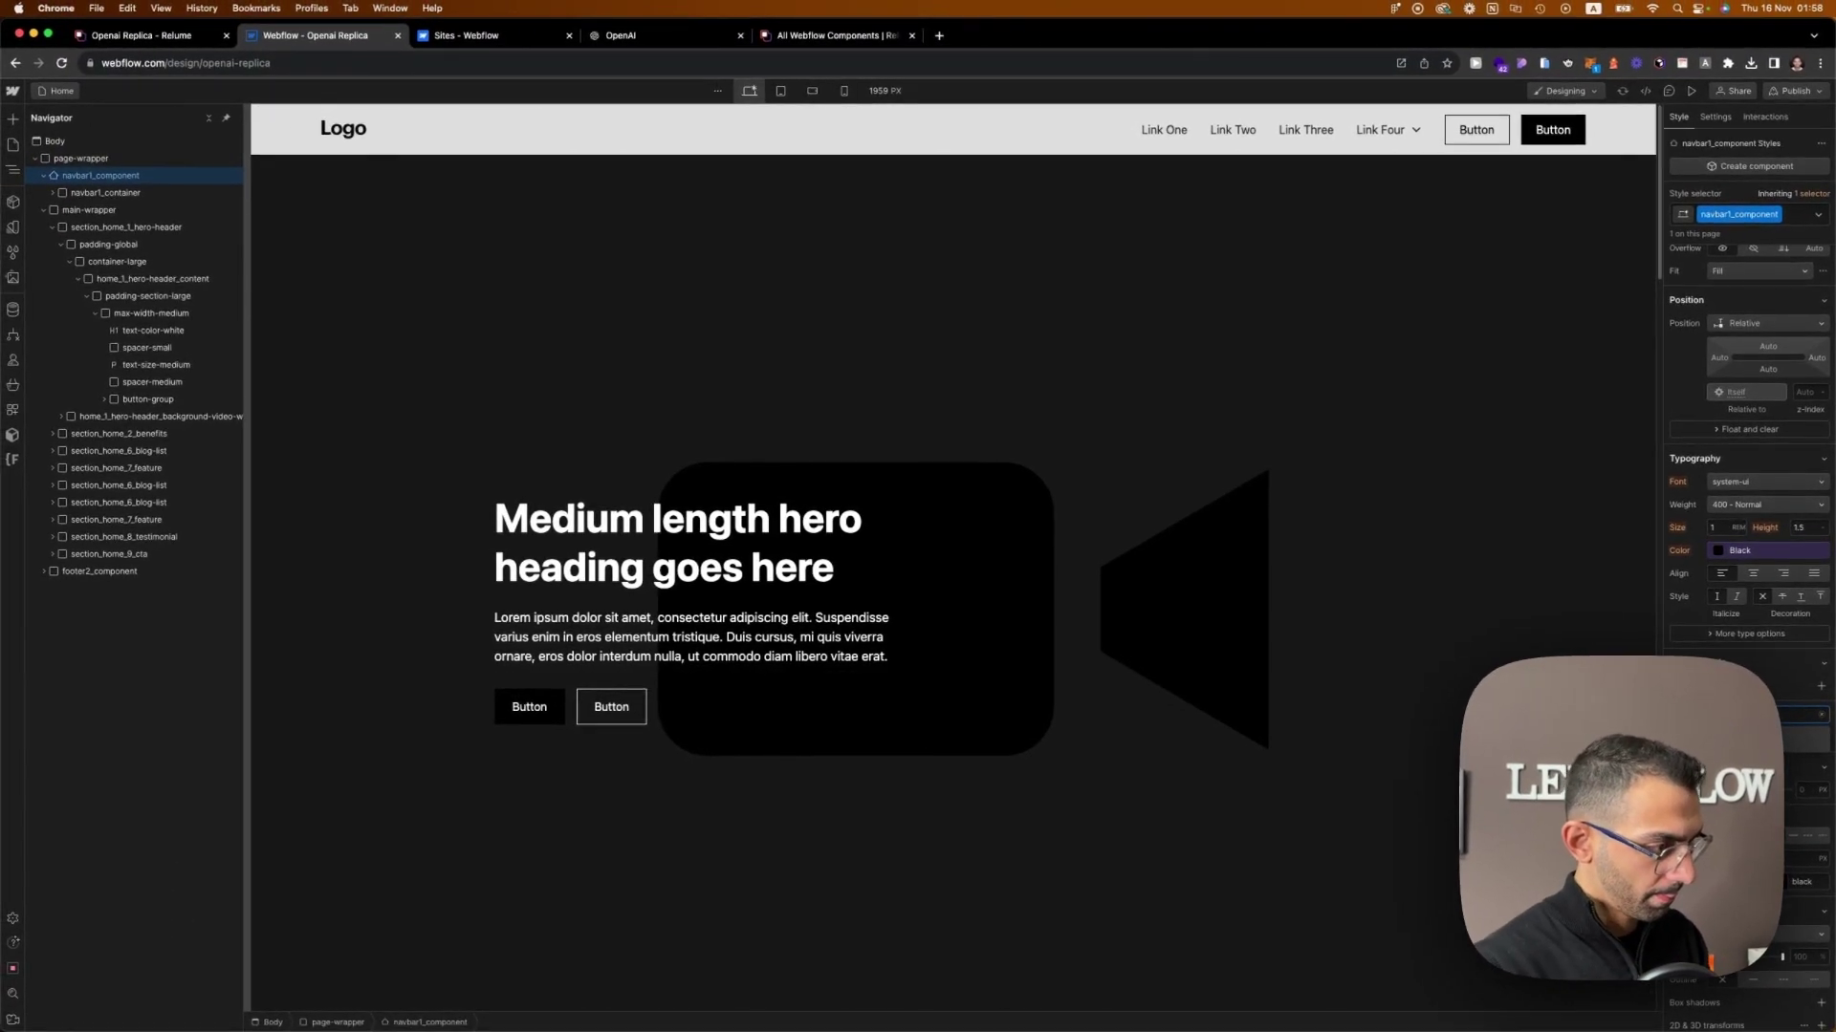
pyautogui.press('Escape')
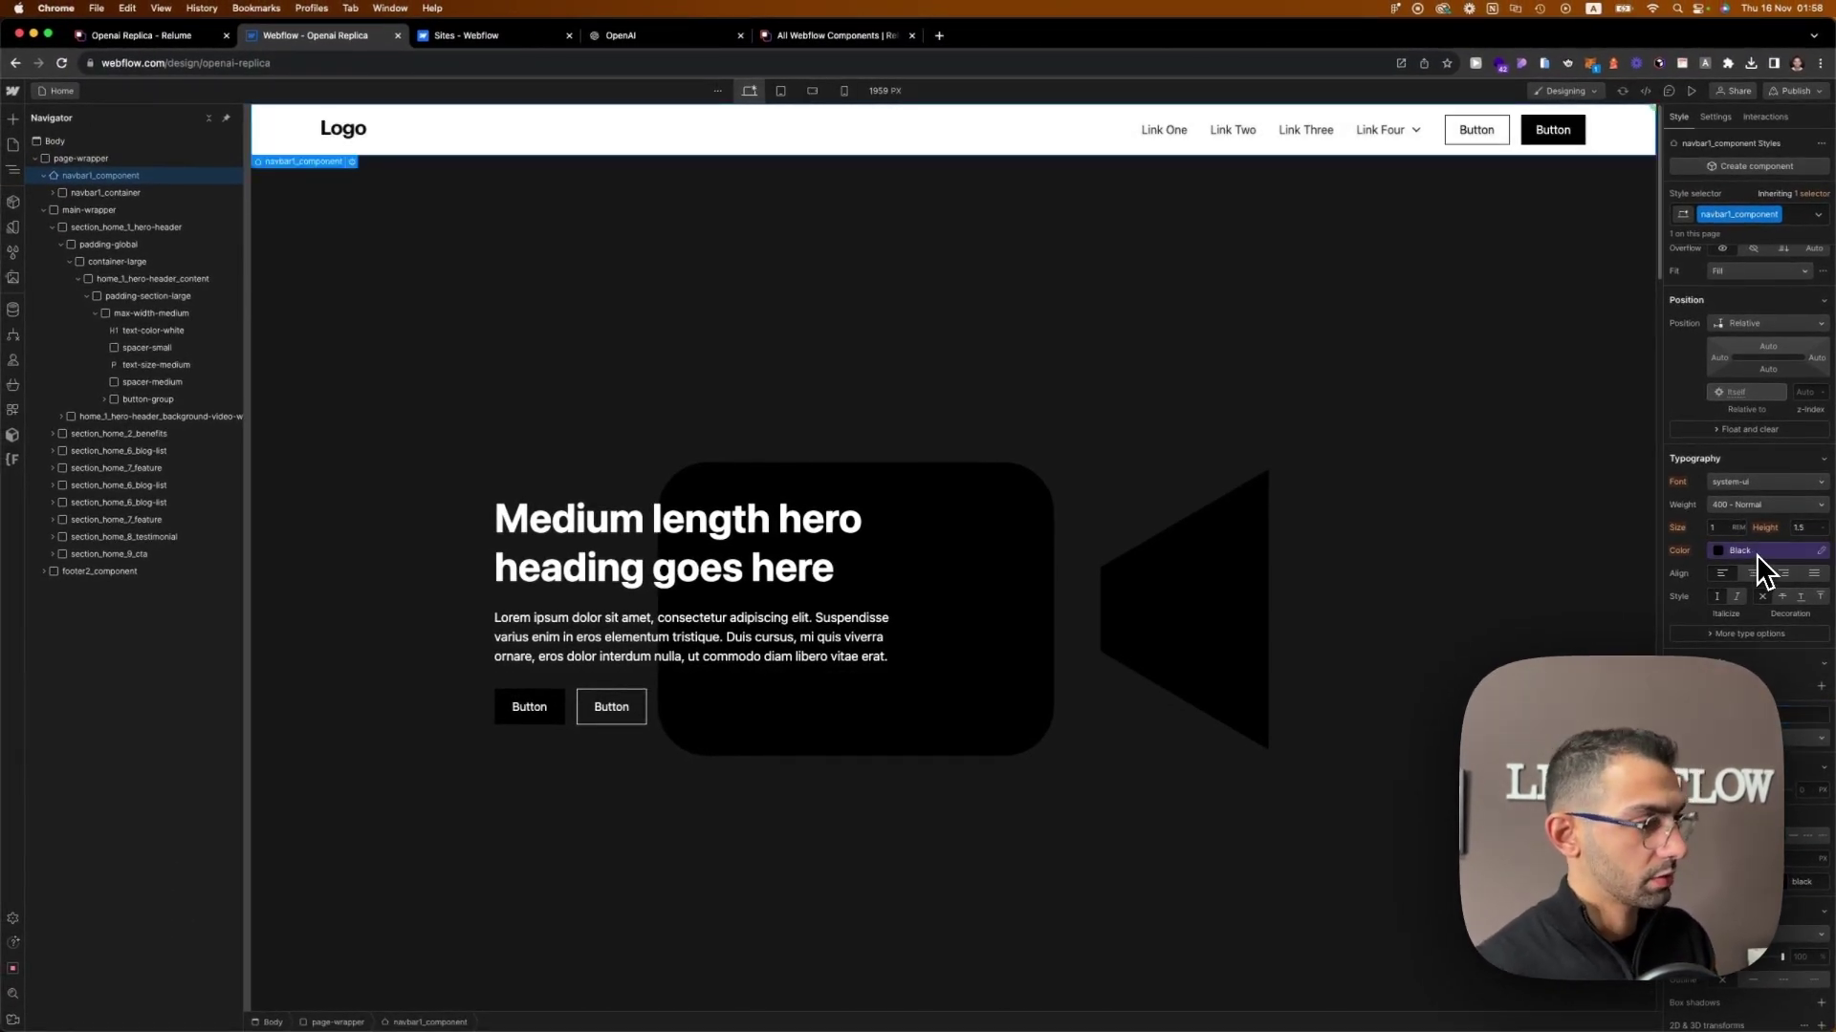
pyautogui.scroll(5, 1723, 538)
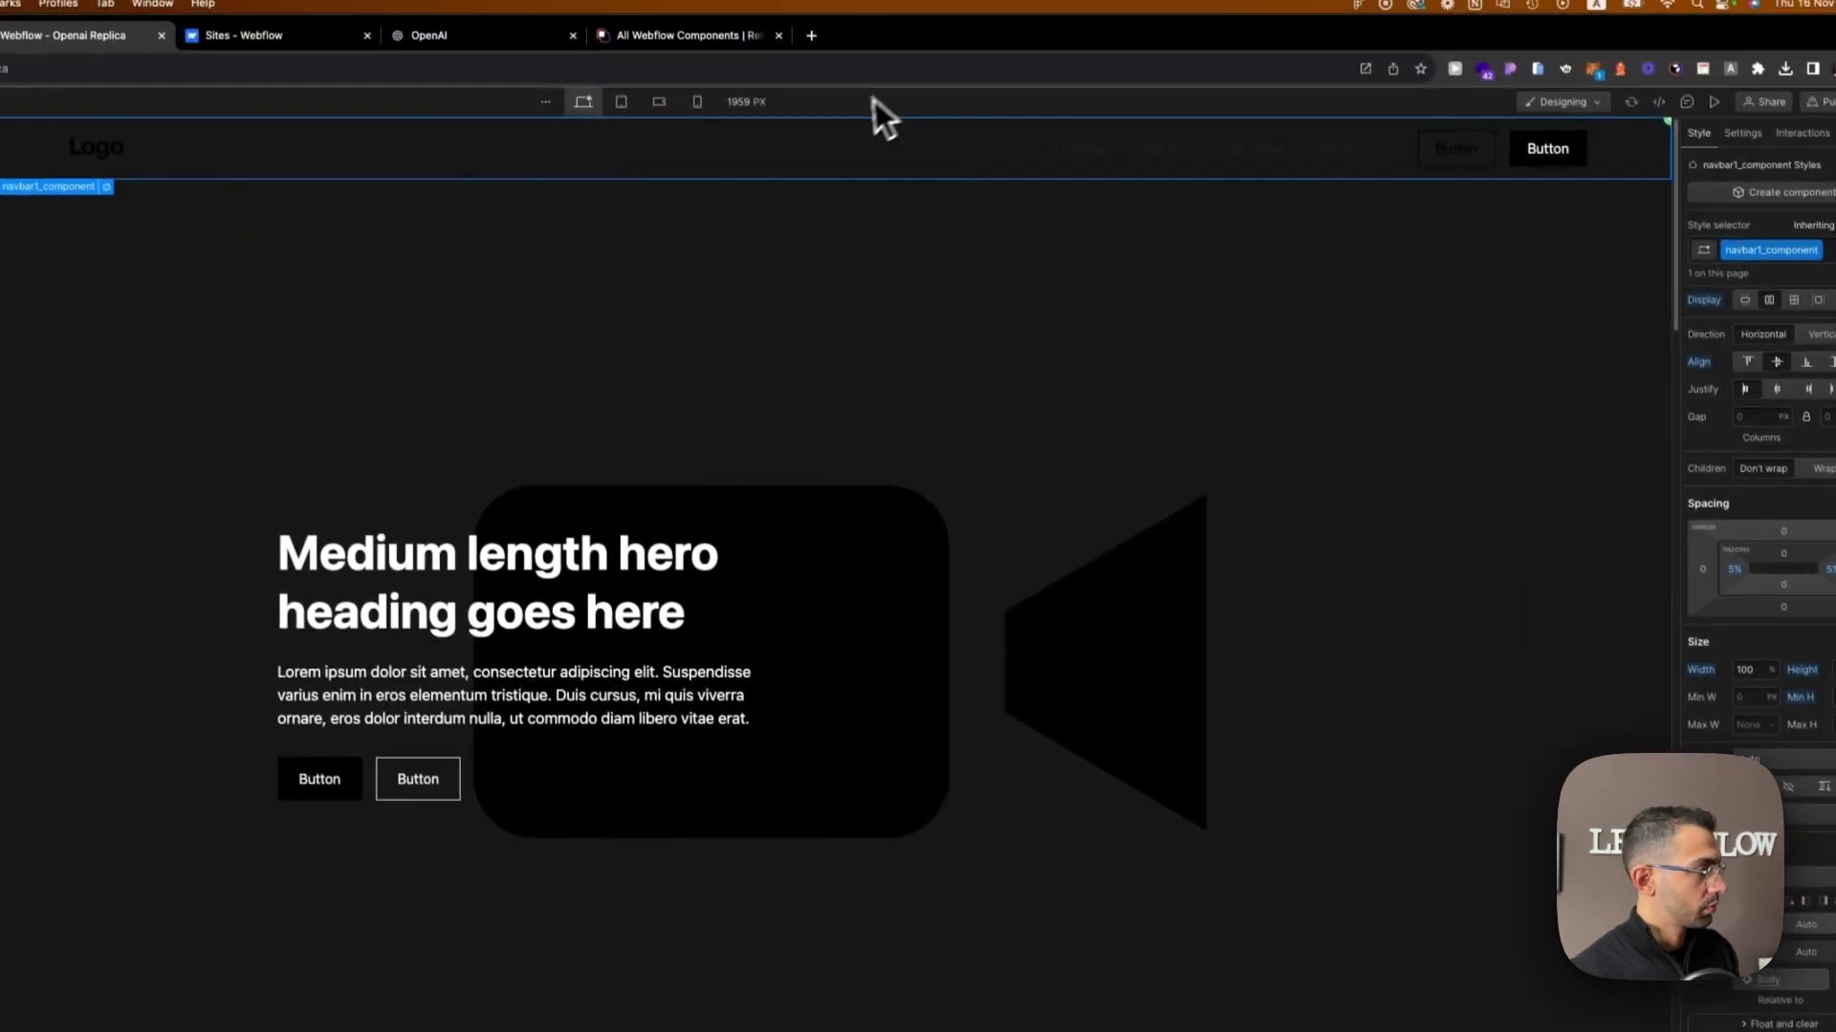
pyautogui.scroll(-5, 1759, 574)
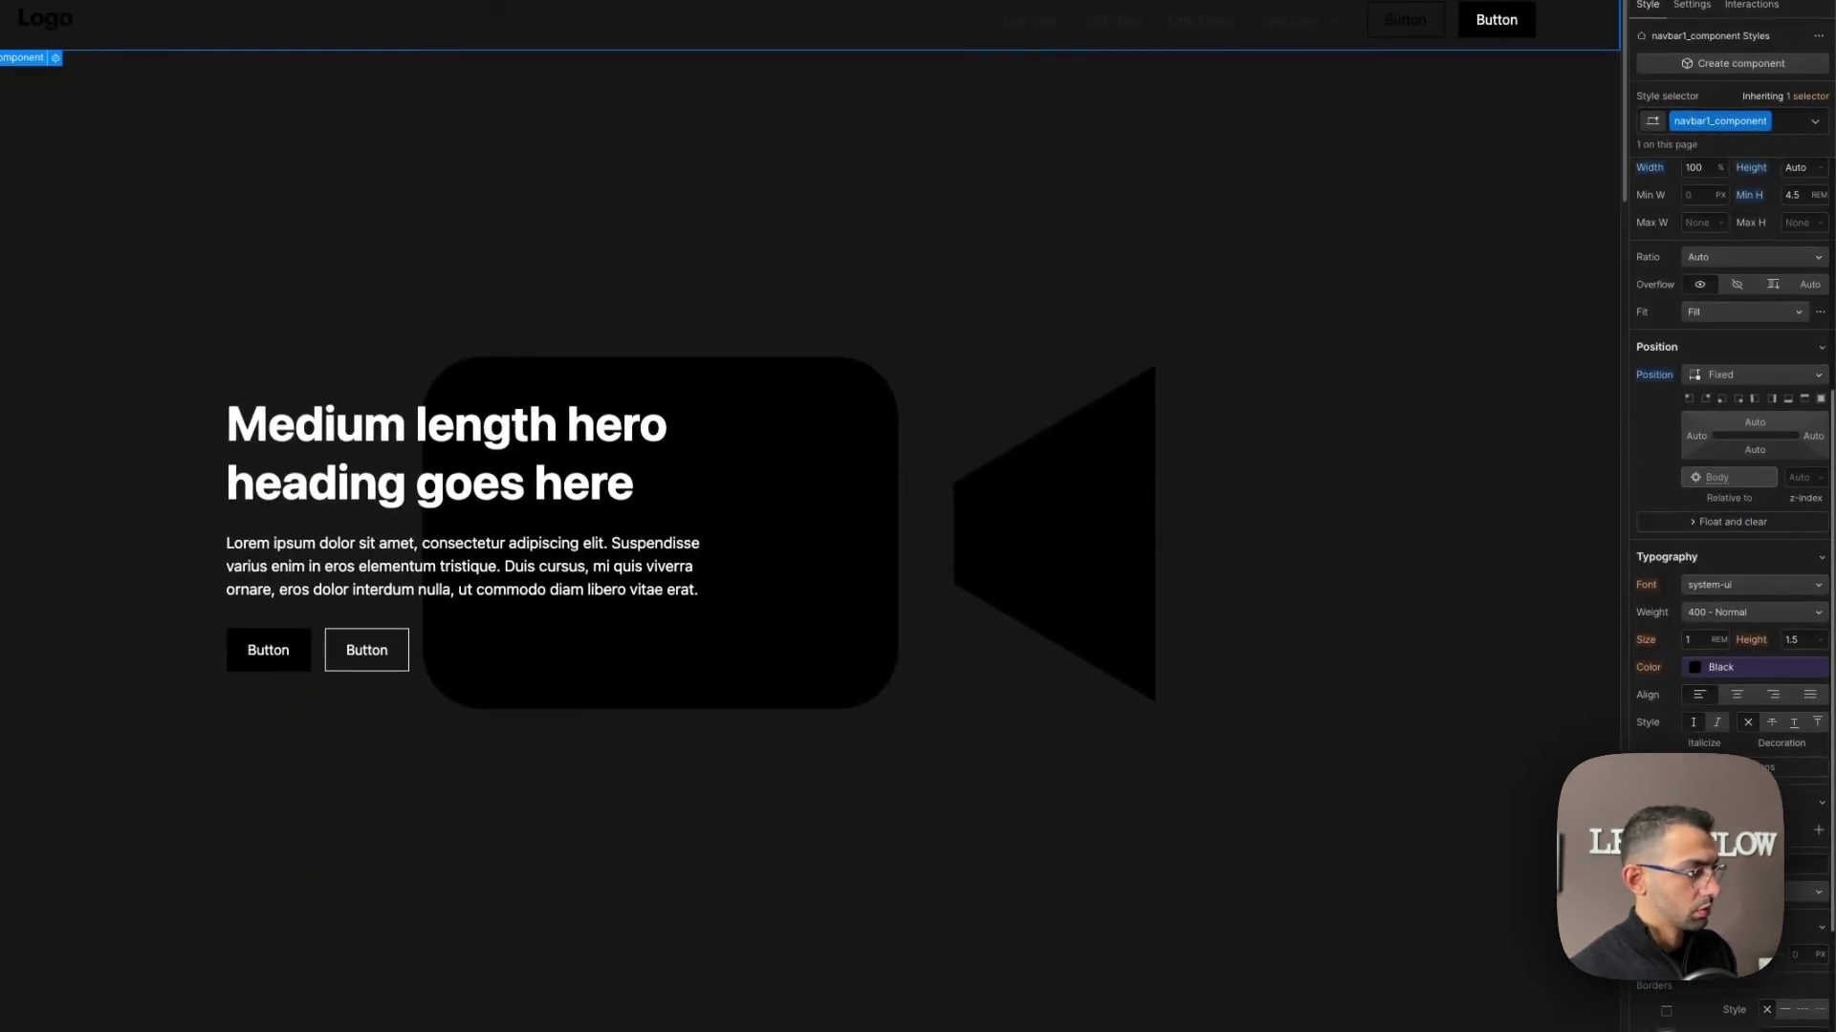
# Set the background colour of the Body (All Pages) tag to black.
pyautogui.click(122, 186)
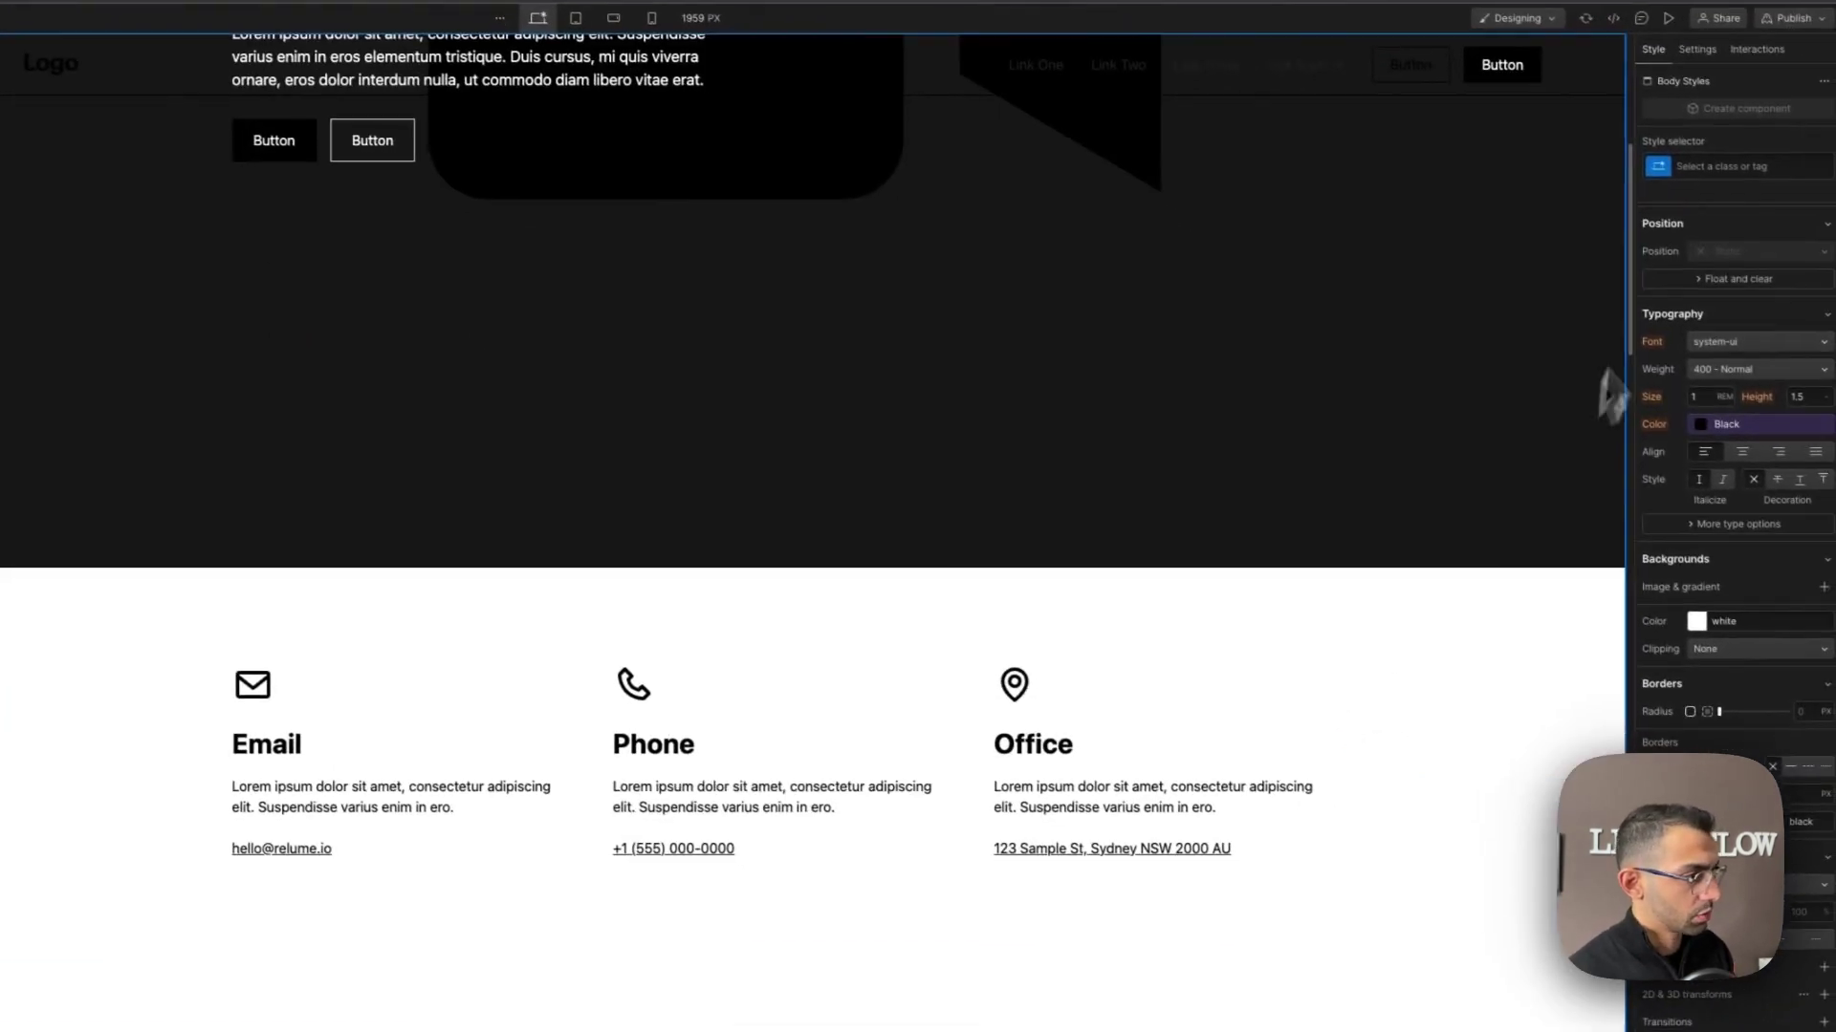
pyautogui.click(1816, 214)
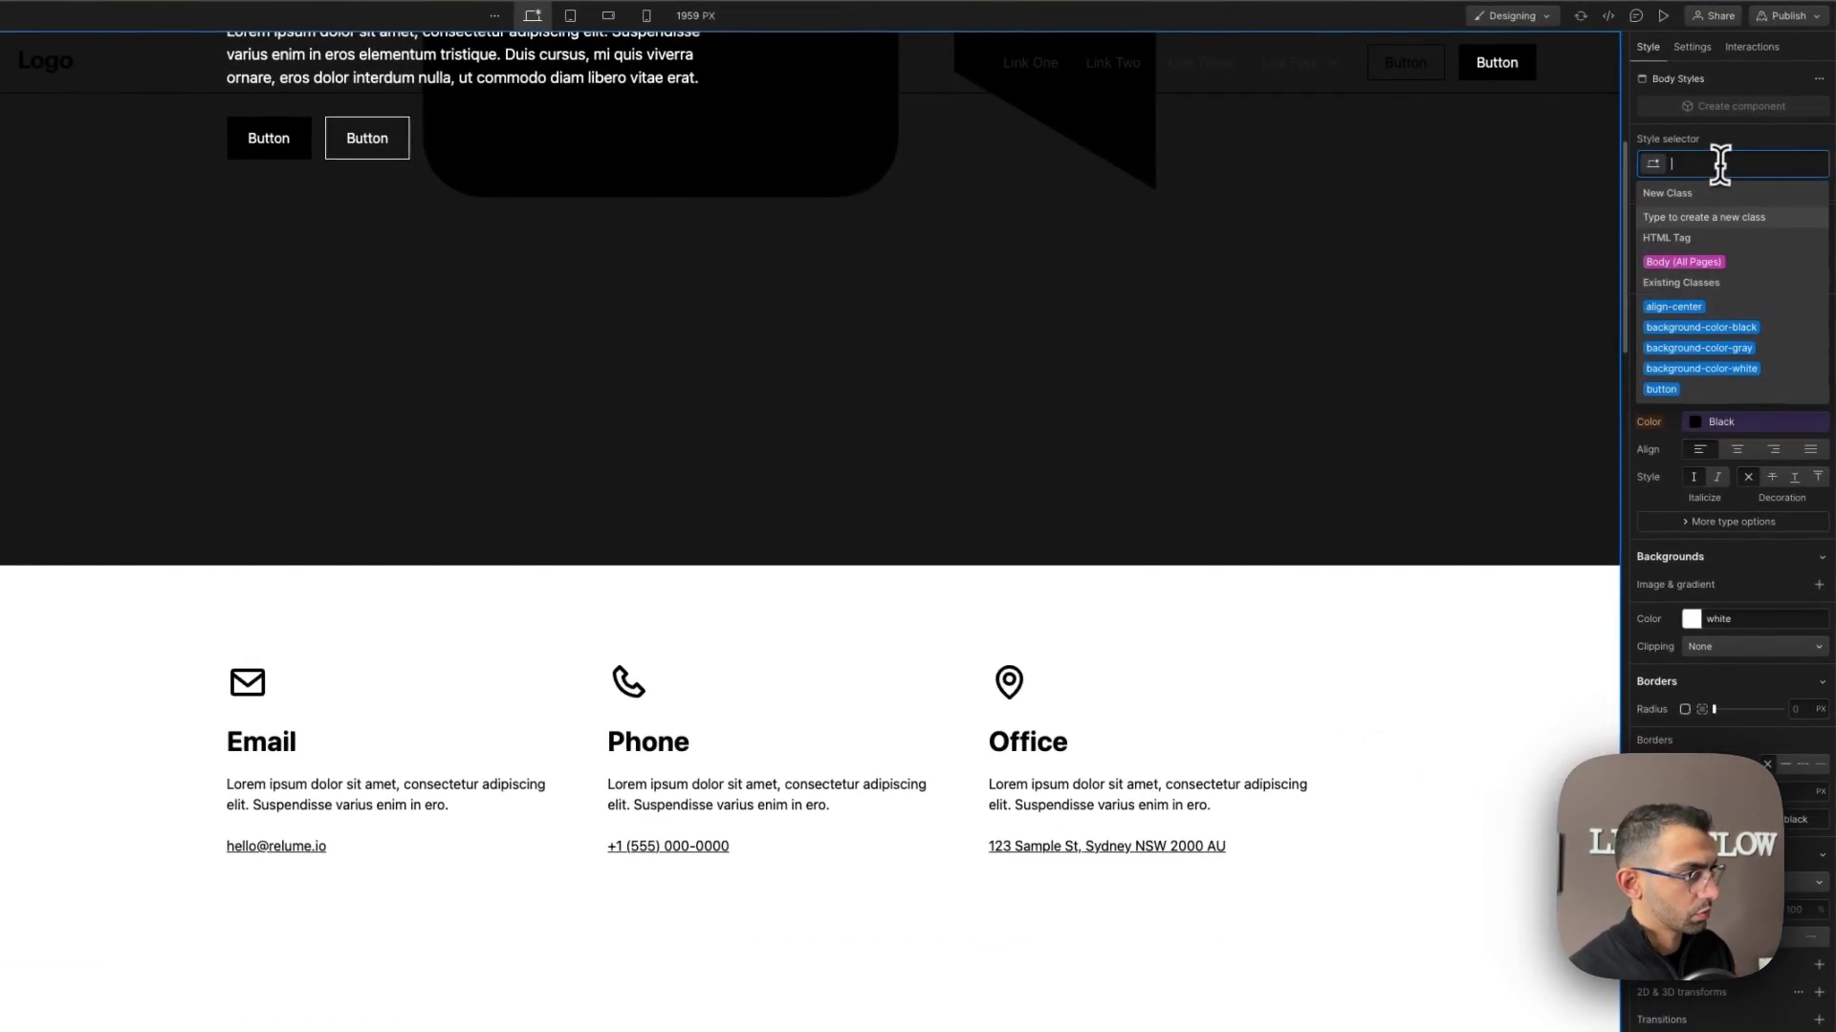
pyautogui.click(1709, 258)
pyautogui.click(1728, 621)
pyautogui.write('bl')
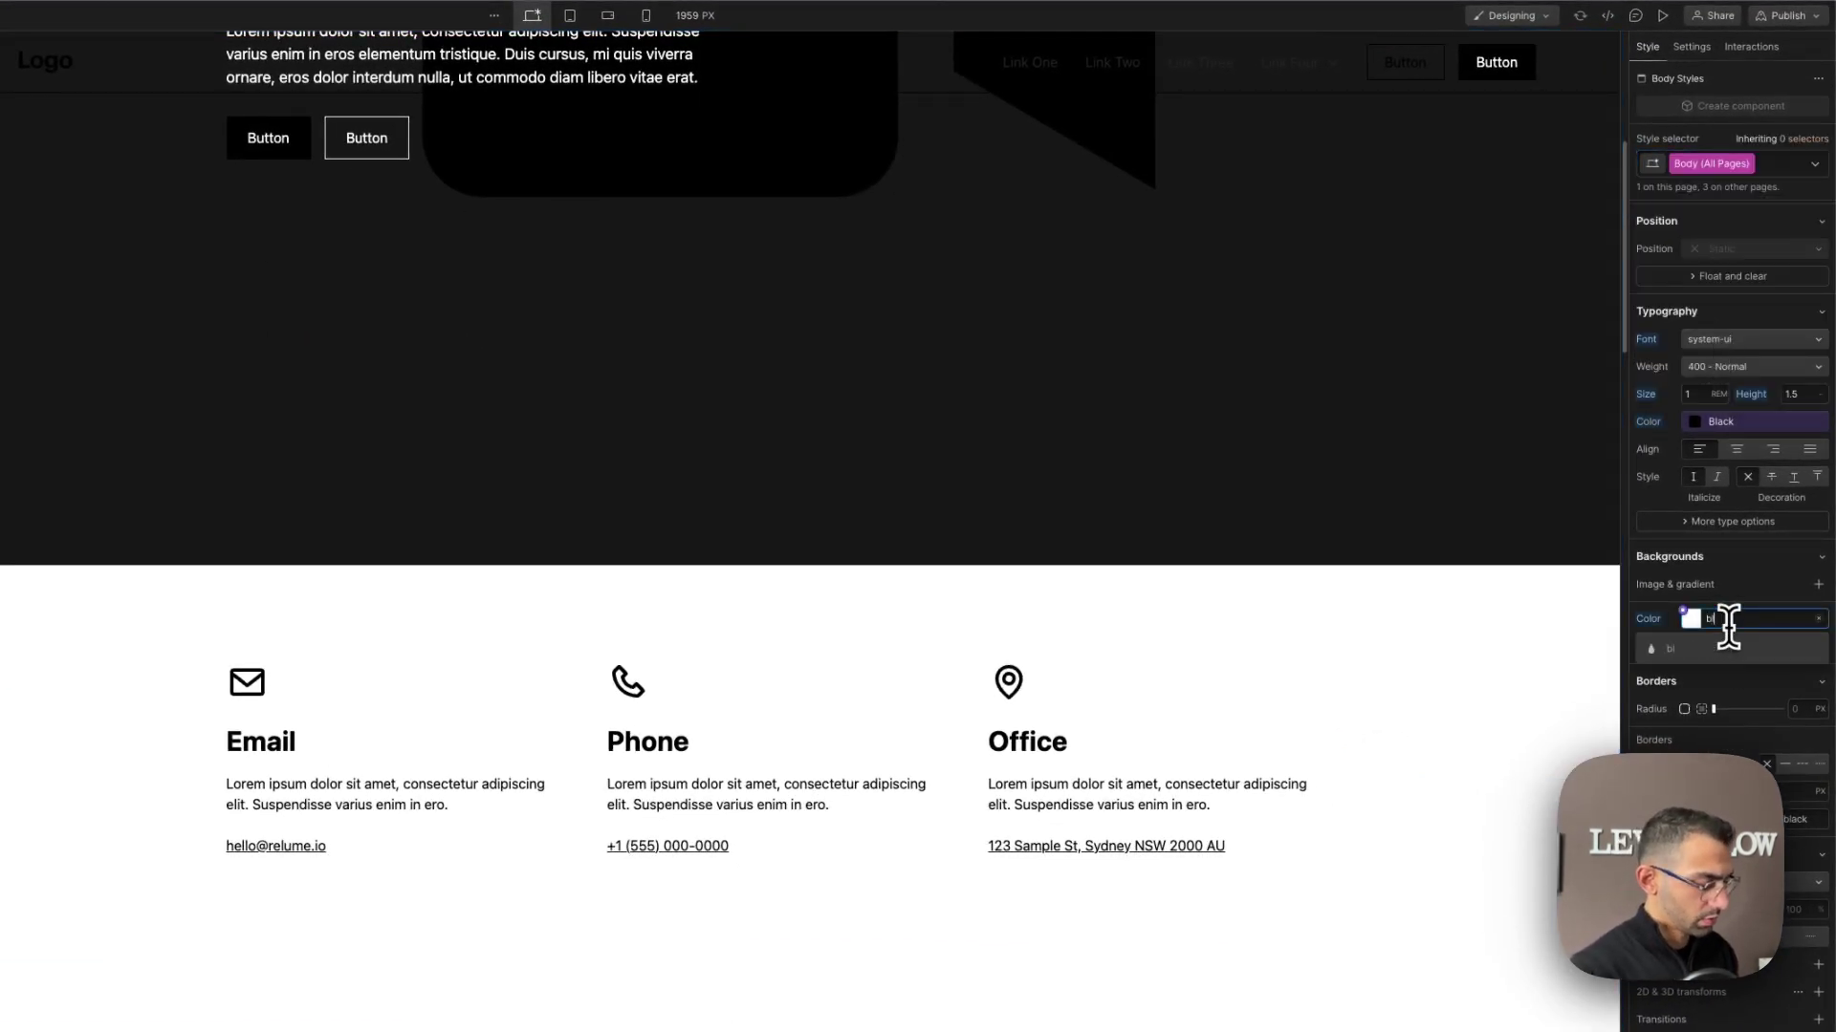
pyautogui.write('ack')
pyautogui.press('Return')
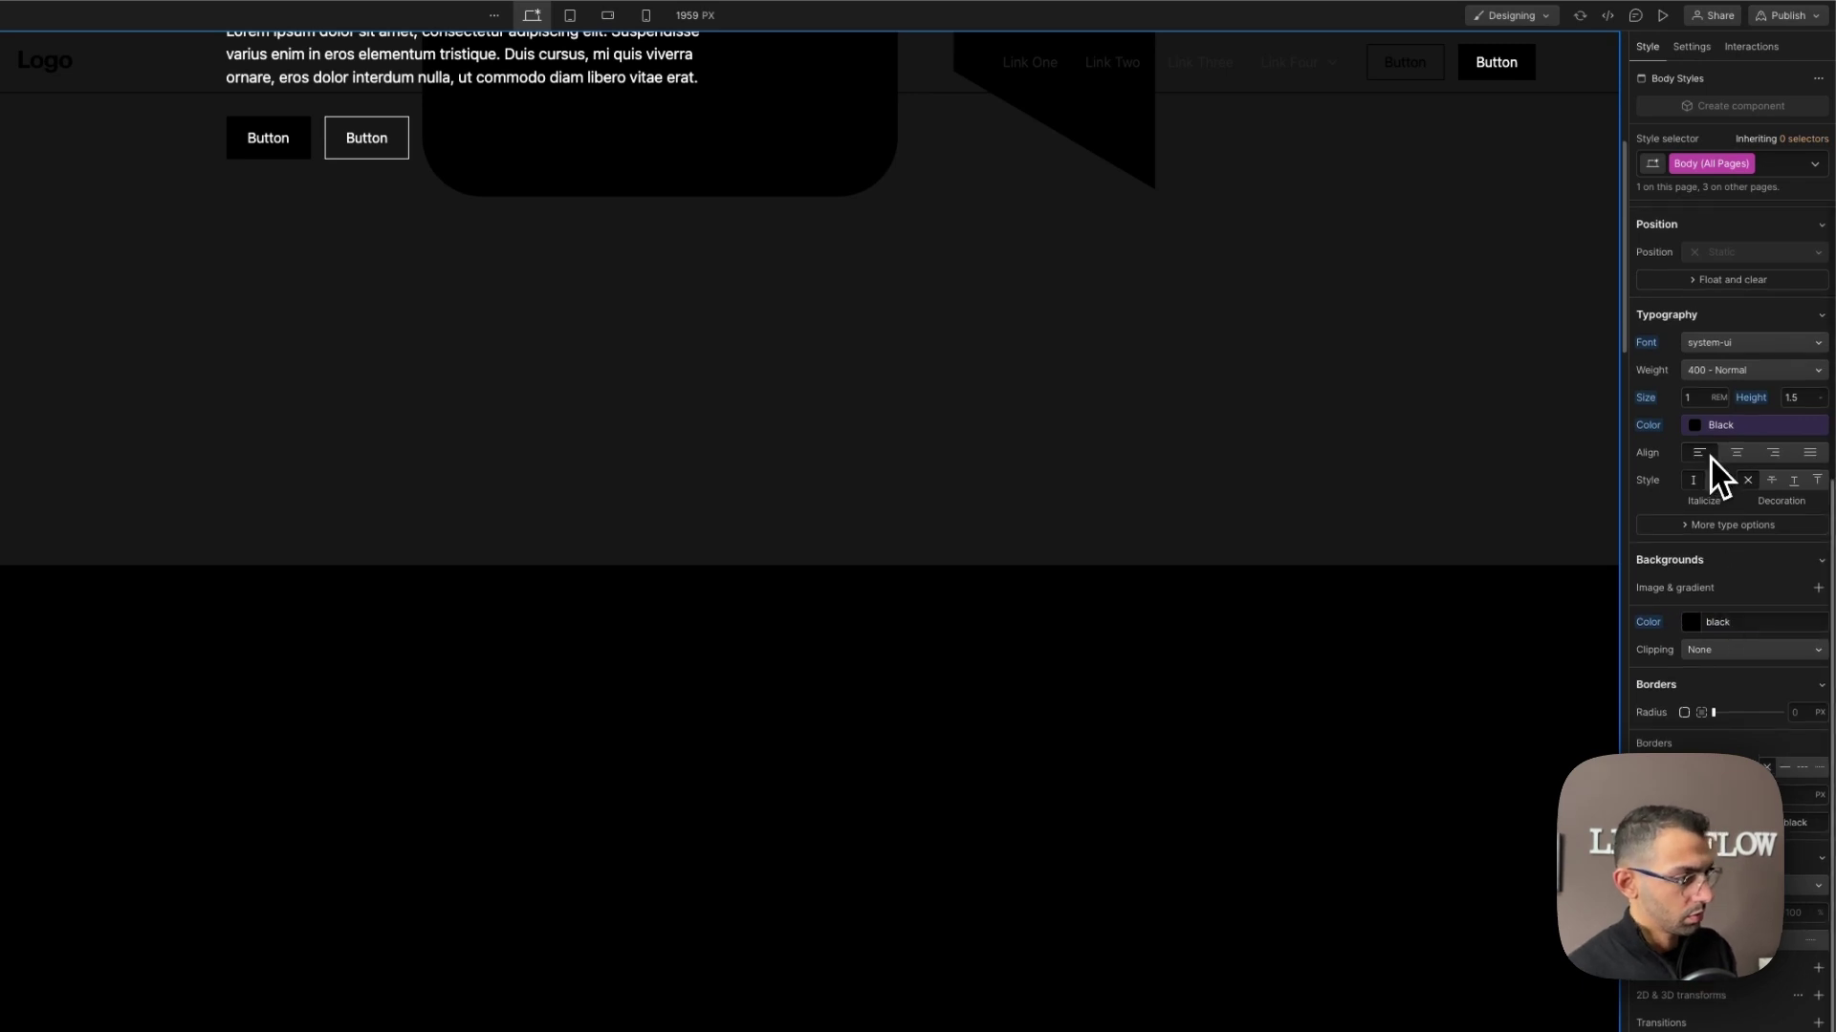
# Set the Body (All Pages) text colour to White and check the sections below the hero.
pyautogui.click(1721, 425)
pyautogui.click(1700, 545)
pyautogui.click(1365, 571)
pyautogui.scroll(5, 1329, 526)
pyautogui.click(909, 471)
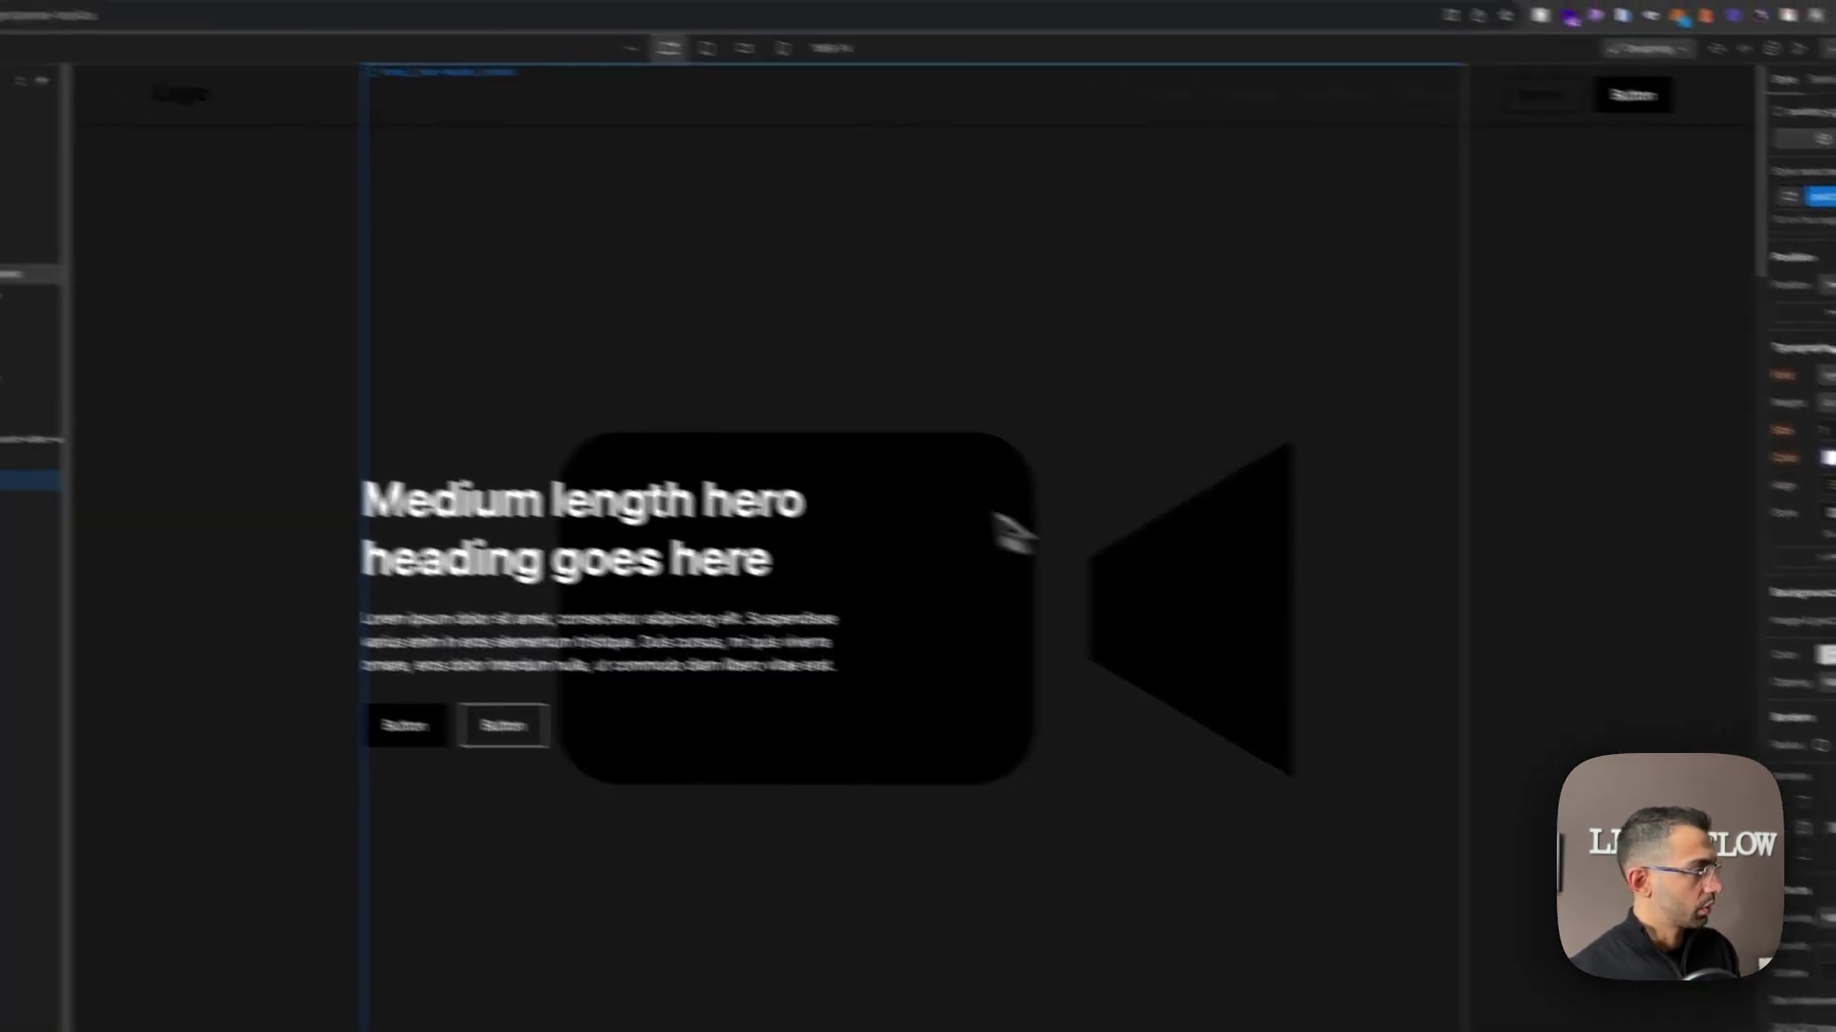
# Replace the navbar's placeholder logo image with an HTML Embed holding the OpenAI logo's SVG code, inside navbar1_logo-link.
pyautogui.click(334, 132)
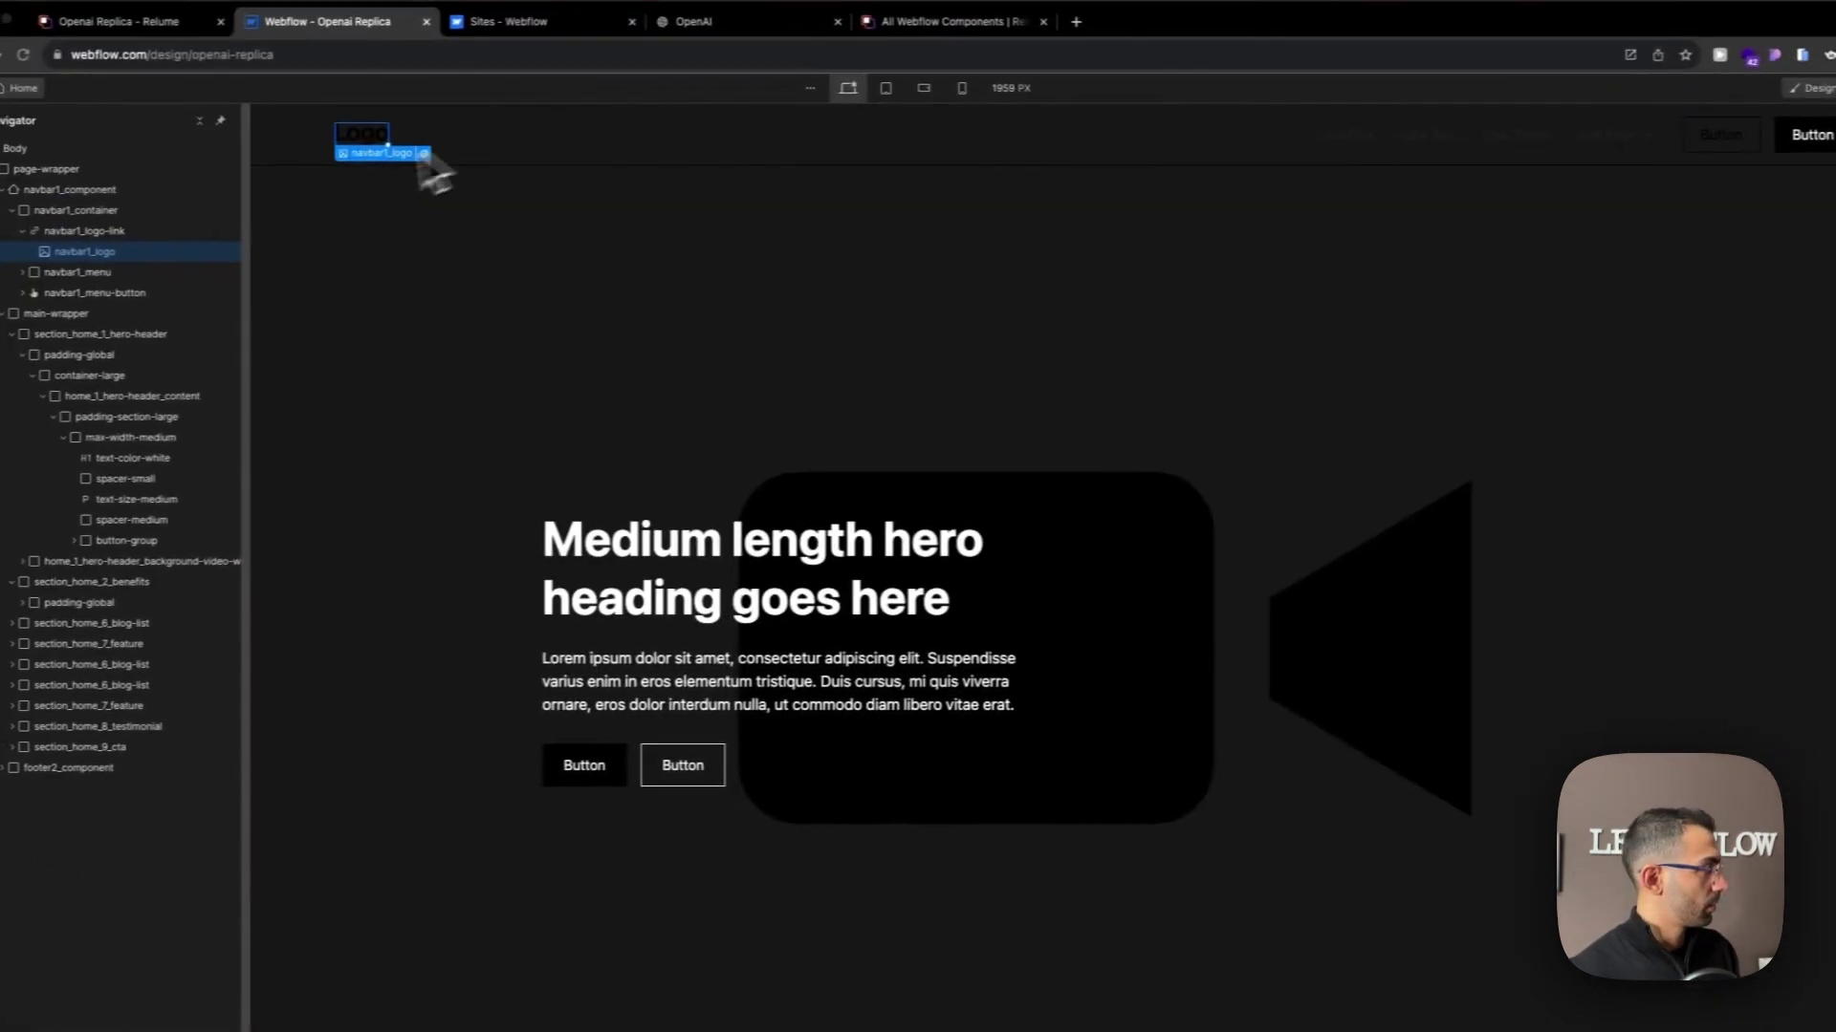
pyautogui.press('super+k')
pyautogui.write('em')
pyautogui.press('Return')
pyautogui.press('super+v')
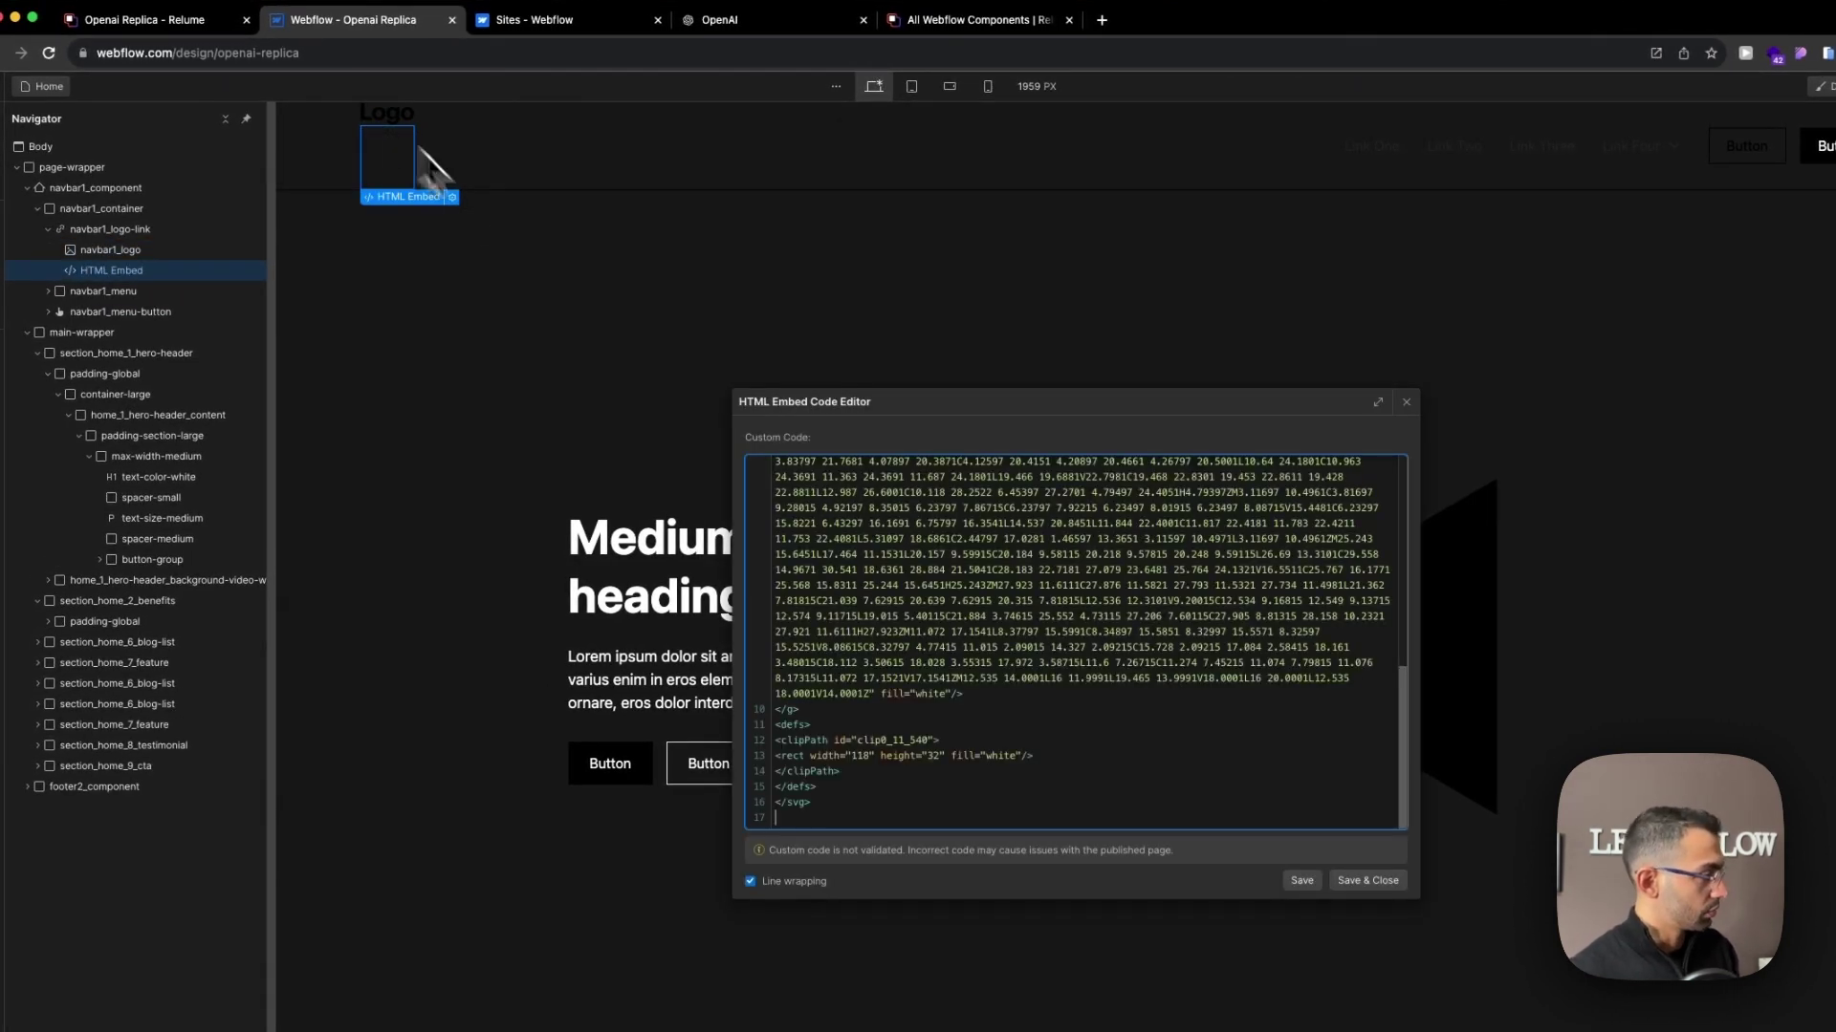
pyautogui.click(1243, 801)
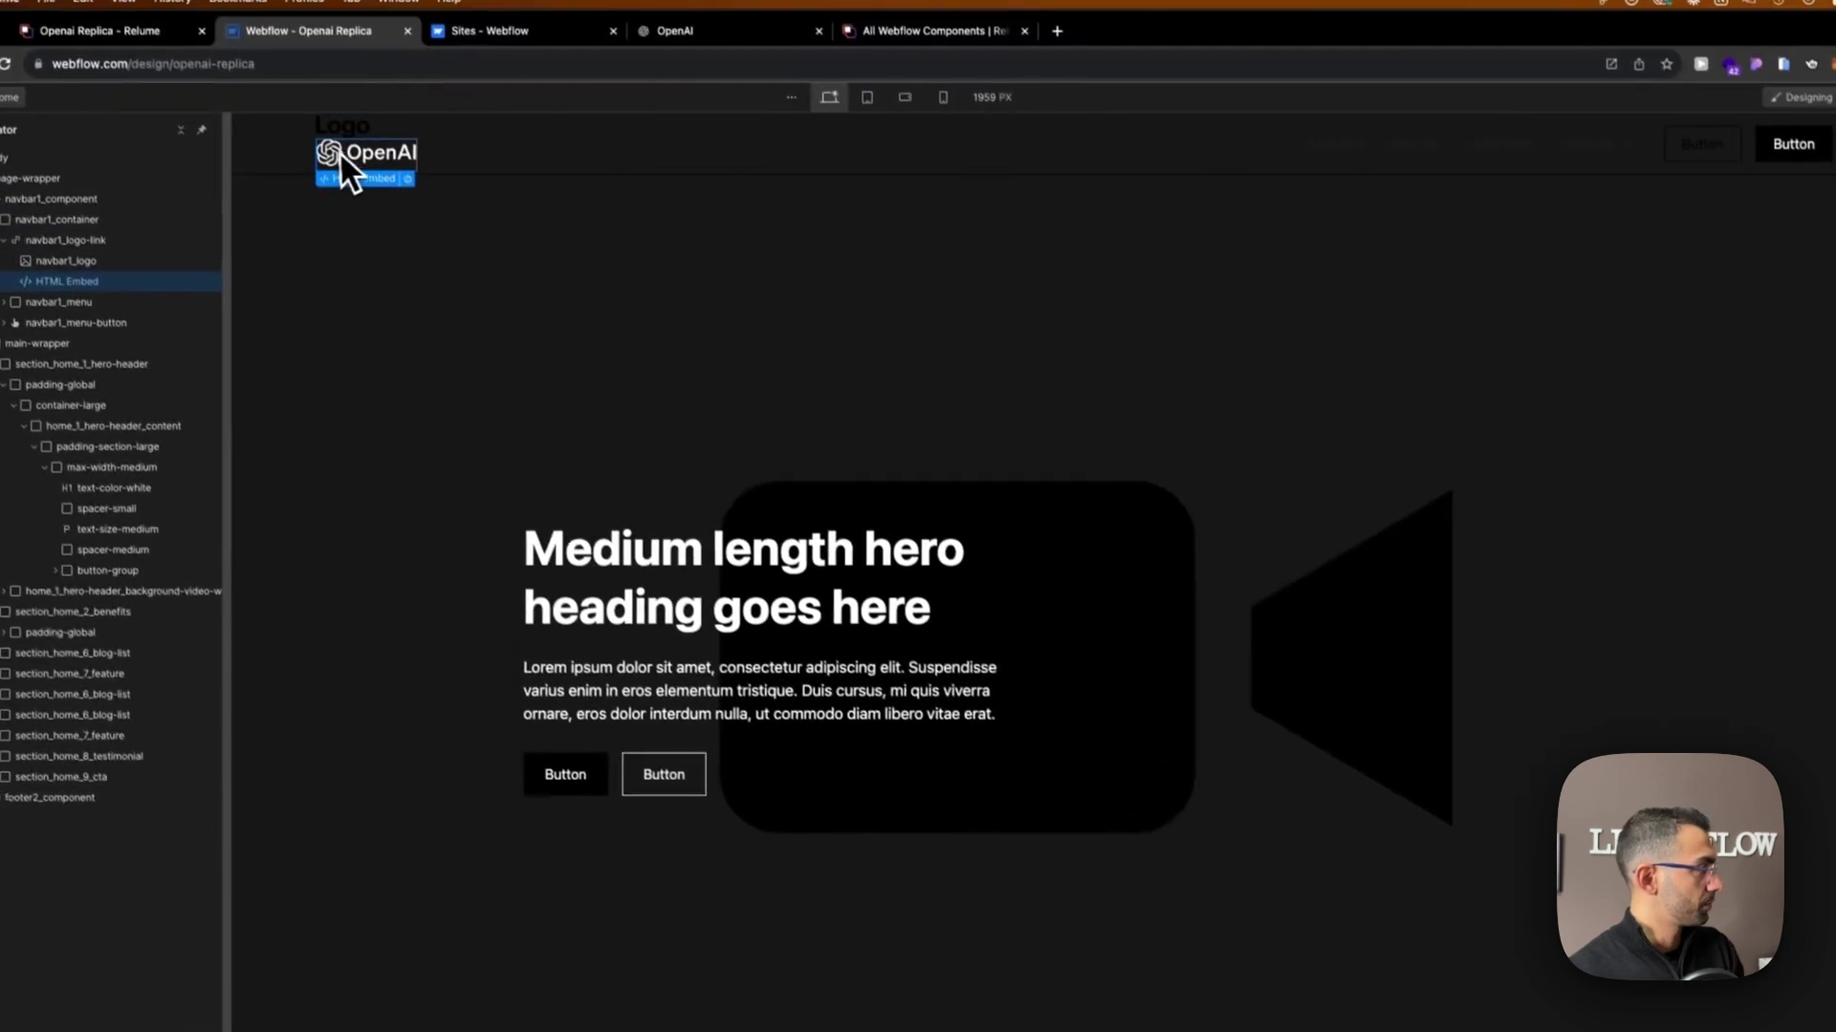
pyautogui.click(277, 50)
pyautogui.press('Delete')
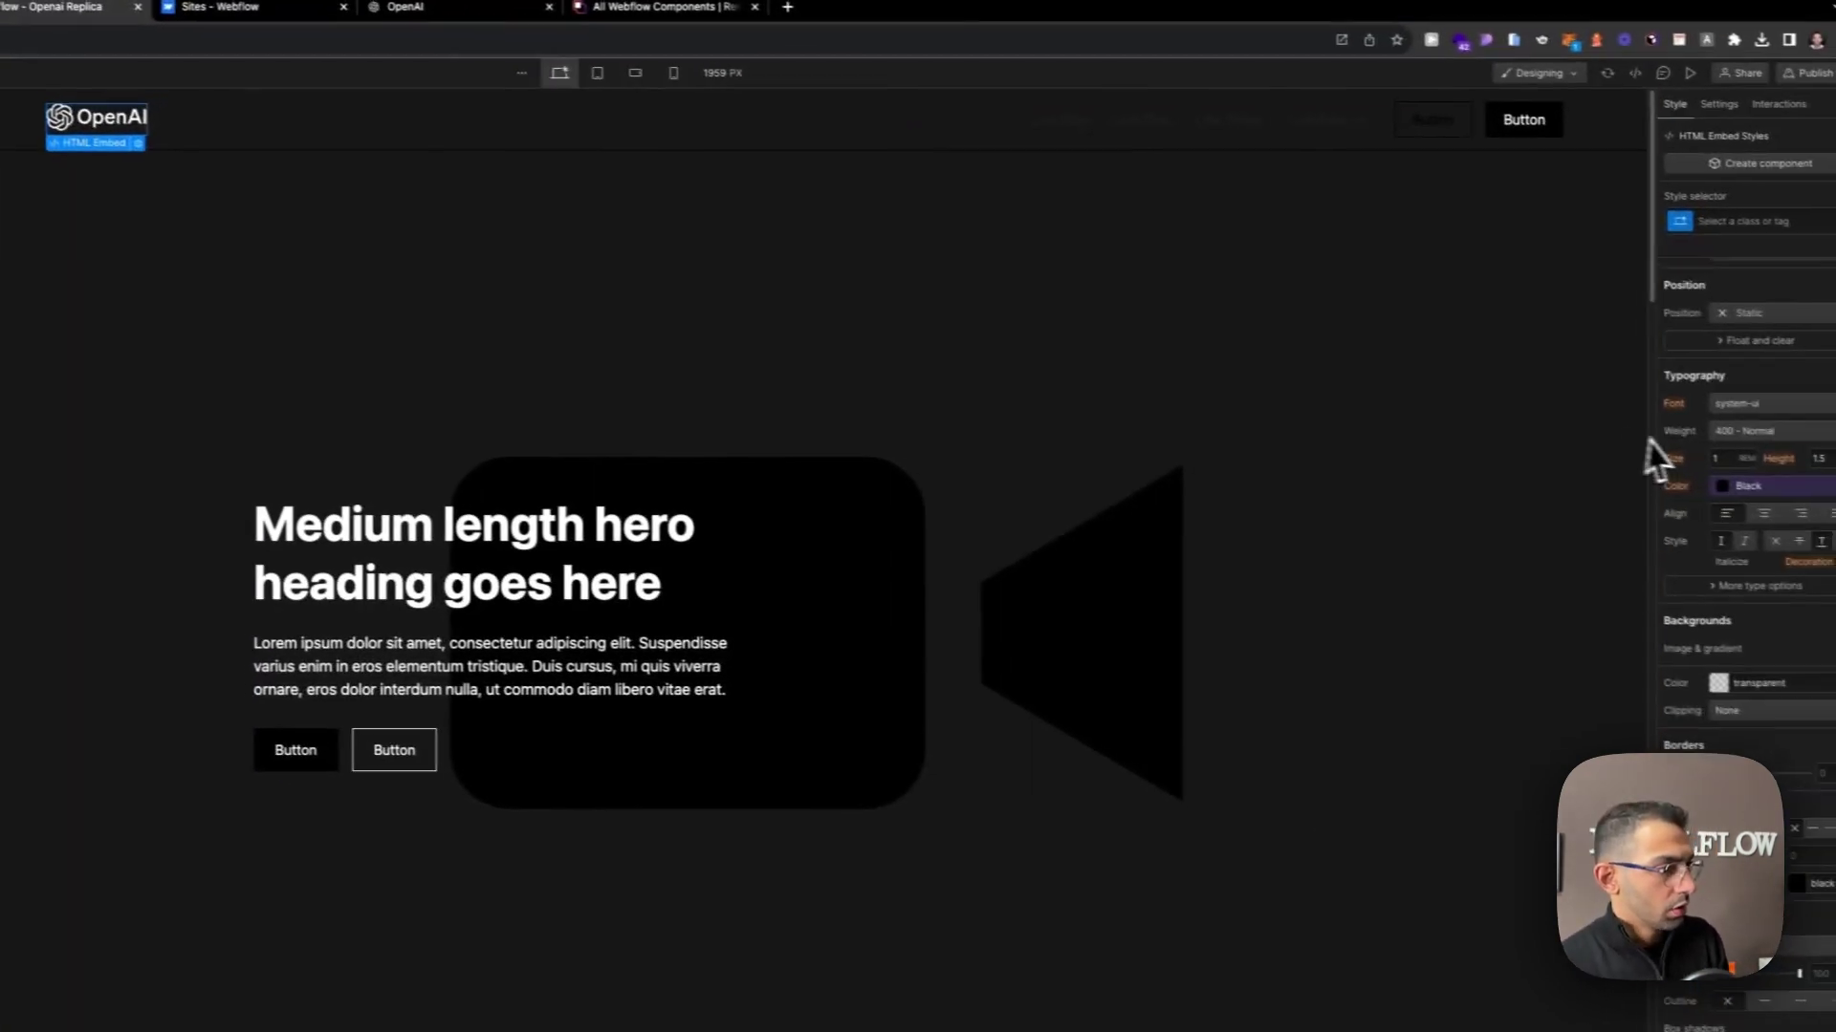
# Set a fixed height on the HTML Embed that holds the OpenAI logo in the navbar.
pyautogui.click(1784, 499)
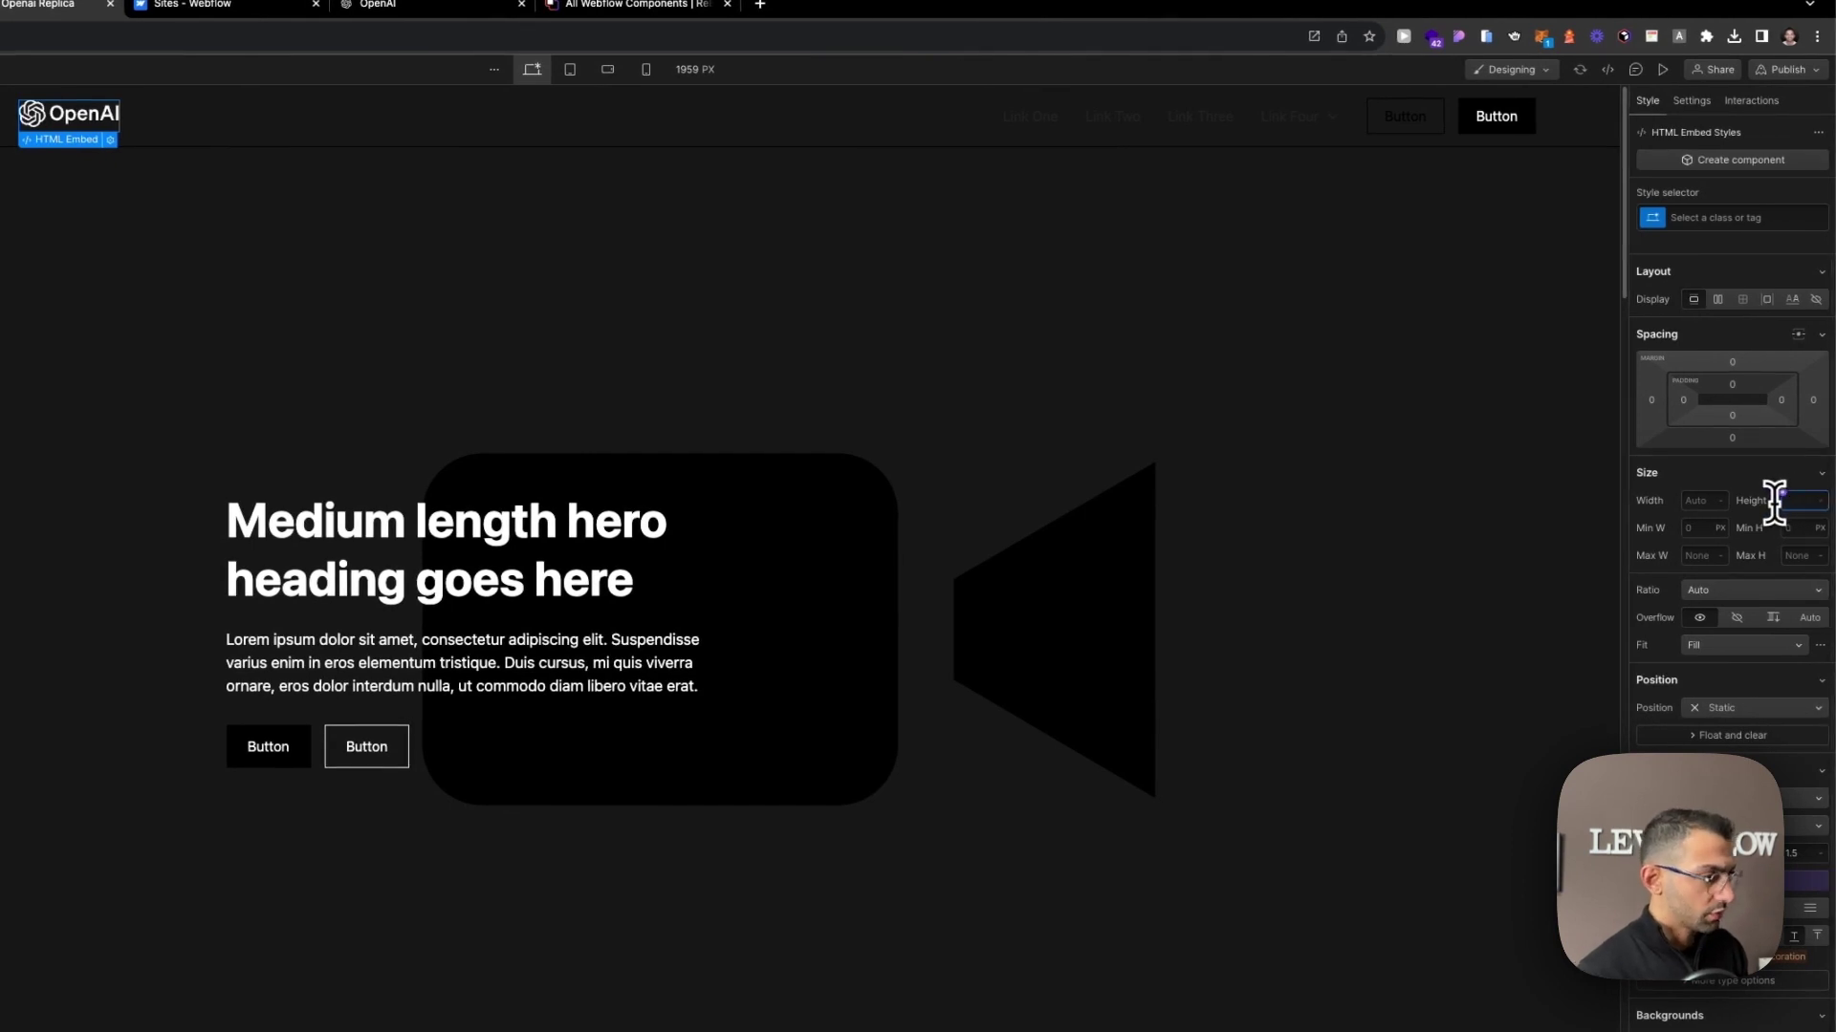
pyautogui.write('33')
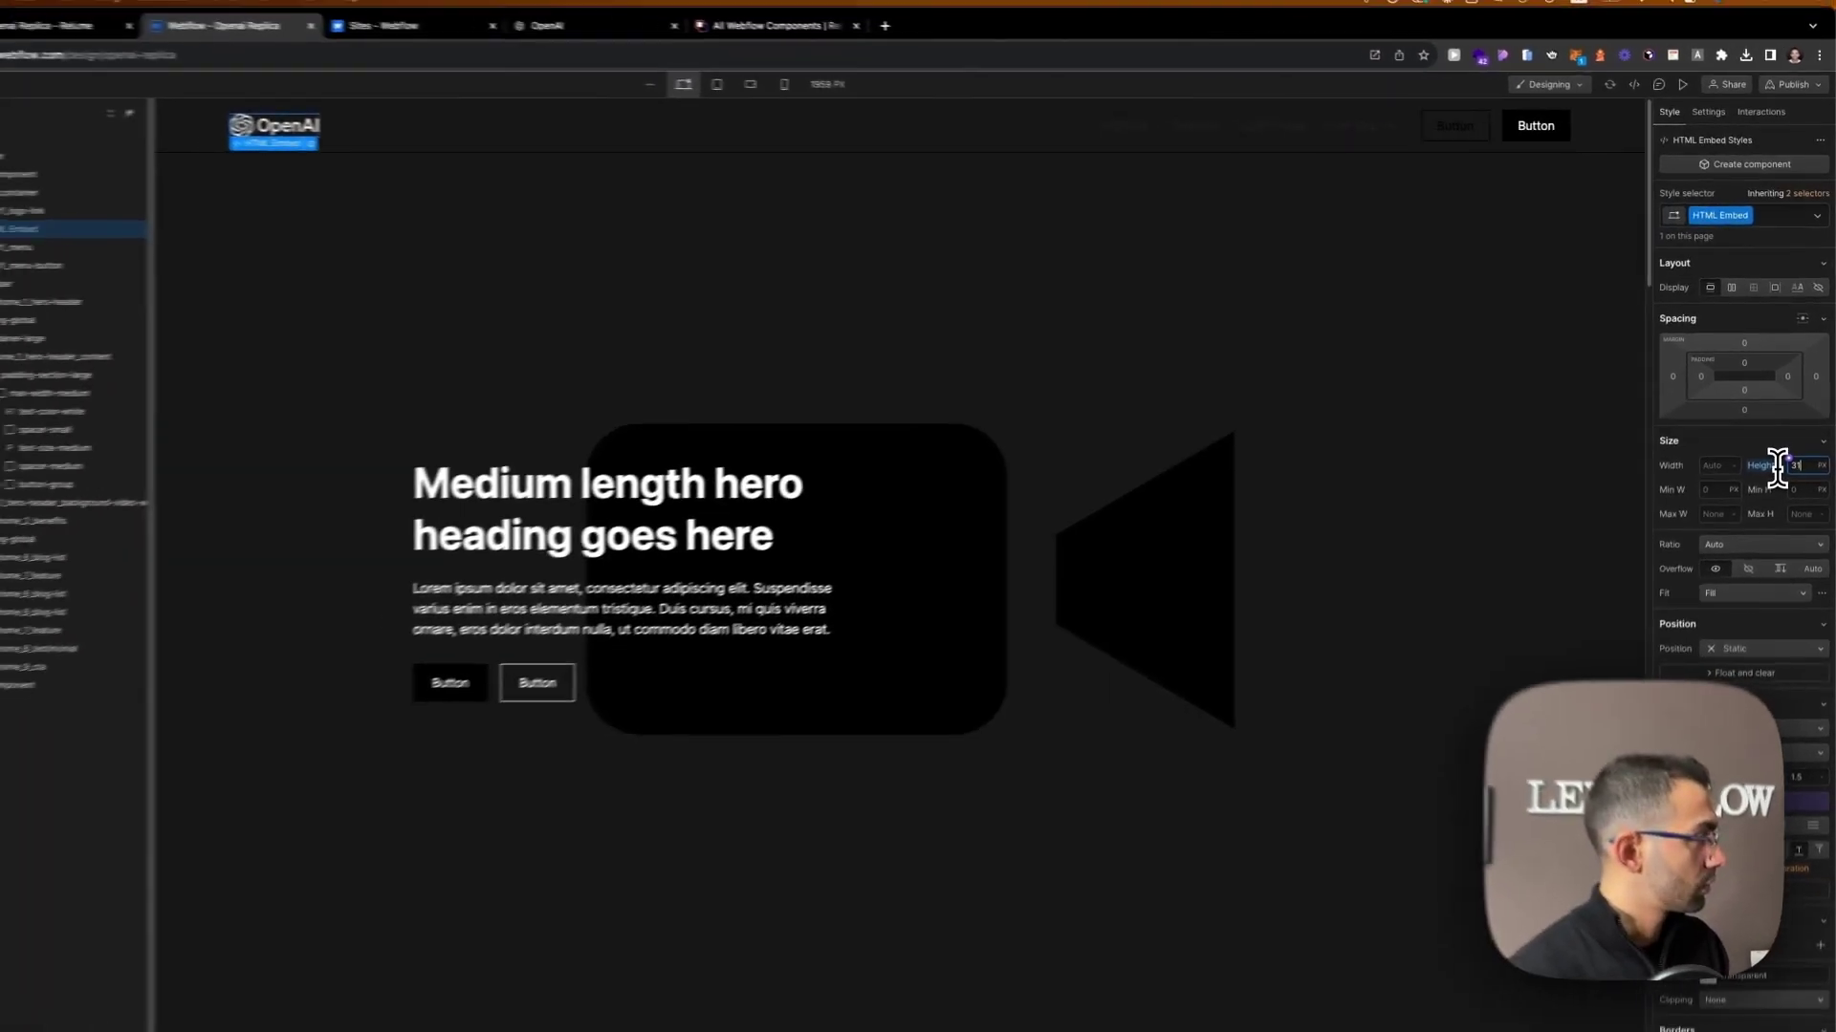
pyautogui.press('BackSpace')
pyautogui.write('1')
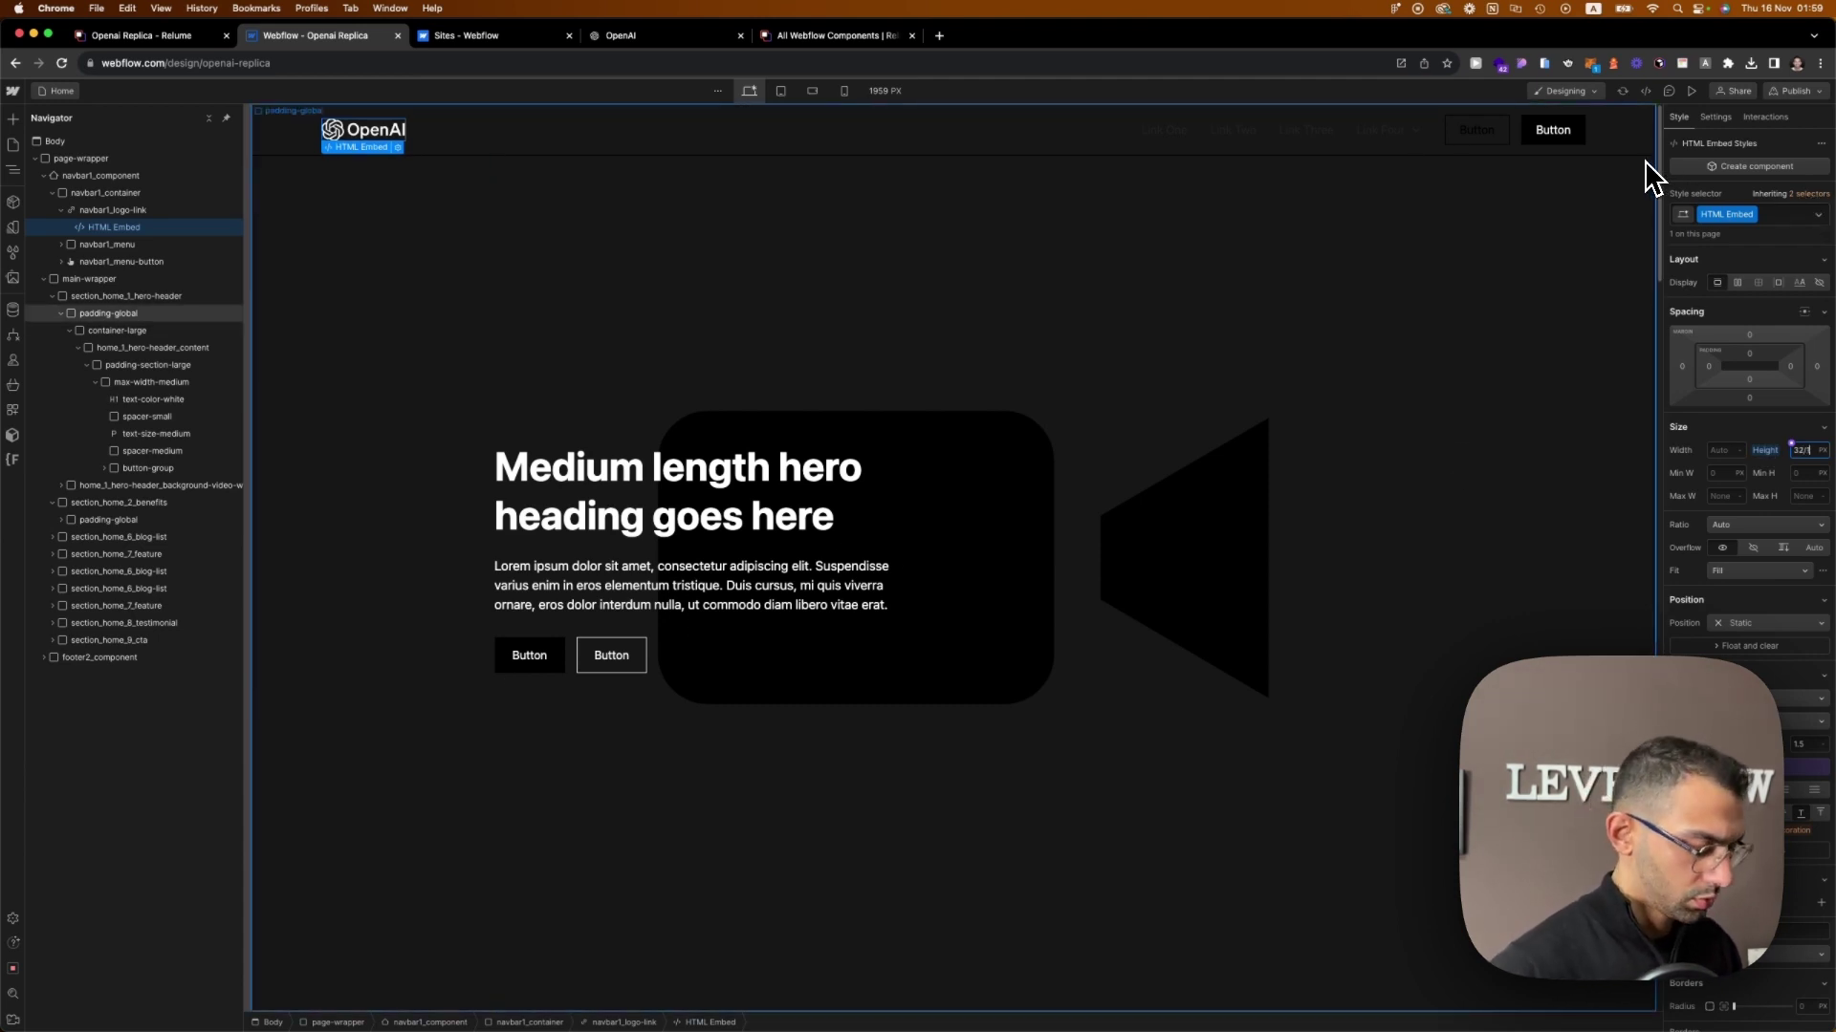
pyautogui.click(808, 391)
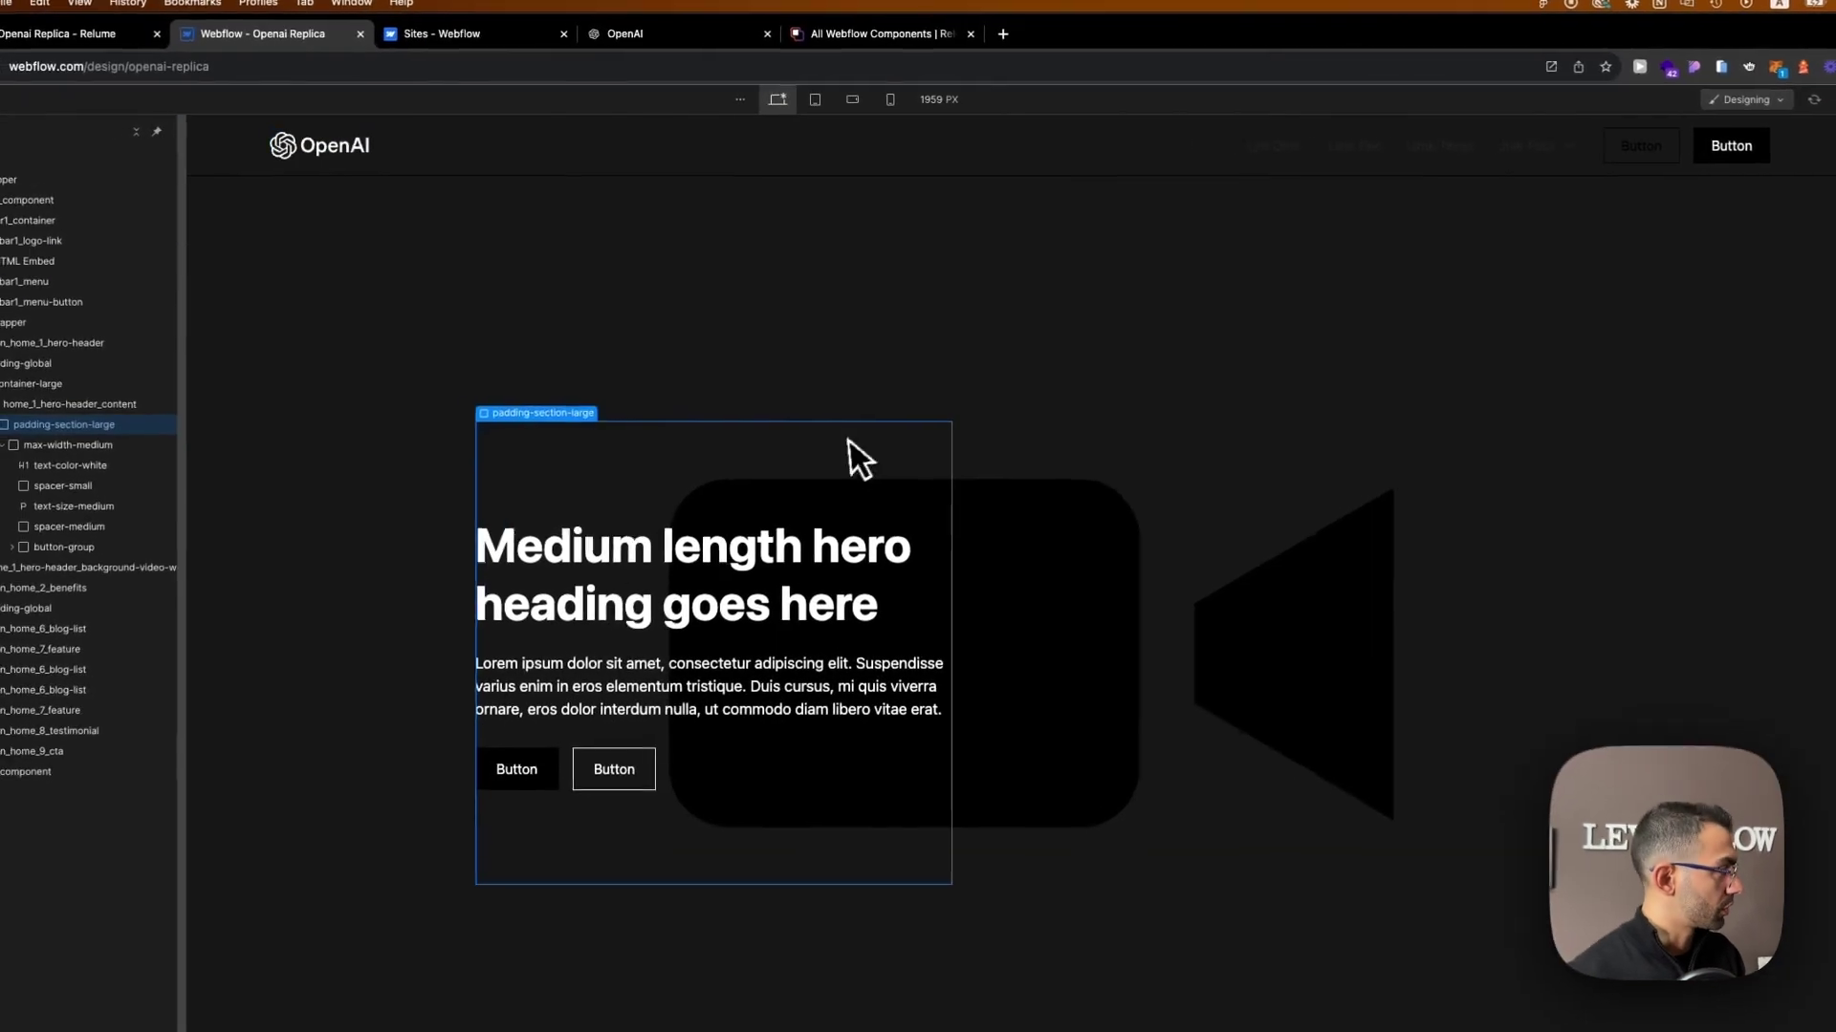
# Make the navbar's Link One, Link Two and Link Three white, reapplying the navbar1_link class to them.
pyautogui.click(489, 172)
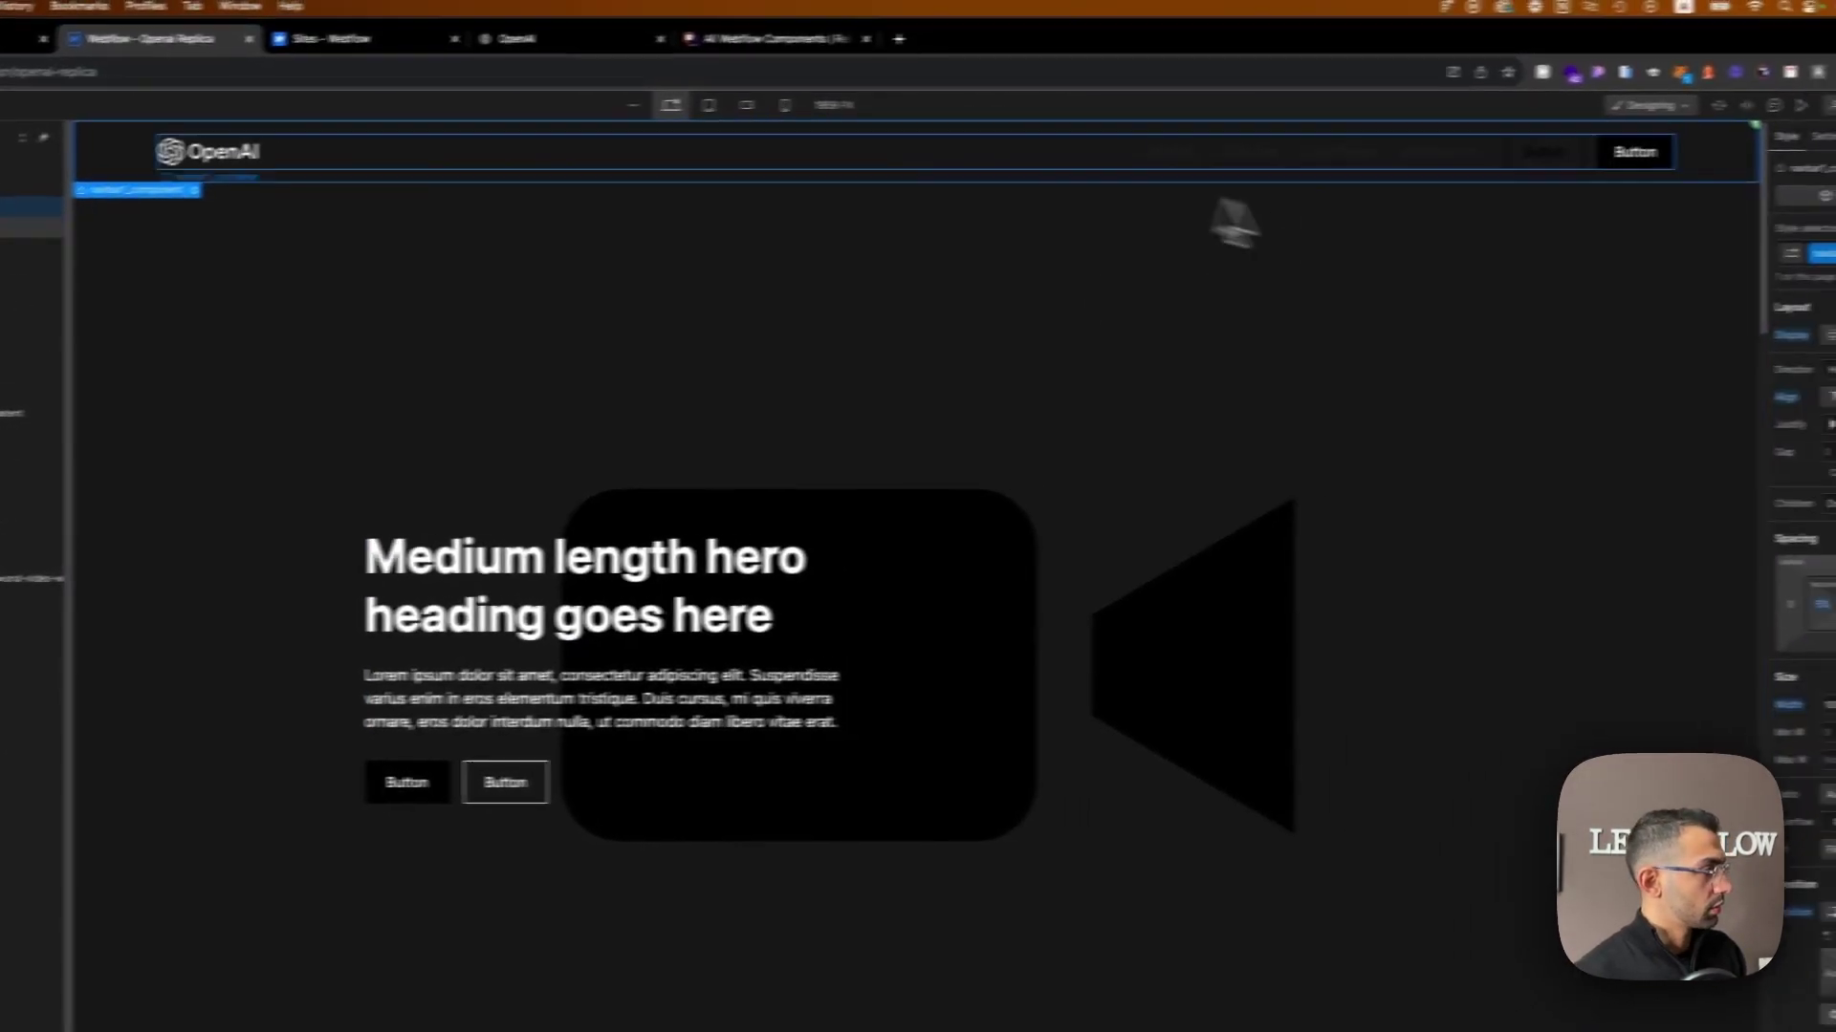
pyautogui.click(1168, 156)
pyautogui.doubleClick(1754, 251)
pyautogui.press('super+c')
pyautogui.press('BackSpace')
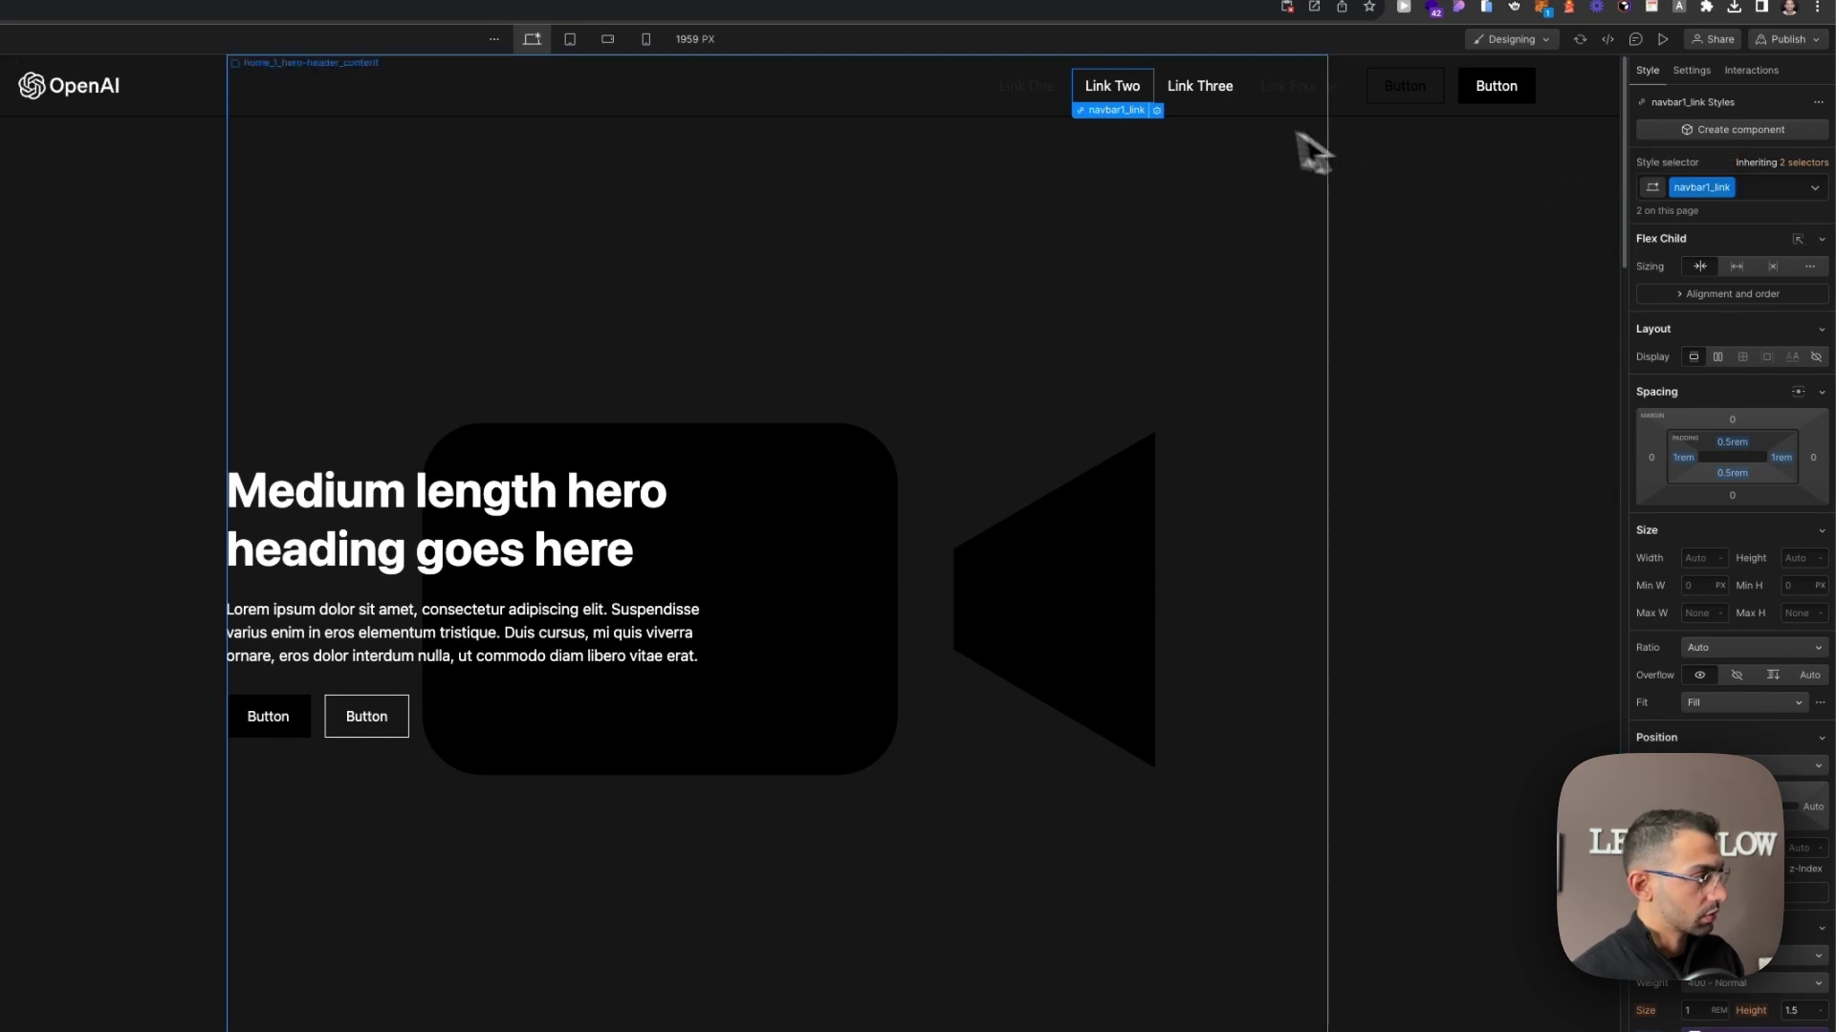
pyautogui.click(1035, 100)
pyautogui.click(1760, 184)
pyautogui.press('super+v')
pyautogui.press('Return')
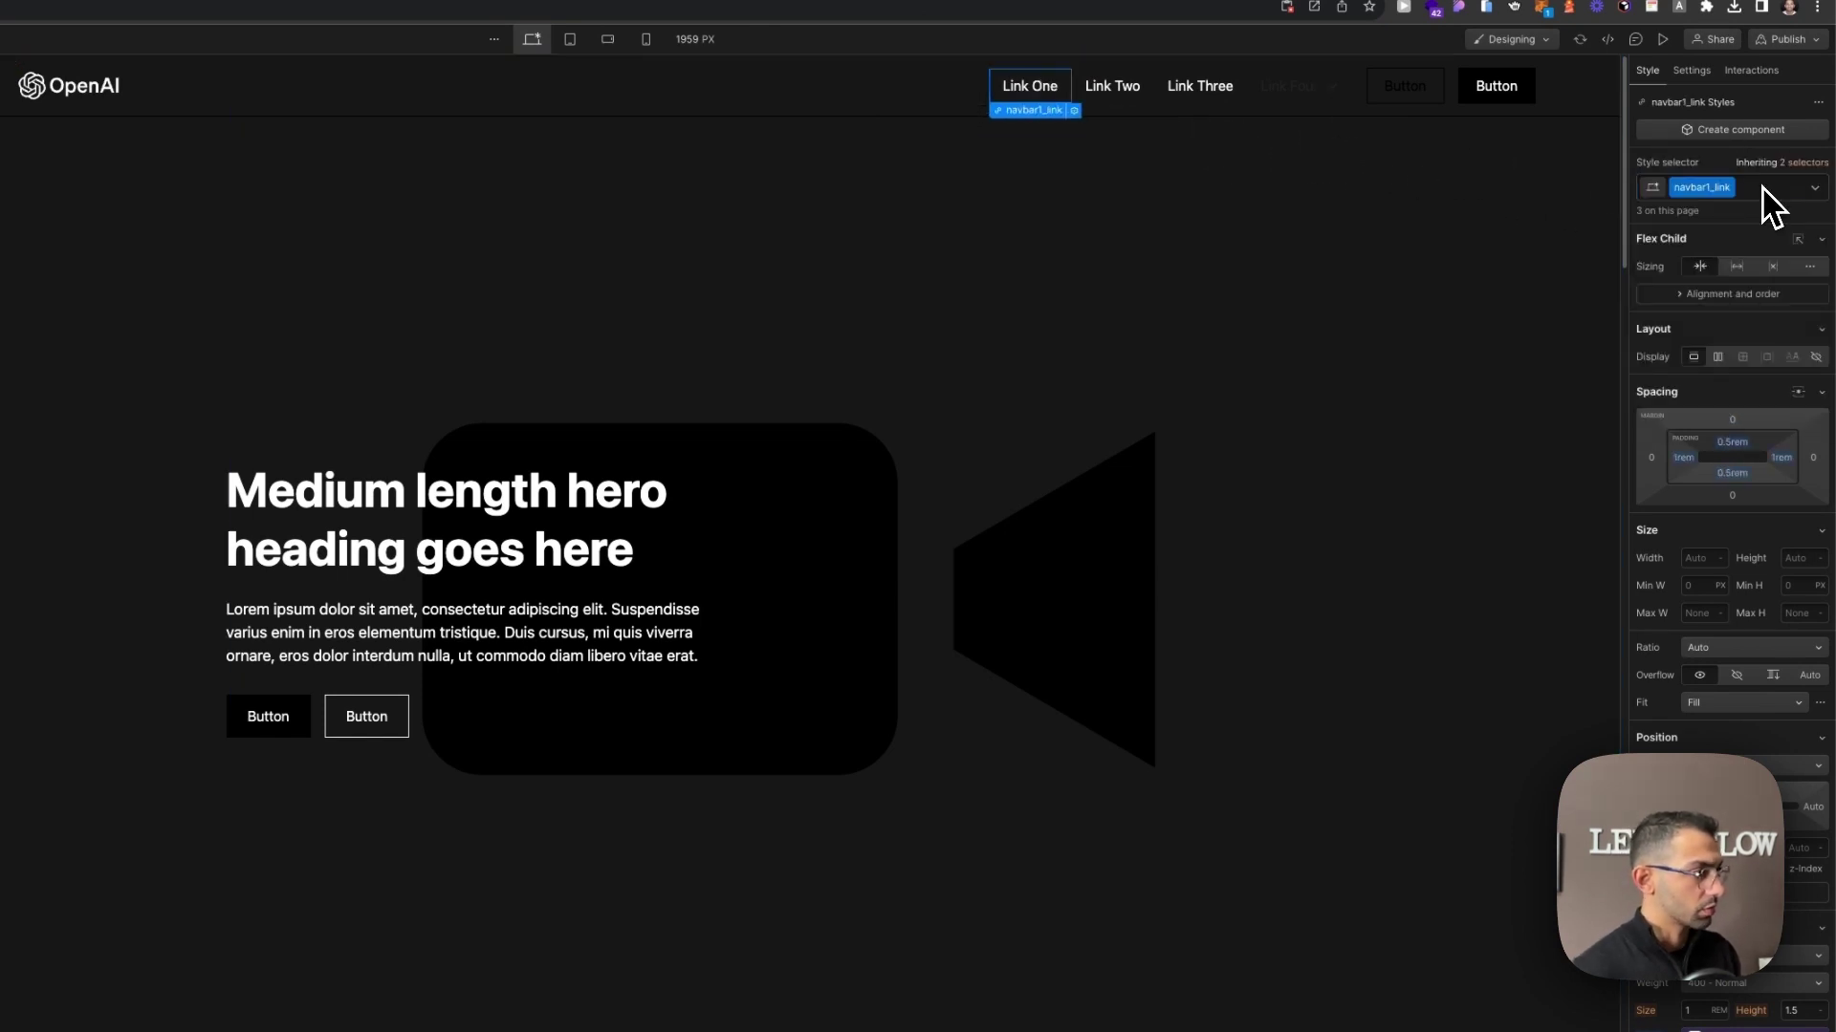
# Set the text and the dropdown chevron of the navbar's Link Four to White.
pyautogui.click(1322, 104)
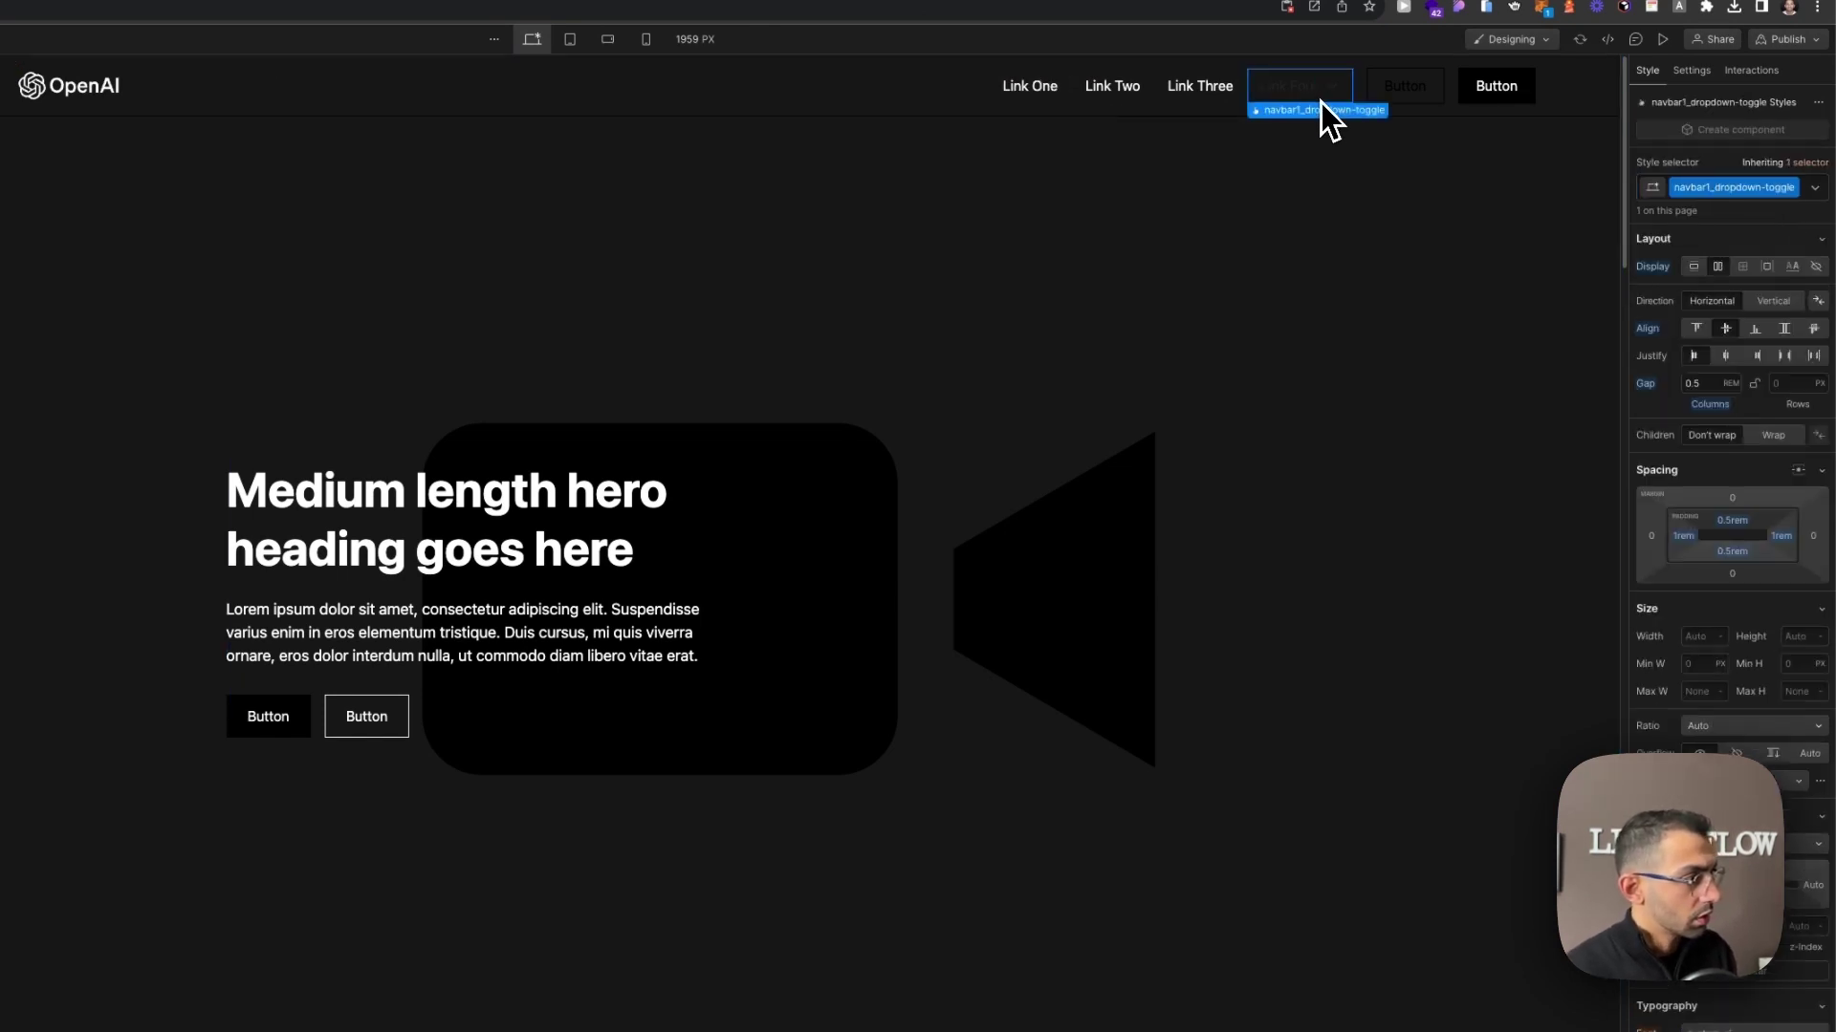
pyautogui.click(1304, 97)
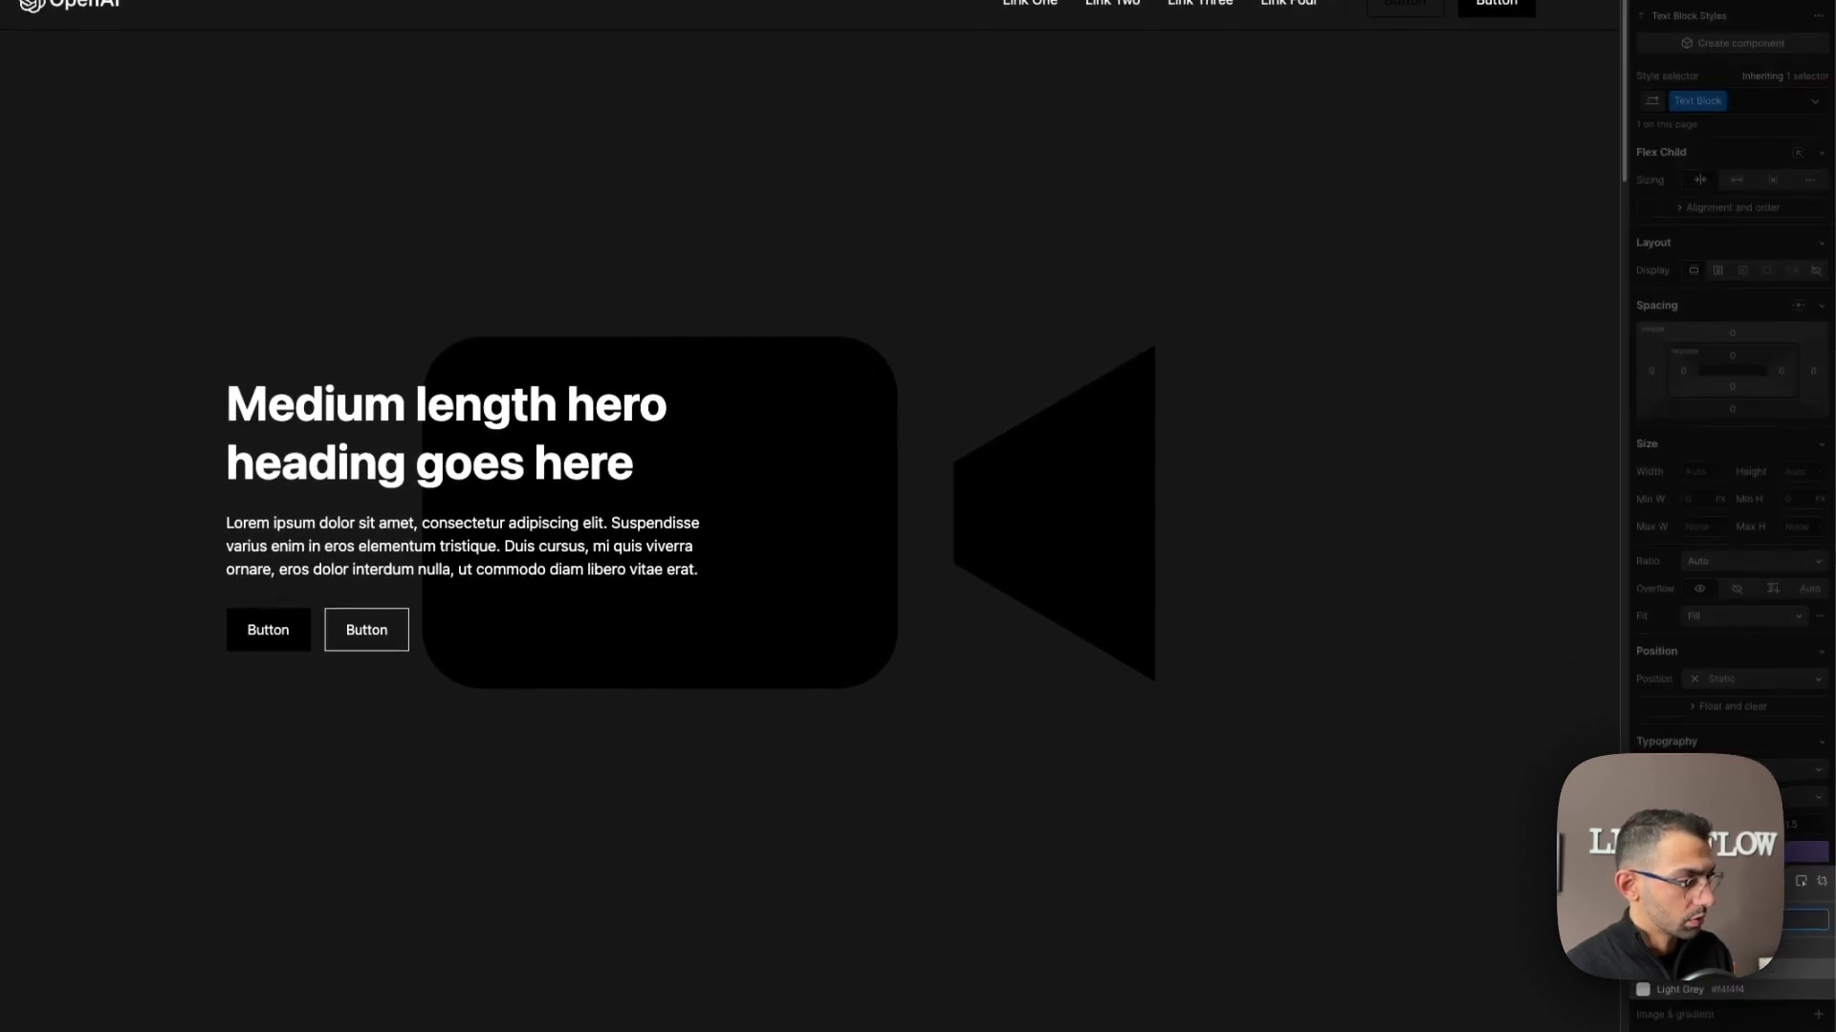
pyautogui.click(1332, 86)
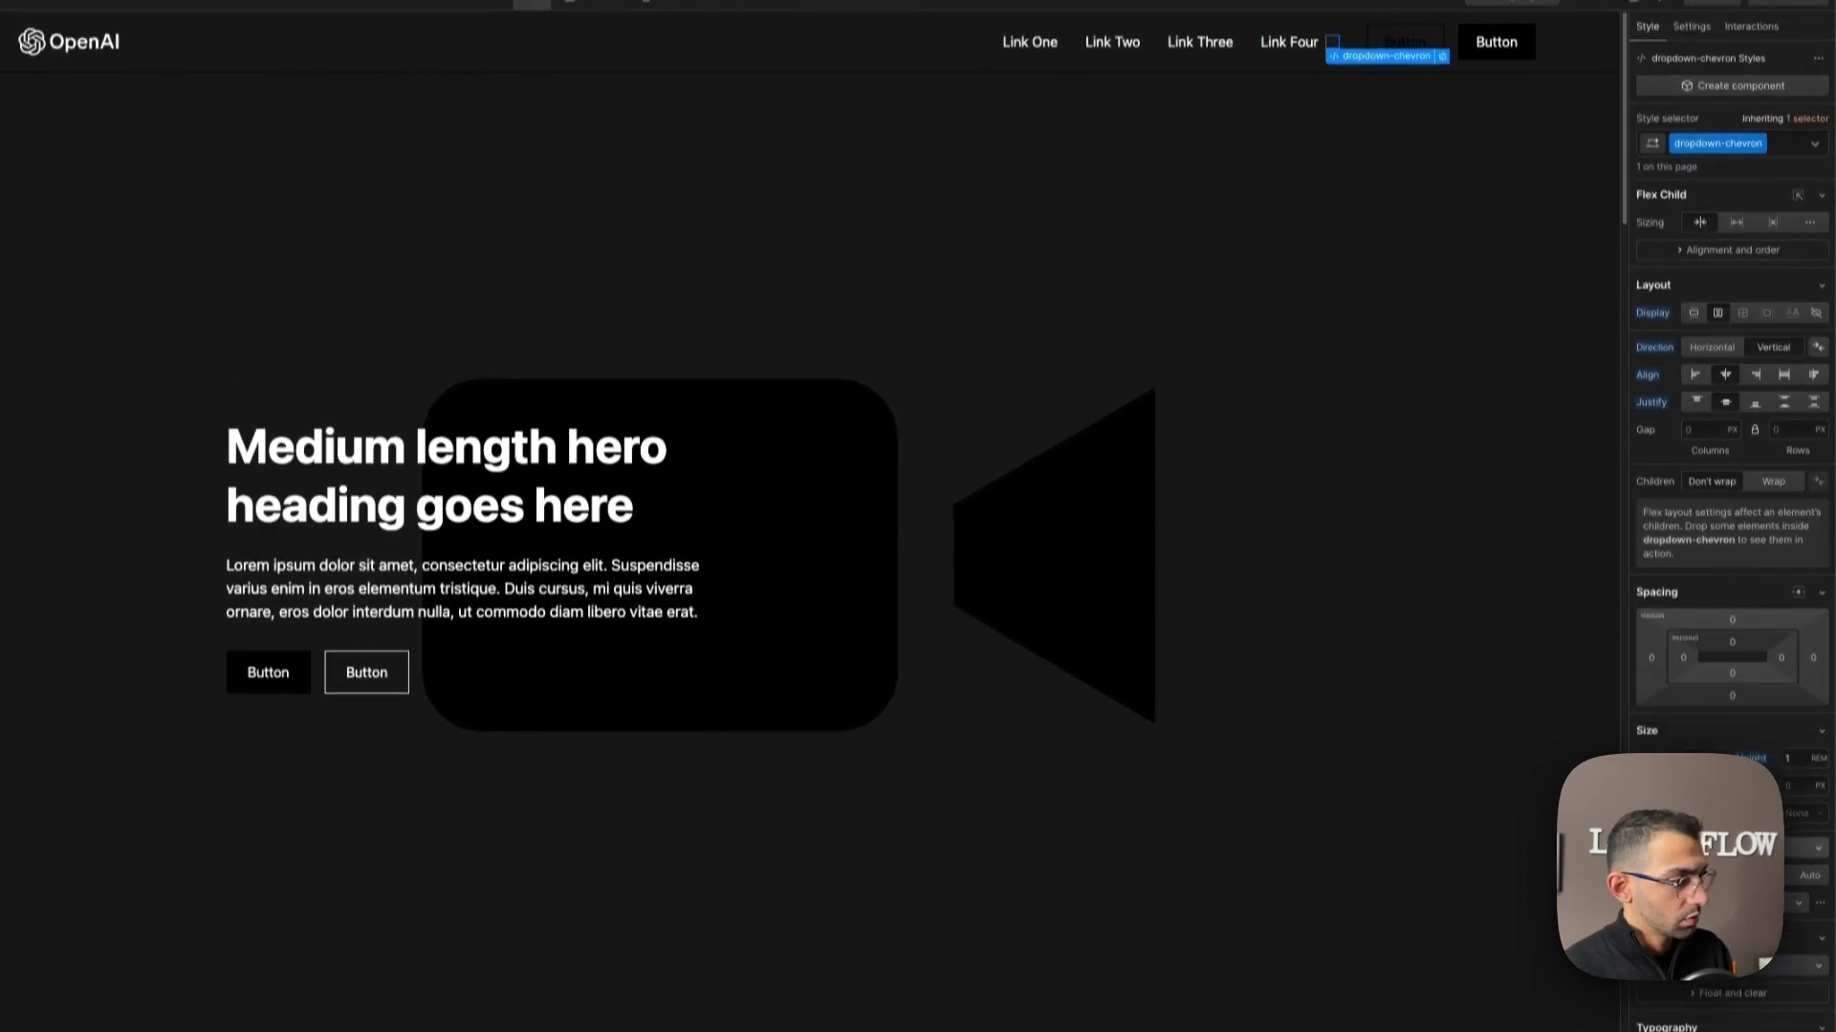
pyautogui.scroll(-4, 1730, 478)
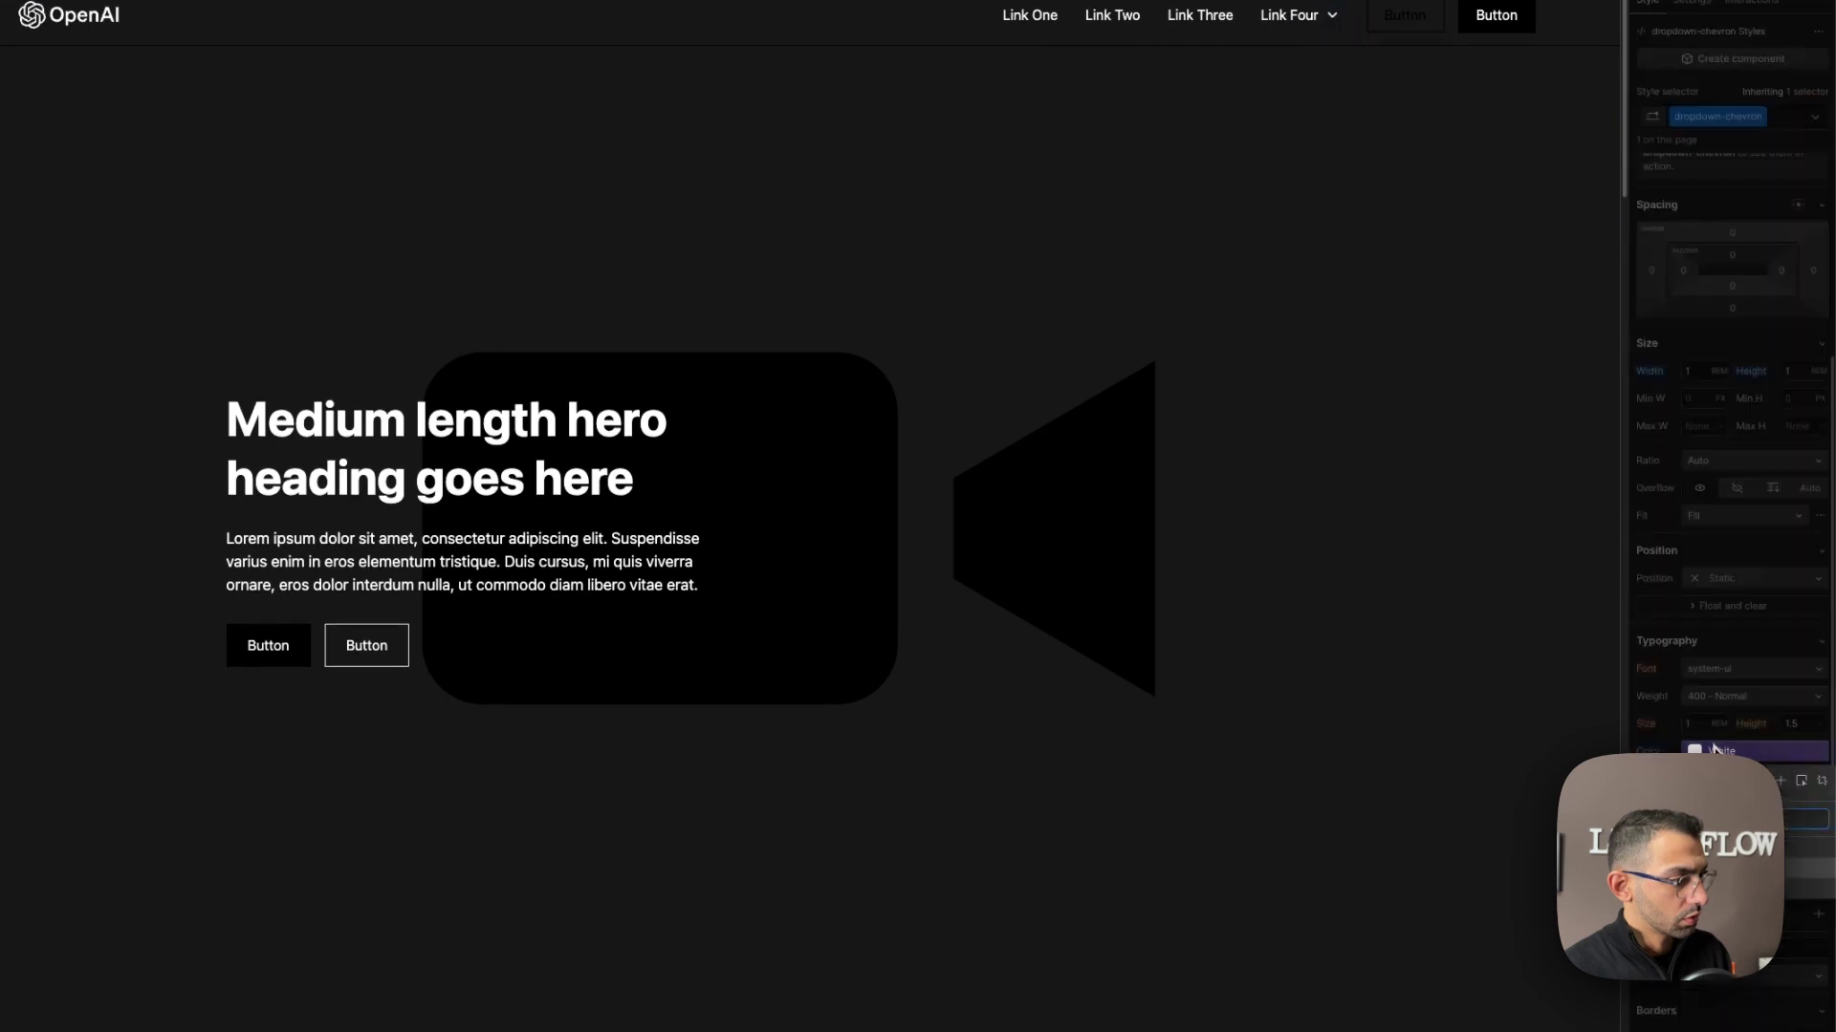
# Delete the navbar's secondary button and check the buttons in the OpenAI homepage's navbar for reference.
pyautogui.click(1386, 13)
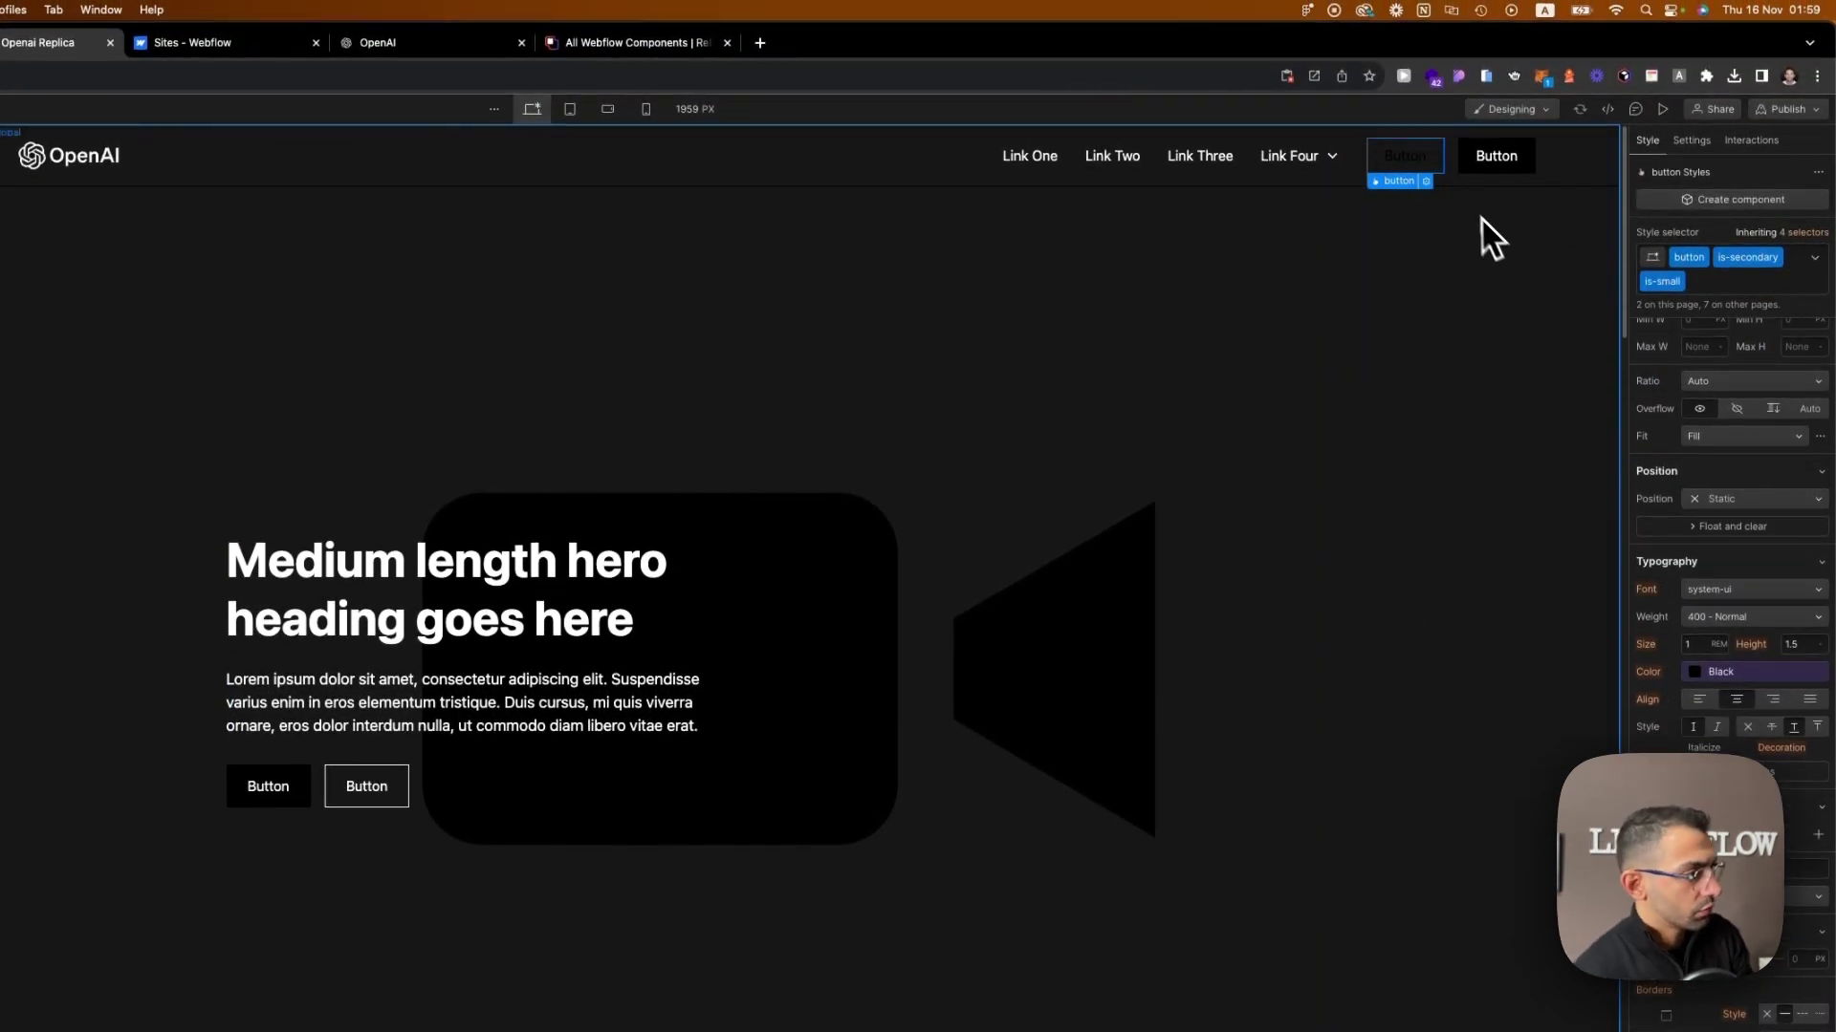
pyautogui.click(1478, 156)
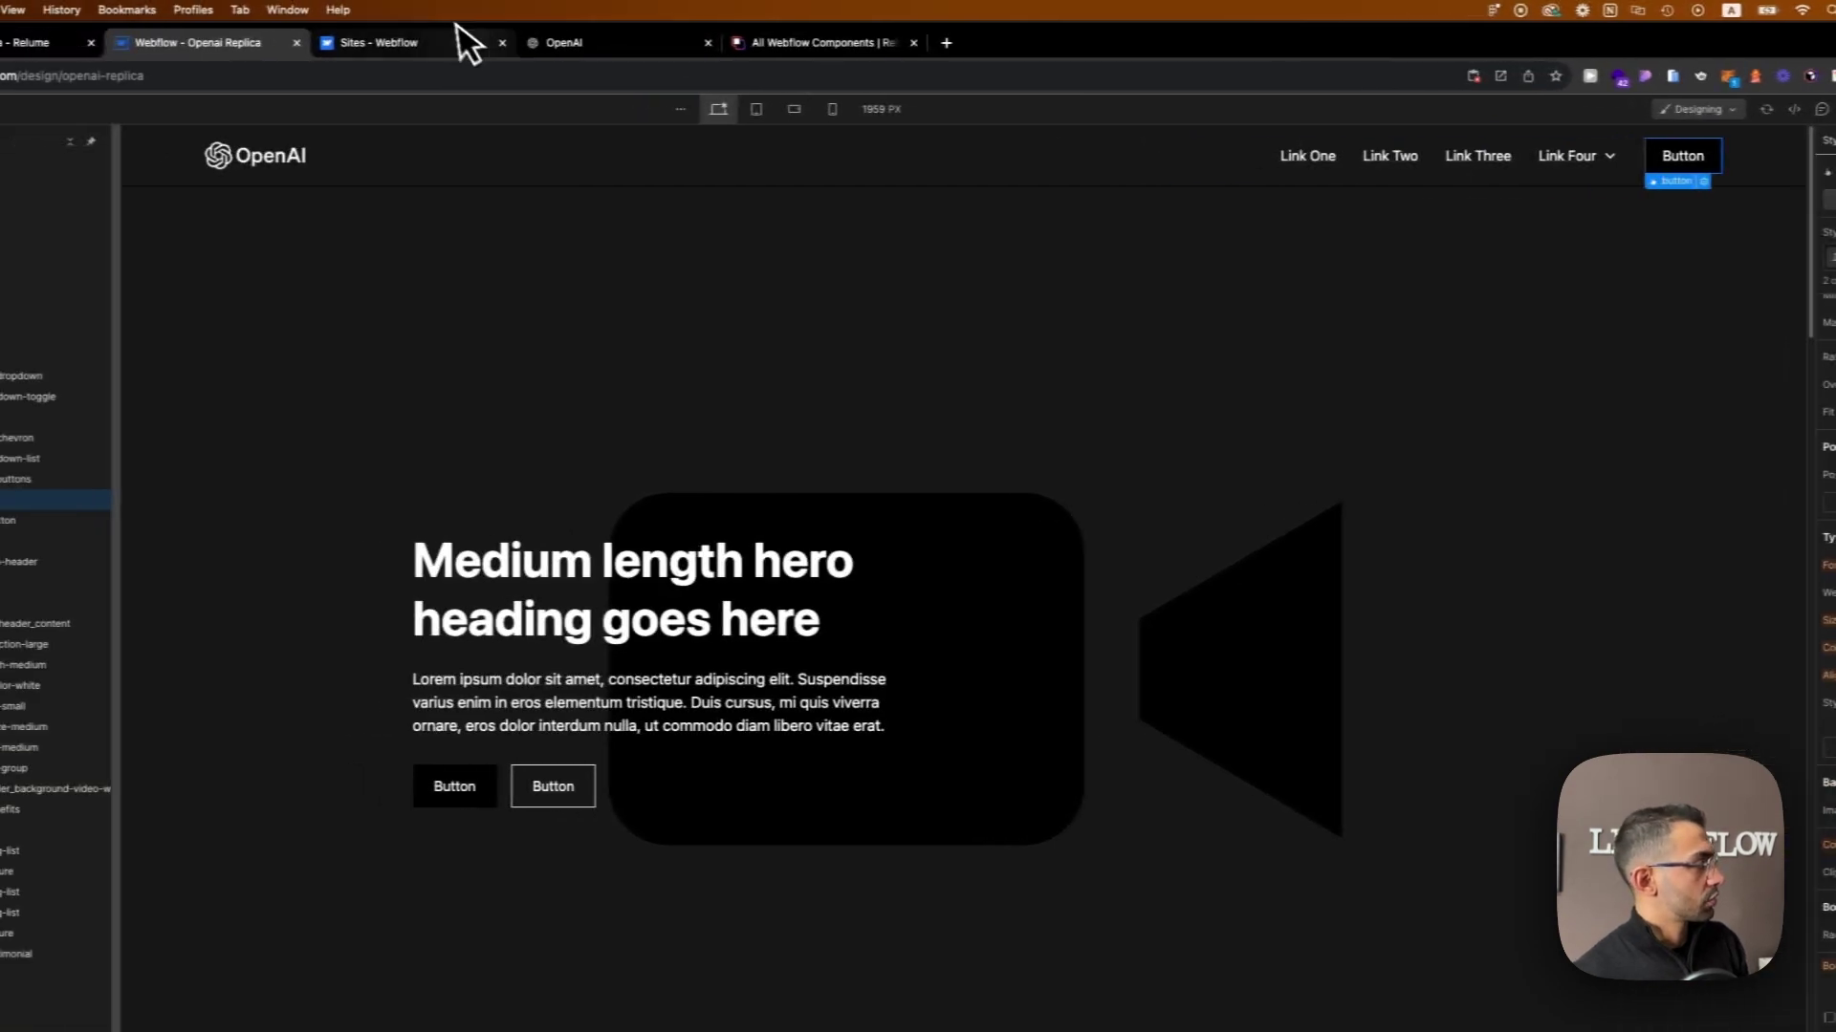
pyautogui.click(450, 42)
pyautogui.click(564, 42)
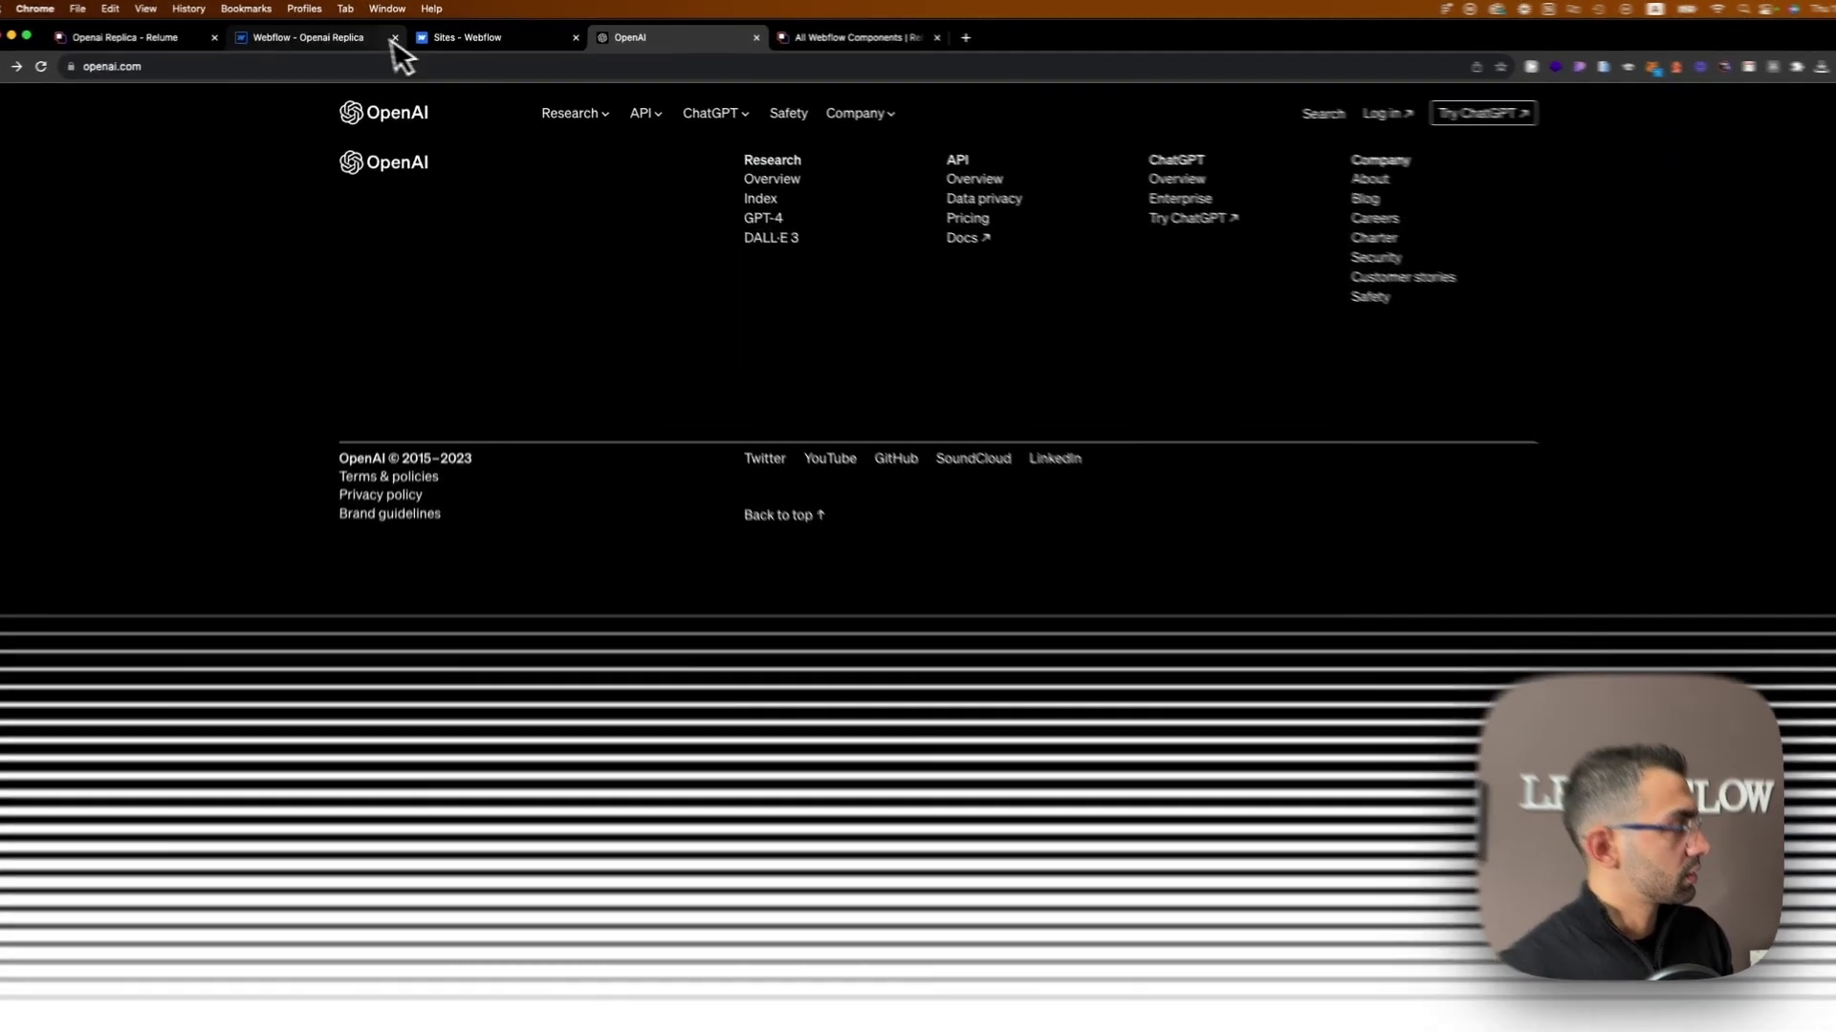
pyautogui.click(440, 35)
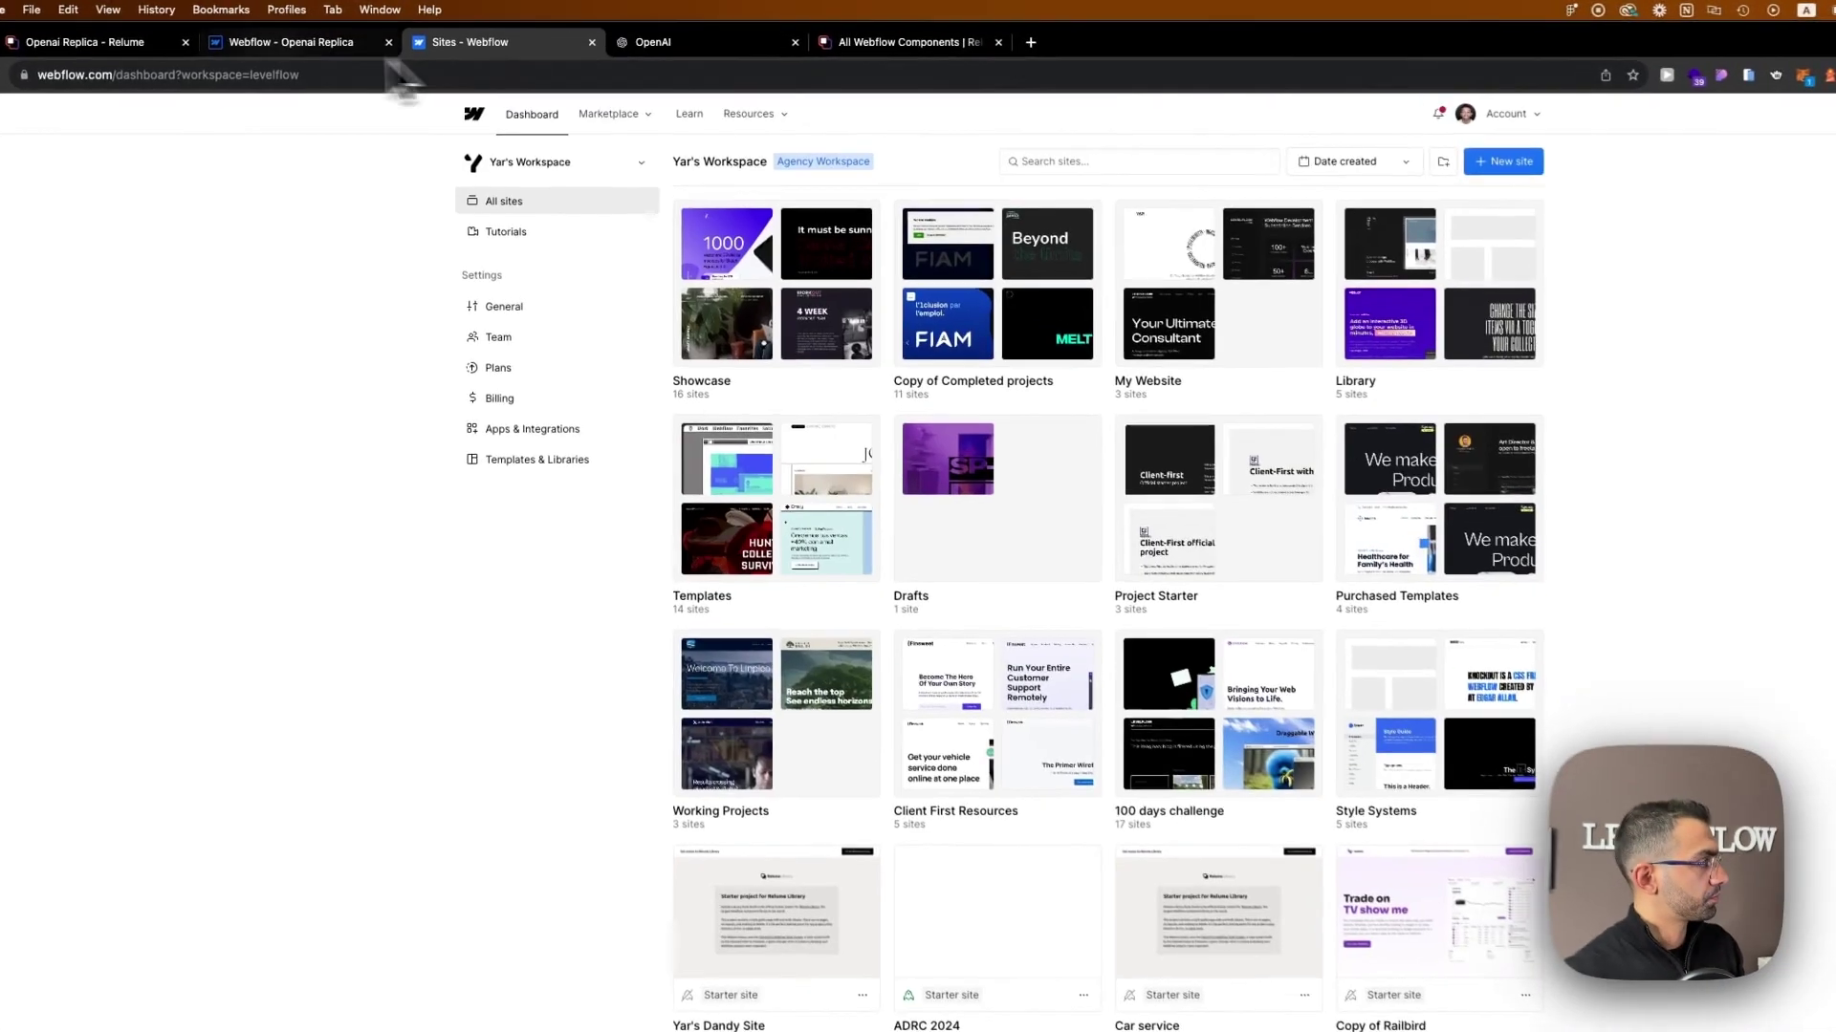
pyautogui.click(316, 35)
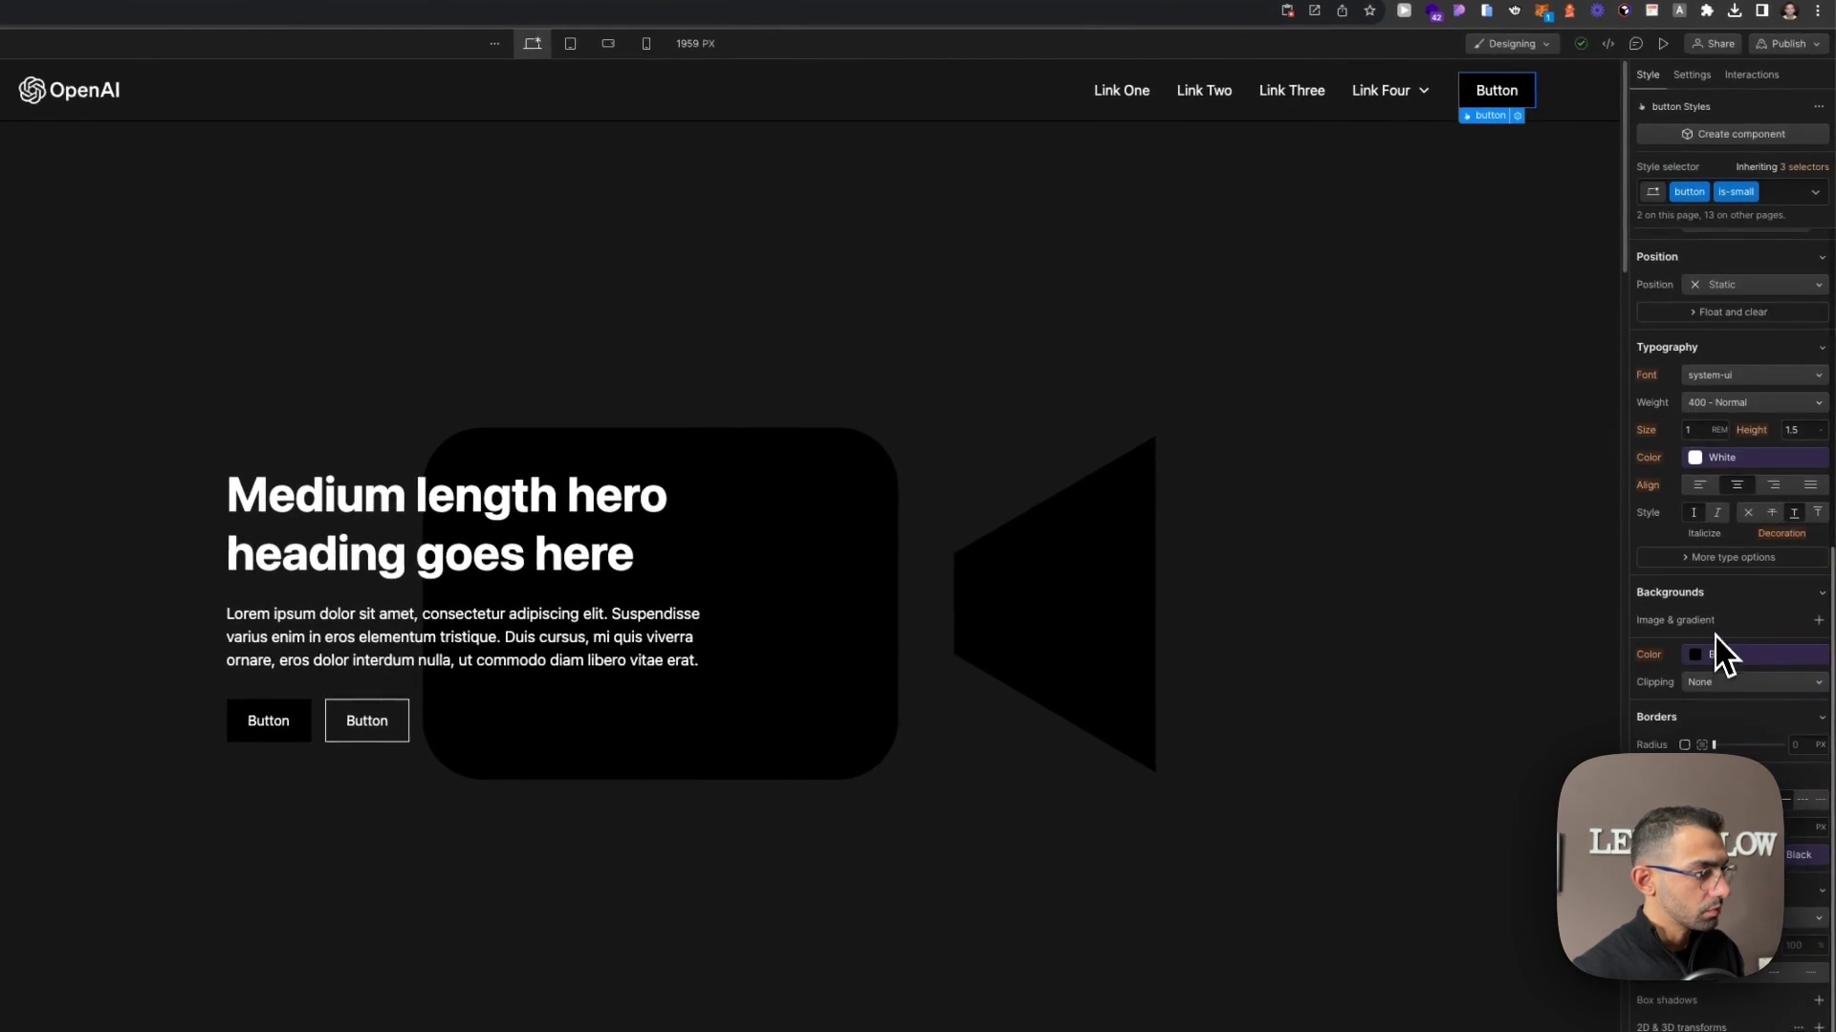
# Remove the is-small class from the navbar's remaining button and make the button class's background transparent.
pyautogui.scroll(3, 1648, 546)
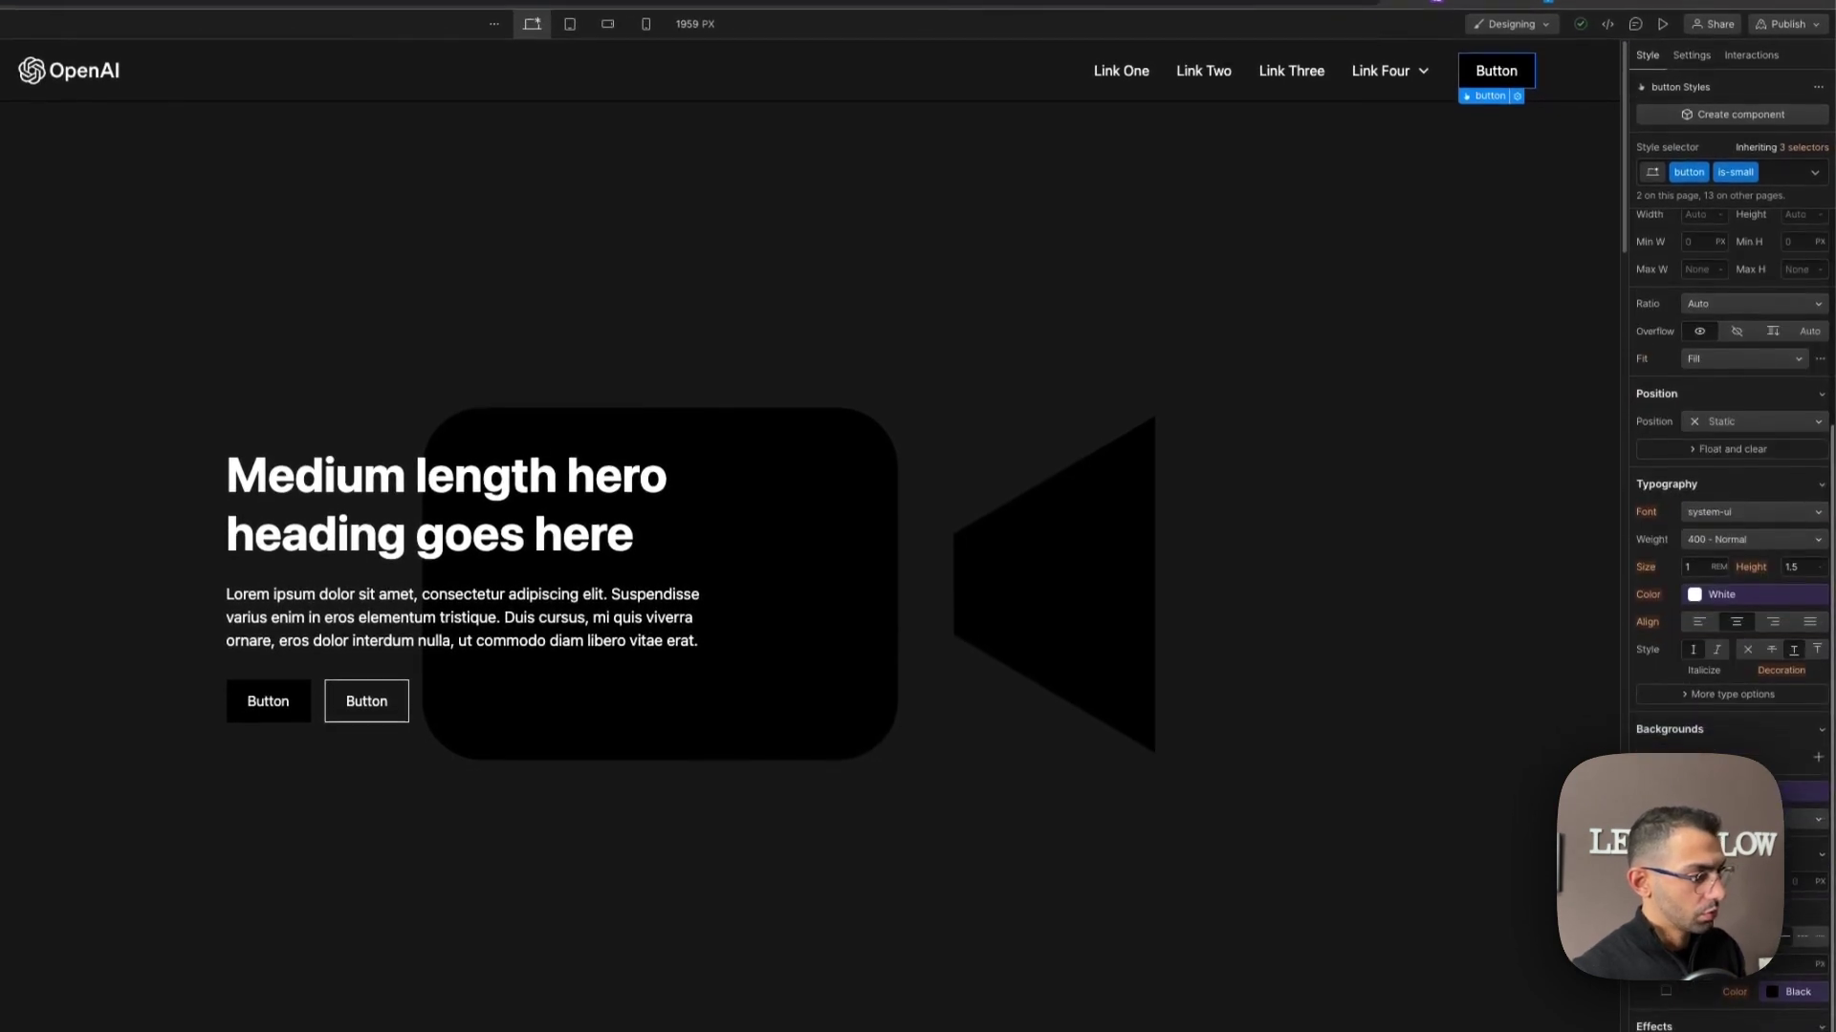
pyautogui.click(1769, 184)
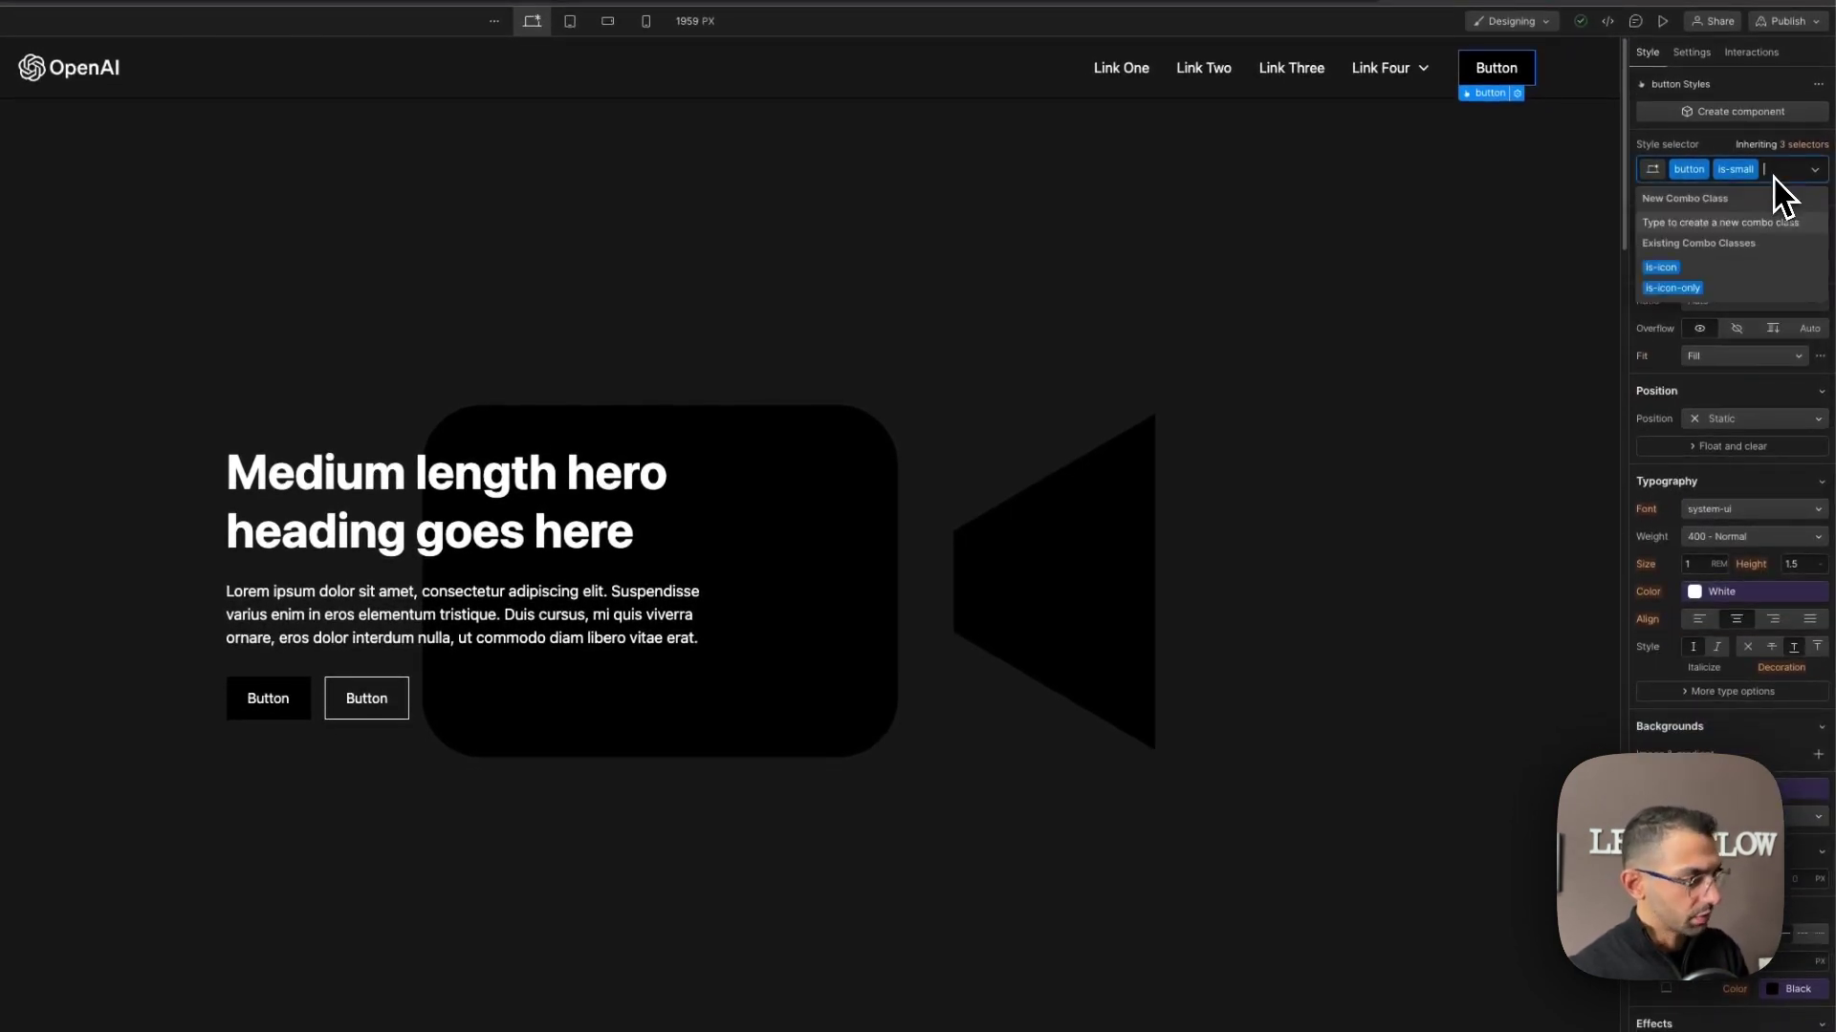
pyautogui.press('BackSpace')
pyautogui.press('Escape')
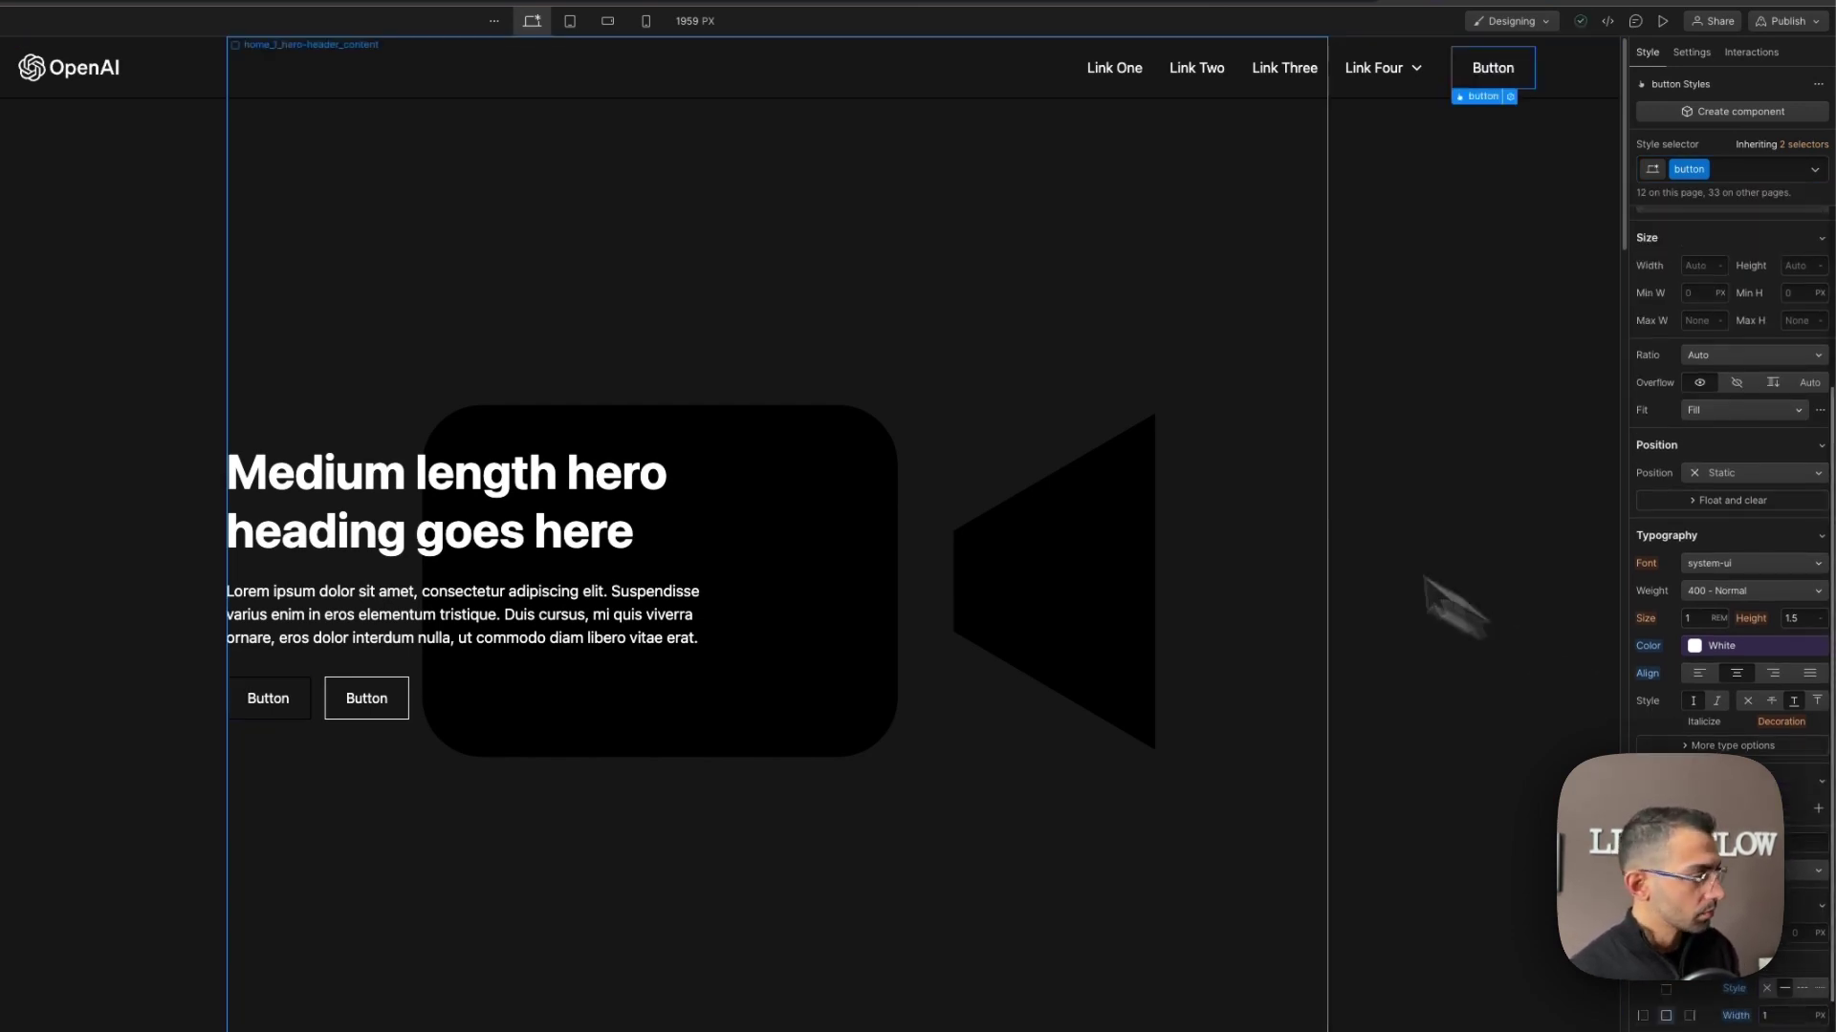
# Add a Div Block with the button class to navbar1_menu-buttons and place a Text Block inside it.
pyautogui.press('a')
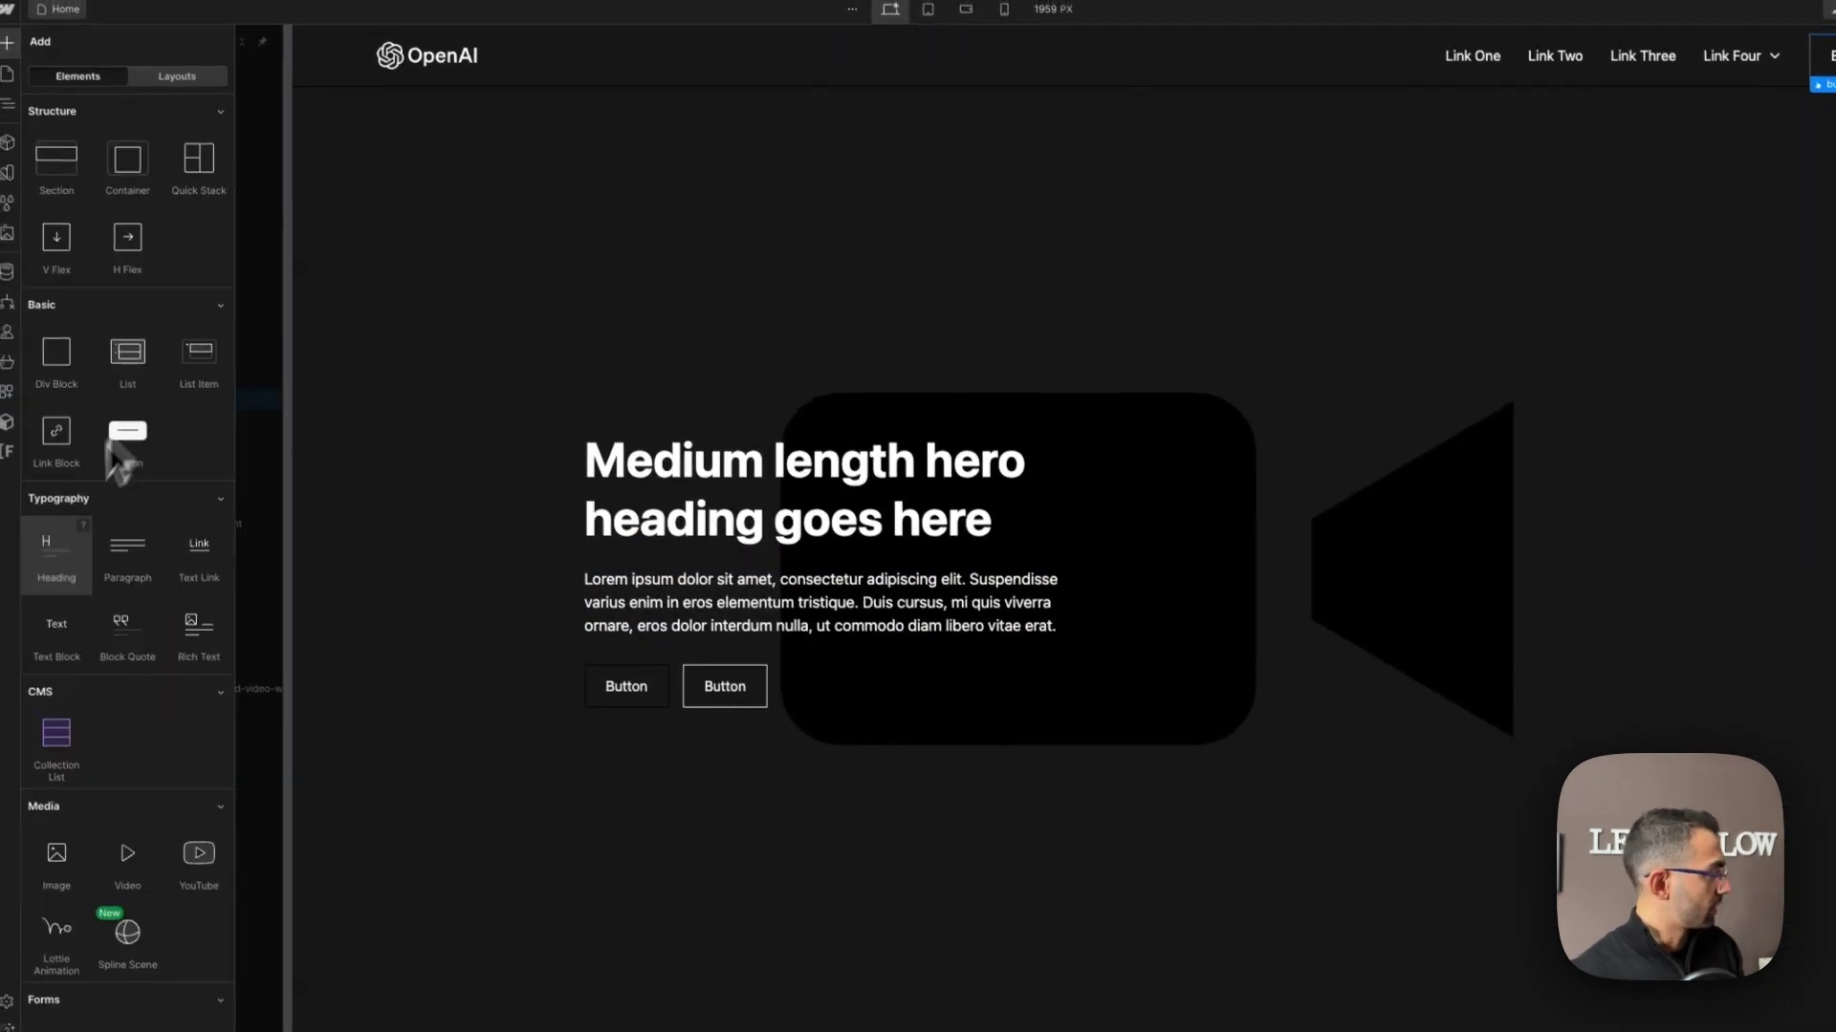
pyautogui.moveTo(93, 427); pyautogui.dragTo(86, 405)
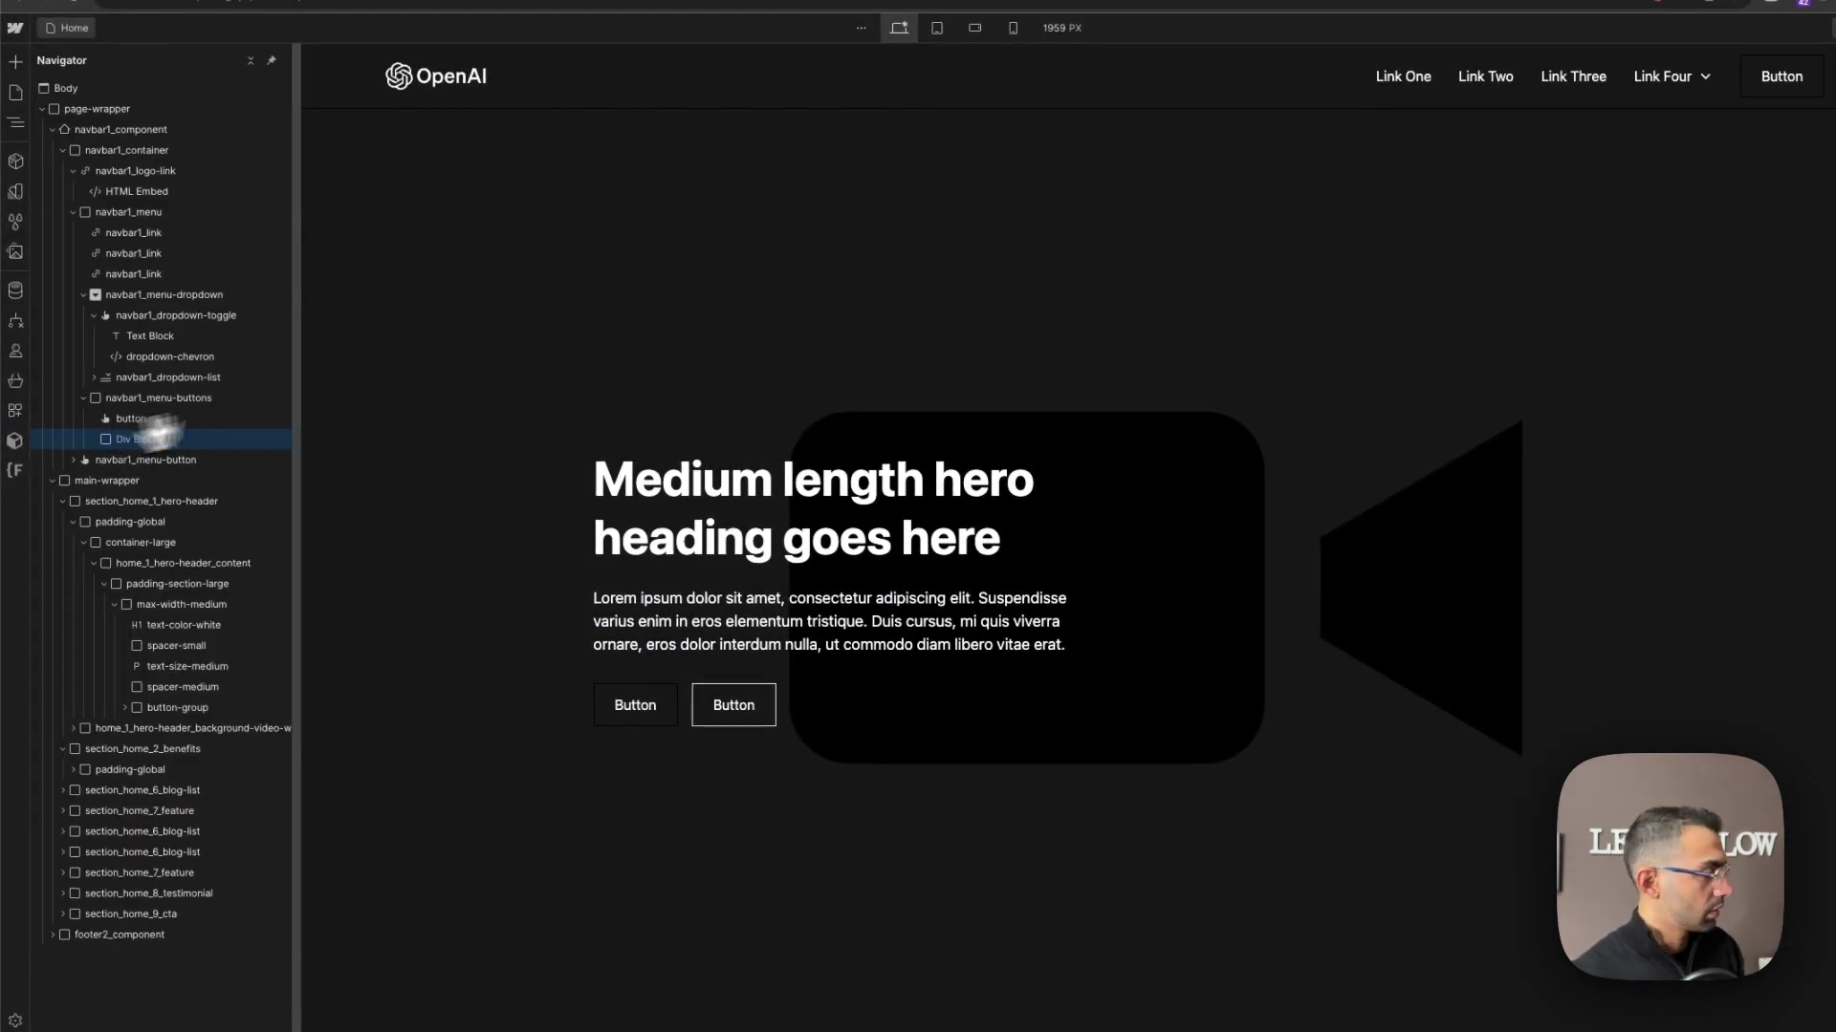
pyautogui.click(1682, 249)
pyautogui.write('button')
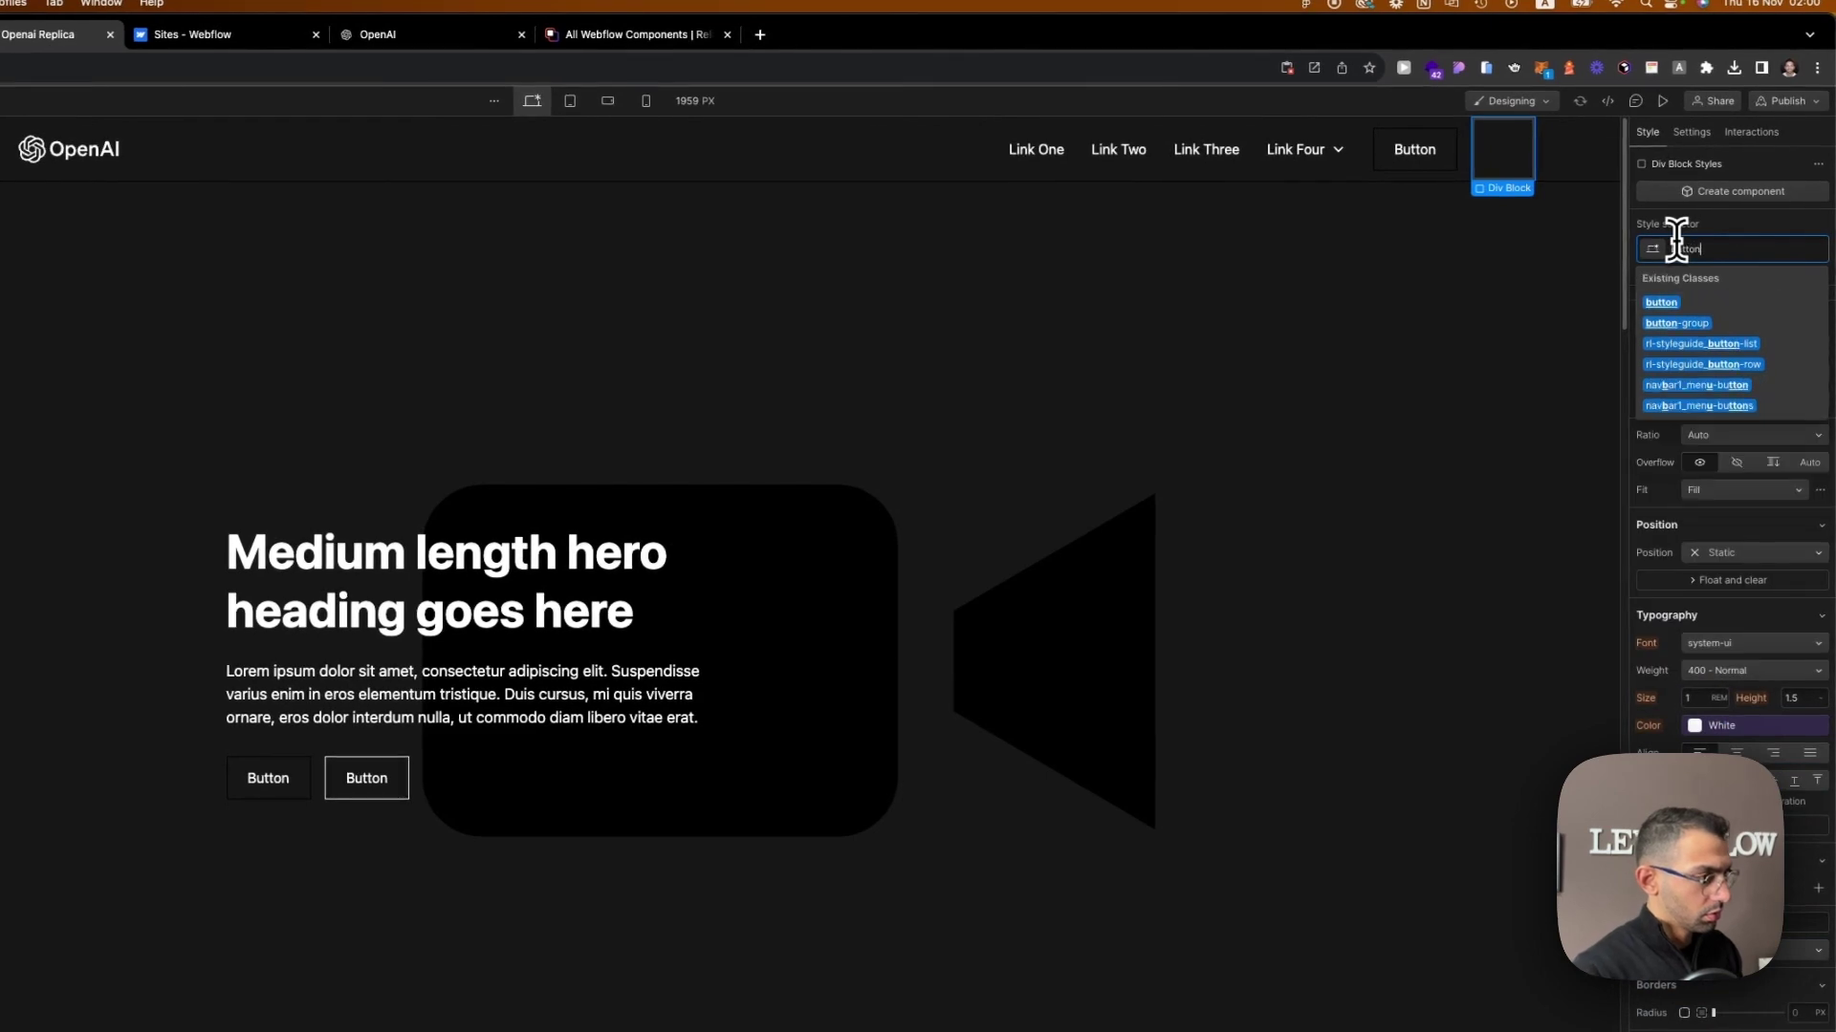
pyautogui.press('Return')
pyautogui.press('a')
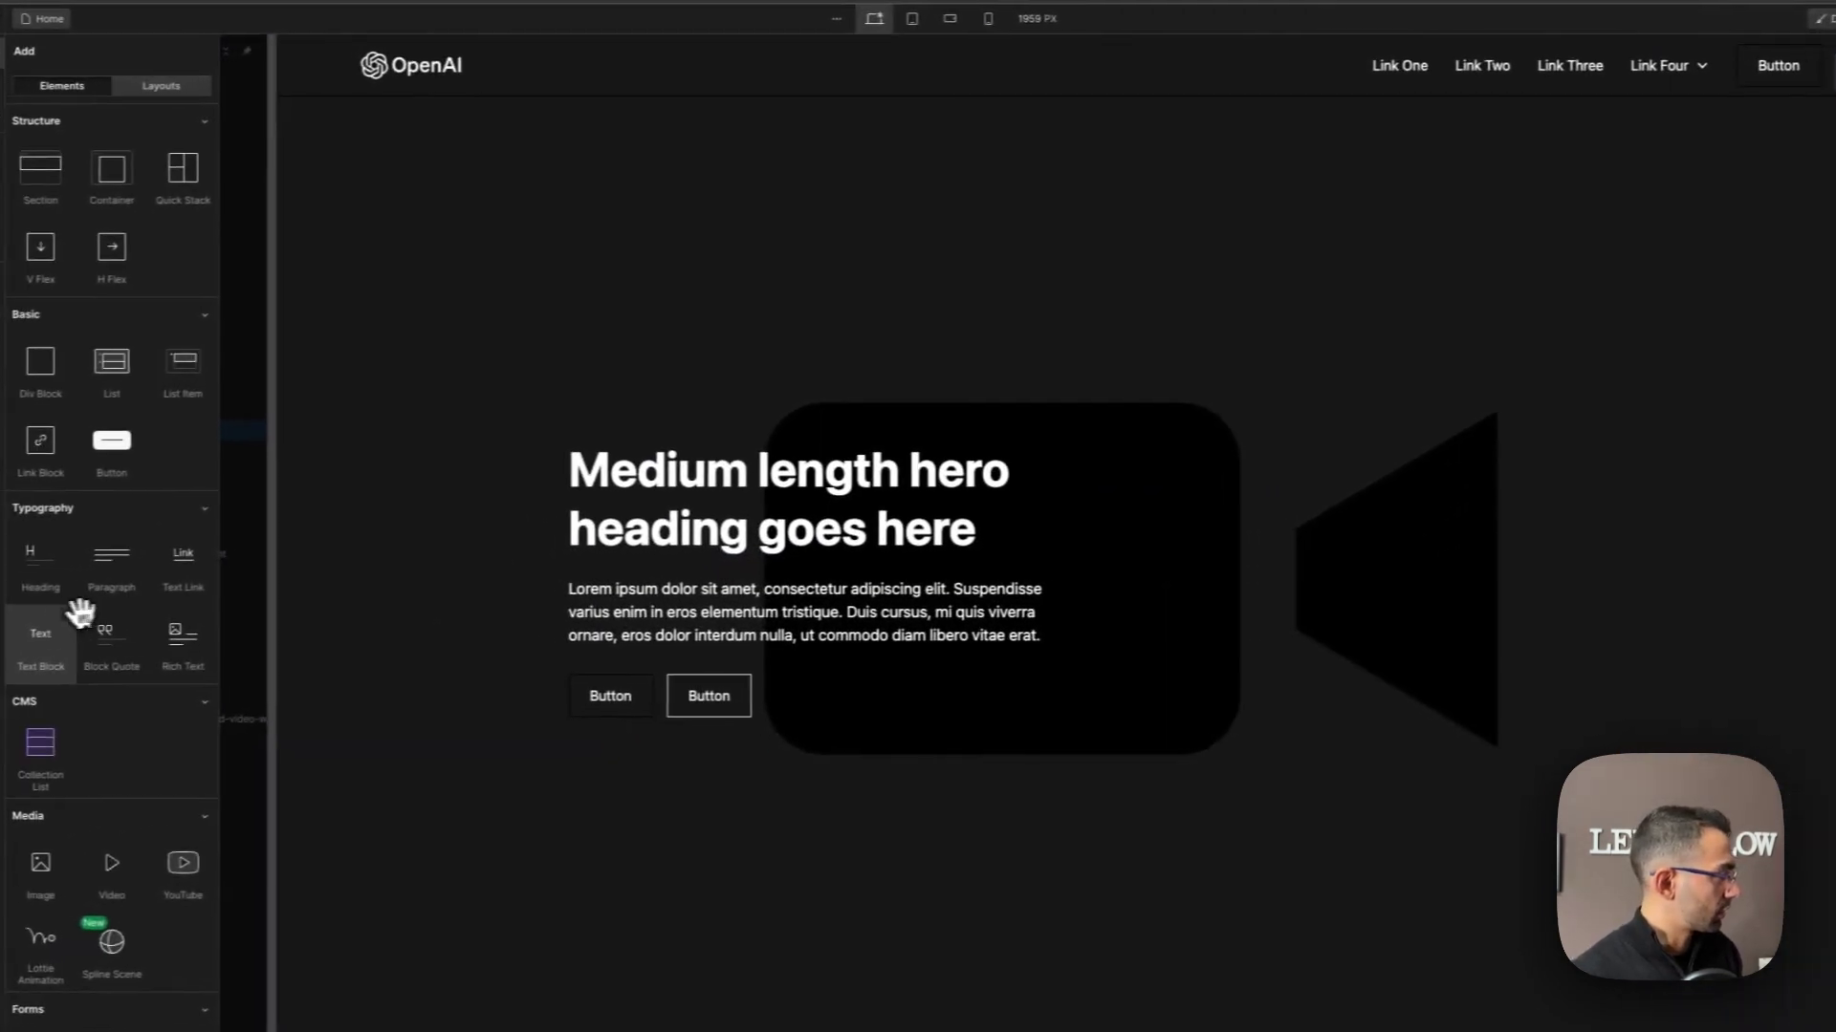
pyautogui.click(63, 629)
# Add an HTML Embed with the 12 by 12 white arrow's SVG code beside the Text Block in the new button div.
pyautogui.press('a')
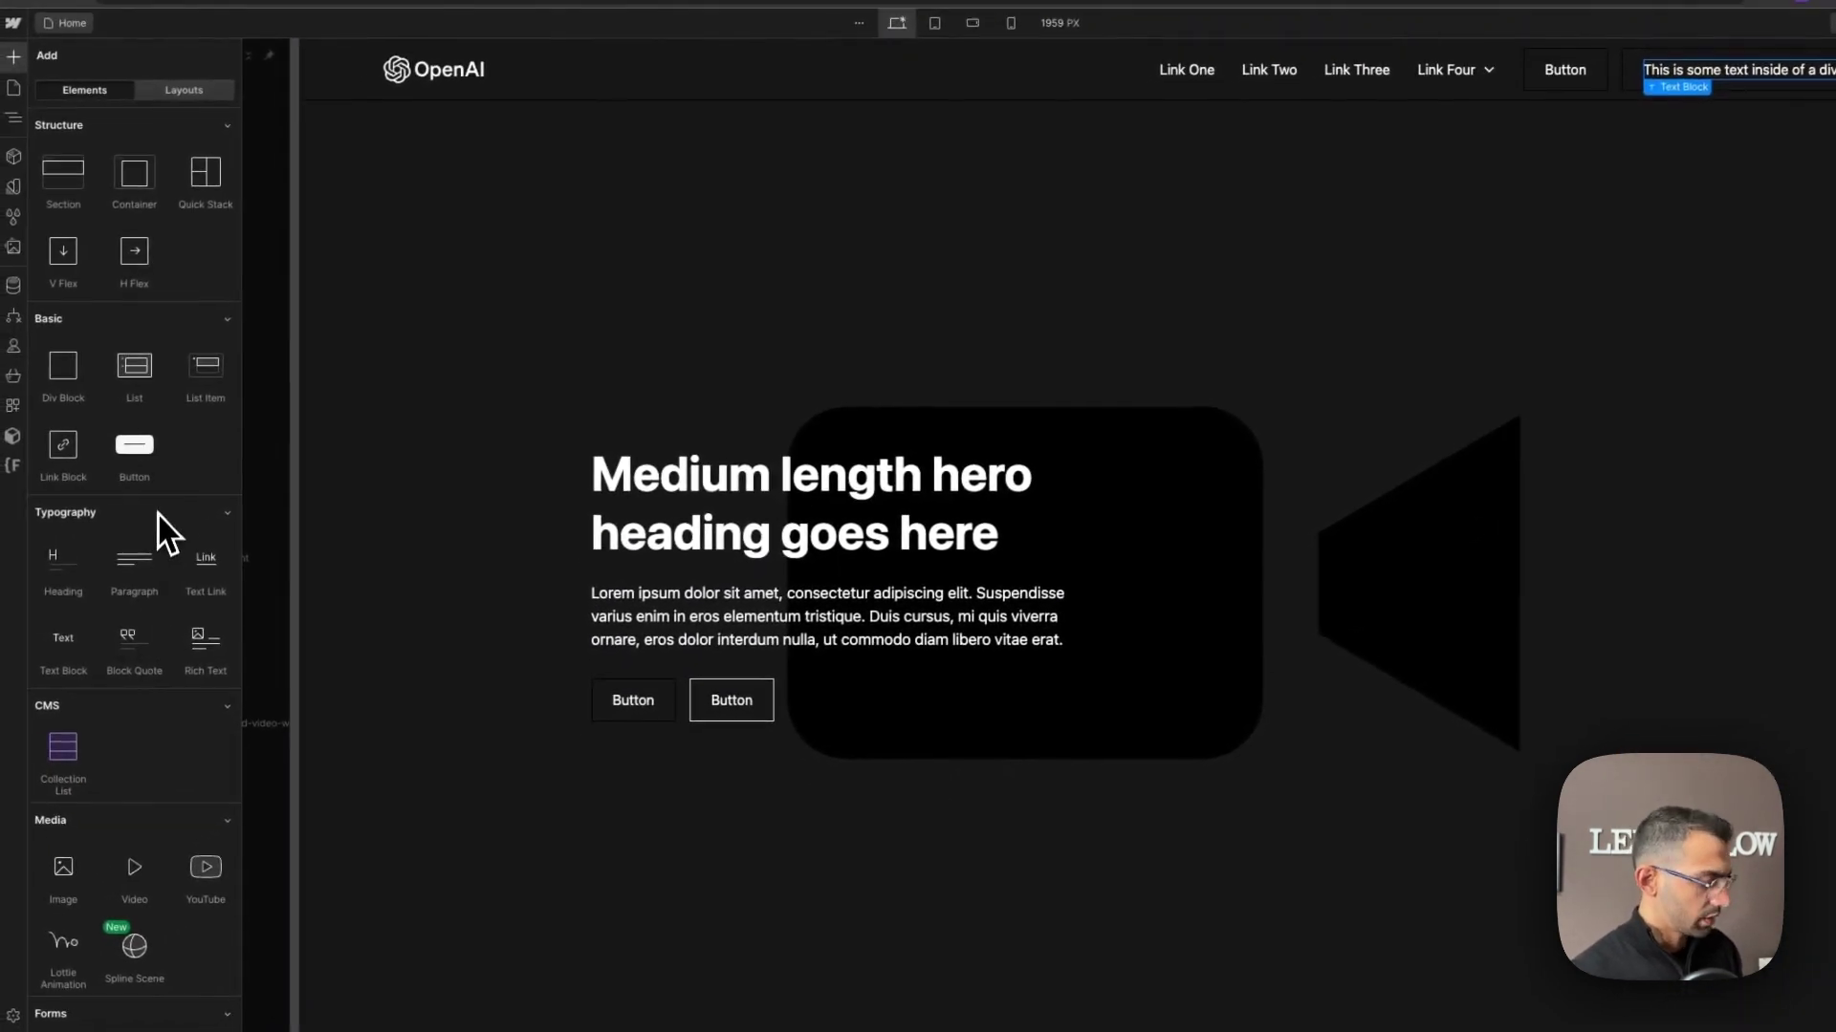
pyautogui.hotkey('ctrl', 'e')
pyautogui.write('e')
pyautogui.press('Return')
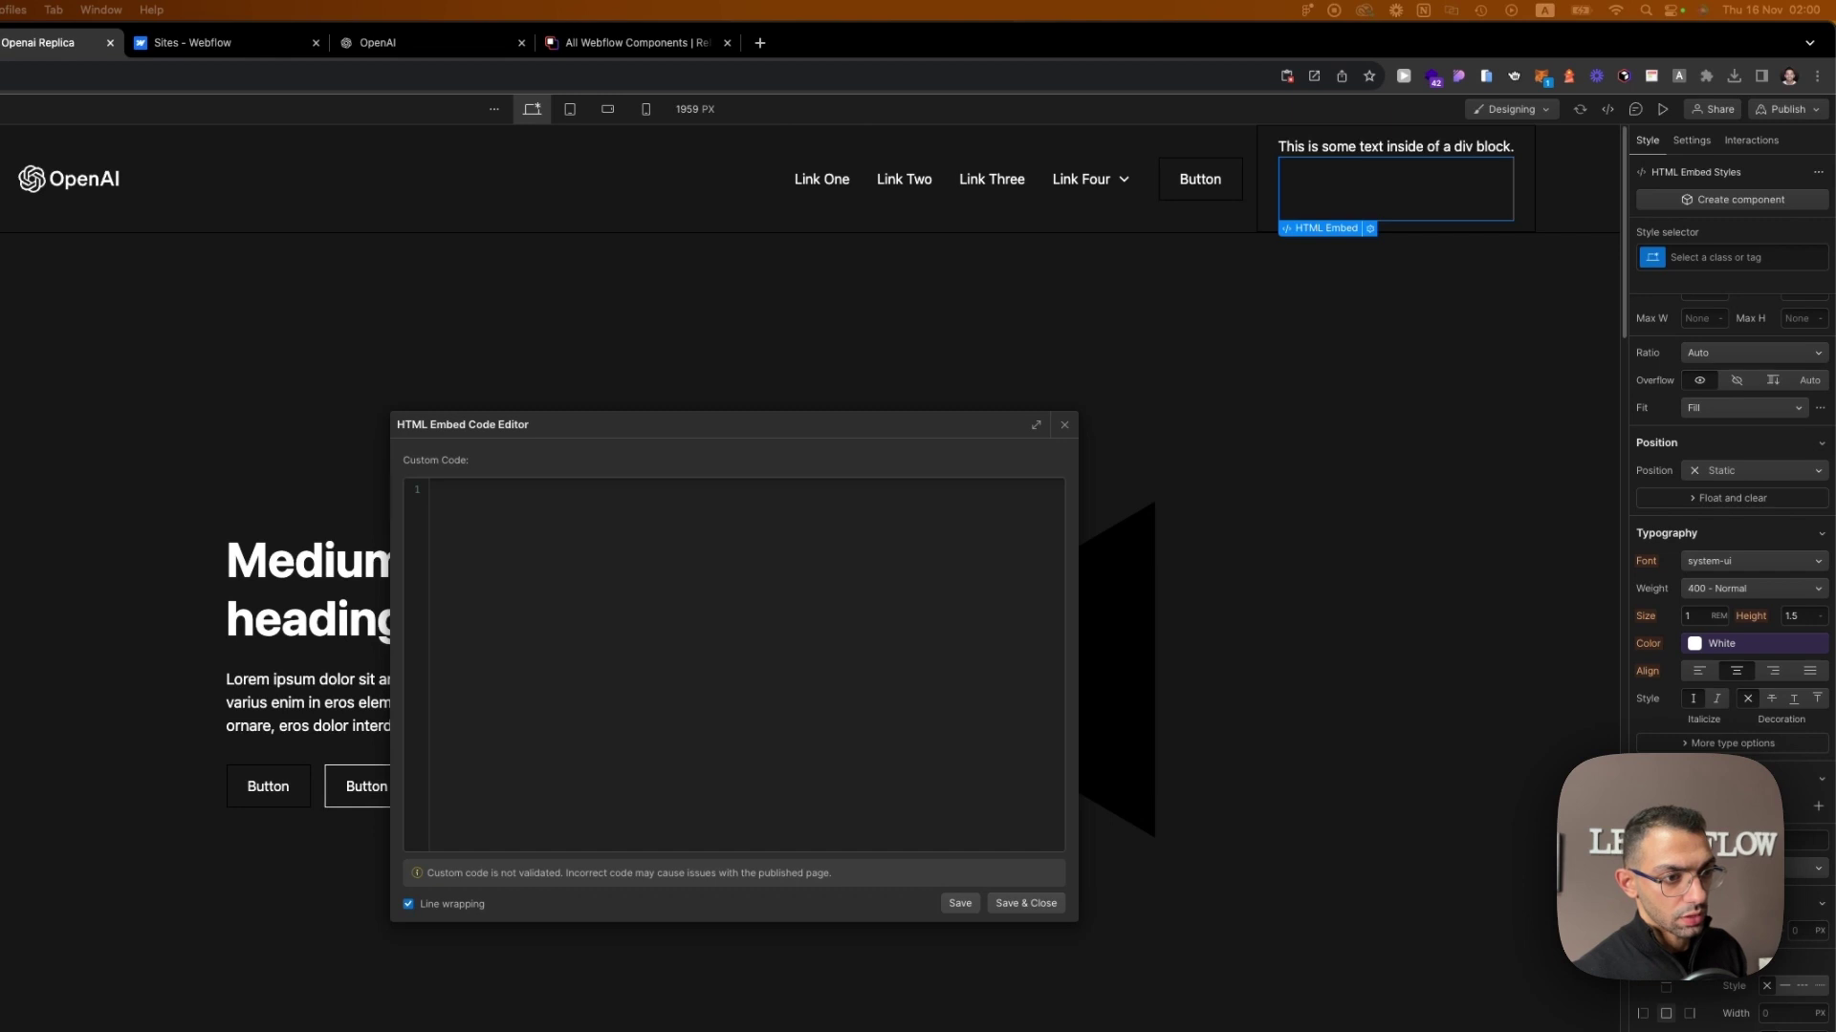
pyautogui.click(673, 534)
pyautogui.write('<svg width="12" height="12" viewBox="0 0 12 12" fill="none" xmlns="http://www.w3.org/2000/svg"> <path d="M3.67503 0.766602V2.3191H8.54628L0.873779 9.9916L1.97628 11.0941L9.64878 3.4216V8.29285H11.2013V0.766602H3.67503Z" fill="white"/> </svg>')
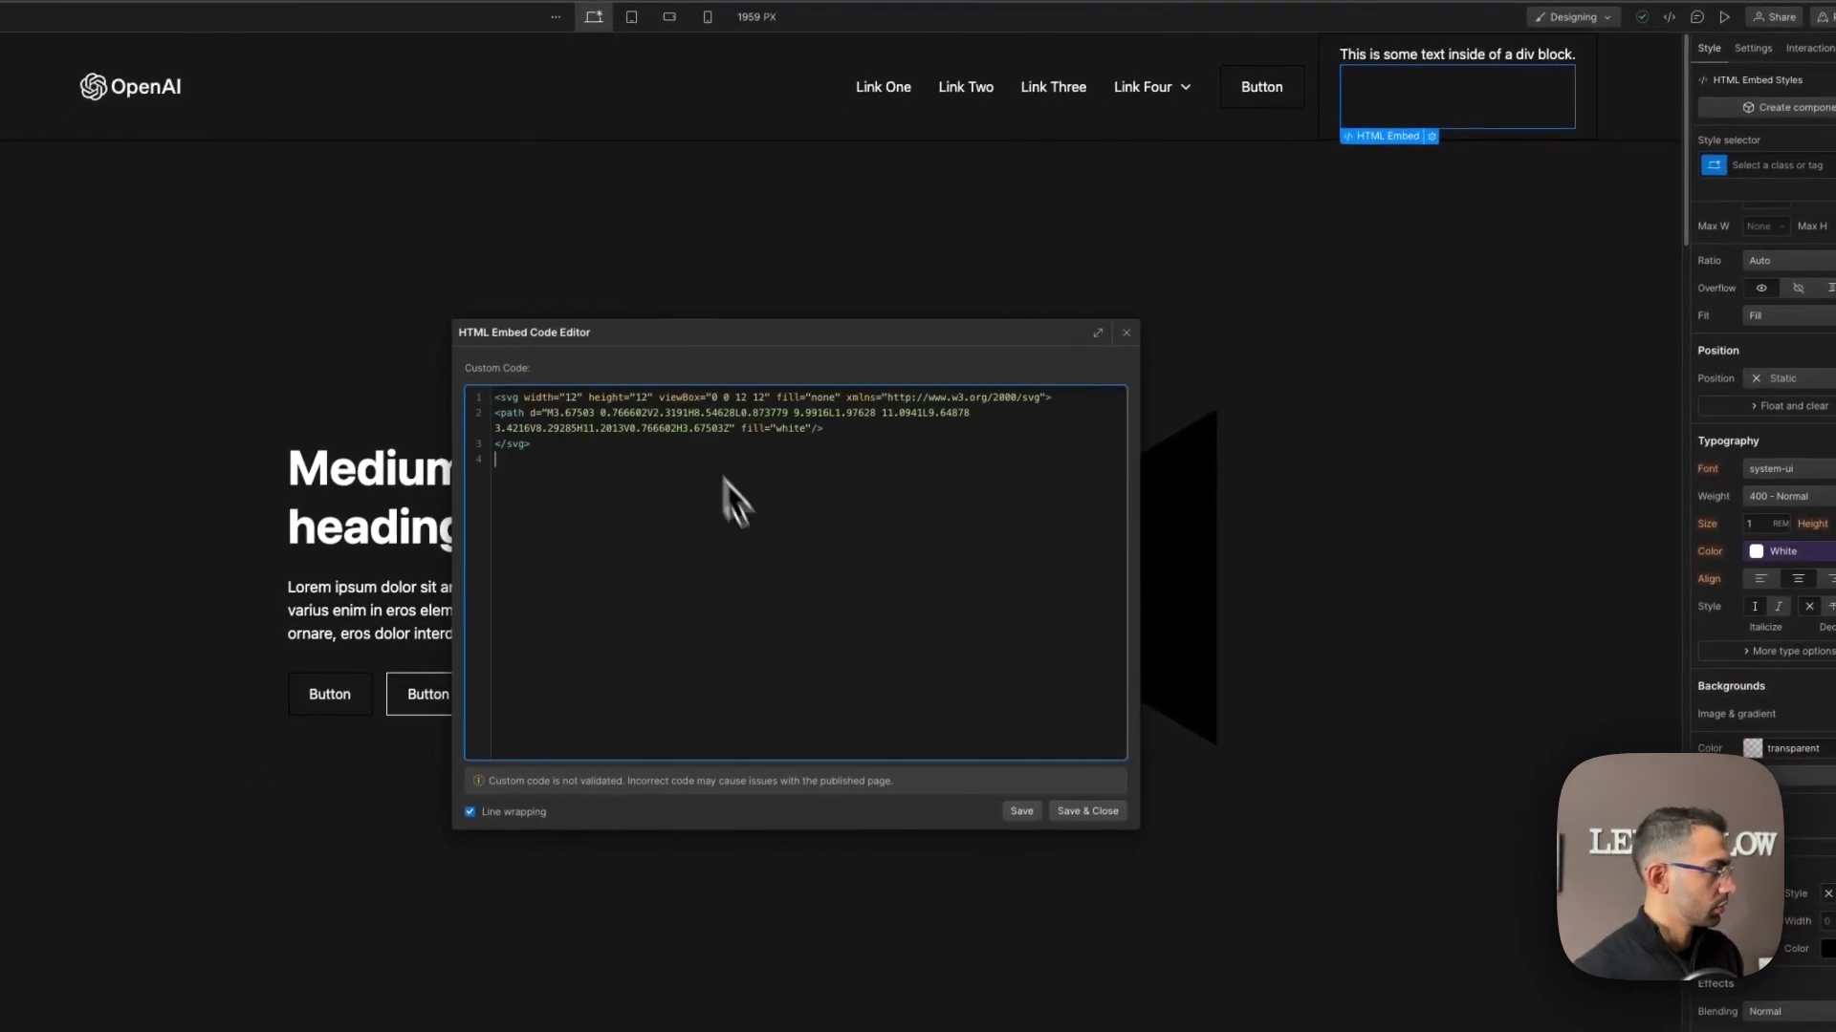
pyautogui.click(1086, 810)
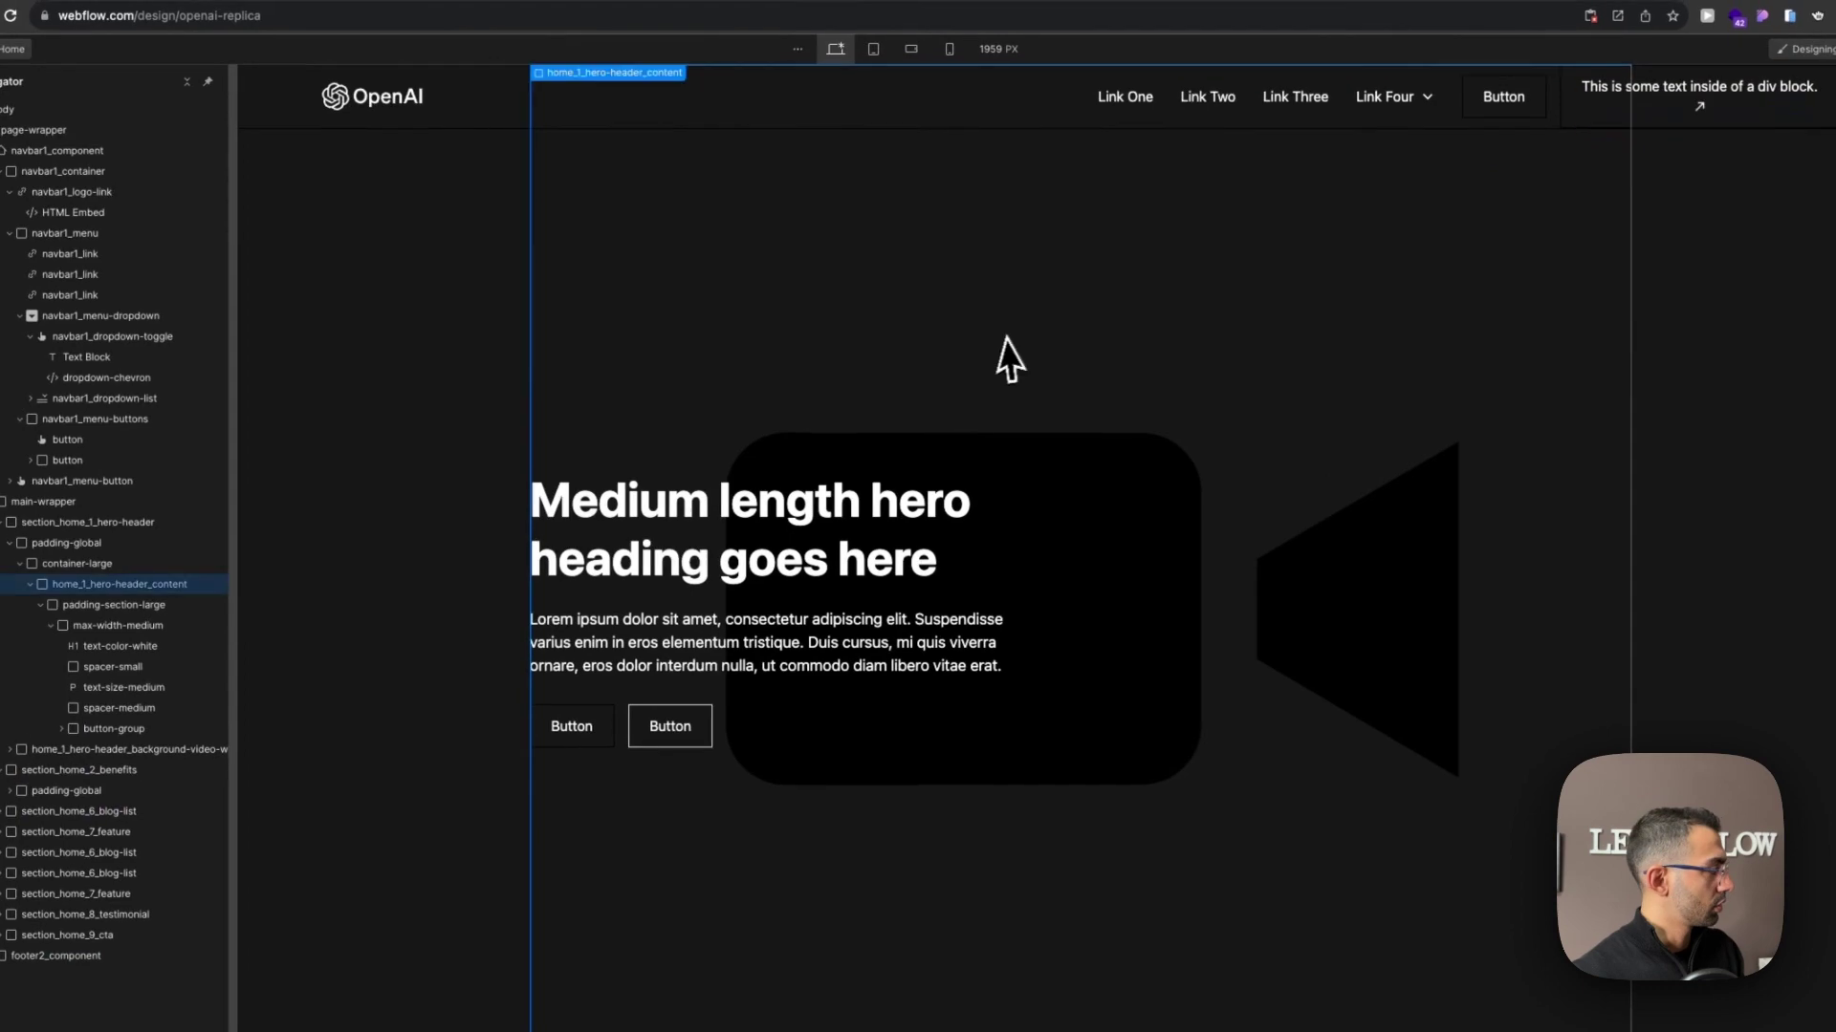
# Set the new button div to a horizontal flex layout with its children aligned to the center.
pyautogui.click(68, 460)
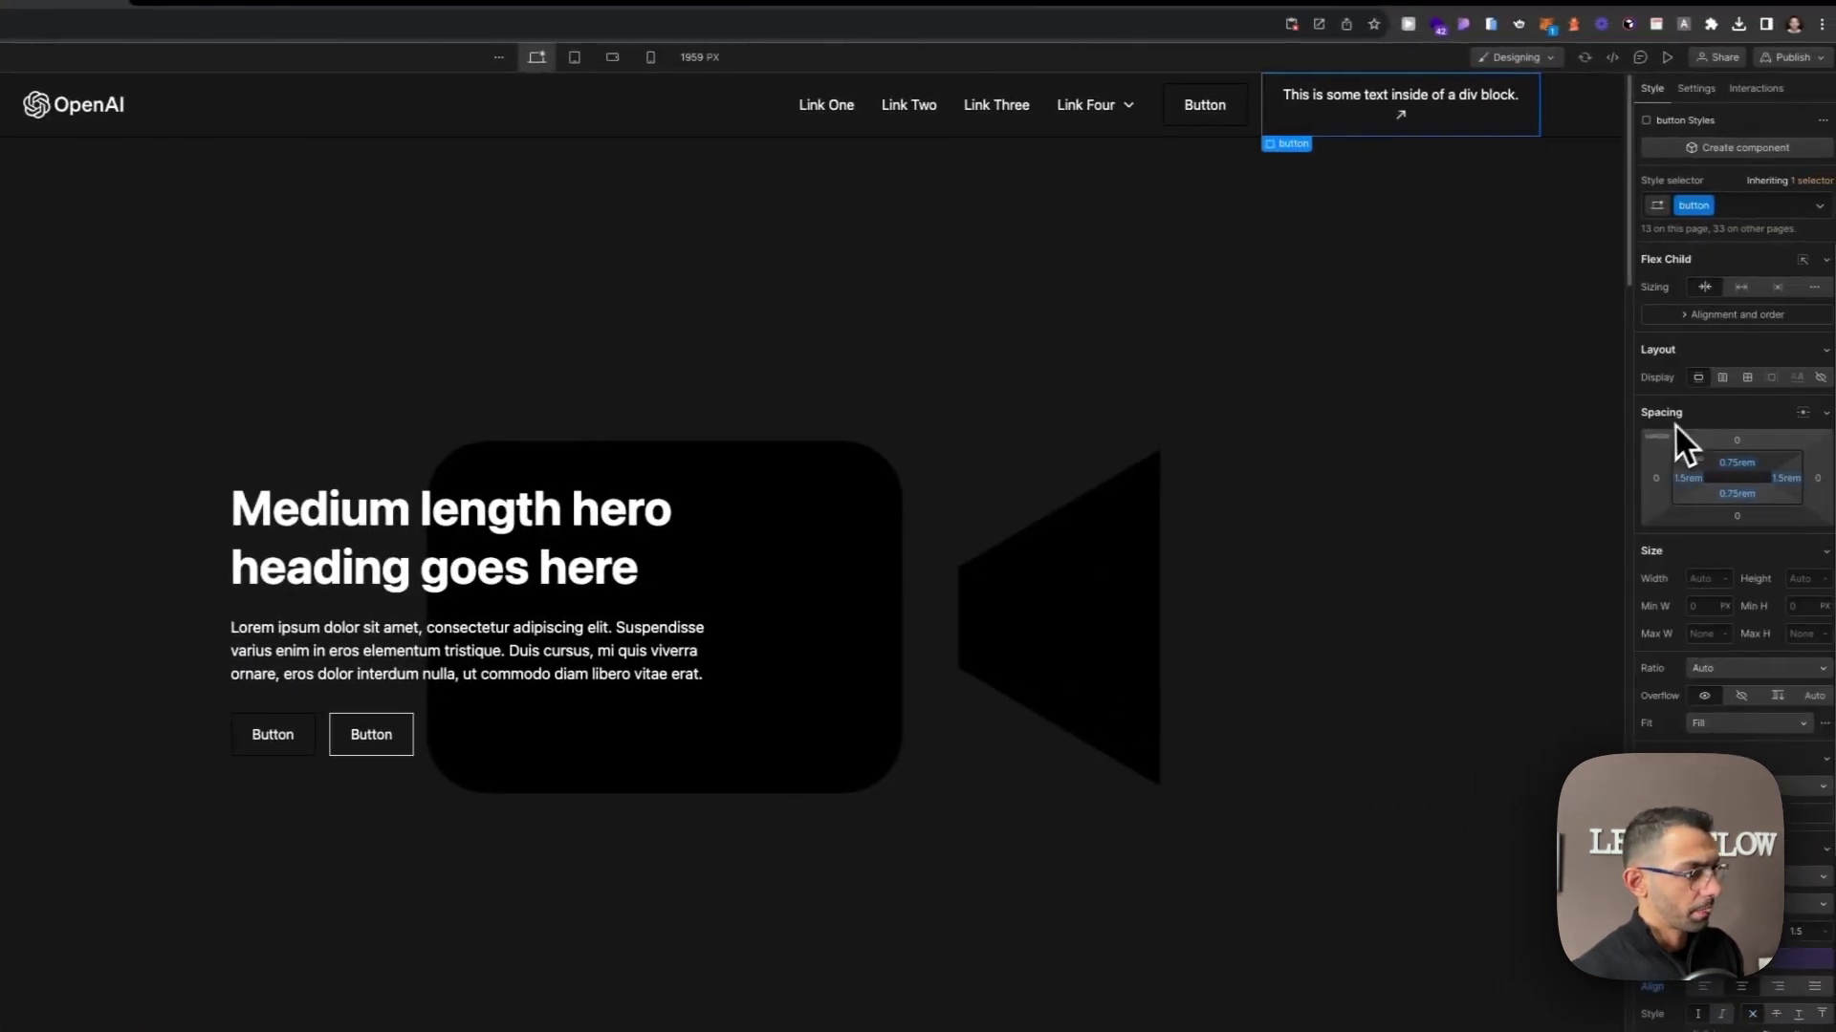
pyautogui.click(1717, 378)
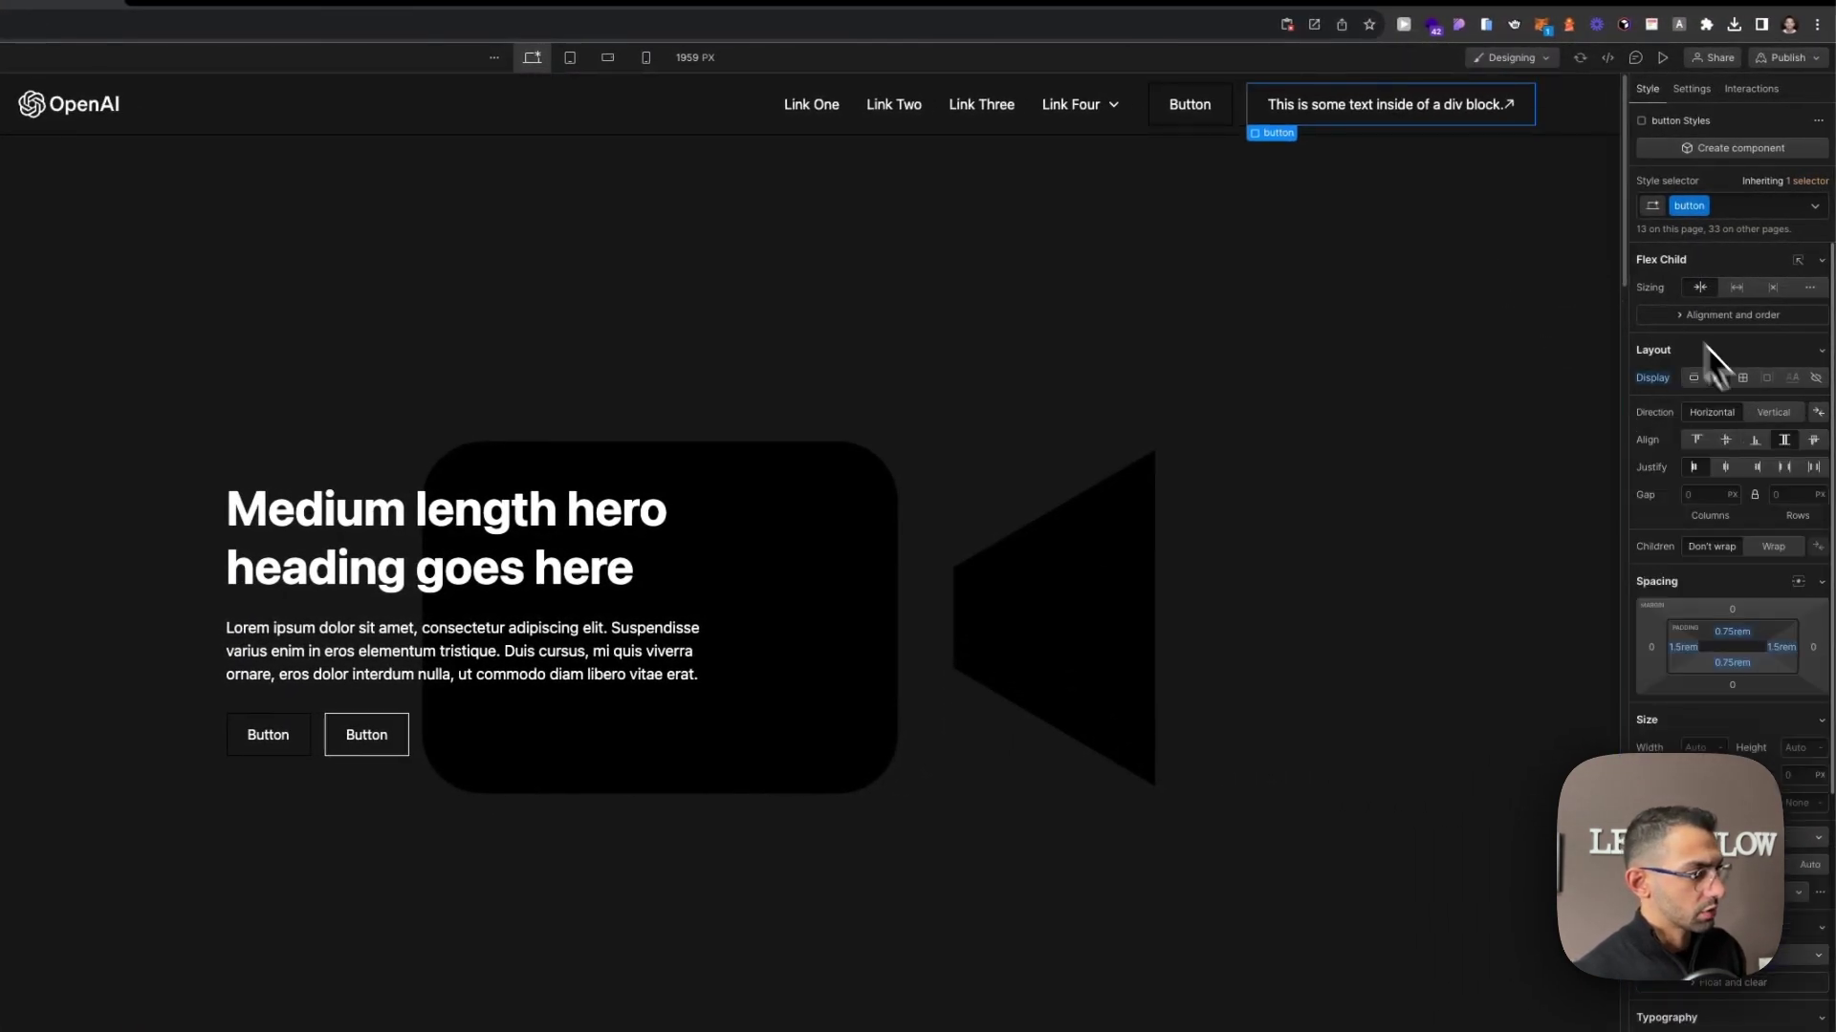
pyautogui.click(1754, 443)
pyautogui.click(1727, 443)
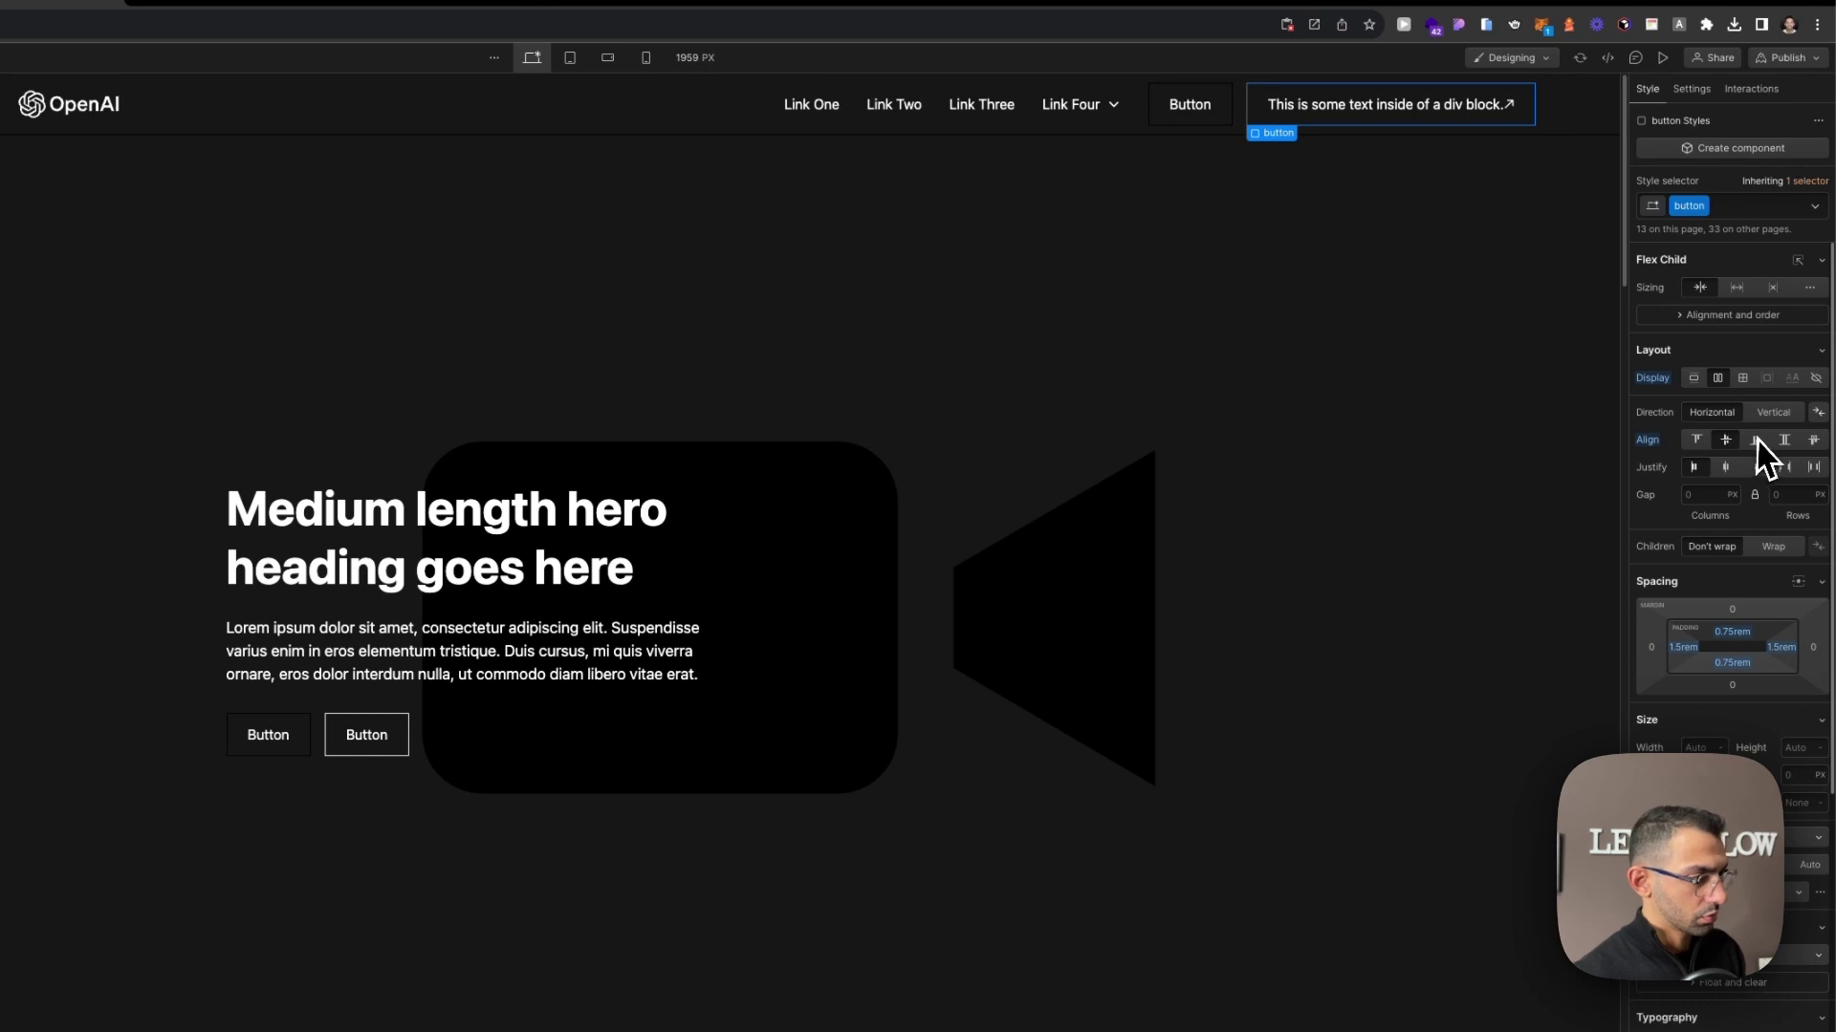
# Give the arrow's HTML Embed the icon-1x1-xxsmall class, trying icon-1x1-xsmall first.
pyautogui.click(1510, 106)
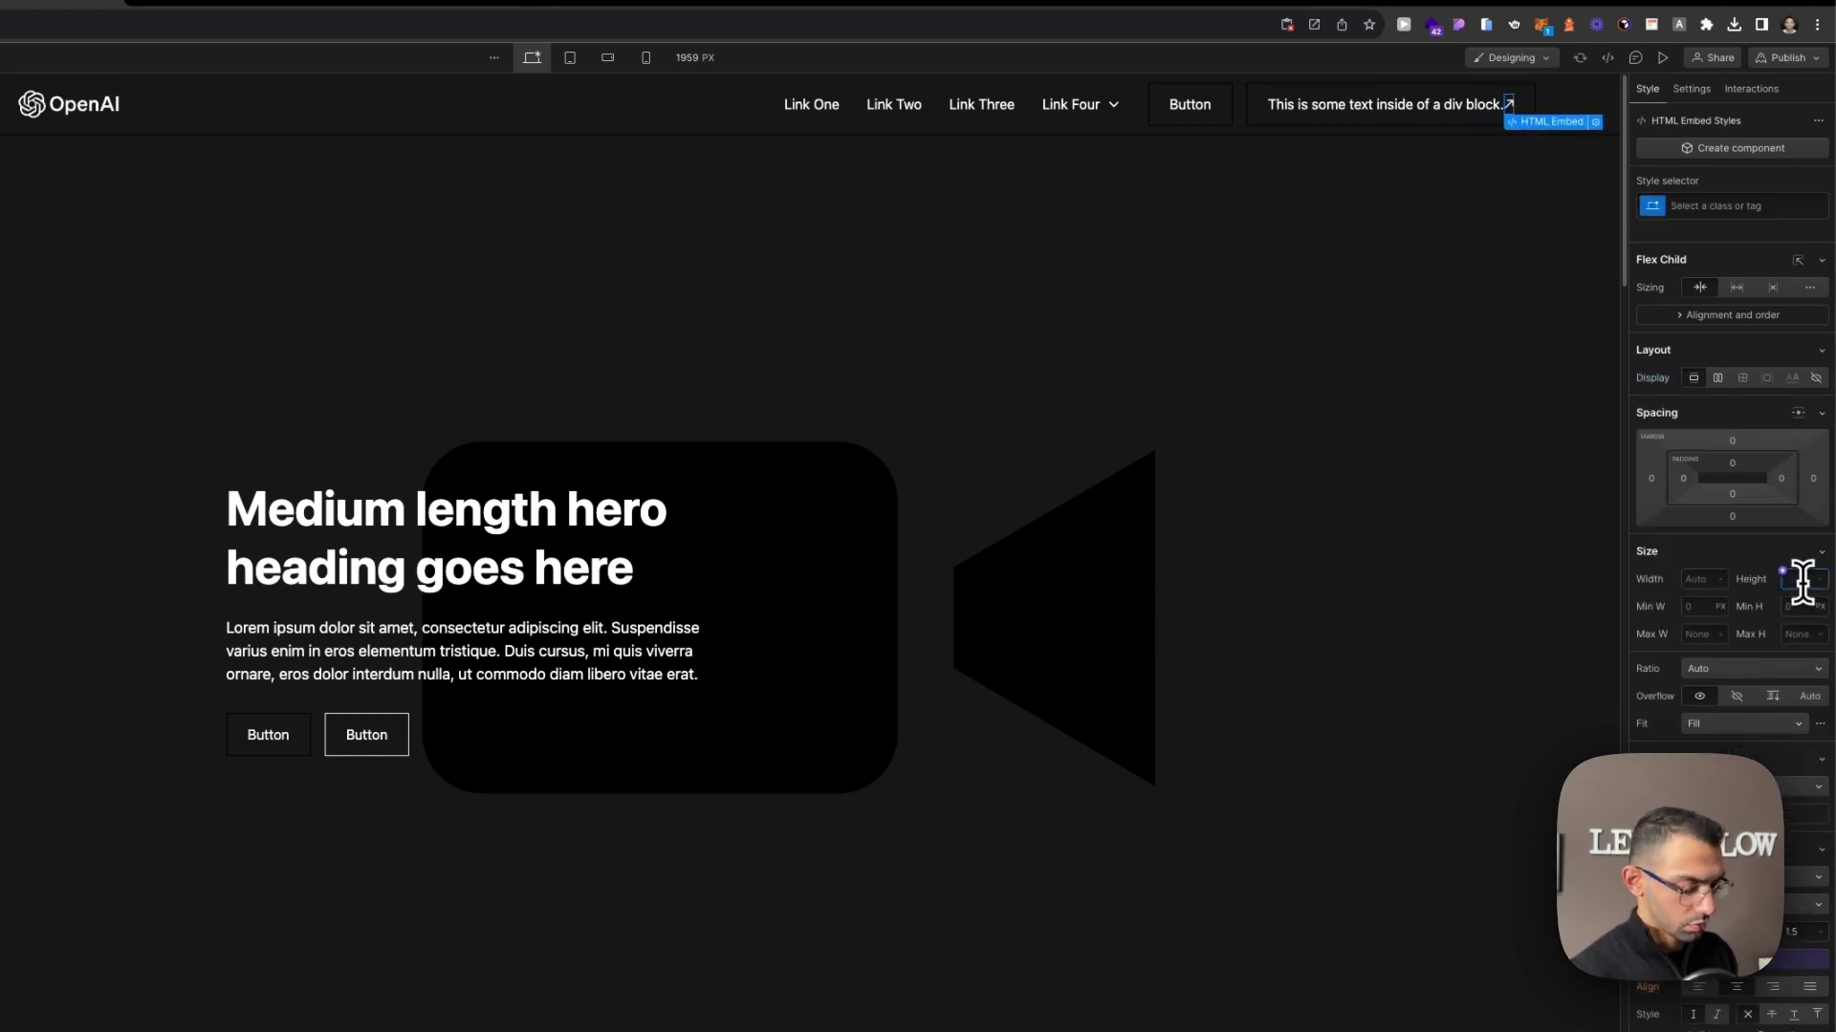
pyautogui.click(1718, 203)
pyautogui.write('icon')
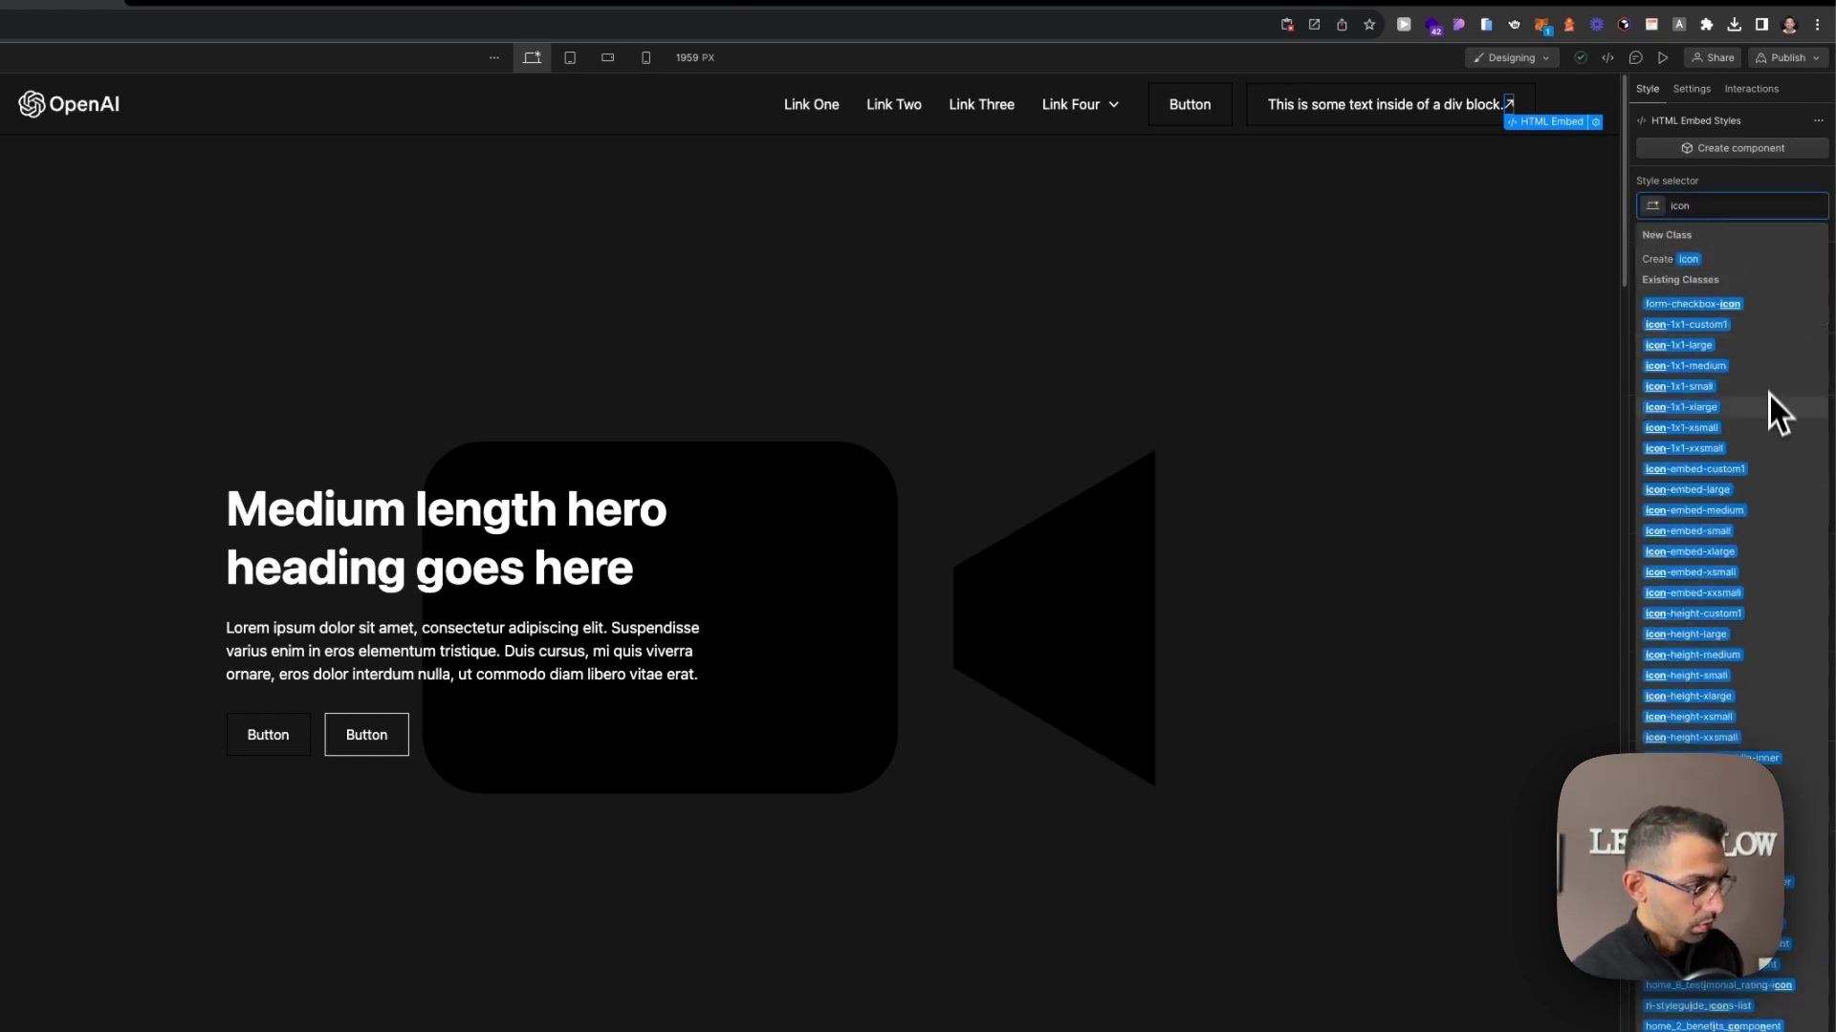
pyautogui.click(1681, 429)
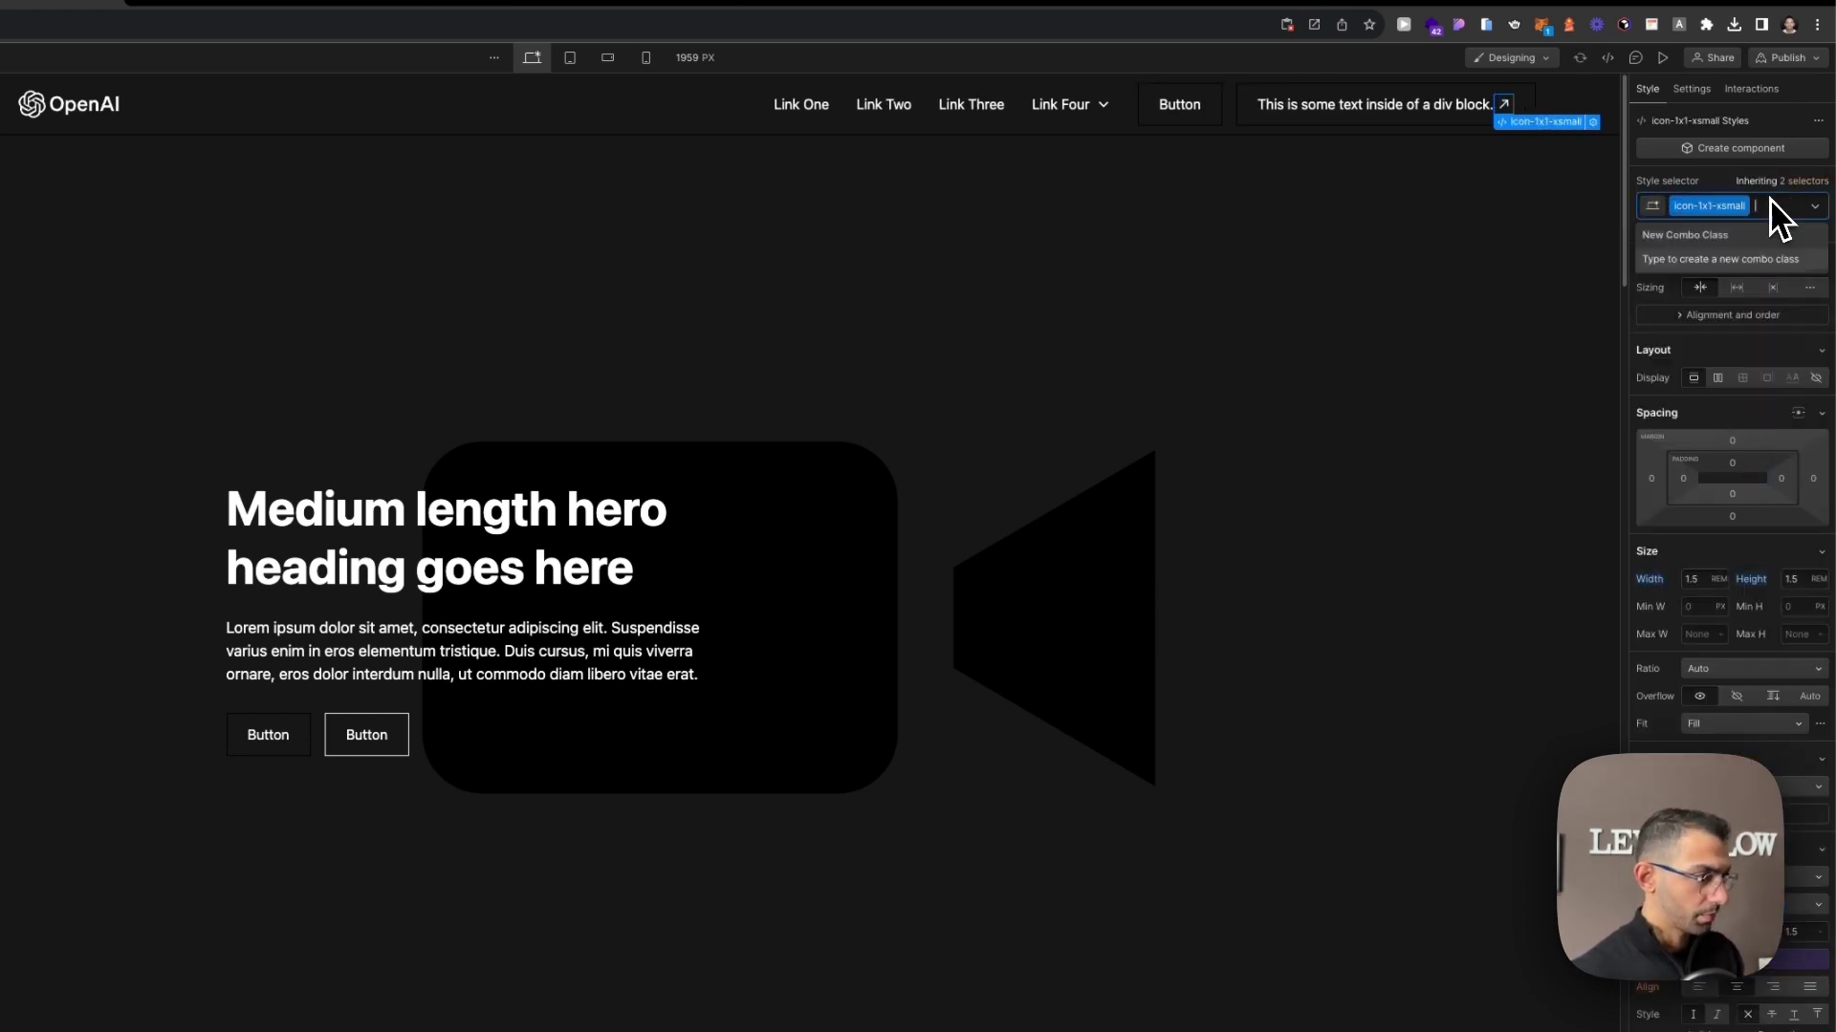
pyautogui.press('BackSpace')
pyautogui.write('xx')
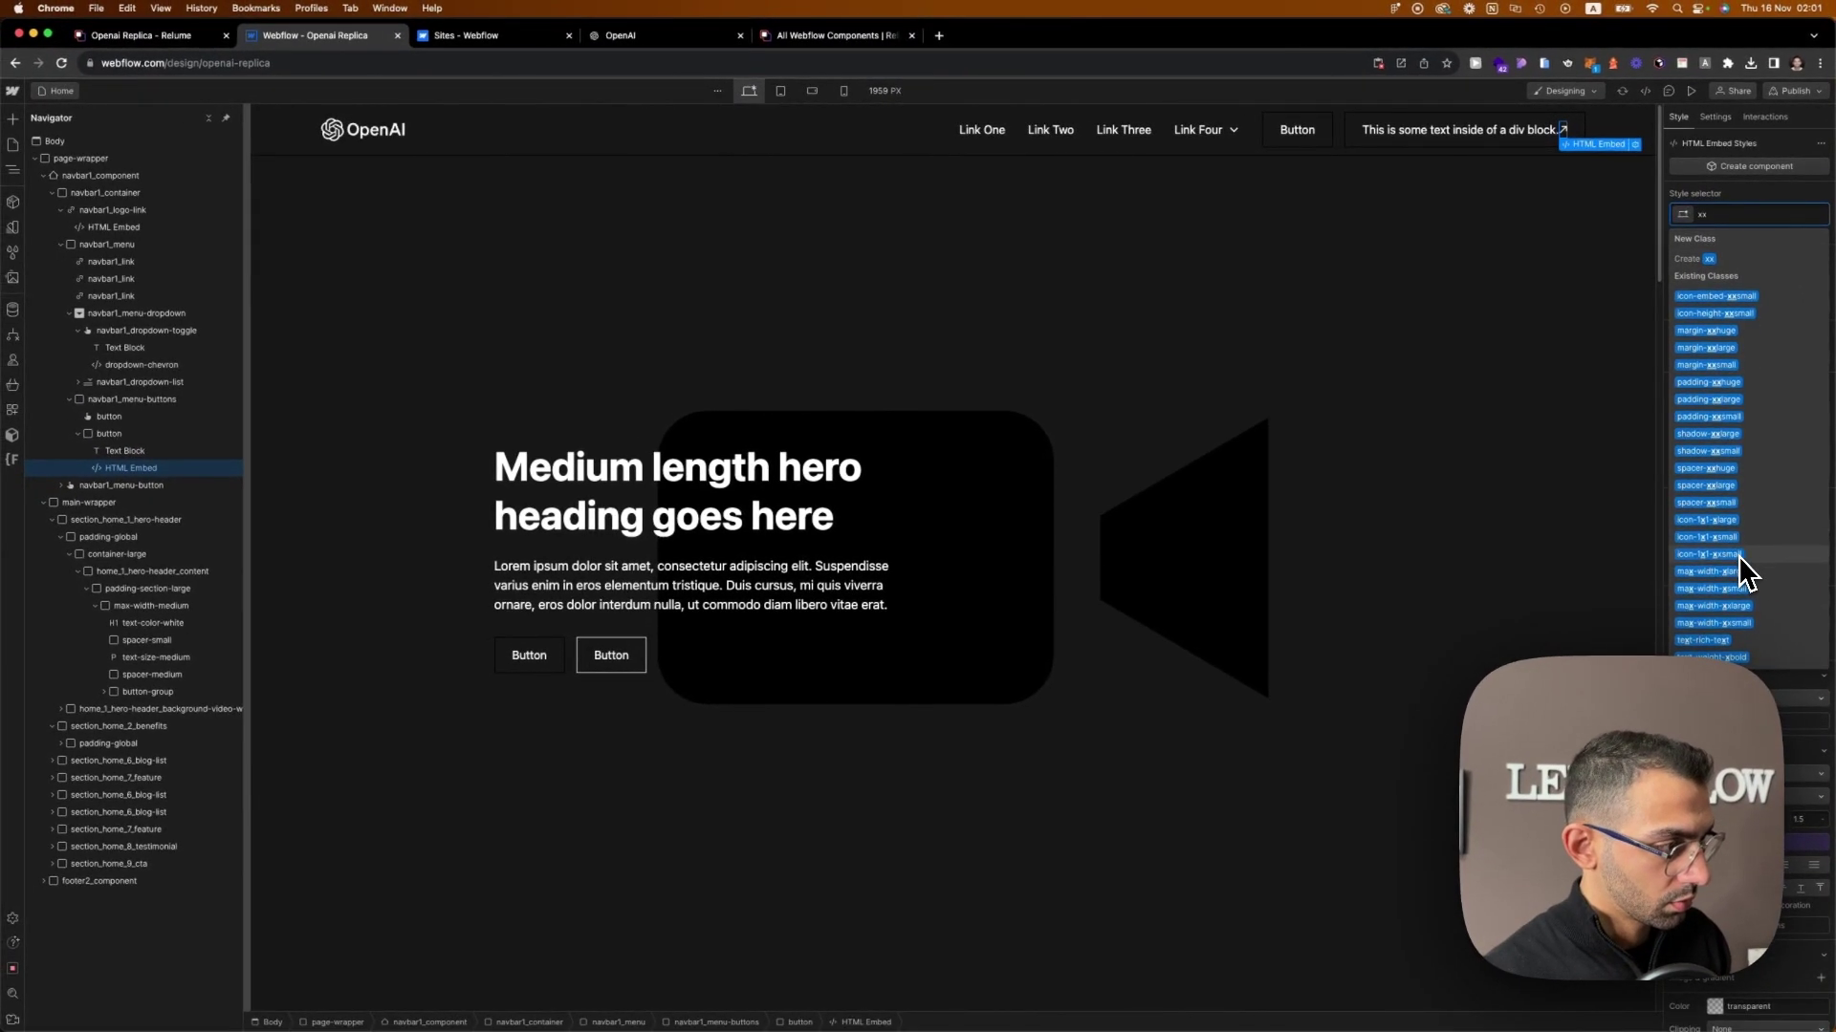
pyautogui.click(1738, 554)
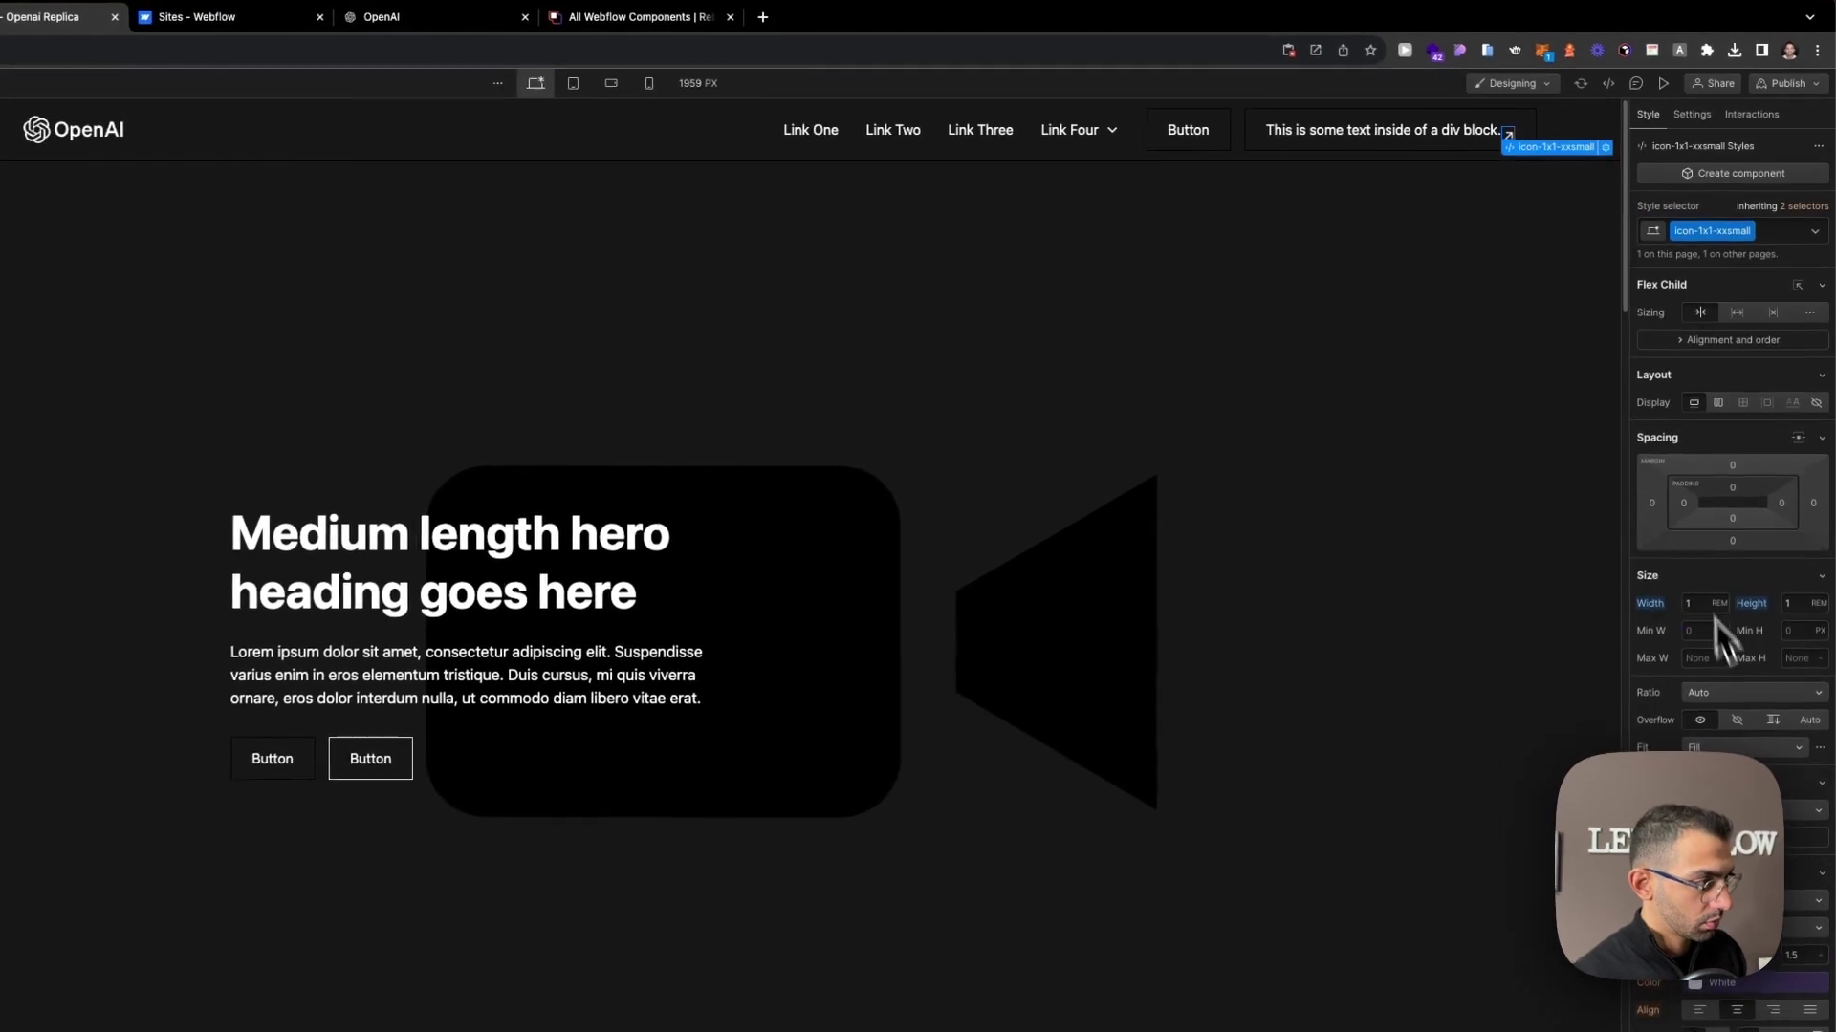
# Replace the placeholder text in the new navbar button div with "Try ChatGPT".
pyautogui.click(1482, 138)
pyautogui.click(1508, 135)
pyautogui.click(1493, 144)
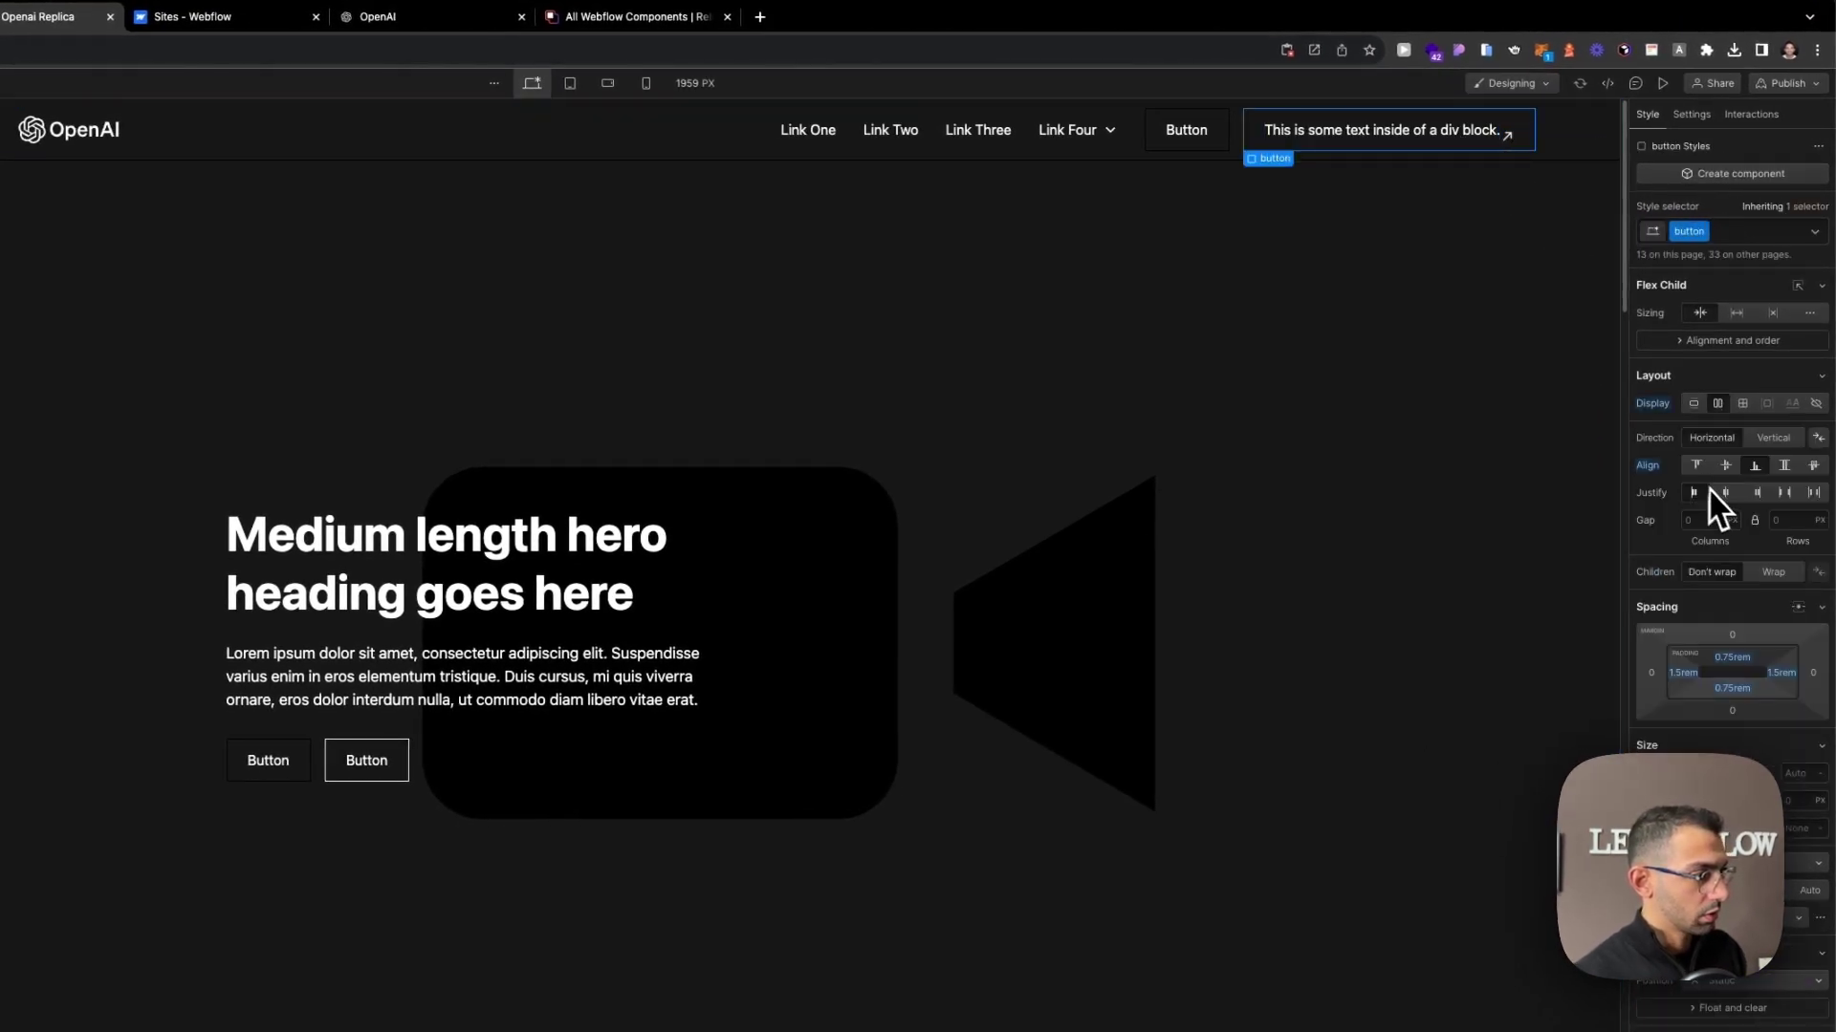
pyautogui.click(1381, 132)
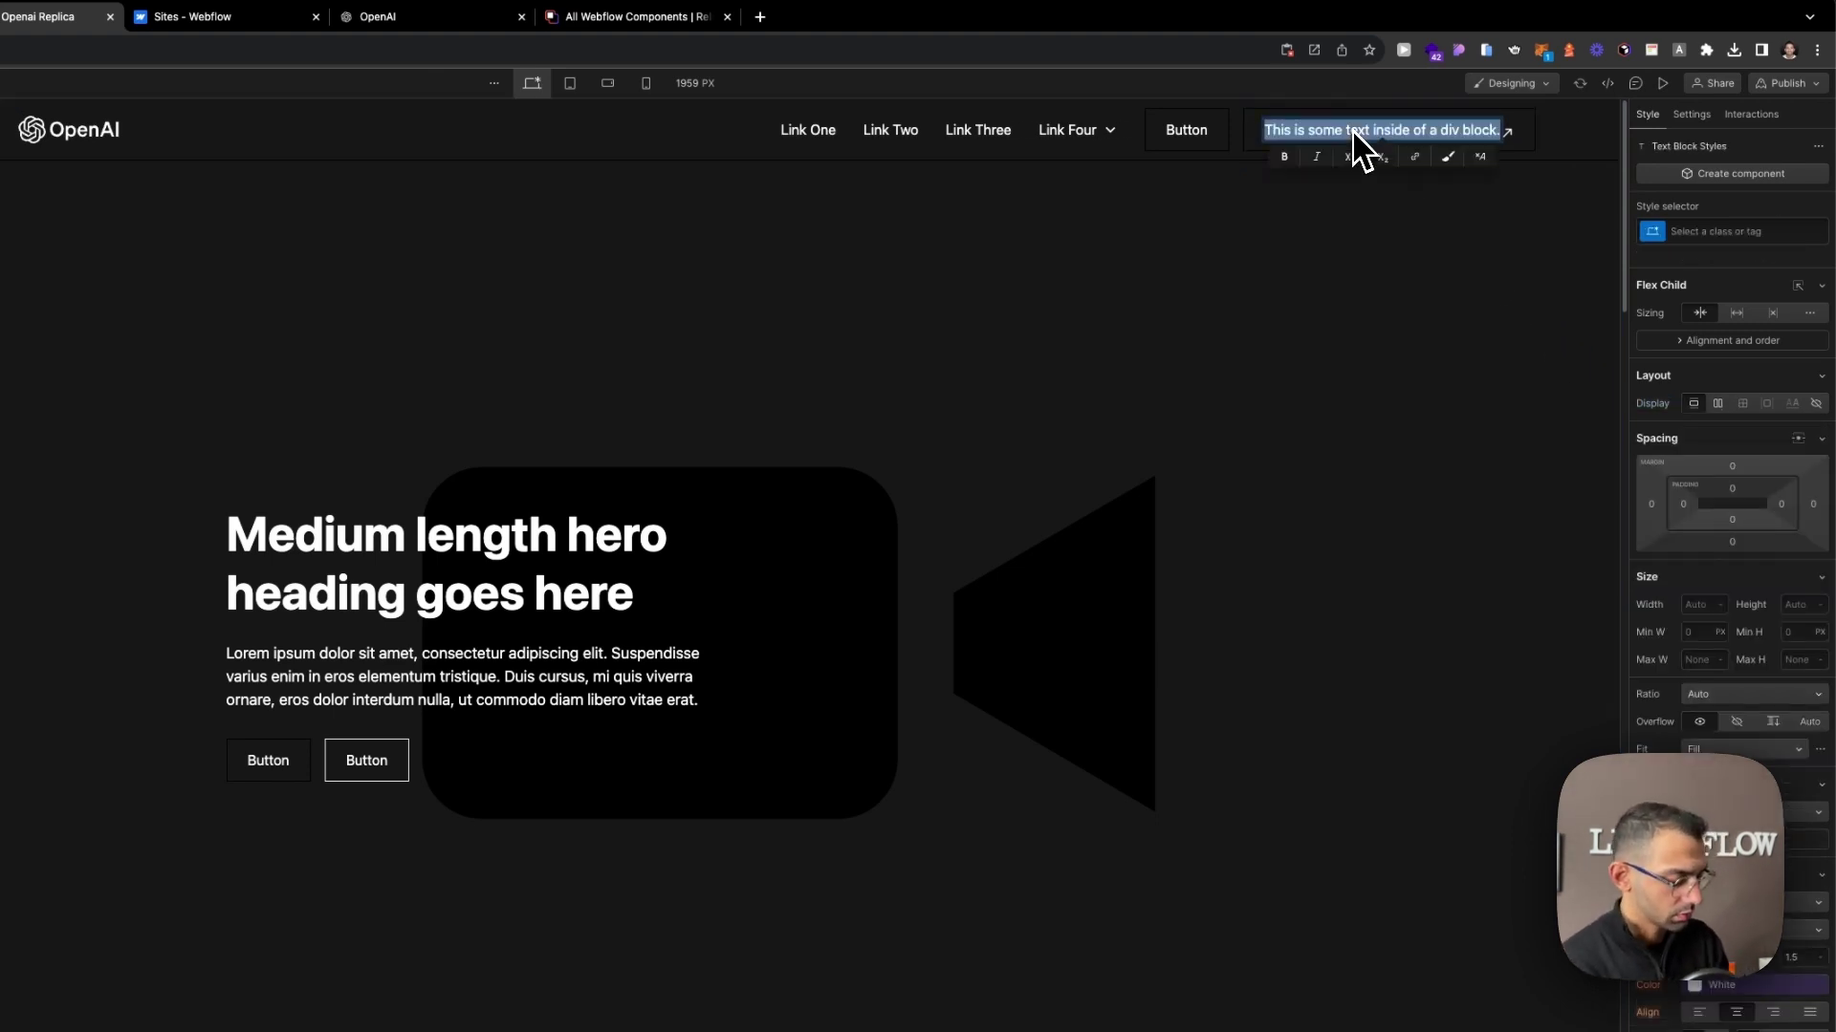
pyautogui.write('ChatG')
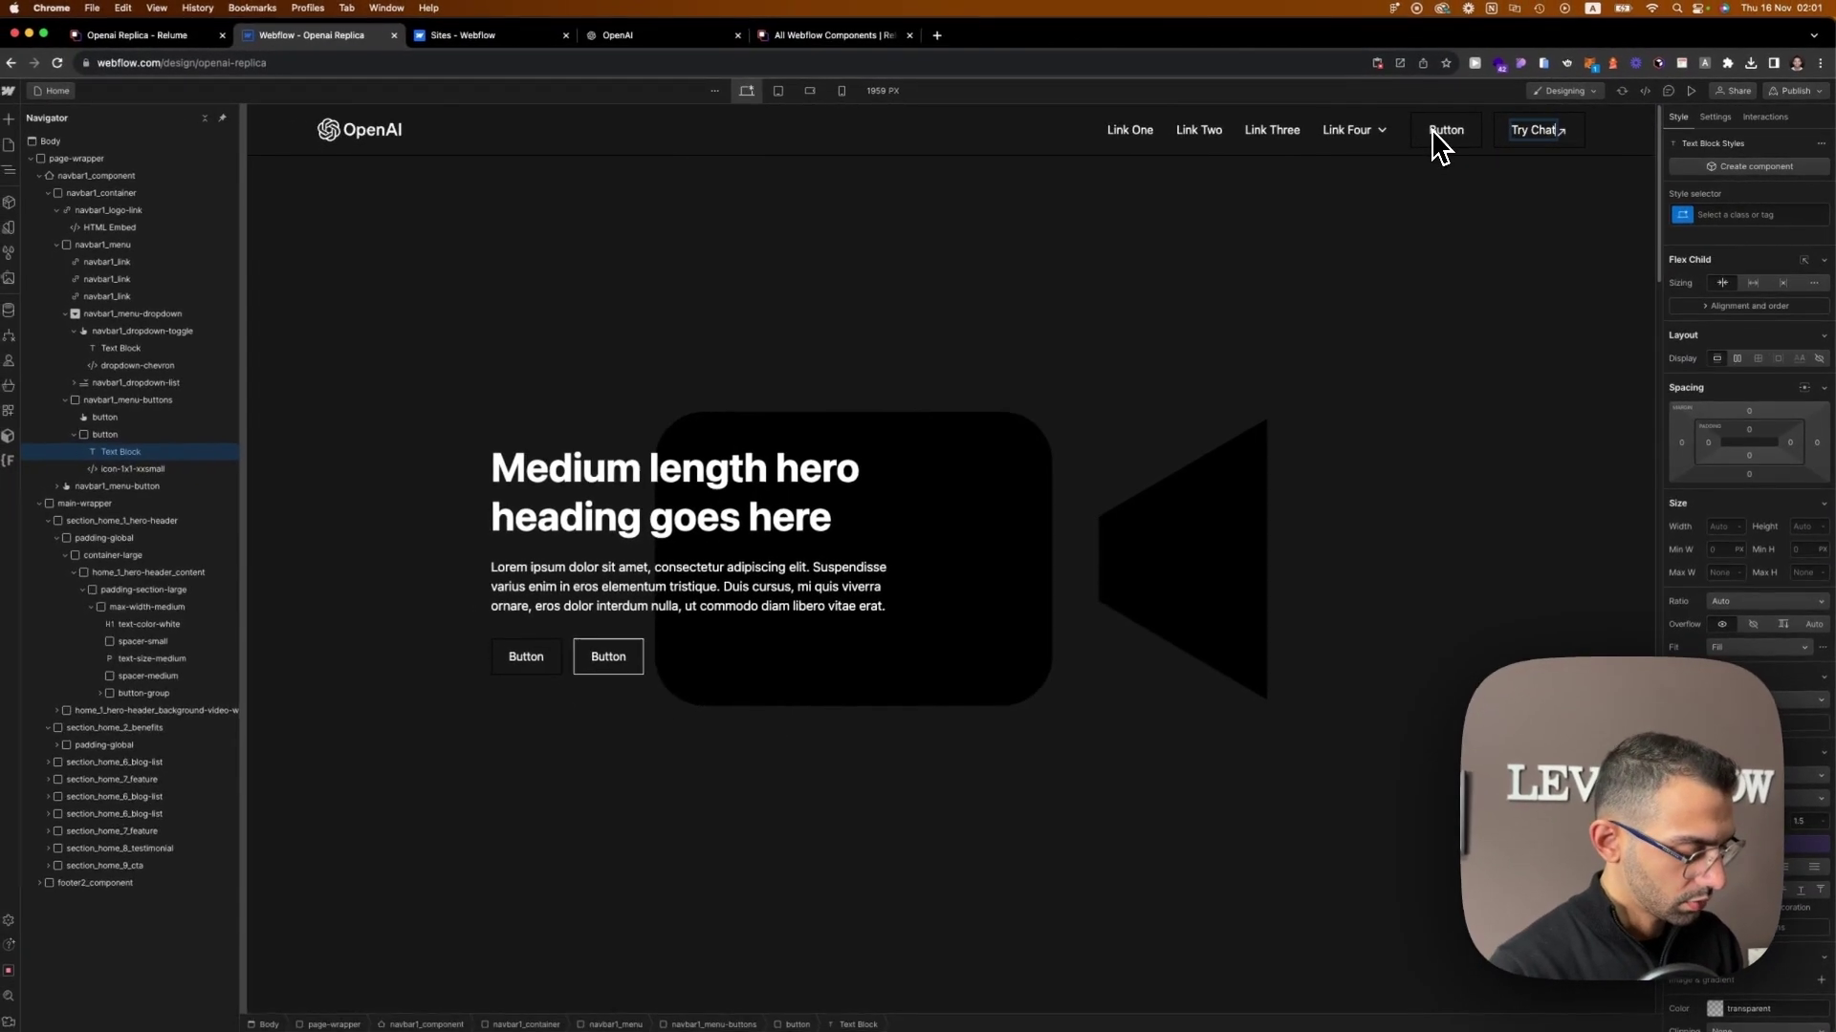
pyautogui.write('PT')
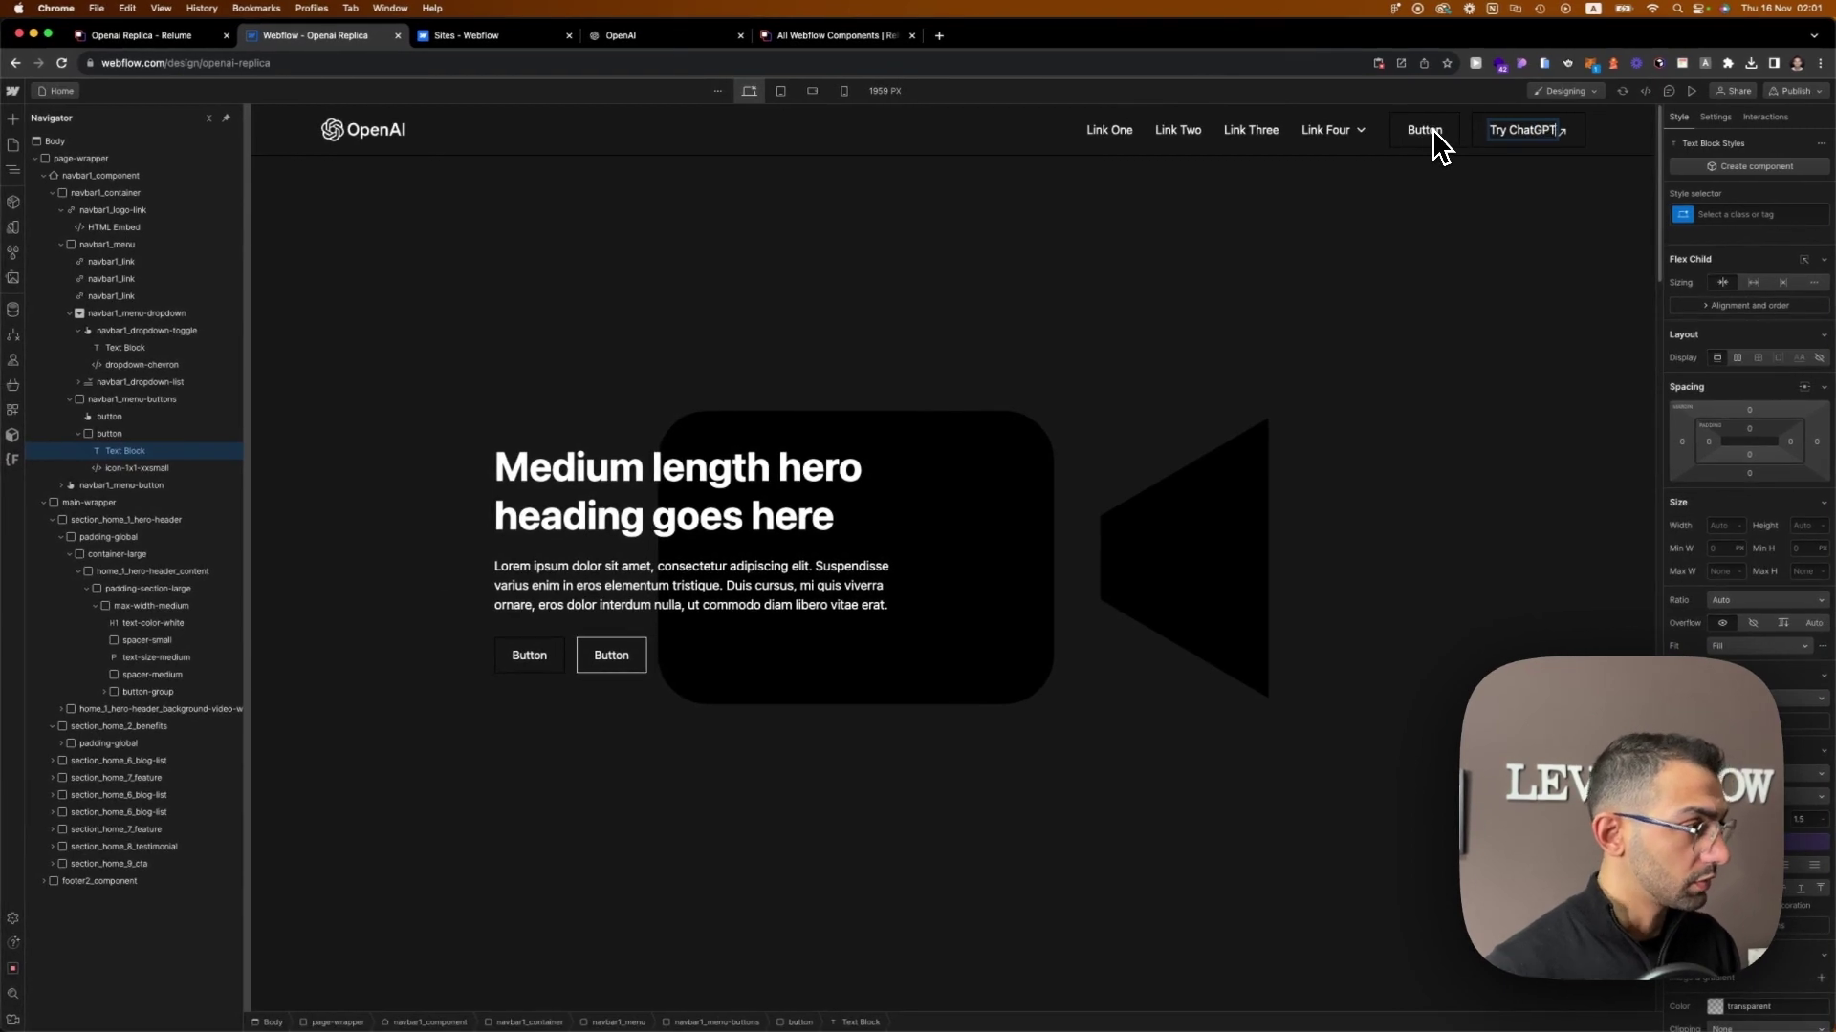
# Align the Try ChatGPT button's children to the start and set the gap between them to 0.5 rem.
pyautogui.click(1577, 147)
pyautogui.click(1737, 357)
pyautogui.click(1714, 453)
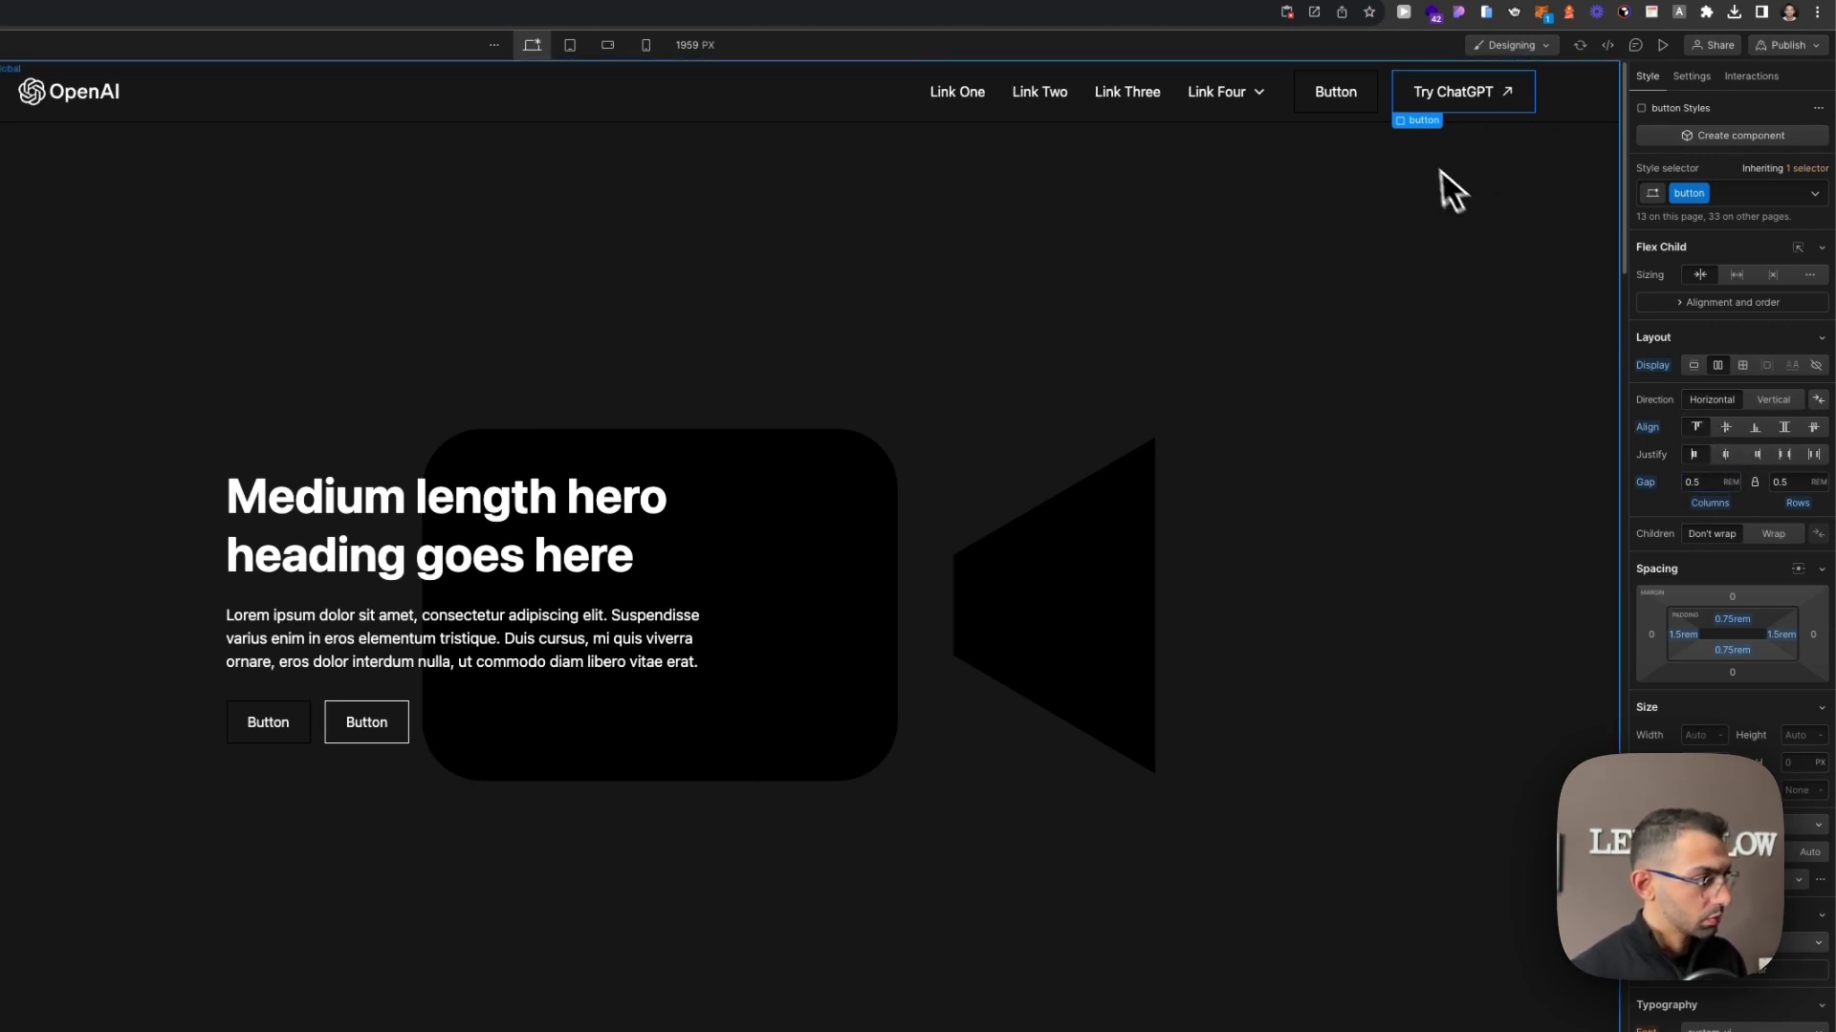
# Set the button class's border color to White and its corner radius to 0.25 rem.
pyautogui.scroll(-7, 1797, 861)
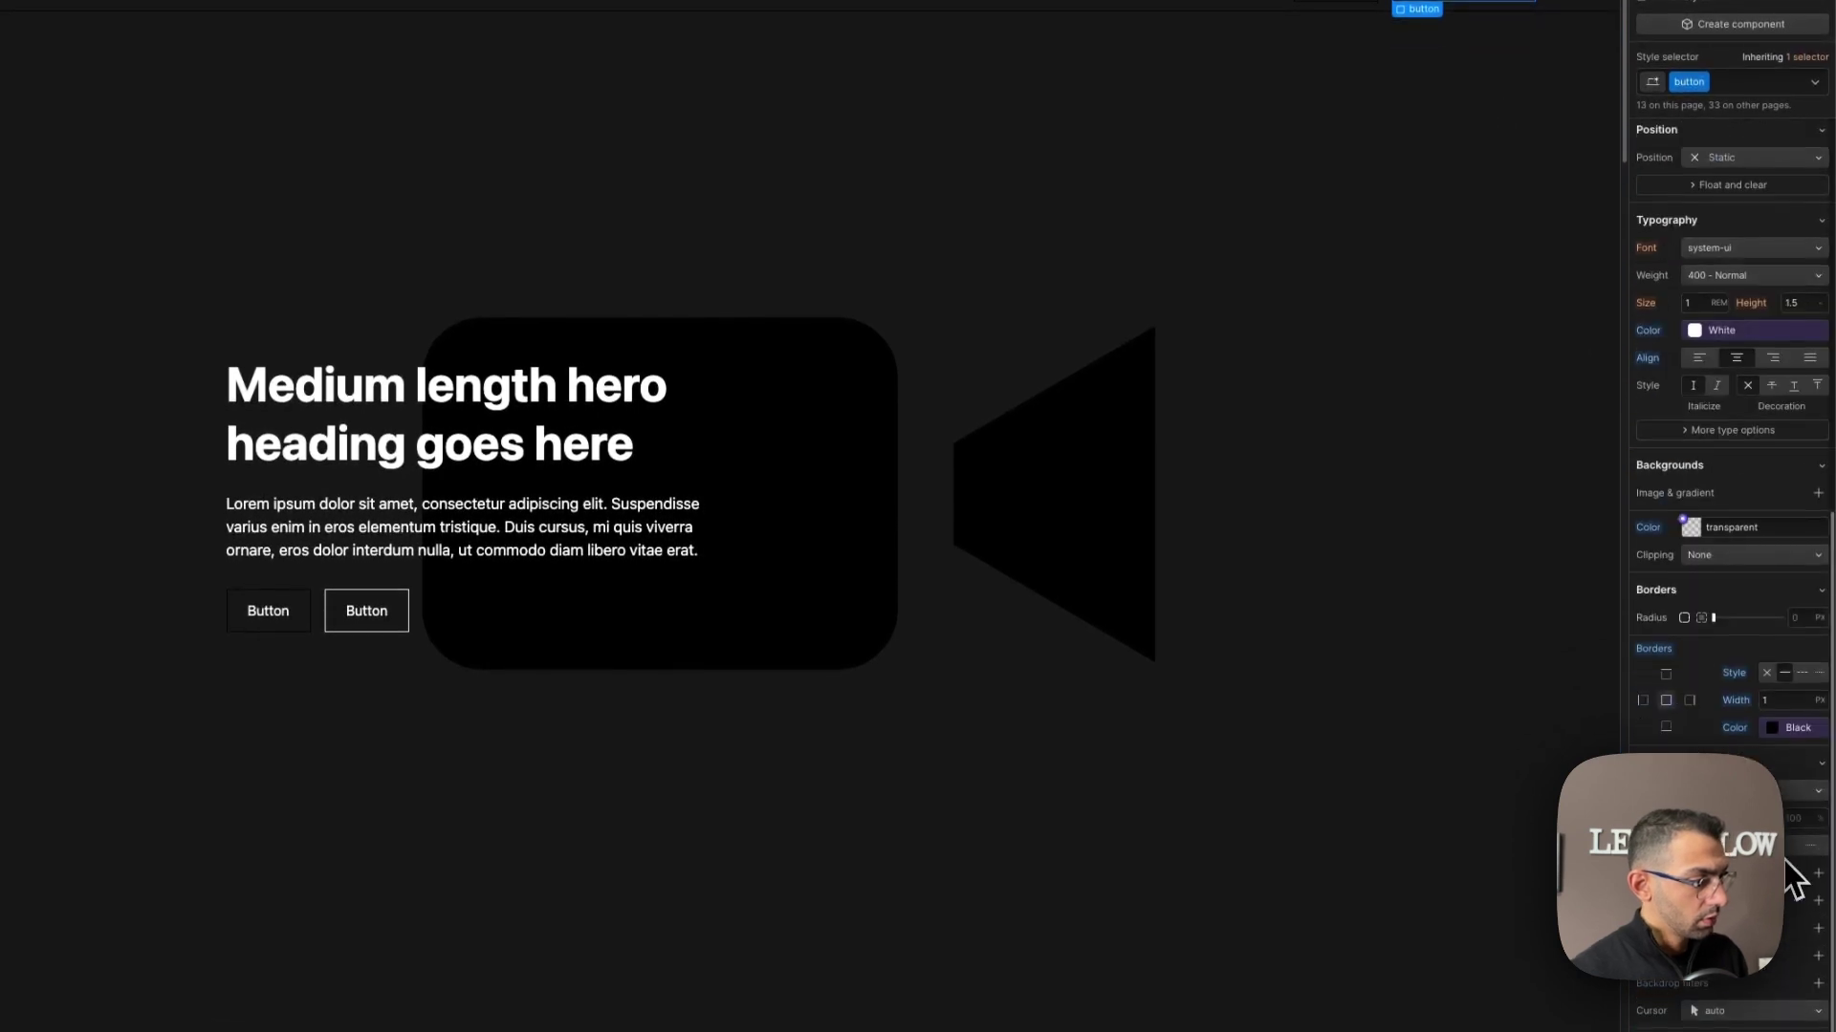
pyautogui.click(1788, 728)
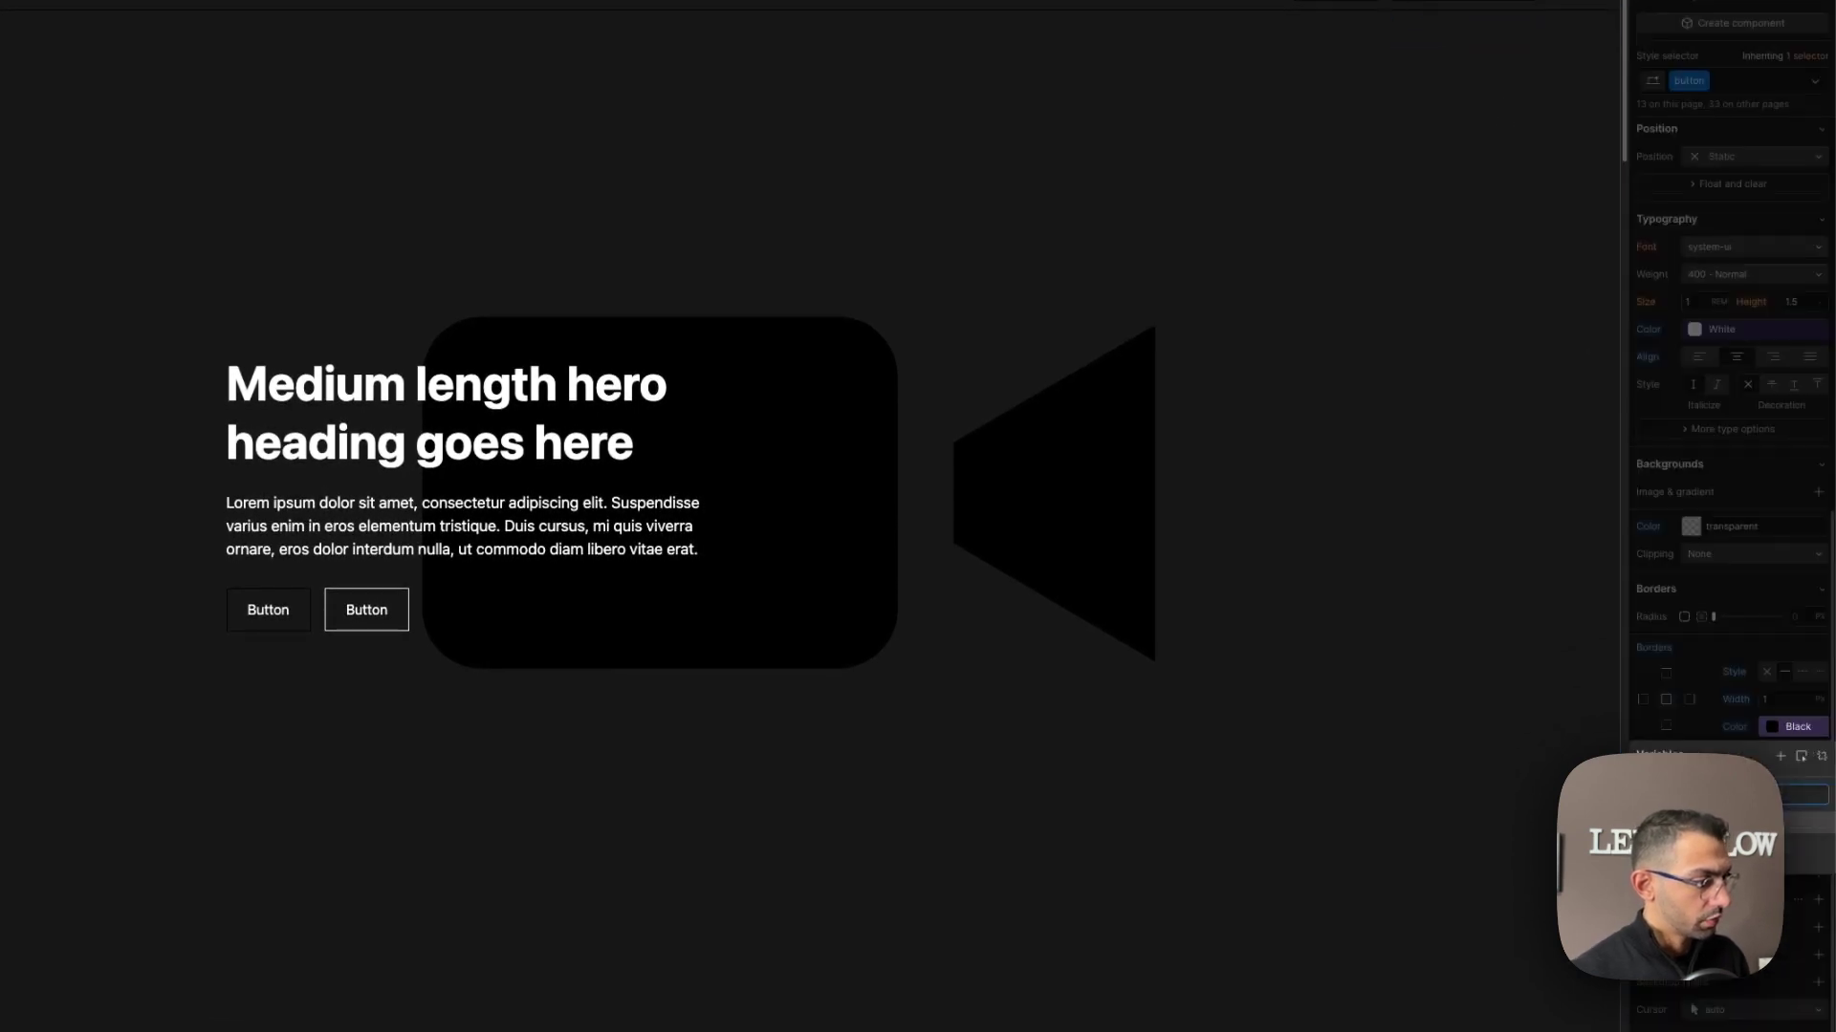
pyautogui.click(1712, 588)
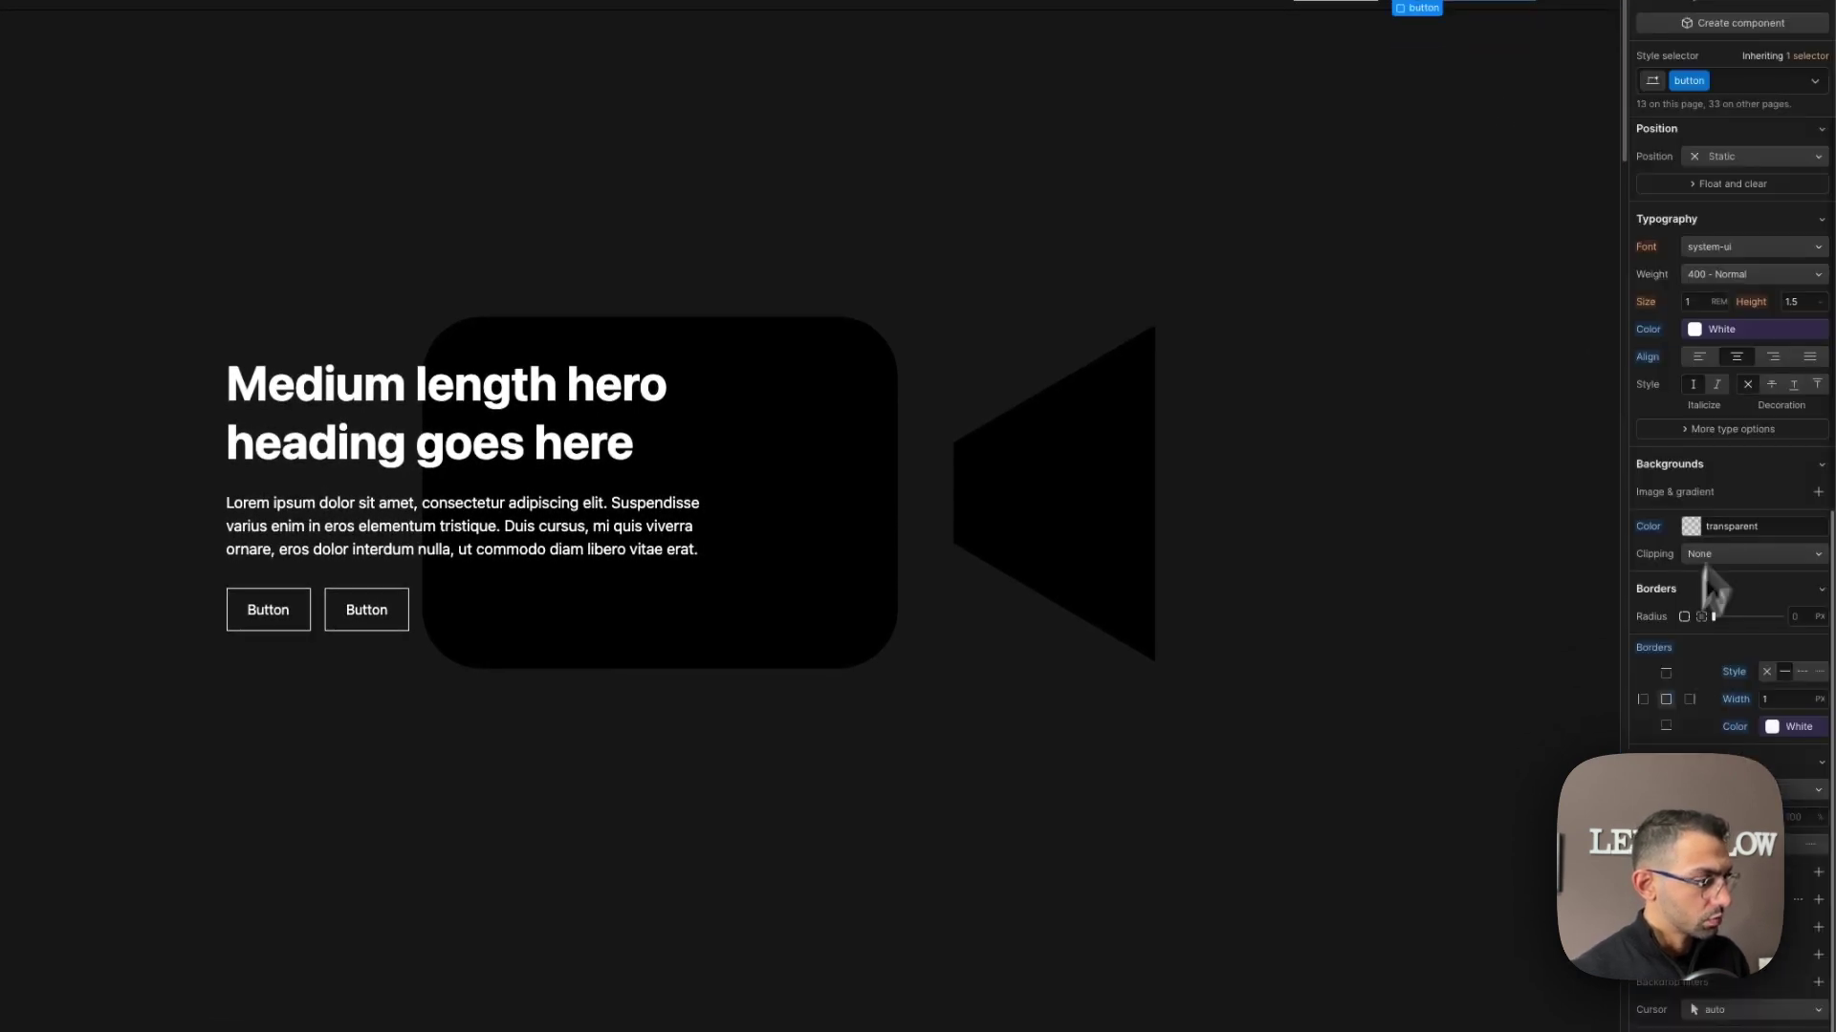
pyautogui.click(1807, 617)
pyautogui.write('0.')
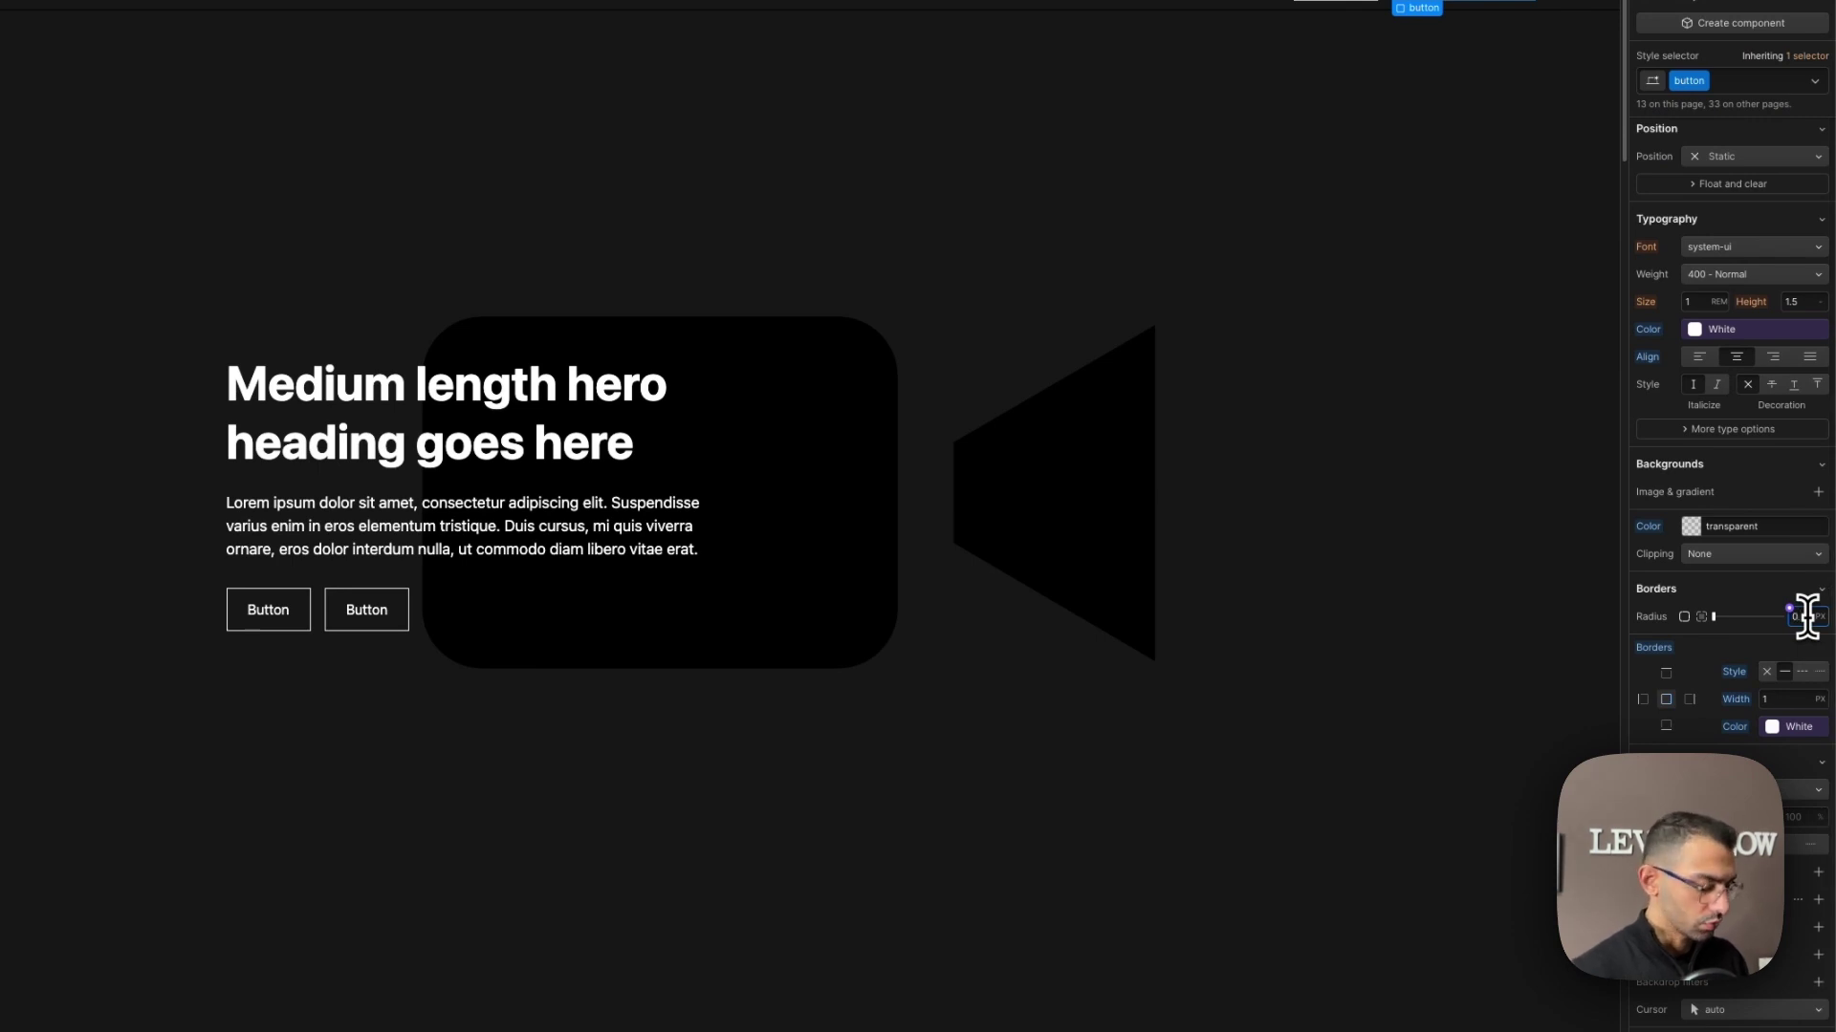
pyautogui.write('25rem')
pyautogui.press('Return')
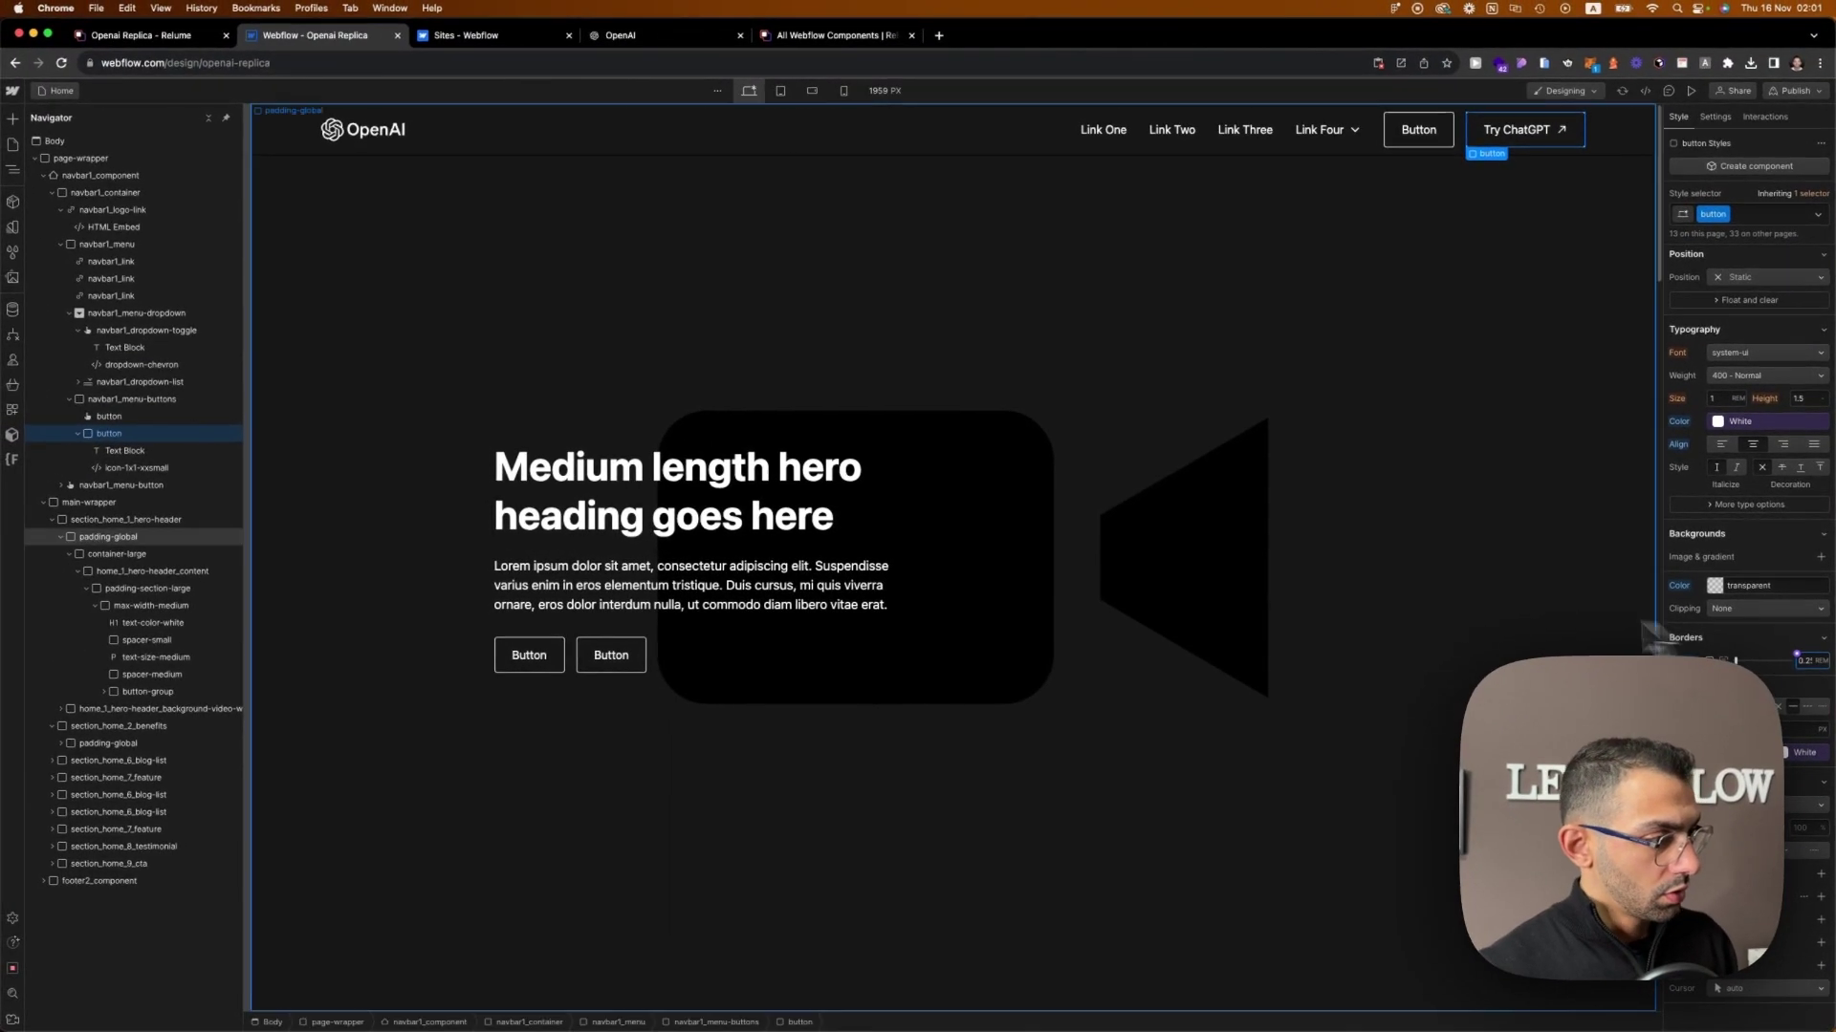
pyautogui.scroll(6, 1701, 343)
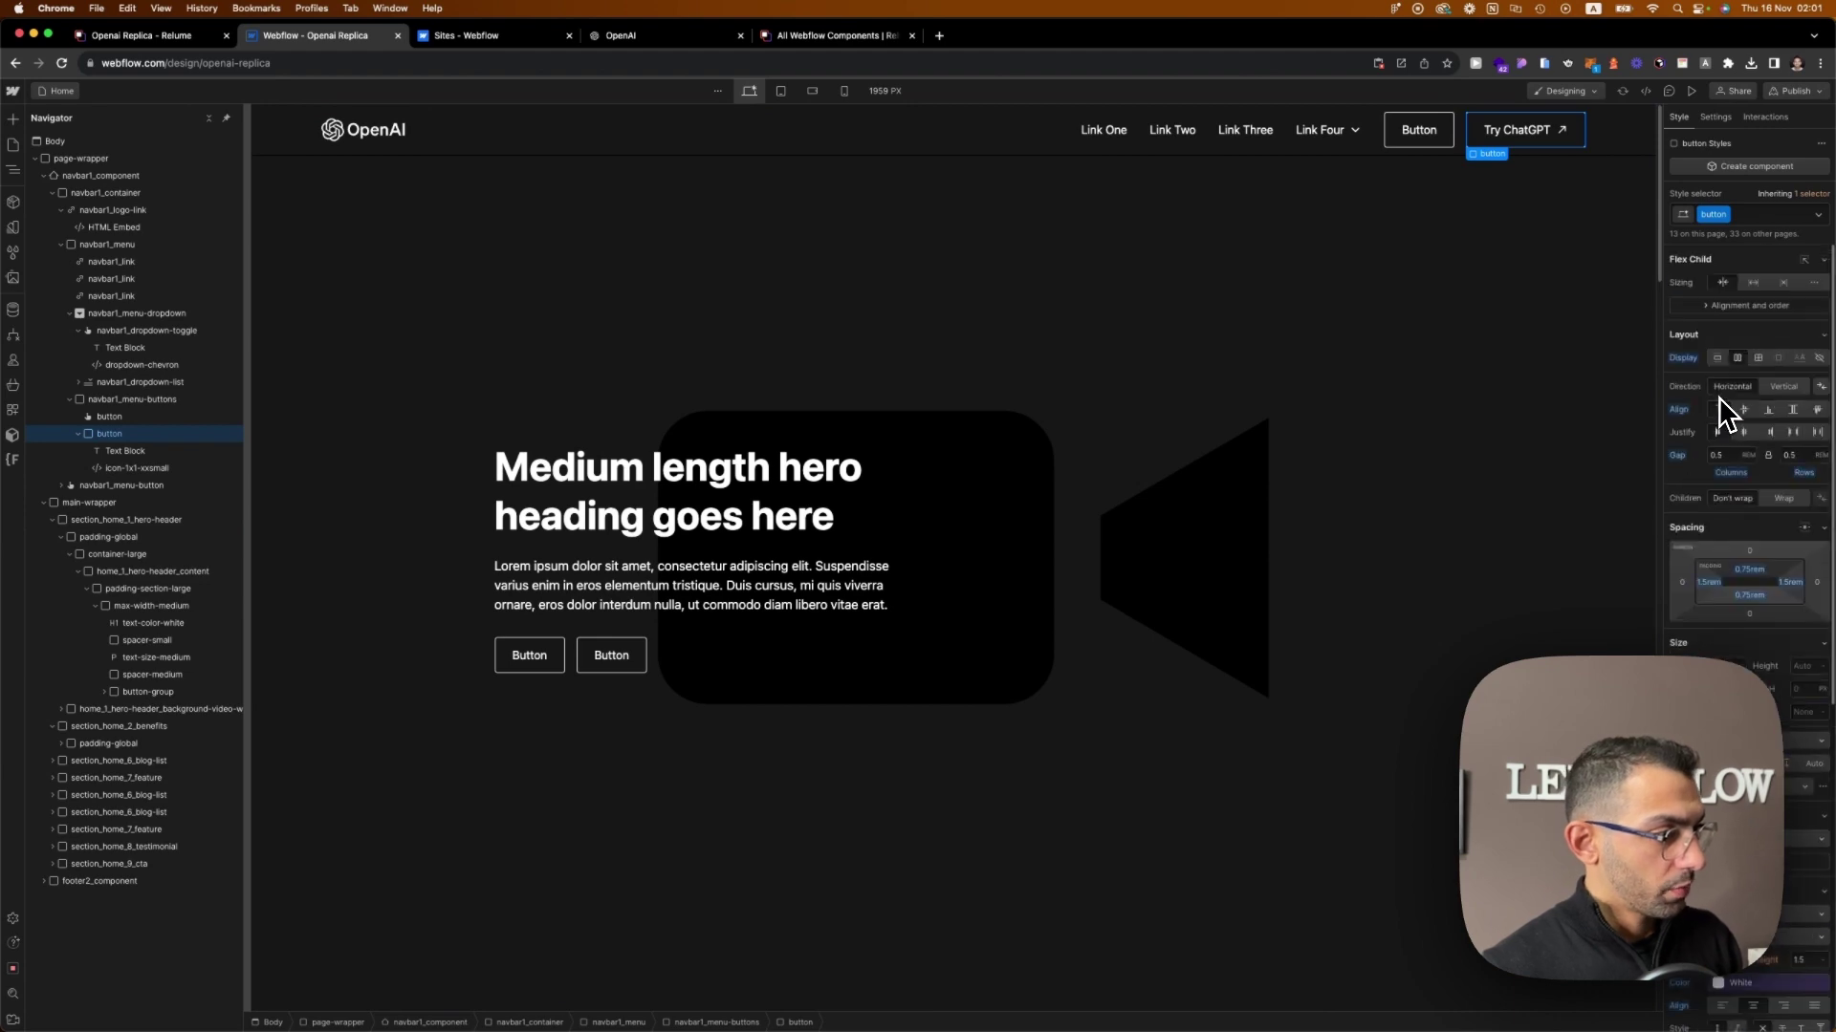
# Set the button class's padding to 0.25 rem vertically, 0.7 rem left and 0.6 rem right, and delete the navbar's plain Button.
pyautogui.moveTo(1755, 645); pyautogui.dragTo(1682, 654)
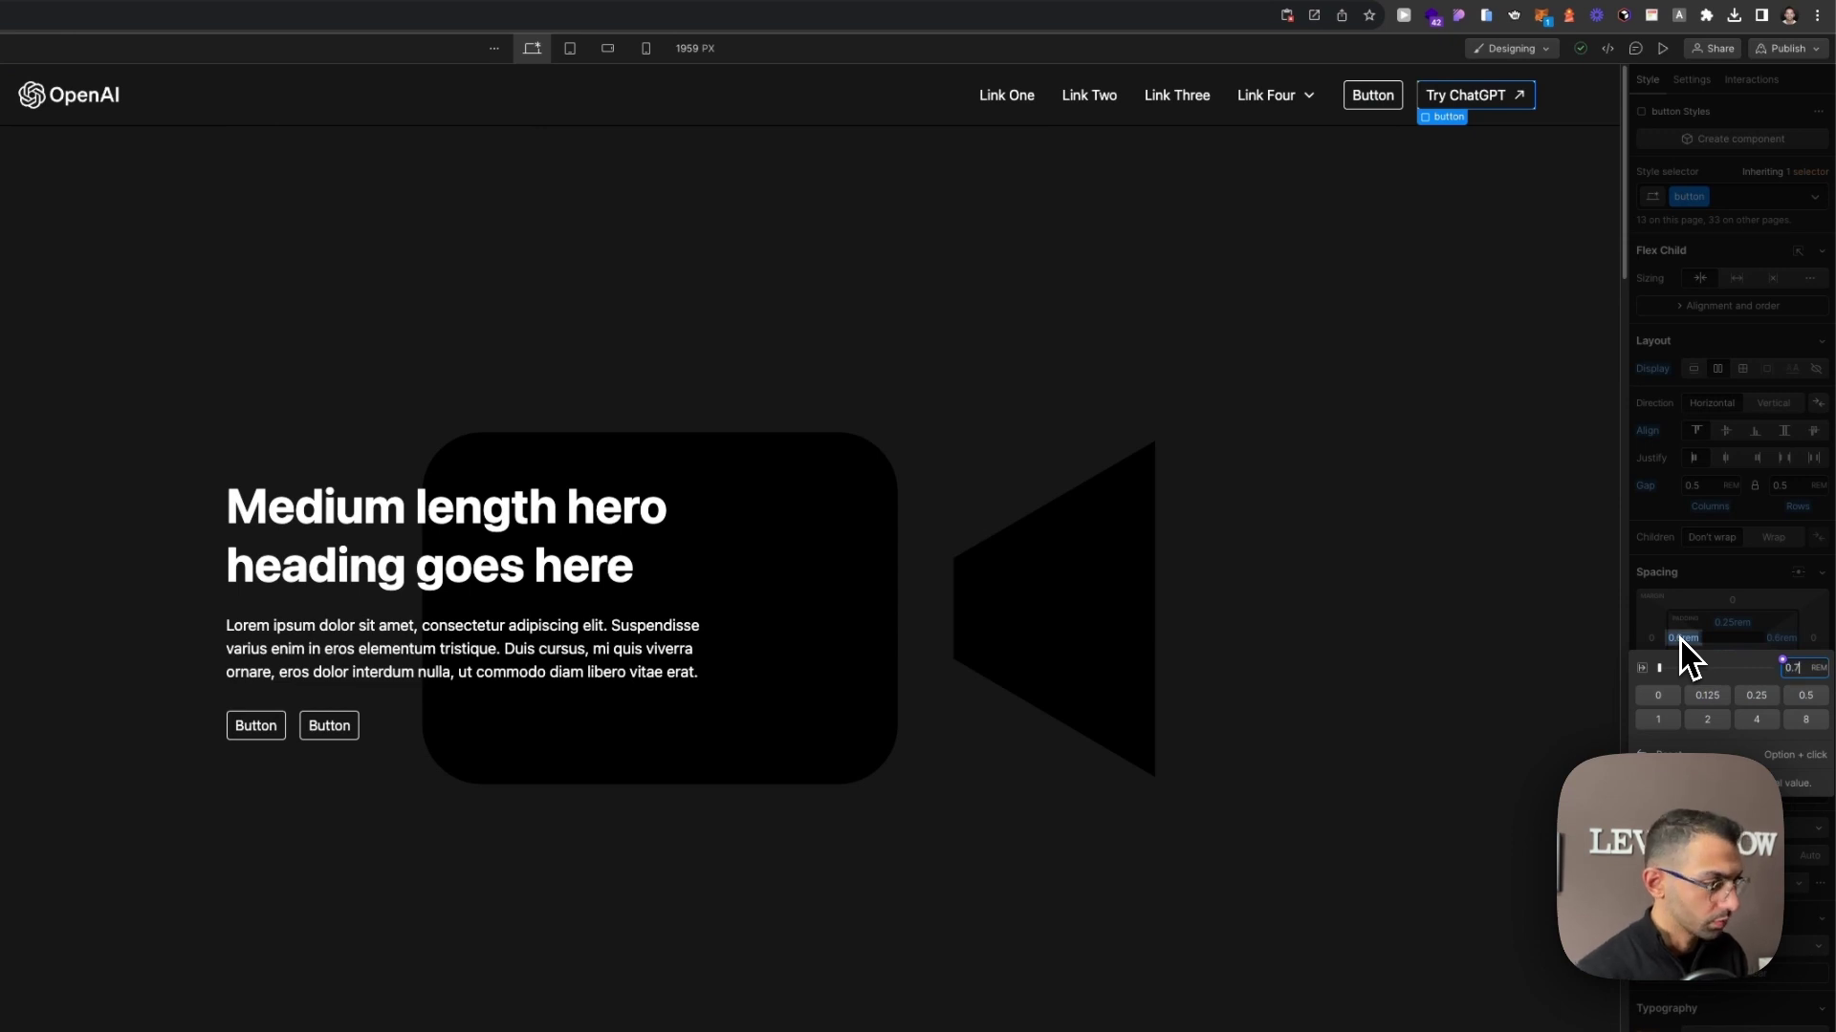
pyautogui.press('Return')
pyautogui.click(1099, 525)
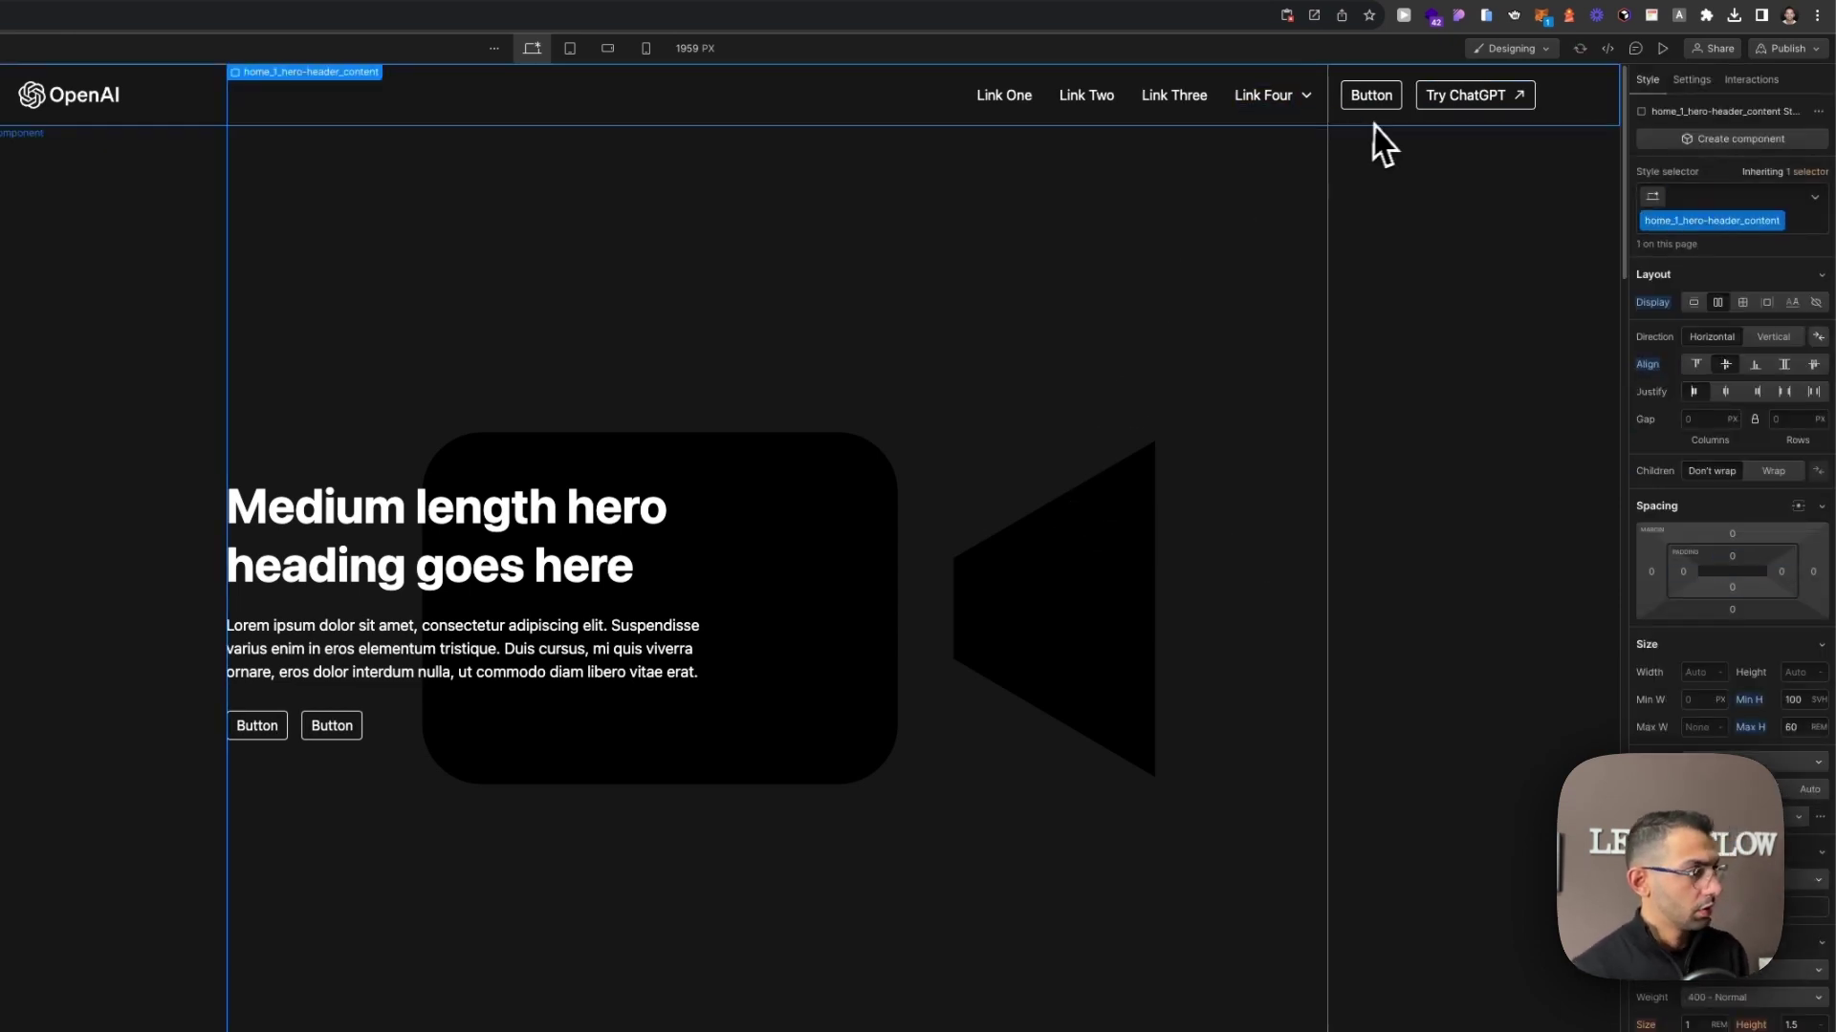
pyautogui.click(1371, 96)
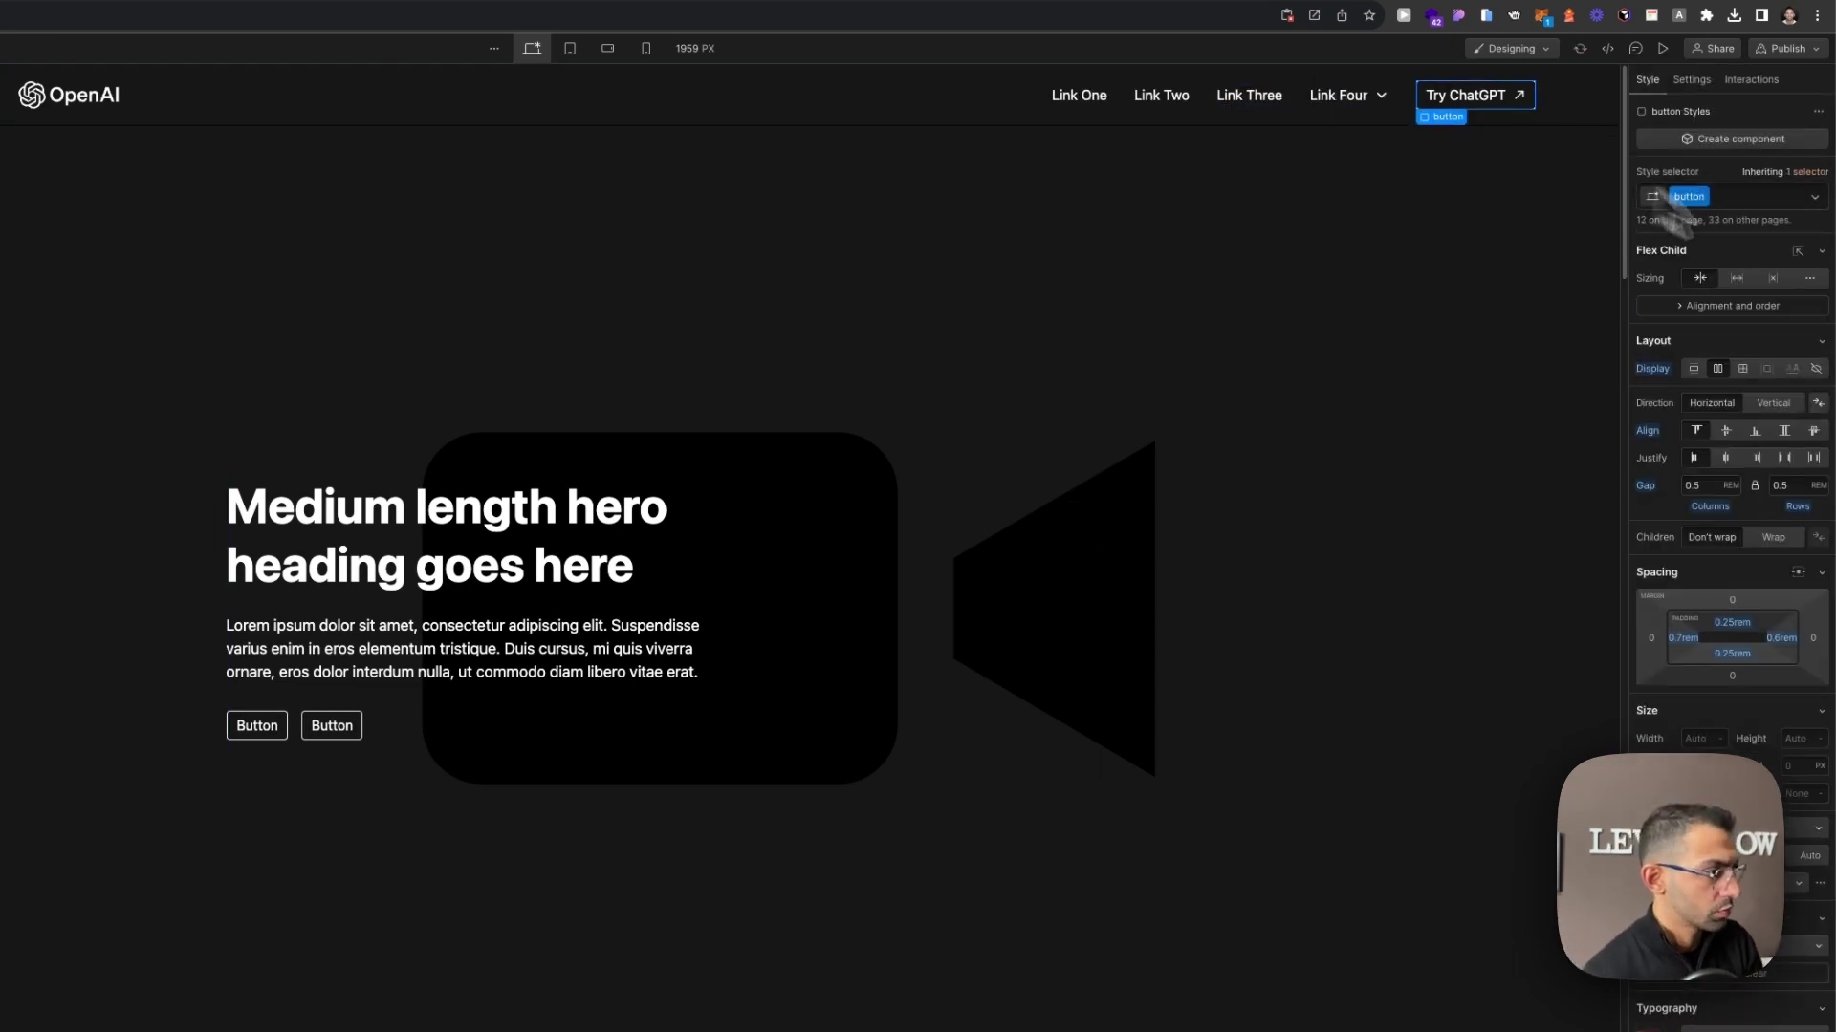
# Select the second hero button, examine the hero and lower sections of the OpenAI homepage, and return to the Webflow design.
pyautogui.click(334, 726)
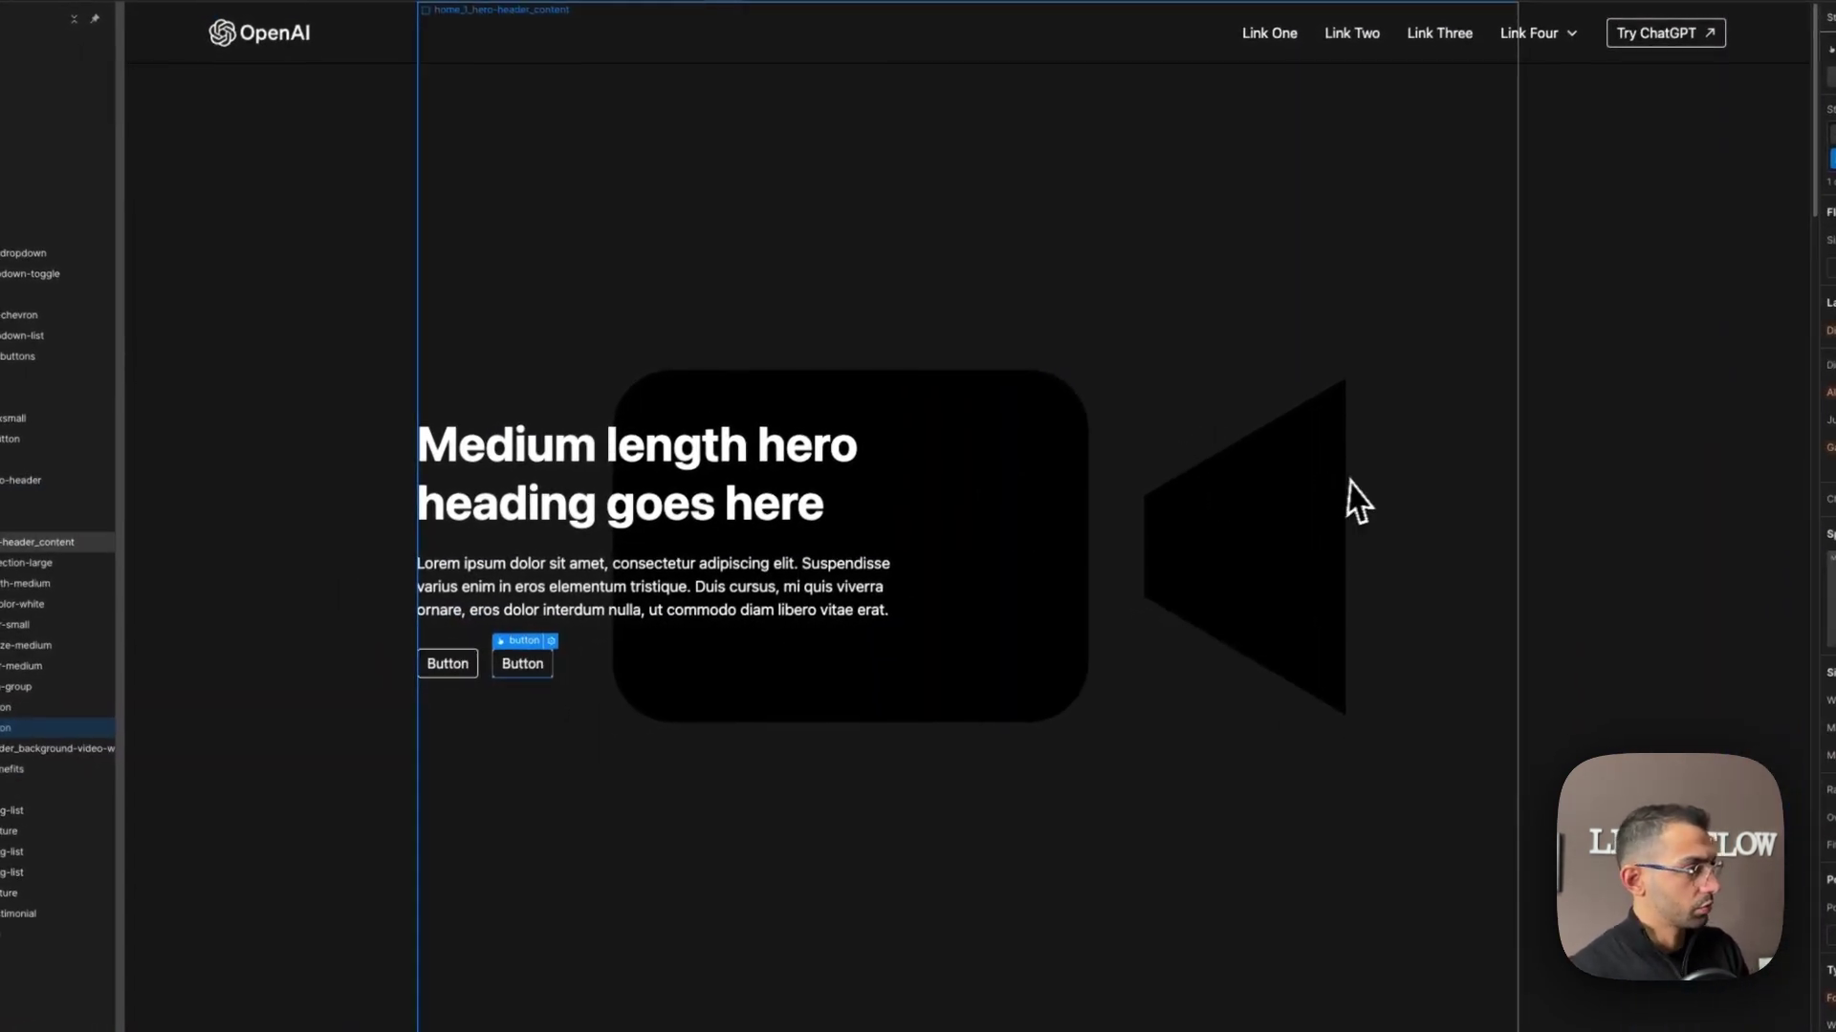
pyautogui.click(564, 19)
pyautogui.click(769, 21)
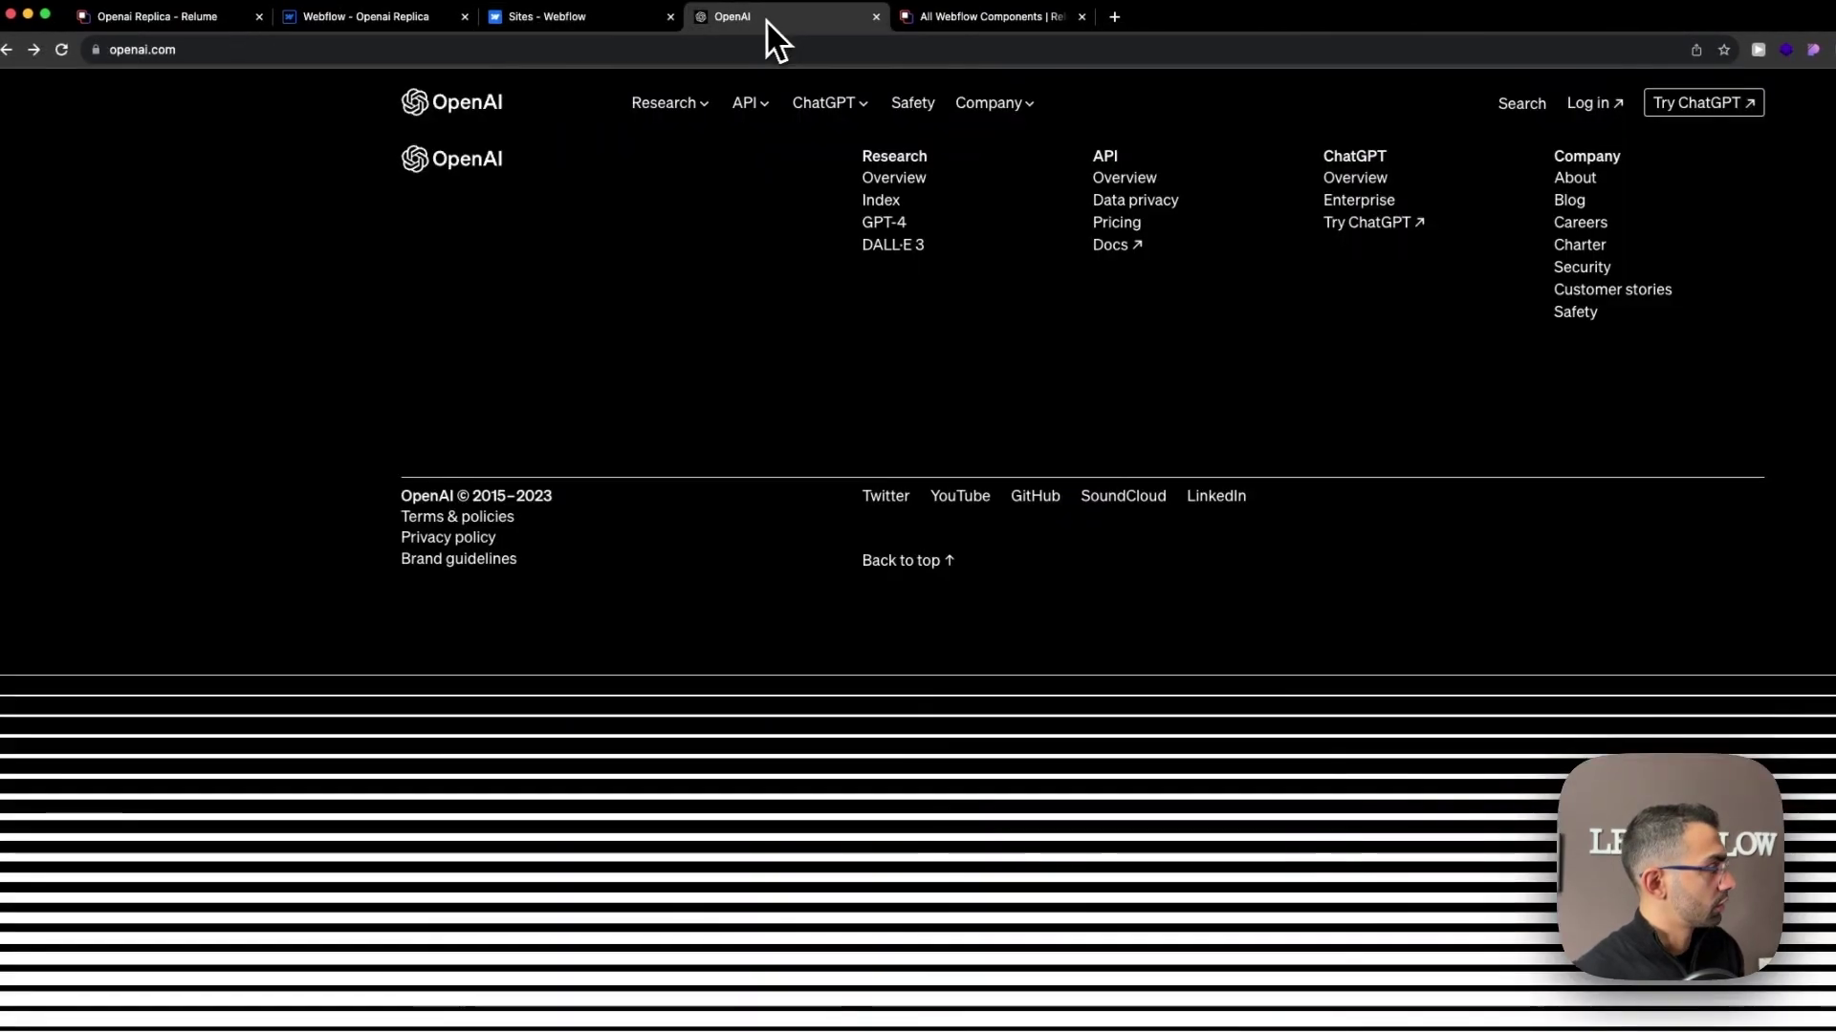
pyautogui.scroll(20, 873, 636)
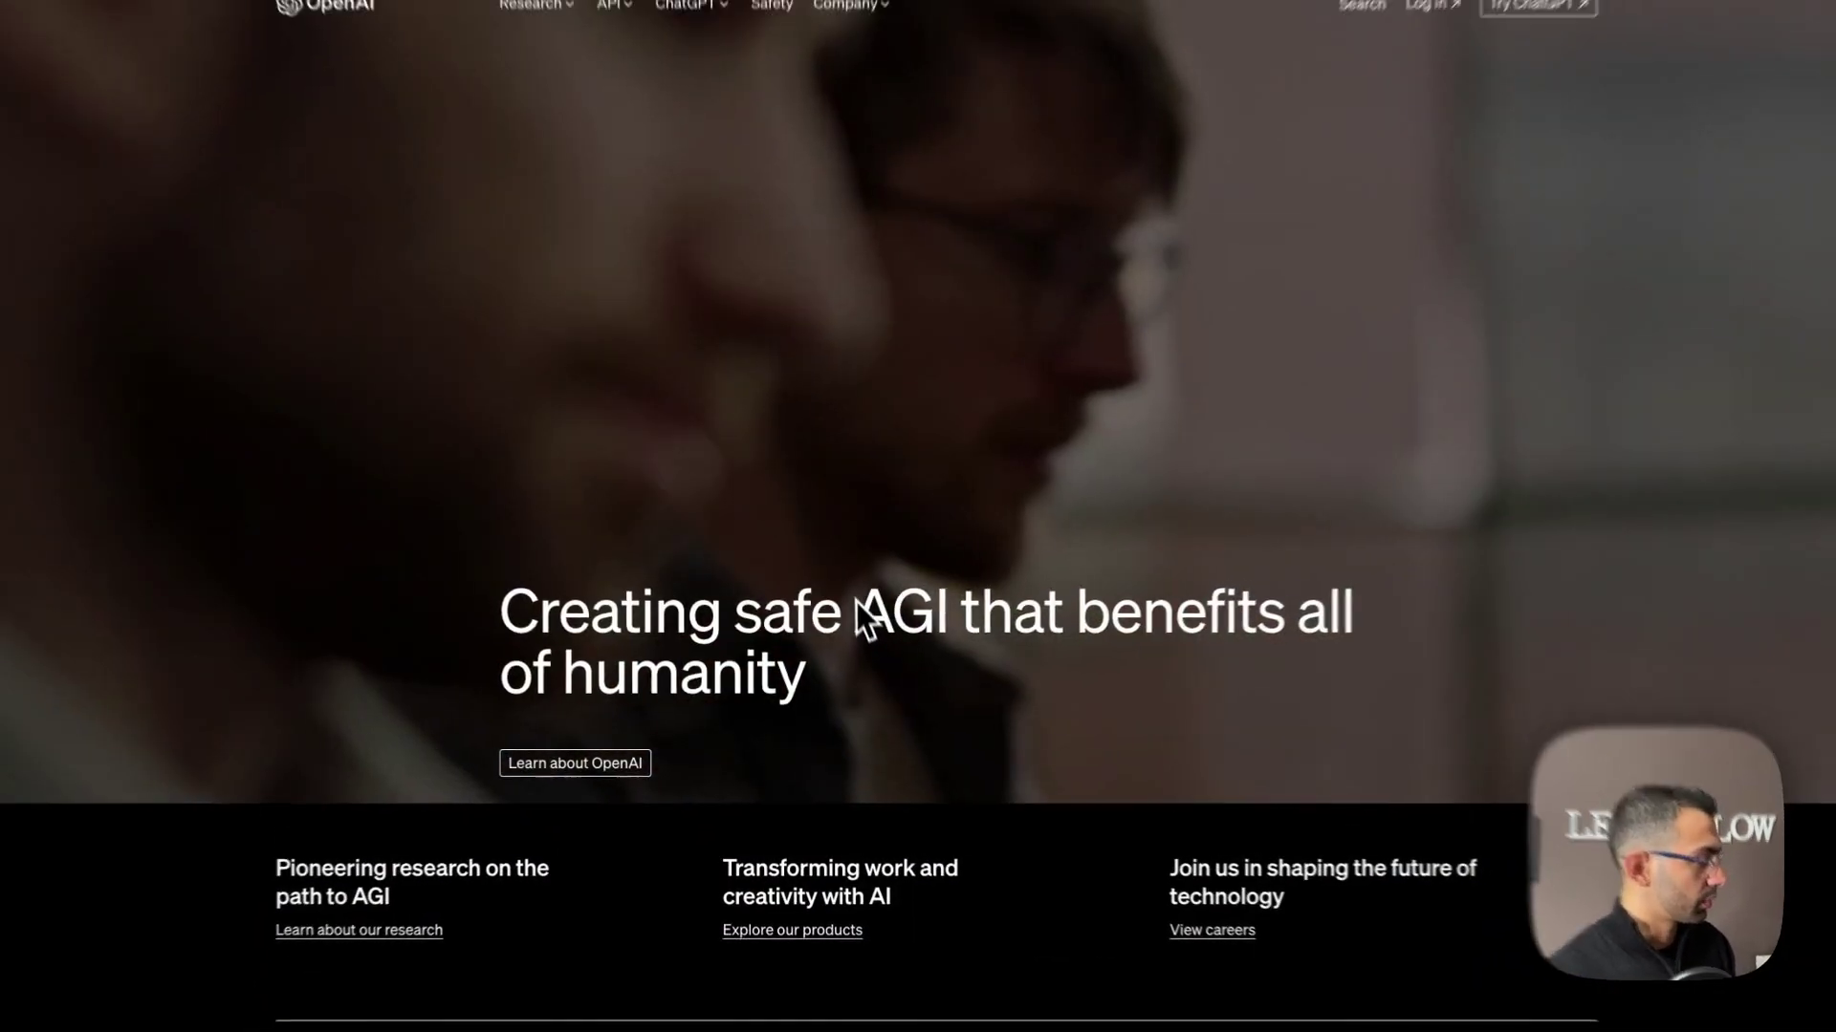
pyautogui.scroll(-10, 868, 624)
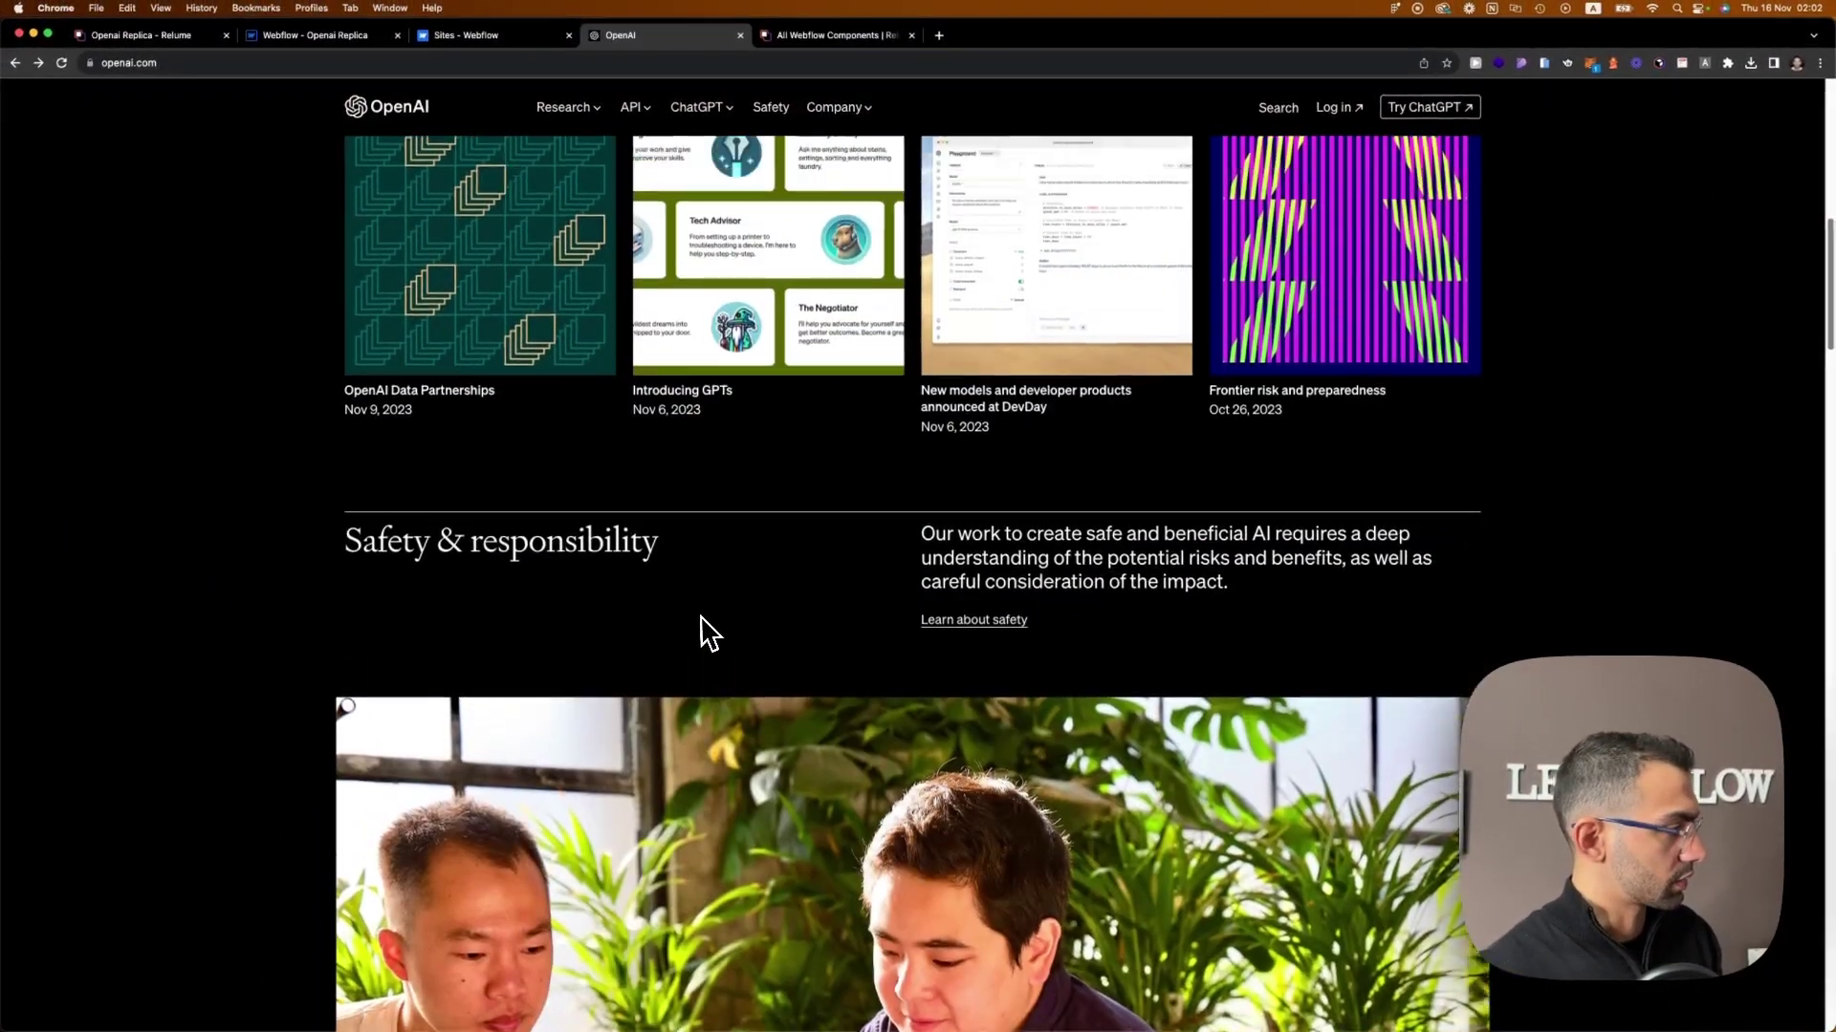
pyautogui.scroll(10, 705, 633)
pyautogui.click(491, 34)
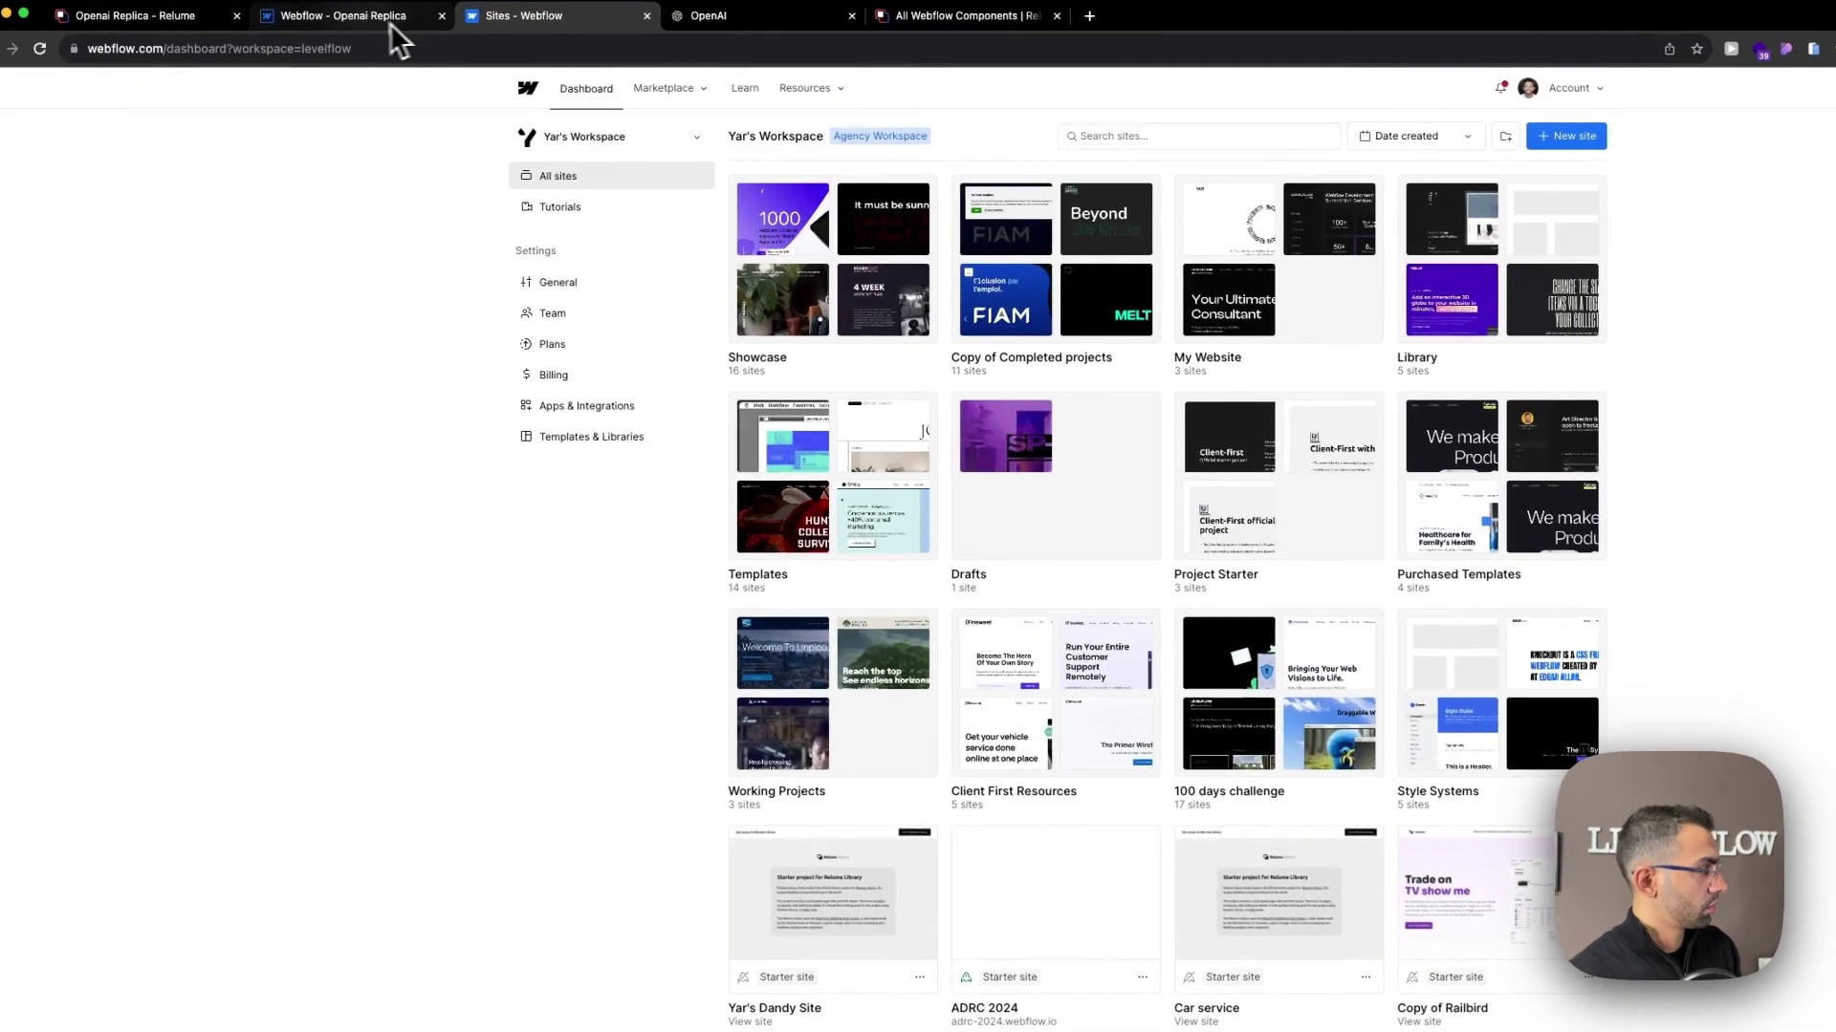
pyautogui.click(390, 23)
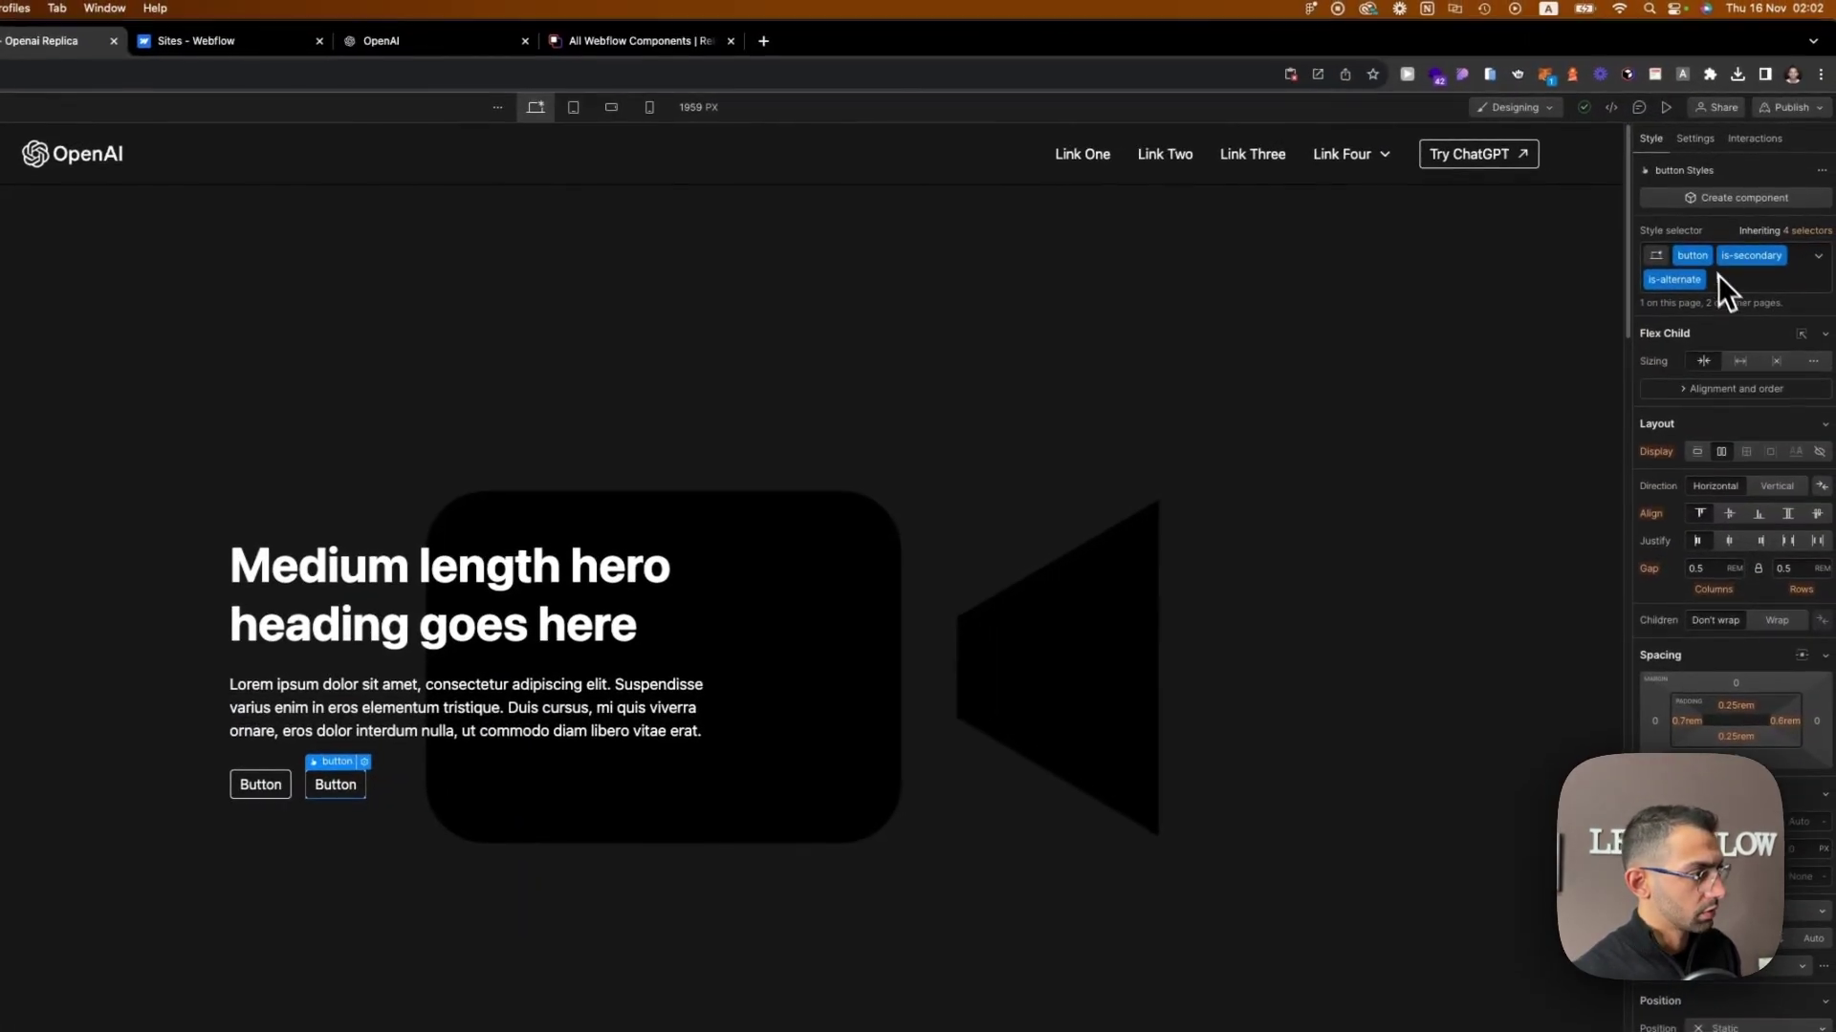
# Remove the is-alternate class from the second hero button, reset the is-secondary text color to inherit White, and remove its border.
pyautogui.click(1717, 273)
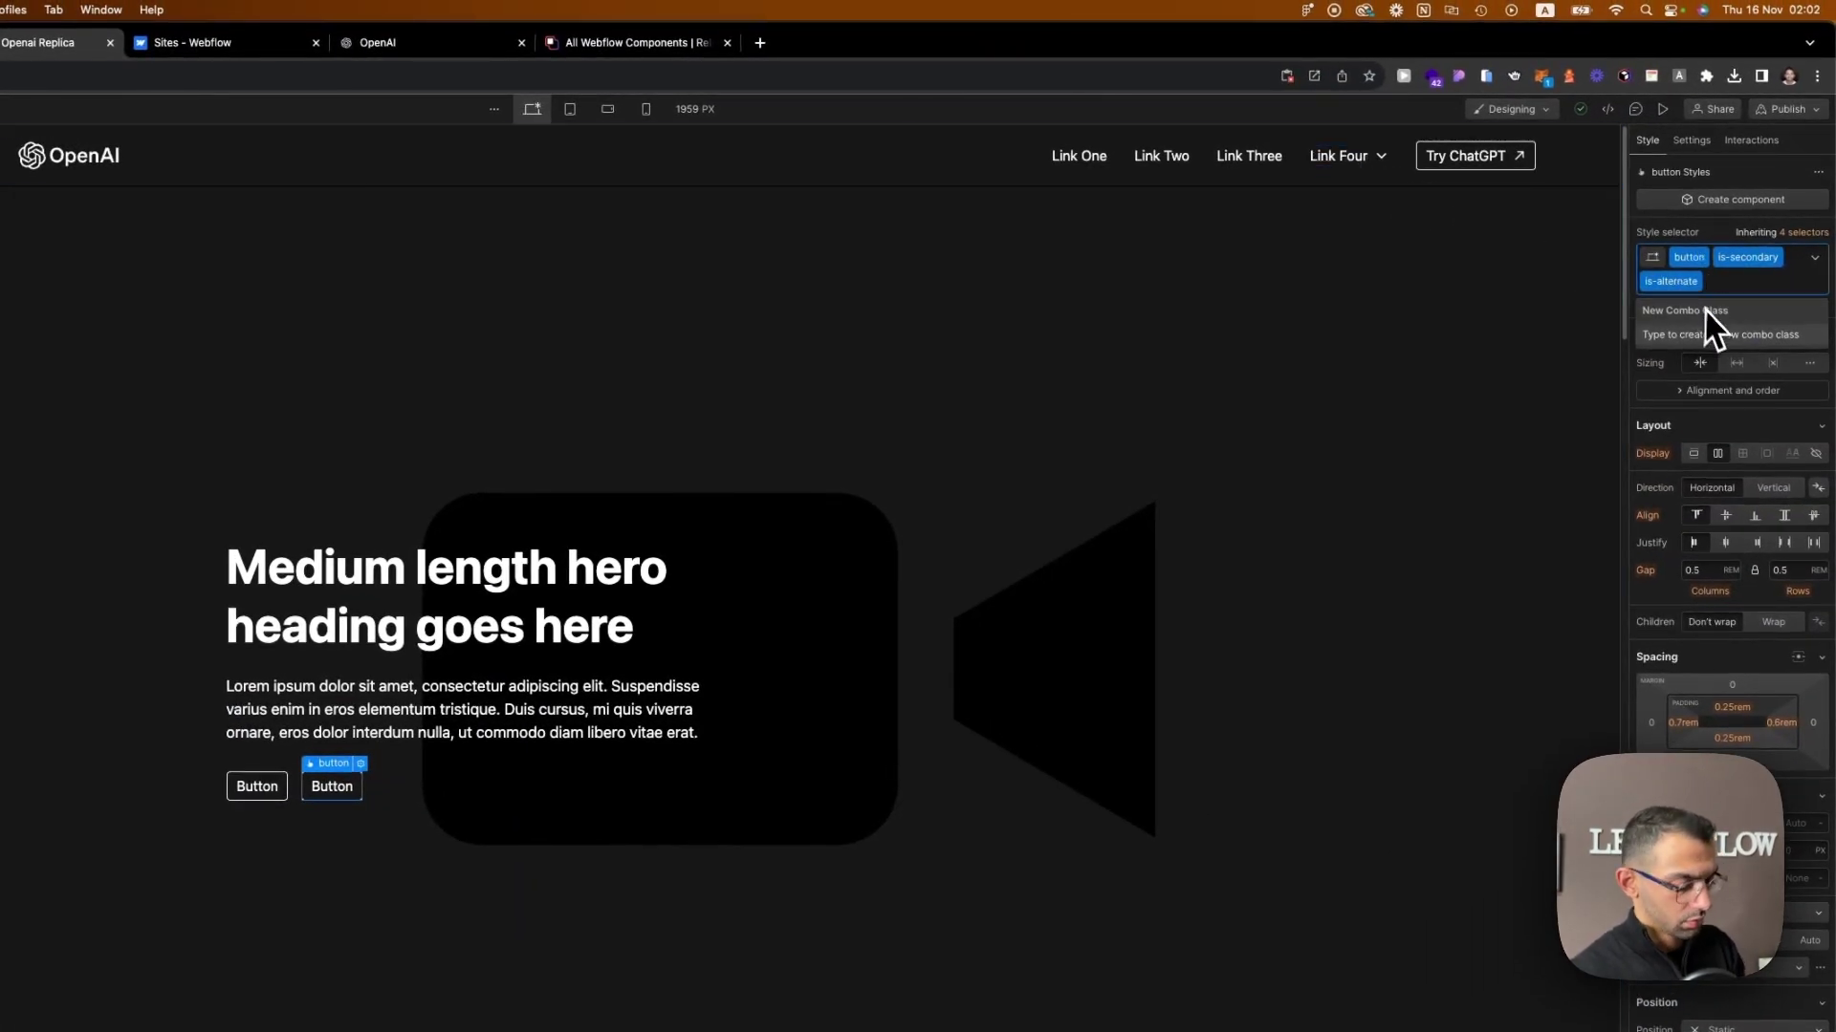
pyautogui.press('Escape')
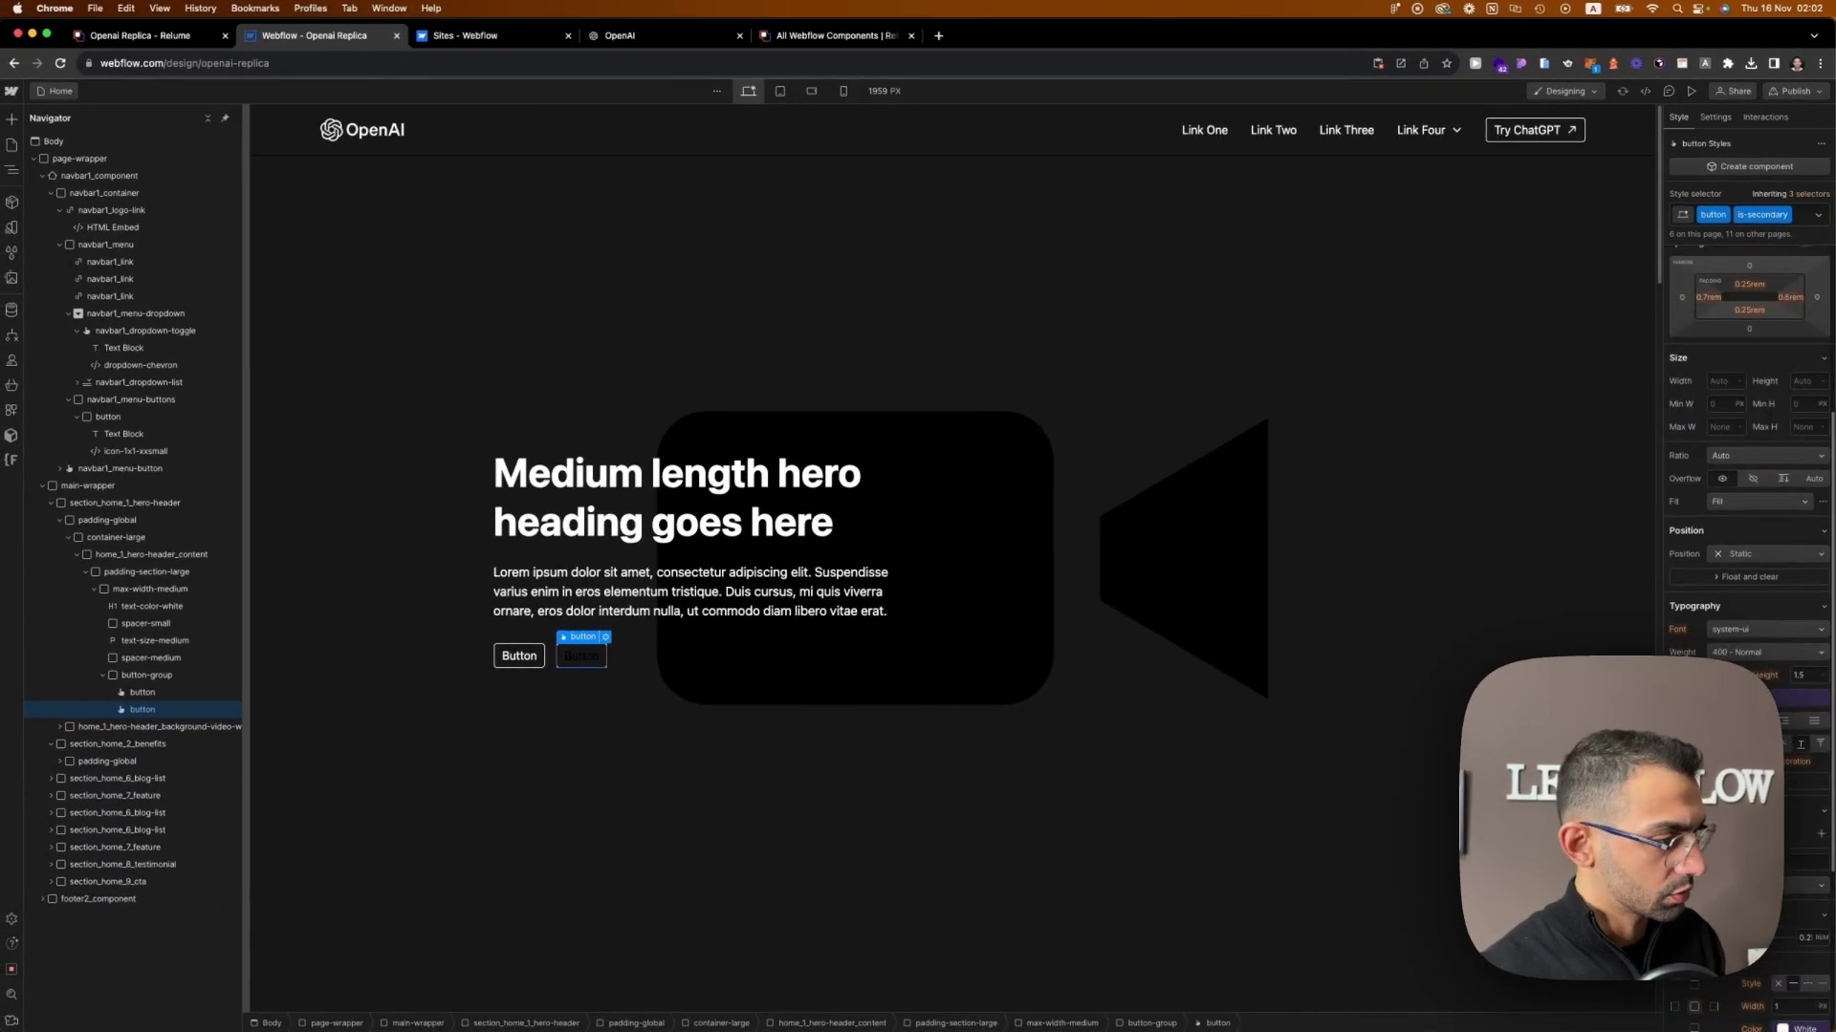
pyautogui.scroll(2, 1742, 641)
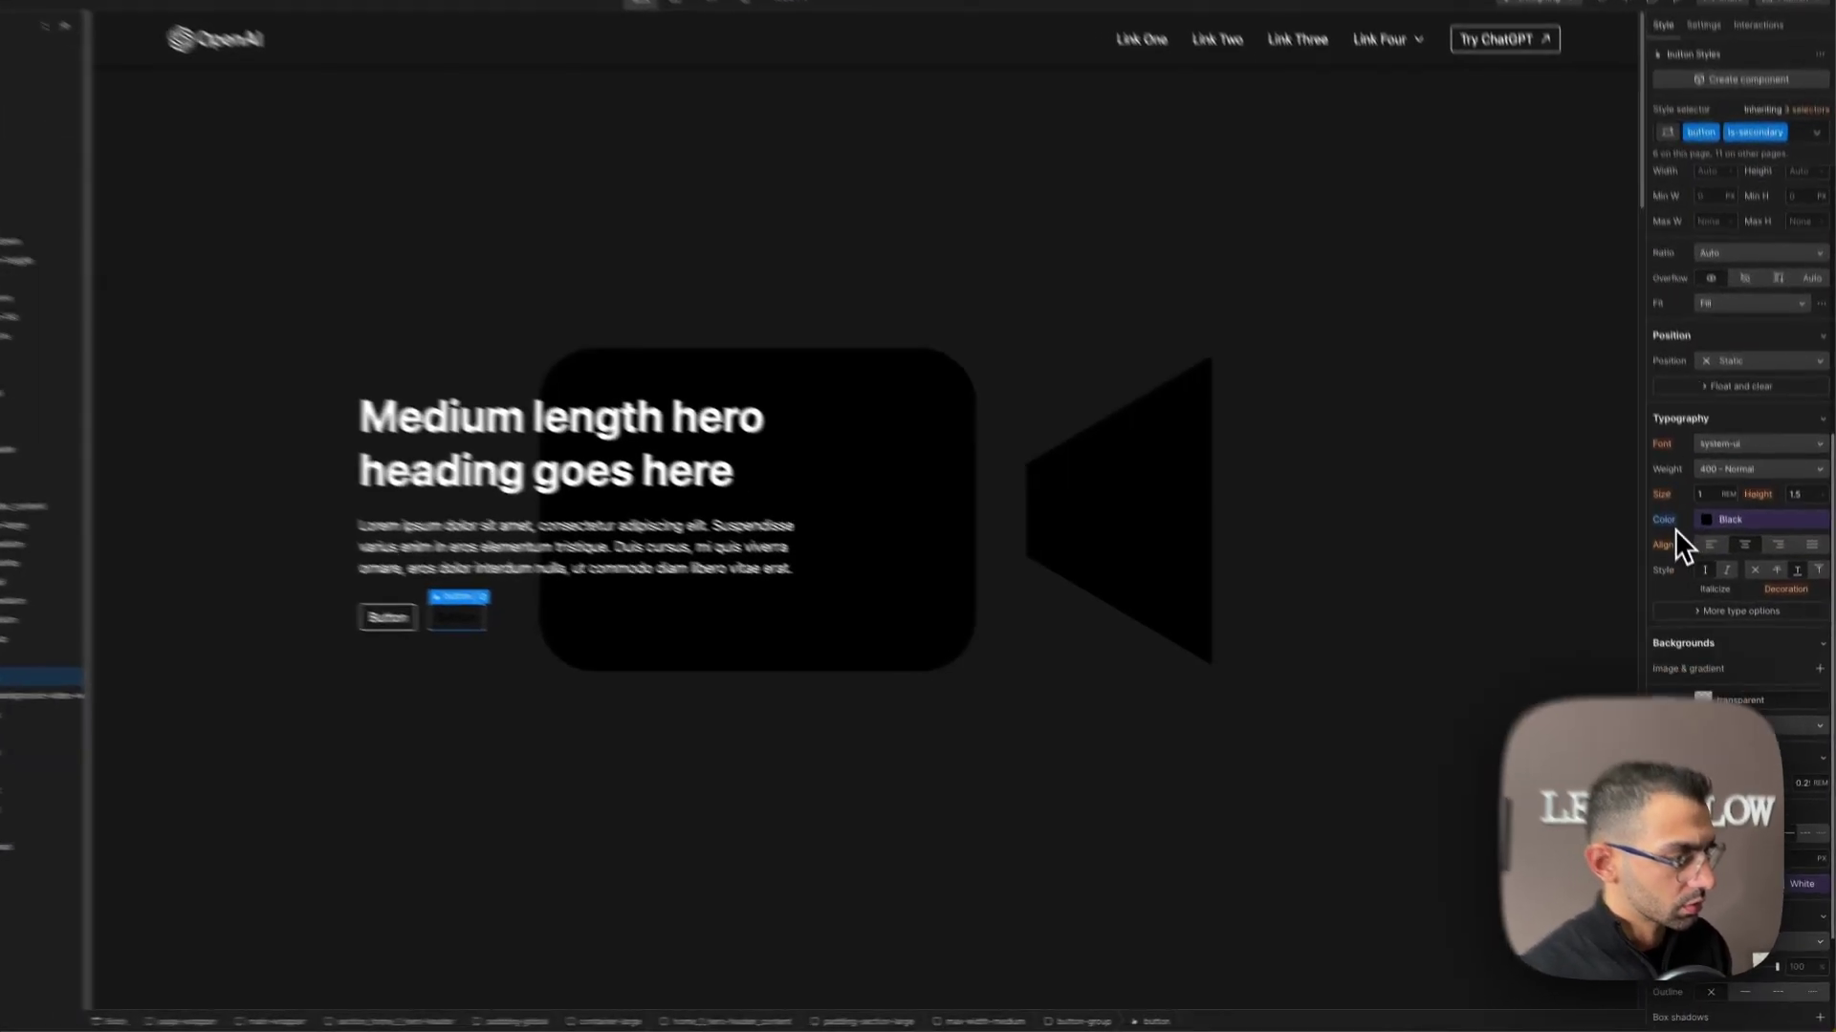
pyautogui.keyDown('alt'); pyautogui.click(1680, 565); pyautogui.keyUp('alt')
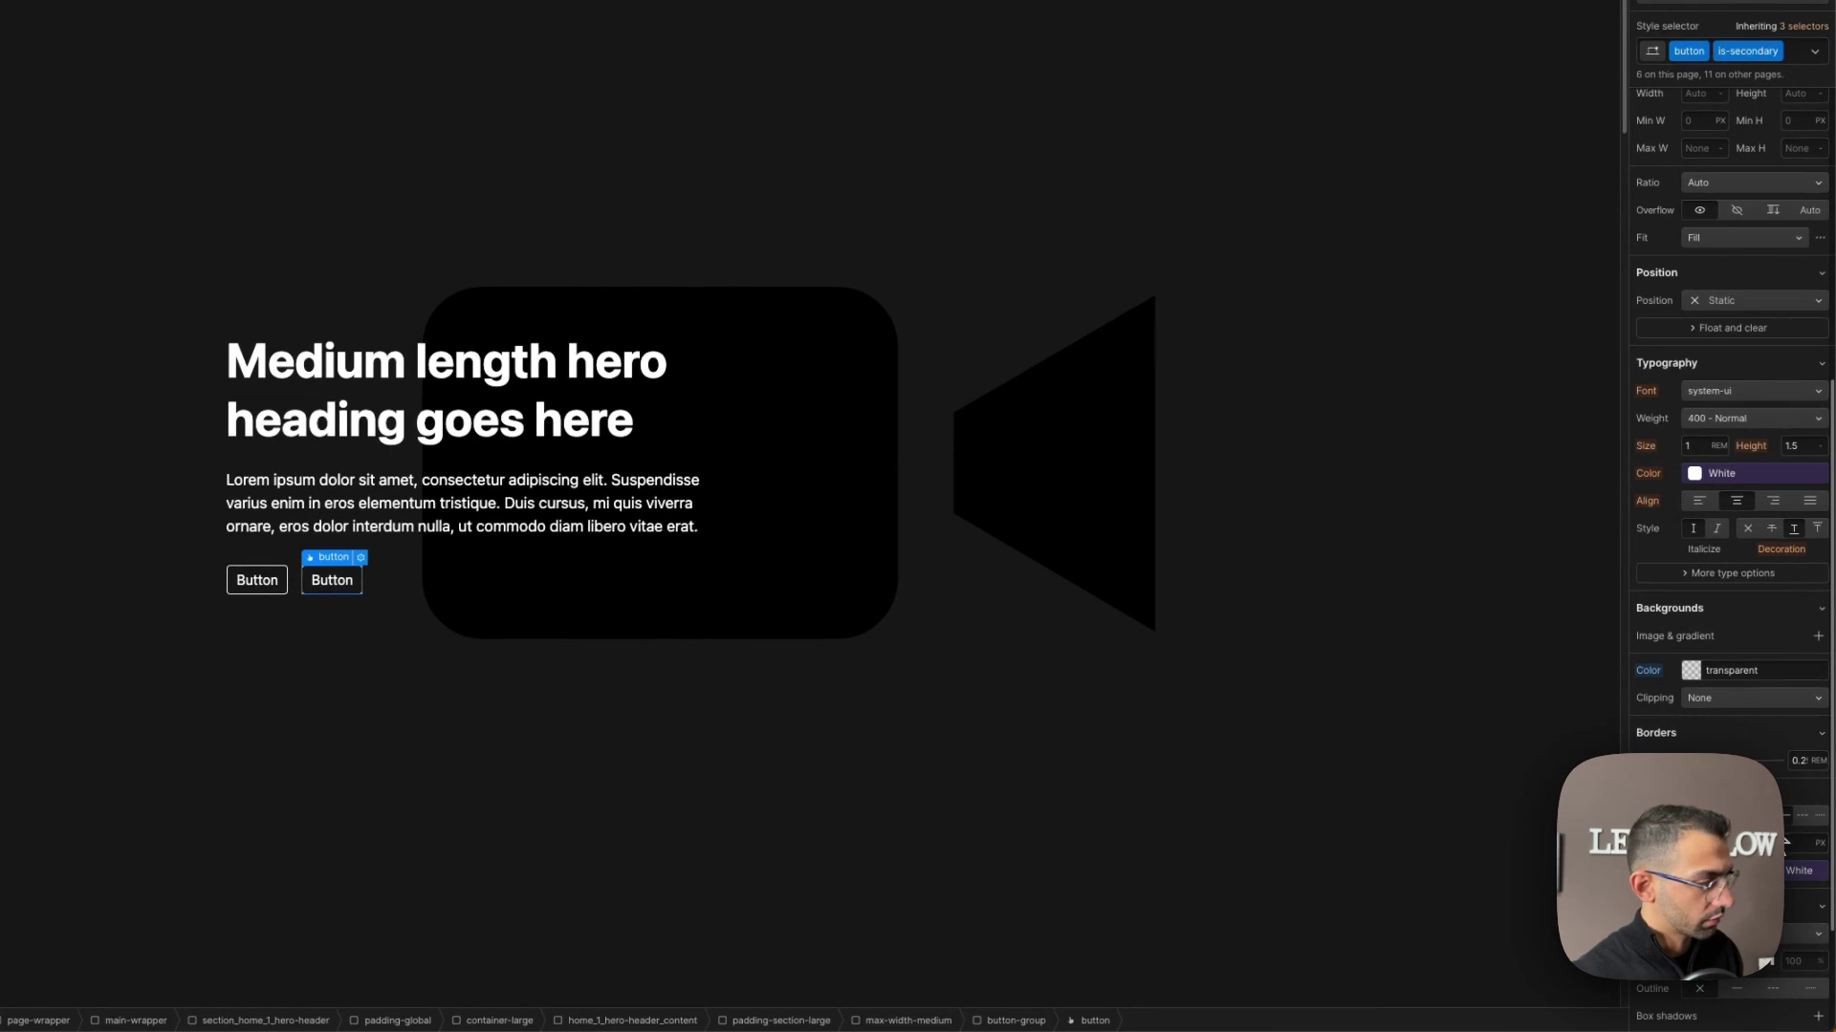
pyautogui.scroll(1, 943, 849)
# Set the minimum height of home_1_hero-header_content to 80 svh.
pyautogui.click(942, 849)
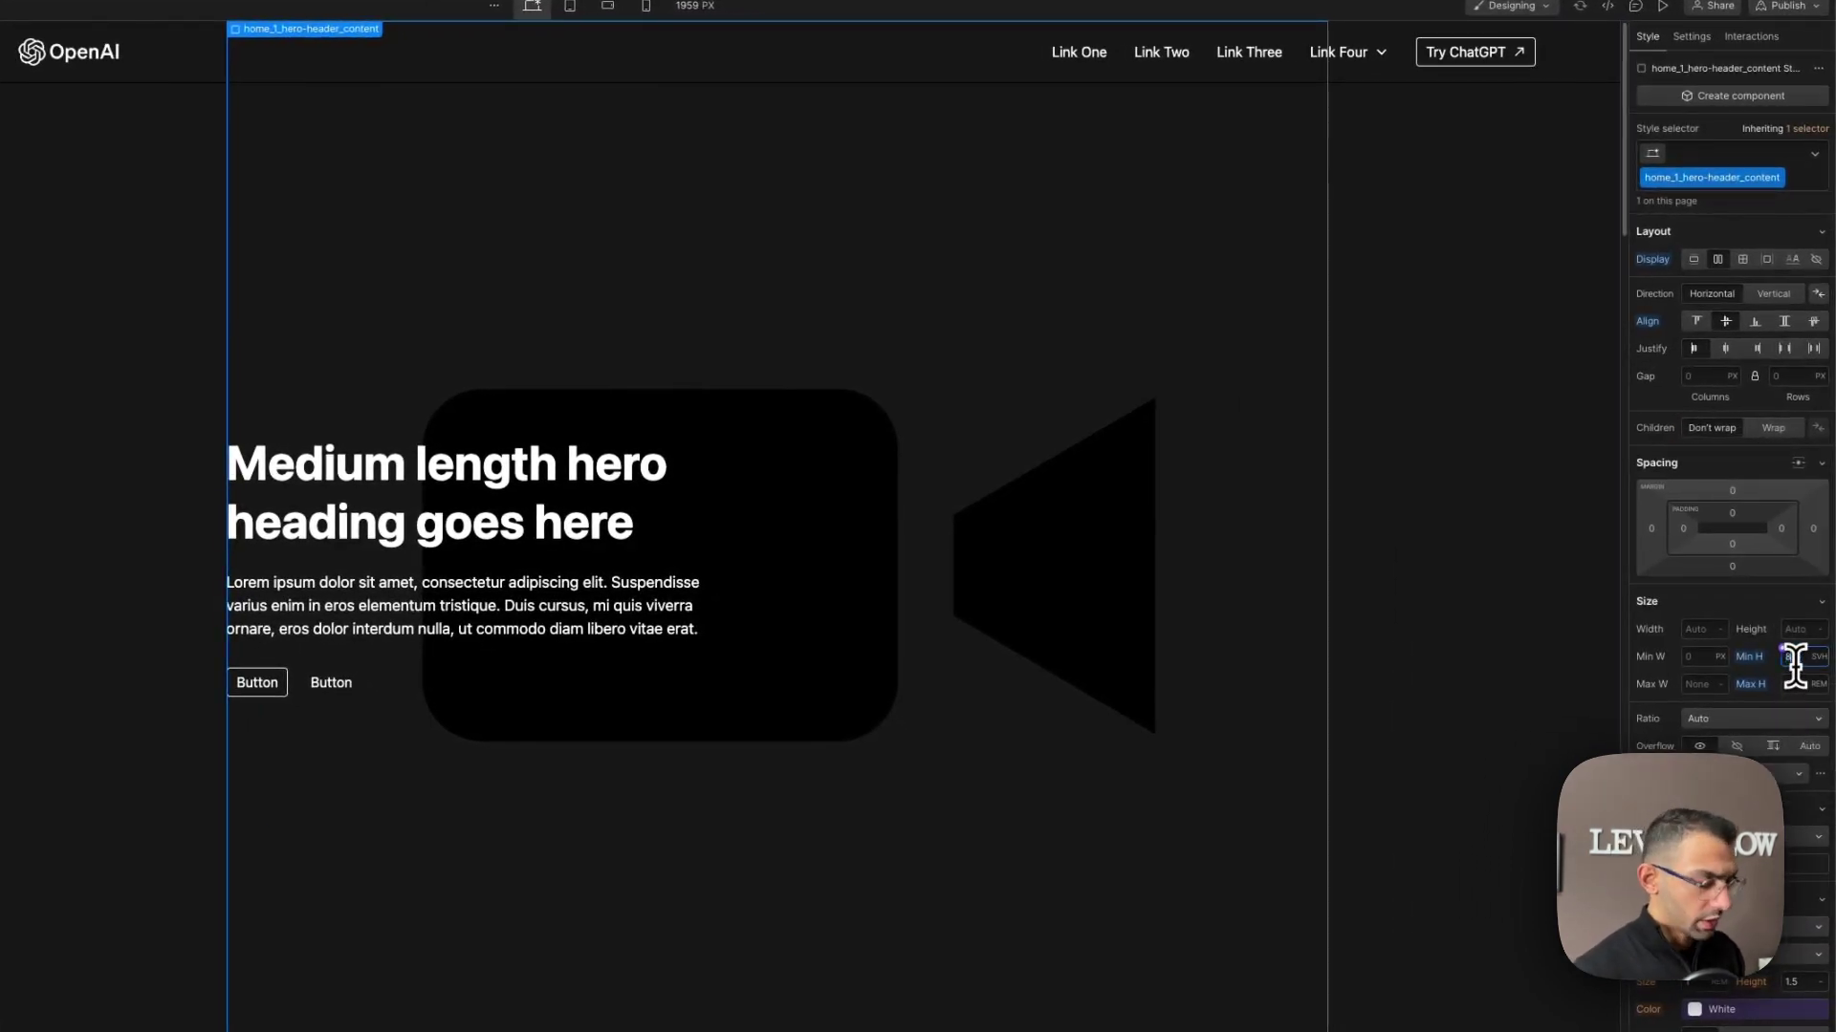
pyautogui.press('Return')
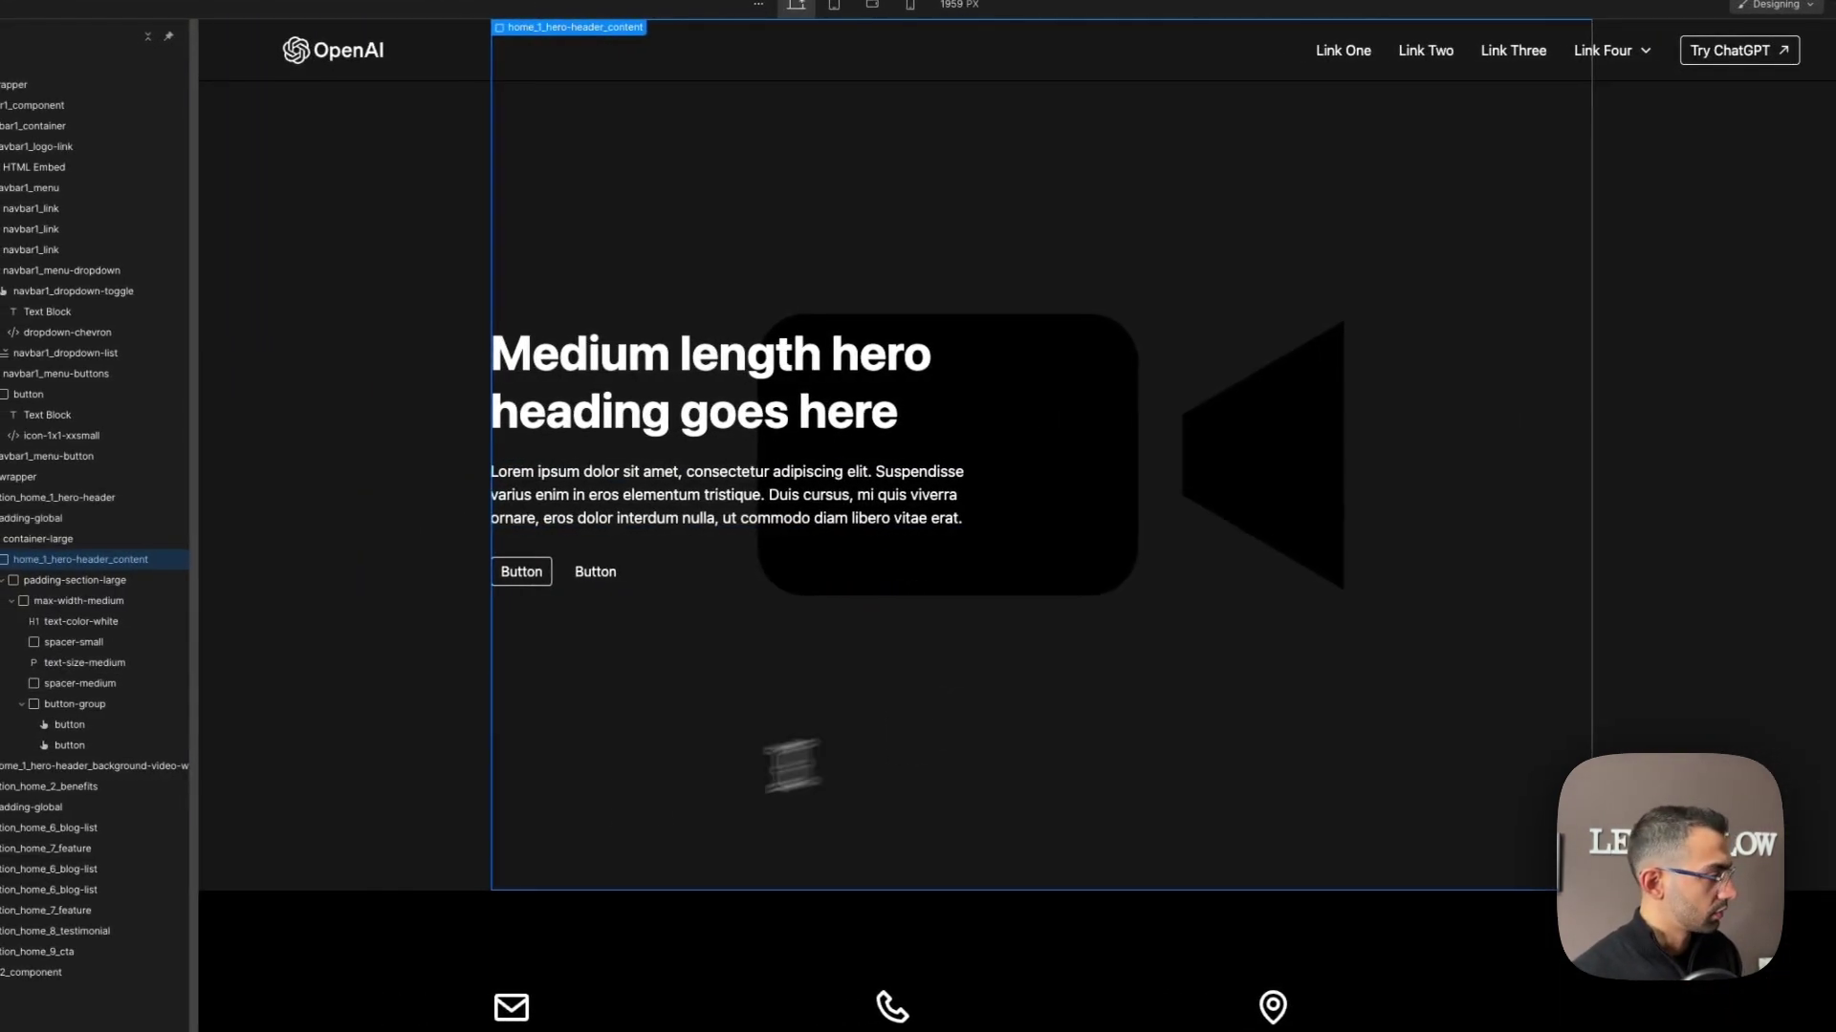
# Replace the padding-section-large class on the benefits section's wrapper with padding-section-medium.
pyautogui.scroll(-3, 696, 824)
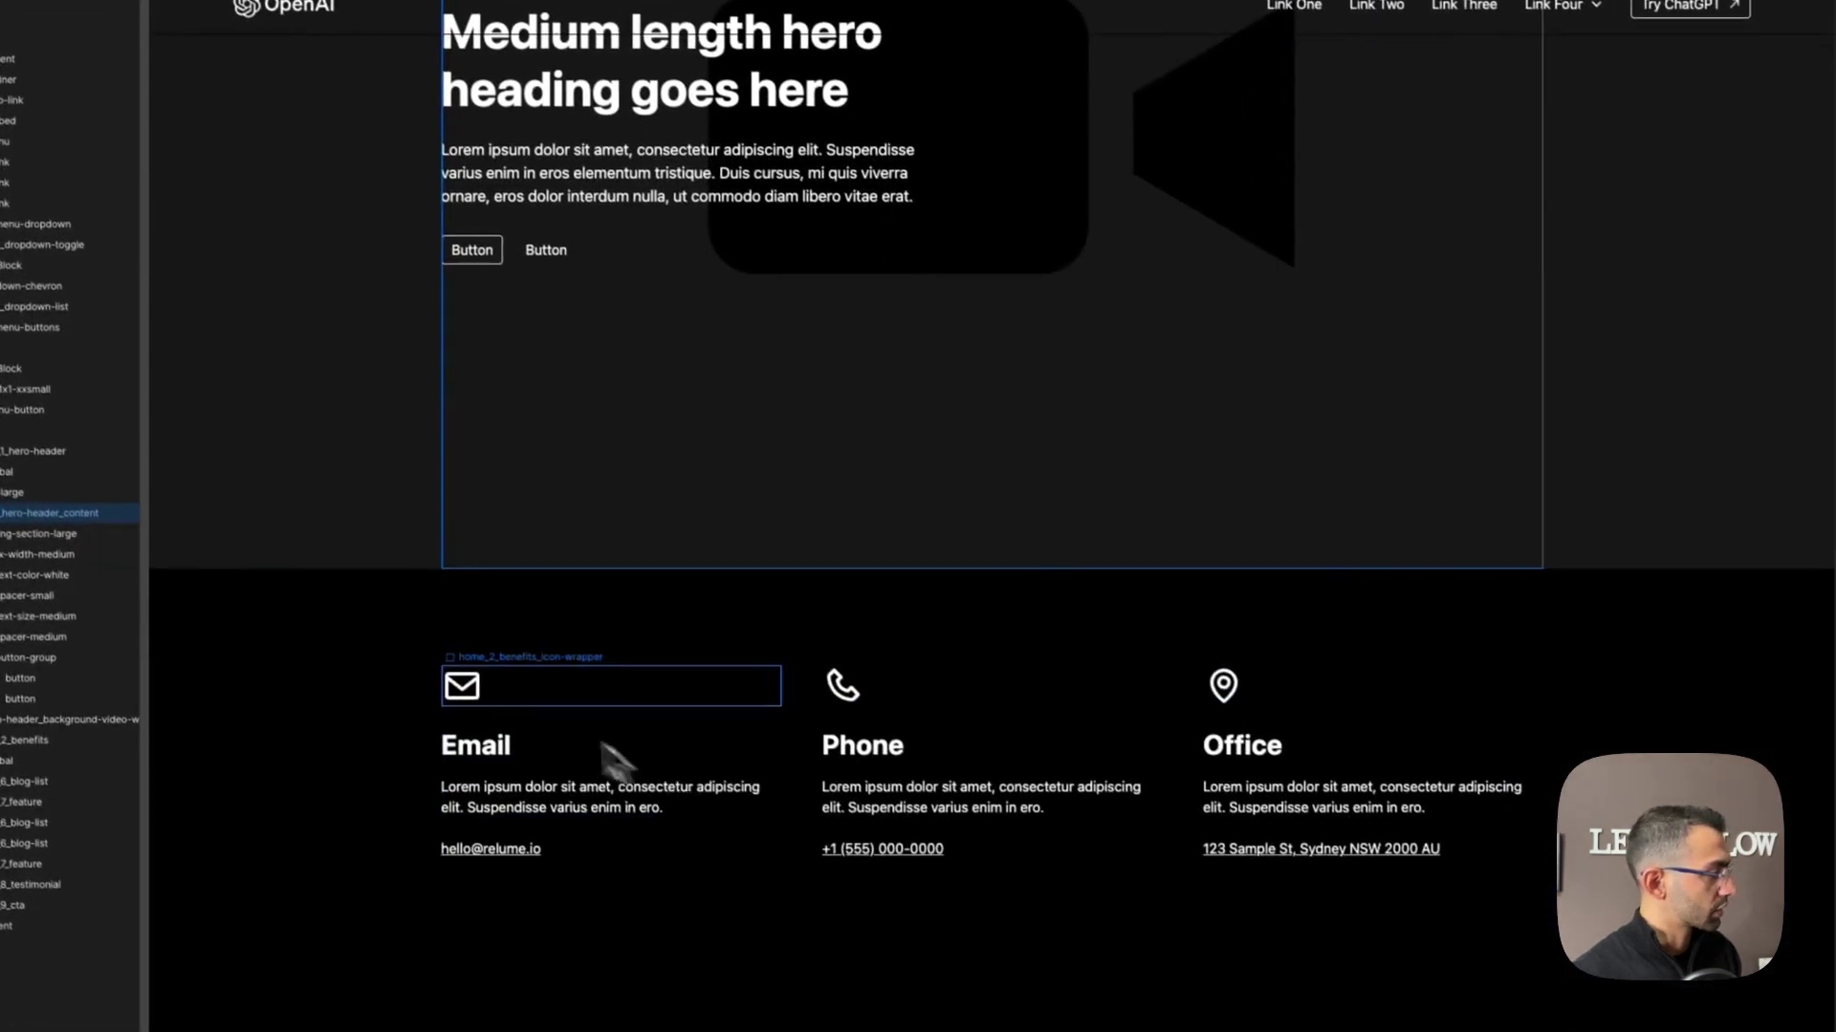
pyautogui.click(552, 635)
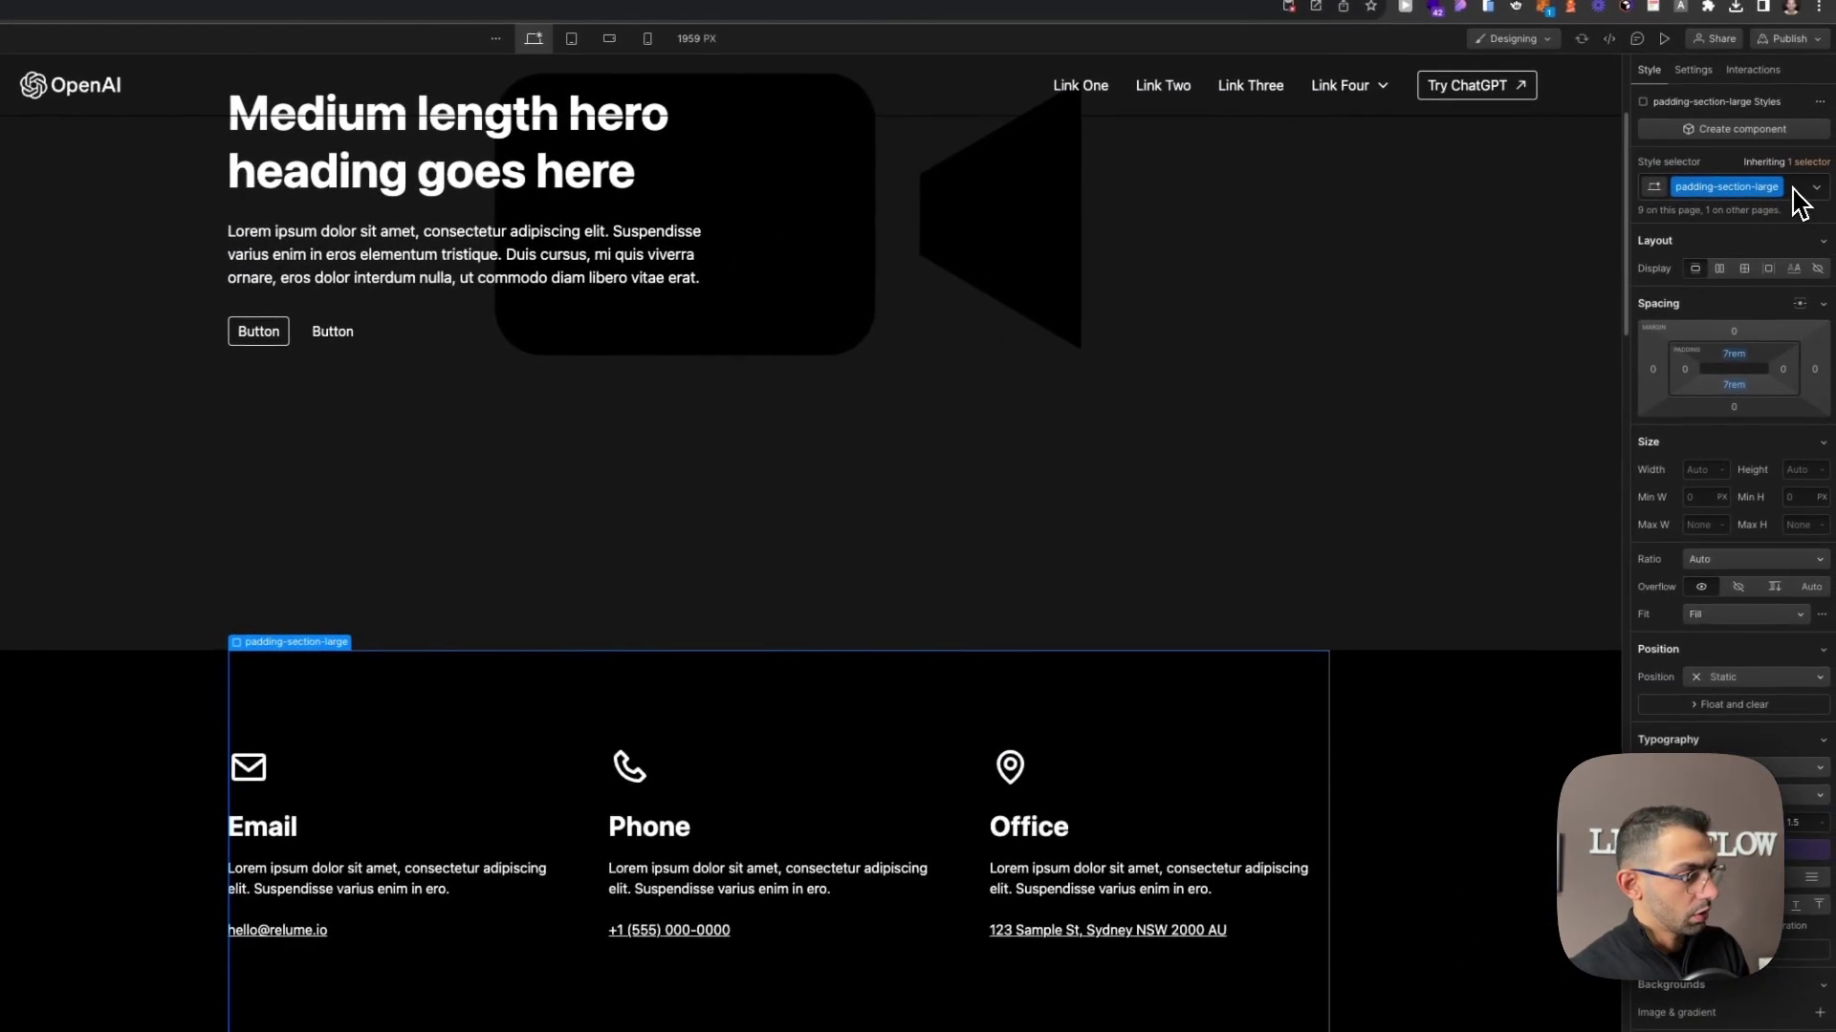
pyautogui.click(1792, 191)
pyautogui.press('BackSpace')
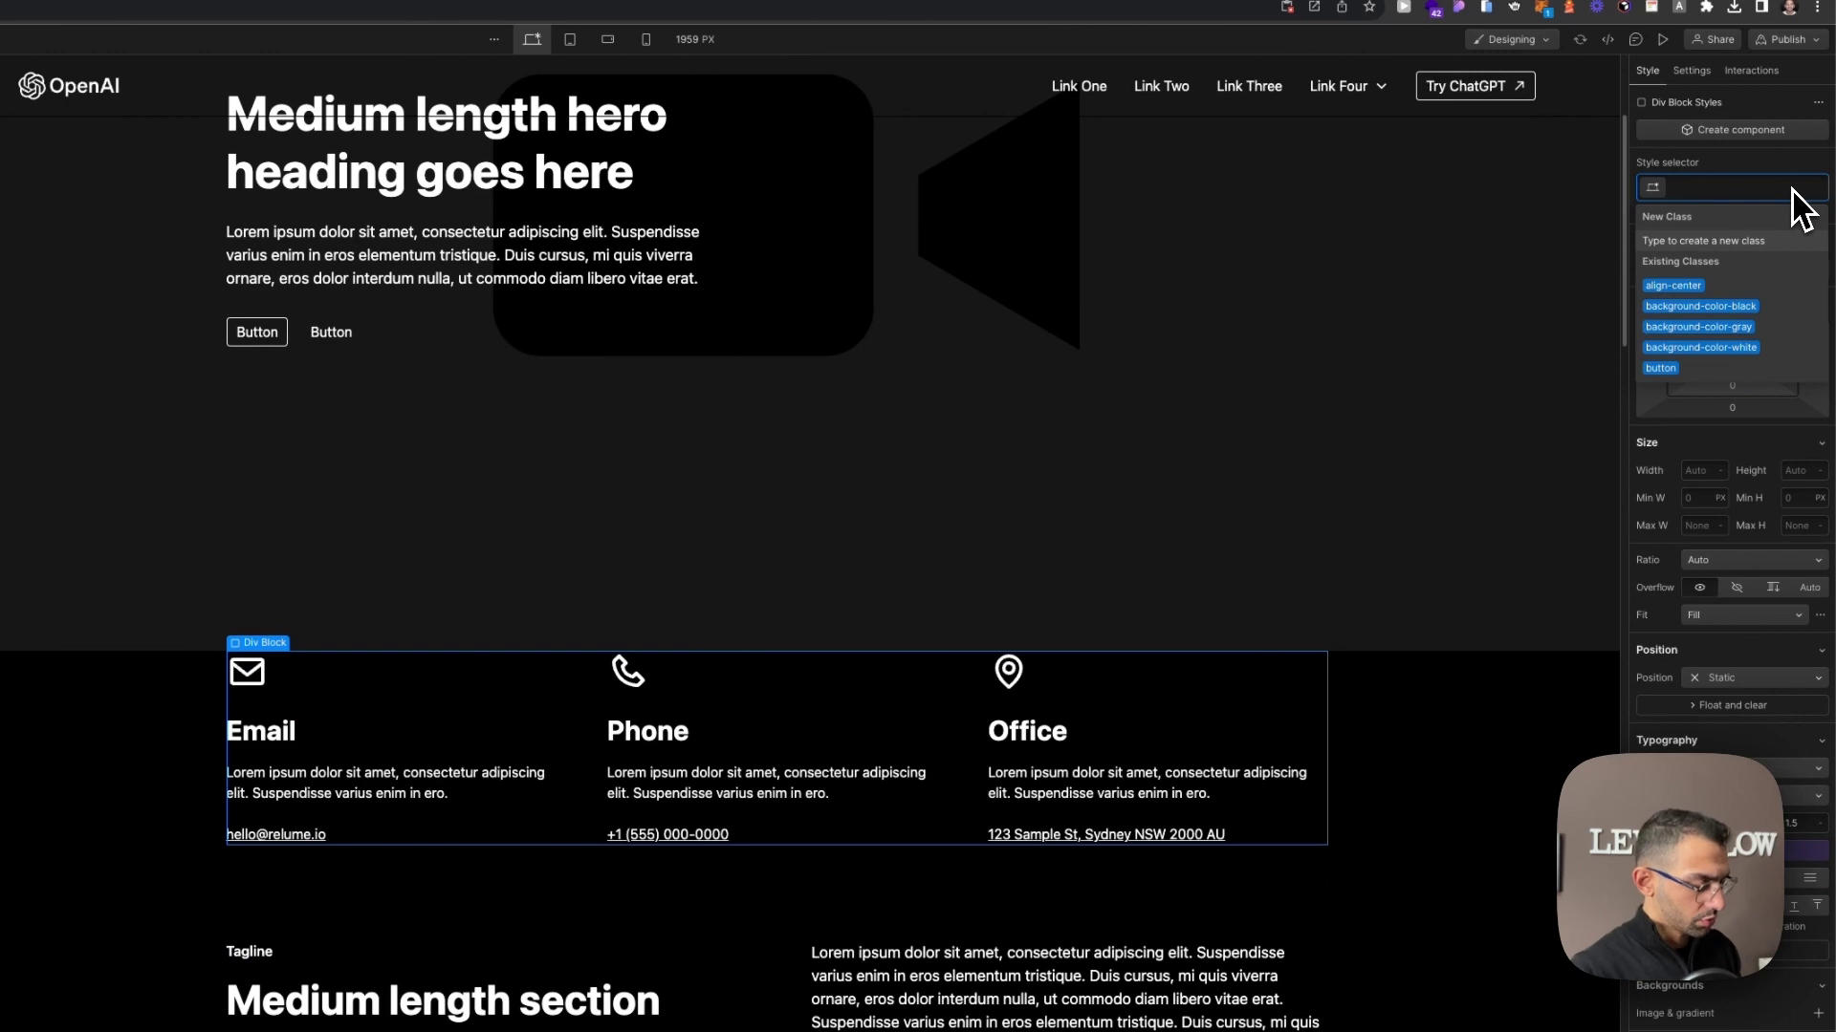
pyautogui.write('pa')
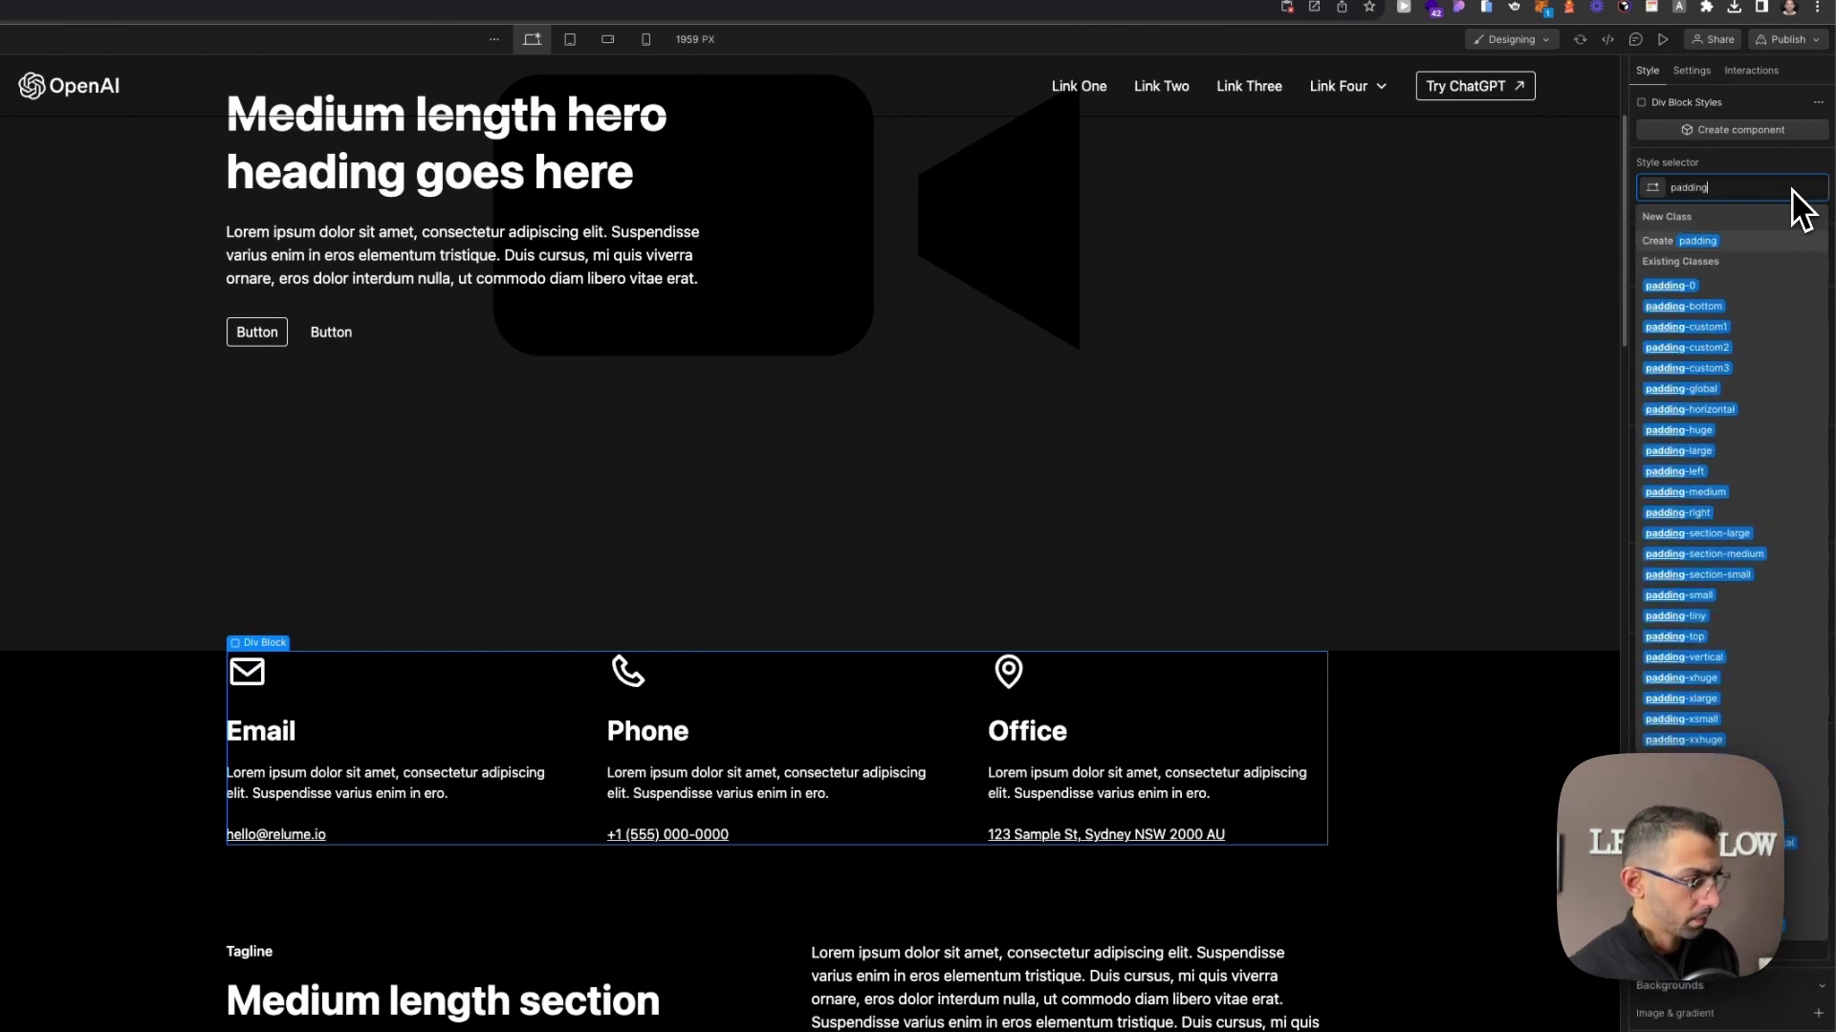
pyautogui.write('dding')
pyautogui.click(1742, 558)
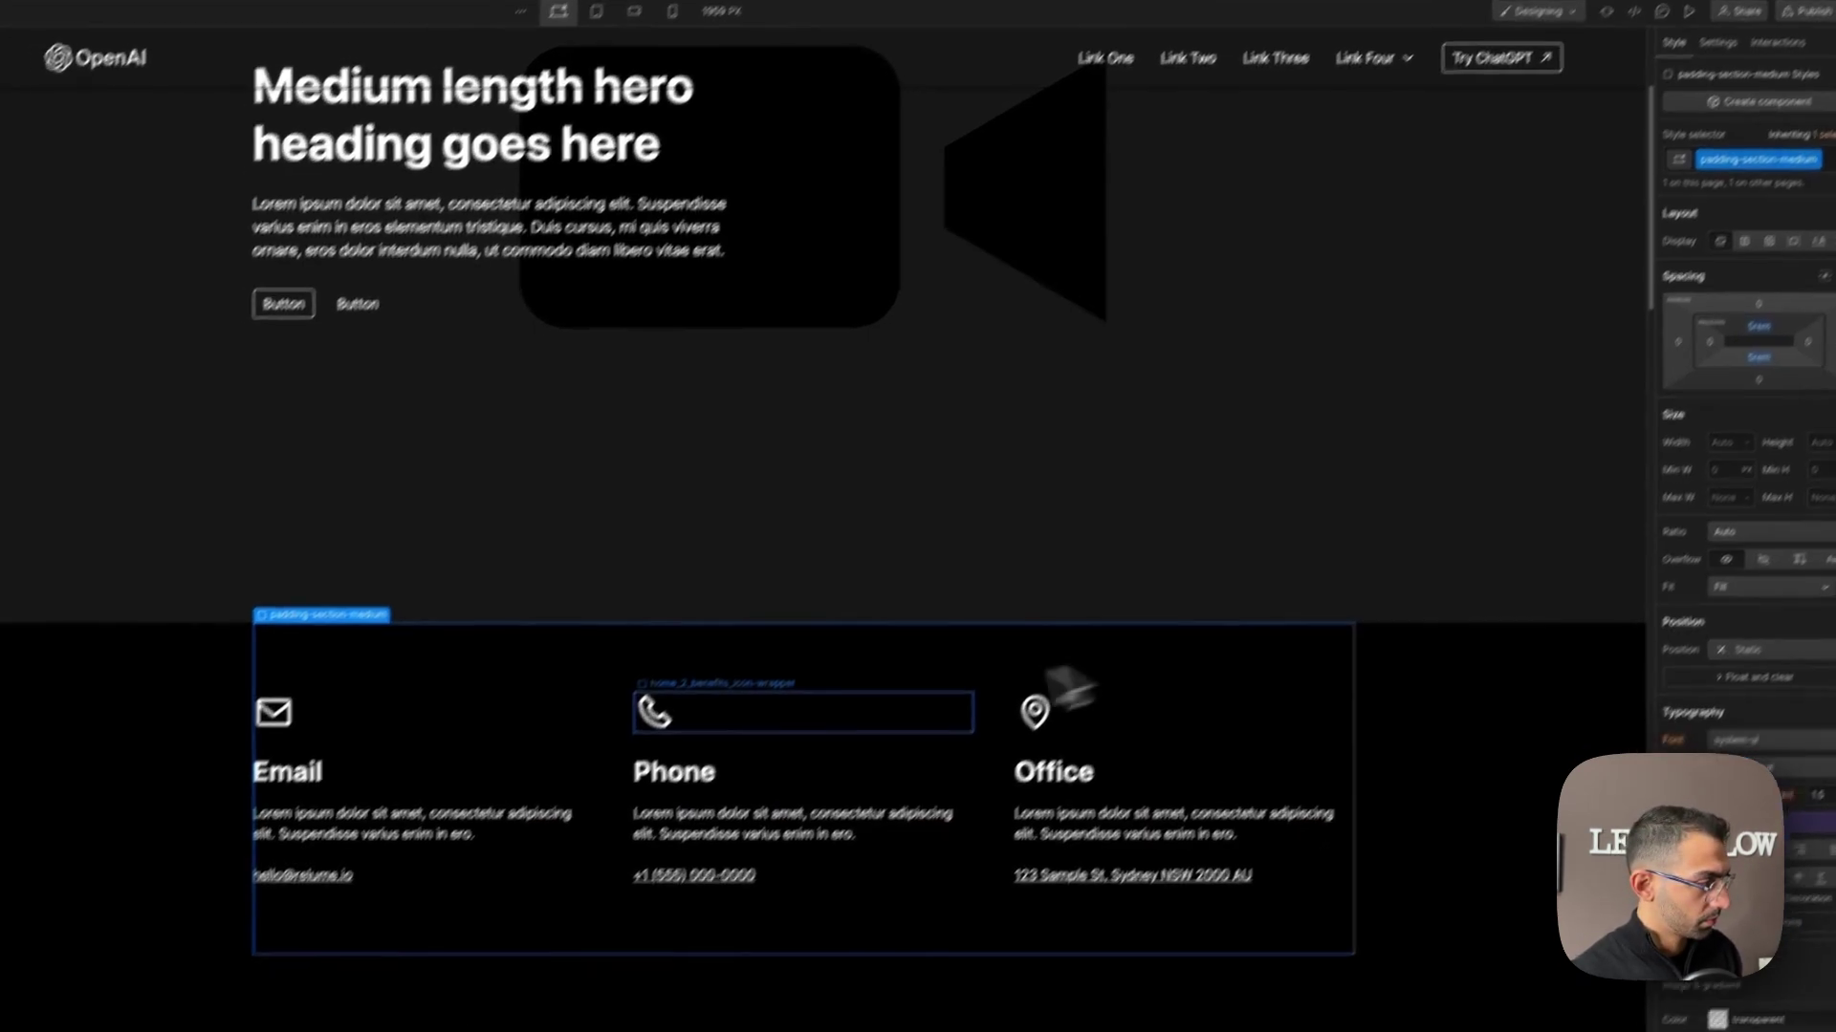
# Align the children of home_1_hero-header_content to the end so the hero text sits at the section's bottom.
pyautogui.click(1447, 630)
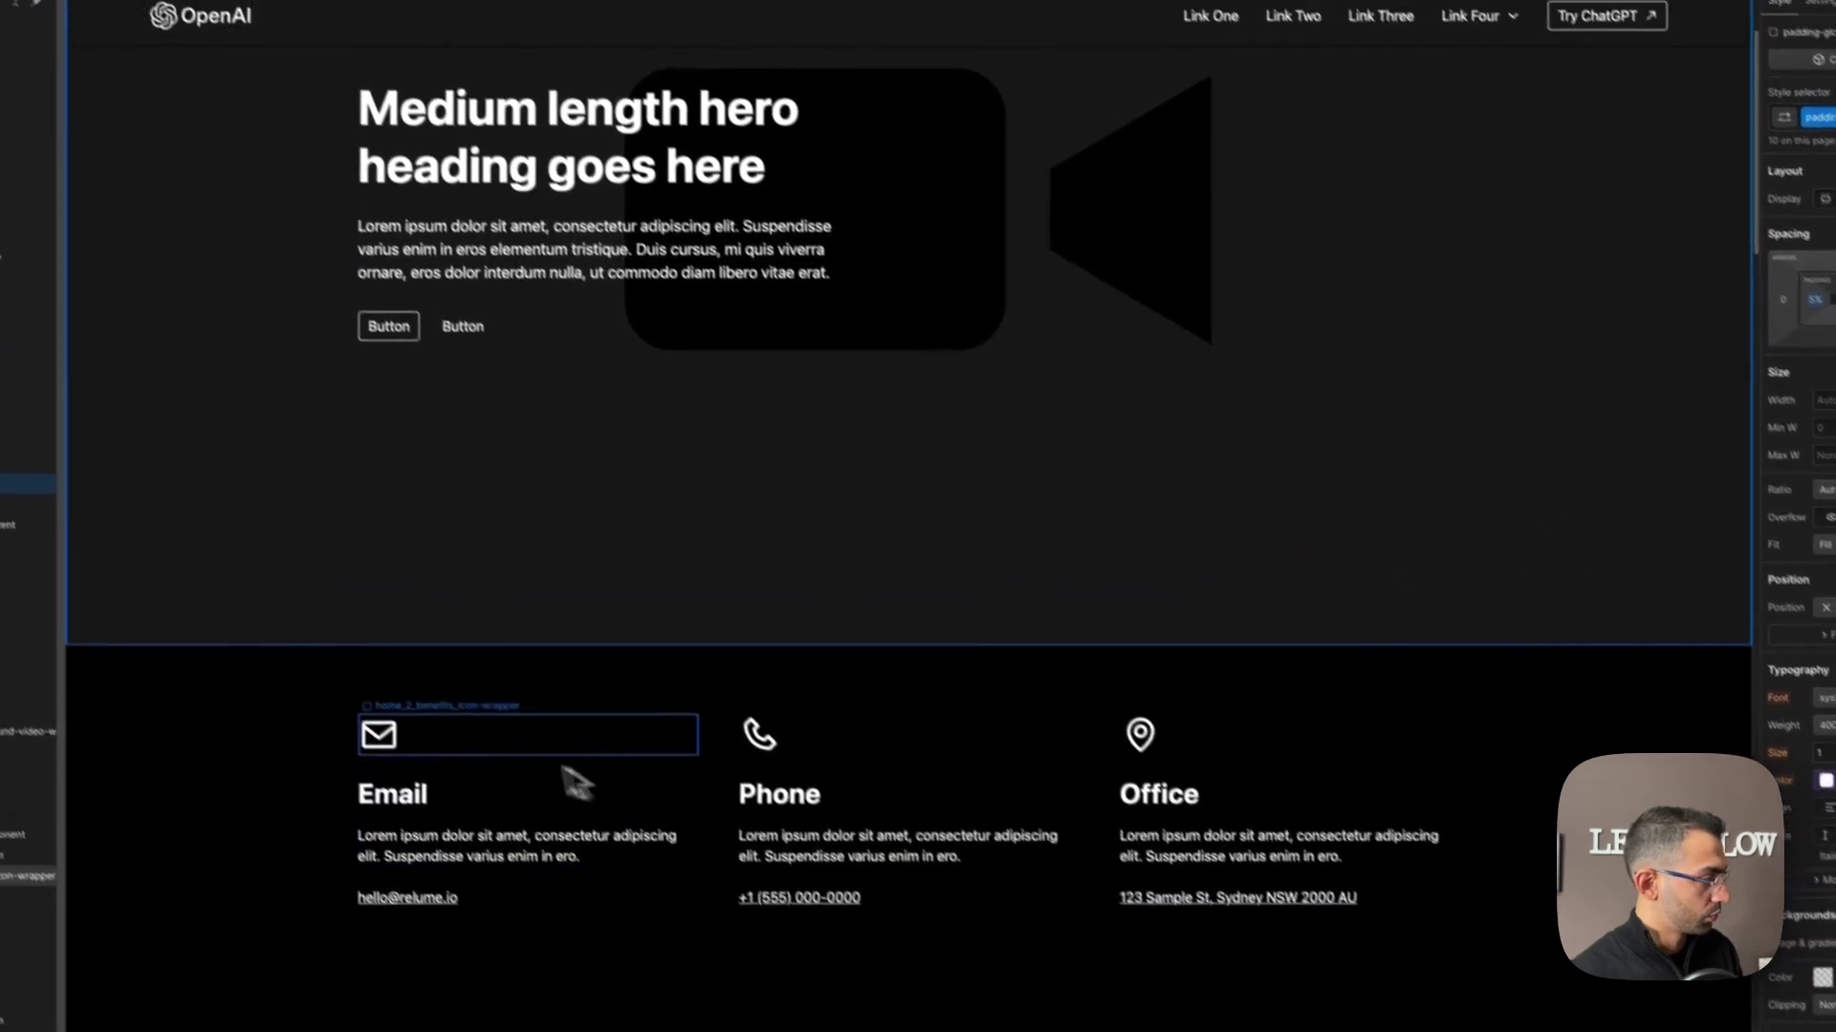
pyautogui.click(664, 538)
pyautogui.scroll(3, 665, 537)
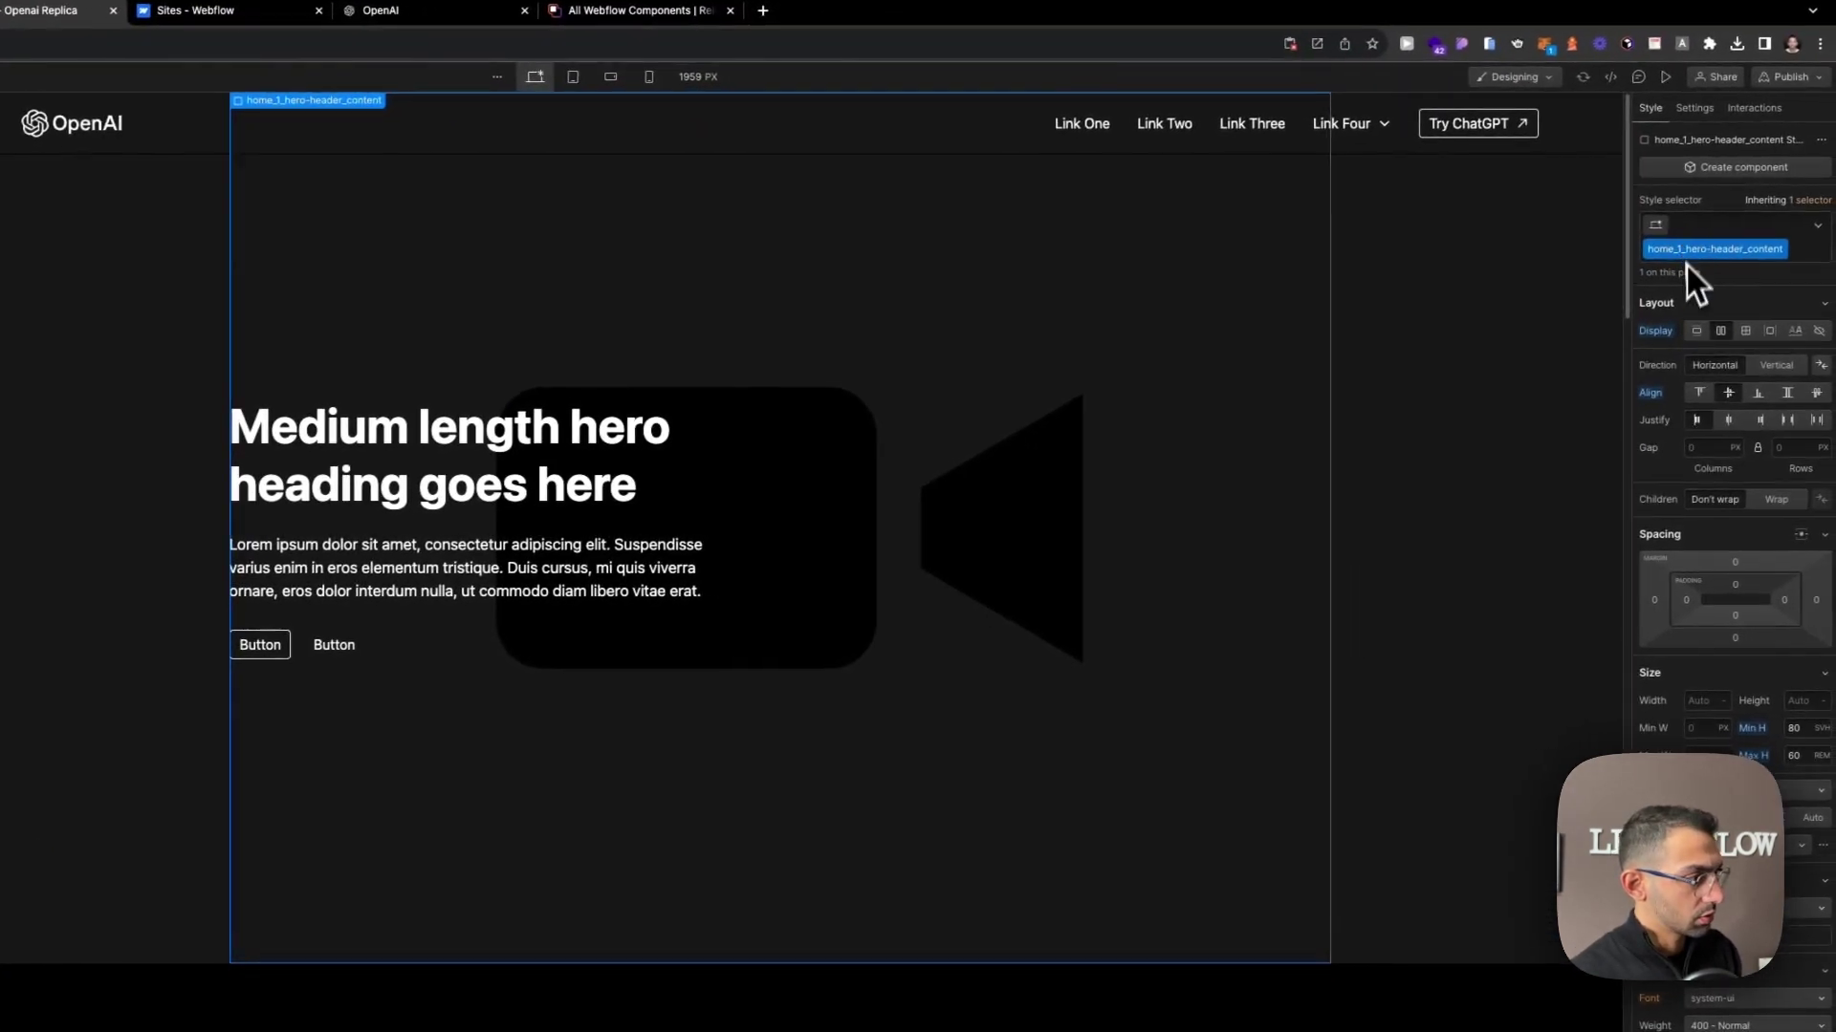
pyautogui.click(1753, 393)
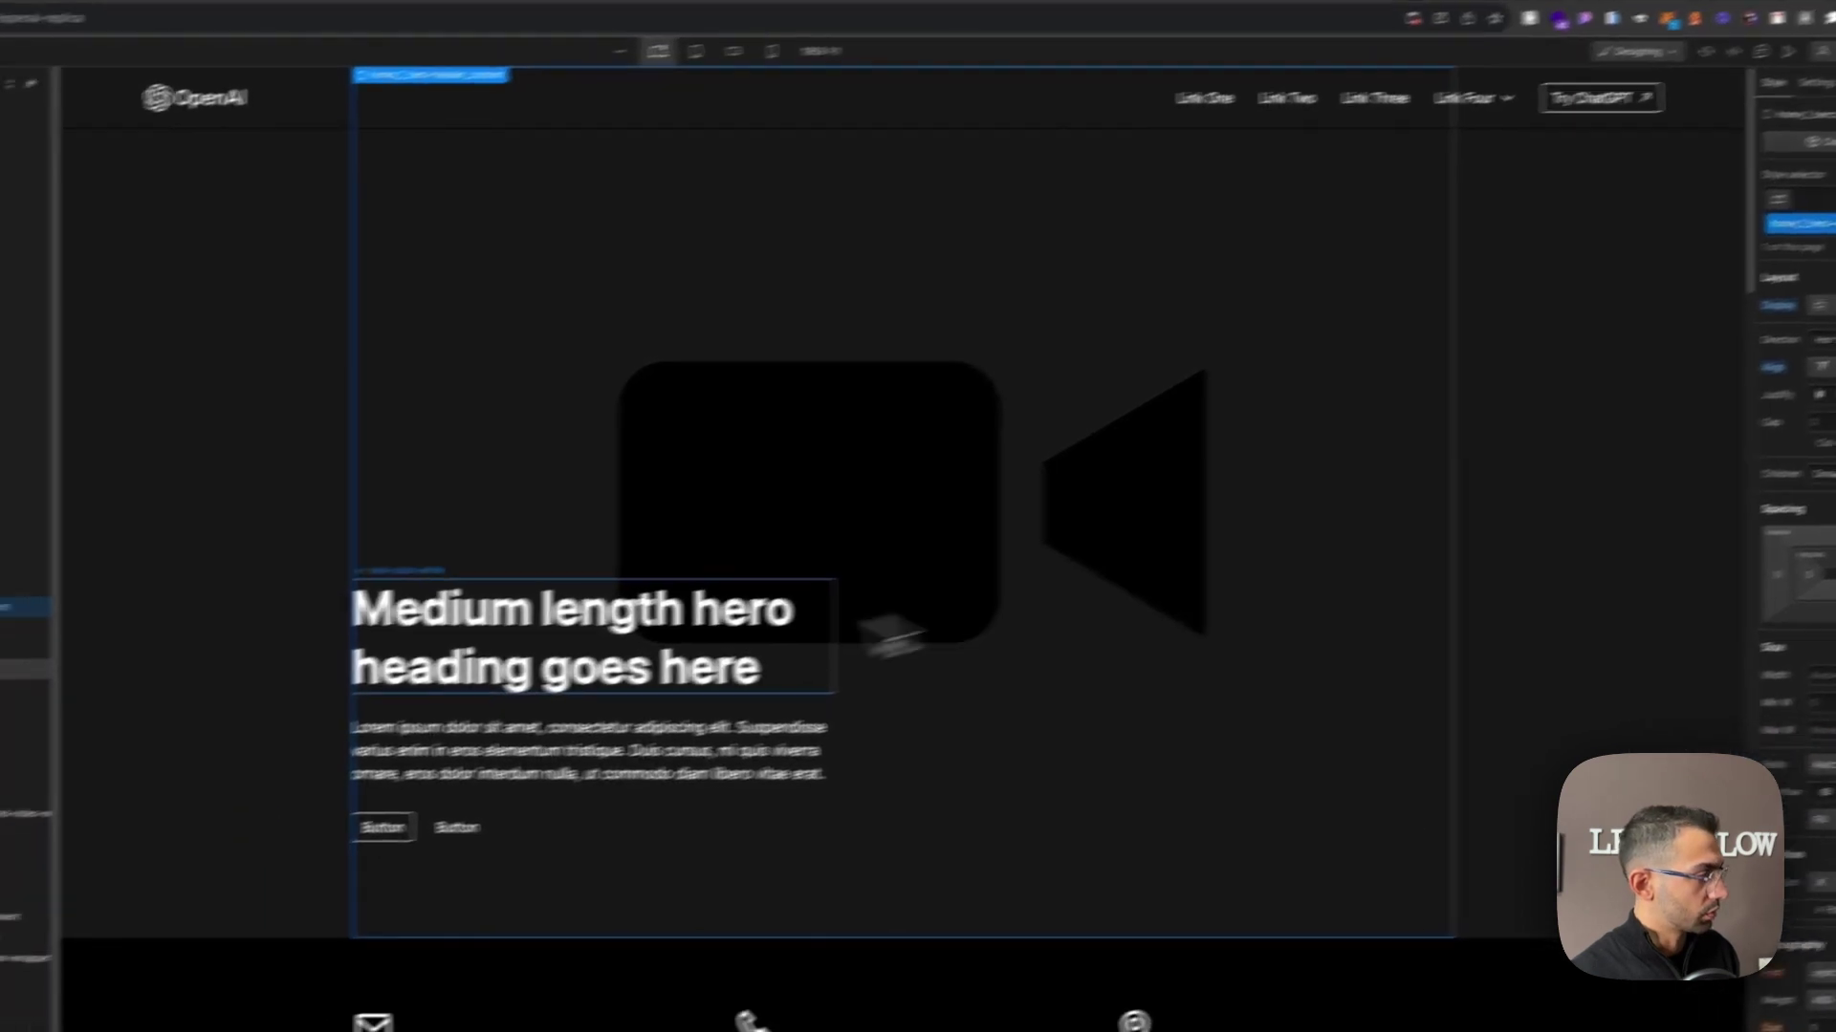
pyautogui.click(455, 772)
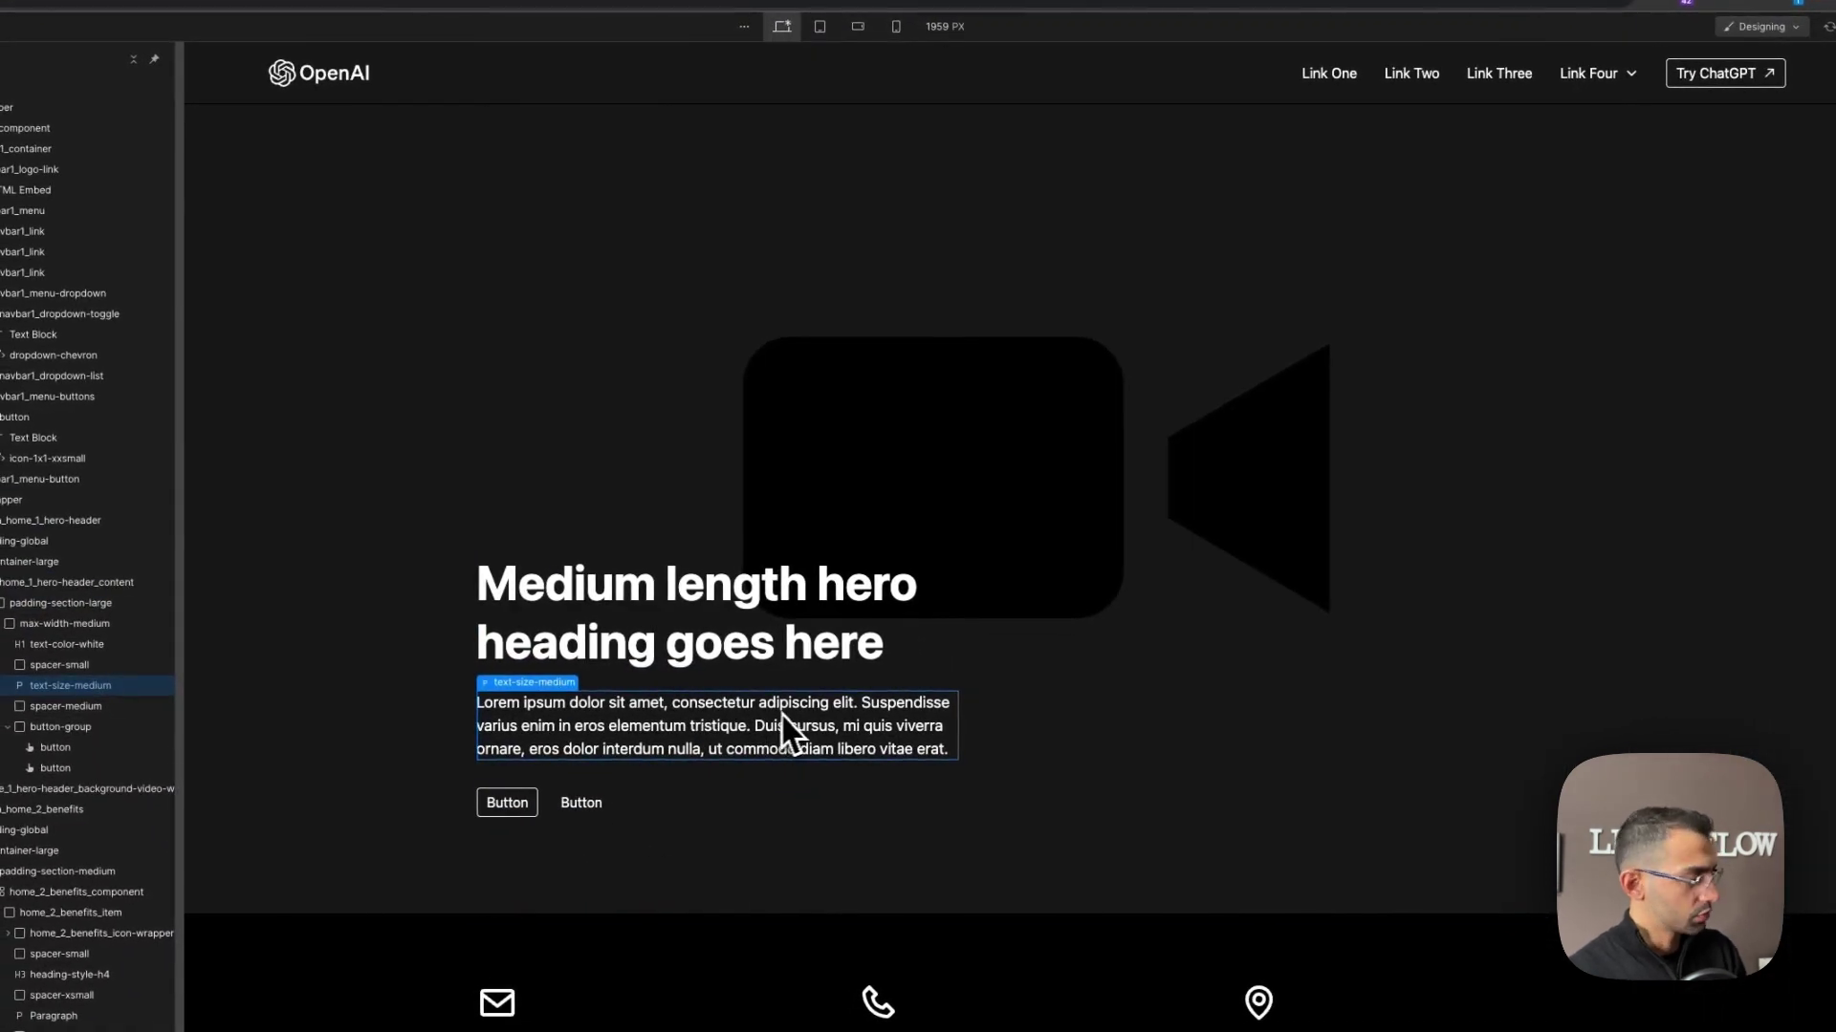
pyautogui.press('Delete')
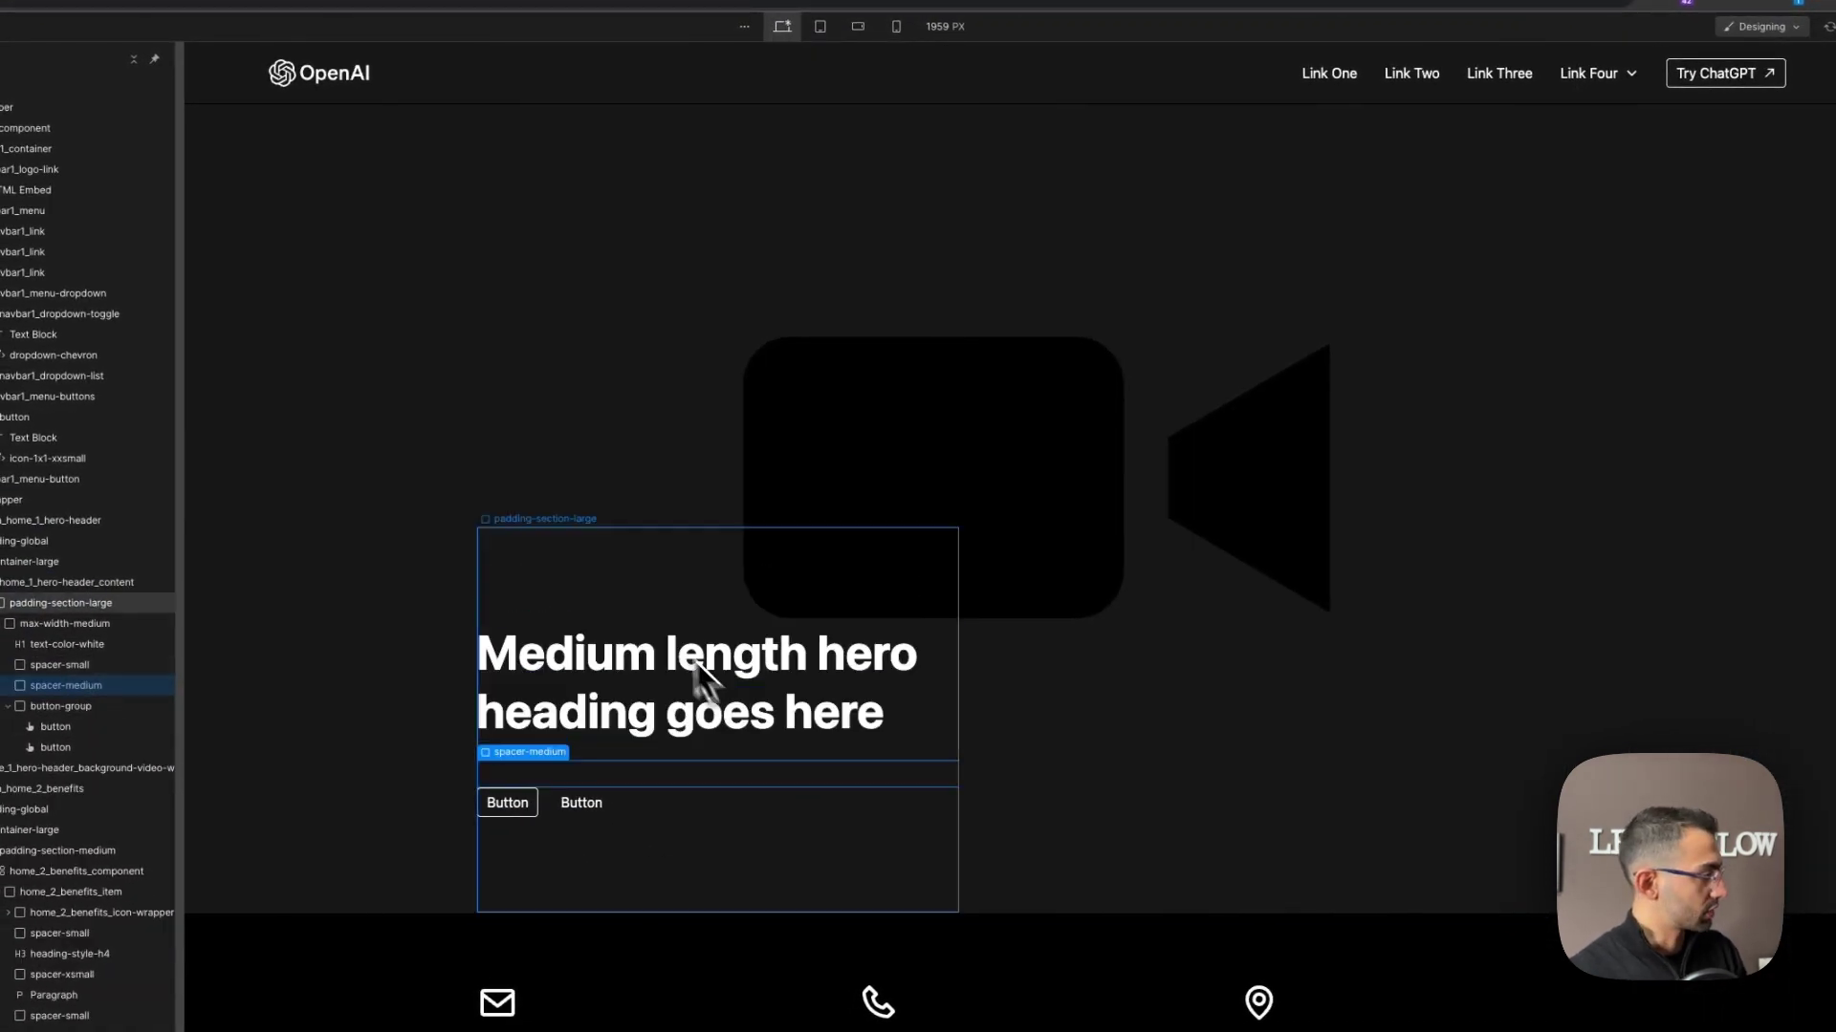
pyautogui.press('super+z')
# Copy the headline "Creating safe AGI that benefits all of humanity" from the OpenAI homepage and paste it over the Webflow hero heading.
pyautogui.click(703, 48)
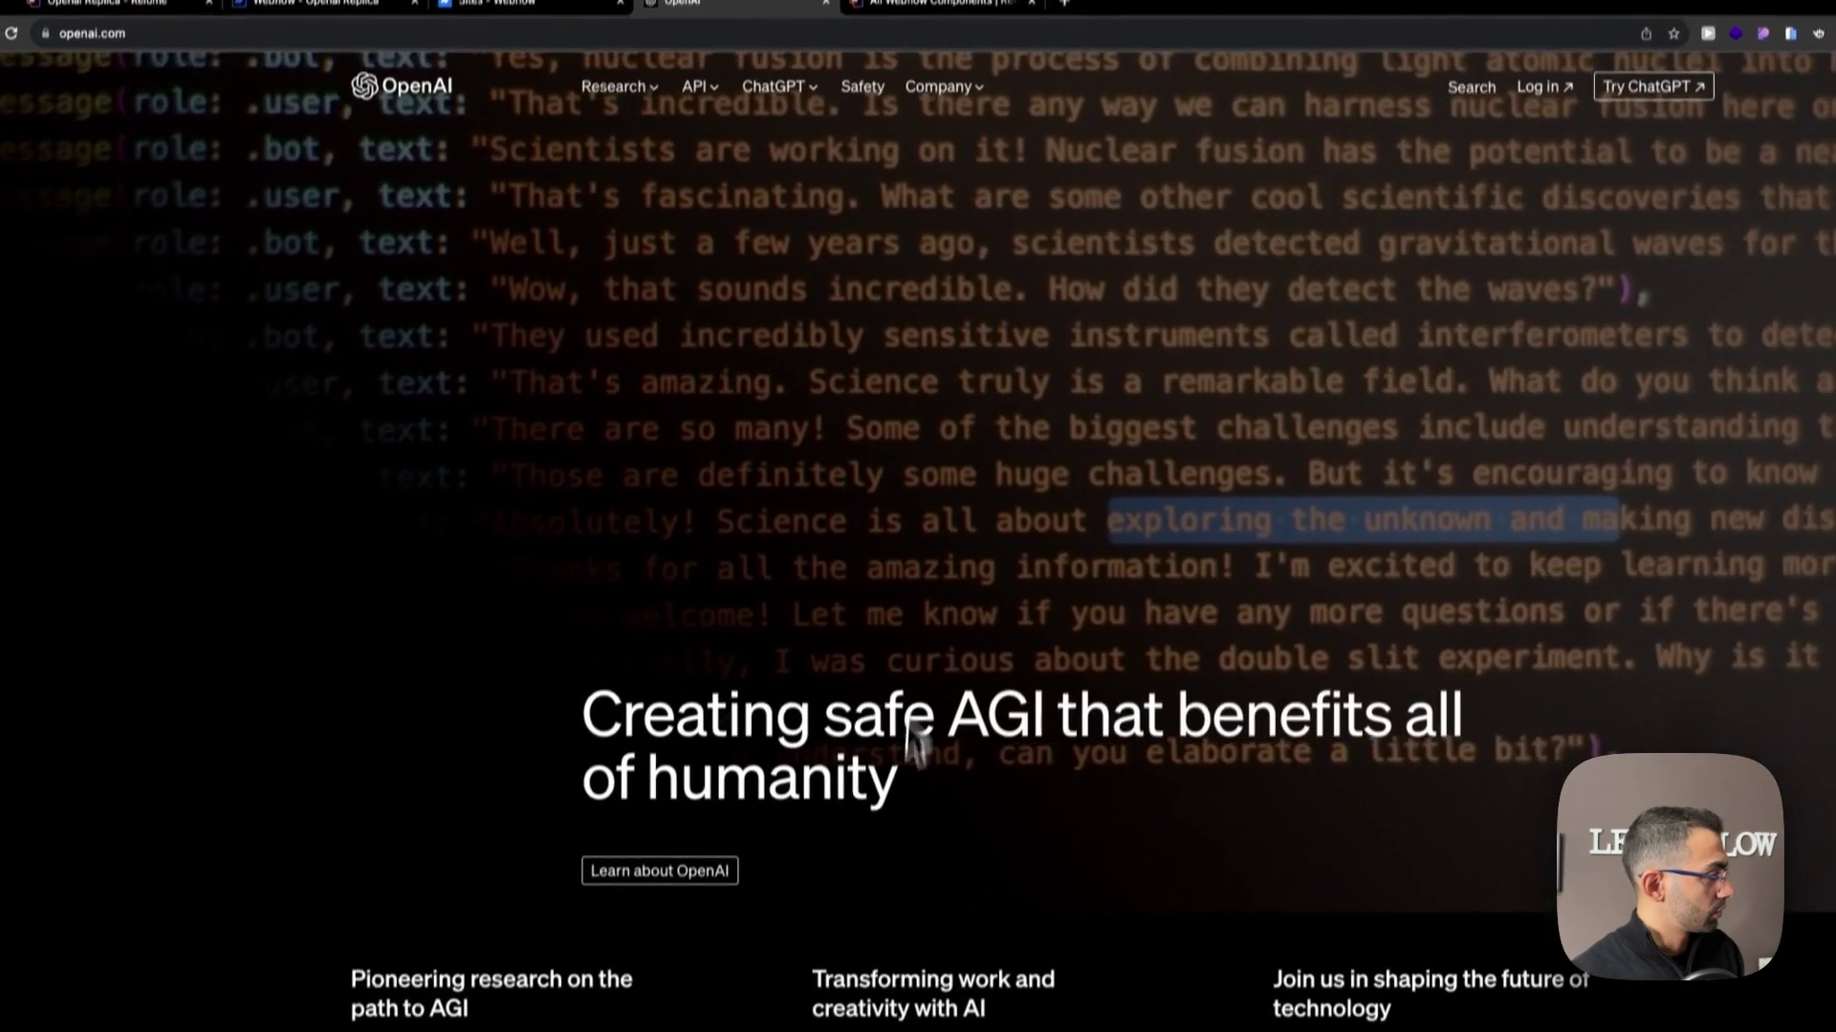
pyautogui.tripleClick(752, 748)
pyautogui.press('super+c')
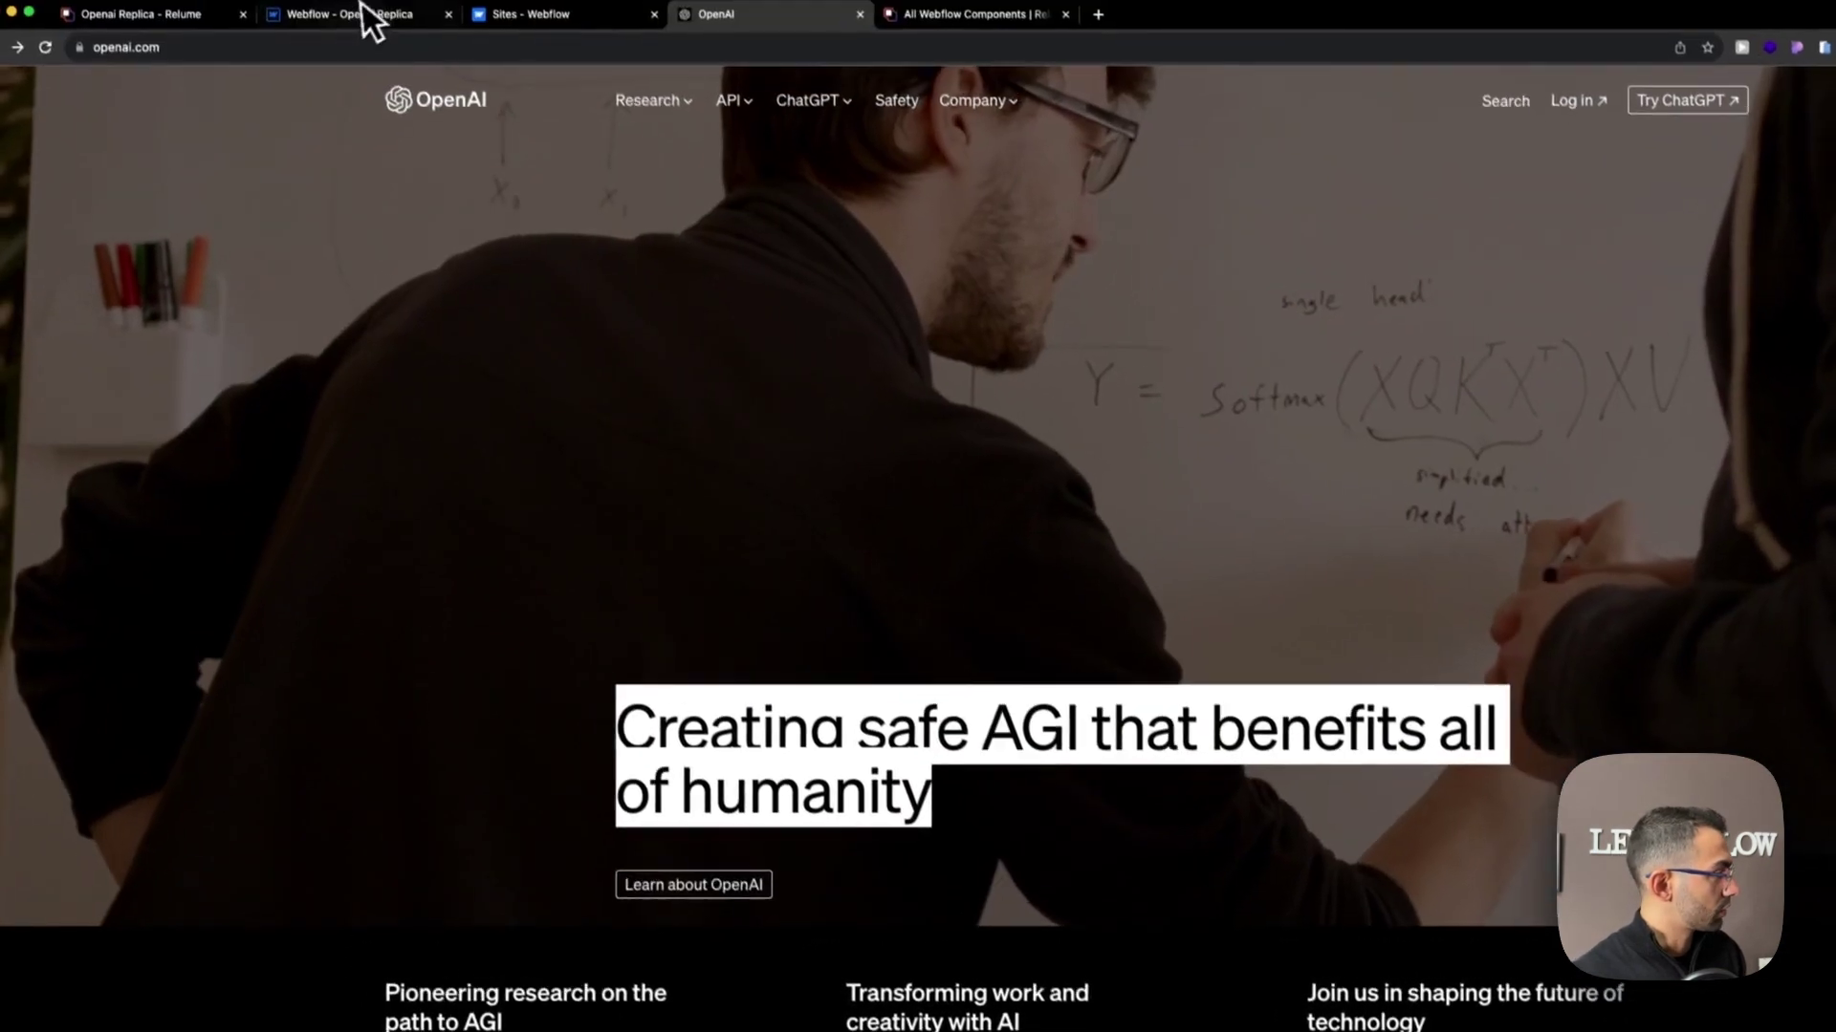
pyautogui.click(363, 42)
pyautogui.click(765, 631)
pyautogui.tripleClick(760, 684)
pyautogui.press('super+v')
# Delete the hero's paragraph, its spacer-medium block and the second hero button.
pyautogui.press('Delete')
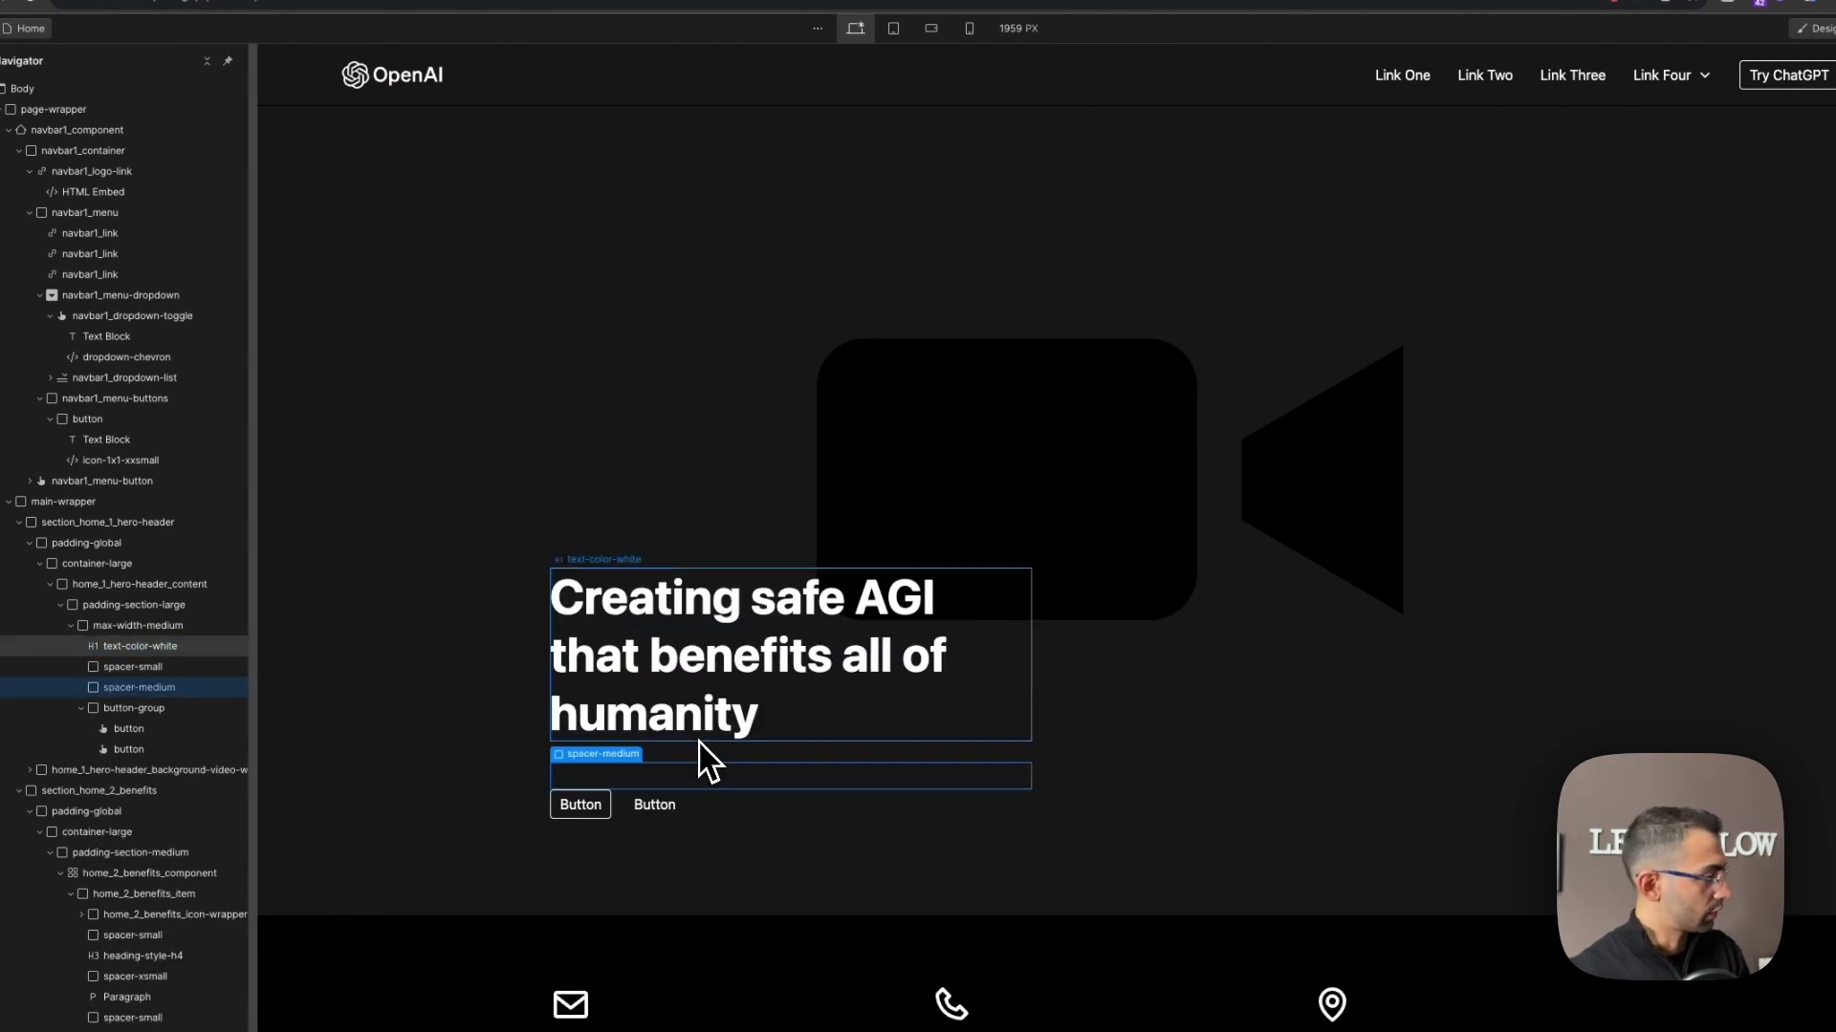
pyautogui.press('Delete')
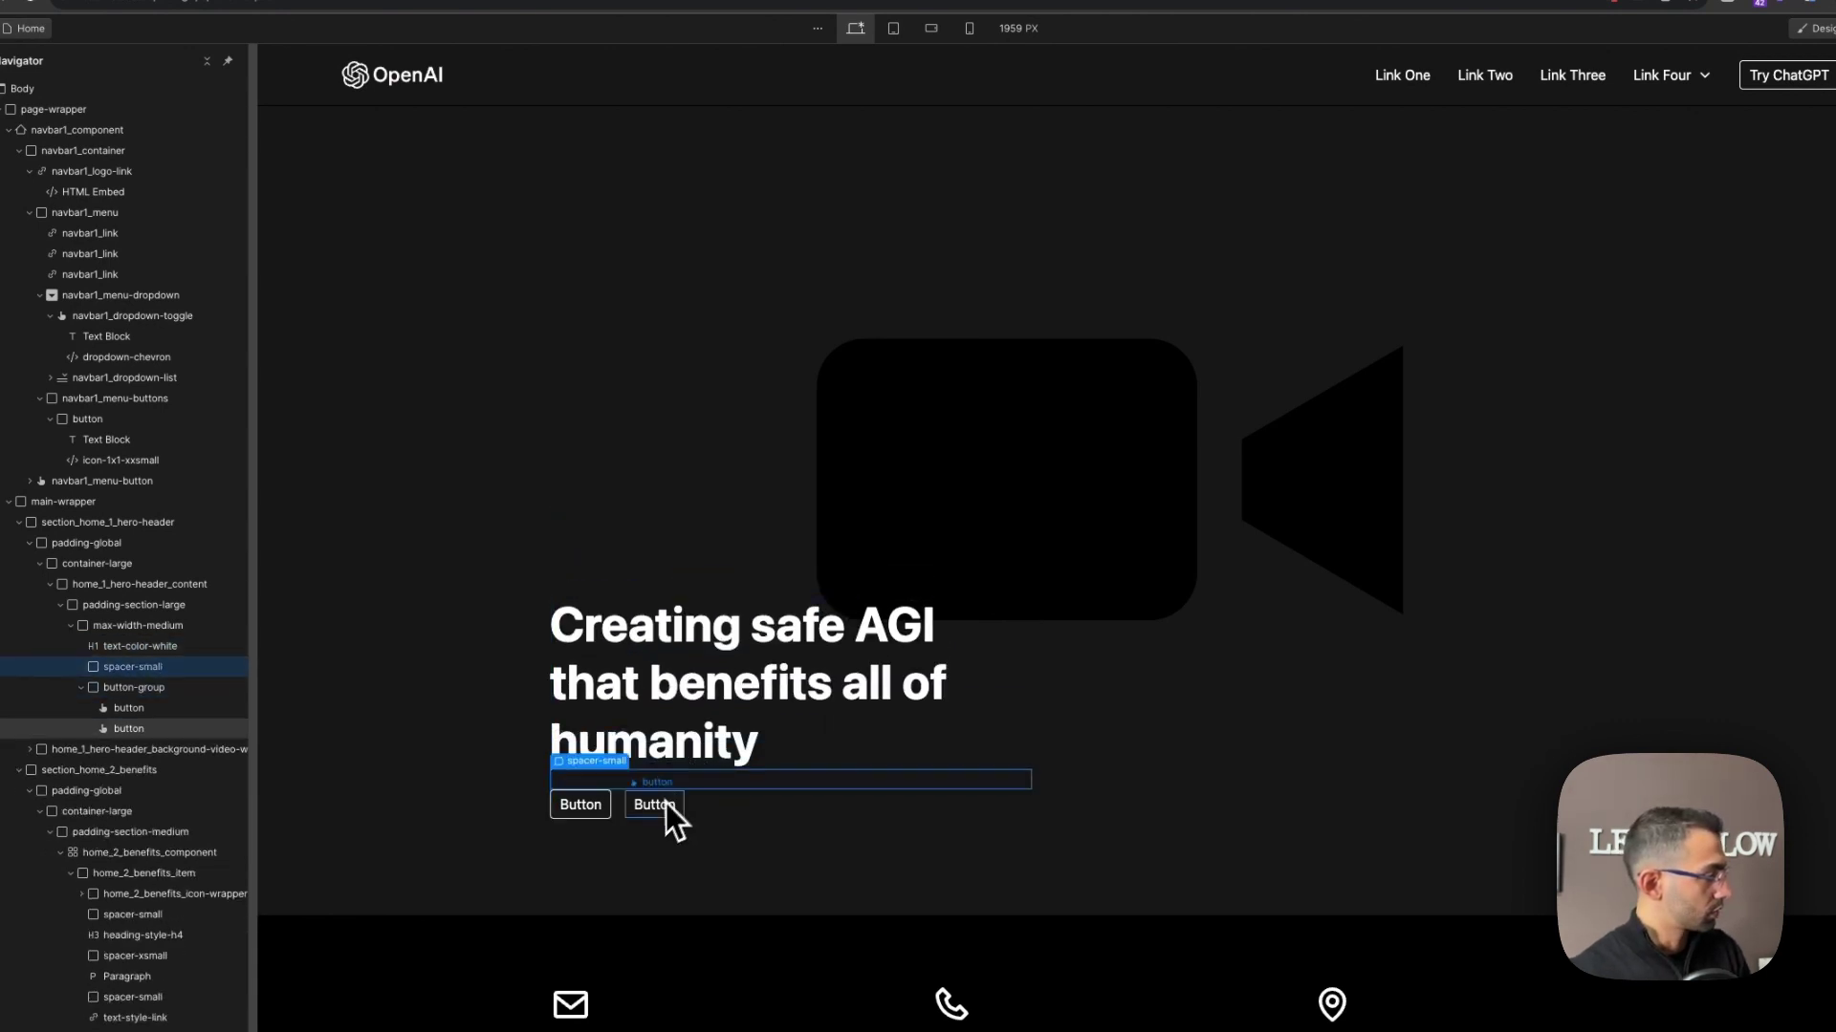
# Compare the hero with the OpenAI homepage, close the Webflow Sites dashboard tab and return to the Openai Replica design.
pyautogui.click(536, 38)
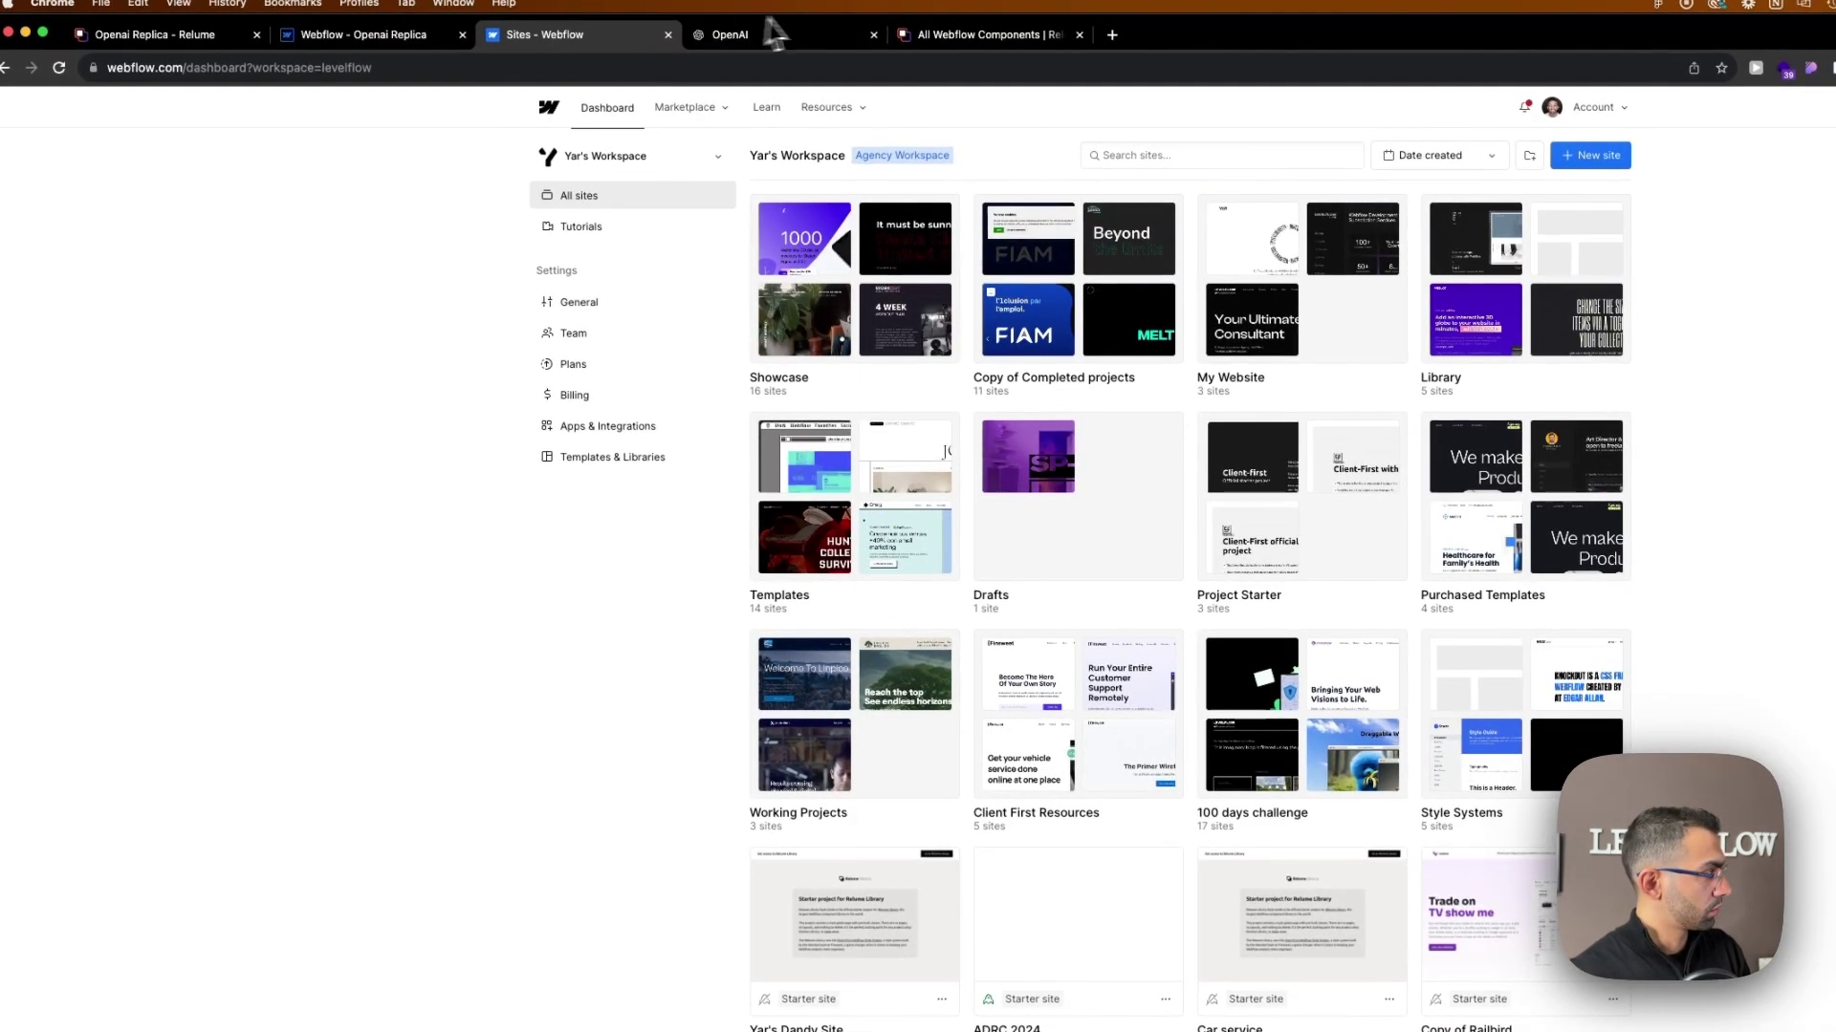
pyautogui.click(695, 43)
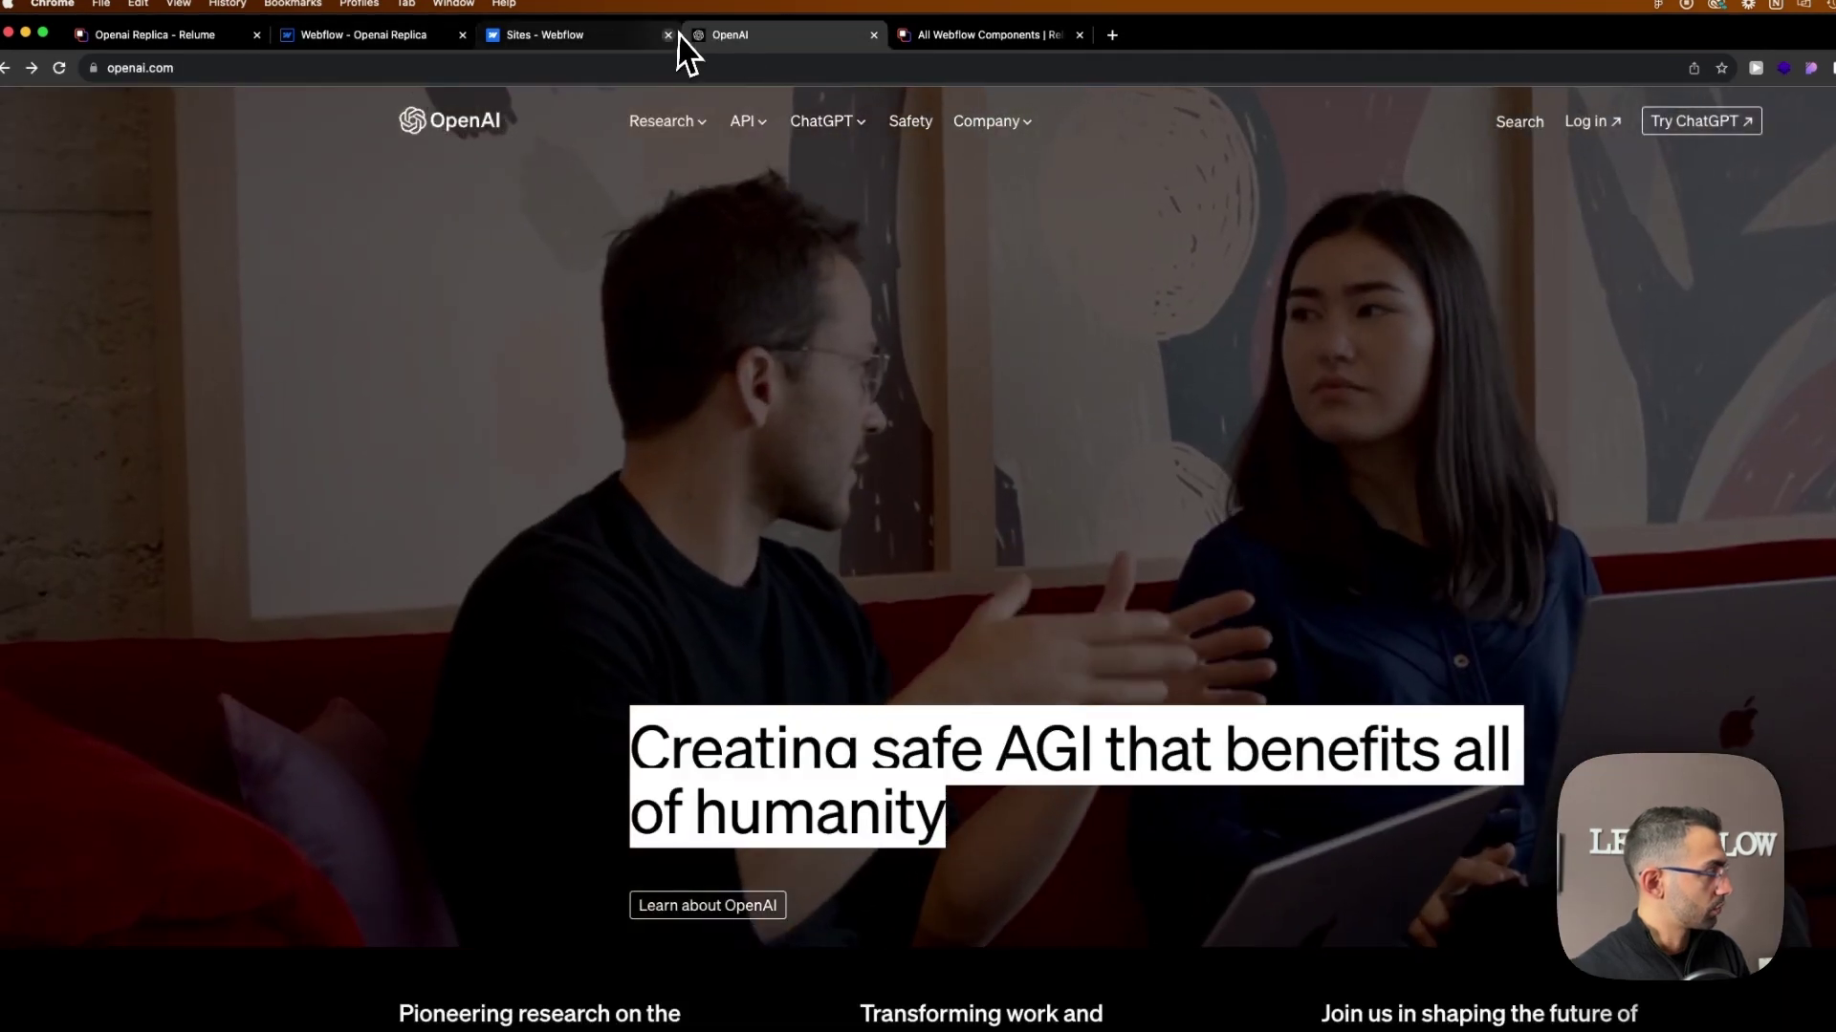
pyautogui.click(394, 38)
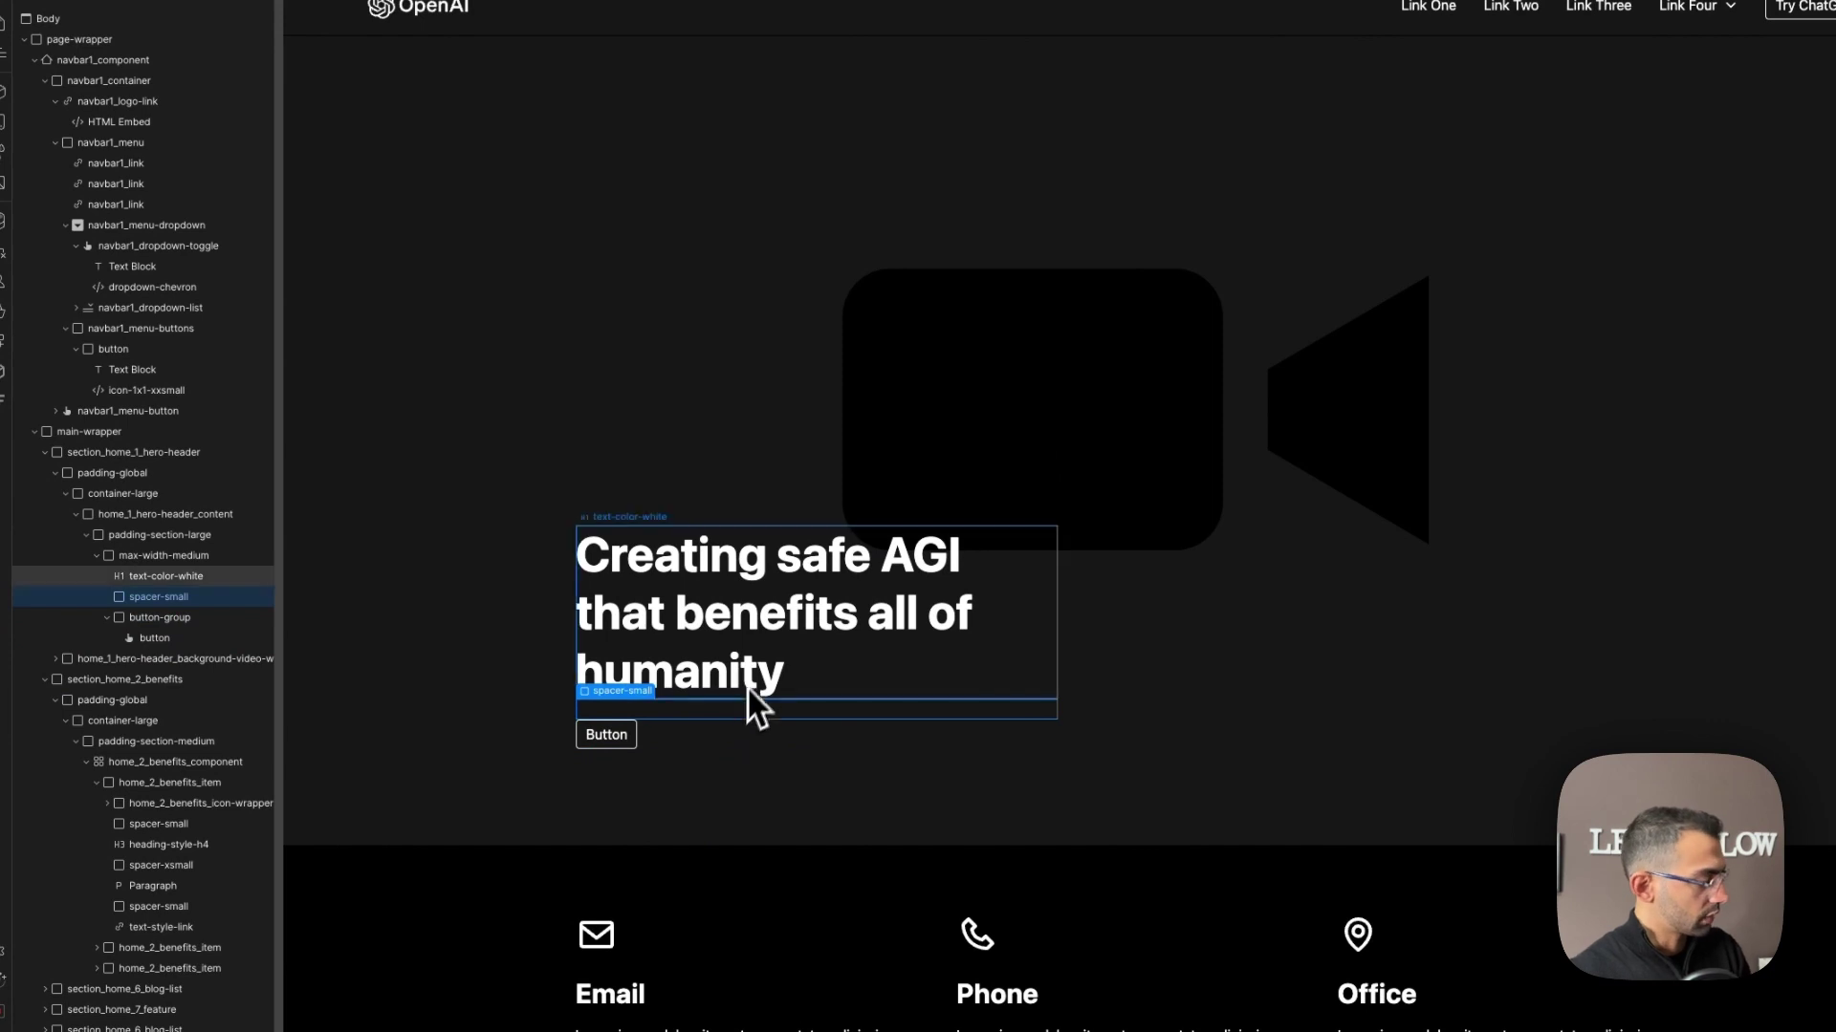
# Replace the max-width-medium class on the hero's text wrapper with max-width-xlarge.
pyautogui.click(204, 558)
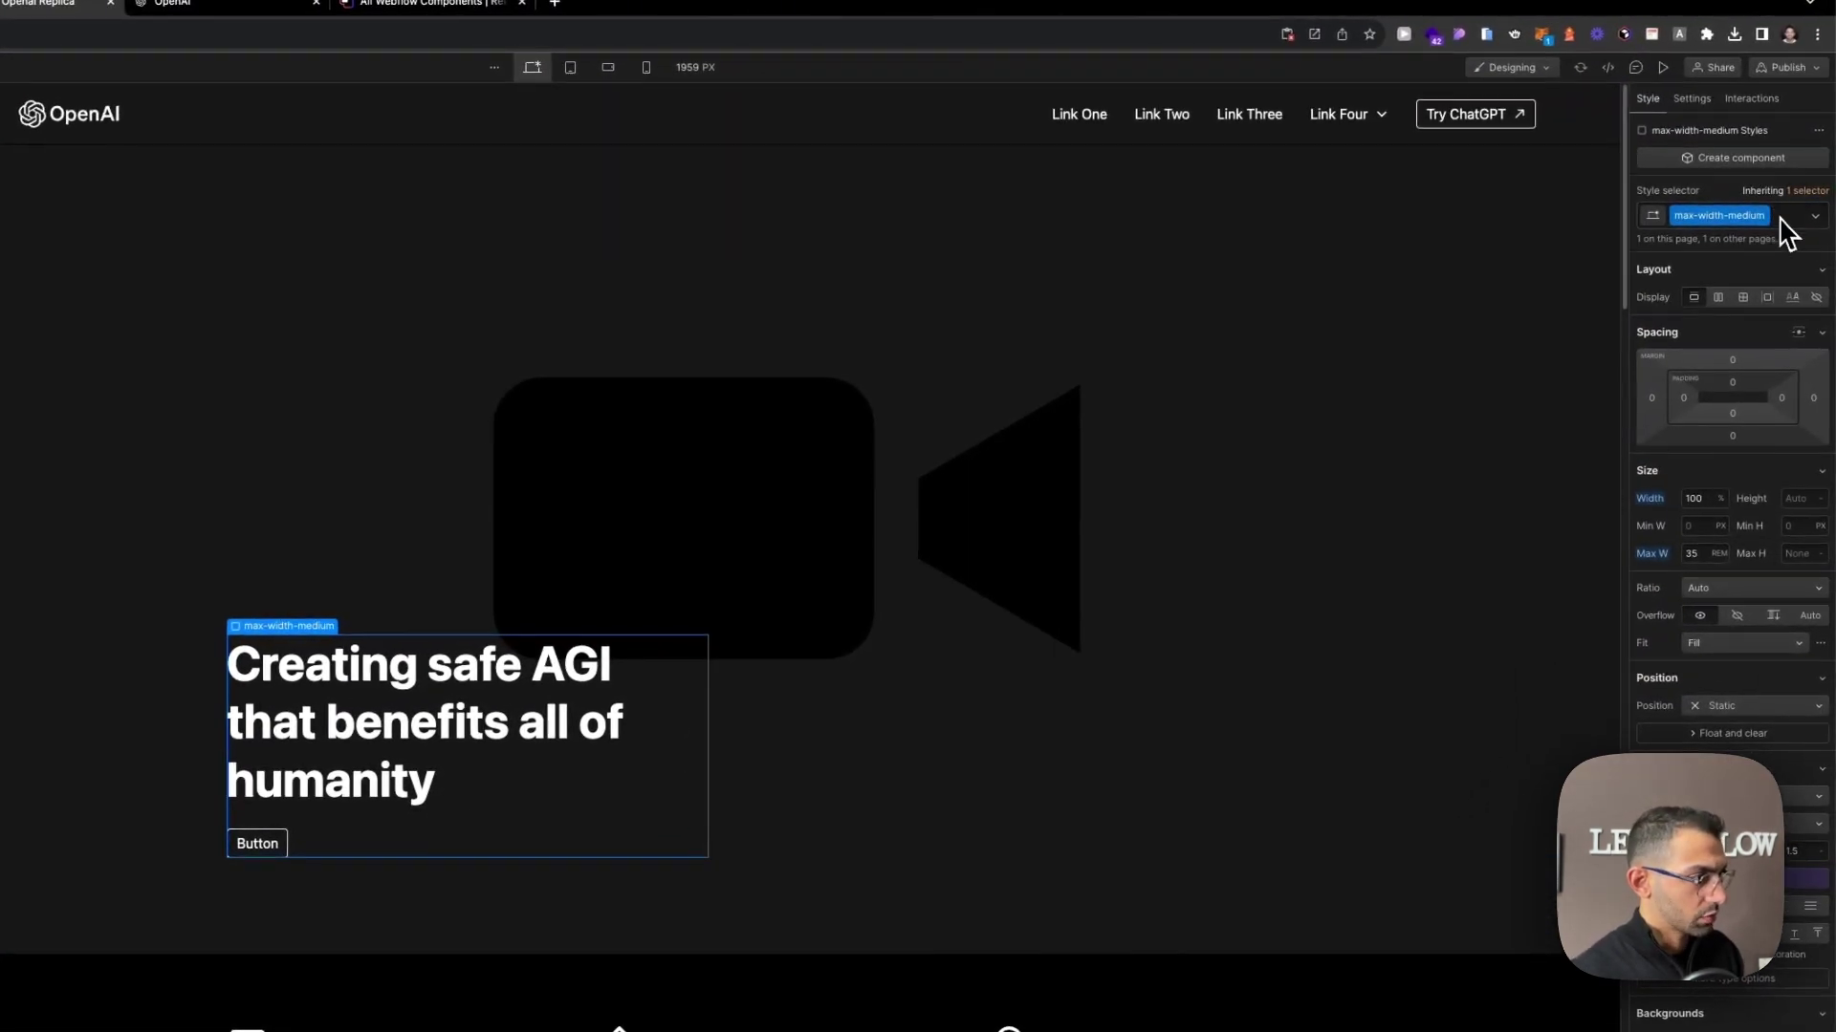
pyautogui.press('BackSpace')
pyautogui.write('max')
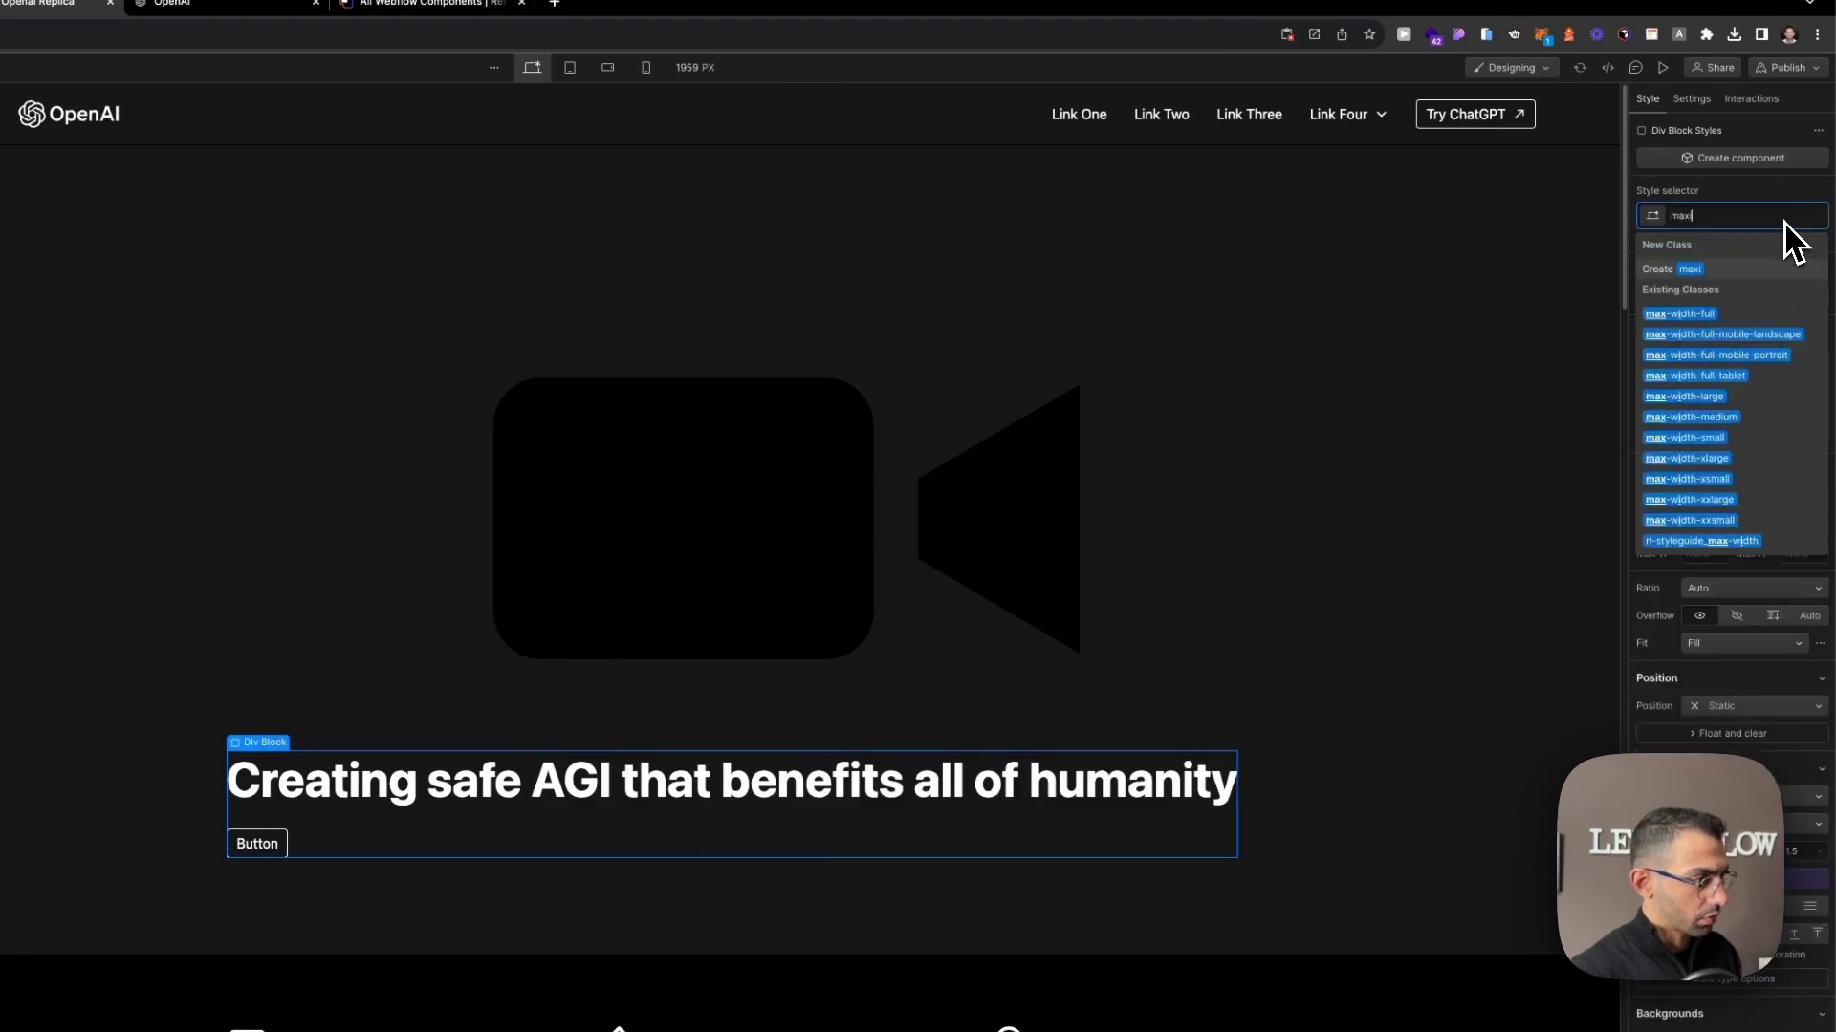
pyautogui.write('-w')
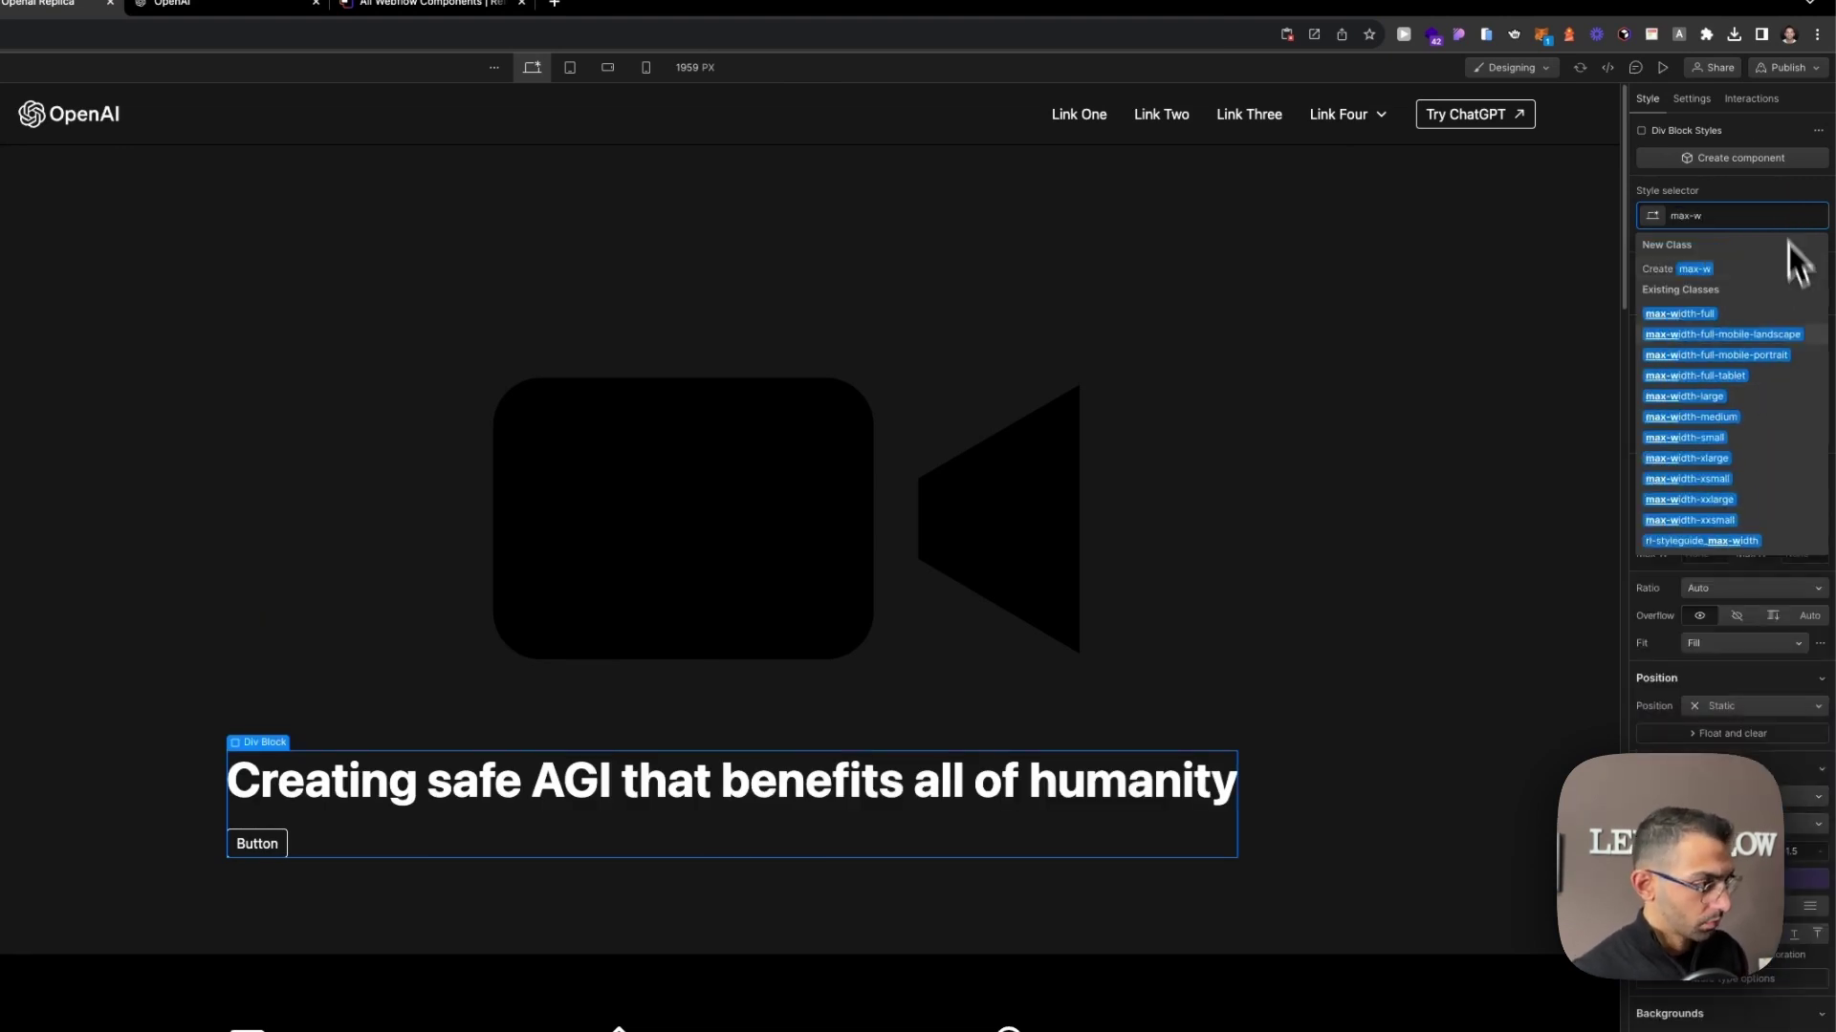
pyautogui.click(1735, 455)
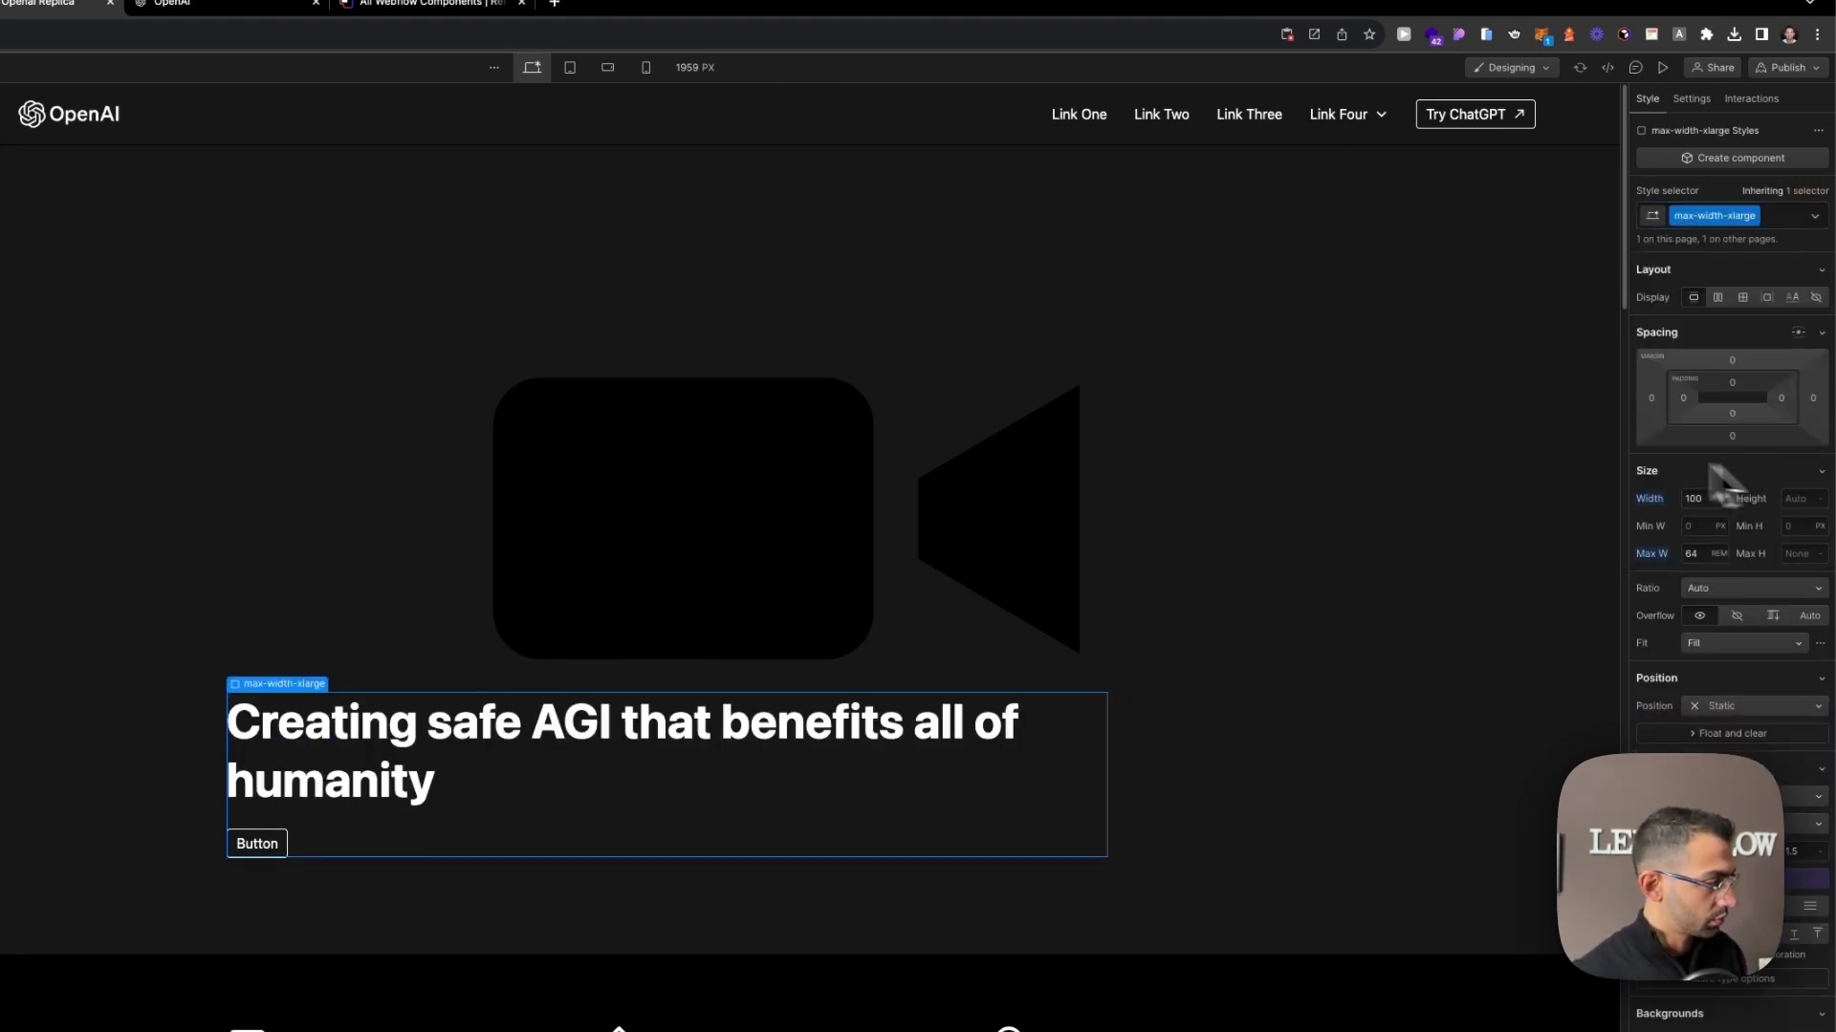
# Select the hero's button group and switch to the OpenAI homepage to consult its hero button.
pyautogui.click(435, 813)
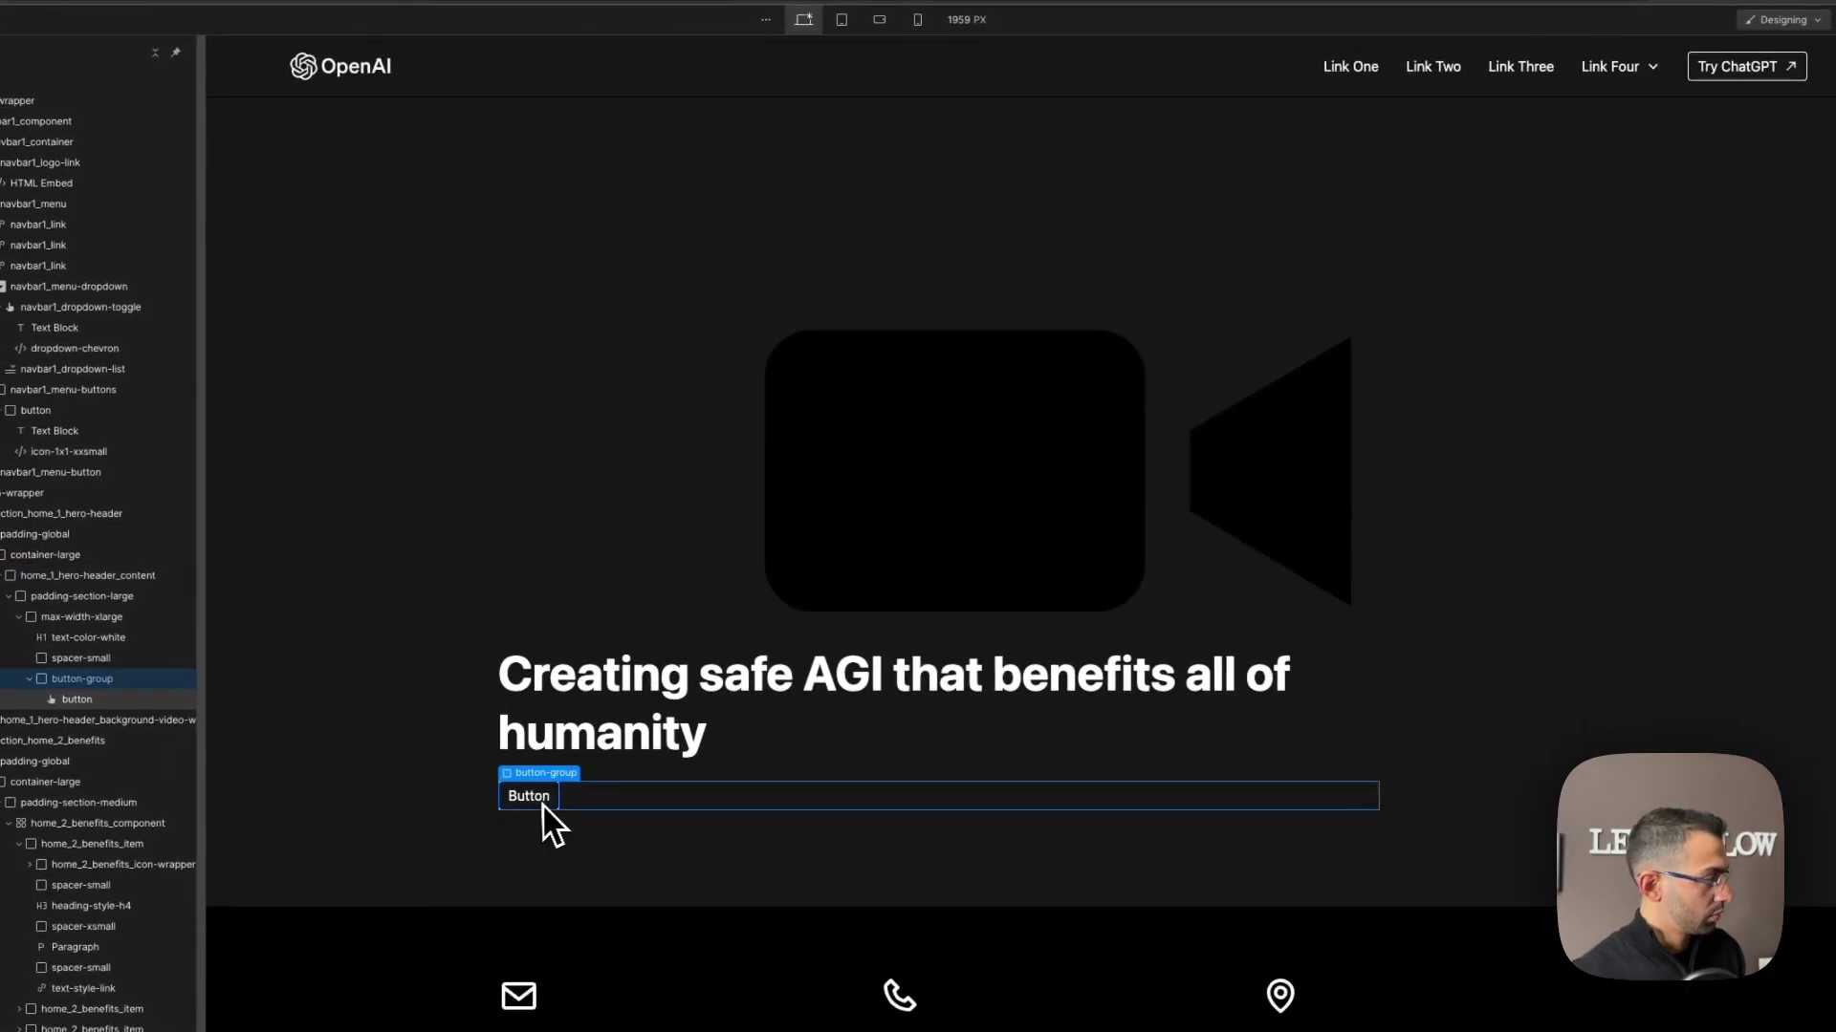
pyautogui.click(562, 38)
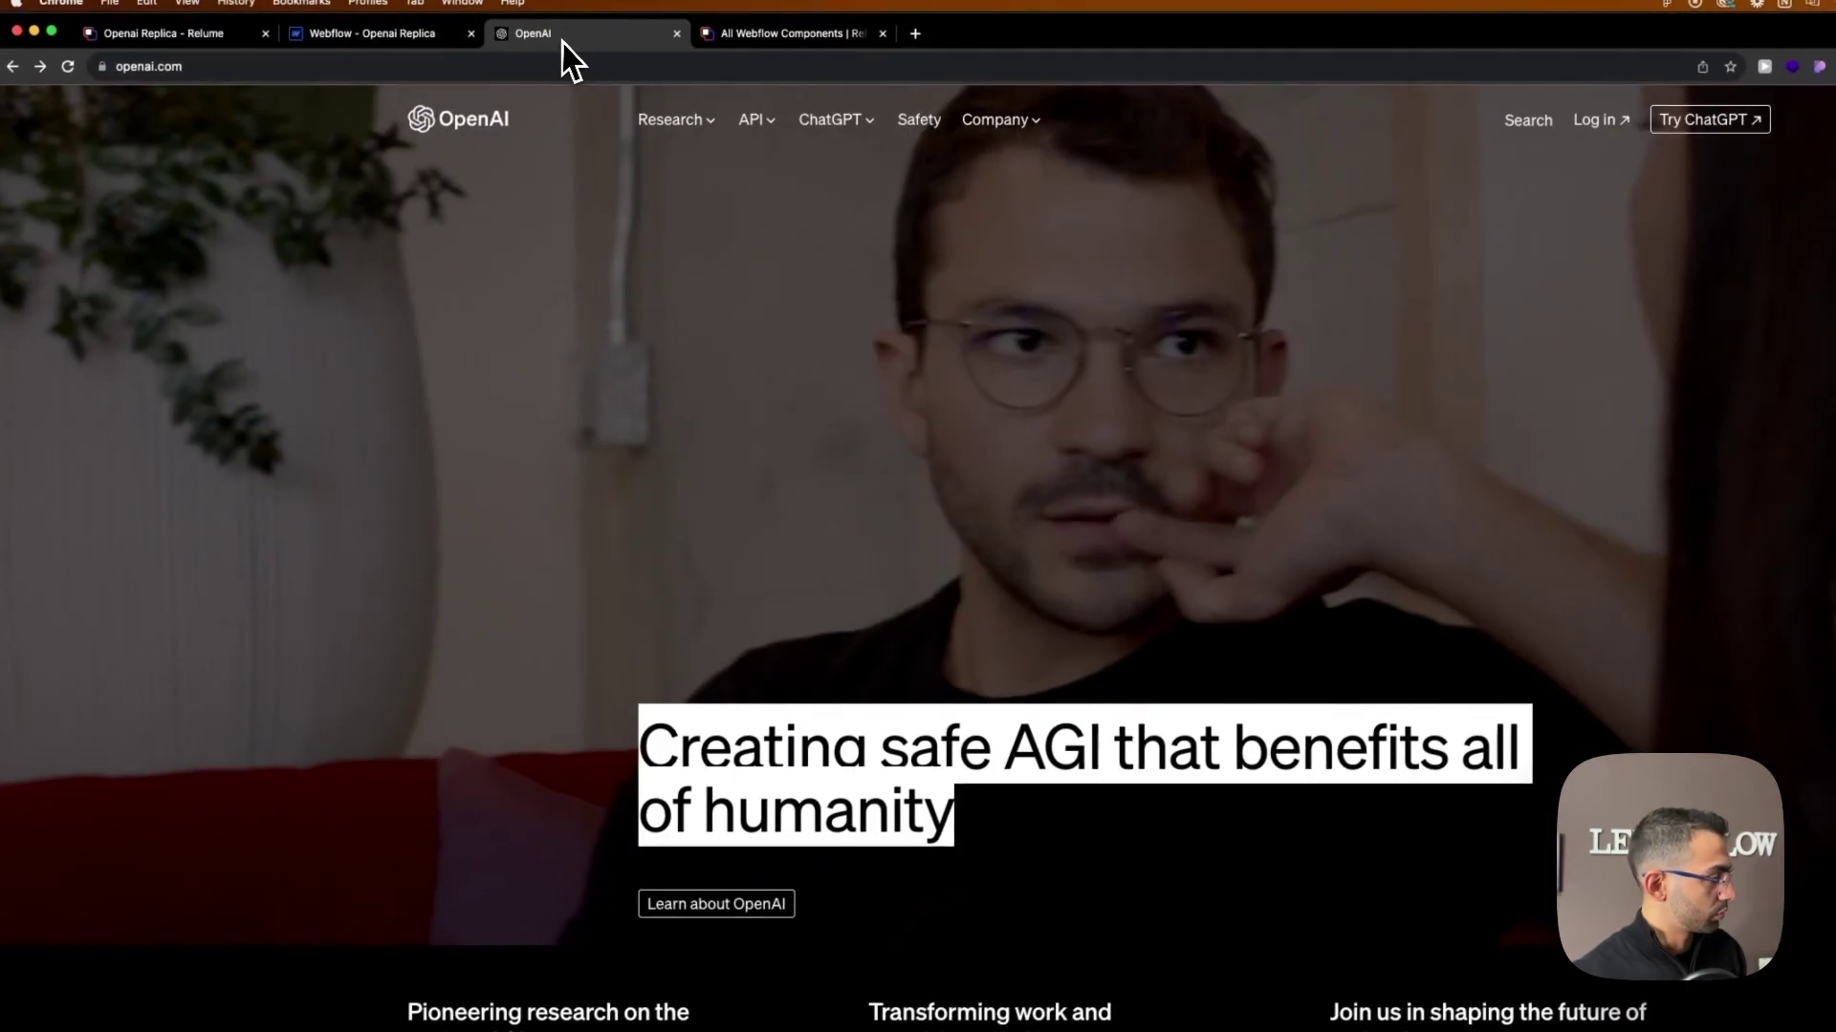
# Change the hero section's button text to "Learn about OpenAI" in the Webflow replica.
pyautogui.click(425, 37)
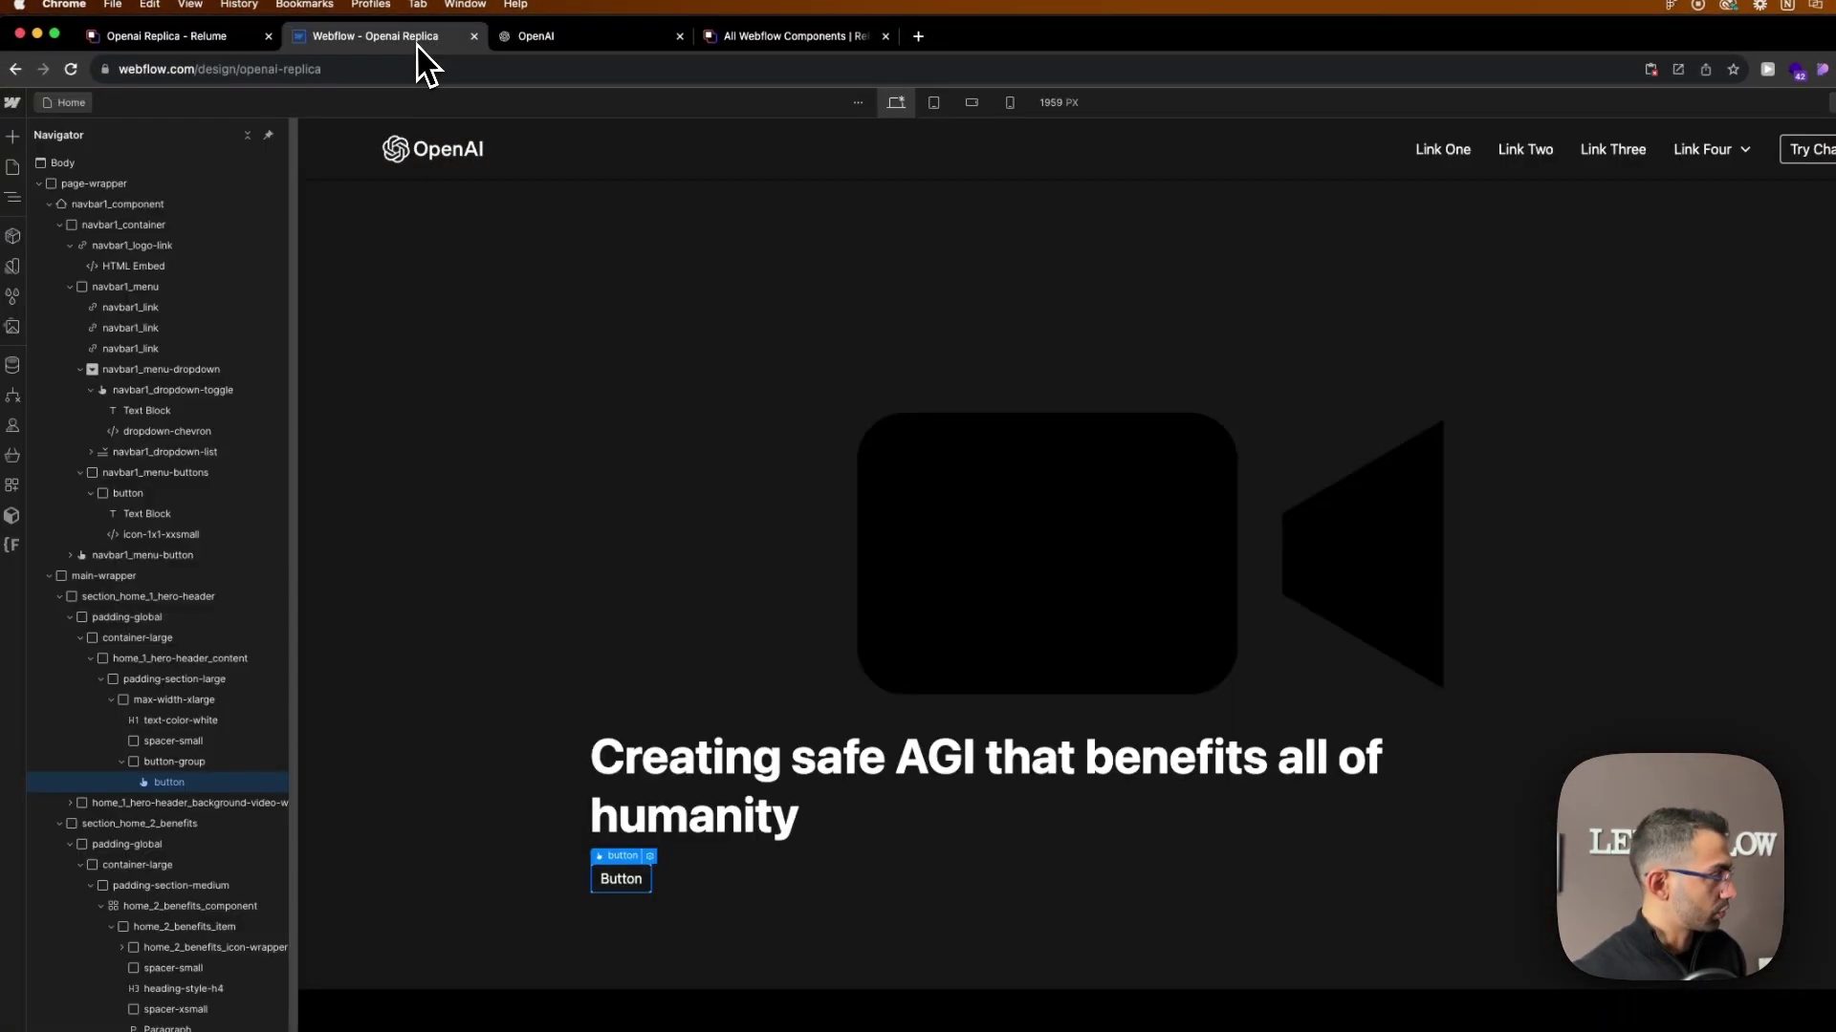
pyautogui.doubleClick(581, 731)
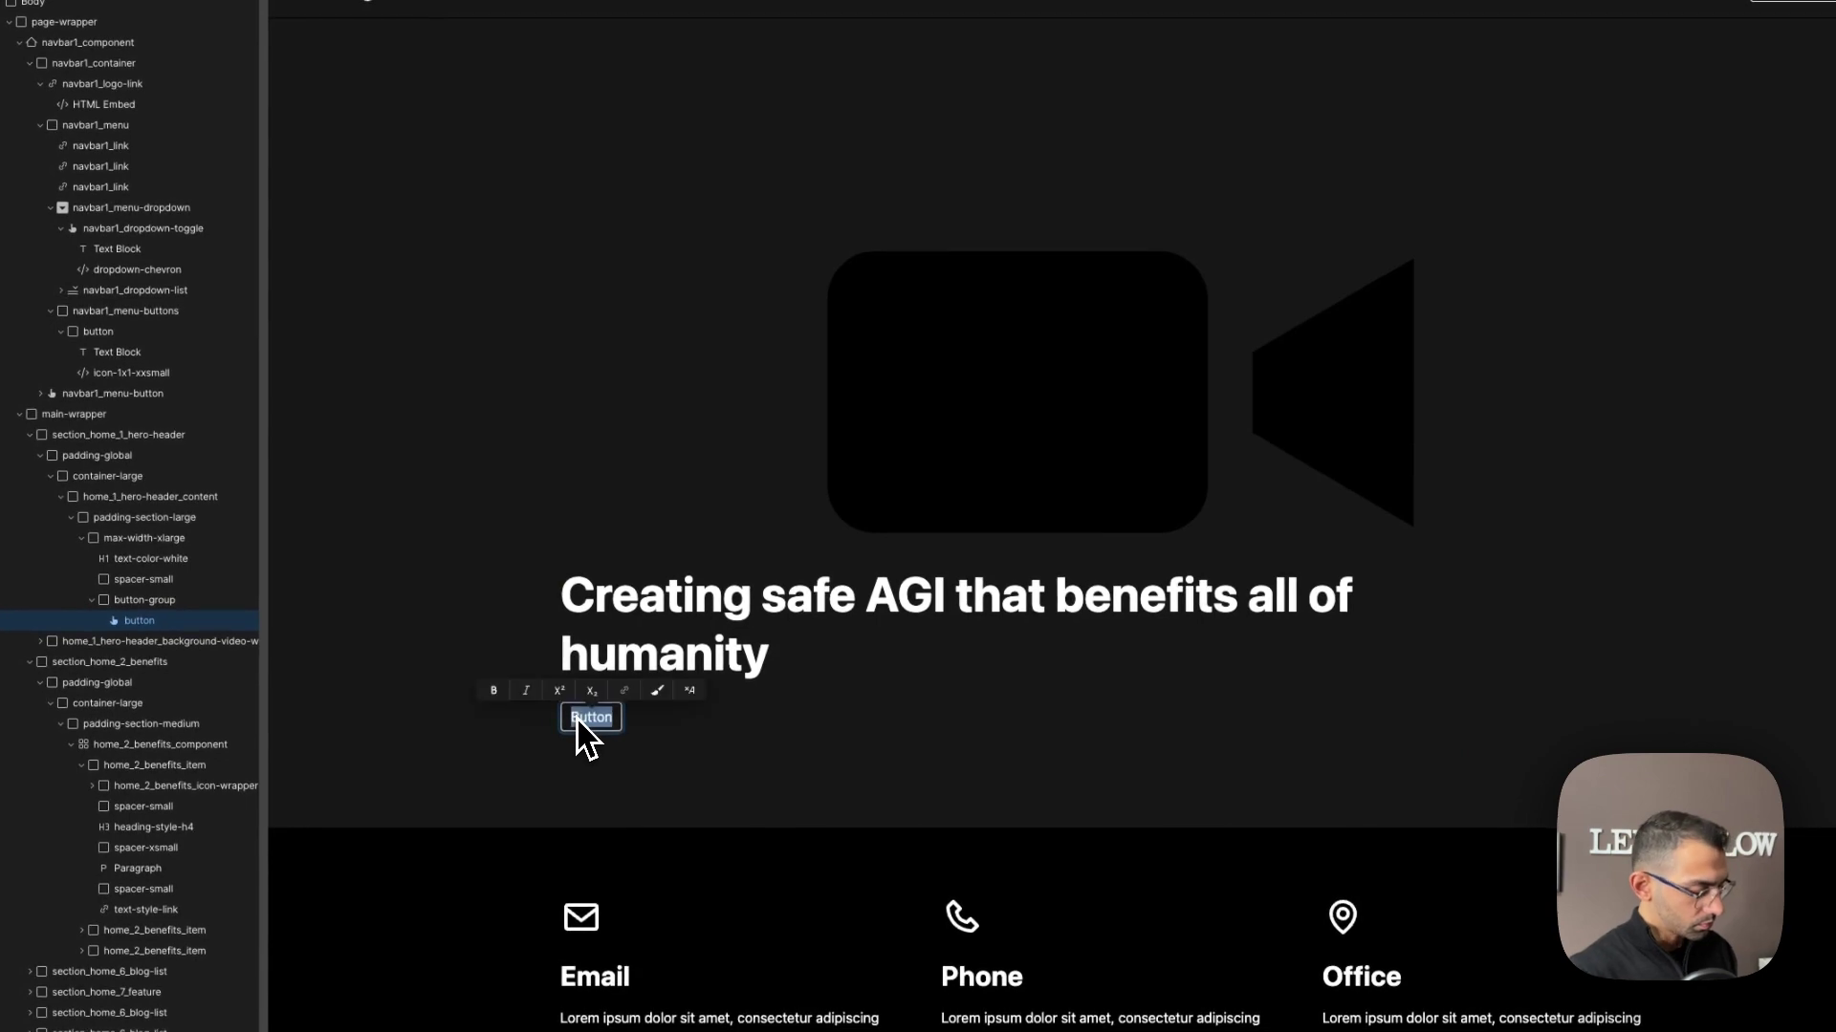
pyautogui.write('Learn ab')
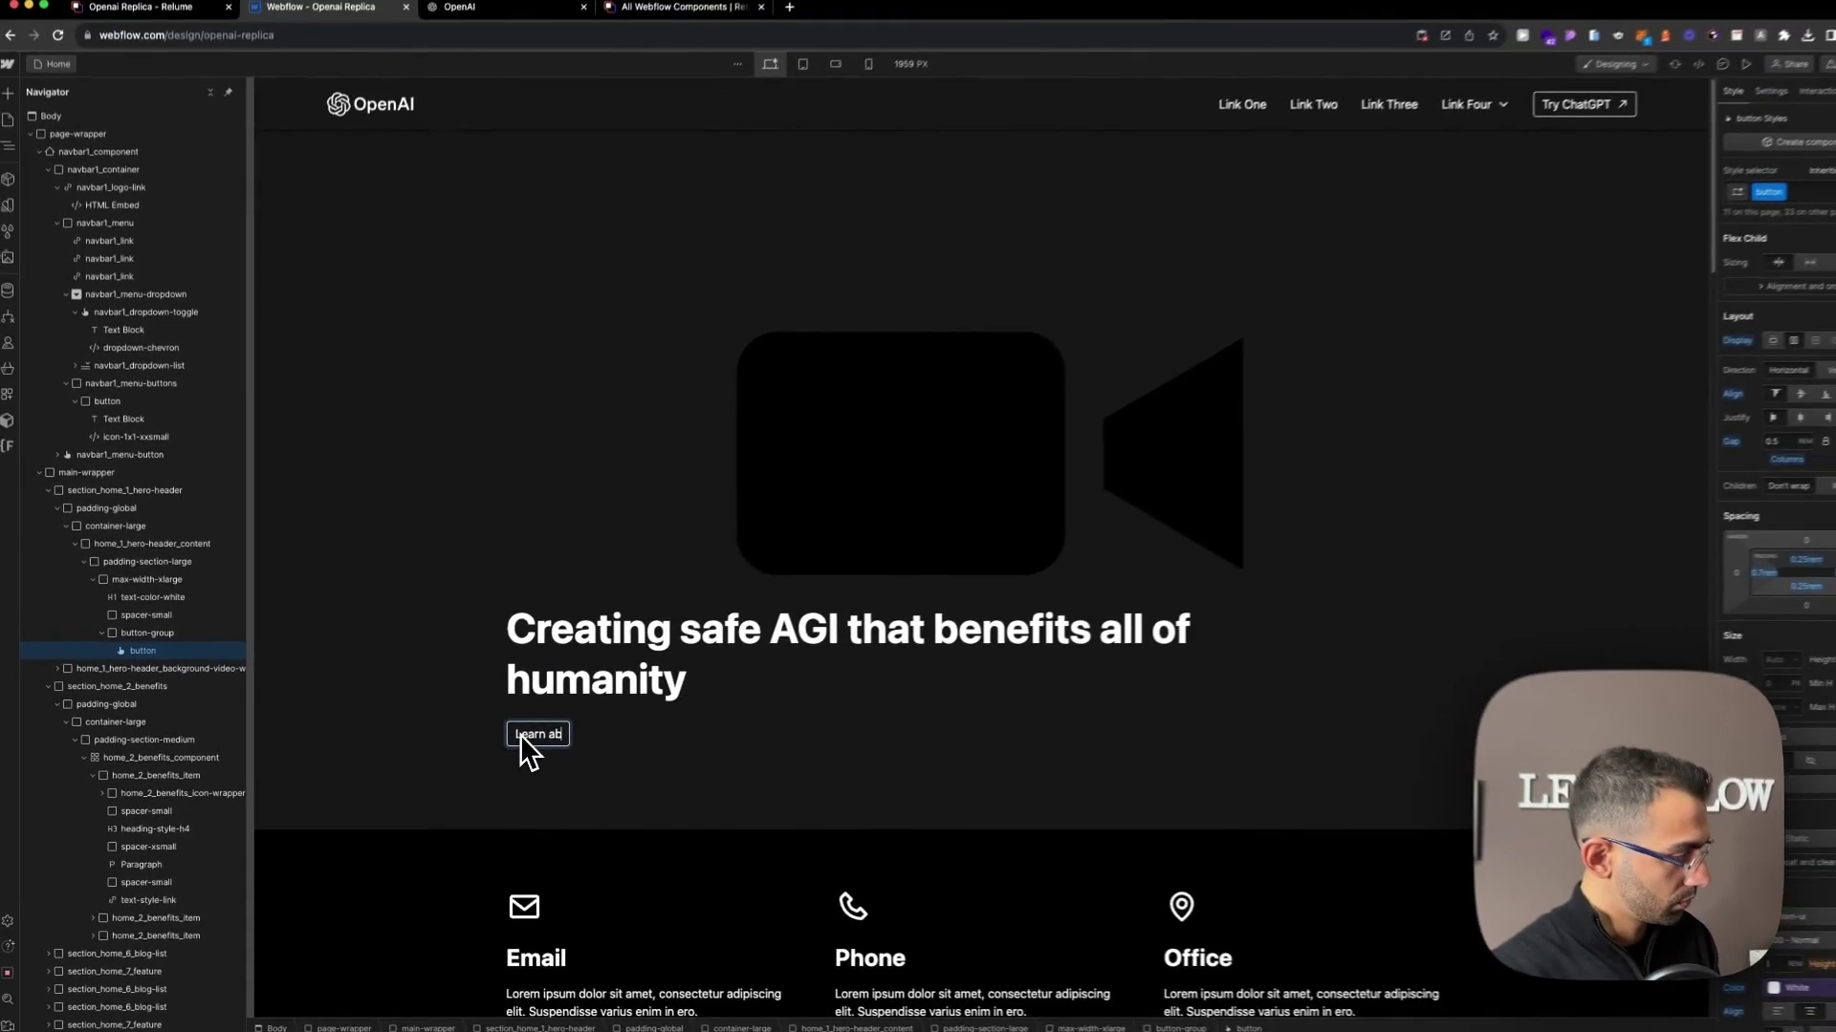
pyautogui.write('out OpenAI')
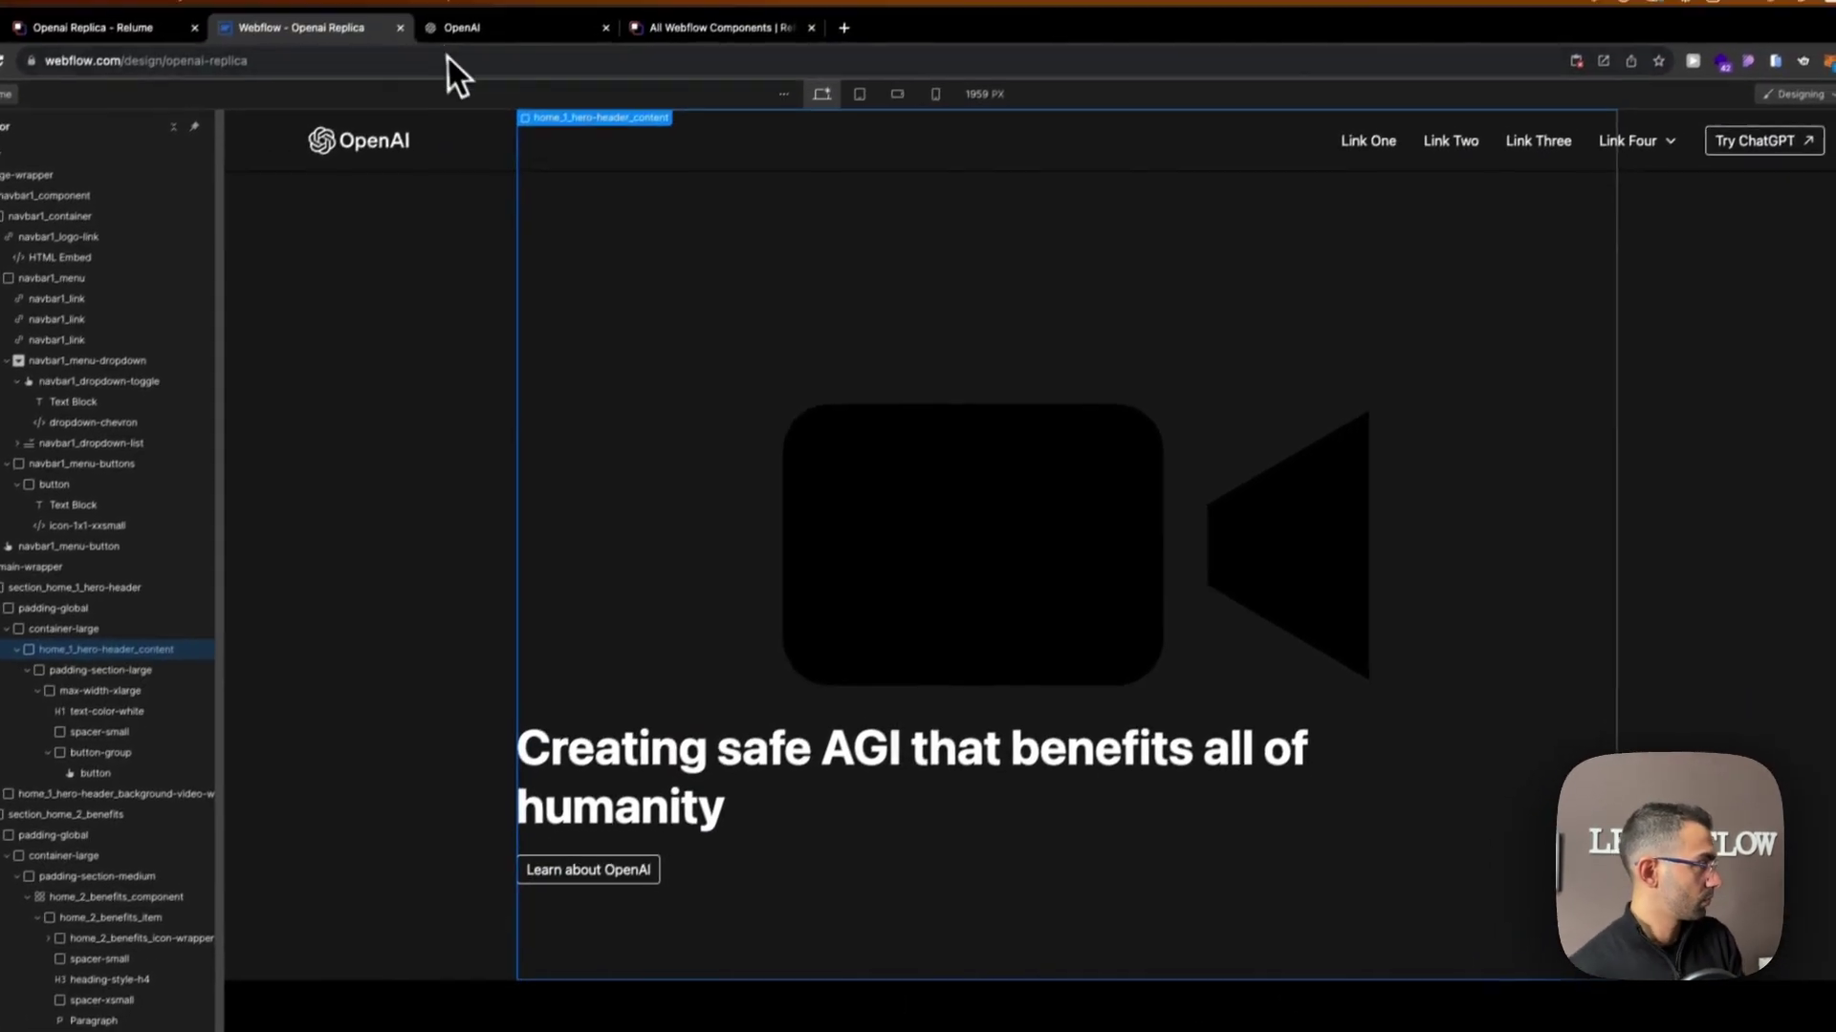
# Compare the replica's hero and three-column benefits section with the same sections on openai.com.
pyautogui.click(450, 36)
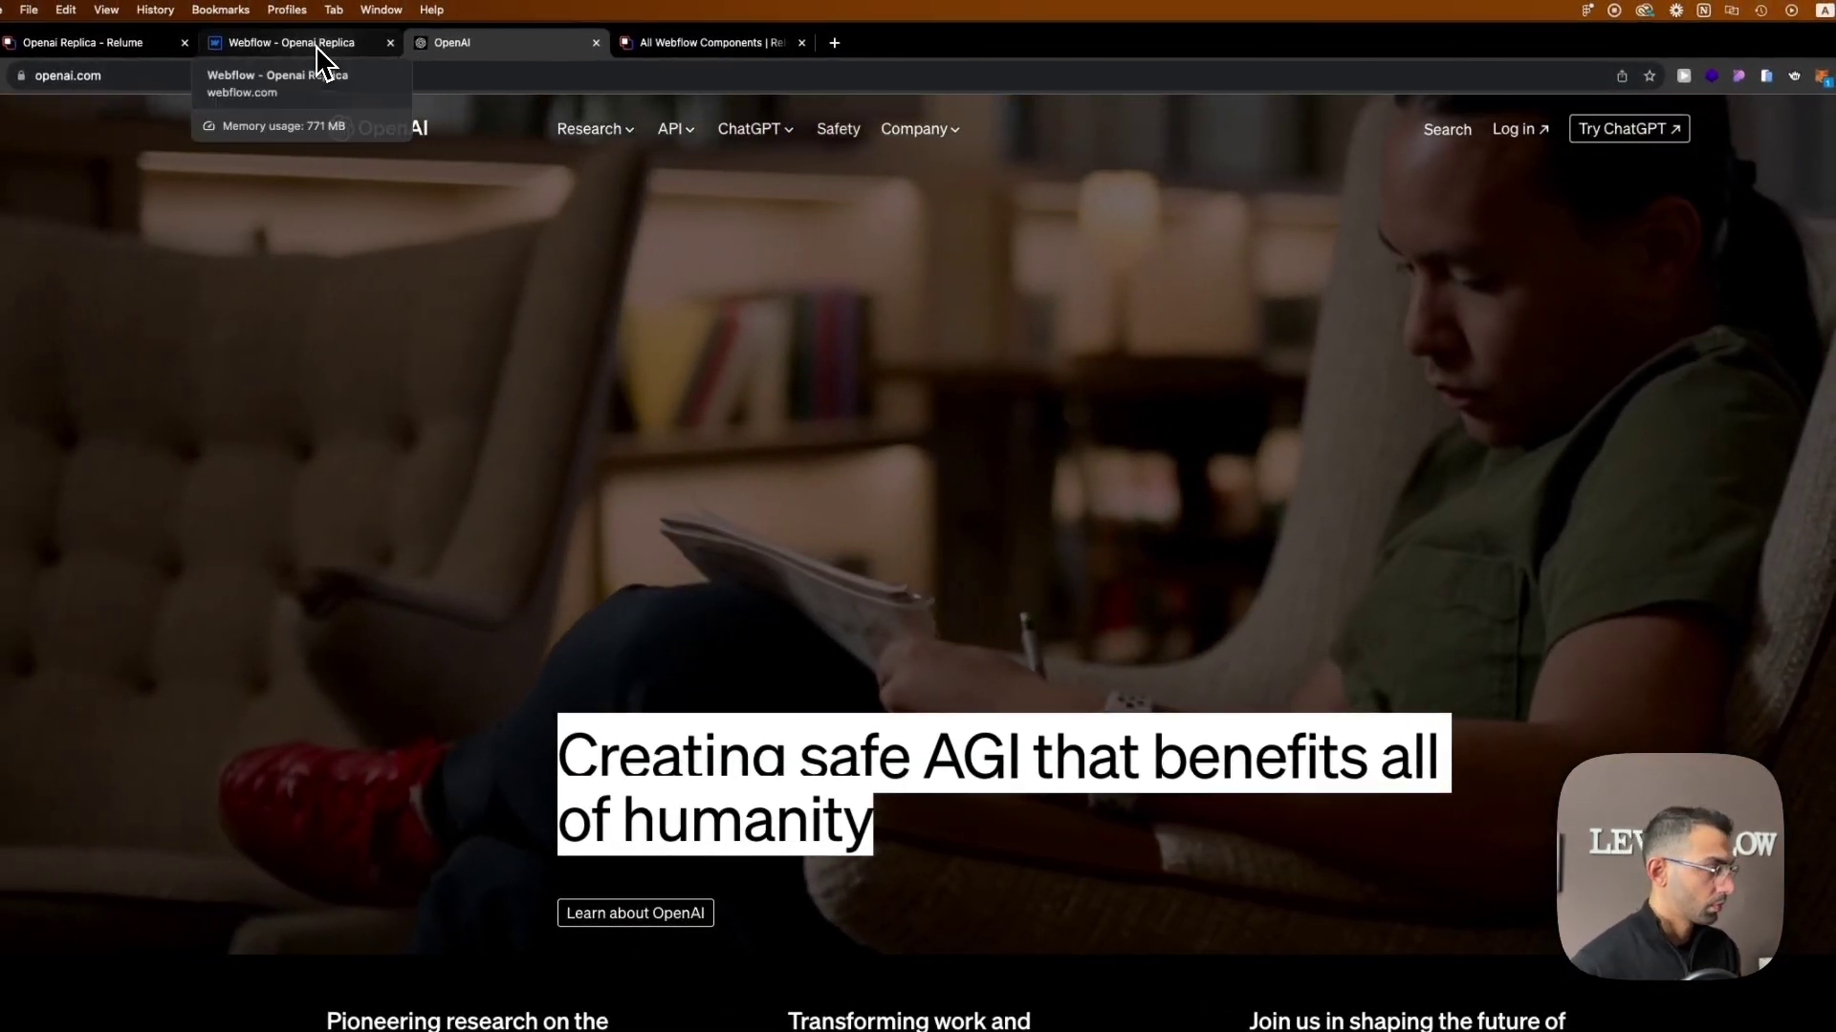
pyautogui.click(319, 46)
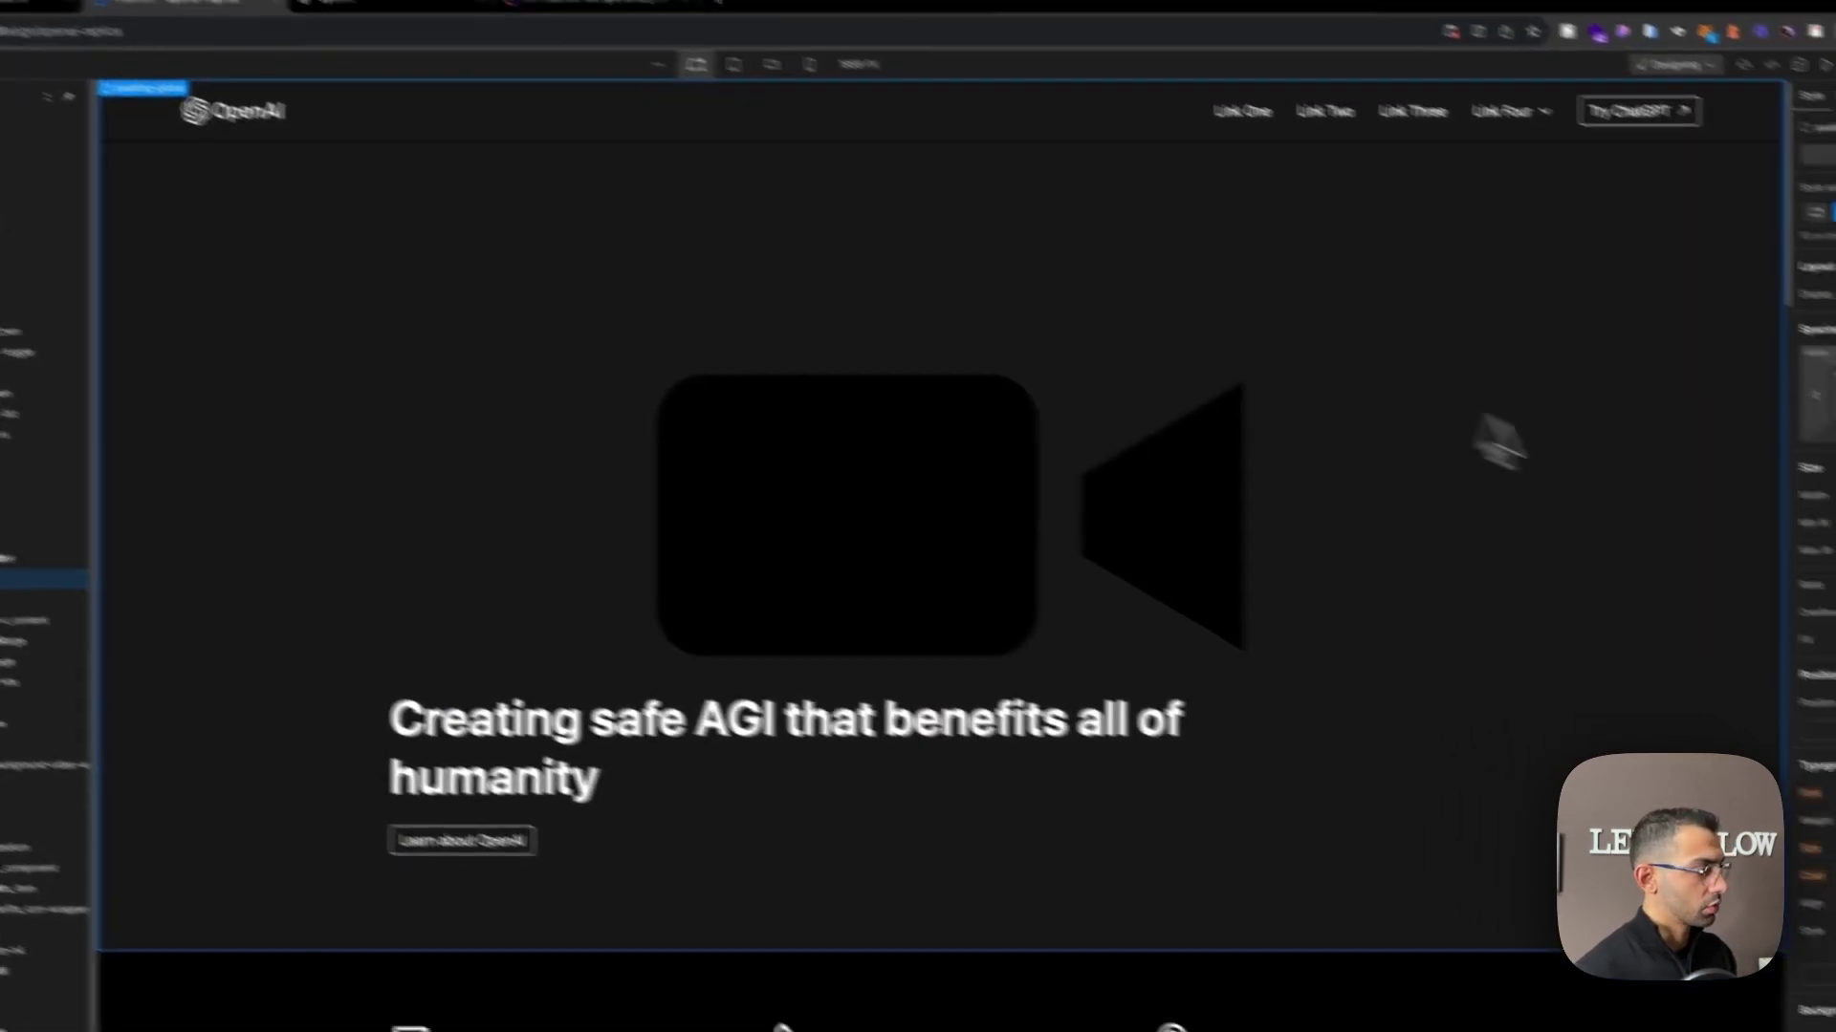
pyautogui.scroll(-6, 1558, 669)
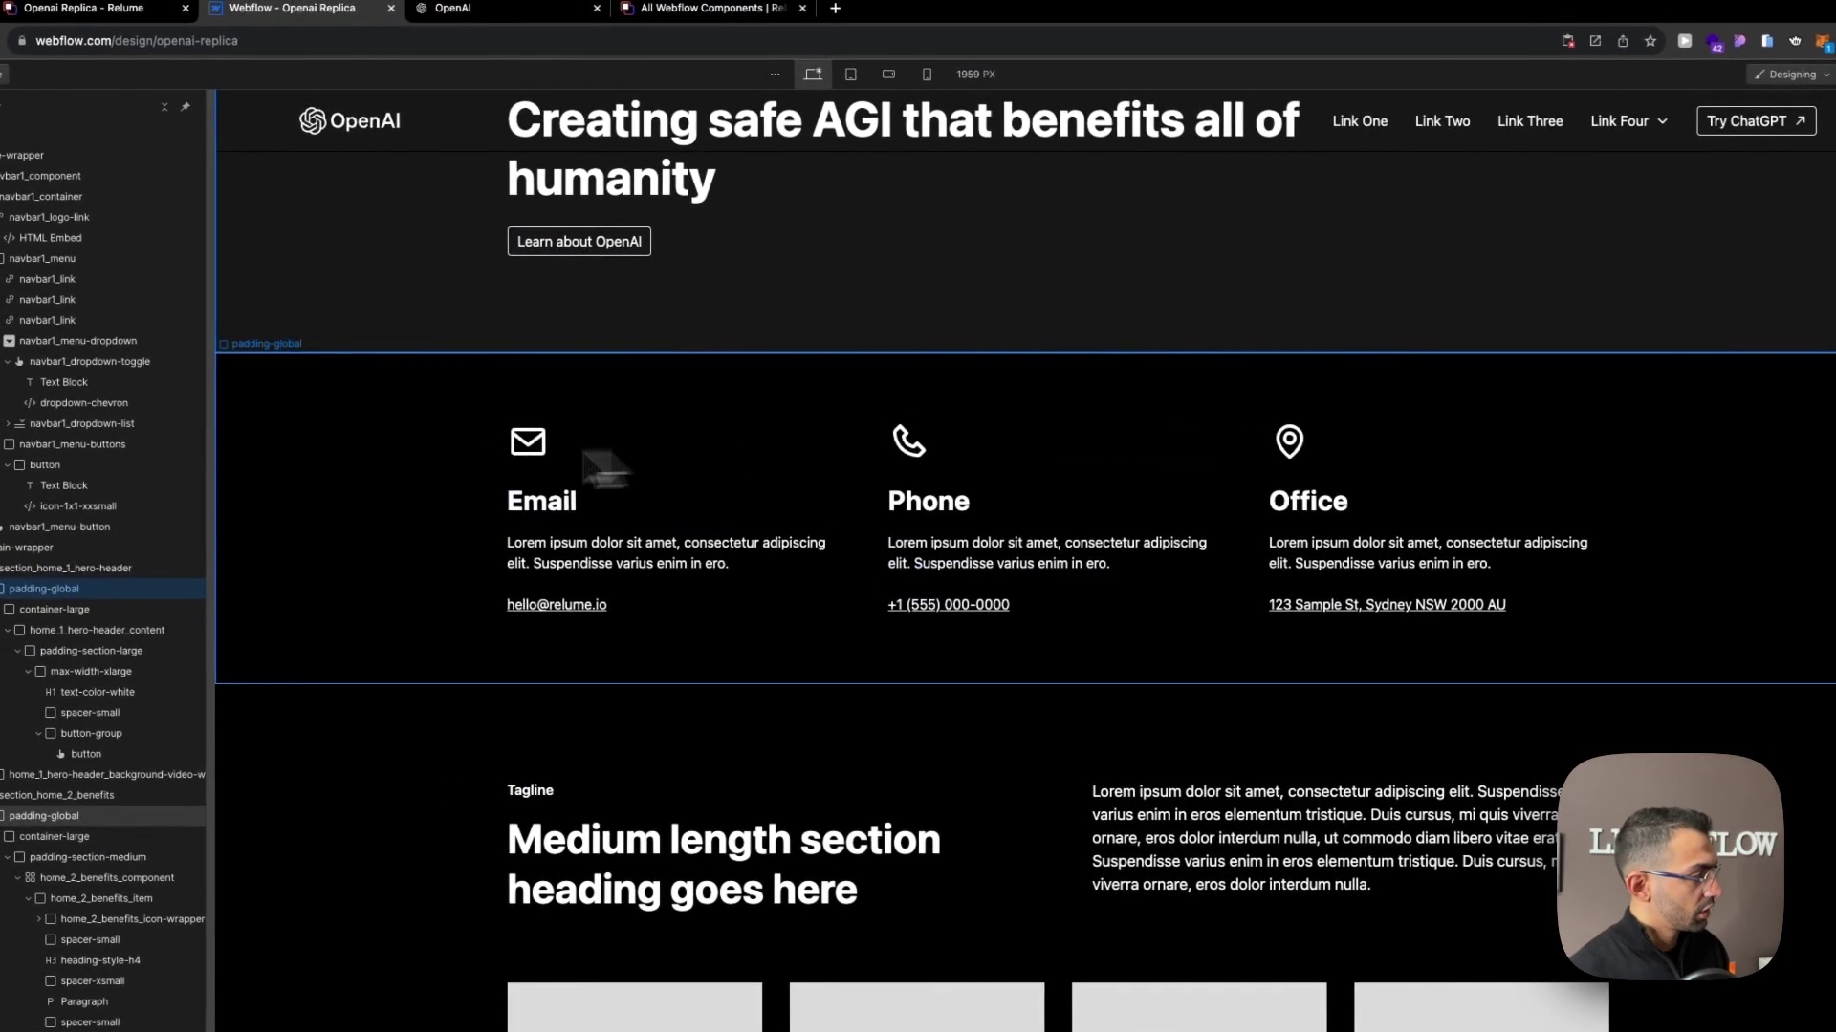
pyautogui.click(457, 8)
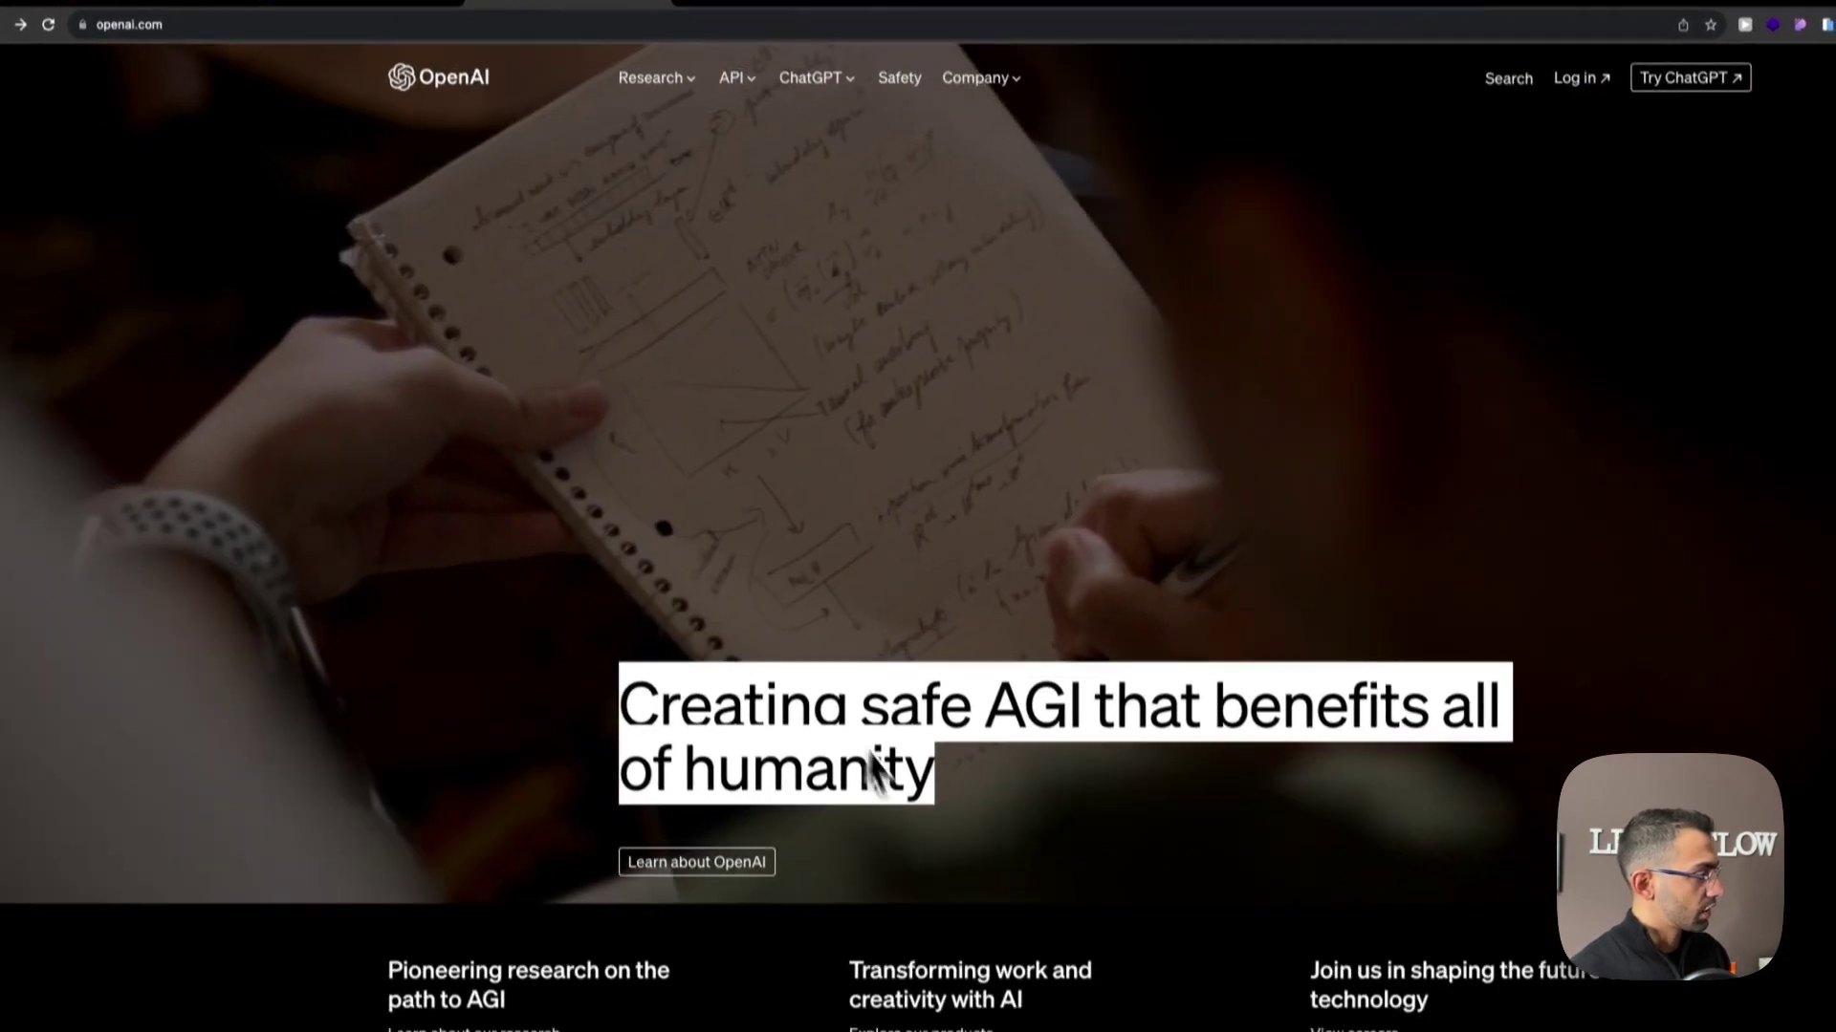
pyautogui.scroll(-6, 676, 713)
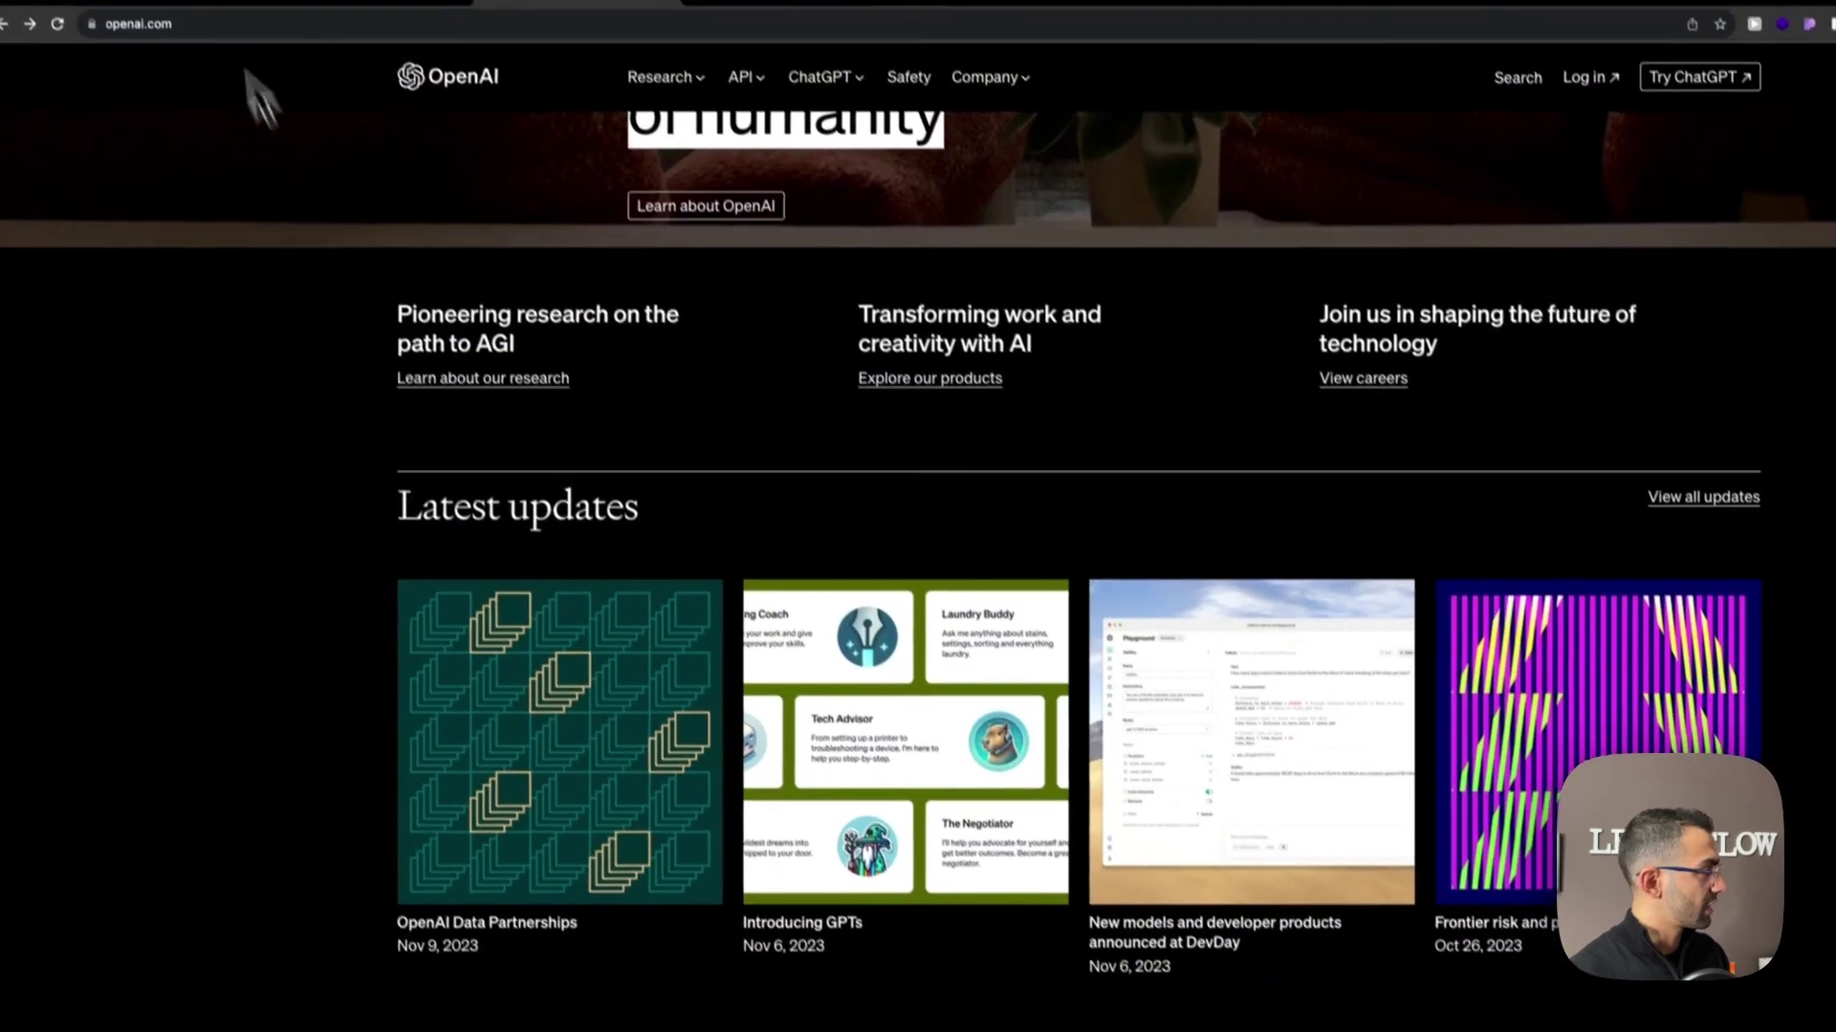
pyautogui.click(390, 29)
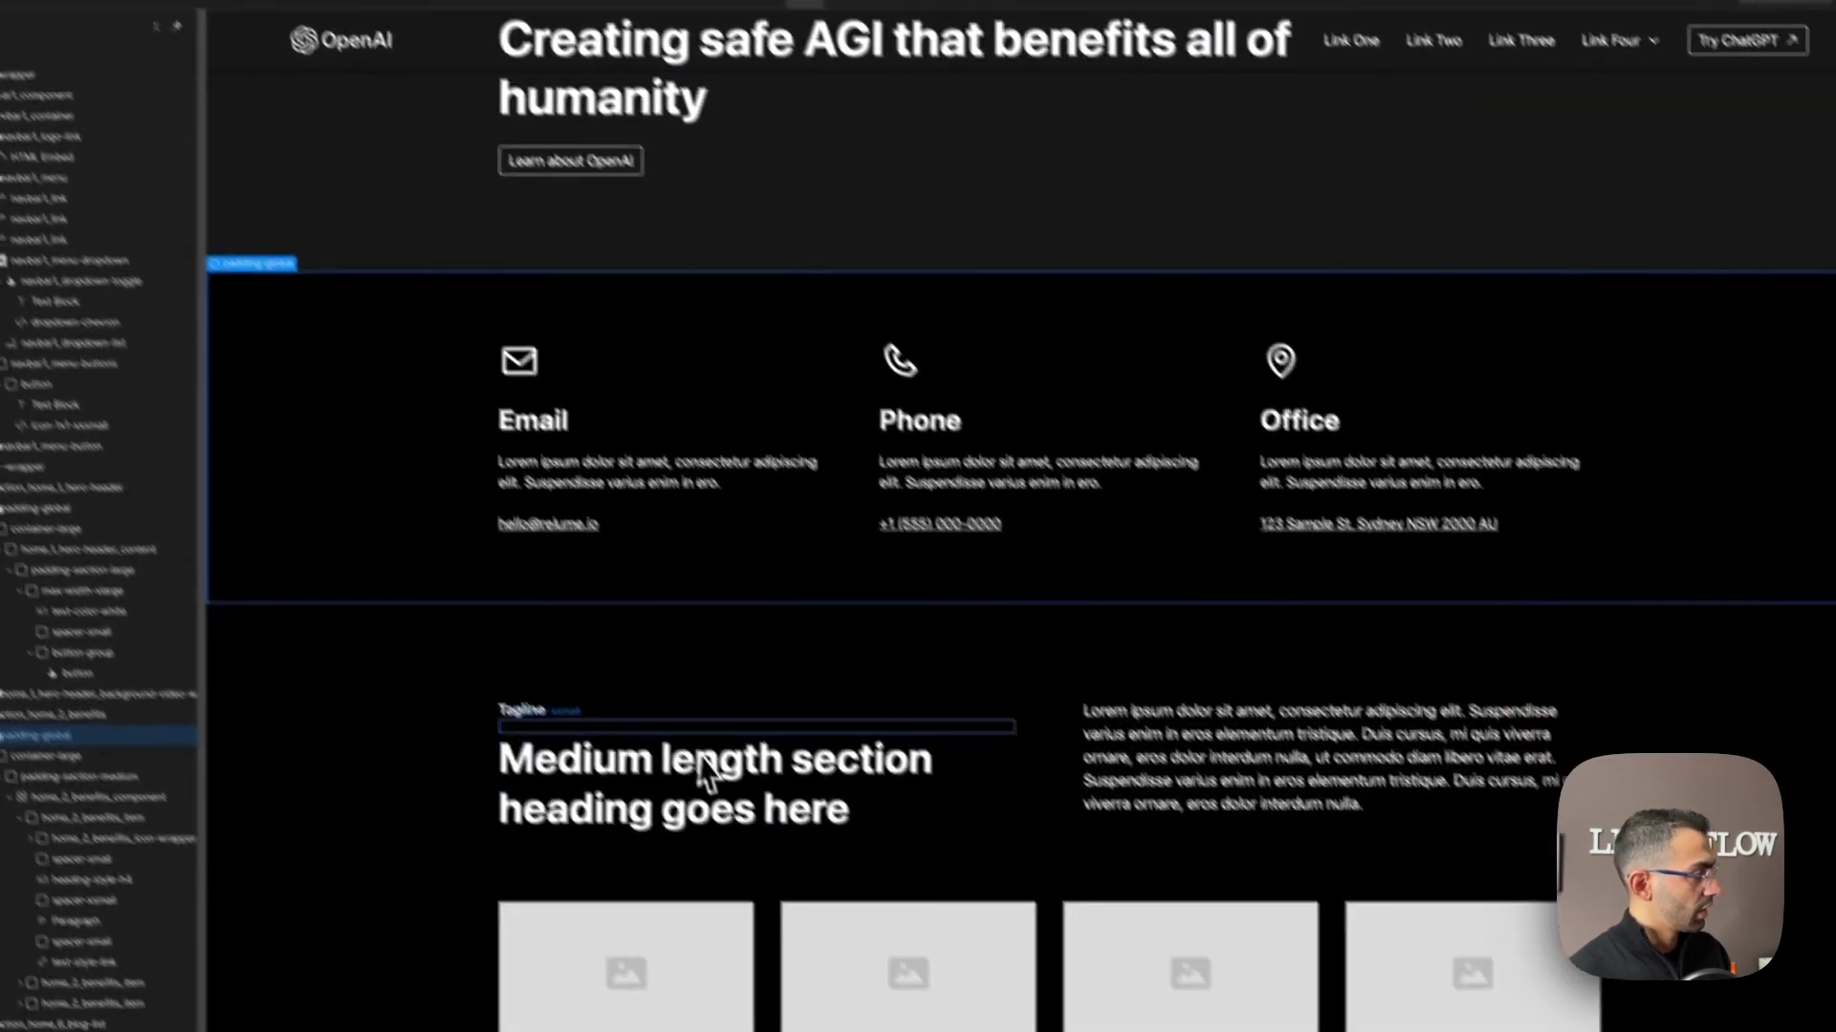
# Delete the icon, description paragraph and small spacers from the first benefits item, keeping its heading, xsmall spacer and link.
pyautogui.click(605, 719)
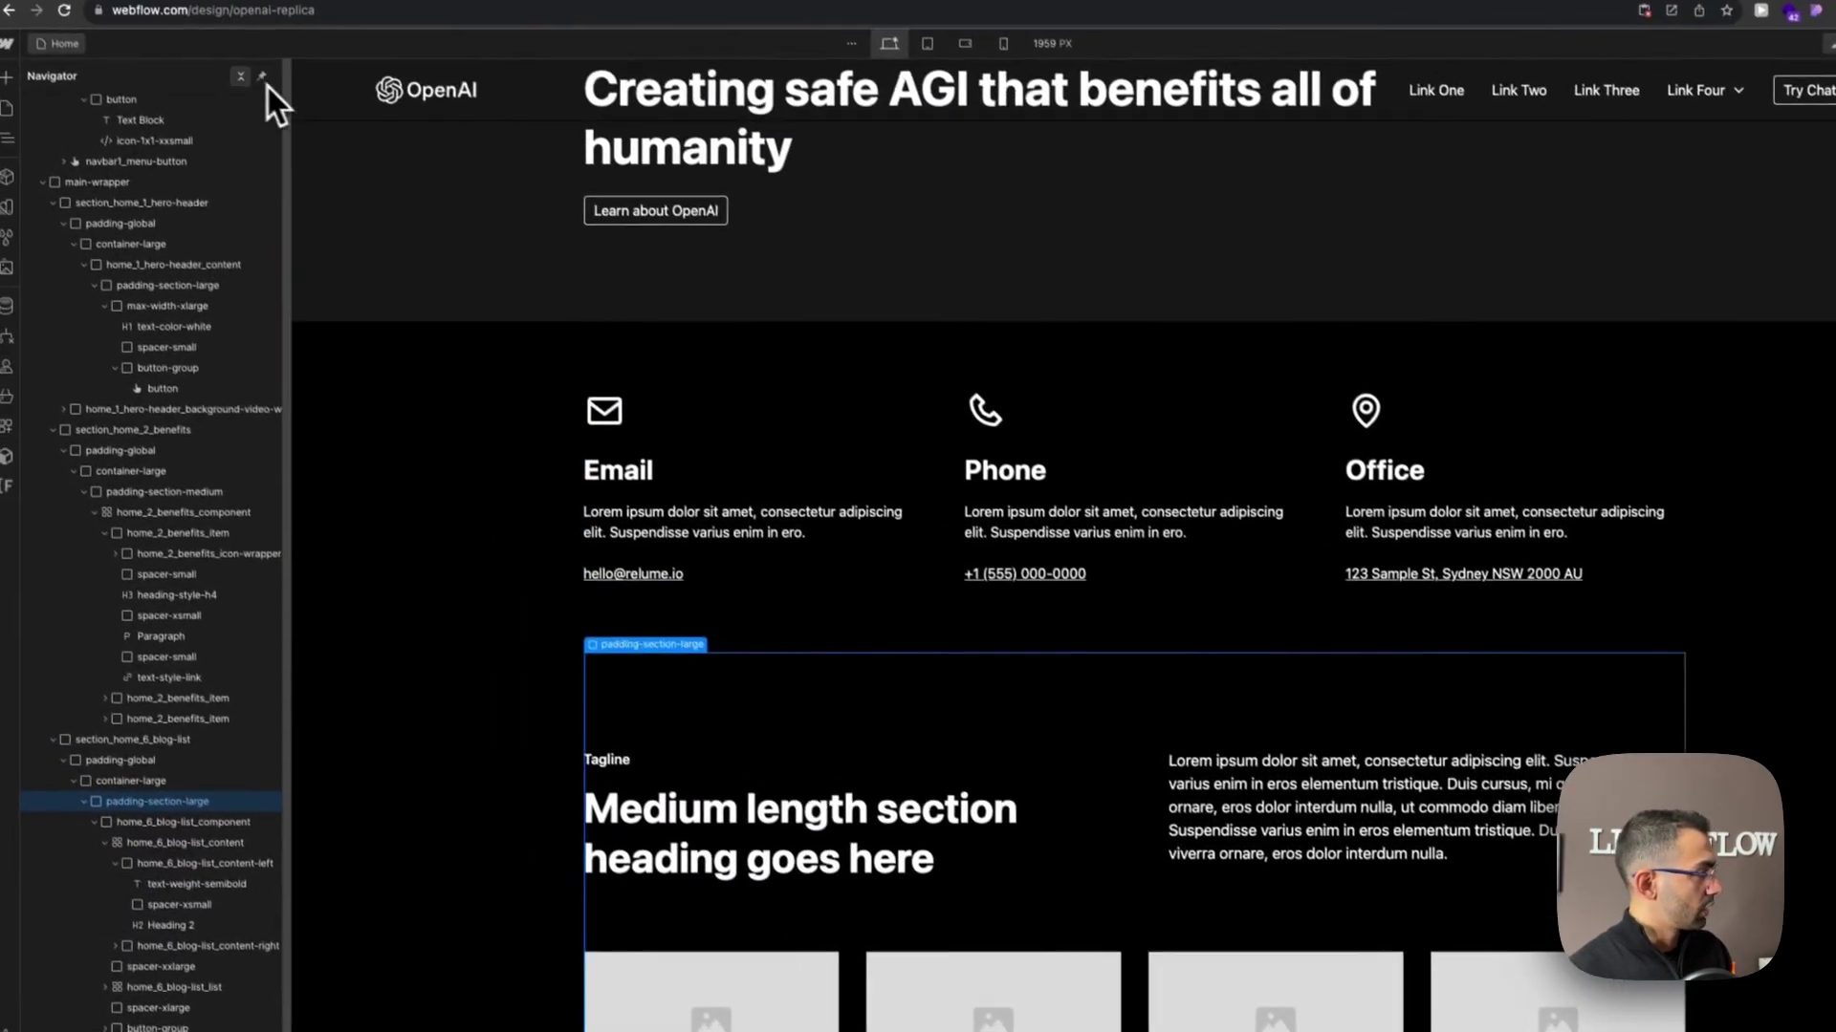
pyautogui.click(251, 88)
pyautogui.click(629, 393)
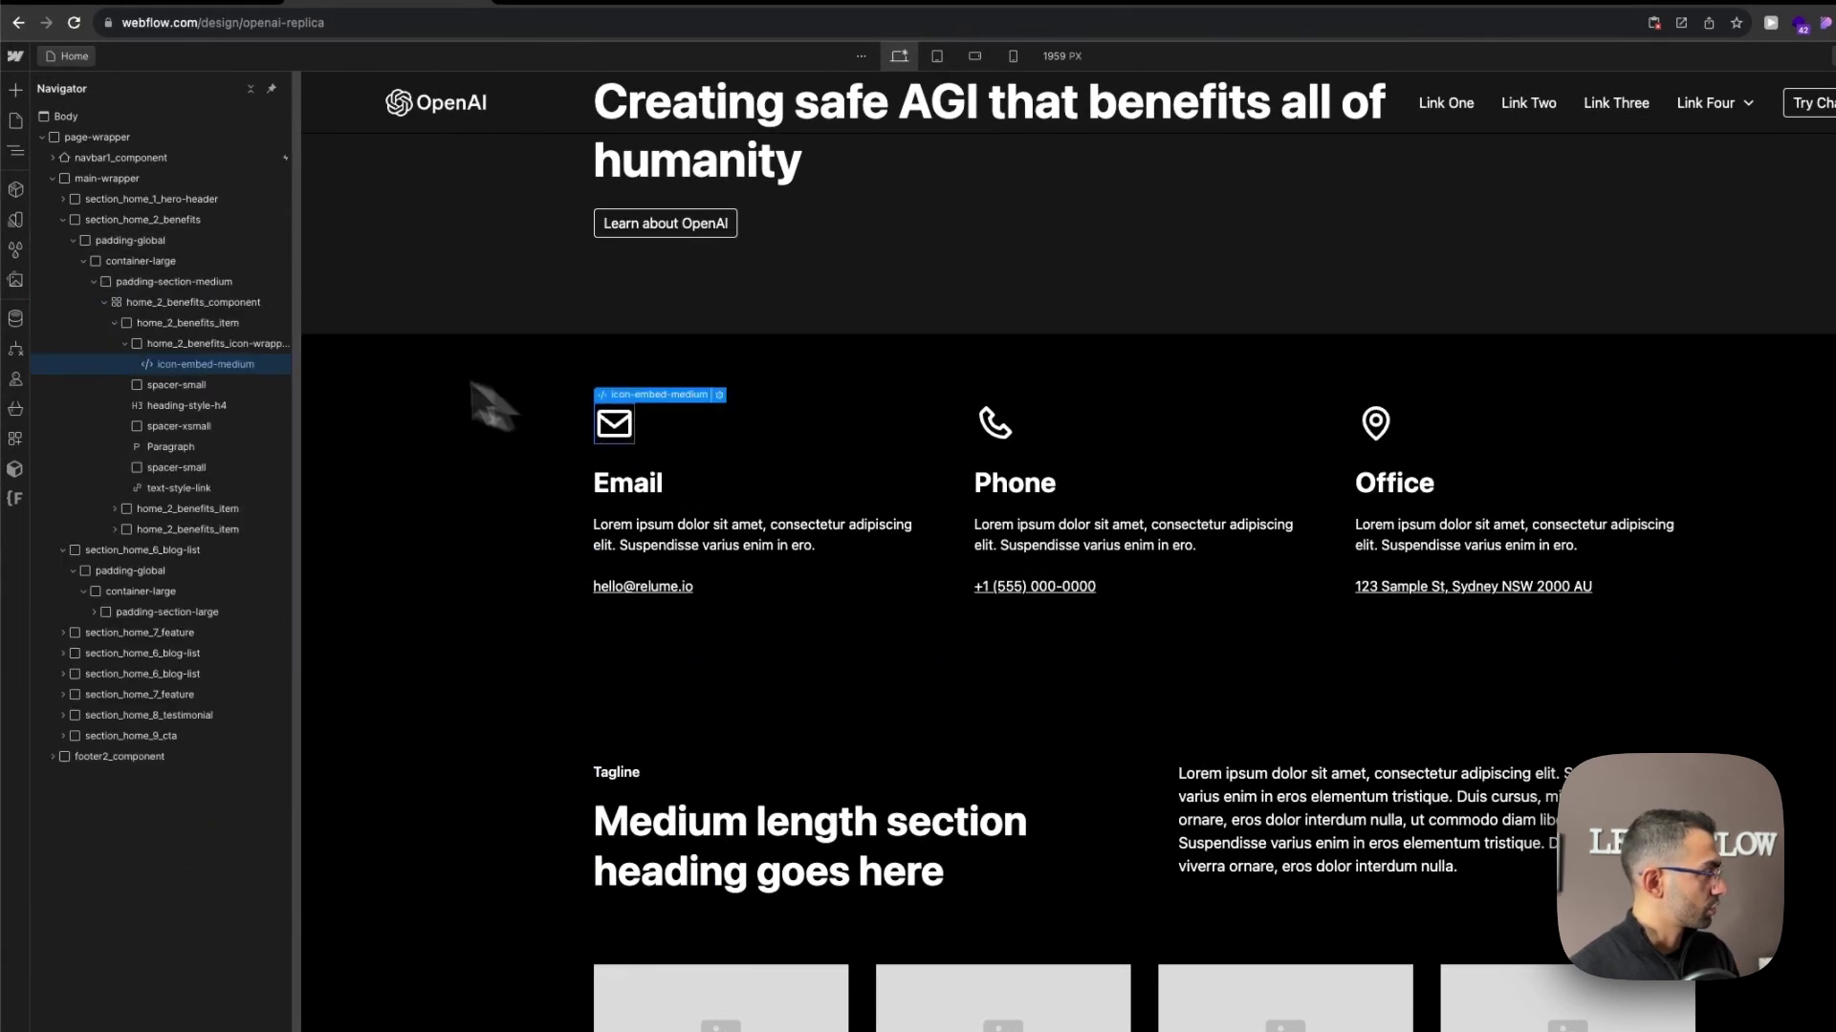
pyautogui.press('Delete')
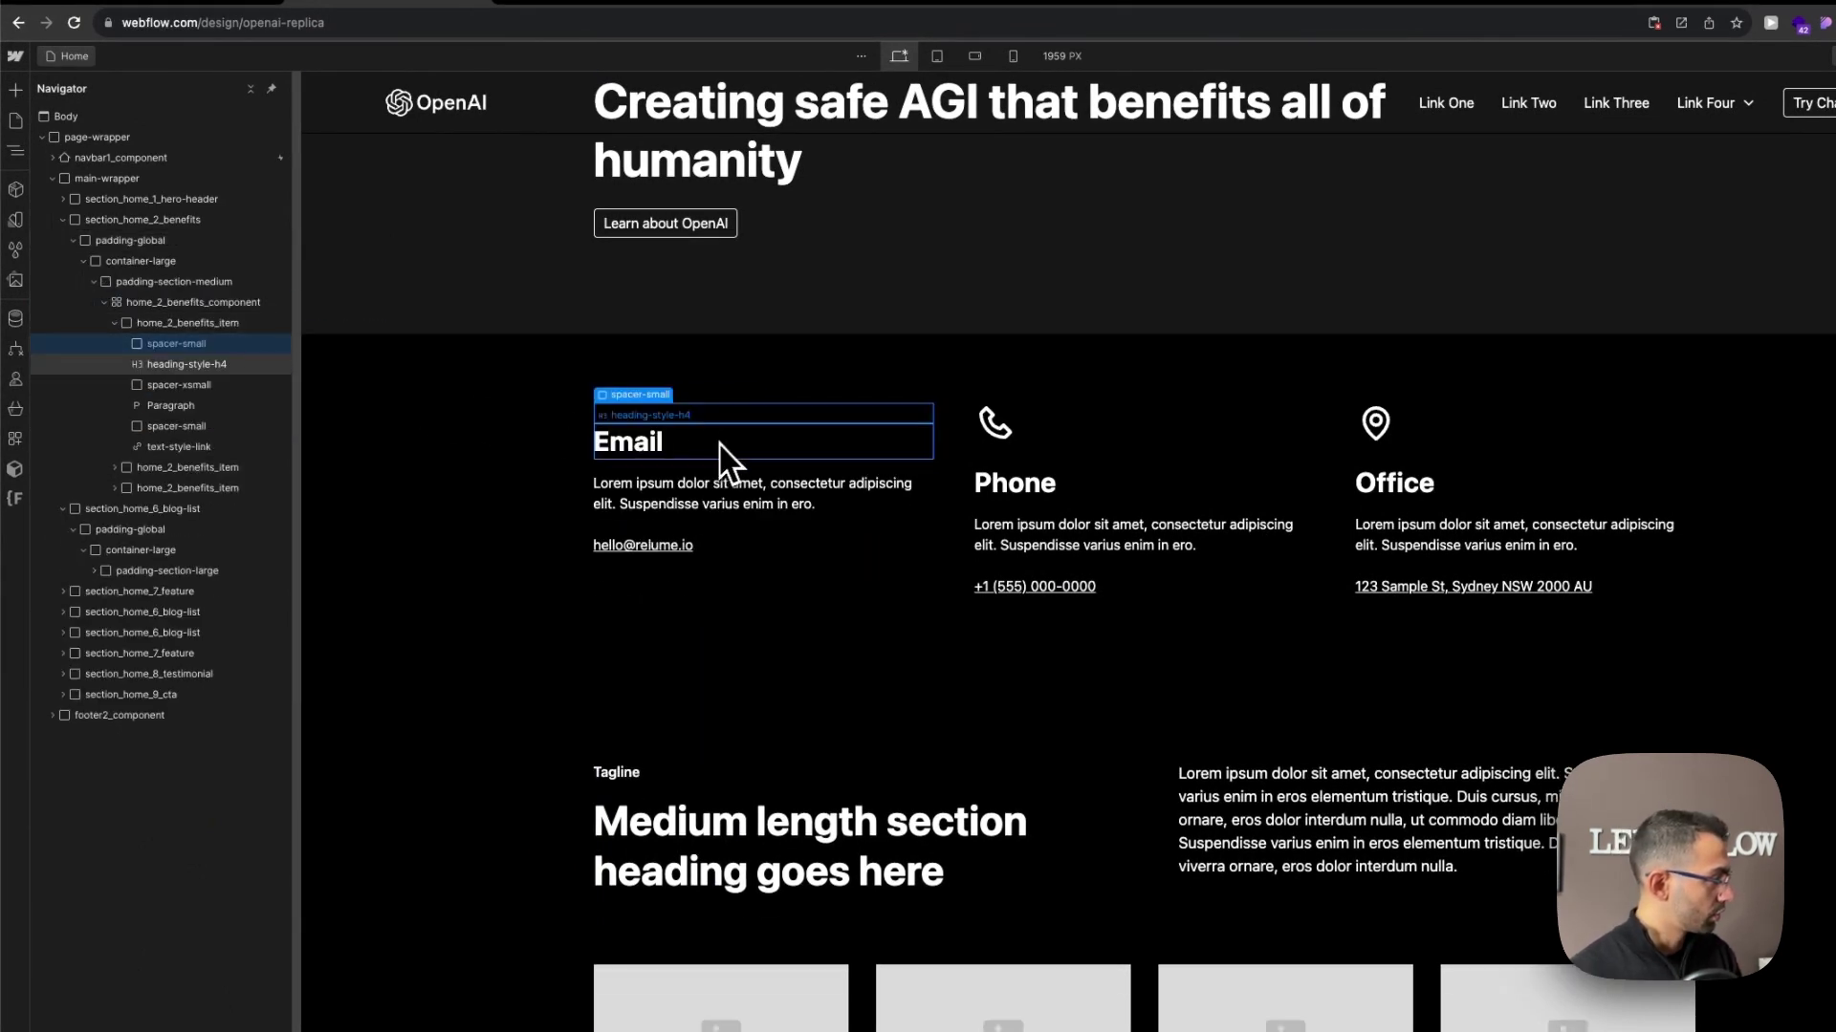
pyautogui.press('Delete')
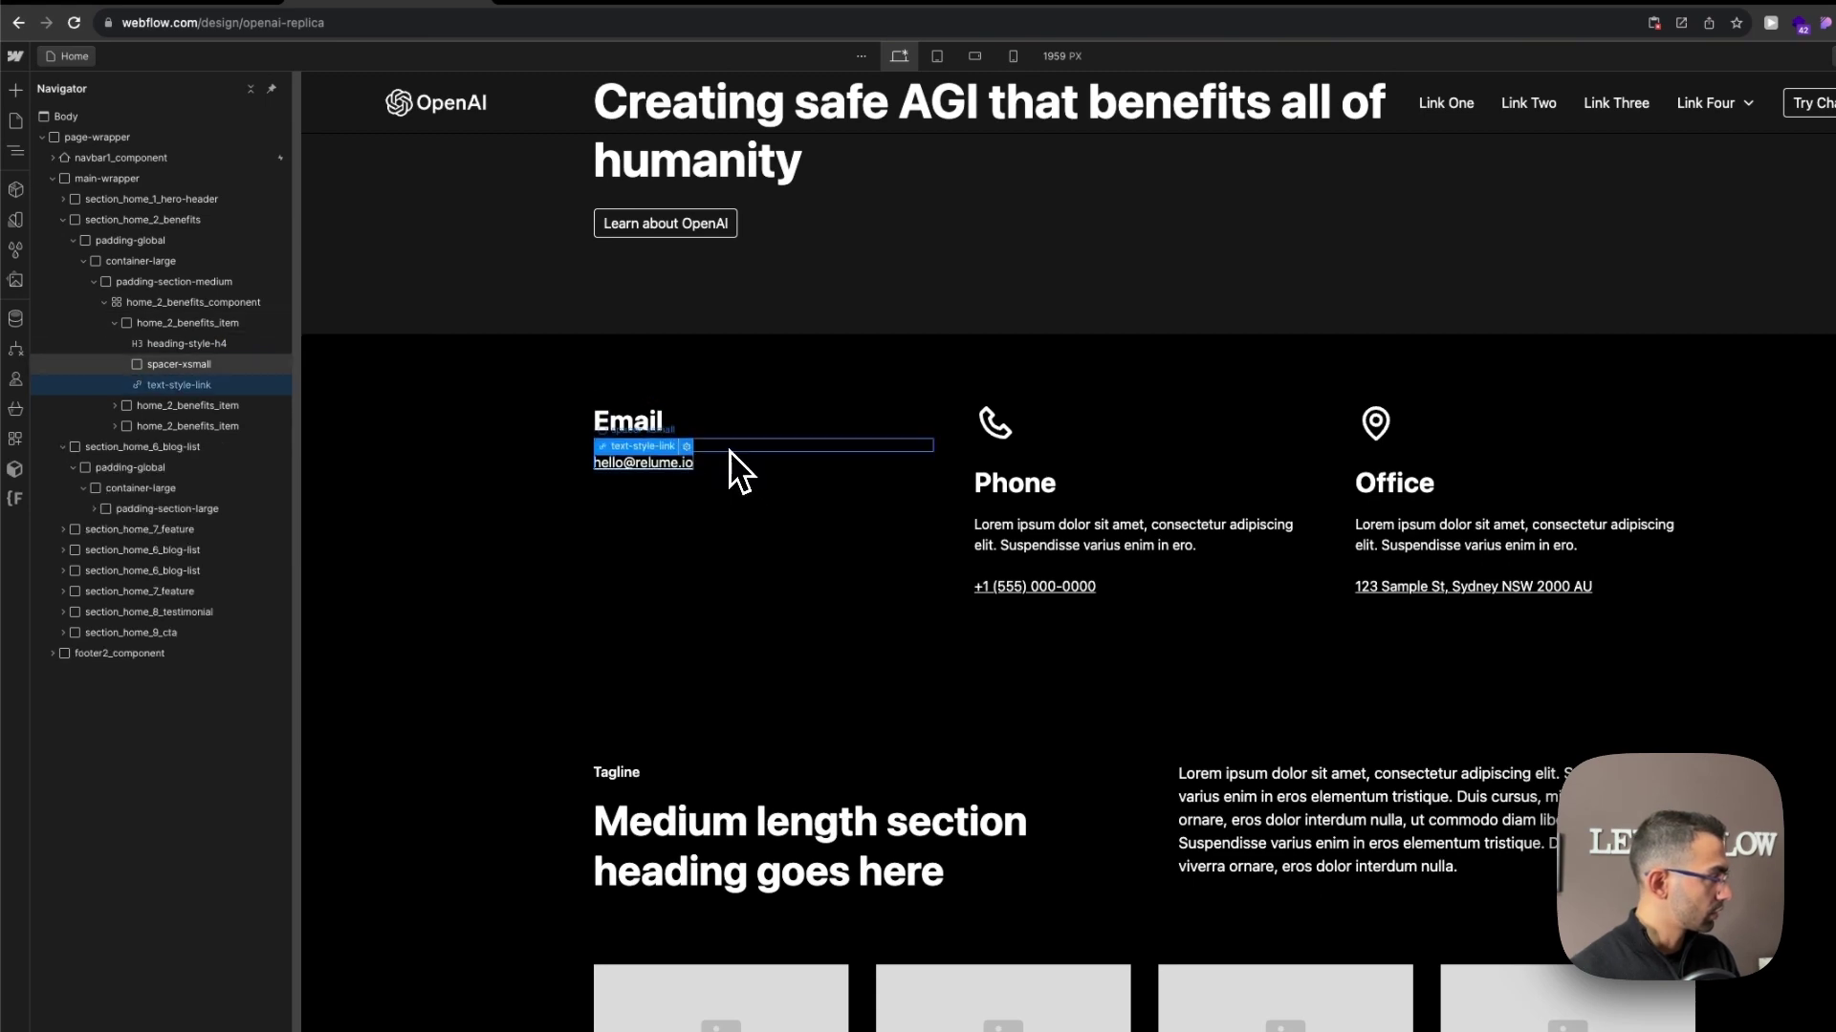
pyautogui.click(729, 449)
# Replace the first benefits item's heading with "Pioneering research on the path to AGI" copied from openai.com, without the link underline.
pyautogui.click(585, 40)
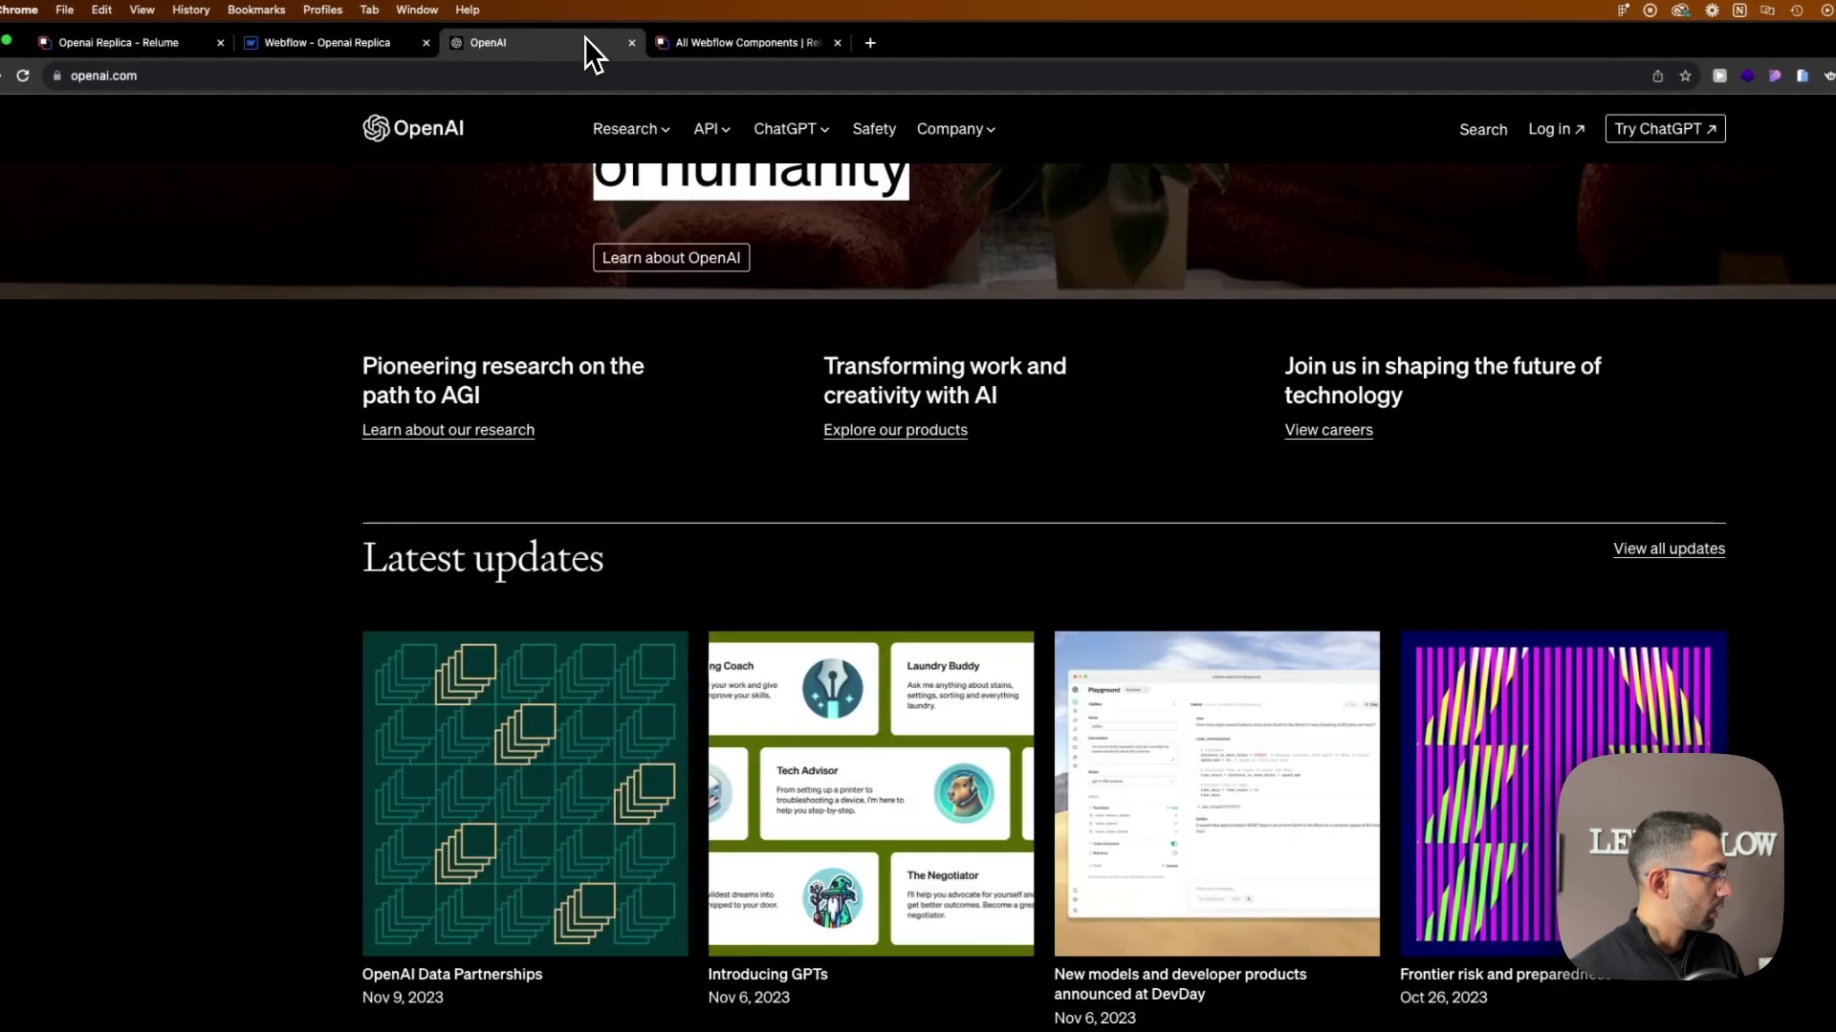
pyautogui.moveTo(409, 368); pyautogui.dragTo(503, 396)
pyautogui.click(394, 42)
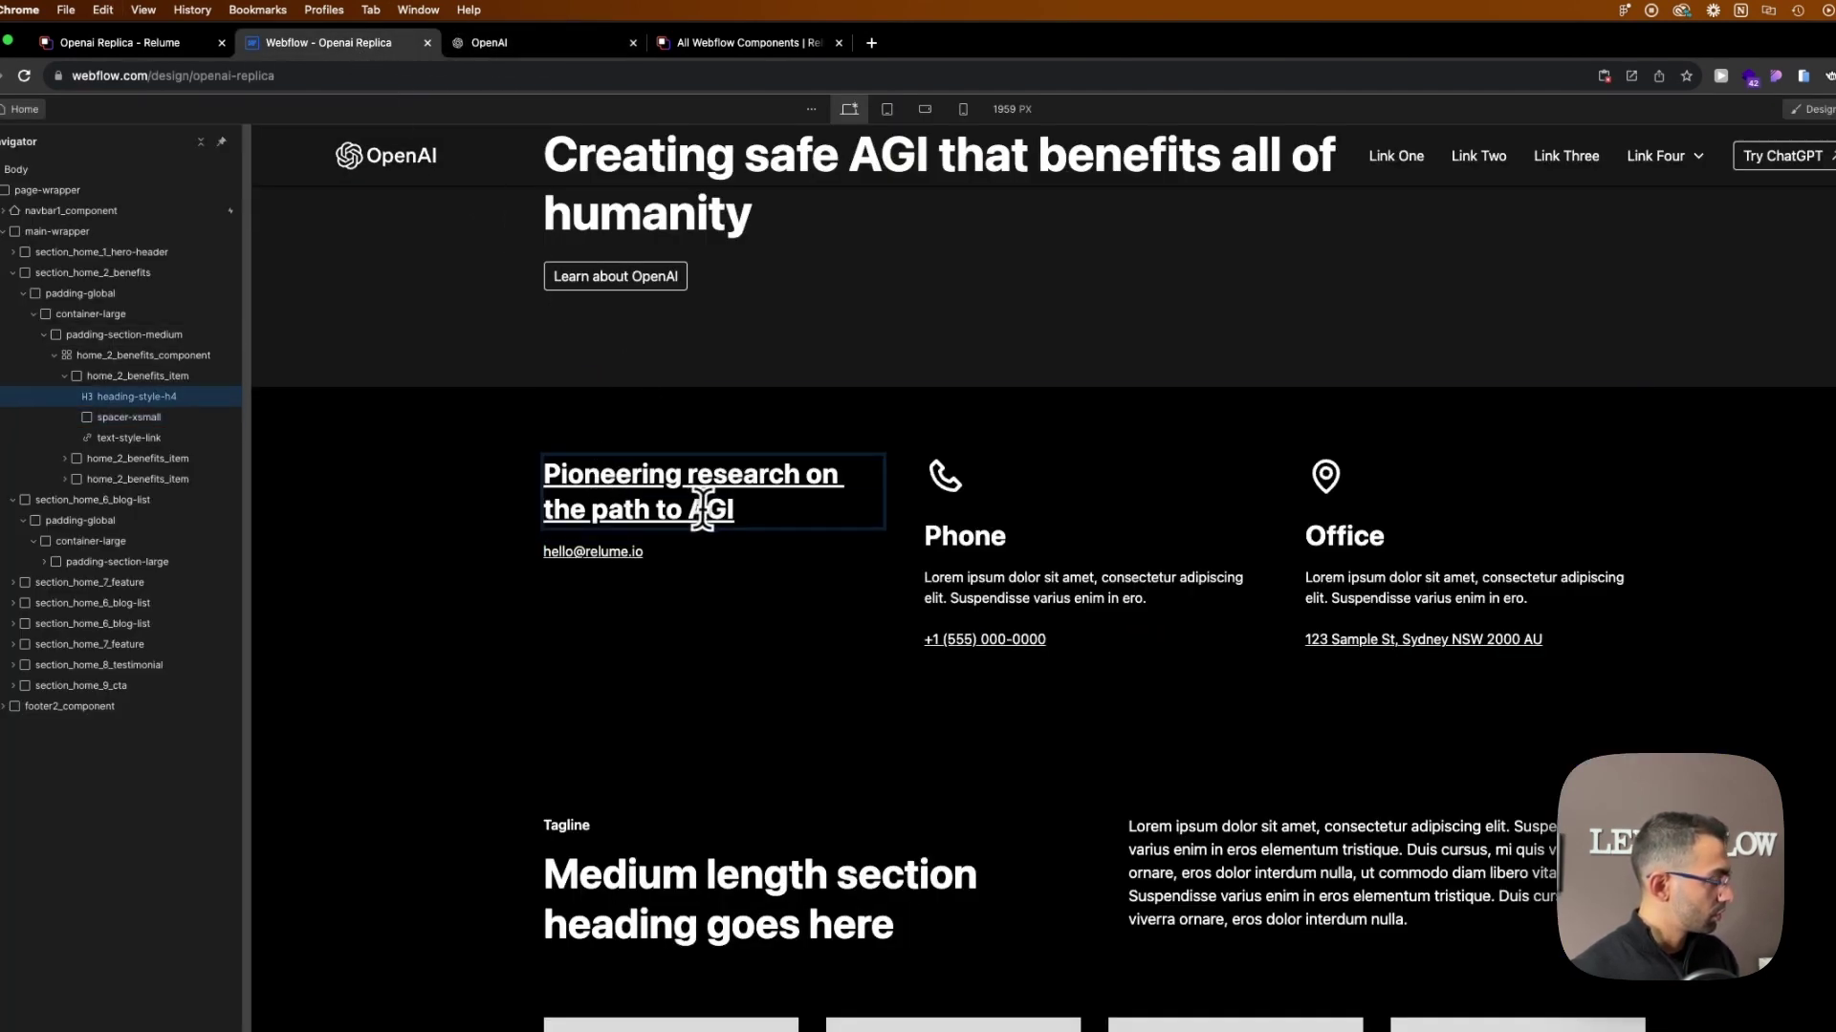
pyautogui.doubleClick(704, 510)
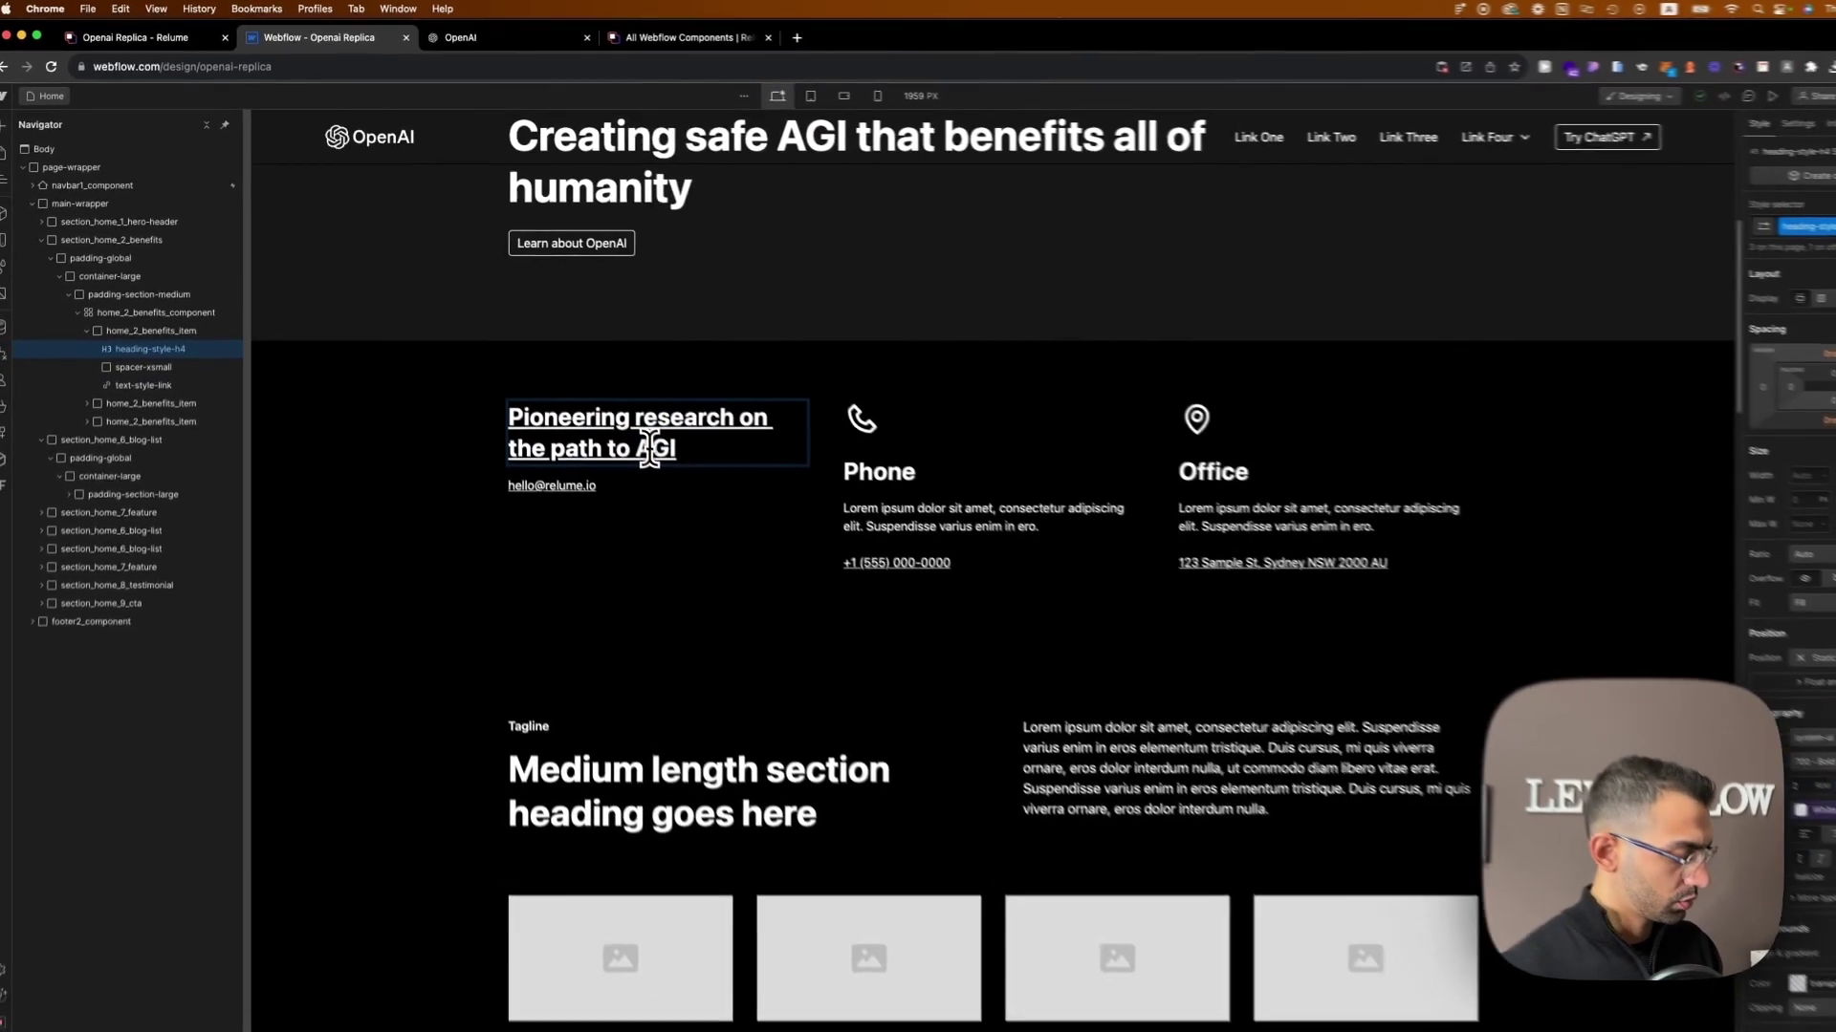
pyautogui.press('super+a')
pyautogui.write('Email')
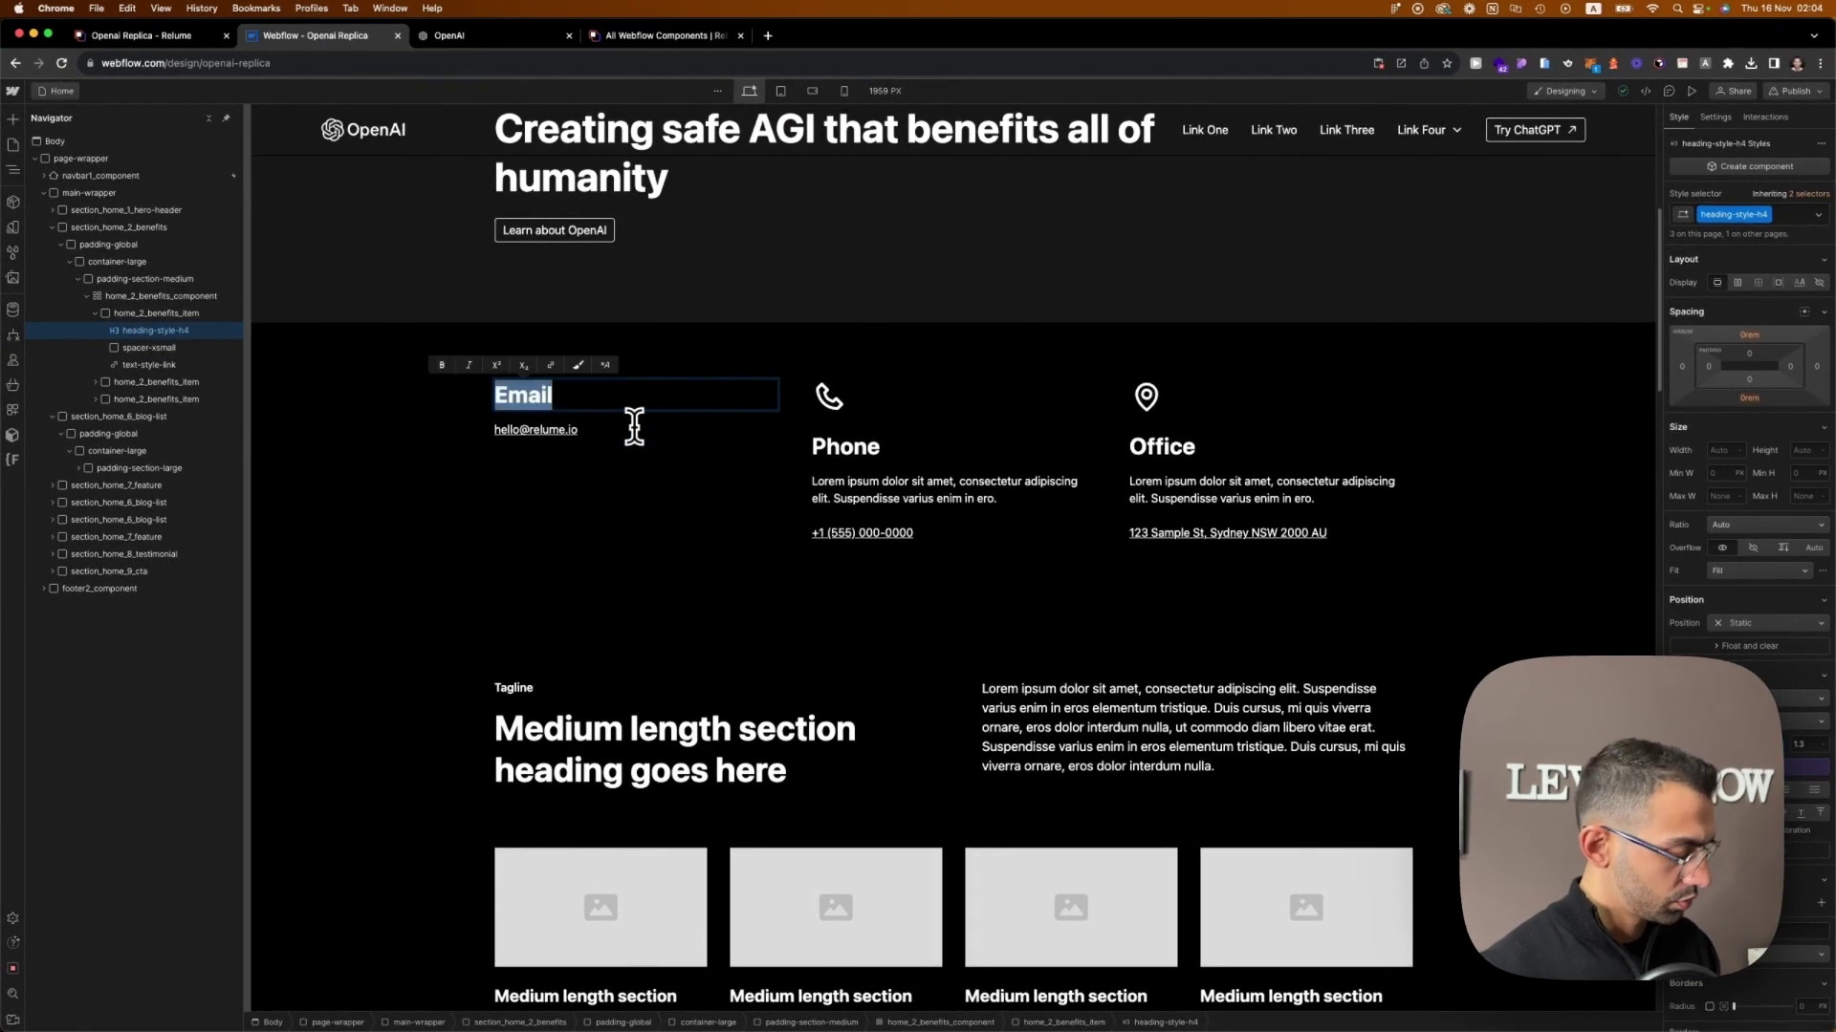
pyautogui.press('Escape')
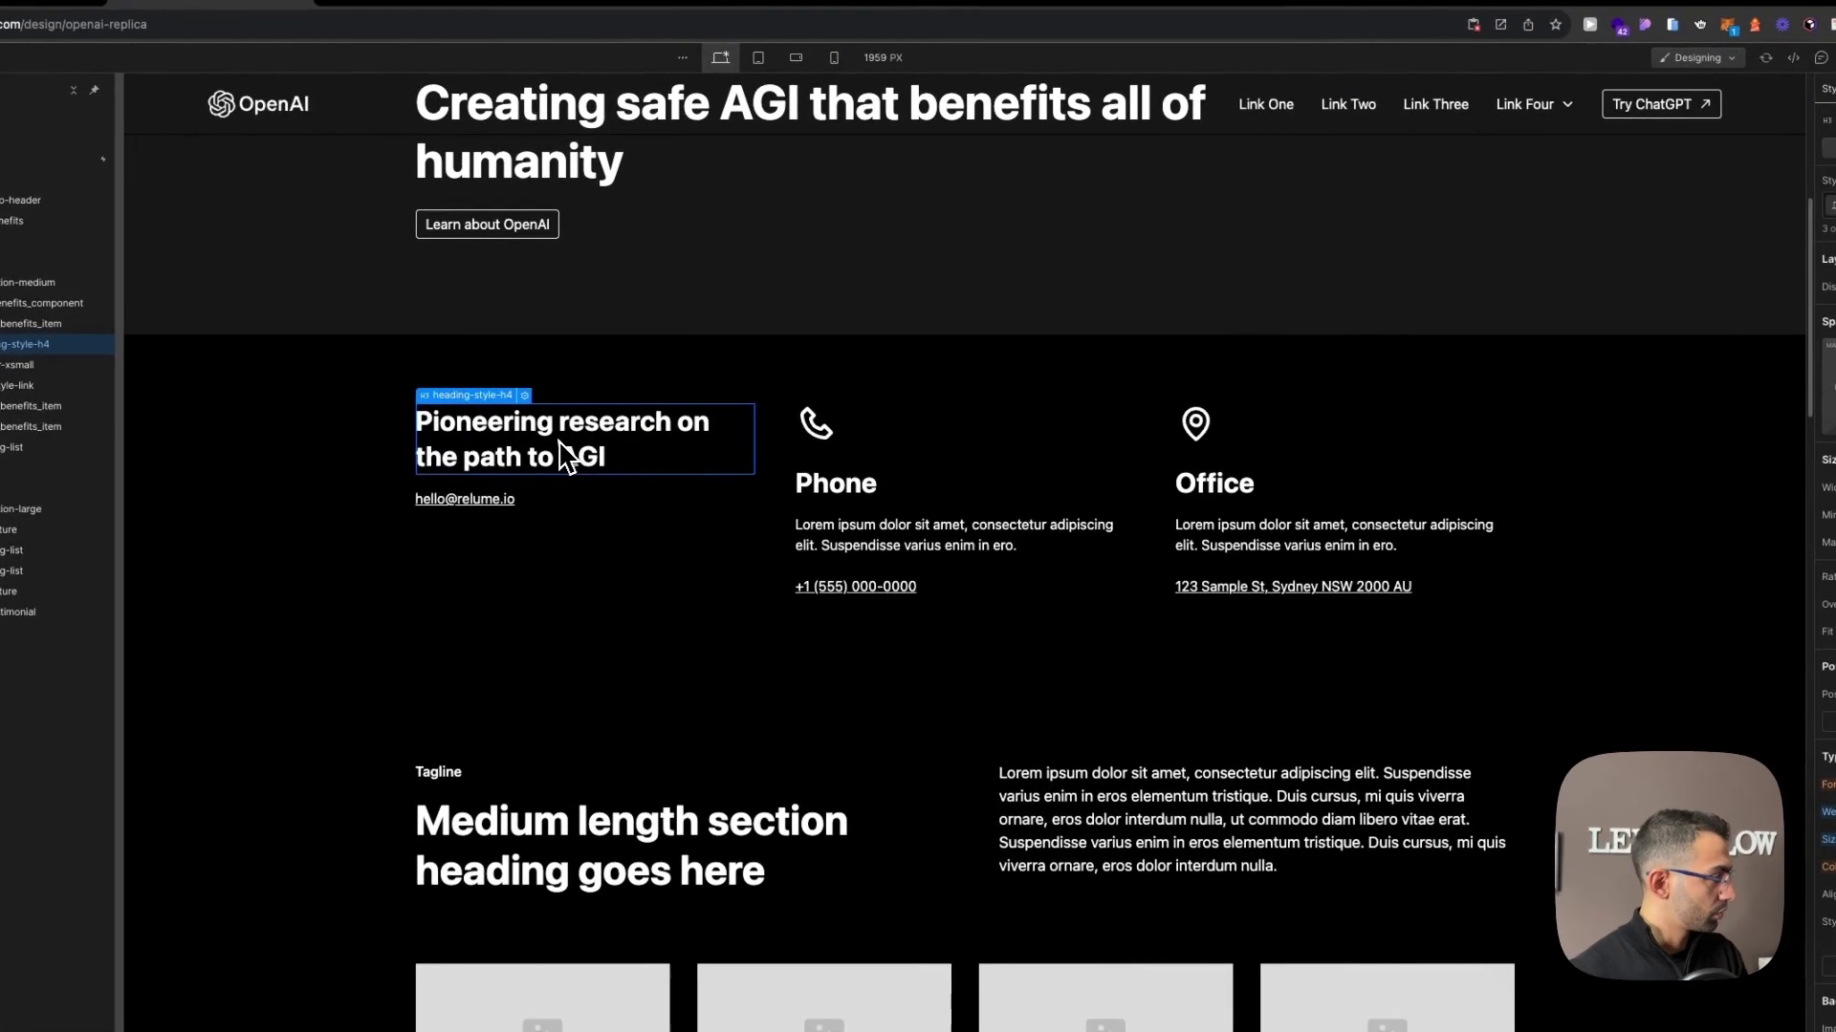
# Give the heading-style-h4 class a lighter font weight and compare the first benefits item with the original on openai.com.
pyautogui.doubleClick(699, 394)
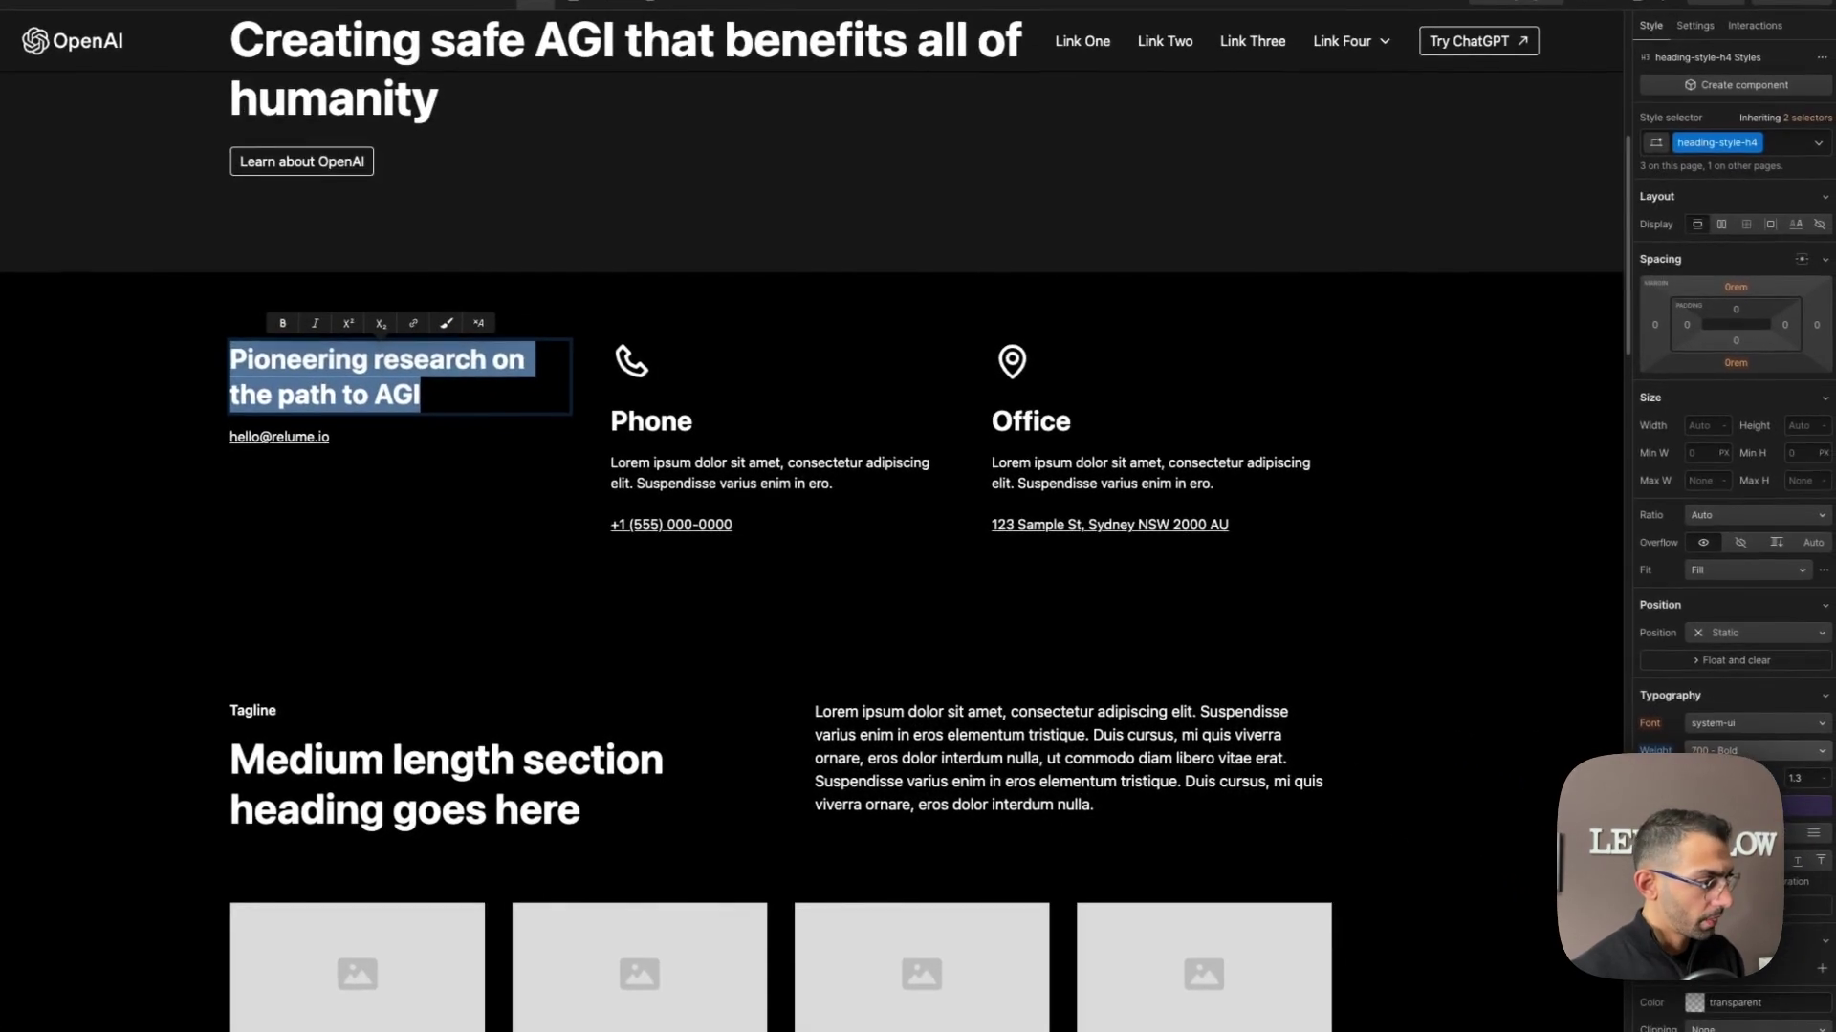
pyautogui.click(1745, 749)
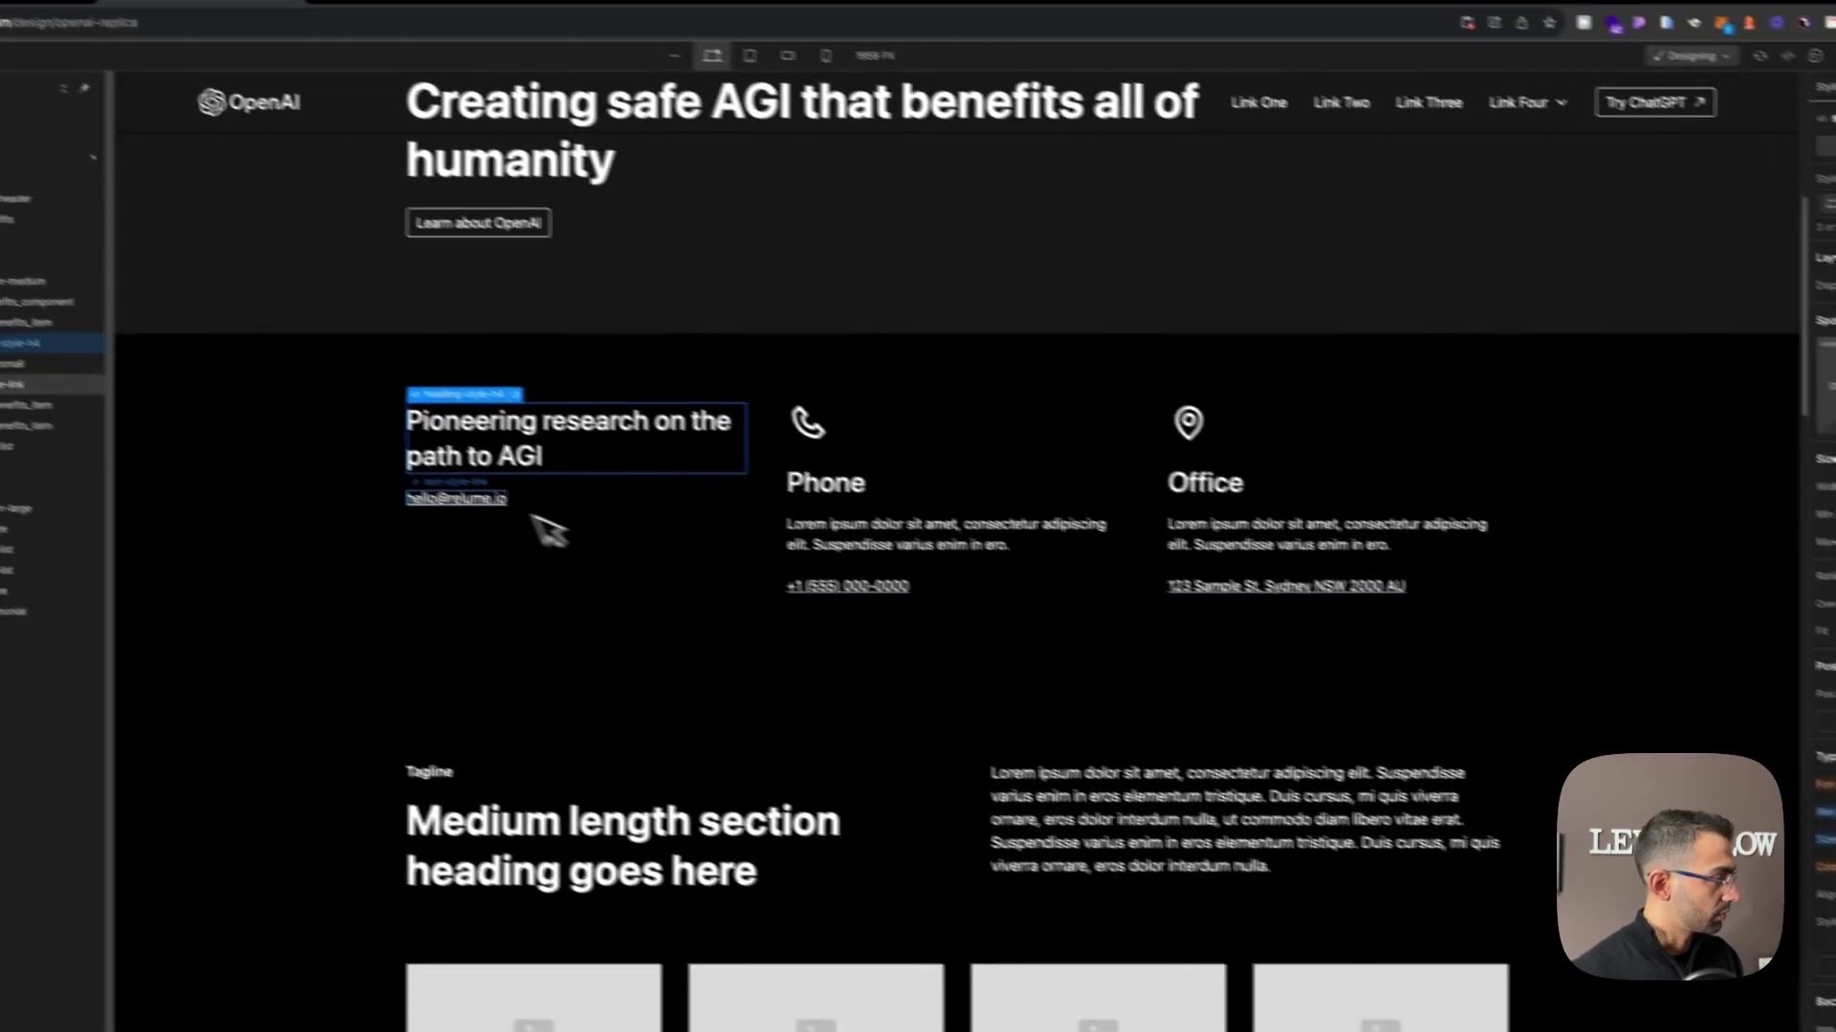
pyautogui.click(372, 428)
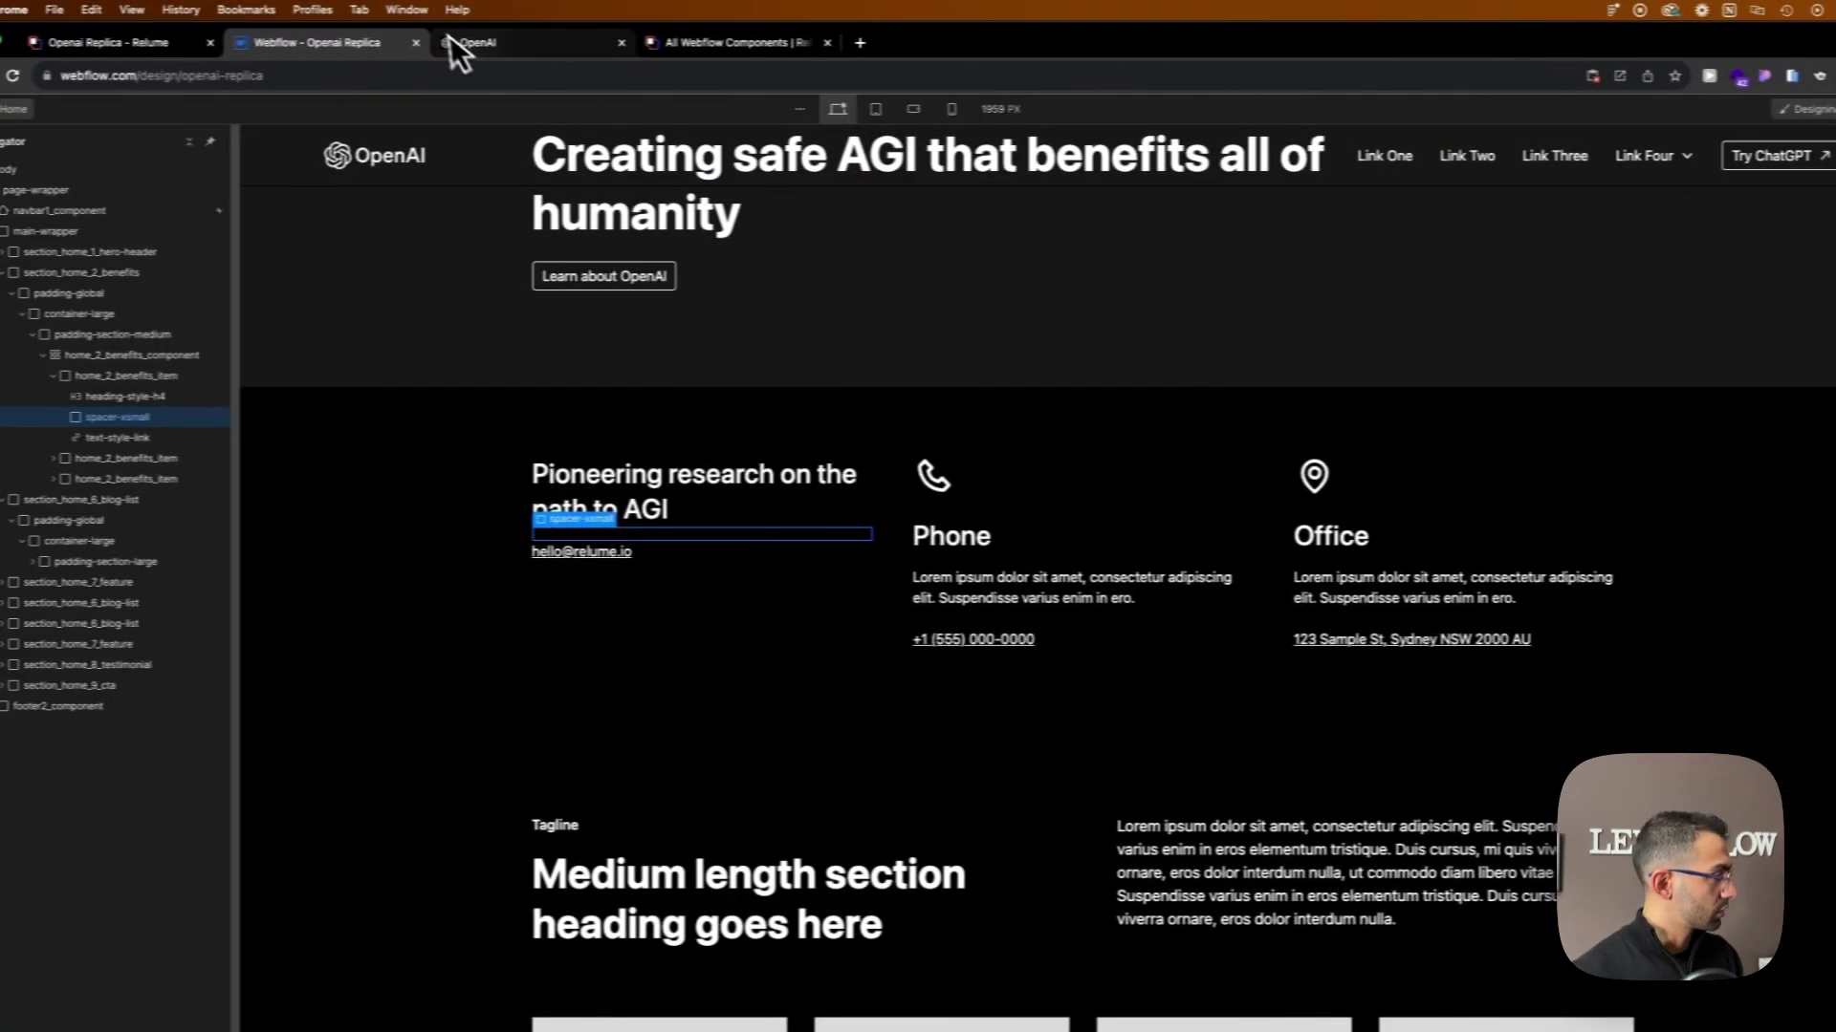
pyautogui.click(421, 11)
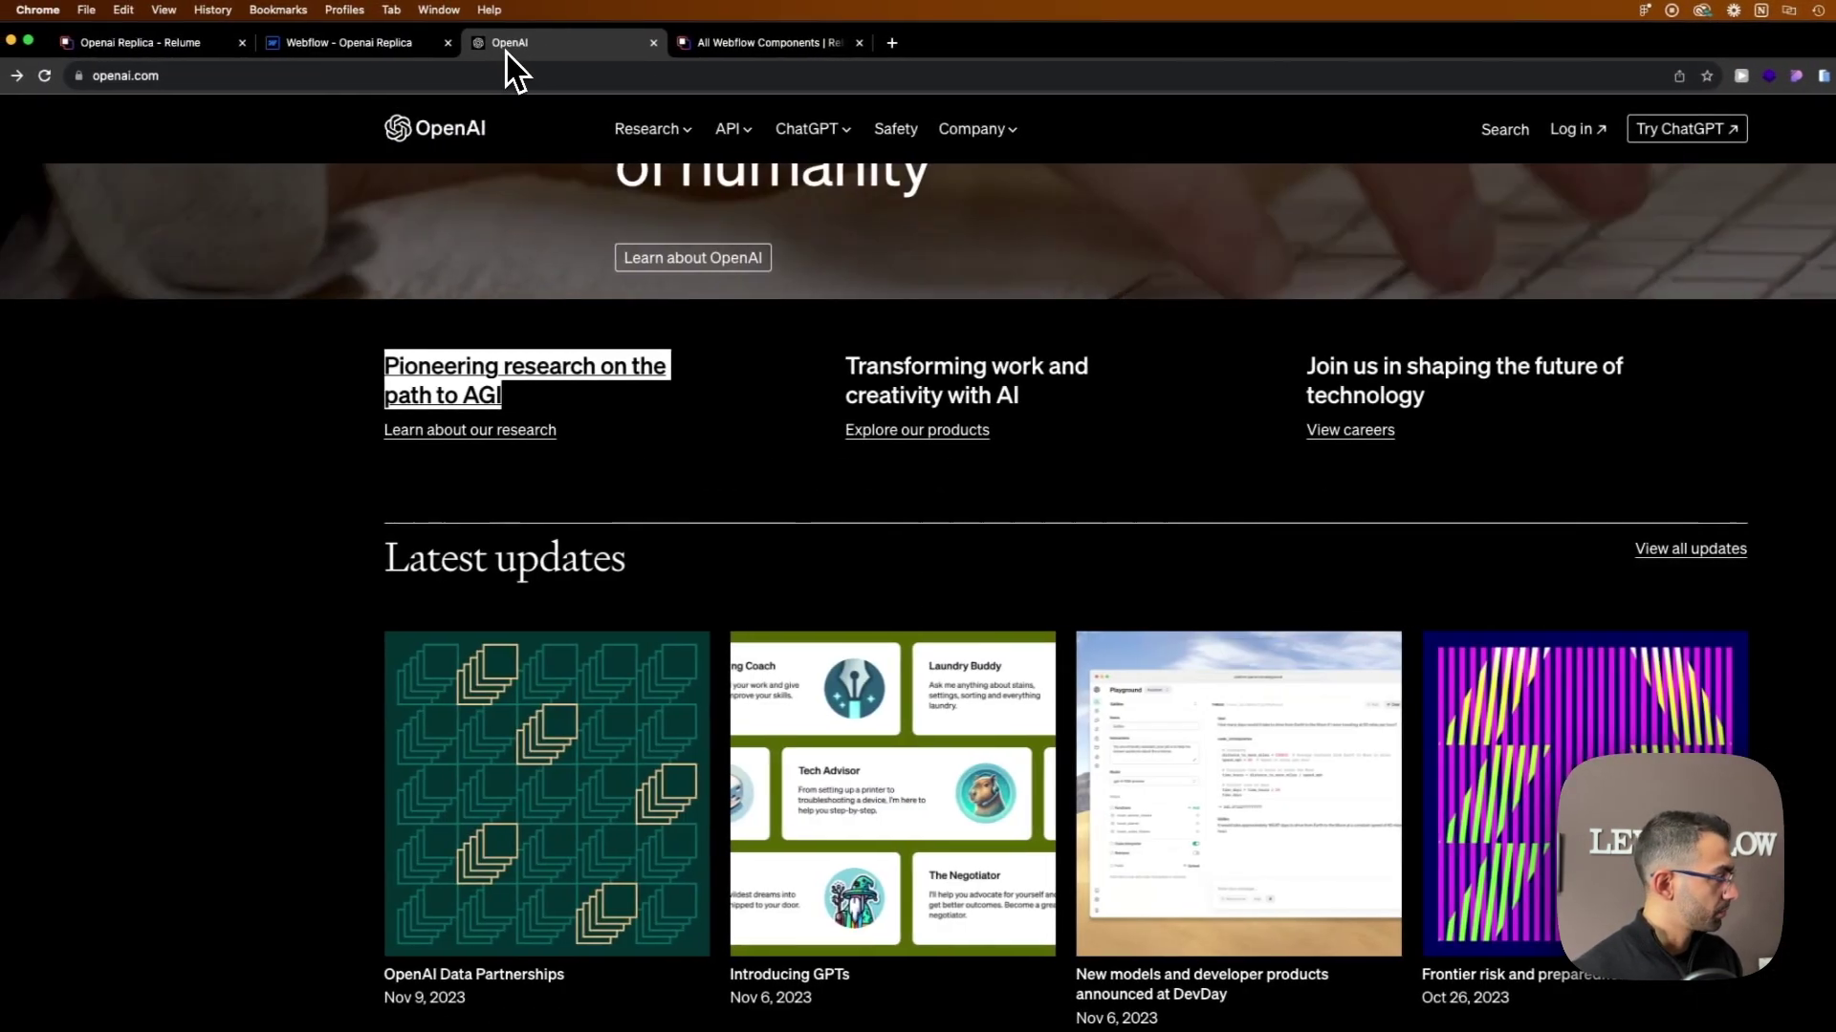
pyautogui.click(373, 50)
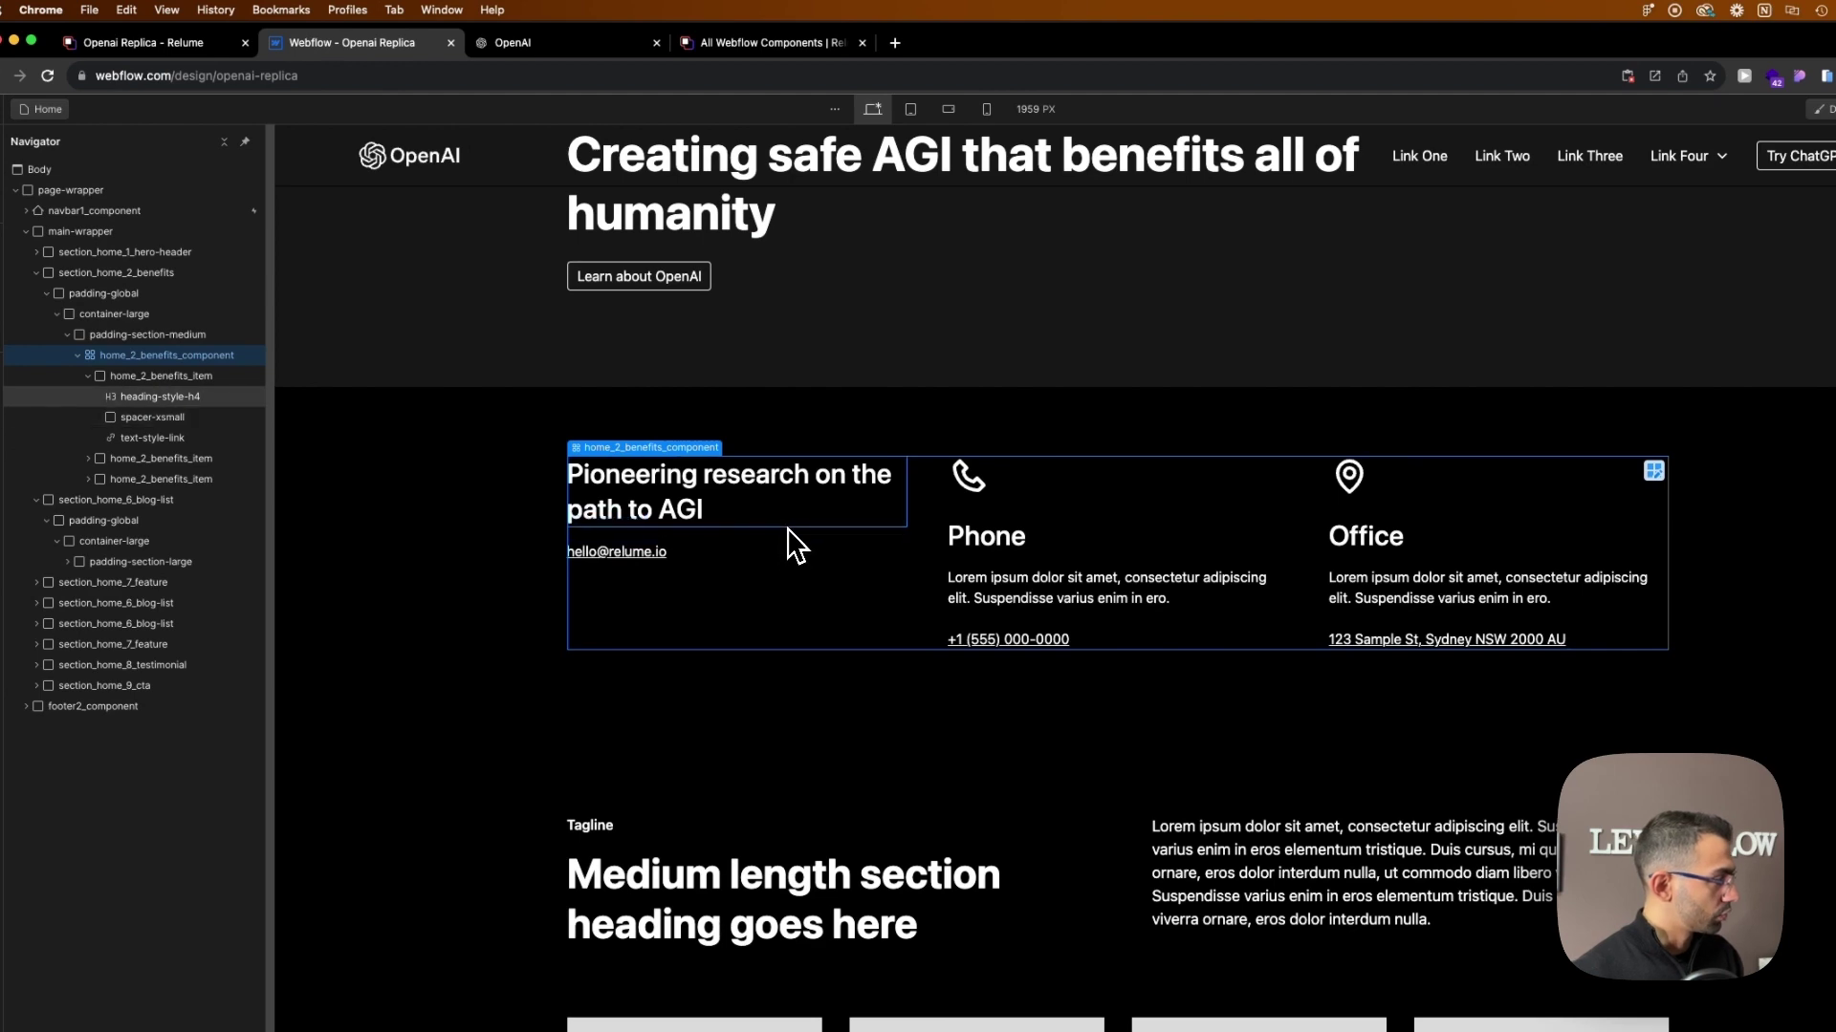
# Duplicate the first benefits item twice and delete the old Phone and Office items.
pyautogui.click(197, 378)
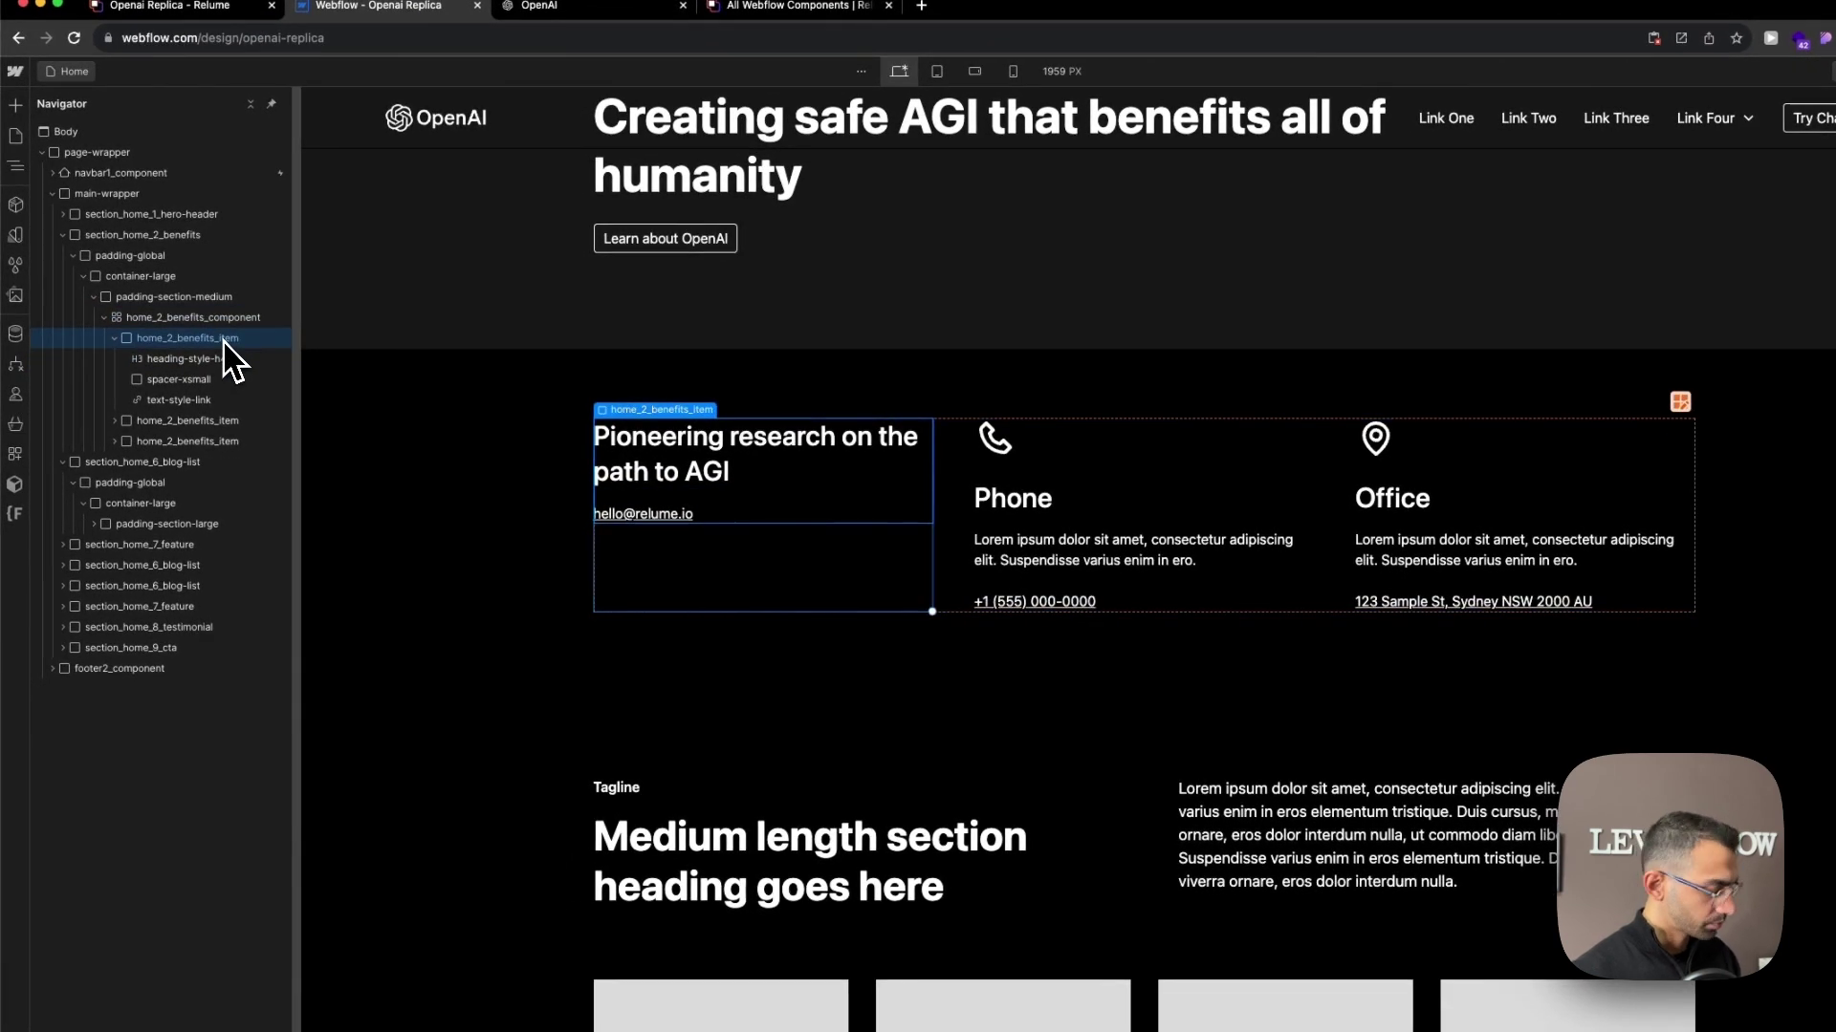
pyautogui.press('super+d')
pyautogui.press('super+d')
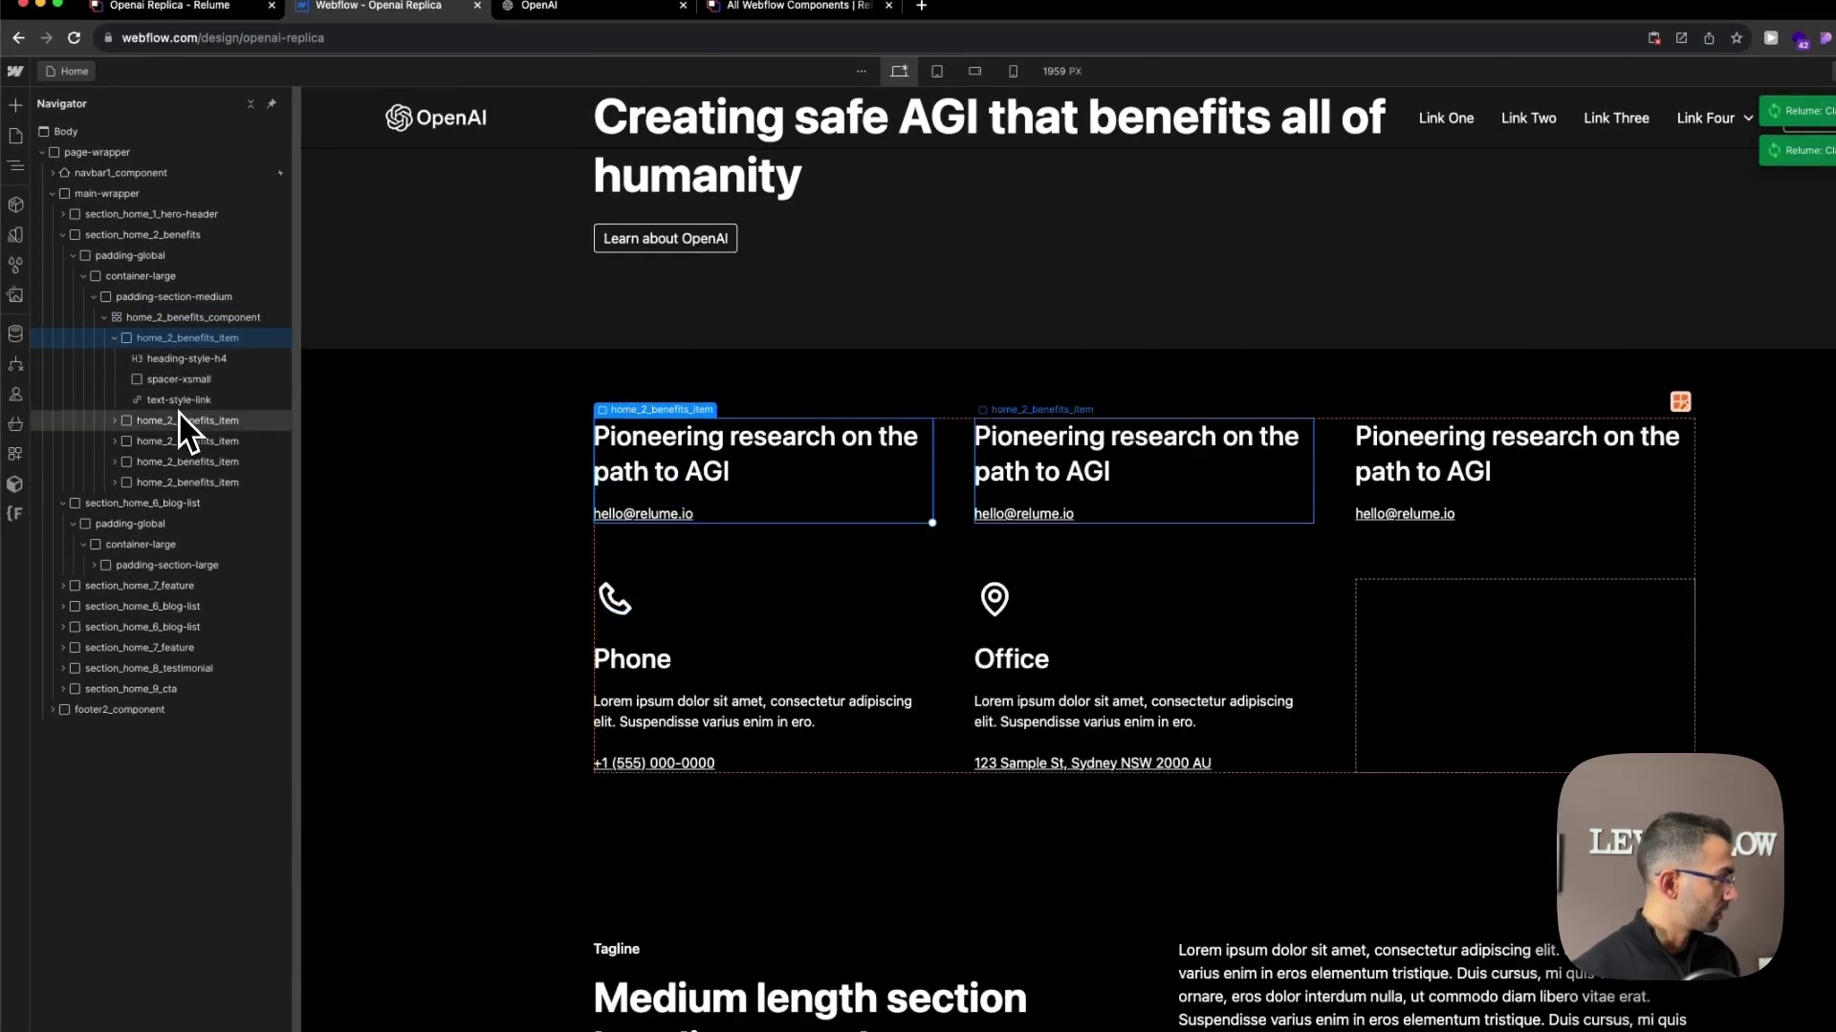
pyautogui.click(164, 480)
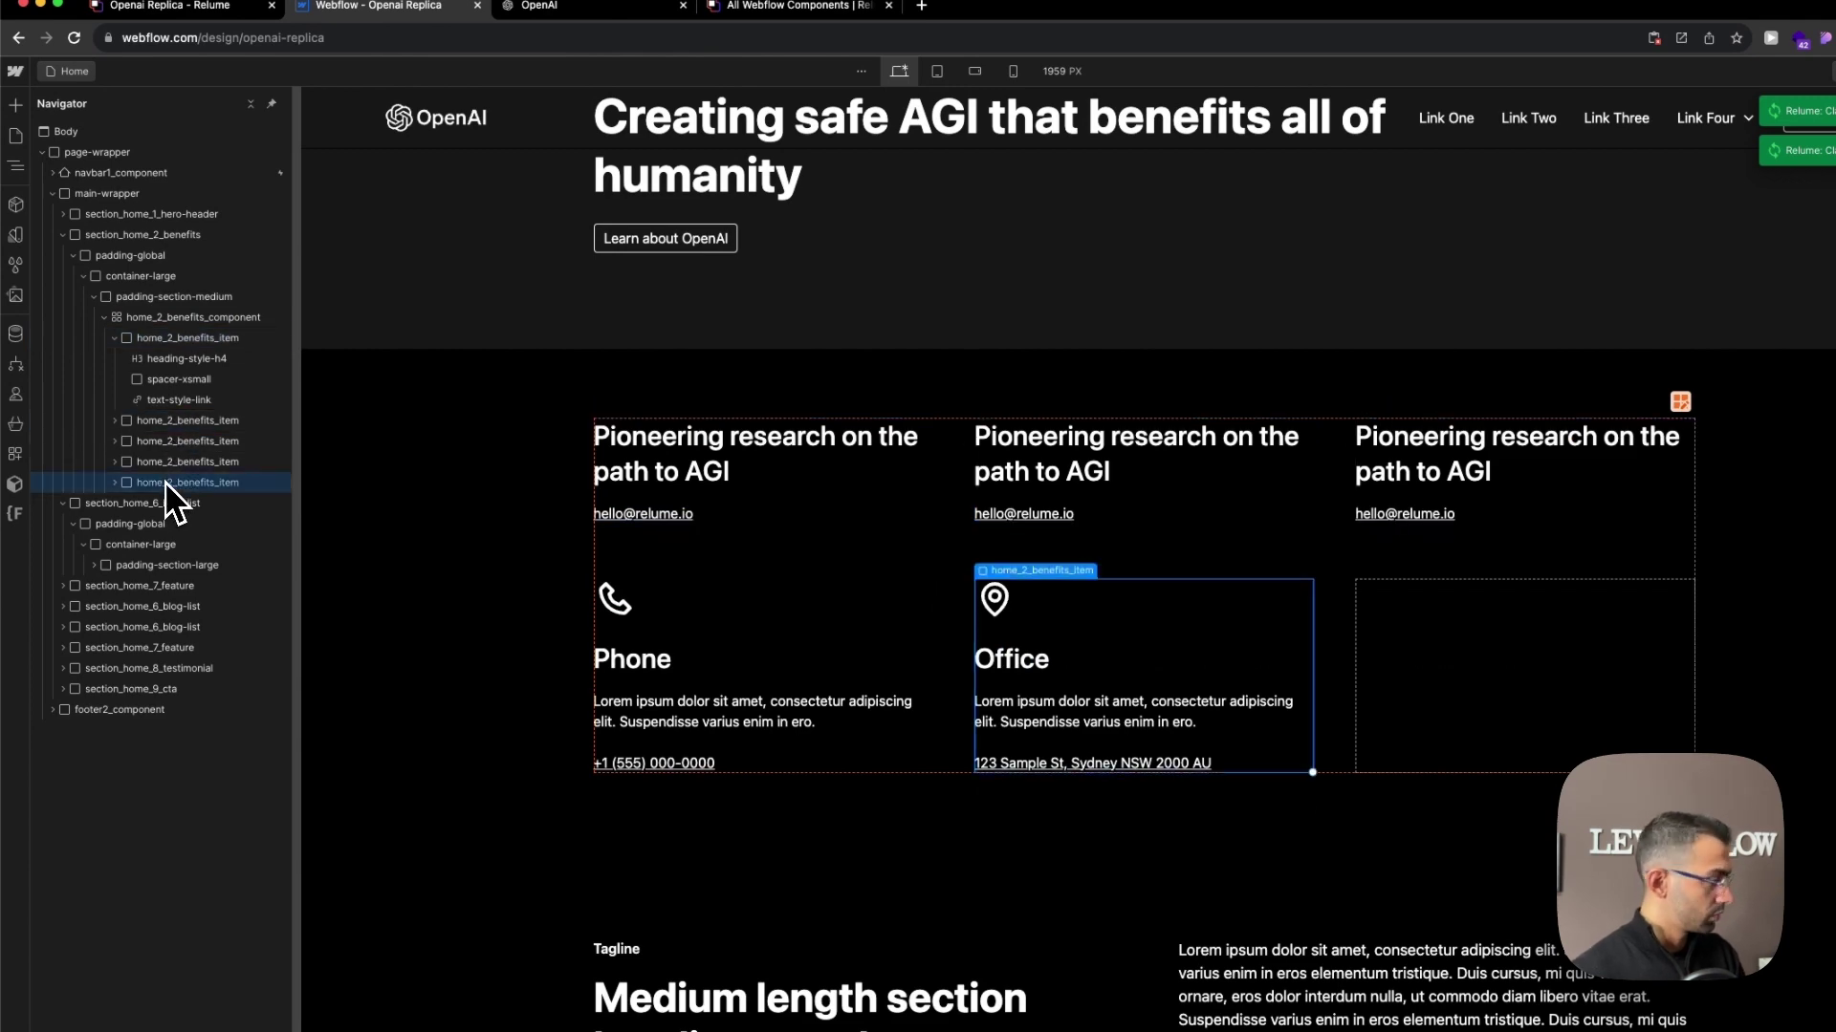
pyautogui.press('Delete')
pyautogui.press('Delete')
pyautogui.click(904, 339)
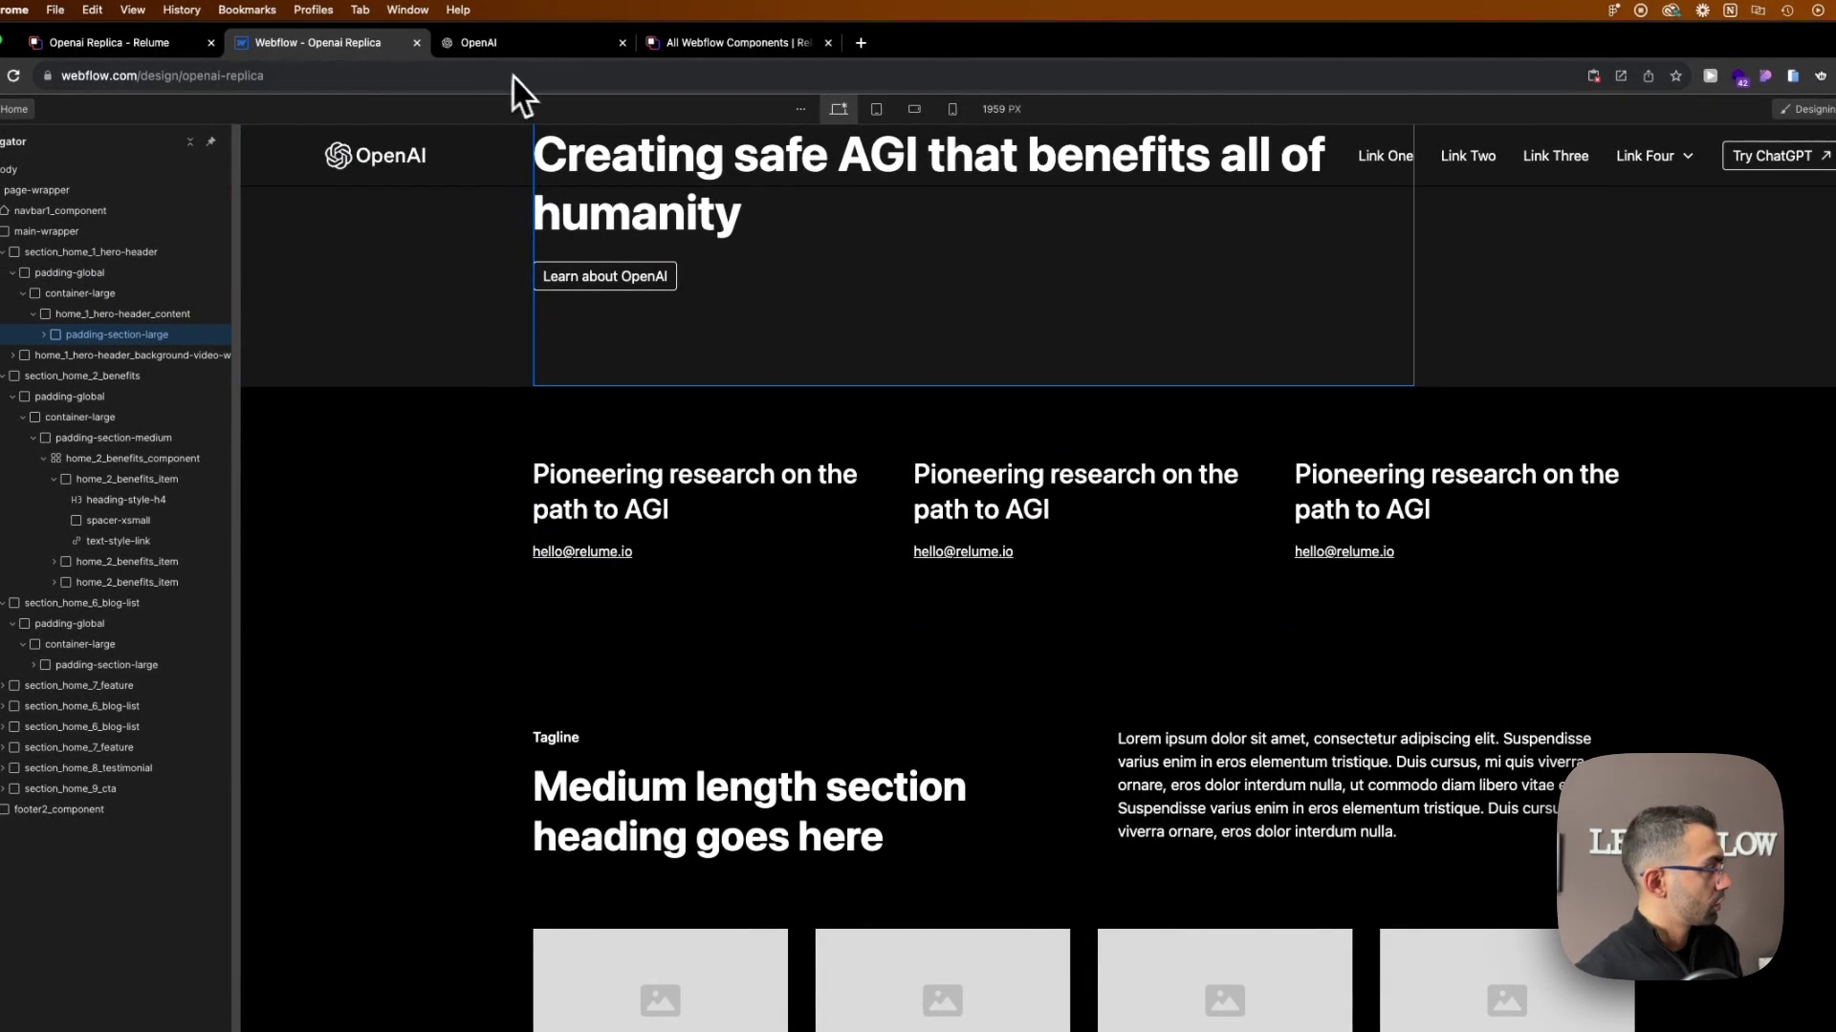
# Set the first benefits item's link text to "Learn about our research", matching openai.com.
pyautogui.click(528, 53)
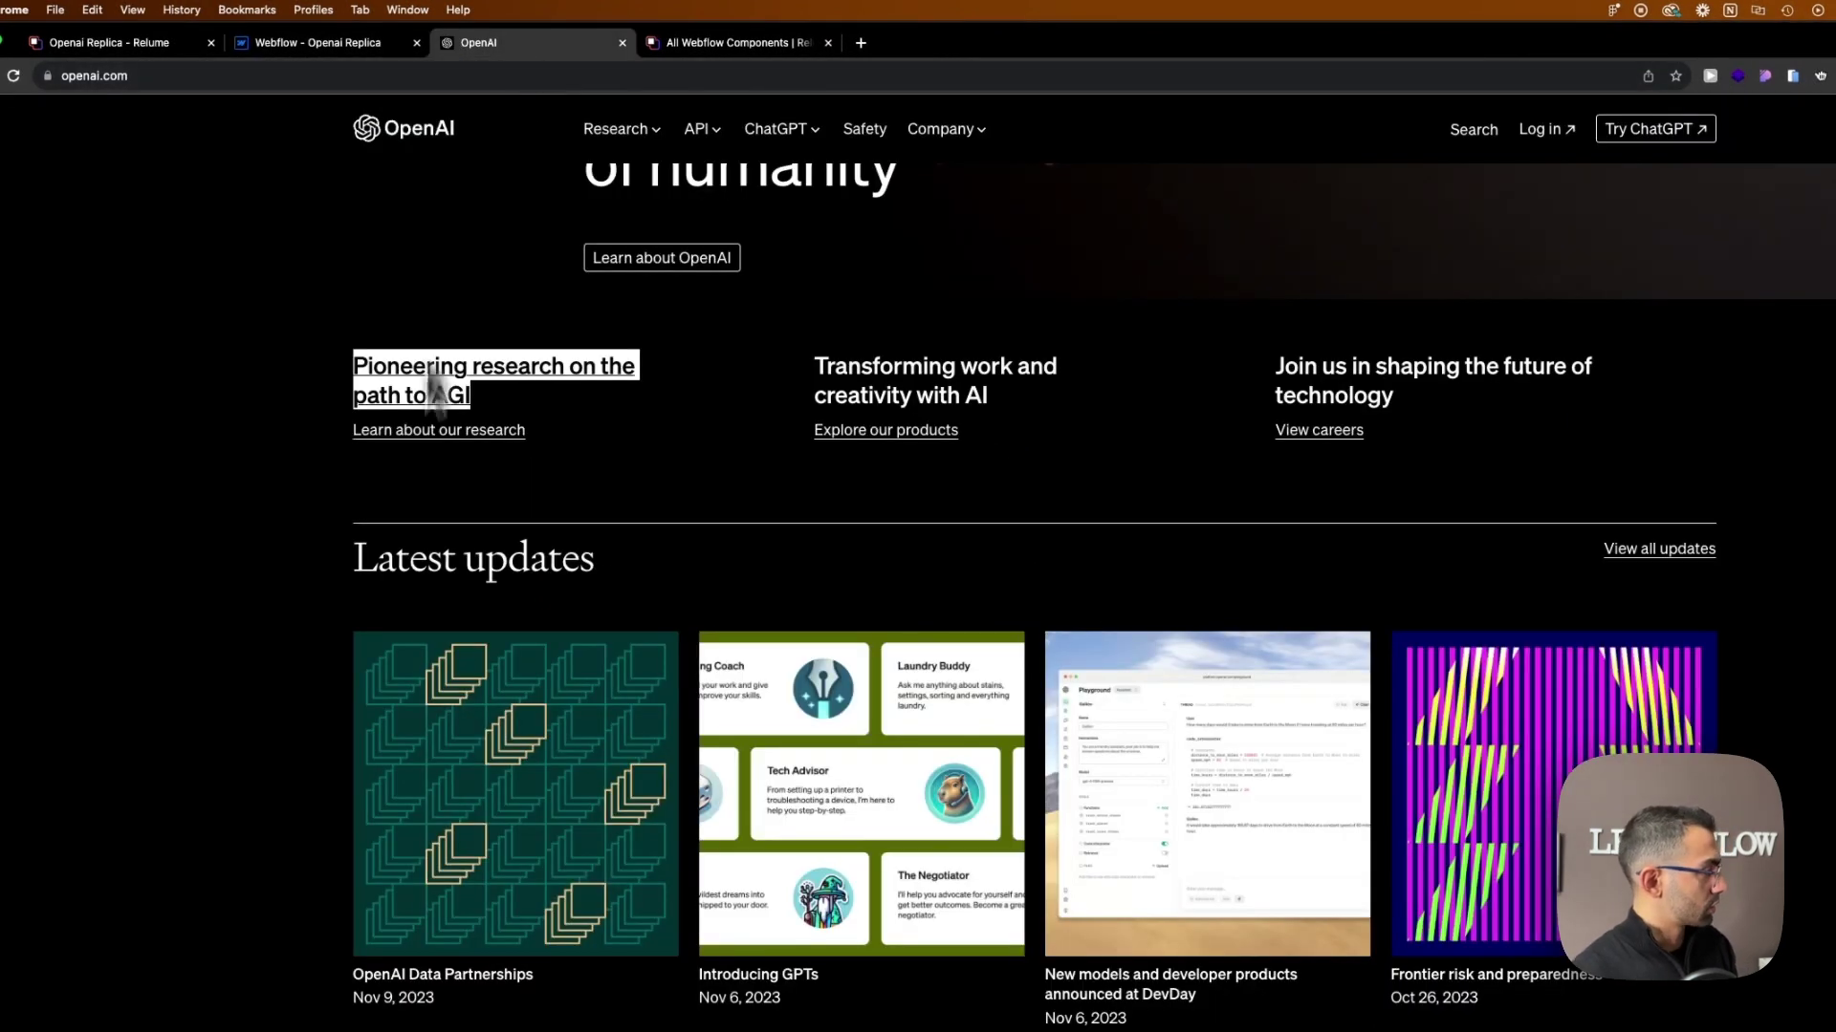
pyautogui.click(322, 46)
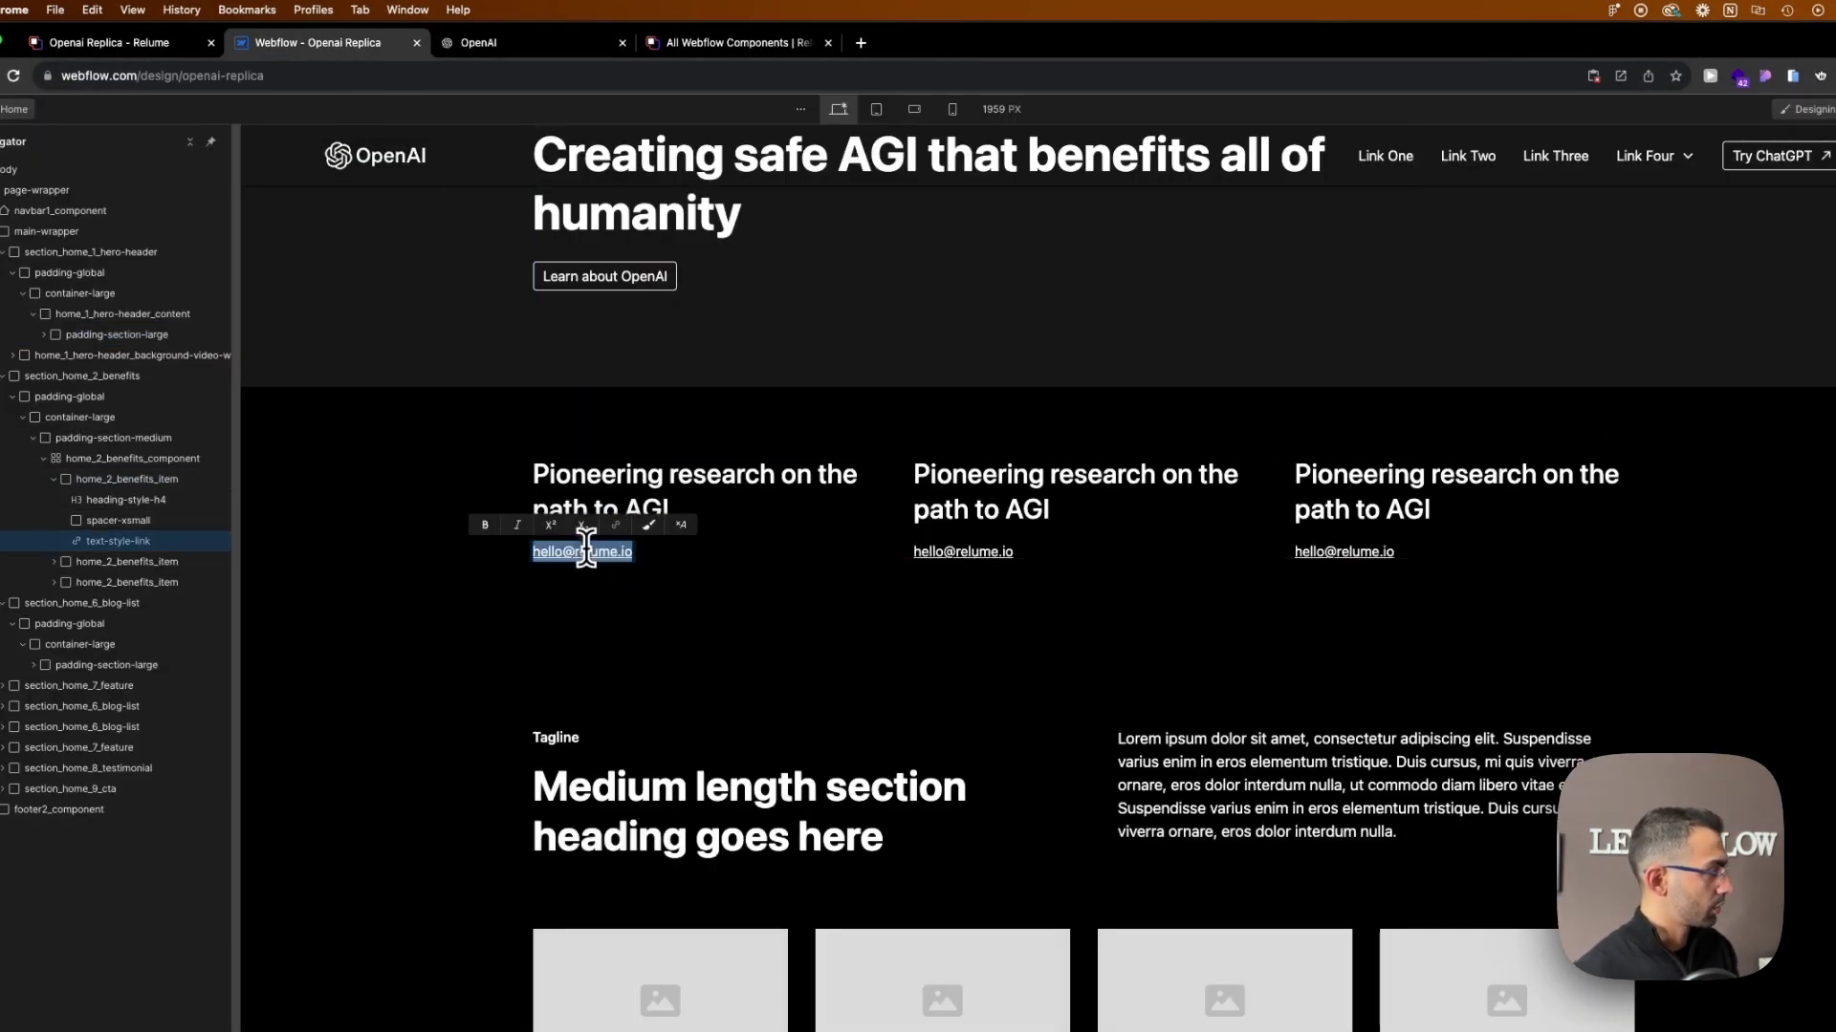
pyautogui.write('t our r')
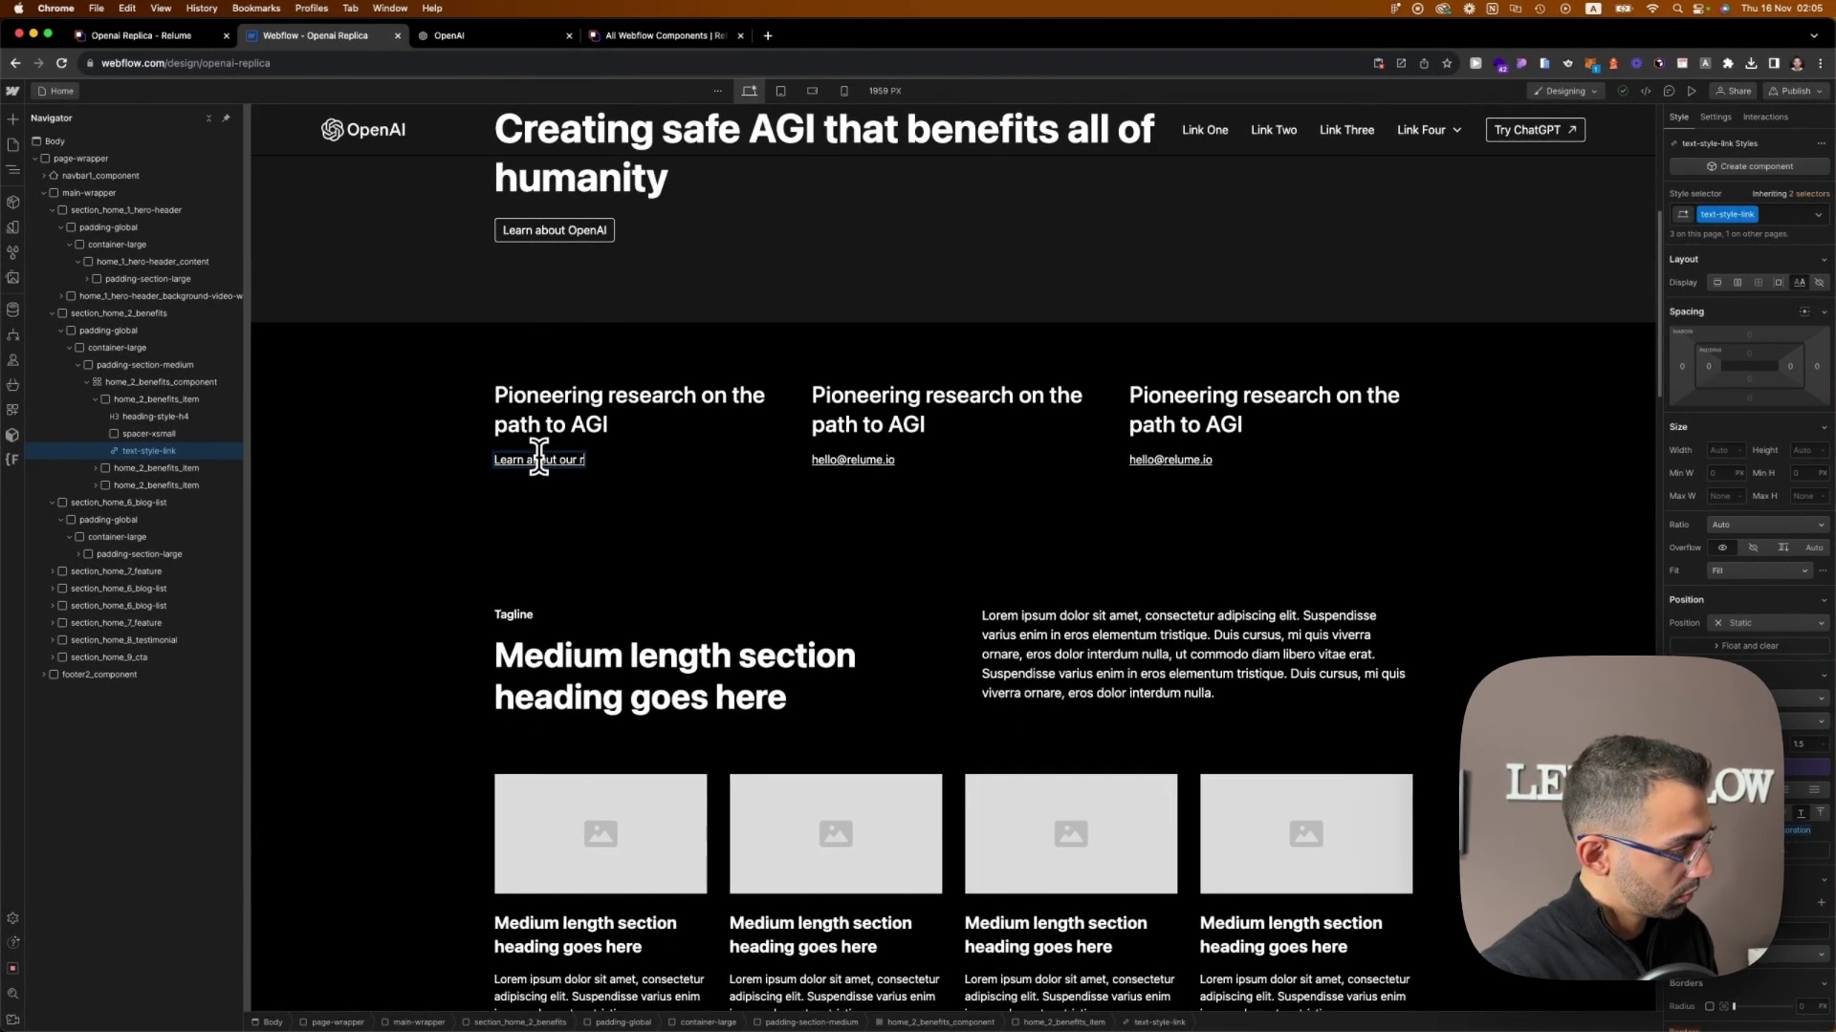
pyautogui.write('esearch')
pyautogui.click(536, 578)
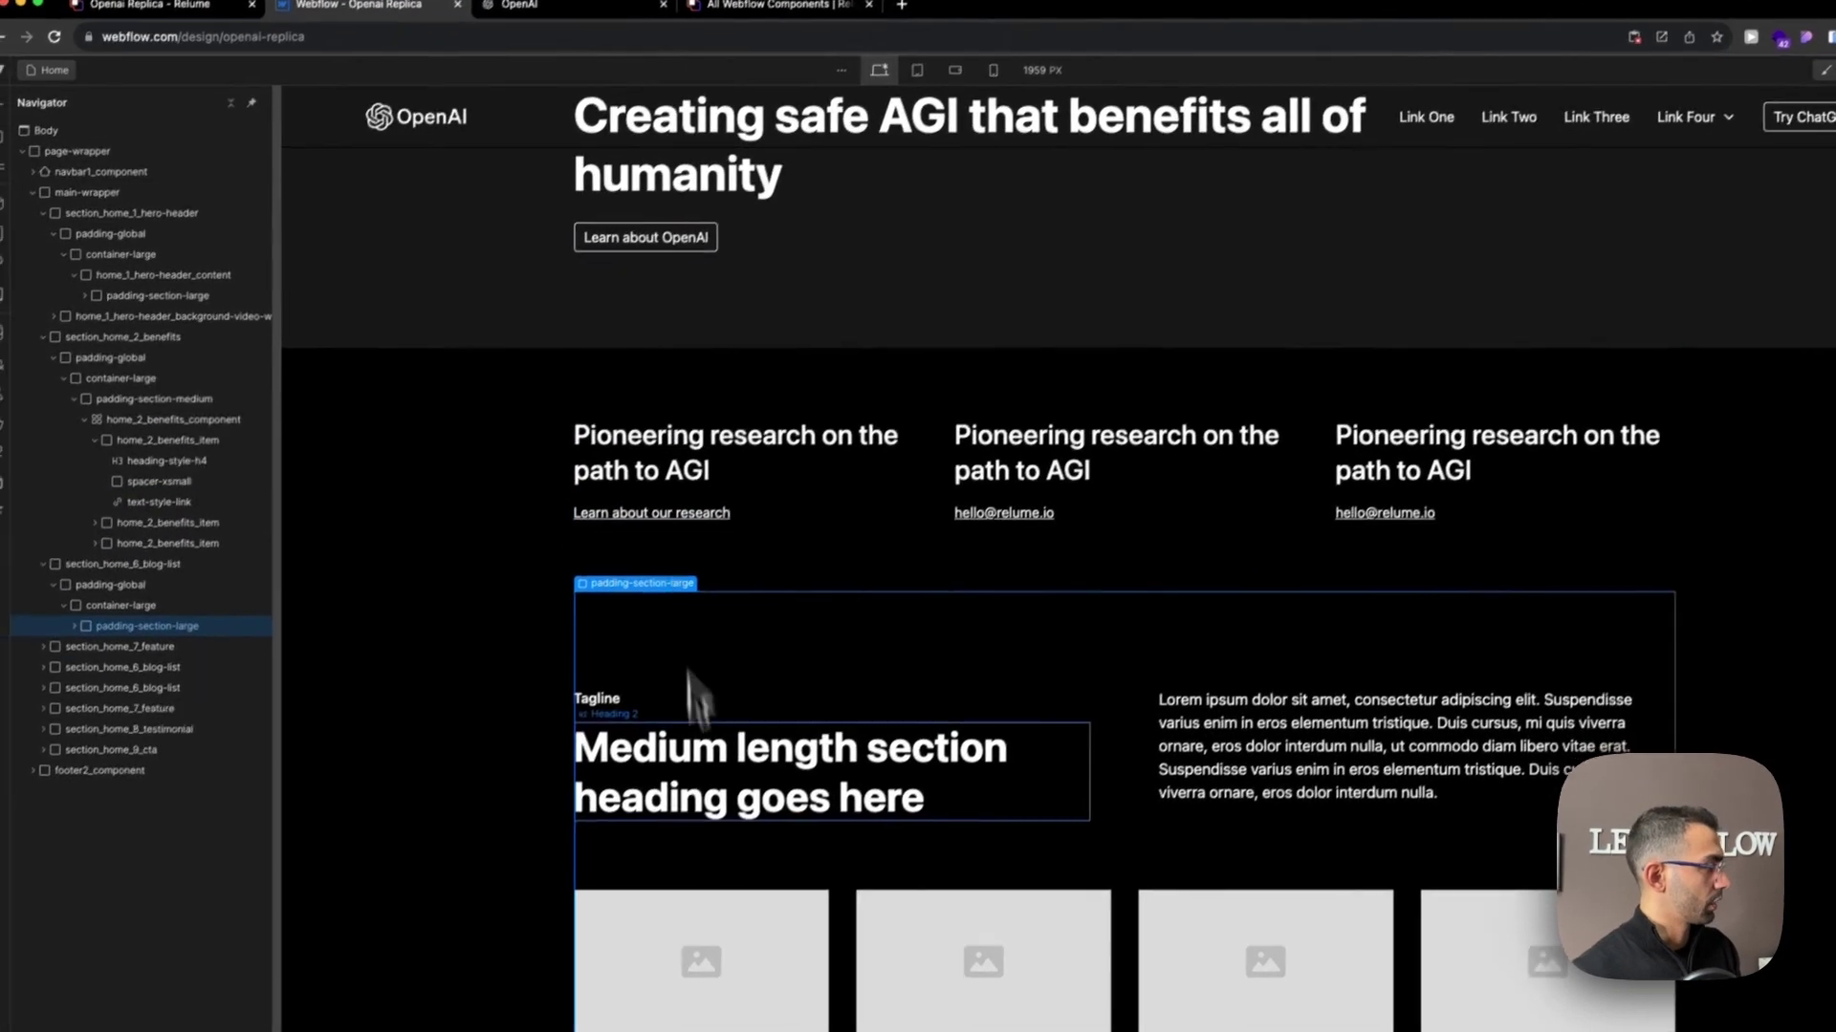
# Replace the padding-section-large class in the first blog-list section with padding-section-medium.
pyautogui.scroll(-5, 650, 669)
pyautogui.scroll(6, 574, 641)
pyautogui.click(803, 659)
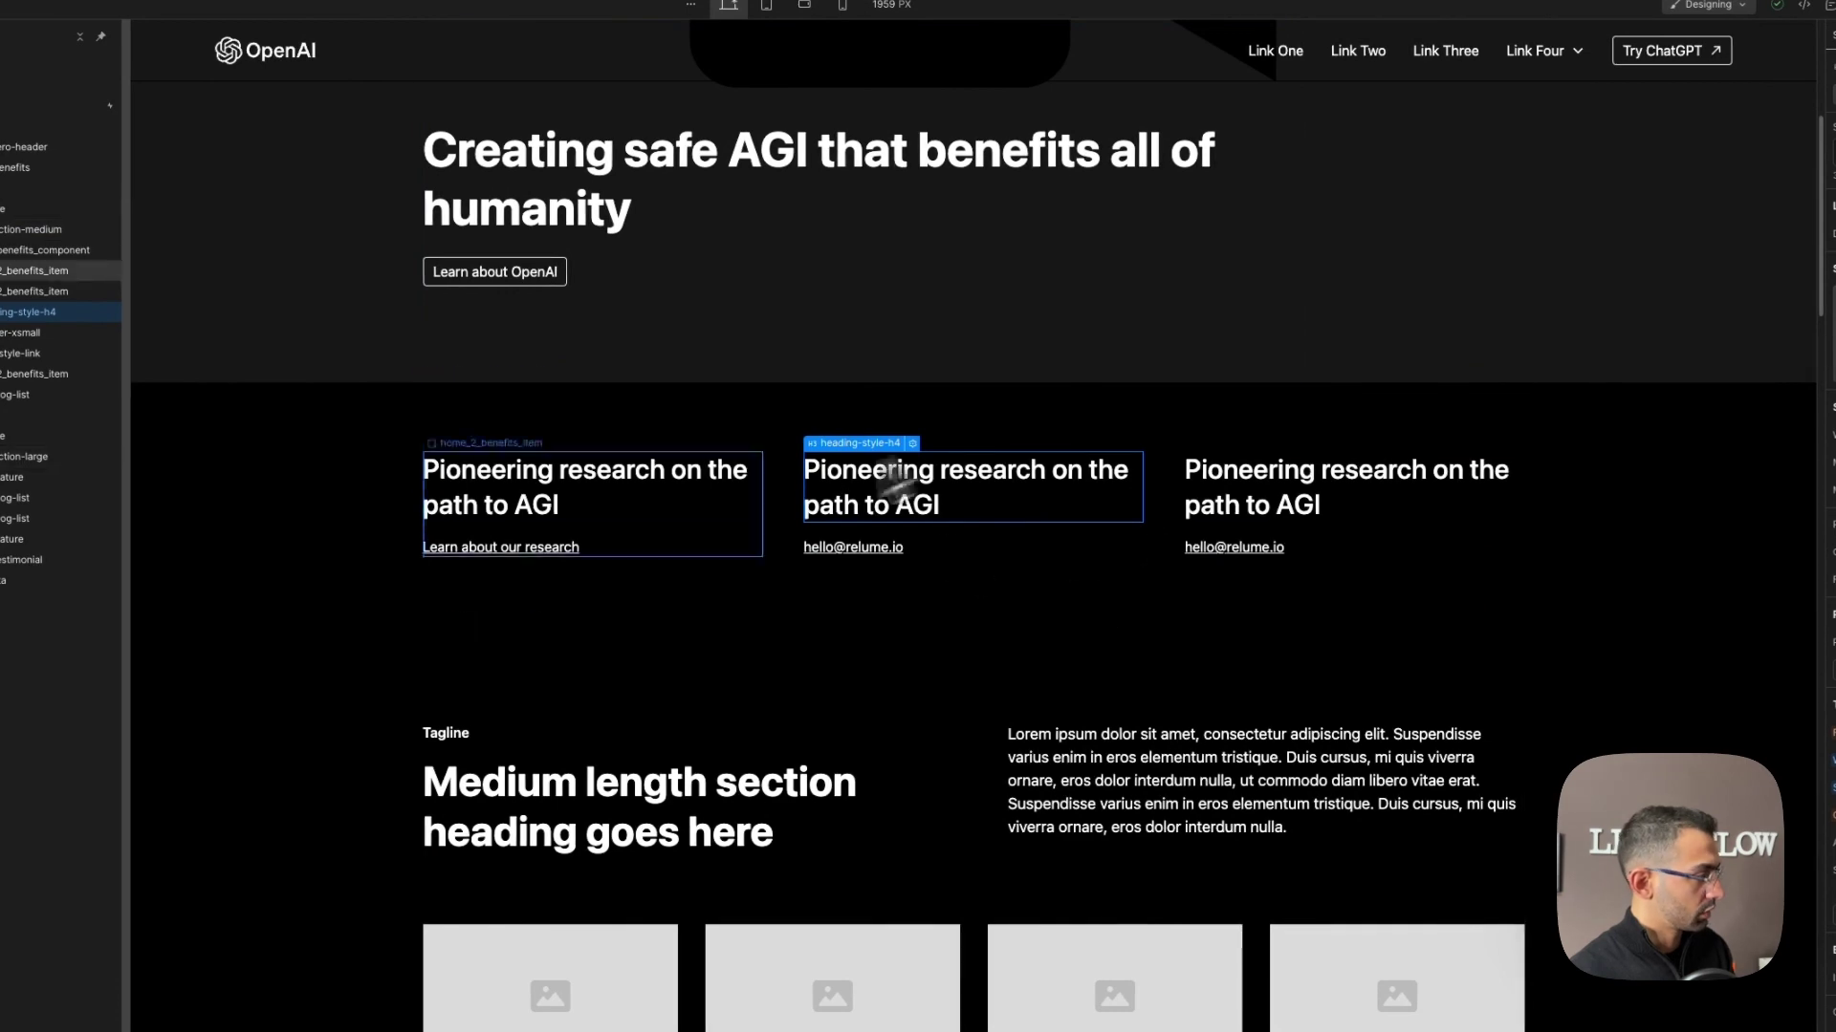
pyautogui.click(619, 536)
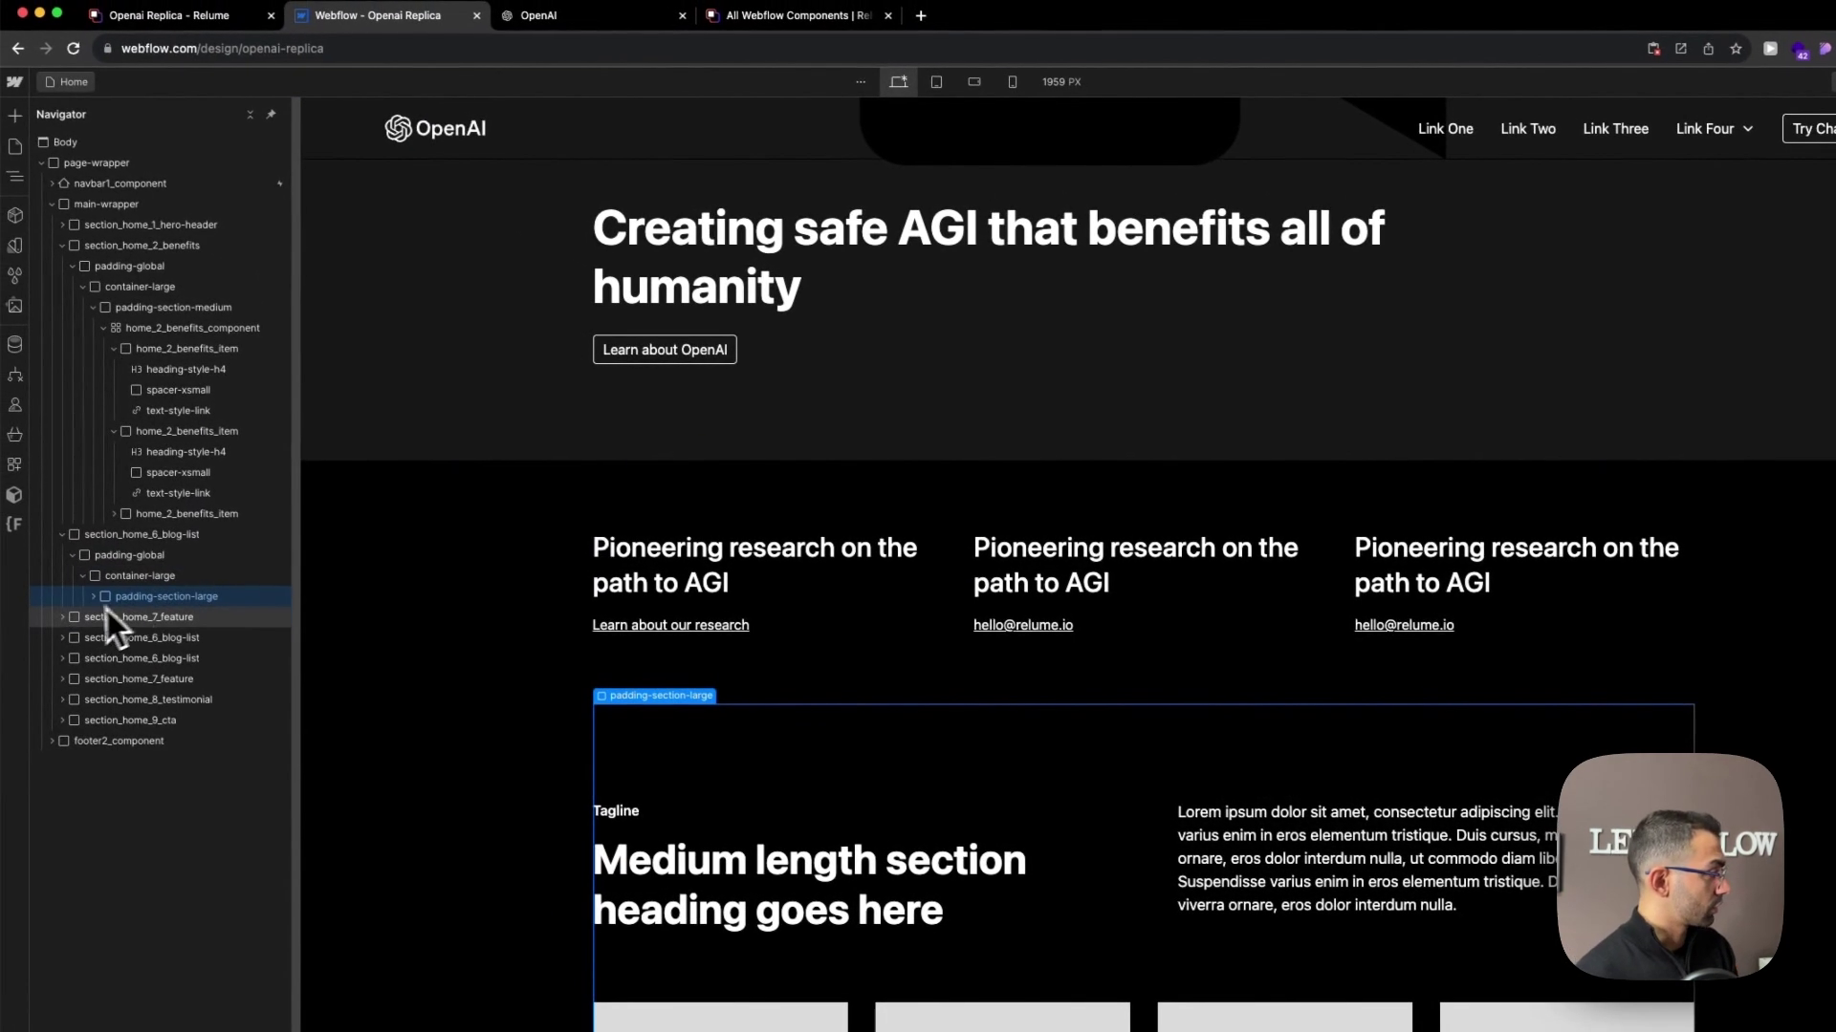
pyautogui.click(95, 598)
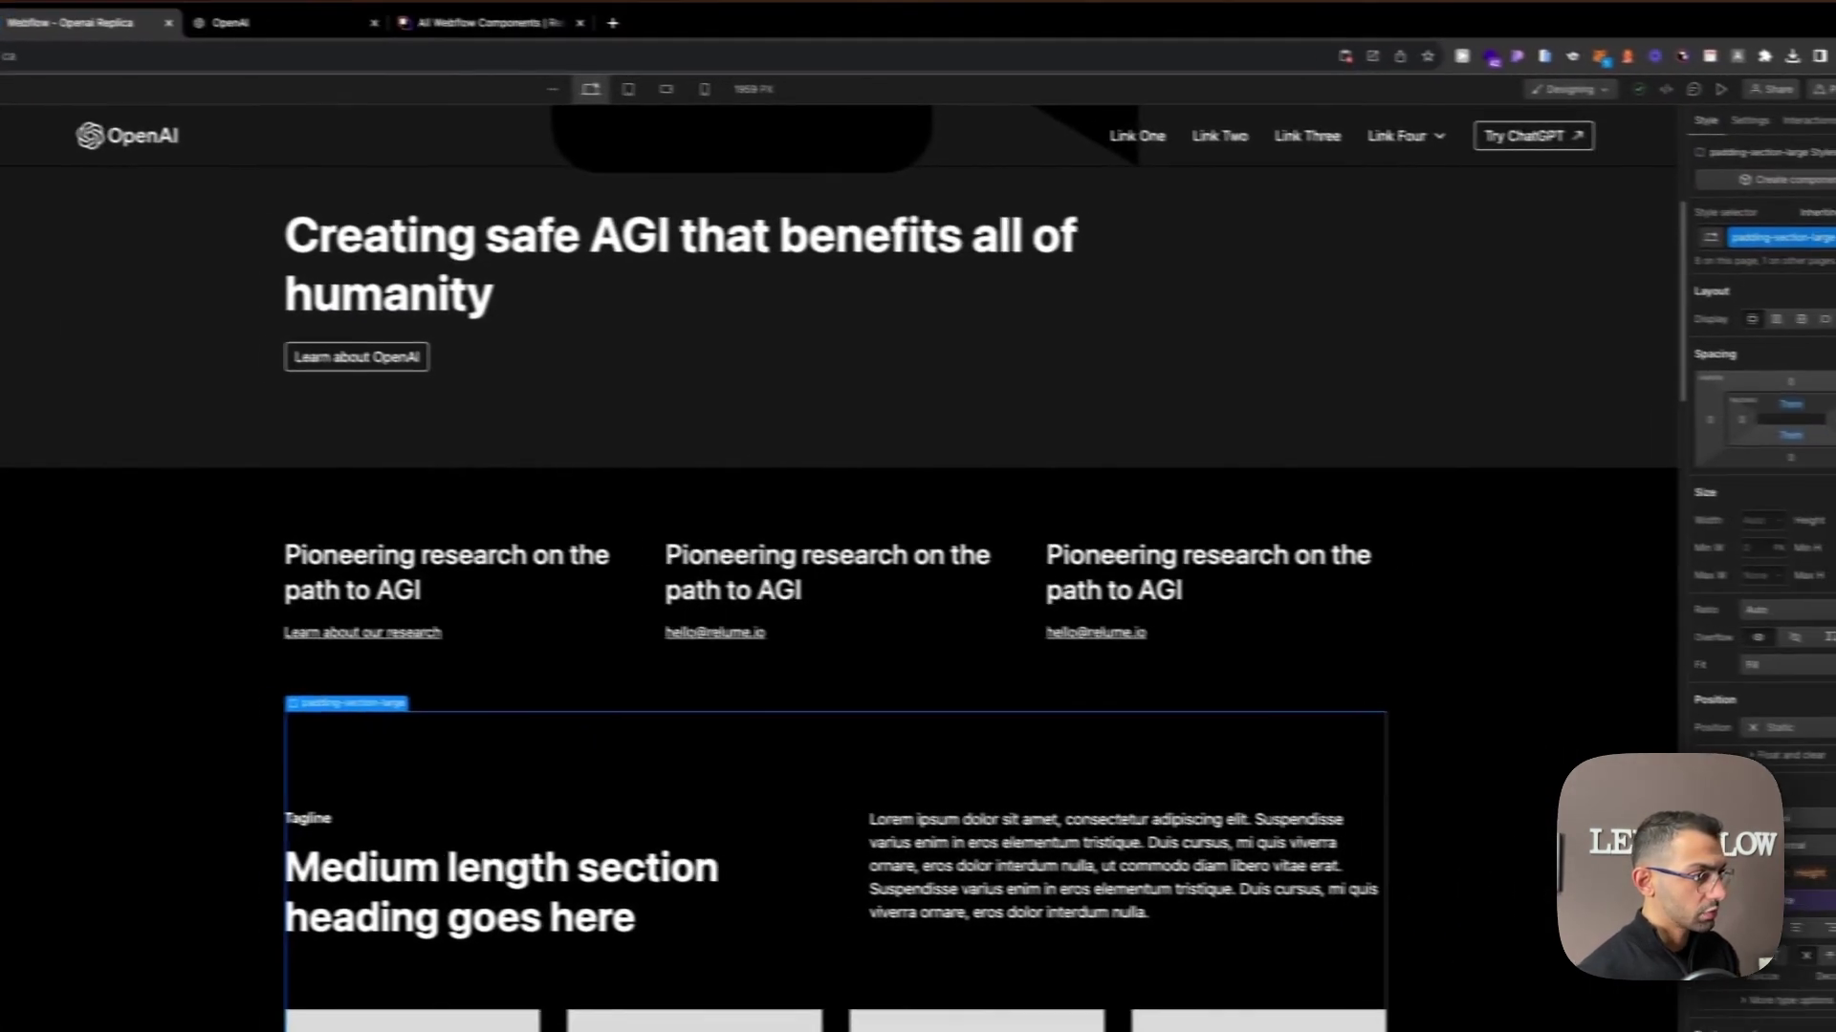
pyautogui.click(1805, 256)
pyautogui.press('BackSpace')
pyautogui.write('medium')
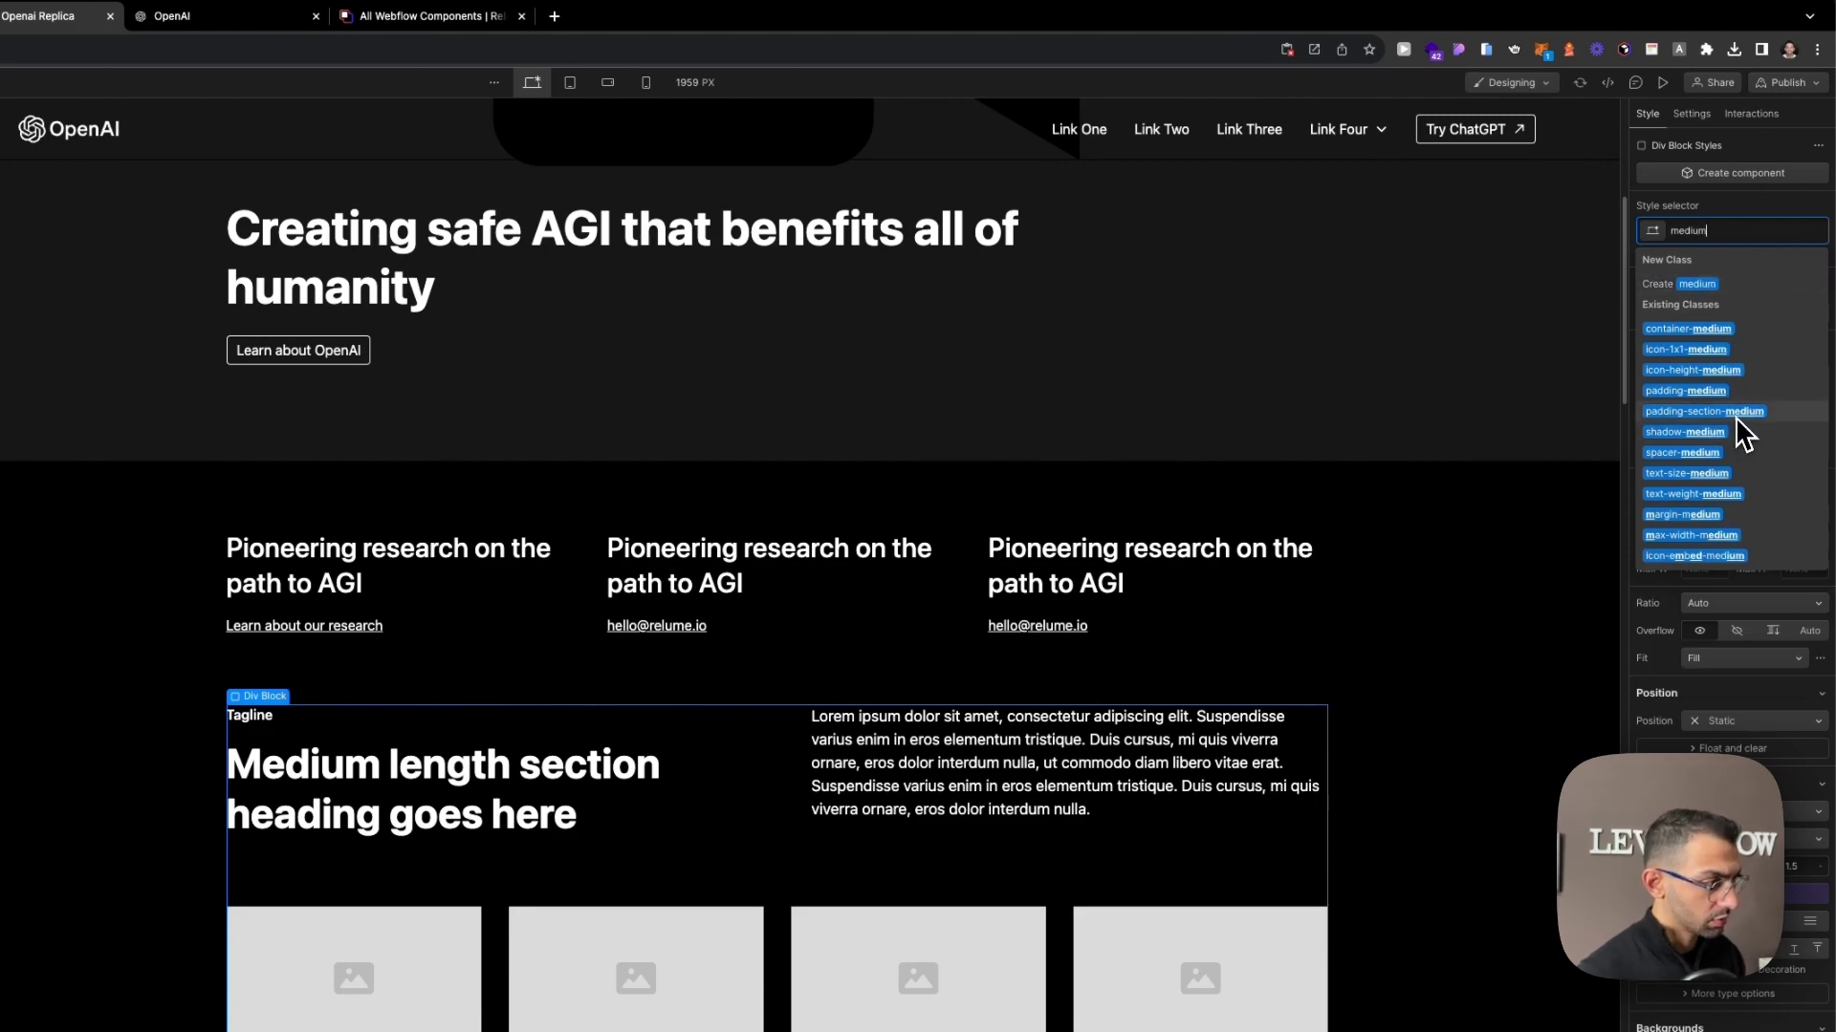
pyautogui.click(1736, 413)
# Add a line-divider above the first blog-list section's content and give it a "home" combo class with a bottom margin.
pyautogui.press('a')
pyautogui.moveTo(88, 381); pyautogui.dragTo(95, 627)
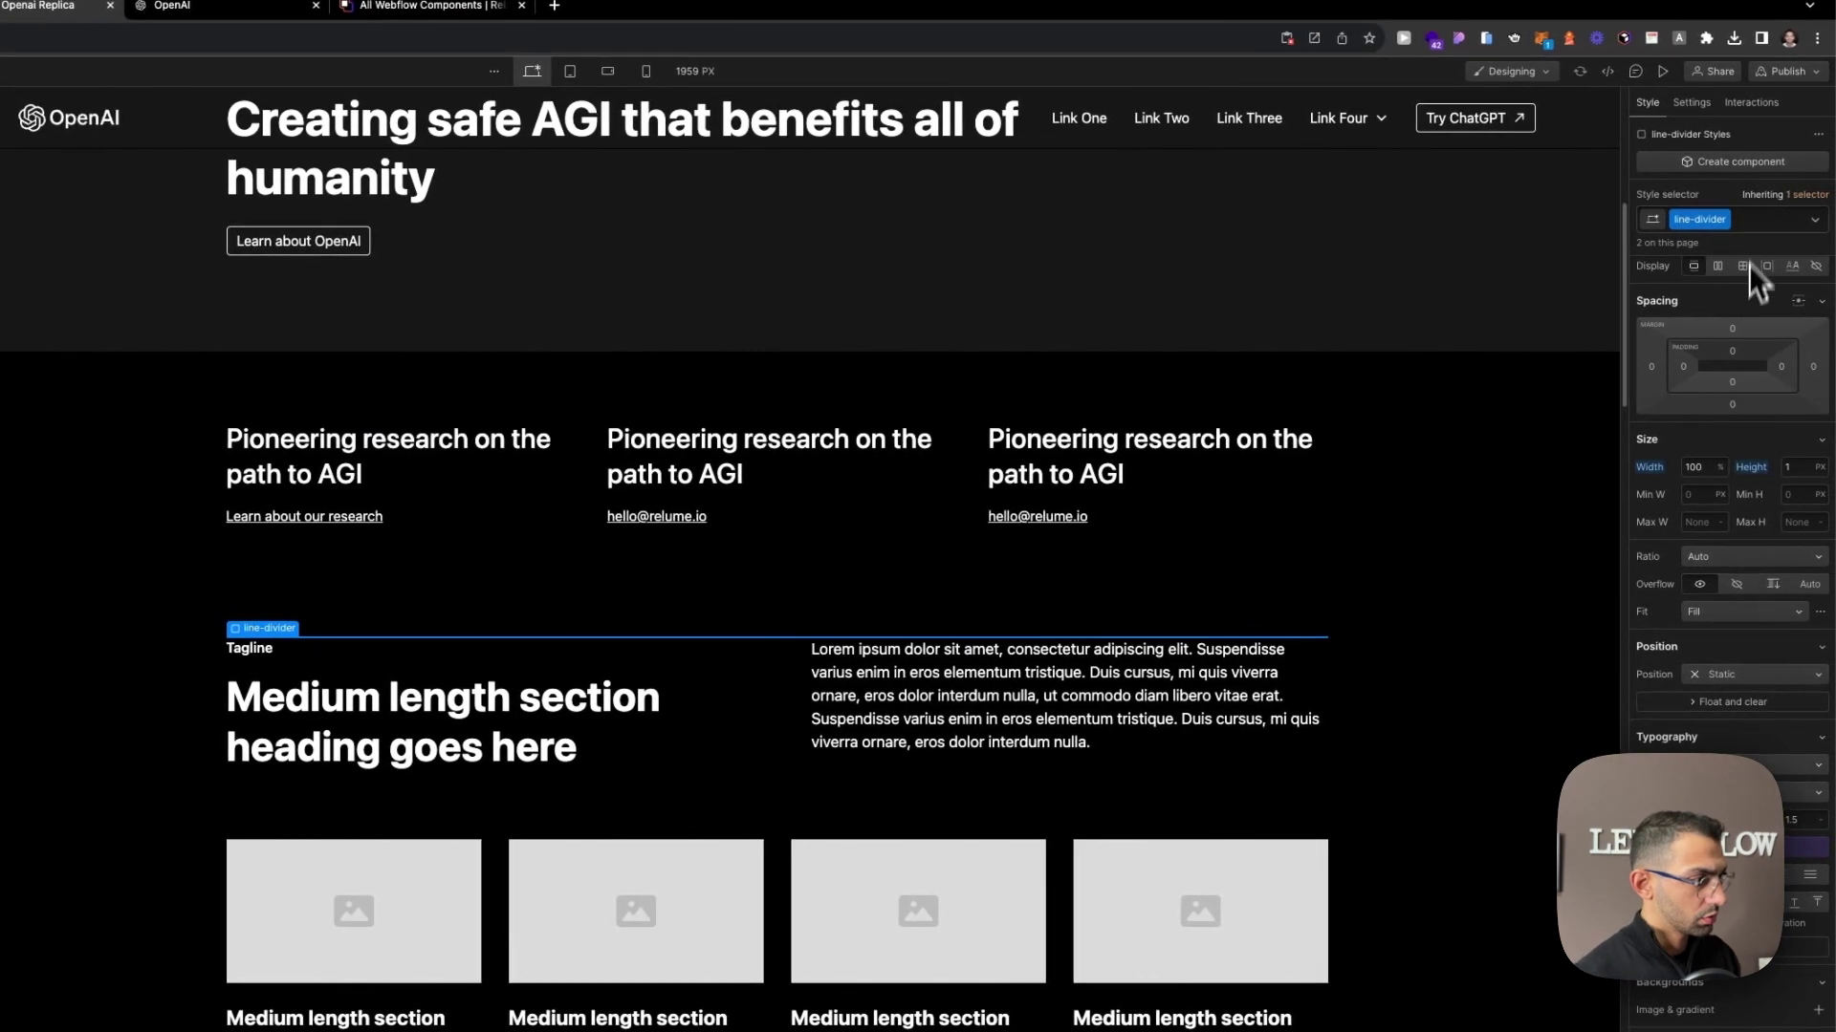
pyautogui.write('home')
pyautogui.press('Return')
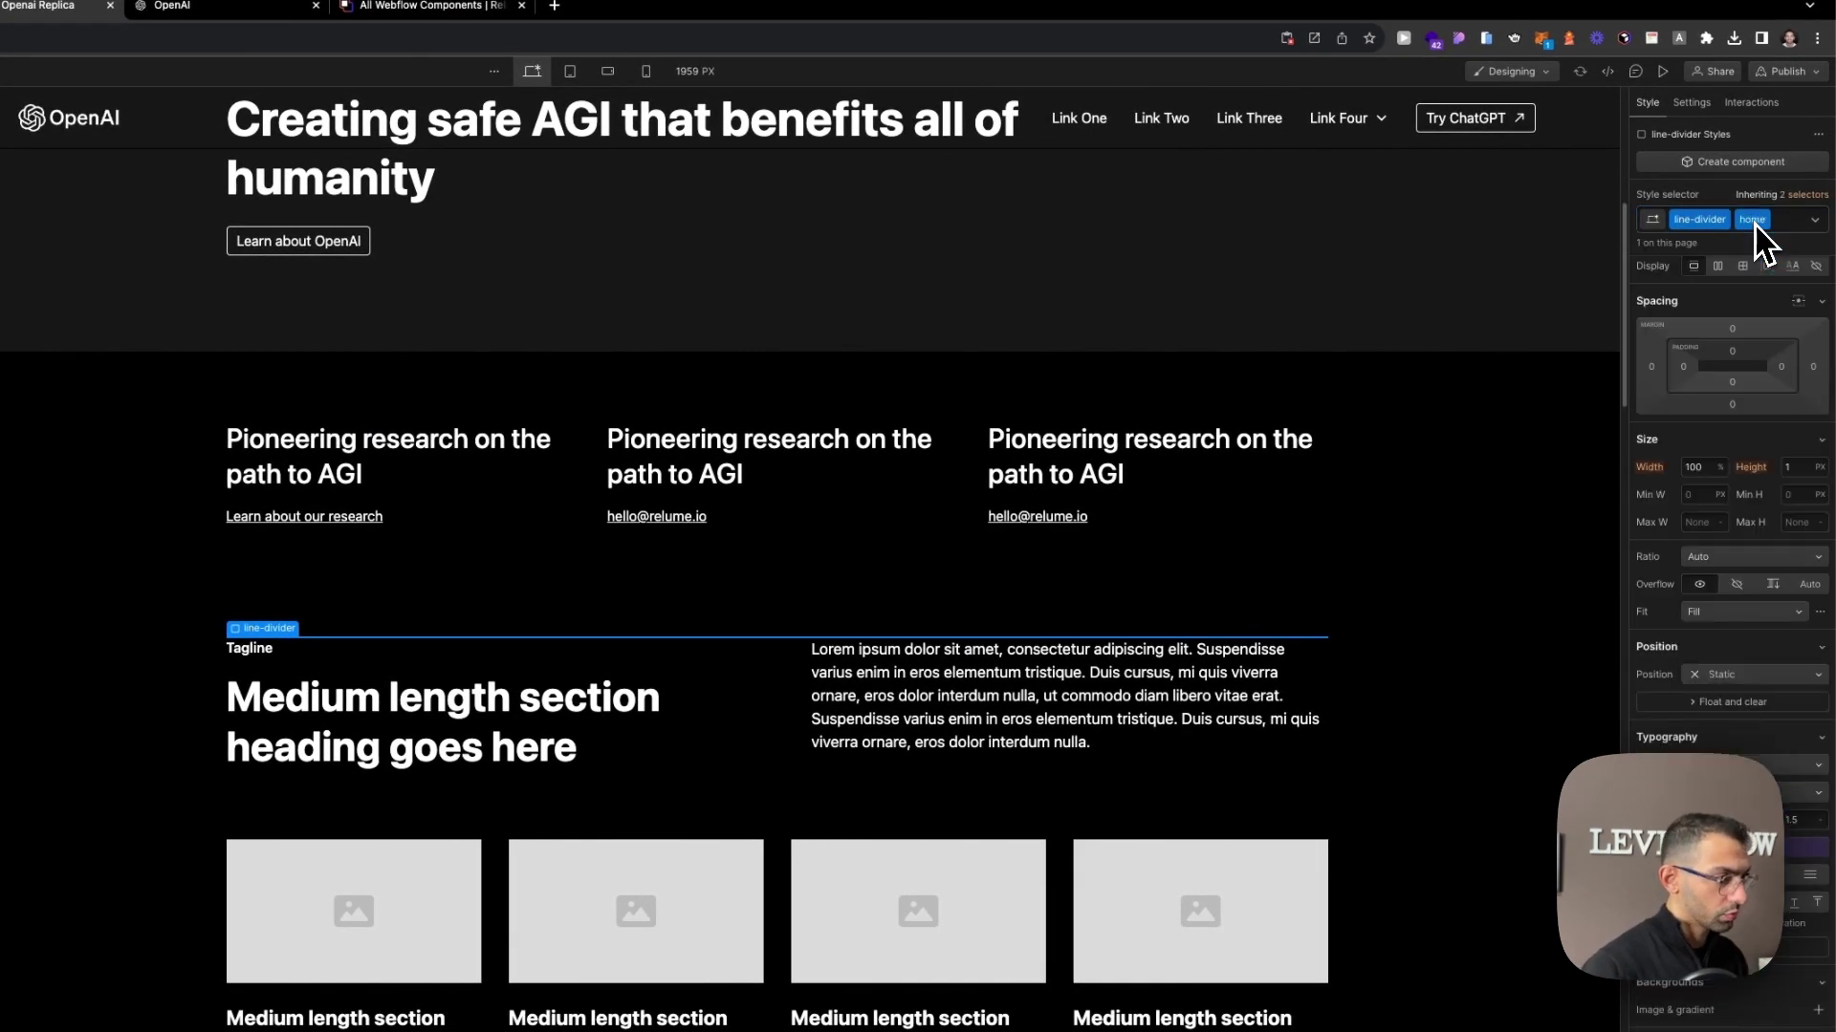
pyautogui.click(1730, 409)
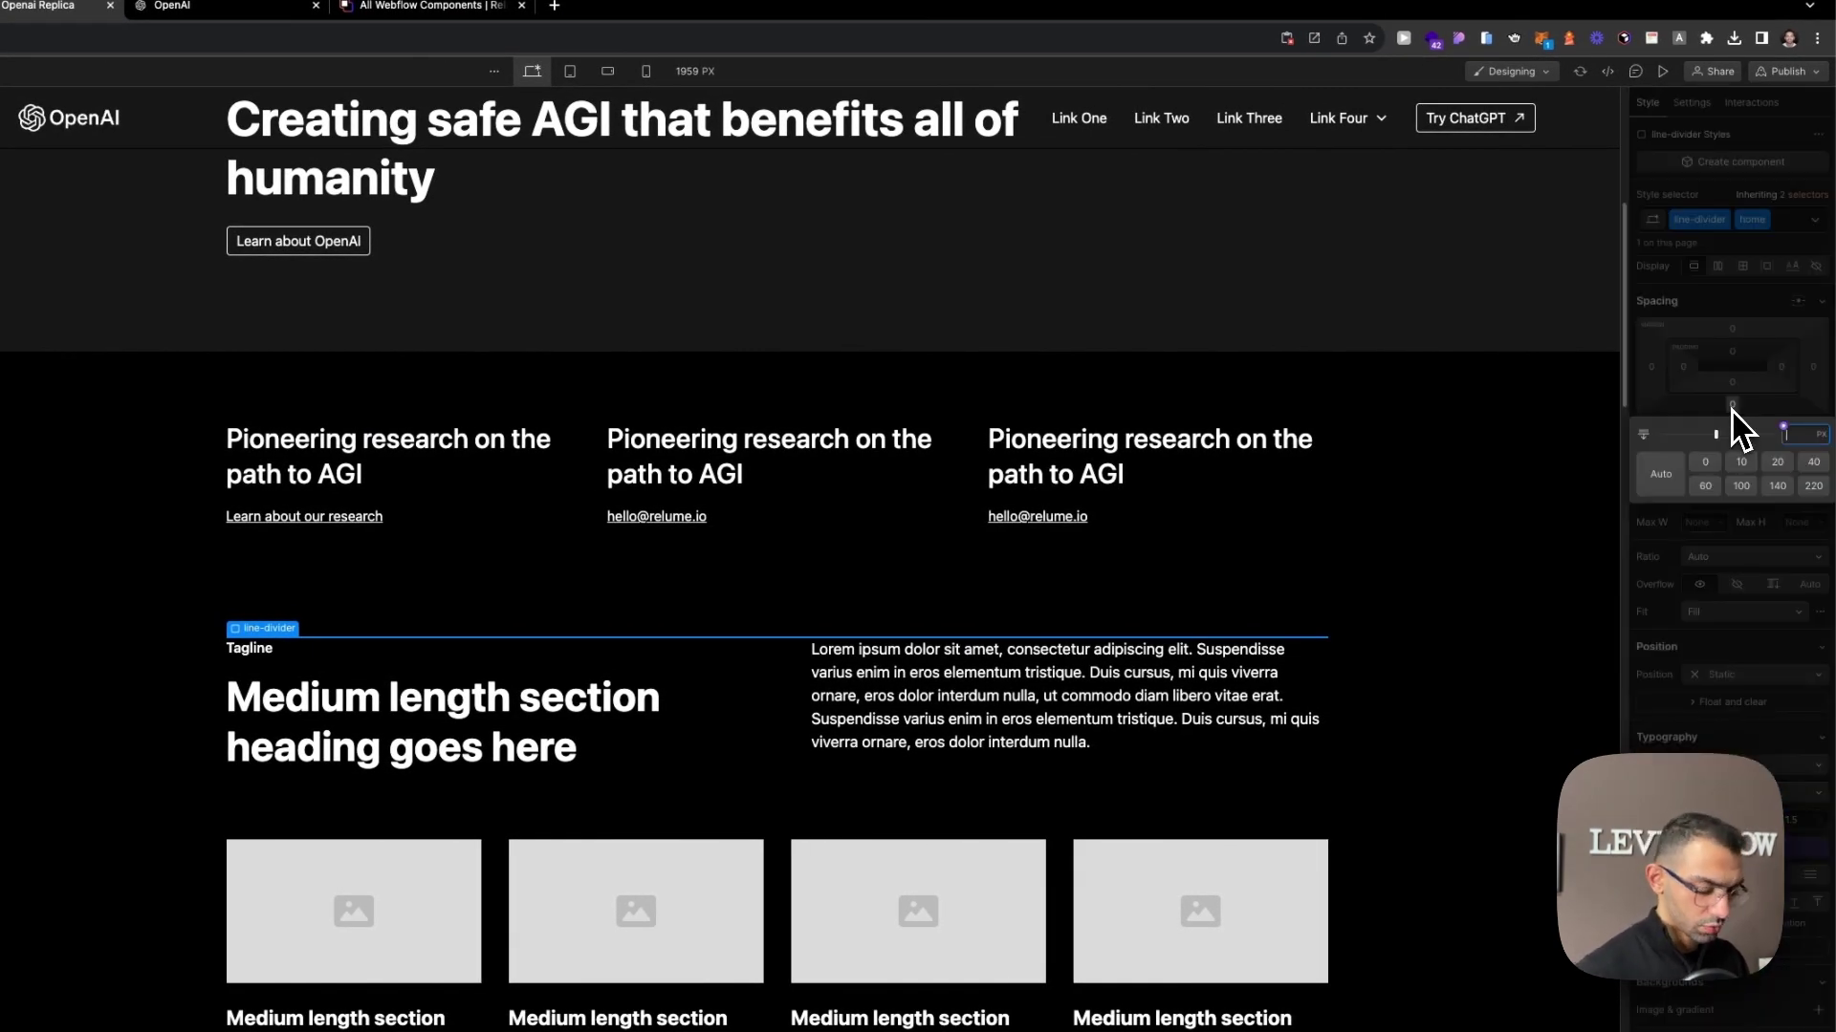
pyautogui.press('Return')
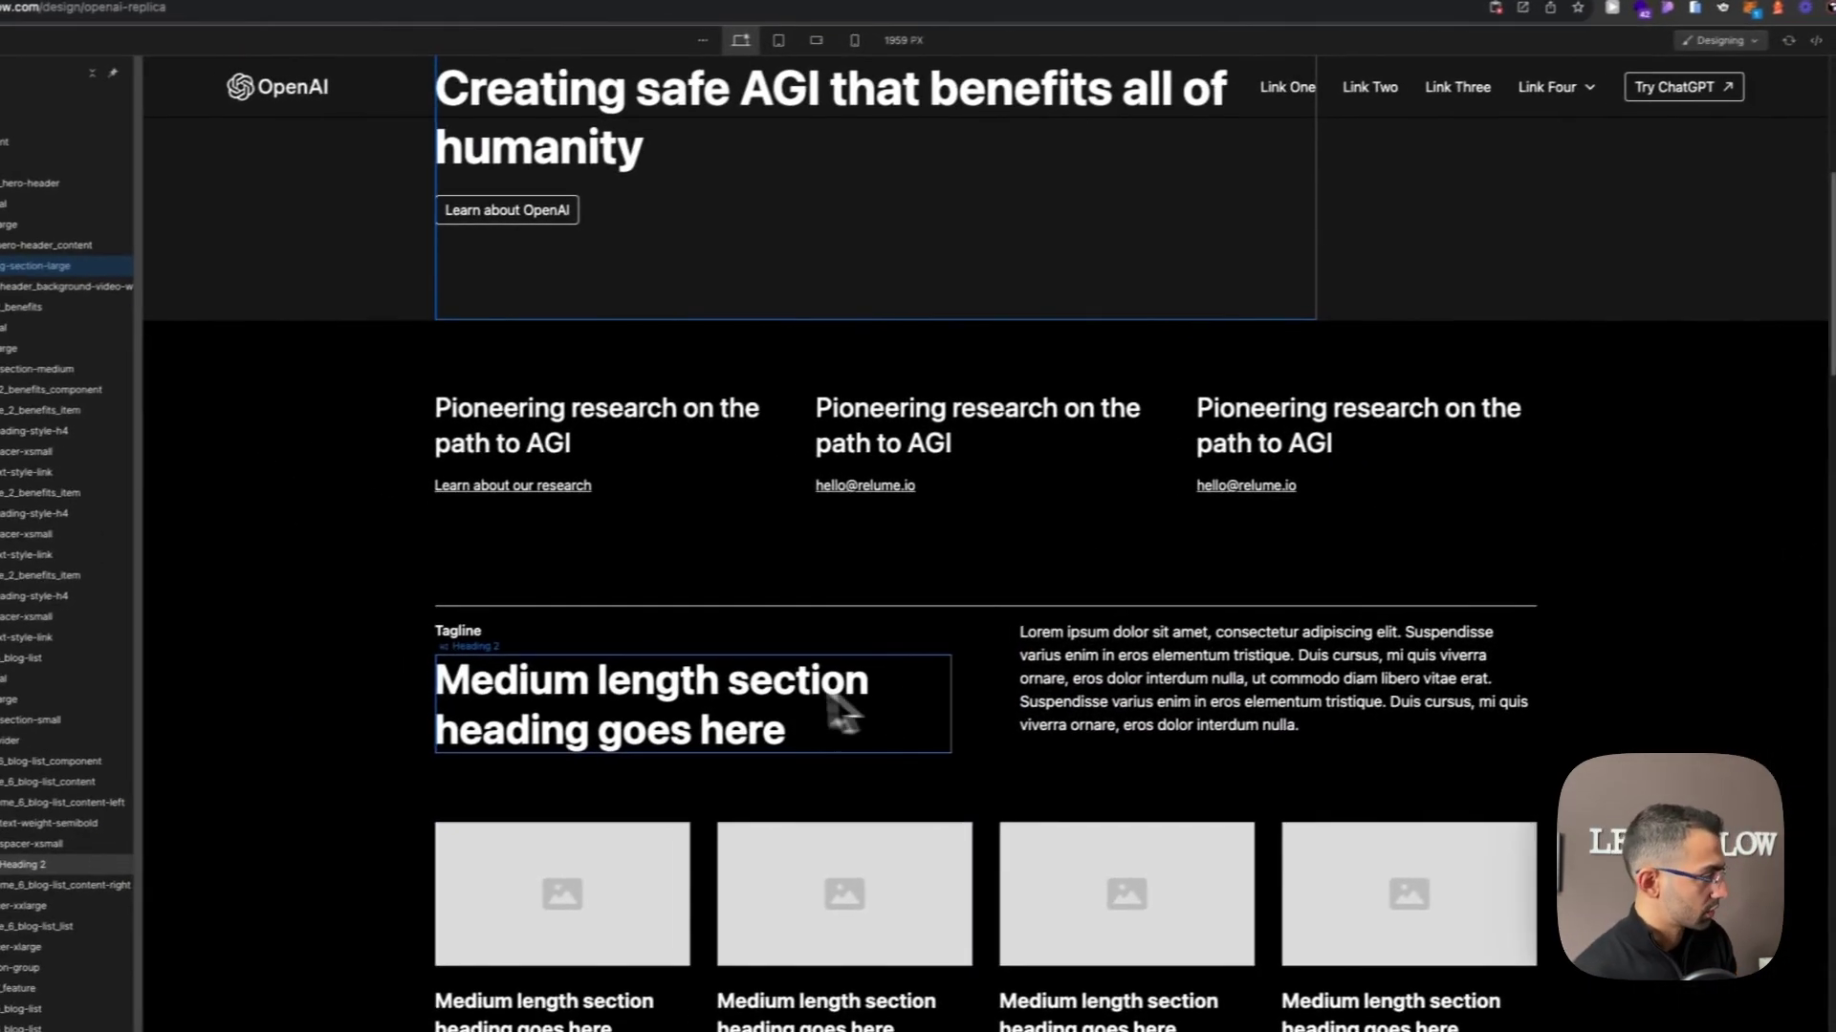
# Delete the tagline and its spacer above the first blog-list section's heading.
pyautogui.click(308, 666)
pyautogui.press('BackSpace')
pyautogui.press('BackSpace')
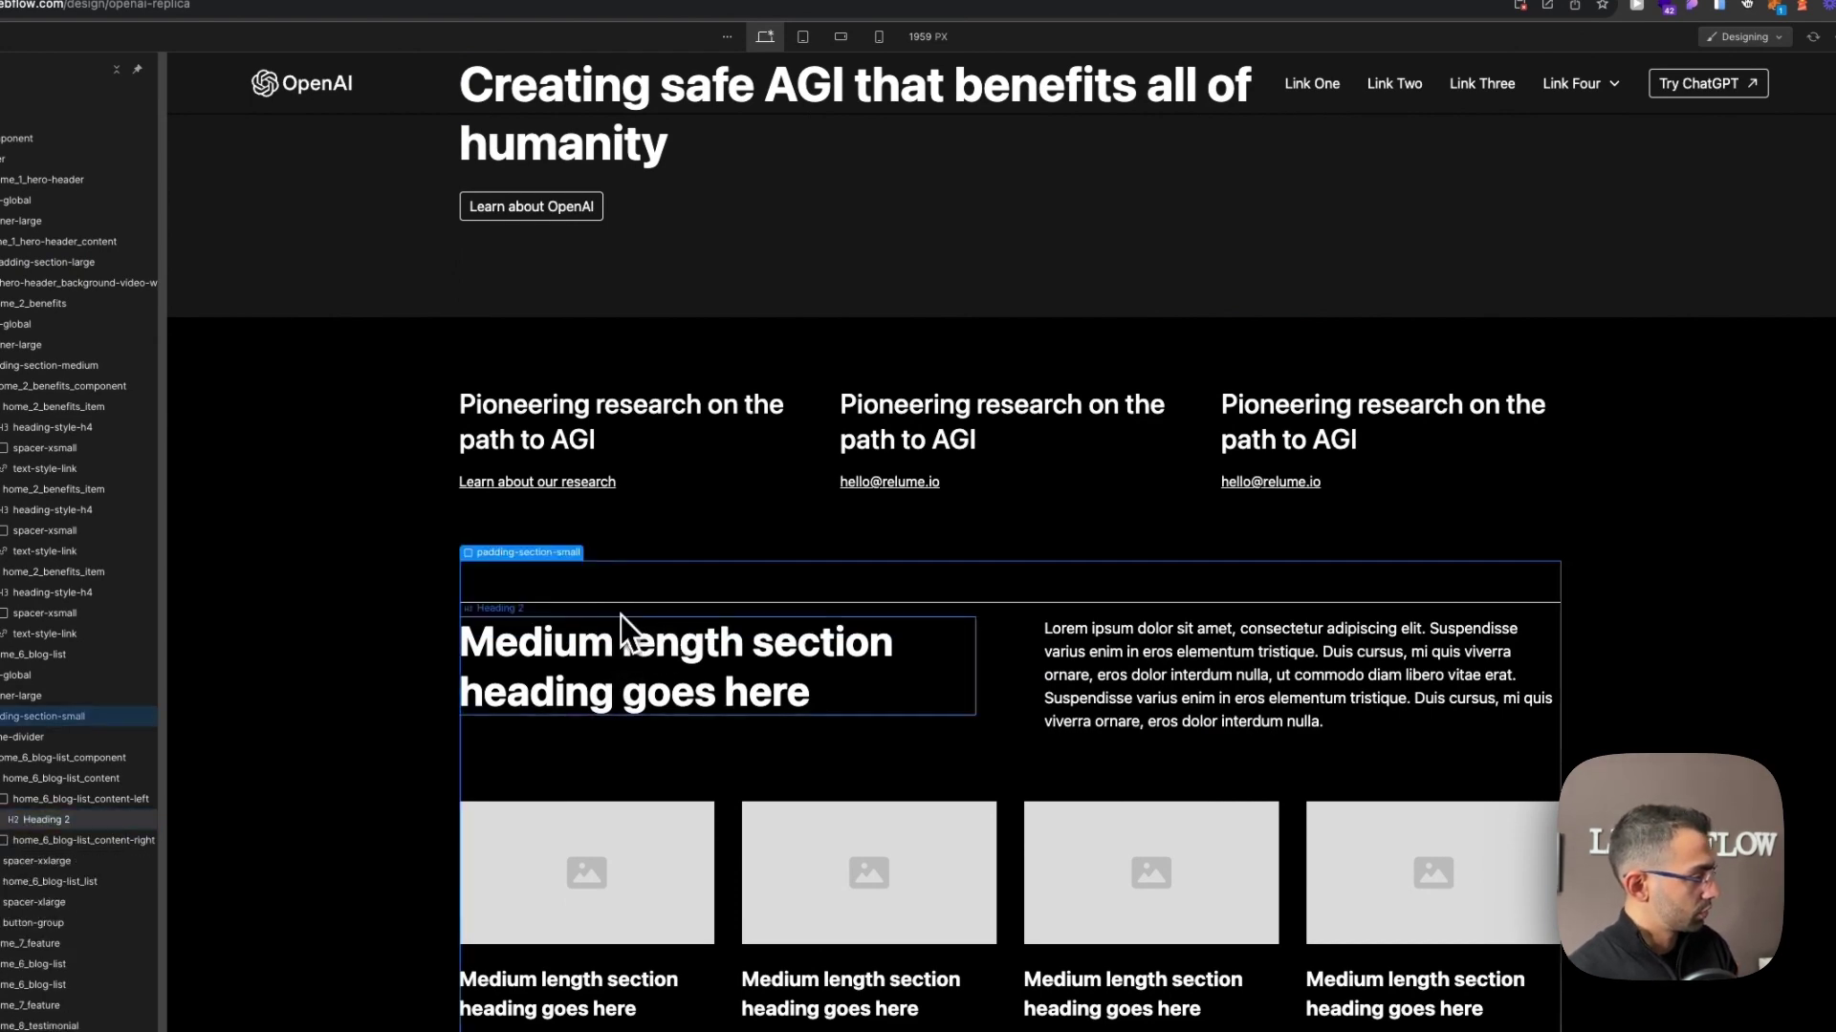
# Set the blog-list section's heading to "Latest updates", matching the wording on openai.com.
pyautogui.click(501, 19)
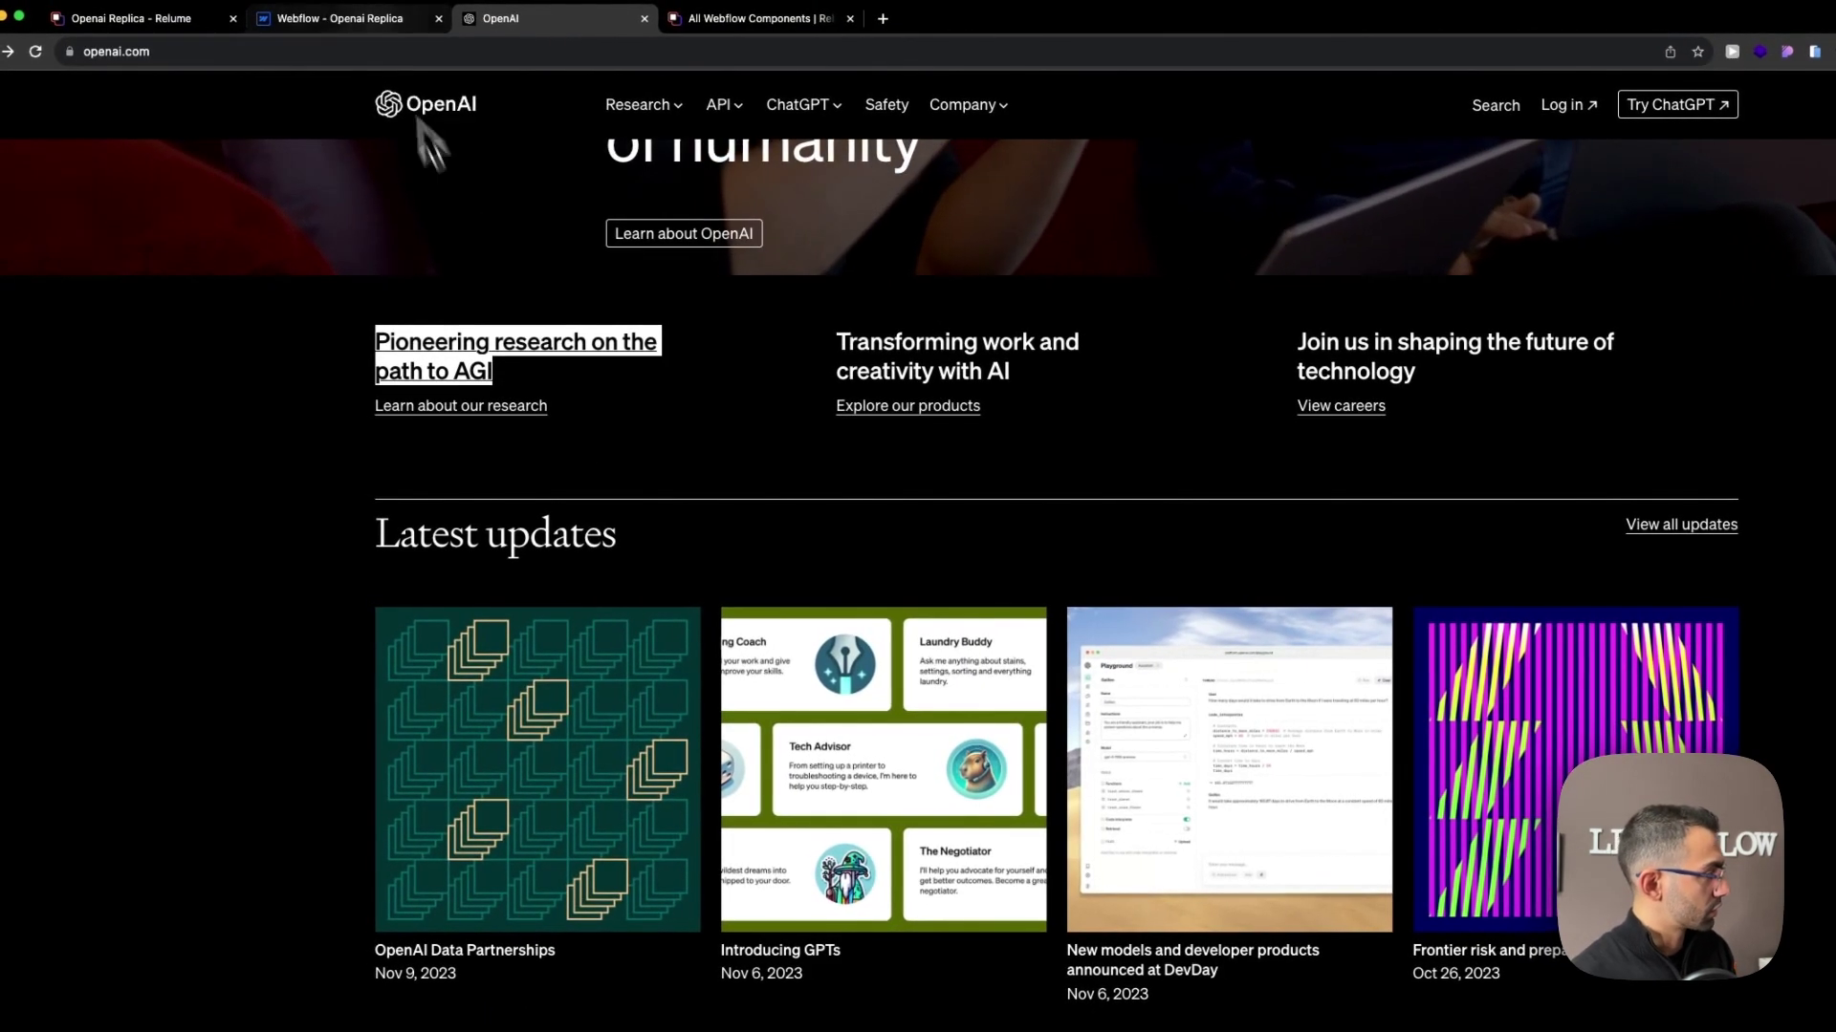
pyautogui.click(340, 18)
pyautogui.doubleClick(835, 695)
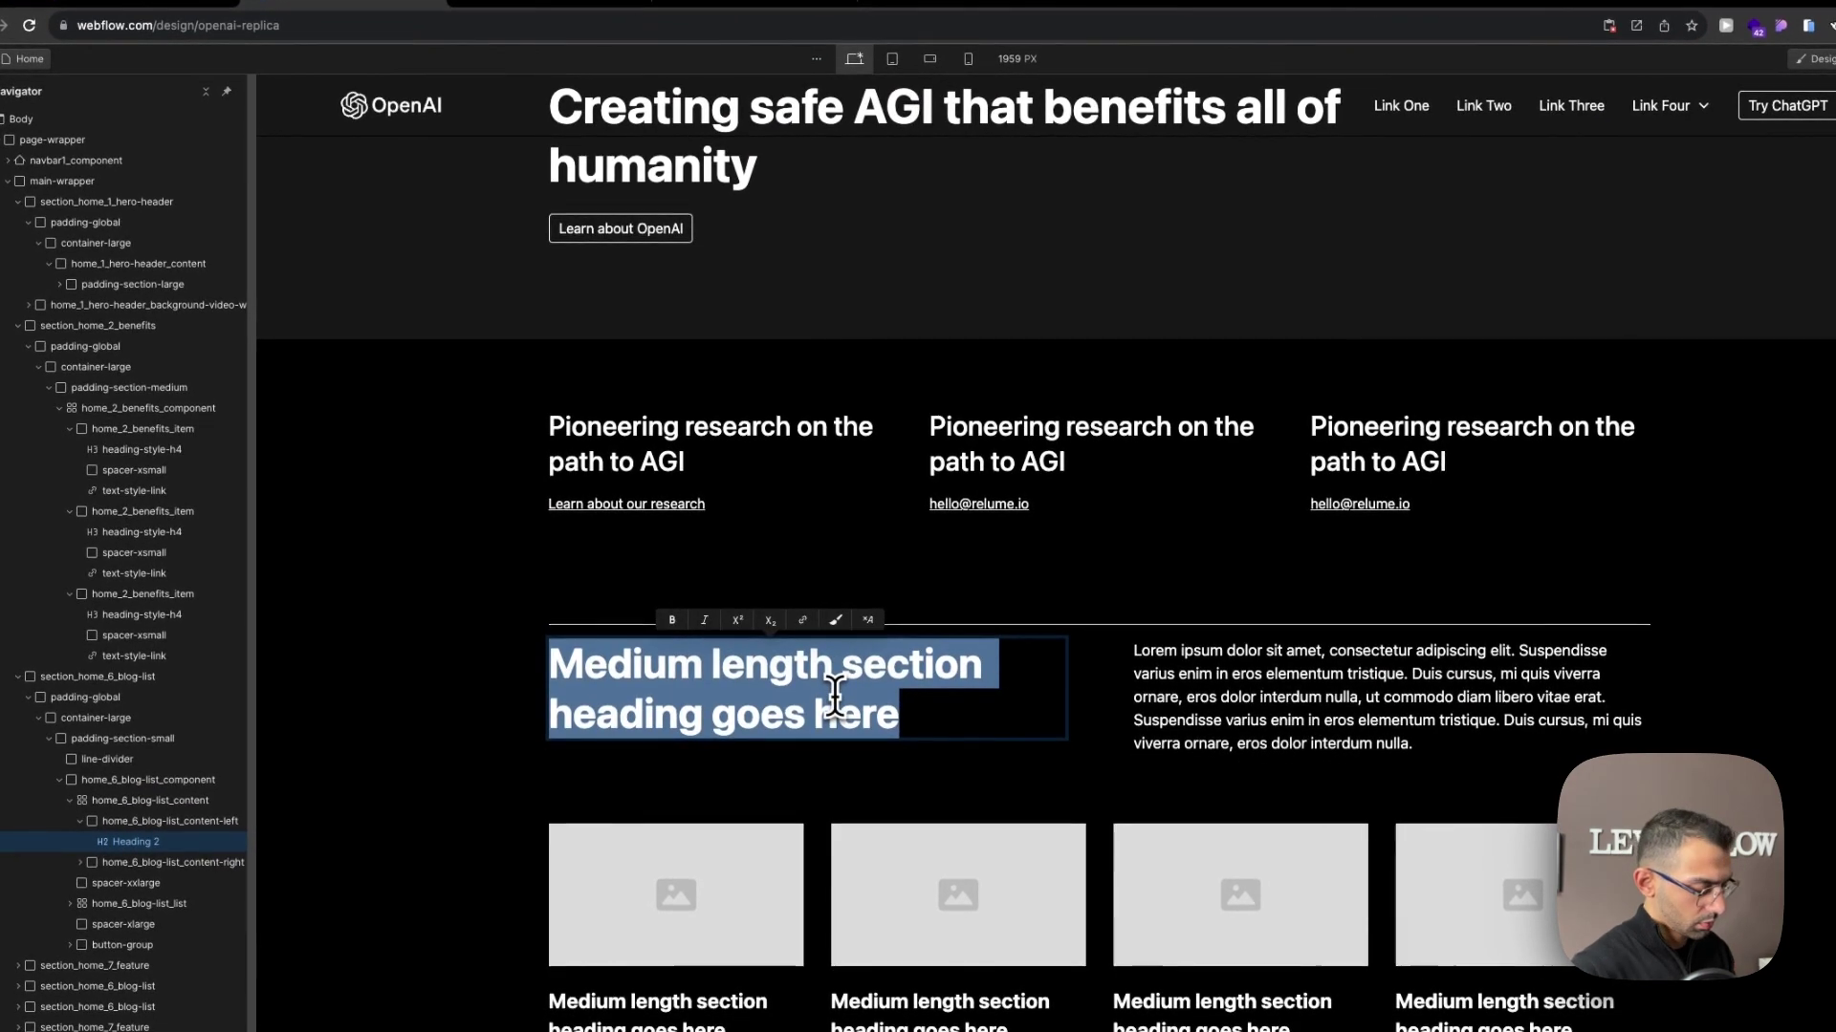
pyautogui.write('Latest updates')
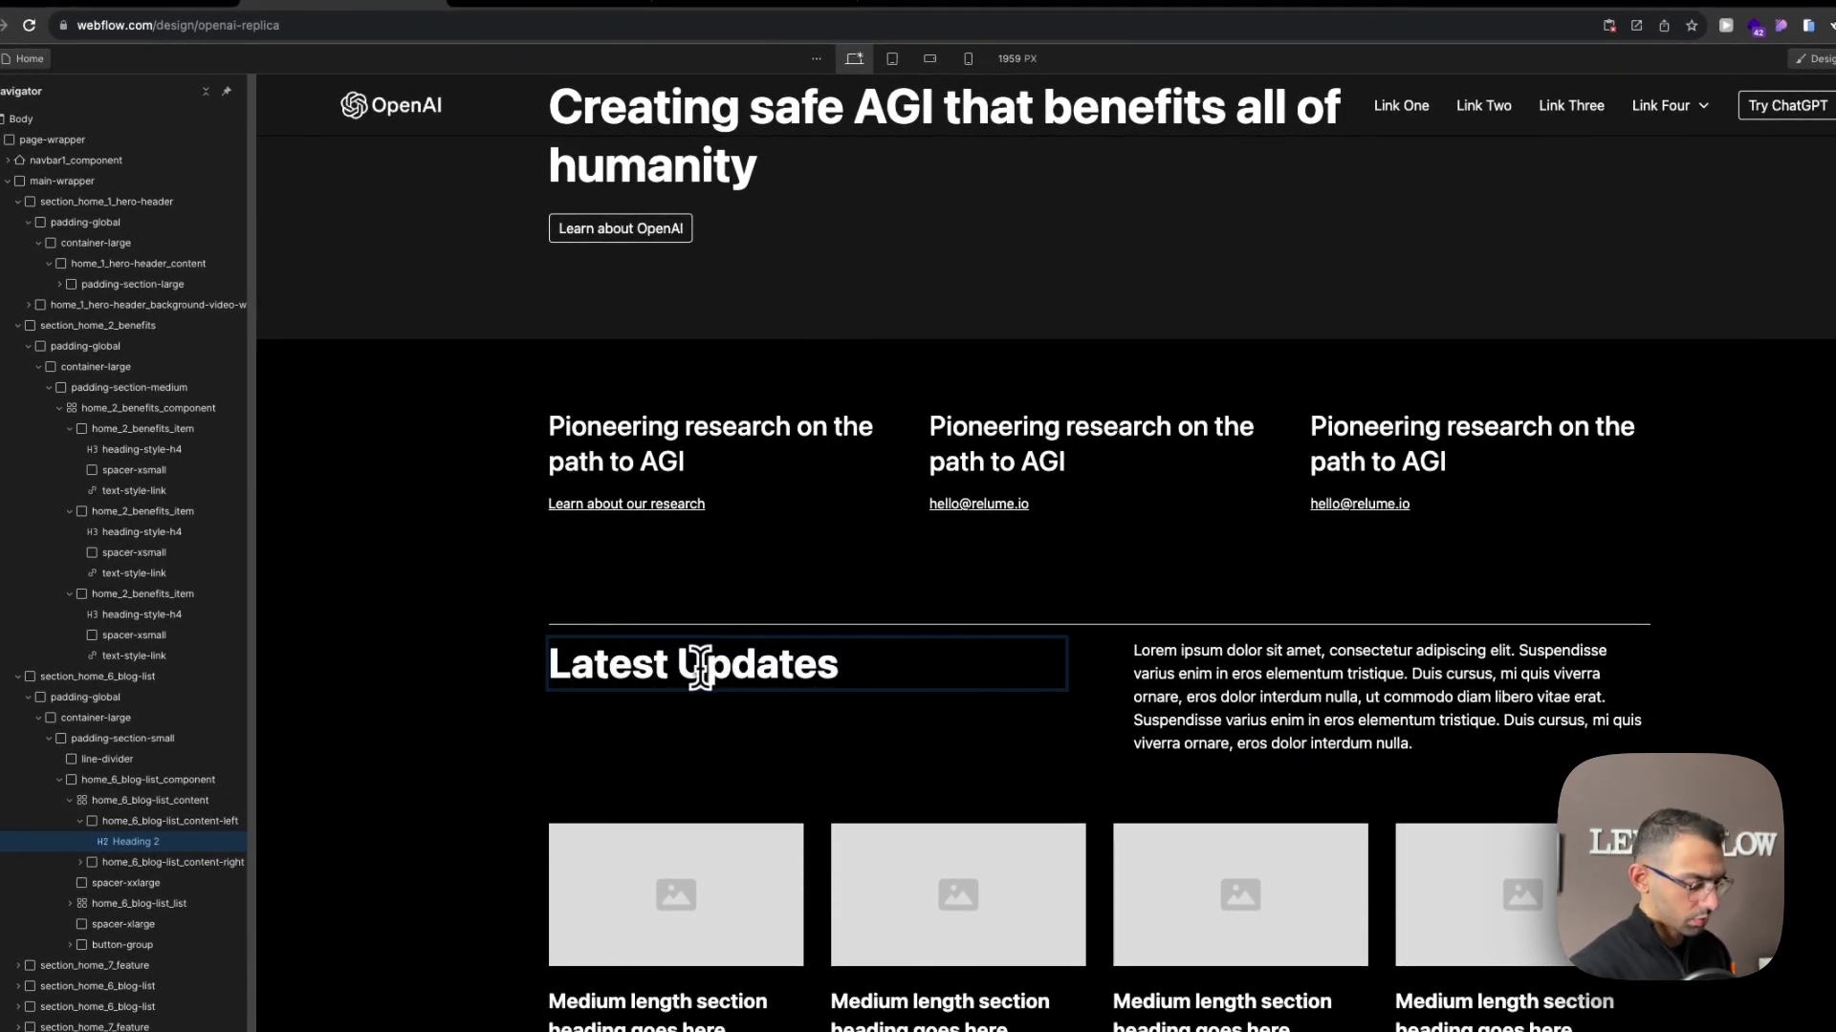
pyautogui.click(502, 20)
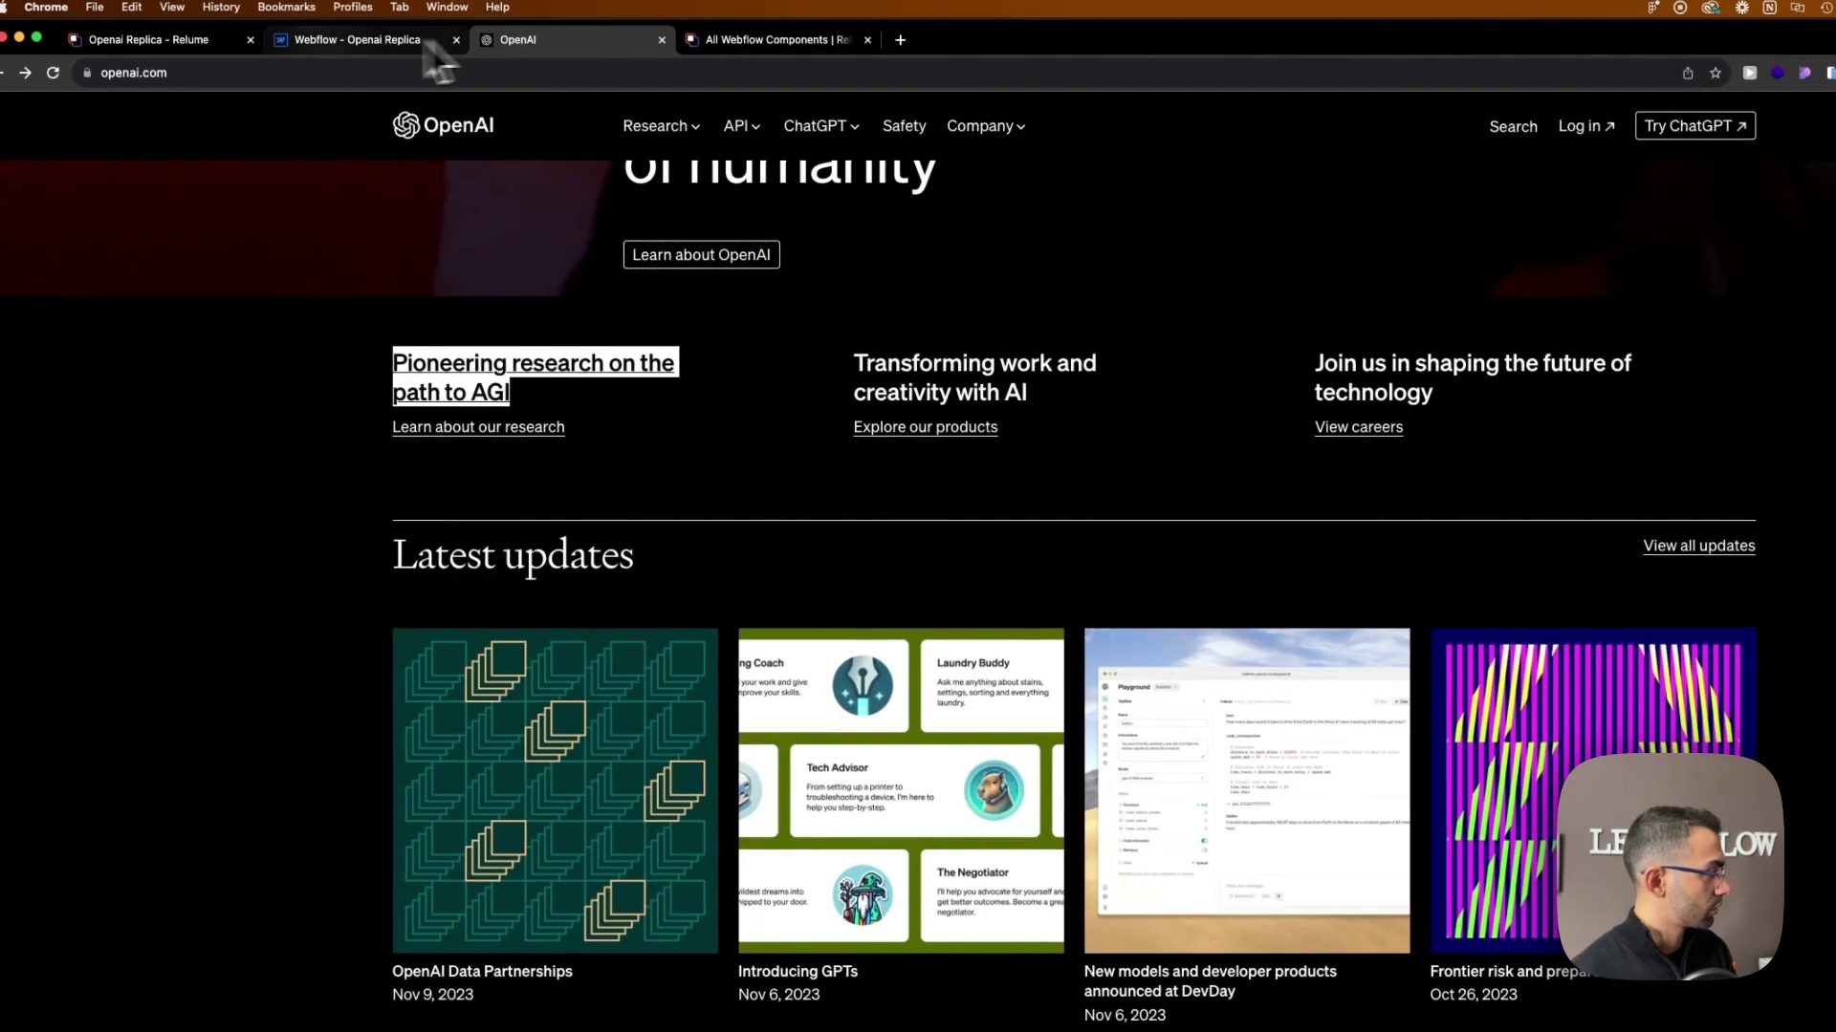
pyautogui.click(331, 43)
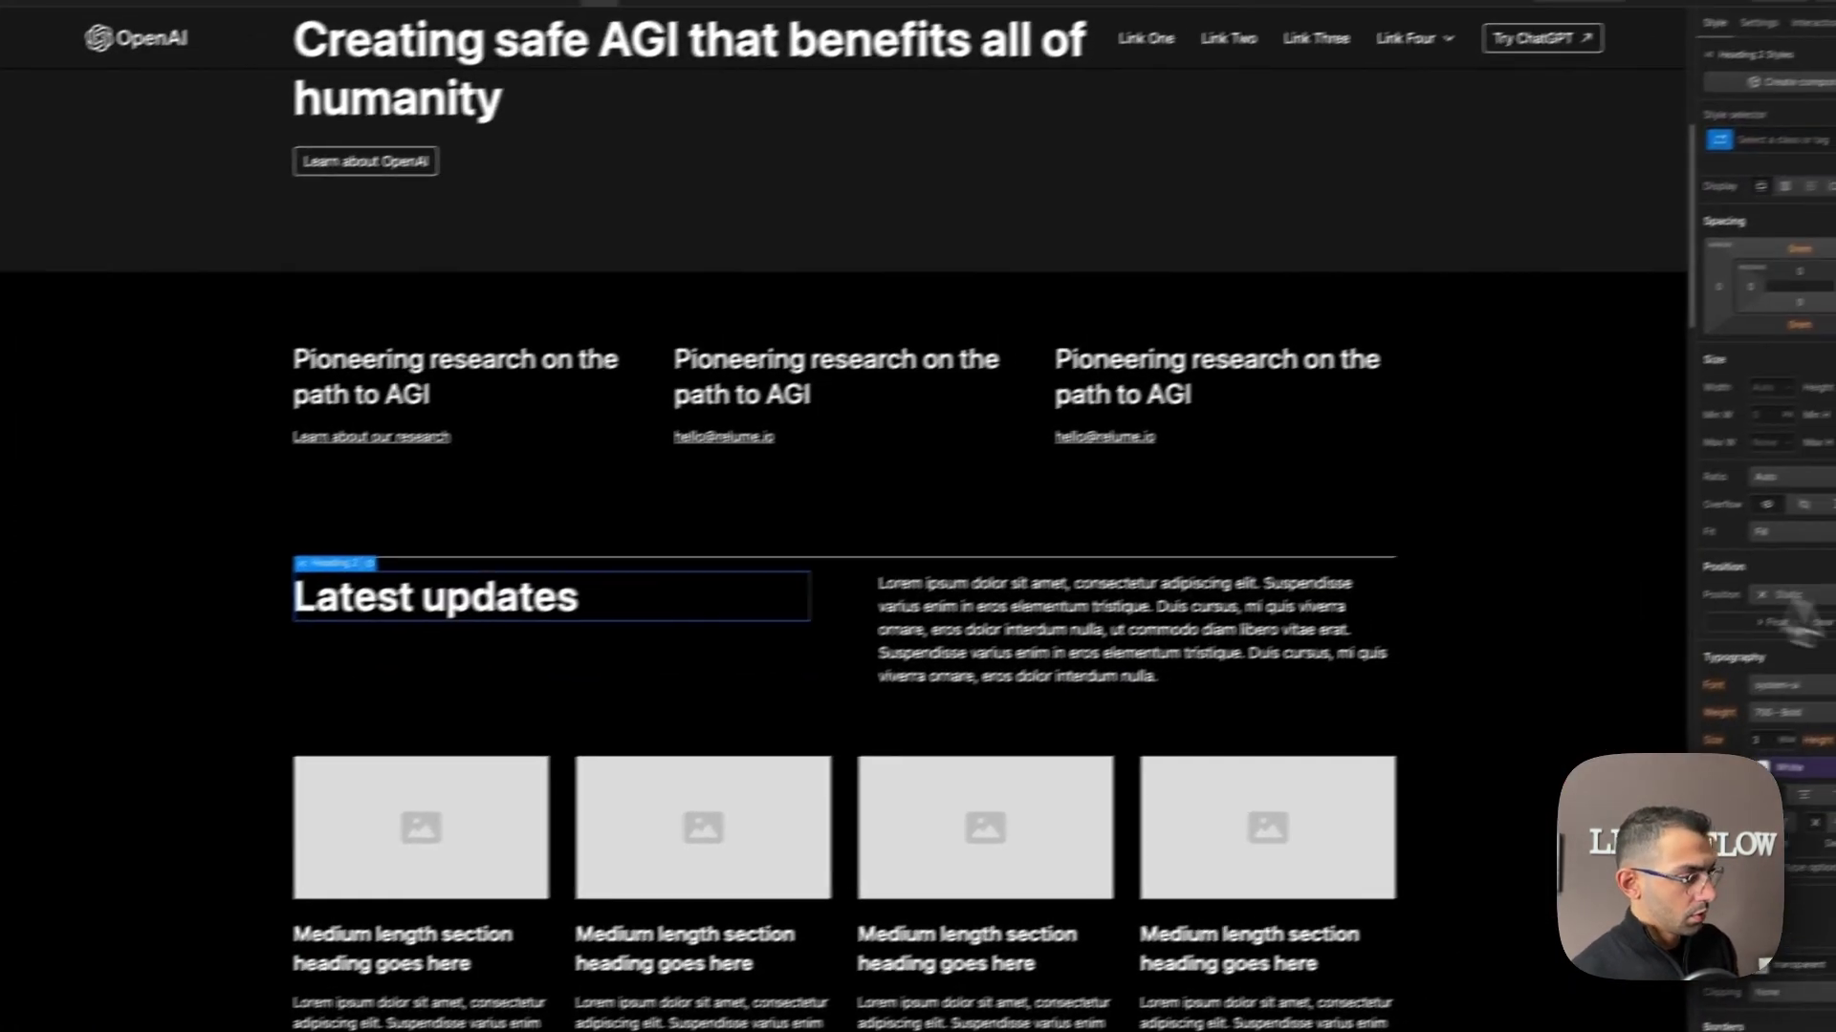
# Give the All H2 Headings tag a lighter font weight.
pyautogui.click(1786, 140)
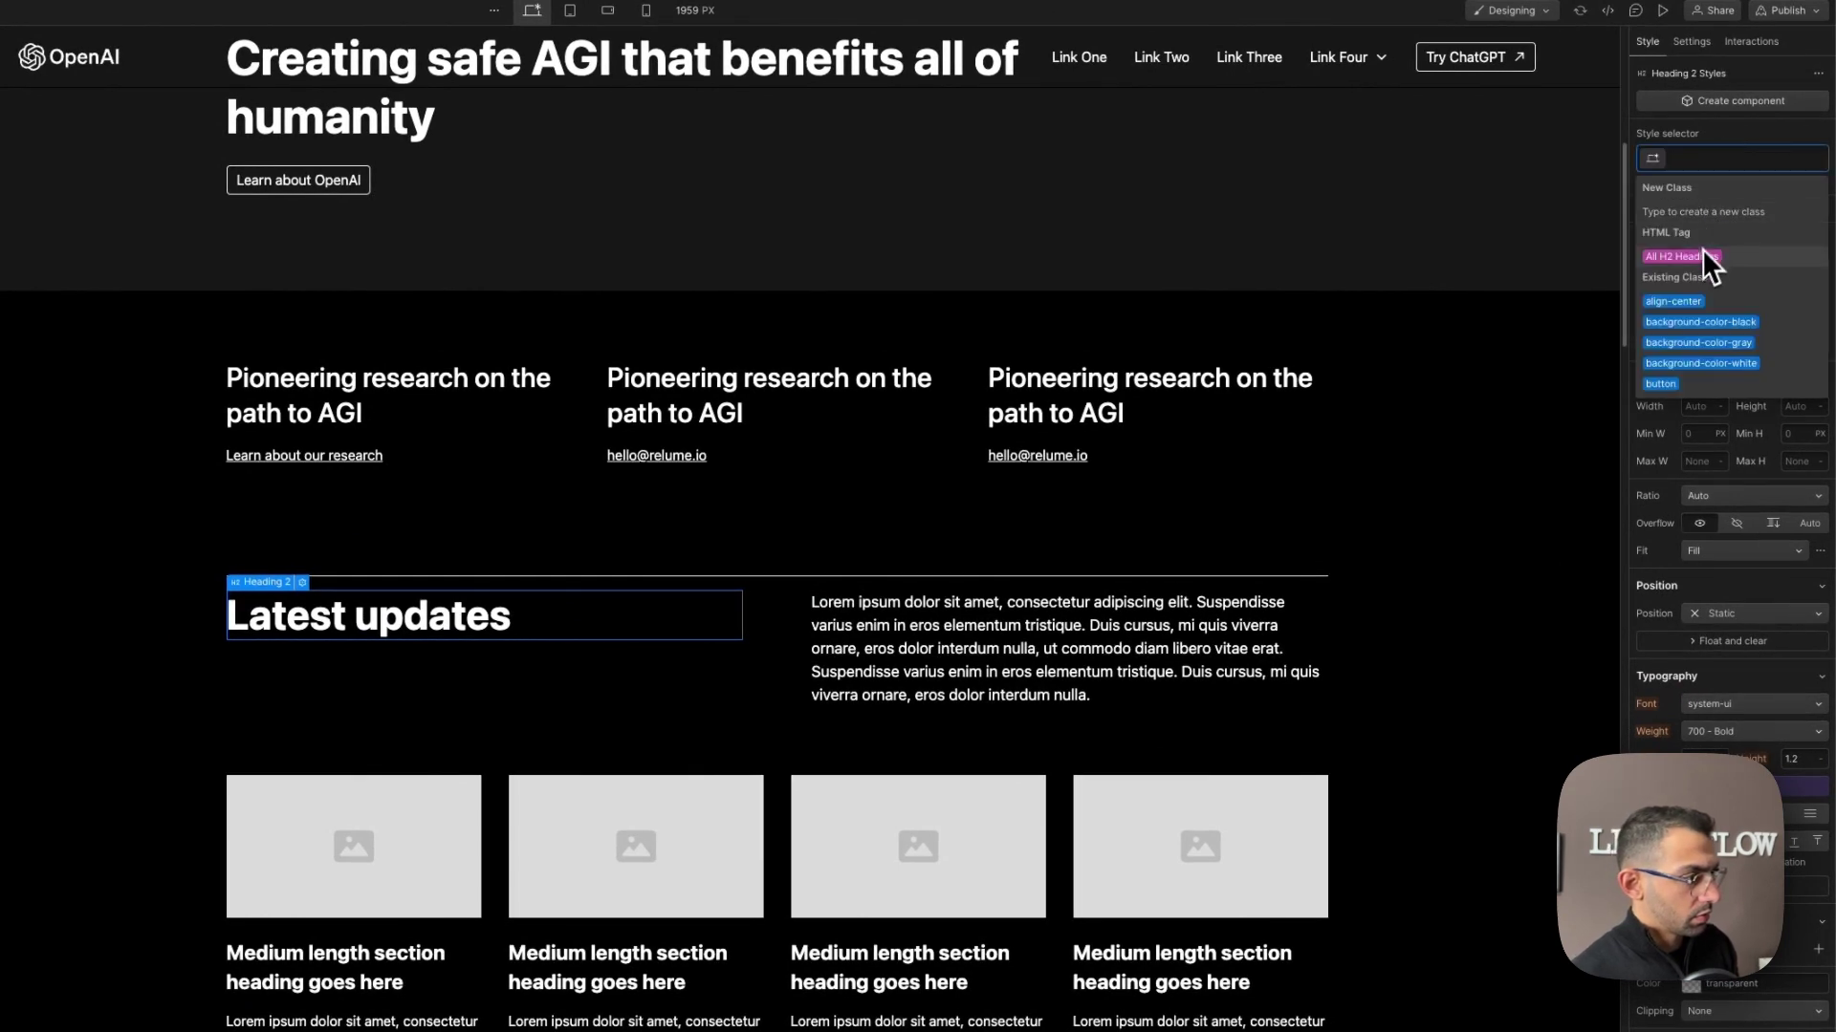
pyautogui.click(1702, 256)
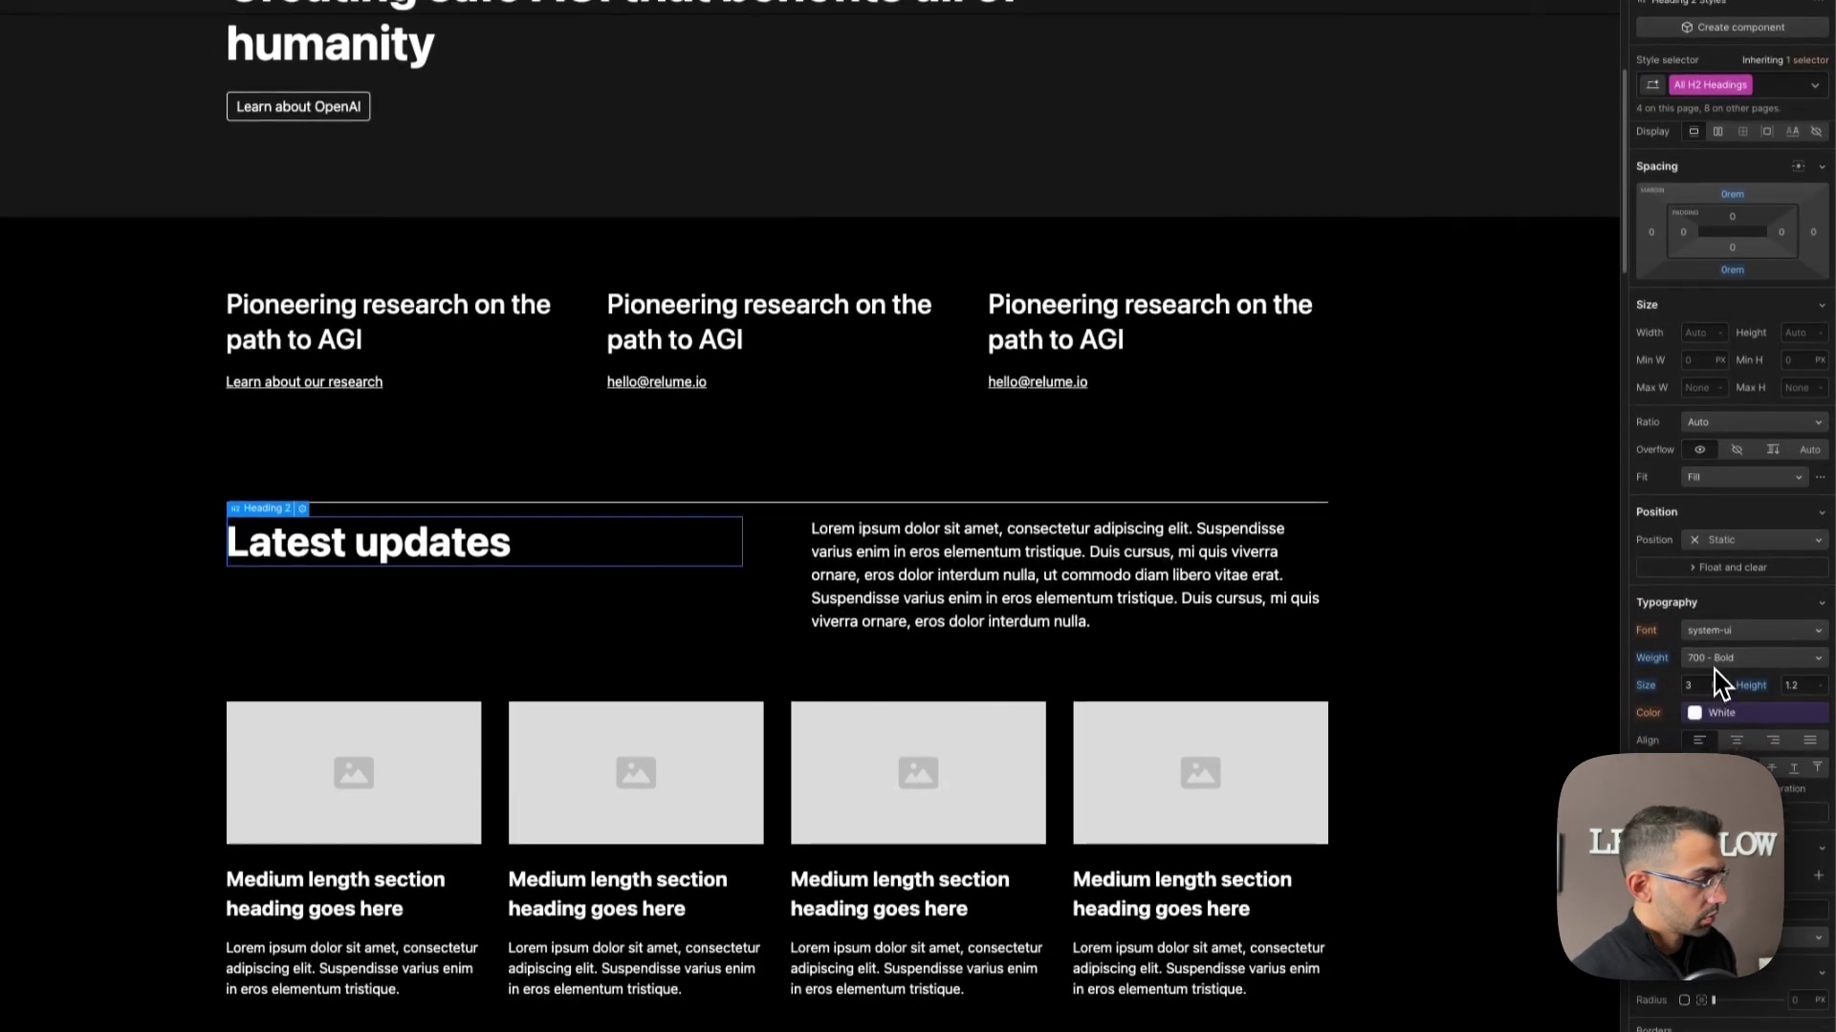
pyautogui.click(1707, 731)
pyautogui.click(1703, 616)
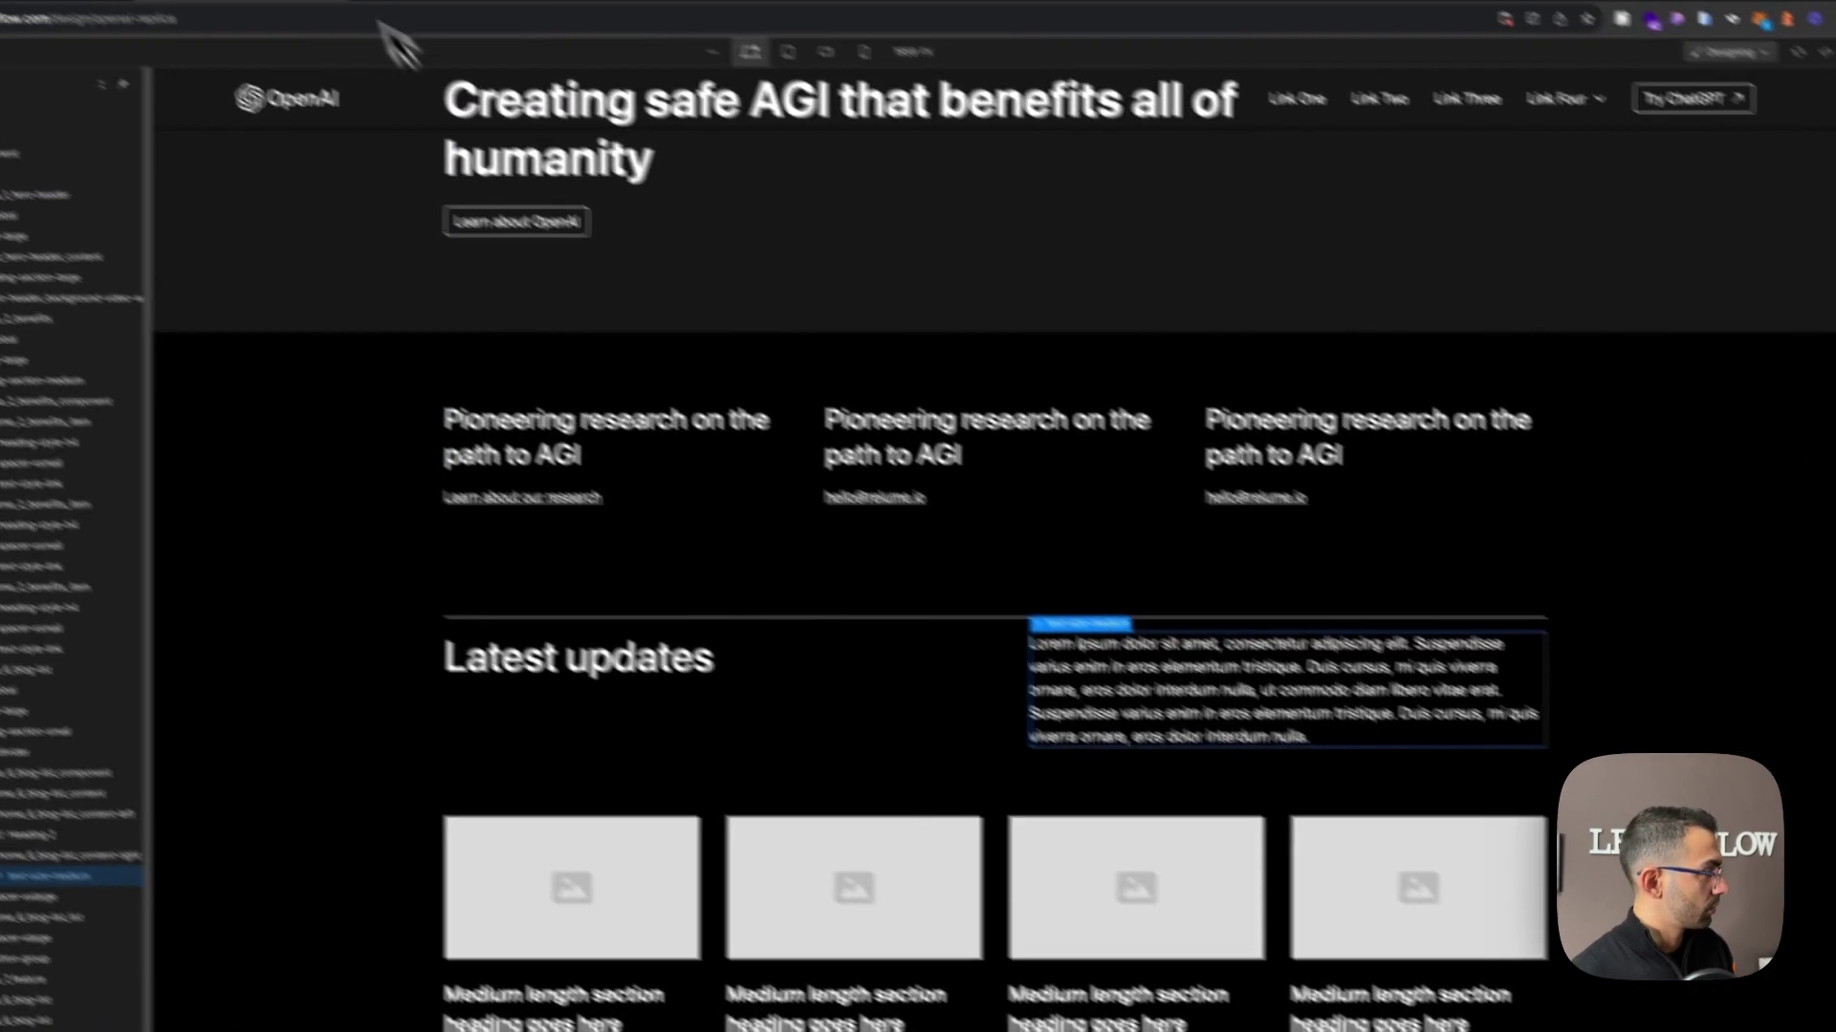
# Replace the paragraph beside the "Latest updates" heading with "View all updates", as on openai.com.
pyautogui.click(478, 43)
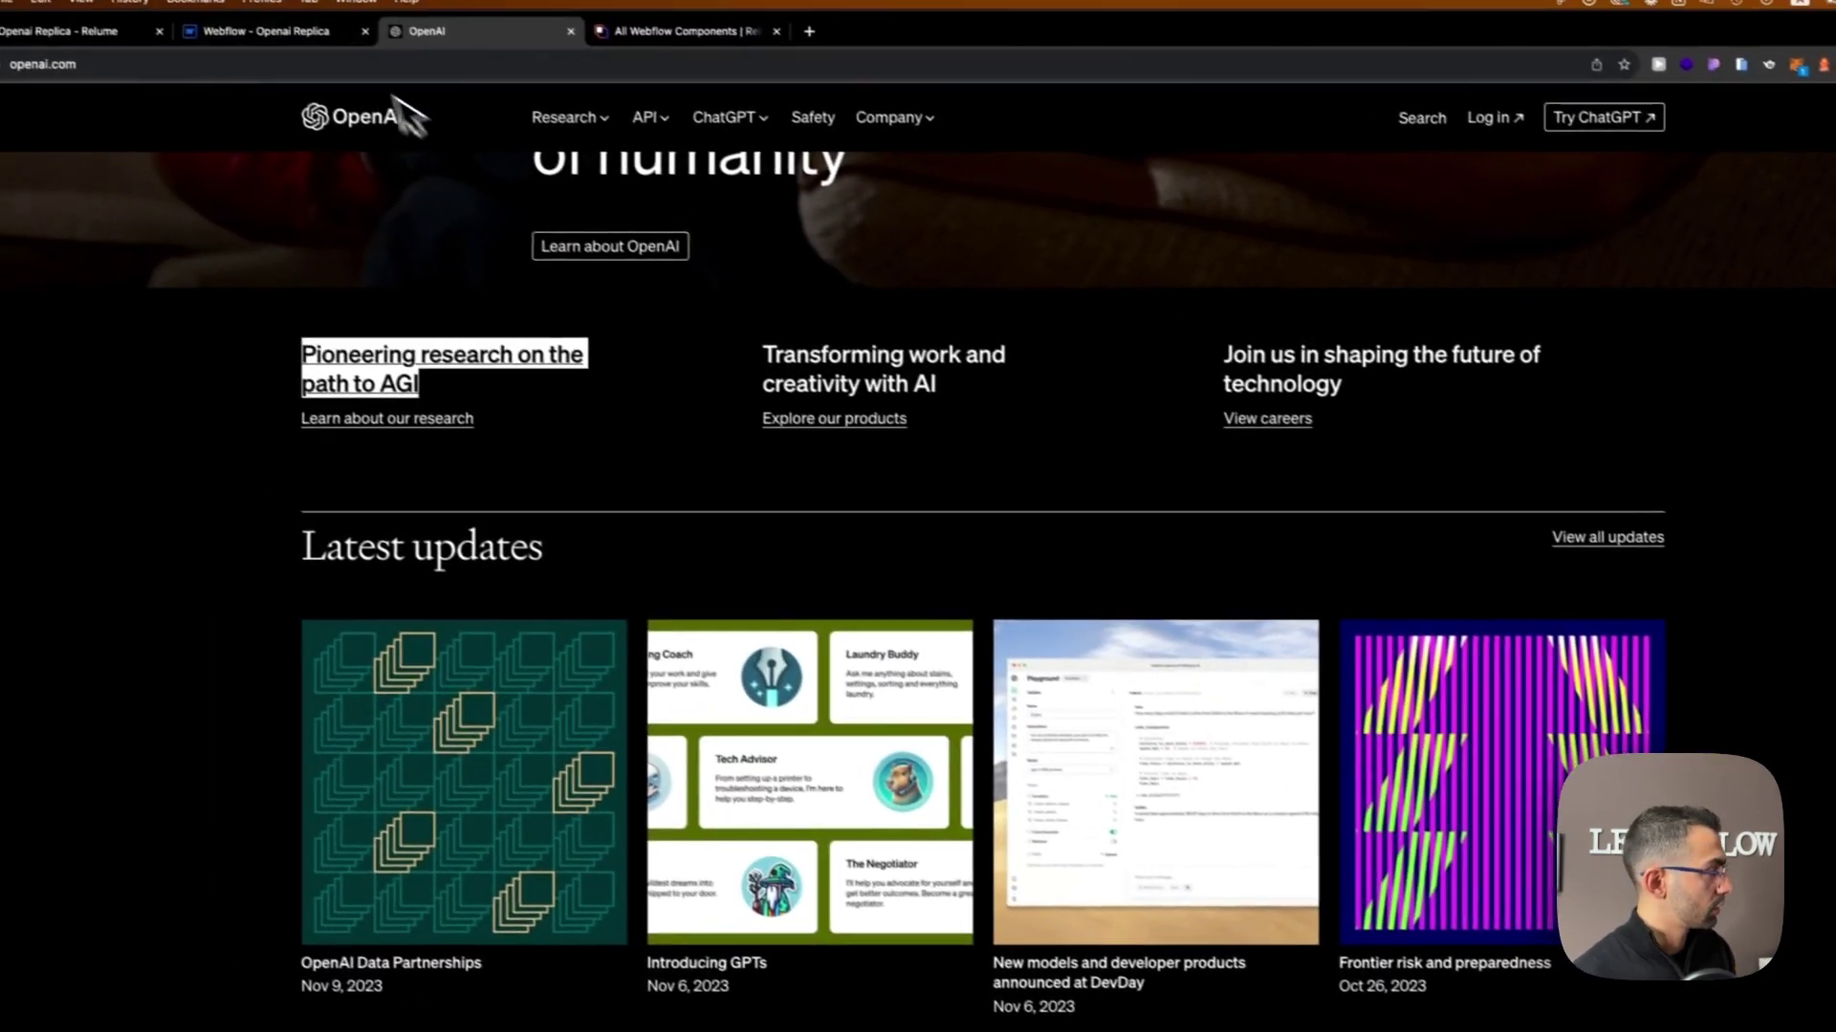
pyautogui.click(192, 3)
pyautogui.doubleClick(1233, 591)
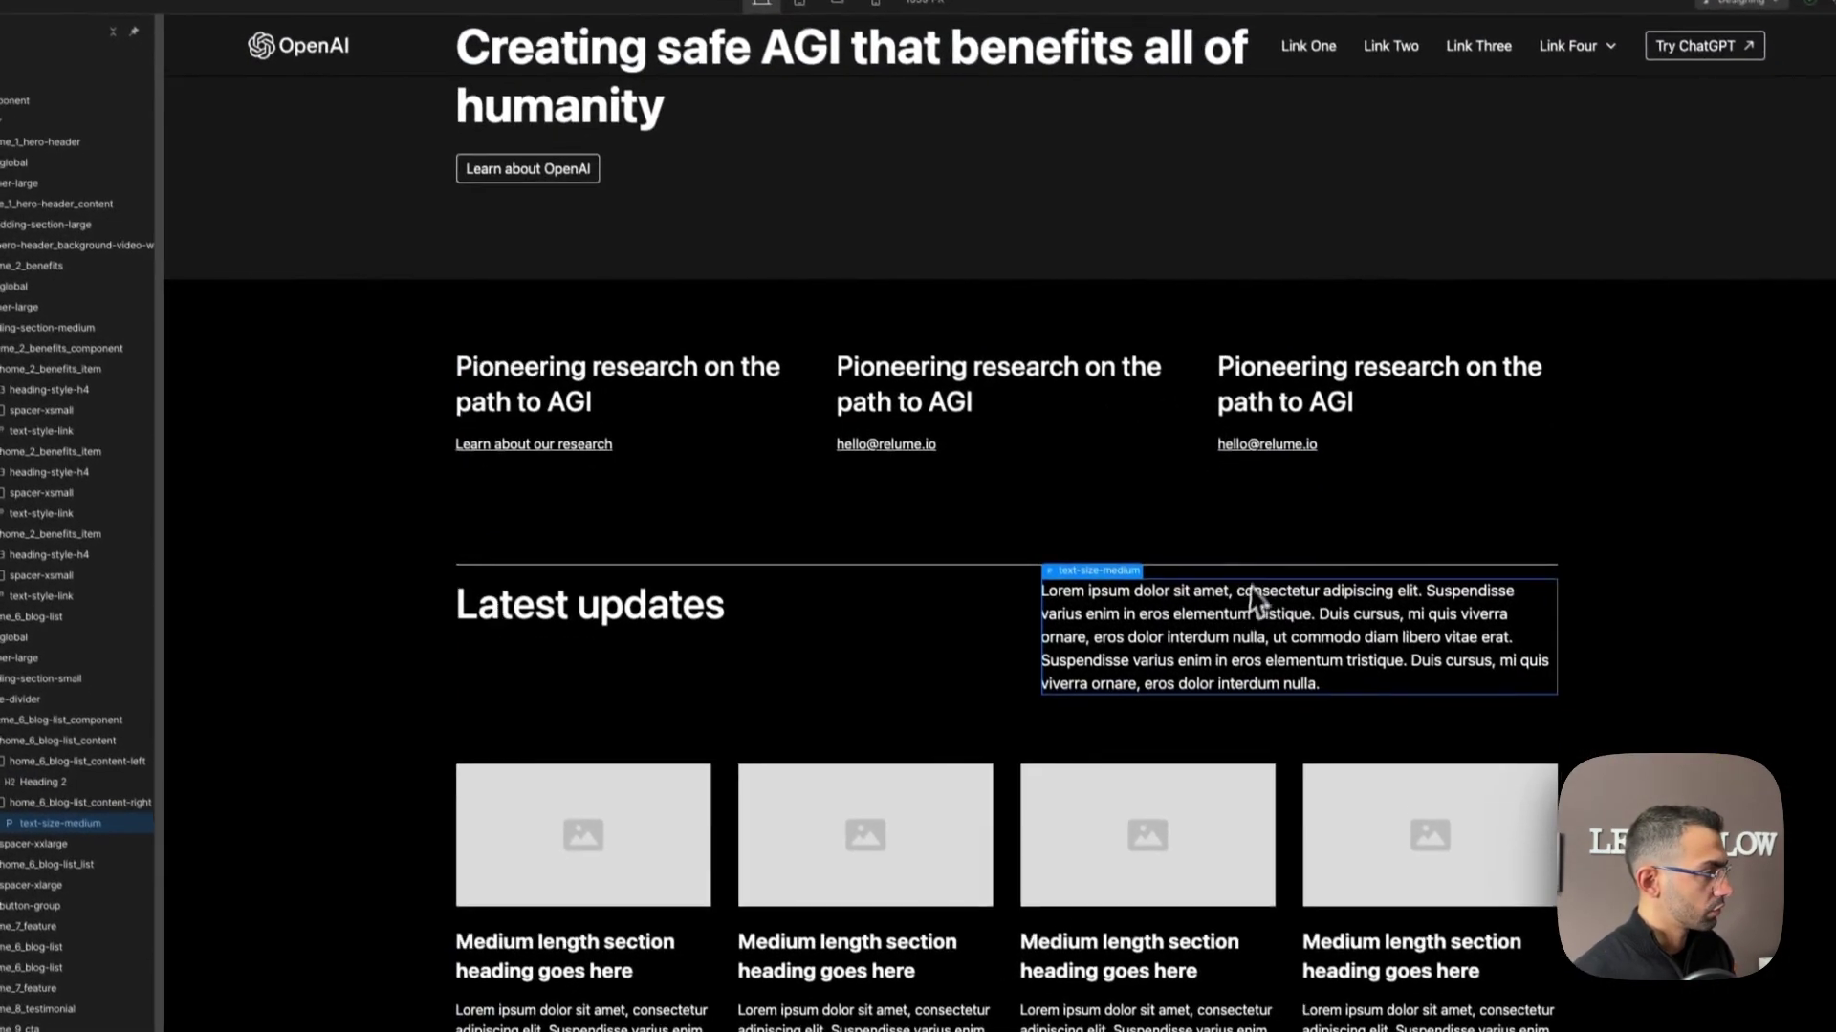
pyautogui.write('View all updates')
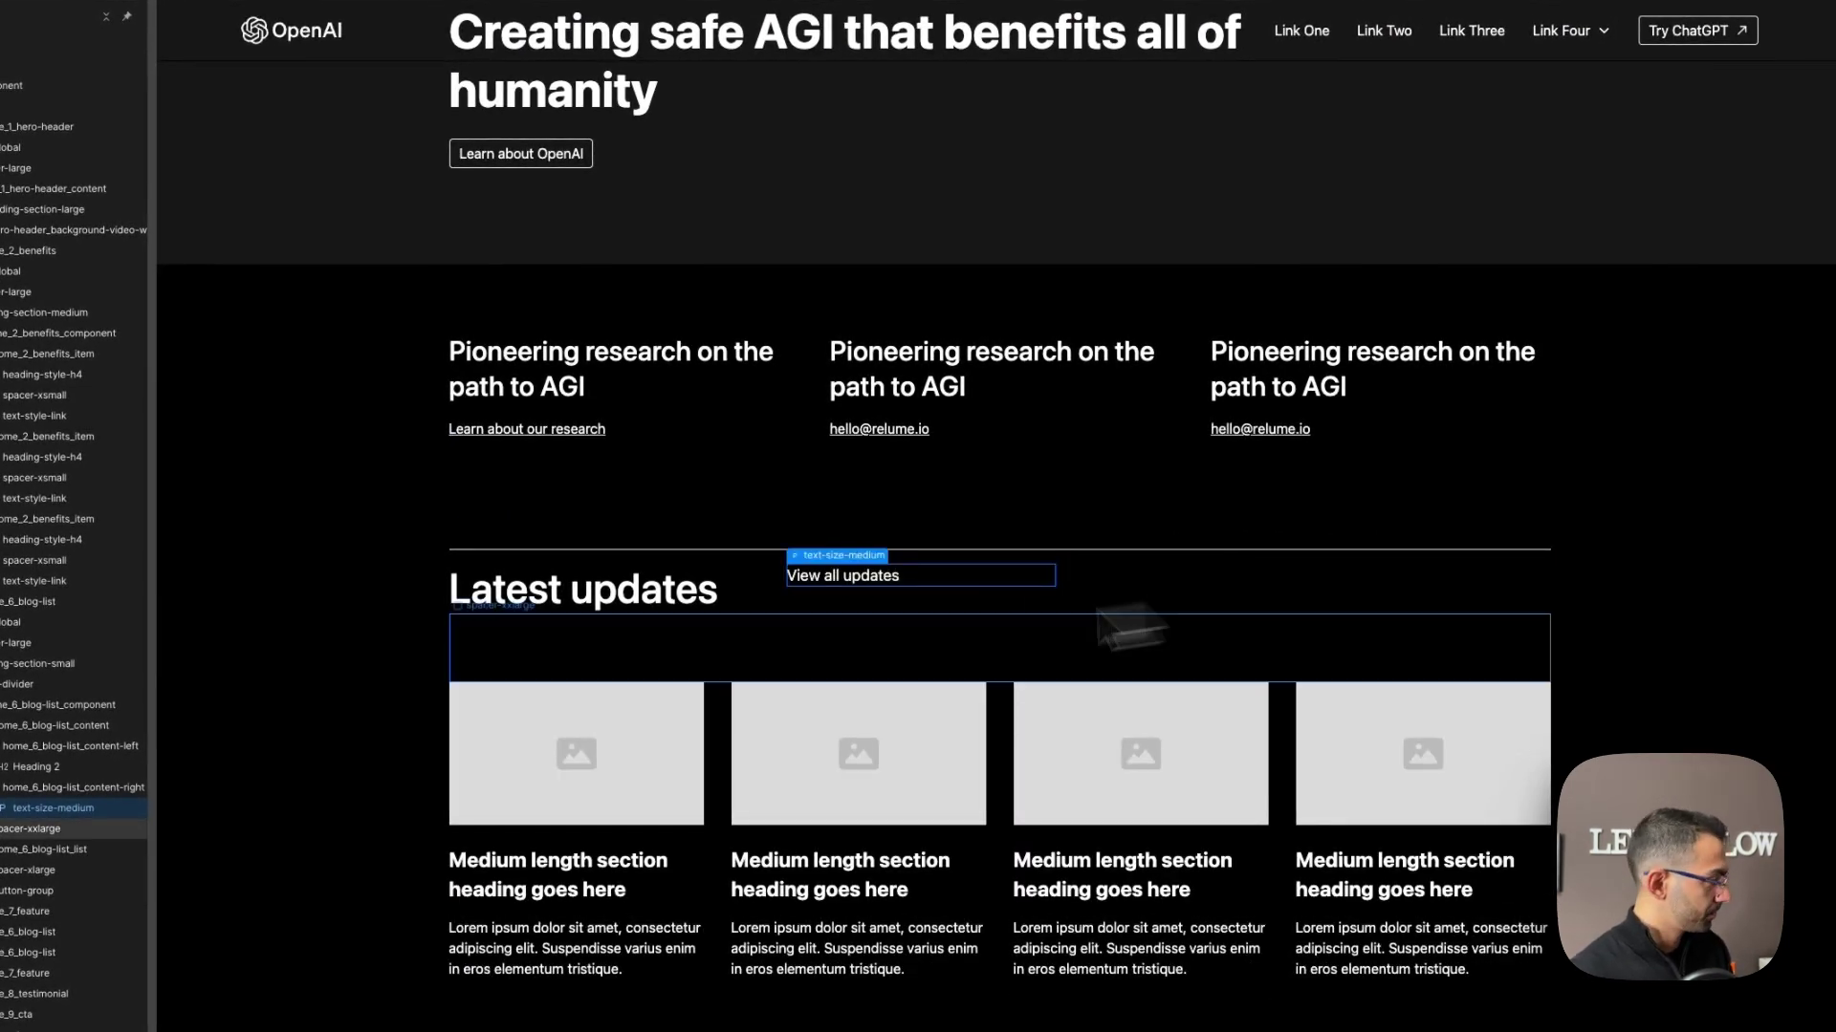
# Widen the home_6_blog-list_content grid to the full width of its container.
pyautogui.click(53, 790)
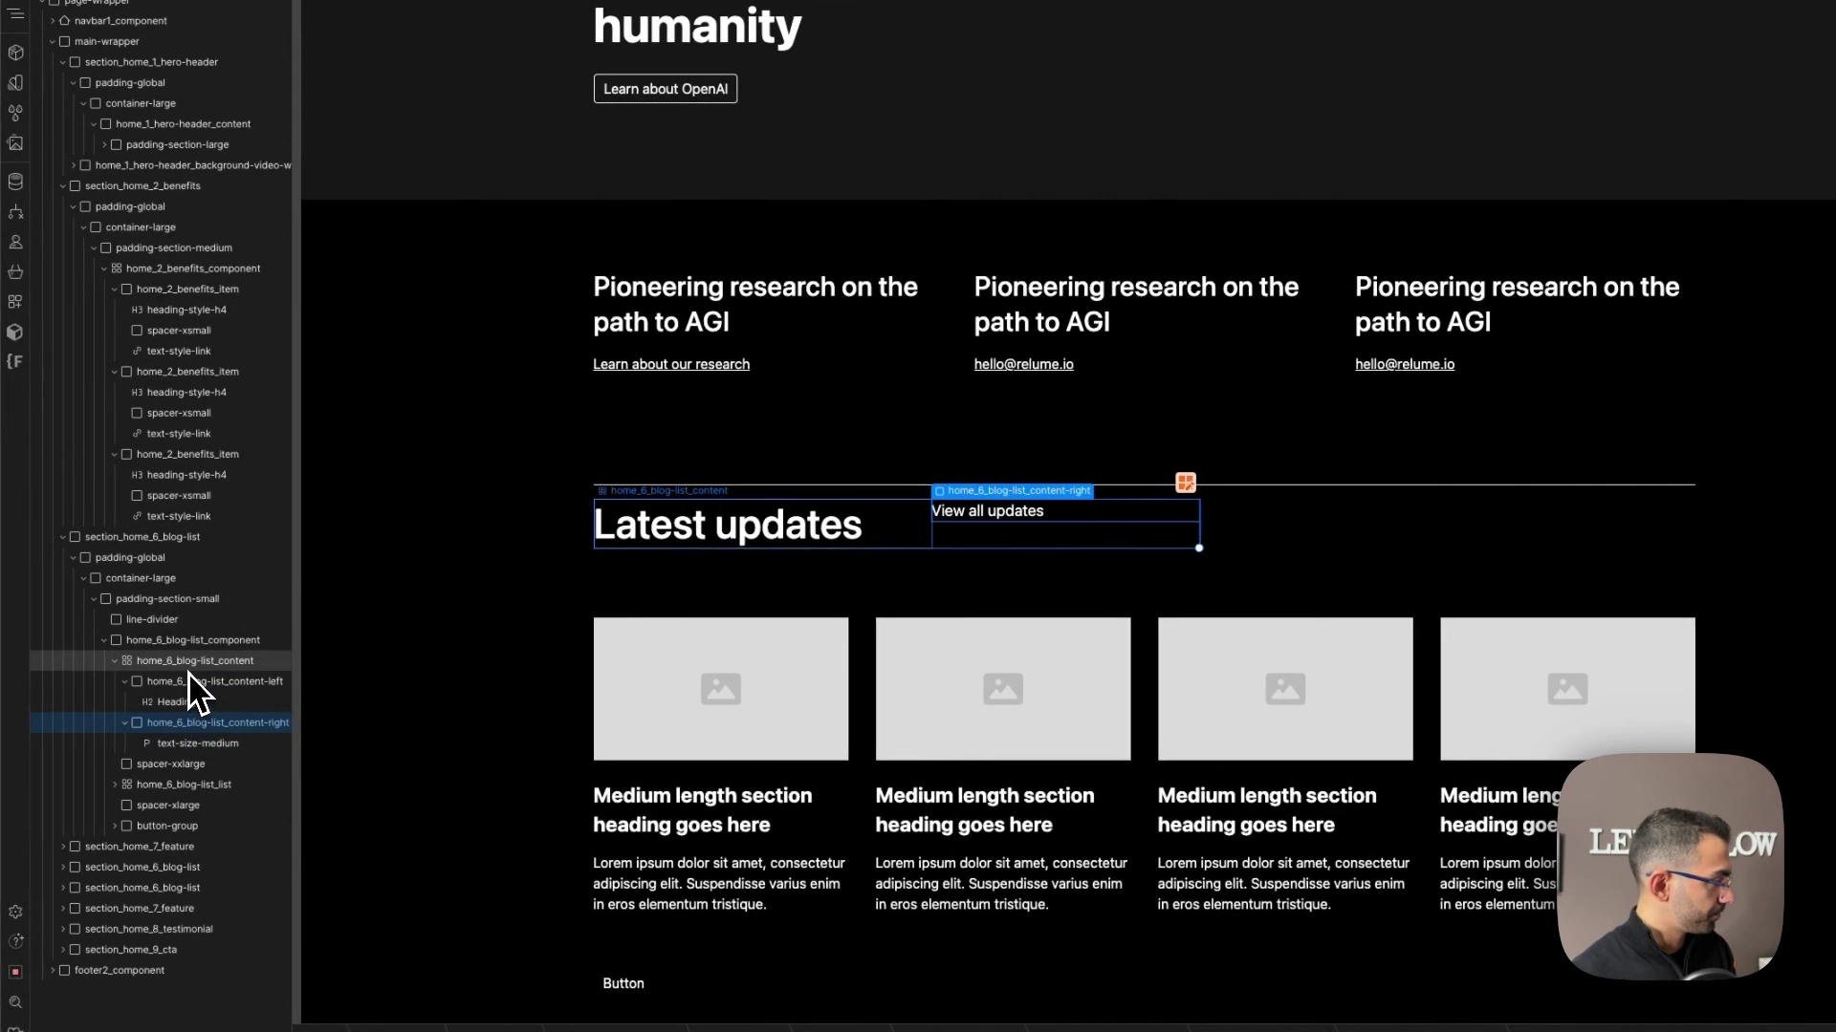
pyautogui.click(187, 669)
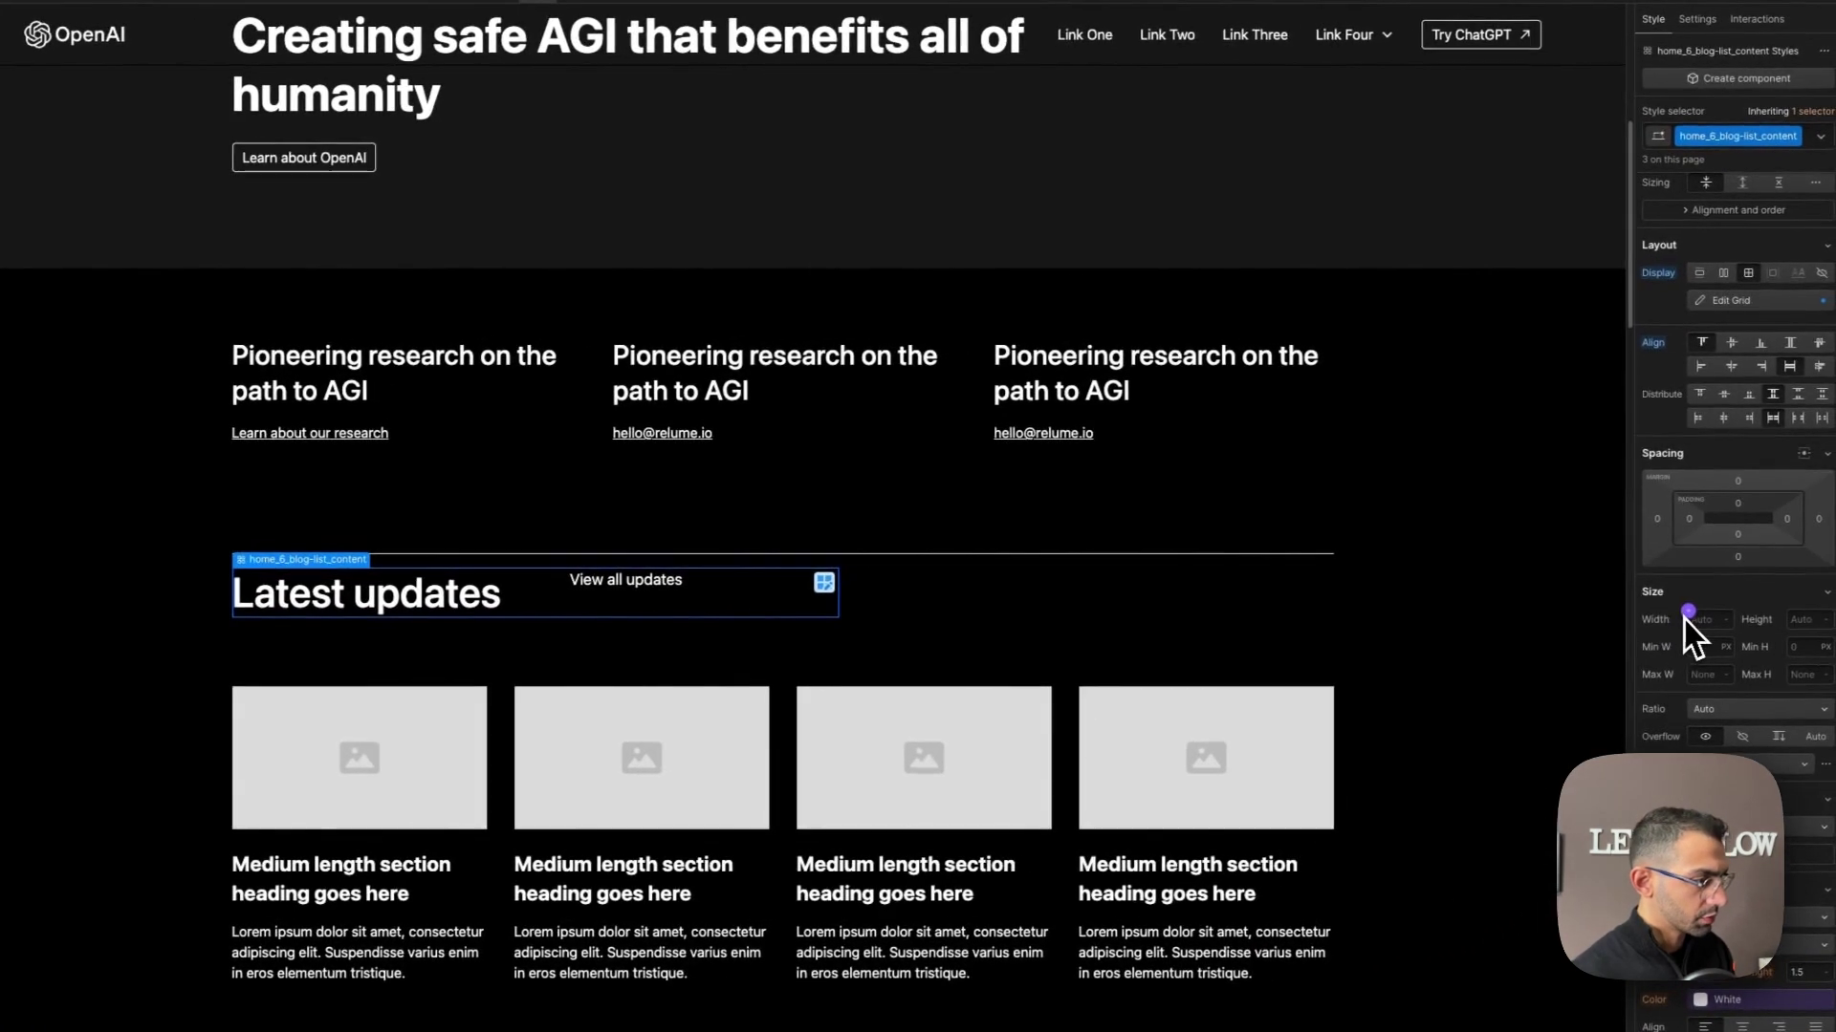
pyautogui.click(1698, 621)
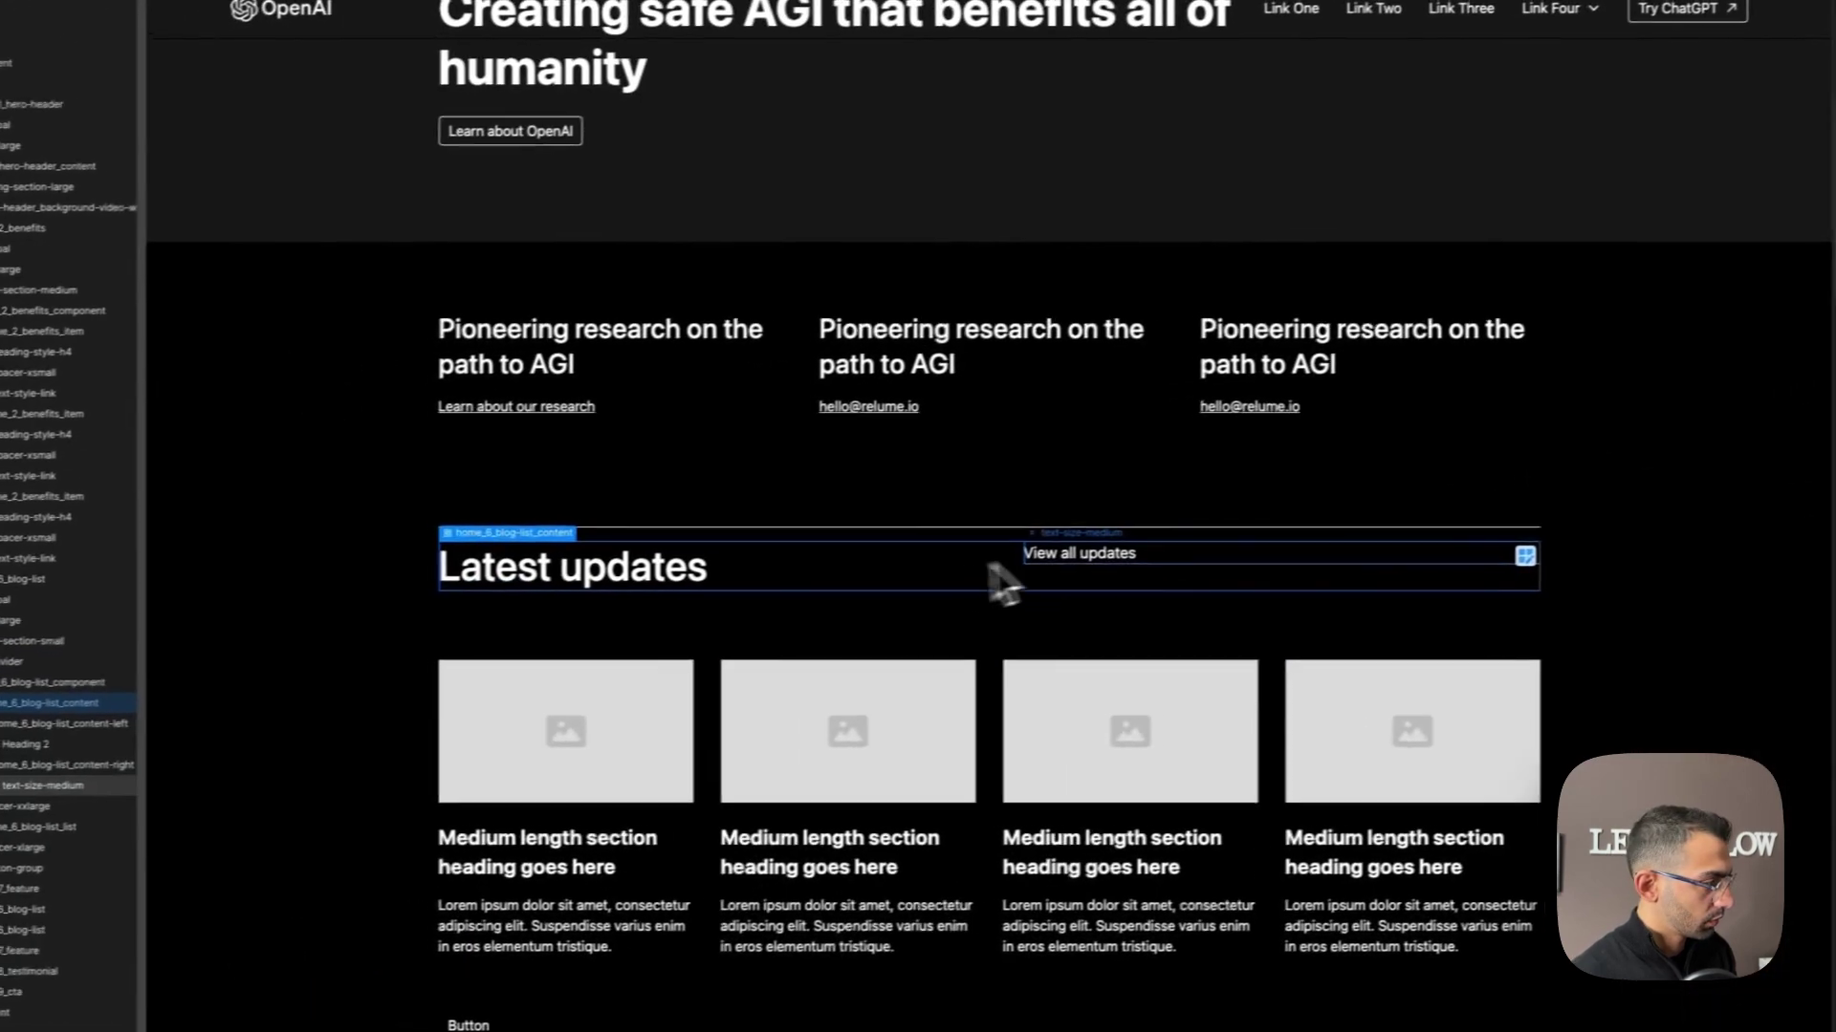
# Justify the home_6_blog-list_content-right block to the end of its grid cell.
pyautogui.click(918, 582)
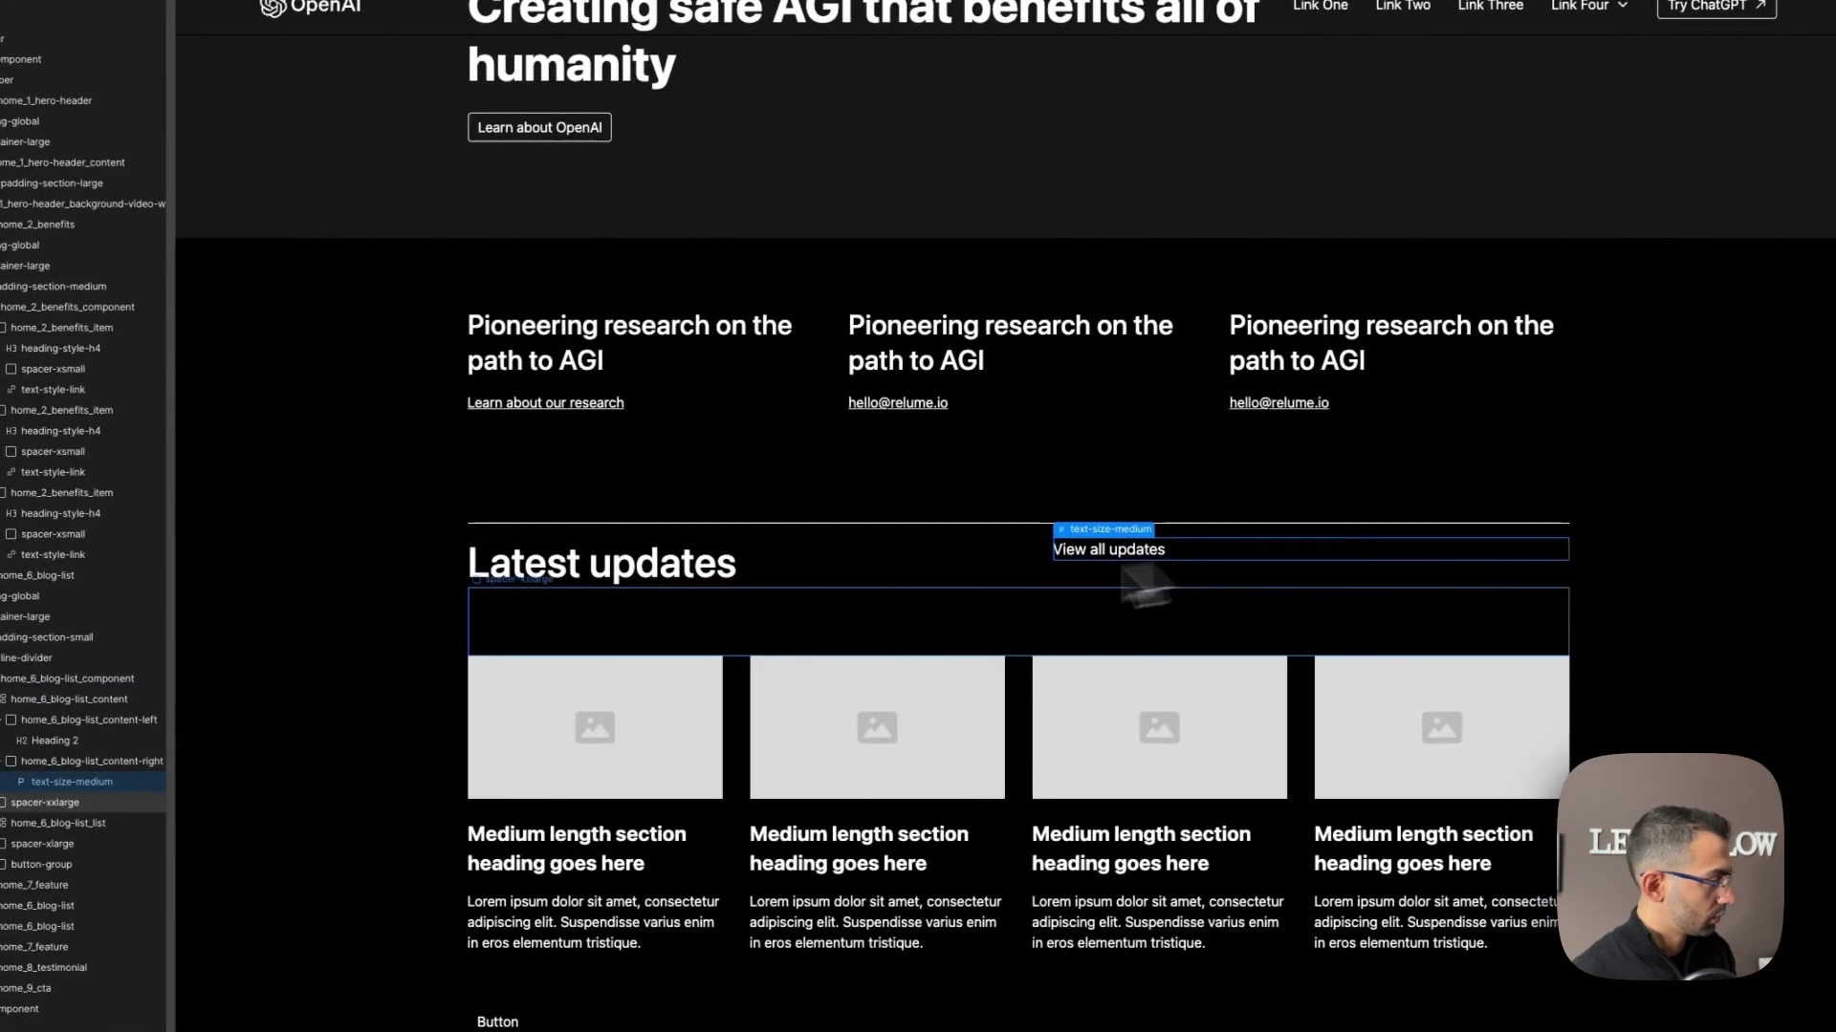
pyautogui.click(153, 749)
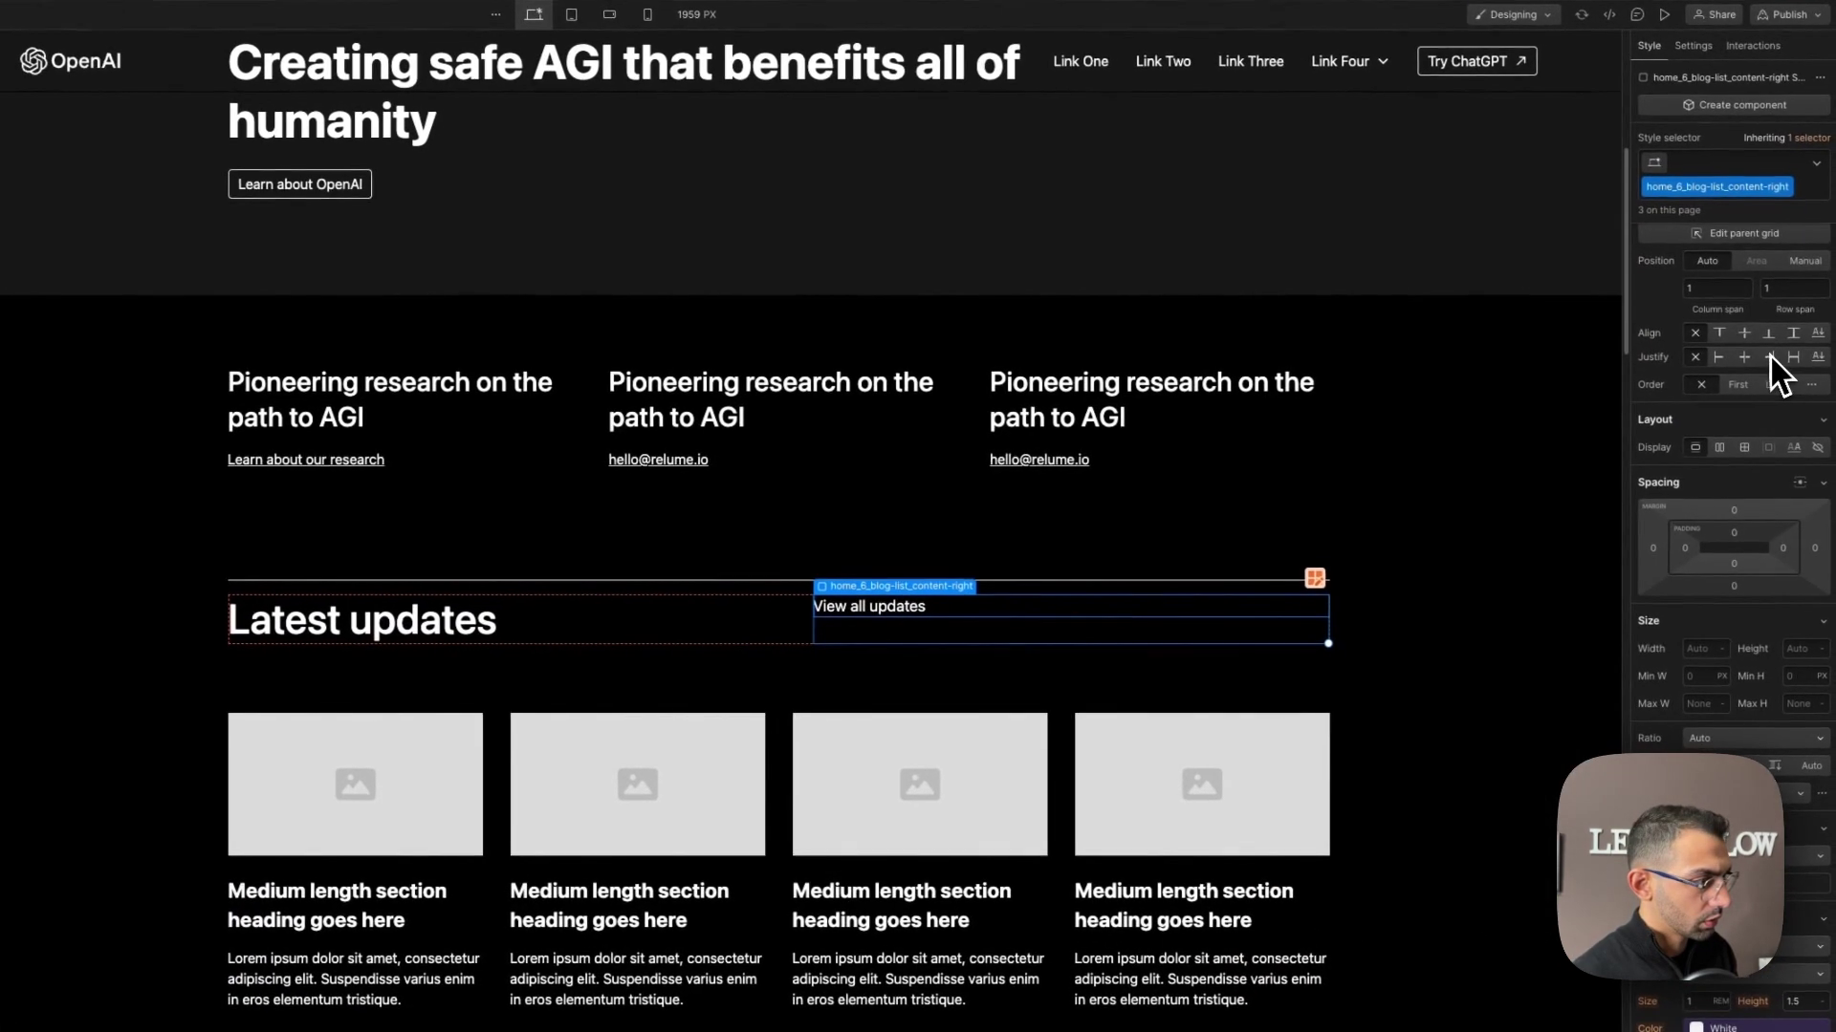
pyautogui.click(1767, 357)
pyautogui.click(1344, 750)
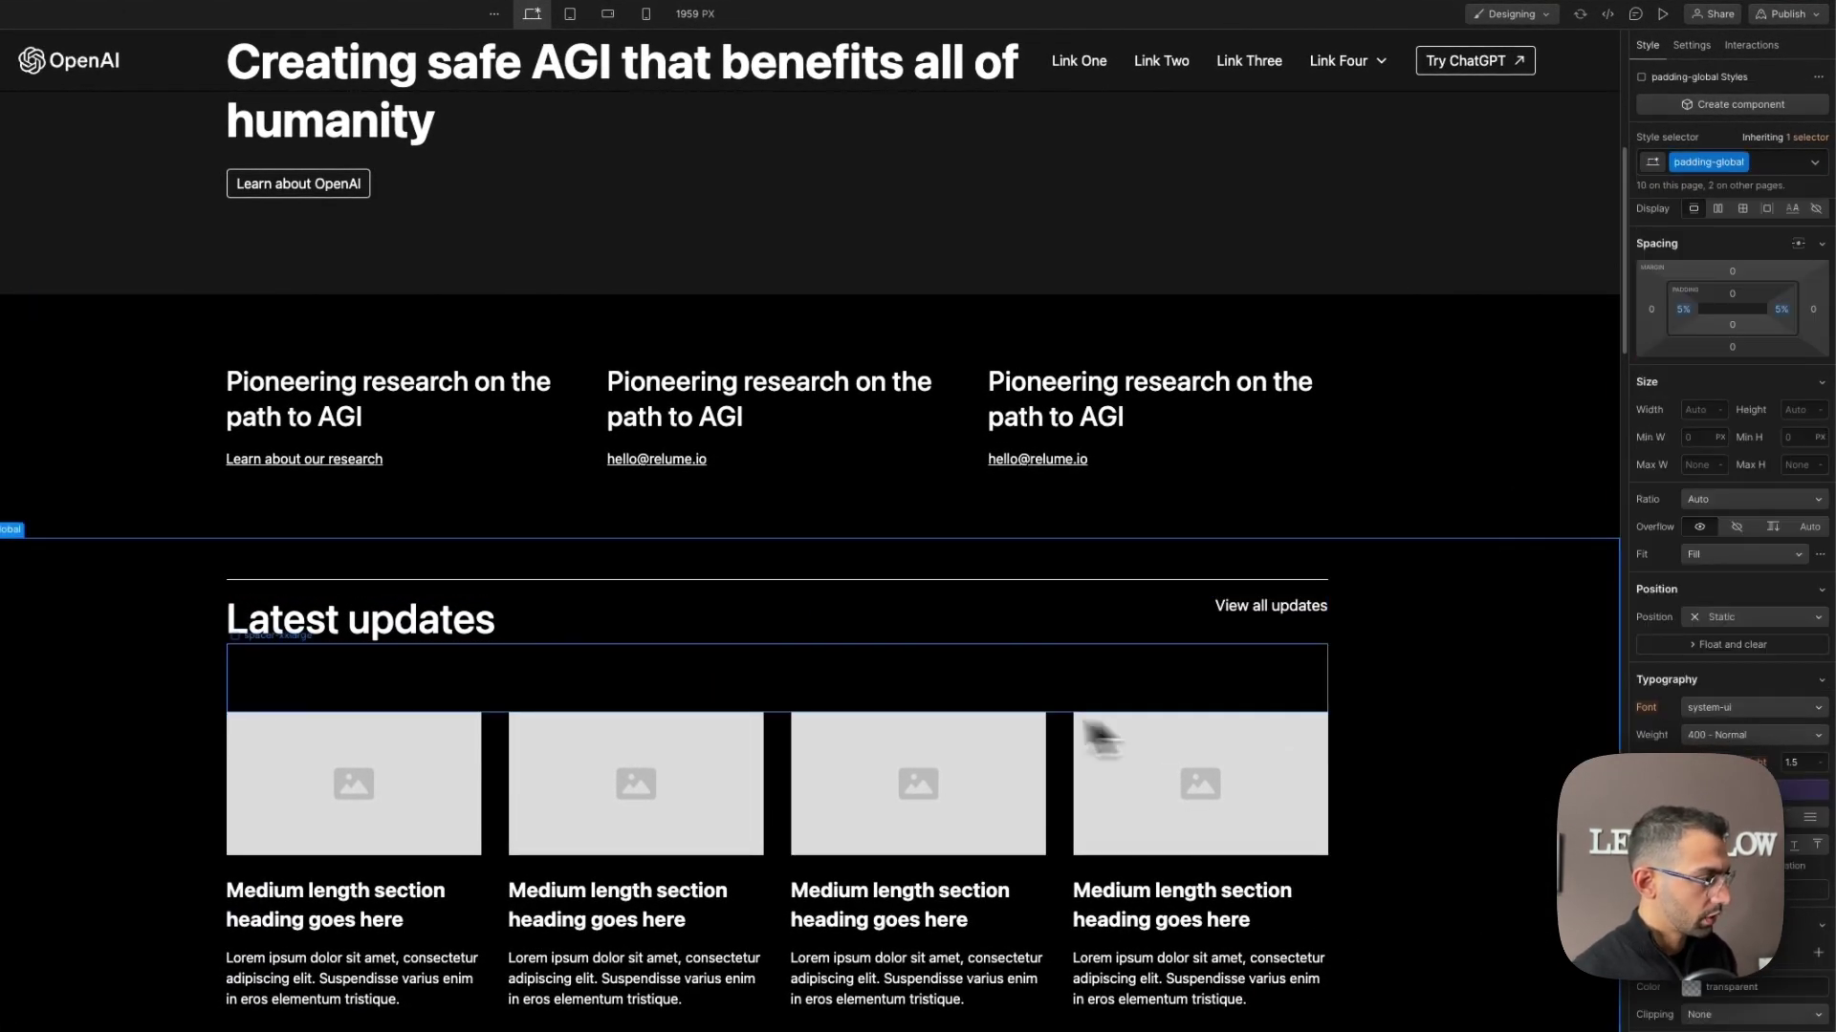
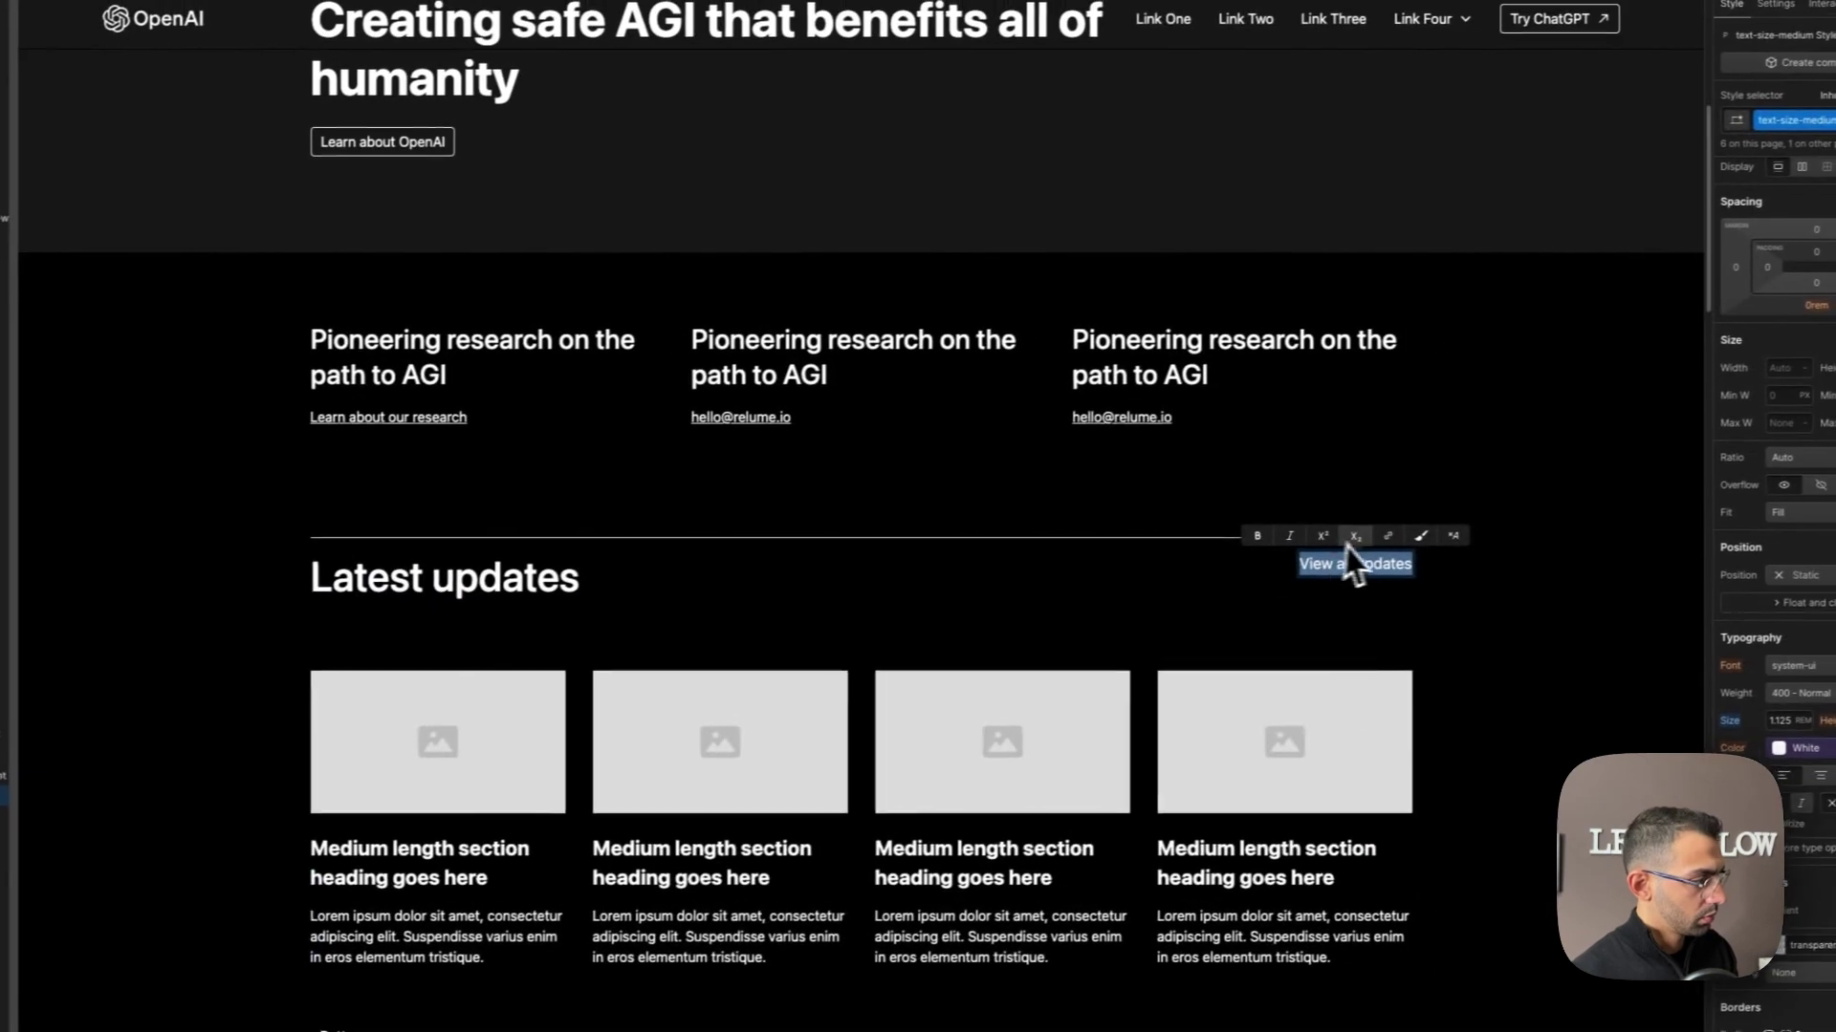
# Add a text link below the "View all updates" paragraph and apply the paragraph's text-size-medium class to it.
pyautogui.press('Escape')
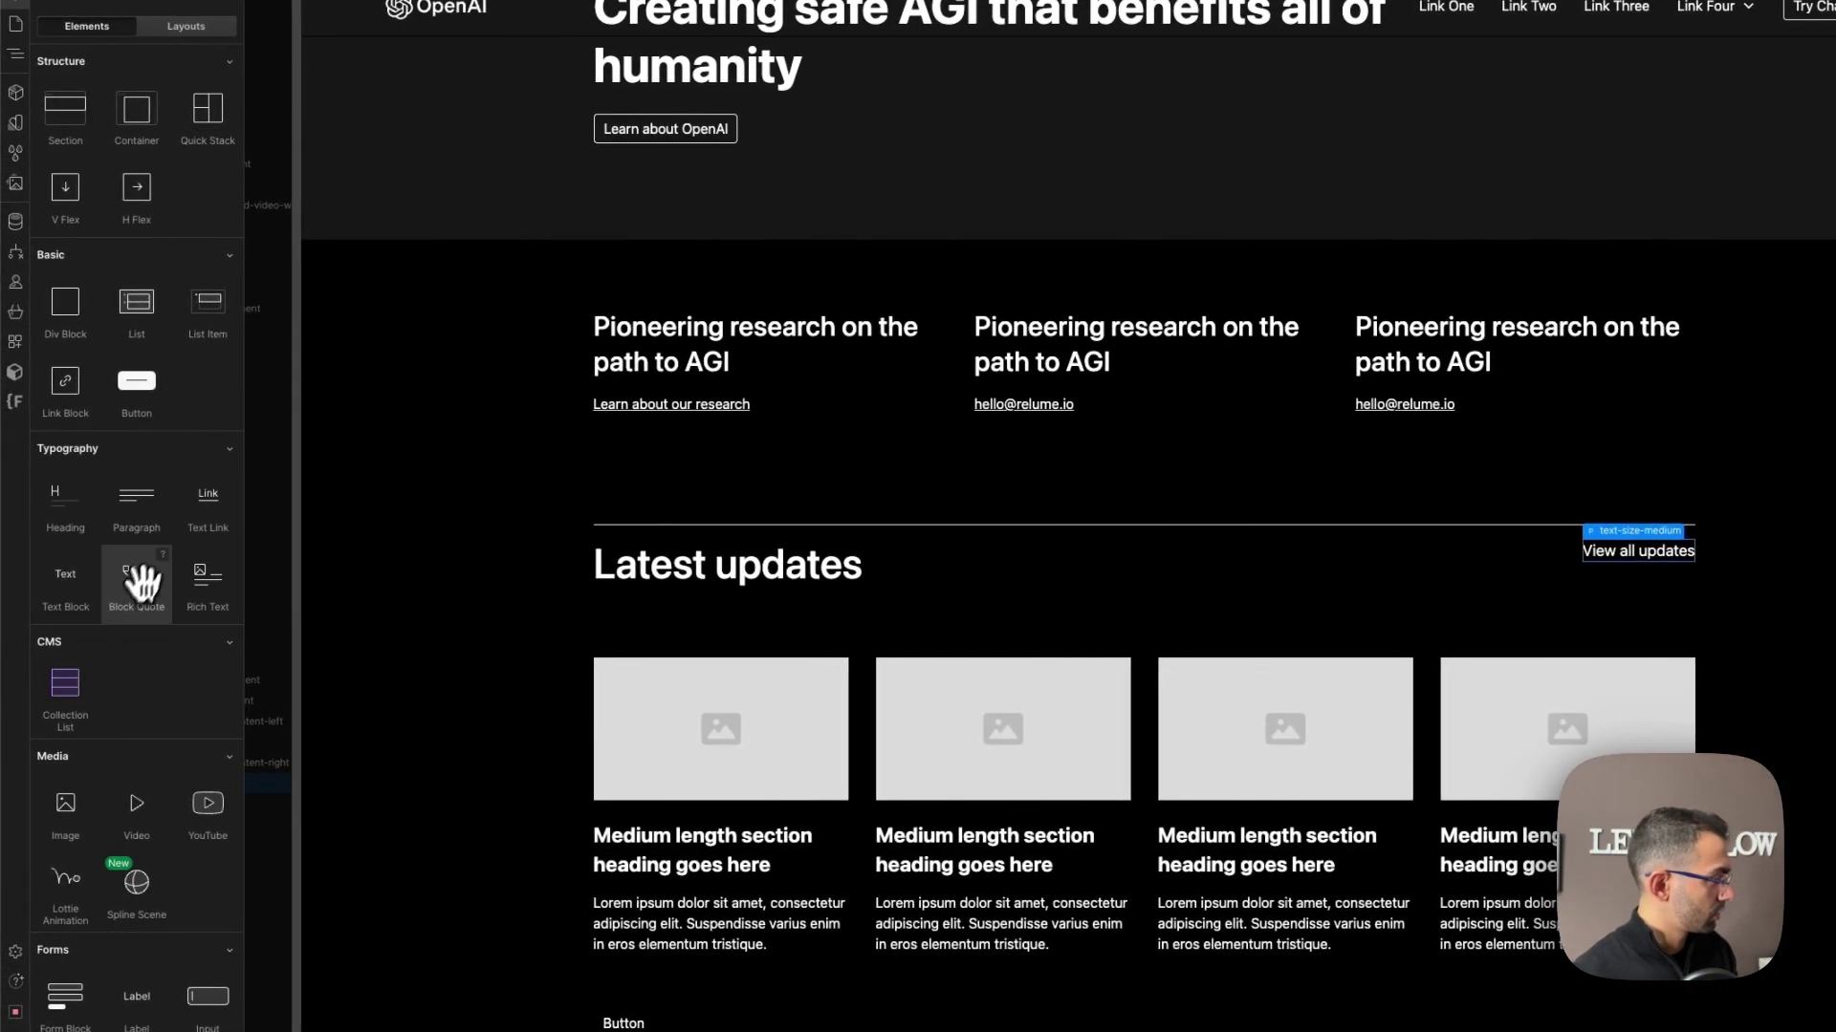
pyautogui.click(196, 514)
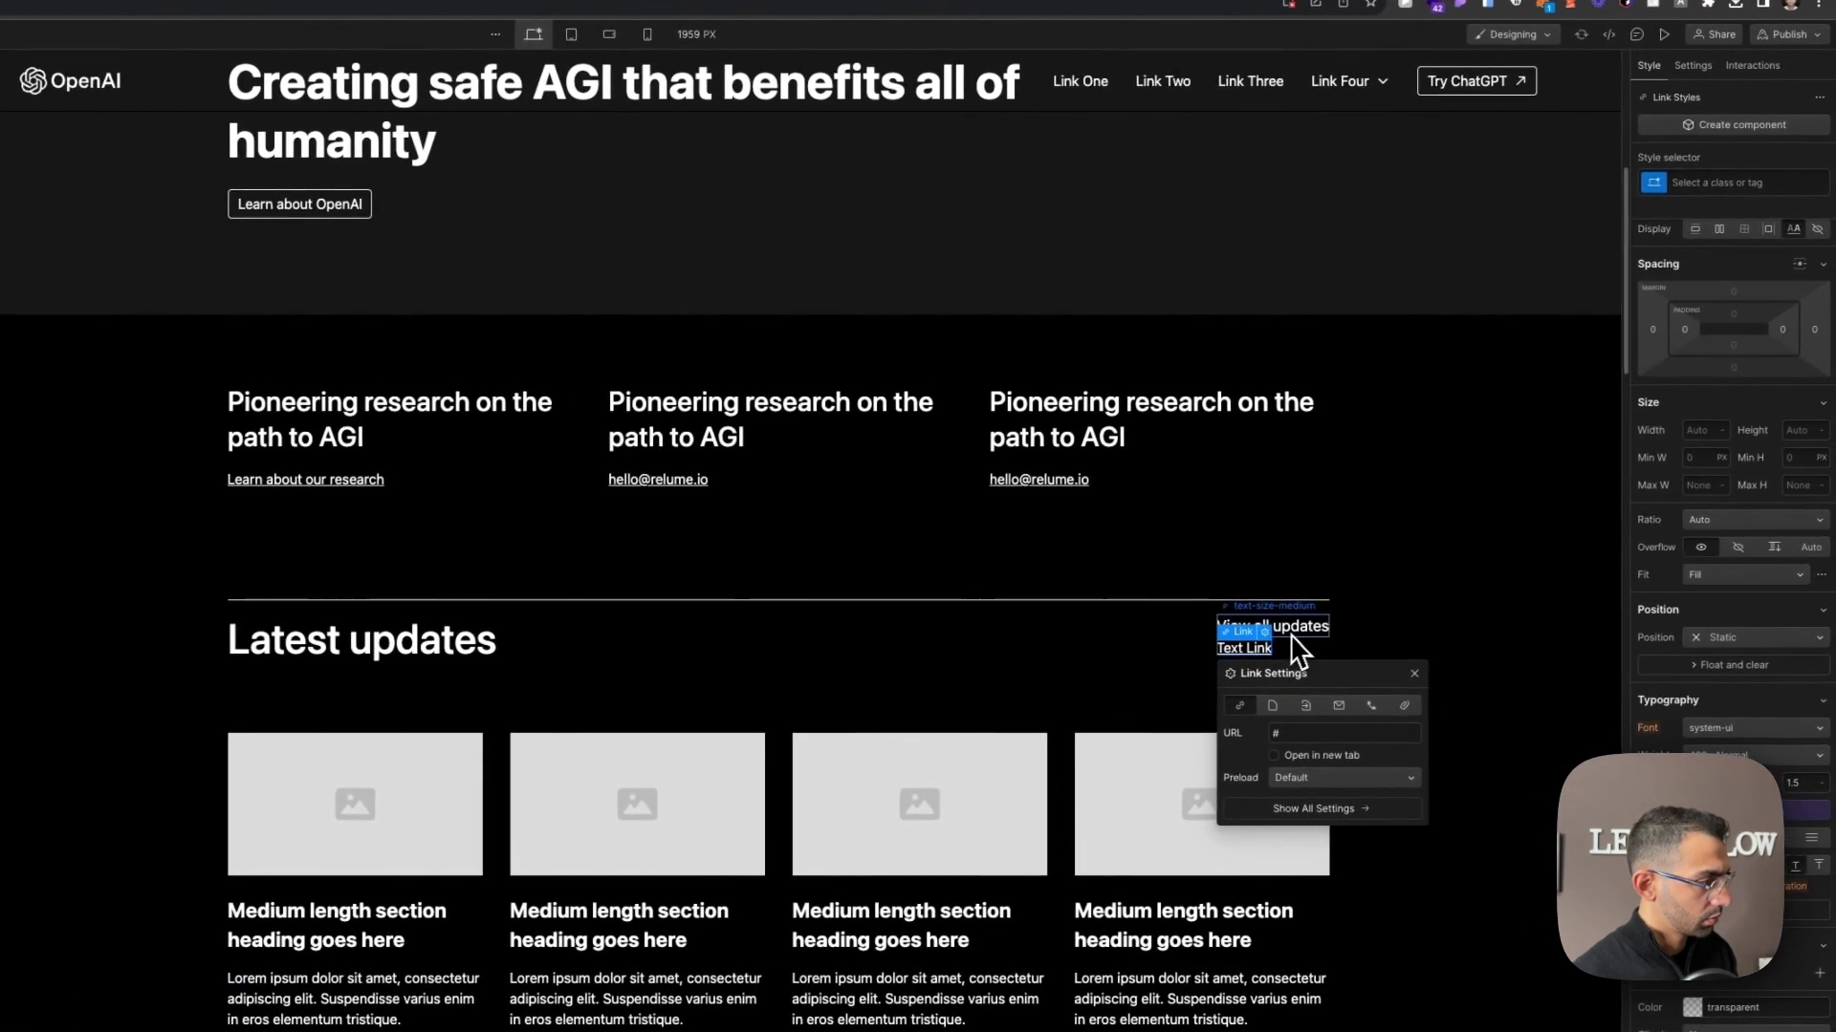
pyautogui.press('Escape')
pyautogui.click(1687, 186)
pyautogui.hotkey('ctrl', 'c')
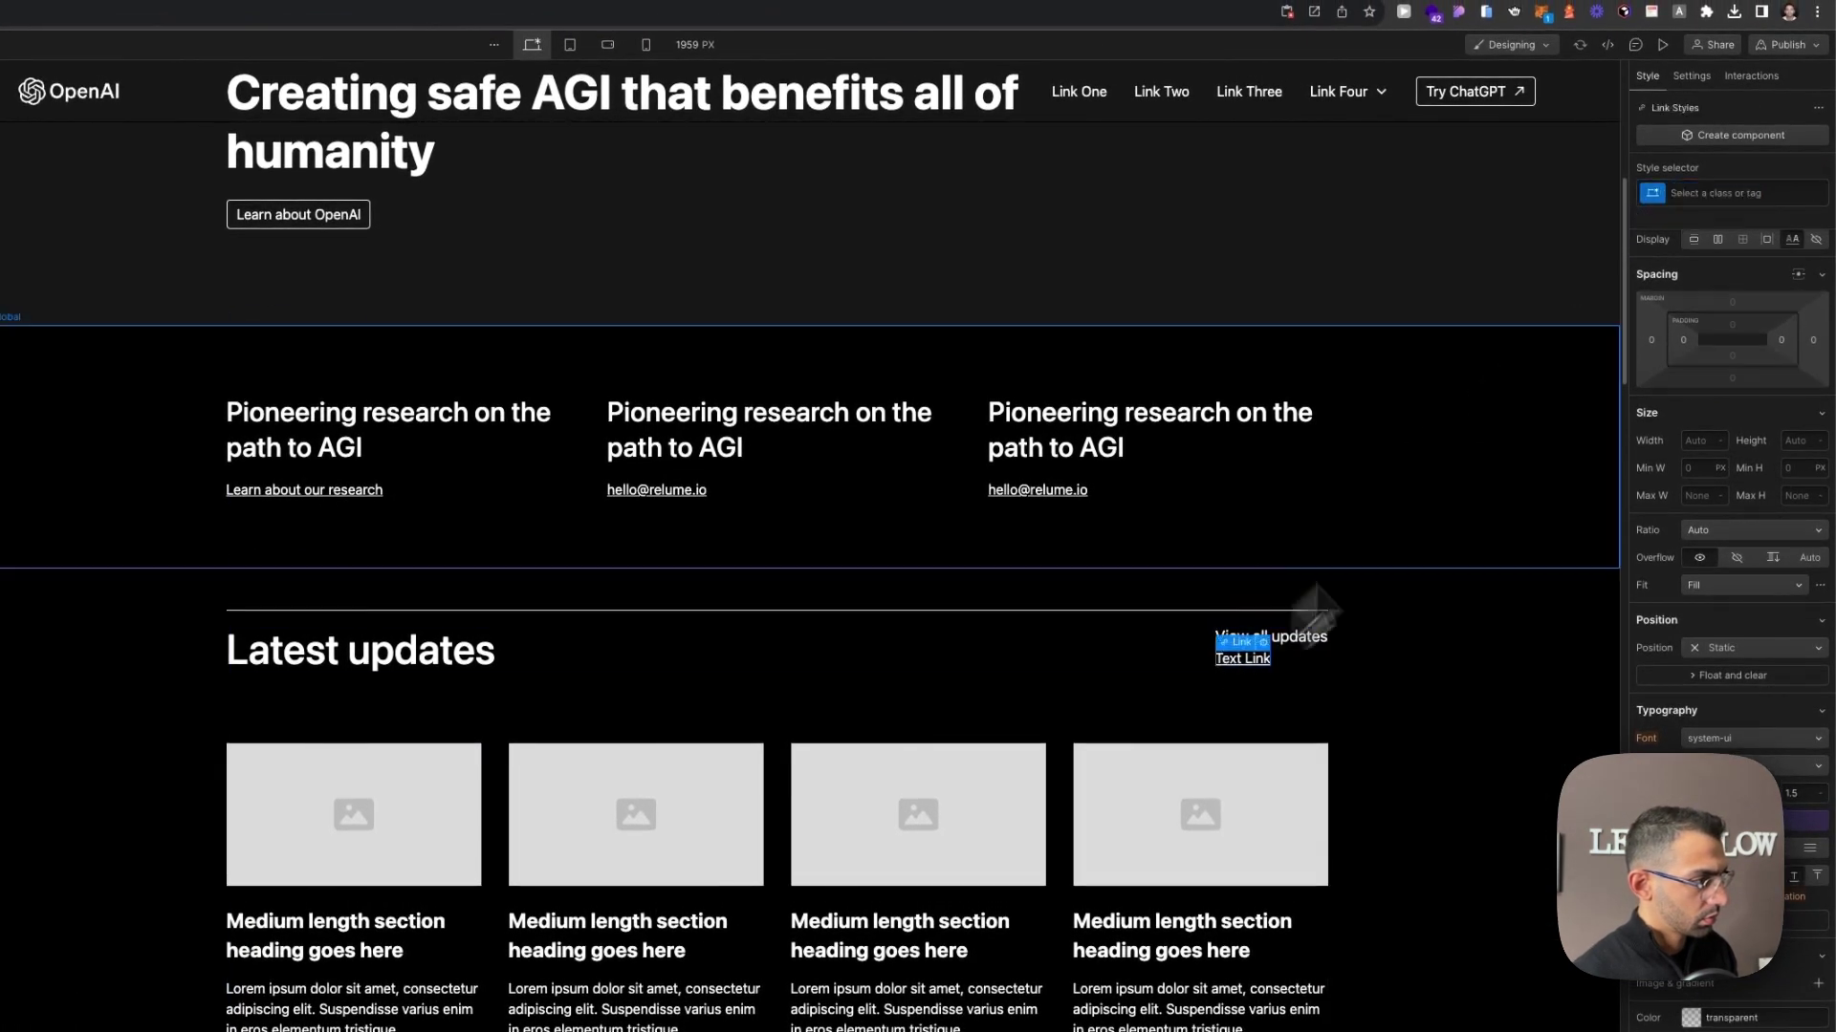
pyautogui.click(1742, 191)
pyautogui.hotkey('ctrl', 'v')
pyautogui.write('3')
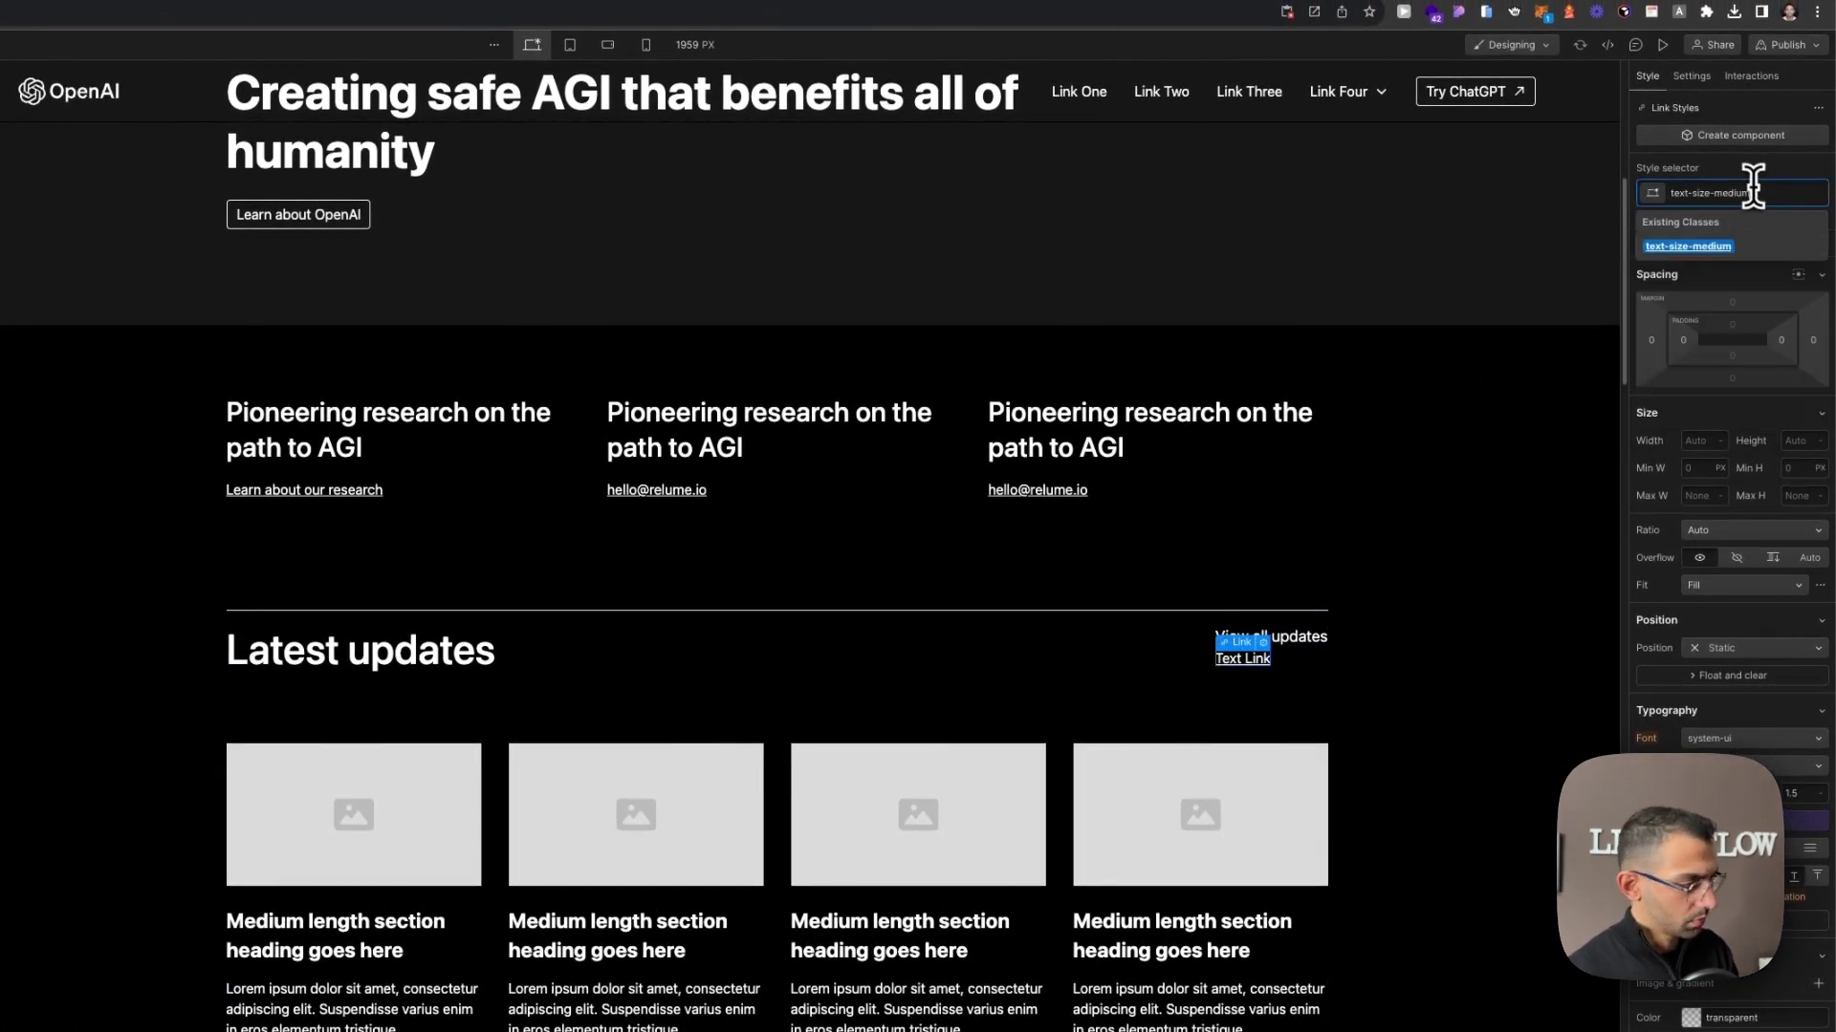
pyautogui.press('Return')
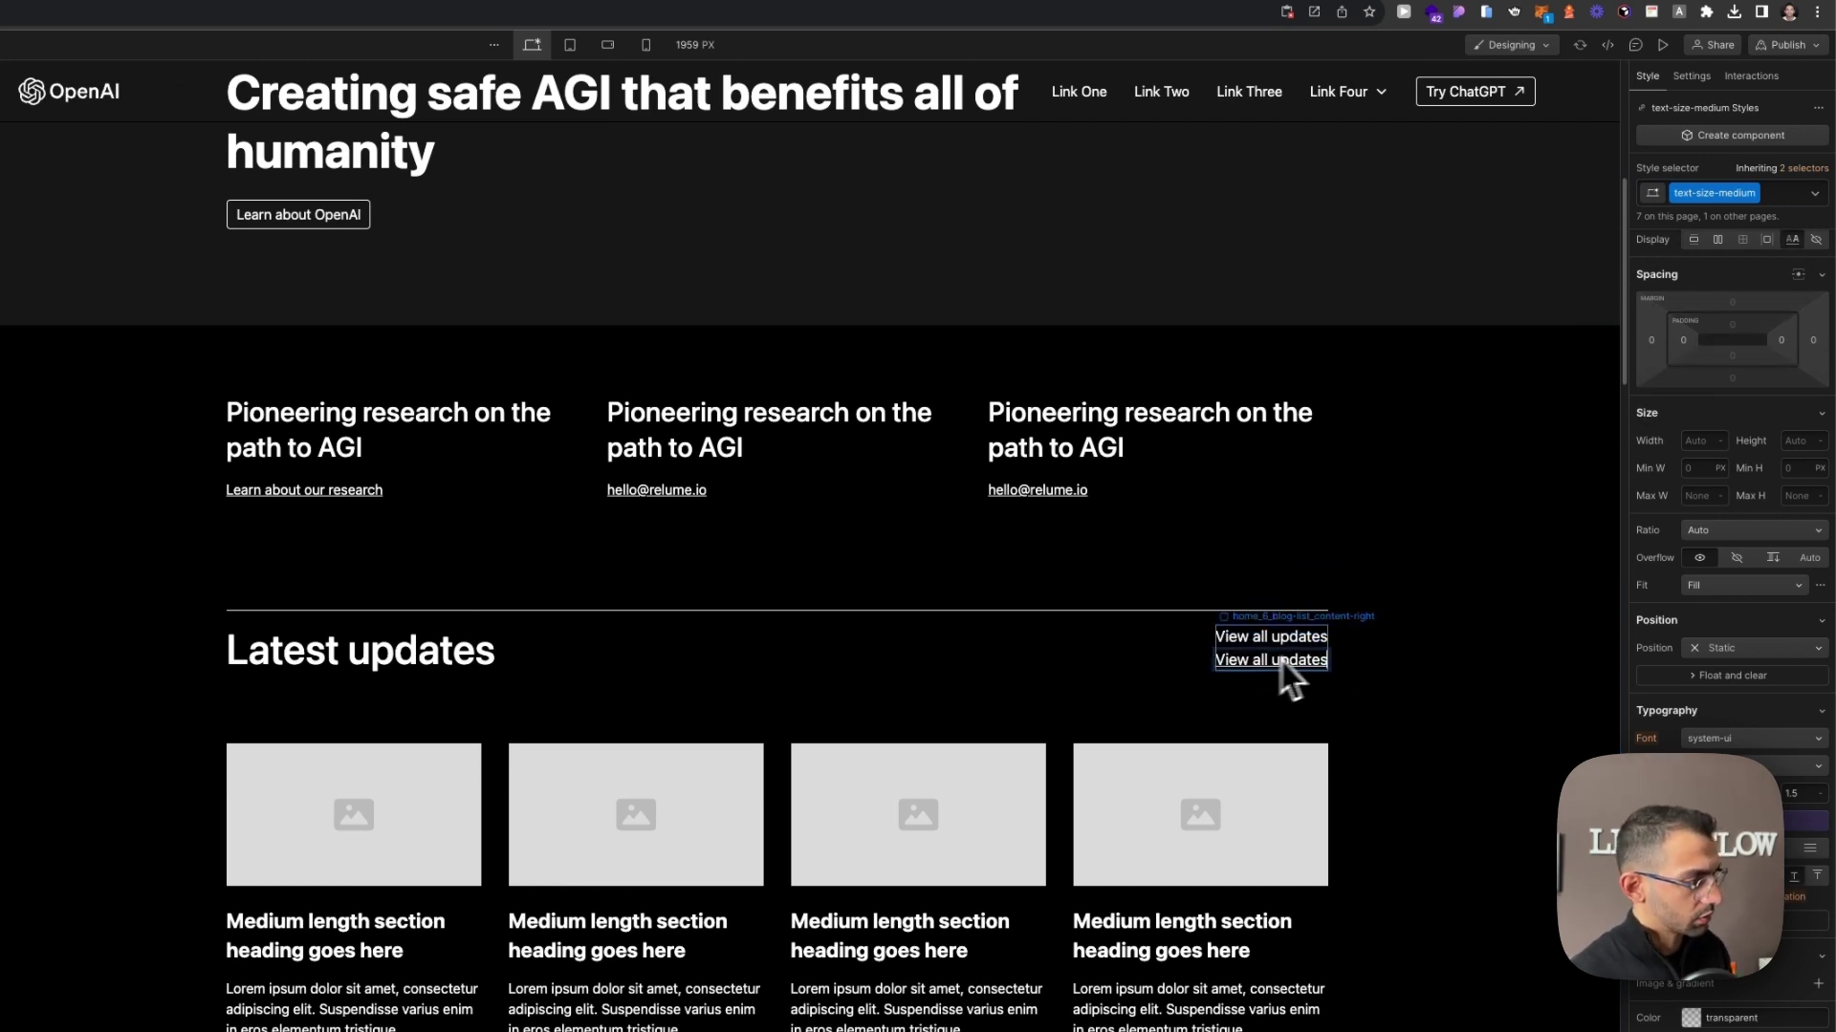
# Delete the original "View all updates" paragraph, keeping only the link with the same text.
pyautogui.click(1324, 648)
pyautogui.click(1311, 634)
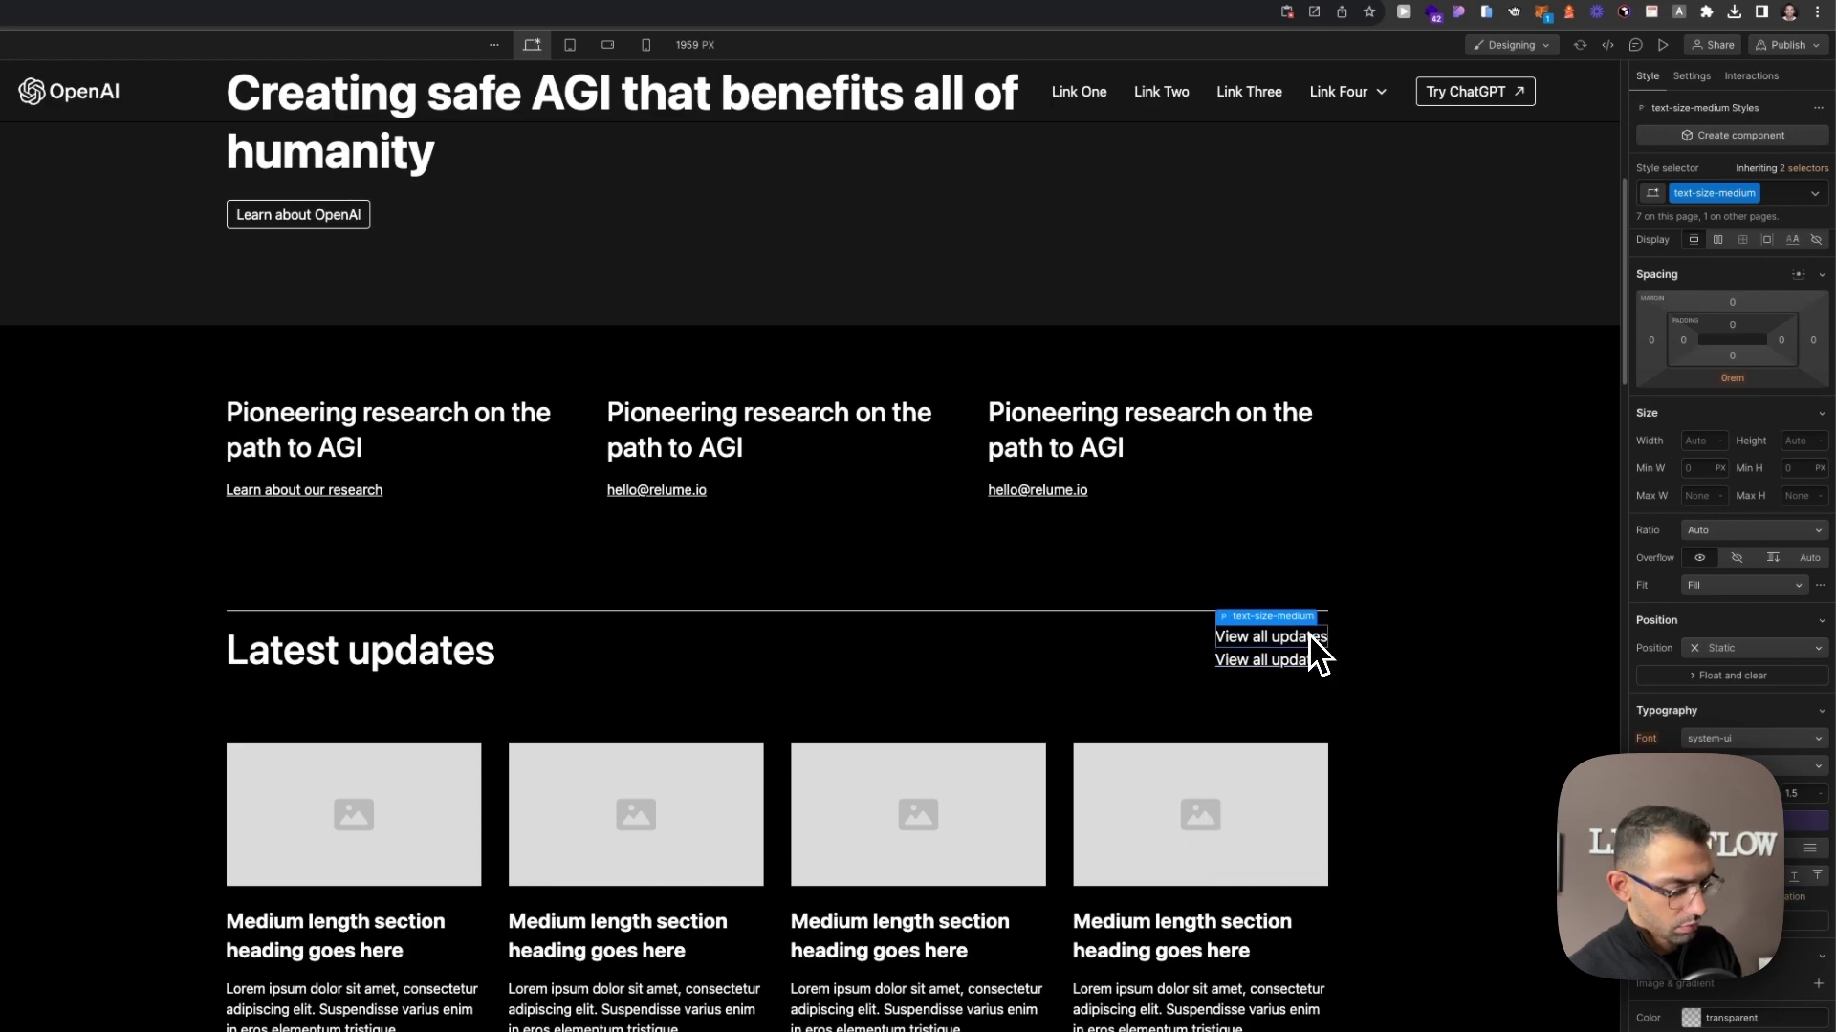
# Check the Latest updates cards on the openai.com homepage, and give the home_6_blog-list_image images a Square (1:1) ratio with Cover fit.
pyautogui.click(774, 817)
pyautogui.scroll(-3, 793, 817)
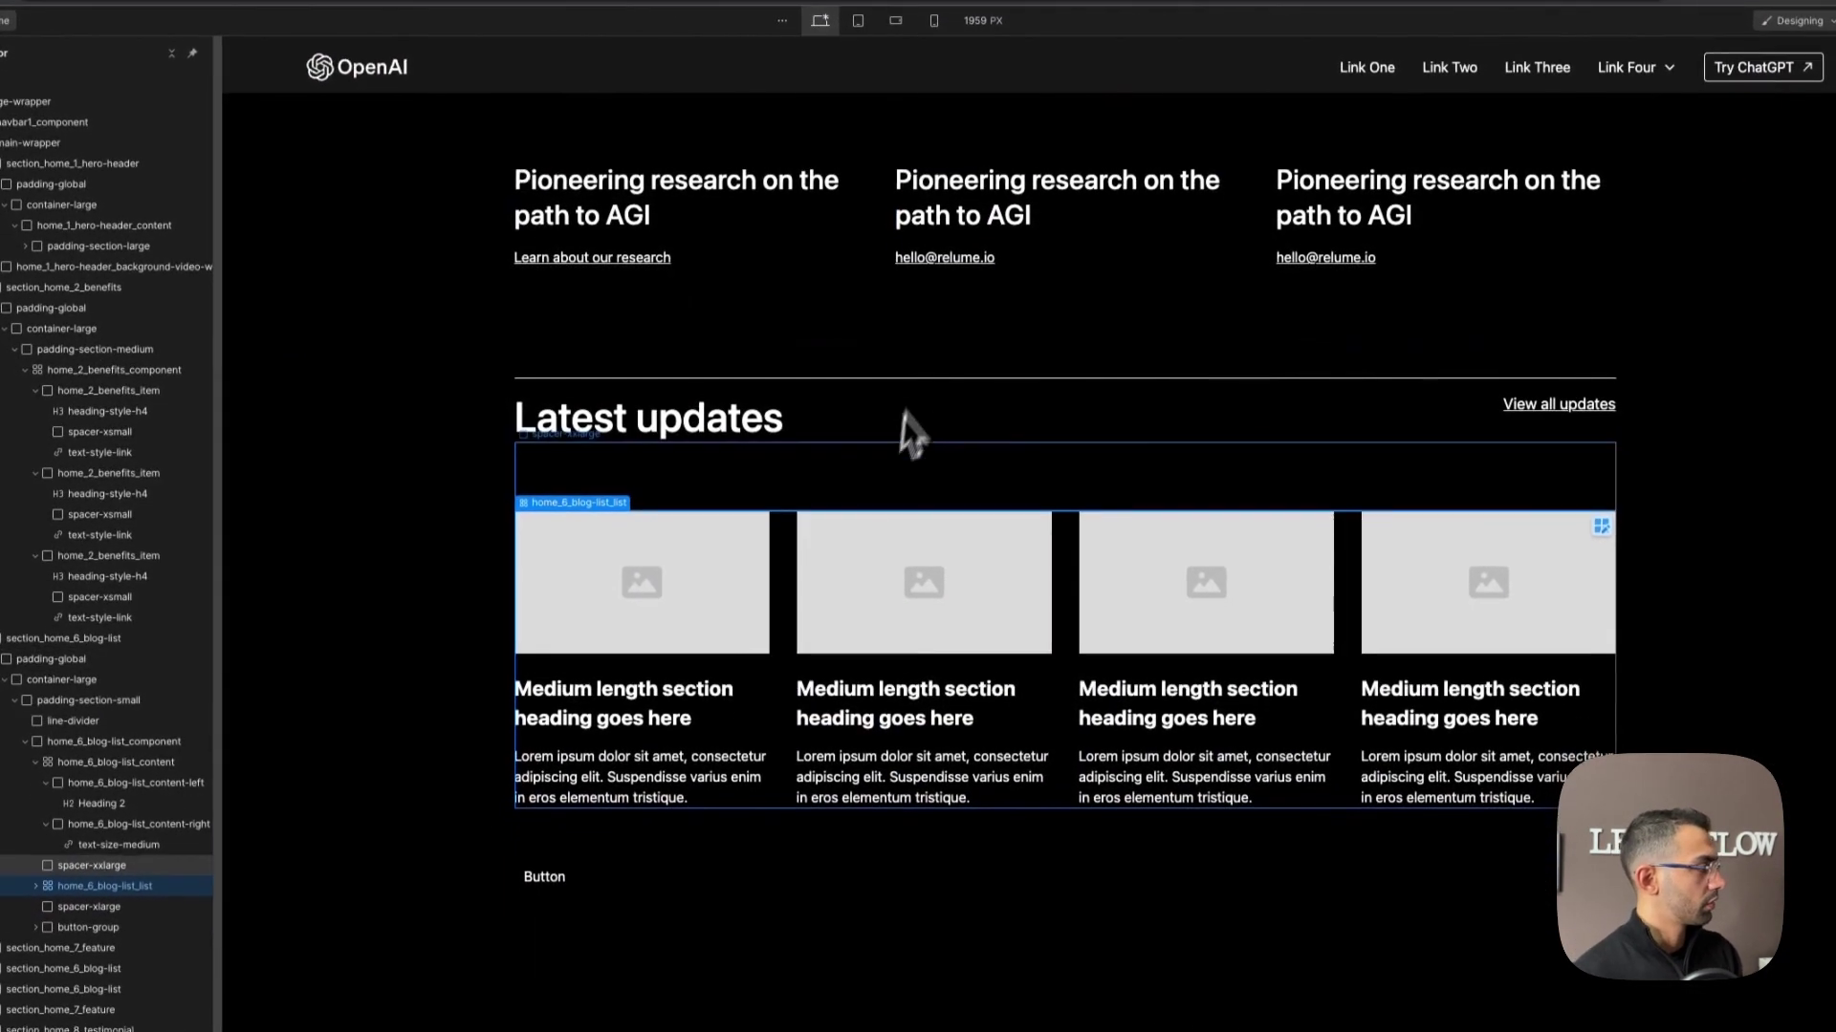
pyautogui.click(574, 31)
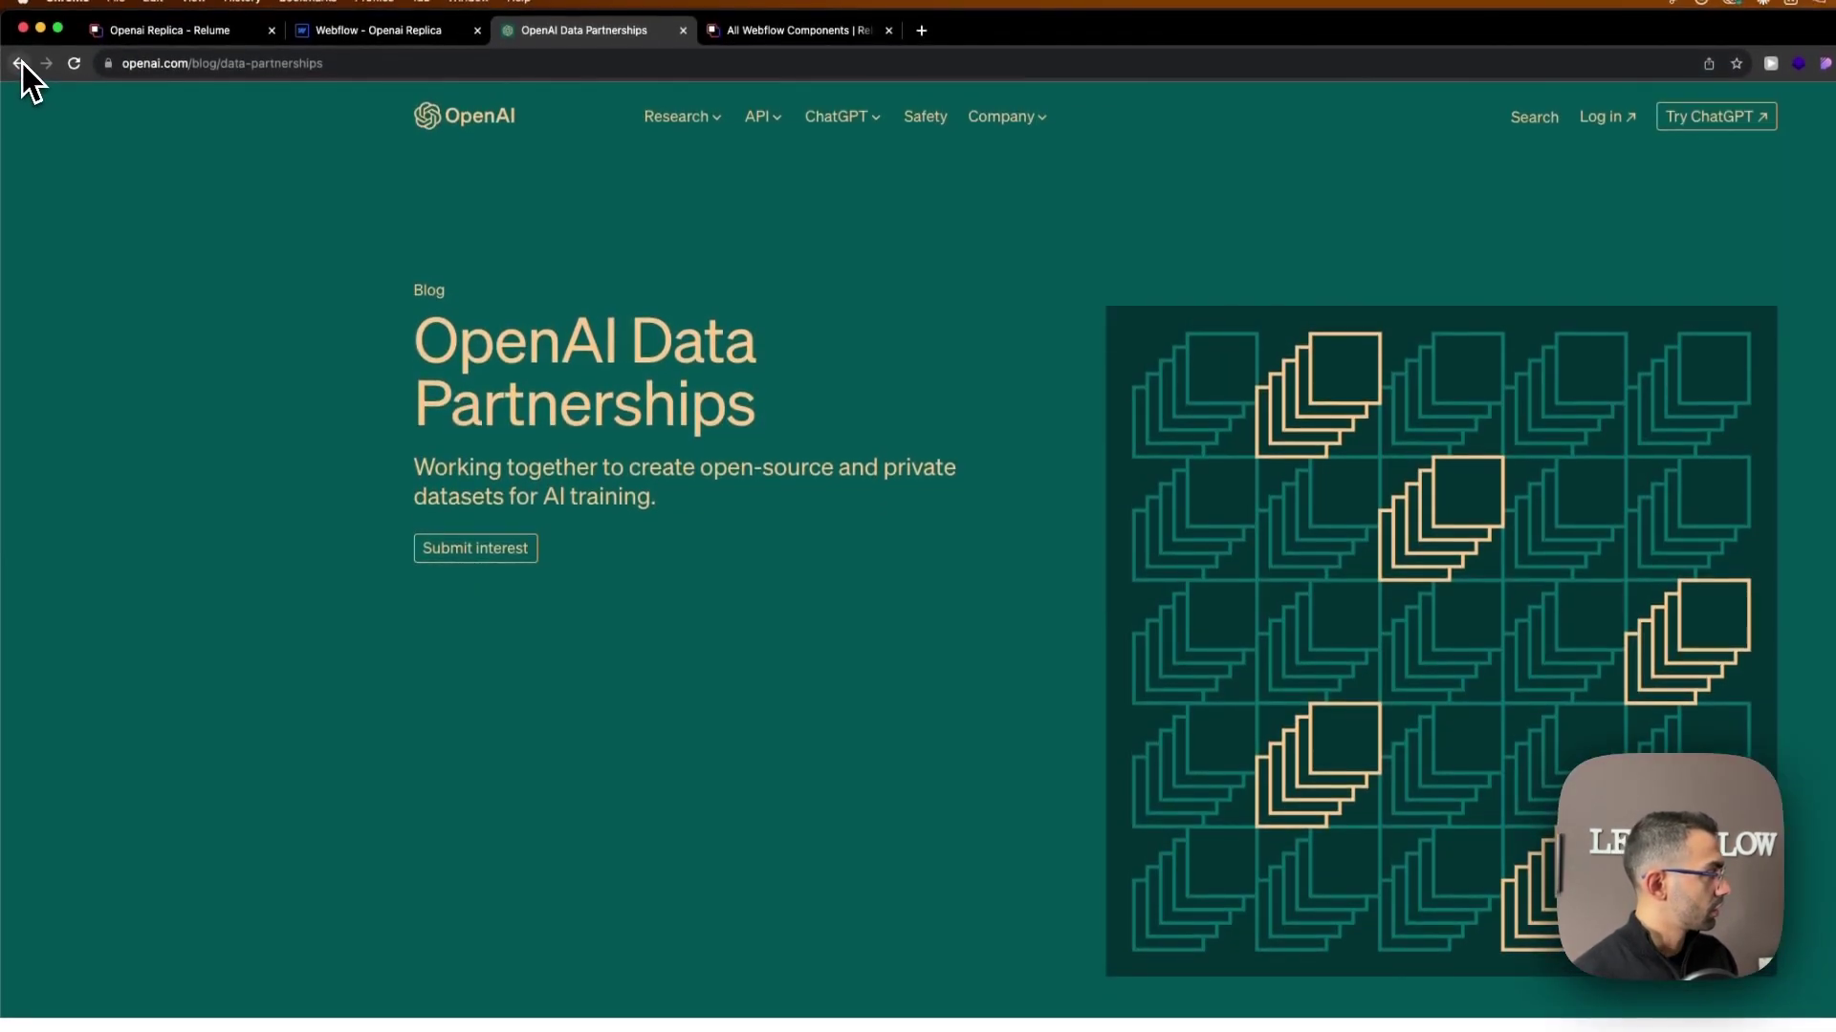
pyautogui.click(18, 21)
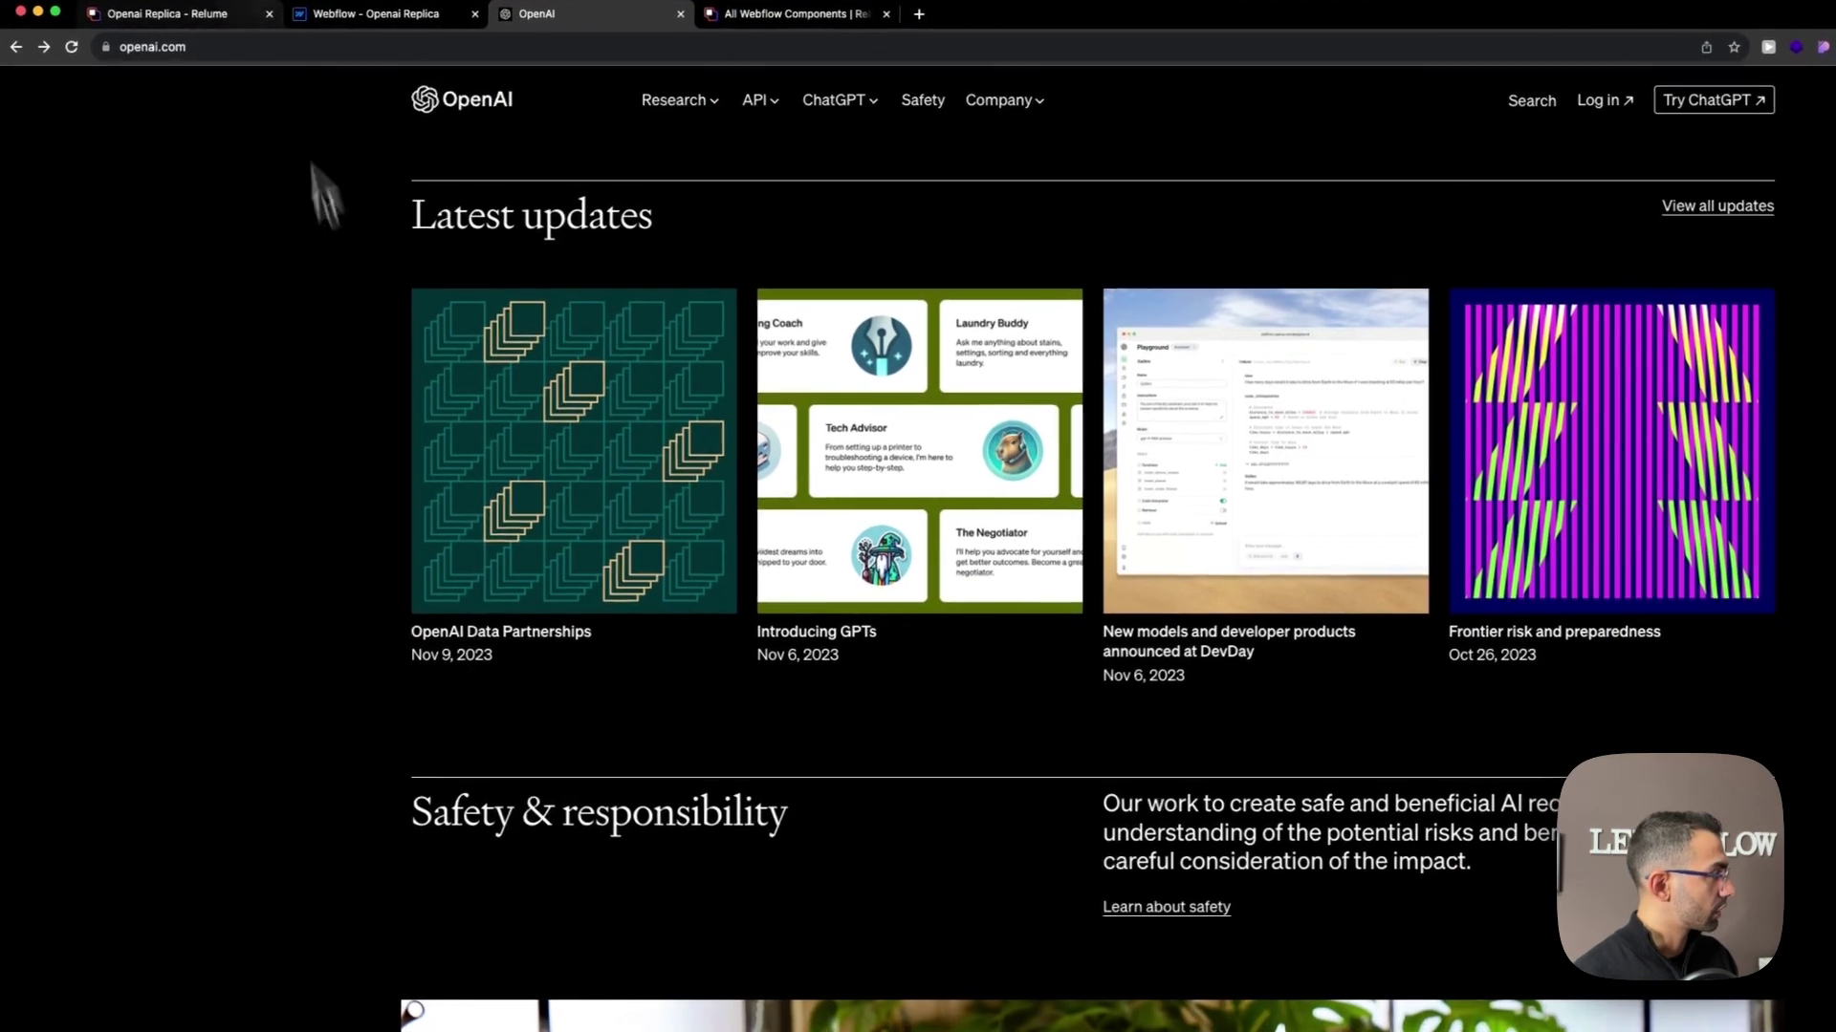
pyautogui.click(416, 27)
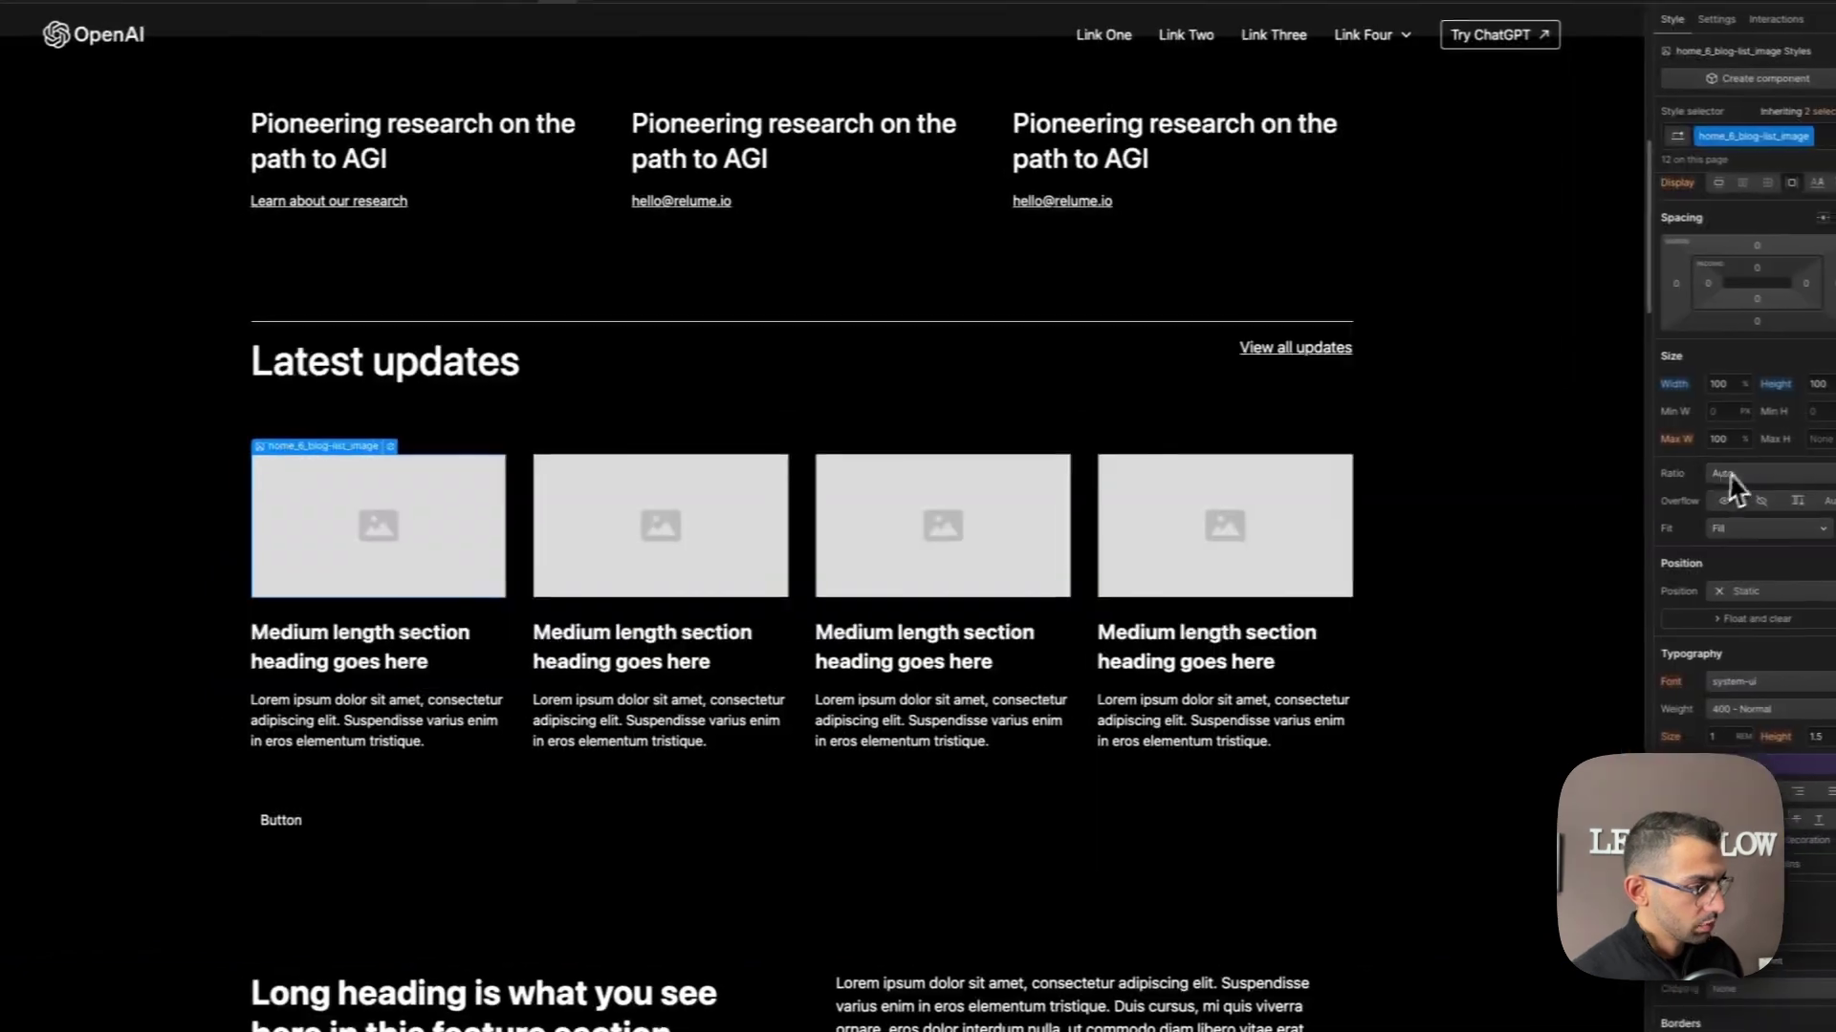
pyautogui.click(1749, 473)
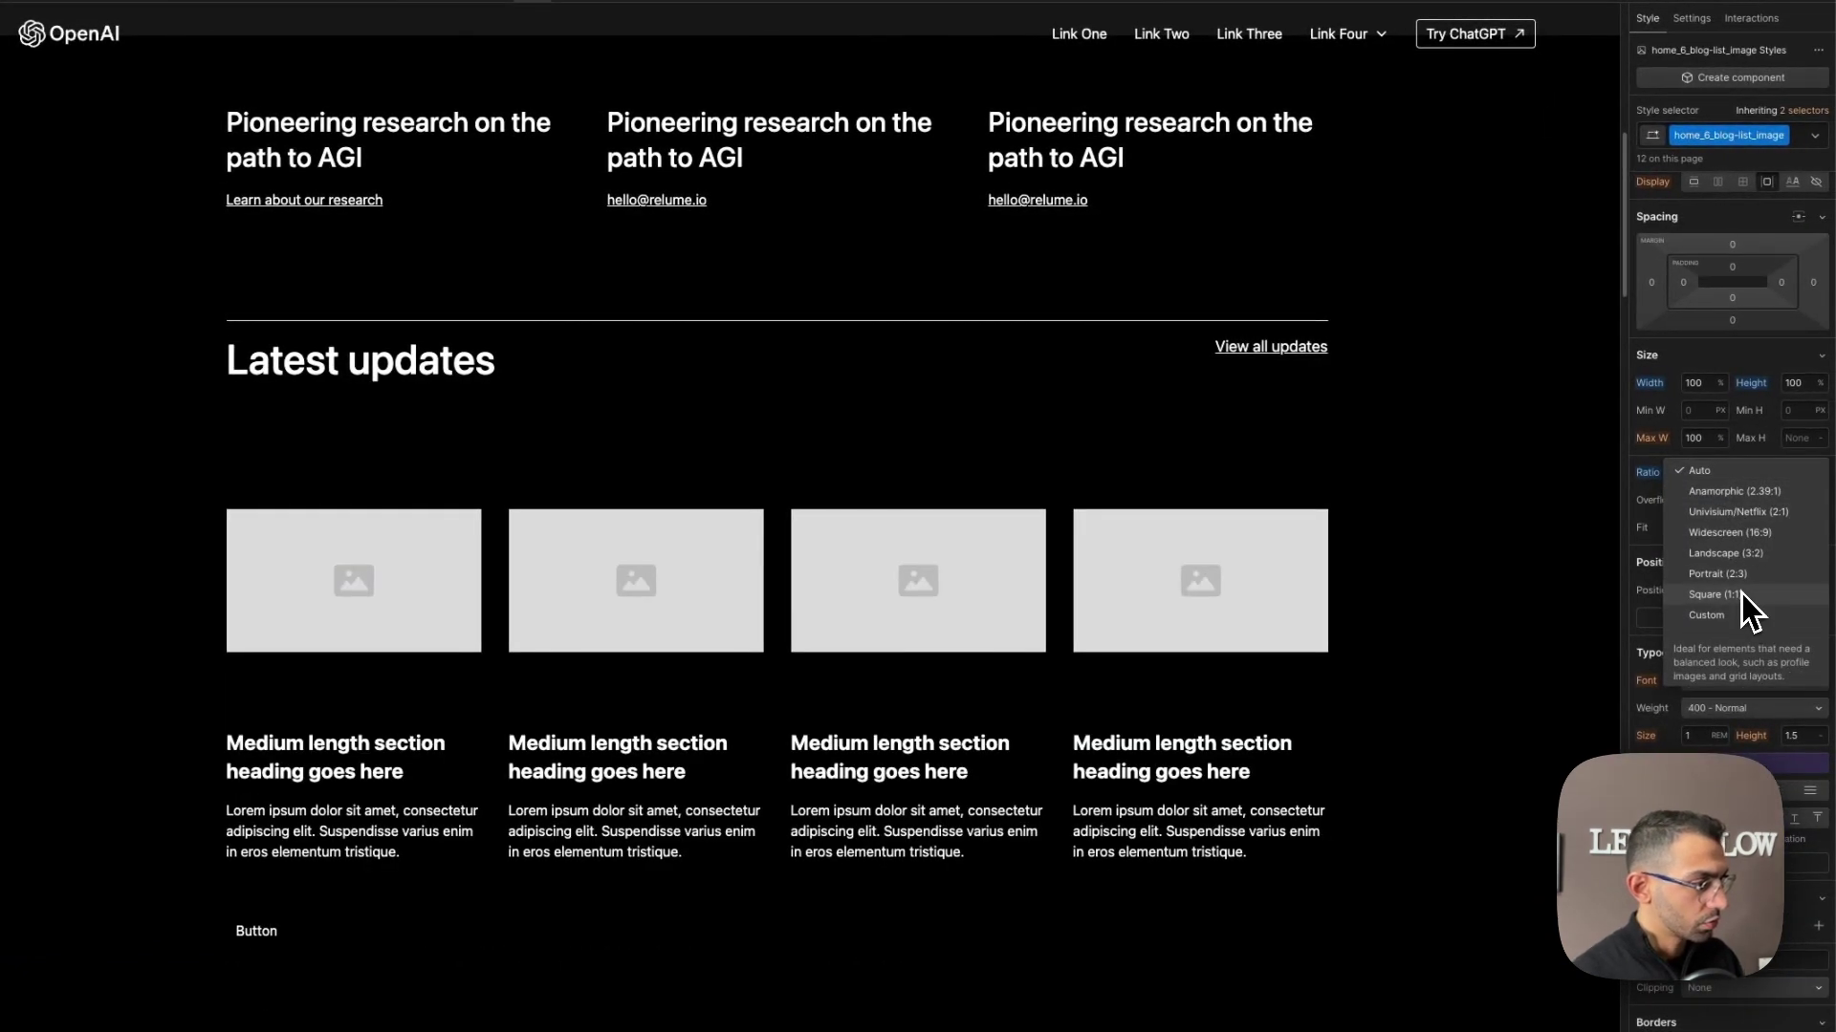
pyautogui.click(1740, 593)
pyautogui.click(1723, 590)
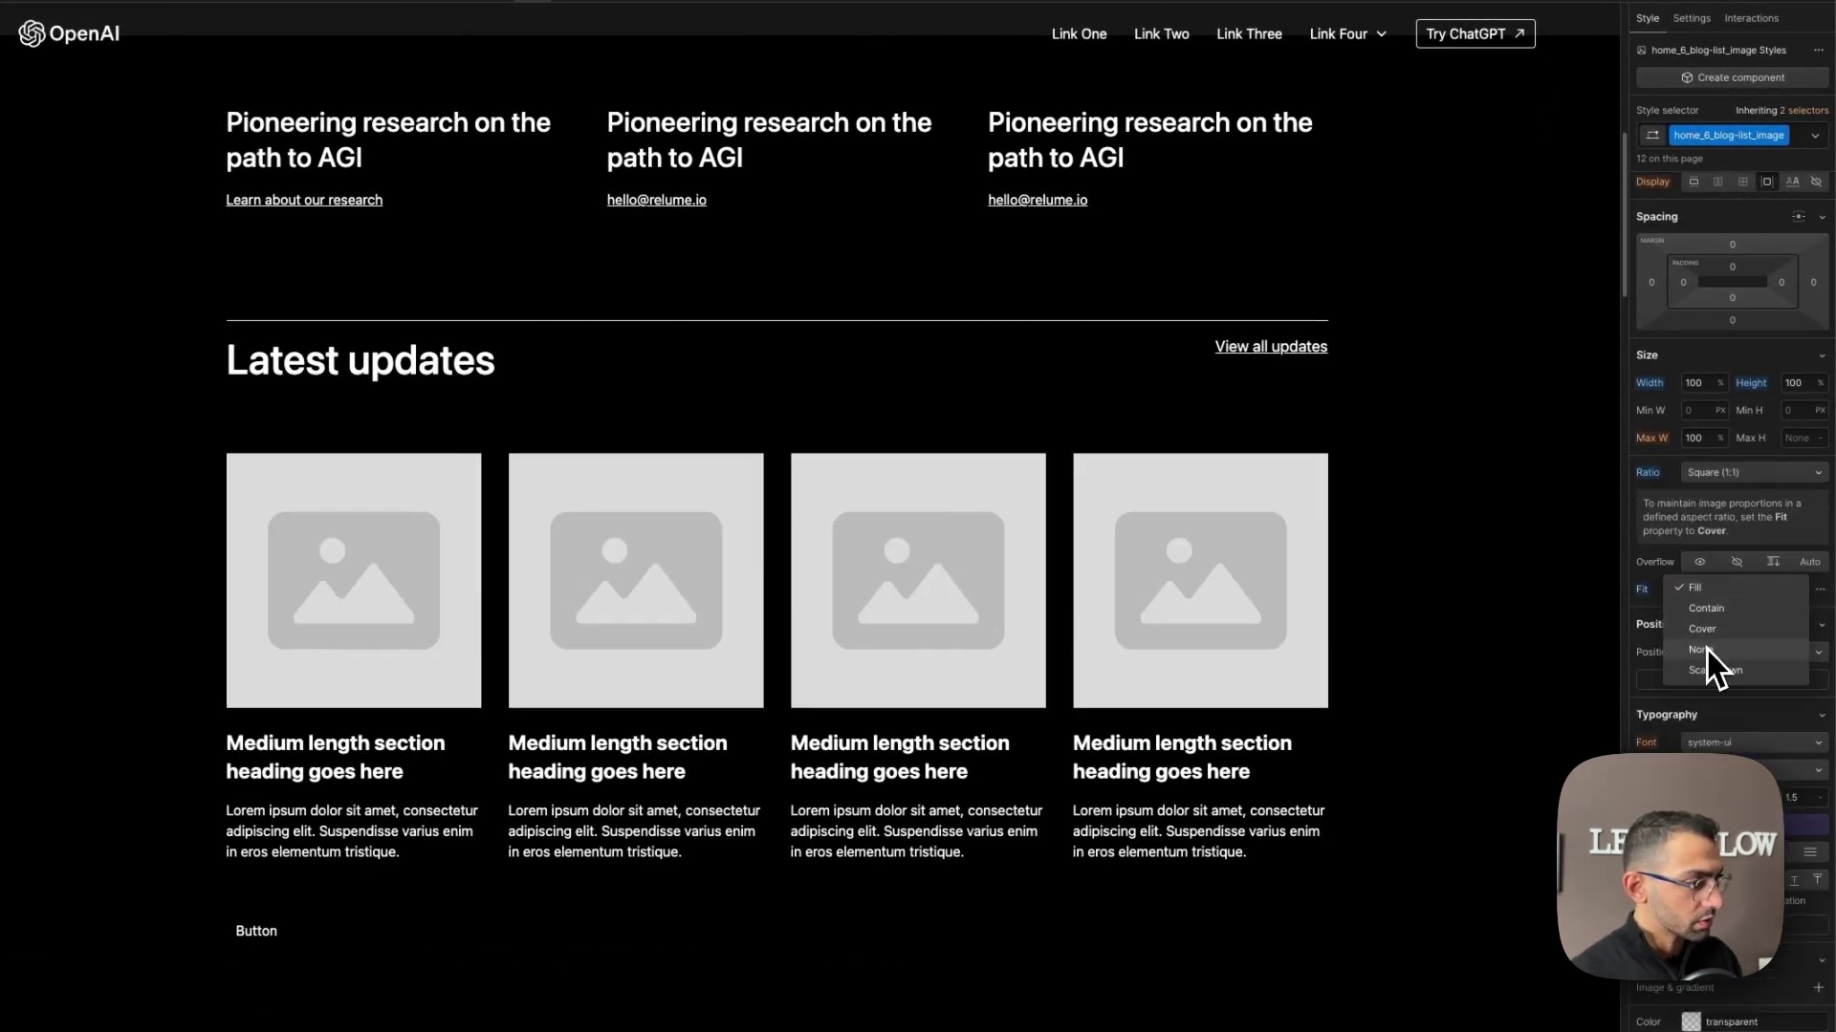
pyautogui.click(1701, 629)
# Replace the spacer-small class on the spacer below the first card's image with spacer-tiny.
pyautogui.click(555, 758)
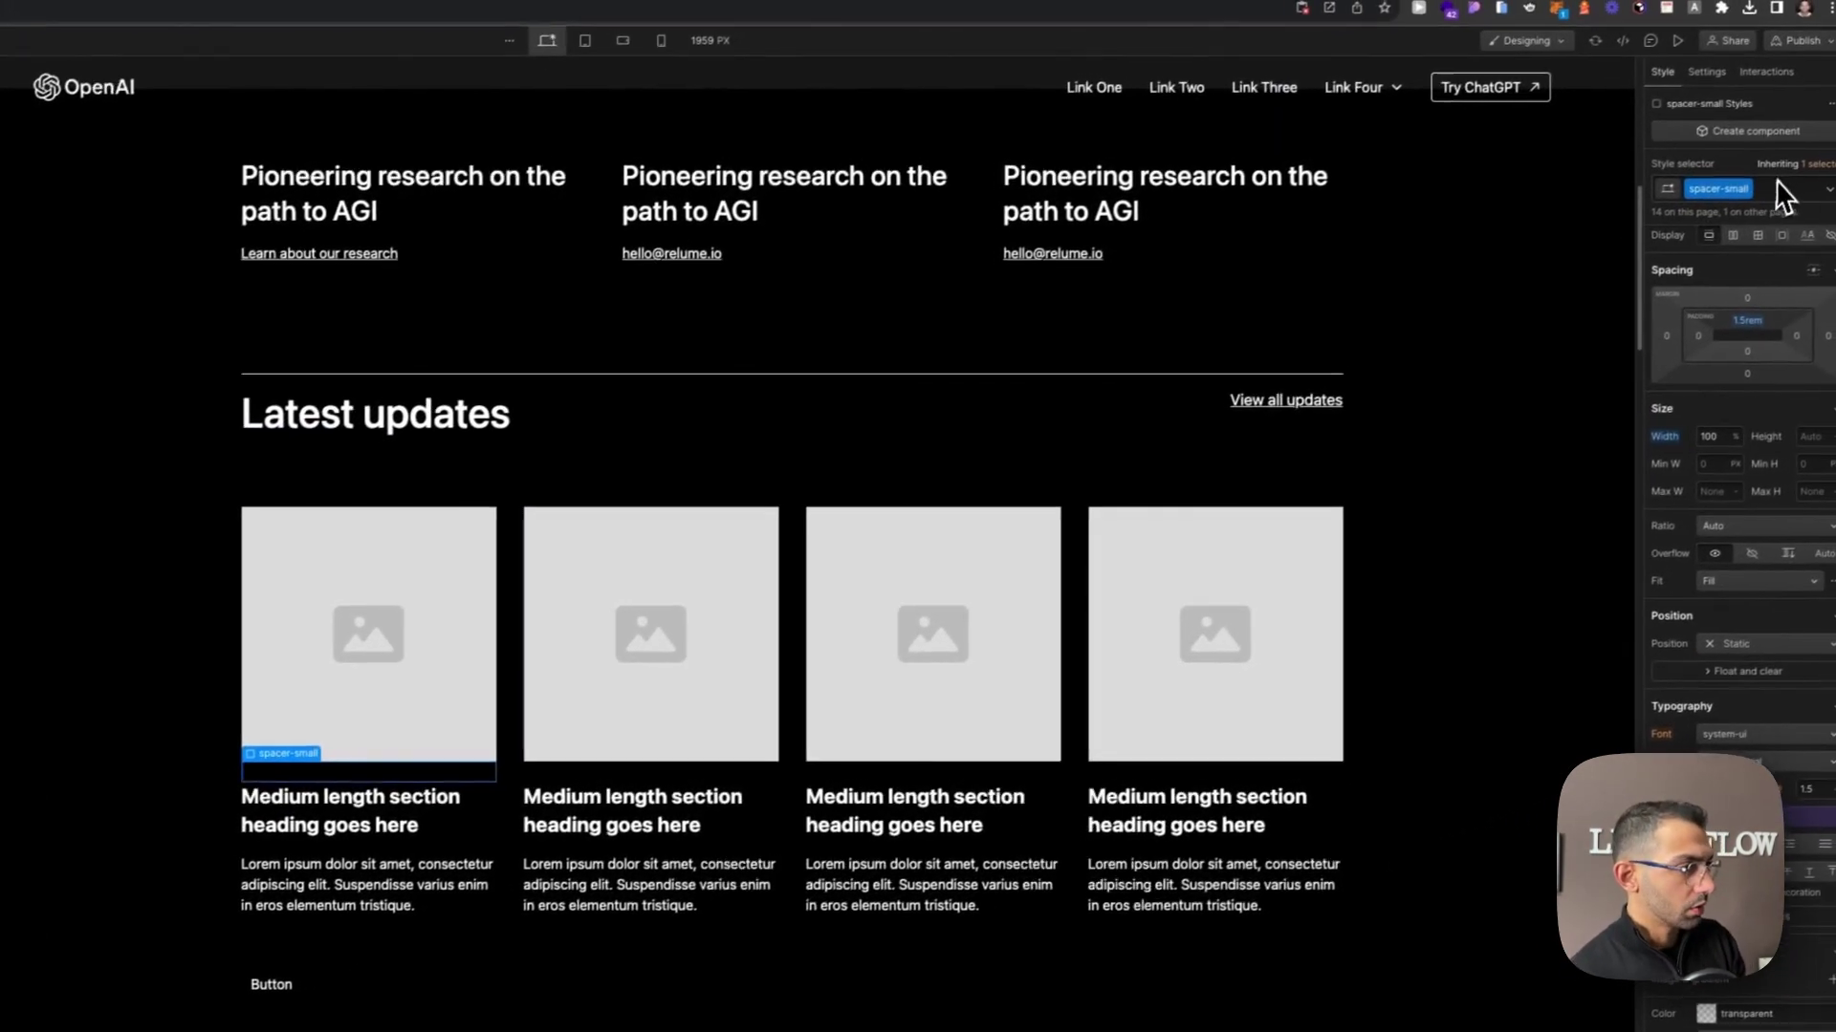
pyautogui.click(1783, 197)
pyautogui.press('BackSpace')
pyautogui.write('space')
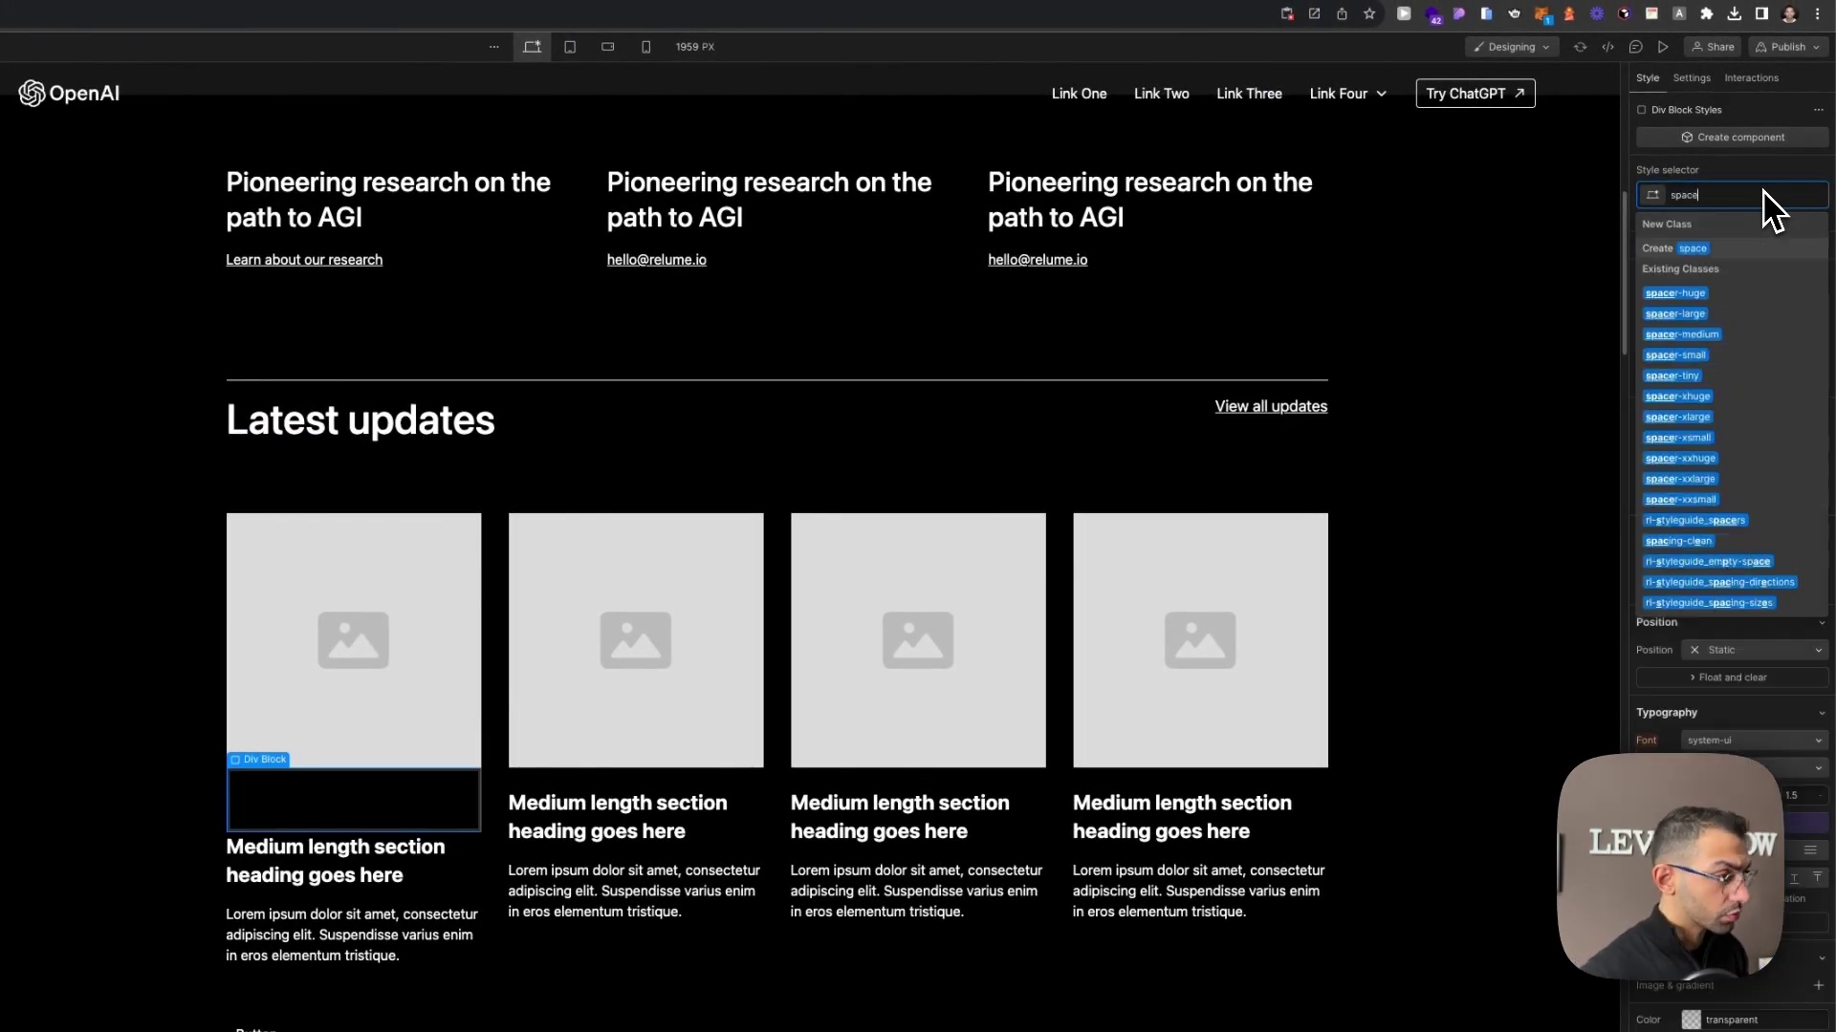
pyautogui.click(1689, 376)
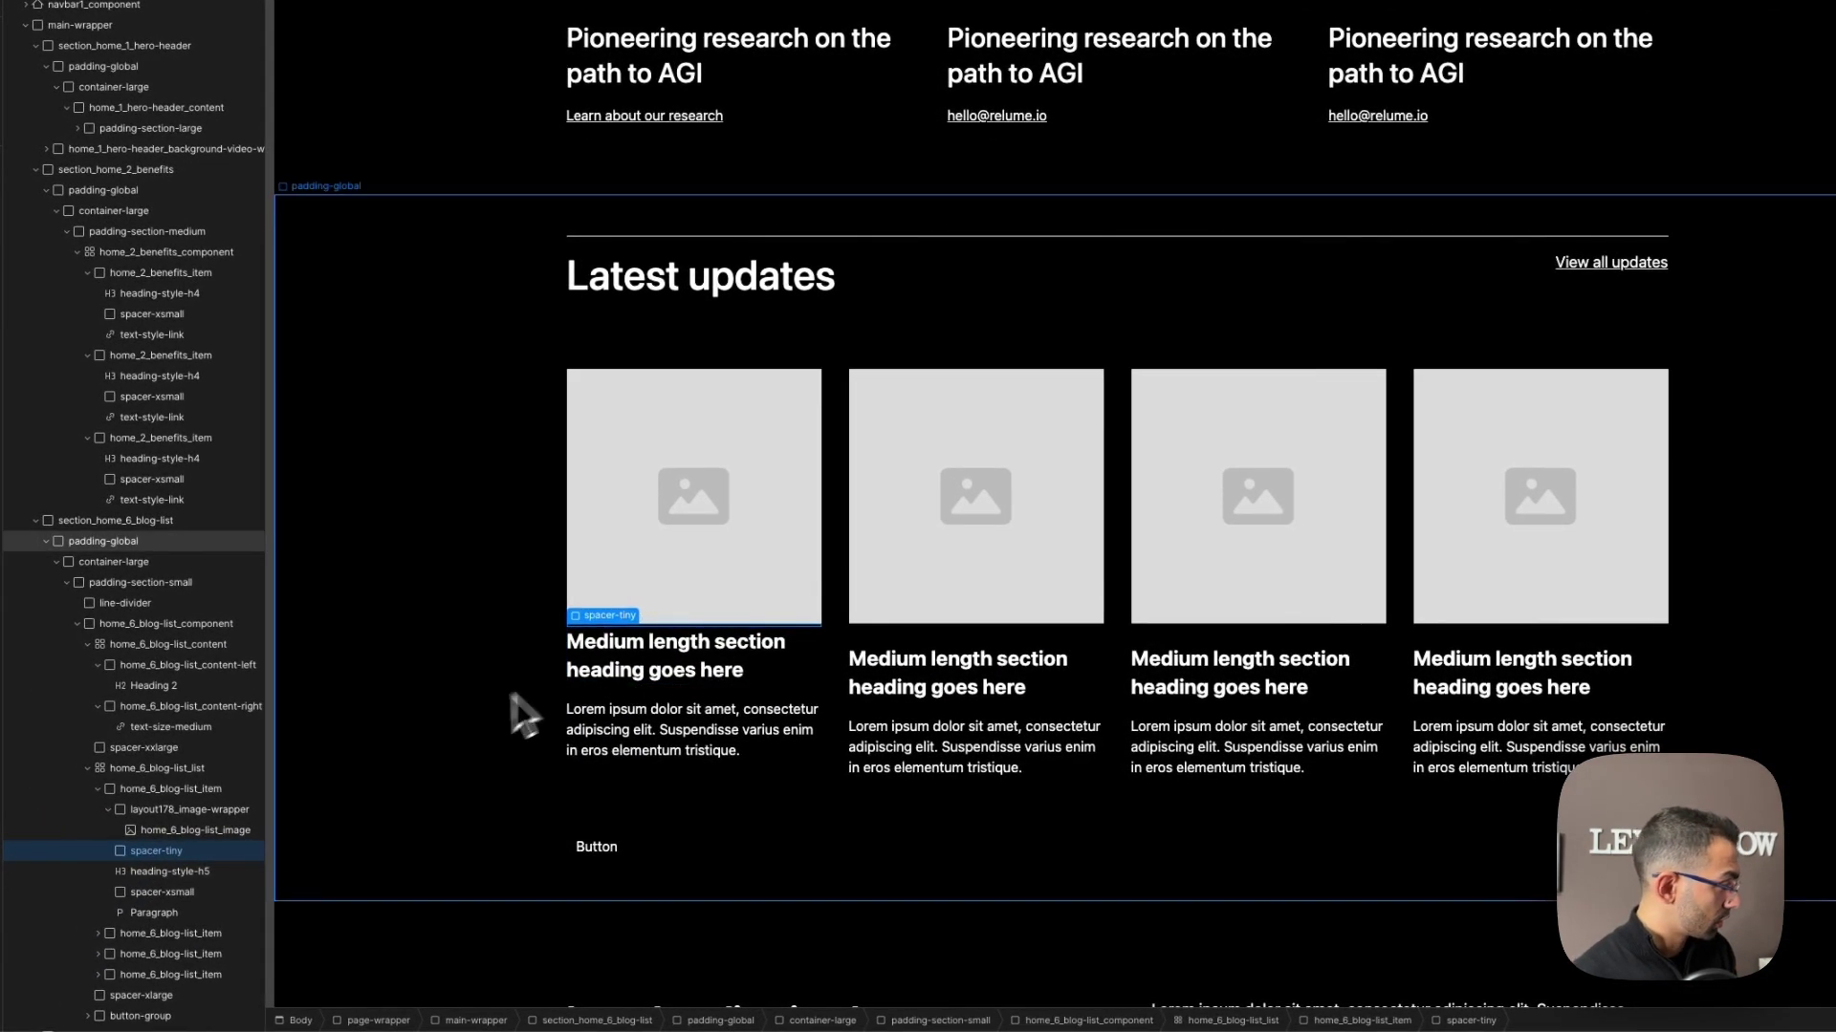
# Place a copy of the spacer-tiny block between the first card's heading and paragraph, replacing the spacer-xsmall there.
pyautogui.press('super+c')
pyautogui.press('super+v')
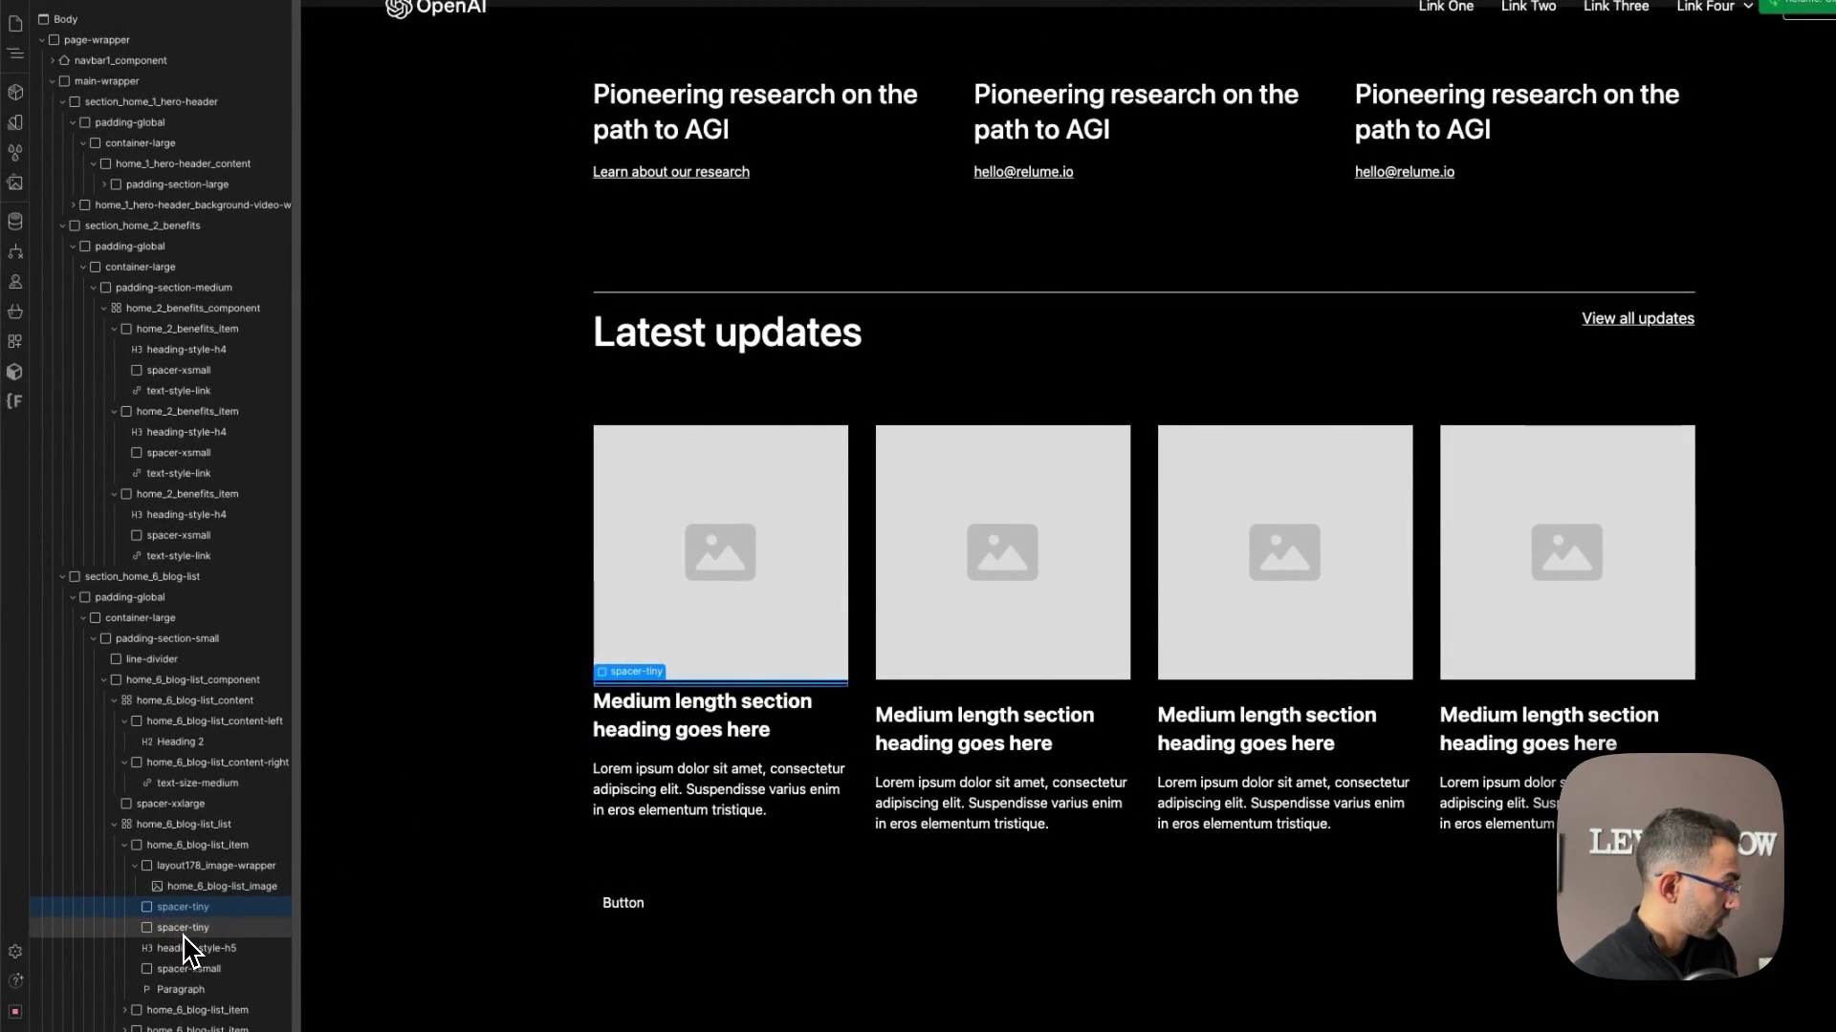
pyautogui.moveTo(184, 935); pyautogui.dragTo(181, 970)
pyautogui.press('BackSpace')
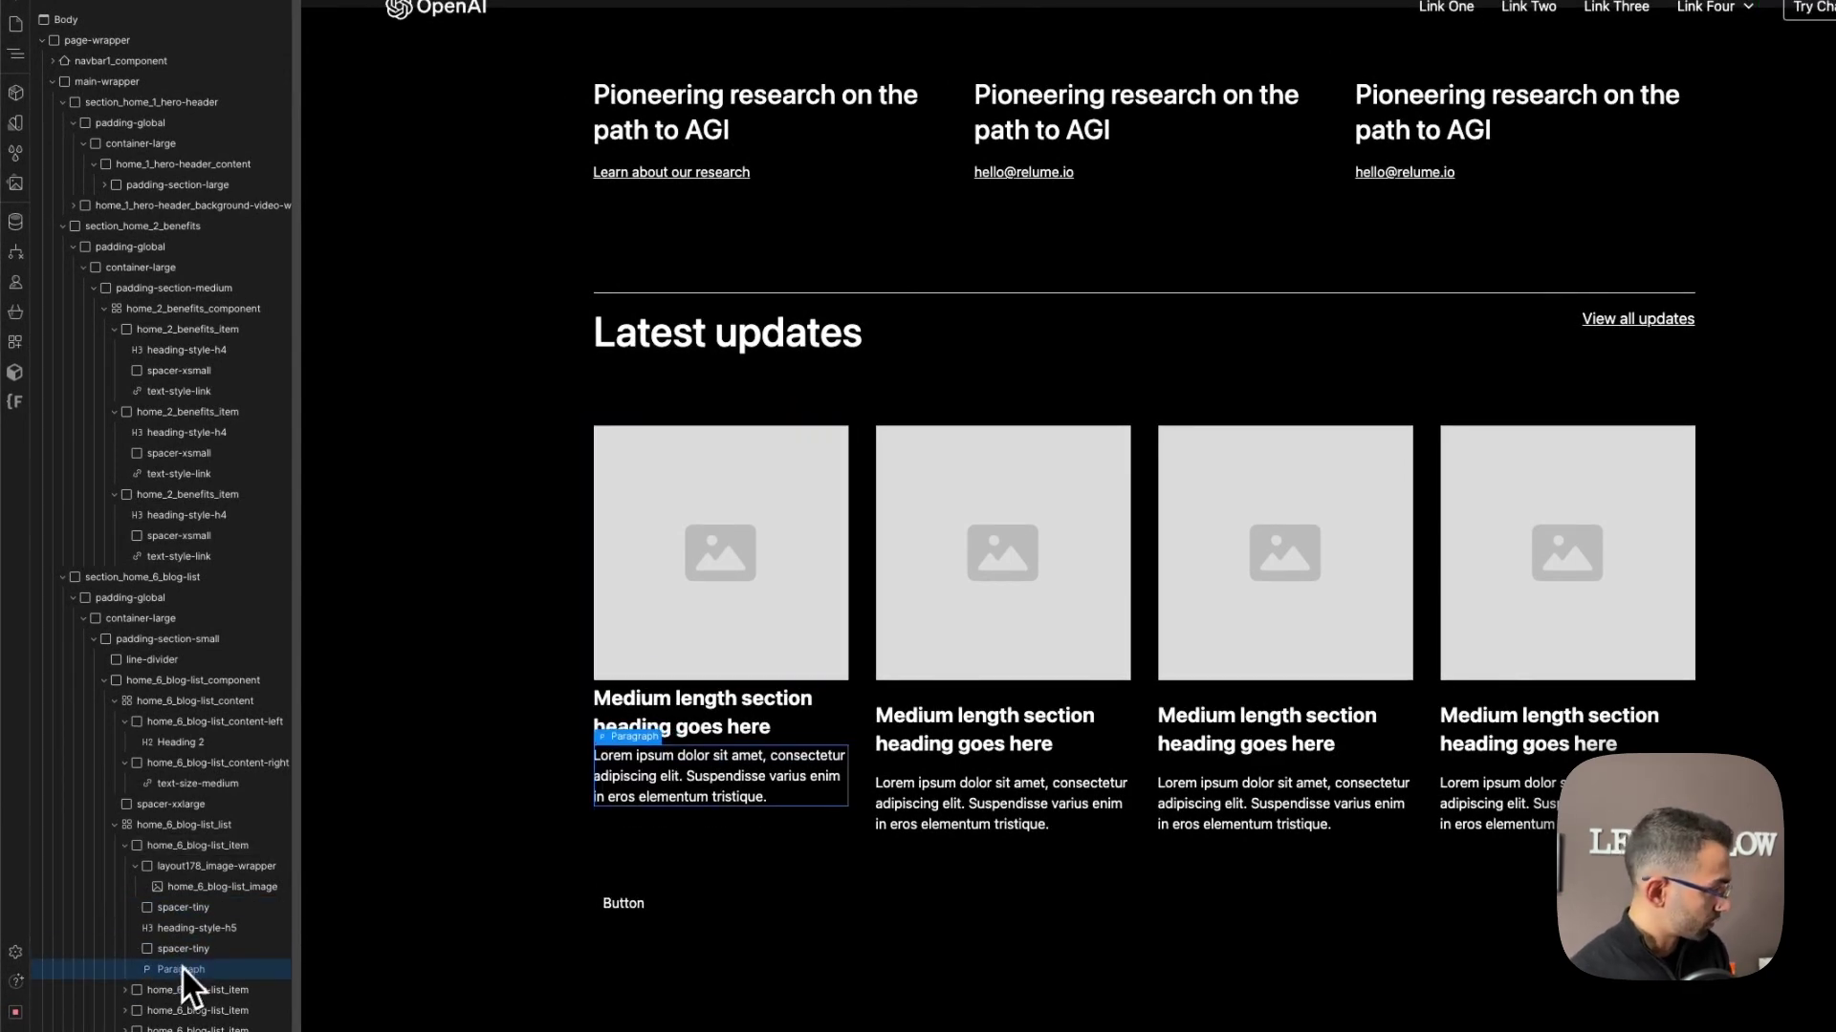
# Copy the first update's title and date from openai.com and paste them over the first card's placeholder paragraph.
pyautogui.tripleClick(715, 755)
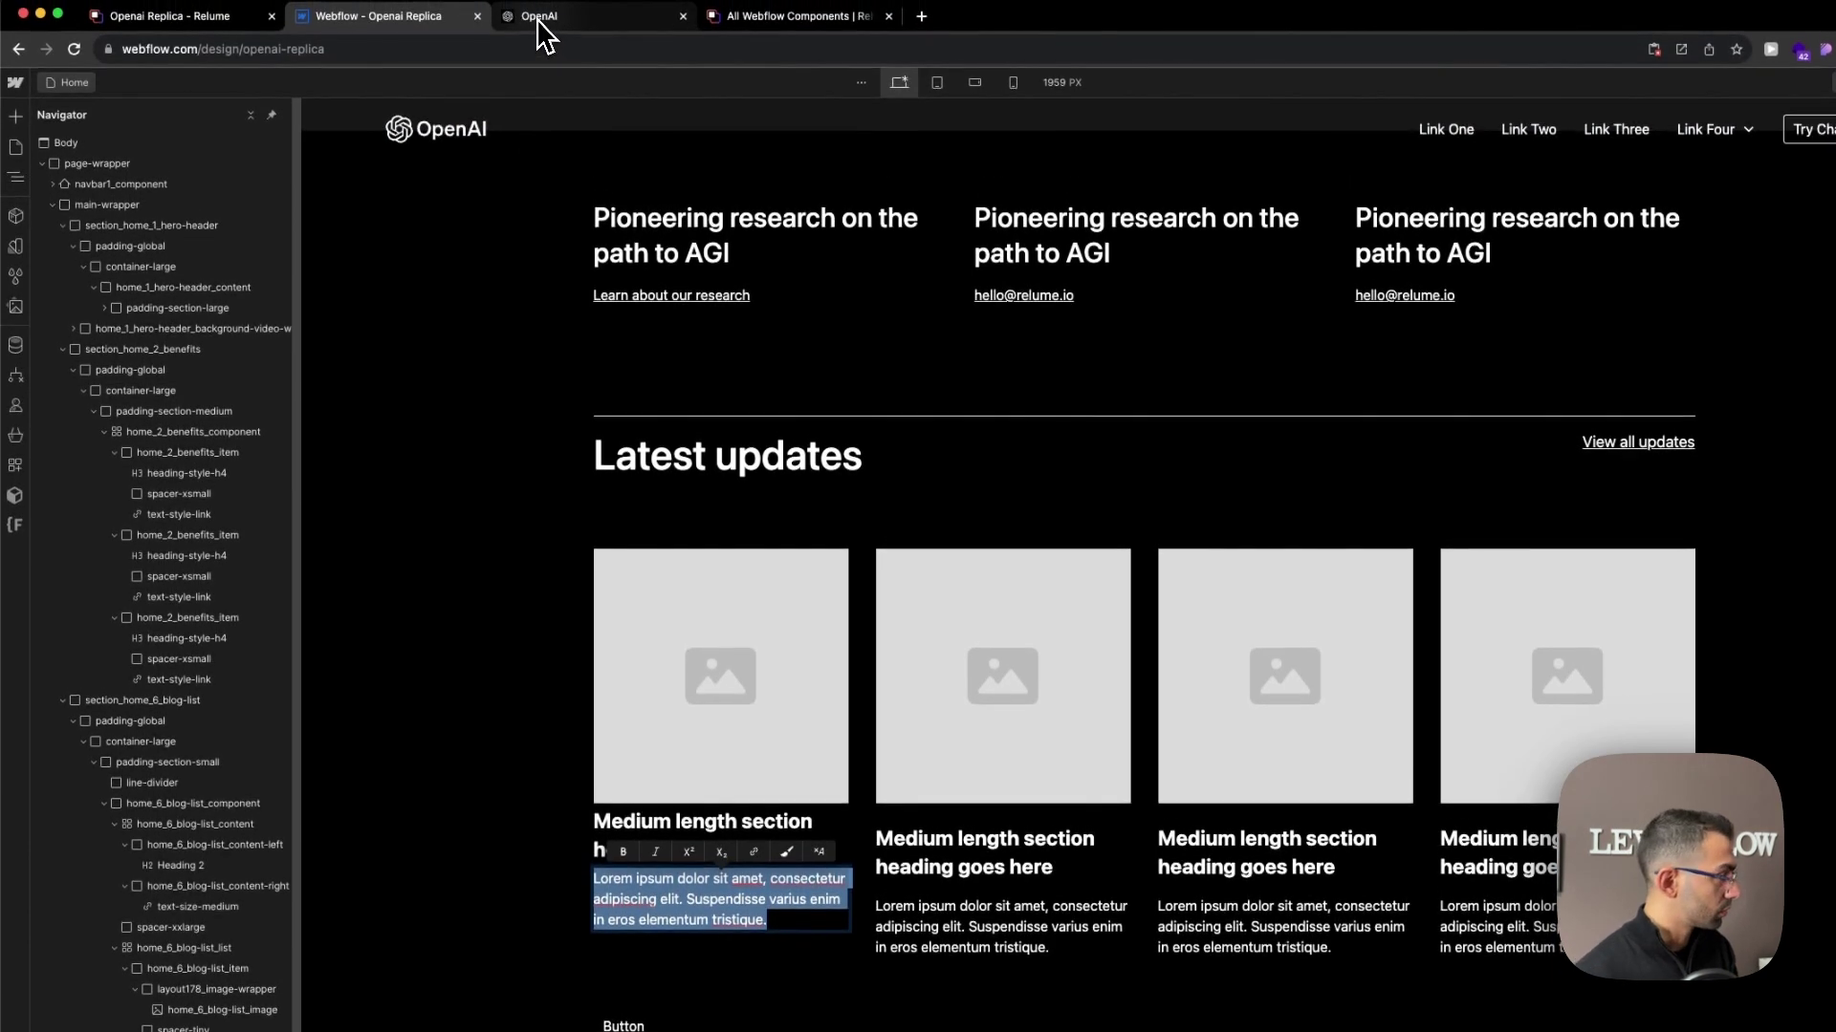
pyautogui.click(538, 16)
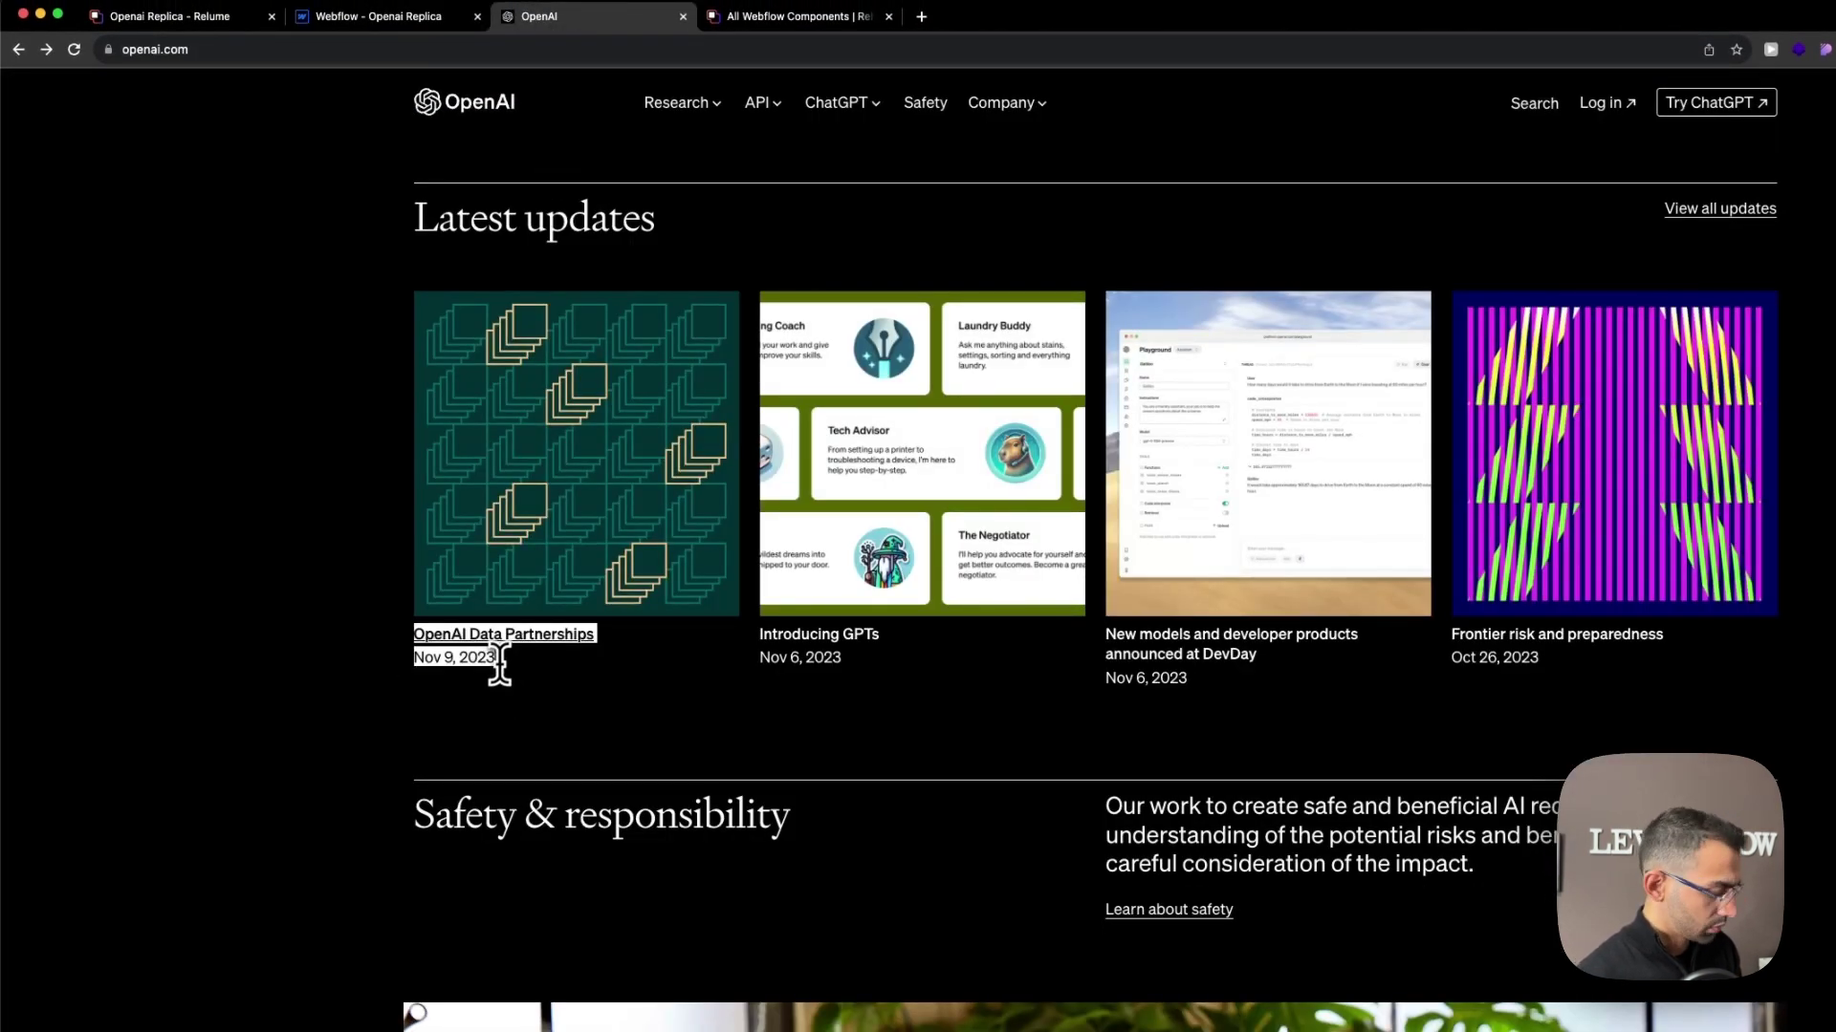
pyautogui.click(435, 16)
pyautogui.tripleClick(535, 805)
pyautogui.hotkey('ctrl', 'v')
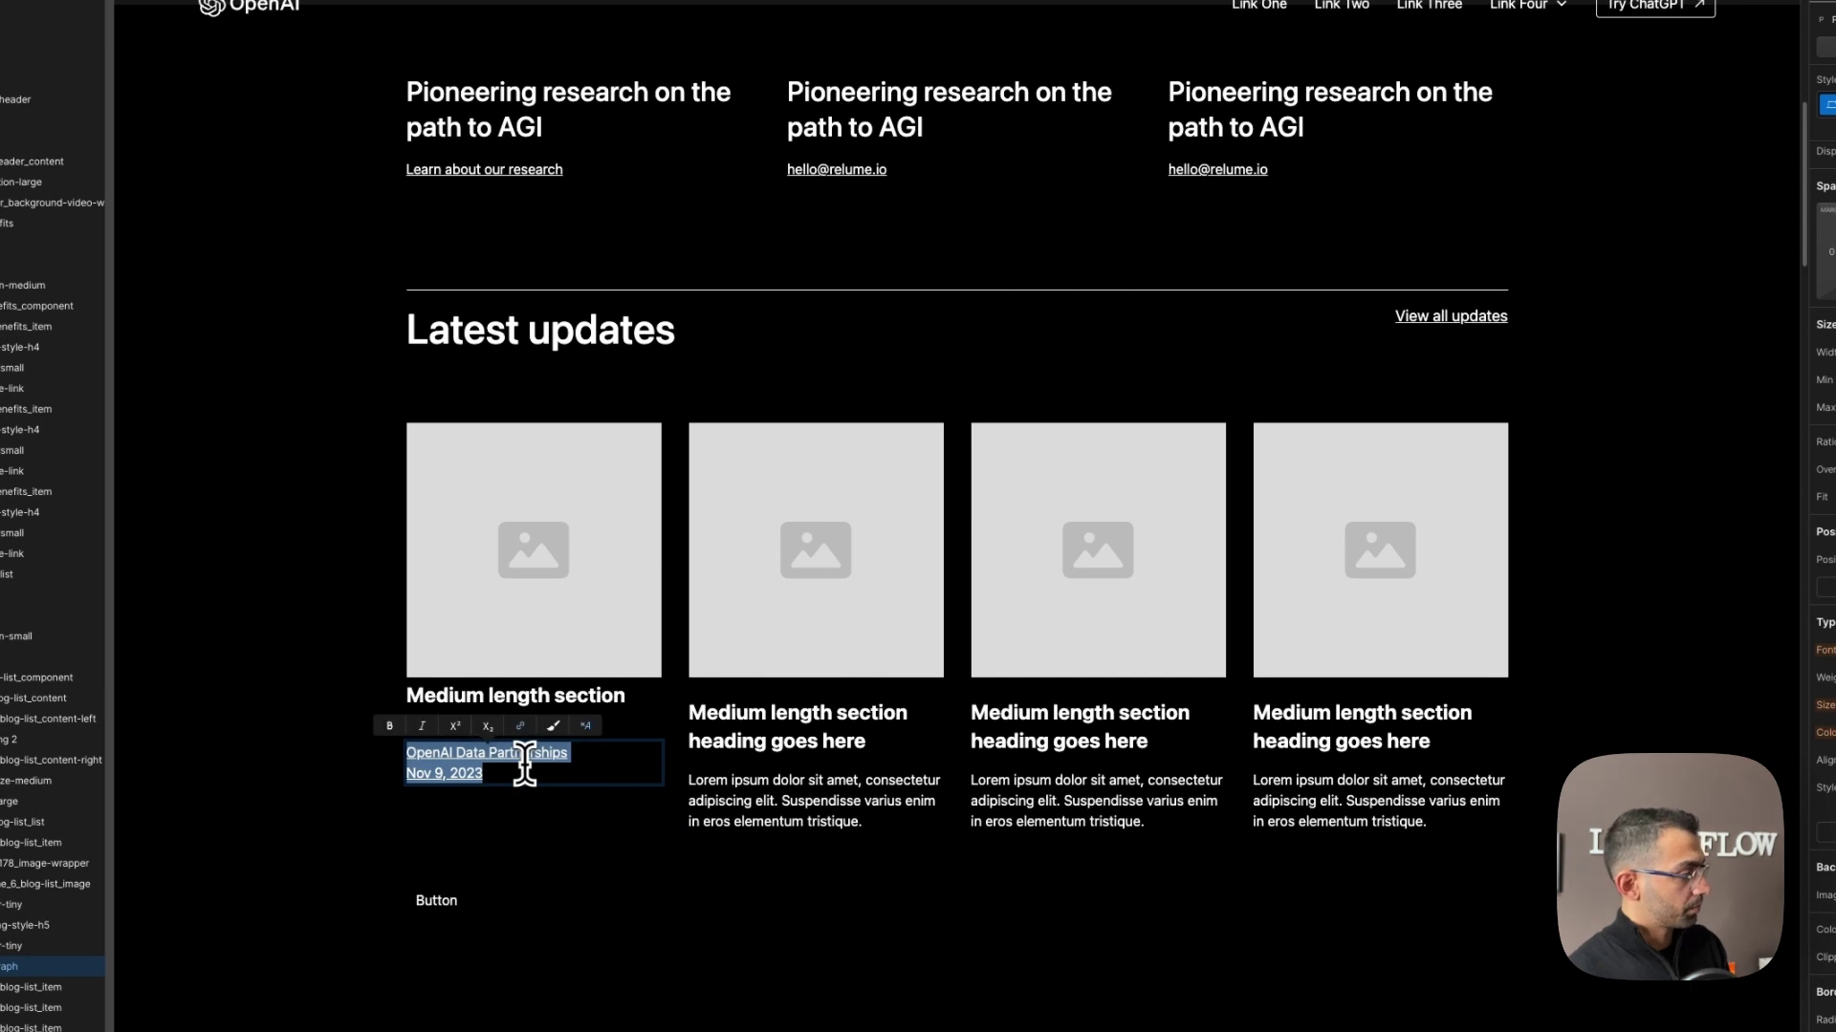
# Redo the paste as plain text, keeping "Nov 9, 2023" in the paragraph and moving "OpenAI Data Partnerships" into the first card's heading.
pyautogui.tripleClick(524, 764)
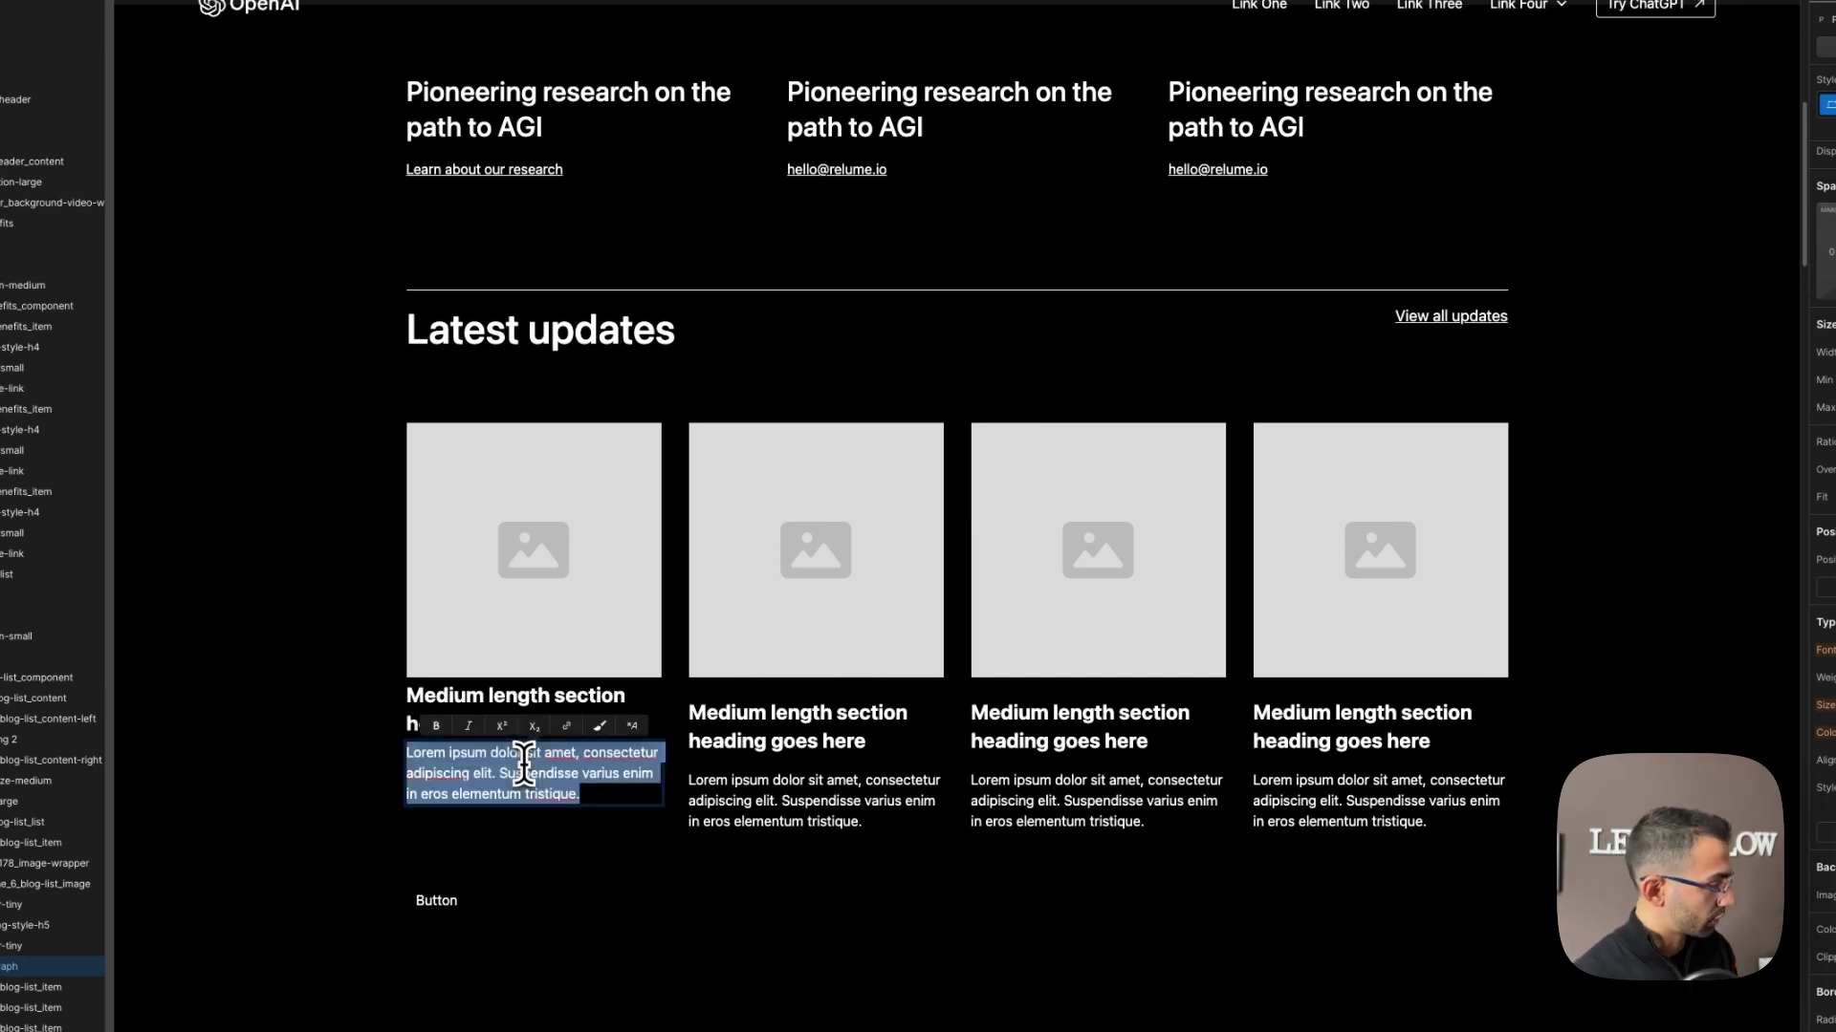
pyautogui.hotkey('ctrl', 'v')
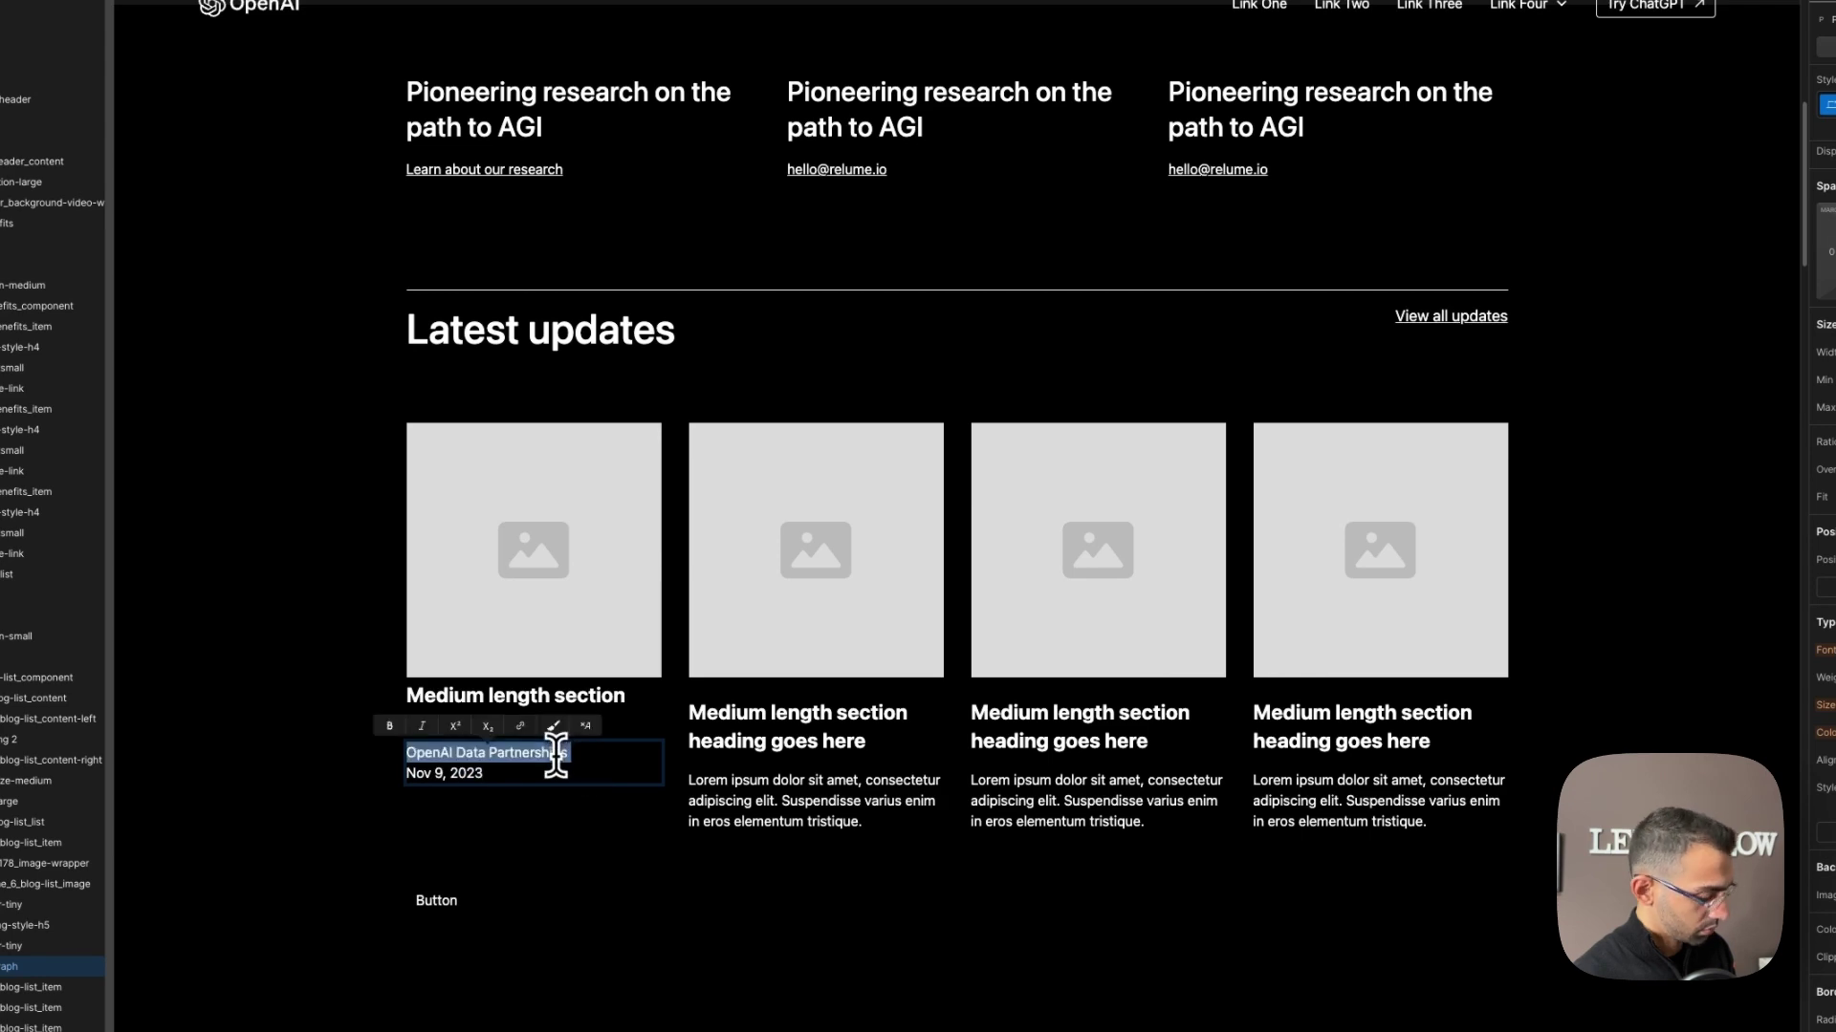
pyautogui.tripleClick(562, 726)
pyautogui.hotkey('ctrl', 'v')
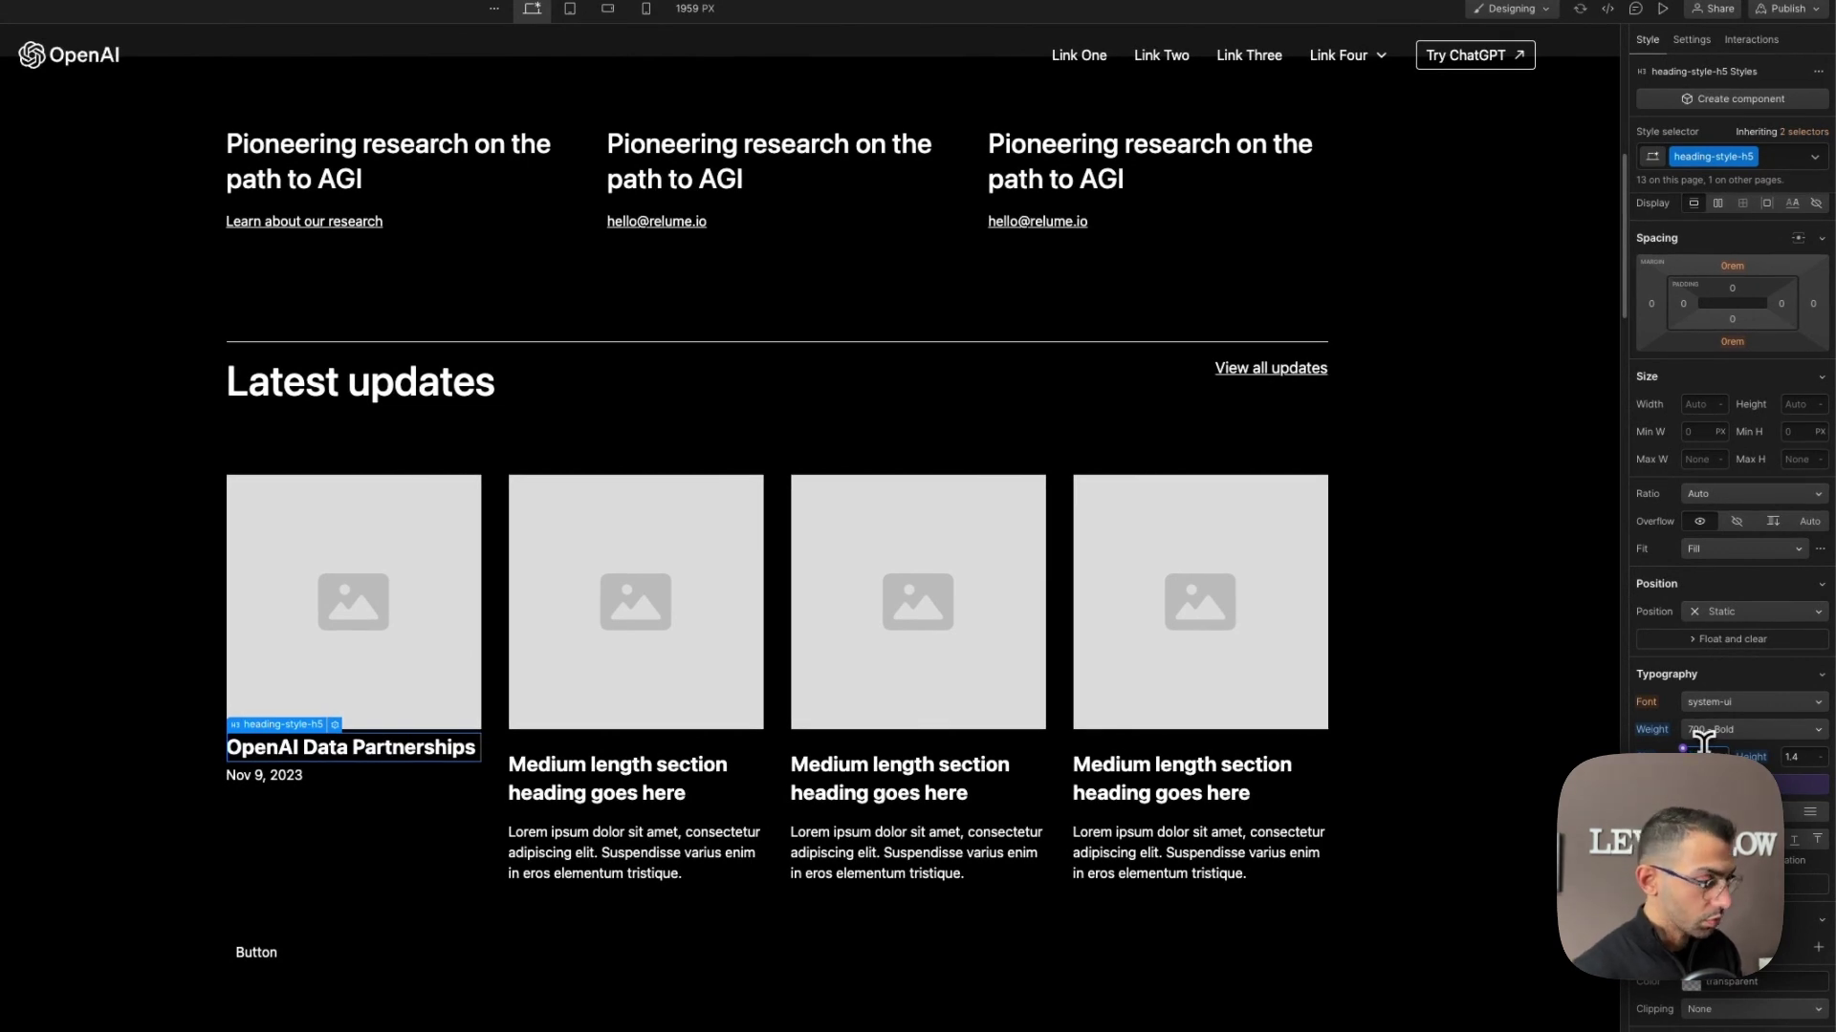
# Set the heading-style-h5 class to 500 - Medium weight and a font size of 1.25 rem.
pyautogui.press('Return')
pyautogui.click(1709, 731)
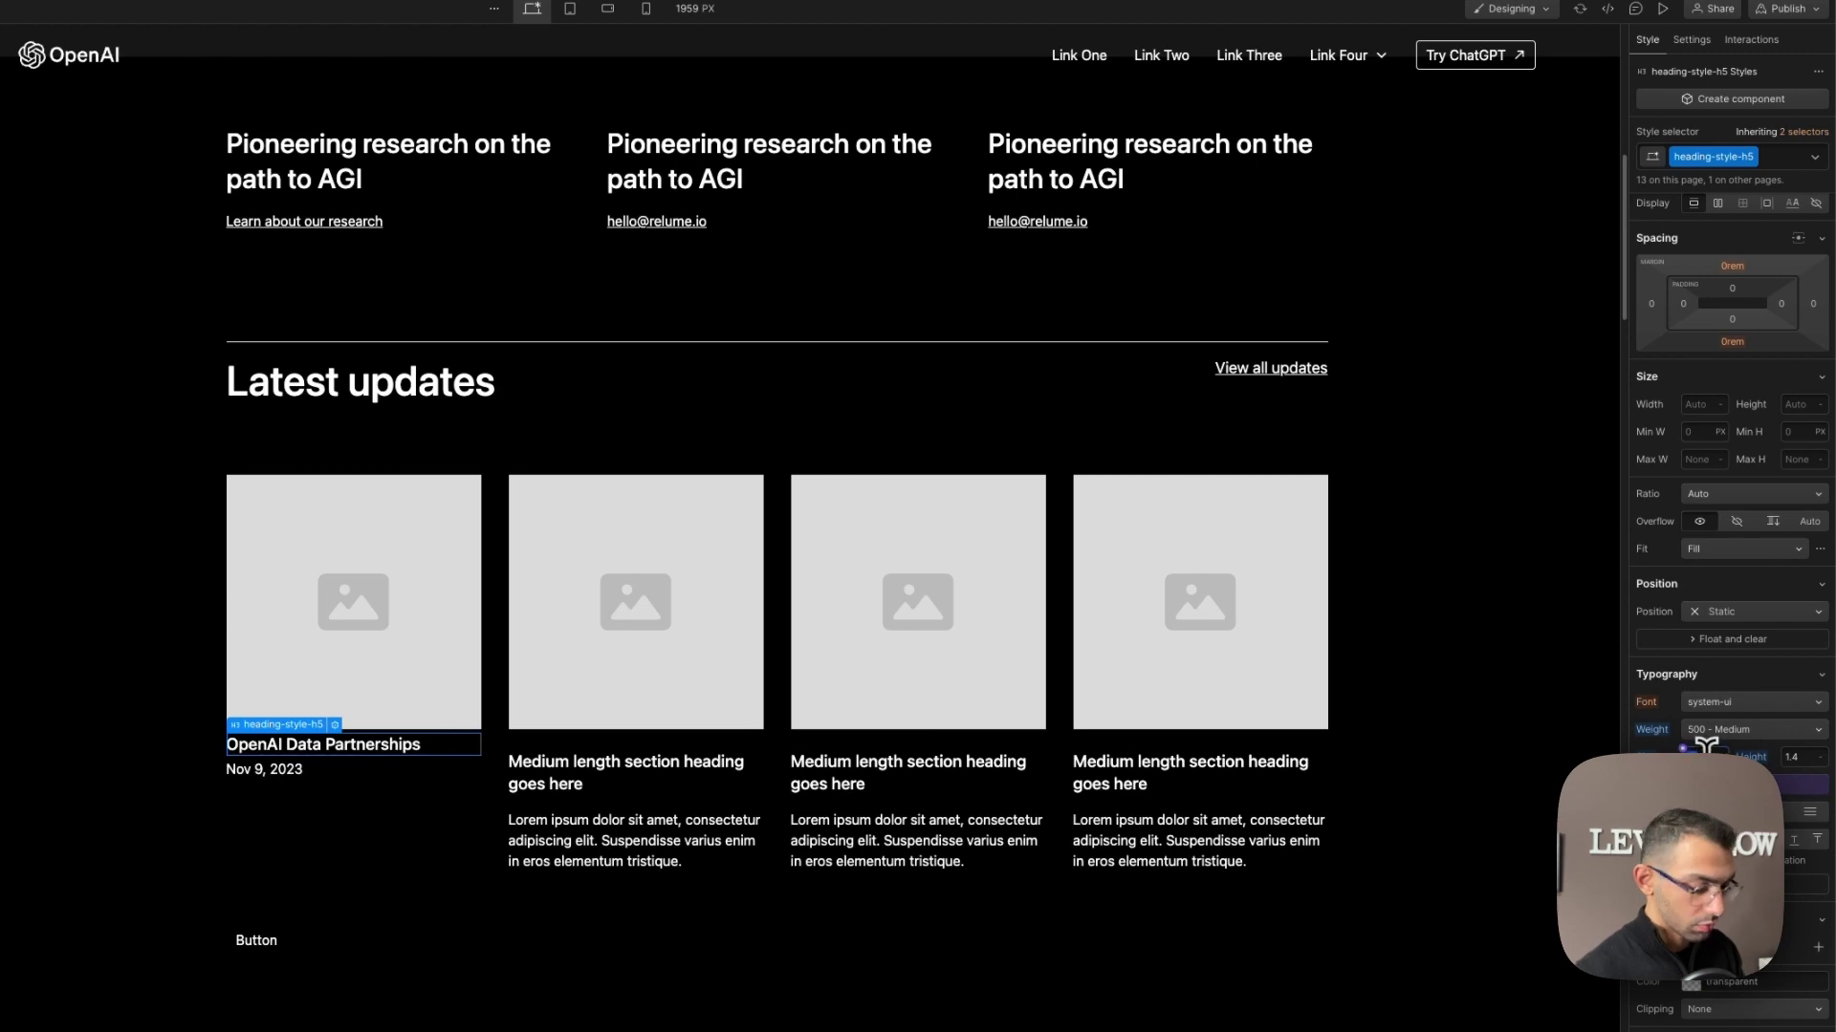
pyautogui.click(1707, 751)
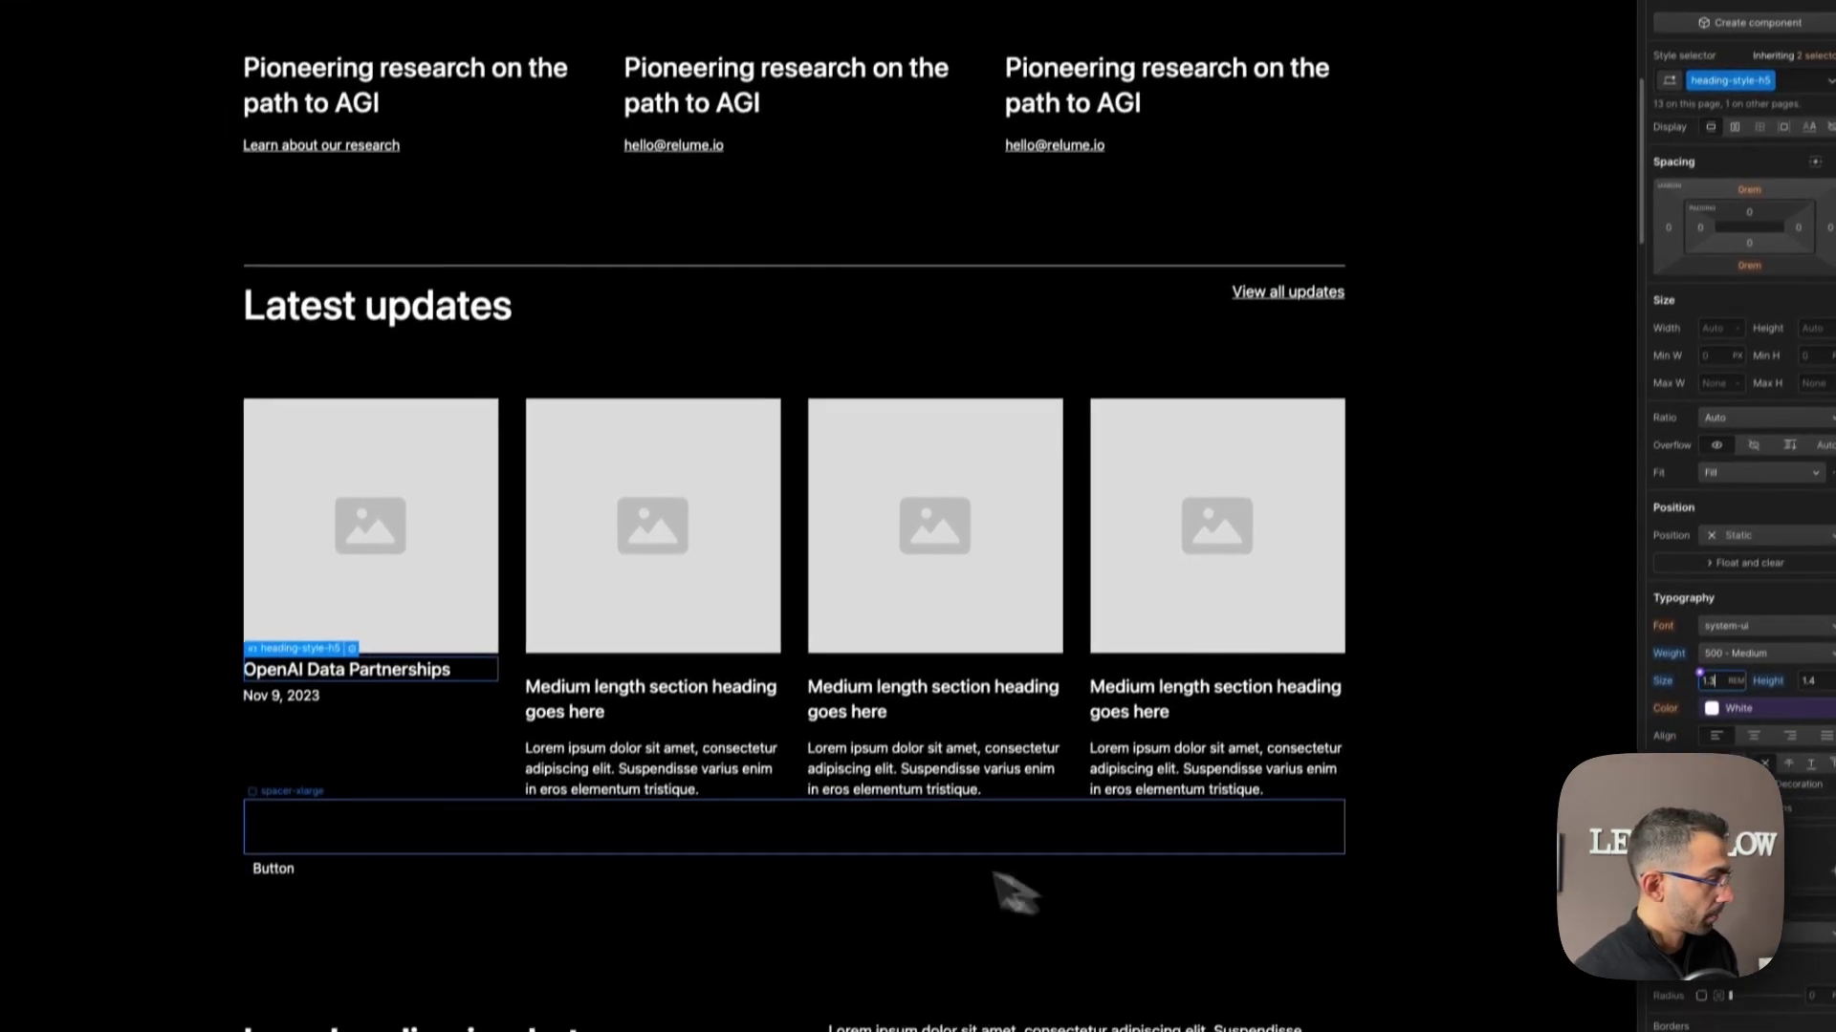
pyautogui.write('1.25')
pyautogui.press('Return')
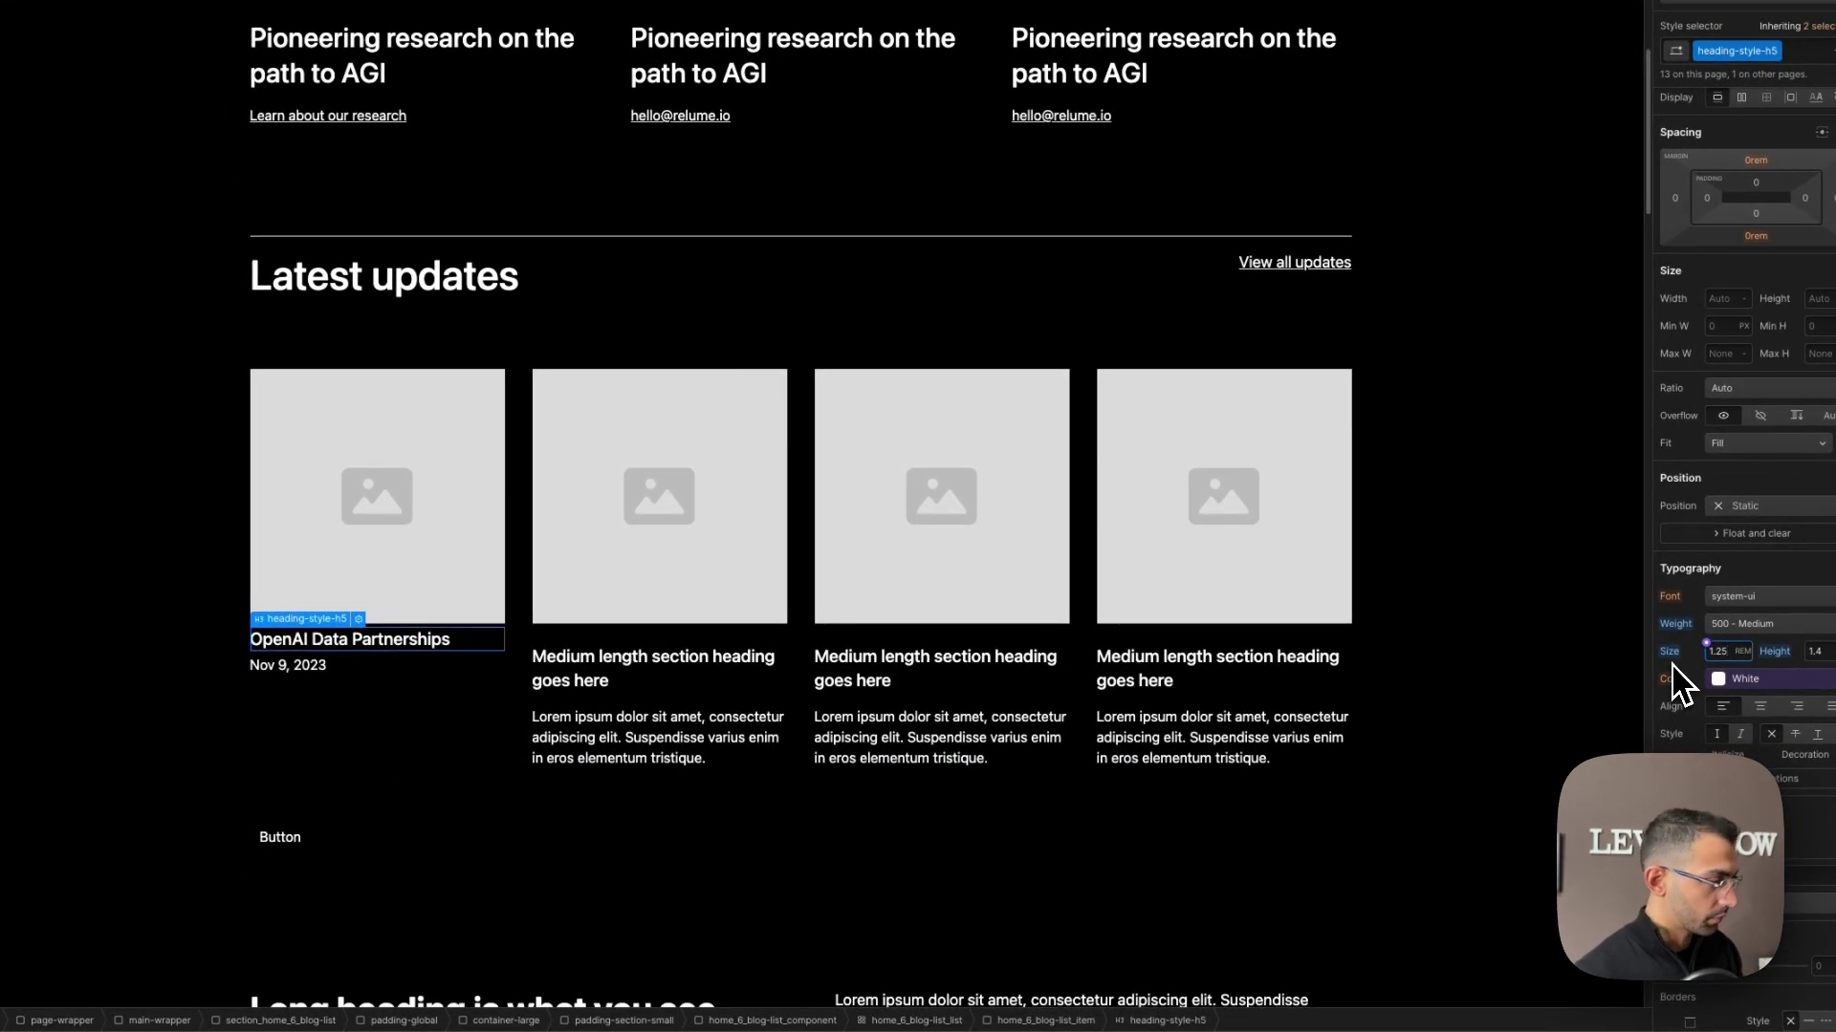
# Delete the three home_6_blog-list_item cards that still hold placeholder text, keeping only the first card.
pyautogui.click(537, 631)
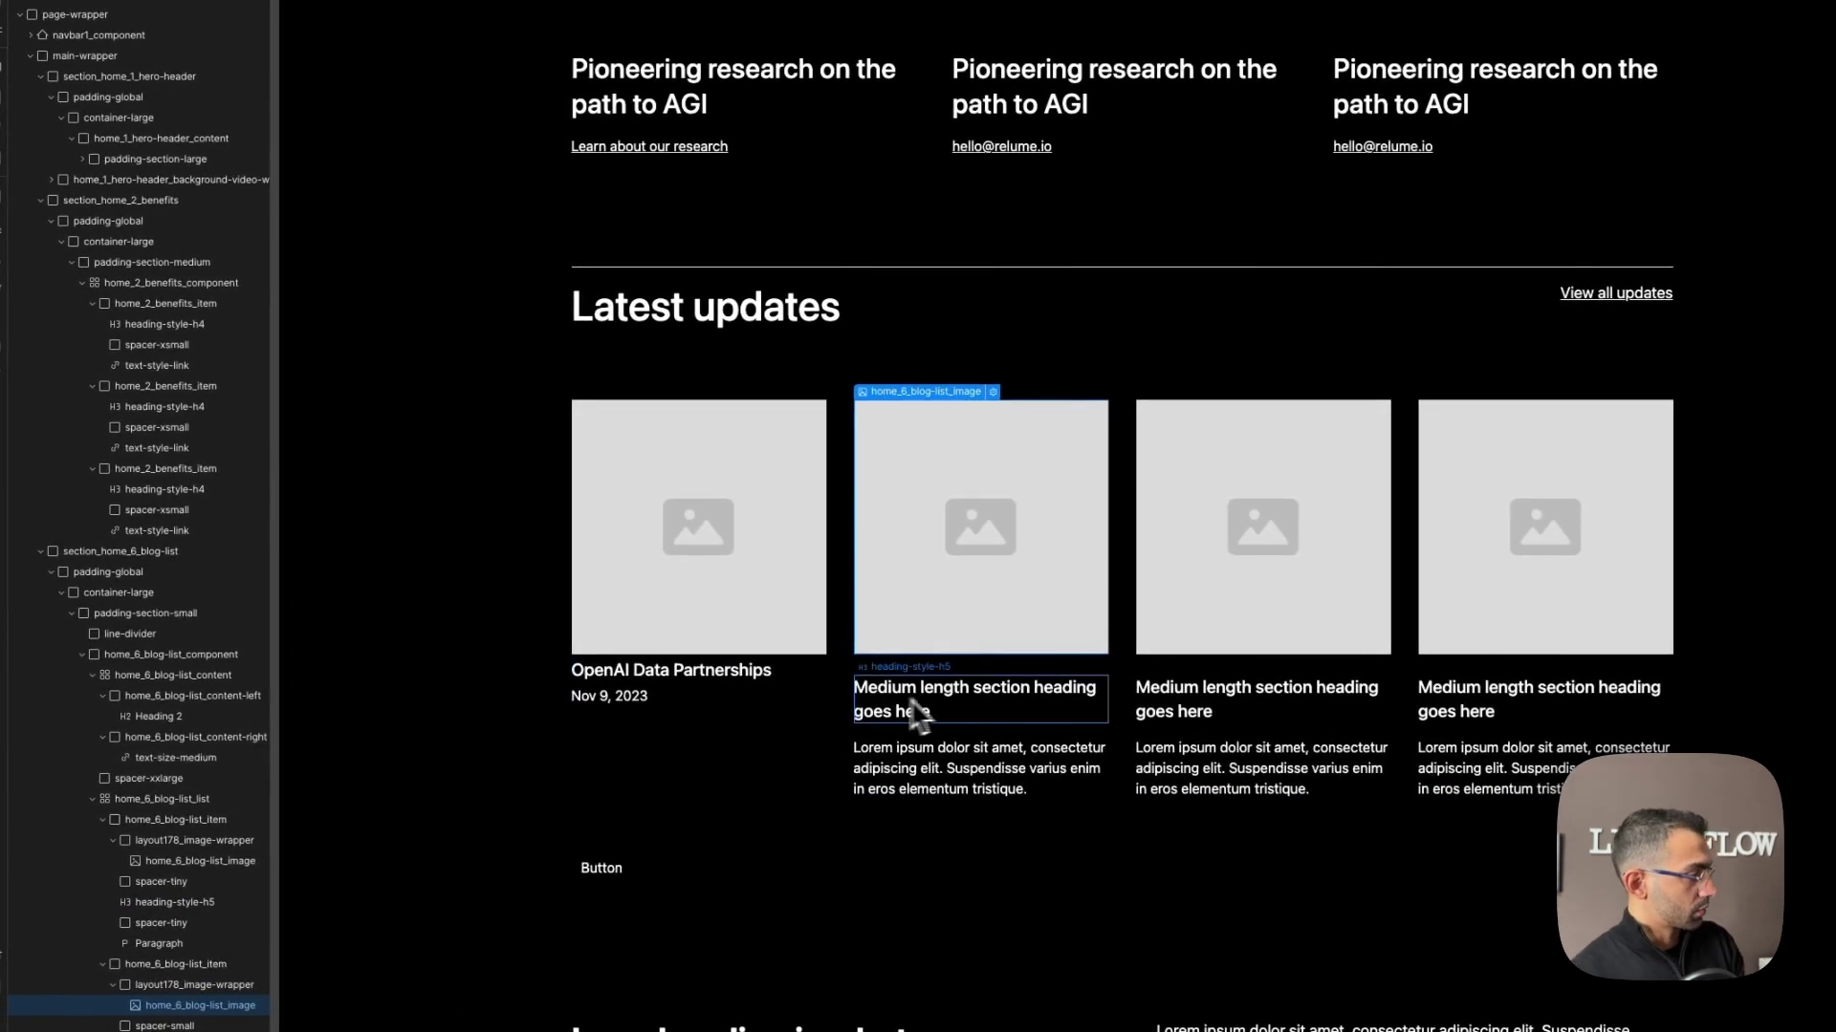
pyautogui.click(909, 697)
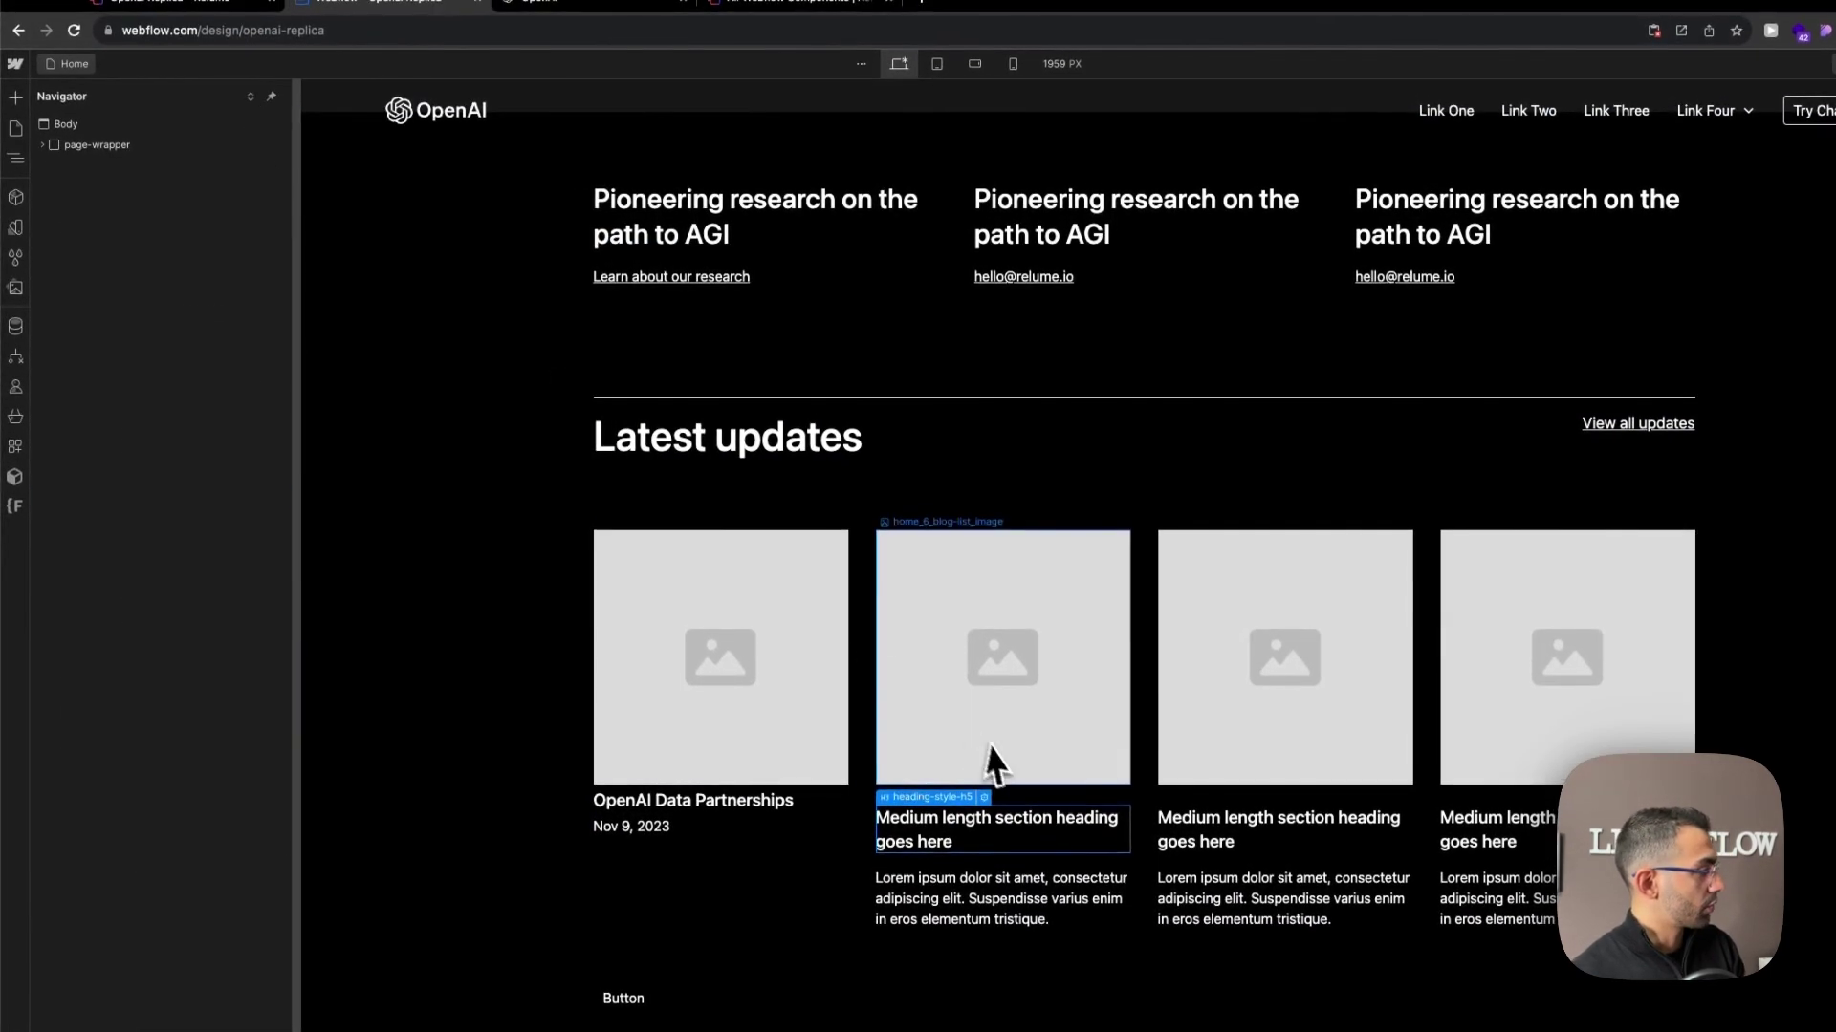
pyautogui.click(984, 746)
pyautogui.click(212, 437)
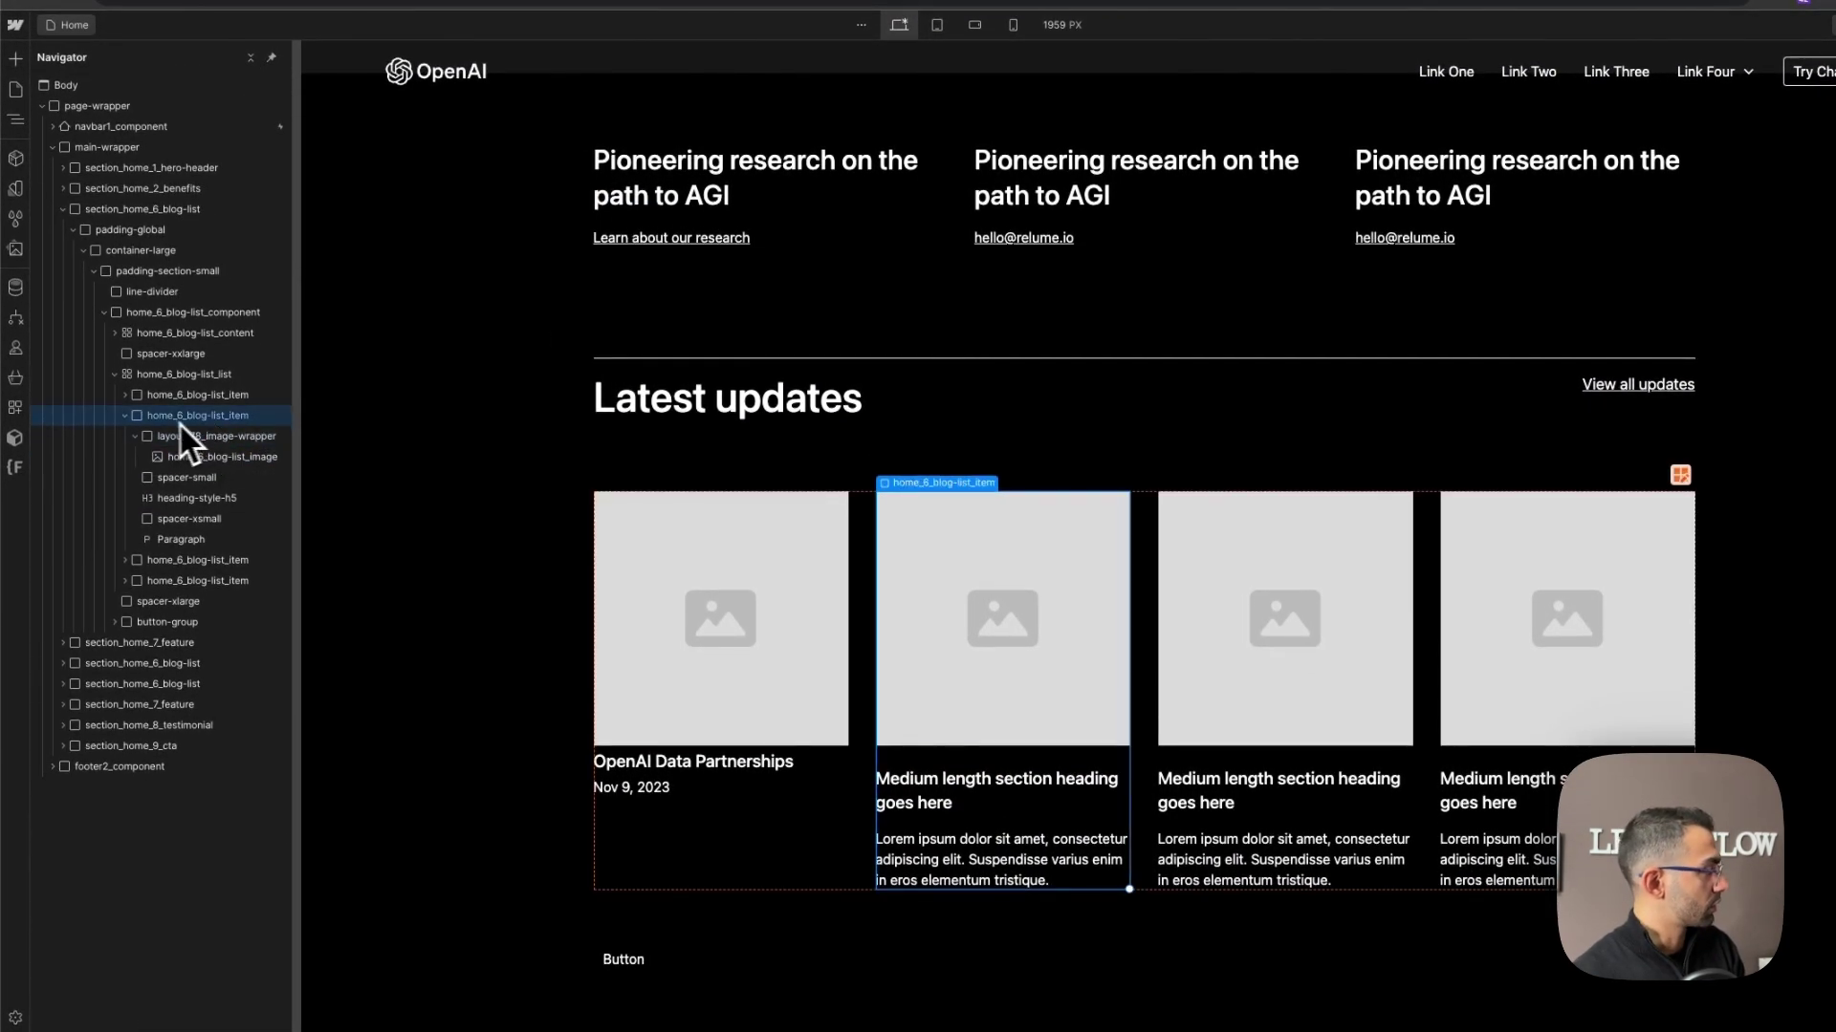
pyautogui.click(125, 416)
pyautogui.press('Delete')
pyautogui.press('Delete')
pyautogui.press('Delete')
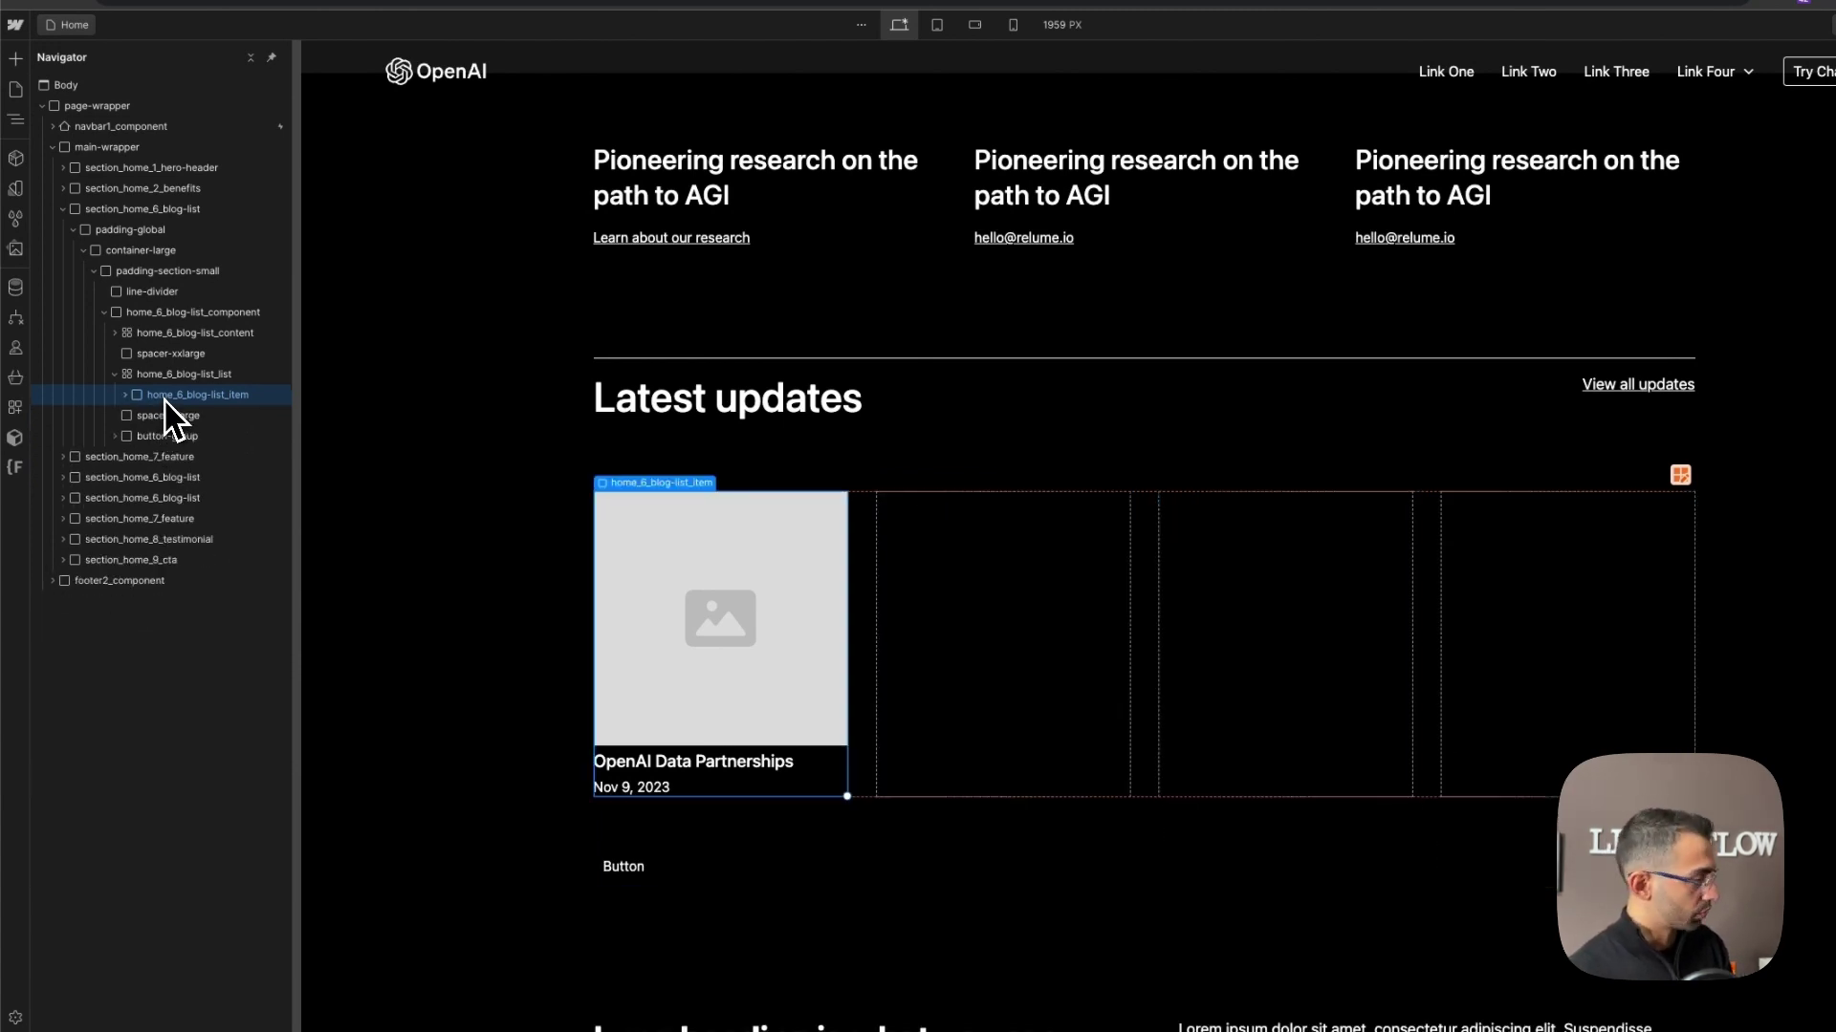
# Duplicate the finished card three times to fill the grid, and remove the spacer-xlarge and button-group below the list.
pyautogui.hotkey('ctrl', 'd')
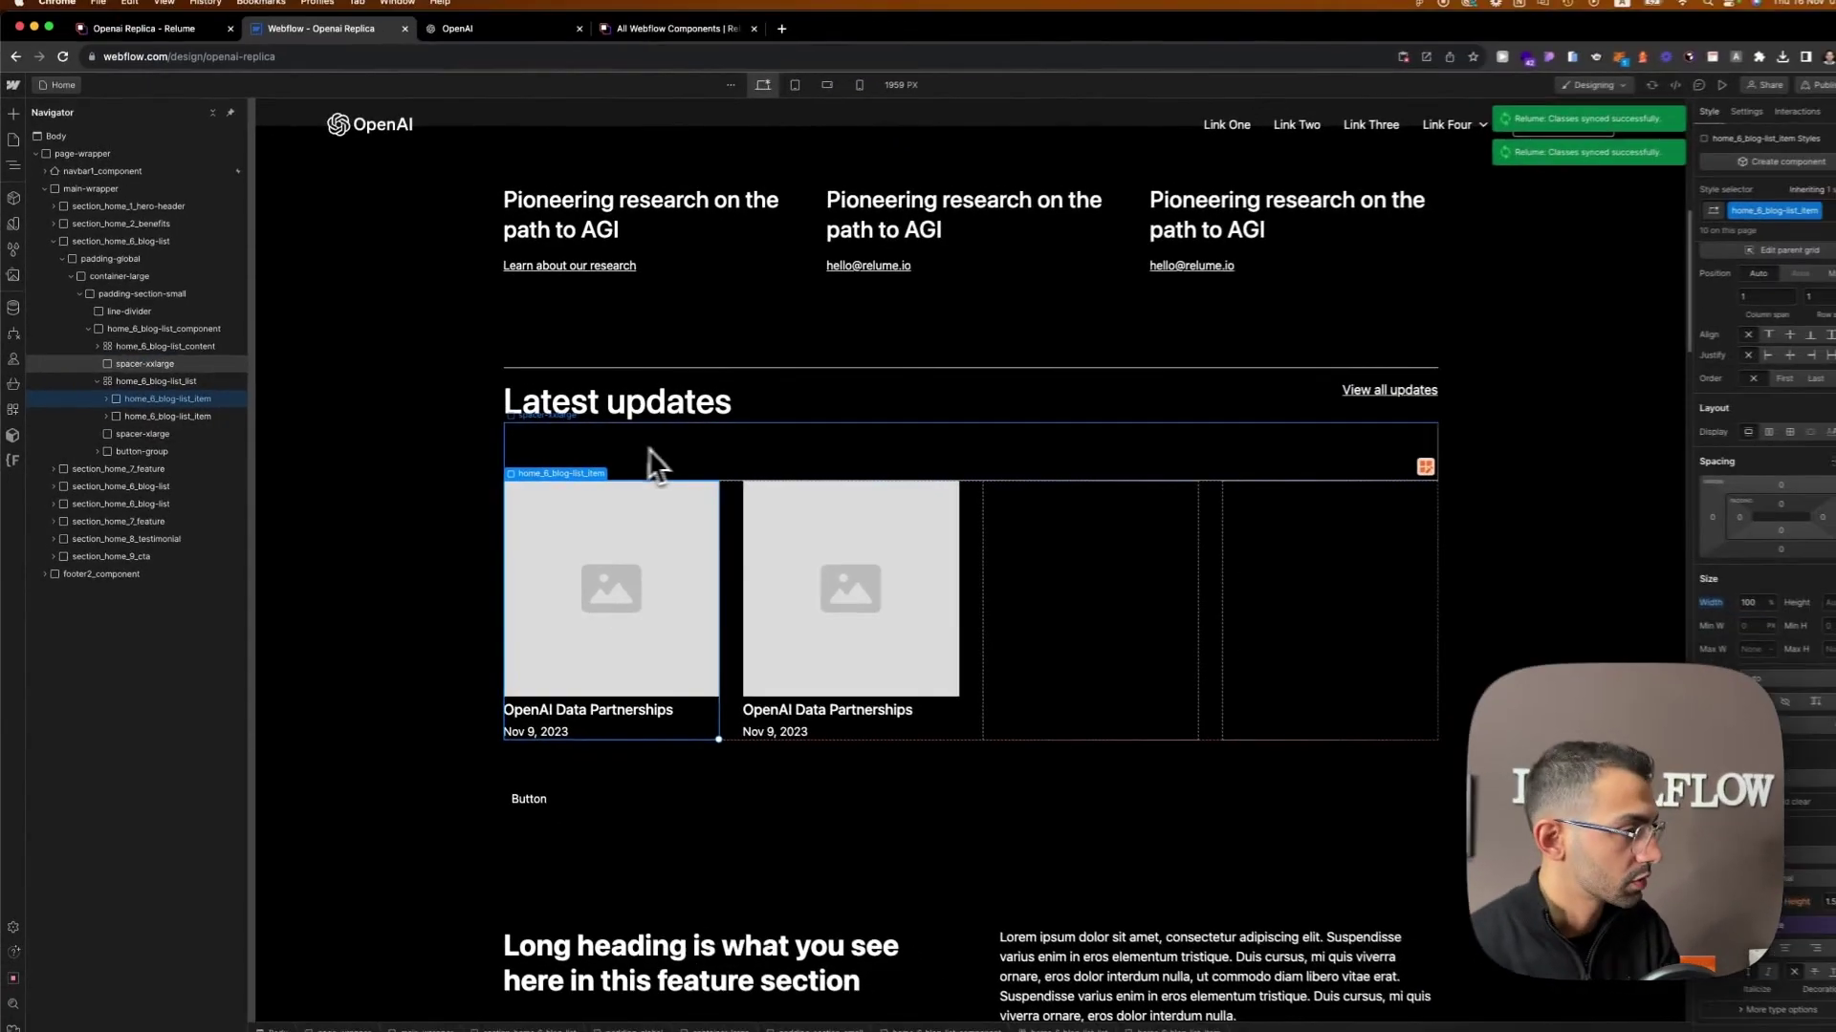
pyautogui.hotkey('ctrl', 'd')
pyautogui.hotkey('ctrl', 'd')
pyautogui.click(578, 397)
pyautogui.scroll(-5, 573, 325)
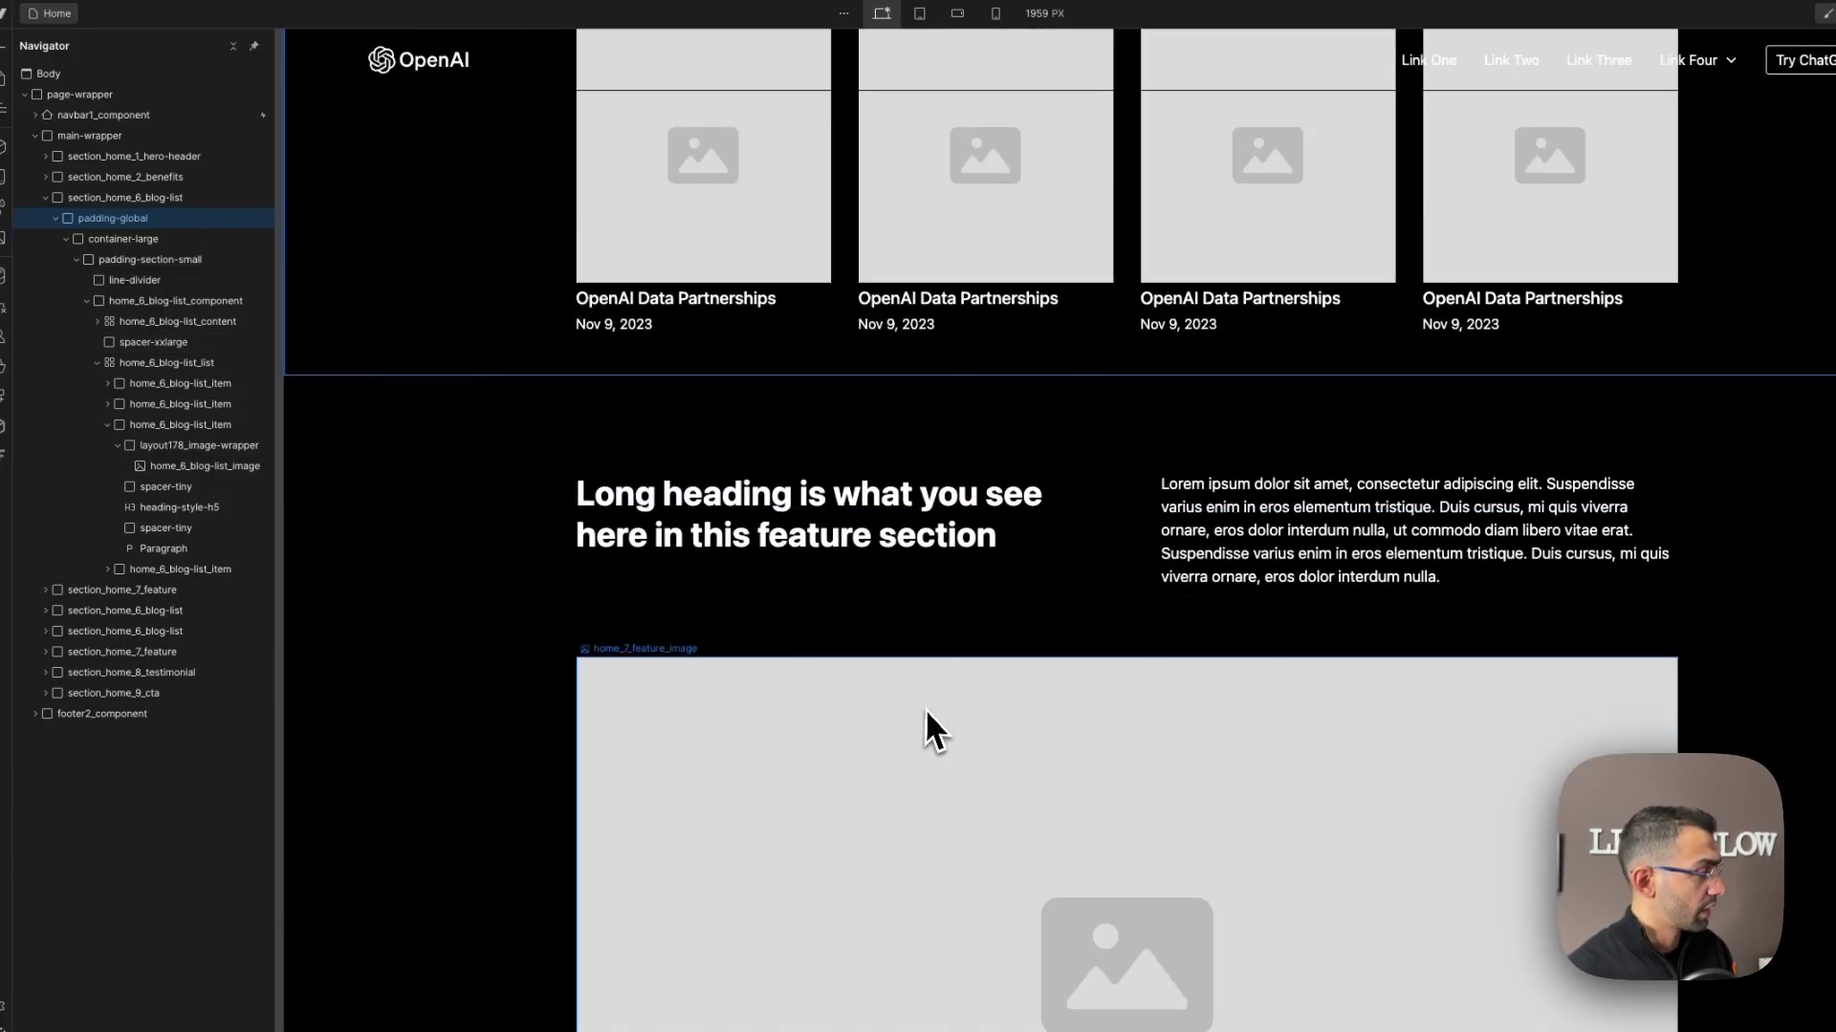
# Strip the padding-section-large class from the block wrapping the content of section_home_7_feature.
pyautogui.click(1030, 646)
pyautogui.scroll(5, 1013, 612)
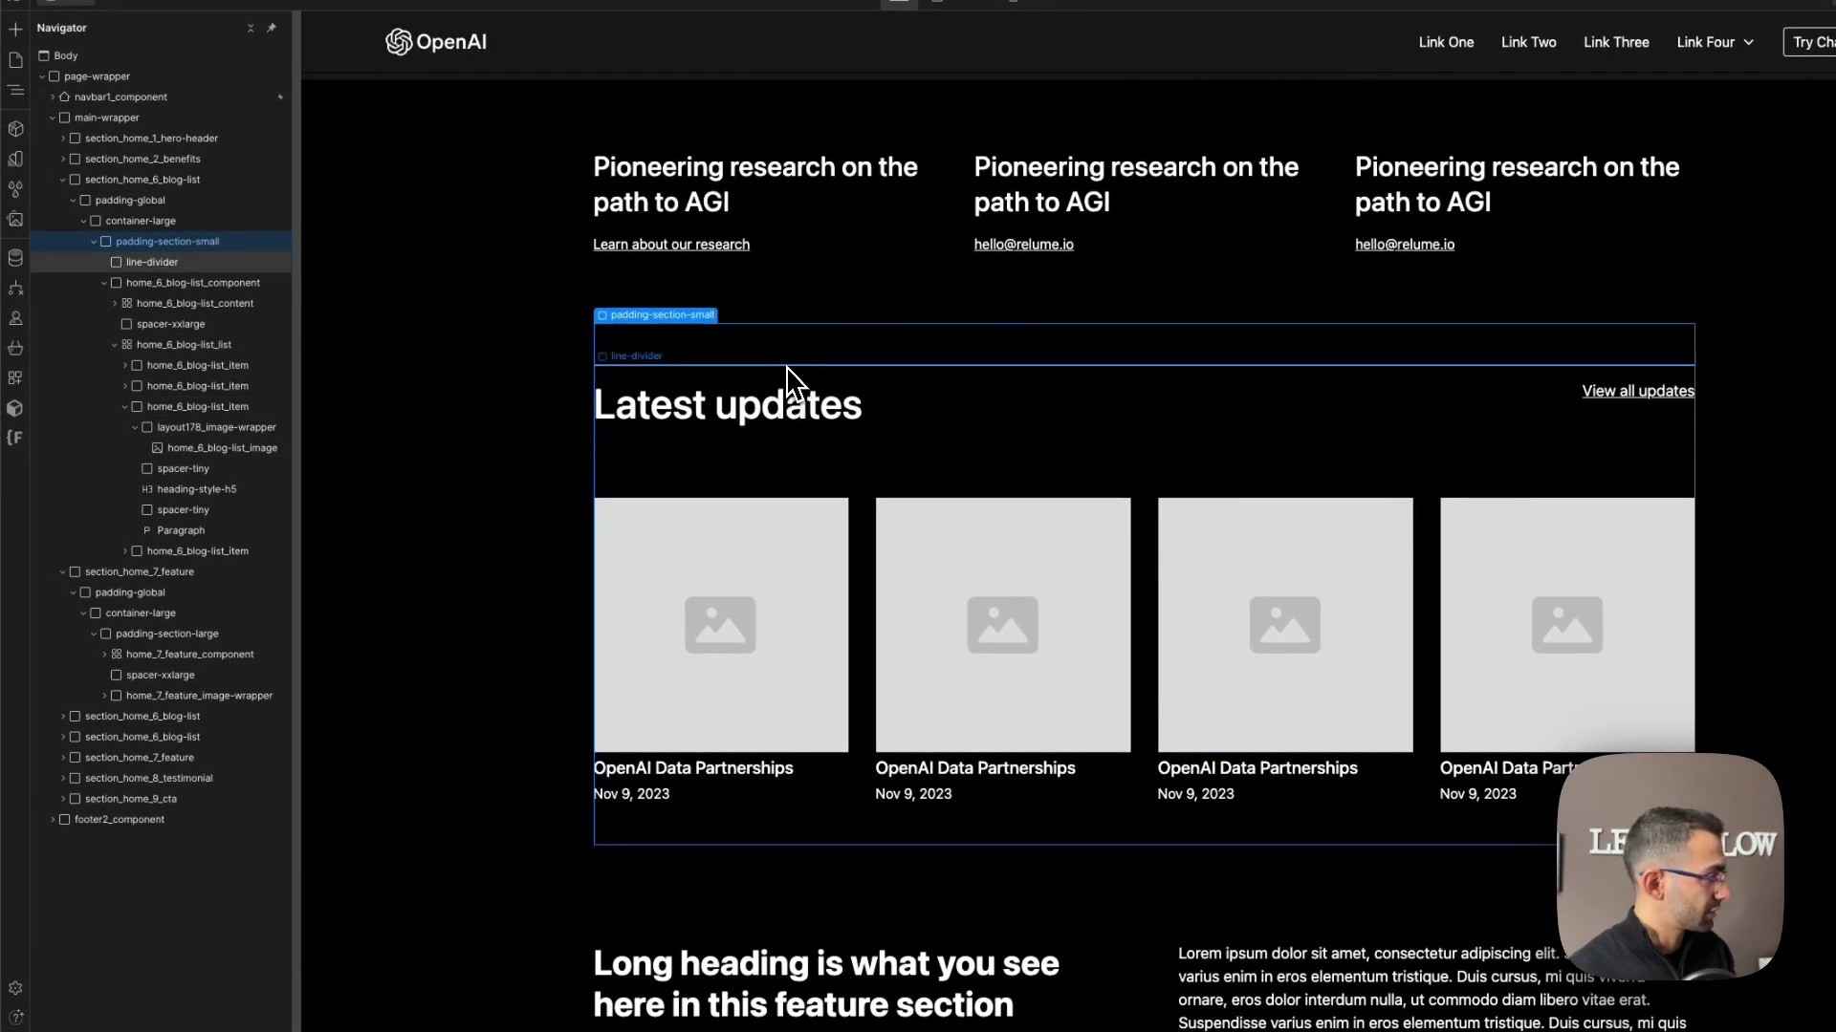
pyautogui.scroll(-8, 813, 717)
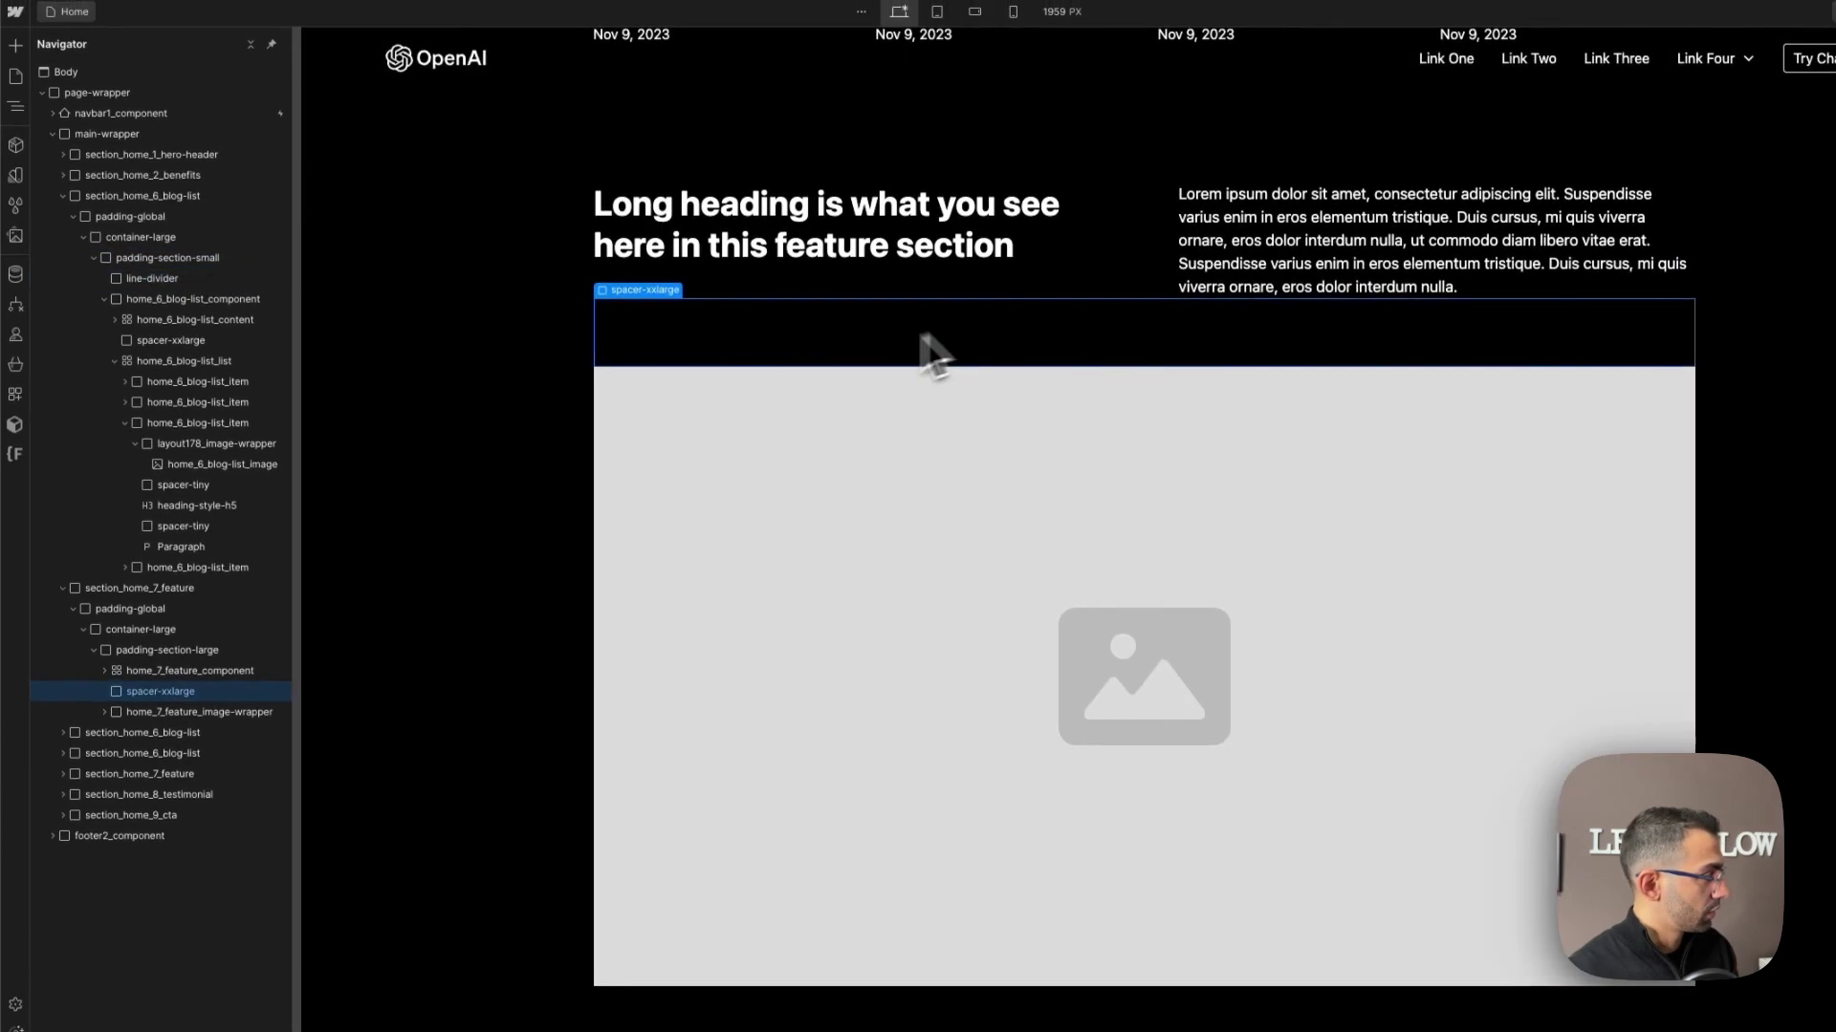
pyautogui.scroll(3, 947, 349)
pyautogui.click(778, 458)
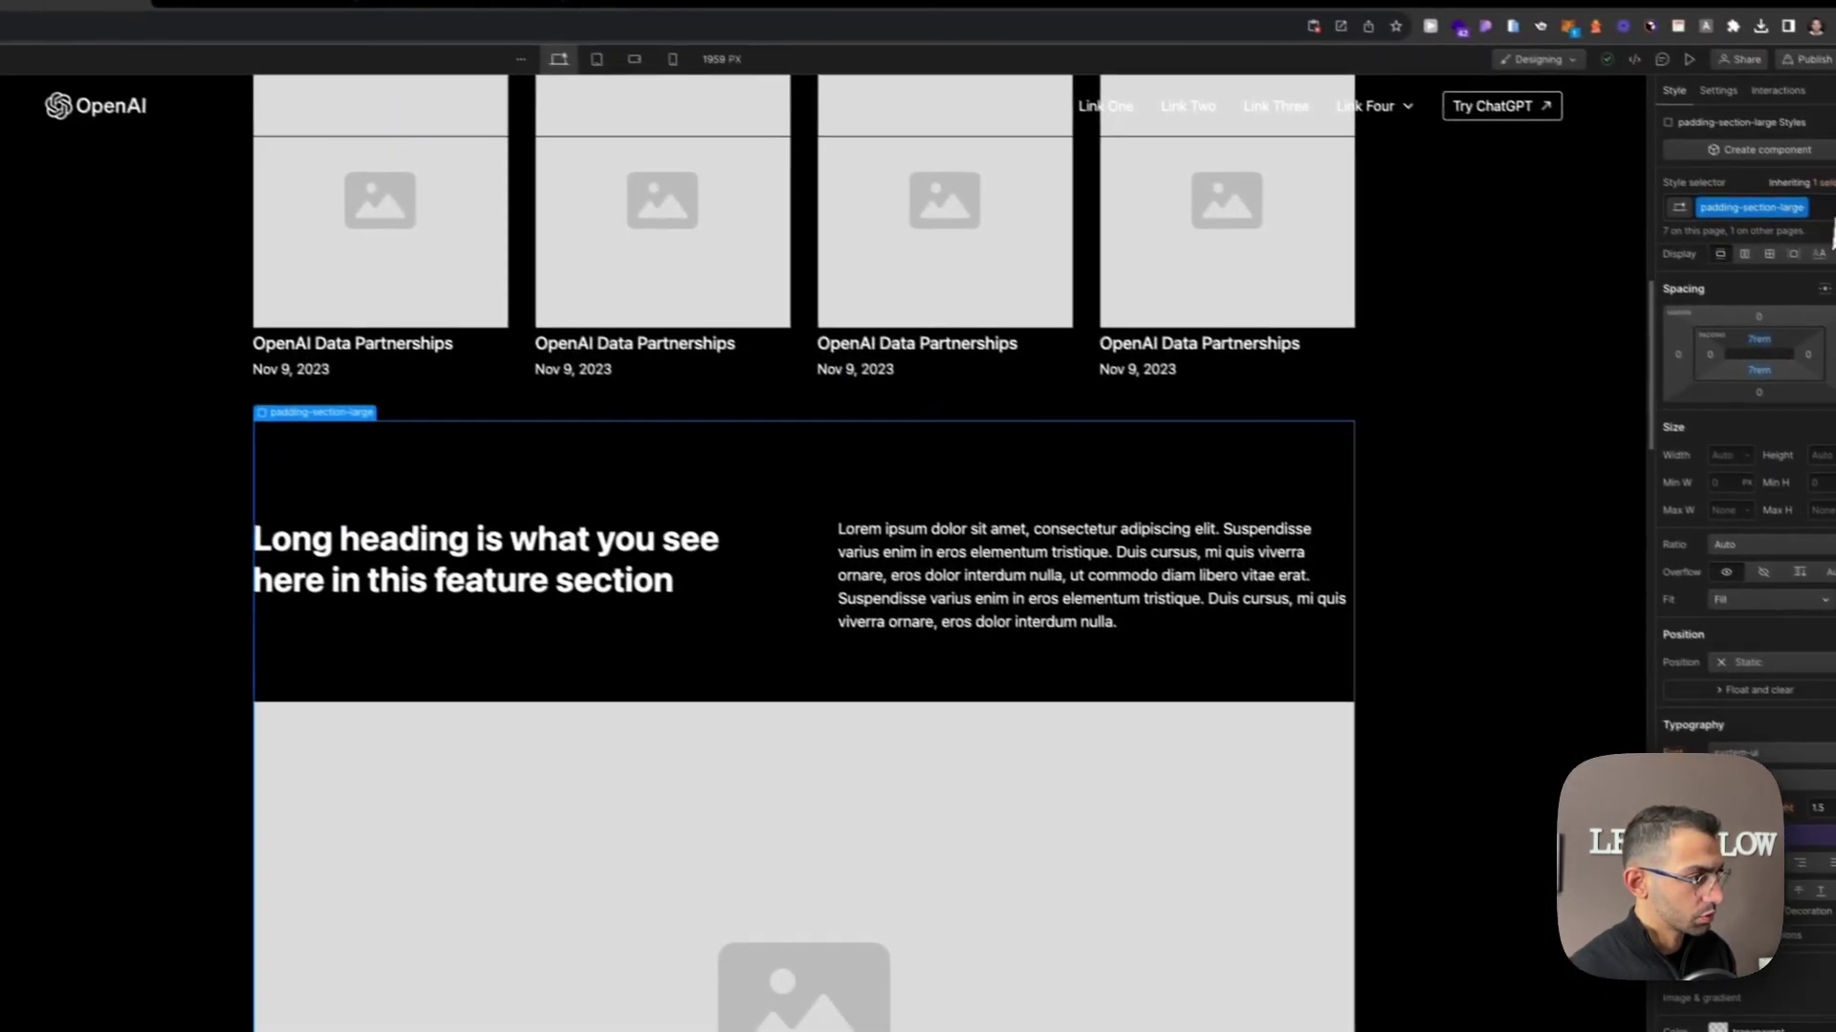
pyautogui.click(1800, 201)
pyautogui.press('BackSpace')
pyautogui.write('padding')
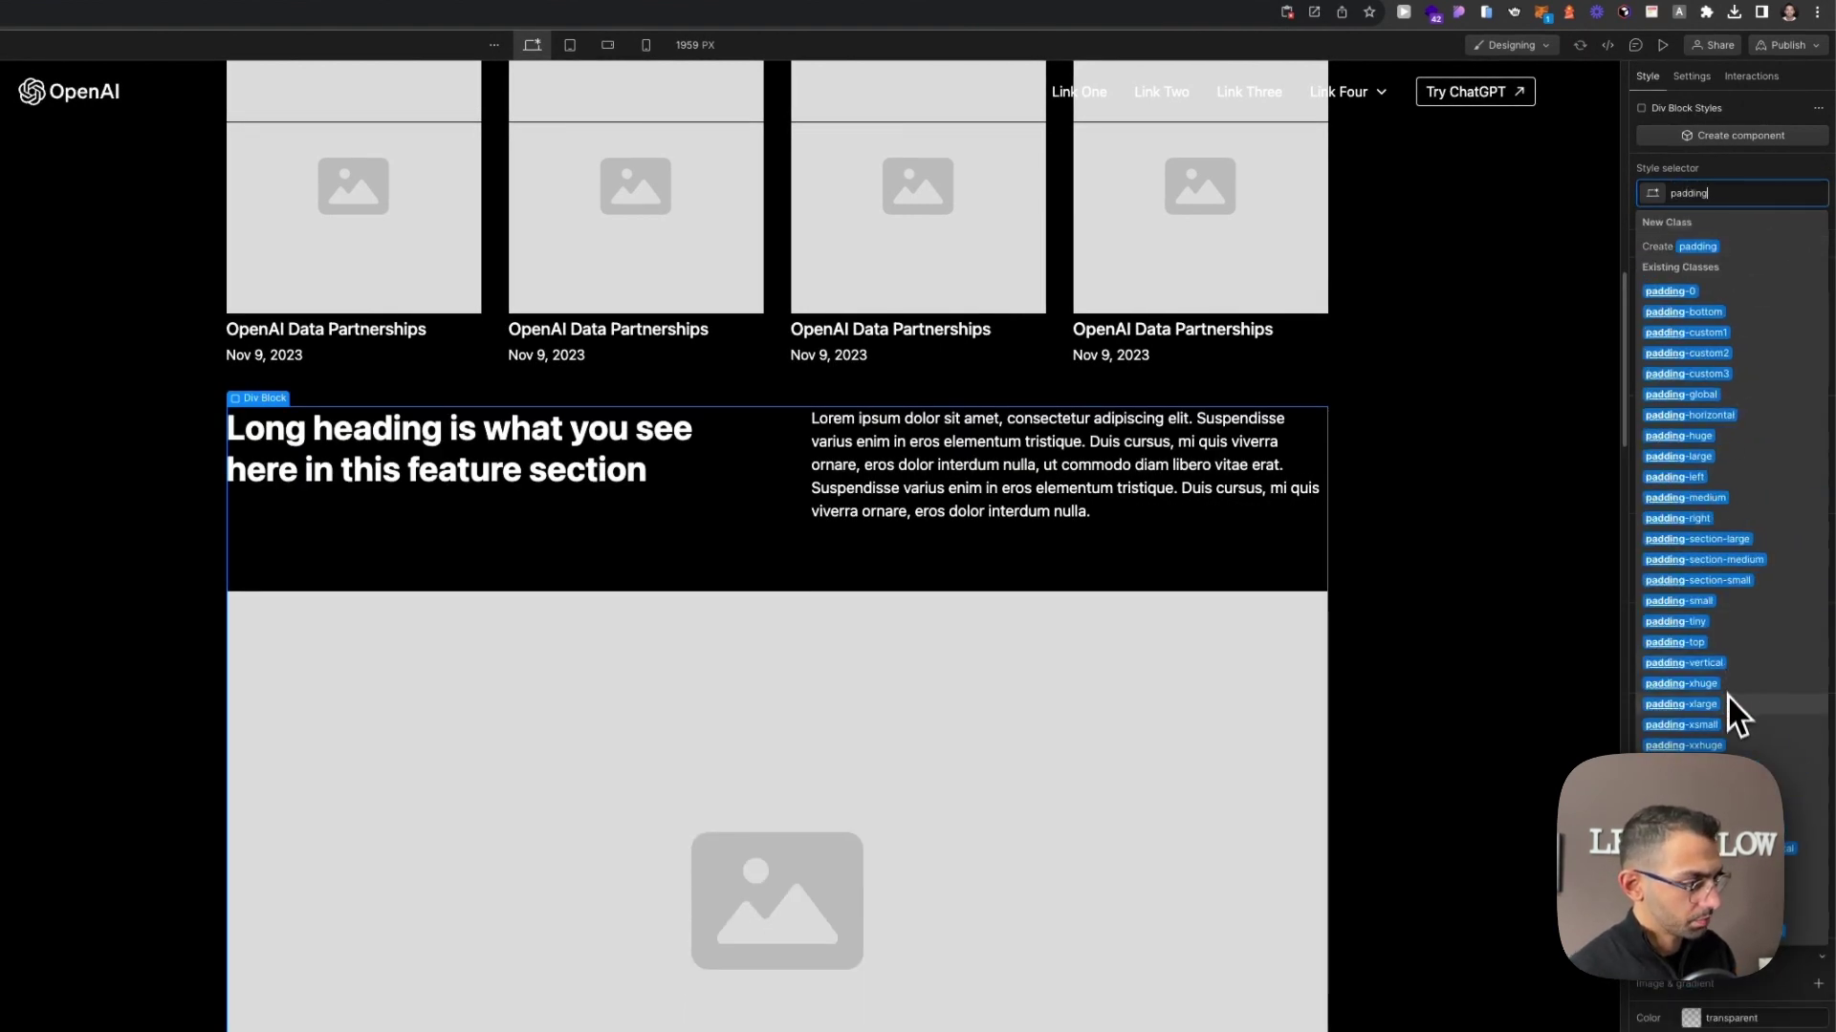
pyautogui.click(1732, 724)
pyautogui.click(1780, 194)
pyautogui.press('BackSpace')
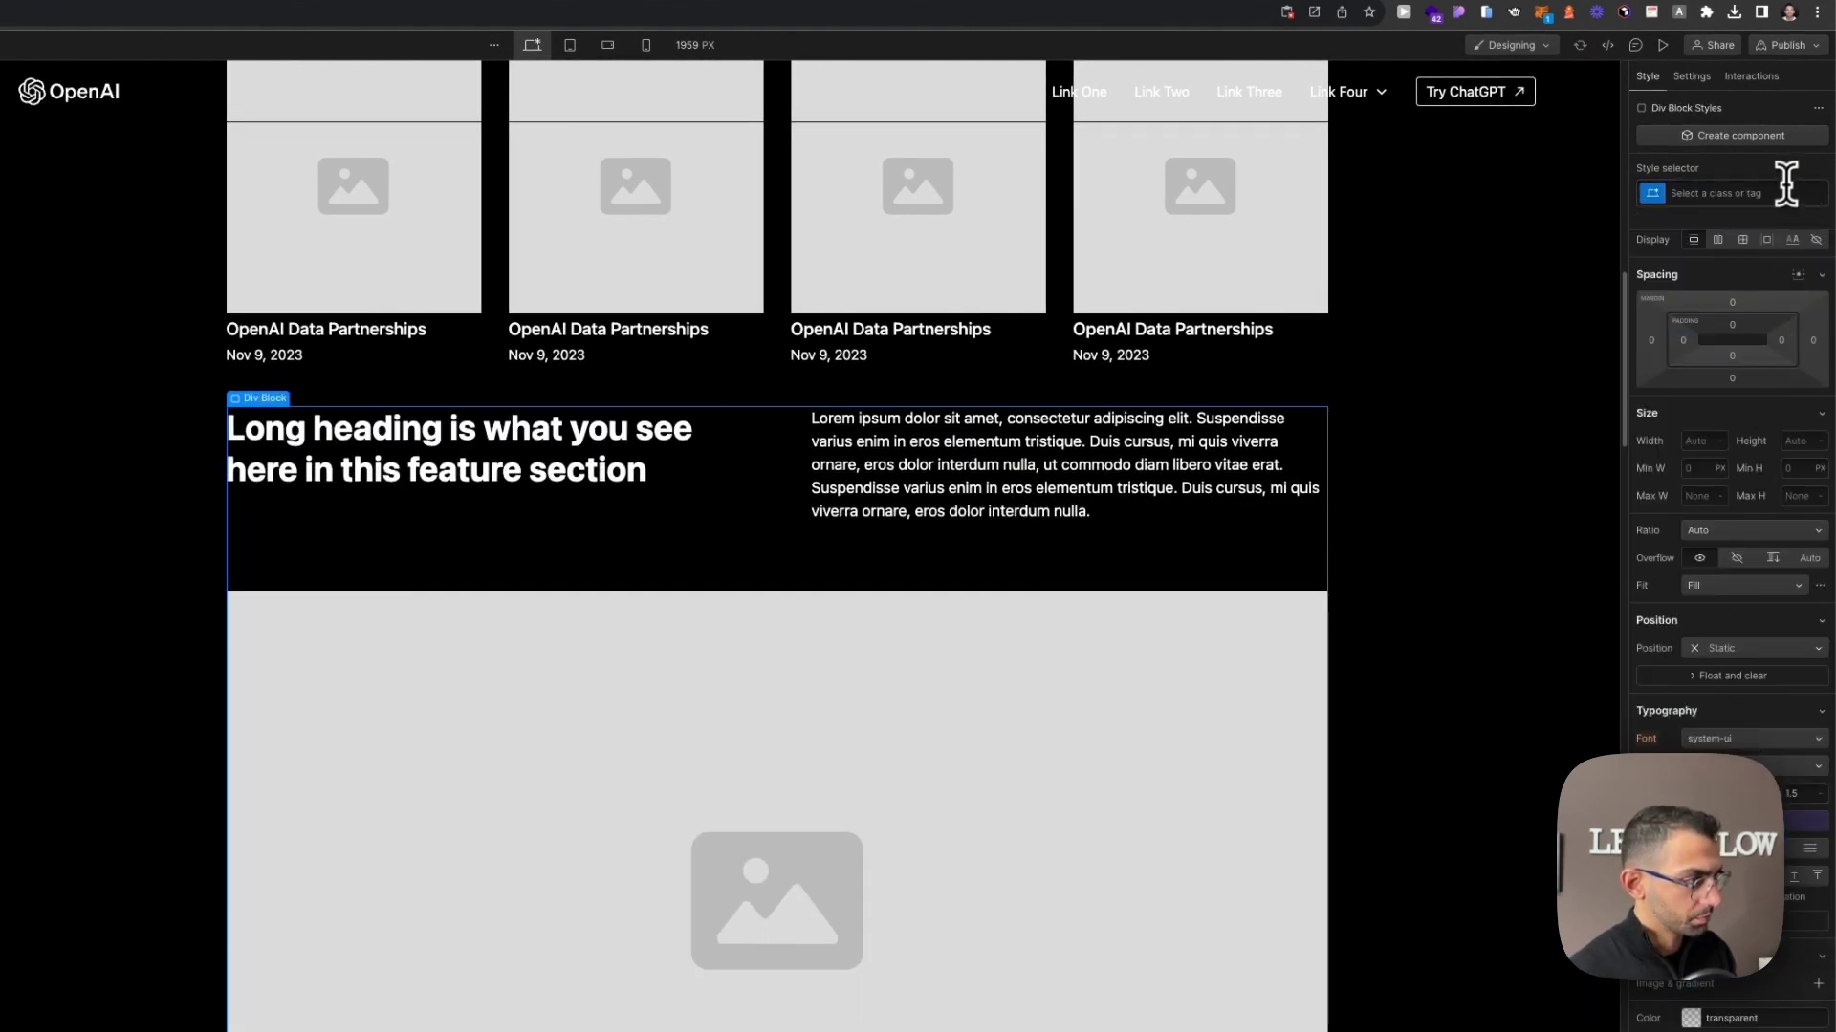
# Apply the padding-section-small class to the feature section's wrapper block and add a line-divider above its content.
pyautogui.write('padding-sec')
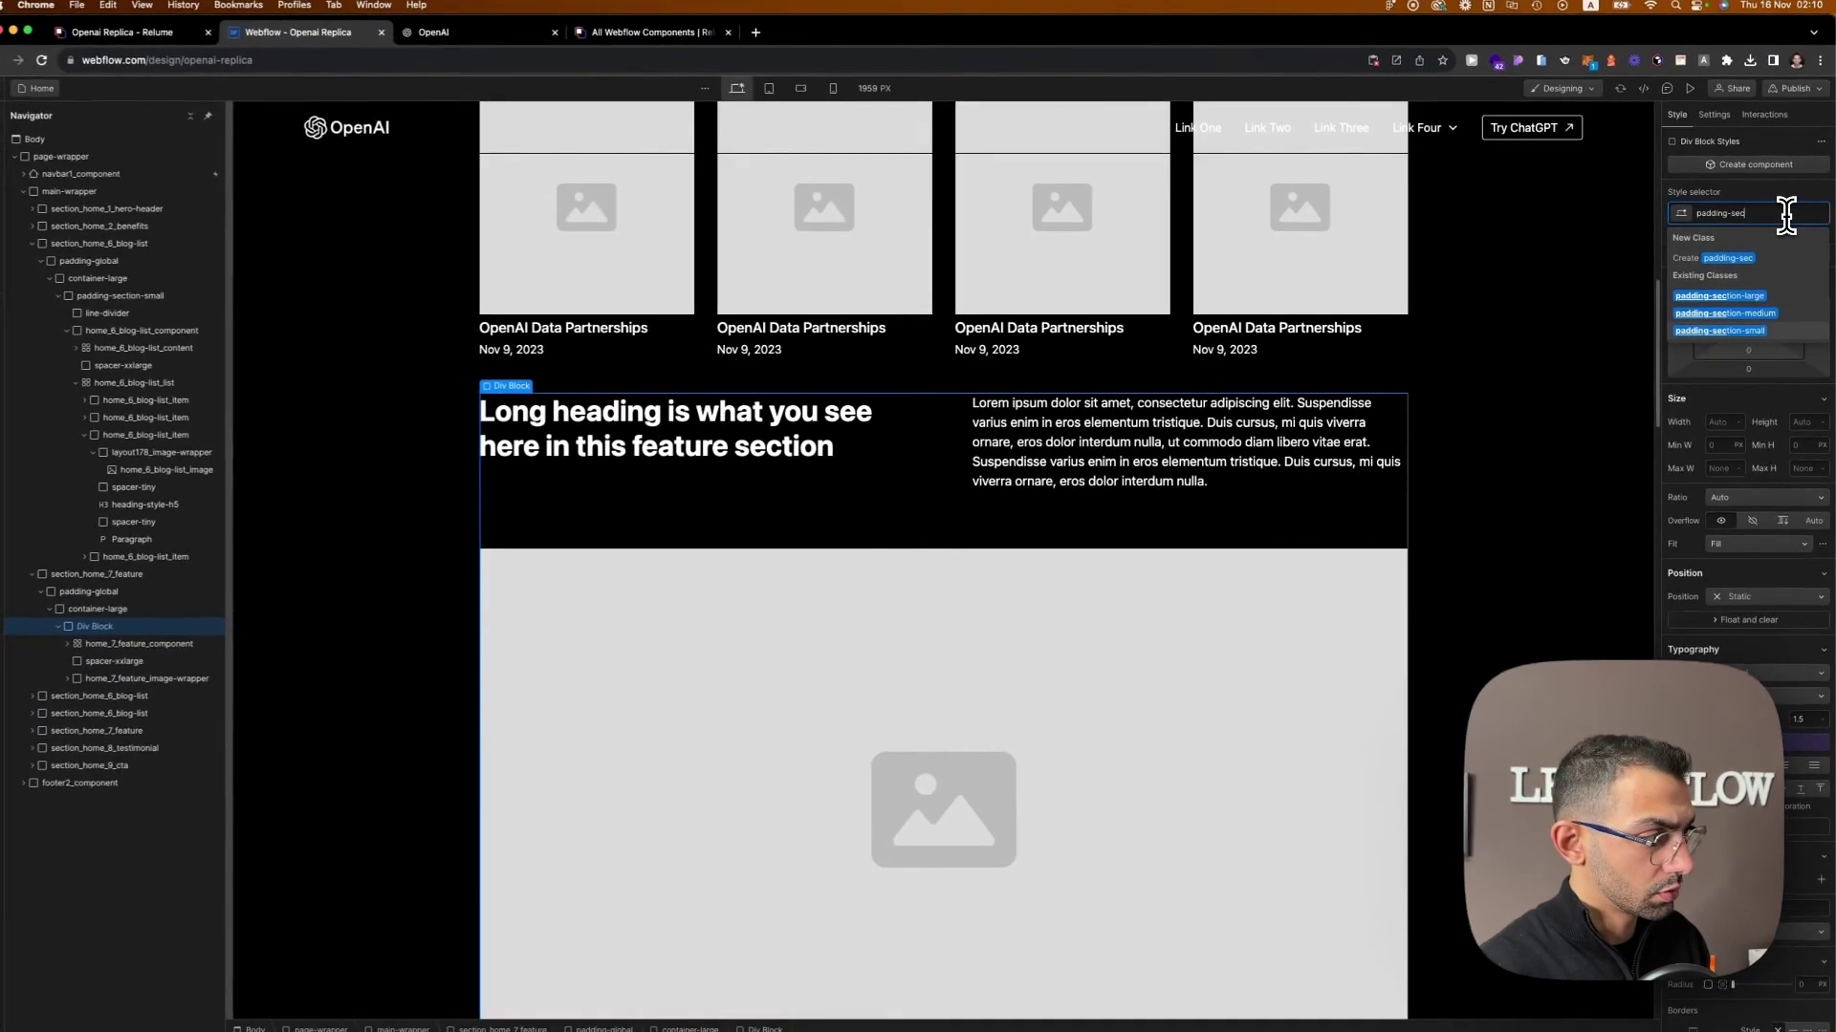
pyautogui.press('Down')
pyautogui.press('Down')
pyautogui.press('Down')
pyautogui.press('Return')
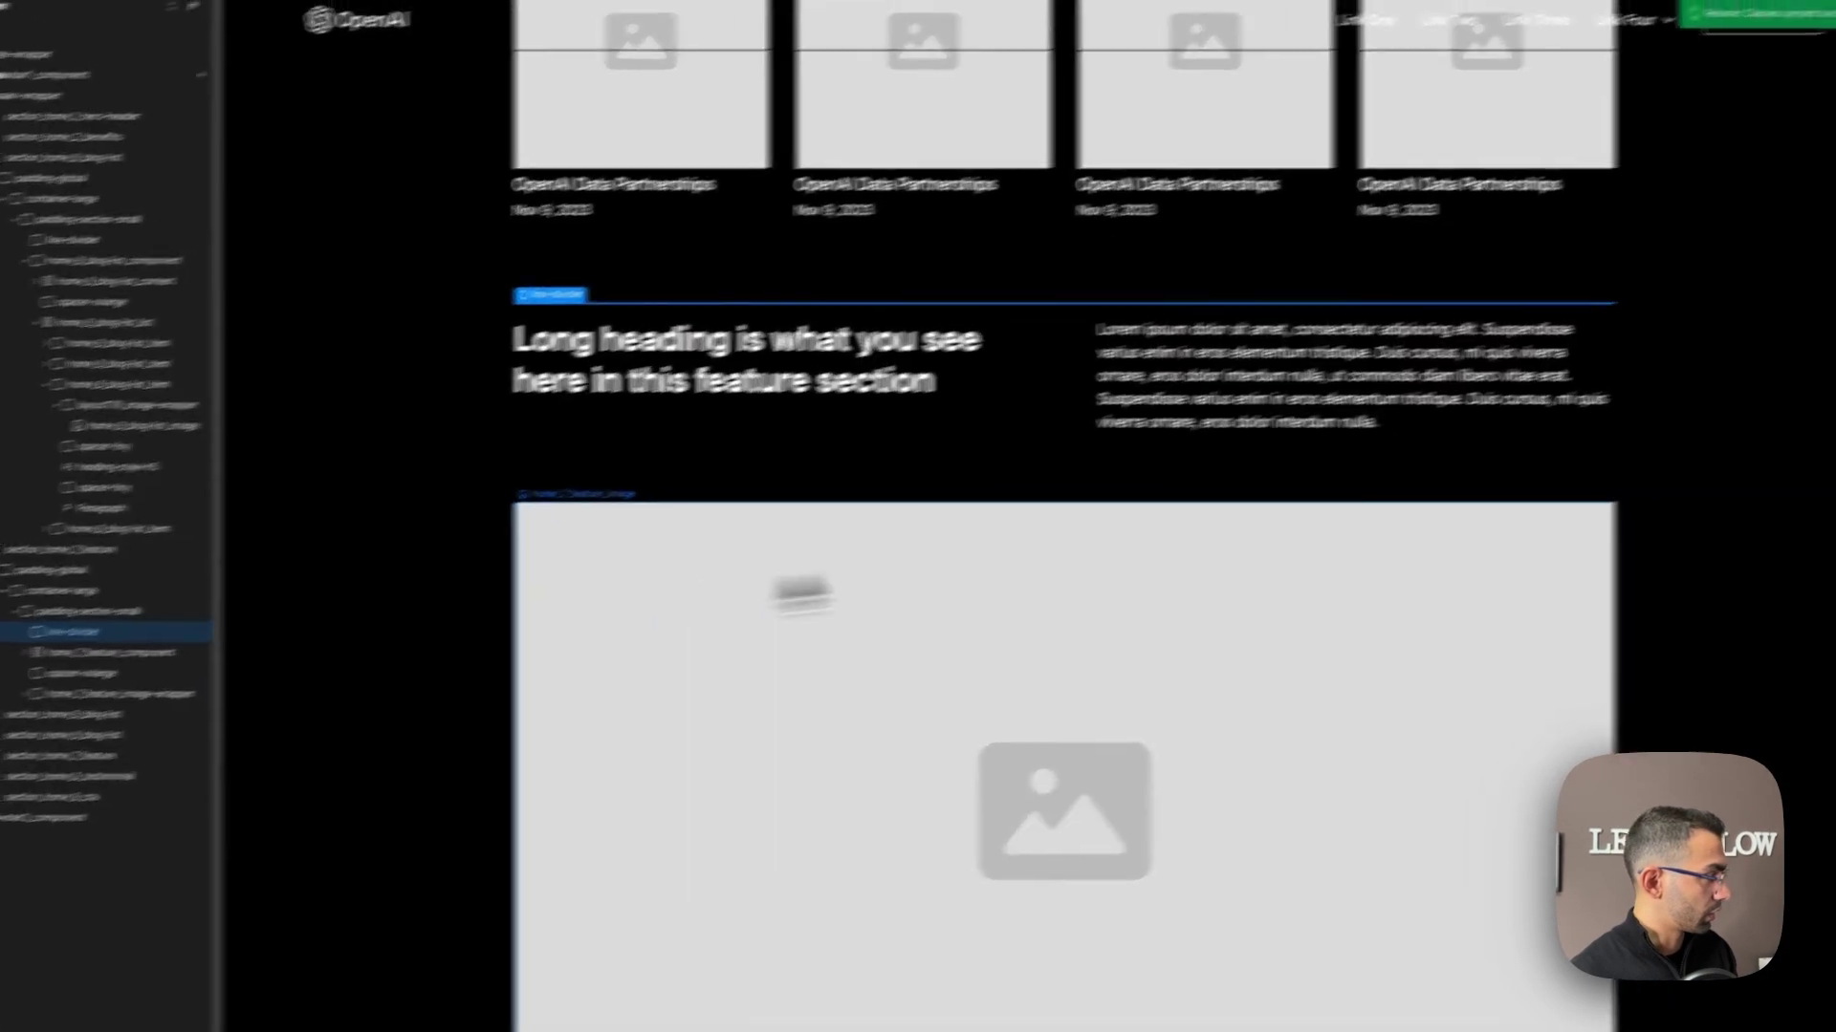
pyautogui.click(1504, 522)
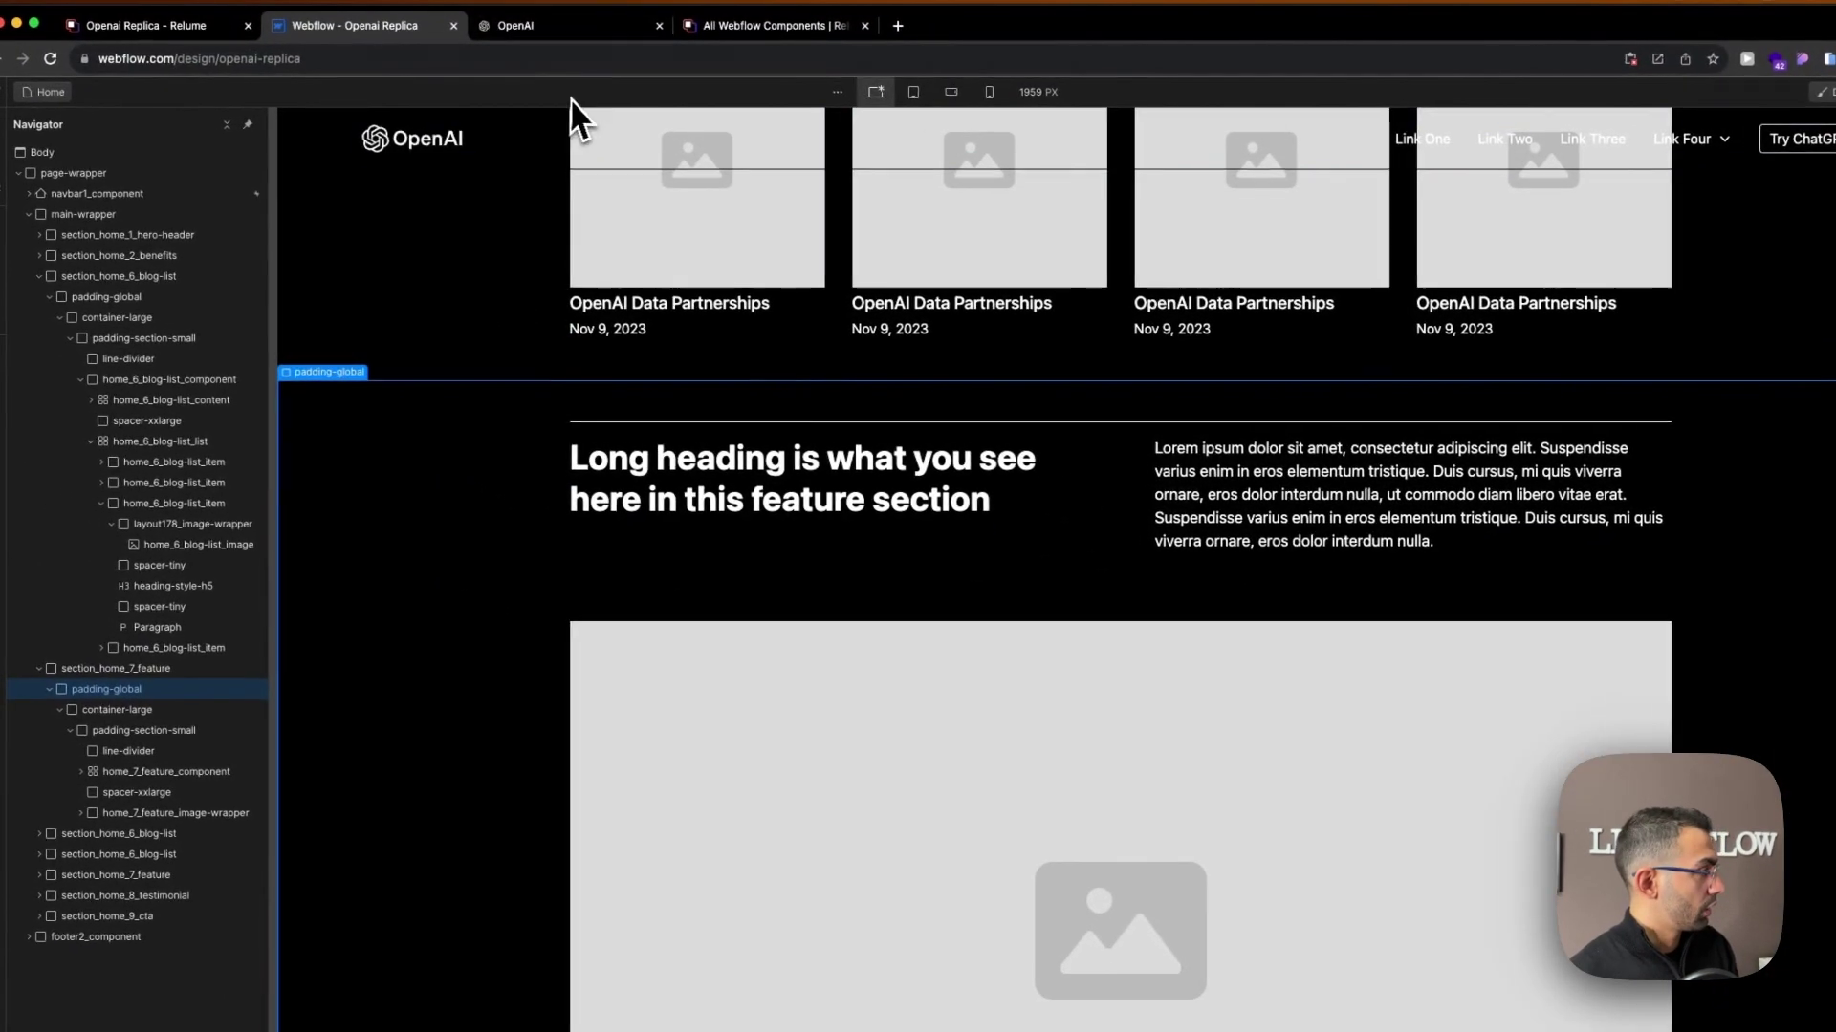
# Copy the "Safety & responsibility" heading from openai.com and use it as the feature section's heading in Webflow.
pyautogui.click(542, 38)
pyautogui.tripleClick(452, 830)
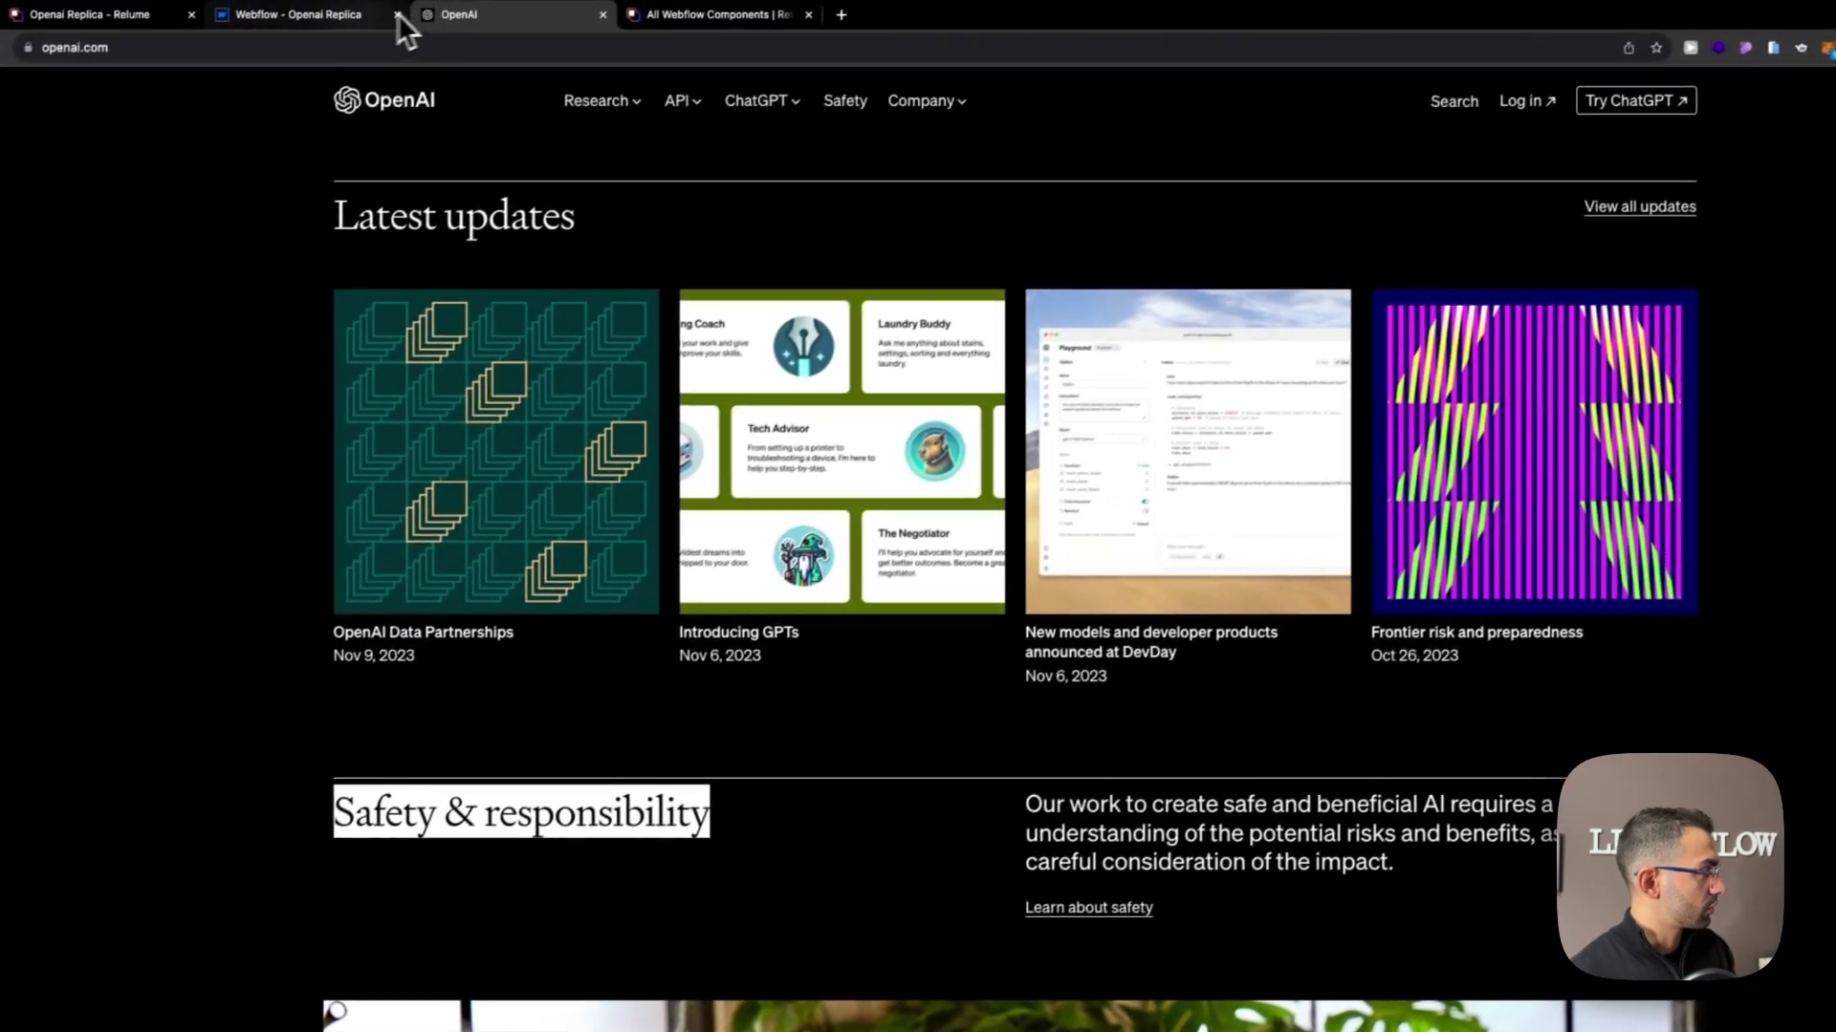
pyautogui.click(387, 14)
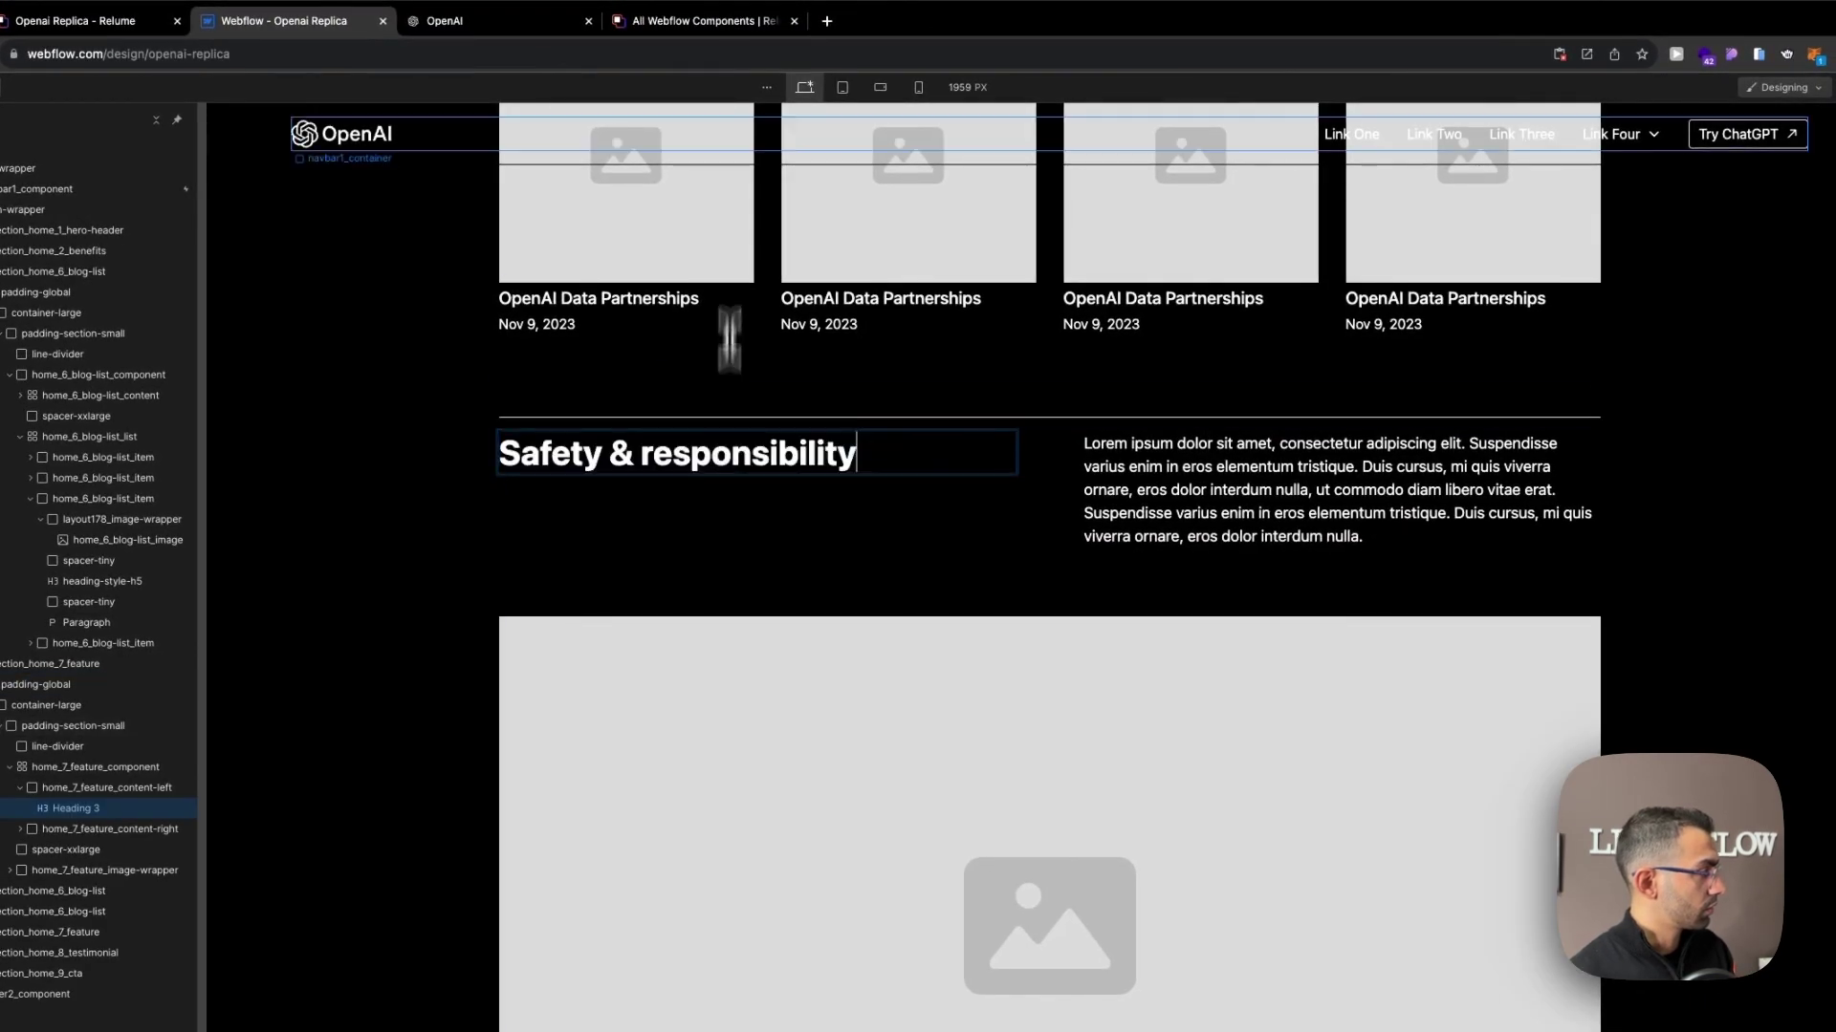
# Replace the feature section's placeholder paragraph with the openai.com text beginning "Our work to create safe and beneficial AI".
pyautogui.click(564, 21)
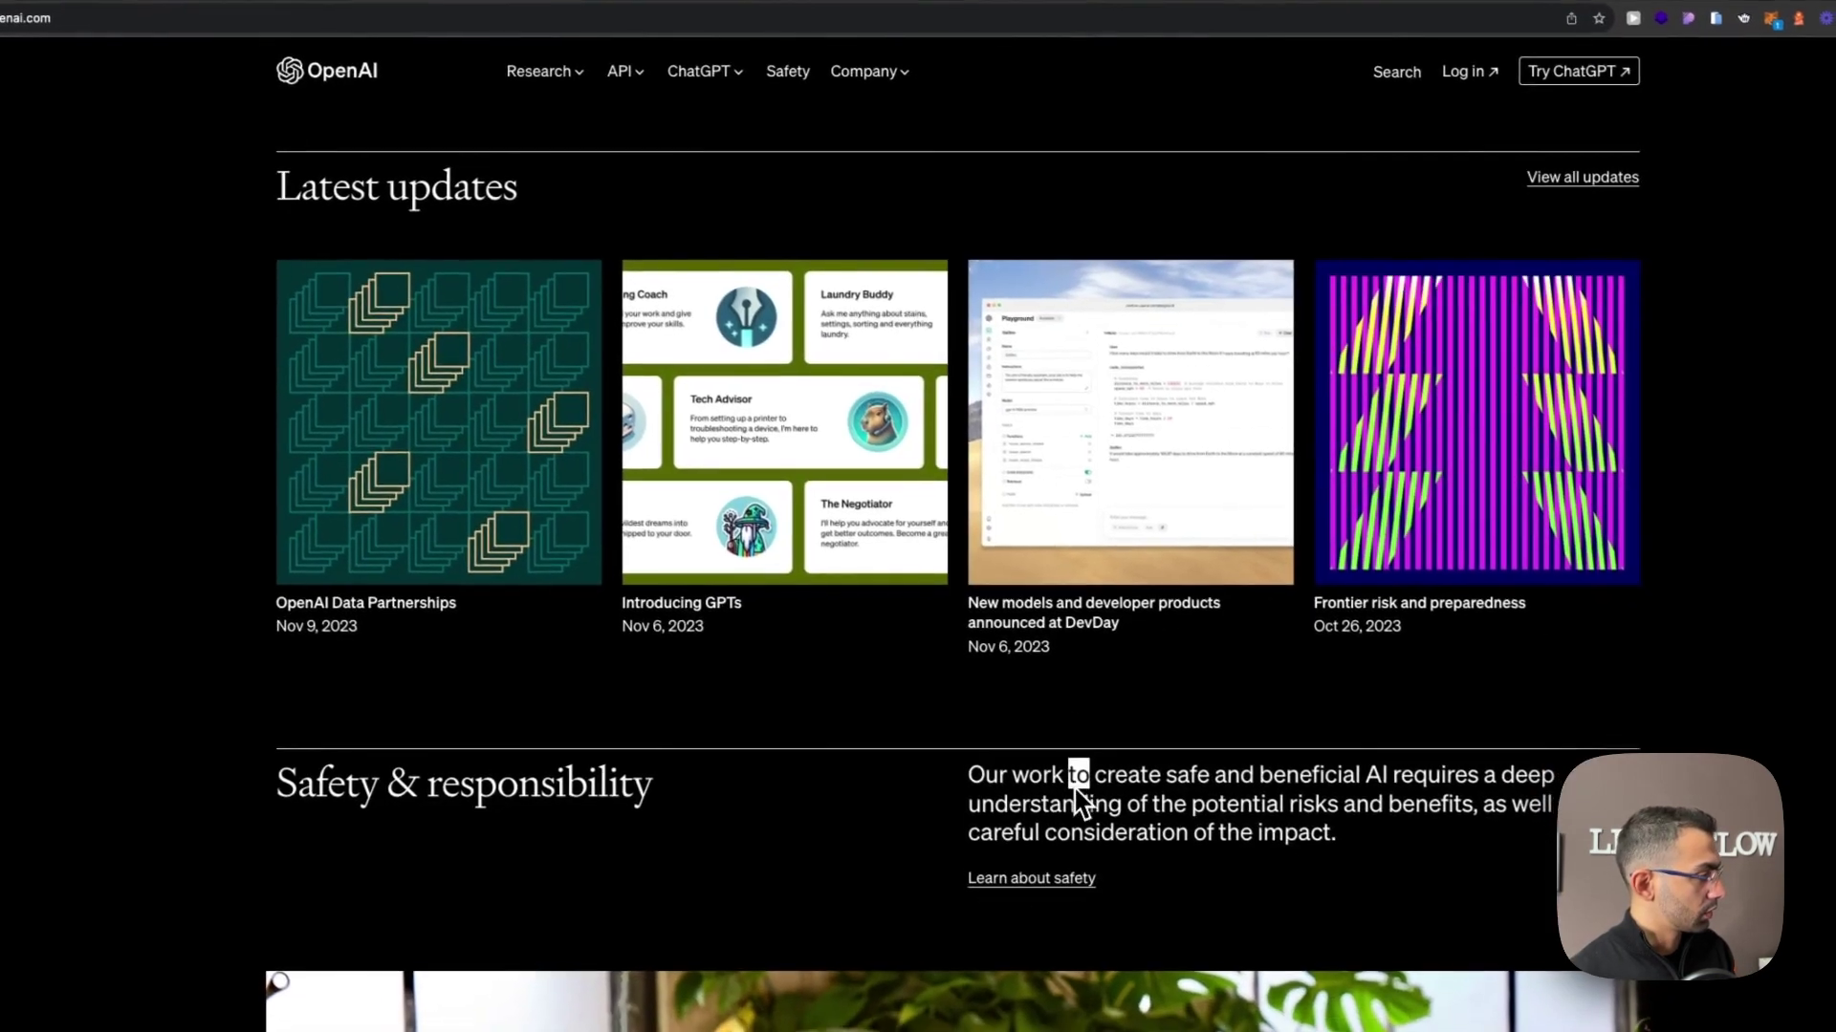
pyautogui.tripleClick(1076, 772)
pyautogui.press('super+c')
pyautogui.click(332, 43)
pyautogui.tripleClick(1201, 478)
pyautogui.press('super+v')
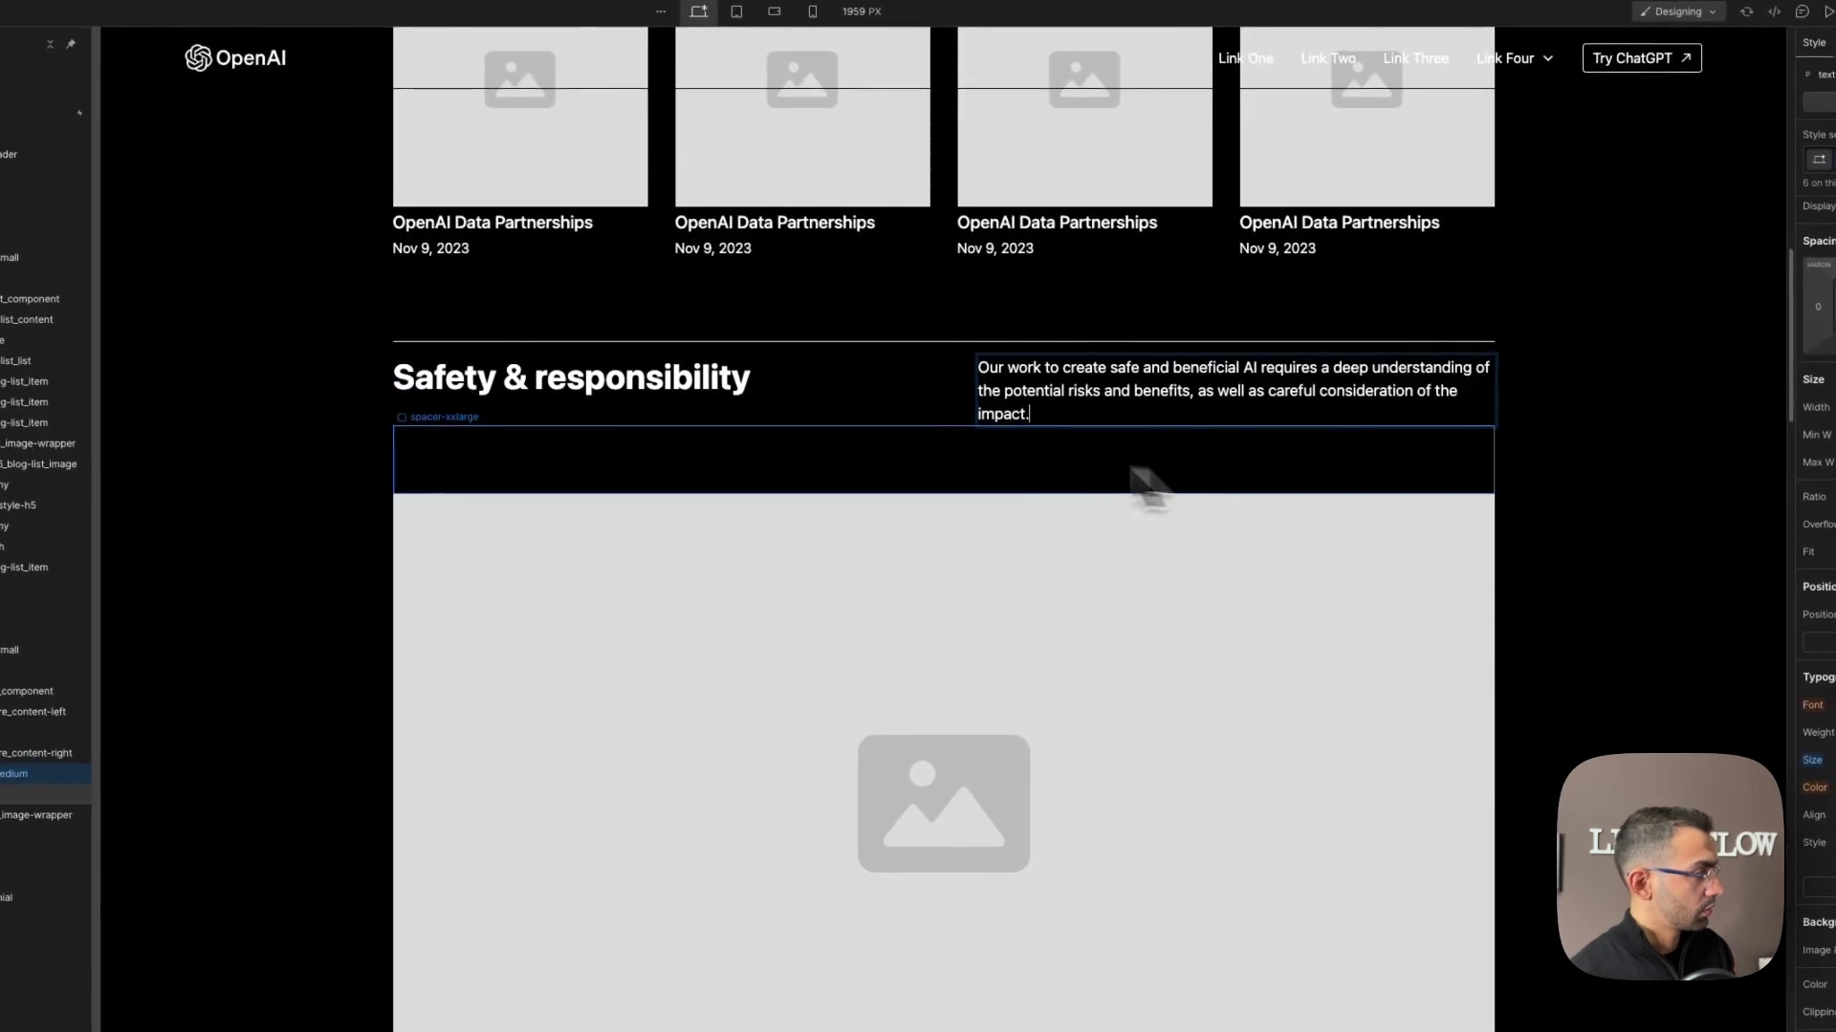
# Copy the "View all updates" link below the Safety & responsibility paragraph and insert a spacer-small div block between them.
pyautogui.scroll(4, 904, 468)
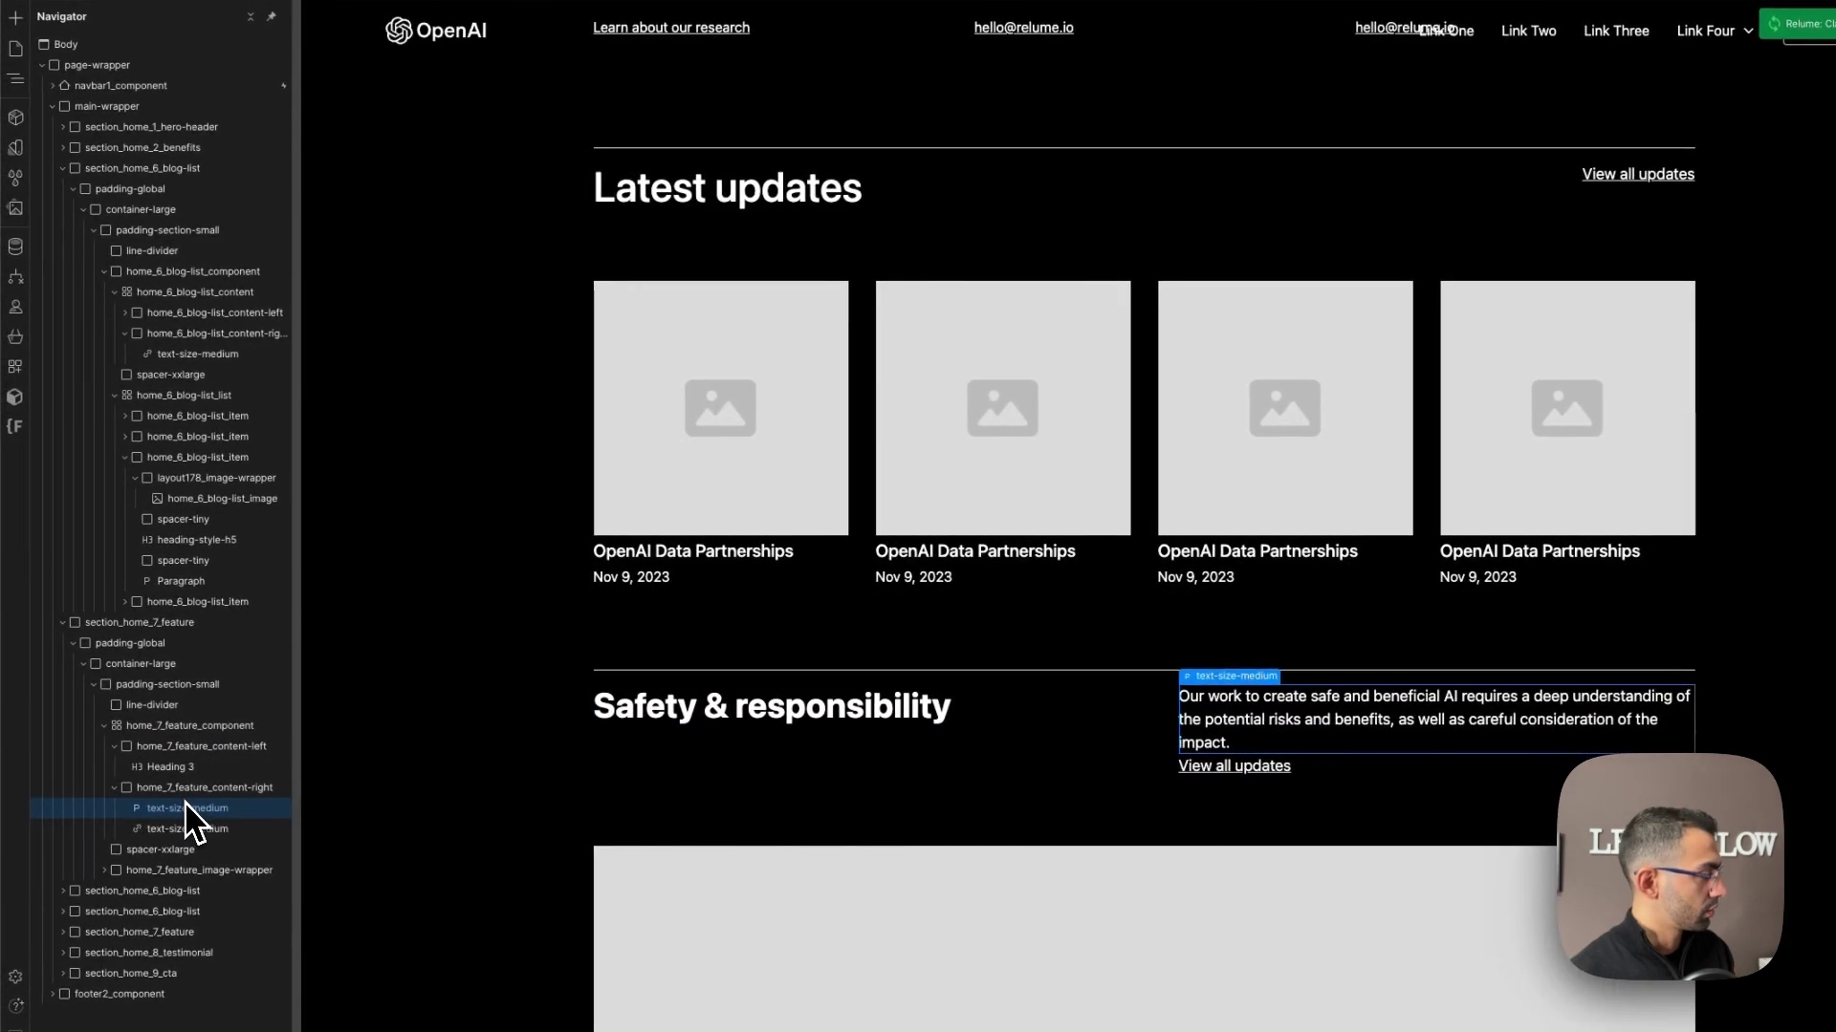
pyautogui.press('a')
pyautogui.click(86, 356)
pyautogui.click(1731, 157)
pyautogui.write('spac')
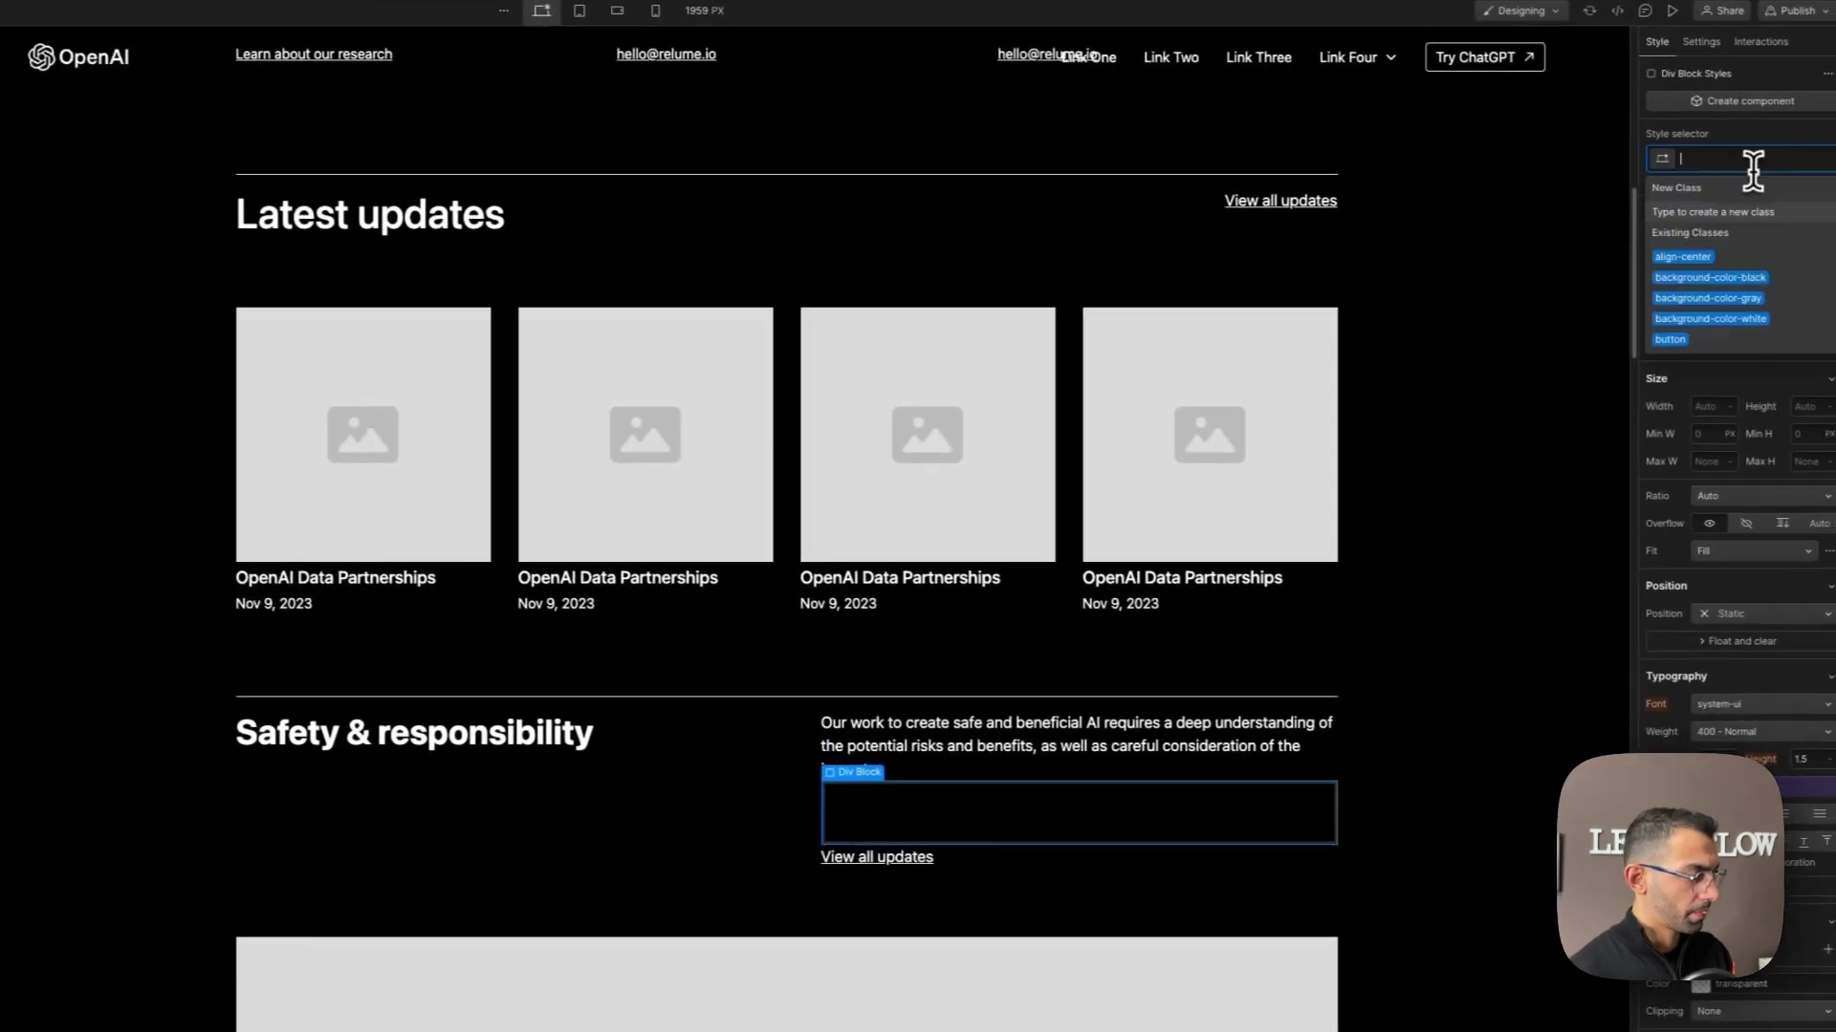
pyautogui.write('er')
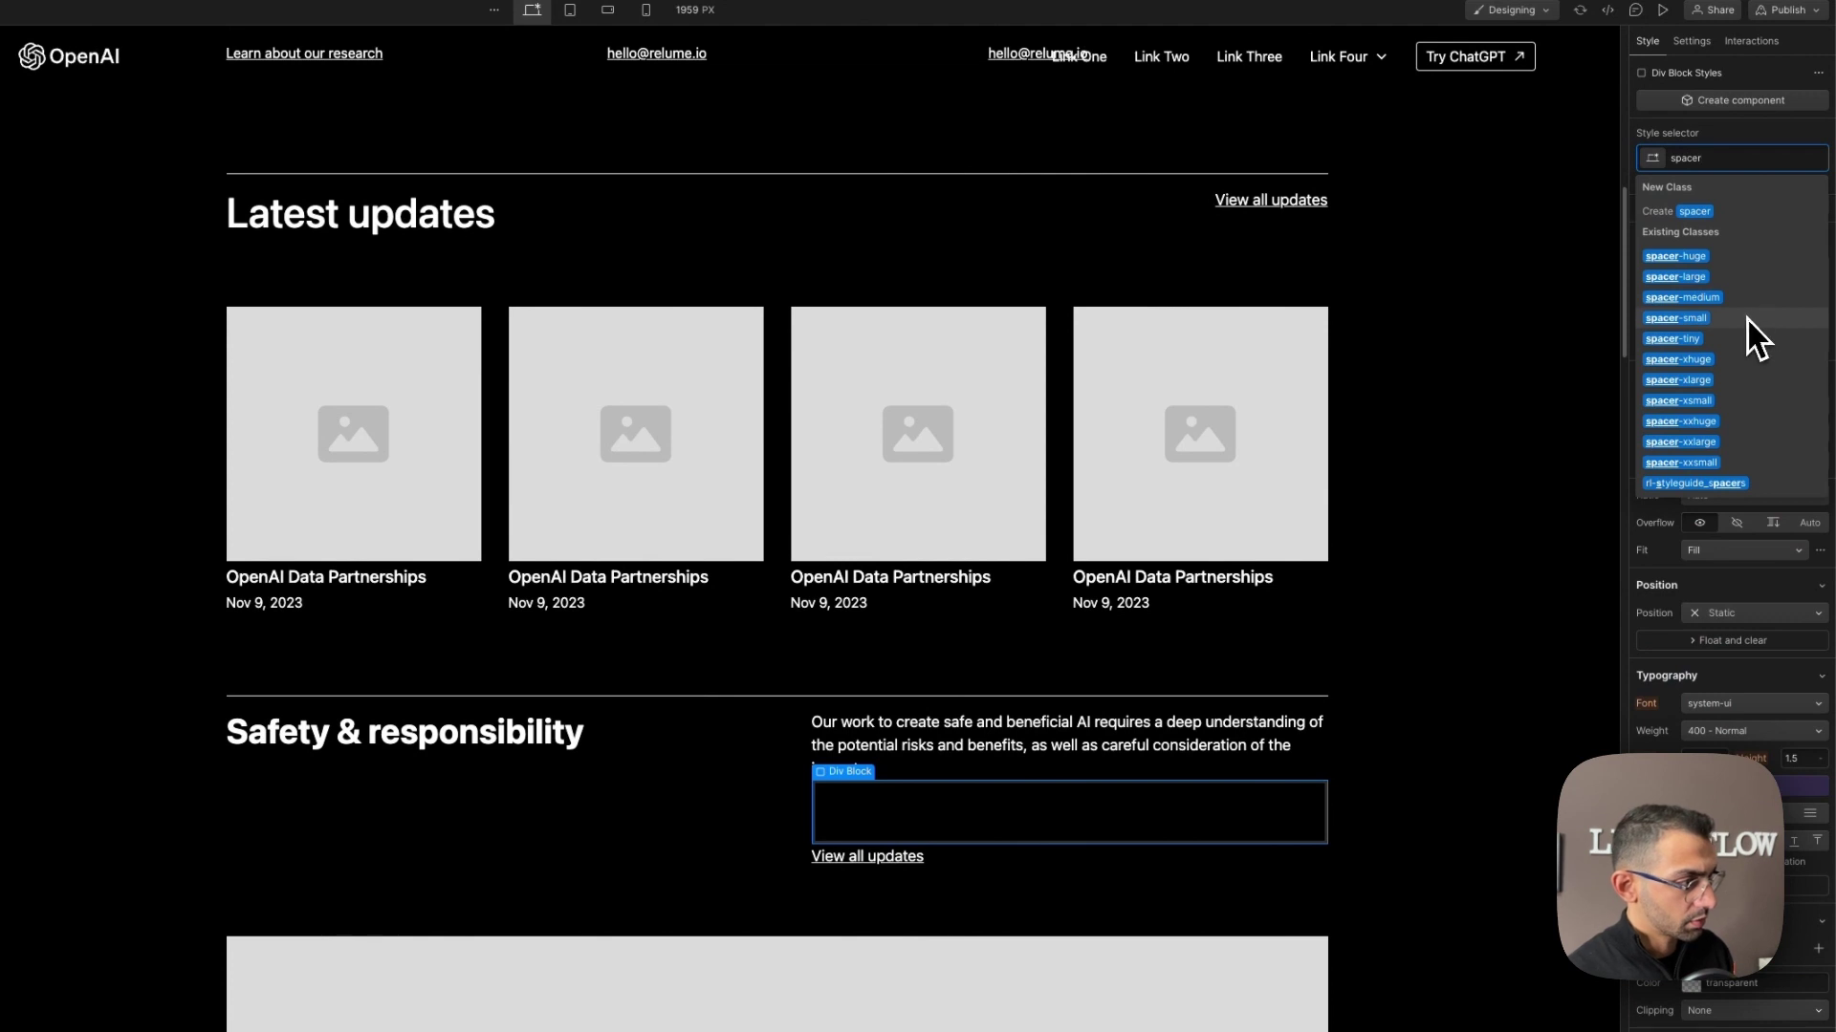
pyautogui.click(1743, 317)
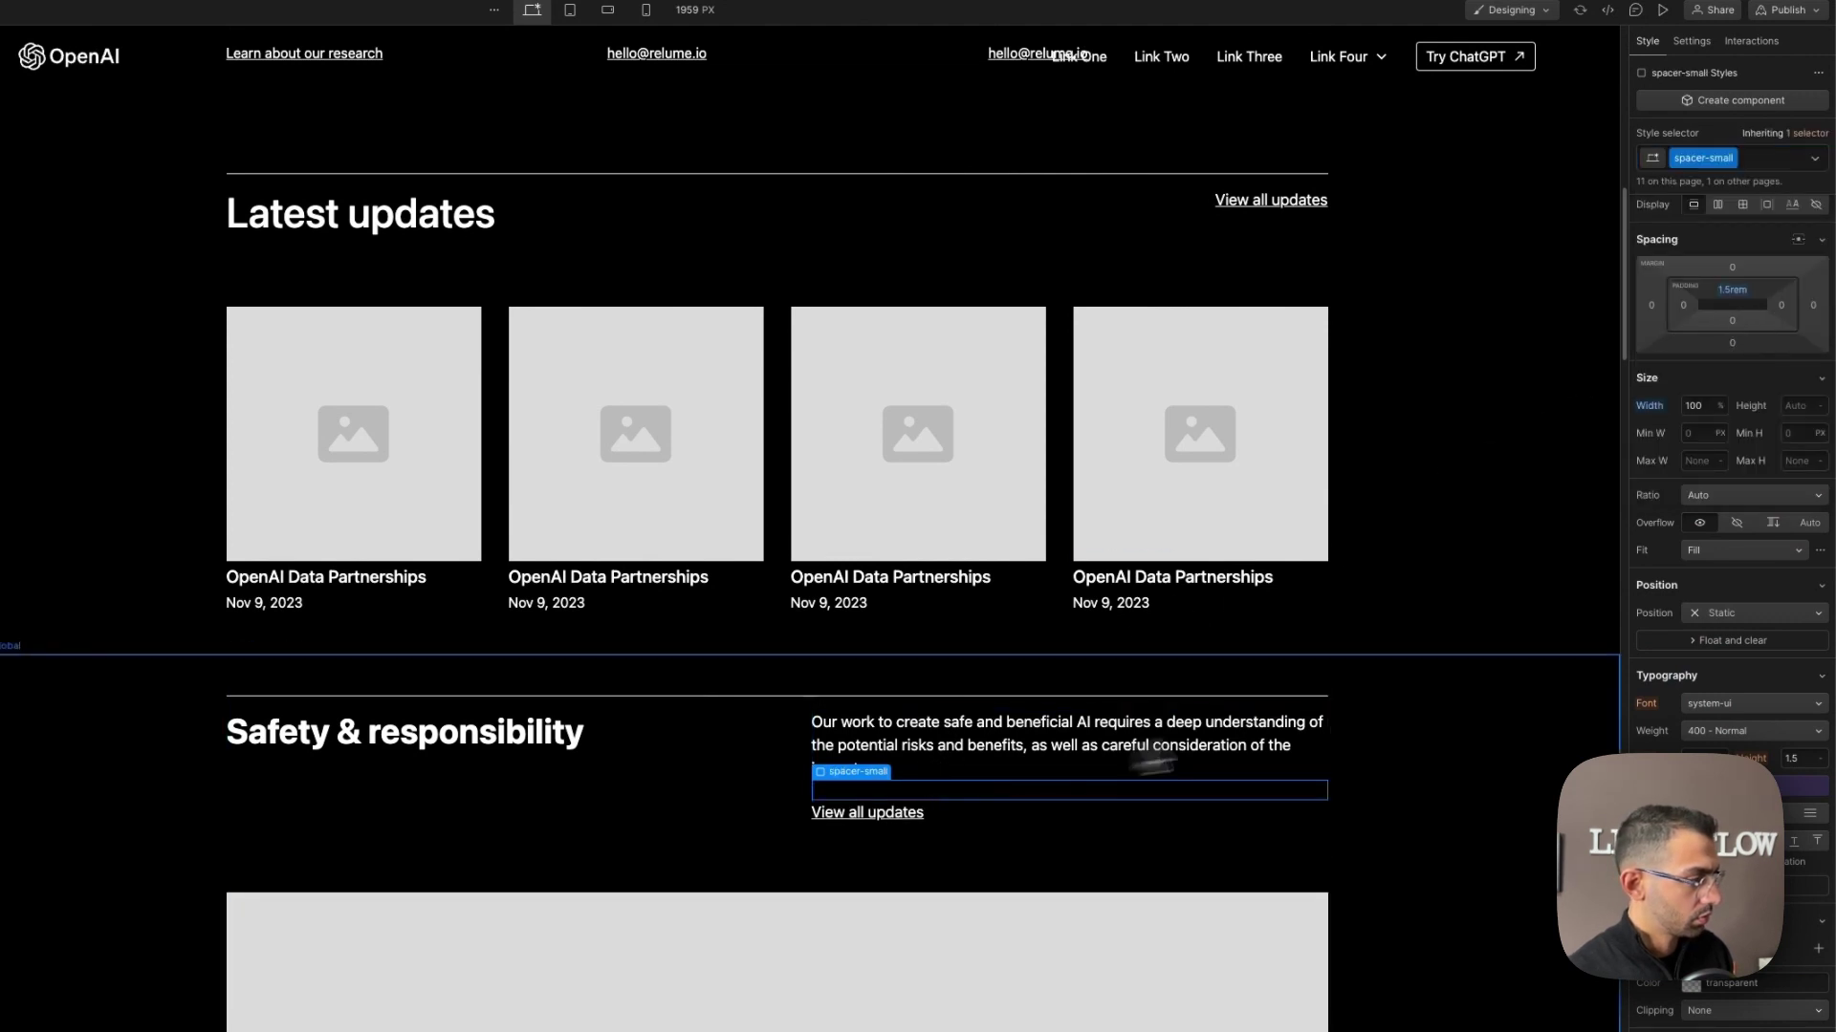
# Delete the two placeholder section_home_6_blog-list sections below Safety & responsibility, checking the section order on openai.com first.
pyautogui.scroll(-7, 1434, 745)
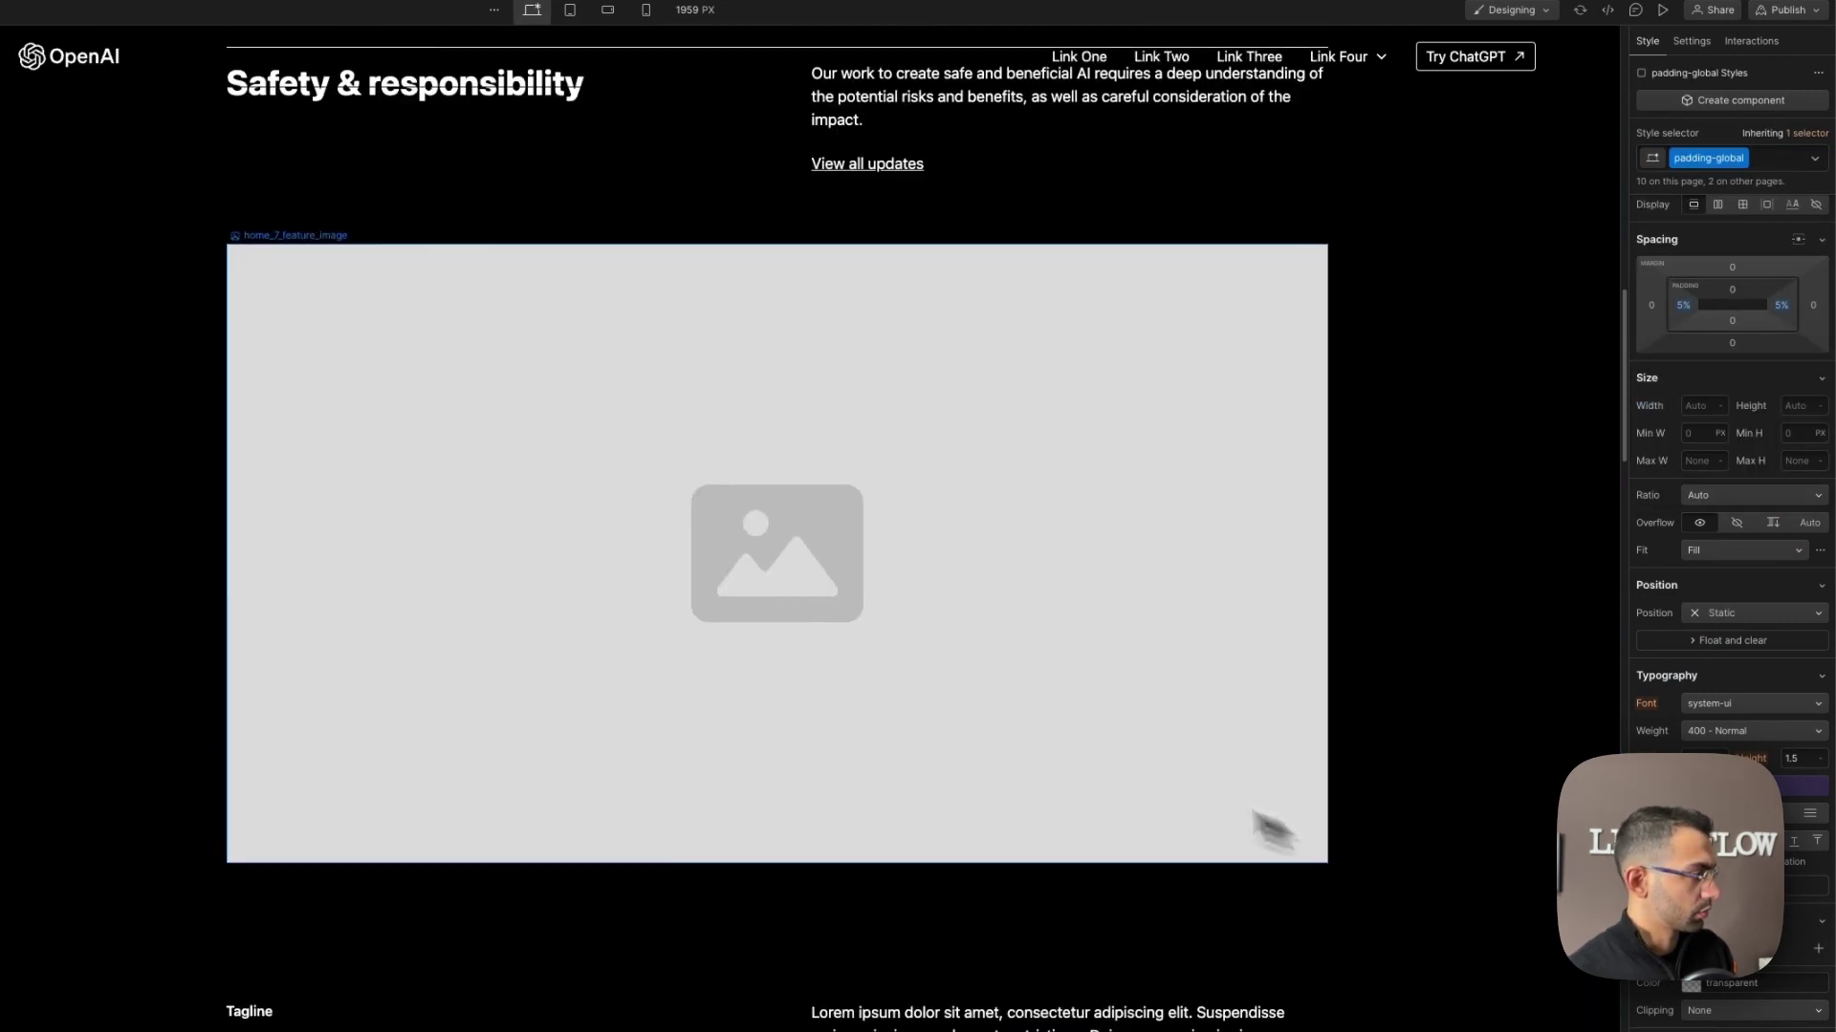
pyautogui.scroll(-8, 923, 715)
pyautogui.click(422, 46)
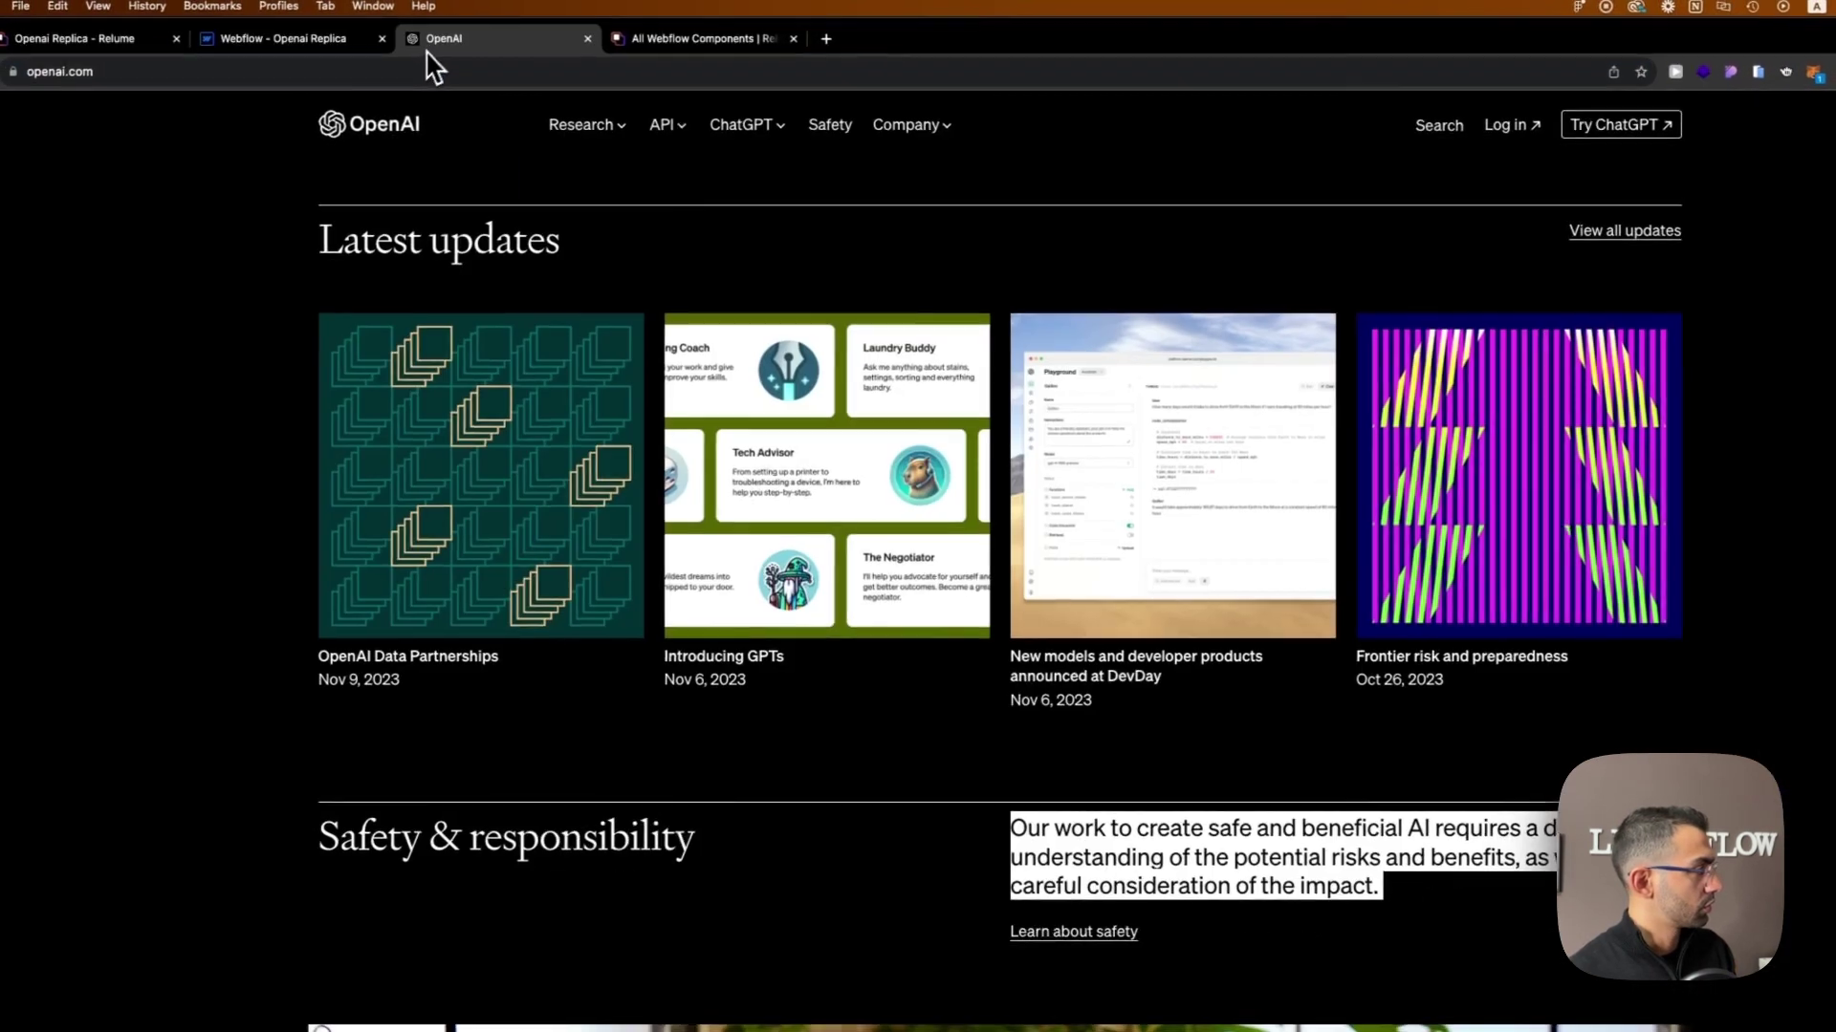
pyautogui.scroll(-12, 660, 555)
pyautogui.hotkey('ctrl', 'shift', 'Tab')
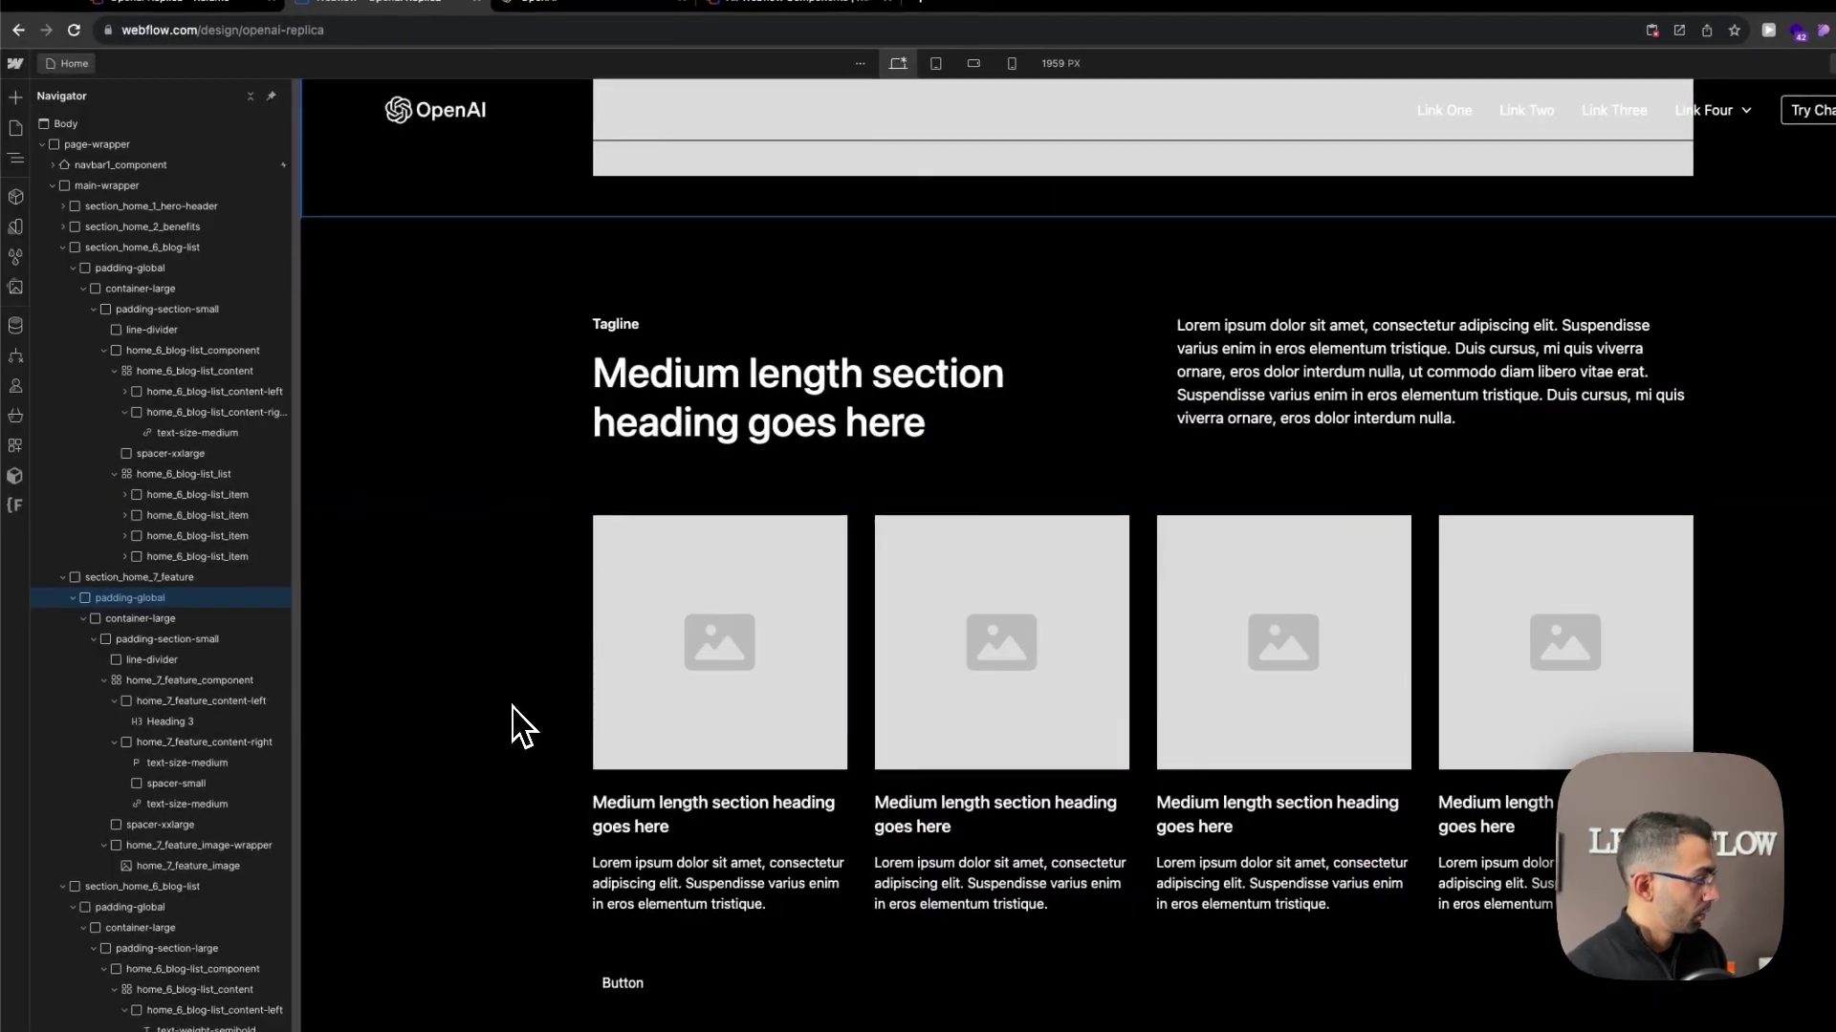
pyautogui.scroll(-1, 497, 708)
pyautogui.scroll(-3, 516, 726)
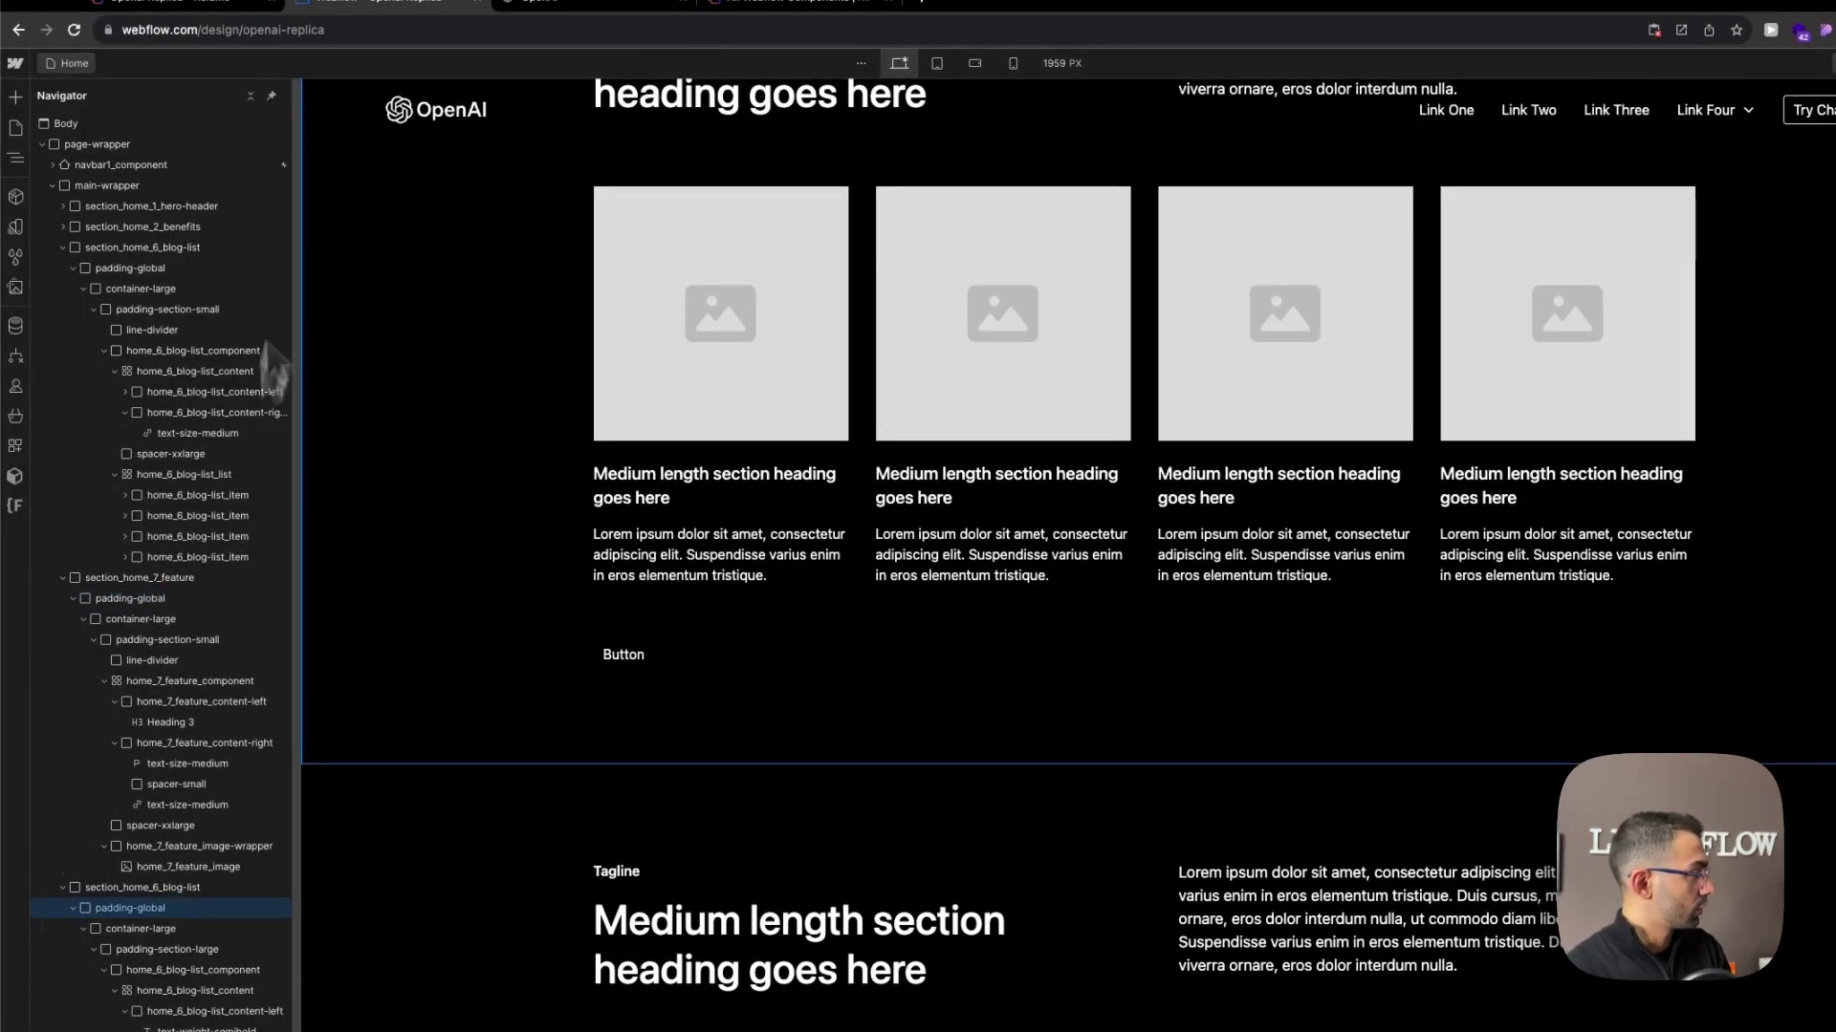
pyautogui.click(251, 95)
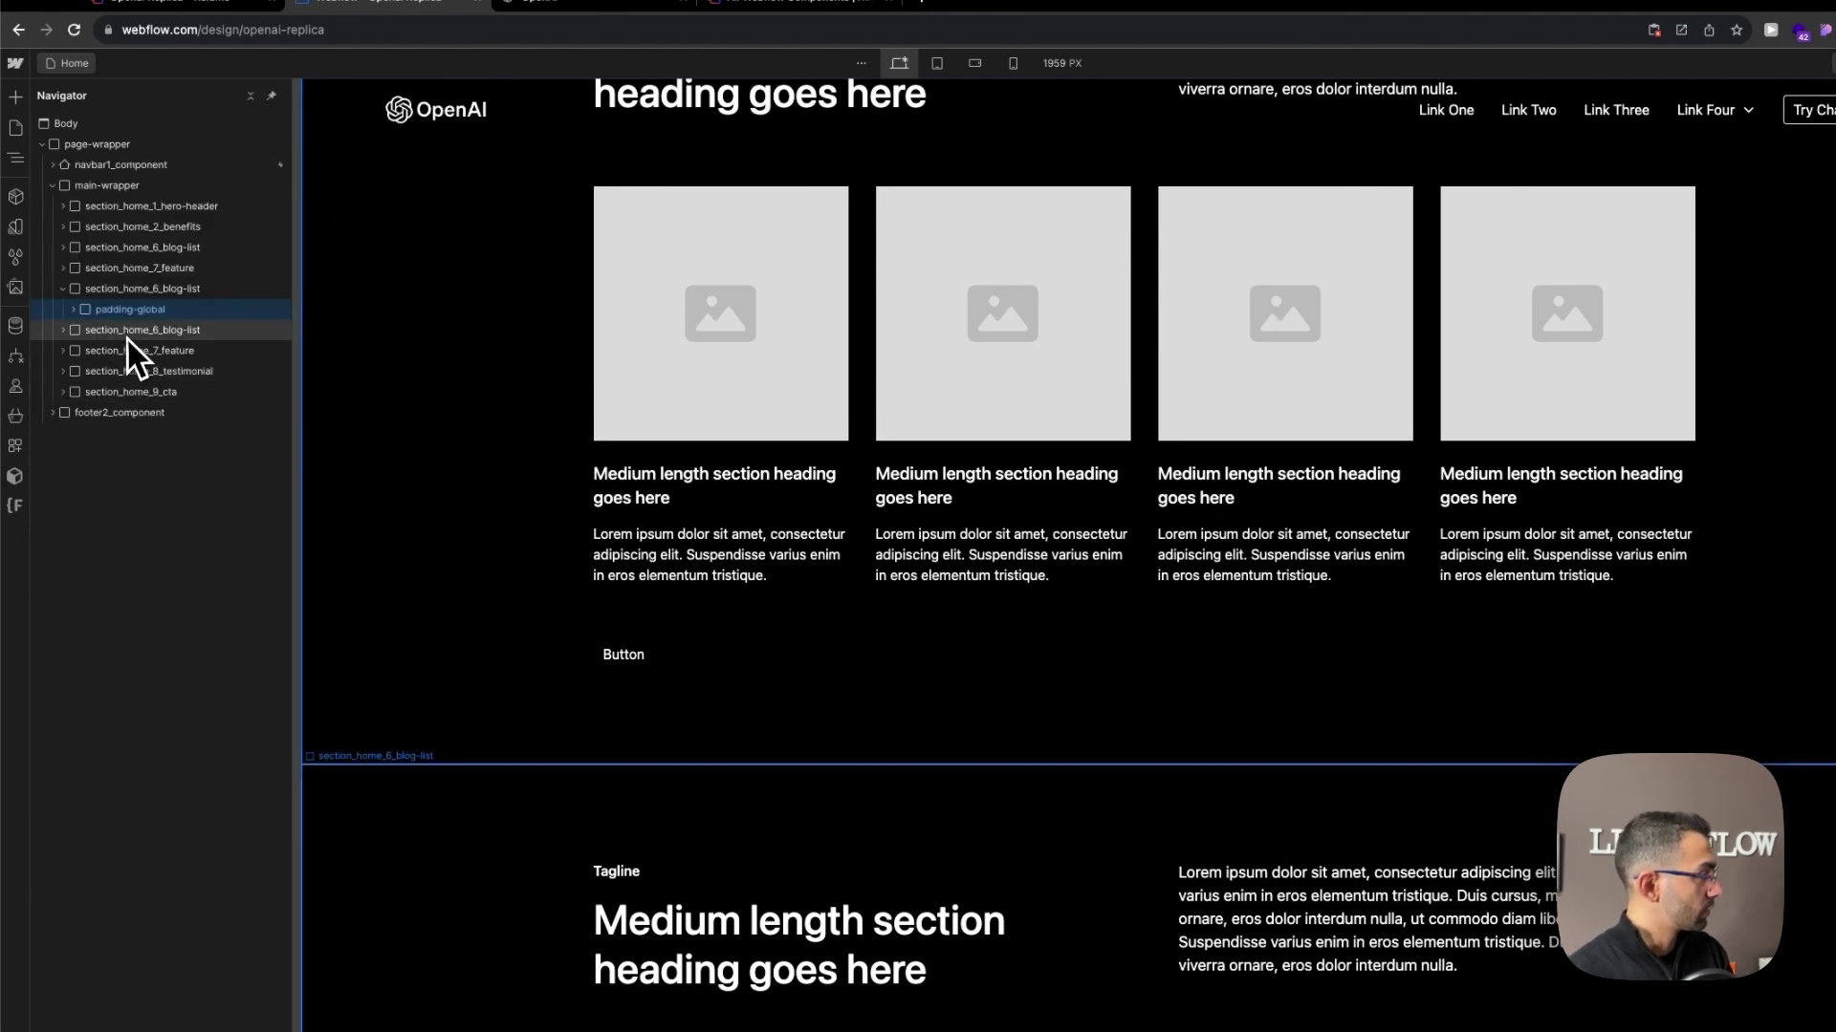
pyautogui.scroll(3, 437, 696)
pyautogui.scroll(-2, 438, 696)
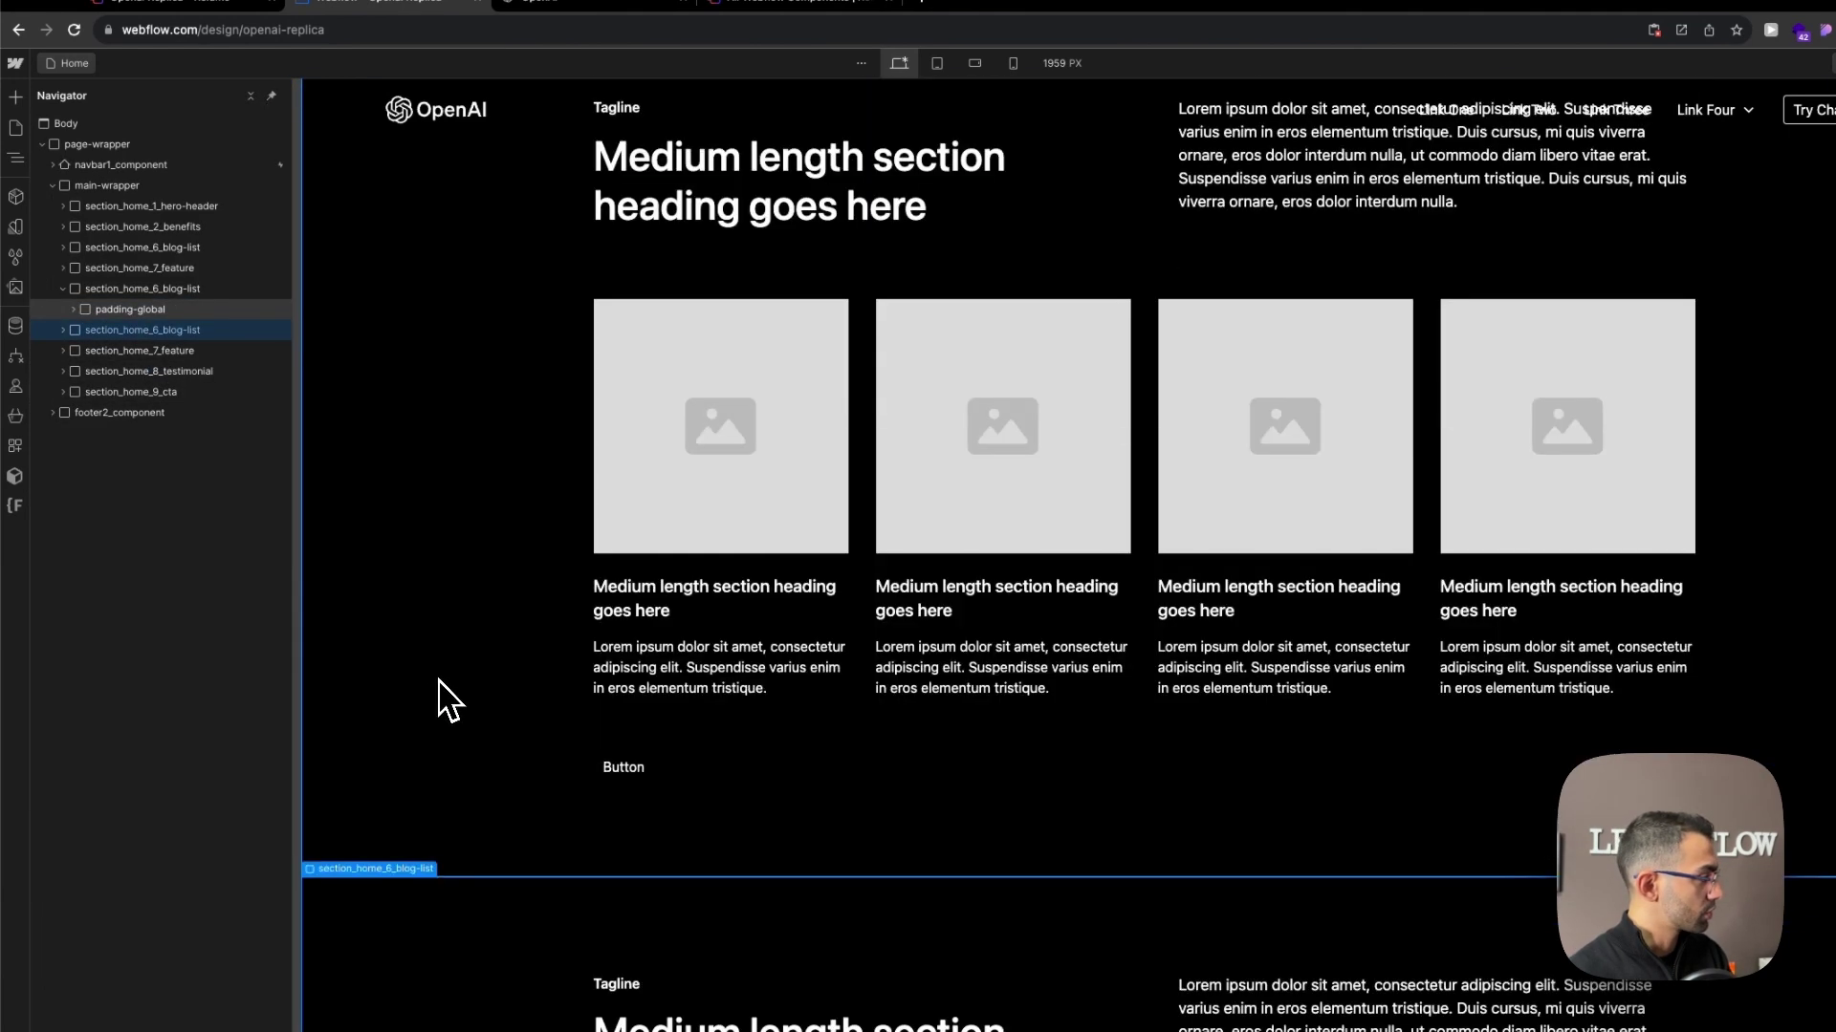
pyautogui.scroll(-10, 573, 956)
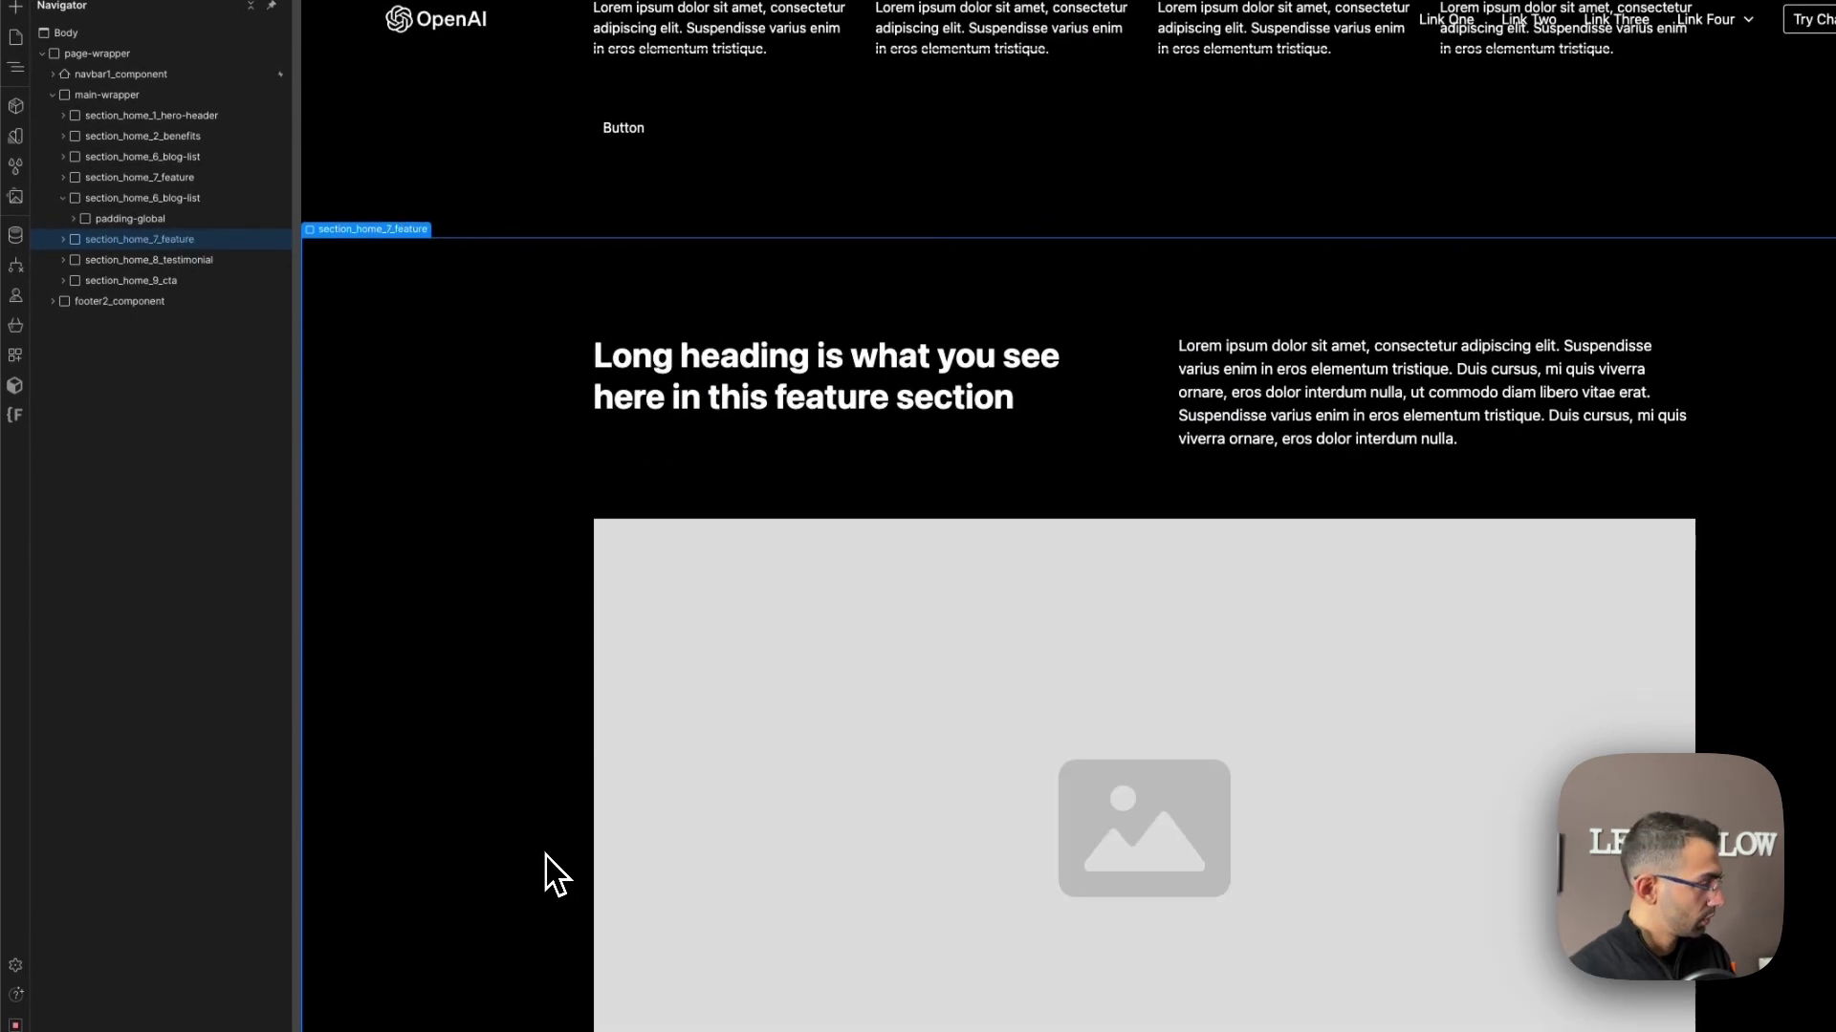
pyautogui.scroll(5, 427, 656)
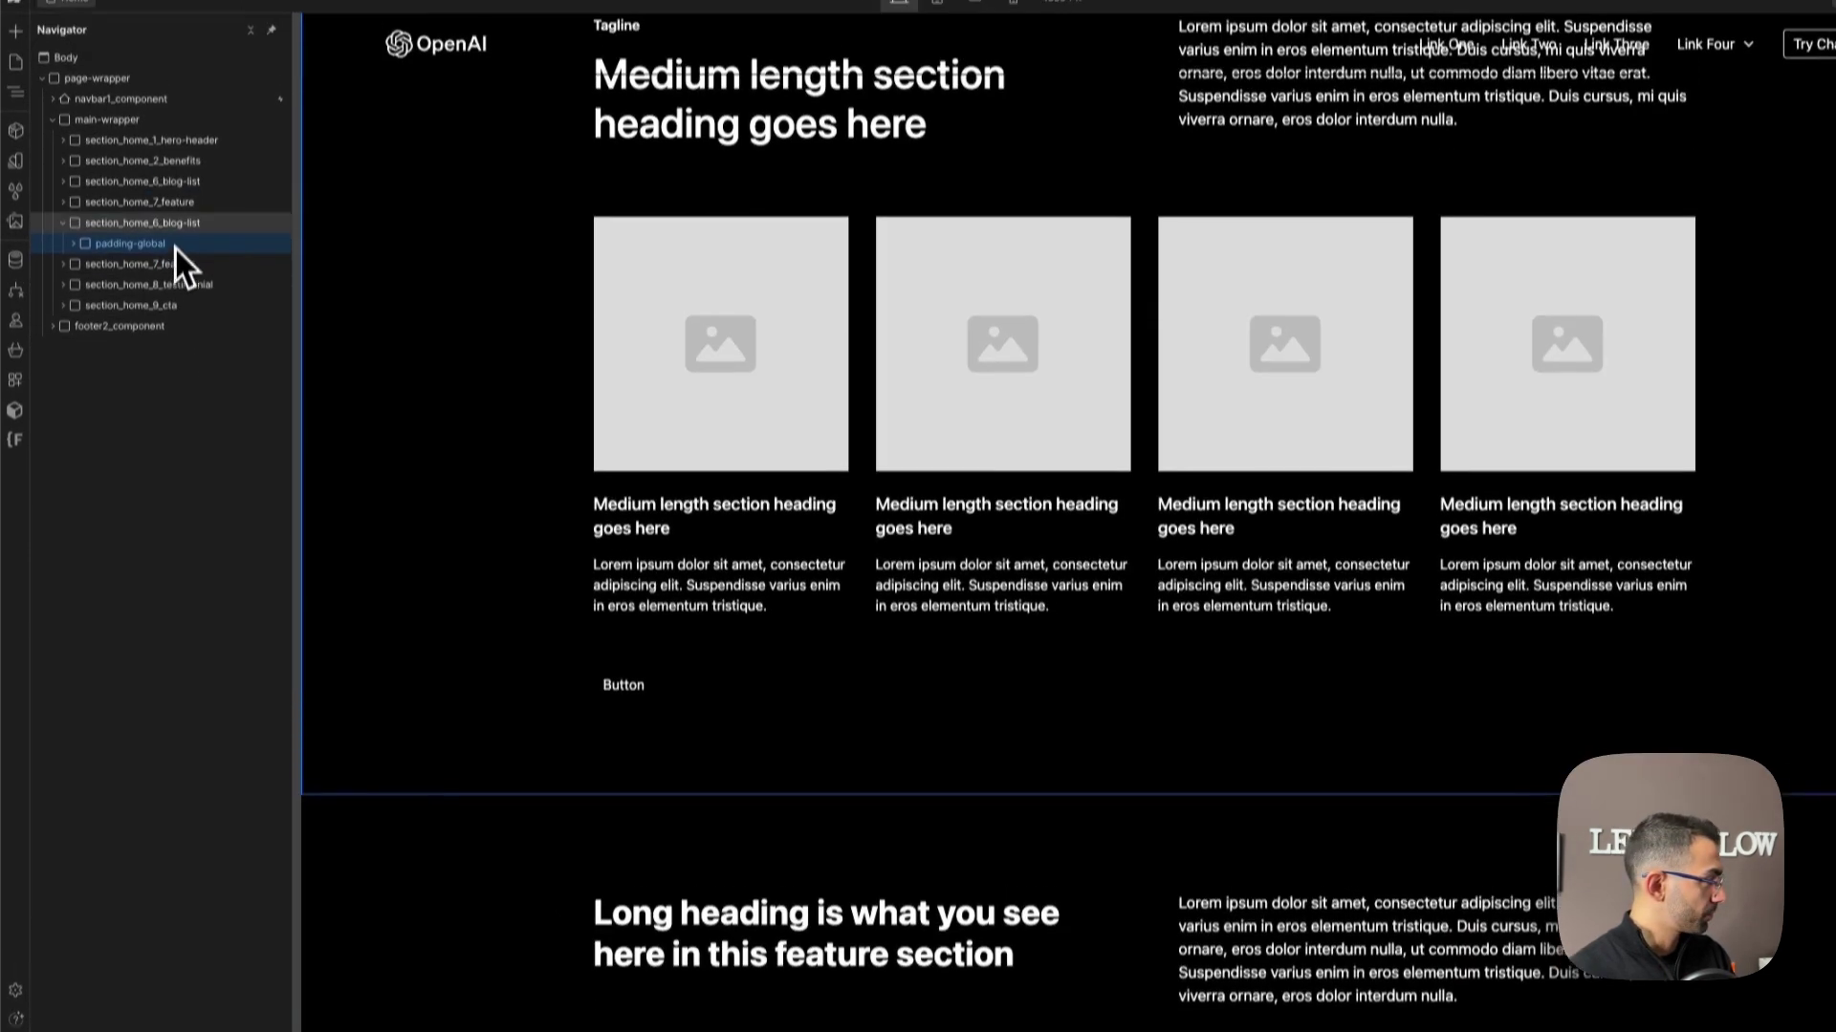
pyautogui.click(176, 199)
pyautogui.press('Delete')
# Duplicate the Latest updates section, place the copy below Safety & responsibility, and change its heading to "Research".
pyautogui.scroll(15, 479, 771)
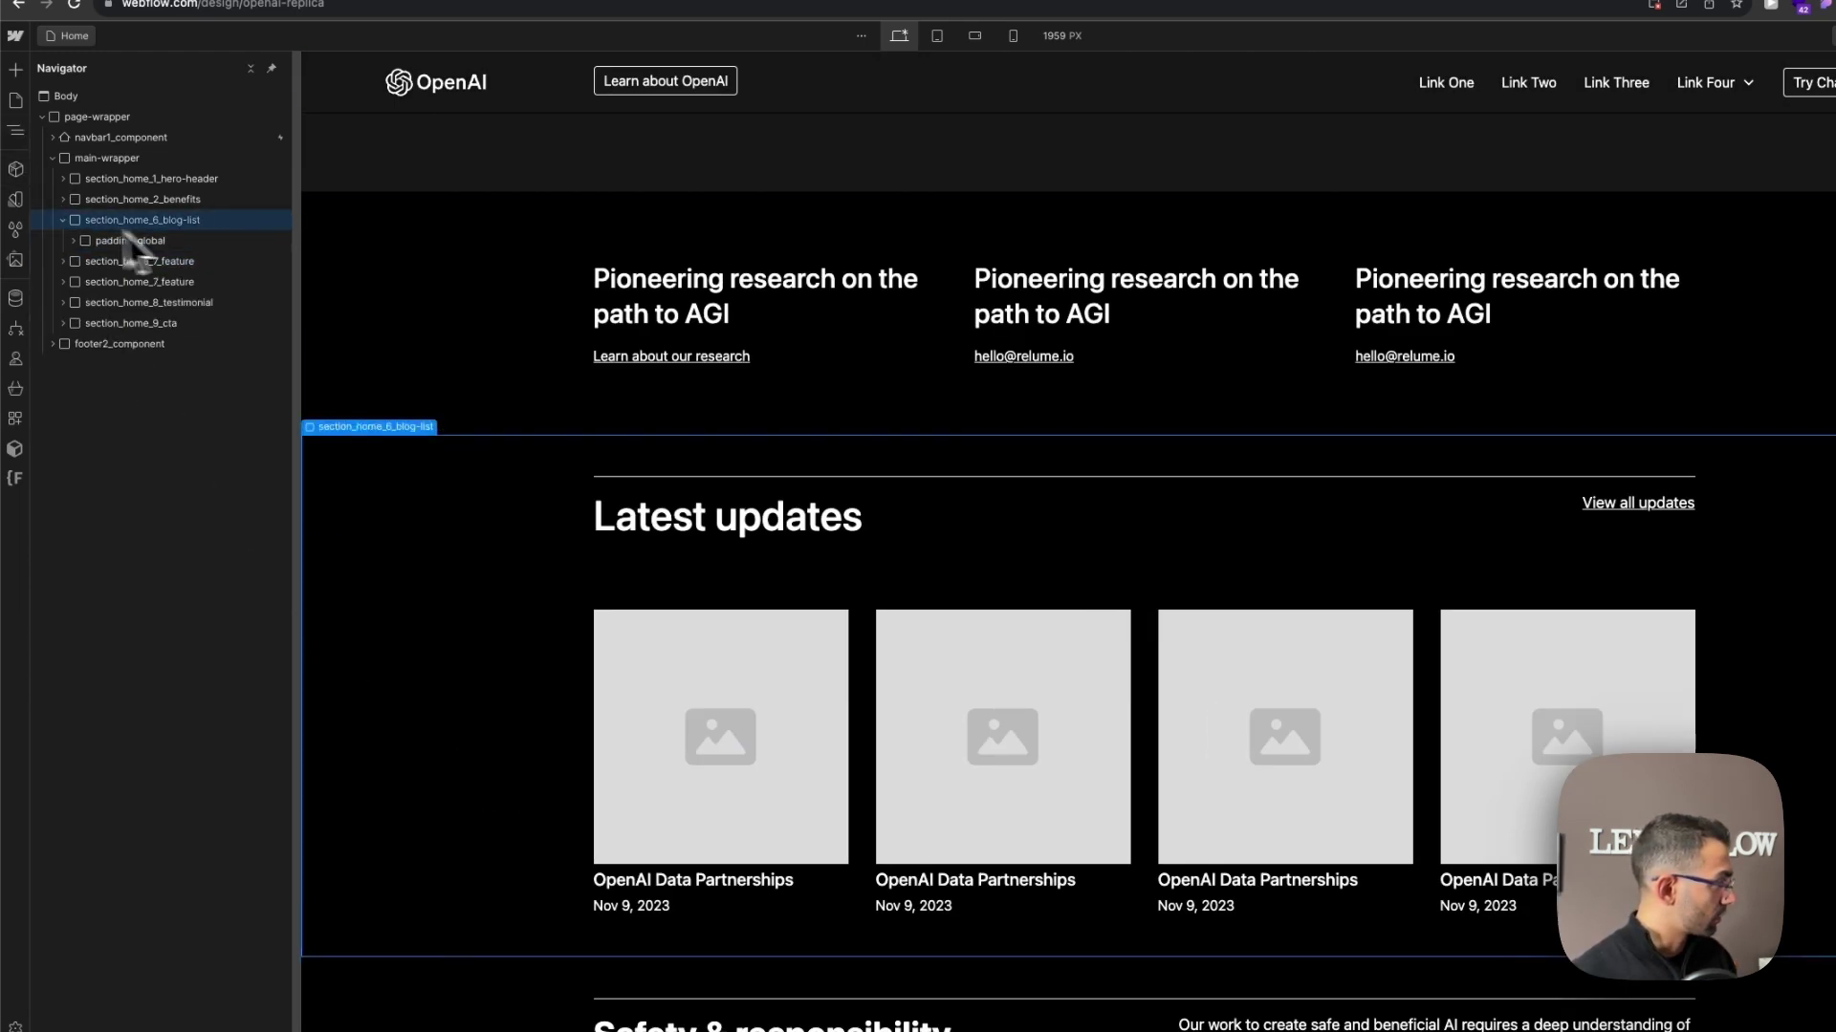
pyautogui.click(56, 221)
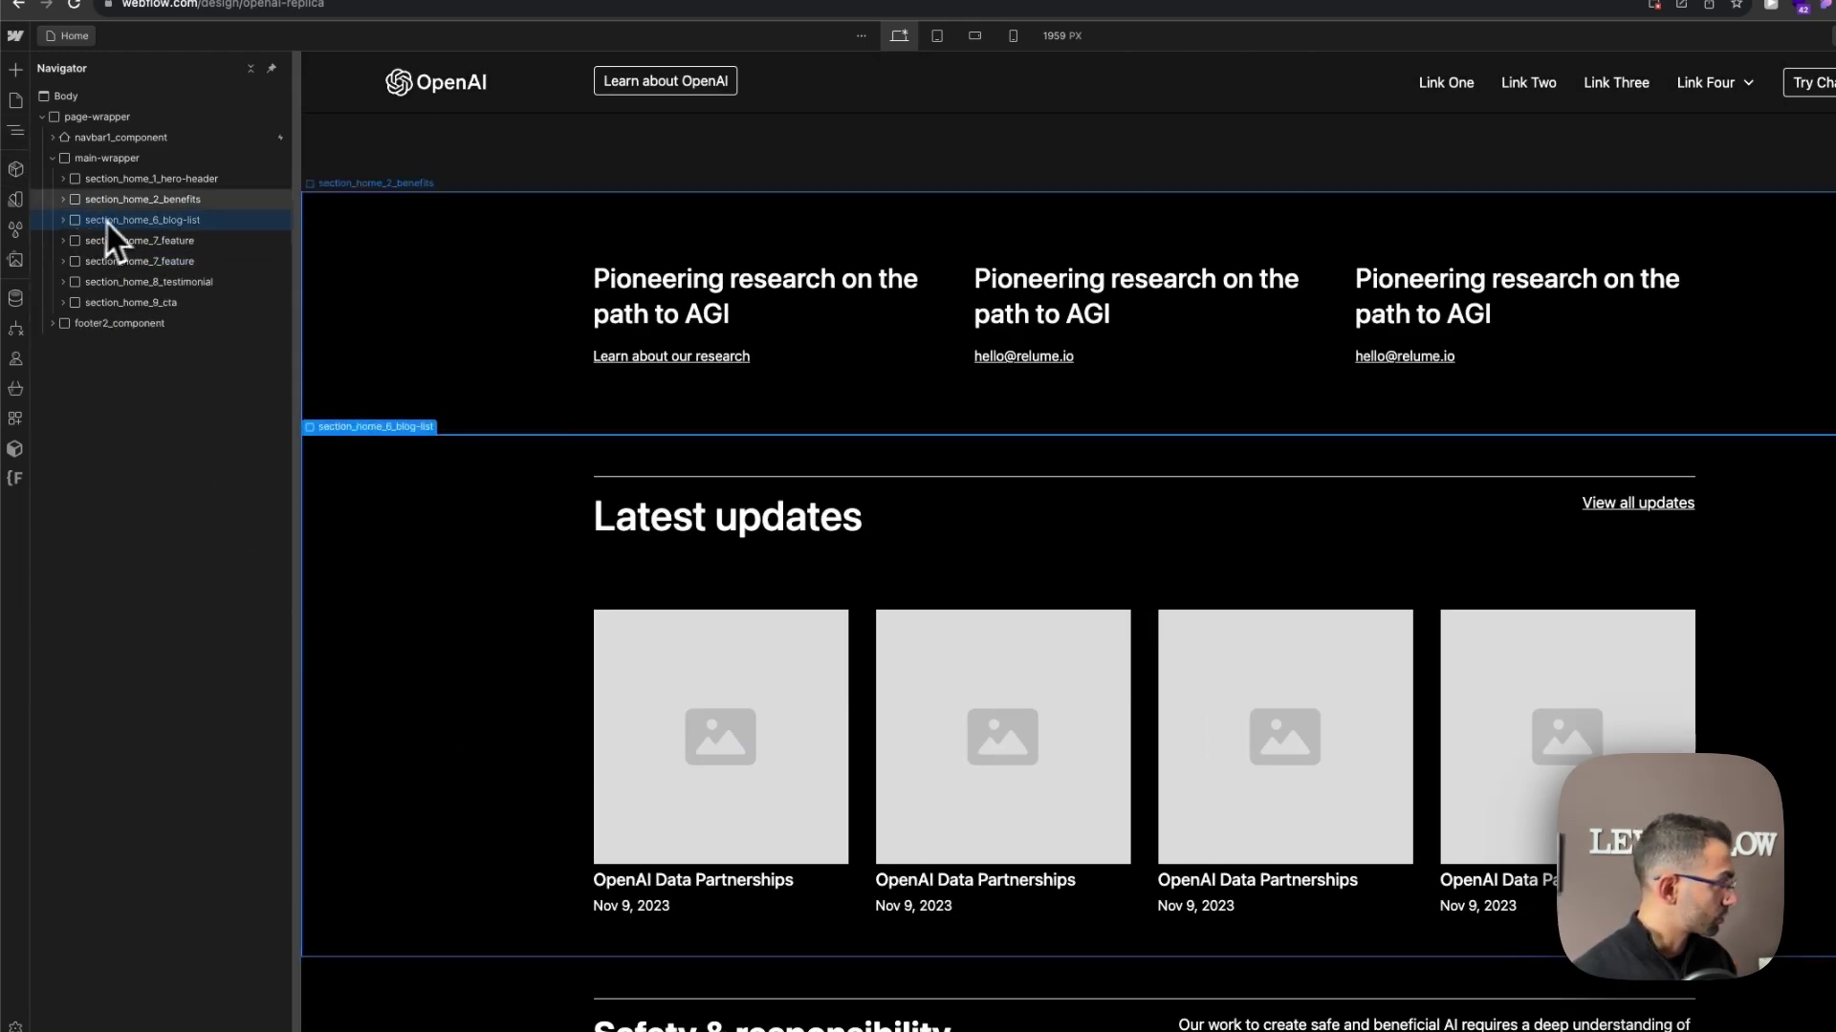
pyautogui.click(122, 157)
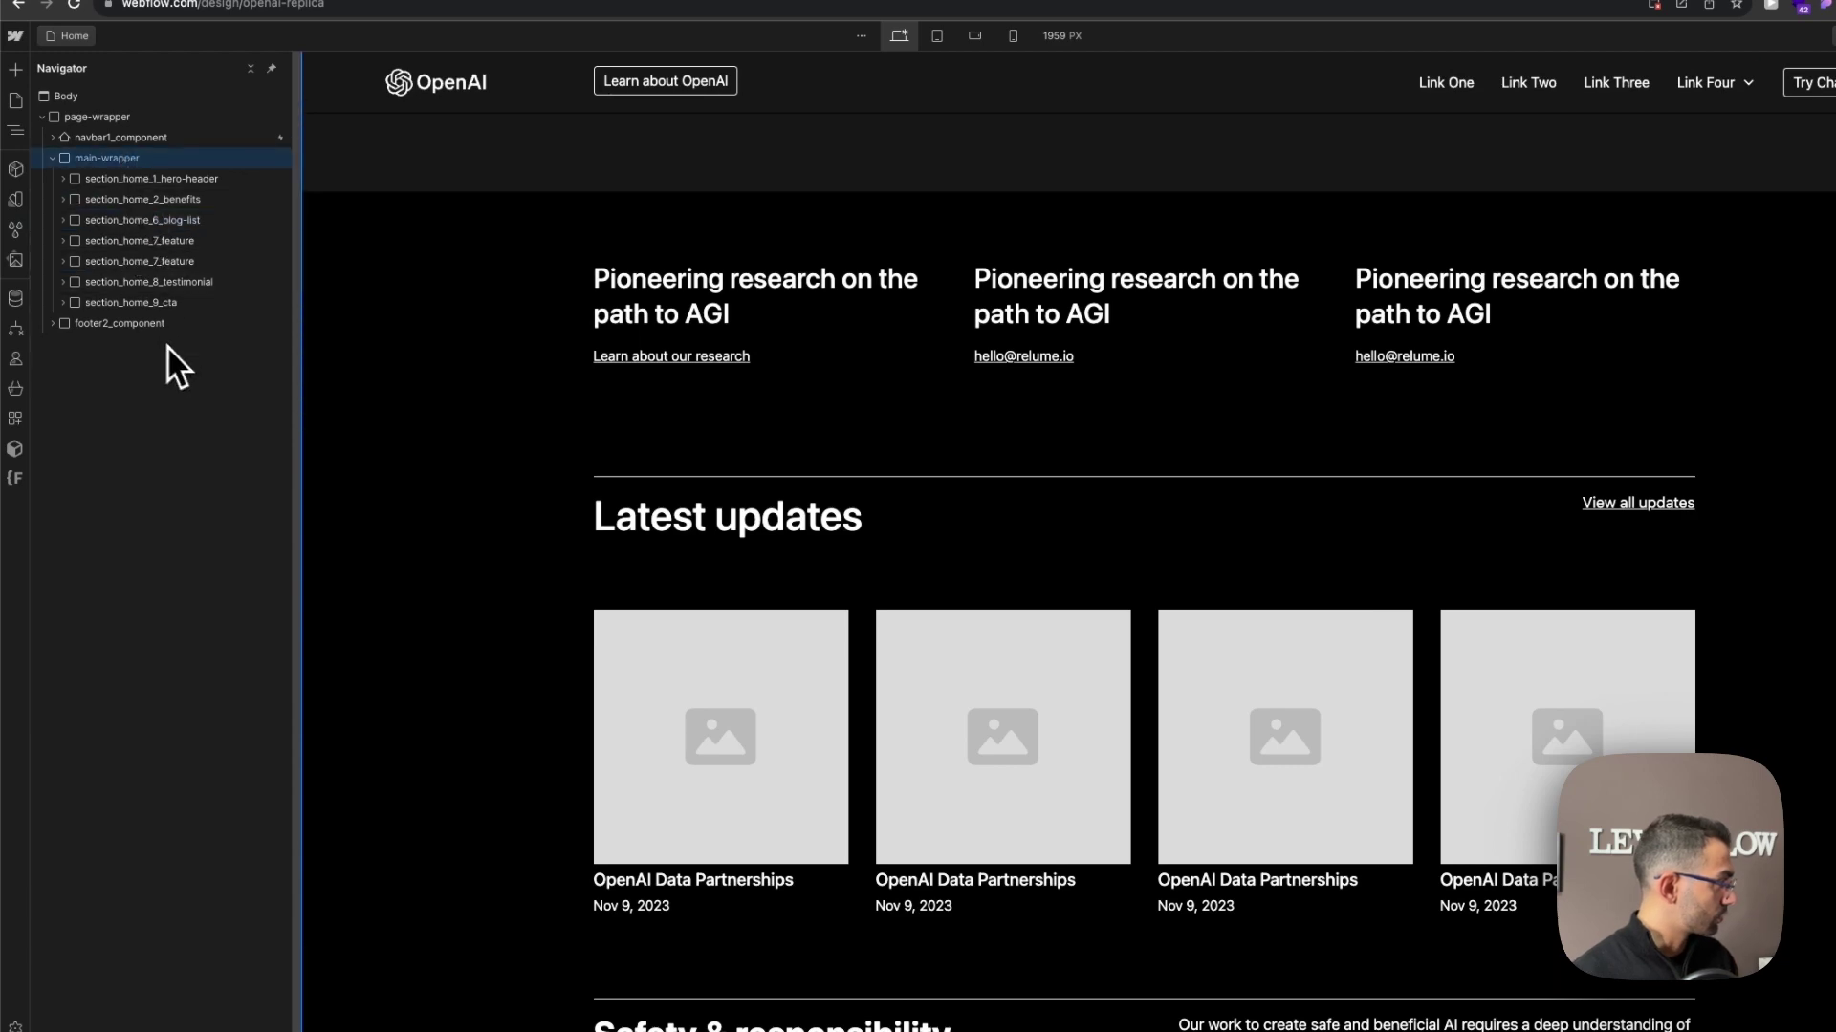
pyautogui.moveTo(159, 330); pyautogui.dragTo(162, 258)
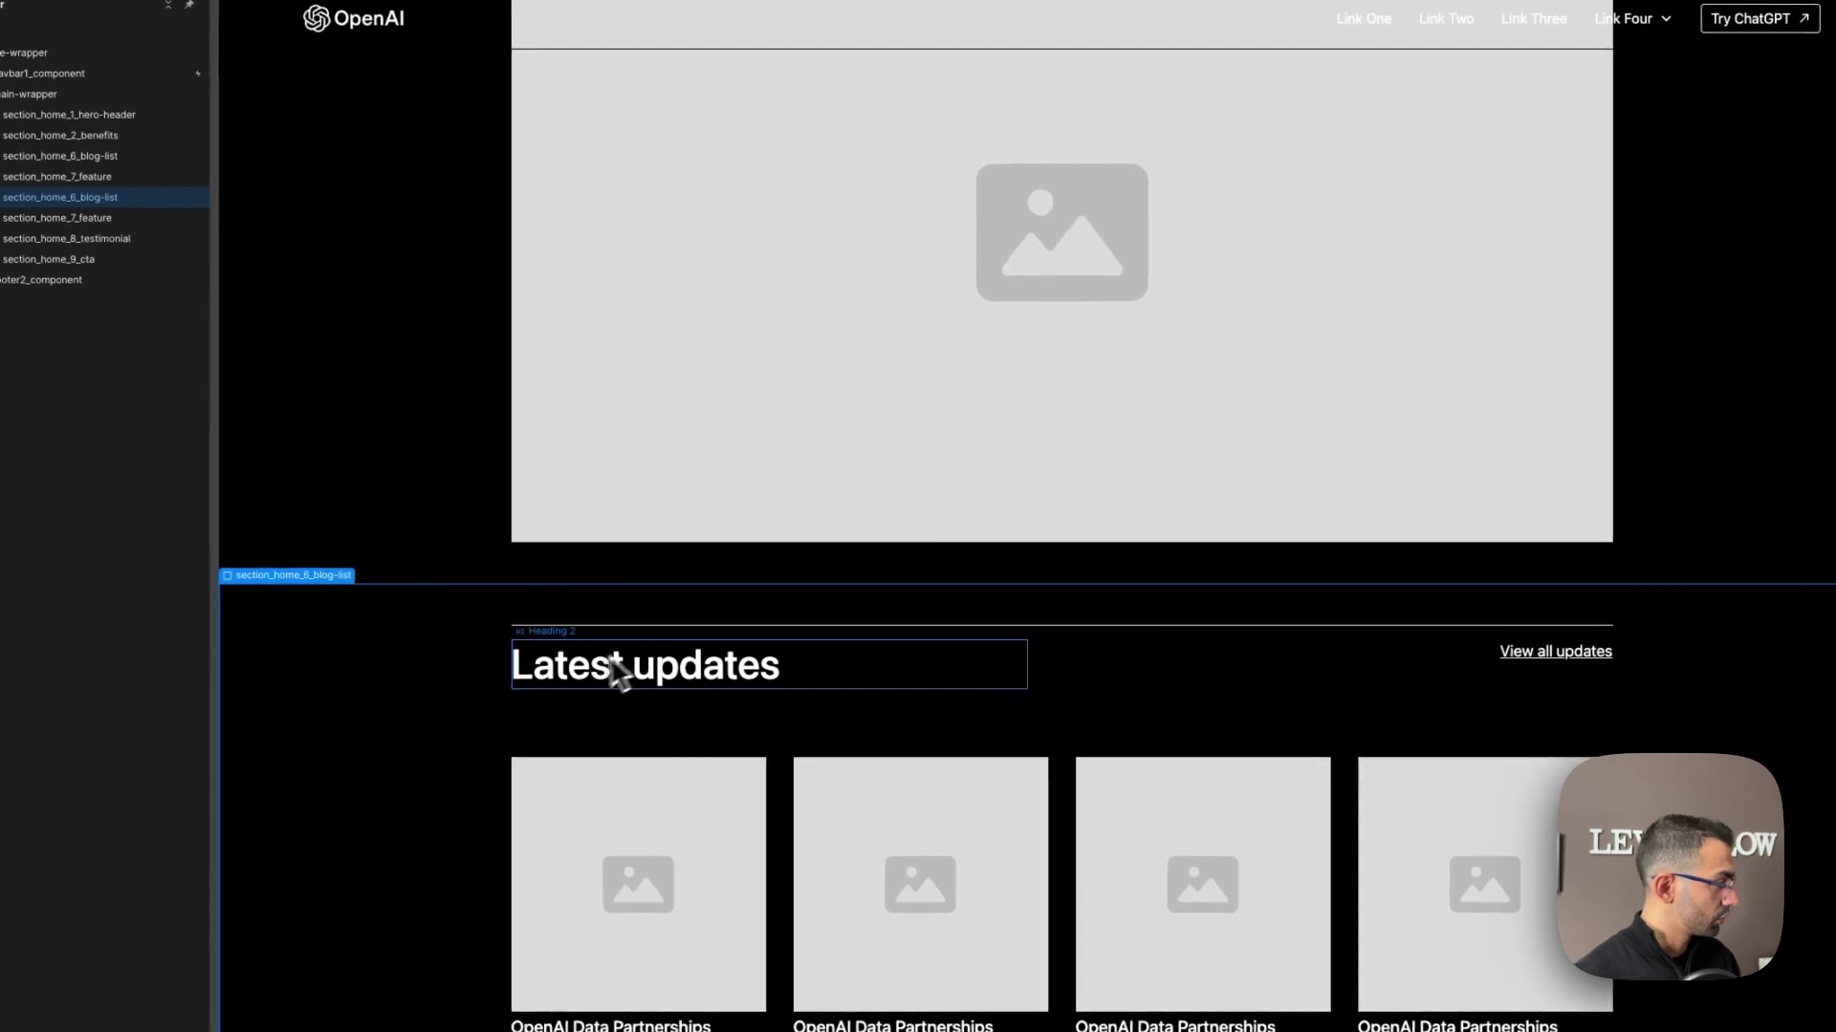
pyautogui.doubleClick(673, 728)
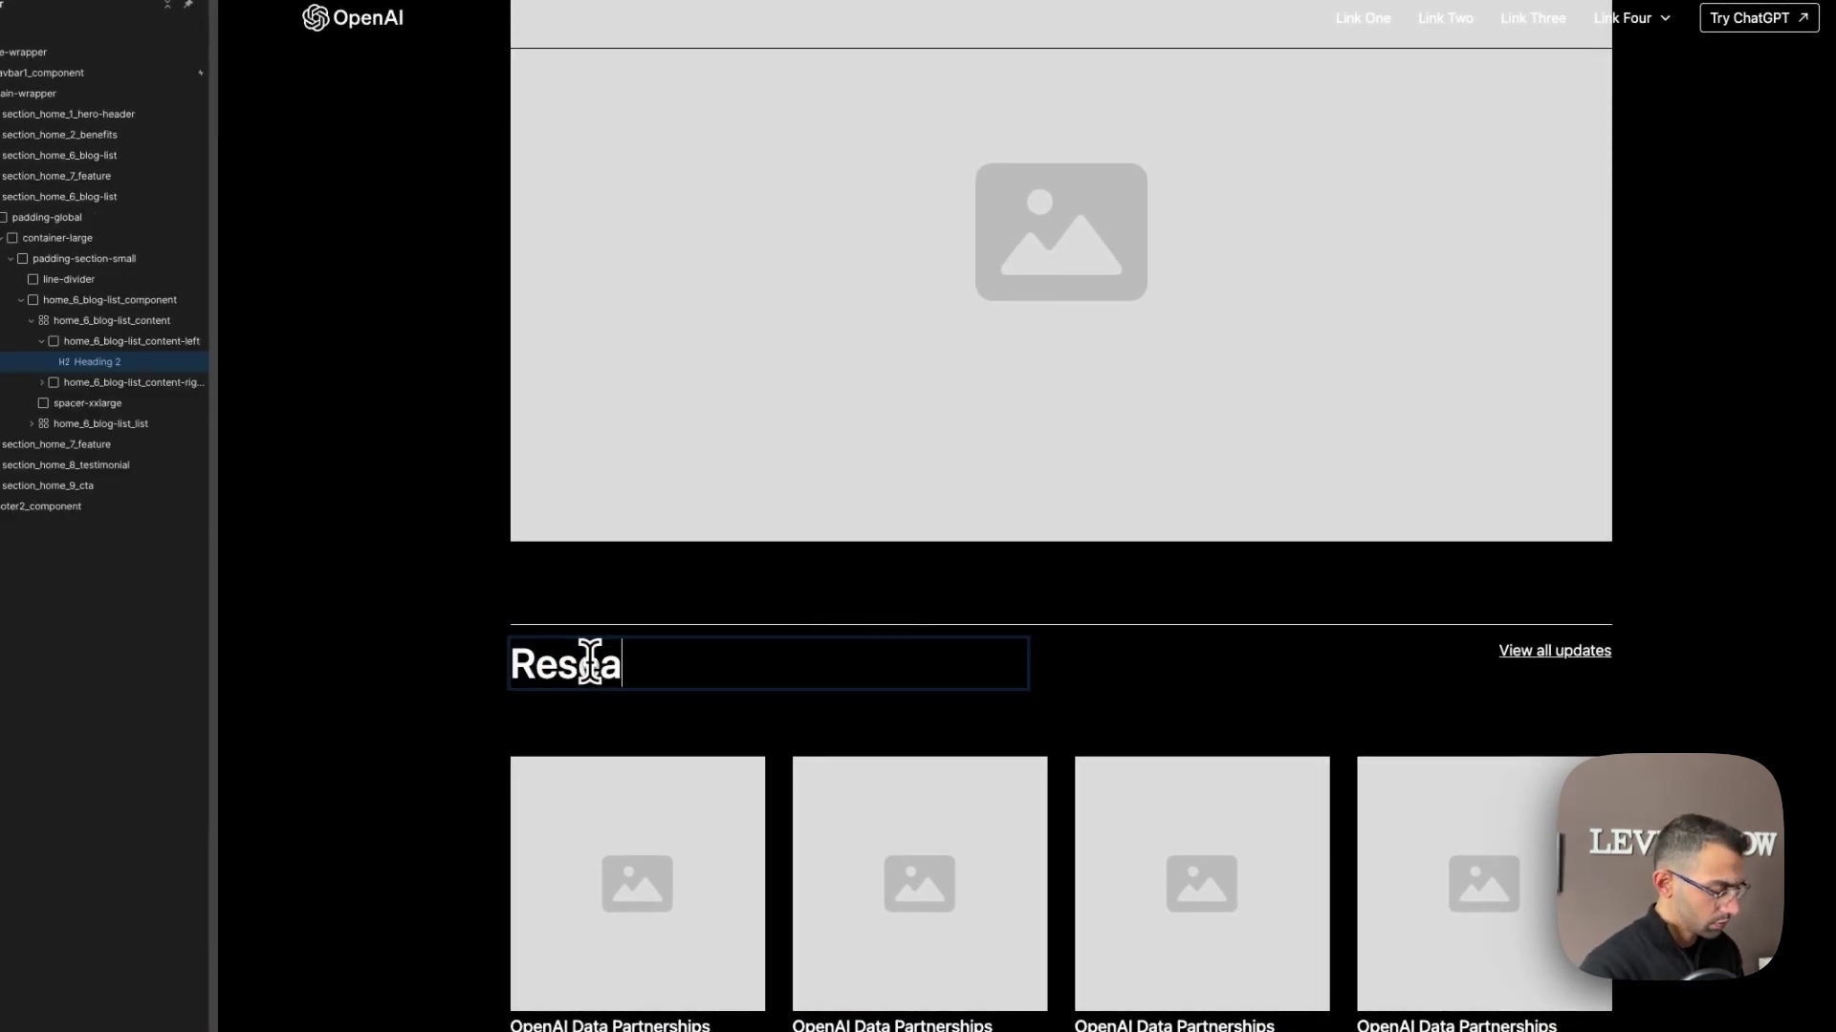
pyautogui.write('Research')
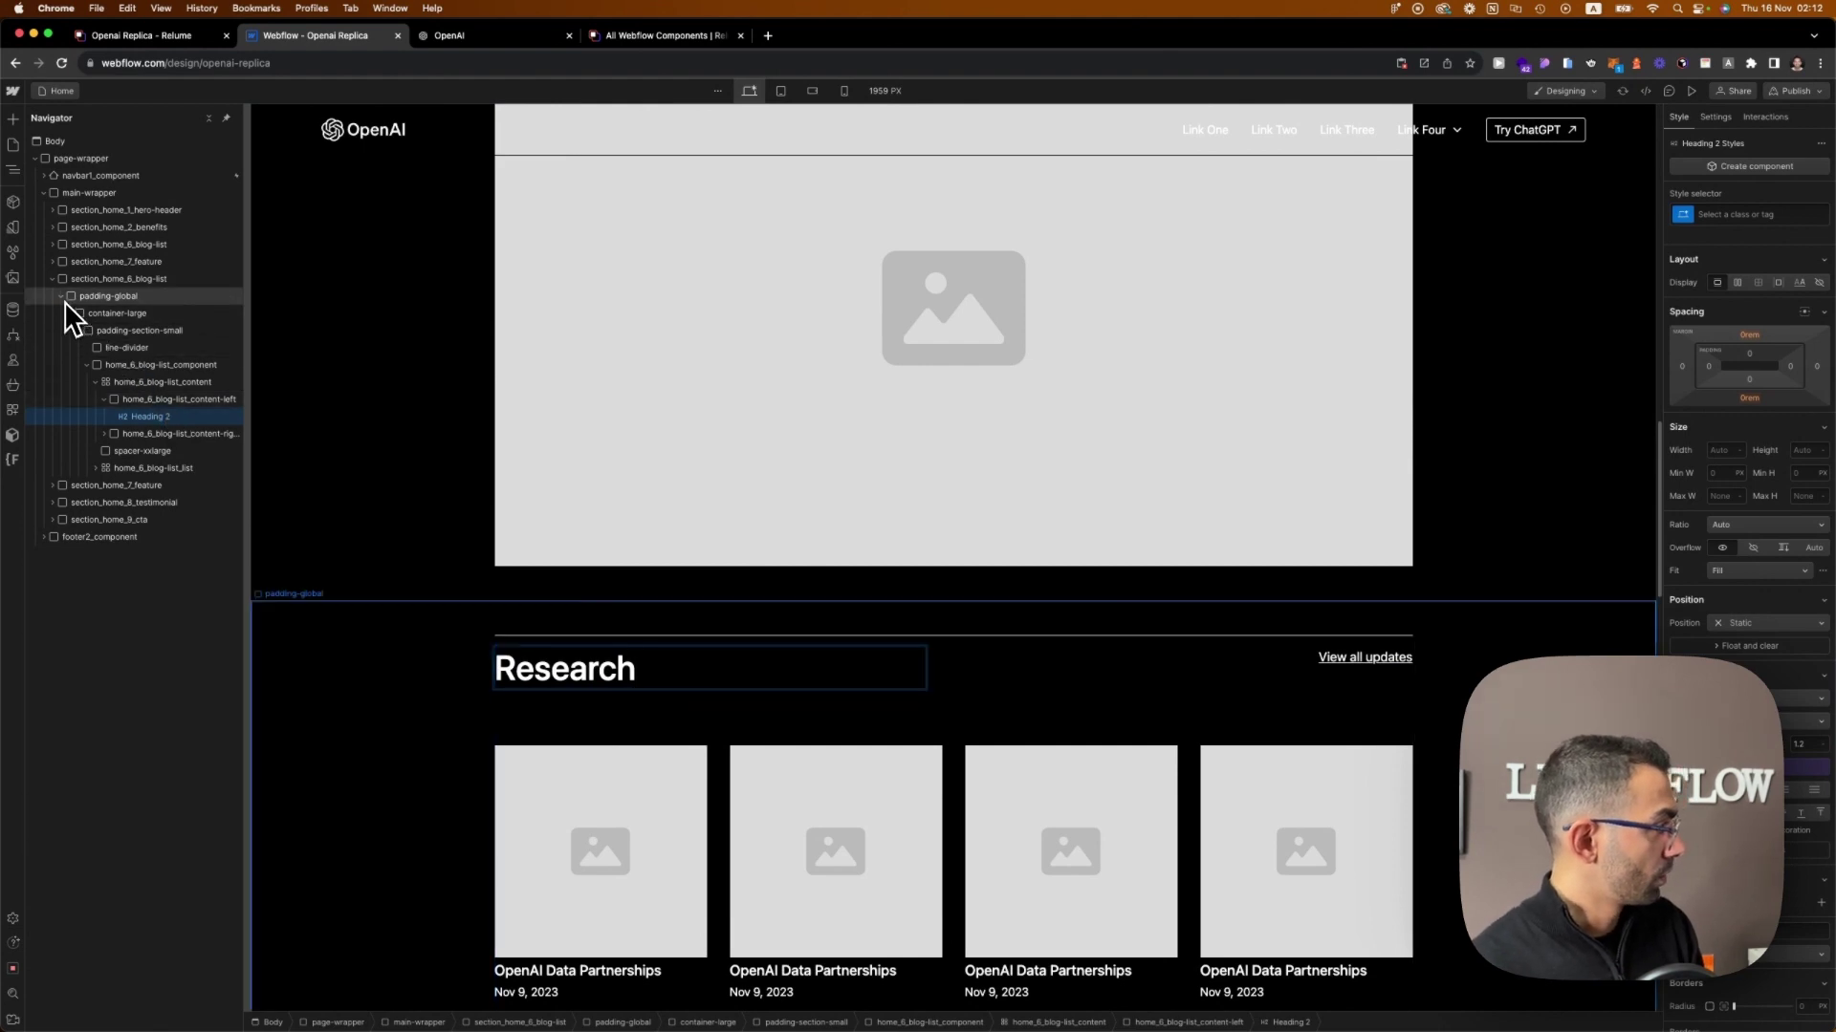
# Duplicate the Research section below itself and change the copy's heading to "Products", following openai.com's order.
pyautogui.click(54, 279)
pyautogui.scroll(-4, 637, 670)
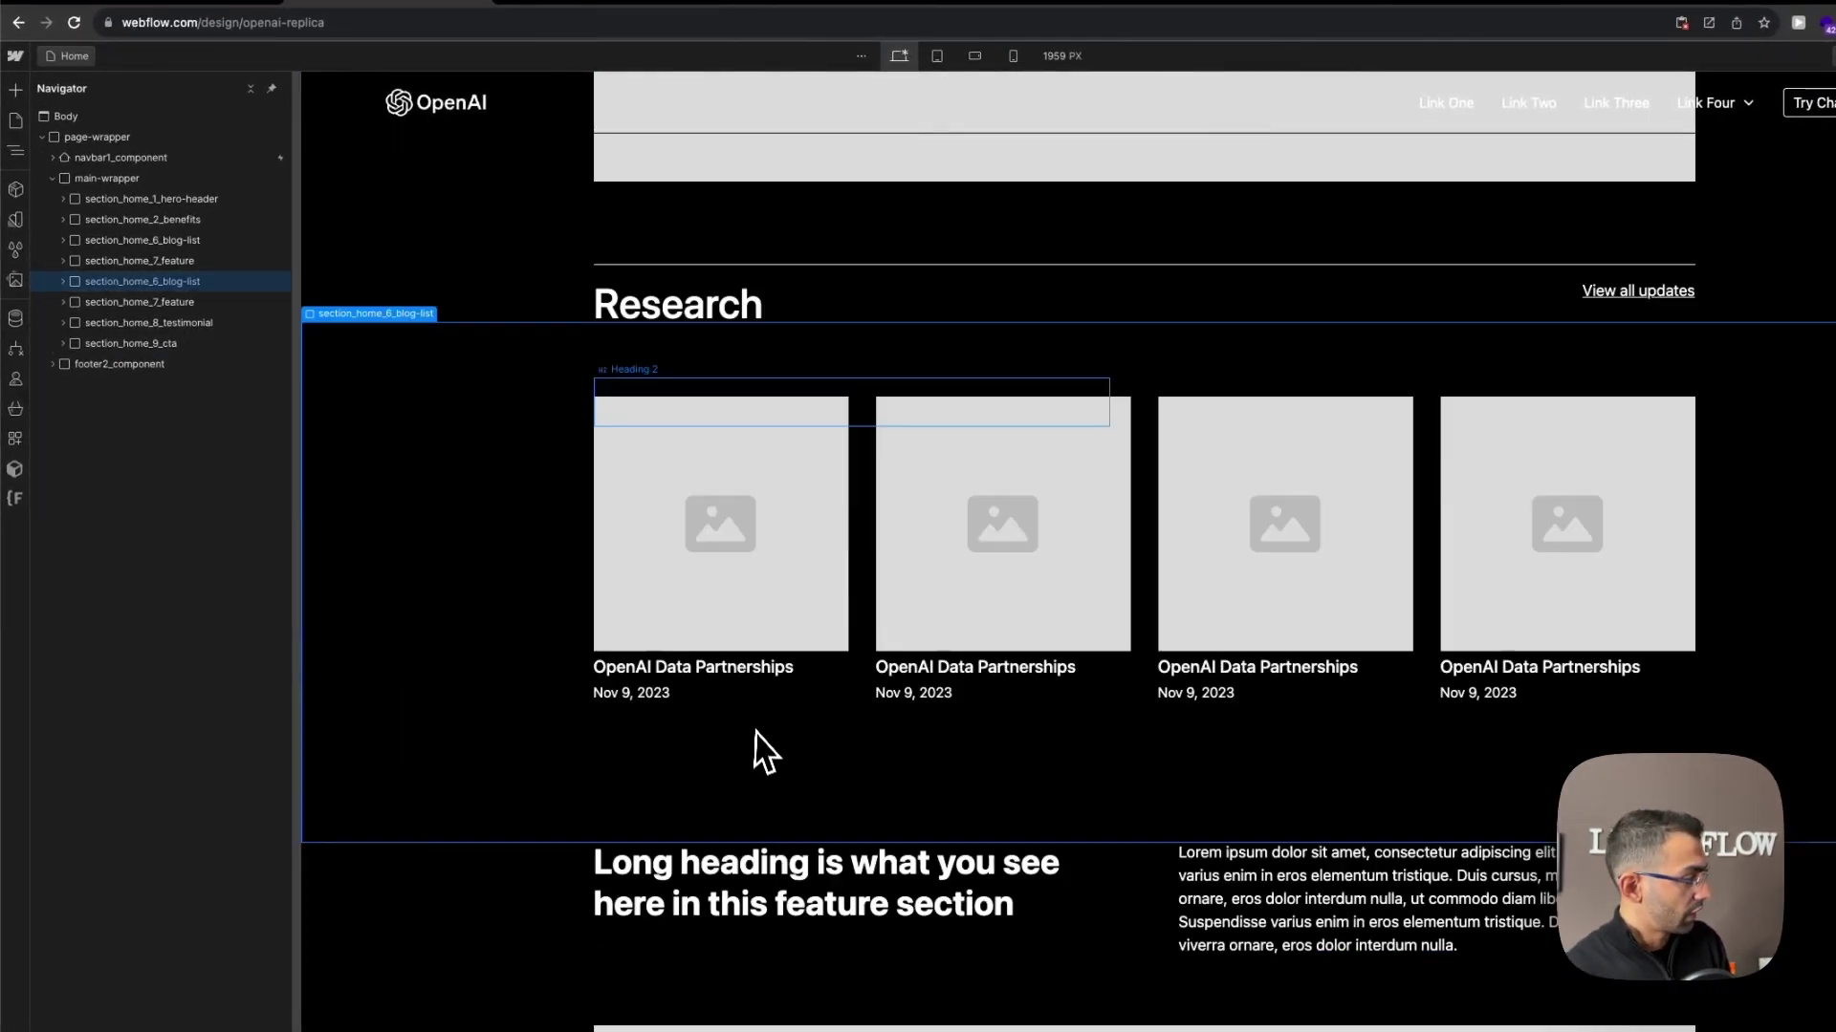
pyautogui.scroll(3, 750, 717)
pyautogui.click(562, 21)
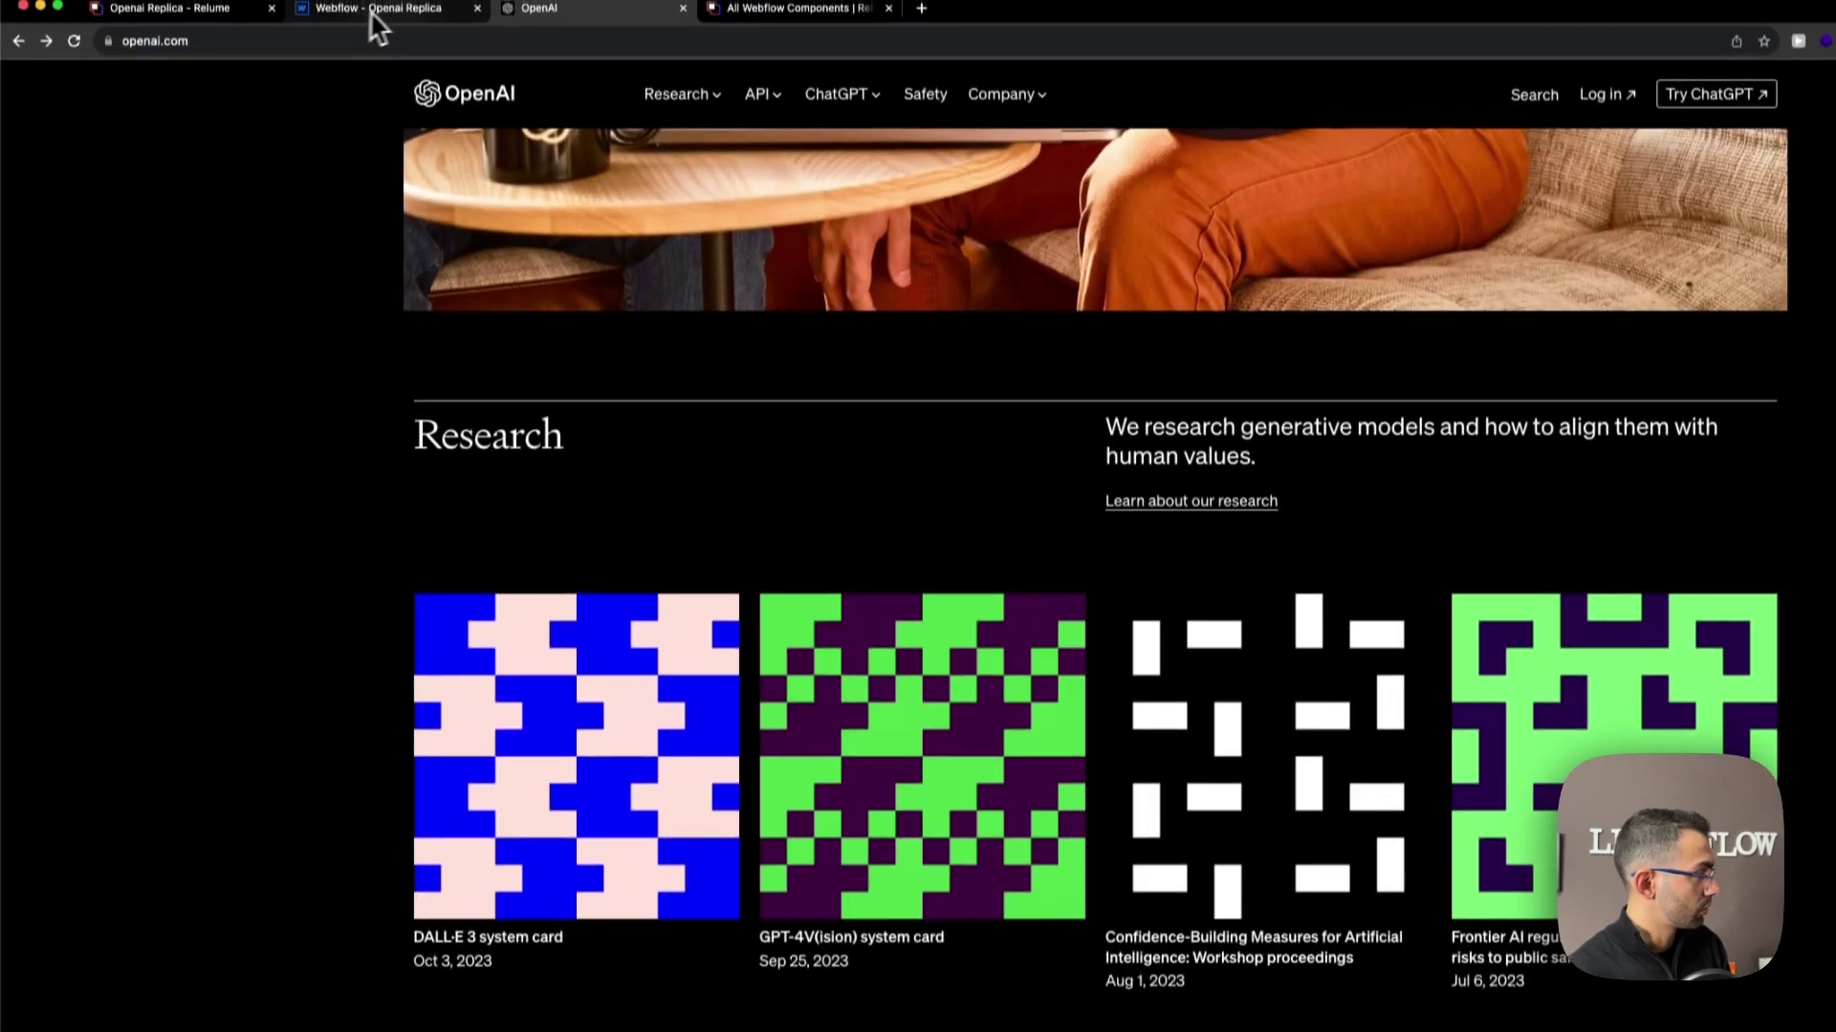
pyautogui.click(369, 29)
pyautogui.doubleClick(574, 571)
pyautogui.write('Products')
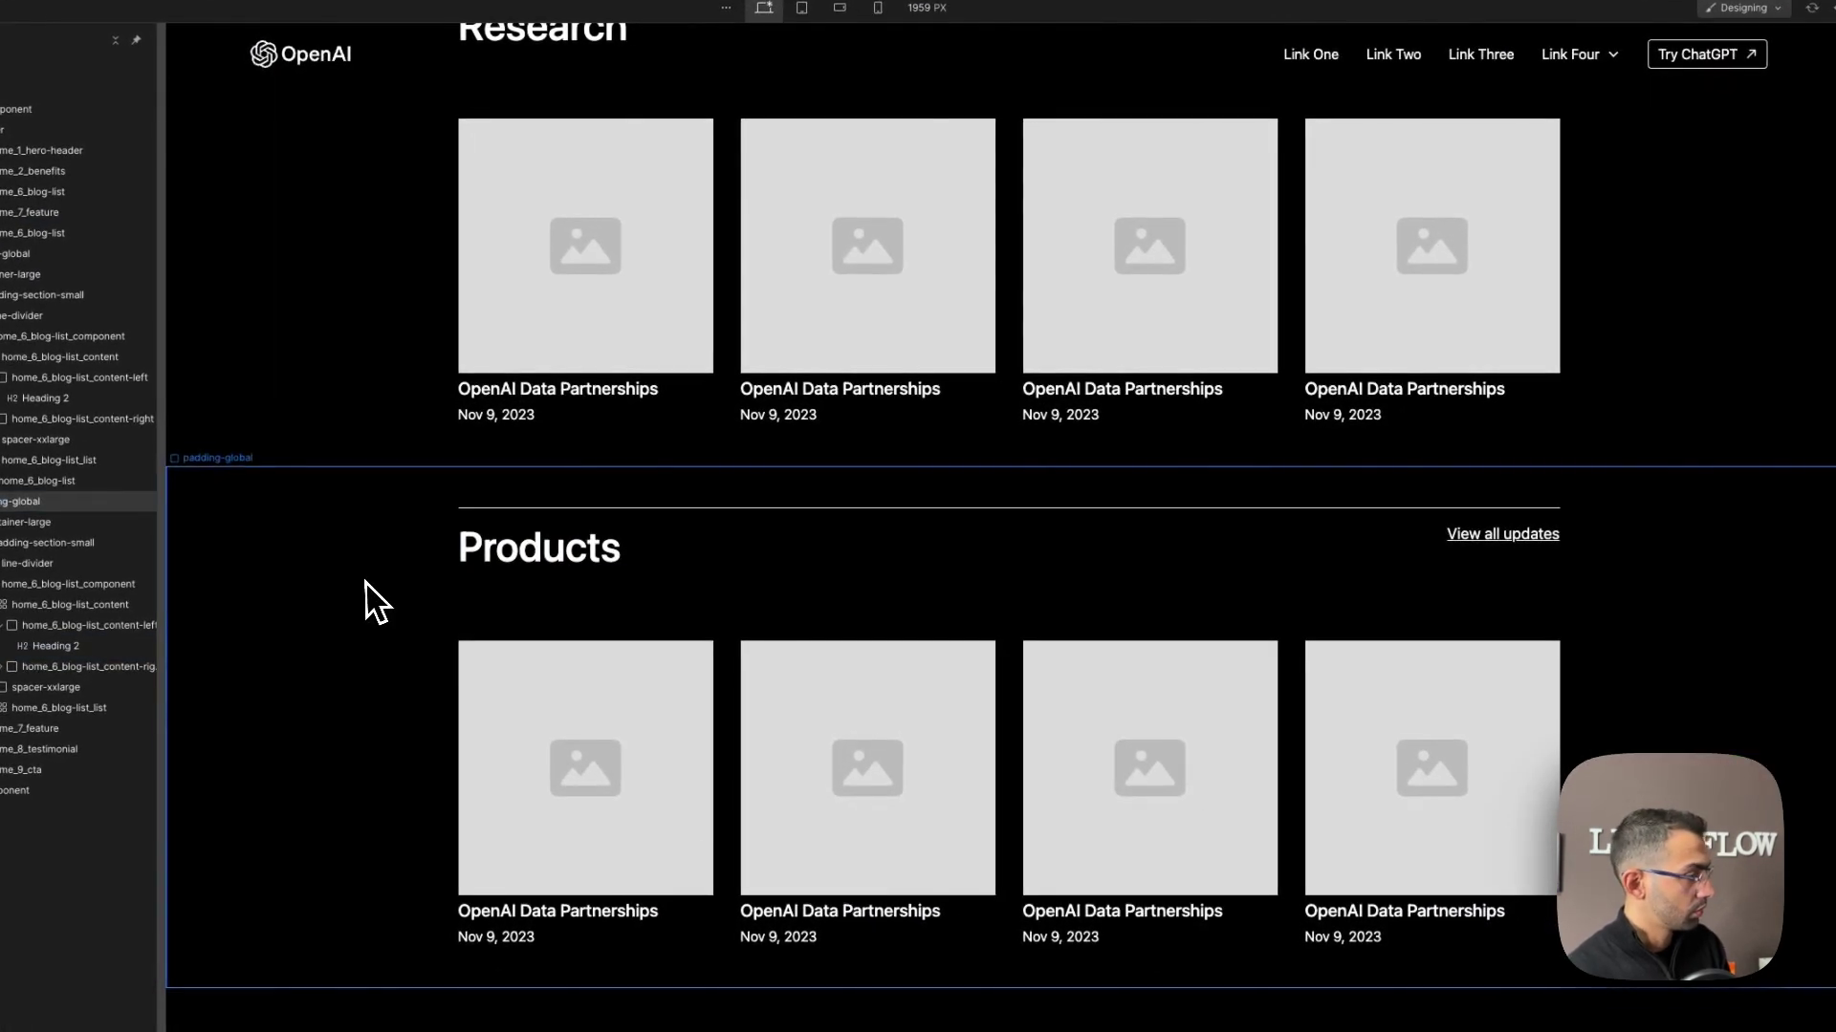
# Duplicate the Safety & responsibility section, move the copy below Products, and delete the placeholder section_home_7_feature with the "Long heading" text.
pyautogui.scroll(-6, 746, 725)
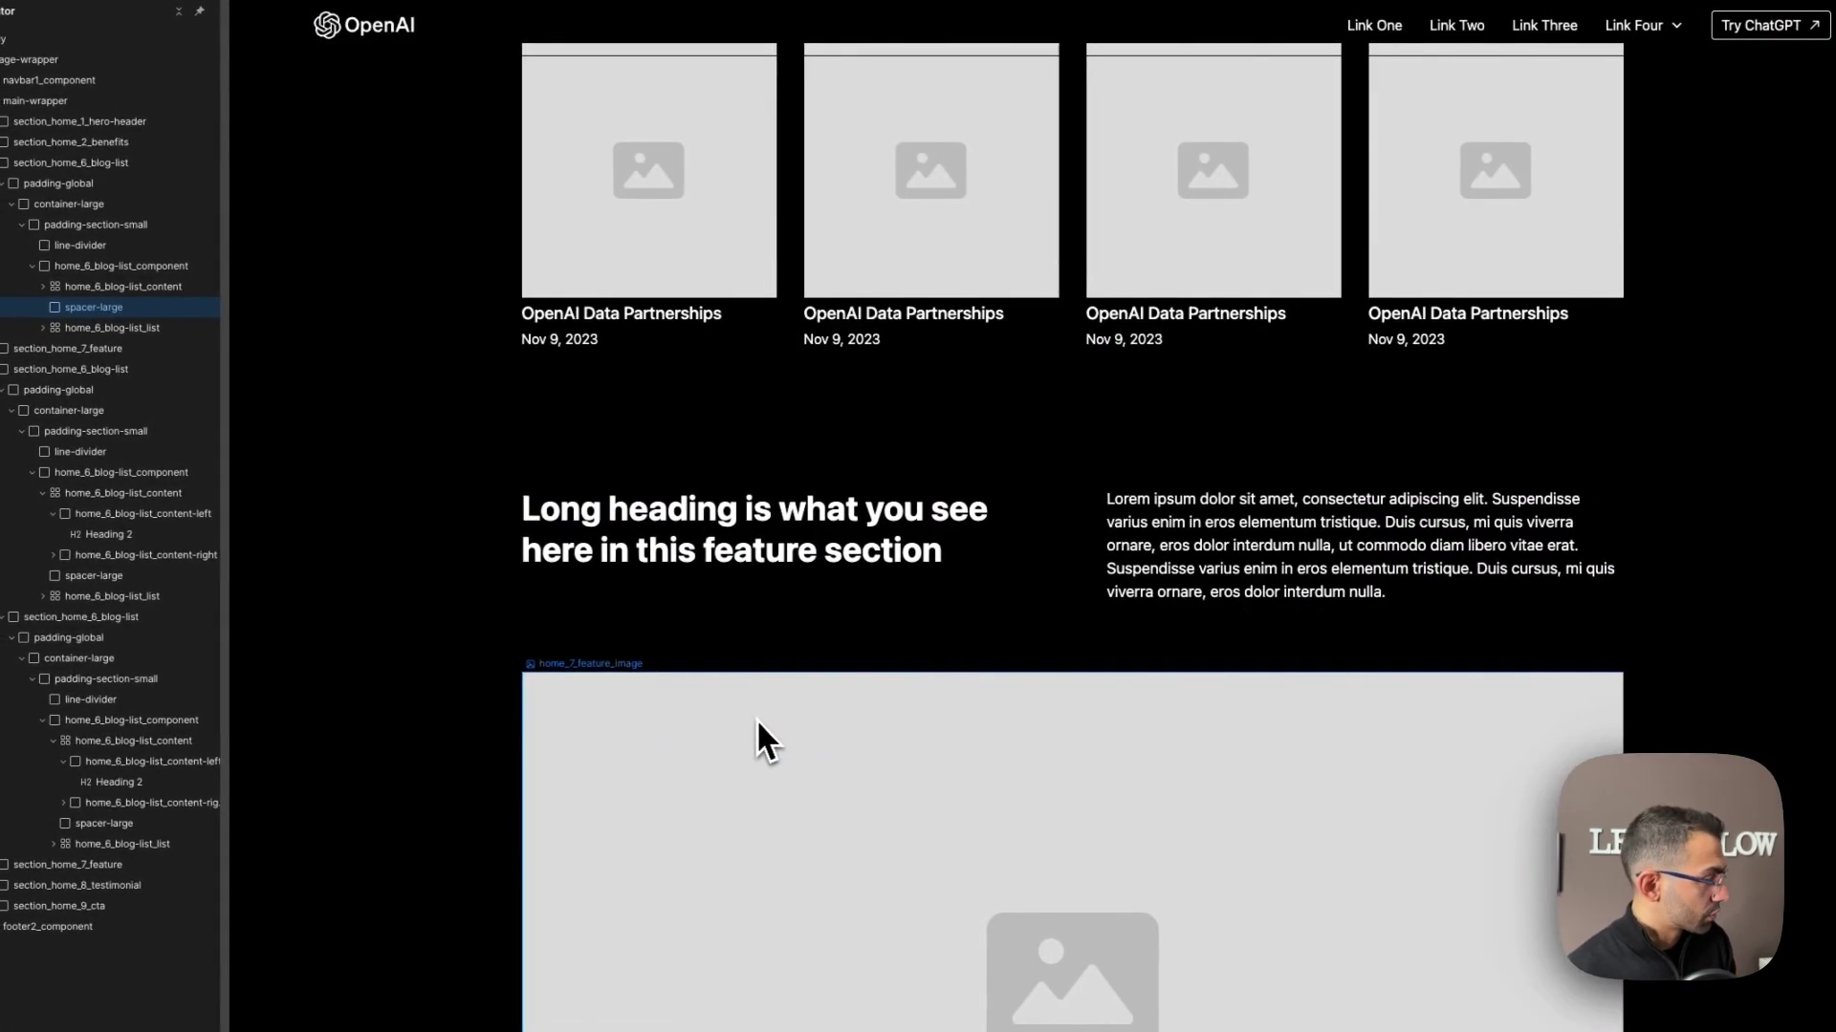
pyautogui.click(686, 608)
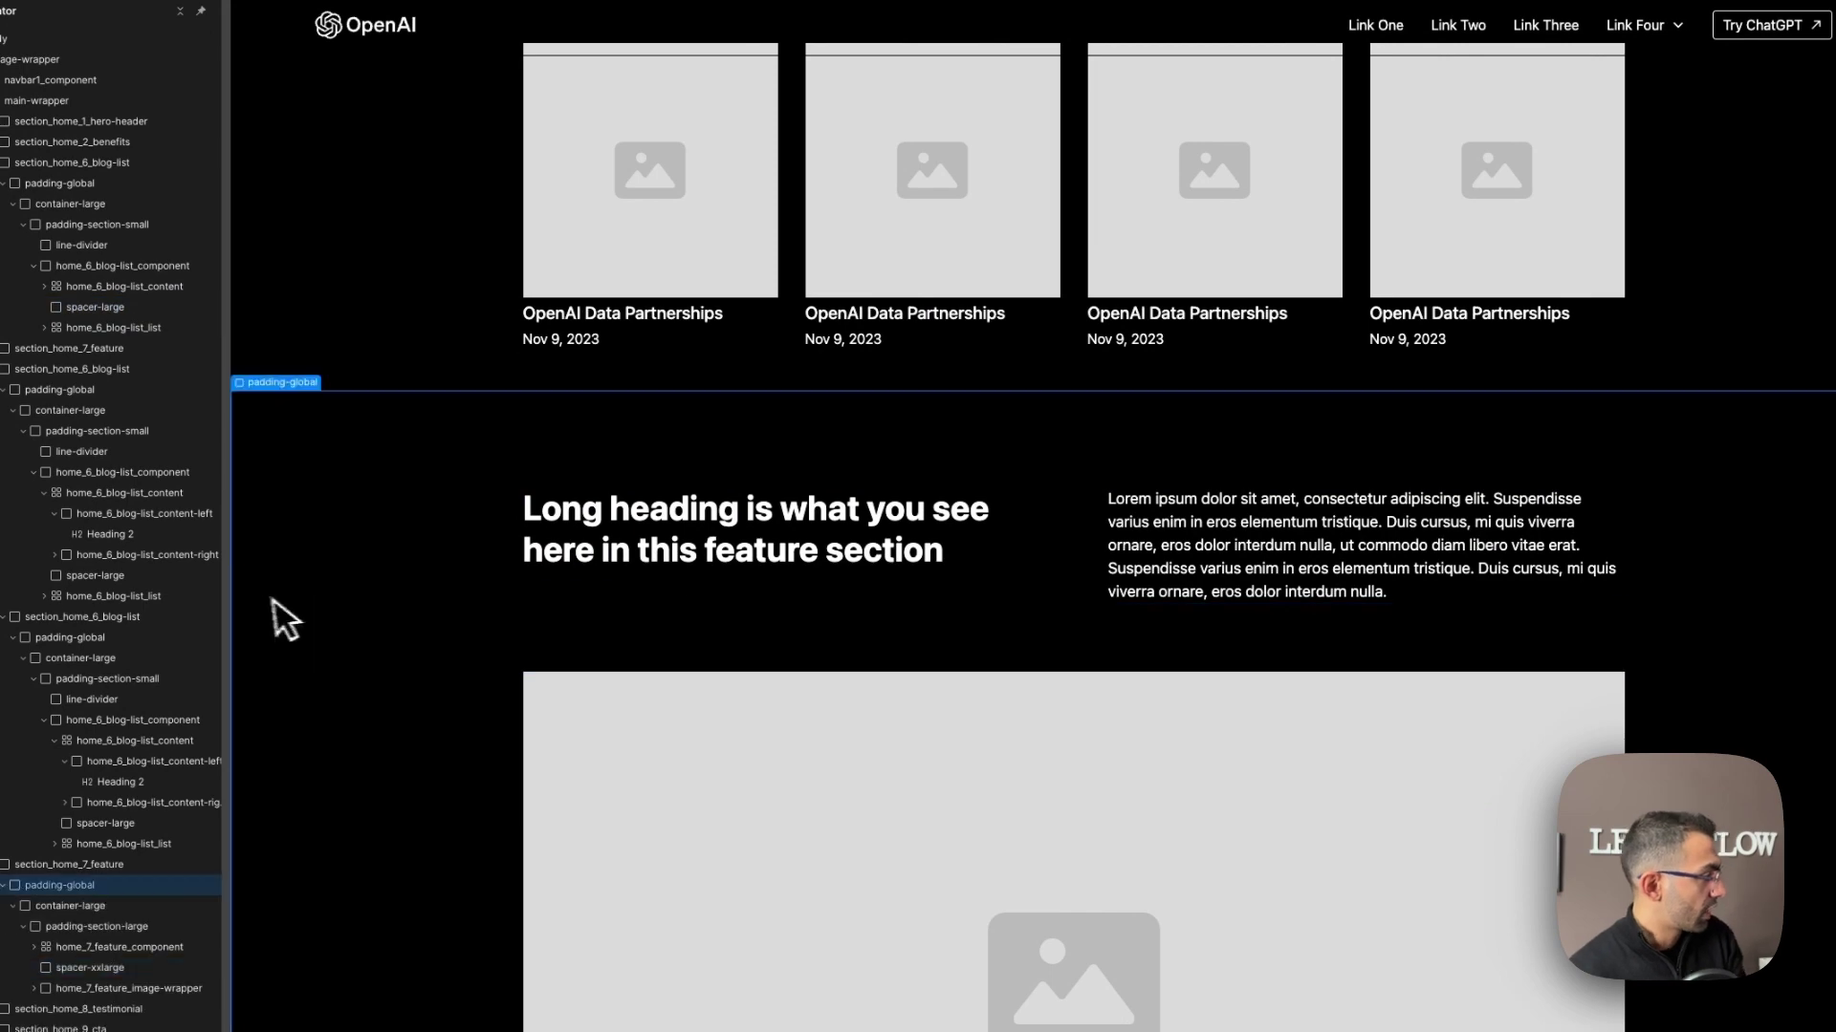
pyautogui.scroll(5, 484, 573)
pyautogui.scroll(4, 645, 449)
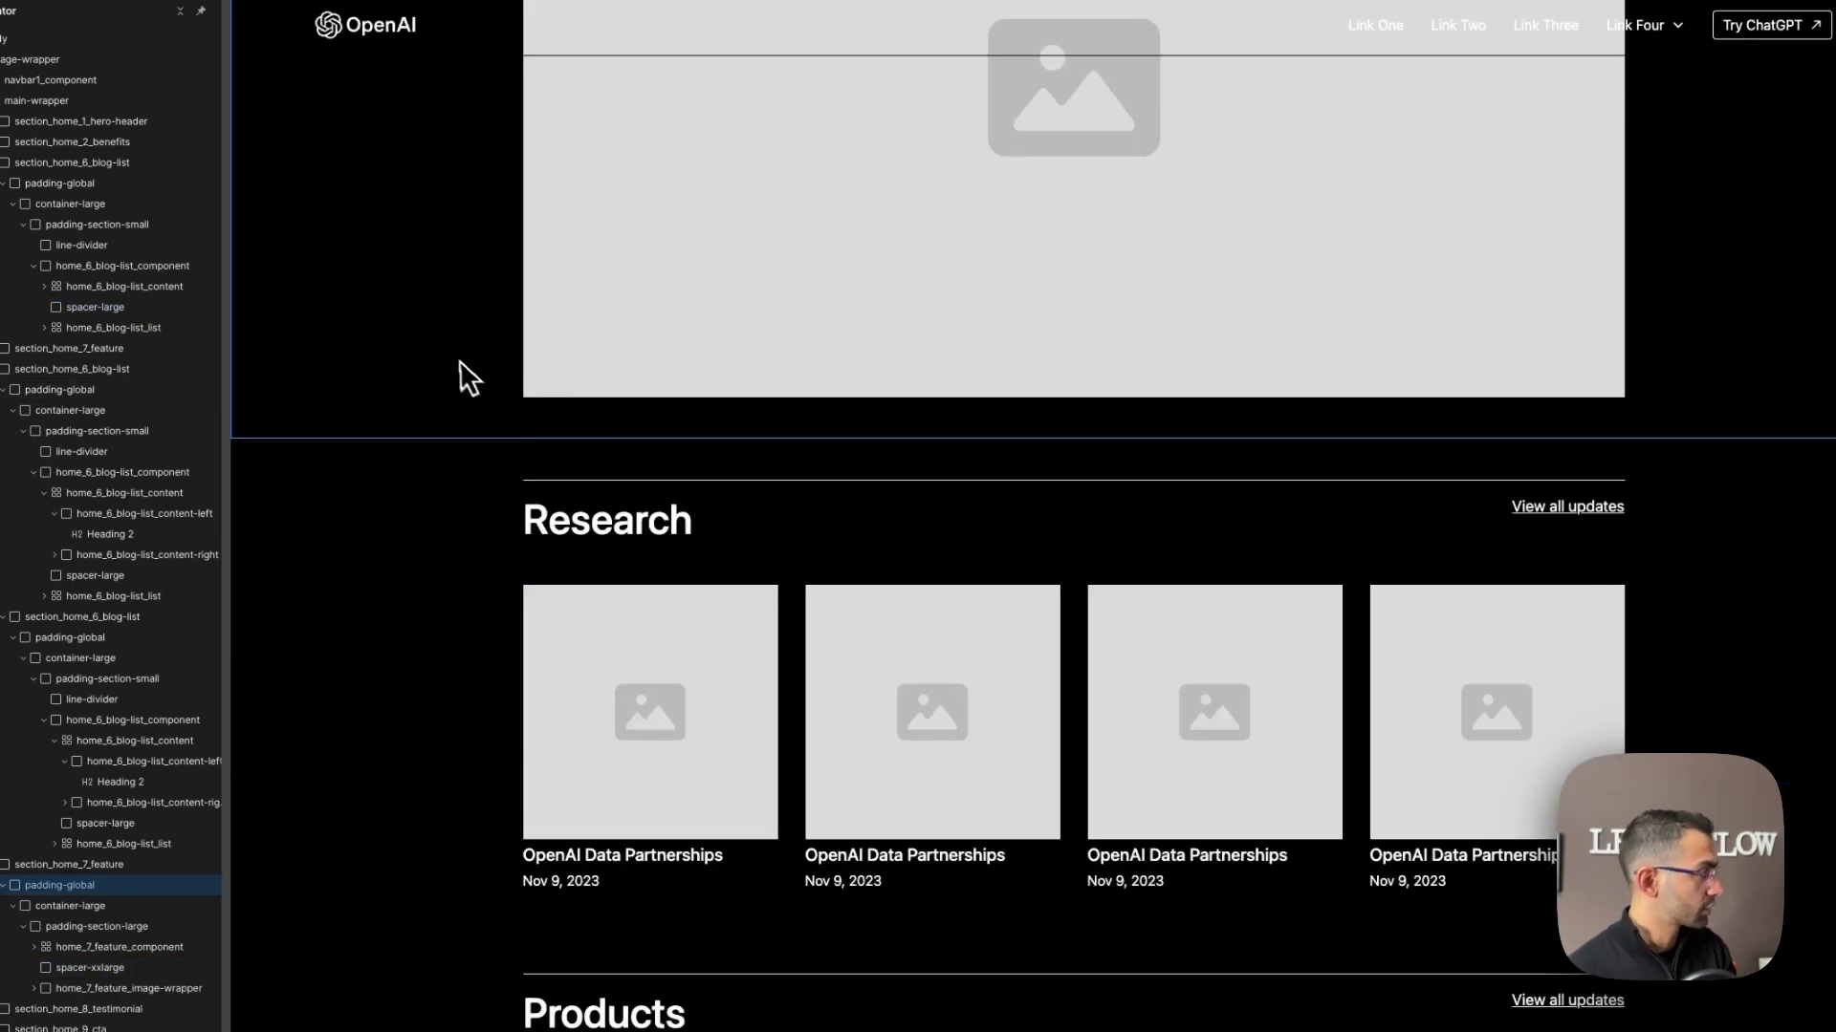
pyautogui.scroll(-8, 449, 411)
pyautogui.click(67, 350)
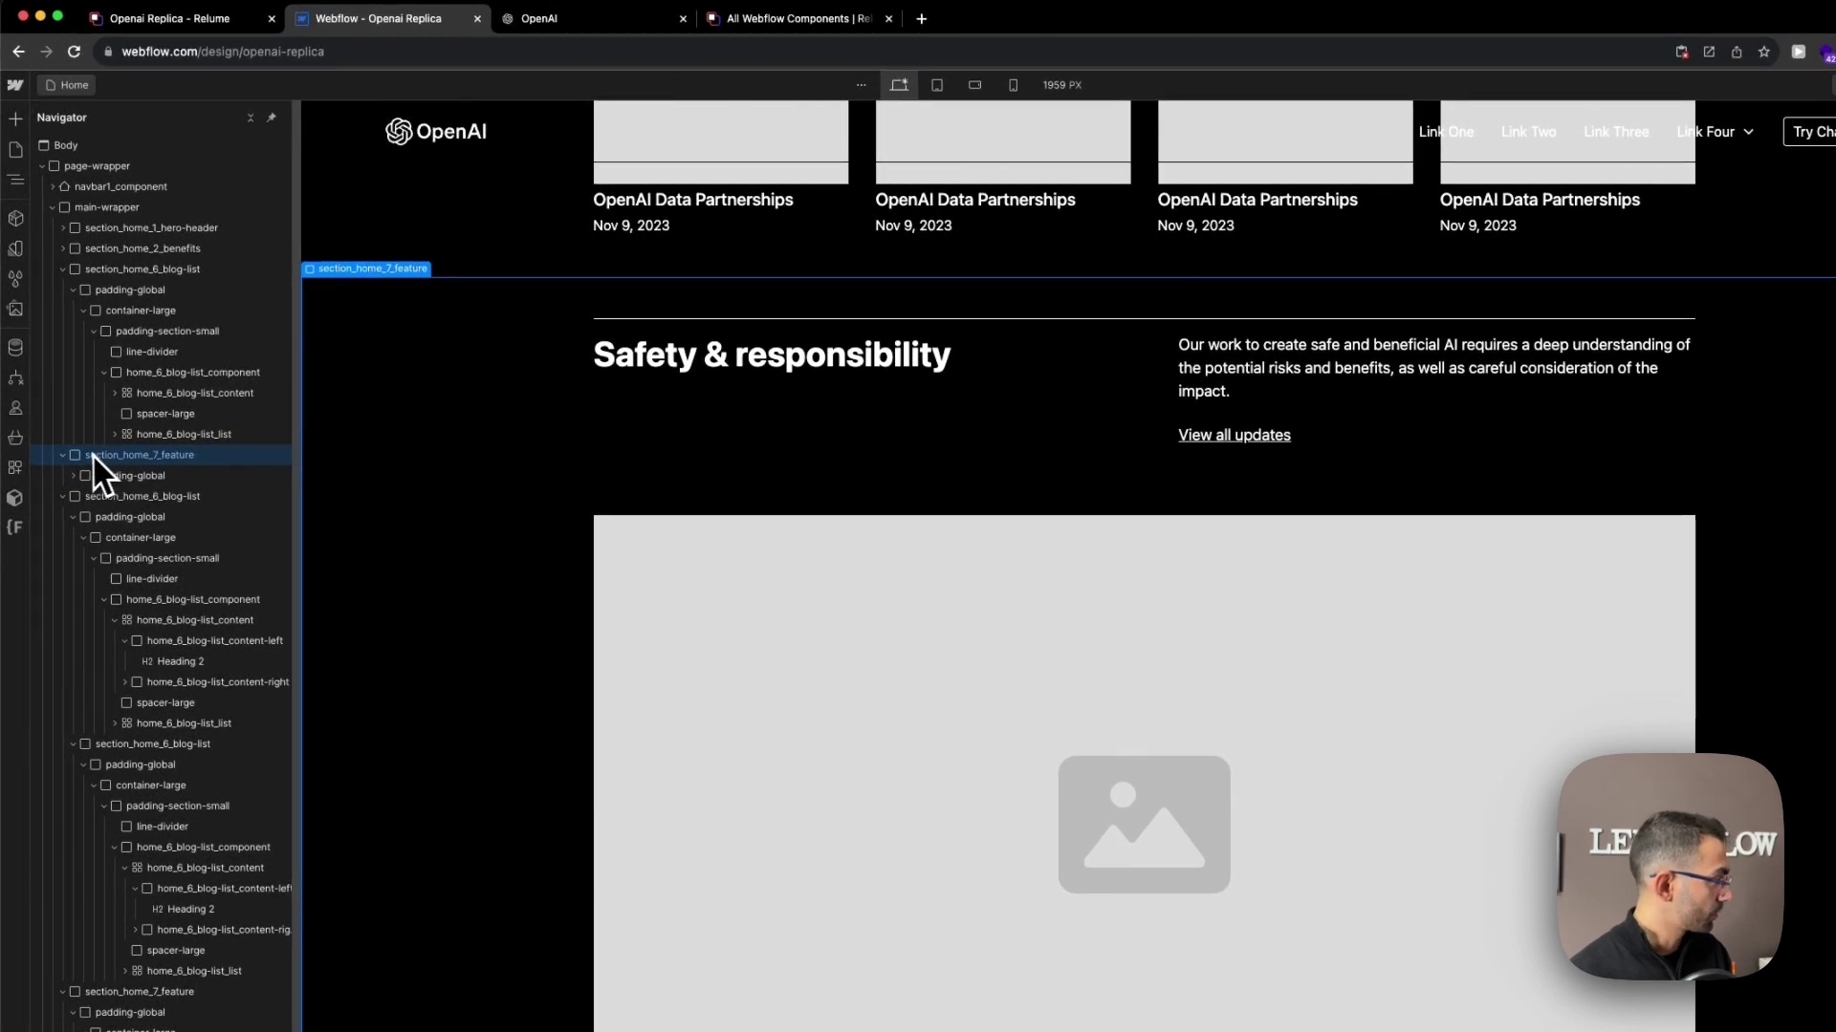
pyautogui.click(64, 456)
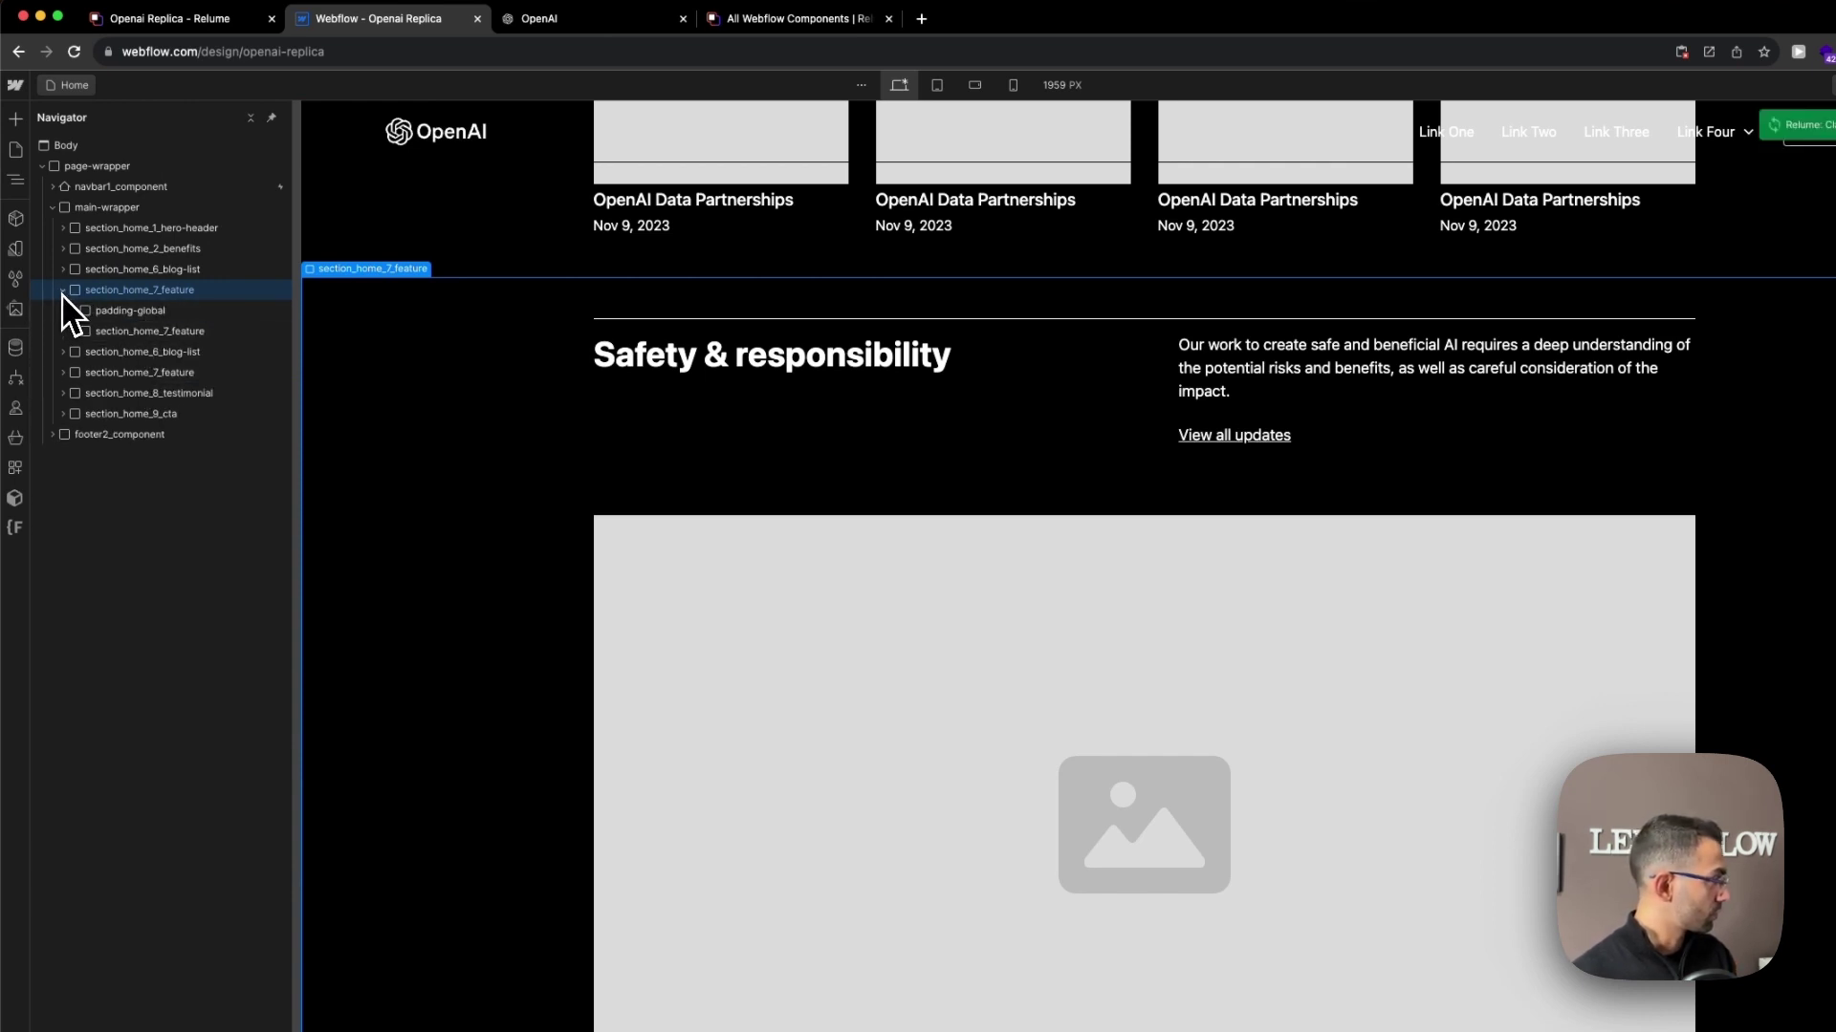
pyautogui.moveTo(83, 354); pyautogui.dragTo(77, 356)
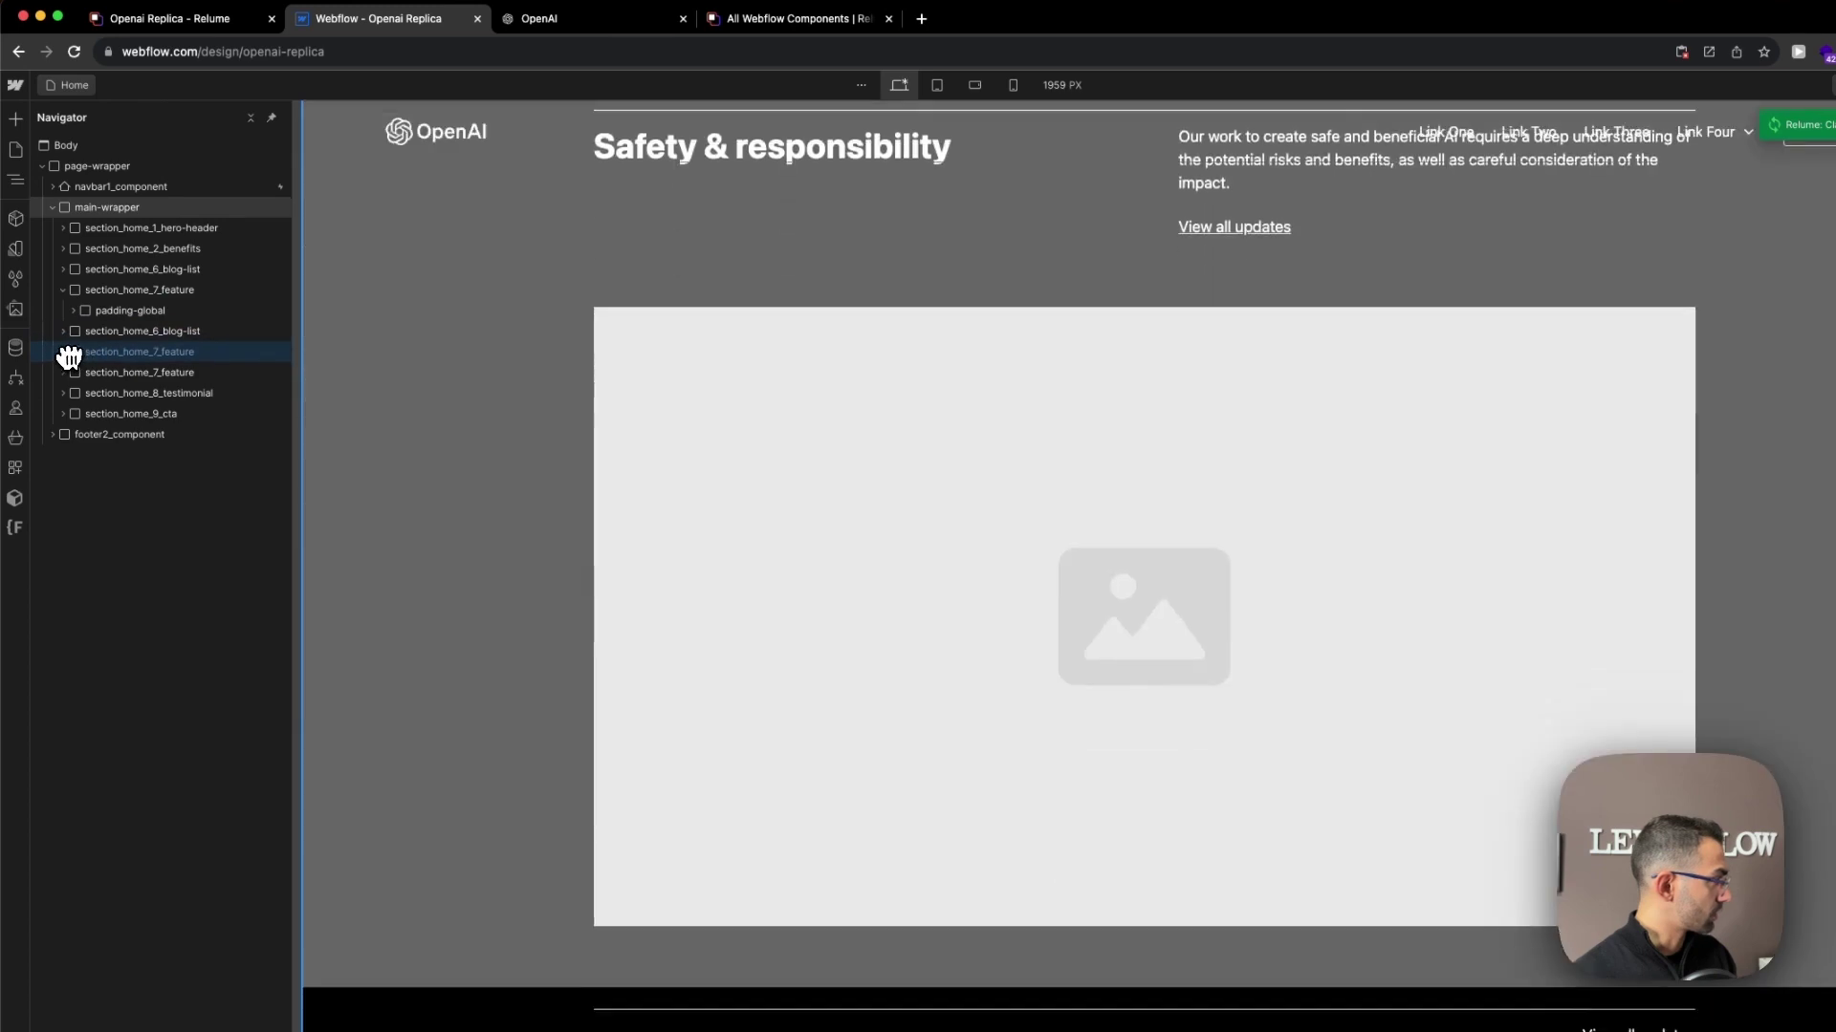
pyautogui.click(134, 375)
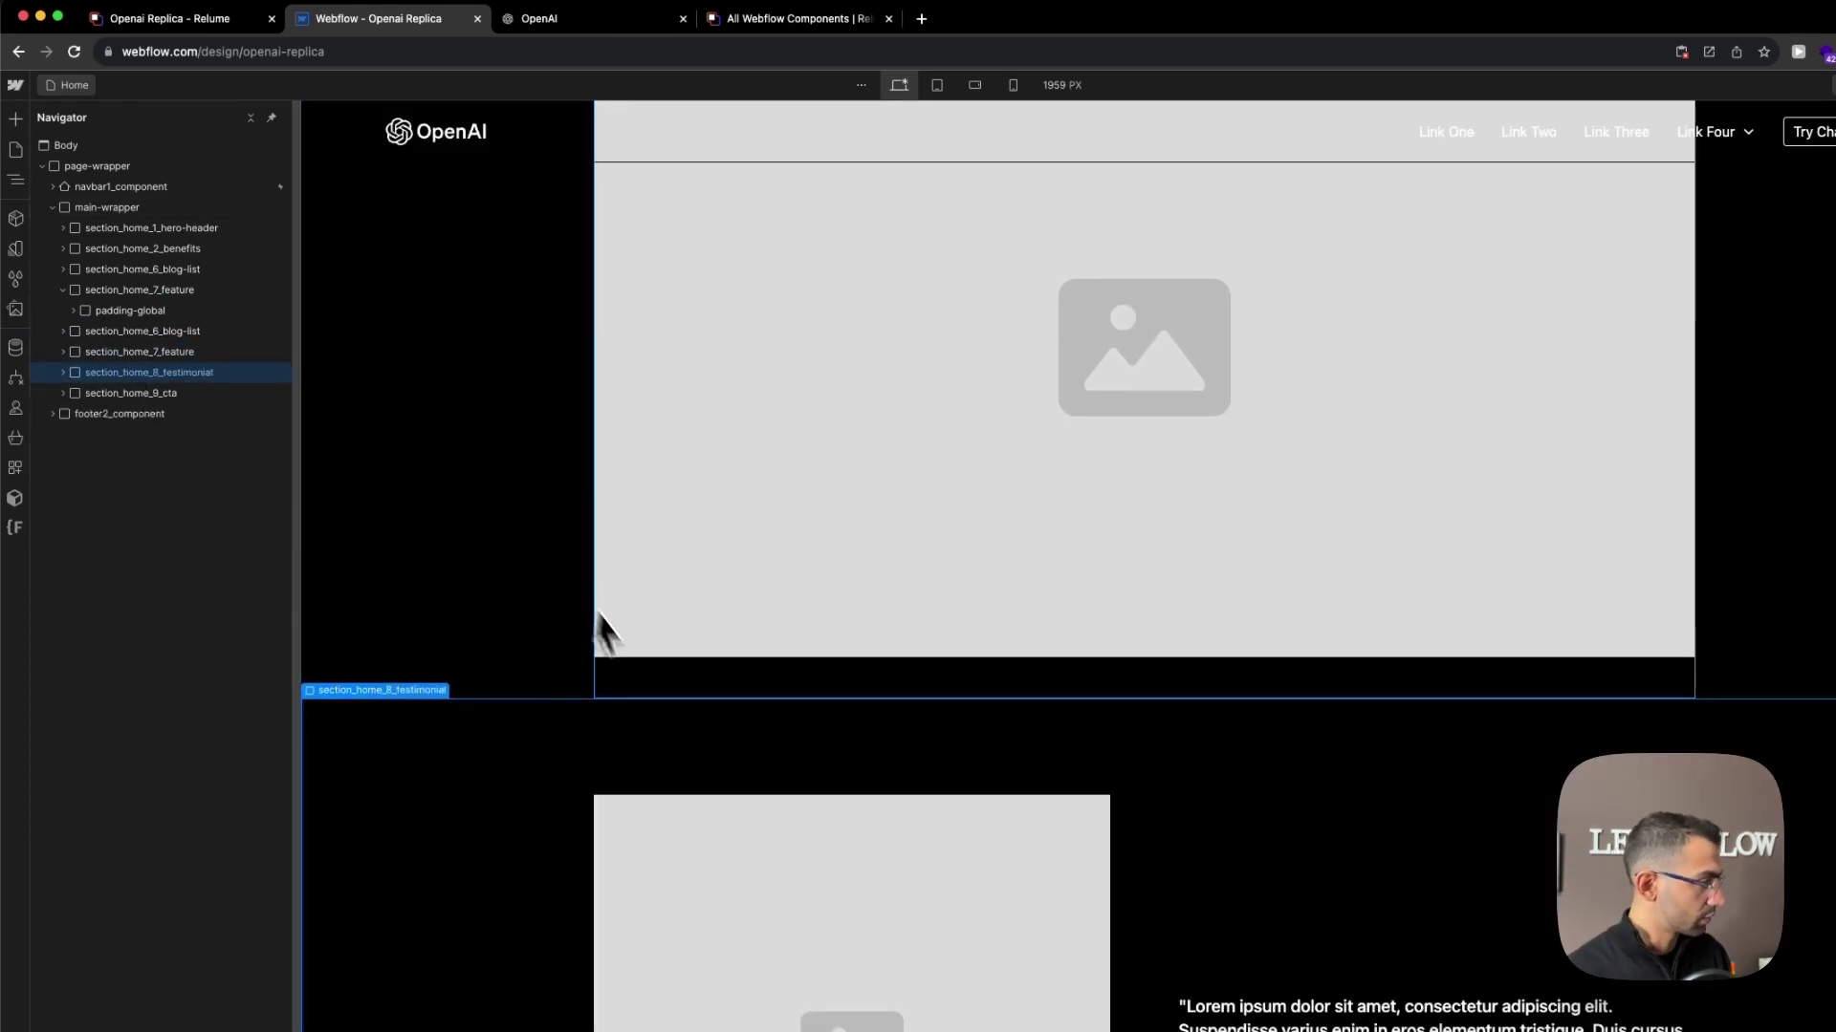
# Copy the "Careers at OpenAI" heading from openai.com and use it as the duplicated feature section's heading.
pyautogui.scroll(3, 650, 703)
pyautogui.click(539, 18)
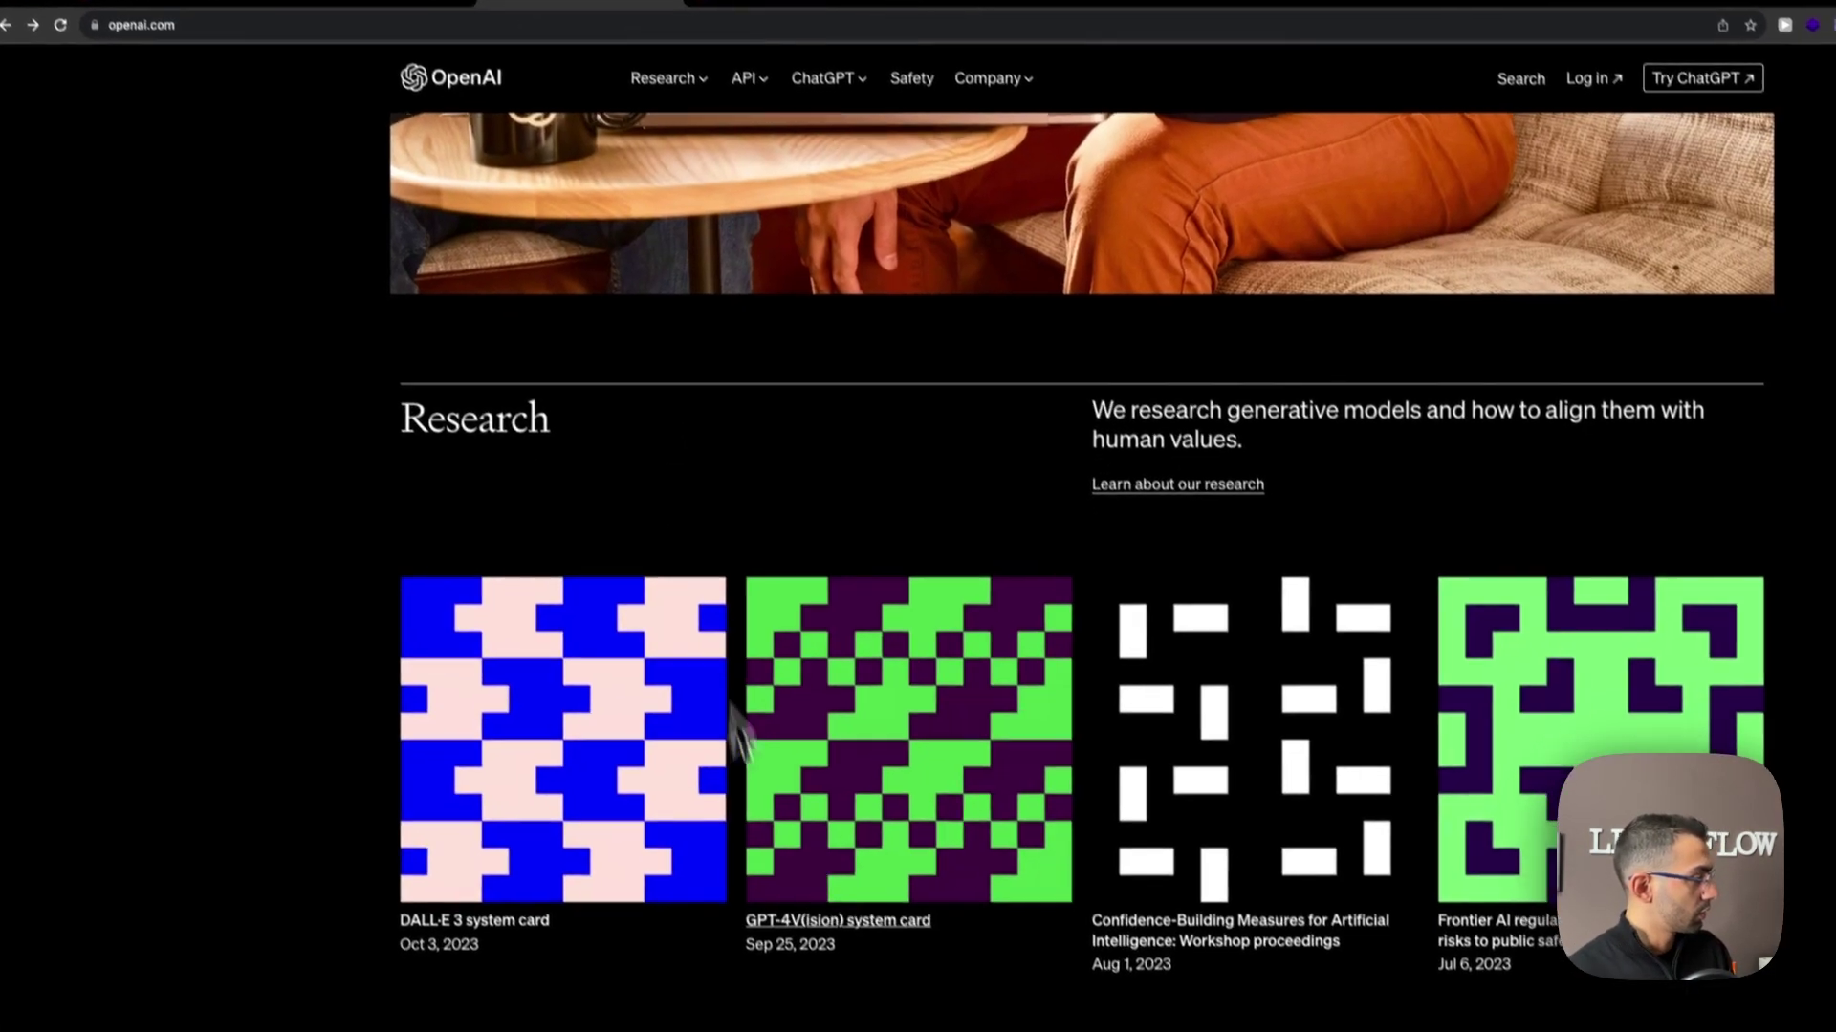
pyautogui.scroll(-5, 612, 727)
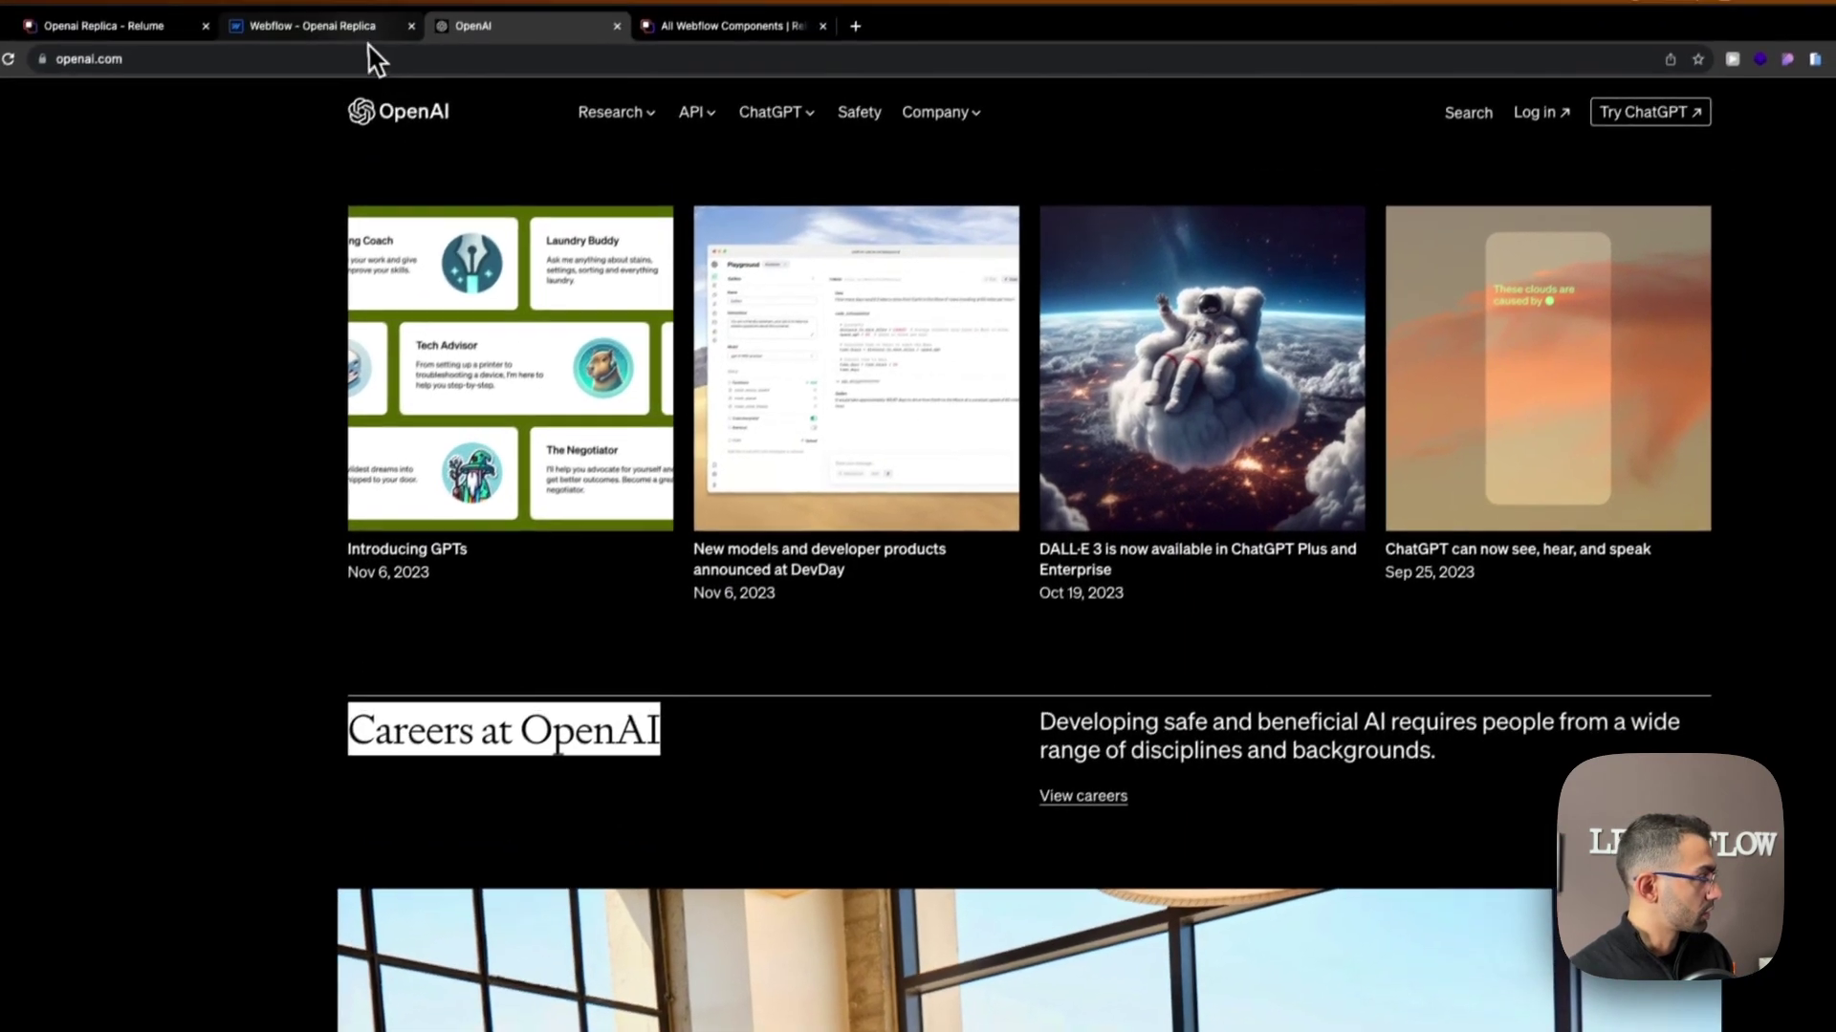
pyautogui.click(369, 42)
pyautogui.doubleClick(758, 258)
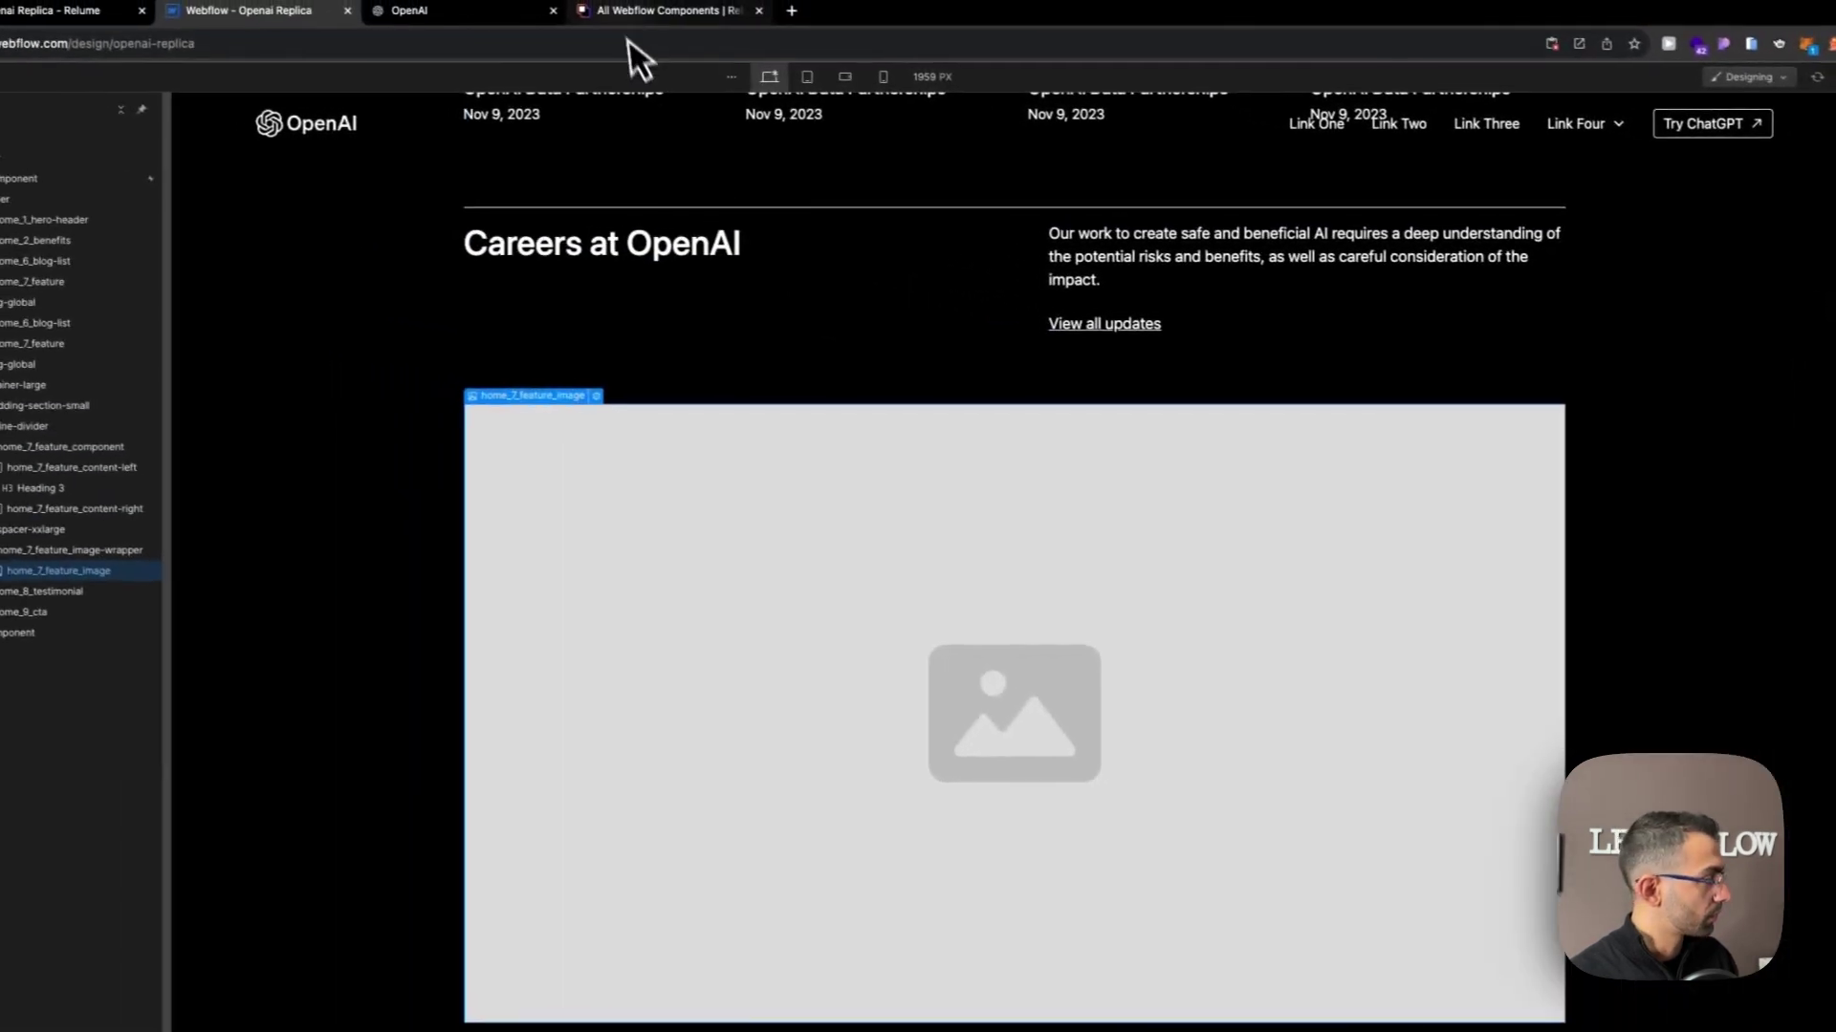
# Copy the Careers description from openai.com and replace the paragraph beside the "Careers at OpenAI" heading with it.
pyautogui.click(484, 17)
pyautogui.tripleClick(1073, 720)
pyautogui.press('super+c')
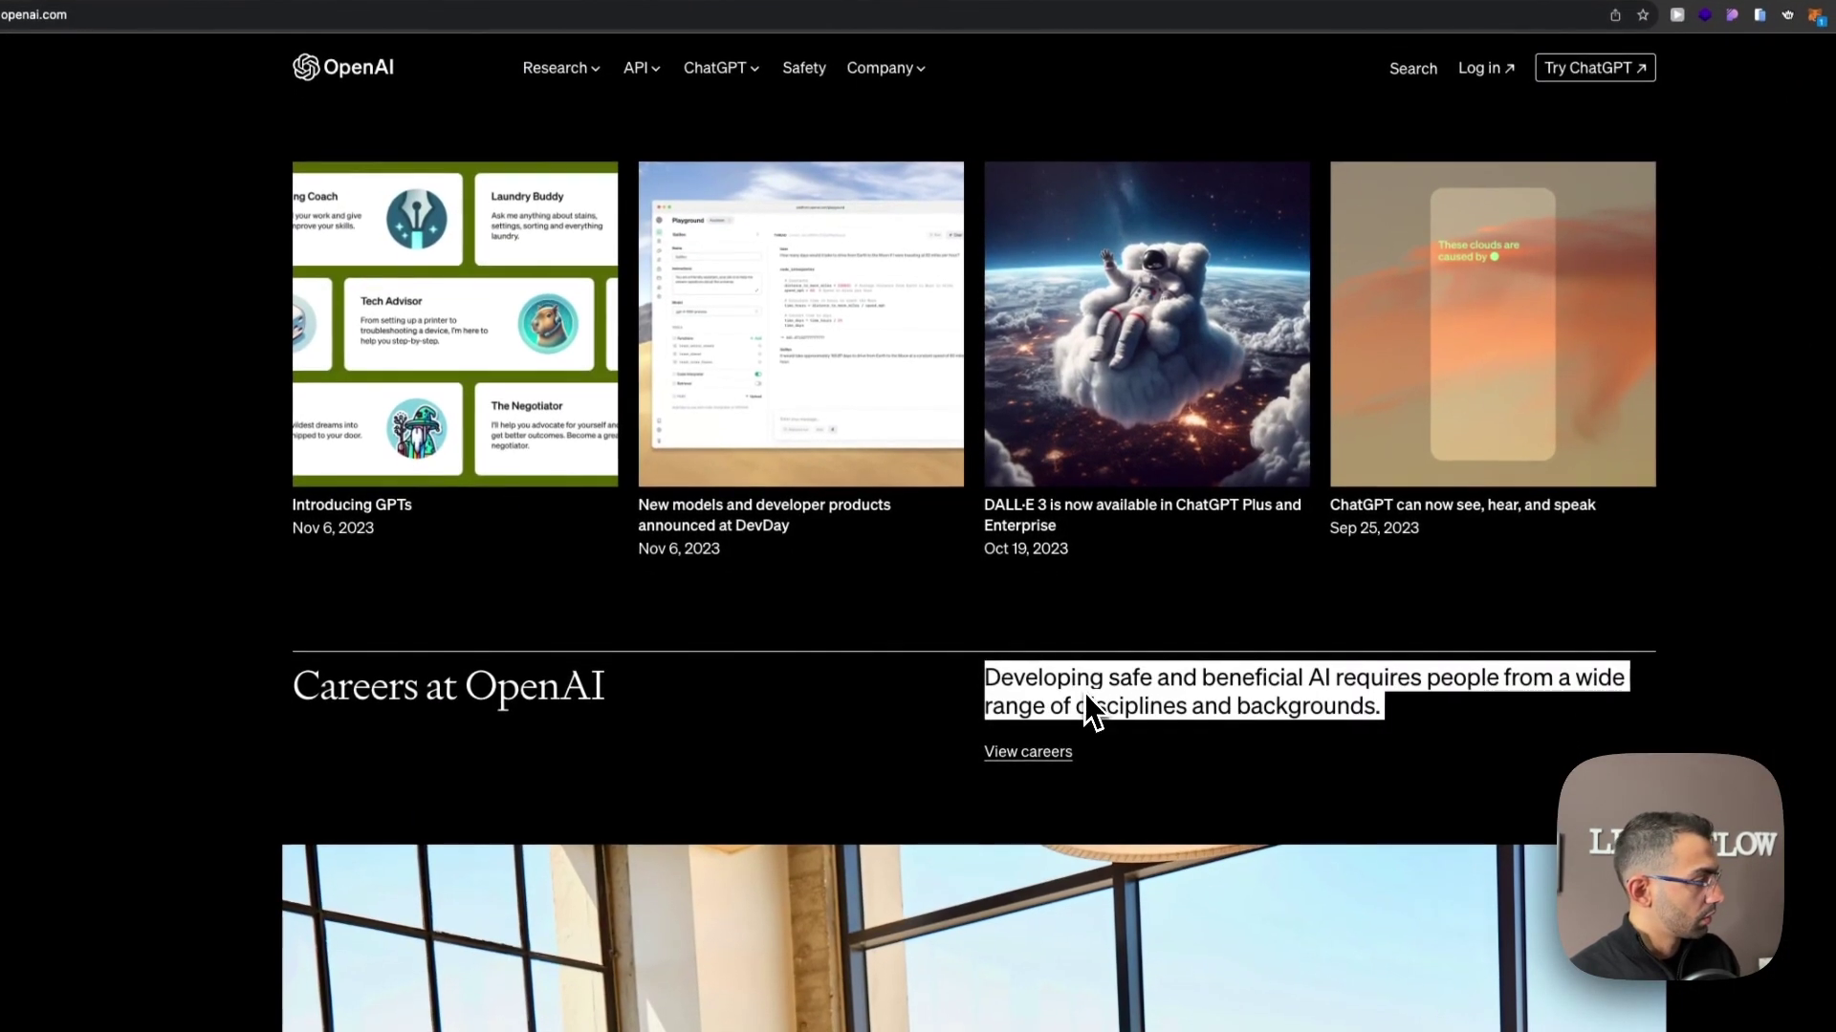
pyautogui.click(191, 3)
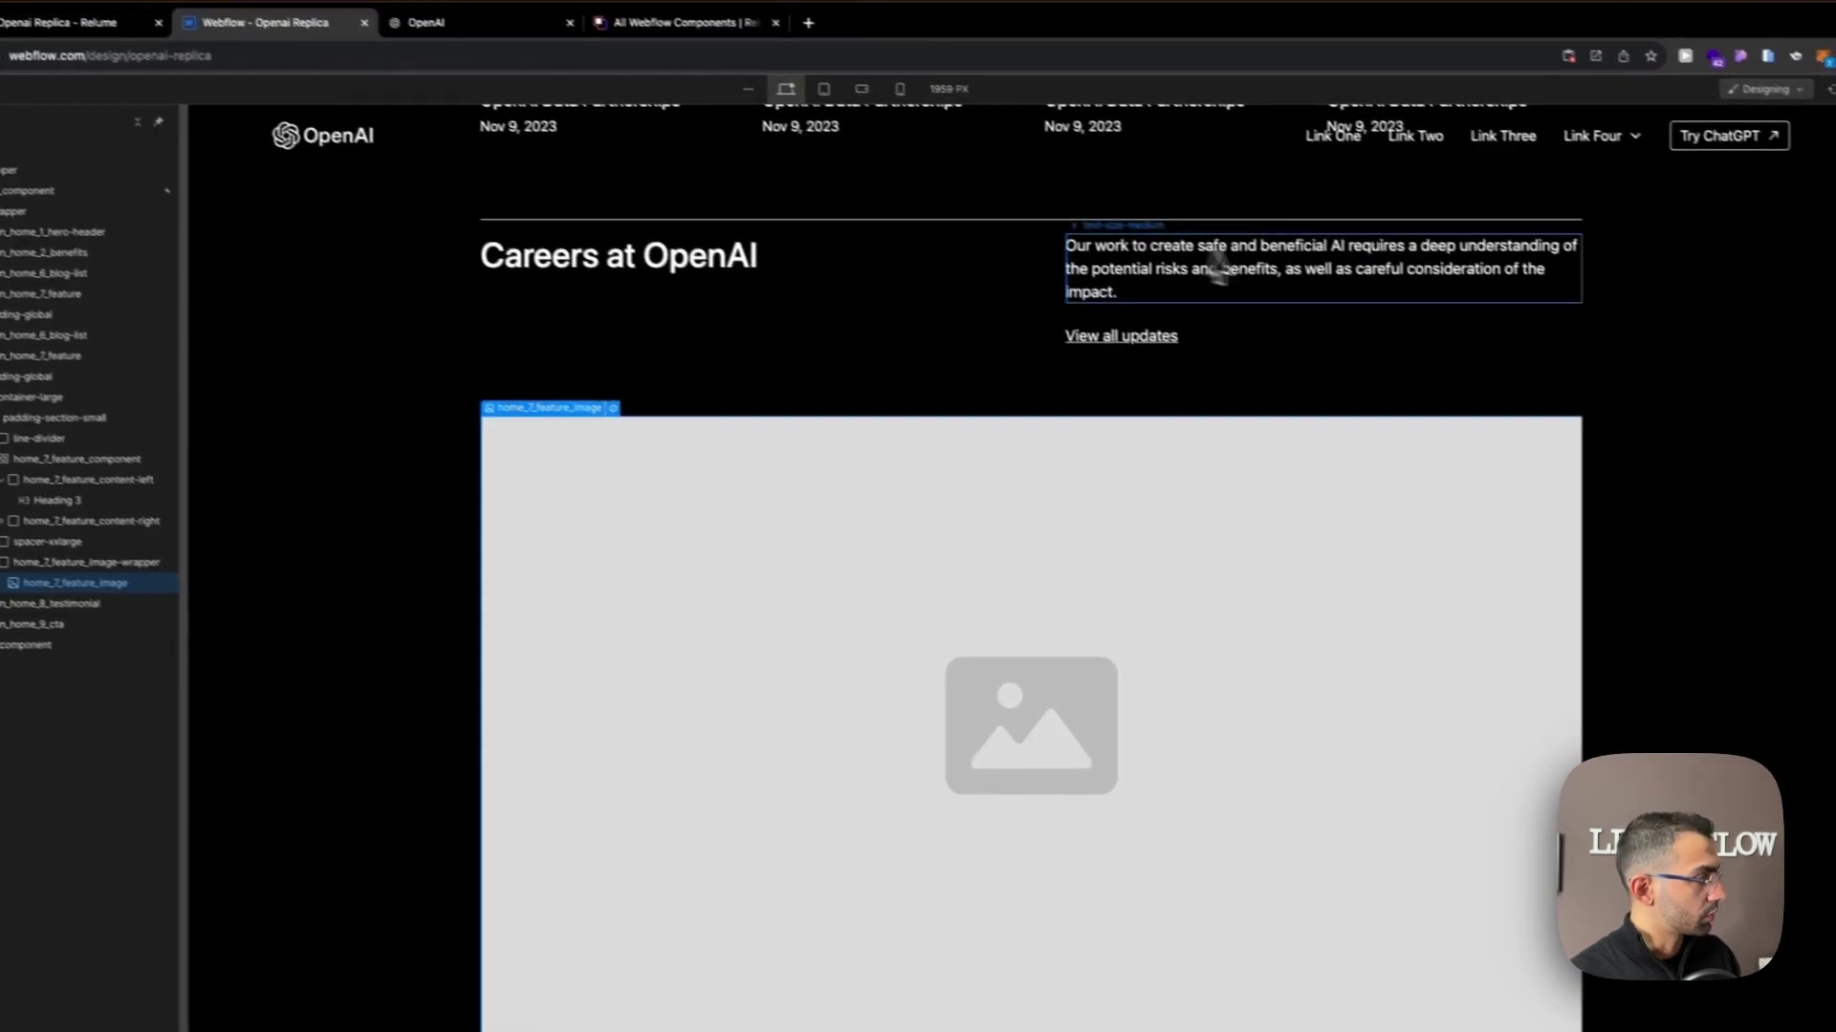
pyautogui.tripleClick(1217, 271)
pyautogui.press('super+v')
# Reorder the testimonial component so home_8_testimonial_content comes before the client image wrapper, matching openai.com.
pyautogui.click(426, 22)
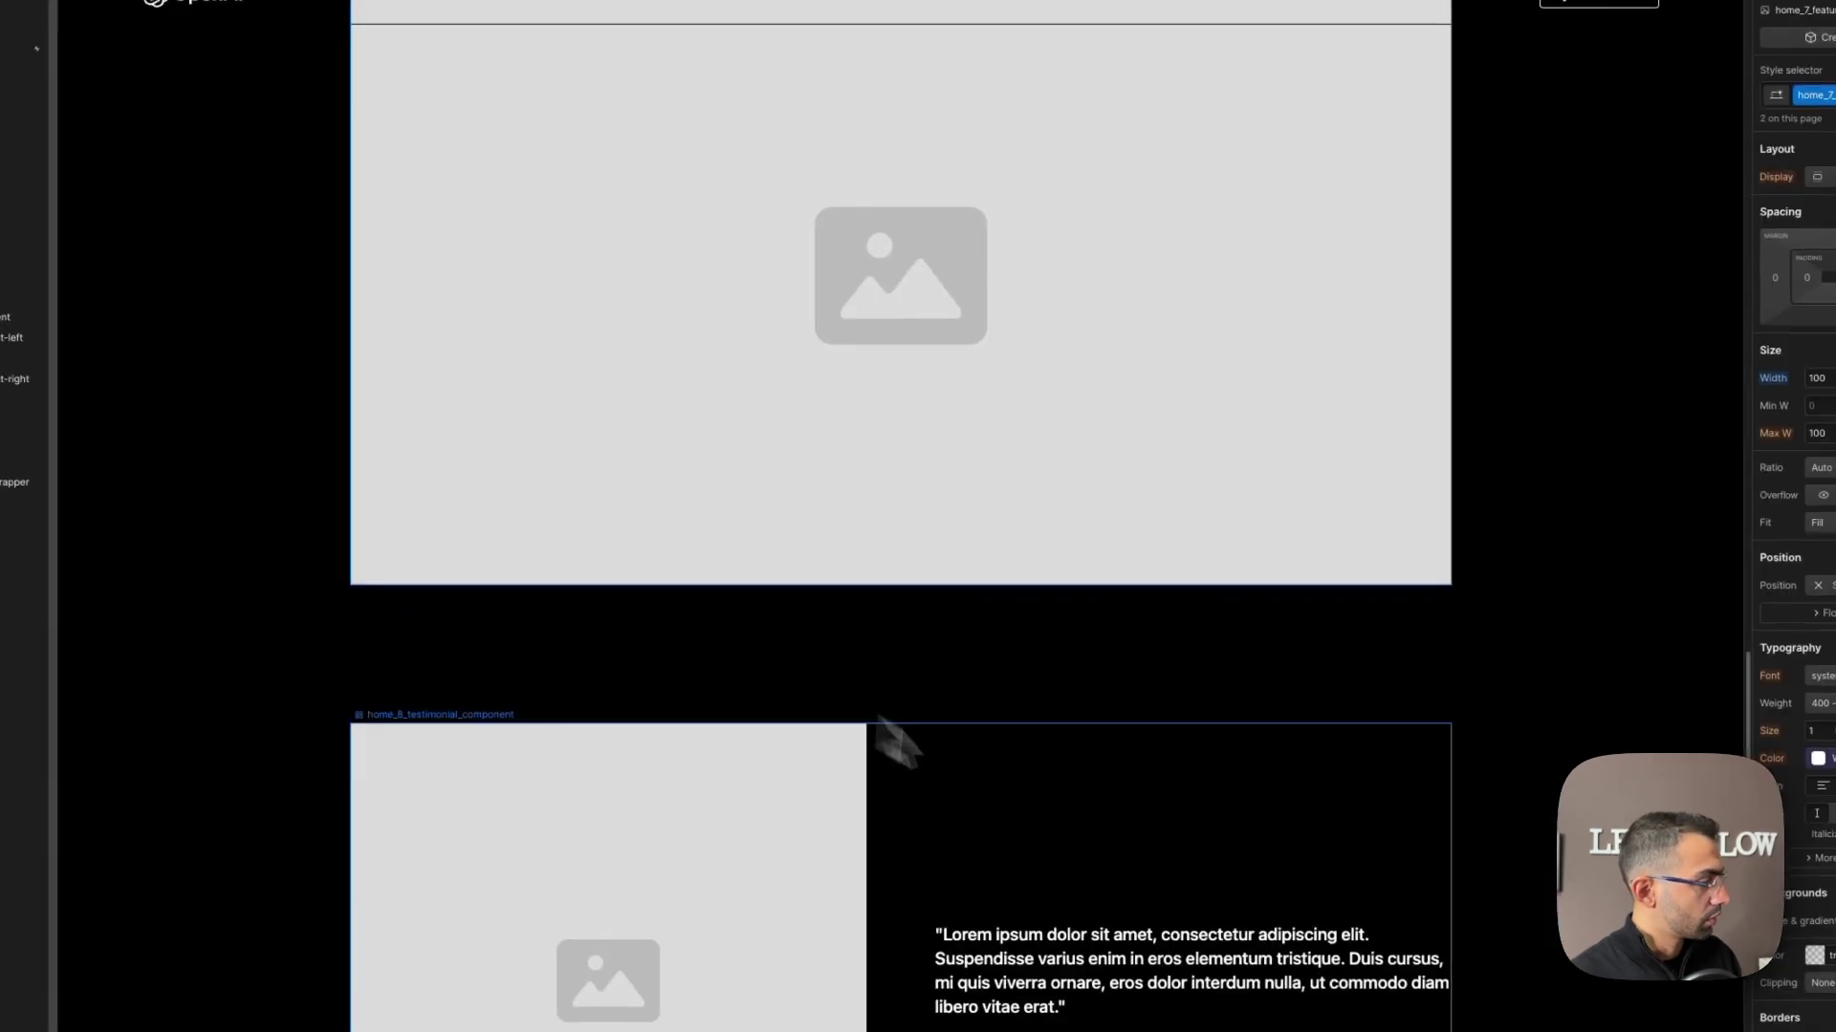
pyautogui.scroll(-5, 889, 736)
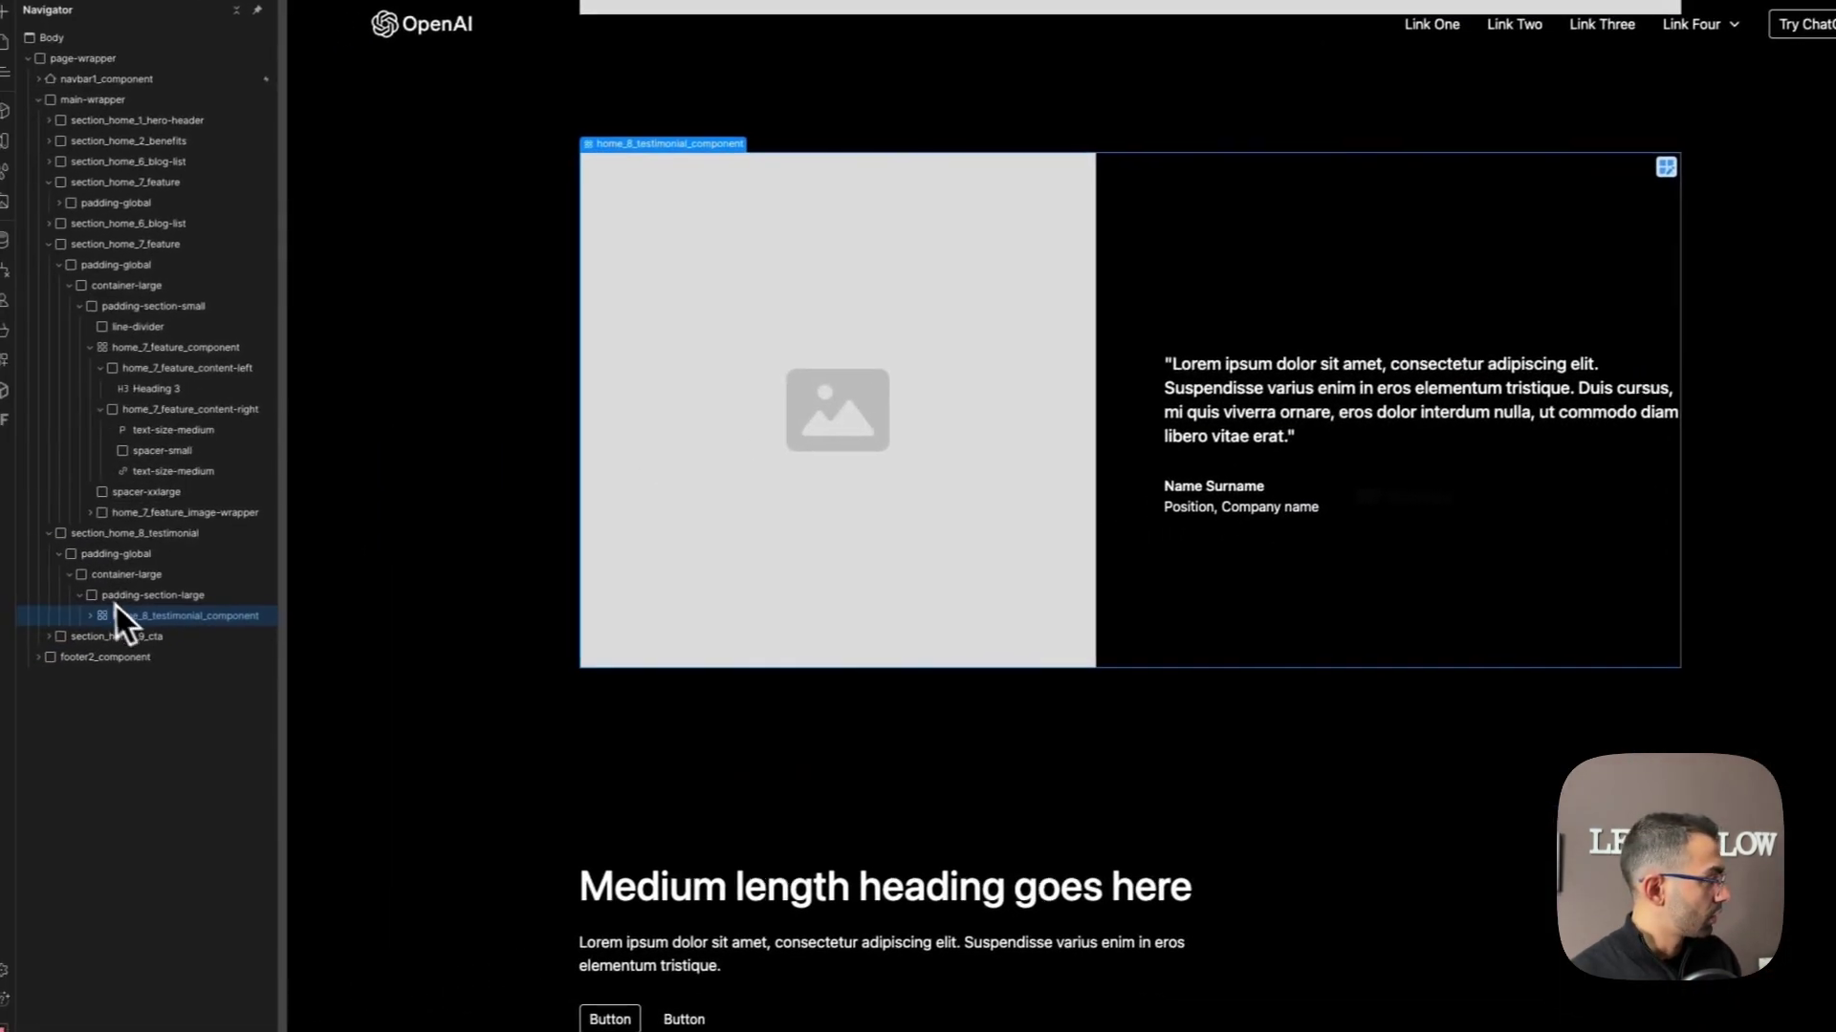
pyautogui.moveTo(182, 639); pyautogui.dragTo(192, 627)
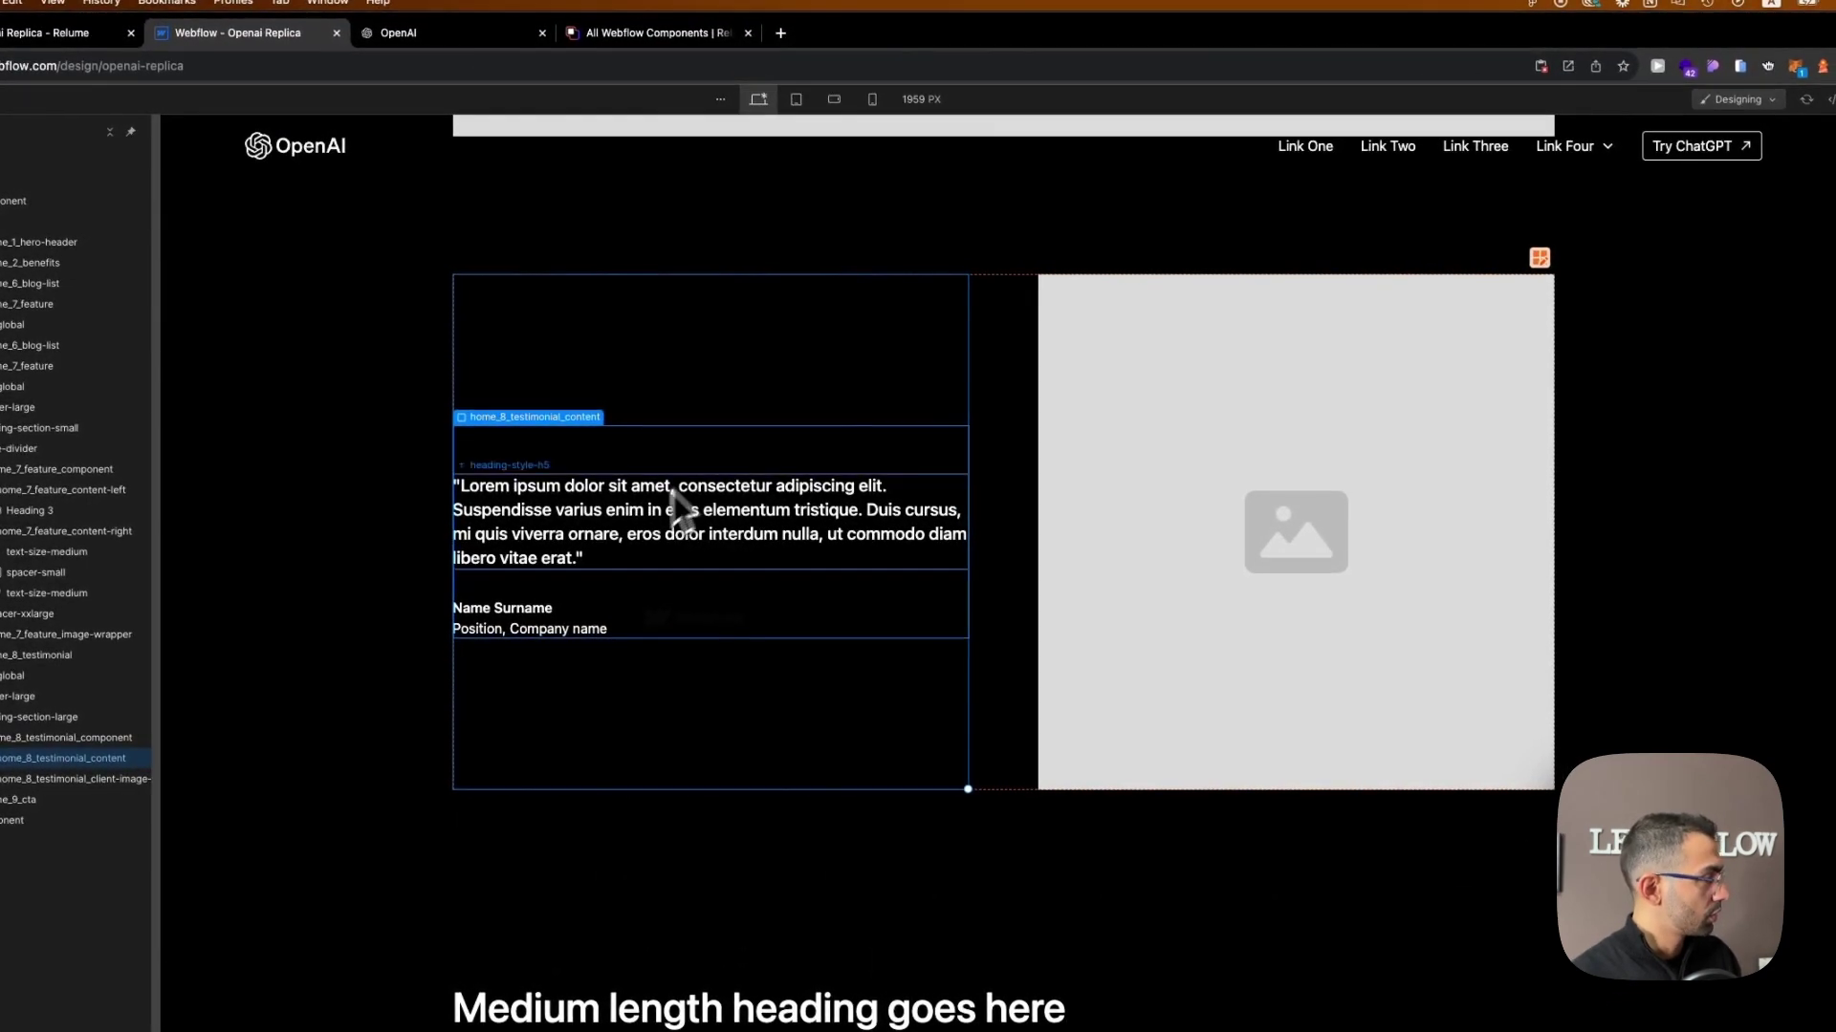
# Copy the "I encourage my team to keep learning" quote from openai.com and replace the placeholder testimonial quote with it.
pyautogui.click(466, 34)
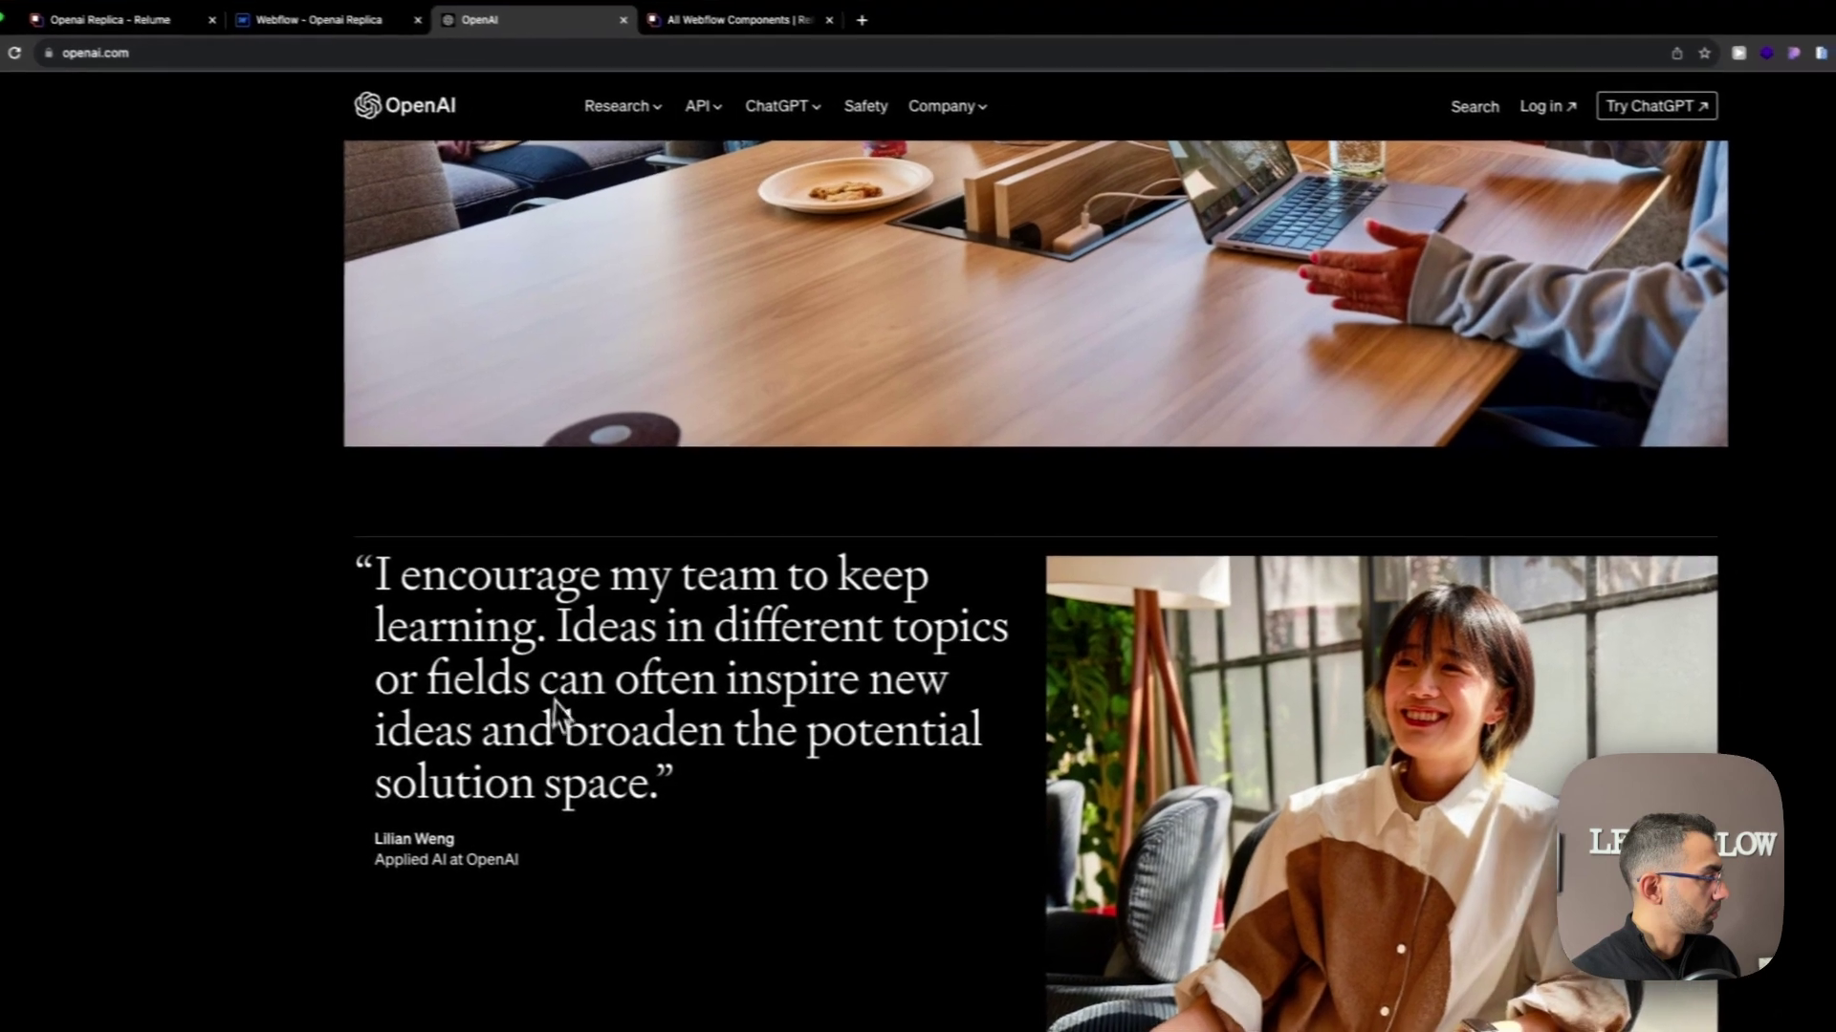
pyautogui.tripleClick(560, 712)
pyautogui.hotkey('ctrl', 'c')
pyautogui.click(340, 32)
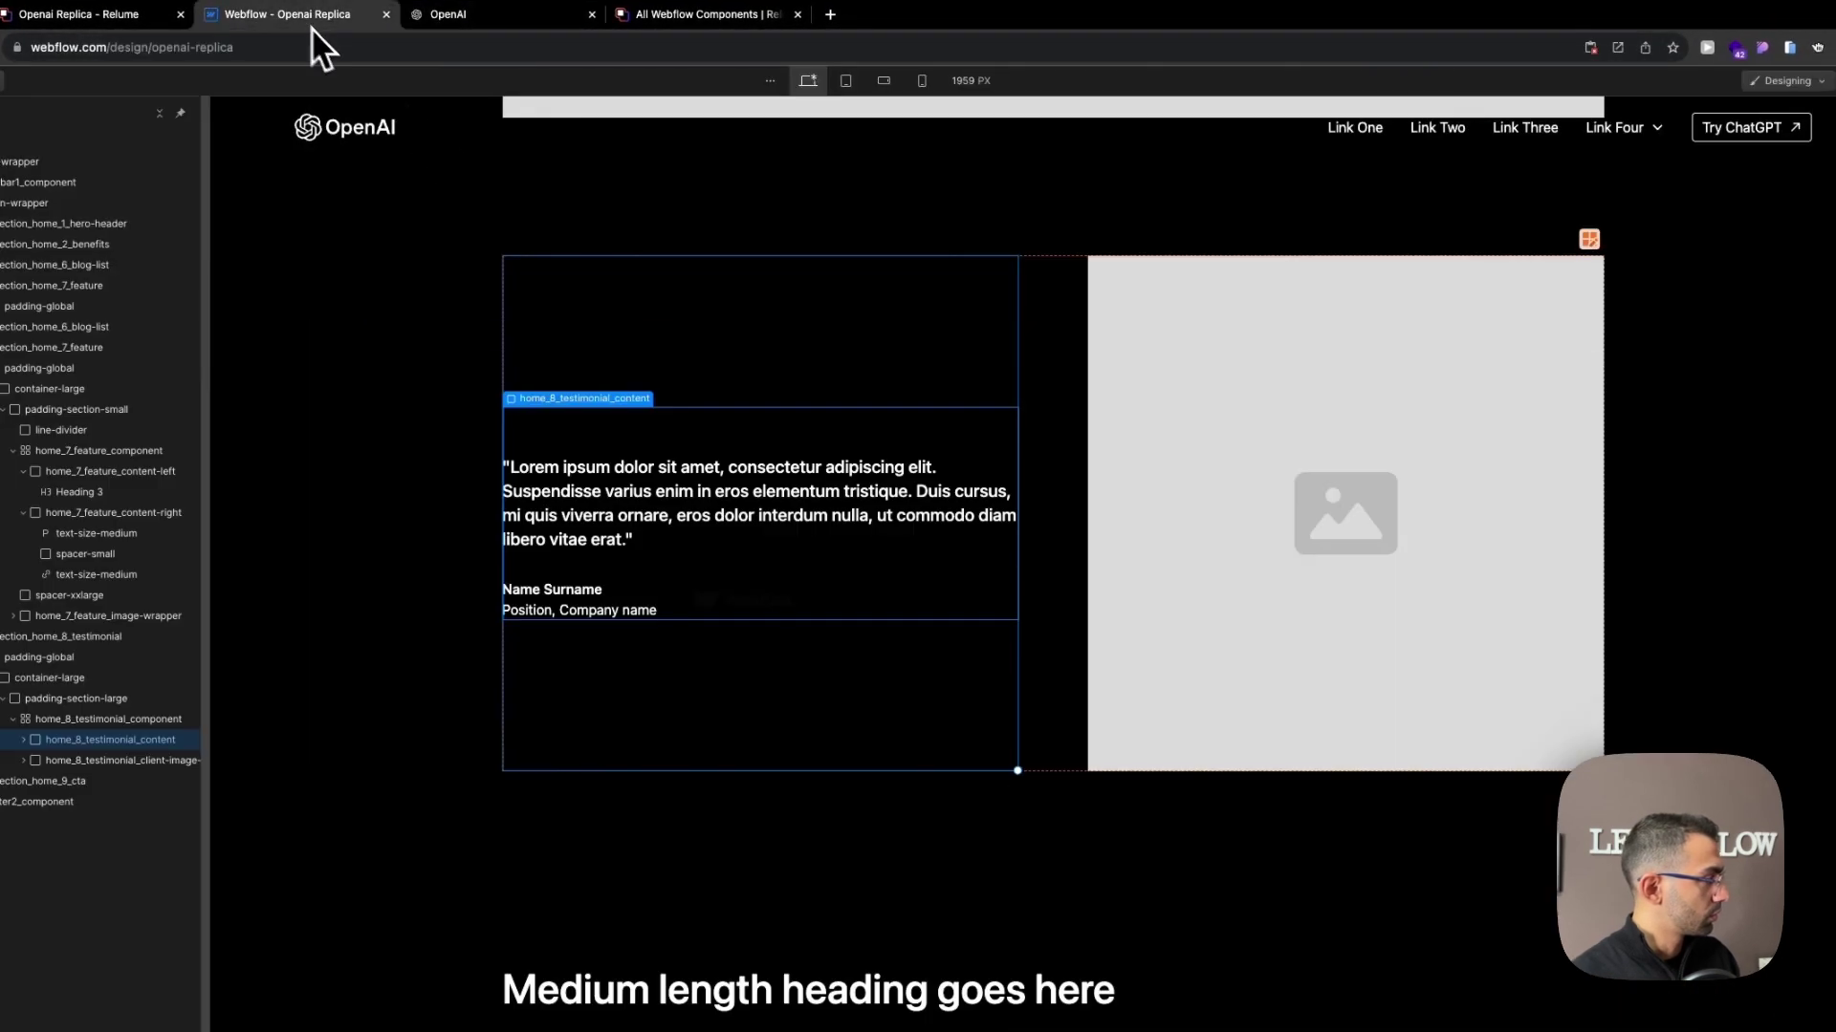
pyautogui.tripleClick(782, 519)
pyautogui.hotkey('ctrl', 'v')
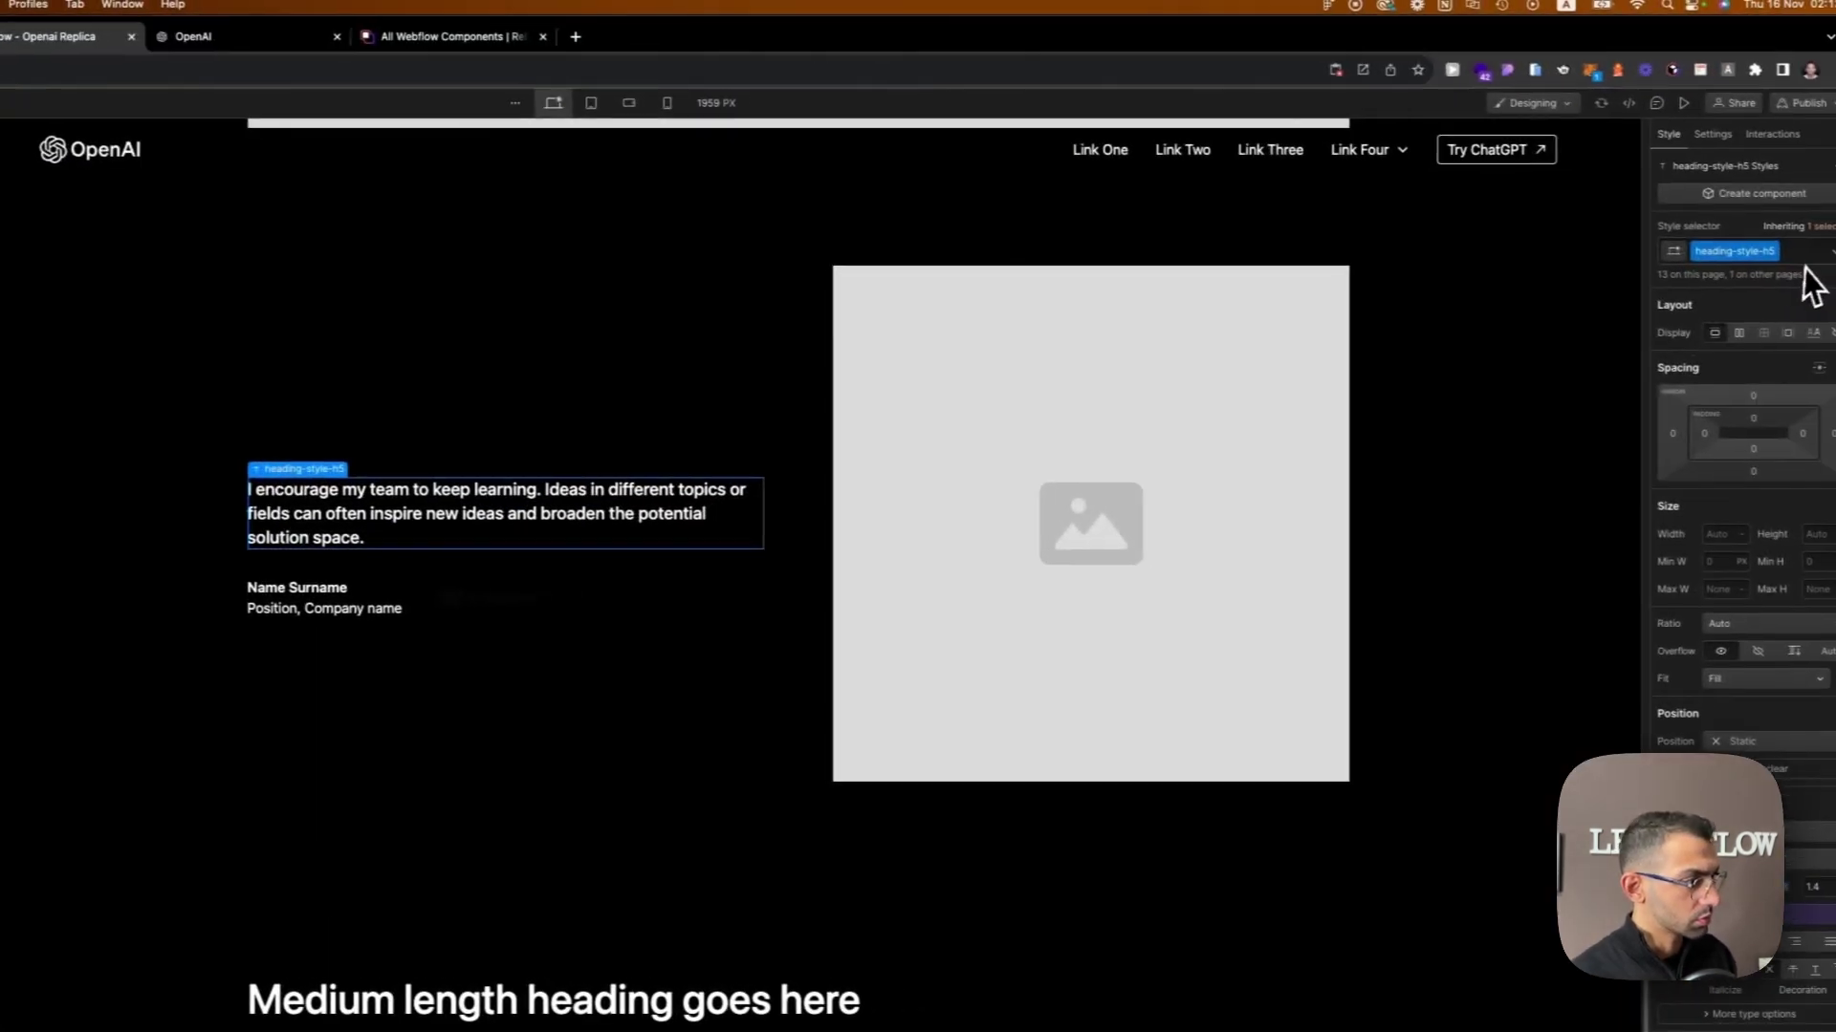
# Replace the quote's heading-style-h5 class with heading-style-h2 and lighten its font weight.
pyautogui.press('BackSpace')
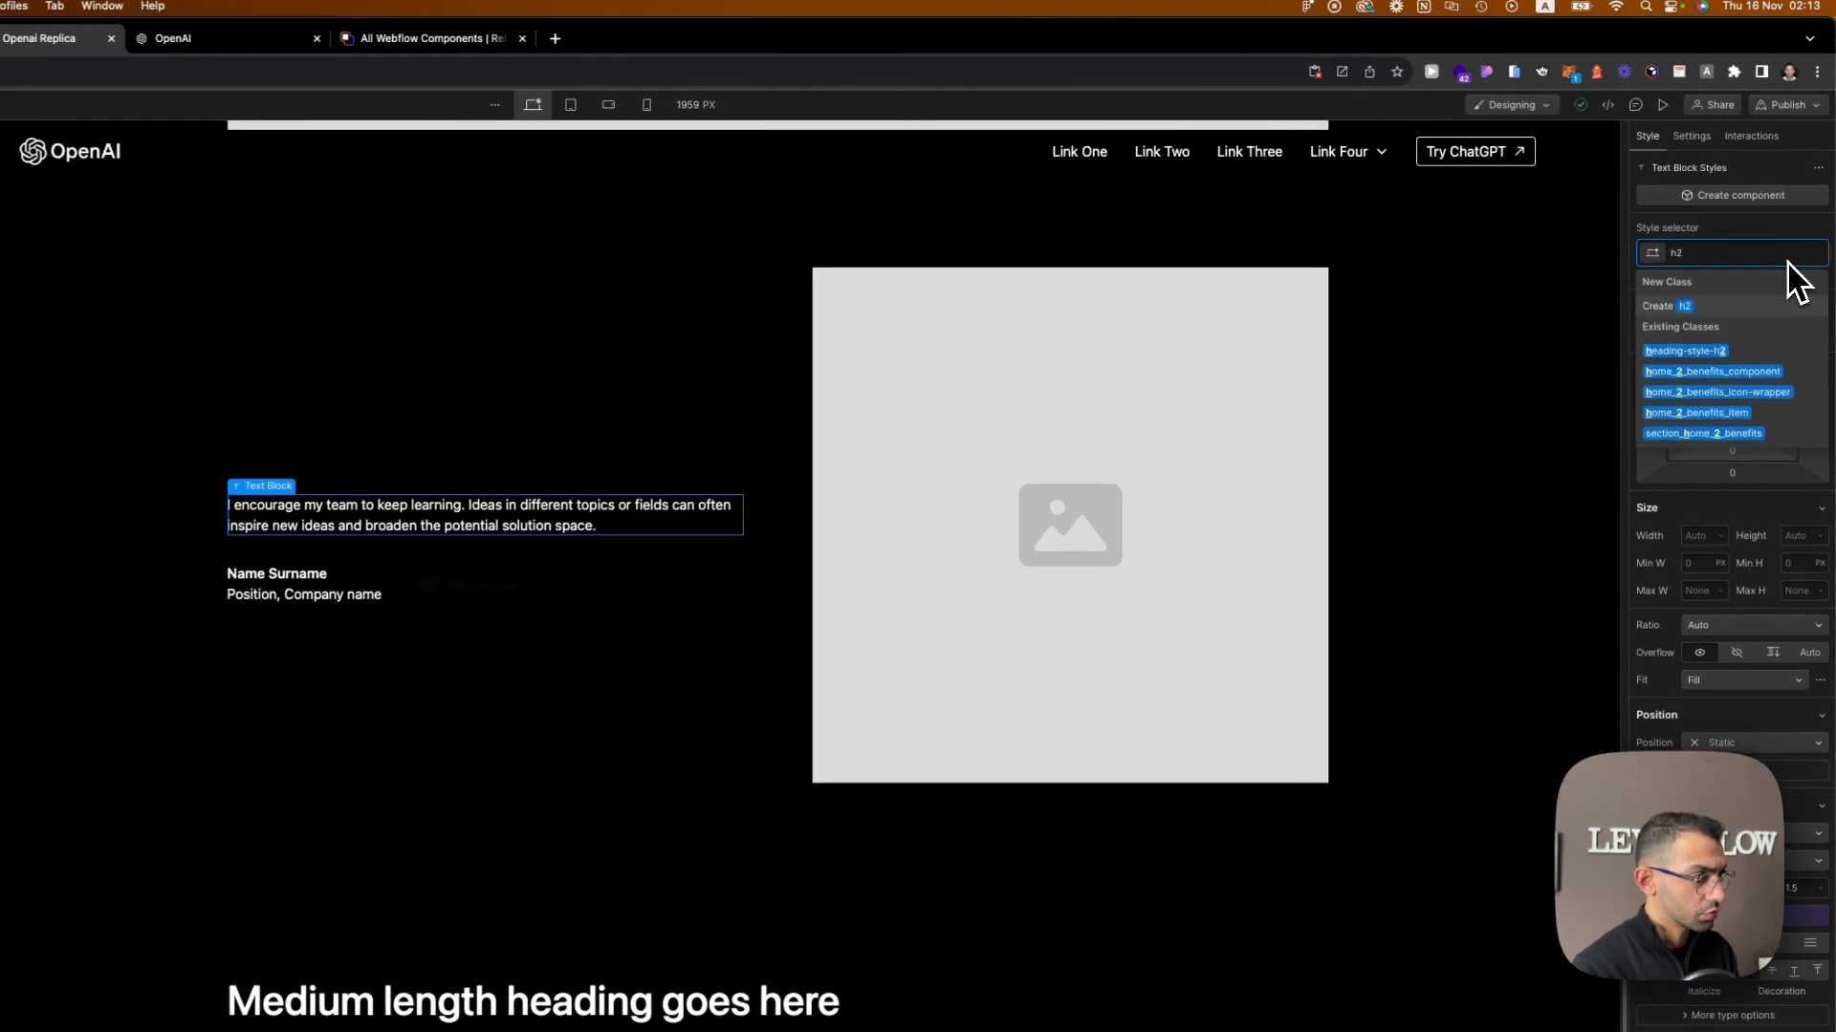
pyautogui.press('Down')
pyautogui.press('Return')
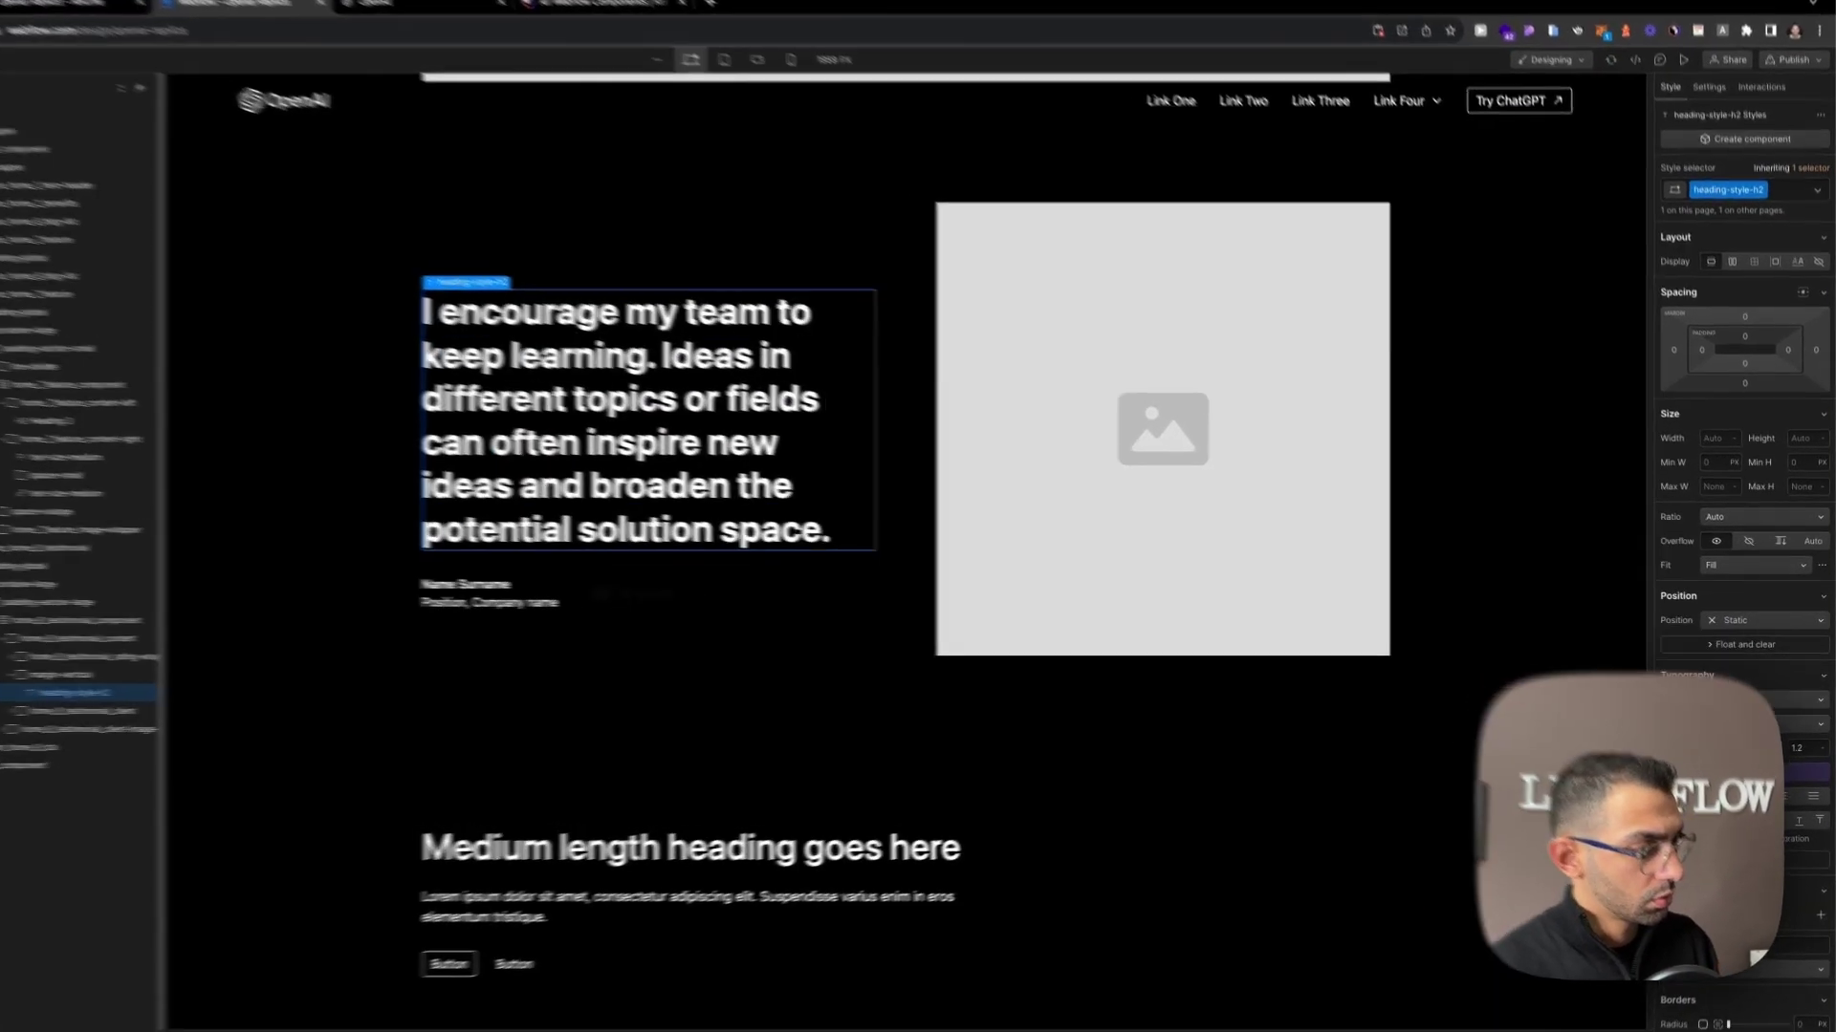
pyautogui.click(1744, 721)
pyautogui.click(1725, 688)
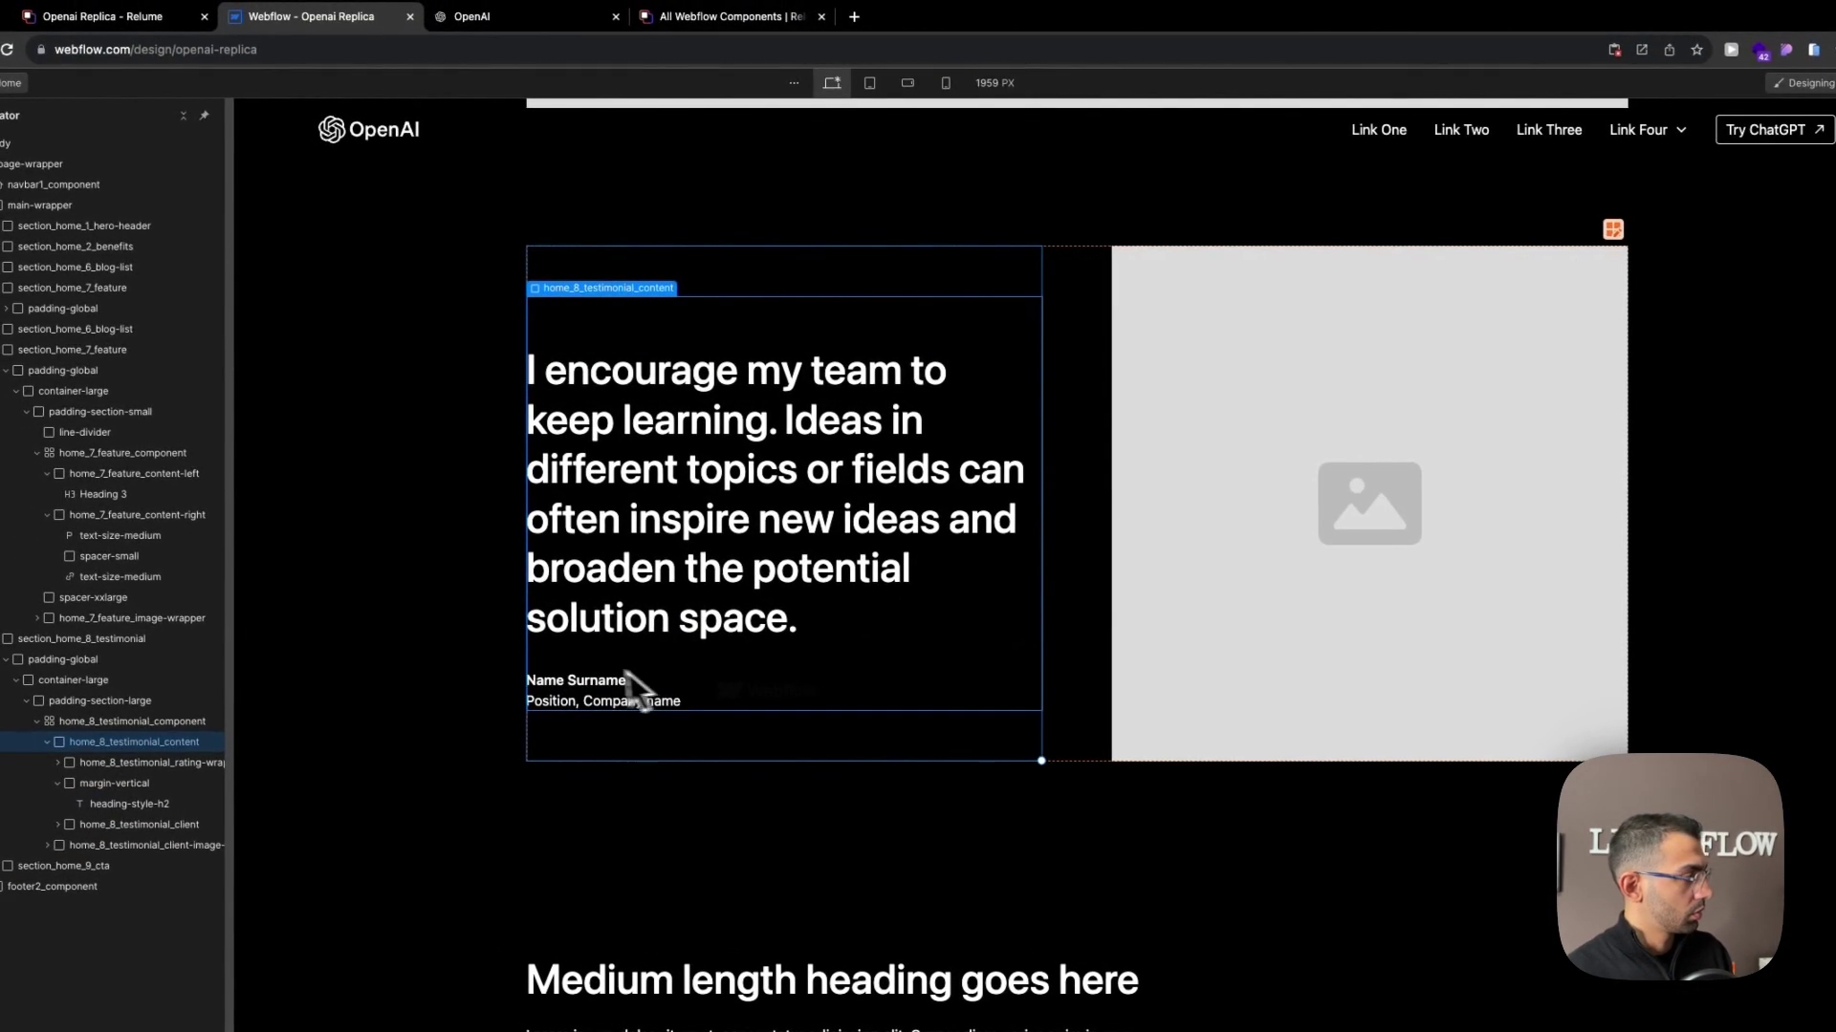
# Check the quote-to-name spacing against openai.com and remove the margin-vertical and margin-medium classes from the quote's wrapper.
pyautogui.click(536, 28)
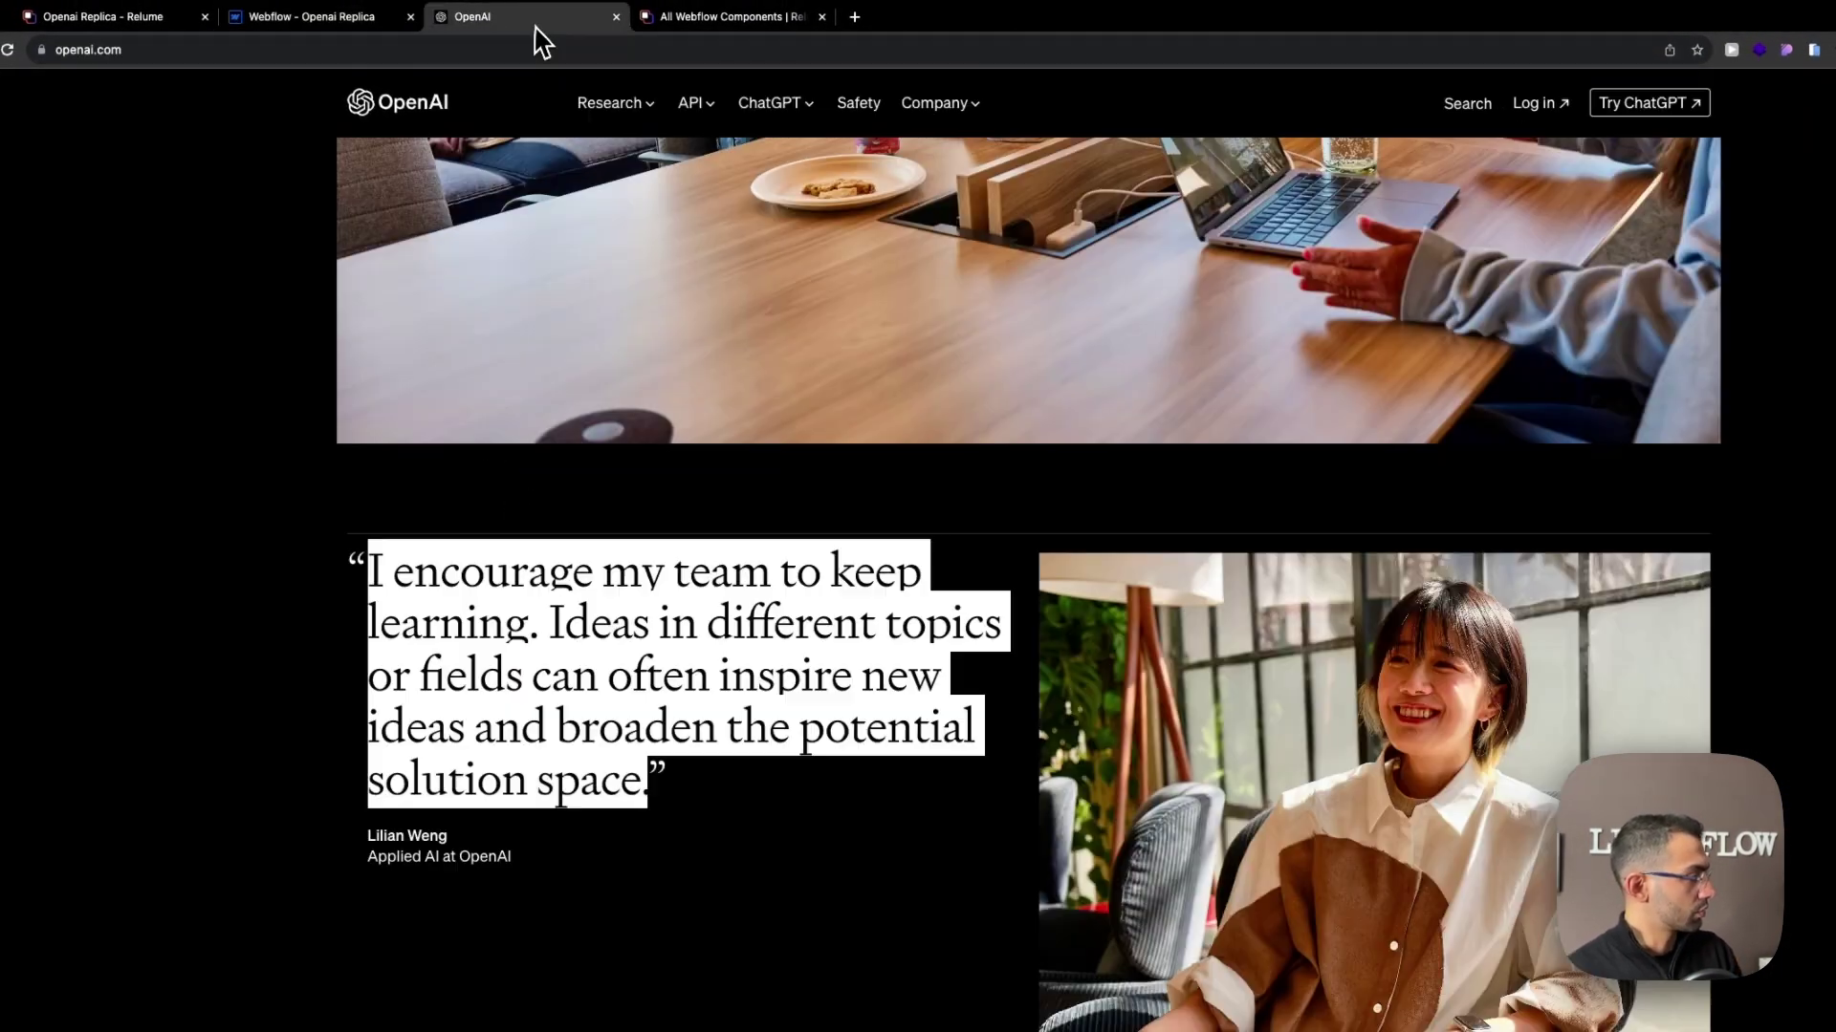
pyautogui.click(282, 27)
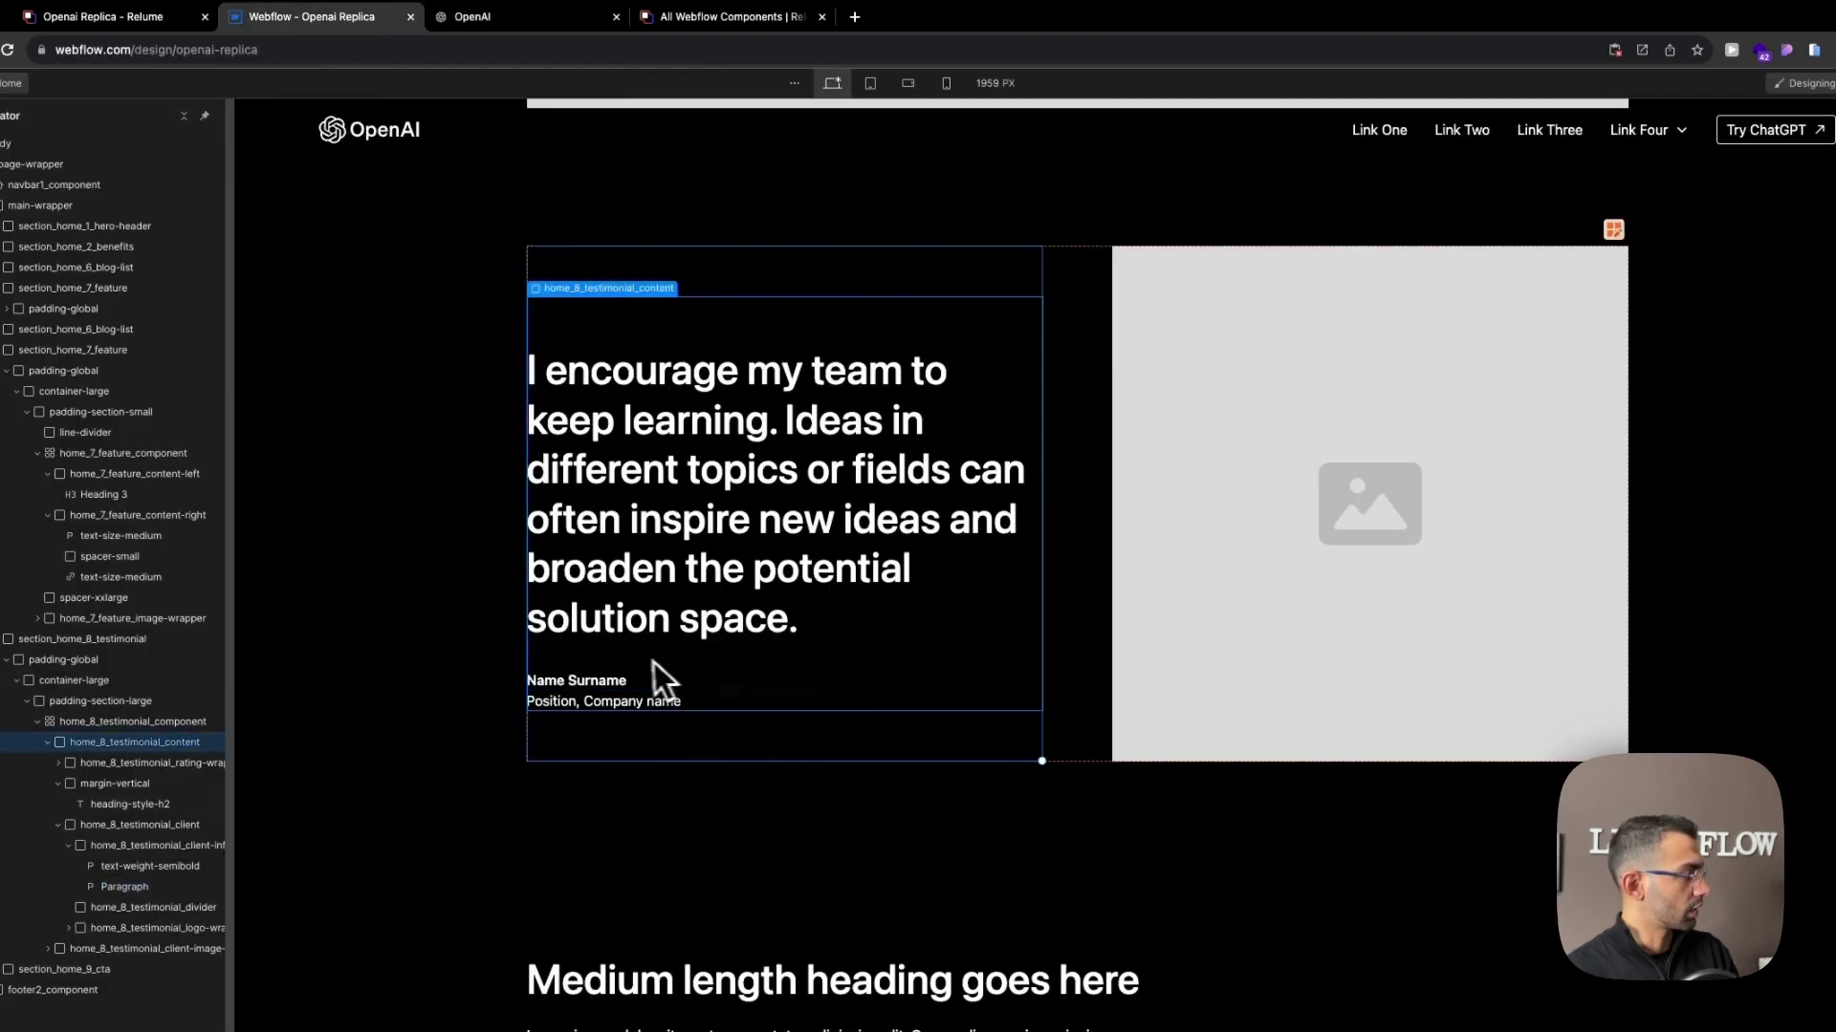
pyautogui.click(570, 686)
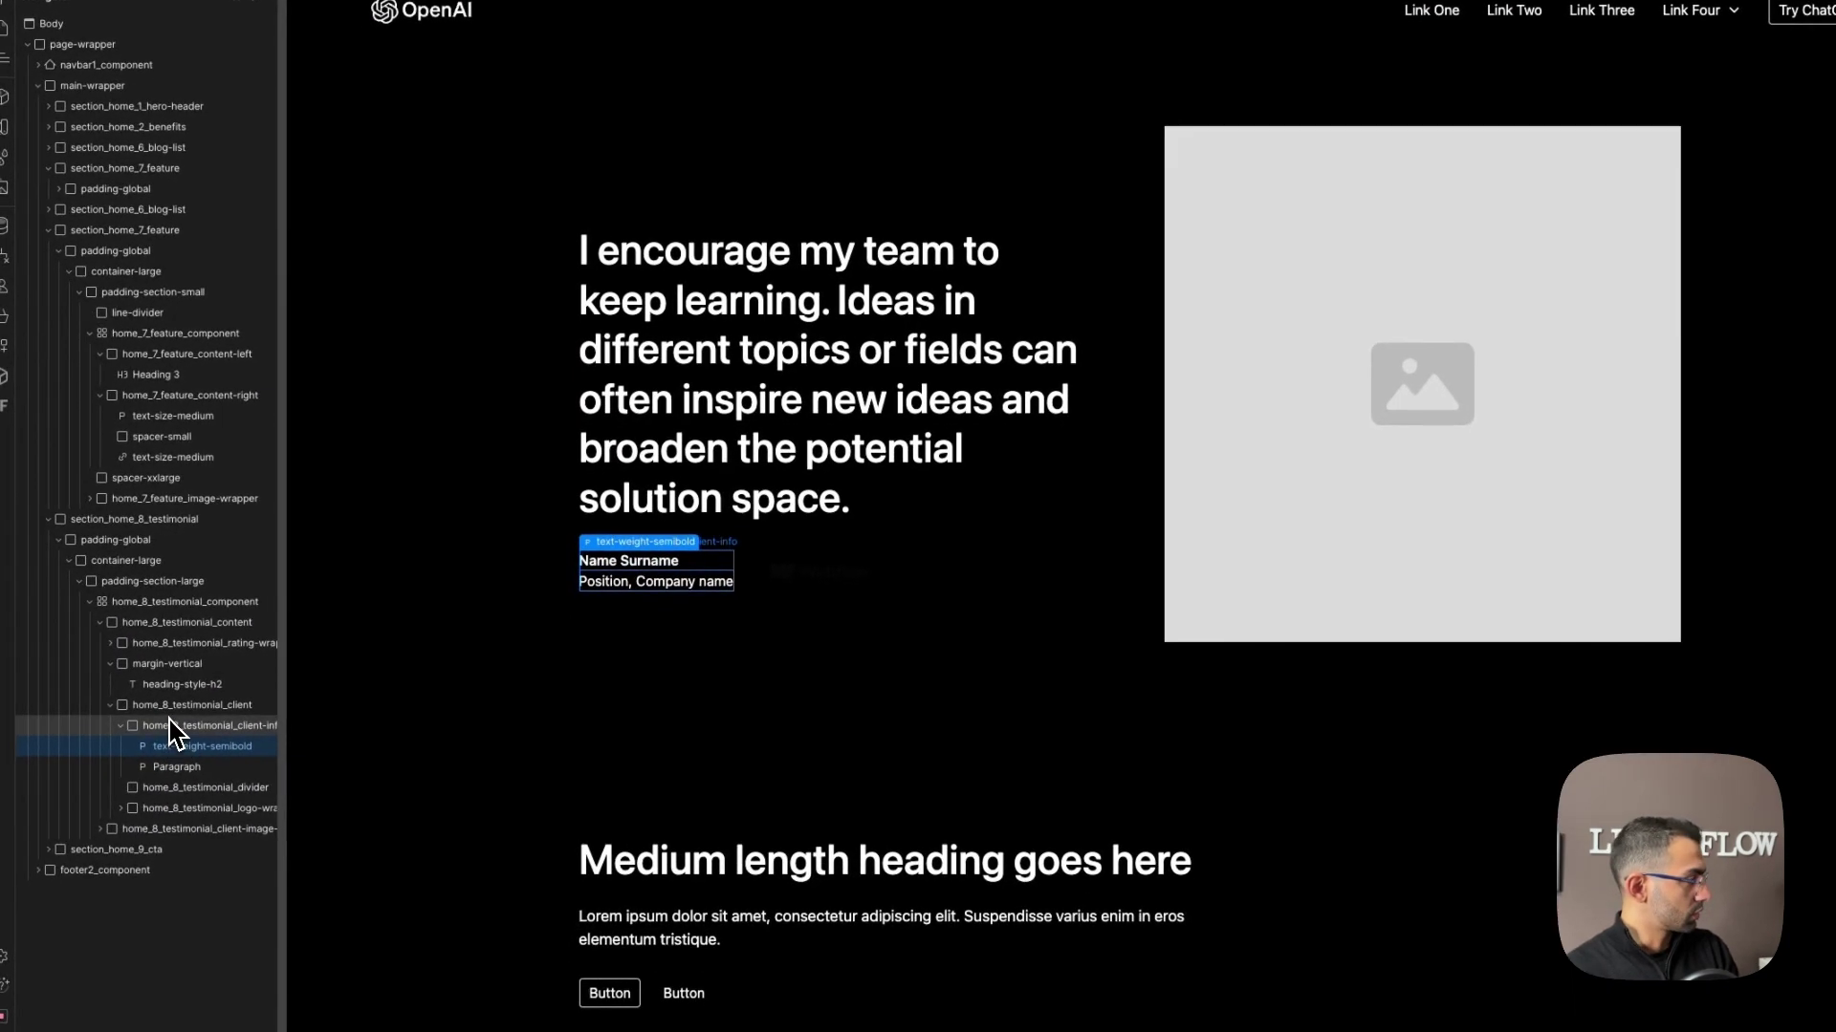
pyautogui.click(124, 843)
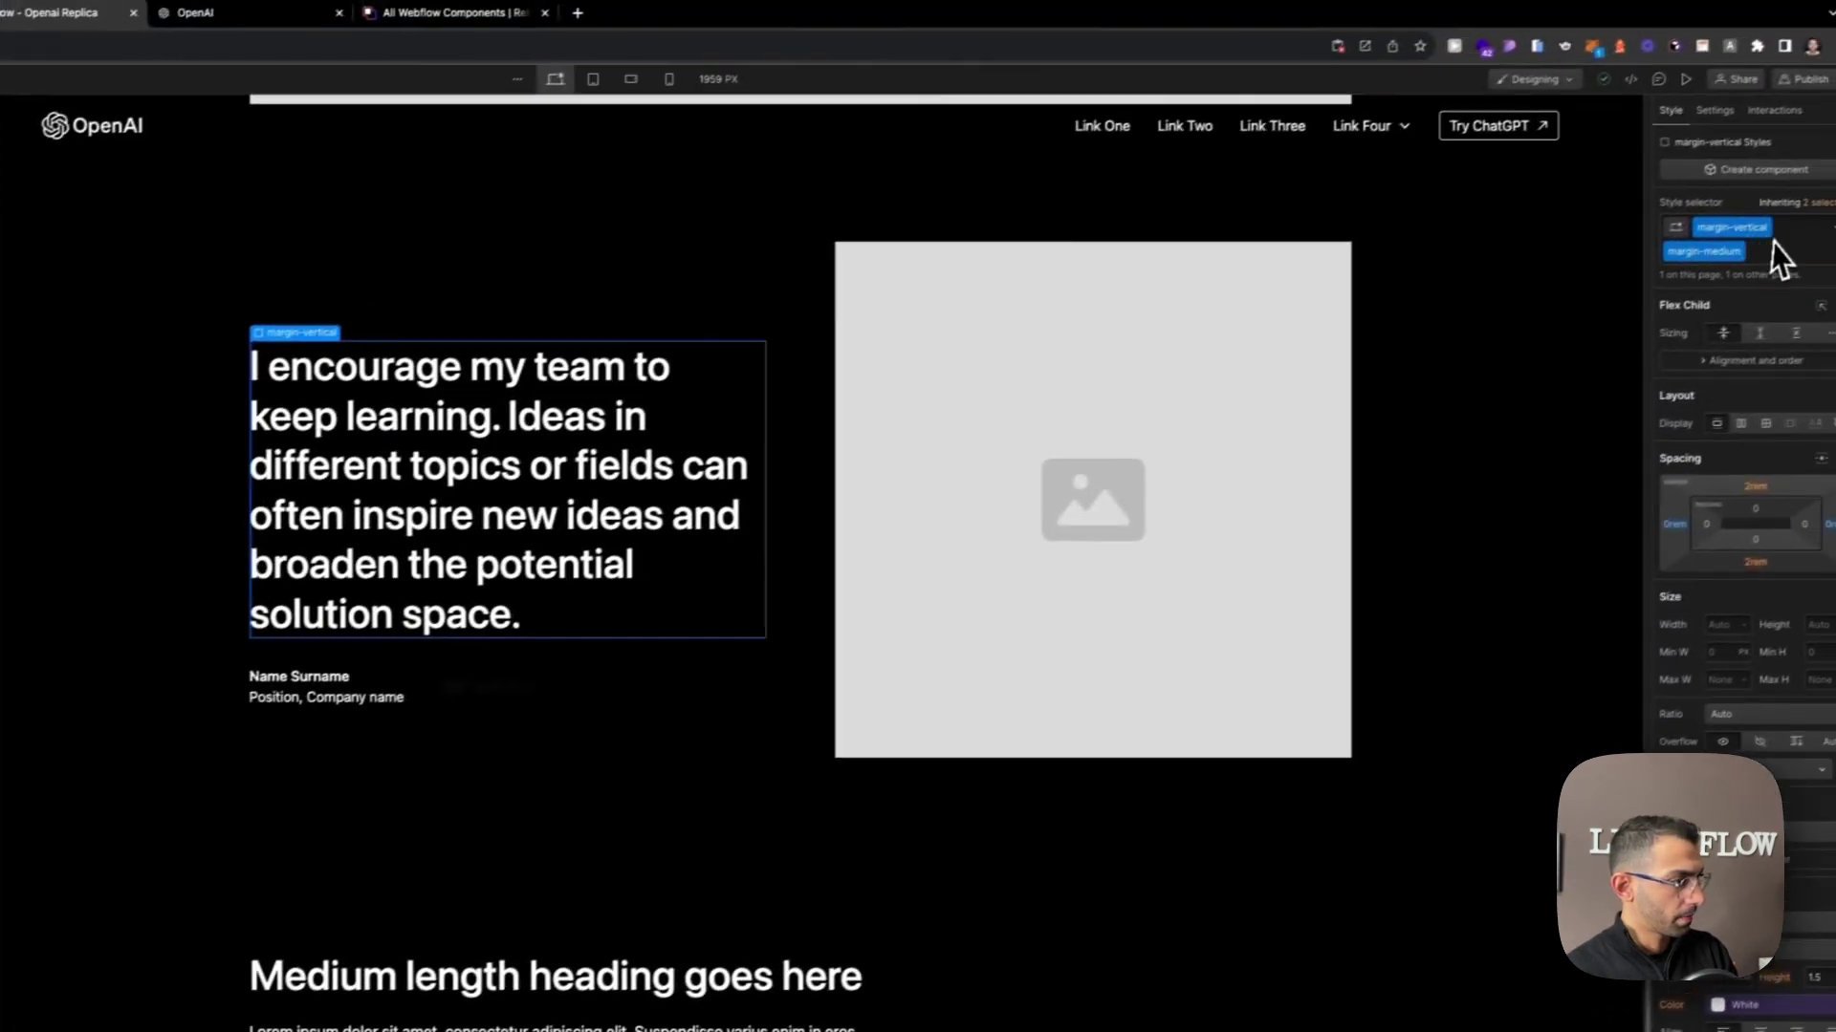
pyautogui.click(1750, 237)
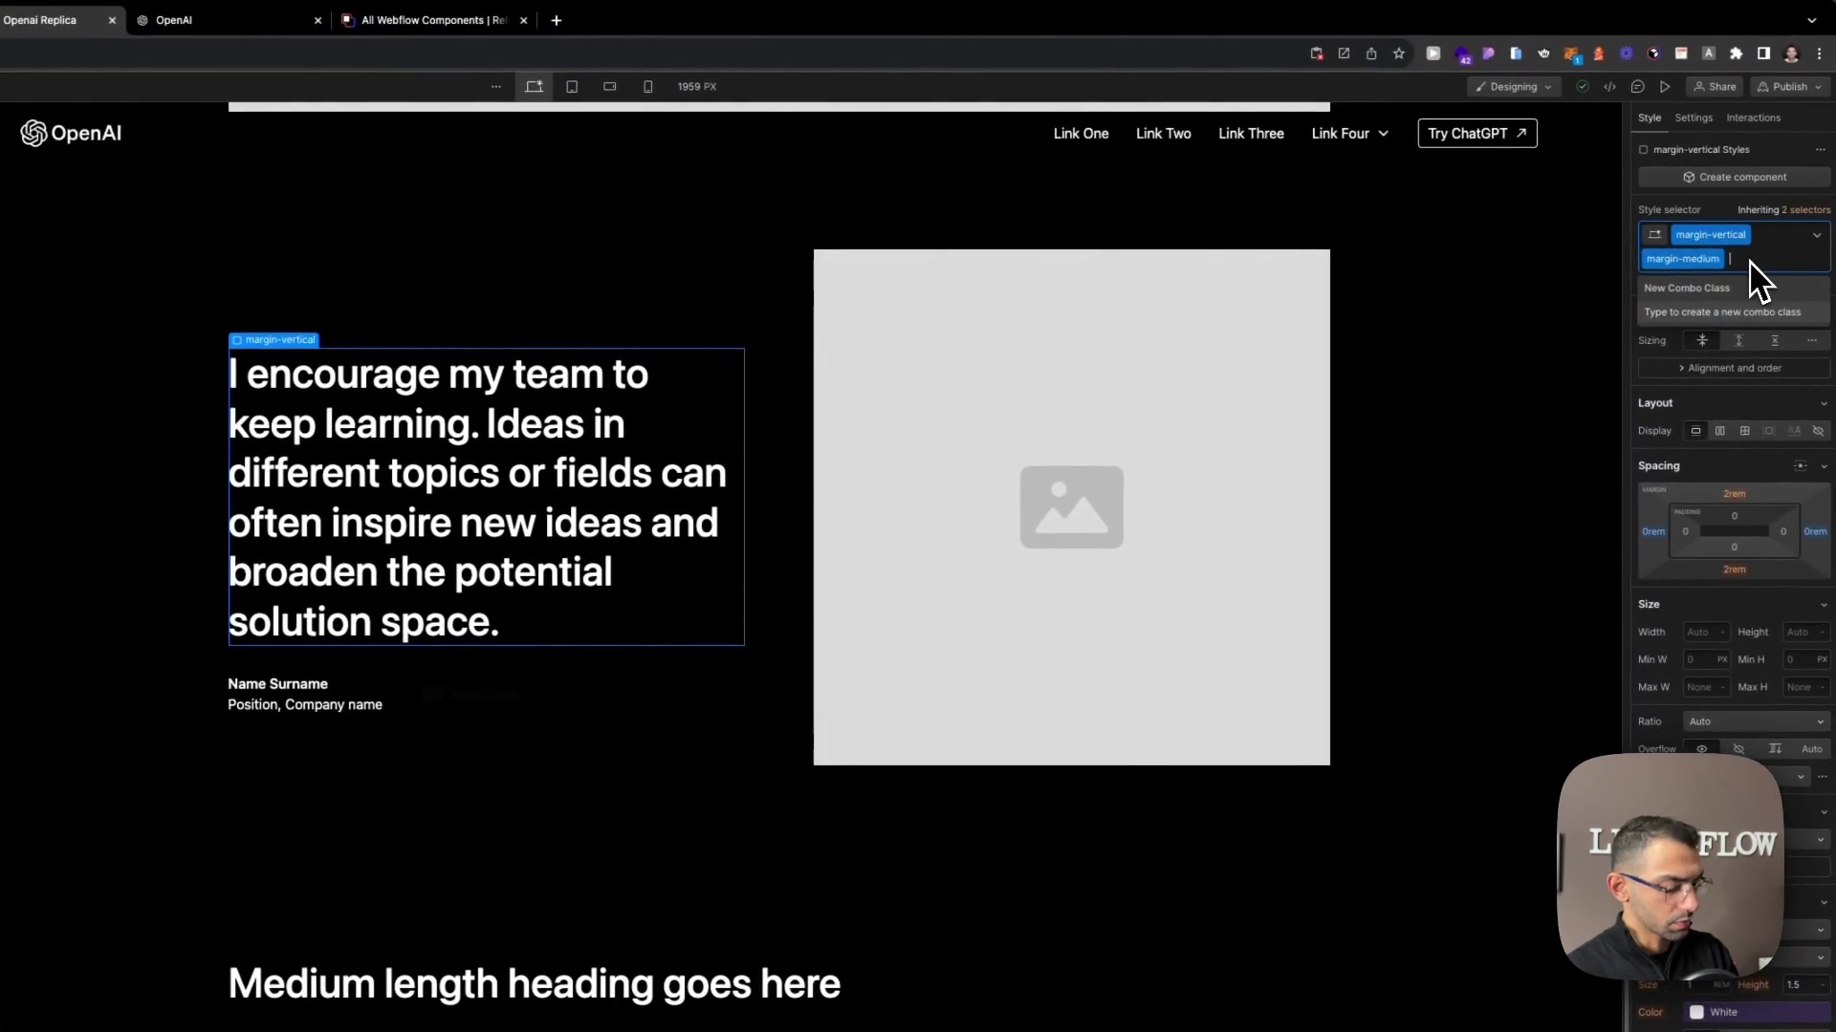
pyautogui.press('BackSpace')
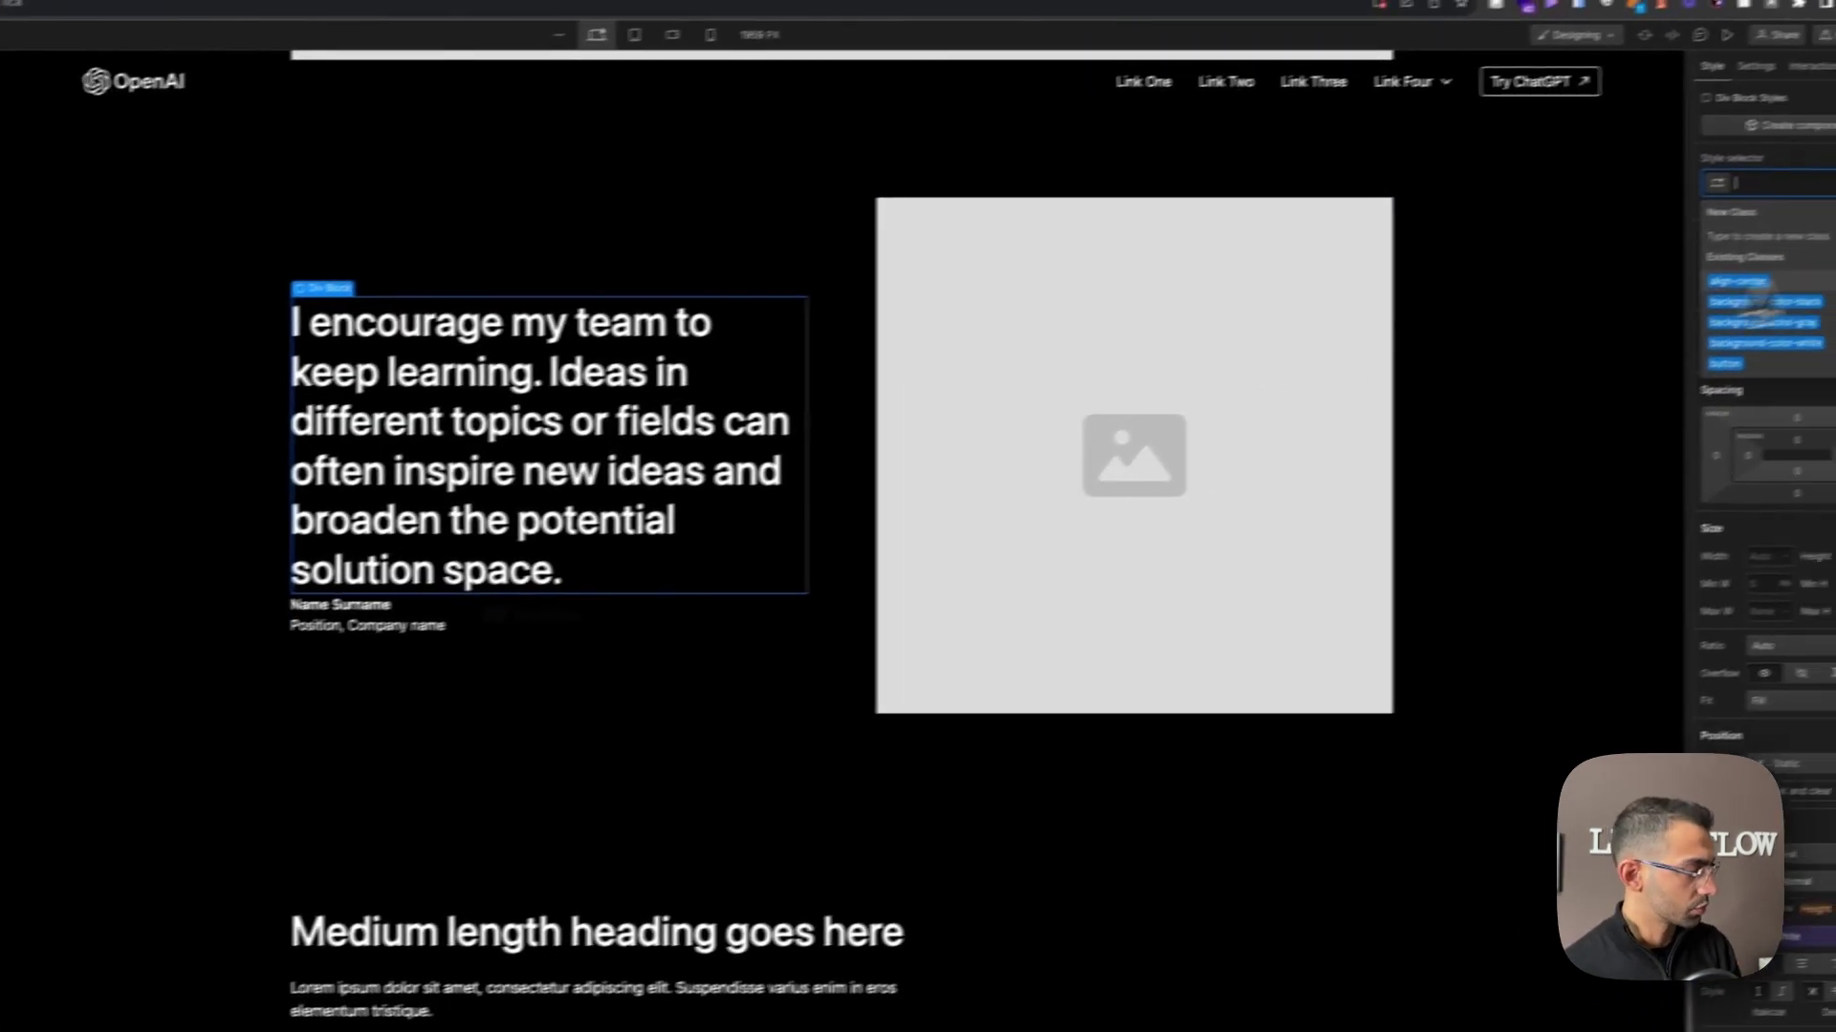
pyautogui.hotkey('ctrl', 'z')
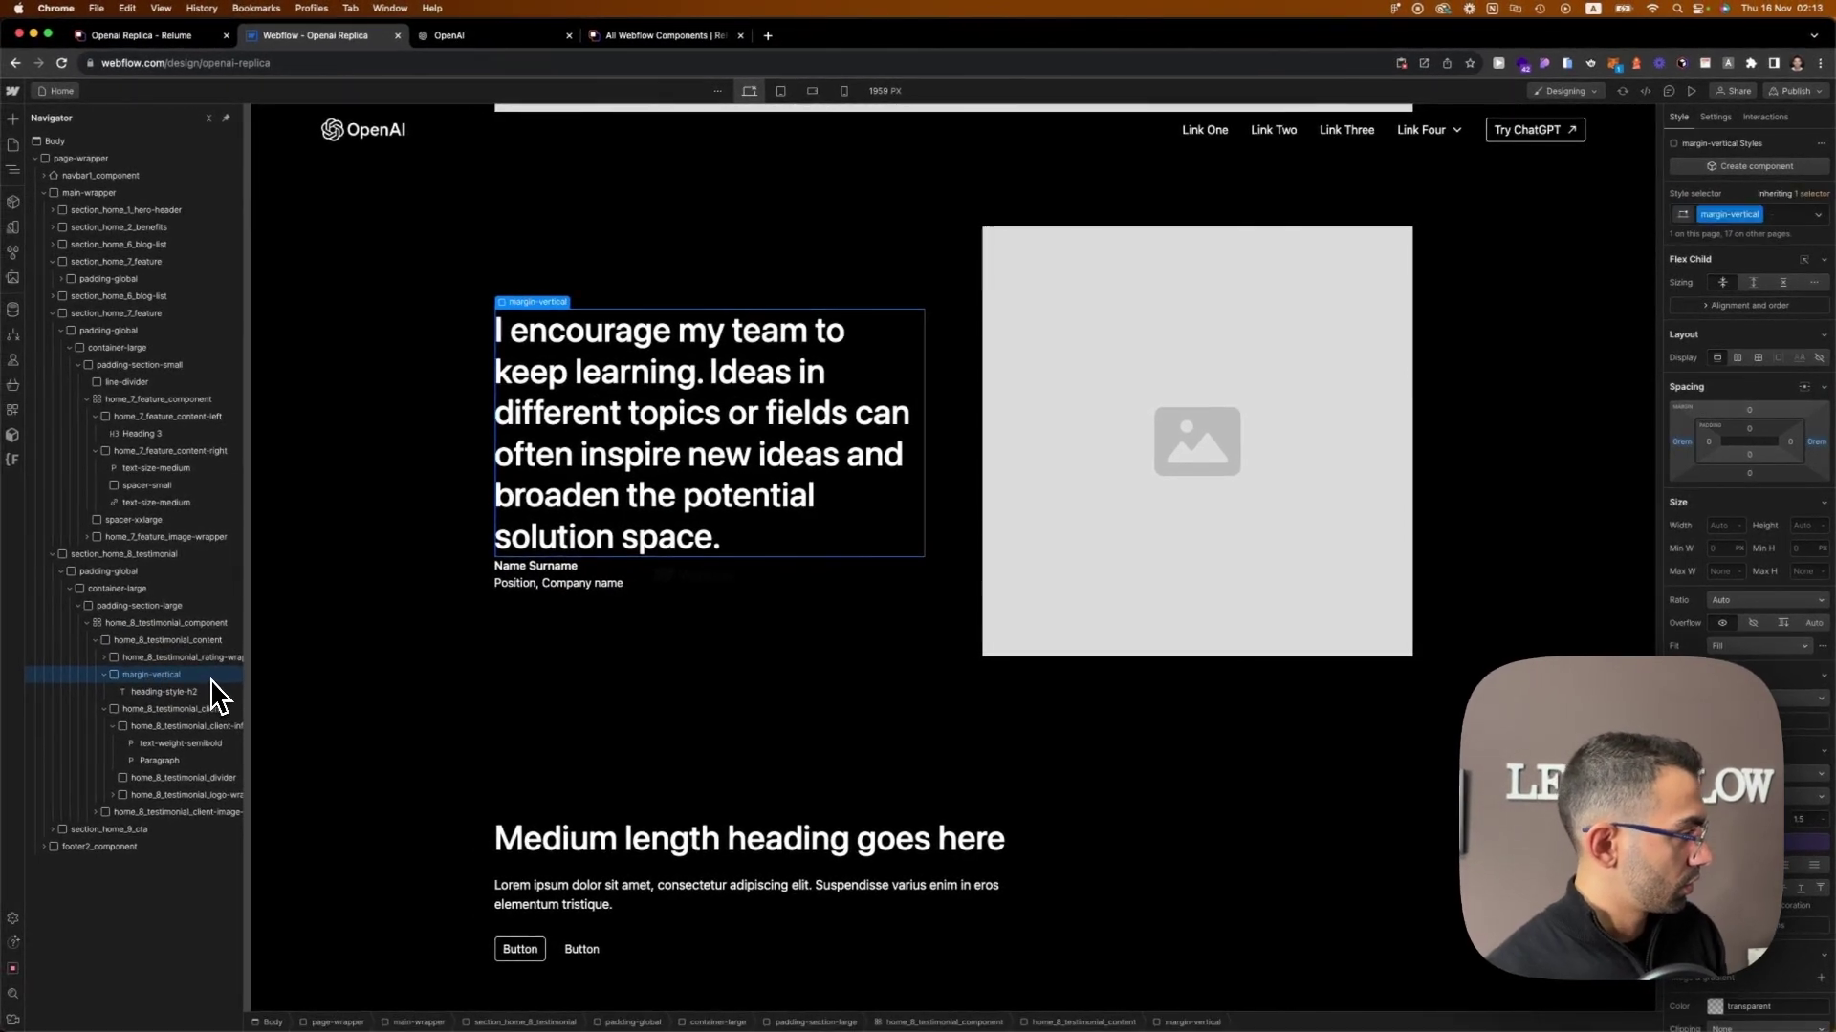
# Add a div block below the testimonial quote inside its wrapper and give it the spacer-small class.
pyautogui.click(151, 645)
pyautogui.press('a')
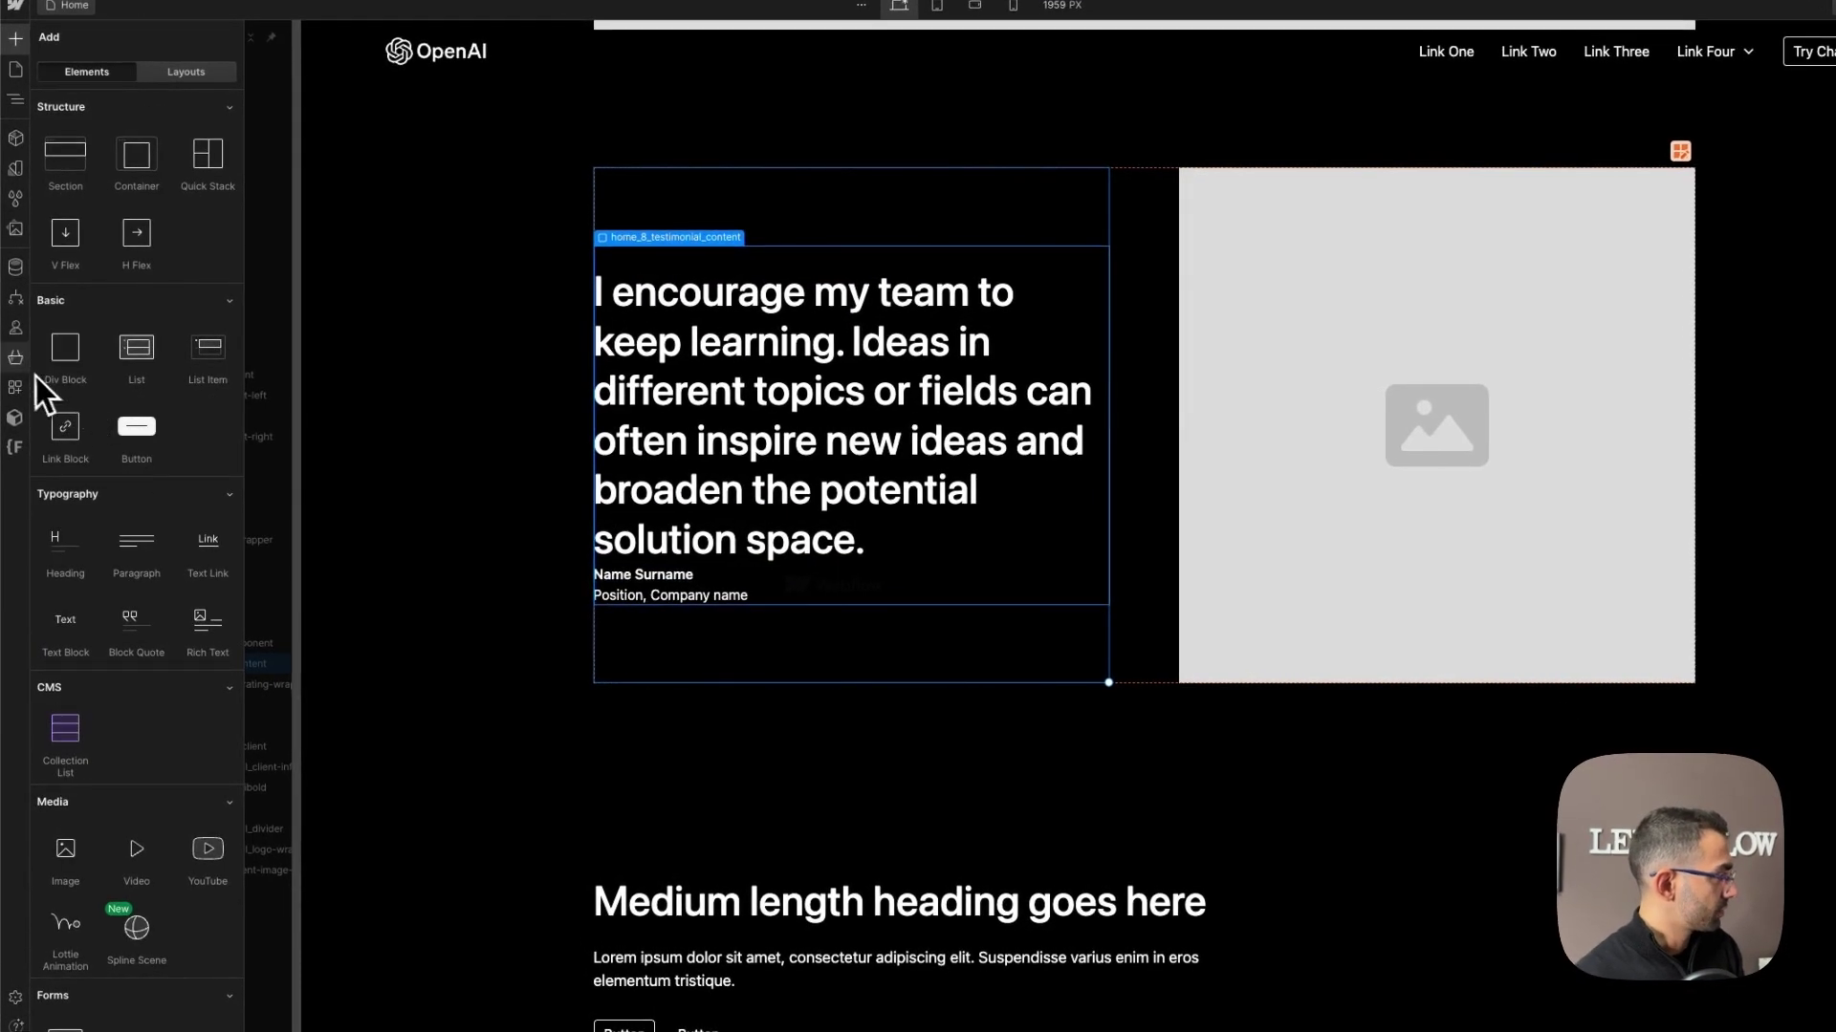
pyautogui.press('e')
pyautogui.press('Escape')
pyautogui.click(966, 449)
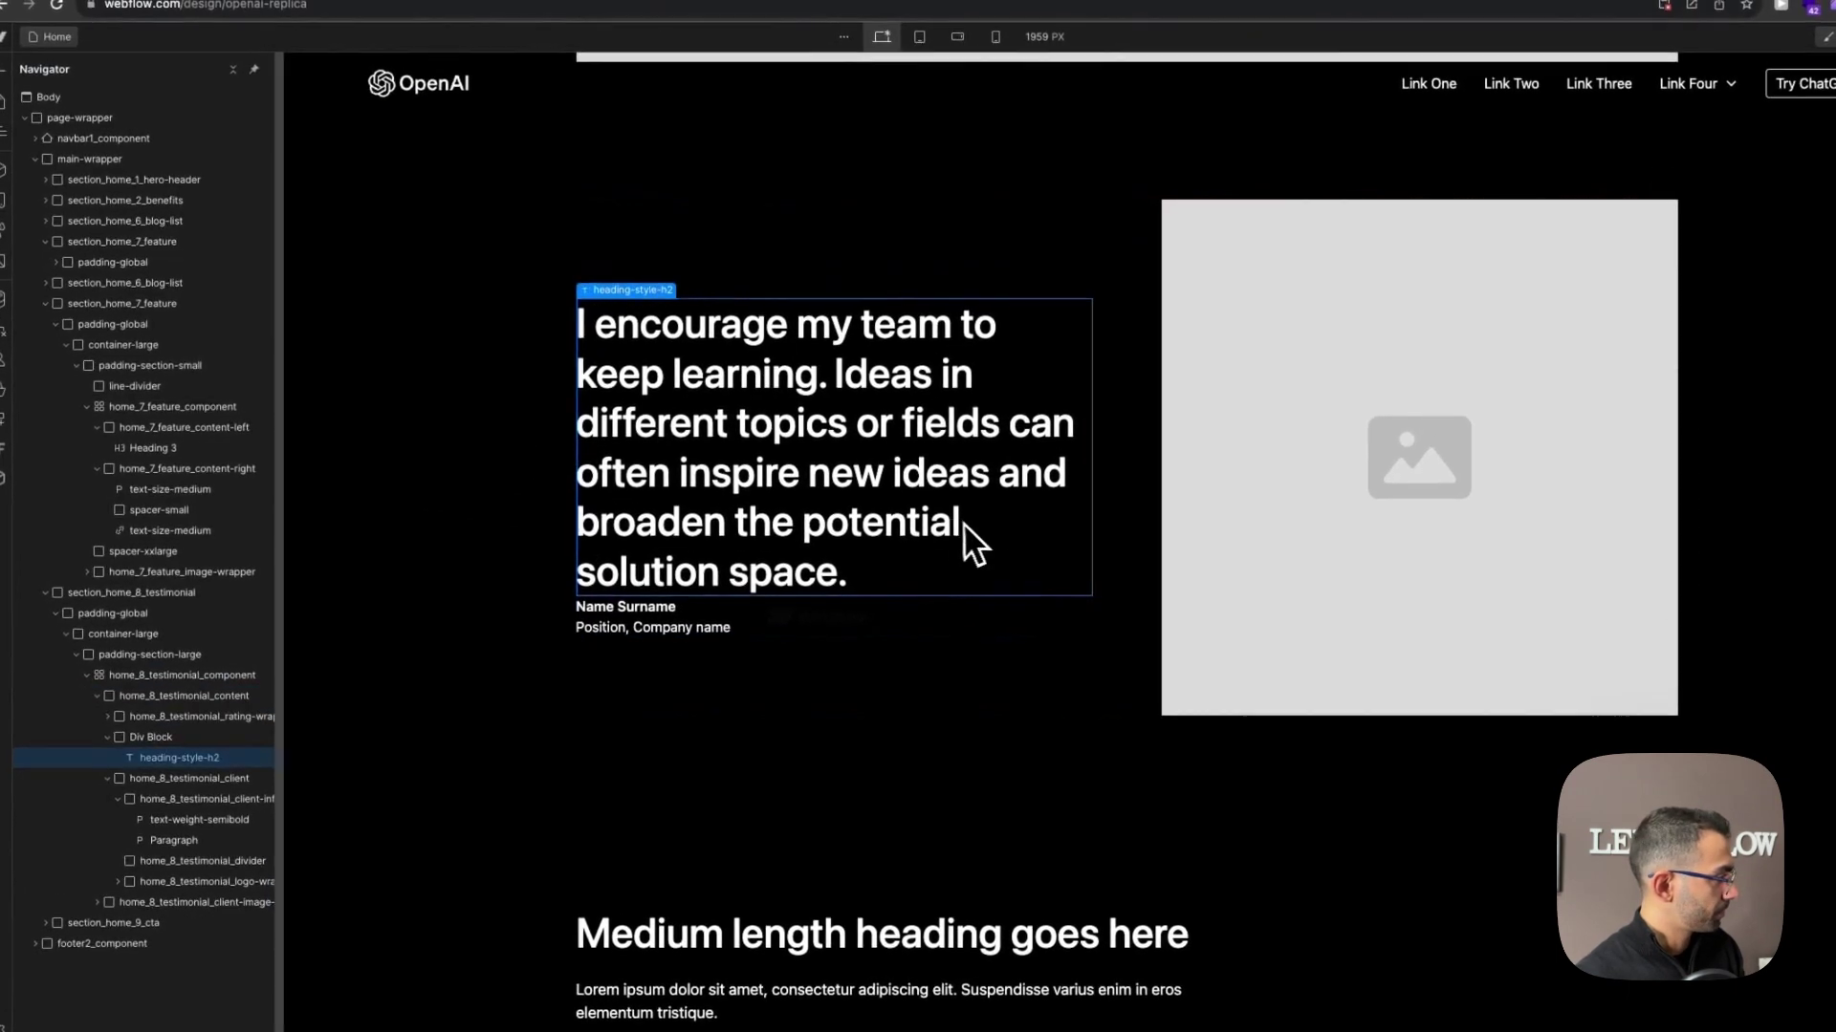
pyautogui.press('a')
pyautogui.moveTo(97, 388); pyautogui.dragTo(659, 573)
pyautogui.click(1727, 197)
pyautogui.write('space')
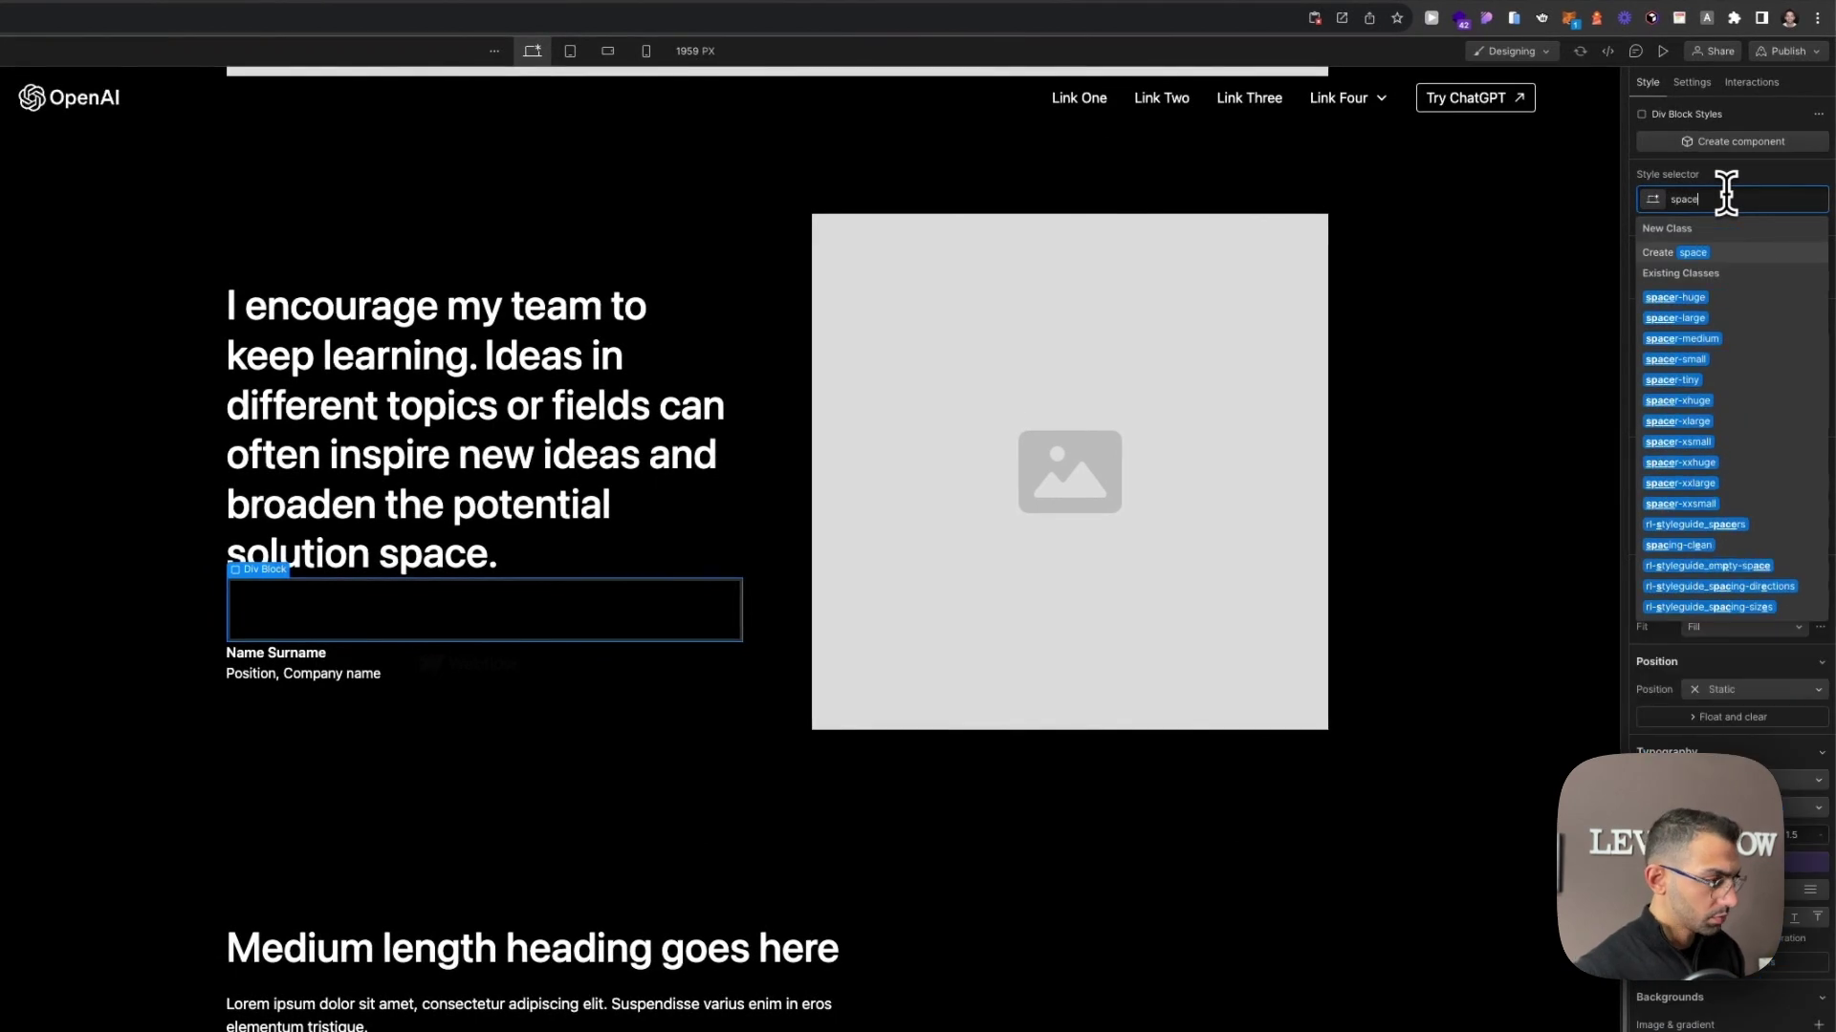
pyautogui.write('r')
pyautogui.click(1687, 351)
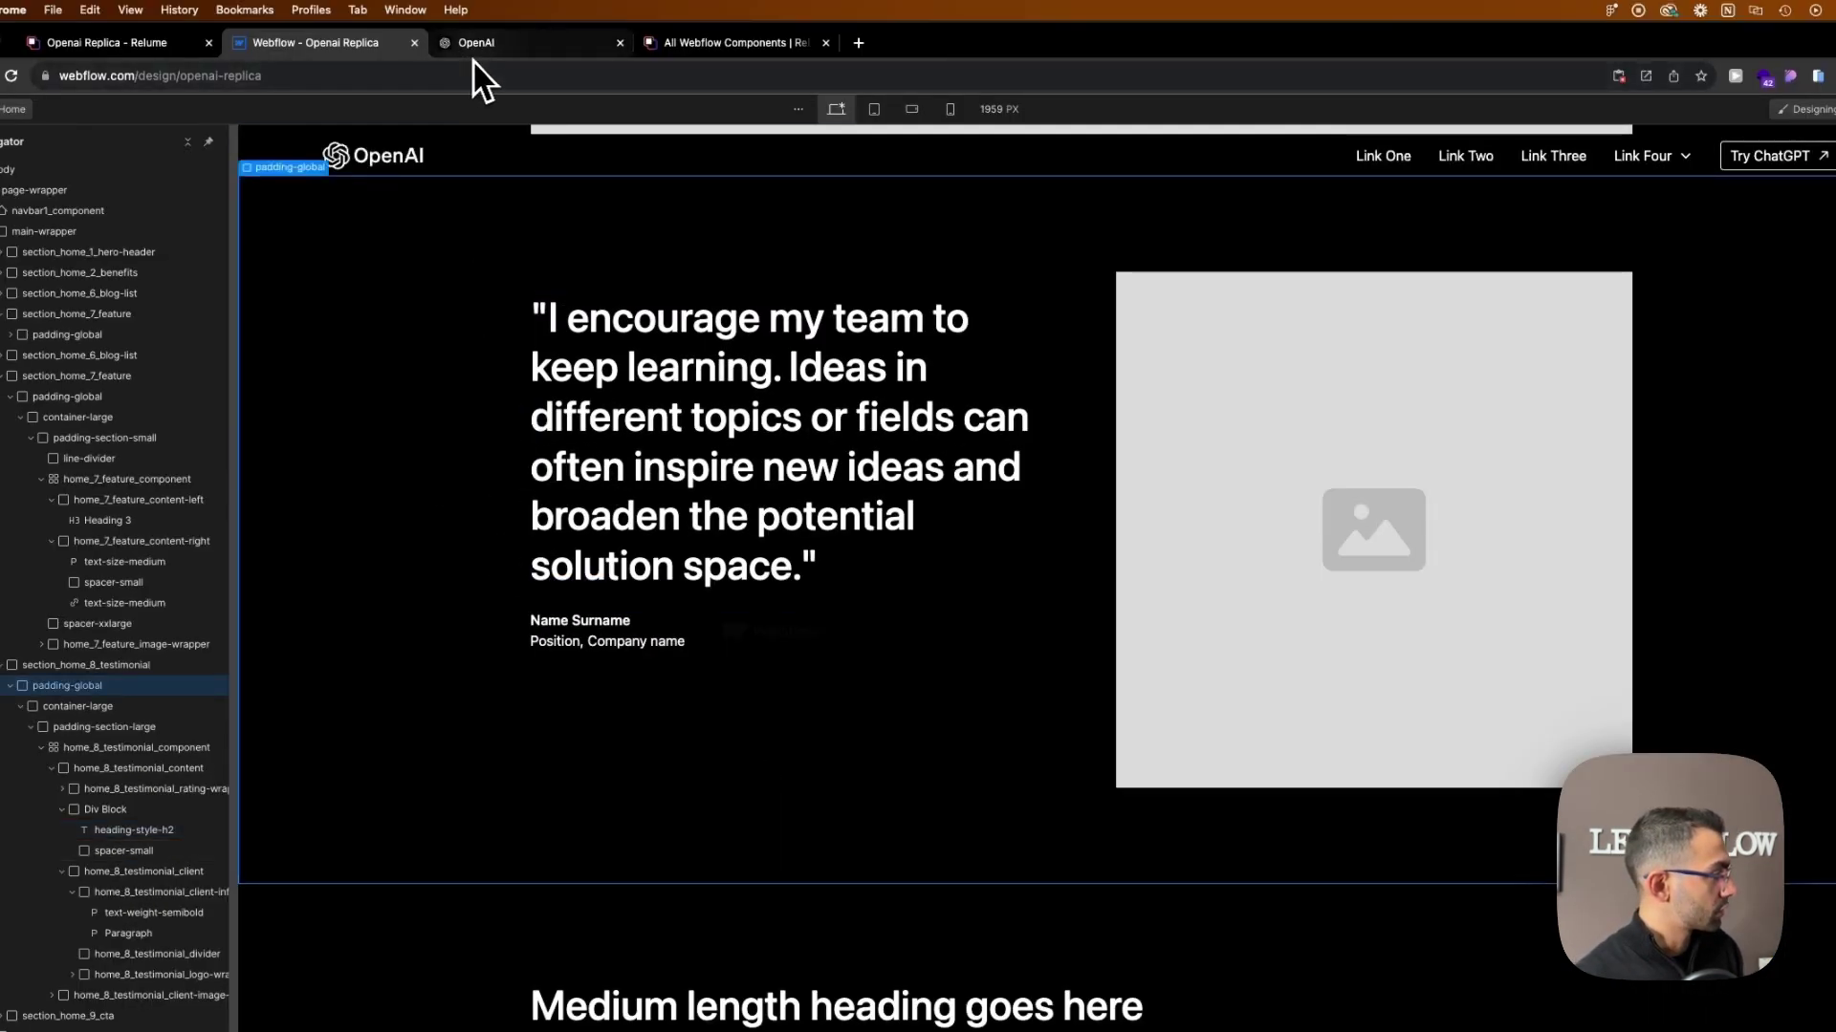
# Compare the testimonial section's divider line and spacing with the same section on openai.com.
pyautogui.scroll(-5, 736, 790)
pyautogui.click(476, 42)
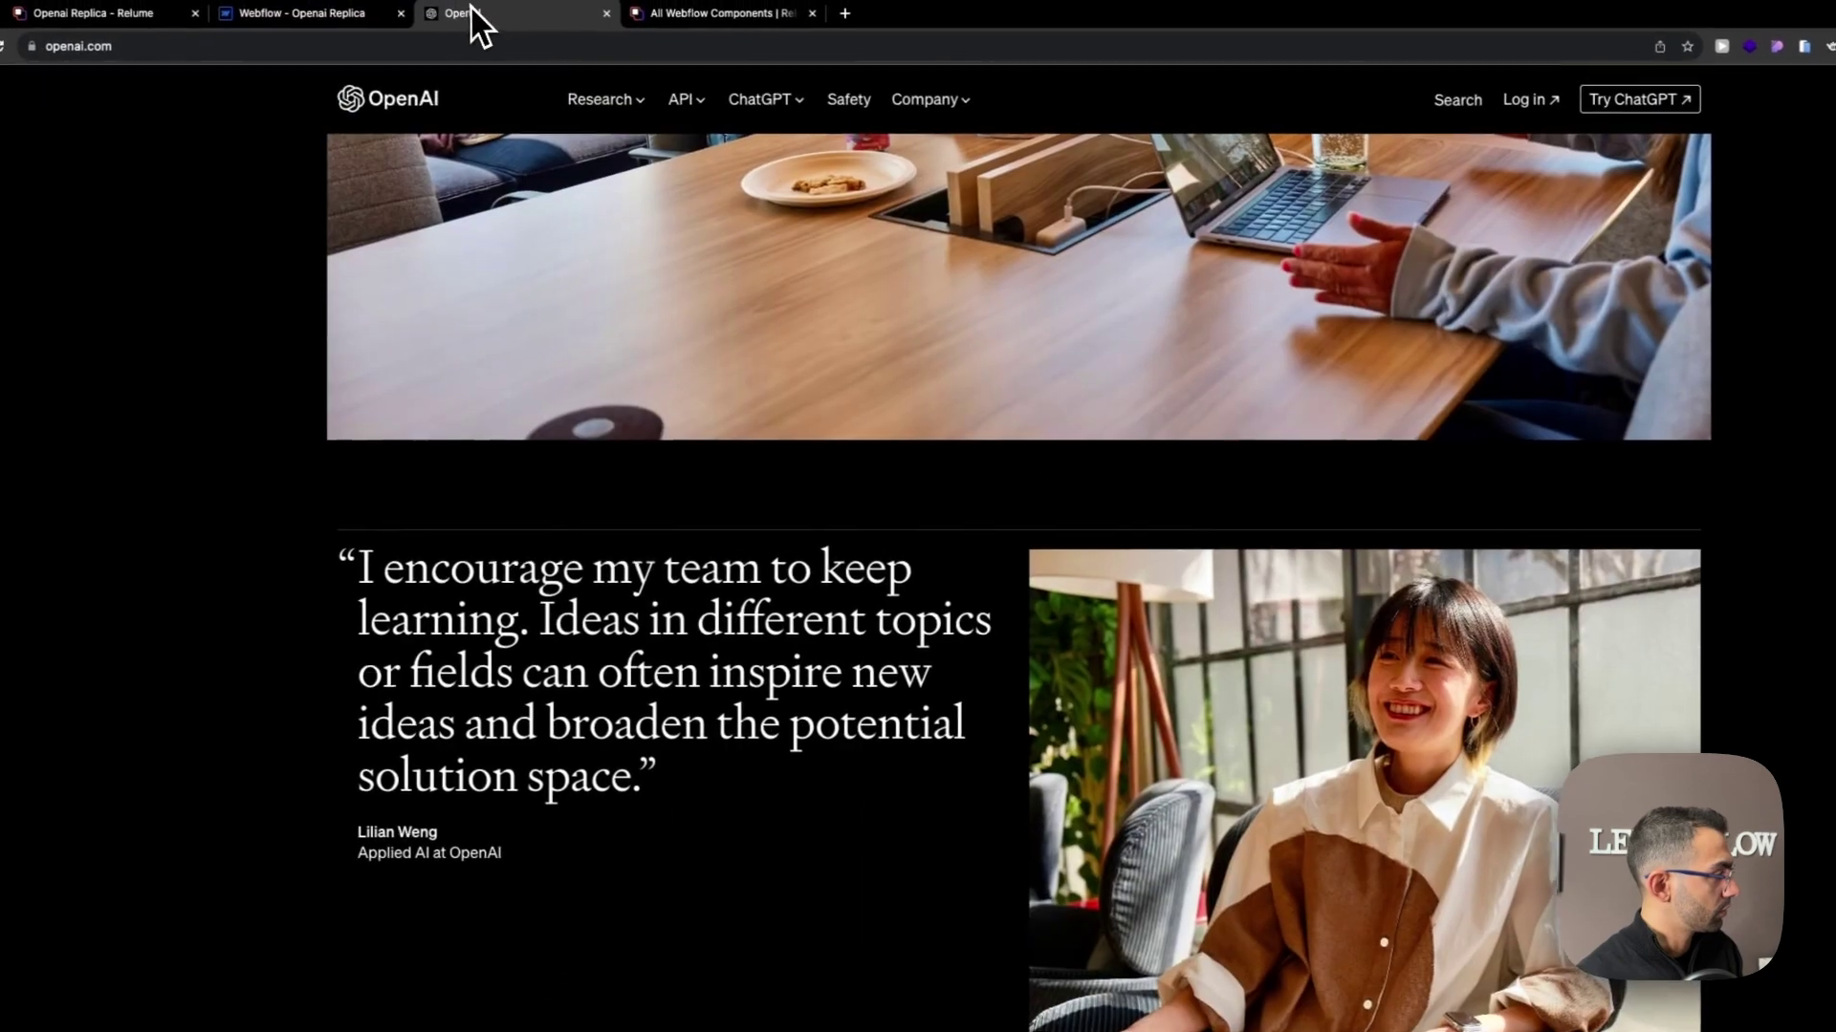
pyautogui.scroll(-3, 956, 922)
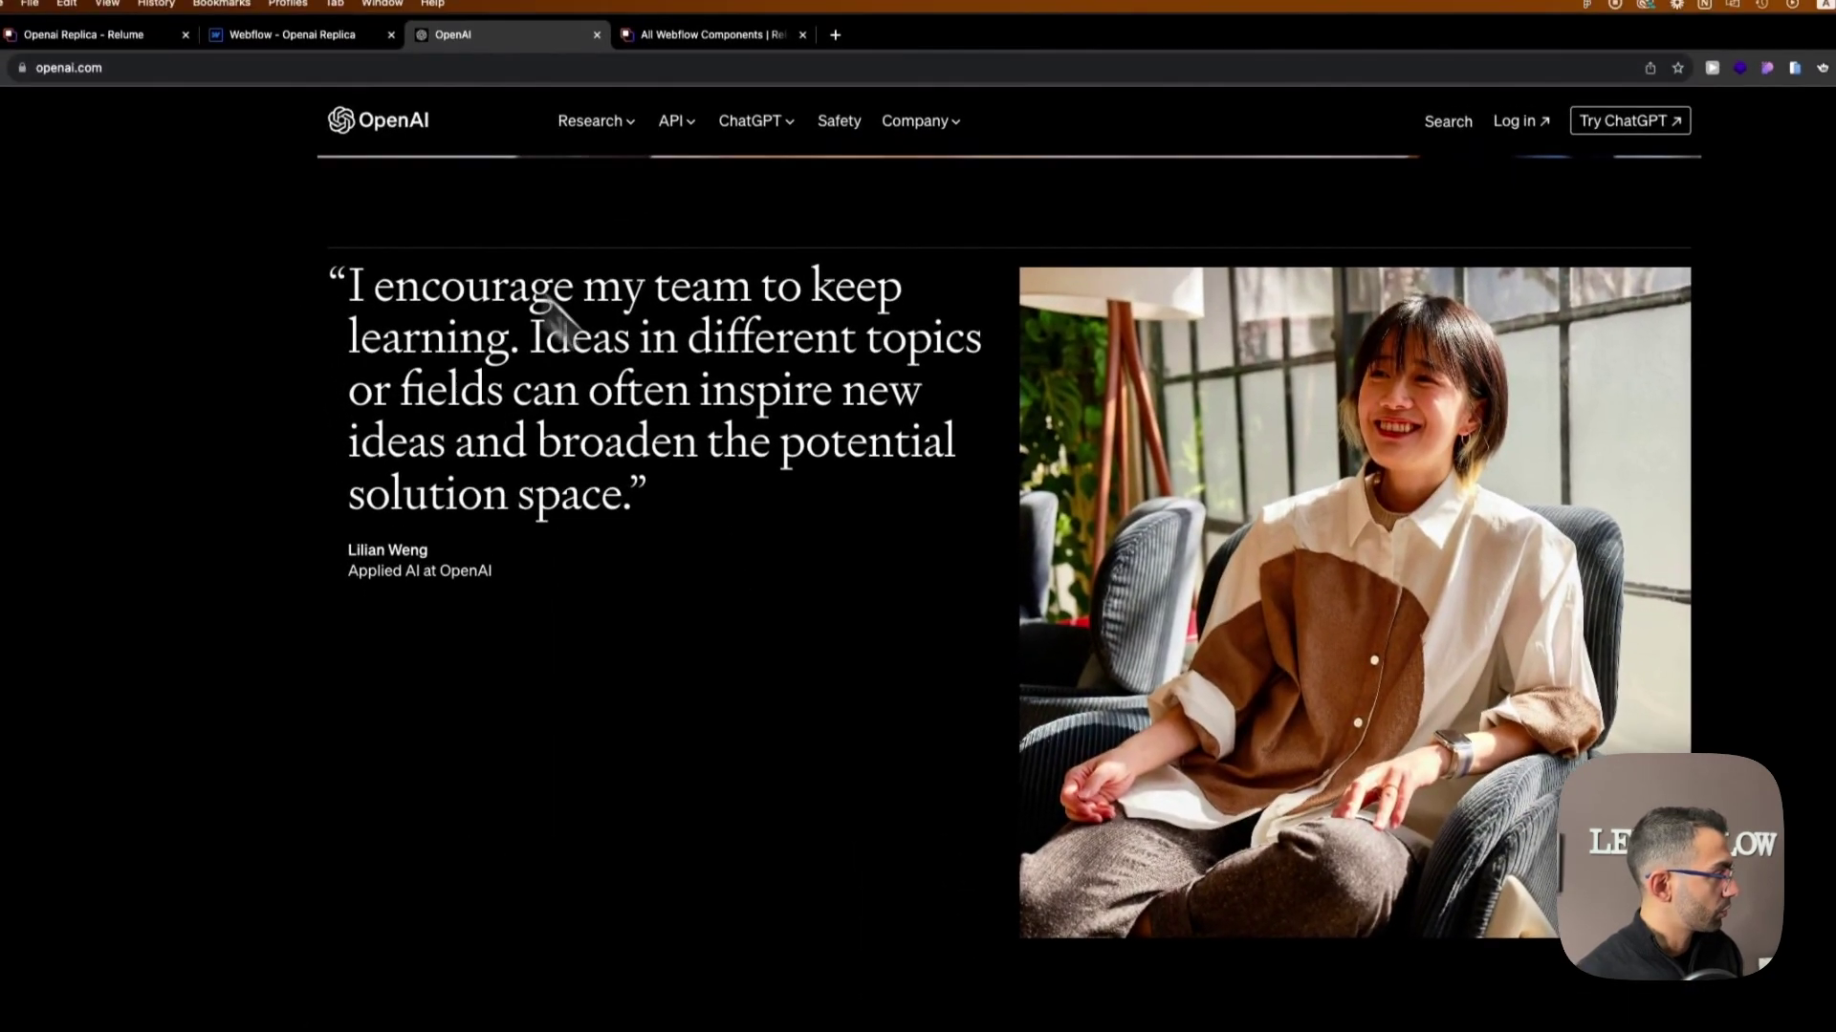
pyautogui.scroll(4, 698, 394)
pyautogui.scroll(-1, 690, 422)
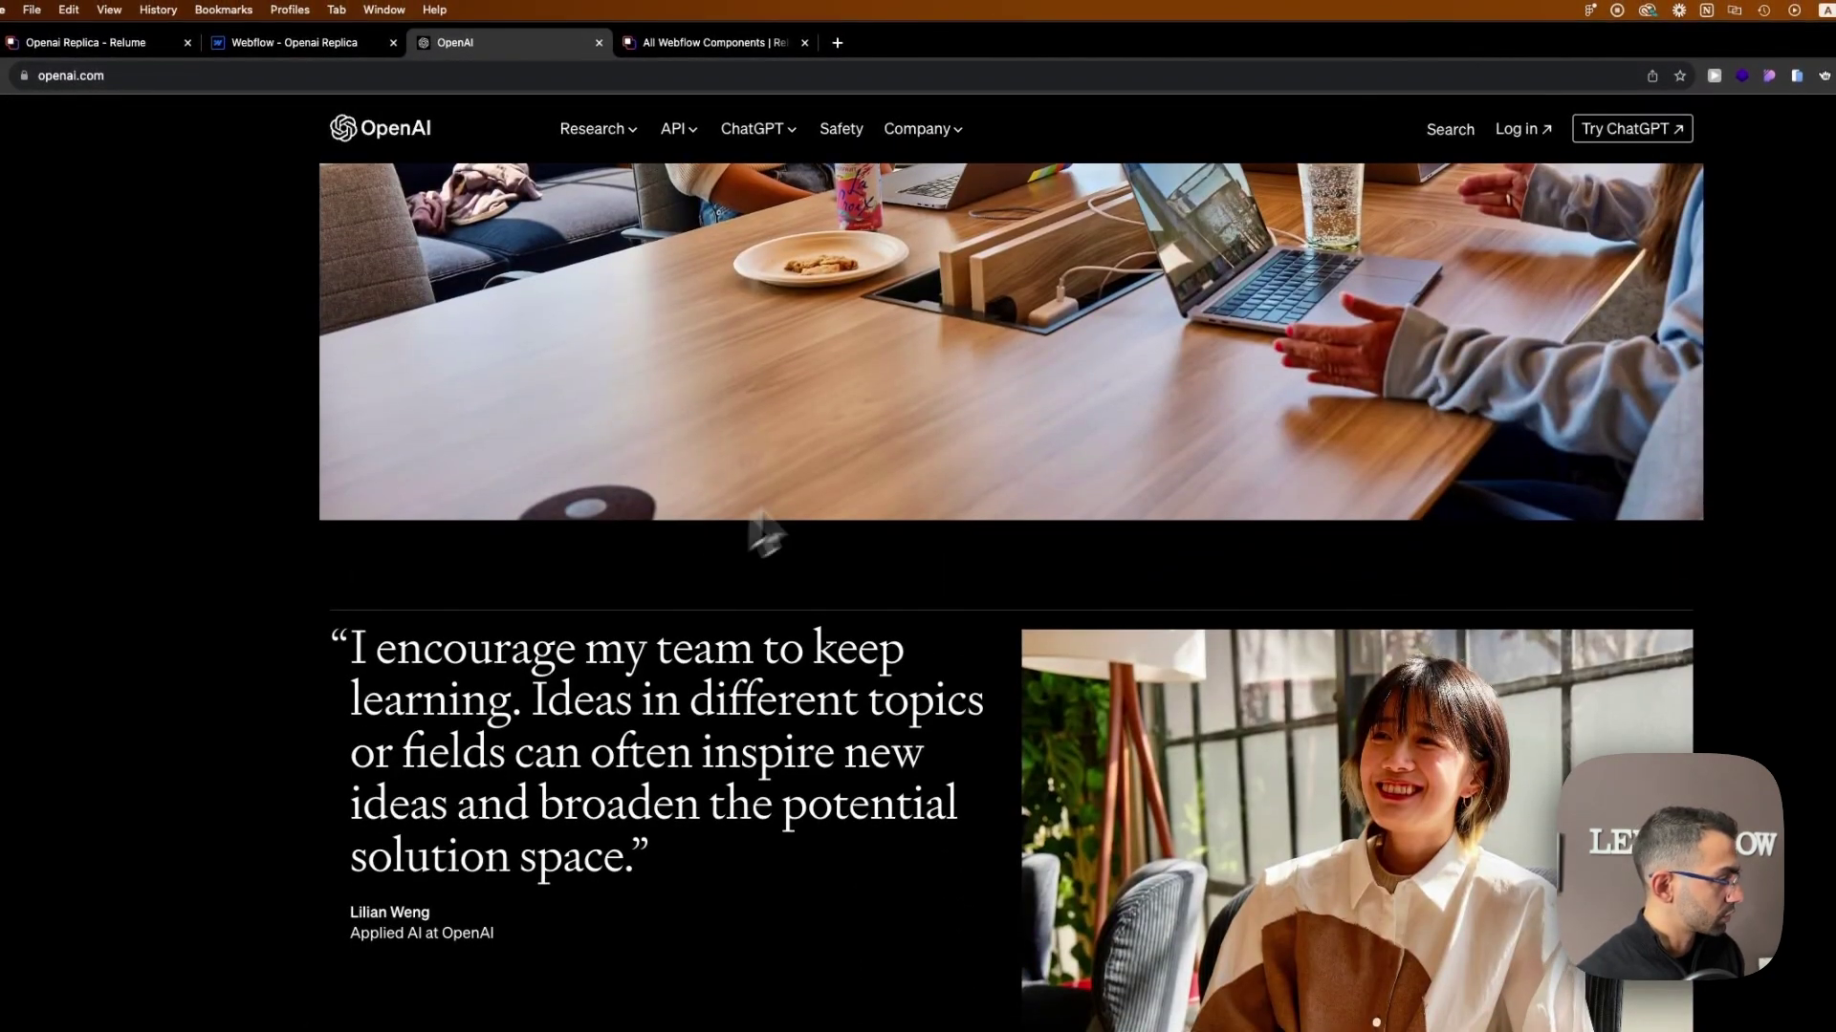
pyautogui.click(320, 42)
pyautogui.scroll(4, 1100, 564)
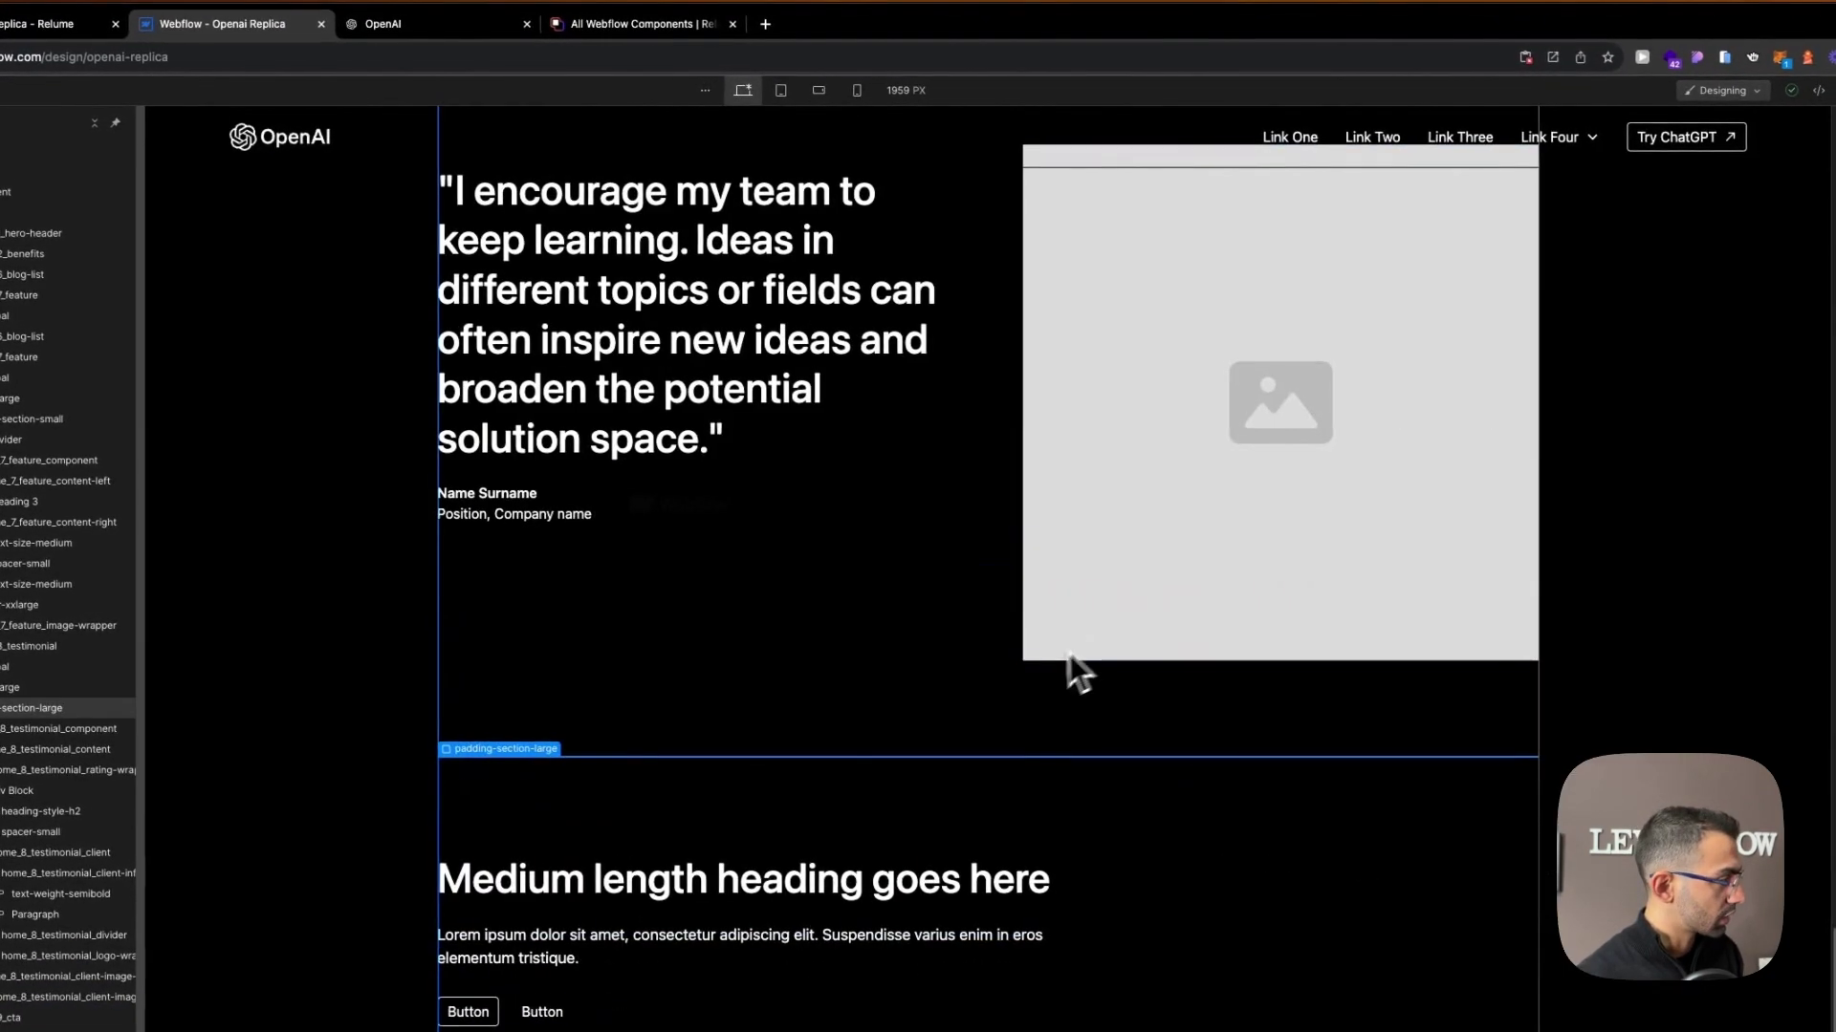
pyautogui.scroll(3, 975, 601)
# Sample the colour of the divider line above the openai.com testimonial with the ColorPick Eyedropper extension.
pyautogui.click(516, 25)
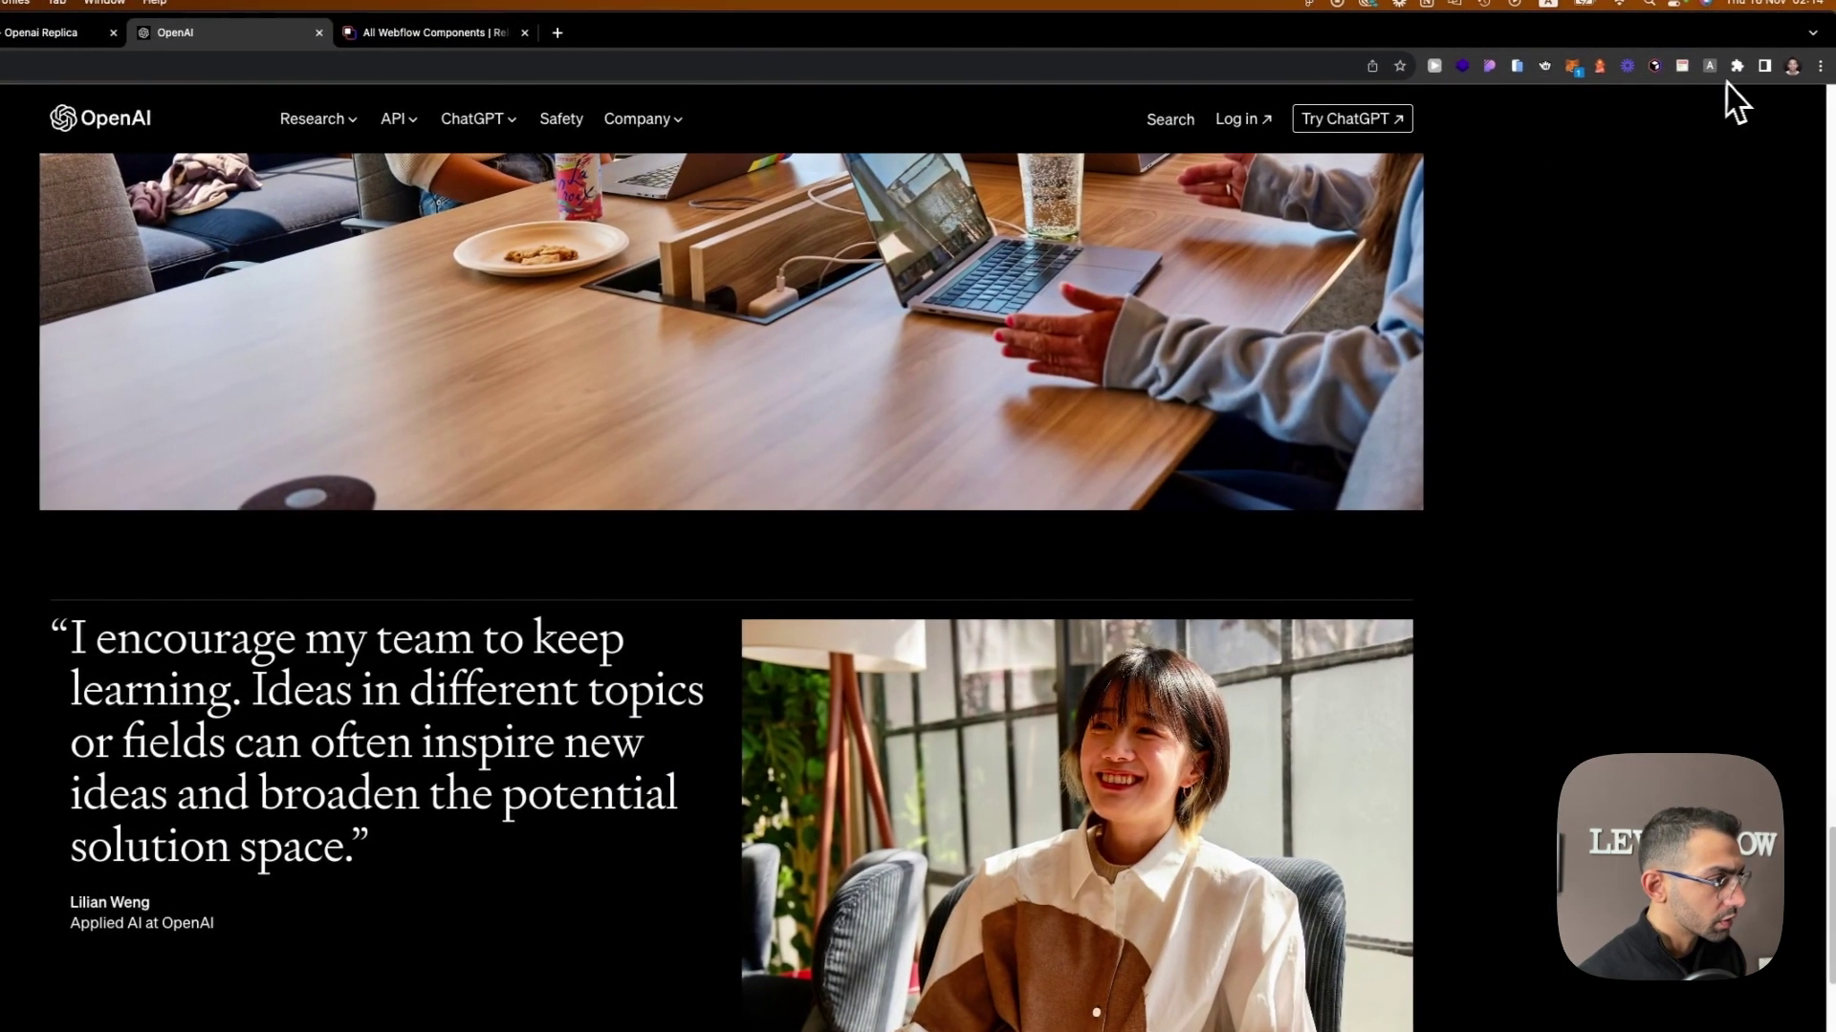
pyautogui.click(1735, 67)
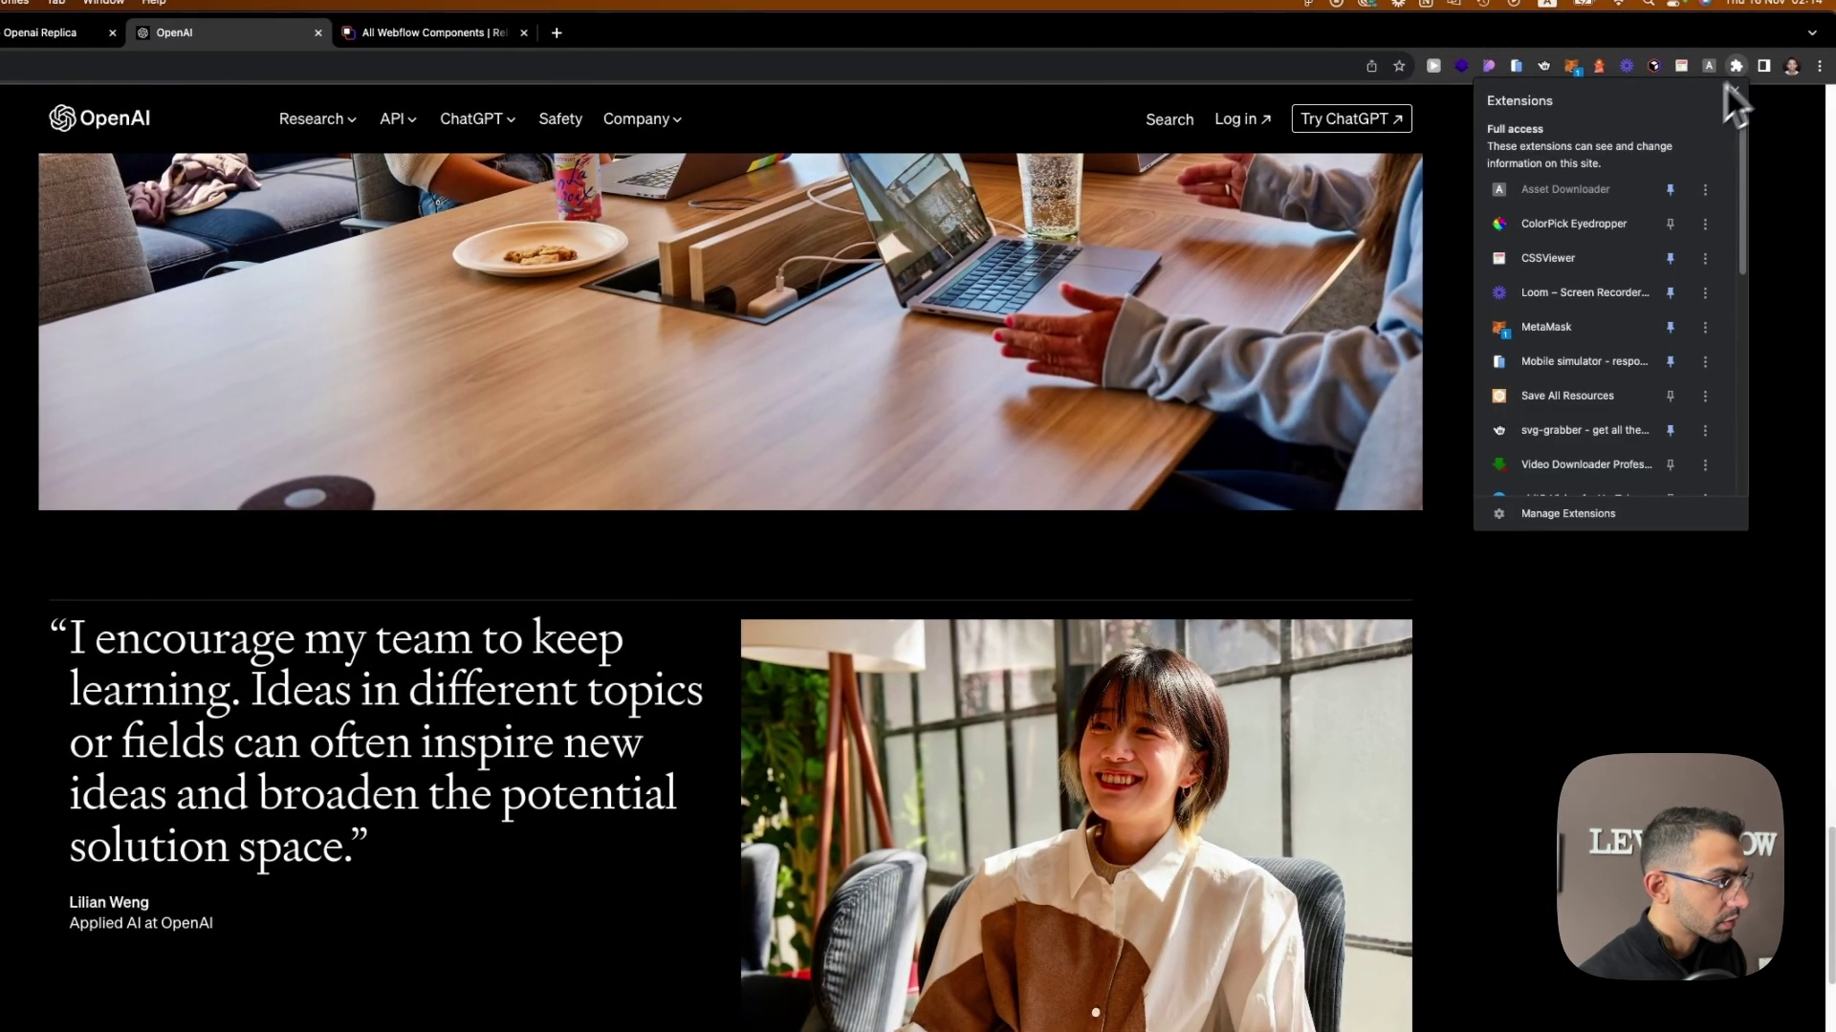
pyautogui.click(1568, 223)
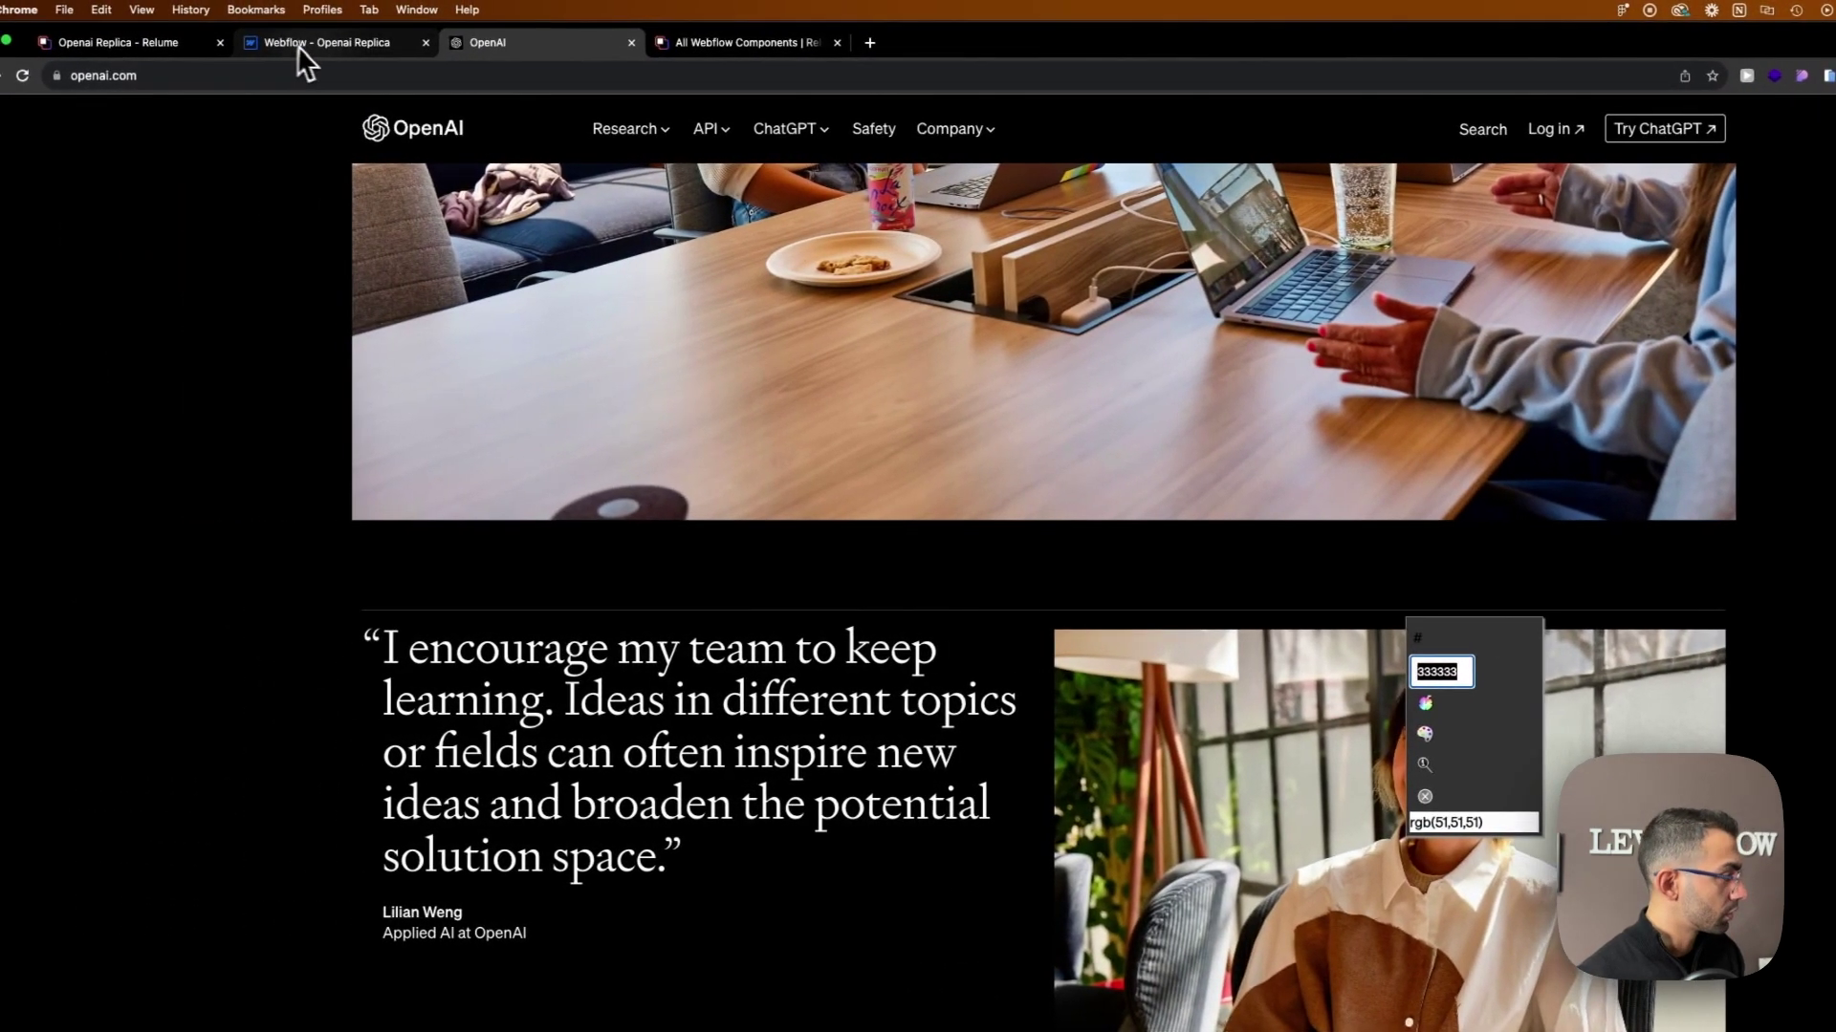
# Give home_8_testimonial_component 0.5rem top padding and a 1 px solid #333 top border, and check it against openai.com.
pyautogui.click(290, 44)
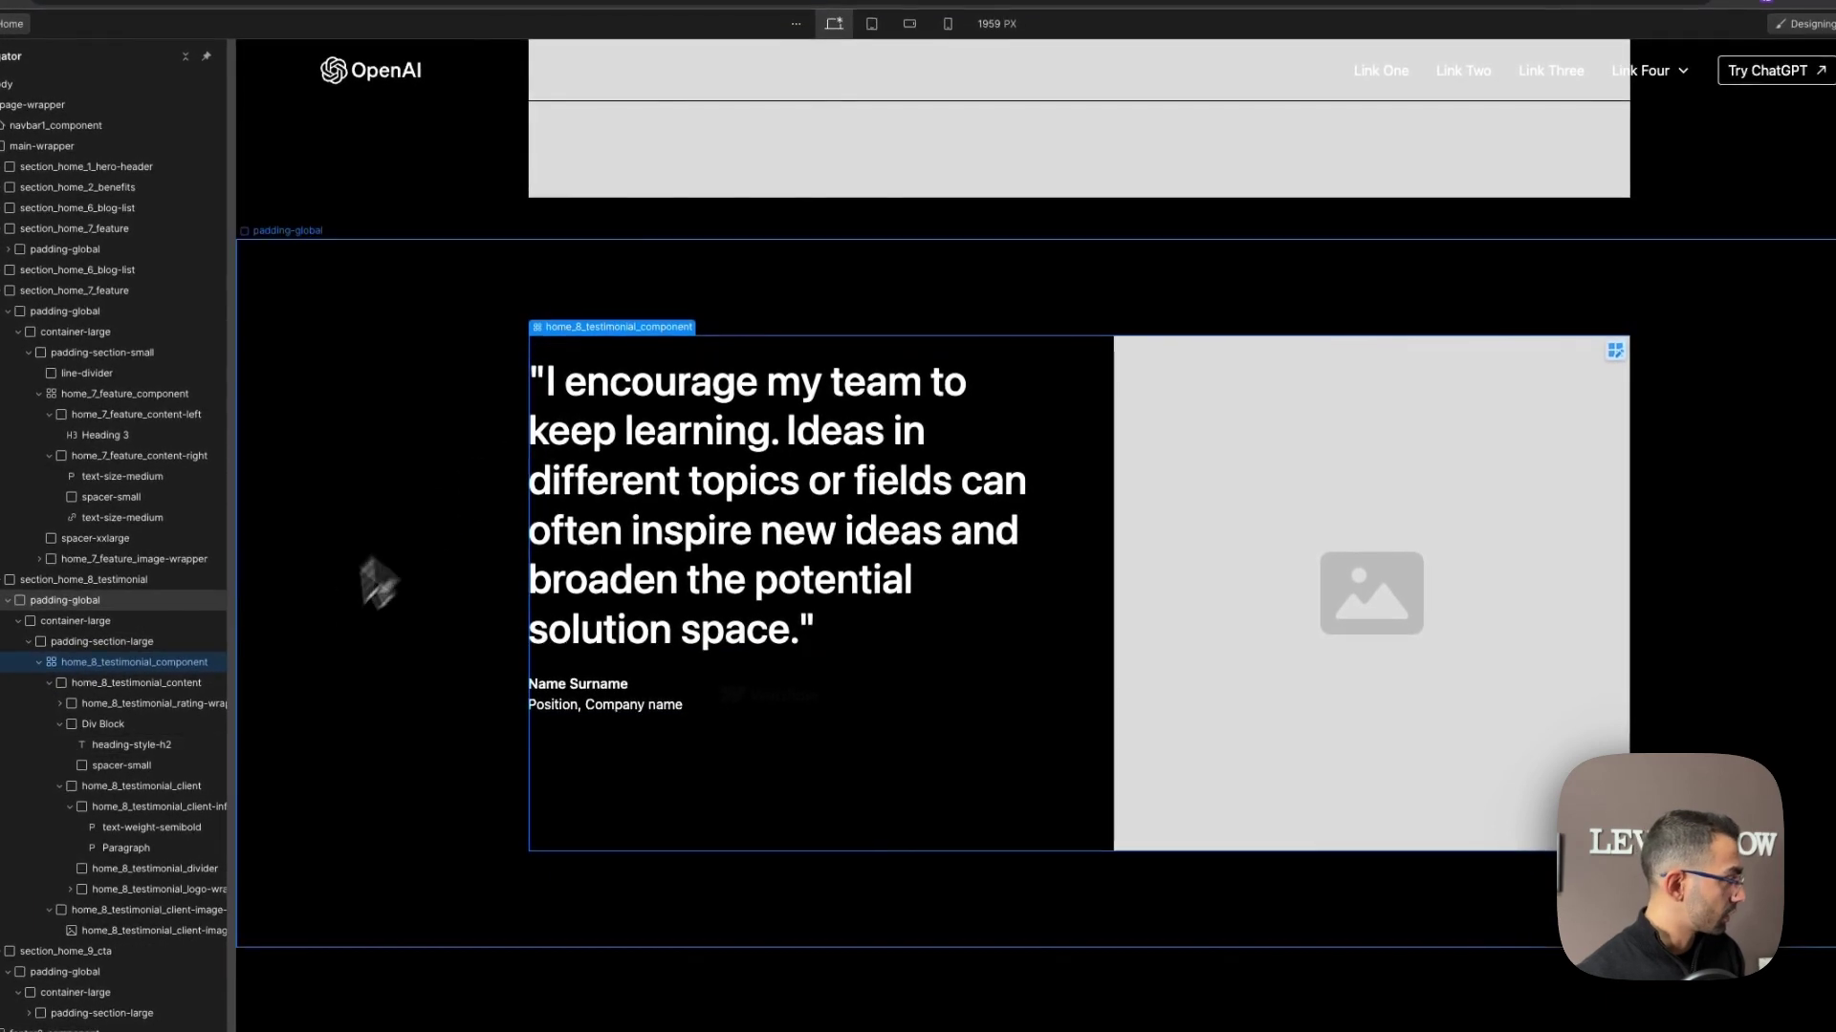
pyautogui.click(153, 615)
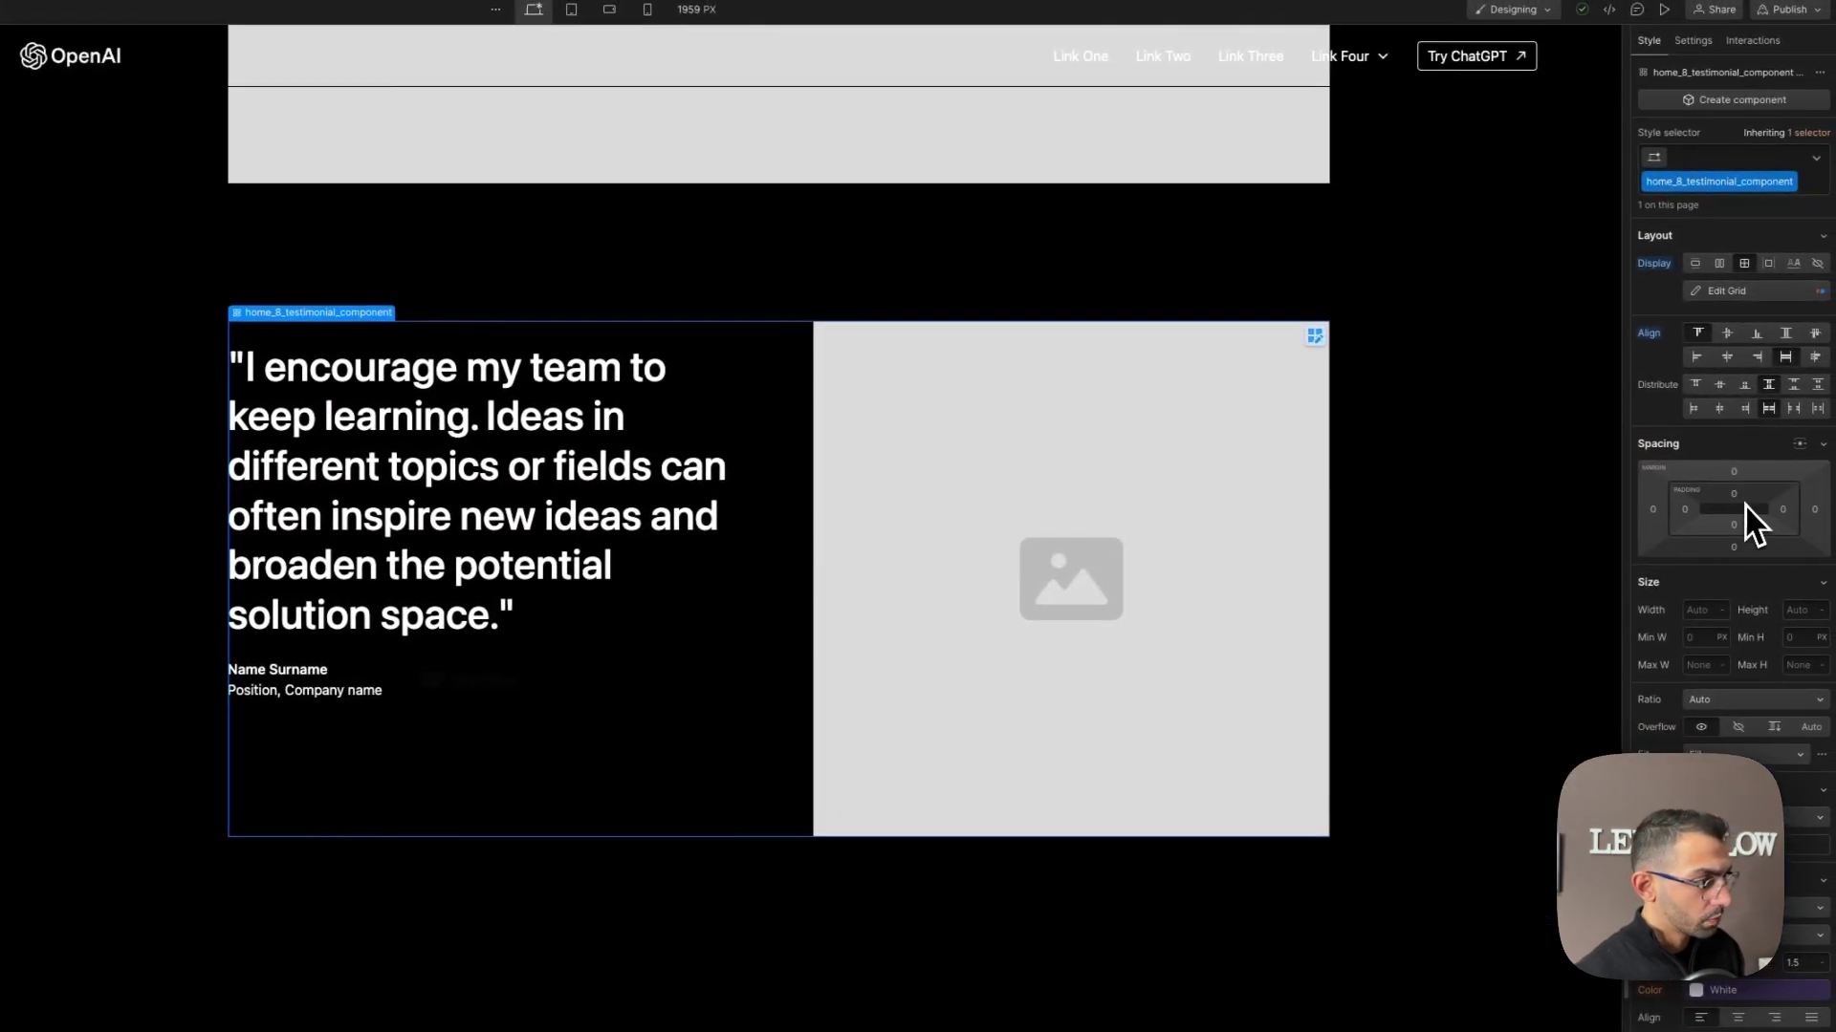
pyautogui.click(1737, 504)
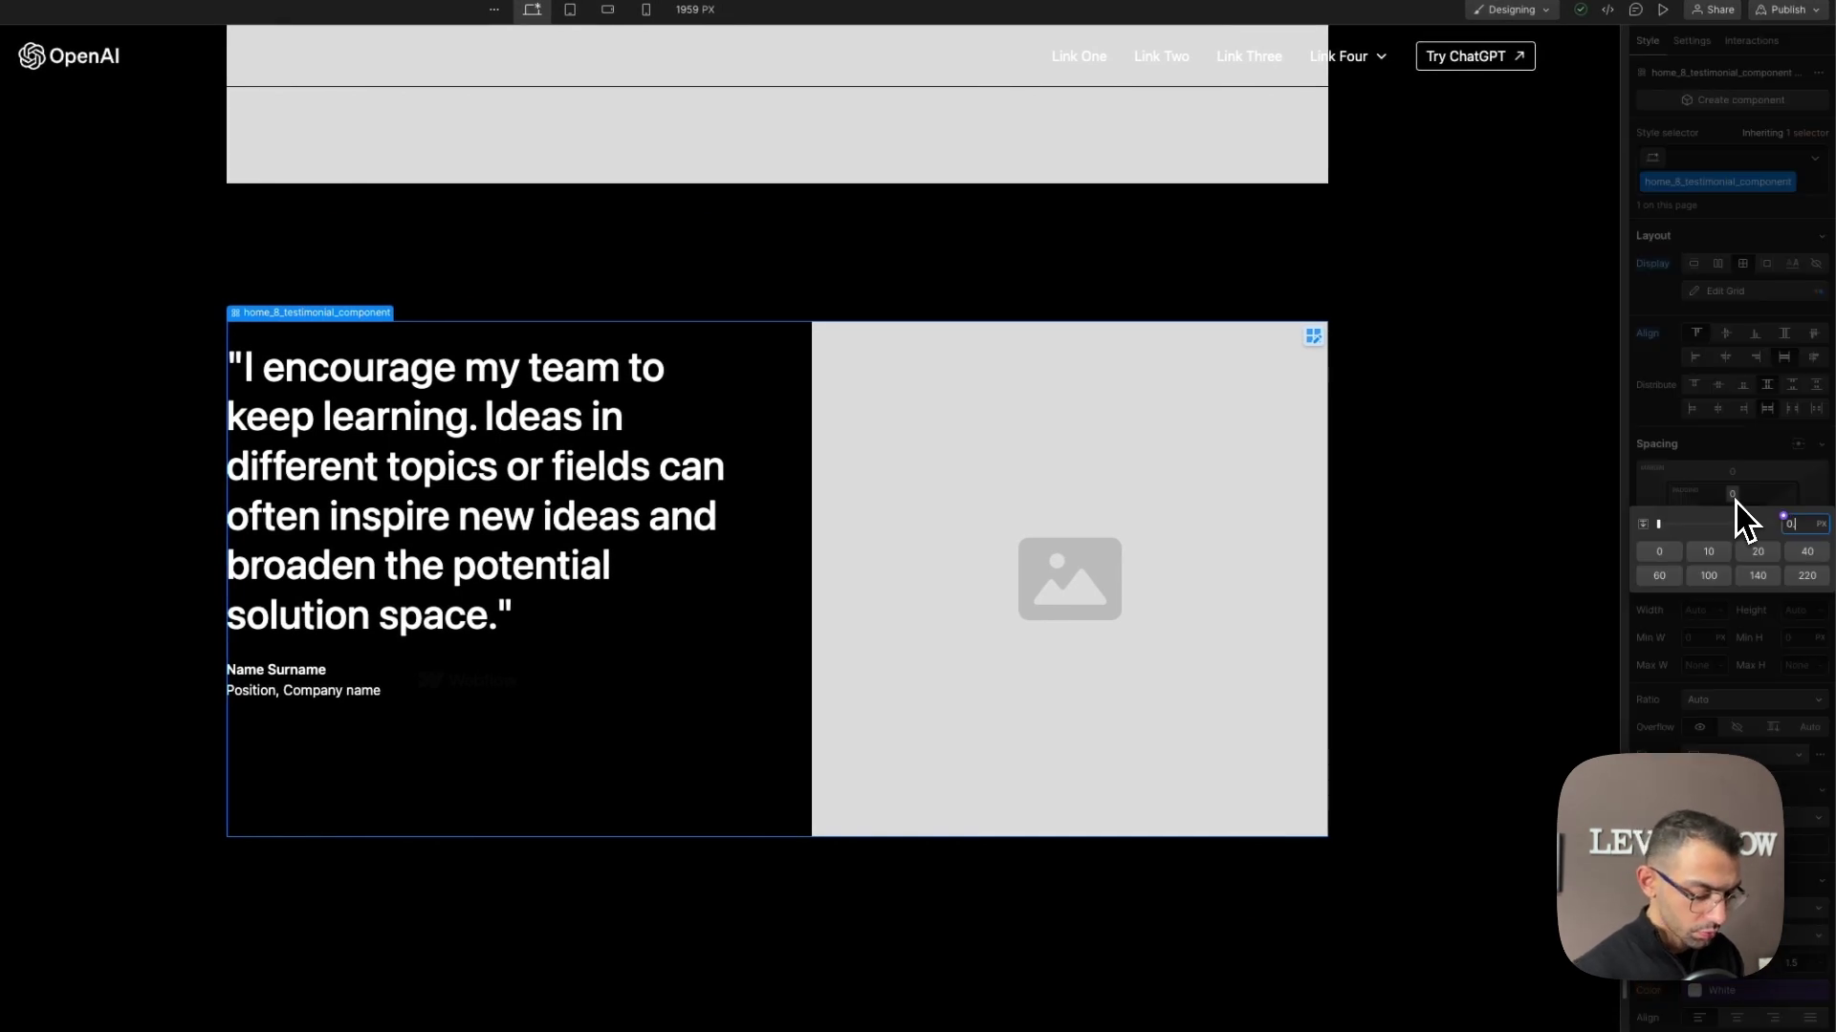
pyautogui.write('0.5rem')
pyautogui.press('Return')
pyautogui.scroll(-5, 1759, 717)
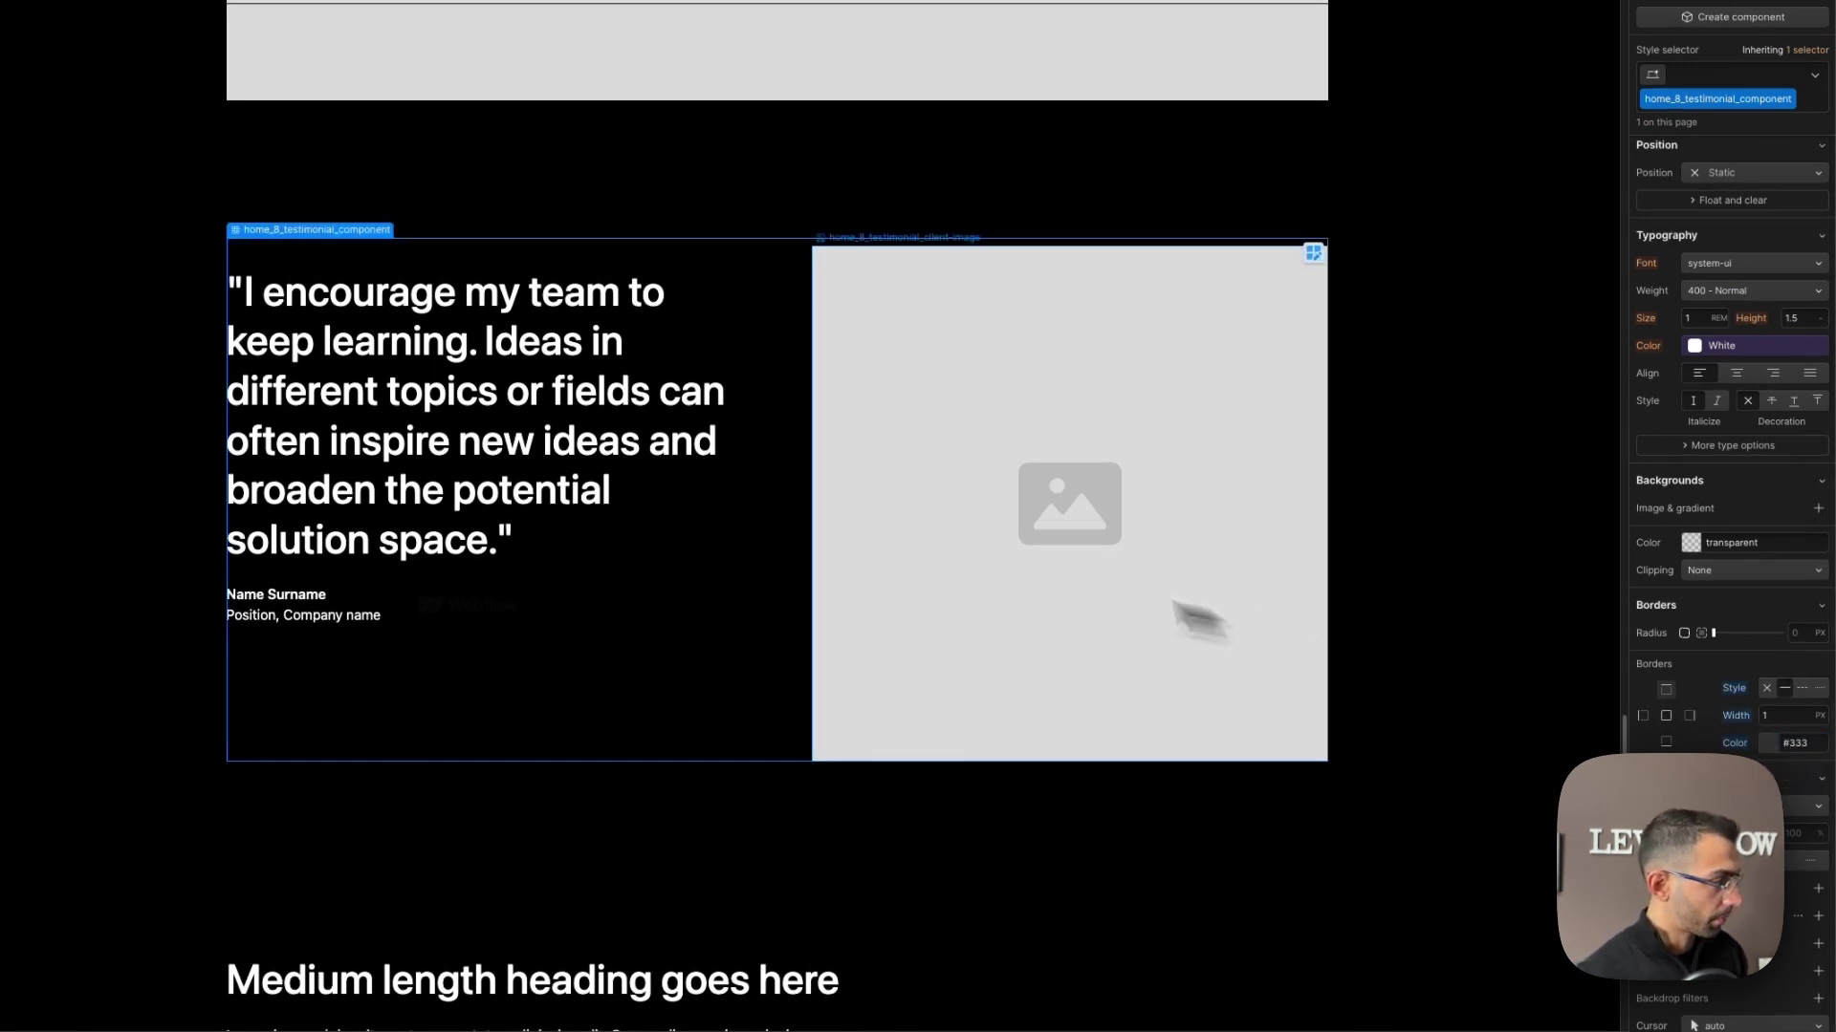
pyautogui.click(569, 951)
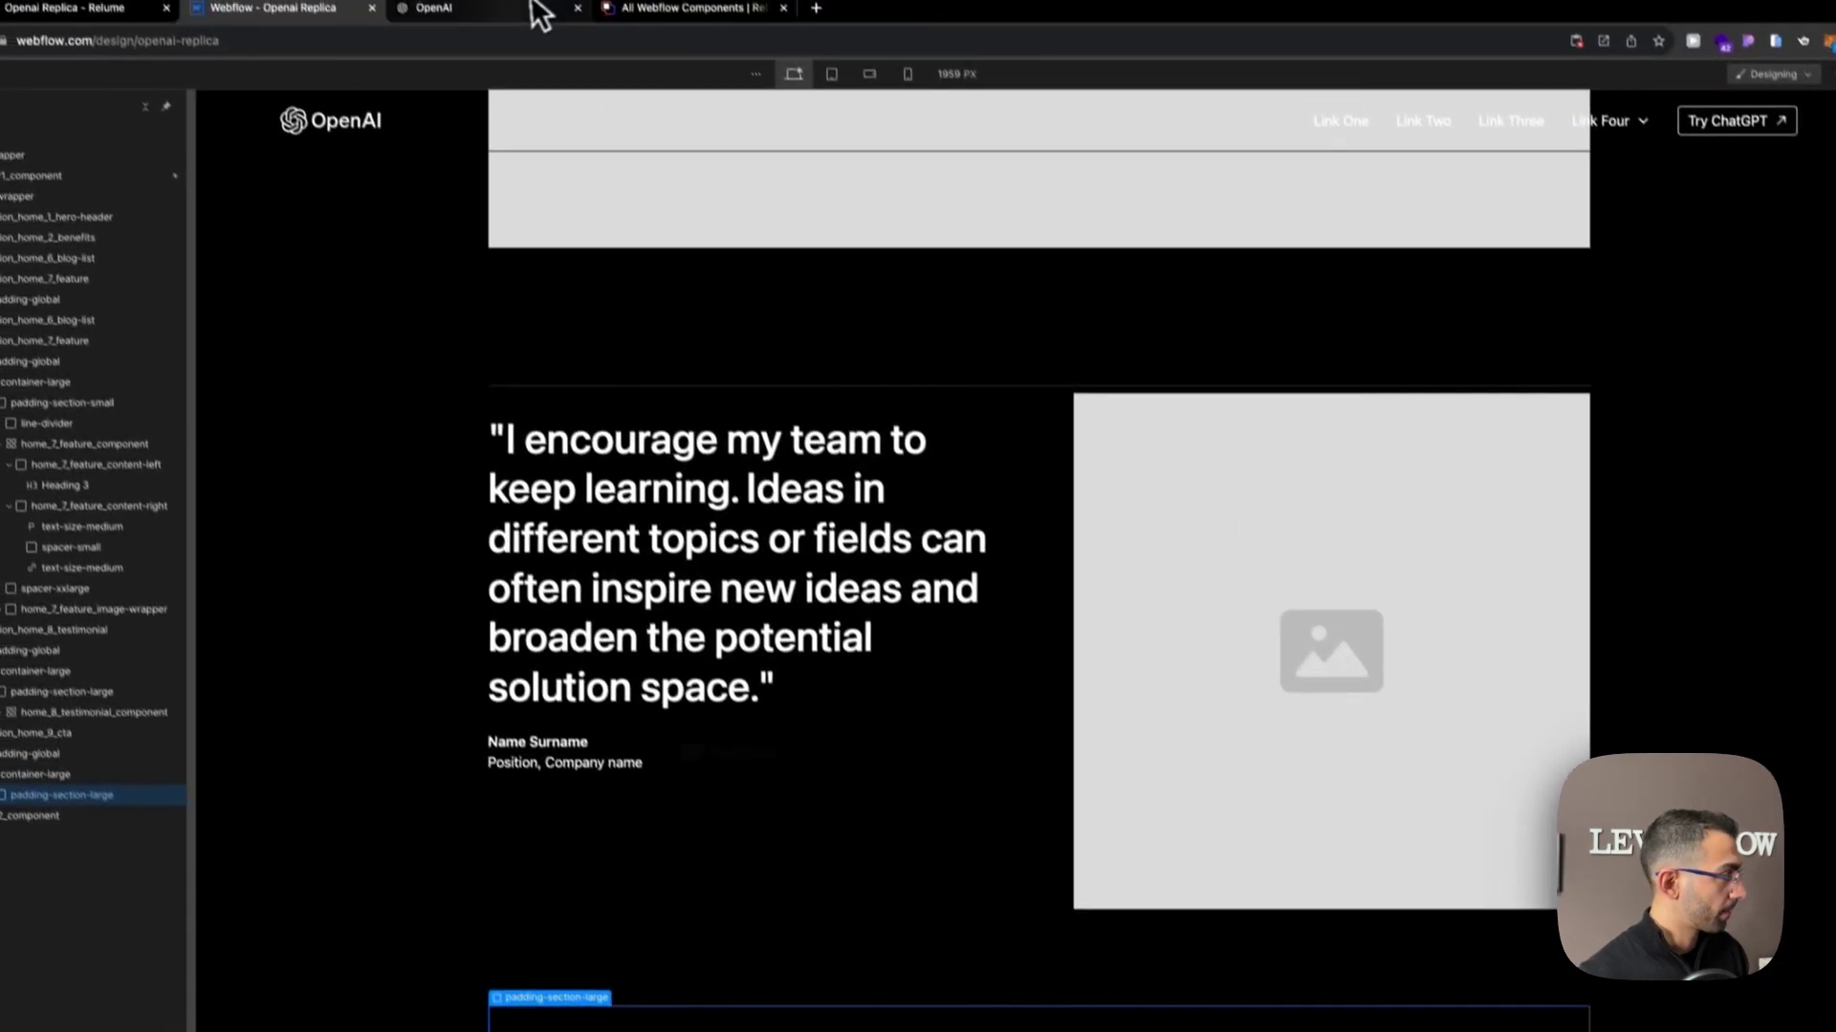
pyautogui.click(516, 36)
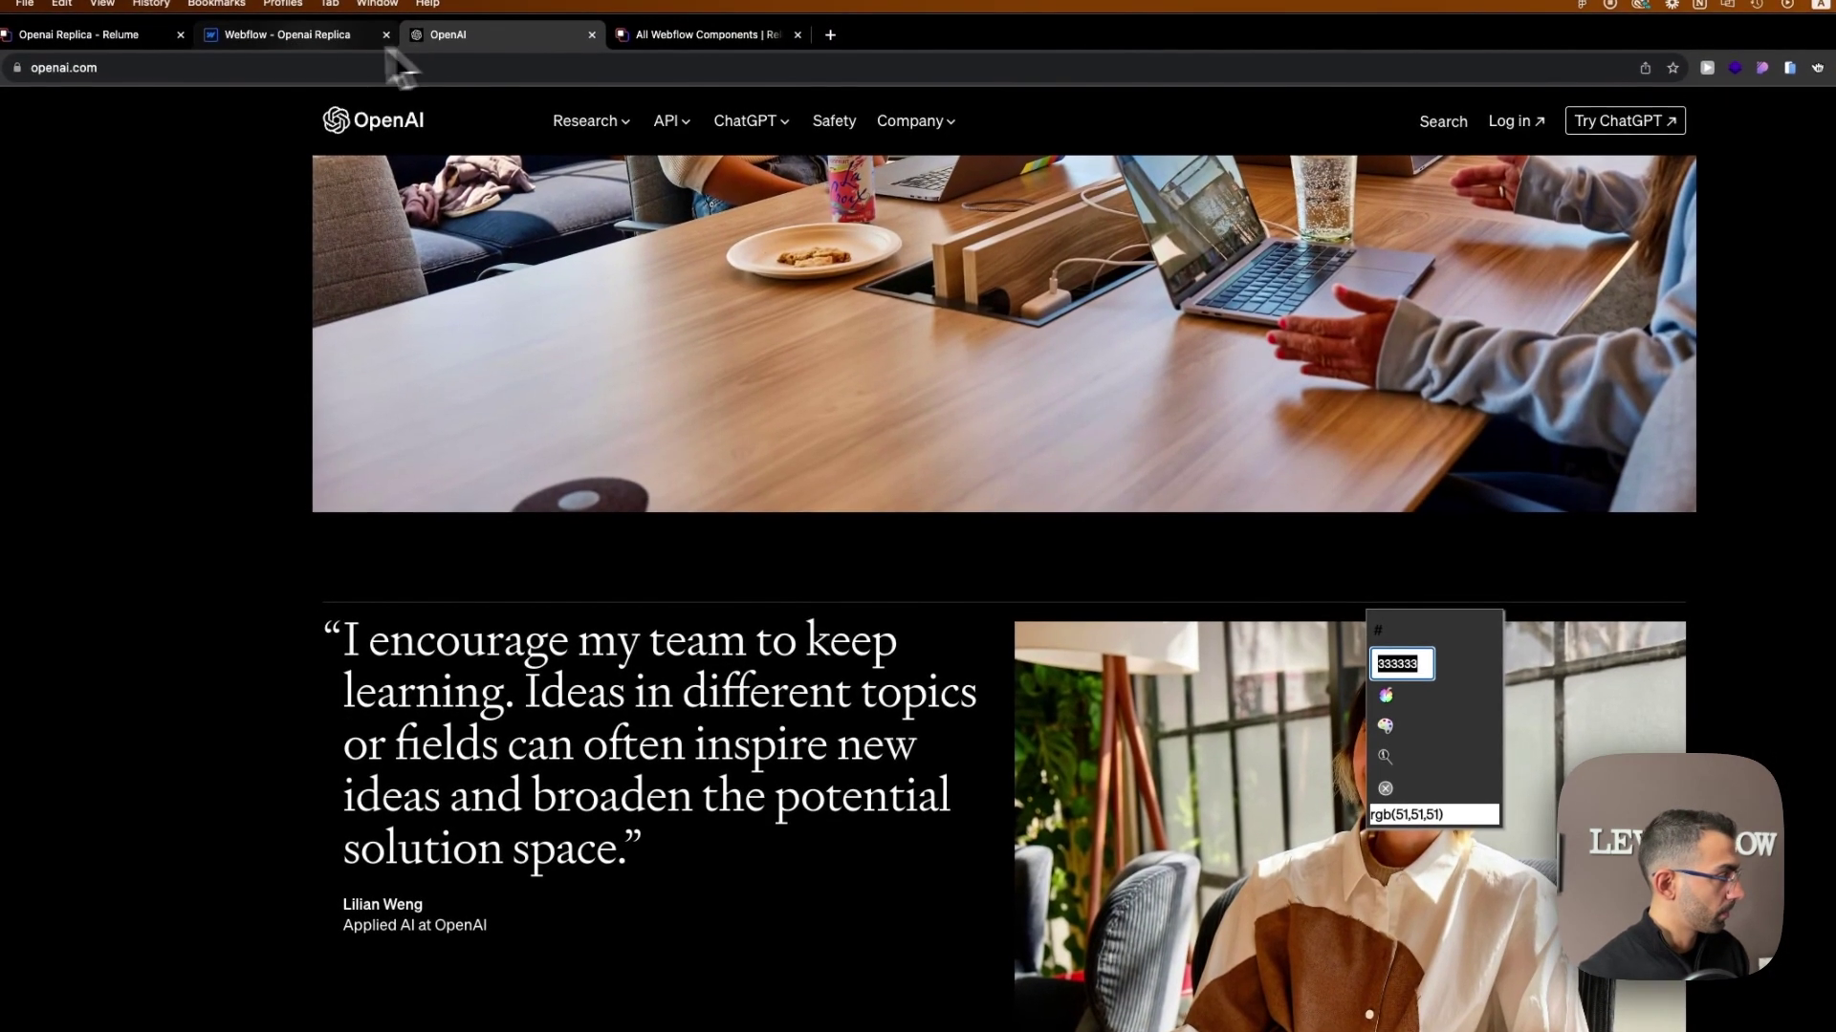
# Set the top padding of home_8_testimonial_component to 1rem and check the section's spacing against openai.com.
pyautogui.click(311, 39)
pyautogui.click(1036, 647)
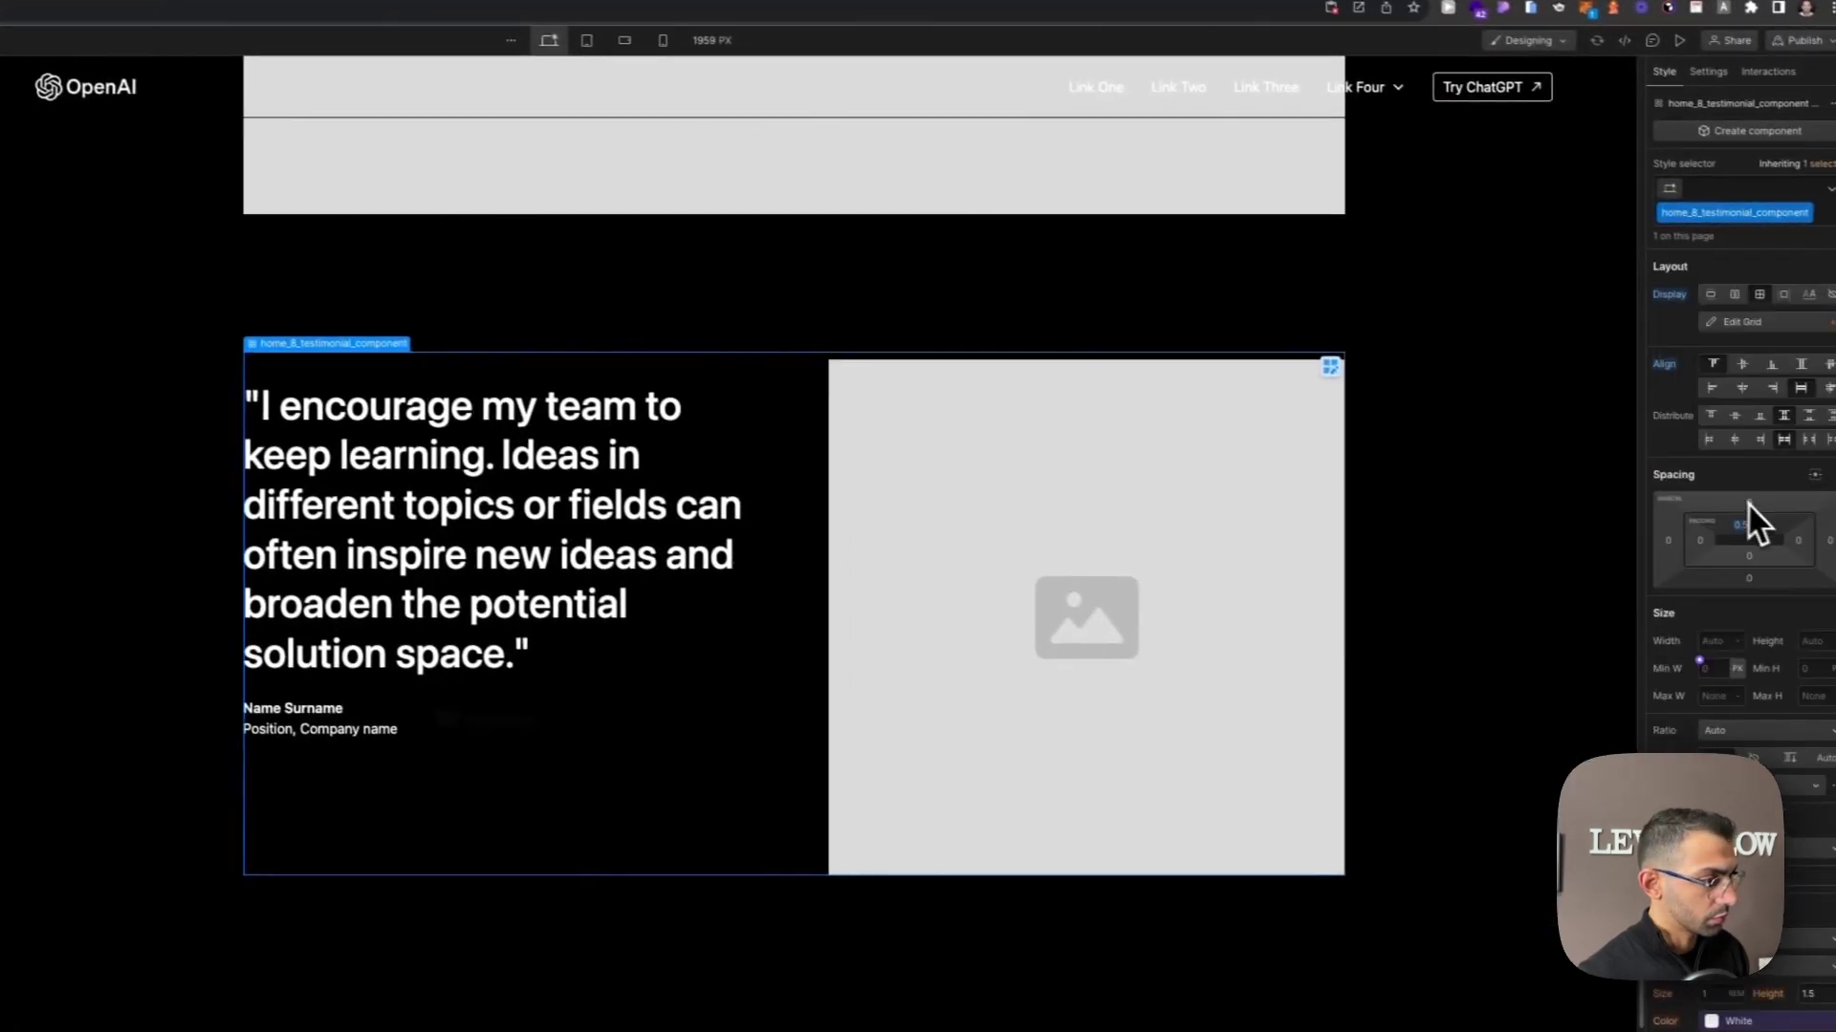
pyautogui.click(1734, 524)
pyautogui.write('1')
pyautogui.press('Return')
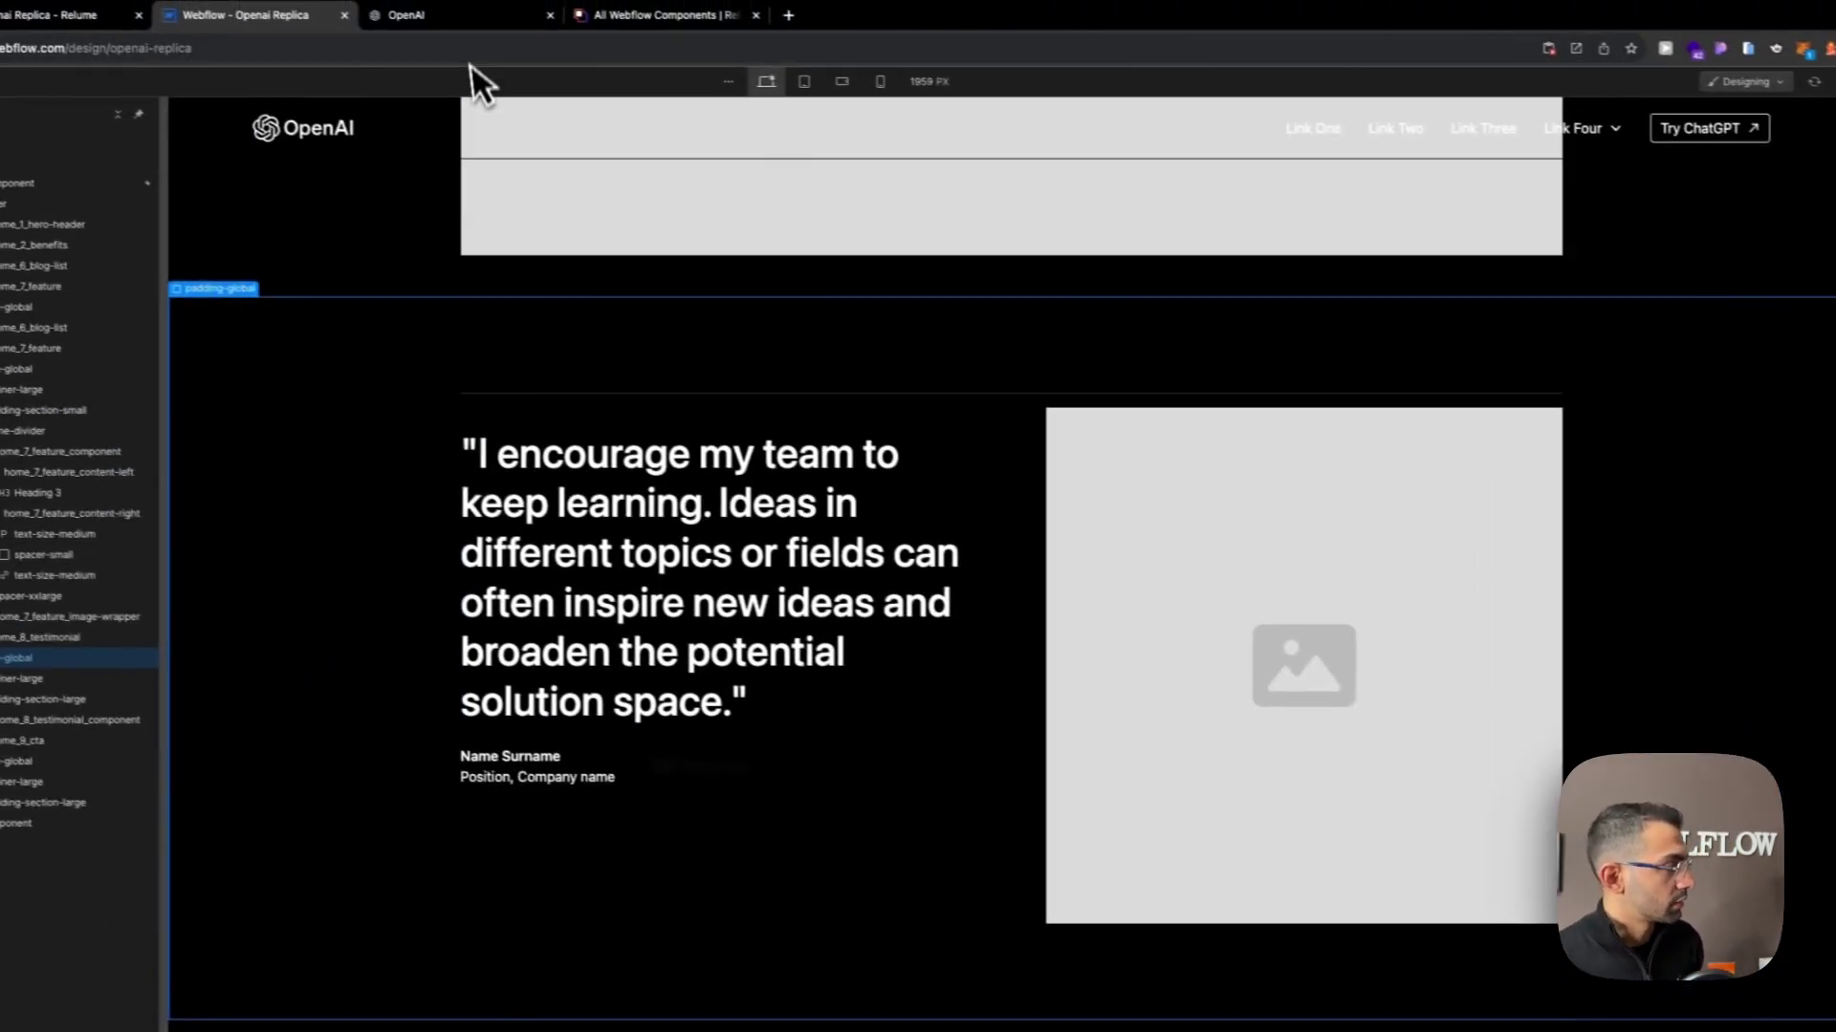
pyautogui.click(490, 23)
pyautogui.scroll(-6, 841, 631)
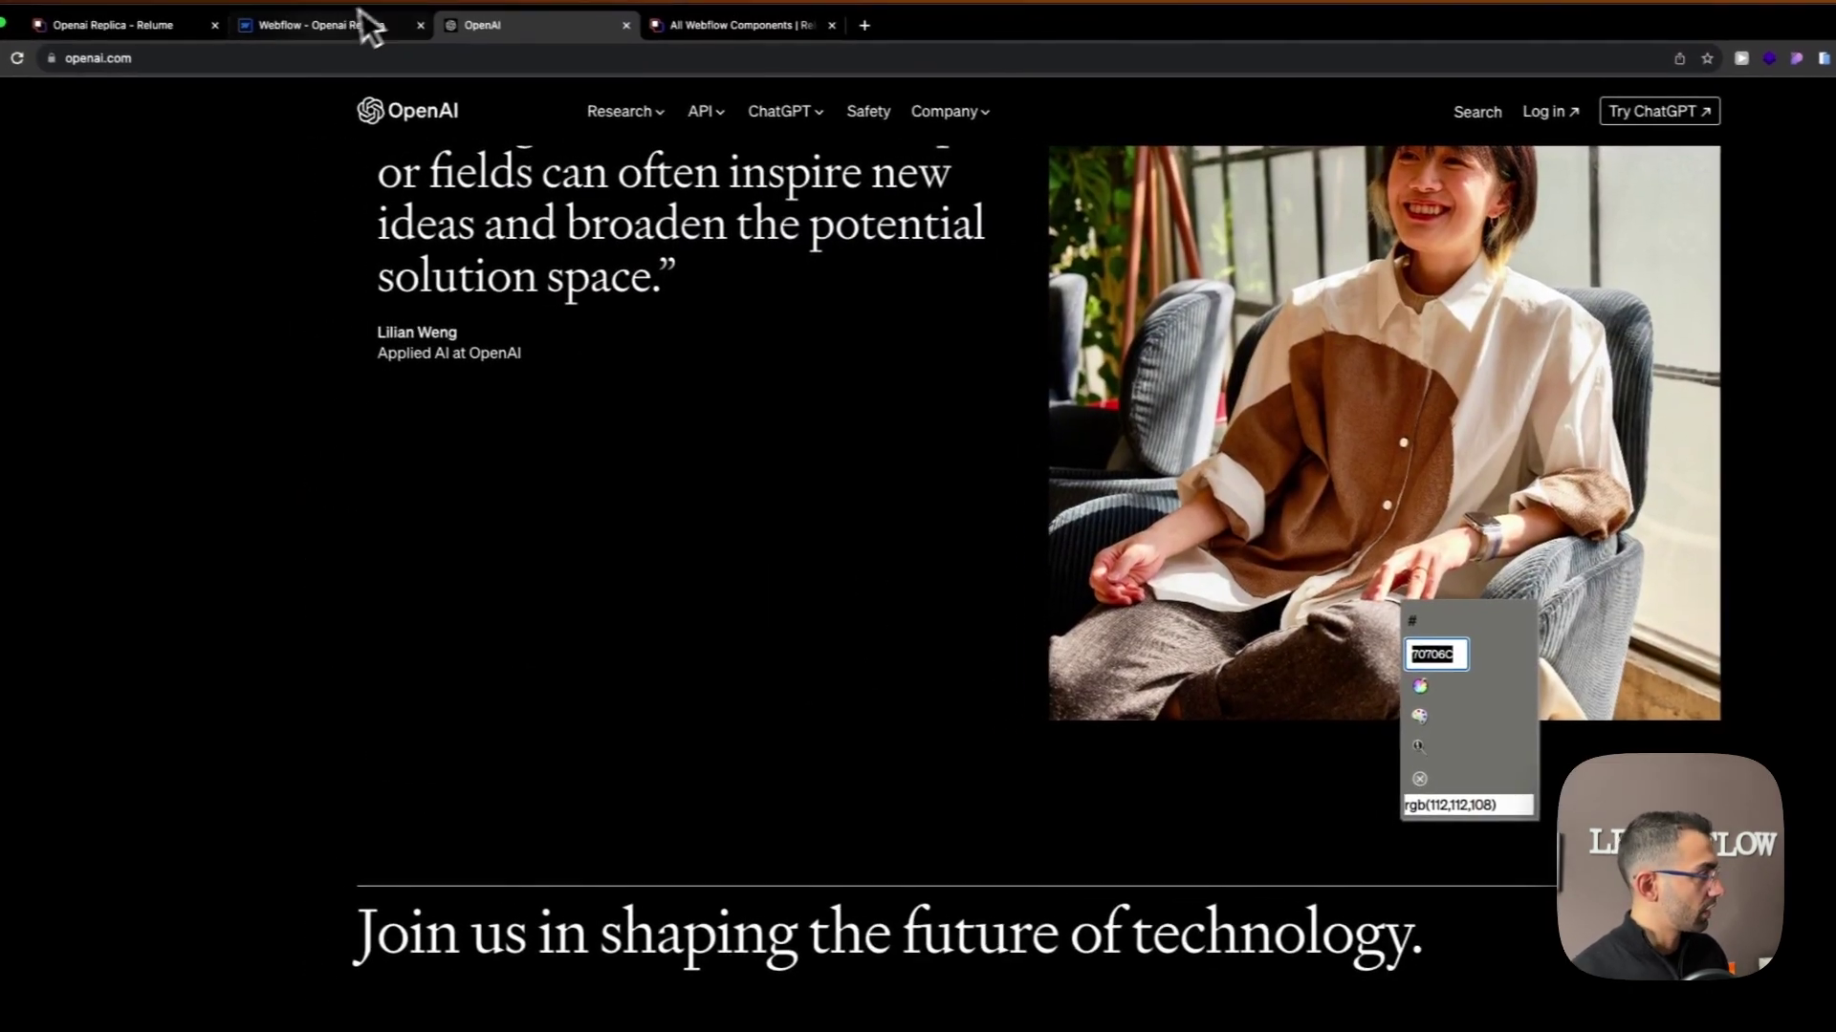
pyautogui.click(368, 29)
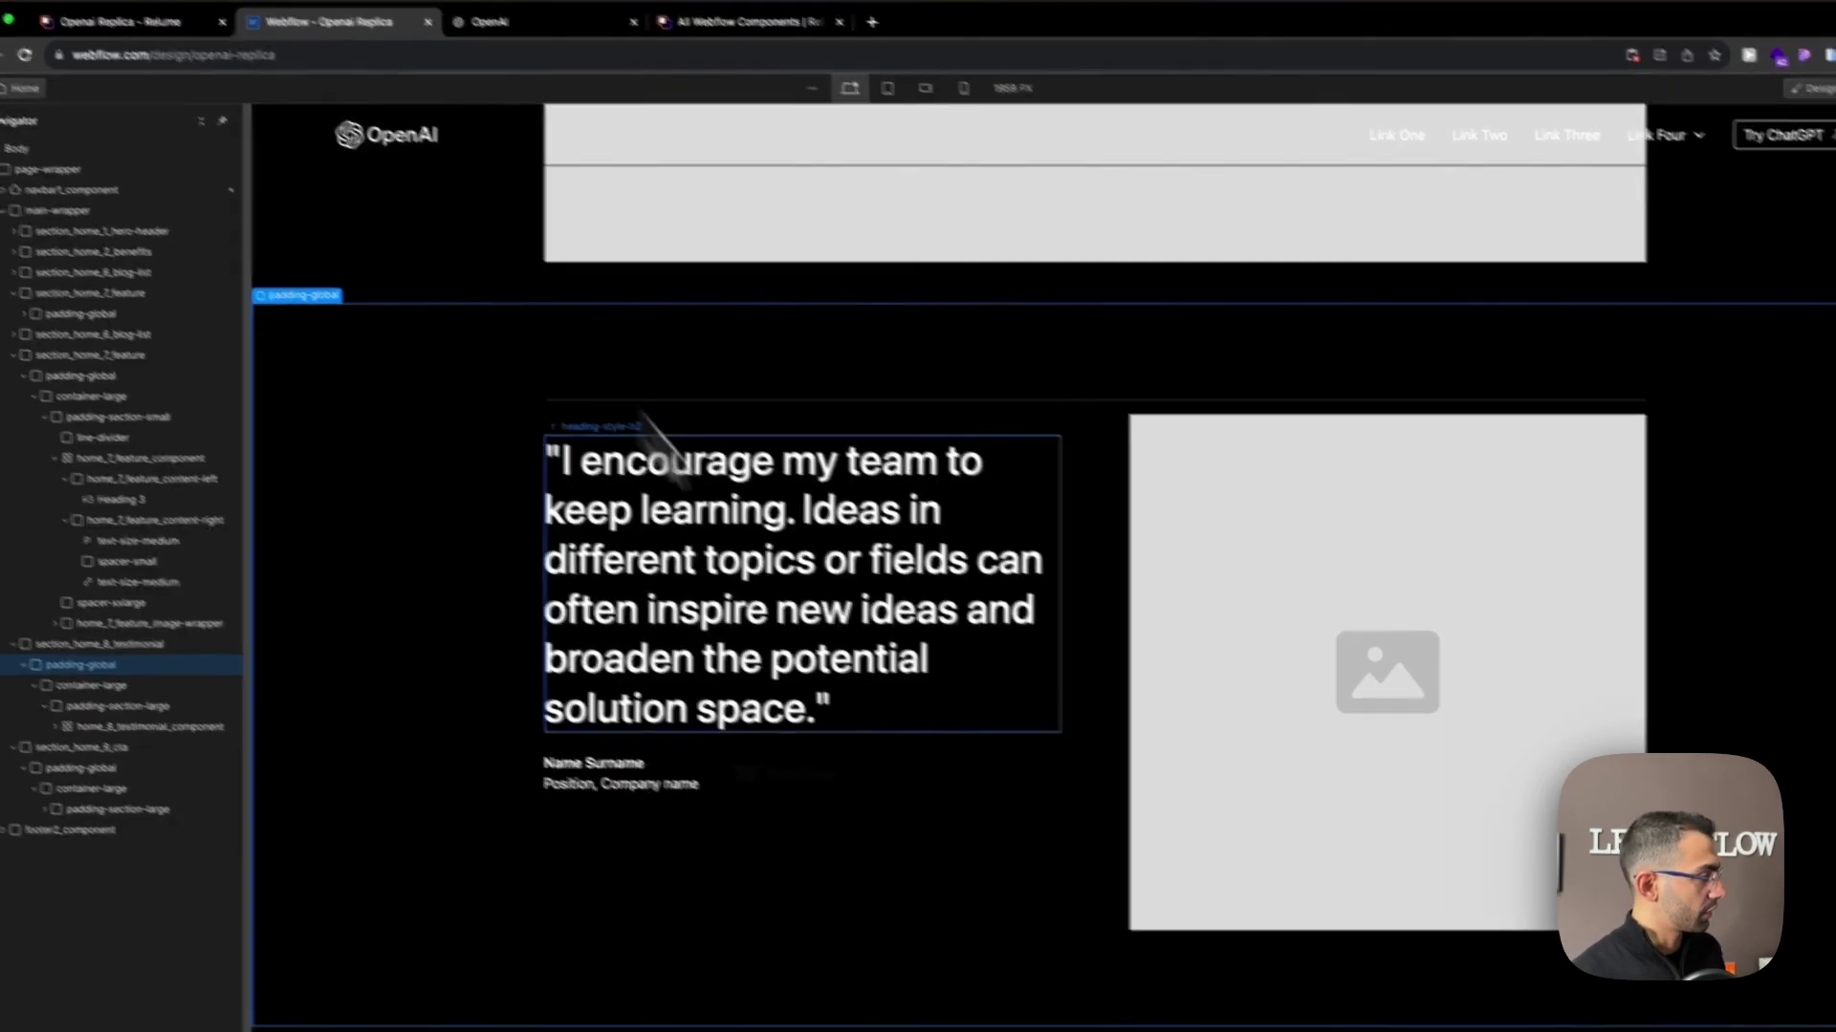
# Copy the line-divider above the Careers at OpenAI heading for reuse in the CTA section.
pyautogui.scroll(-5, 784, 669)
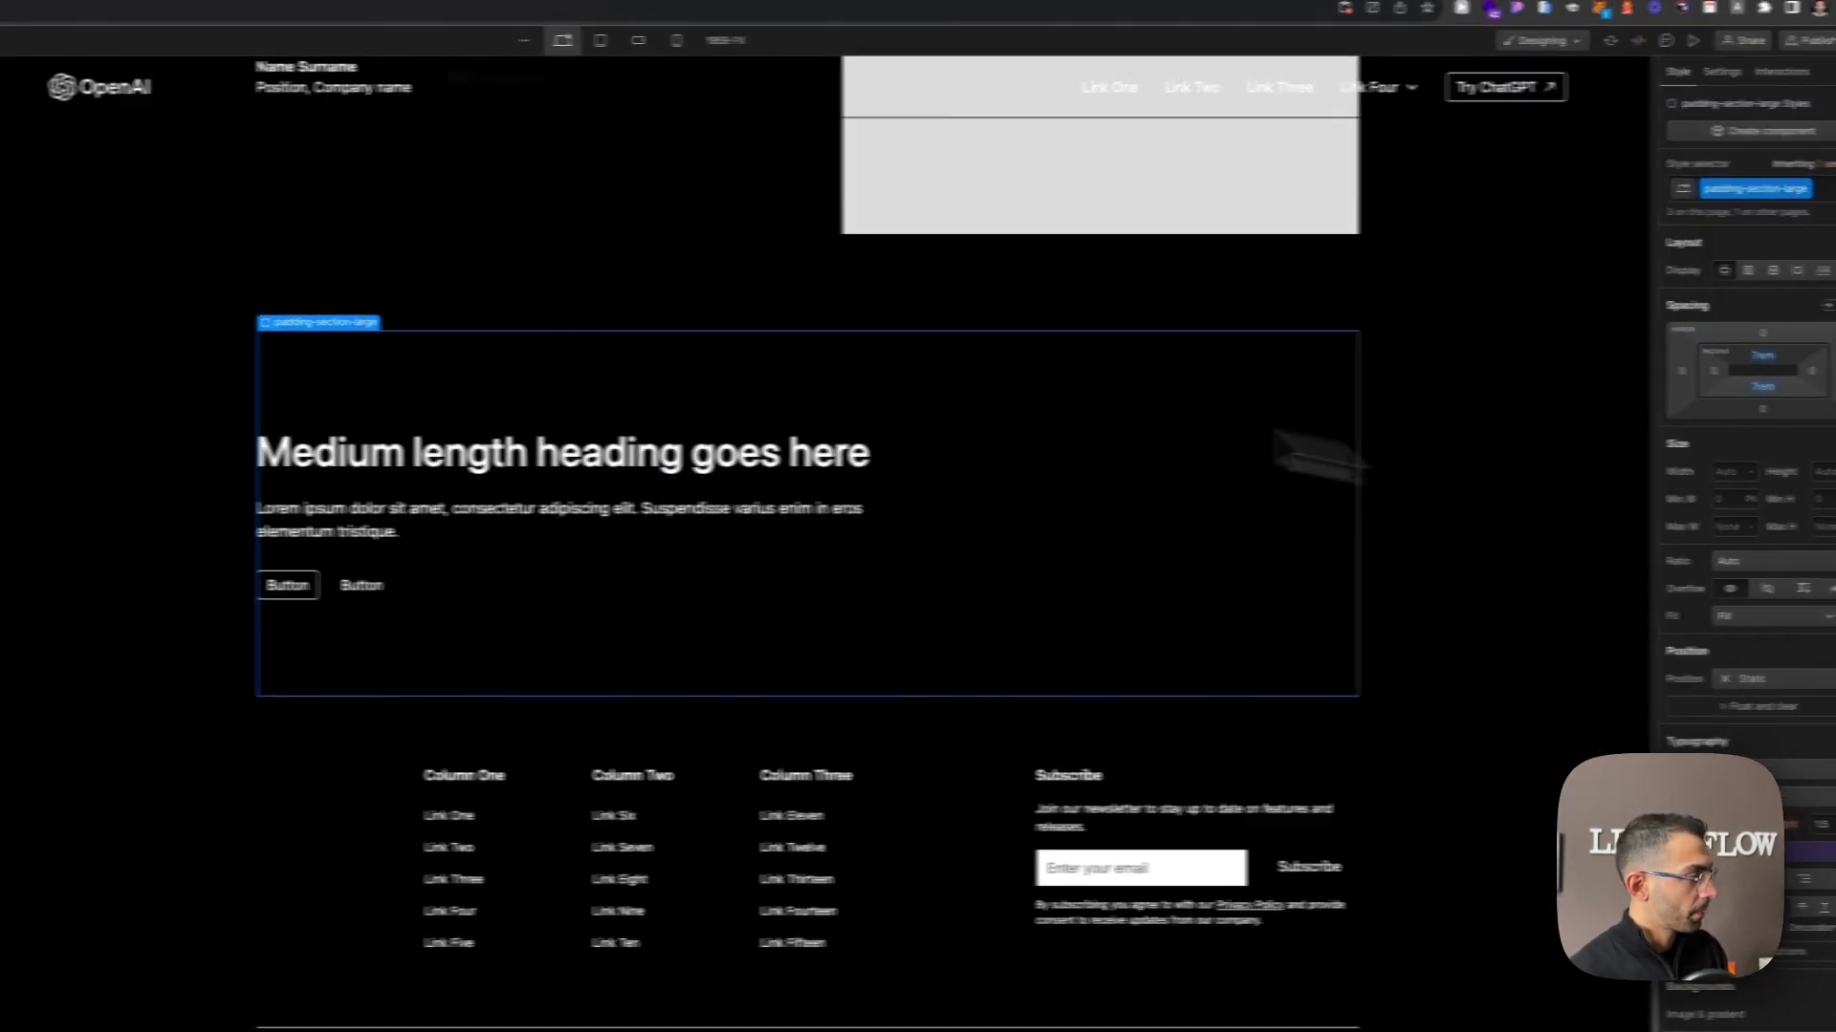
pyautogui.scroll(-10, 698, 520)
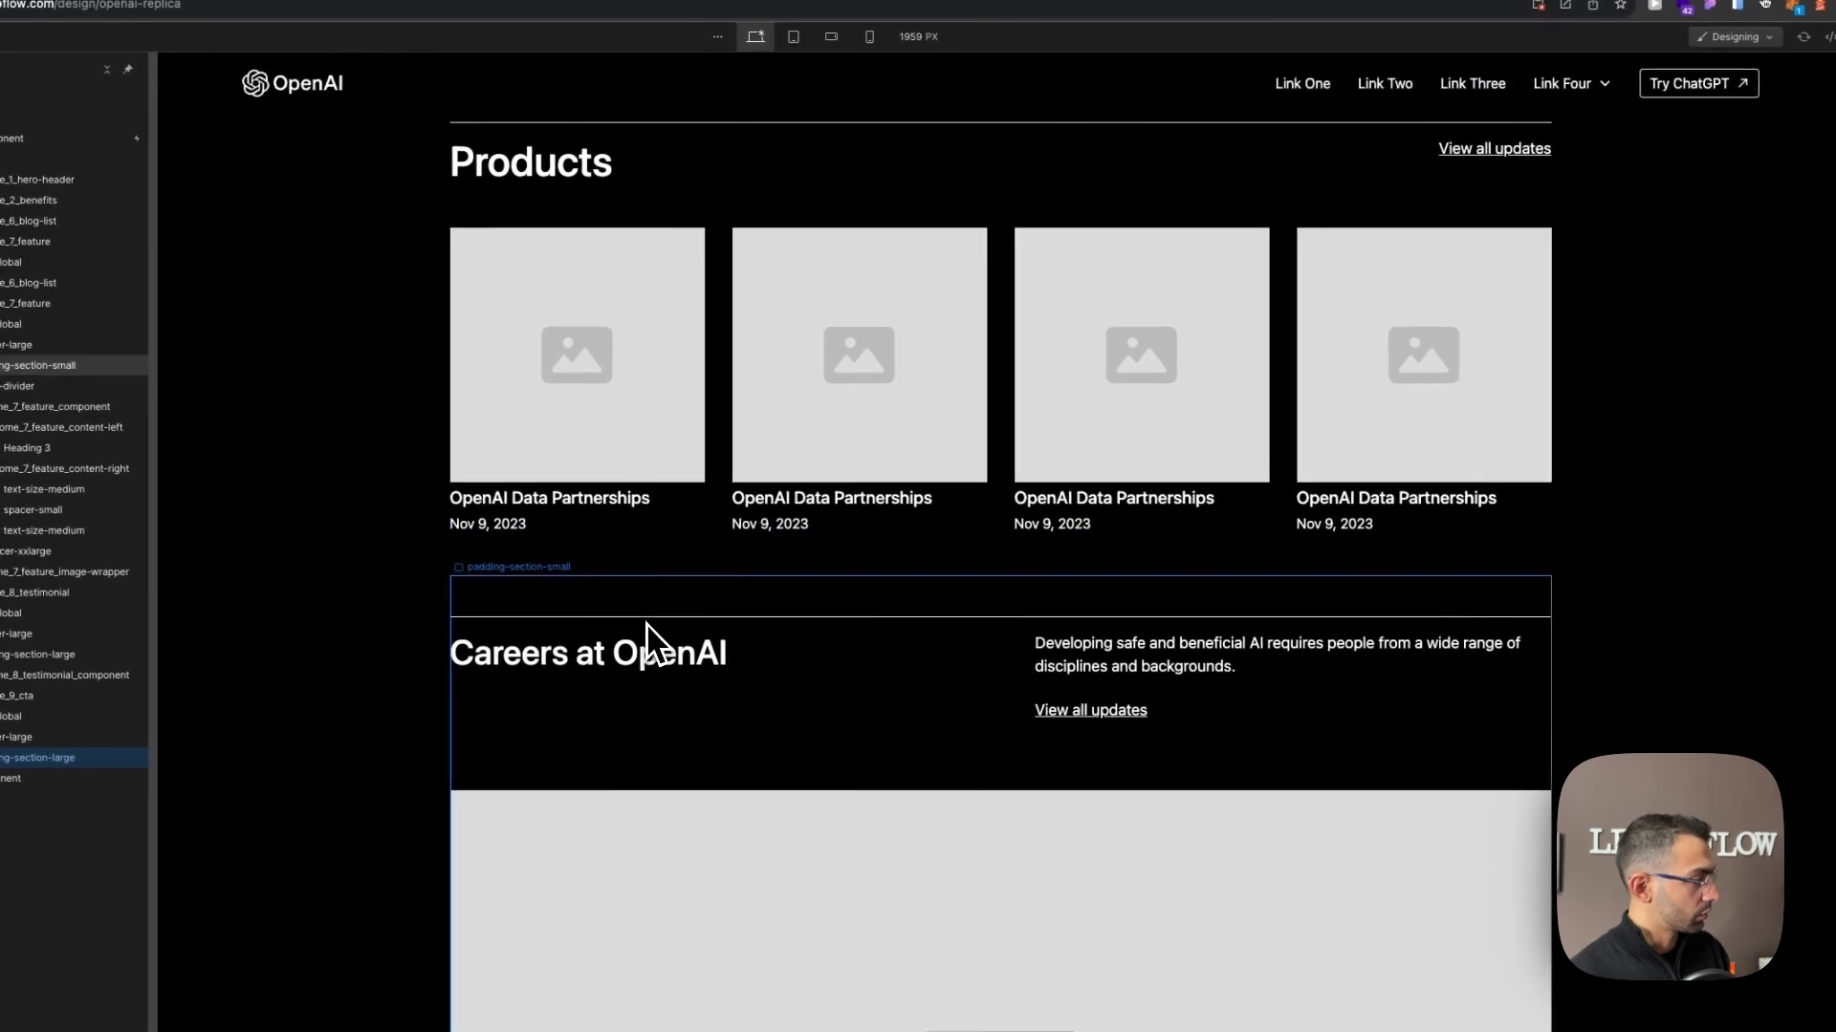
pyautogui.click(652, 620)
pyautogui.scroll(-15, 673, 631)
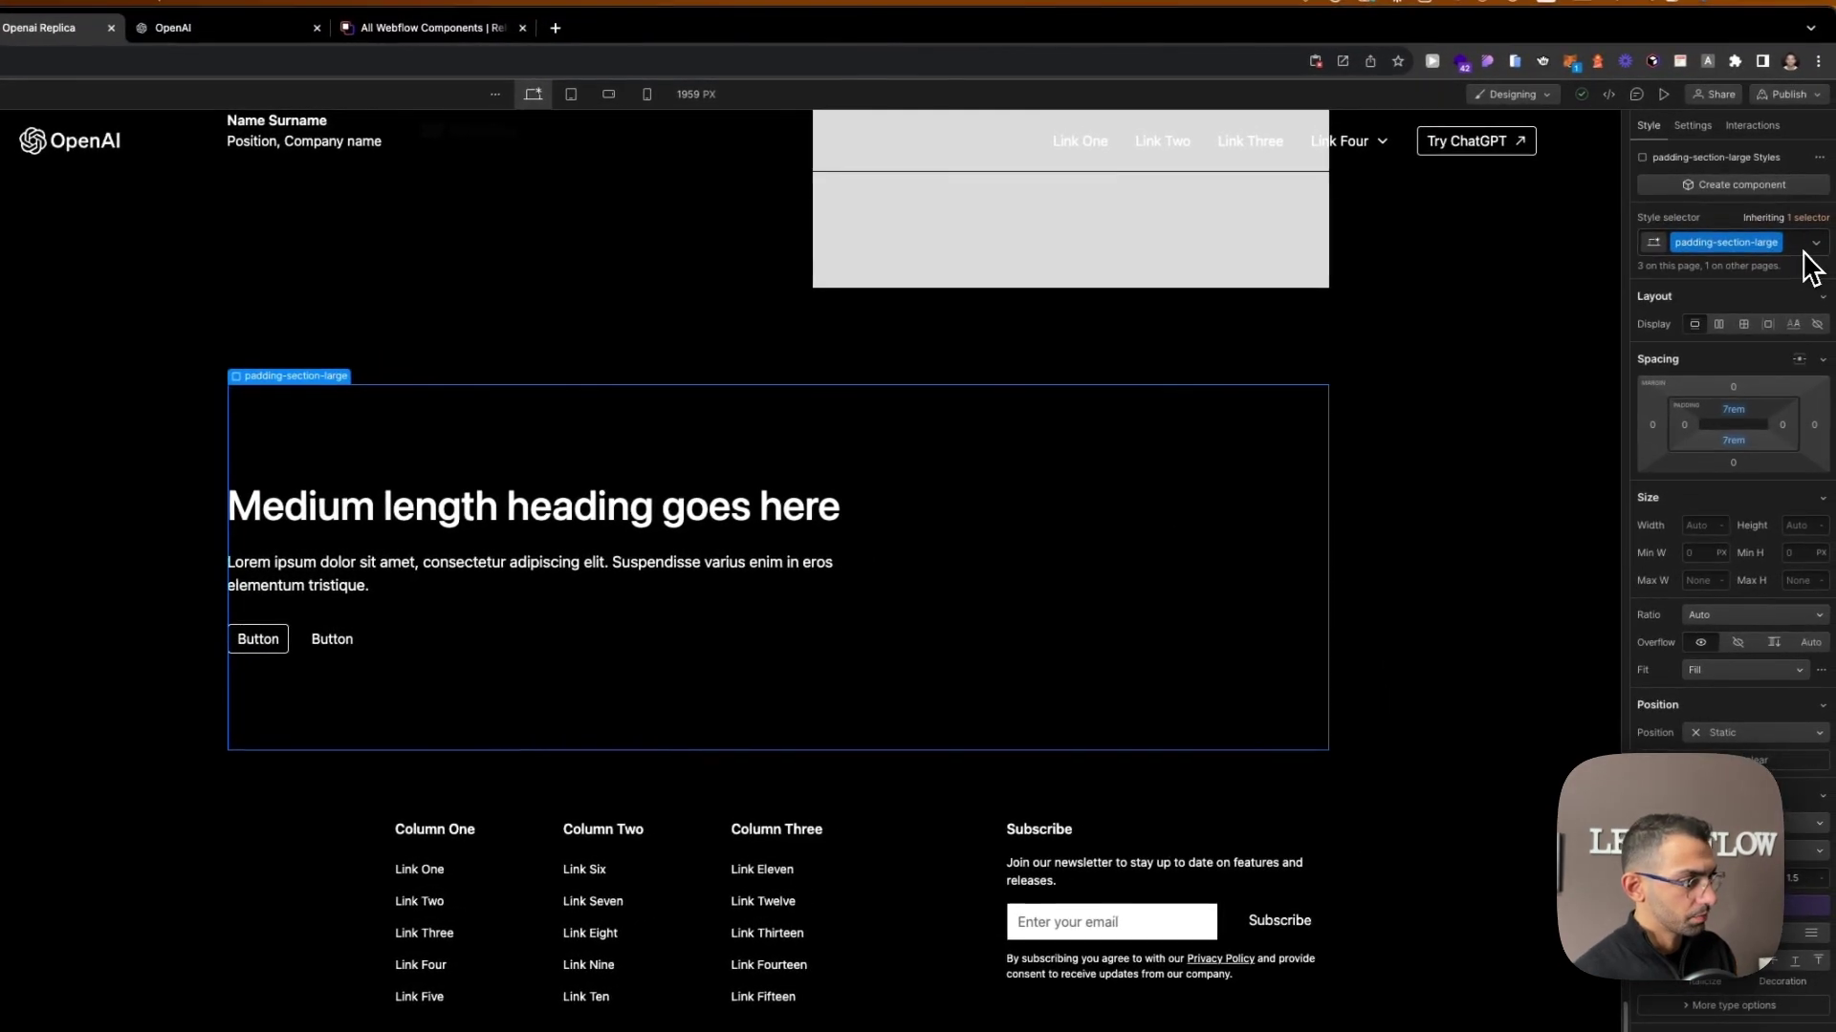
# Replace the CTA section's padding-section-large class with padding-section-small and paste the line-divider as that block's first child.
pyautogui.click(1799, 256)
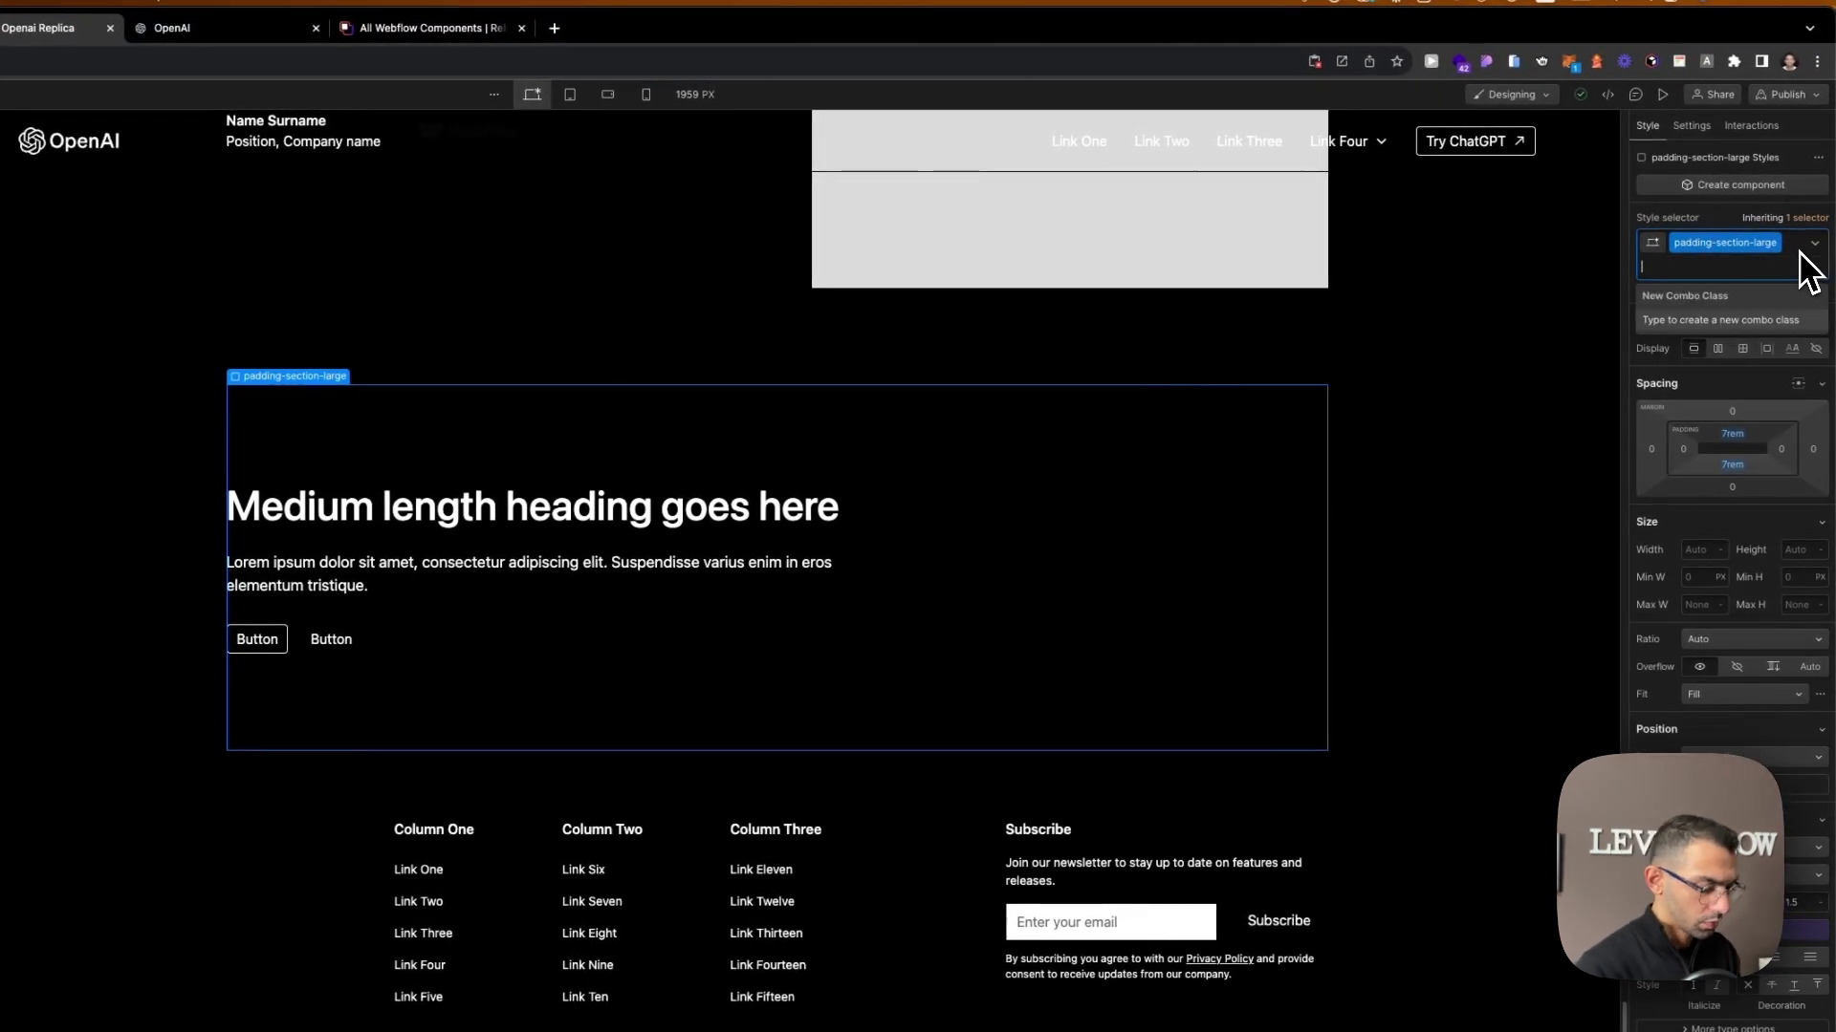
pyautogui.press('BackSpace')
pyautogui.write('padding-se')
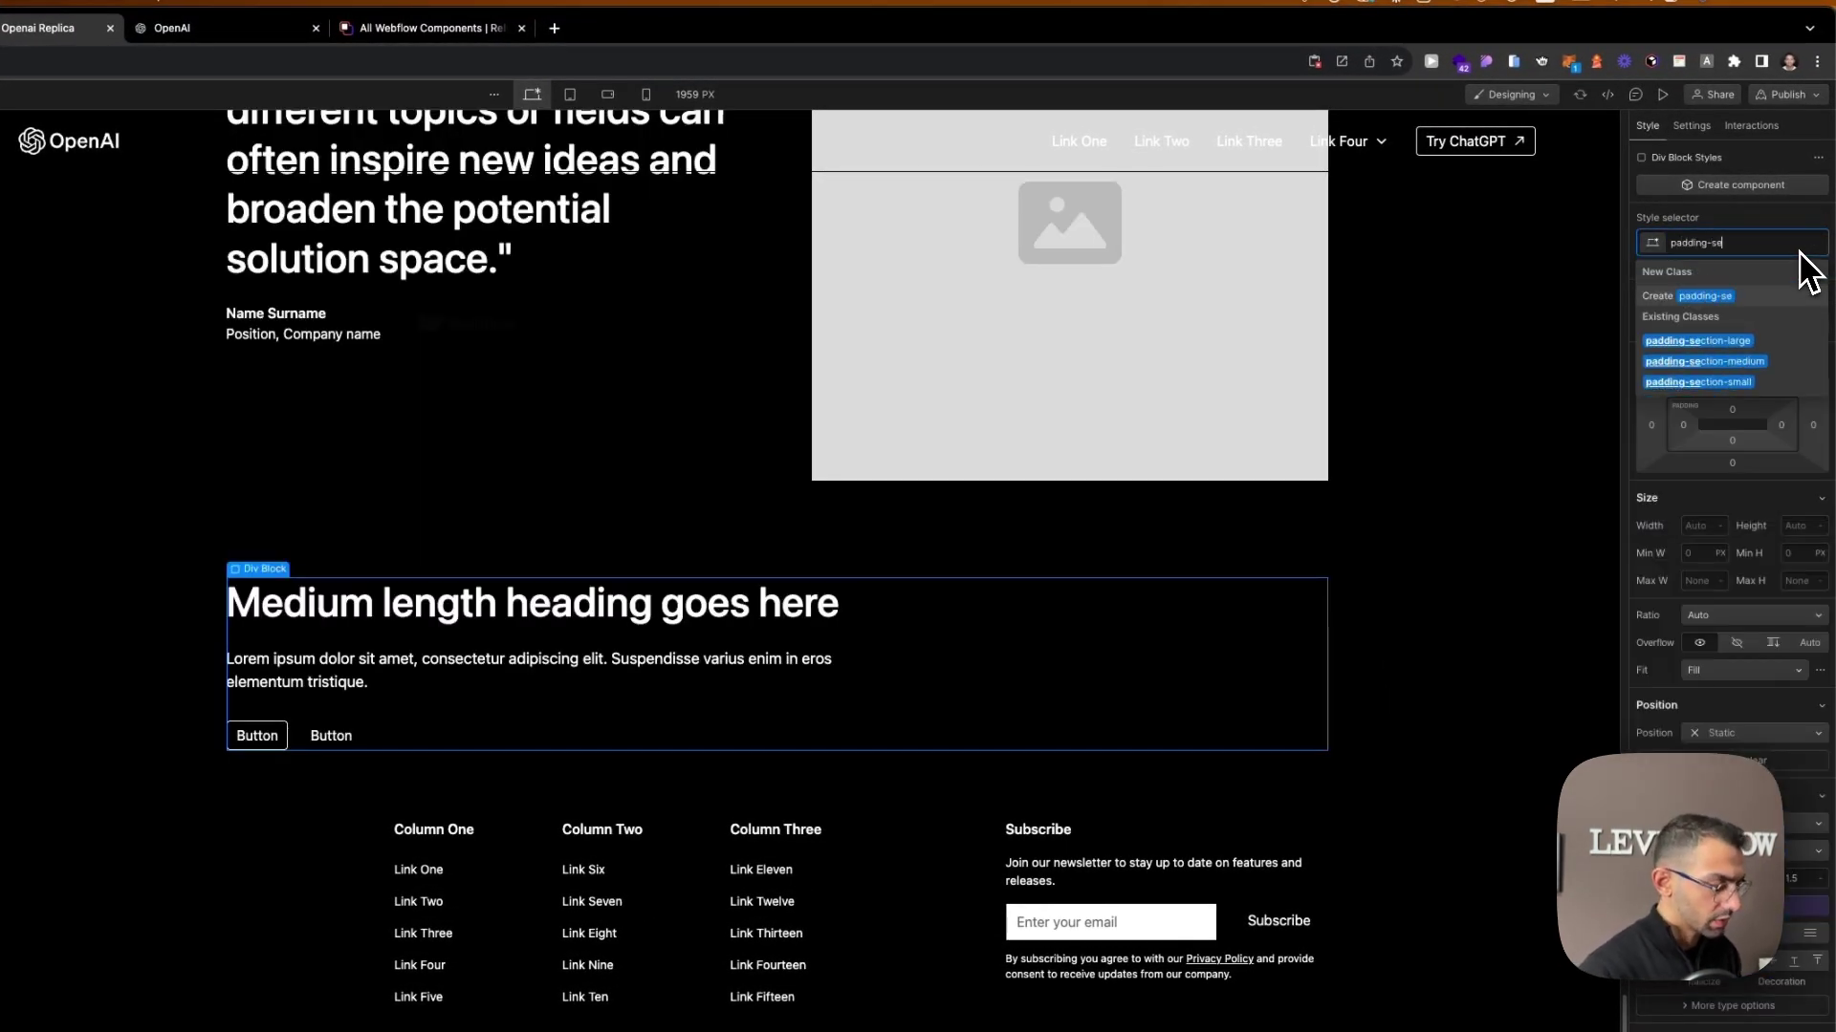
pyautogui.write('c')
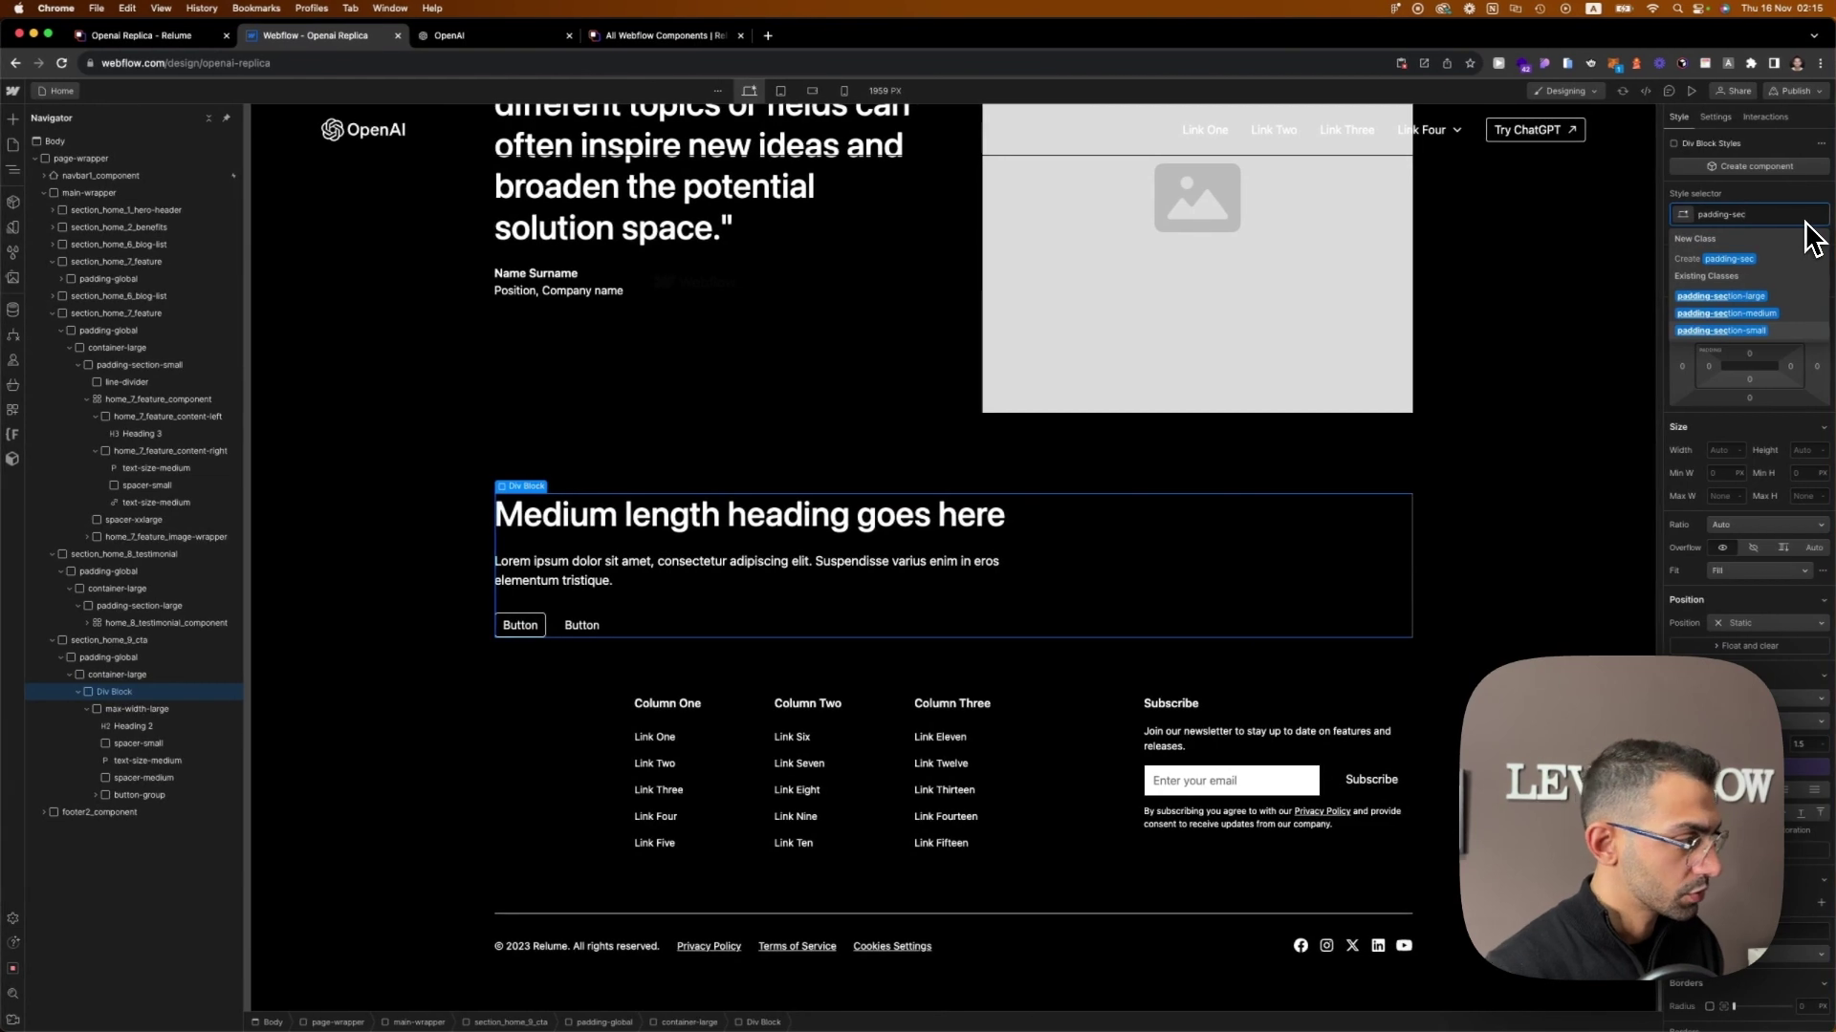
pyautogui.press('Return')
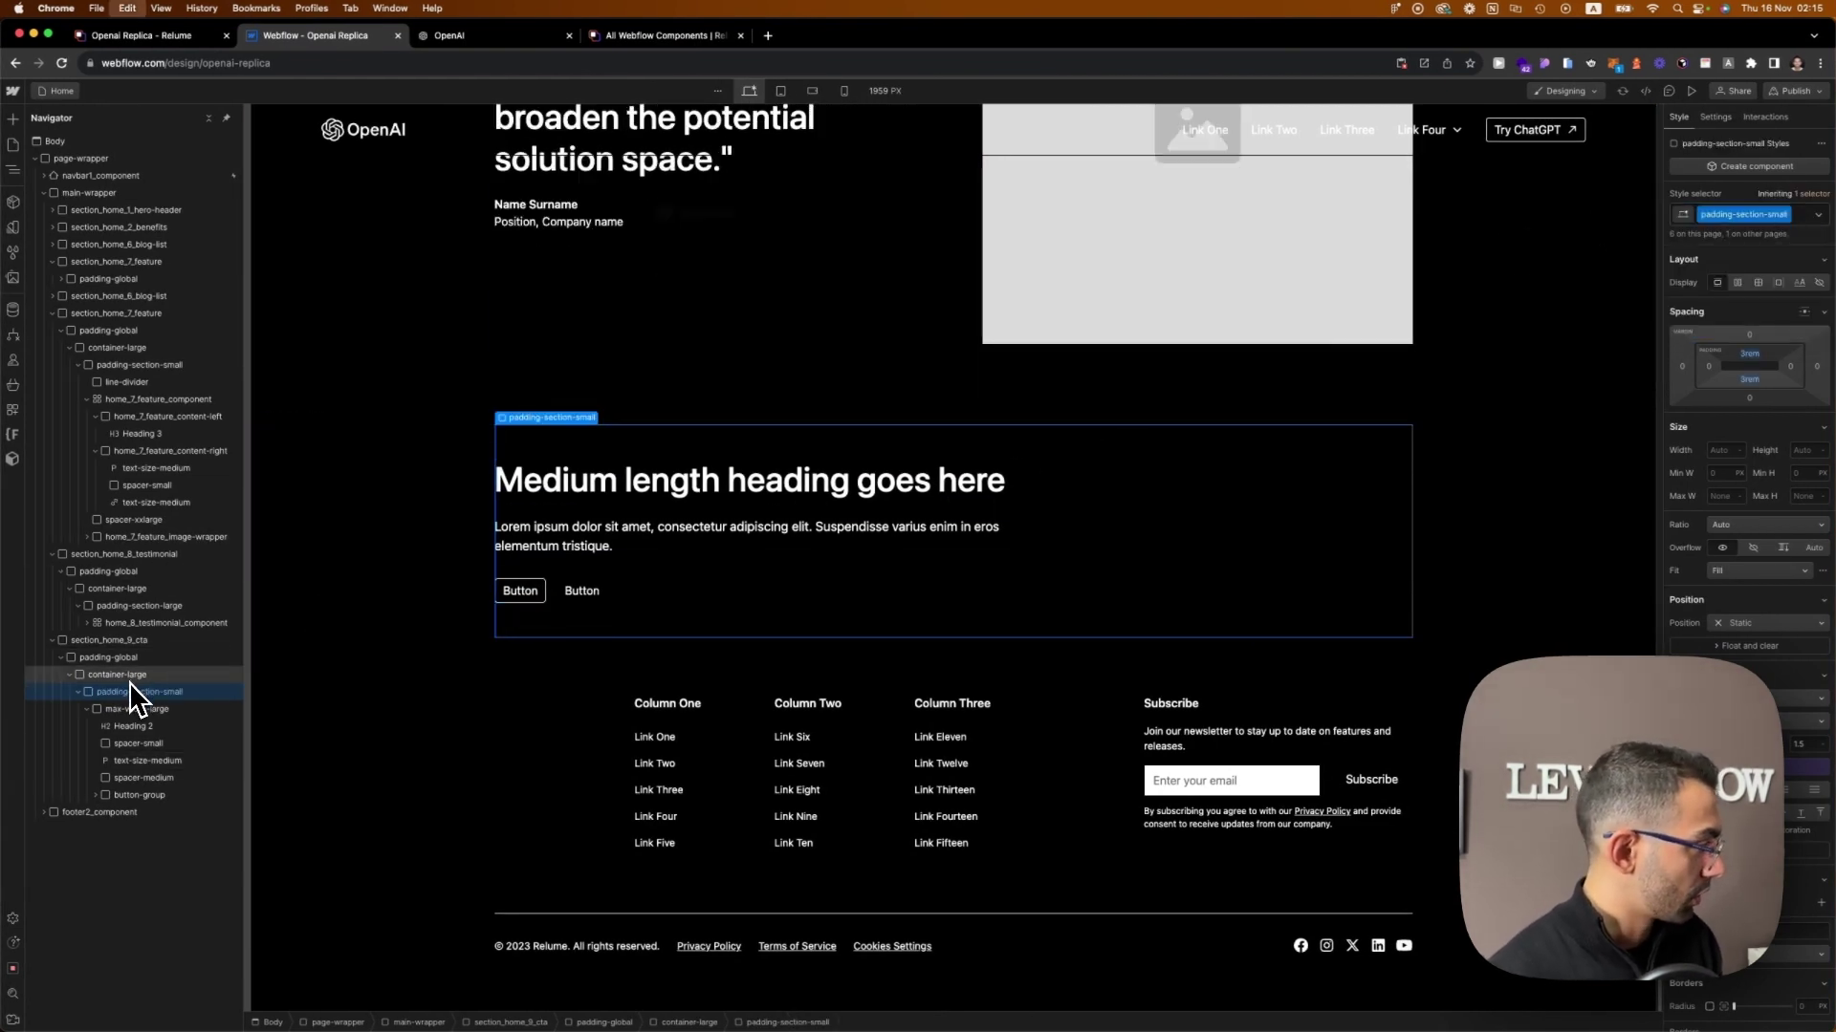
pyautogui.hotkey('ctrl', 'v')
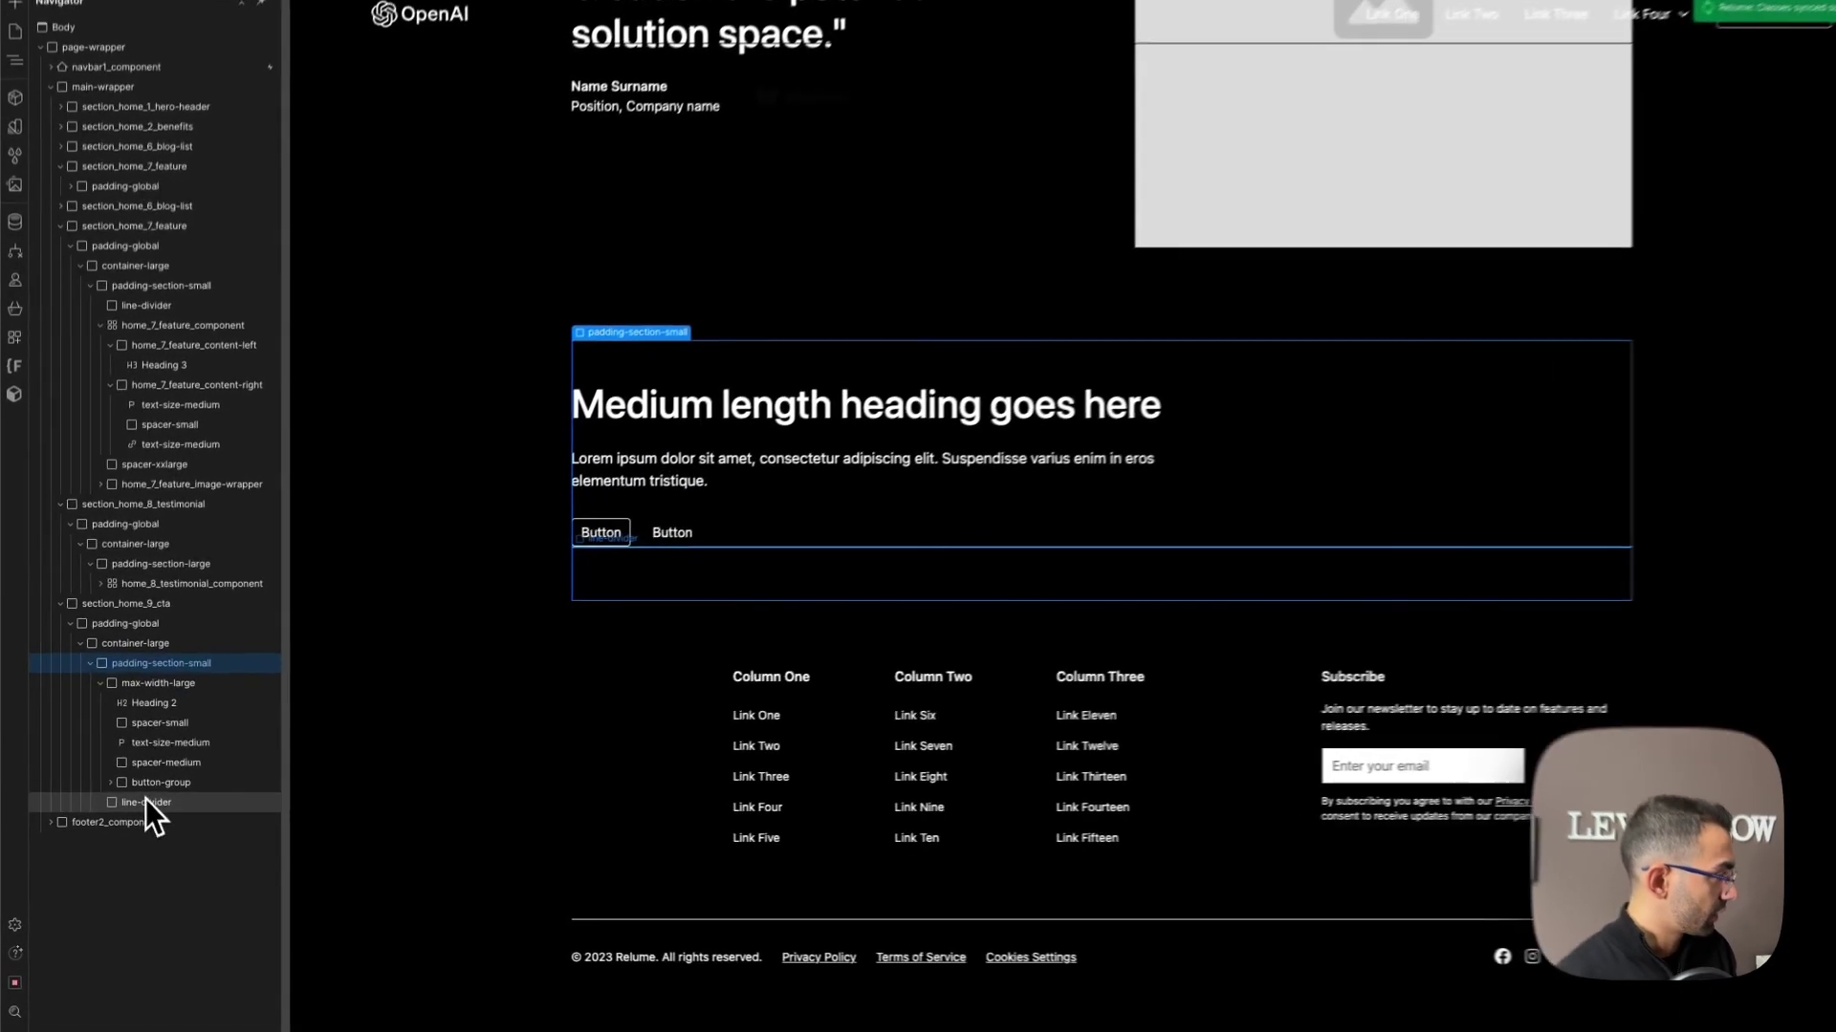
pyautogui.moveTo(127, 807); pyautogui.dragTo(134, 675)
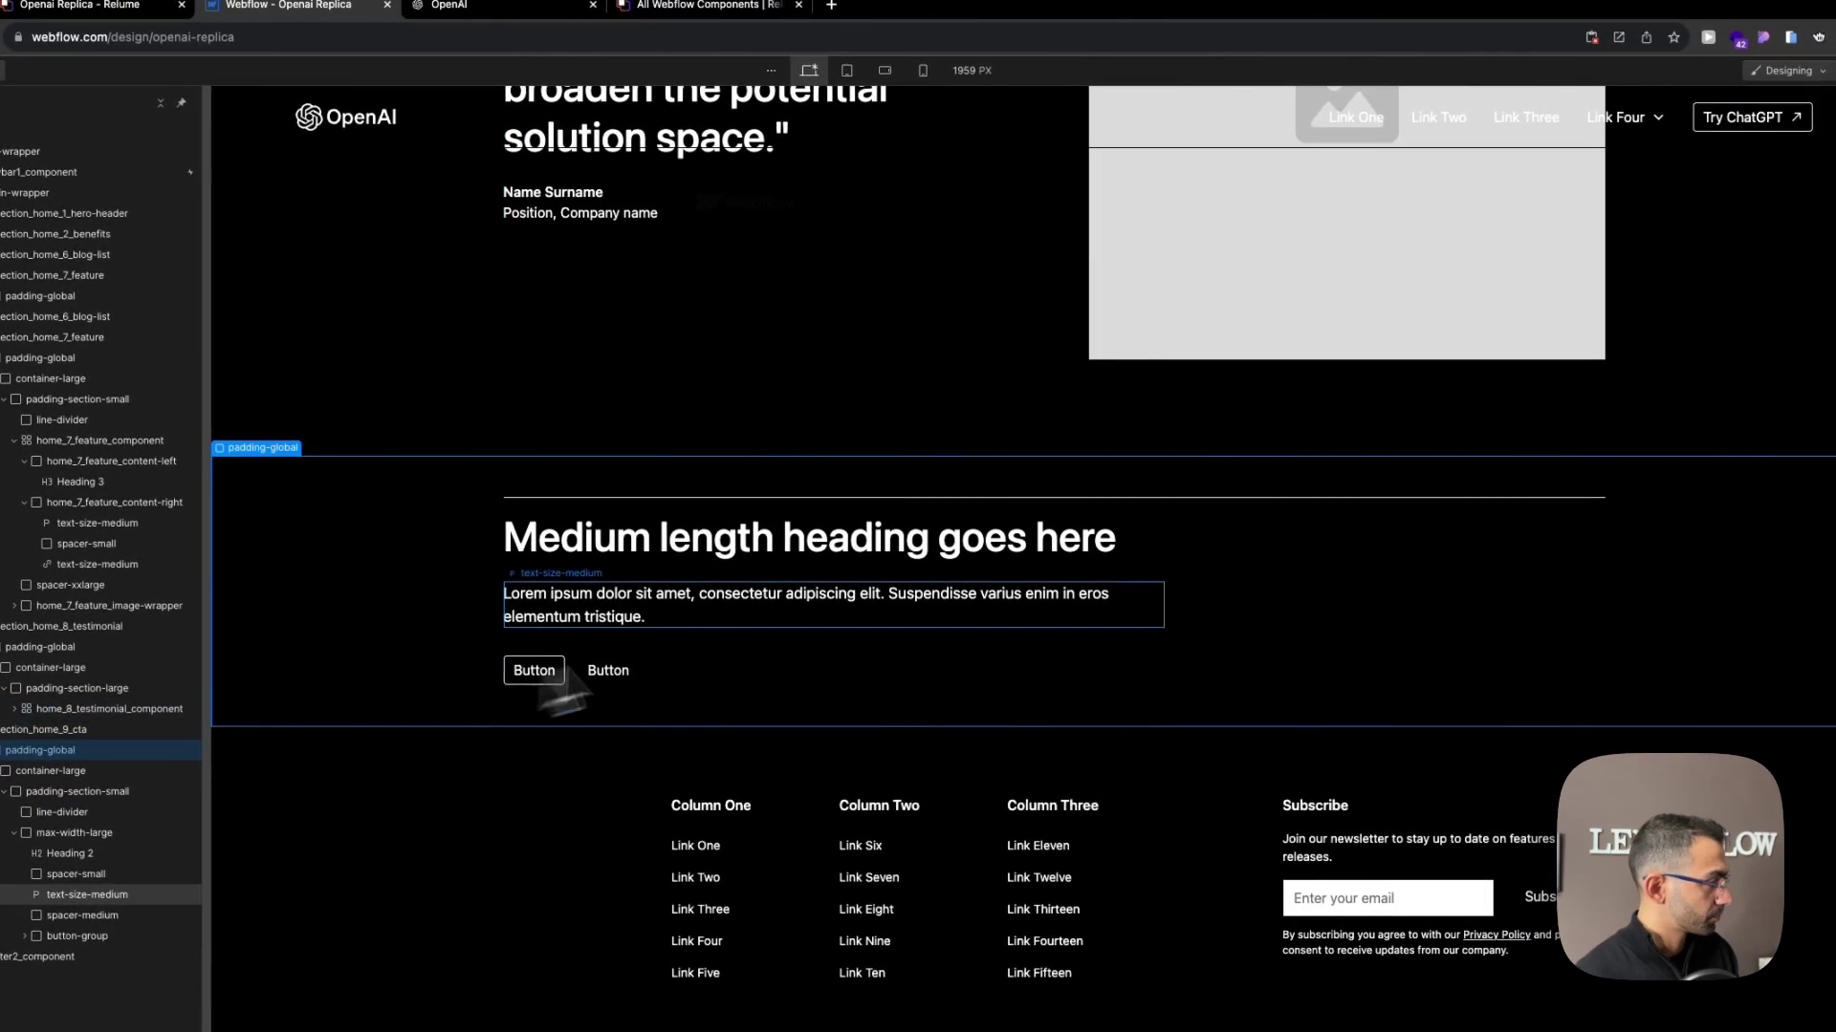
# Replace the CTA heading with "Join us in shaping the future of technology." copied from openai.com, and delete the paragraph and spacer-medium below it.
pyautogui.click(517, 7)
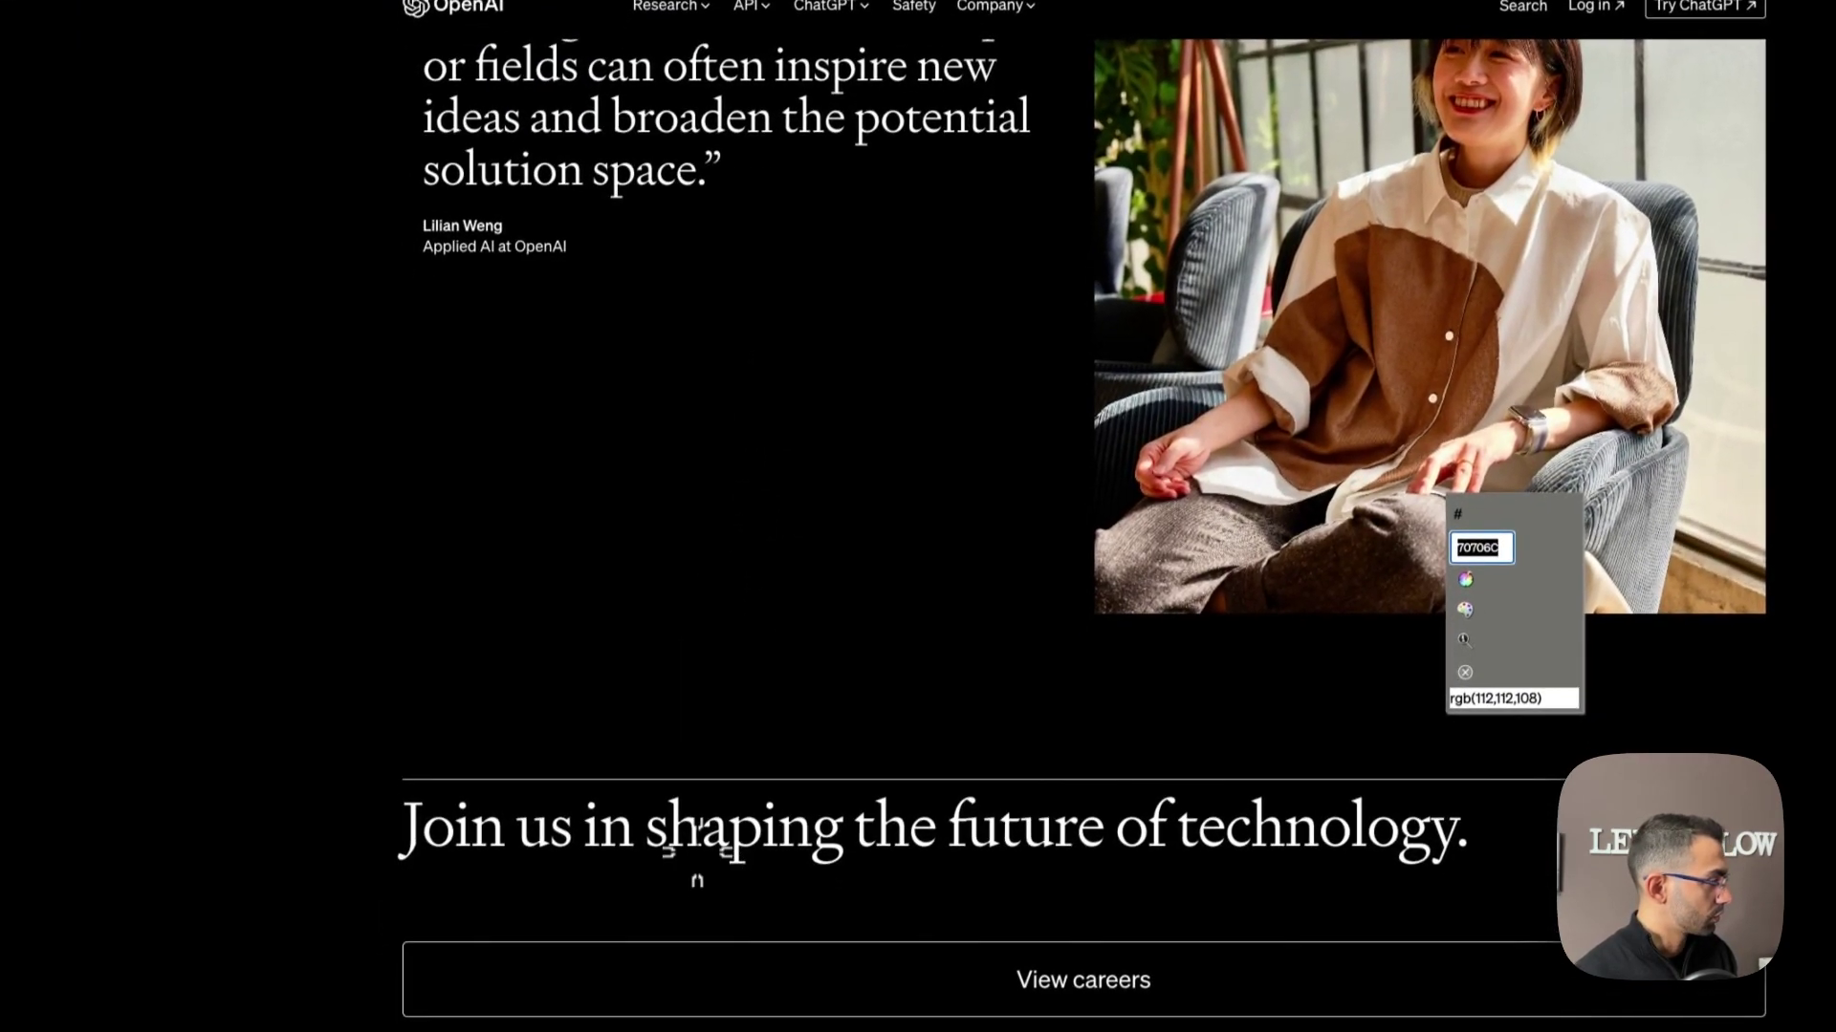
pyautogui.press('Escape')
pyautogui.tripleClick(668, 824)
pyautogui.press('super+c')
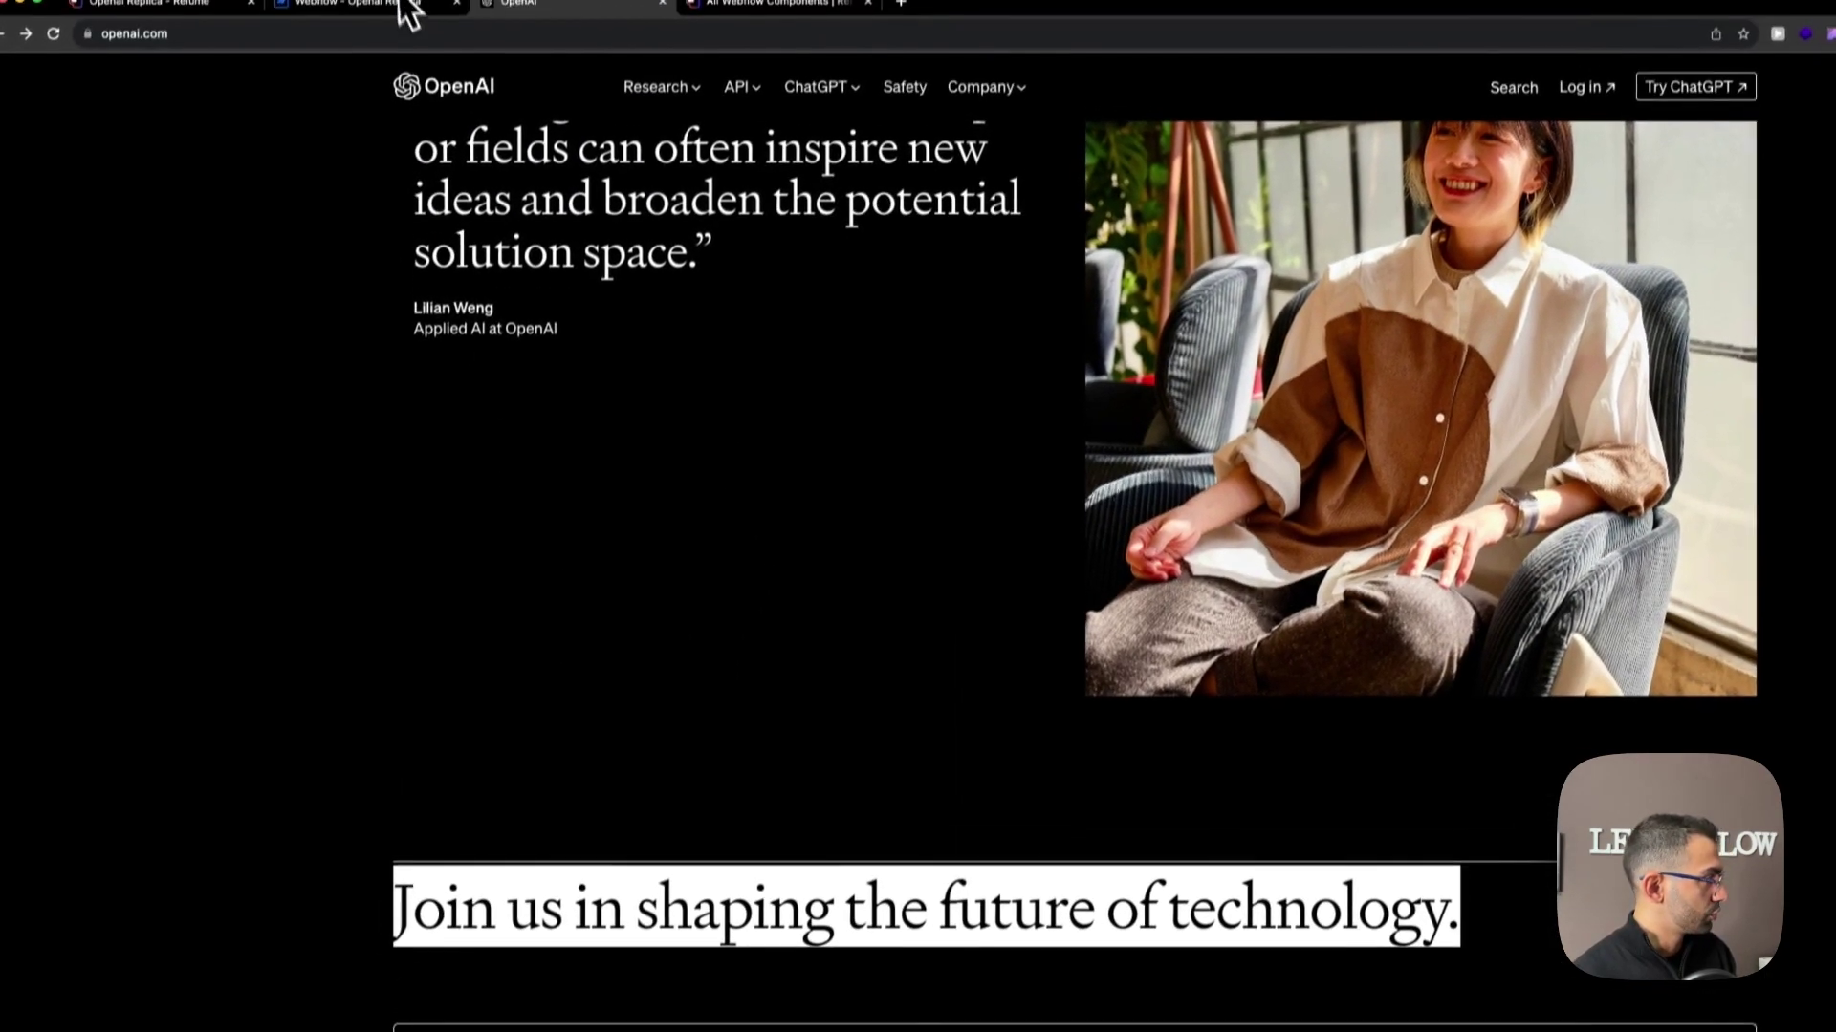
pyautogui.click(412, 12)
pyautogui.doubleClick(755, 545)
pyautogui.press('super+v')
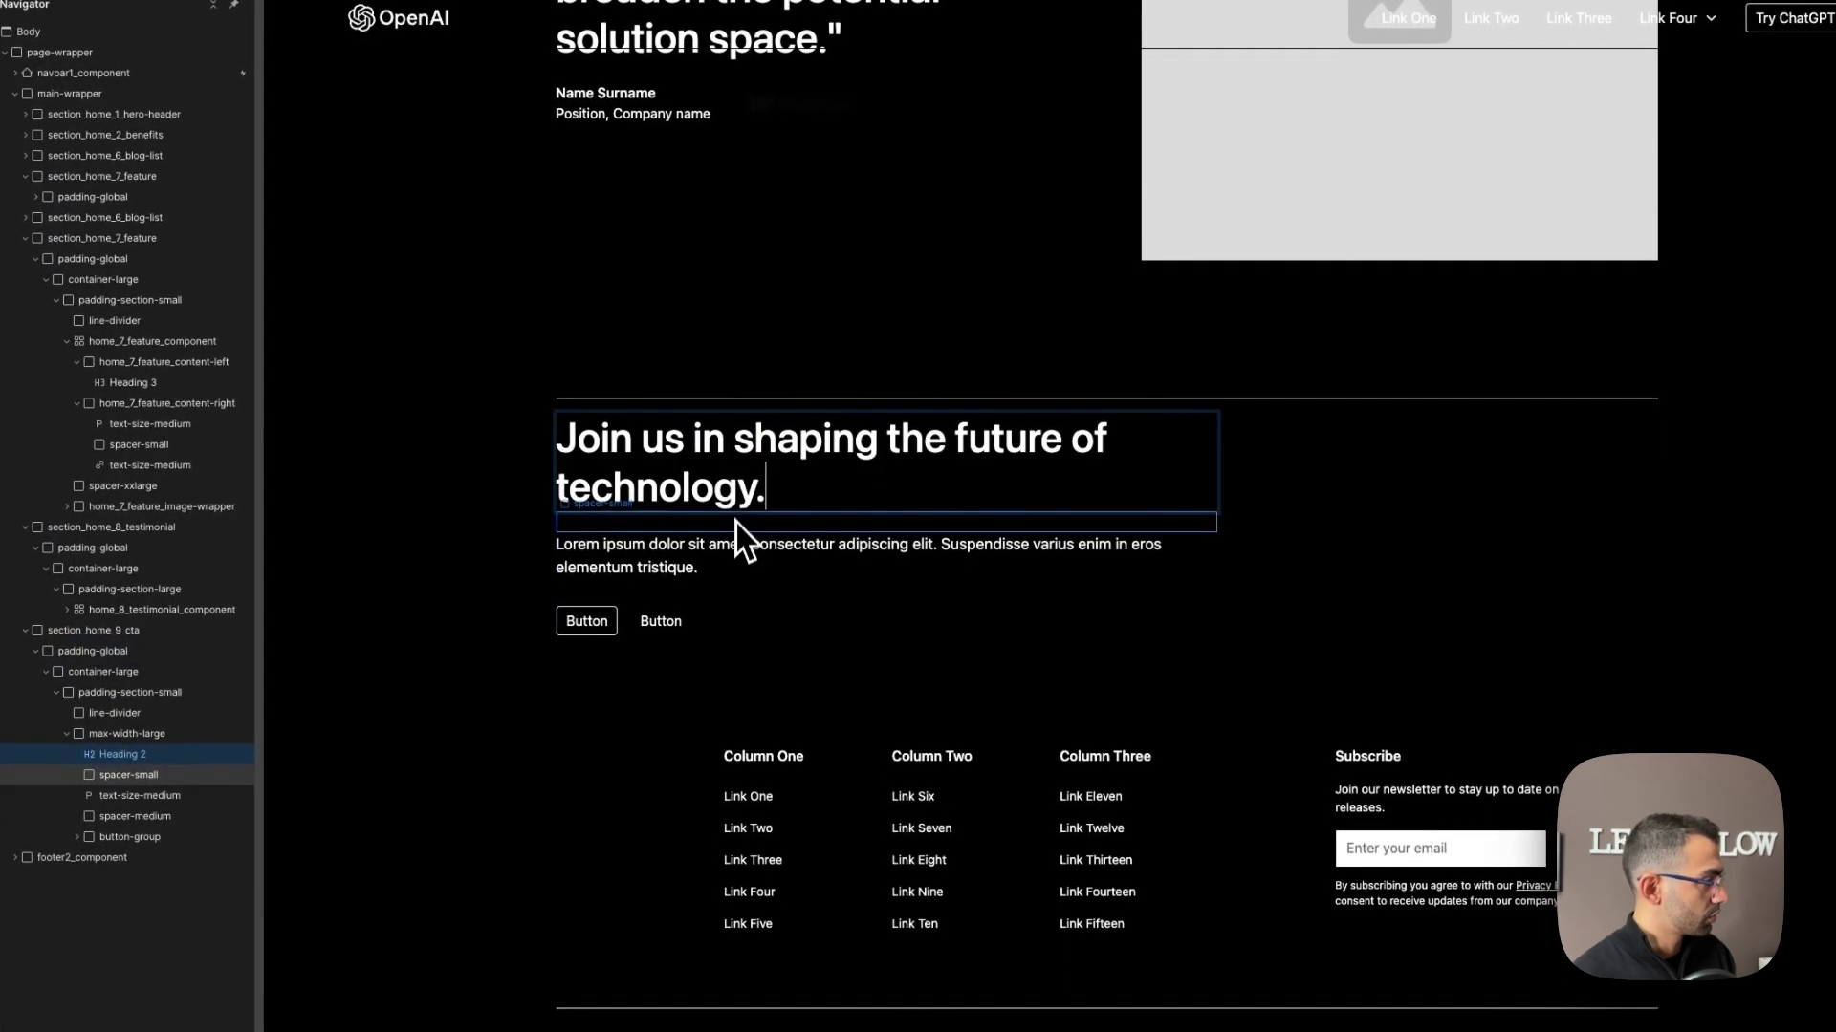
pyautogui.press('BackSpace')
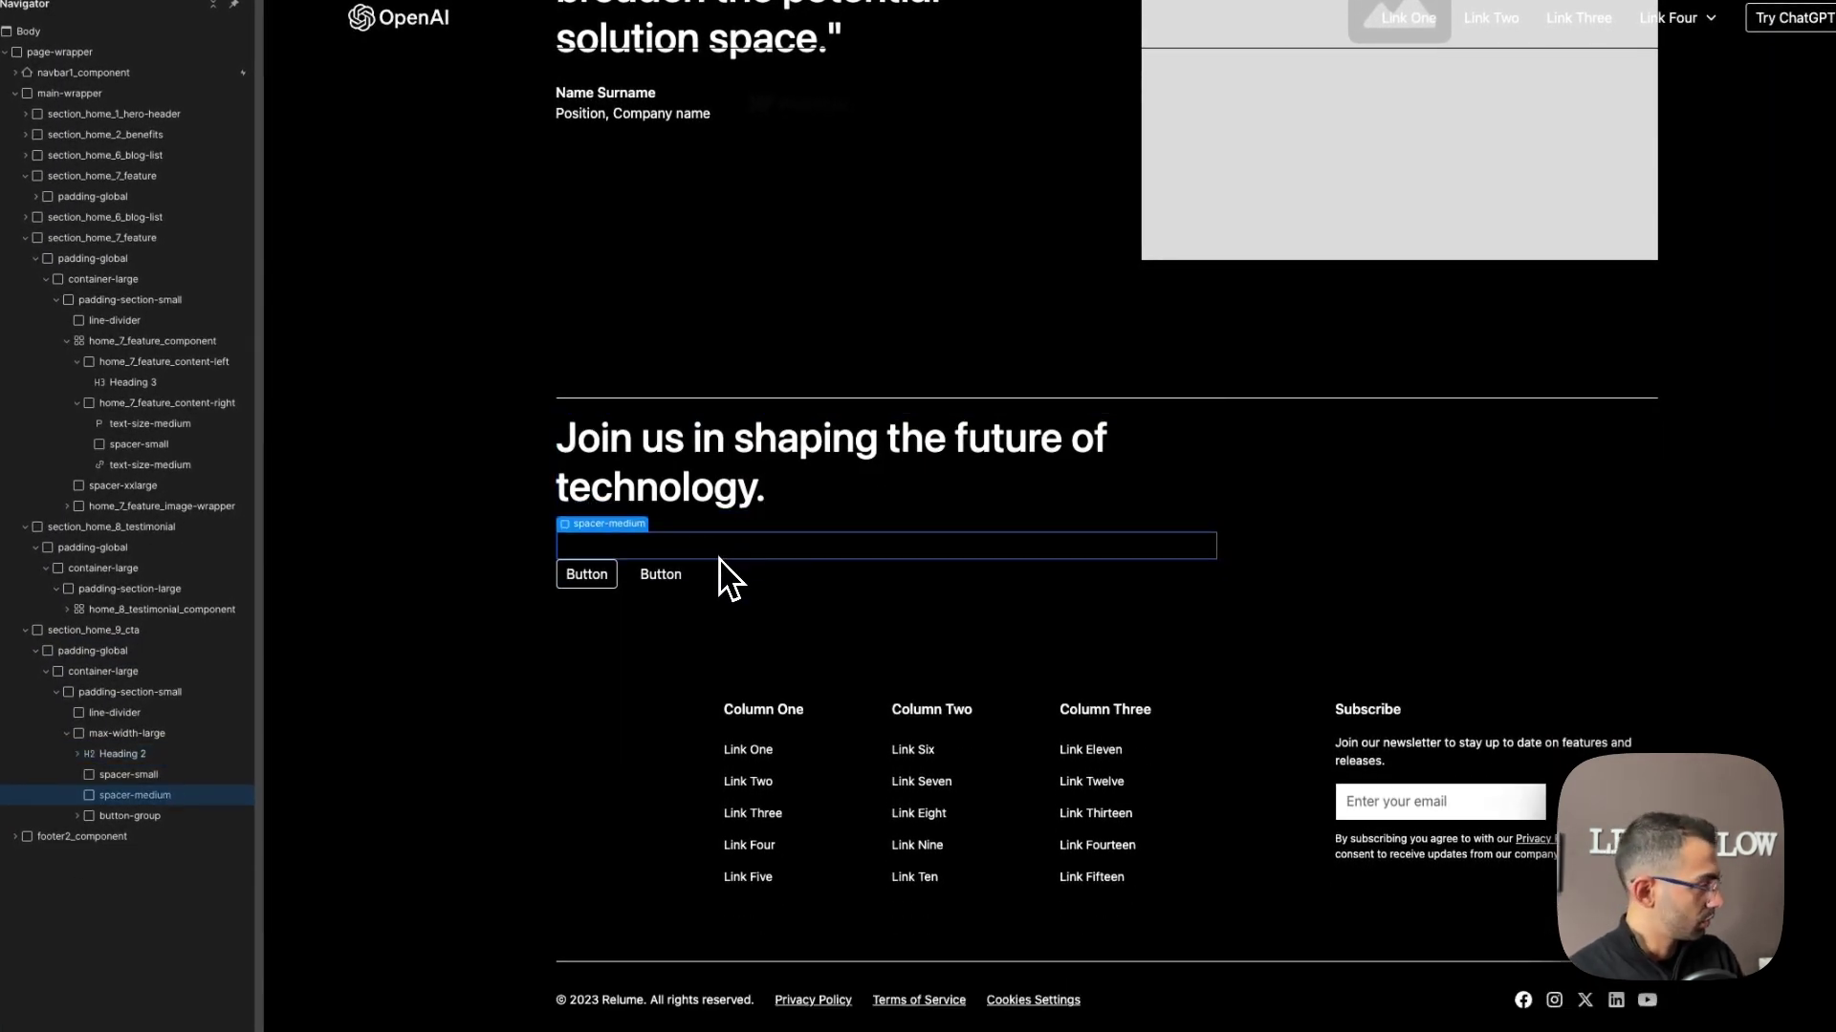
pyautogui.press('BackSpace')
# Swap the max-width-large class on the CTA heading's wrapper for max-width-xlarge.
pyautogui.click(179, 738)
pyautogui.click(1781, 218)
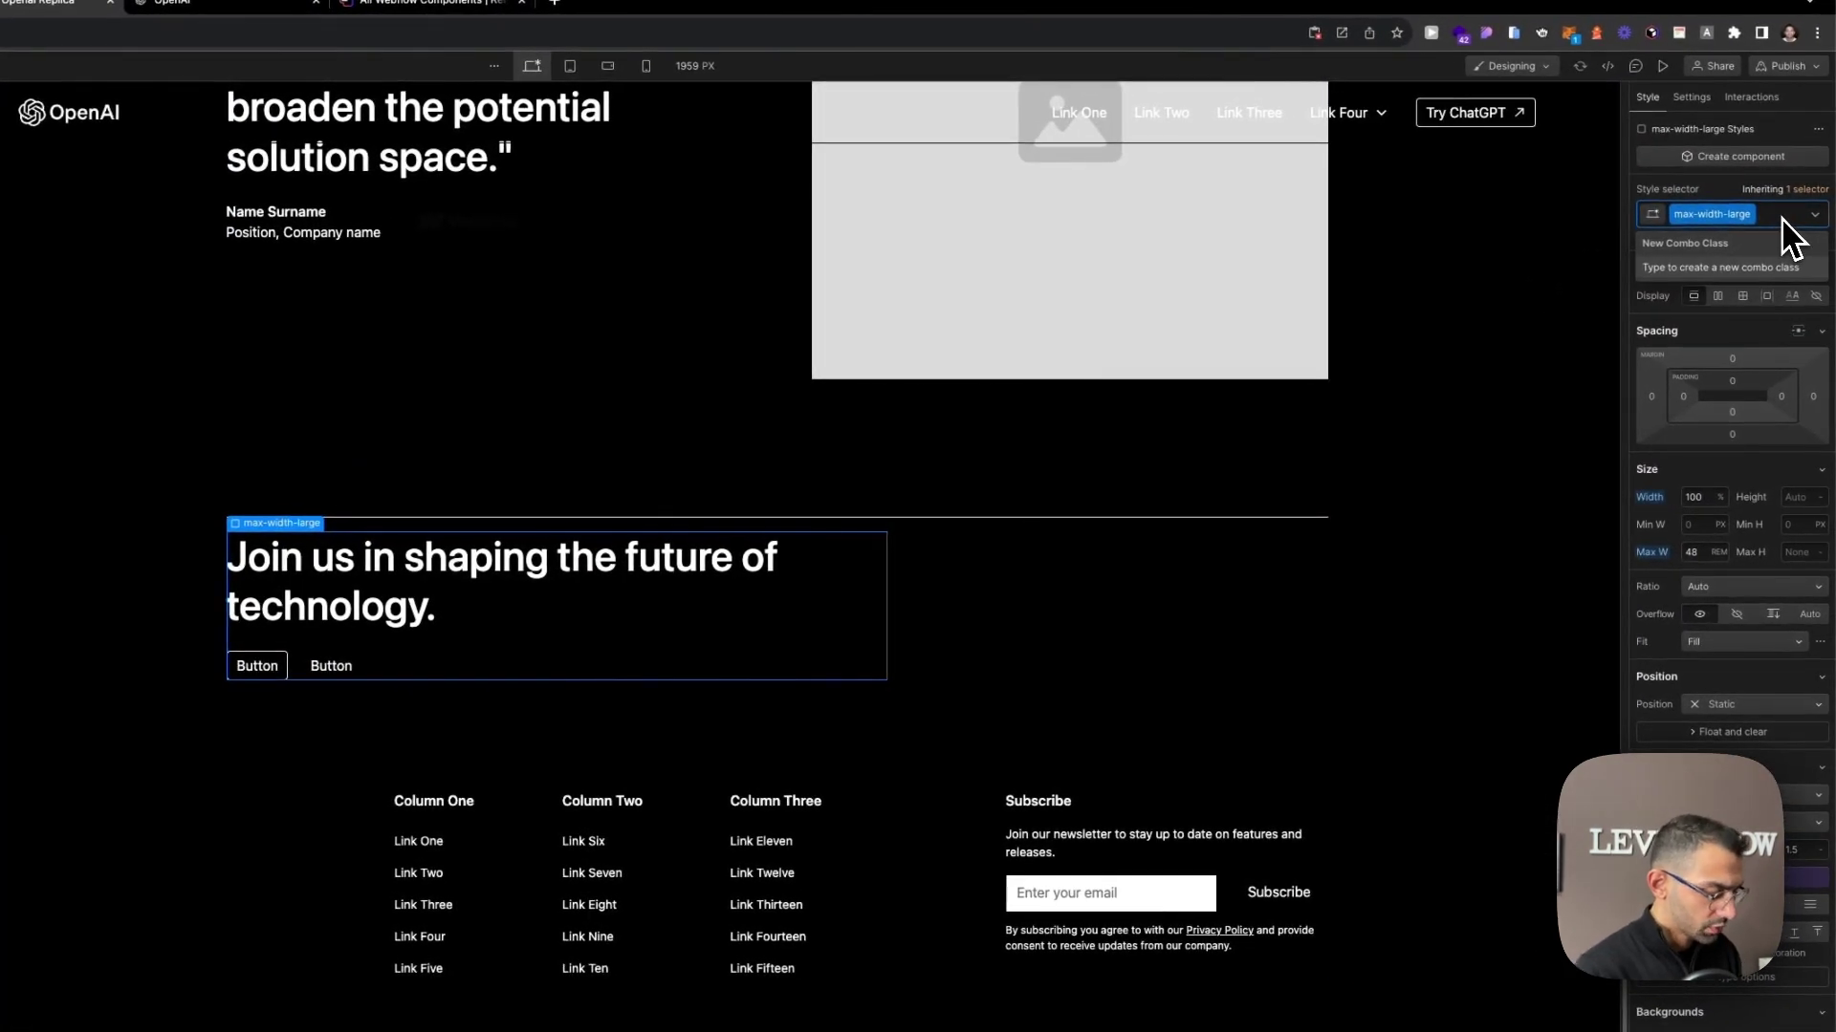
pyautogui.press('BackSpace')
pyautogui.write('ma')
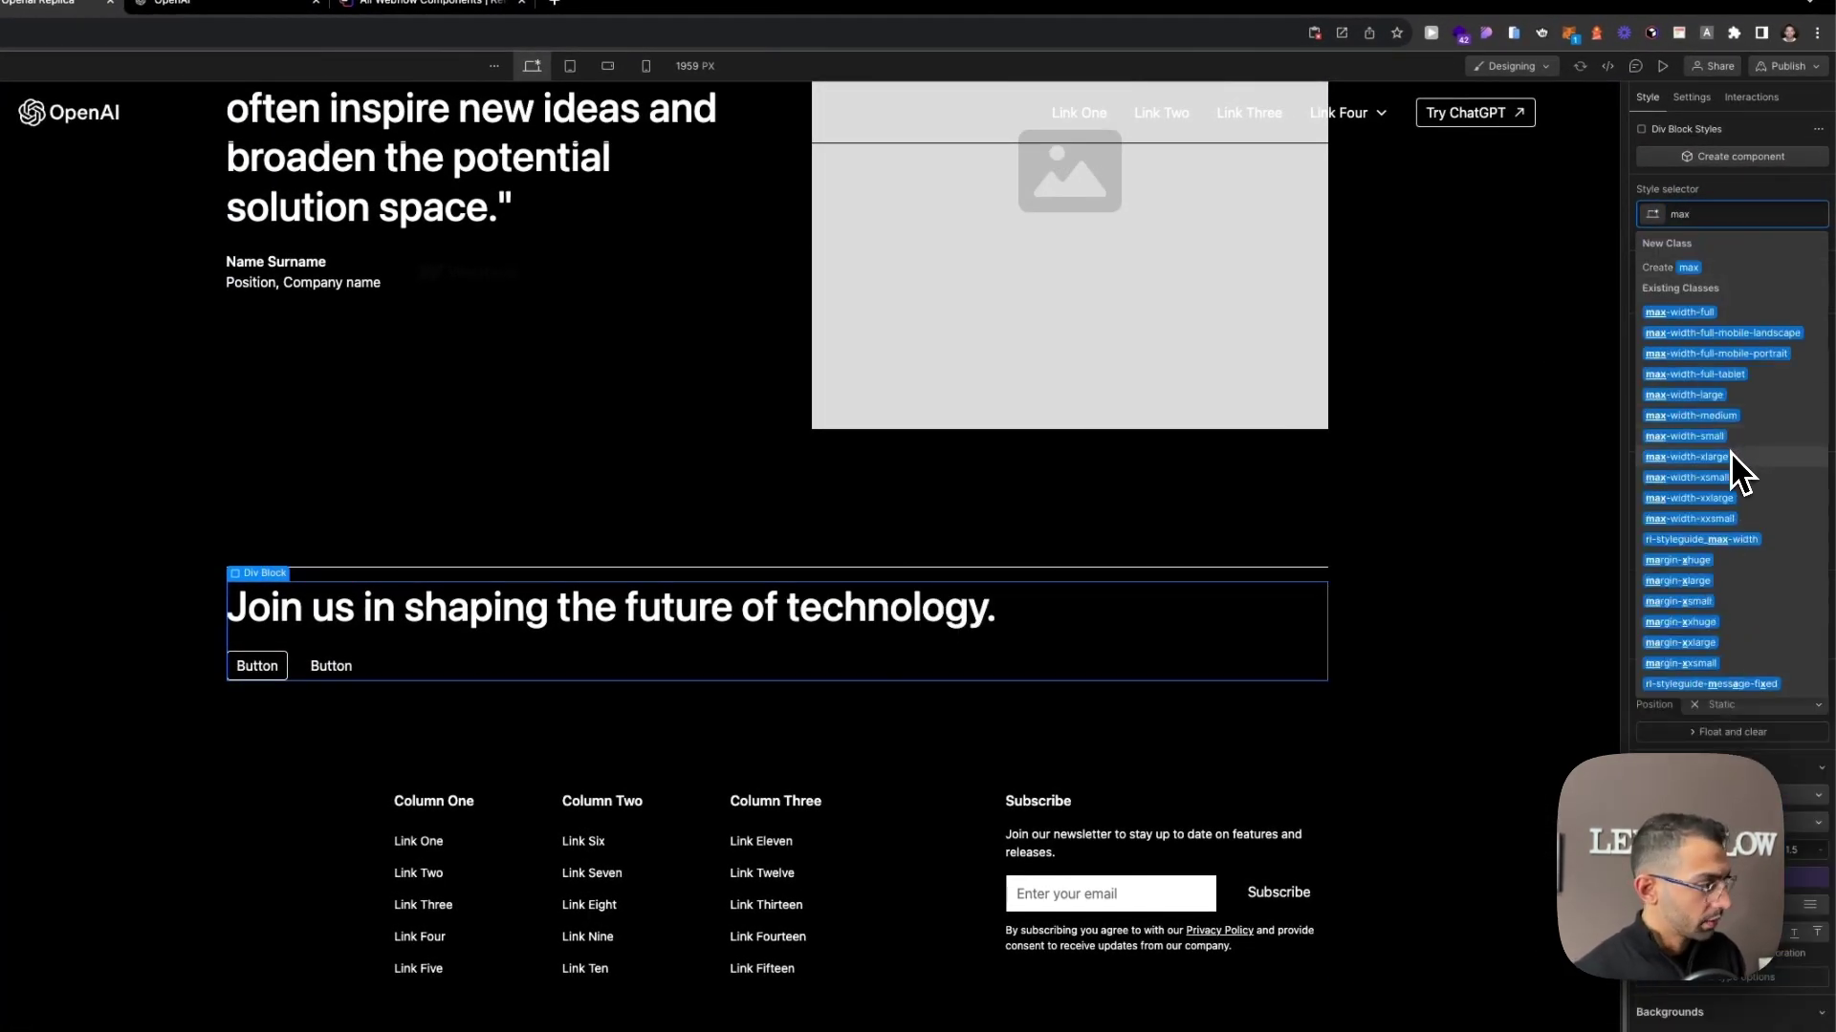
pyautogui.write('x')
pyautogui.click(1732, 457)
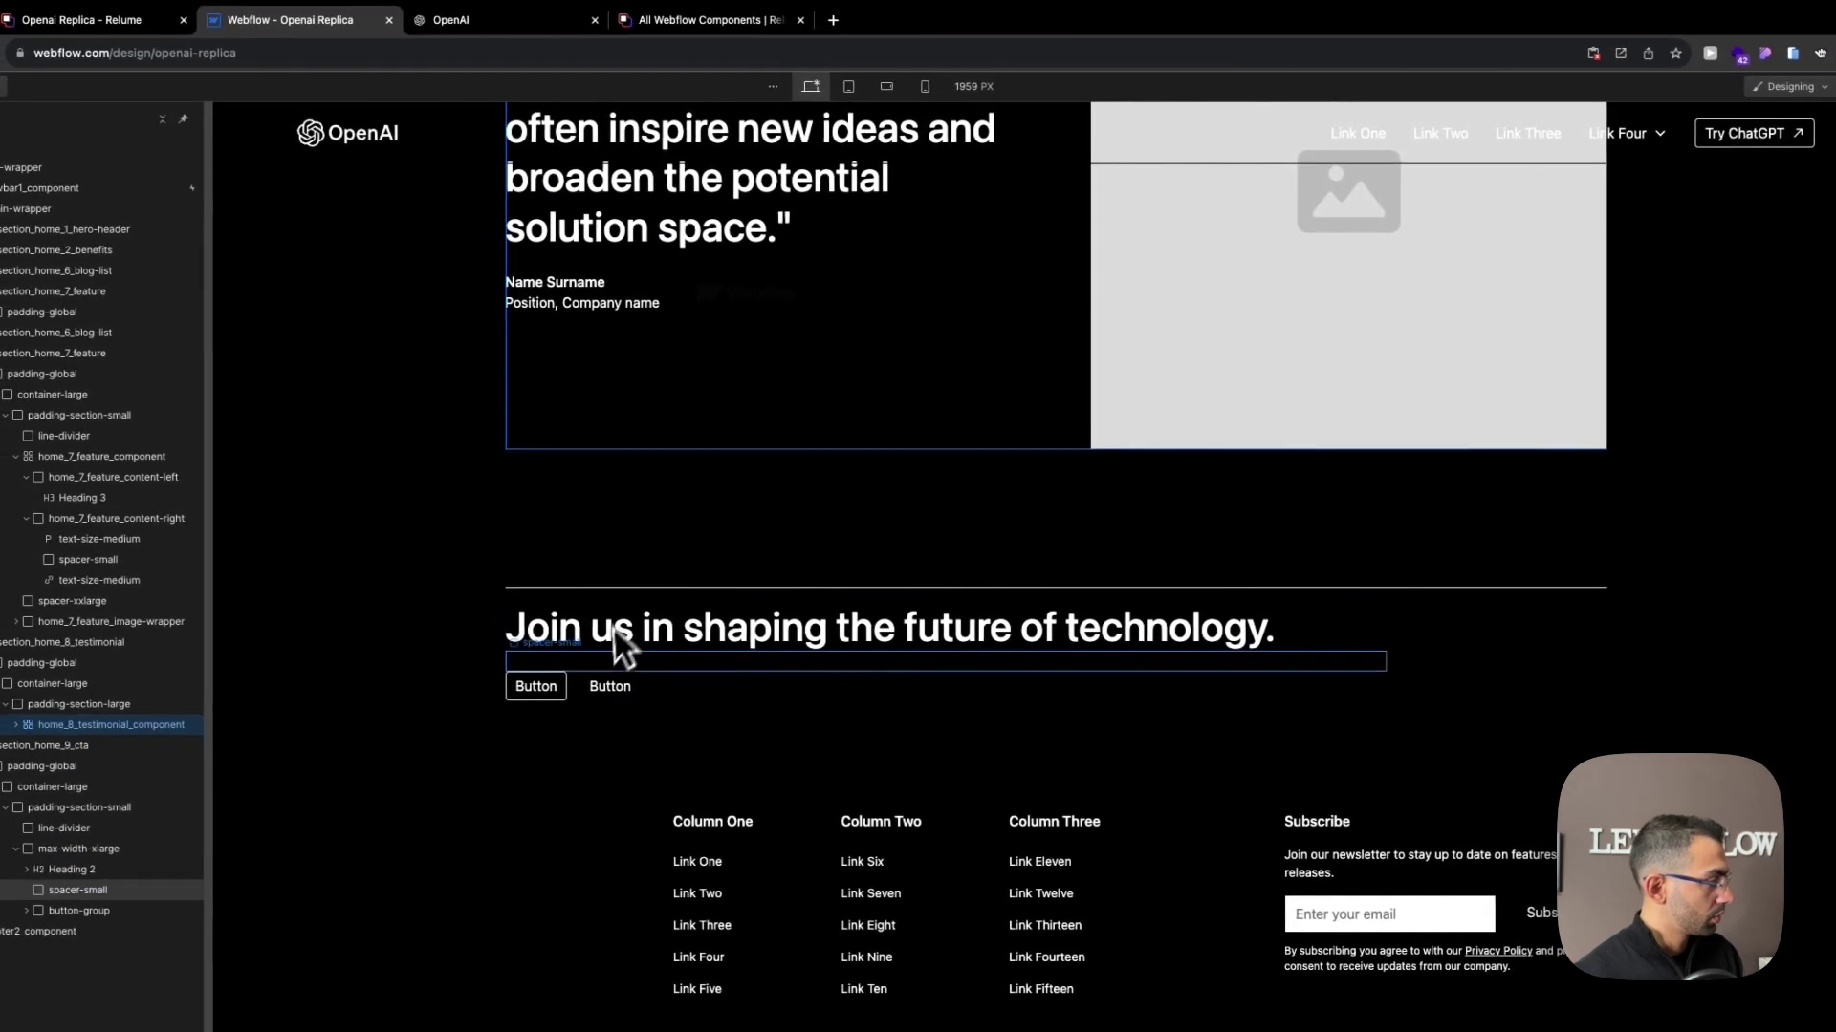
# Following openai.com's CTA layout, move button-group out of max-width-xlarge directly into padding-section-small and remove its second button.
pyautogui.click(487, 23)
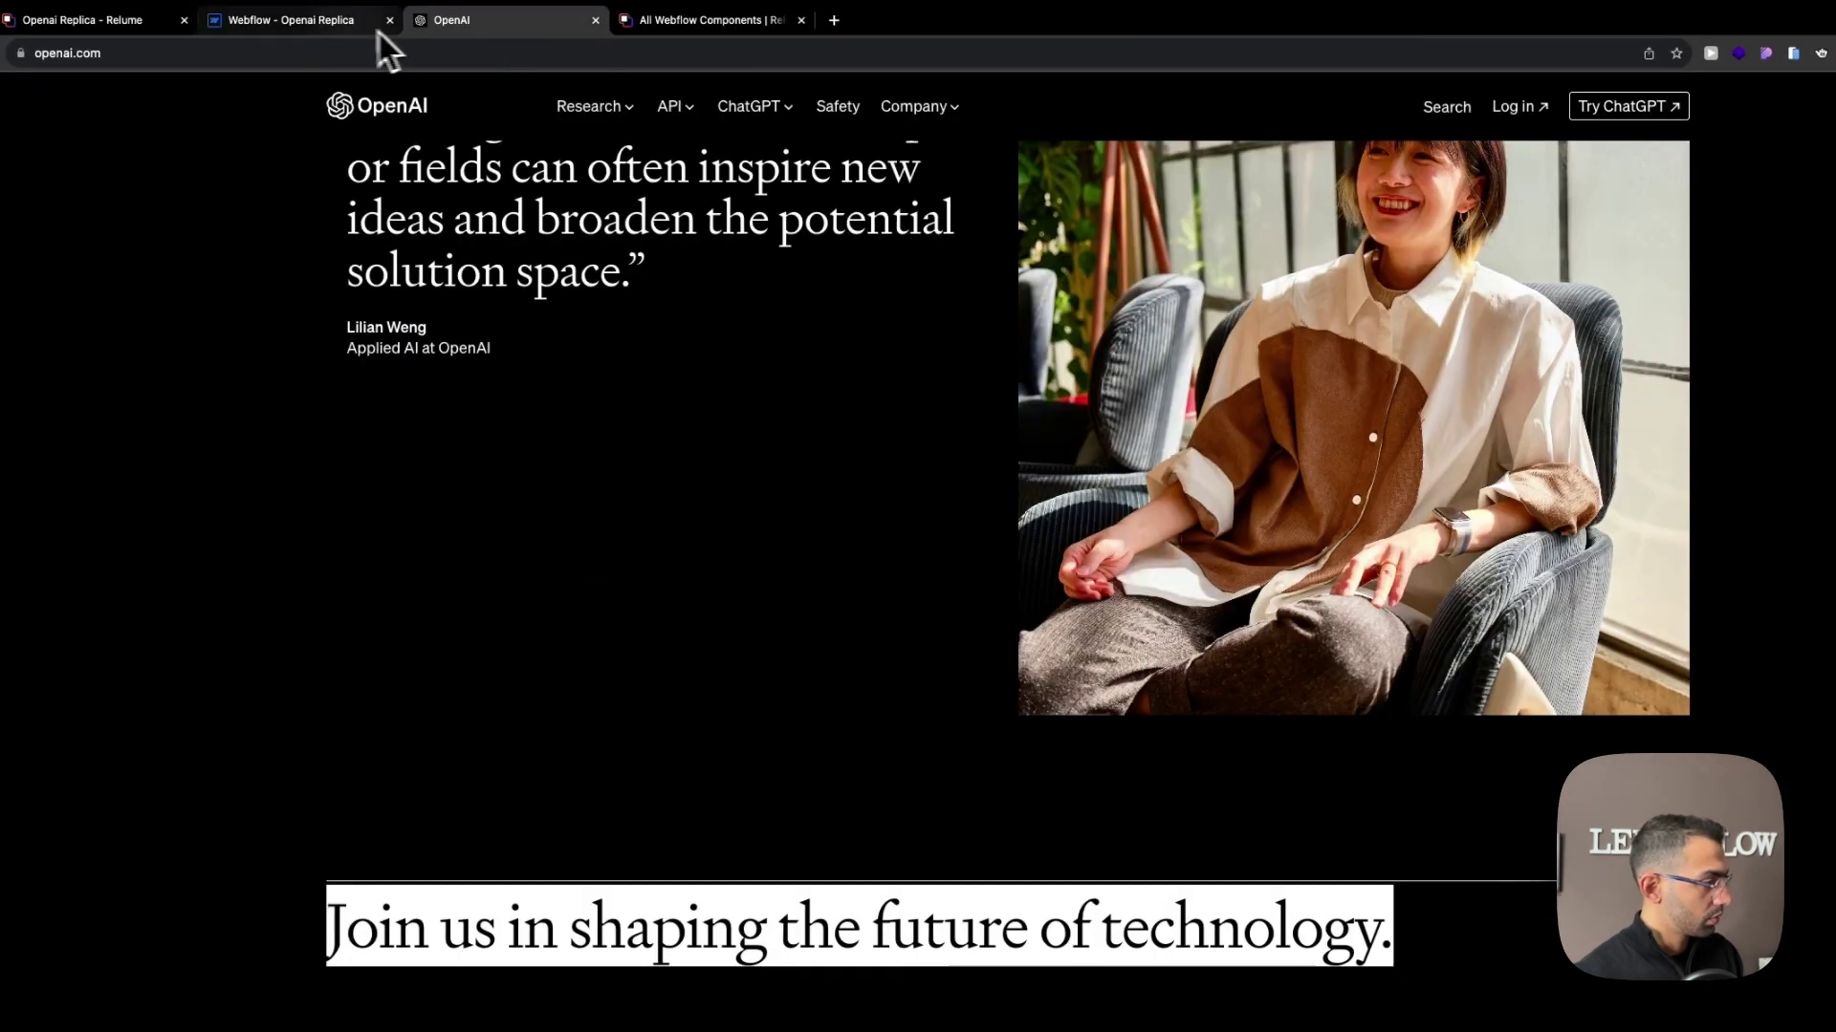
pyautogui.click(348, 27)
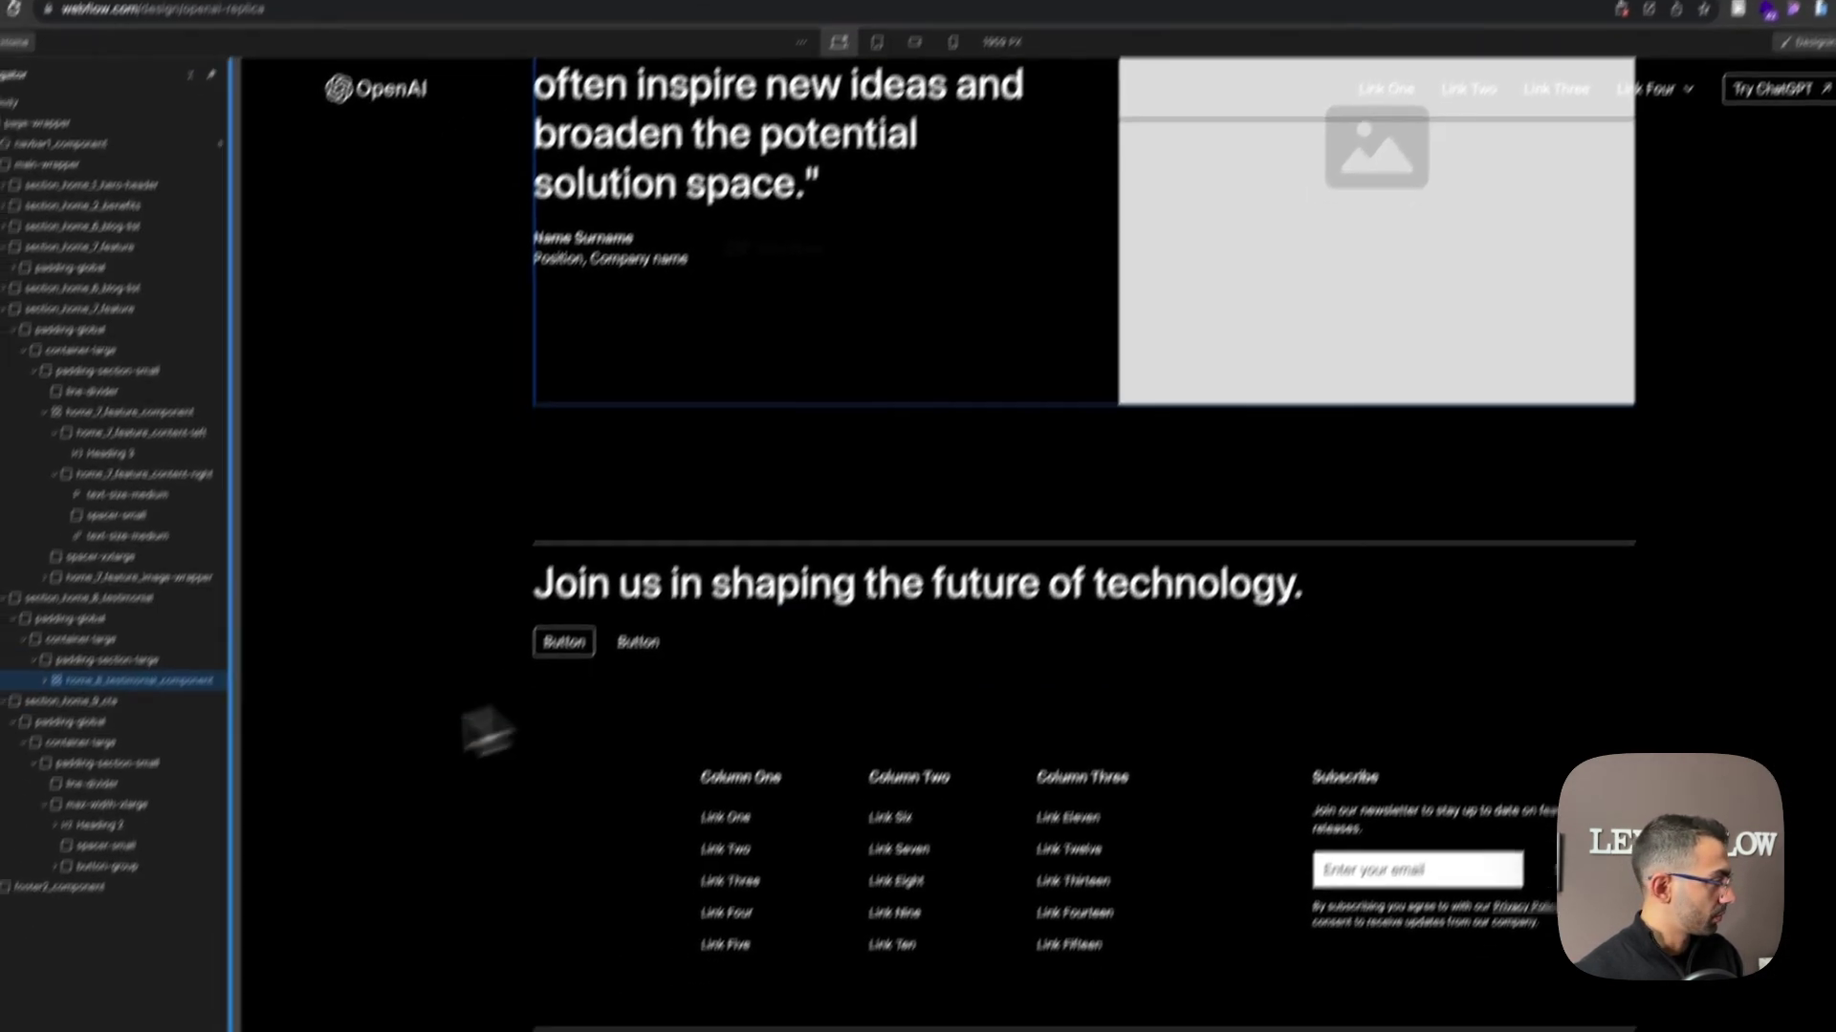
pyautogui.click(631, 664)
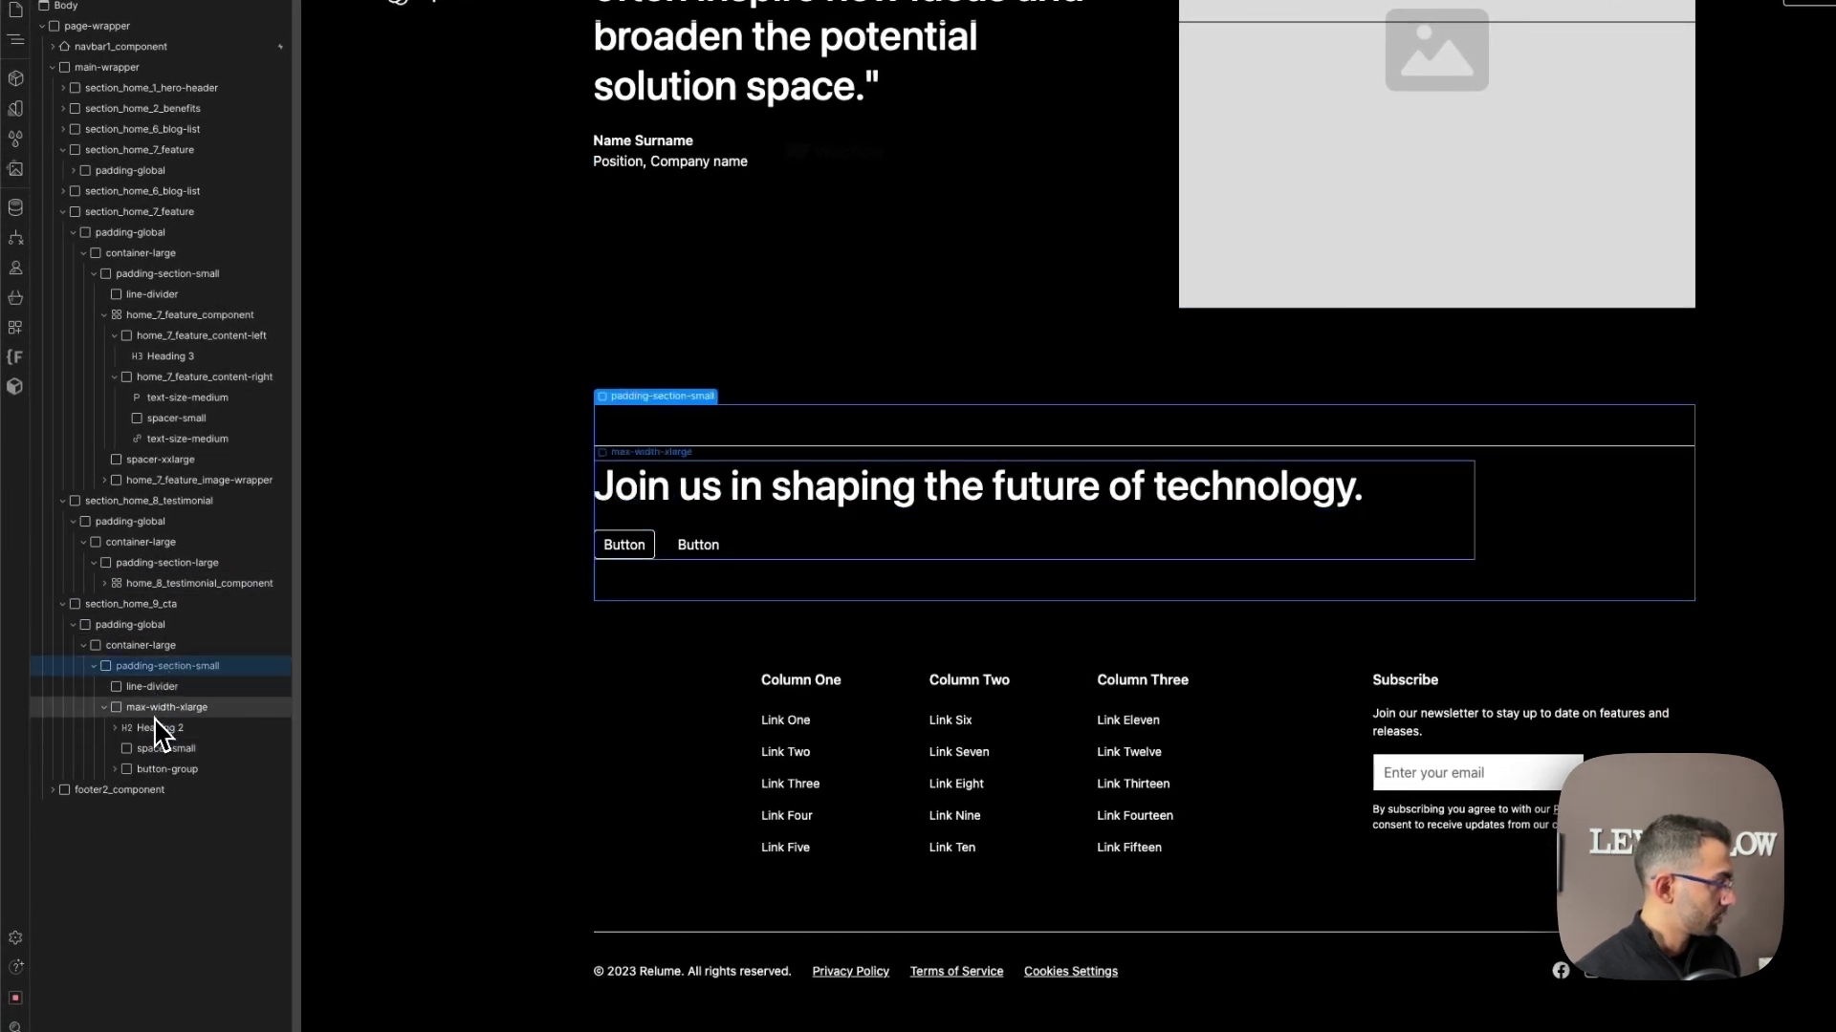
pyautogui.moveTo(146, 772); pyautogui.dragTo(183, 772)
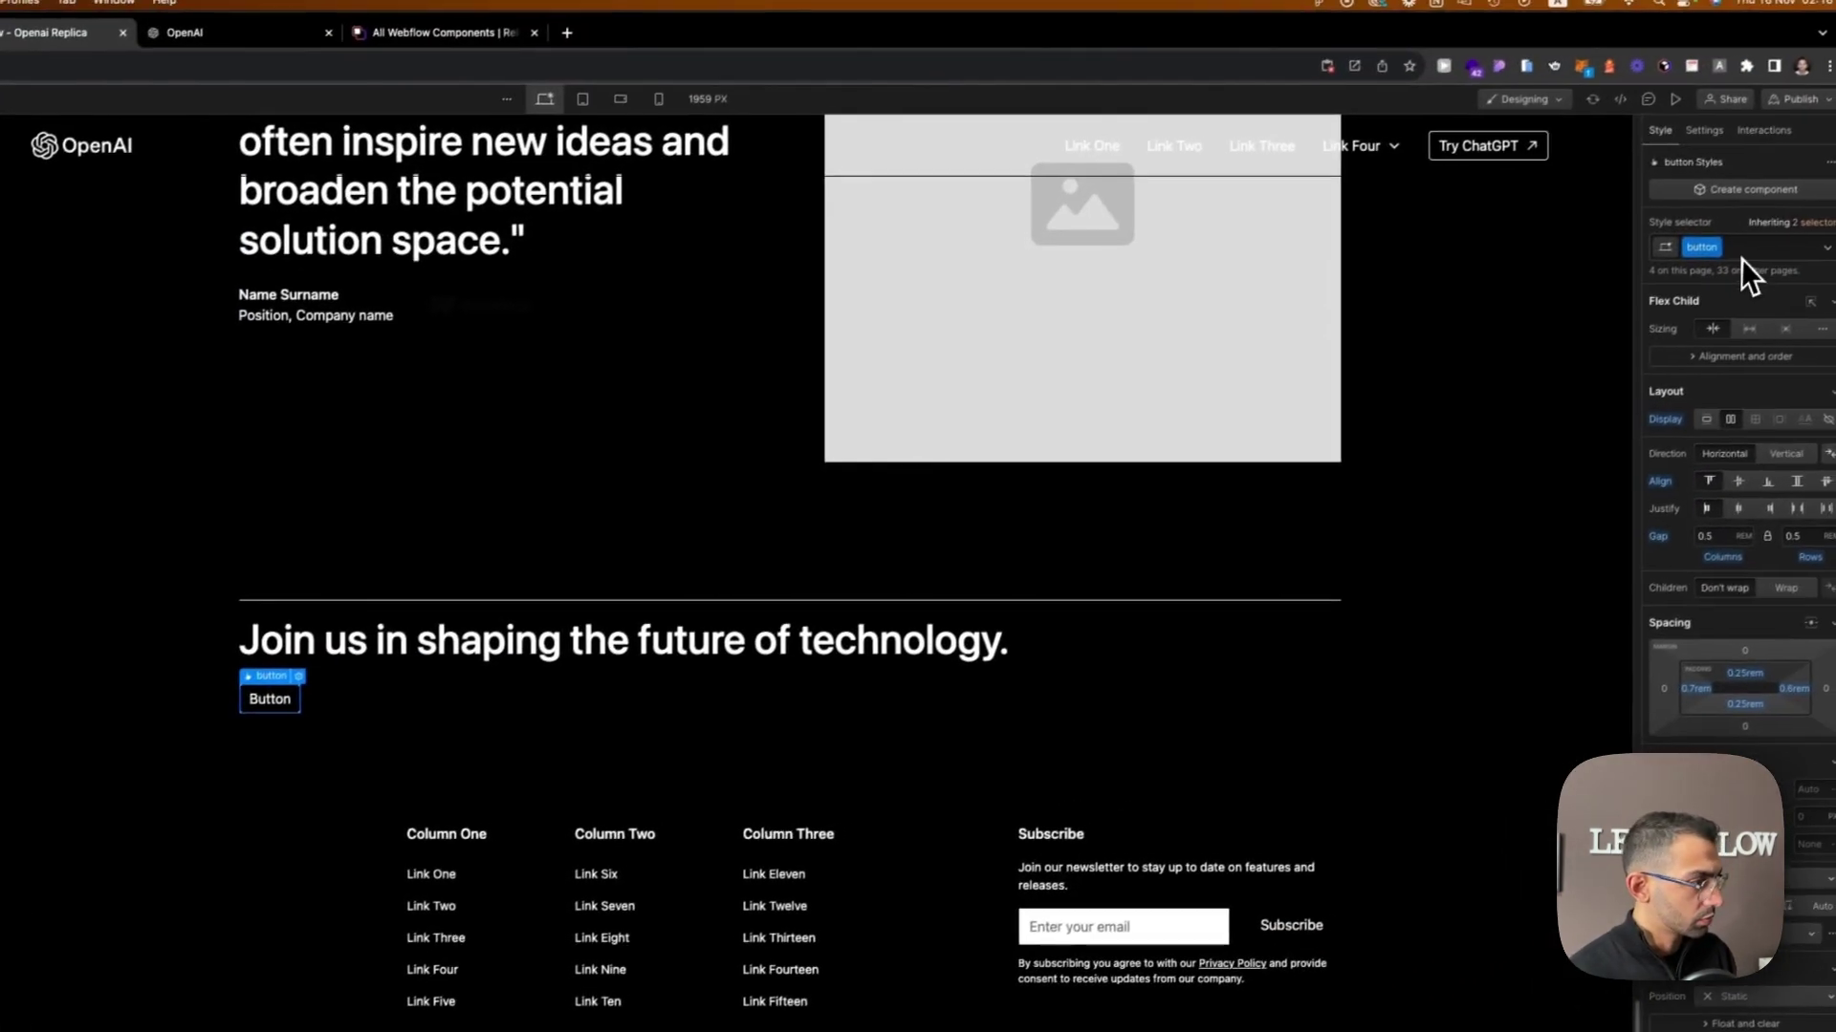
# Add a full-width combo class to the remaining CTA button and set its width to 100%.
pyautogui.click(1728, 256)
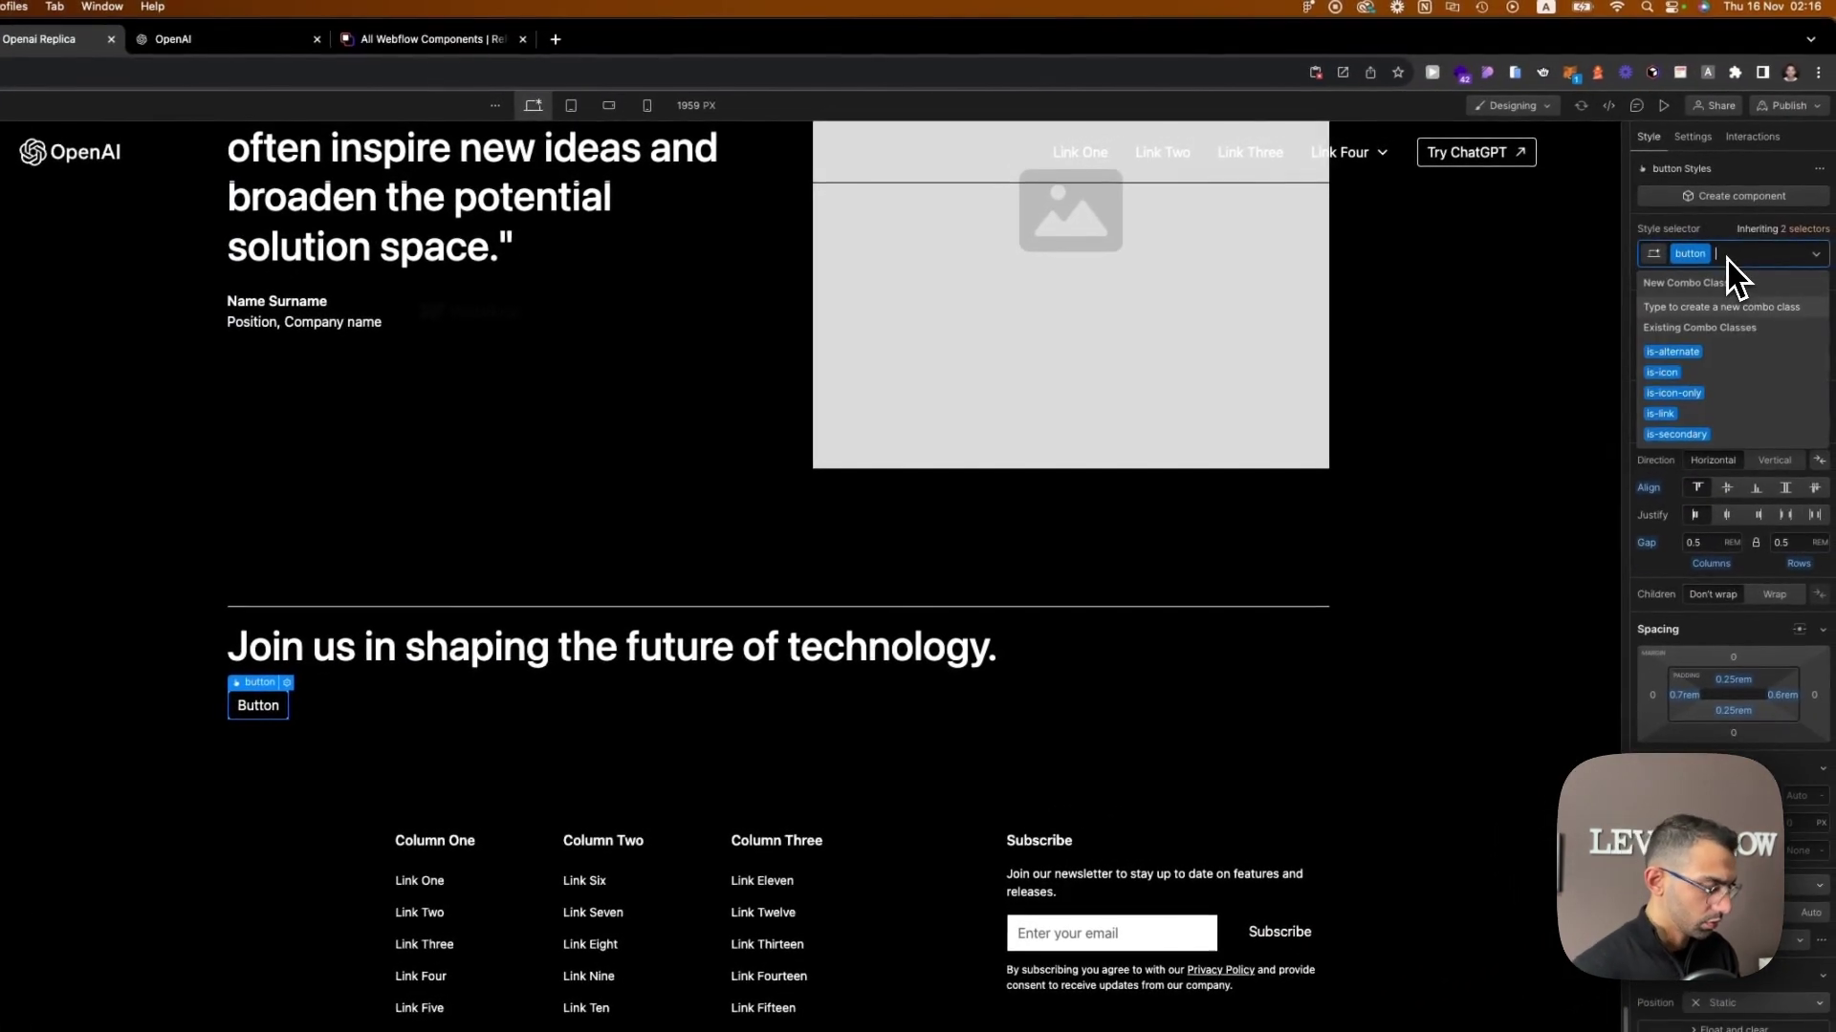
pyautogui.write('full')
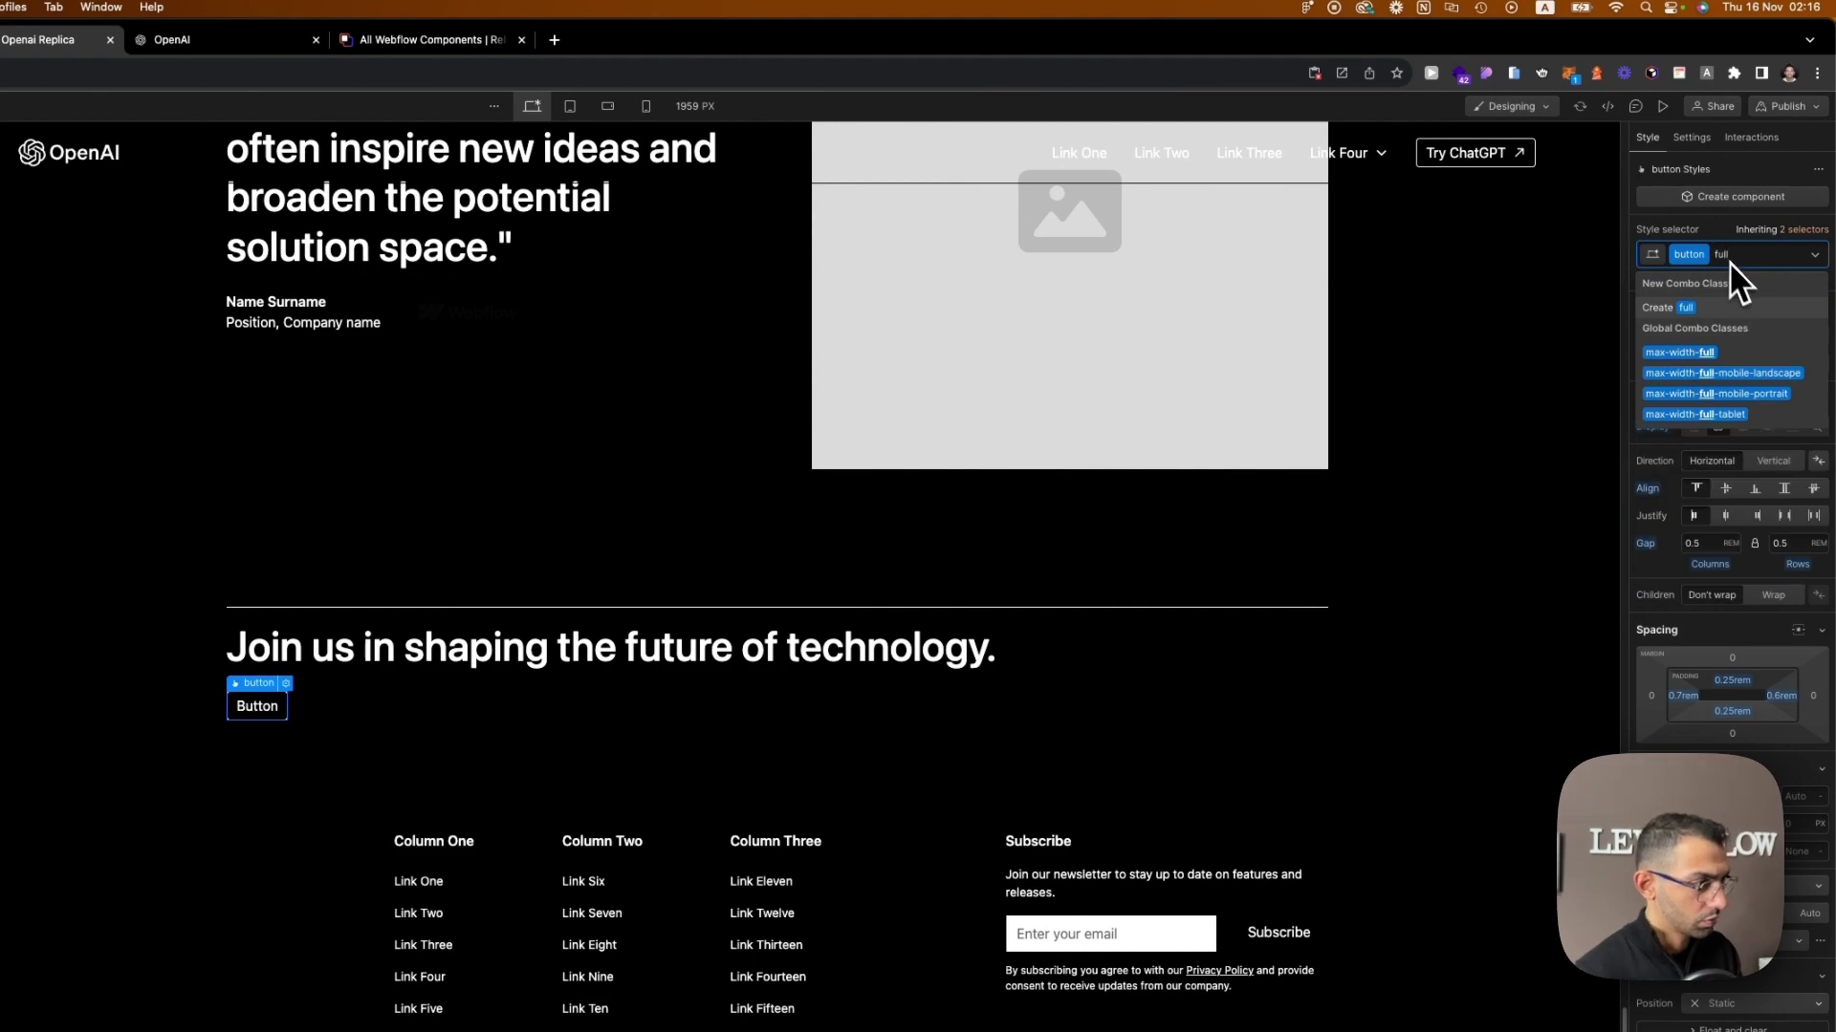
pyautogui.write('-width')
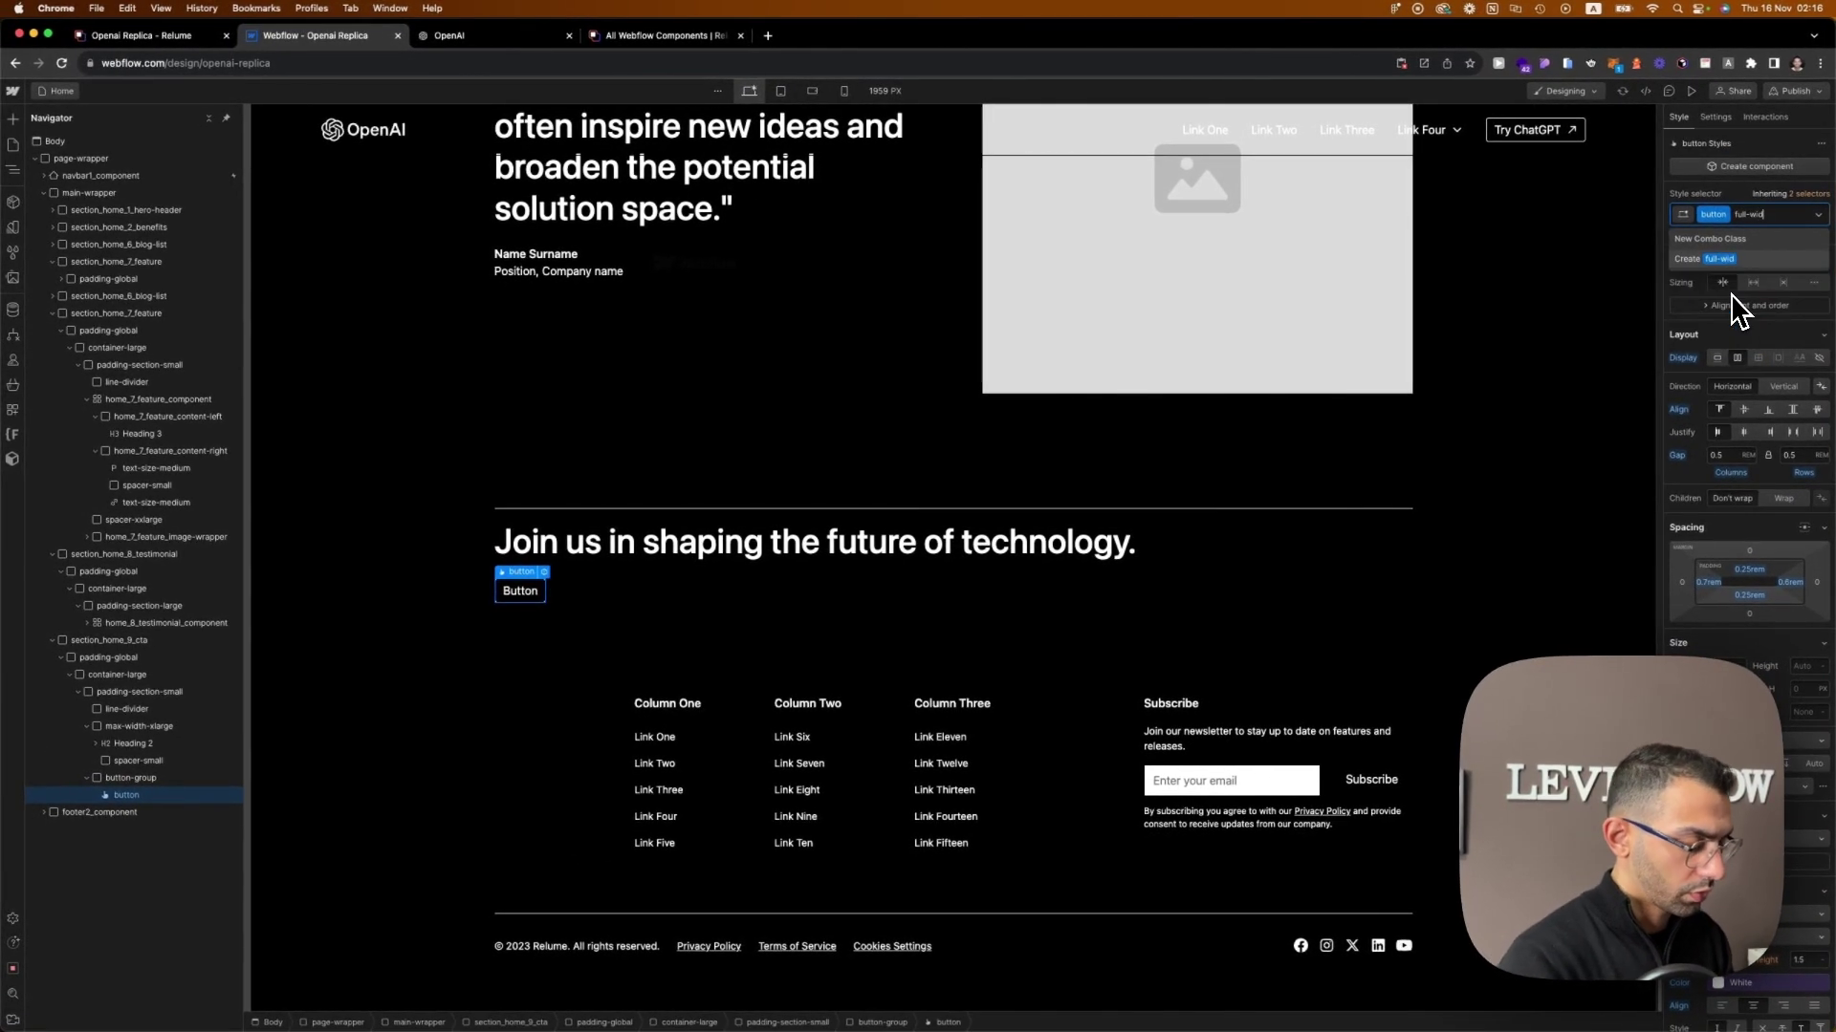
pyautogui.press('Return')
pyautogui.click(1725, 667)
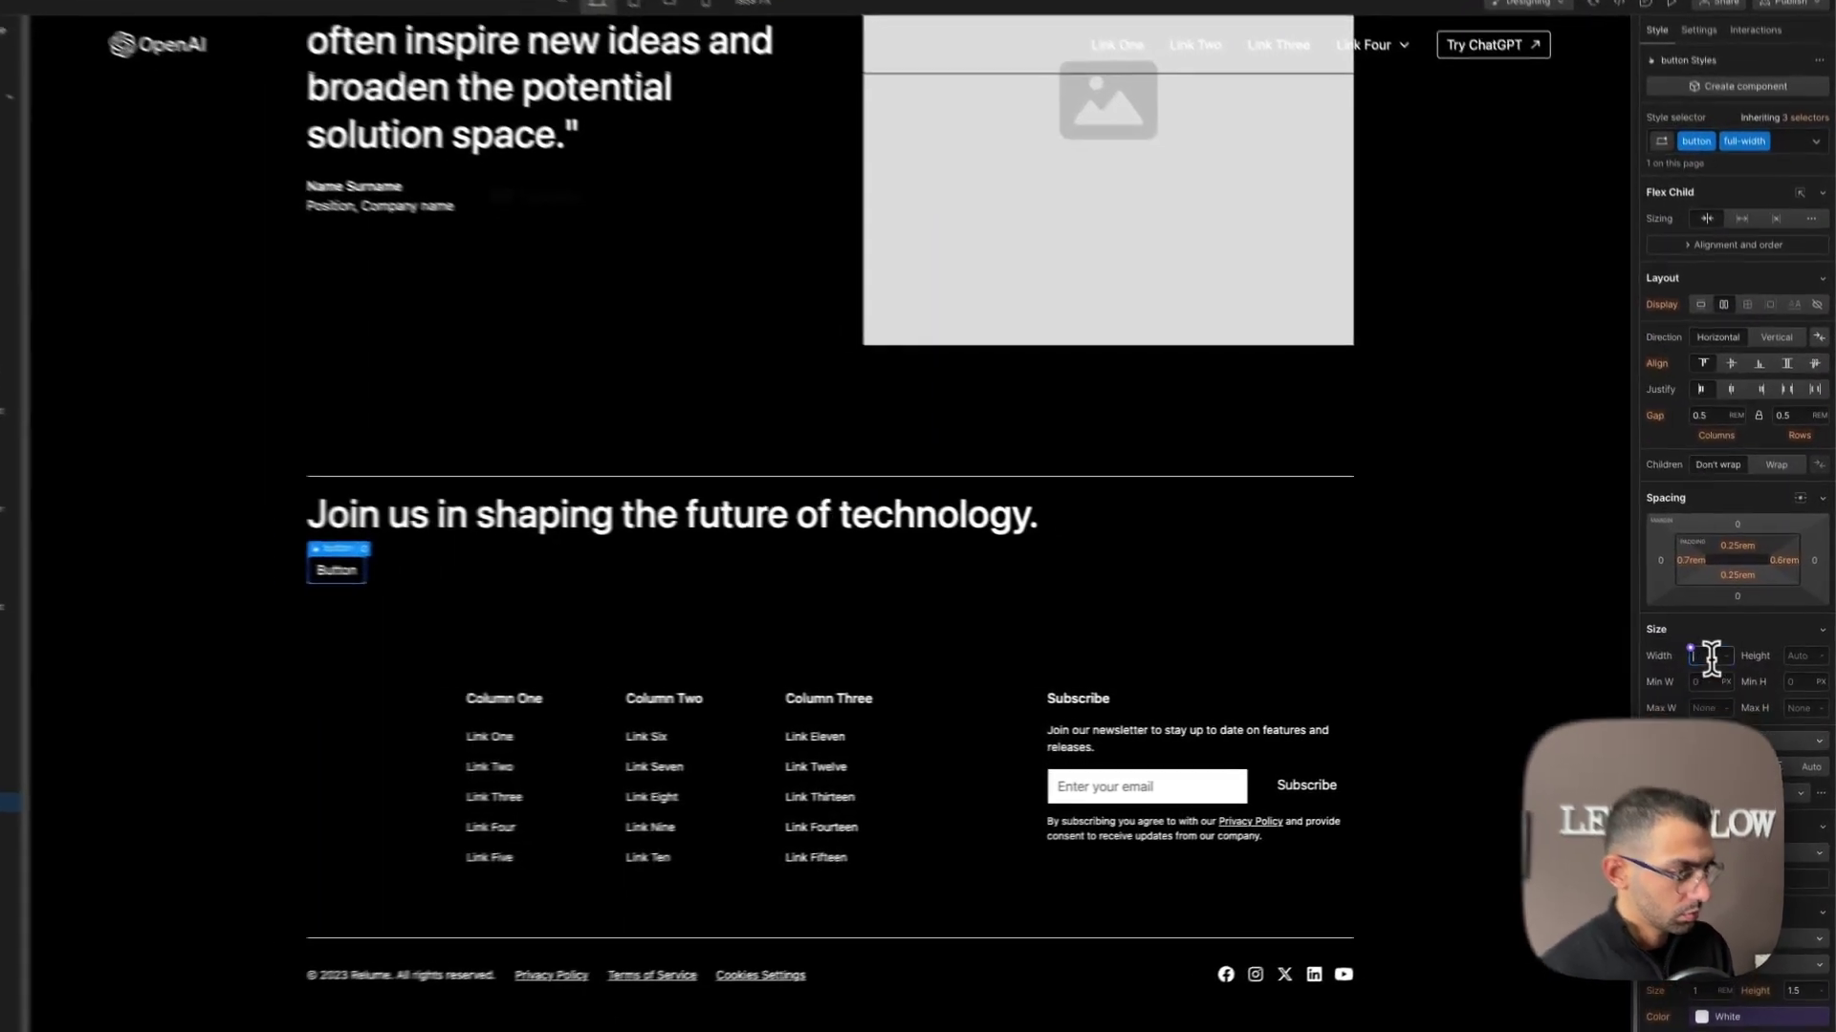
pyautogui.write('100')
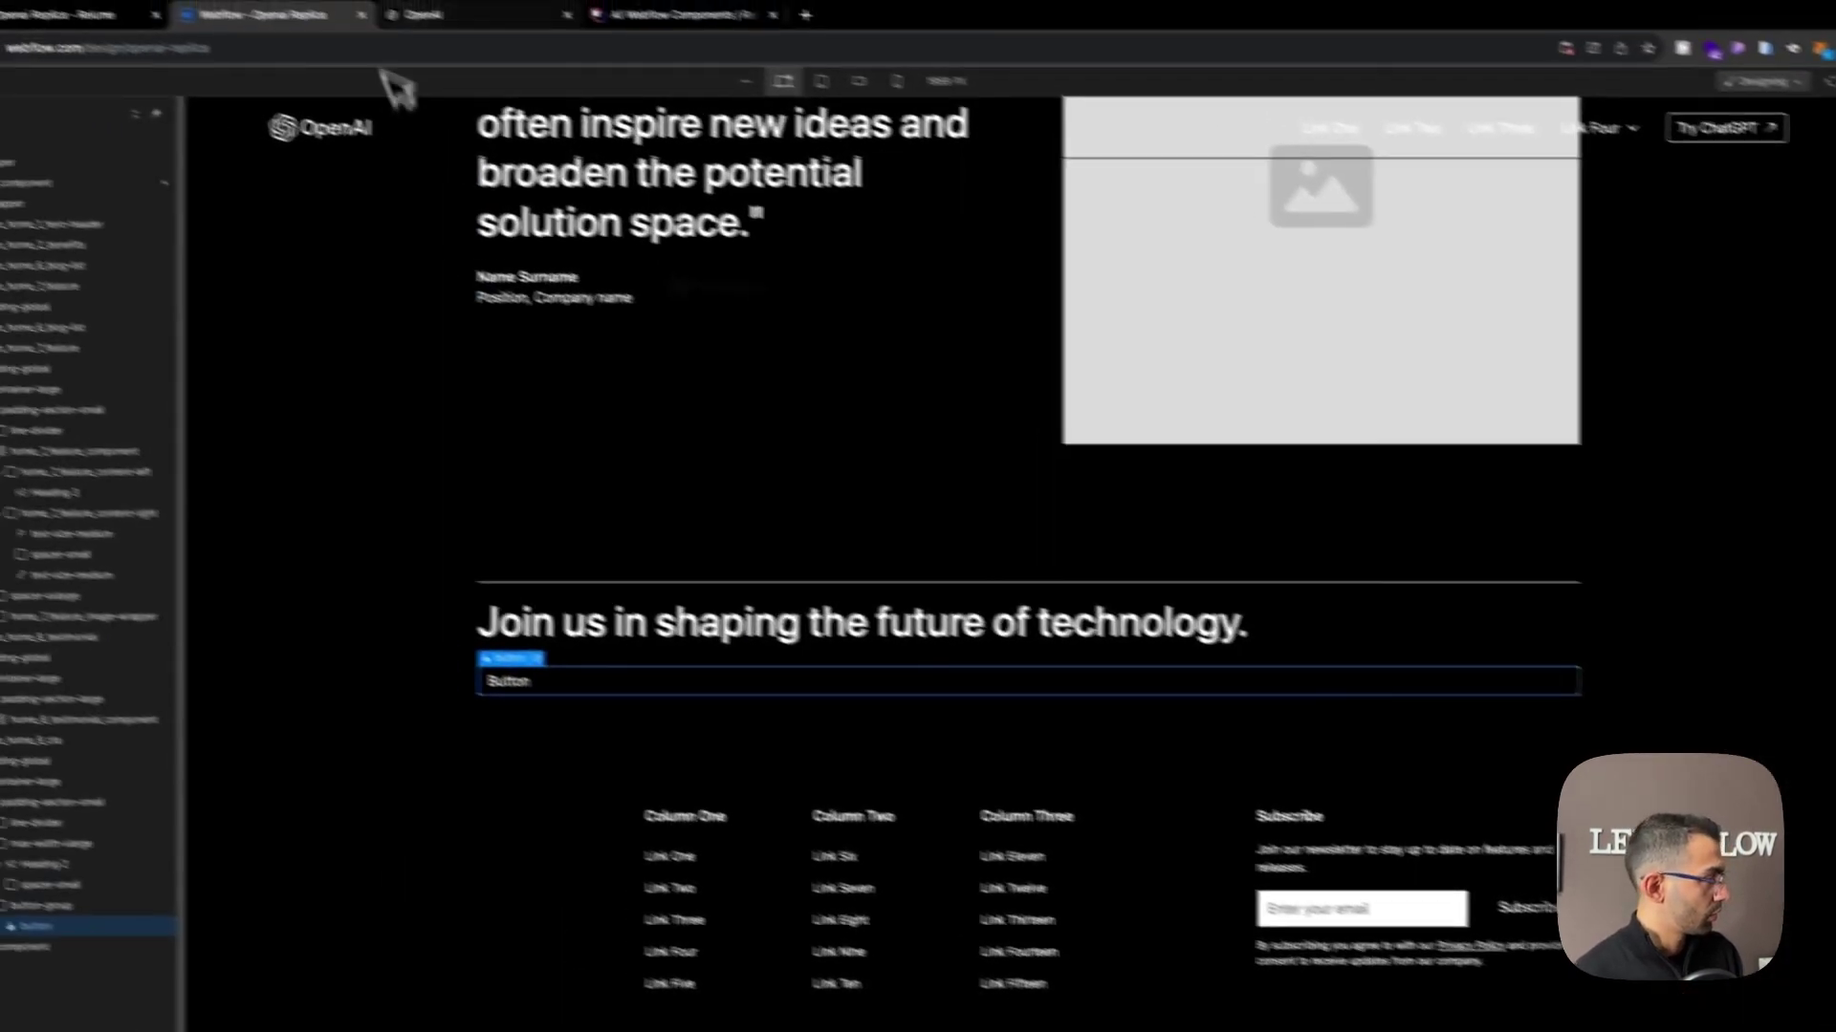
# Set the full-width button's font size to 1.5rem and centre its label horizontally and vertically, as on openai.com.
pyautogui.click(472, 44)
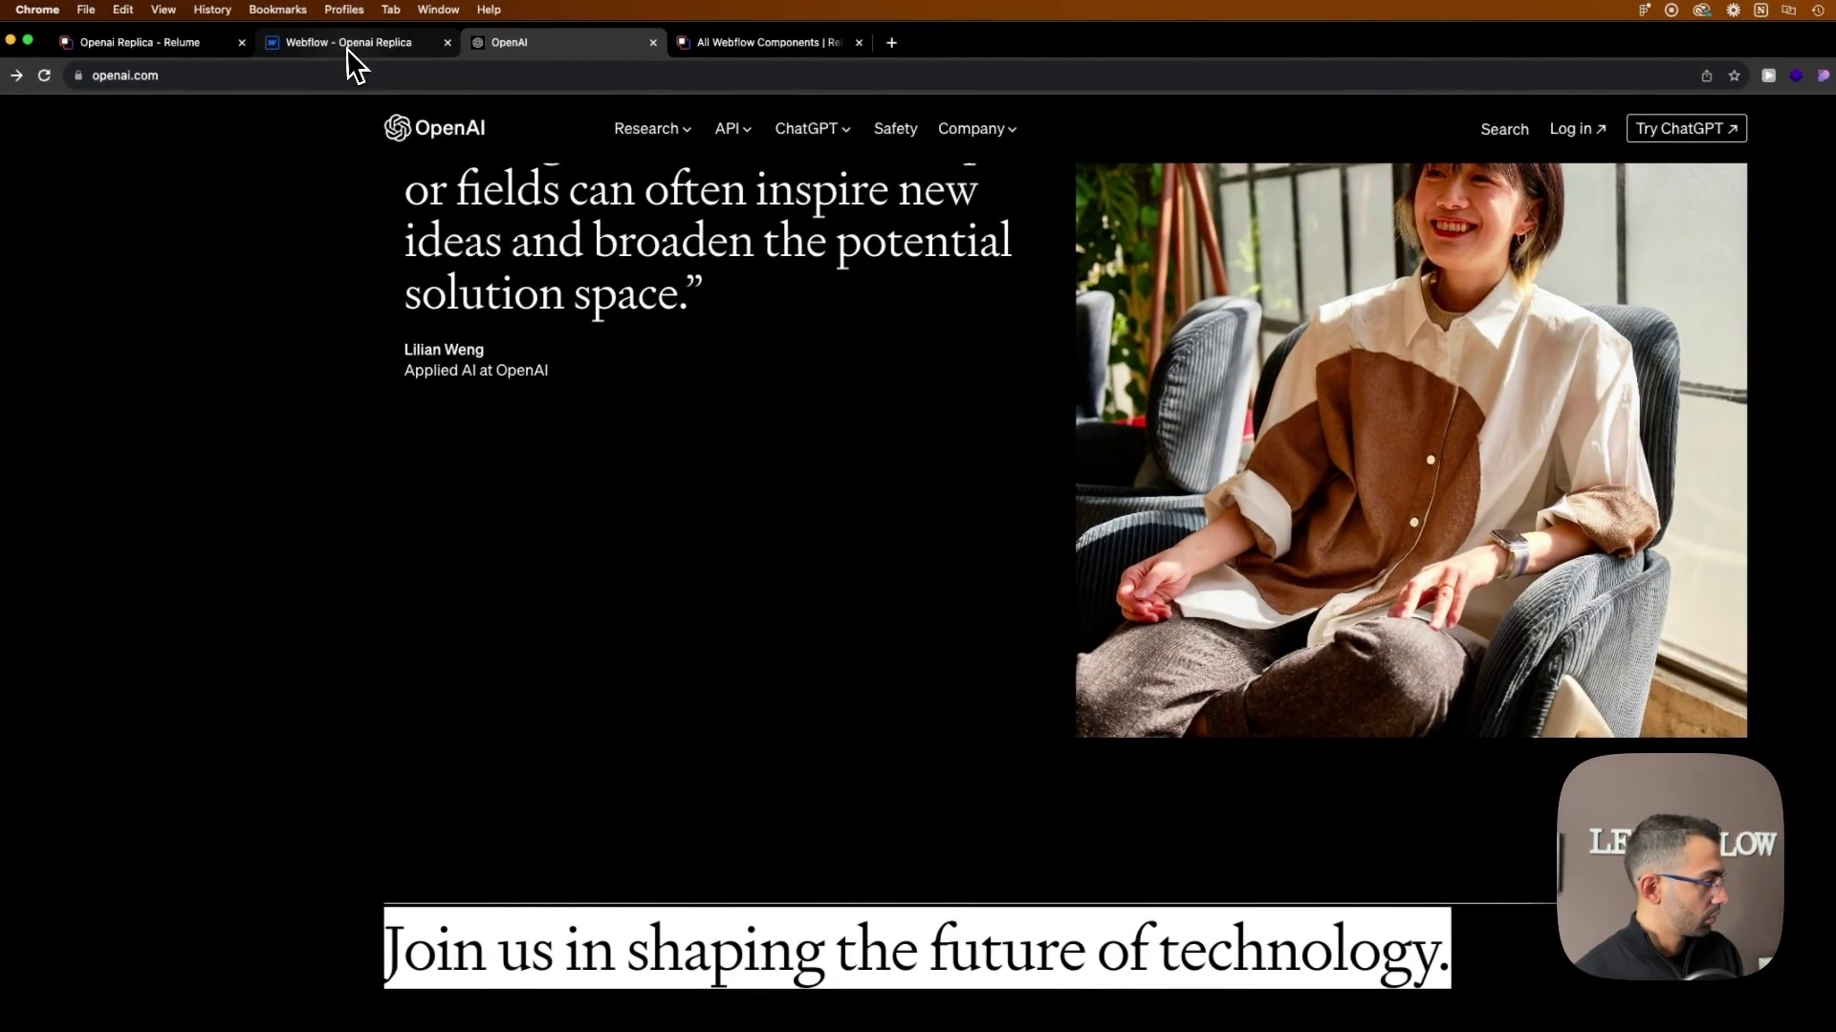
pyautogui.click(349, 48)
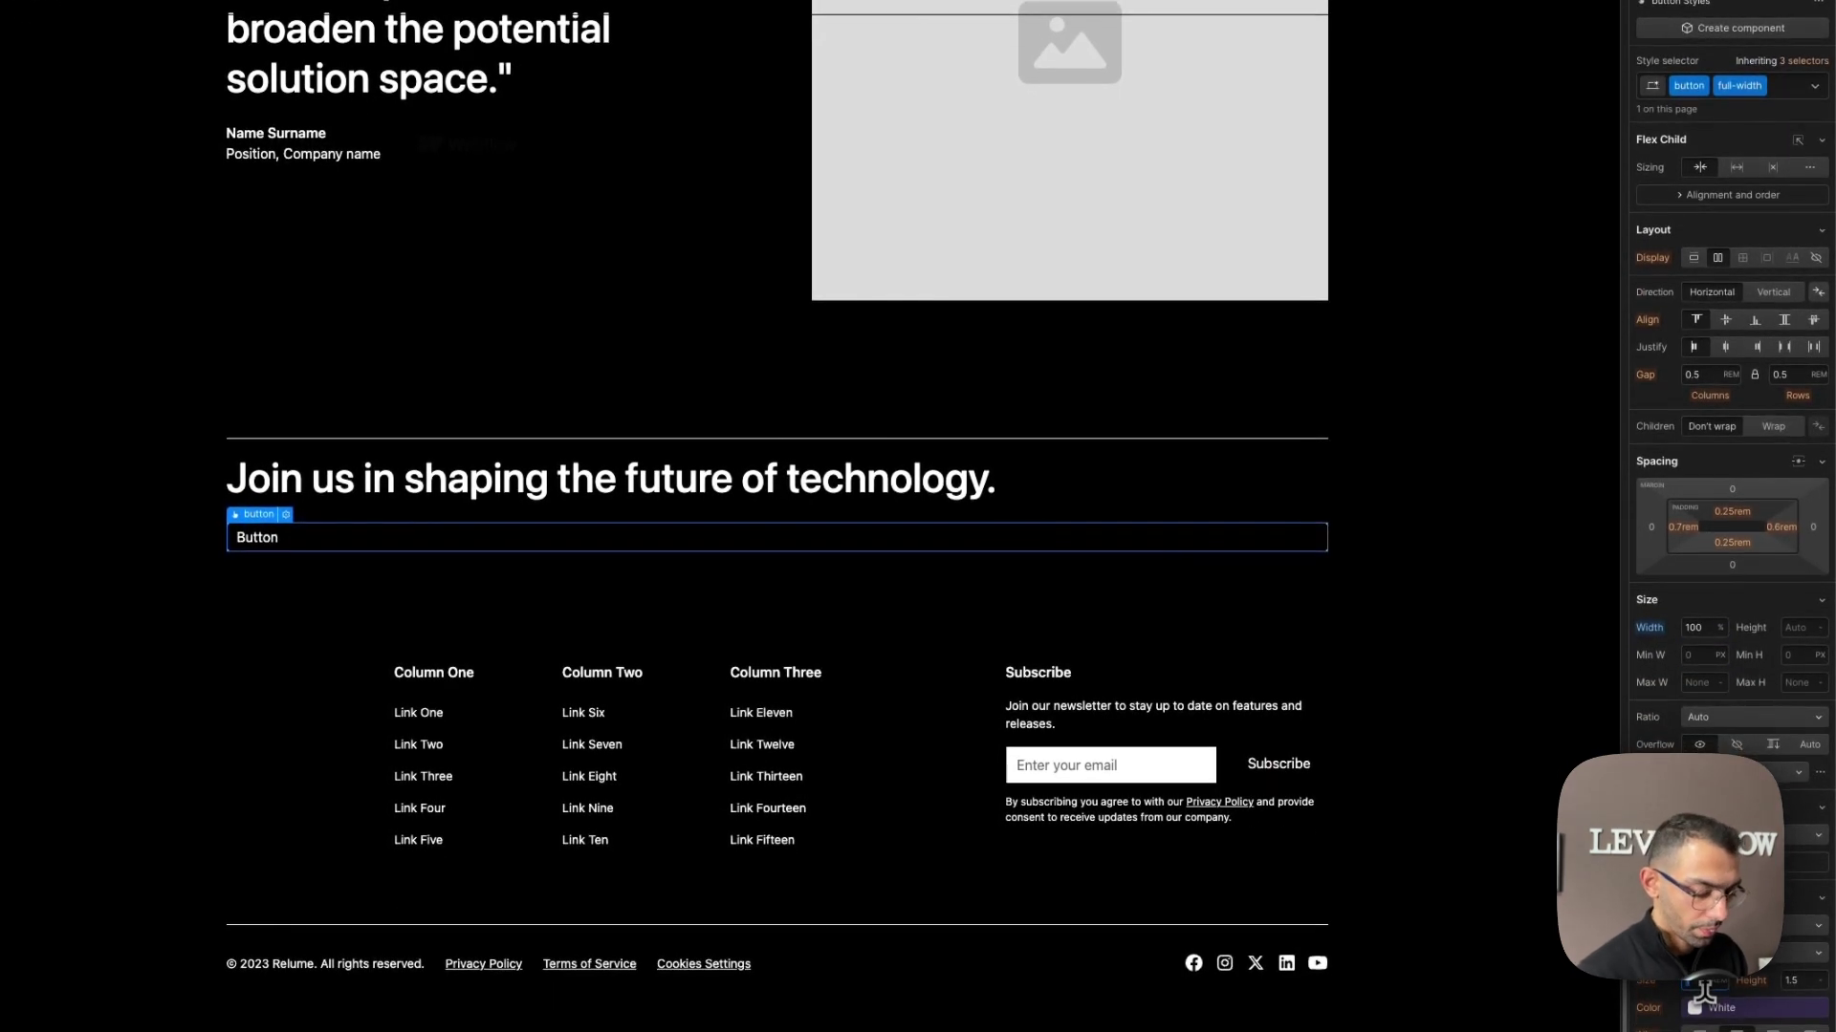
pyautogui.press('Up')
pyautogui.press('Up')
pyautogui.press('Up')
pyautogui.press('Up')
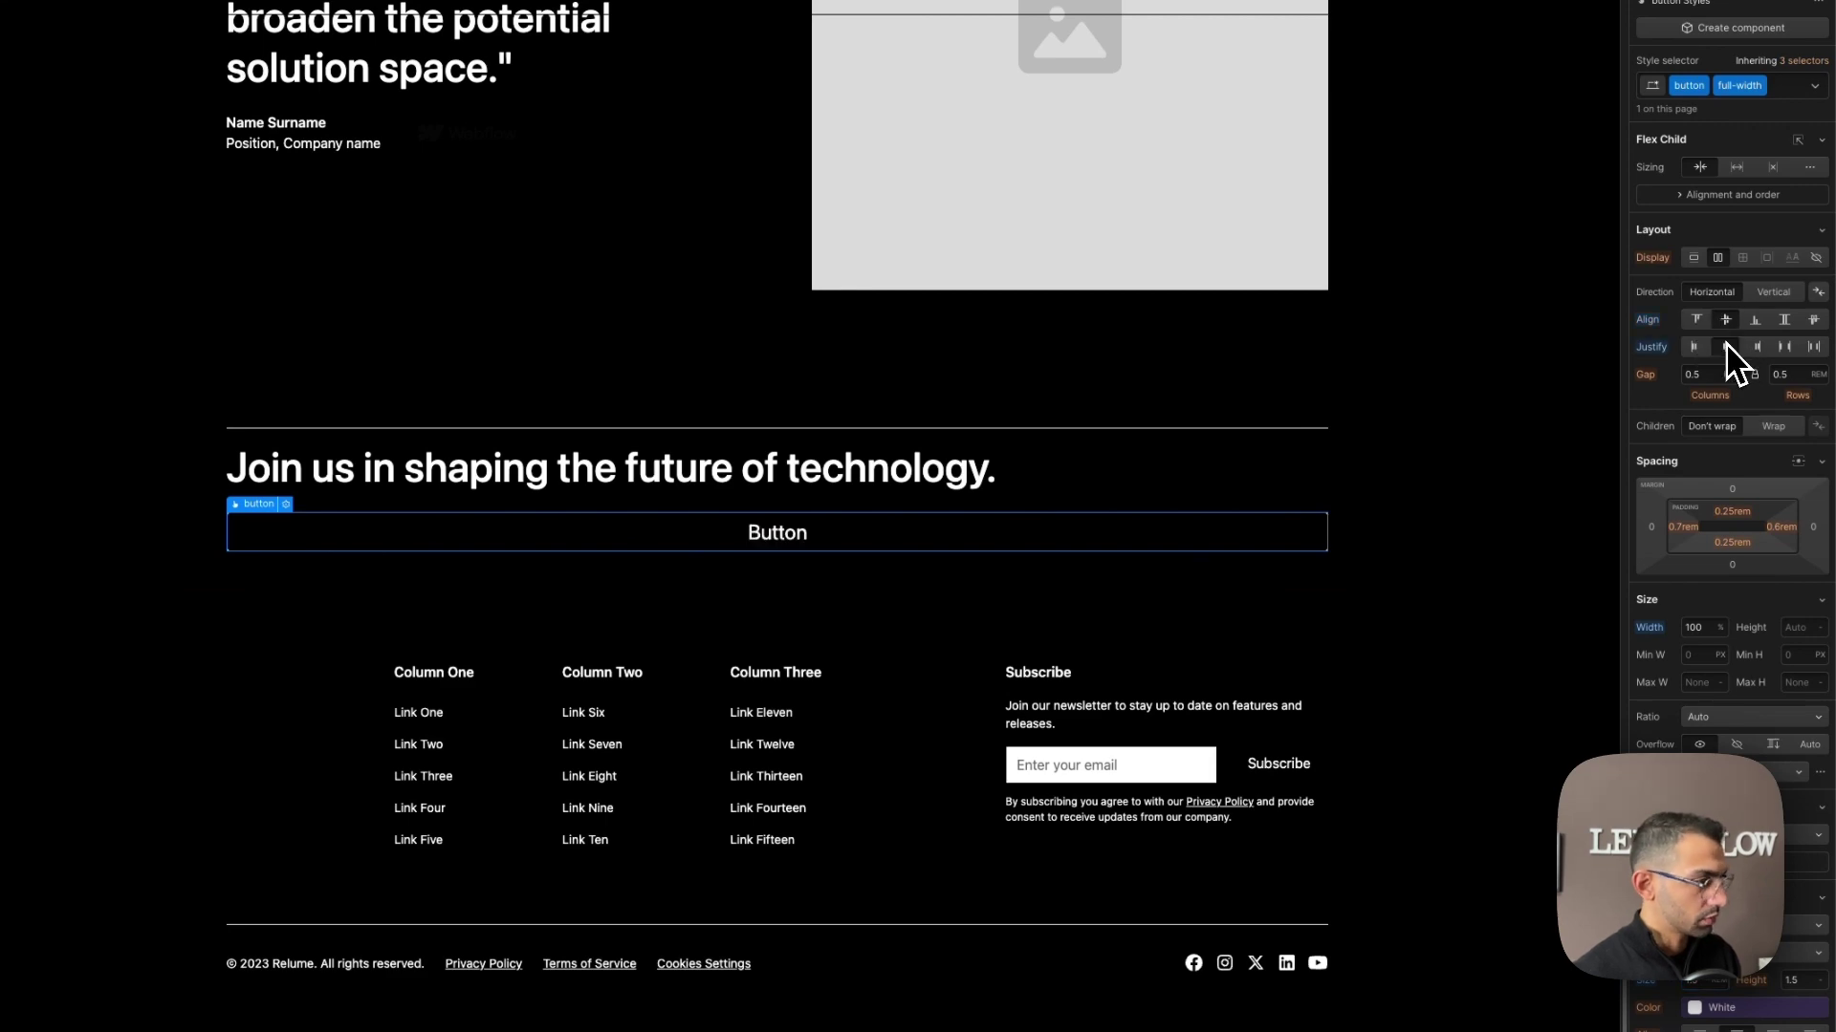
# Change the CTA button's label to "View careers" to match openai.com.
pyautogui.click(521, 30)
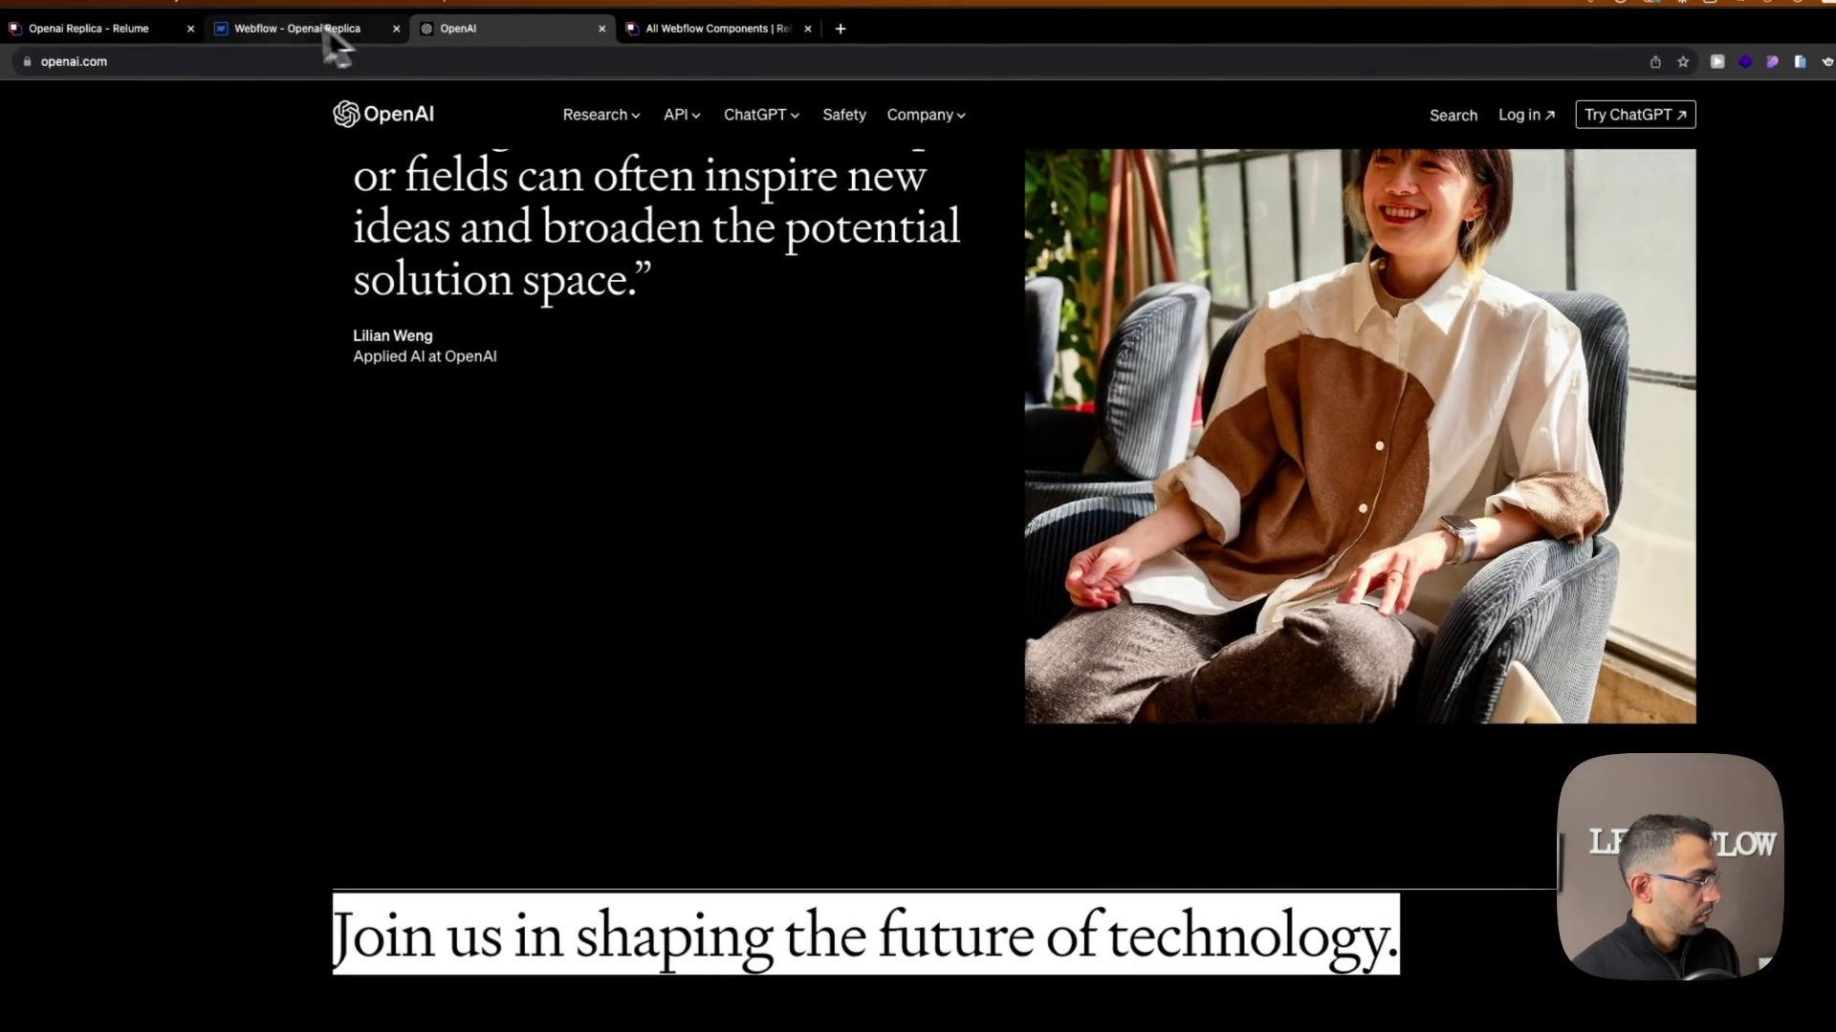
pyautogui.click(330, 31)
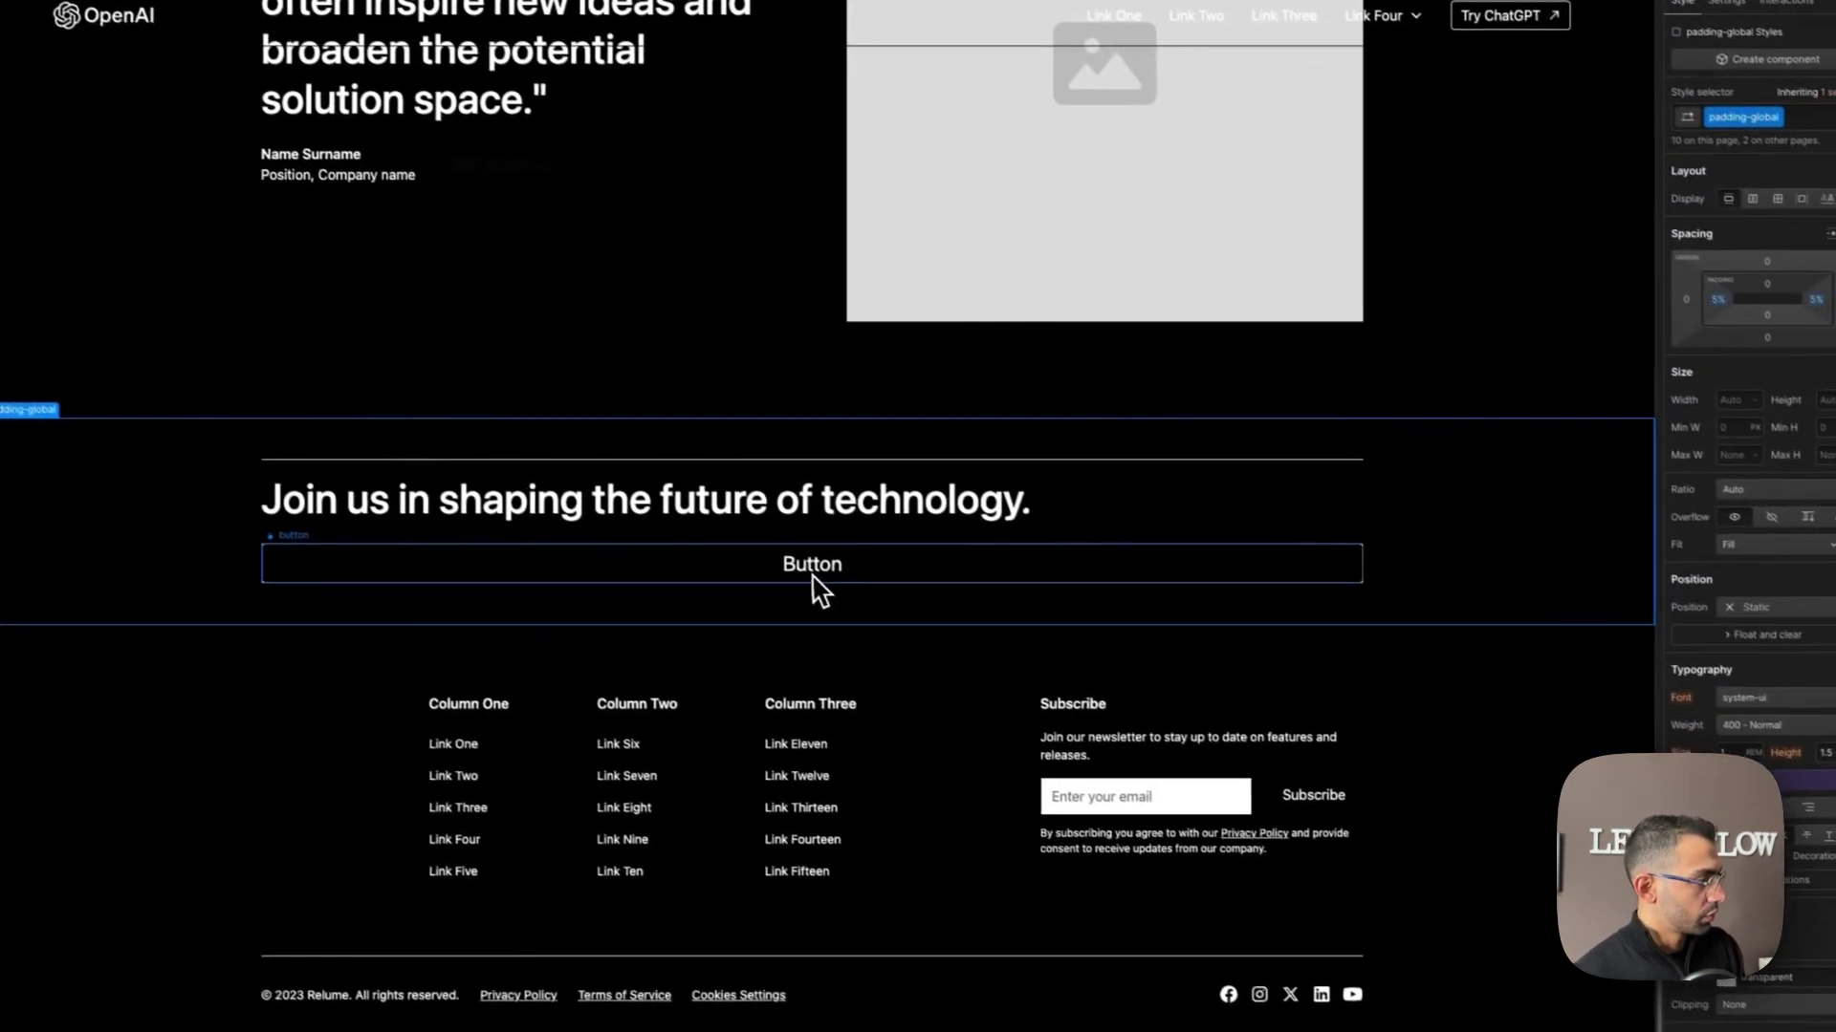
pyautogui.doubleClick(1065, 688)
pyautogui.write('View careers')
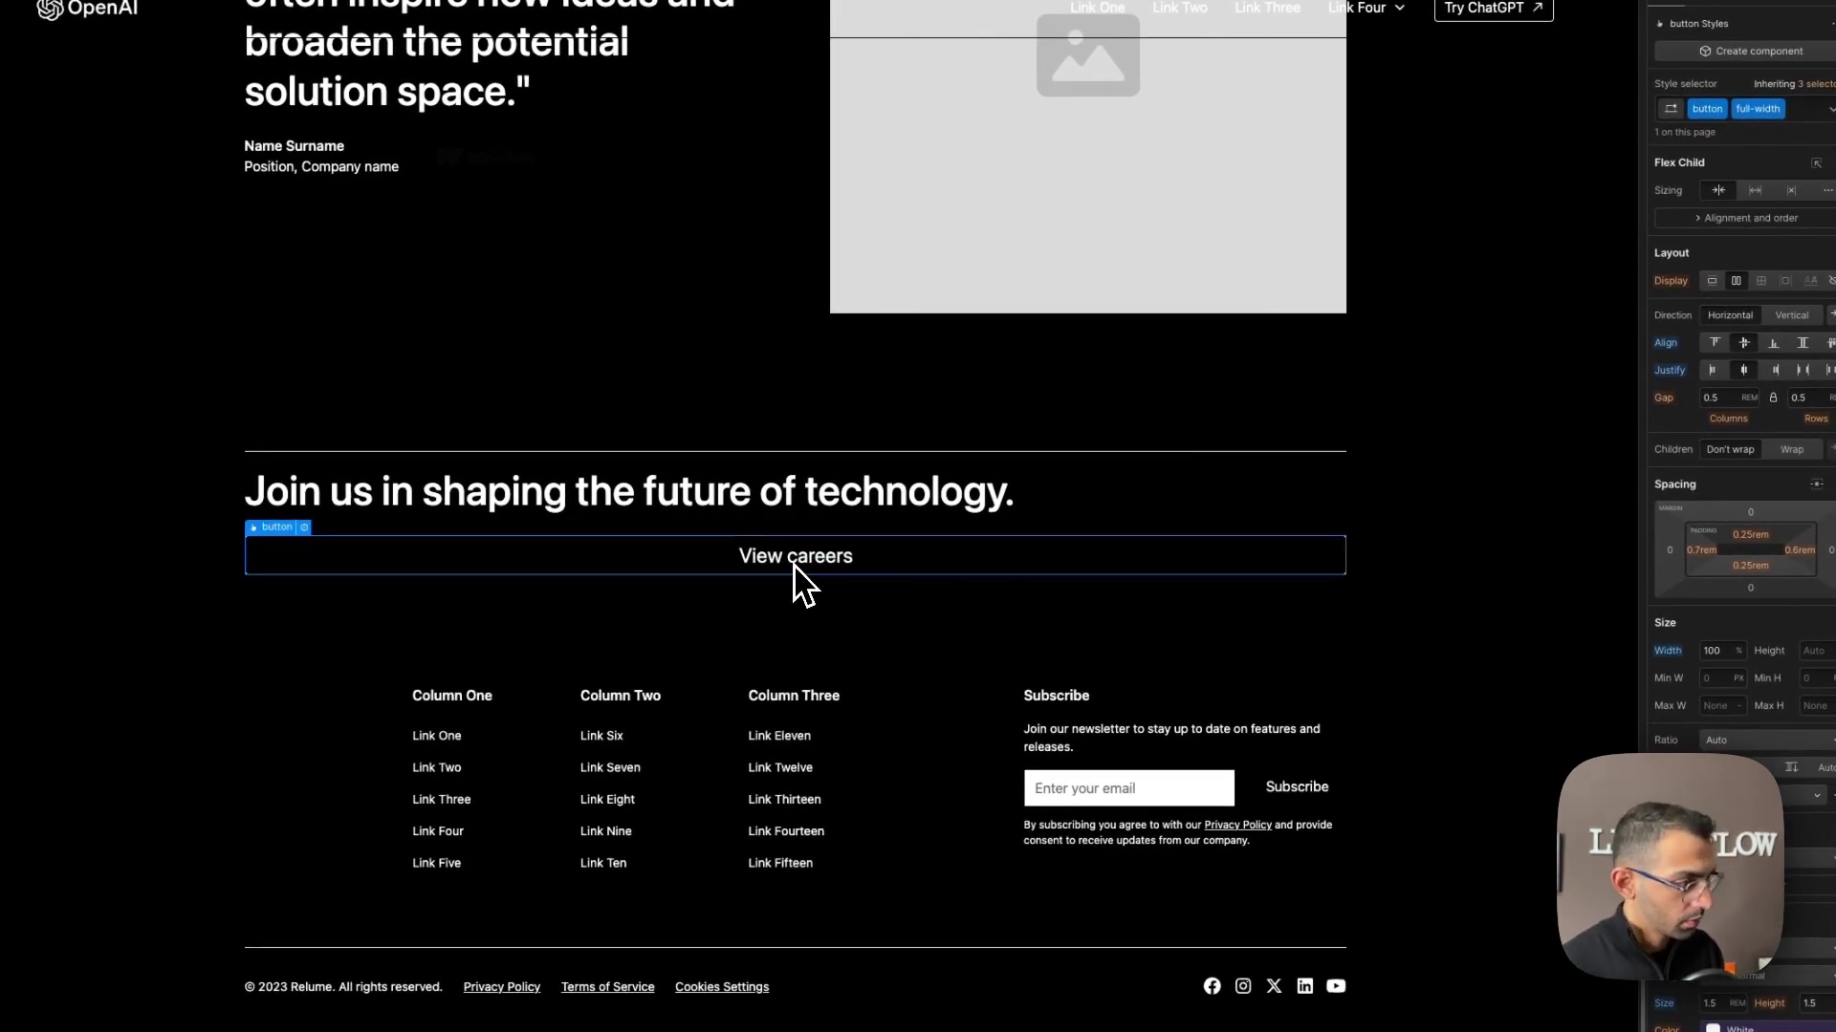
# Set the full-width "View careers" button's top and bottom padding to 0.7rem.
pyautogui.click(1740, 537)
pyautogui.write('0.5')
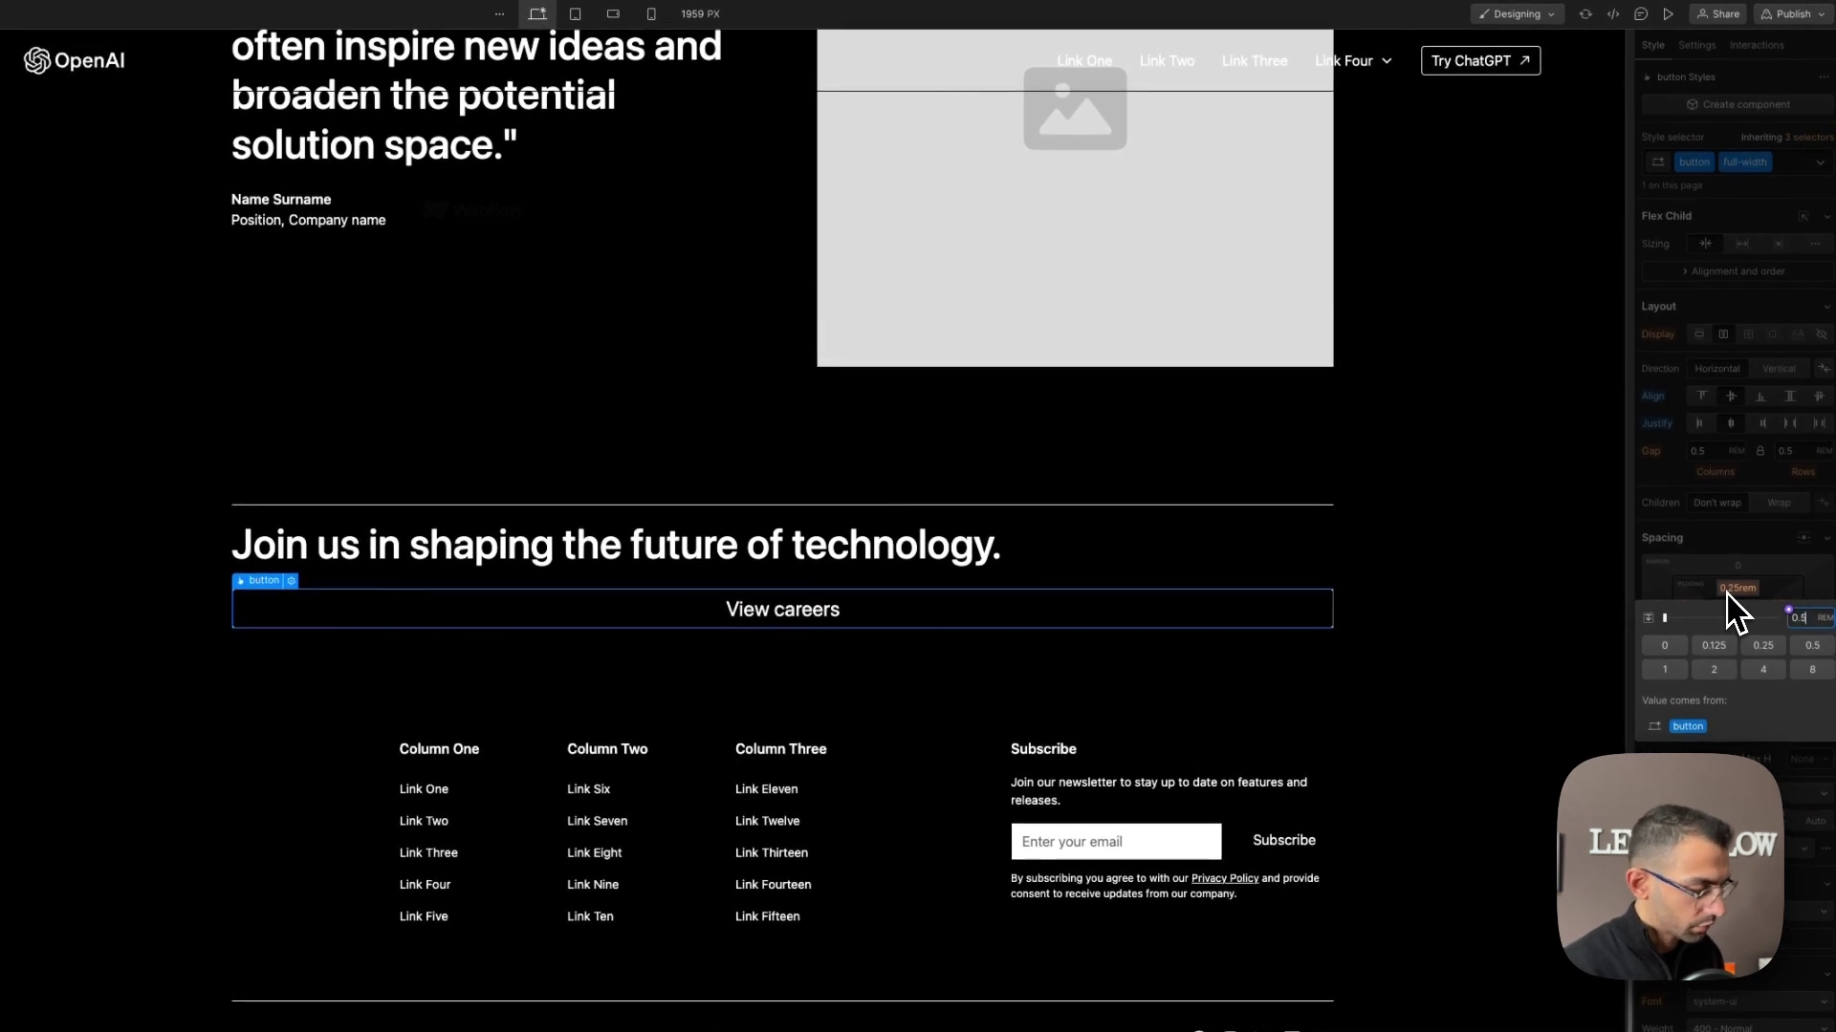
pyautogui.press('Return')
pyautogui.click(1731, 589)
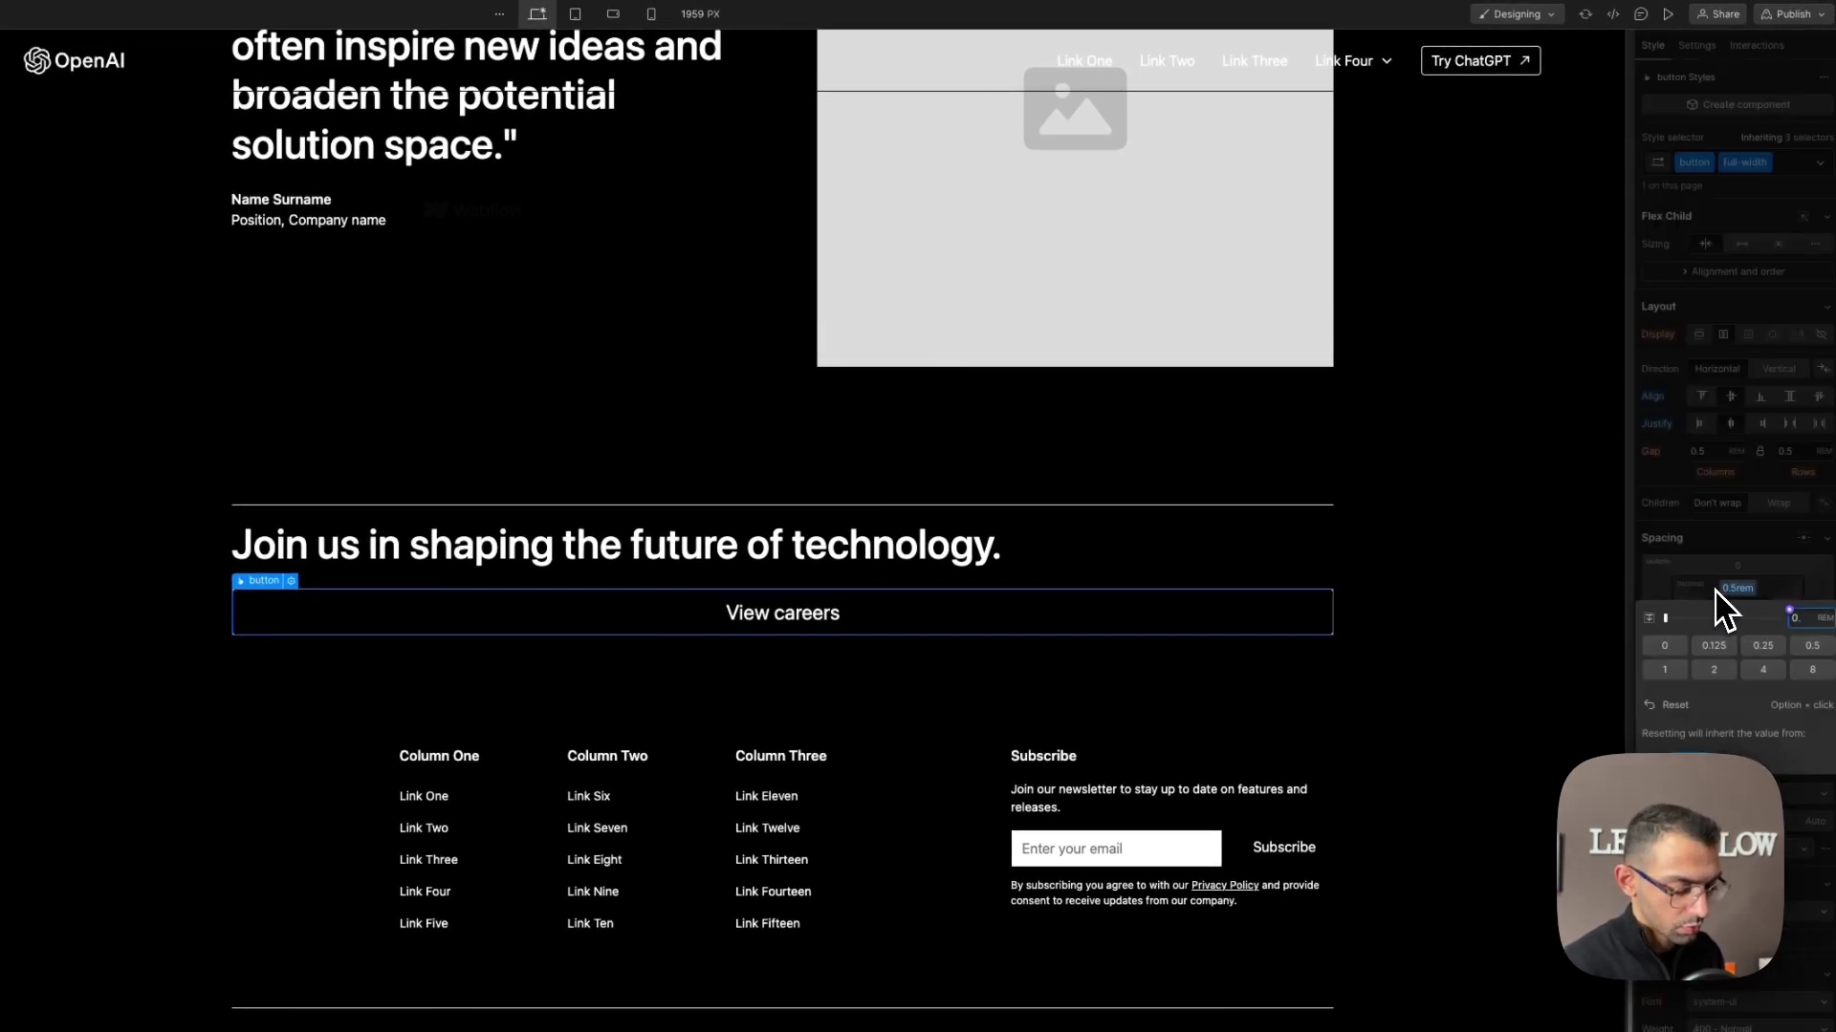
pyautogui.write('0.7')
pyautogui.press('Return')
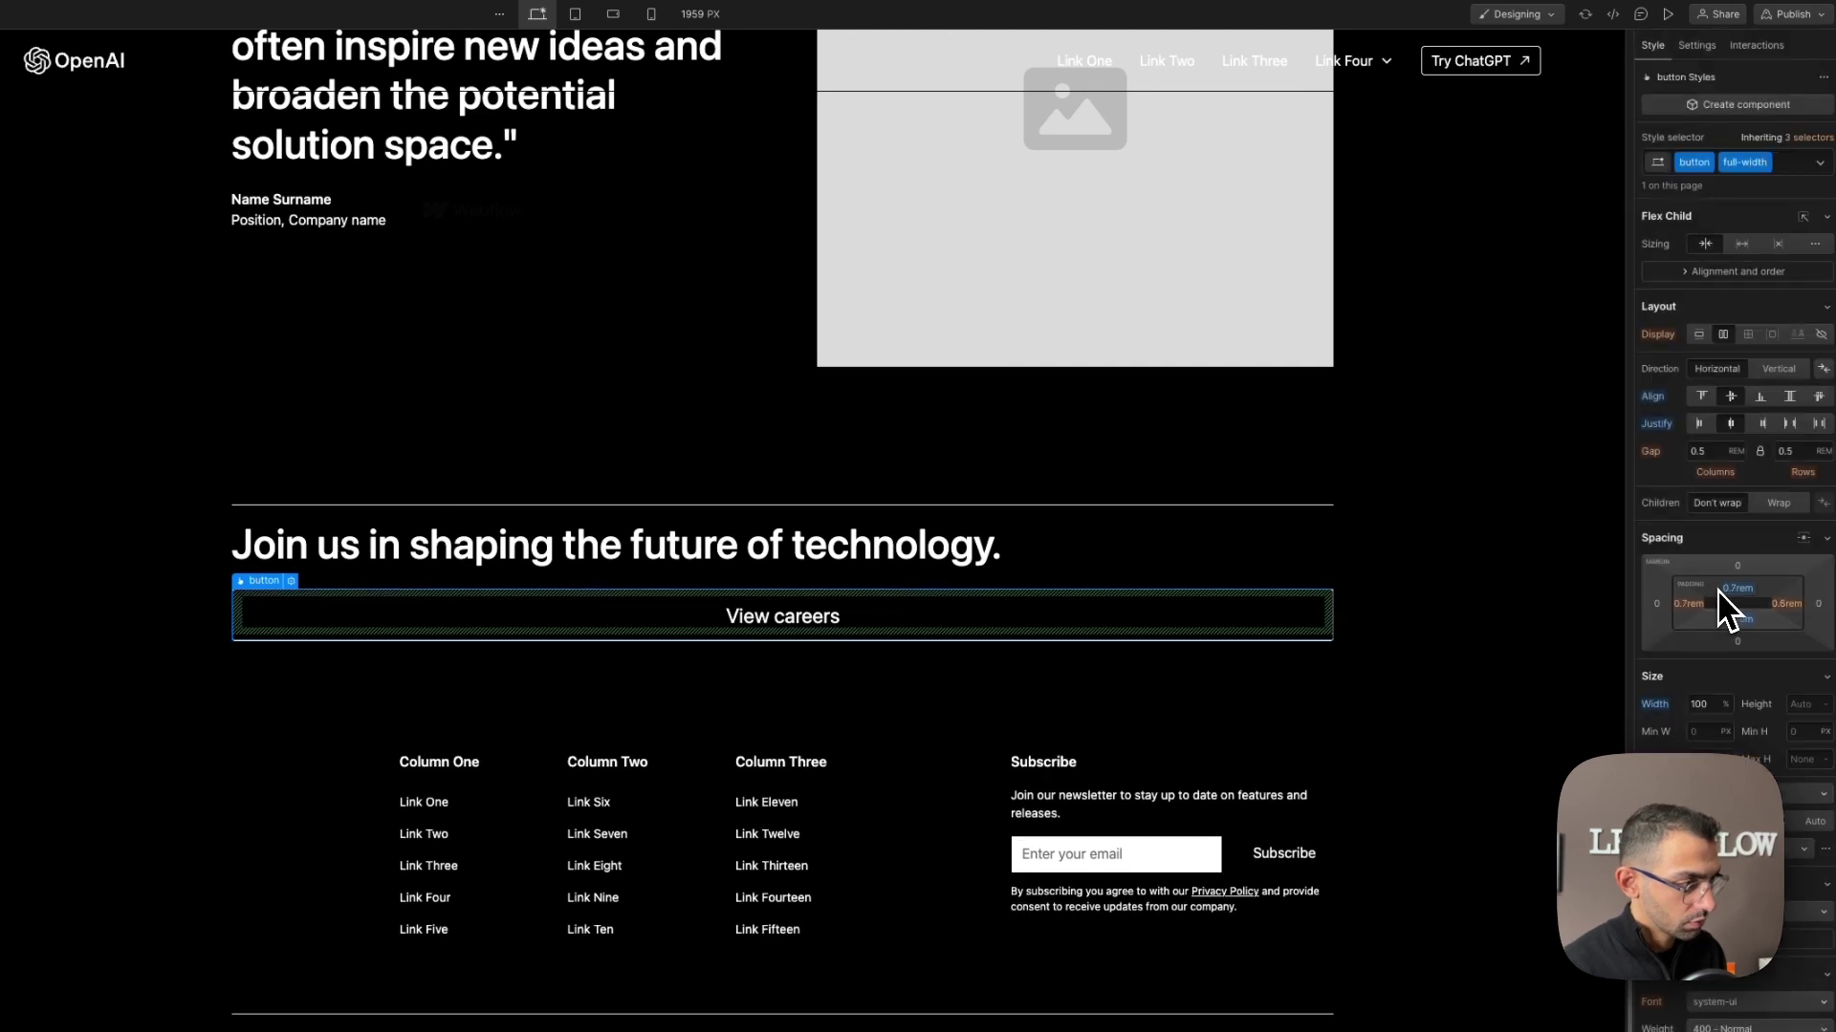
pyautogui.click(1690, 603)
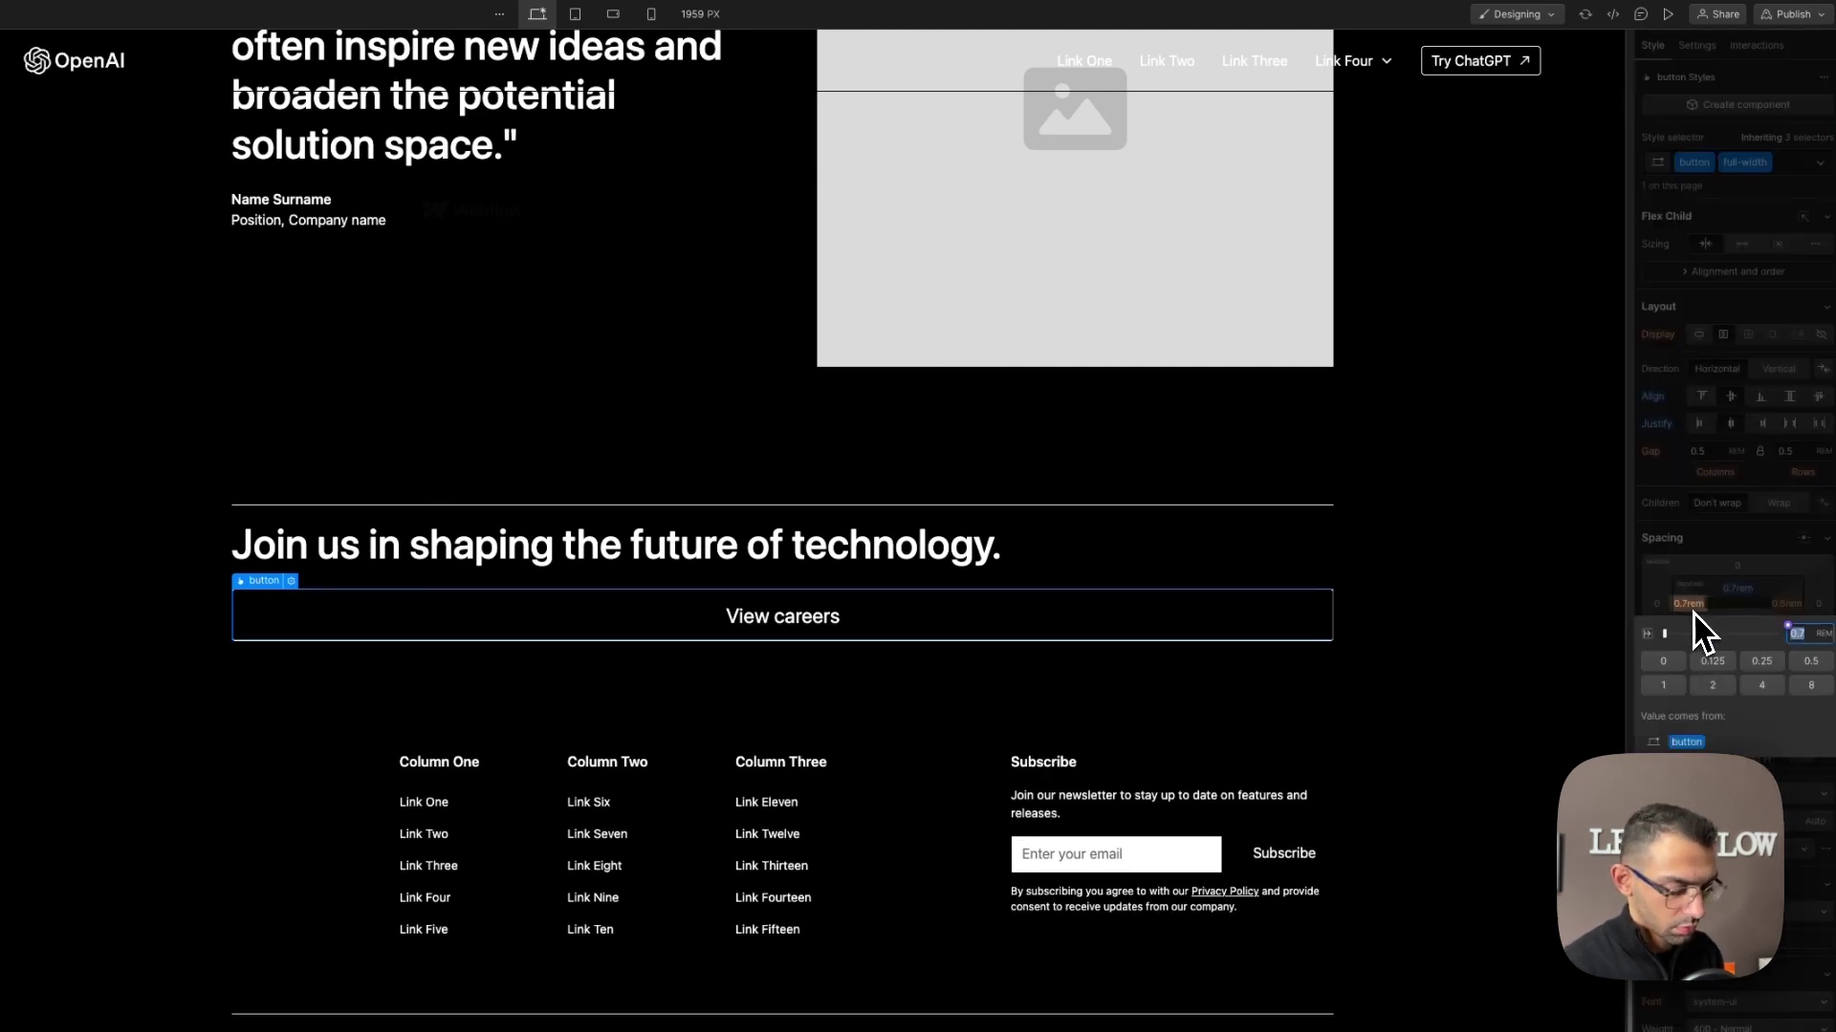
pyautogui.press('Return')
pyautogui.press('z')
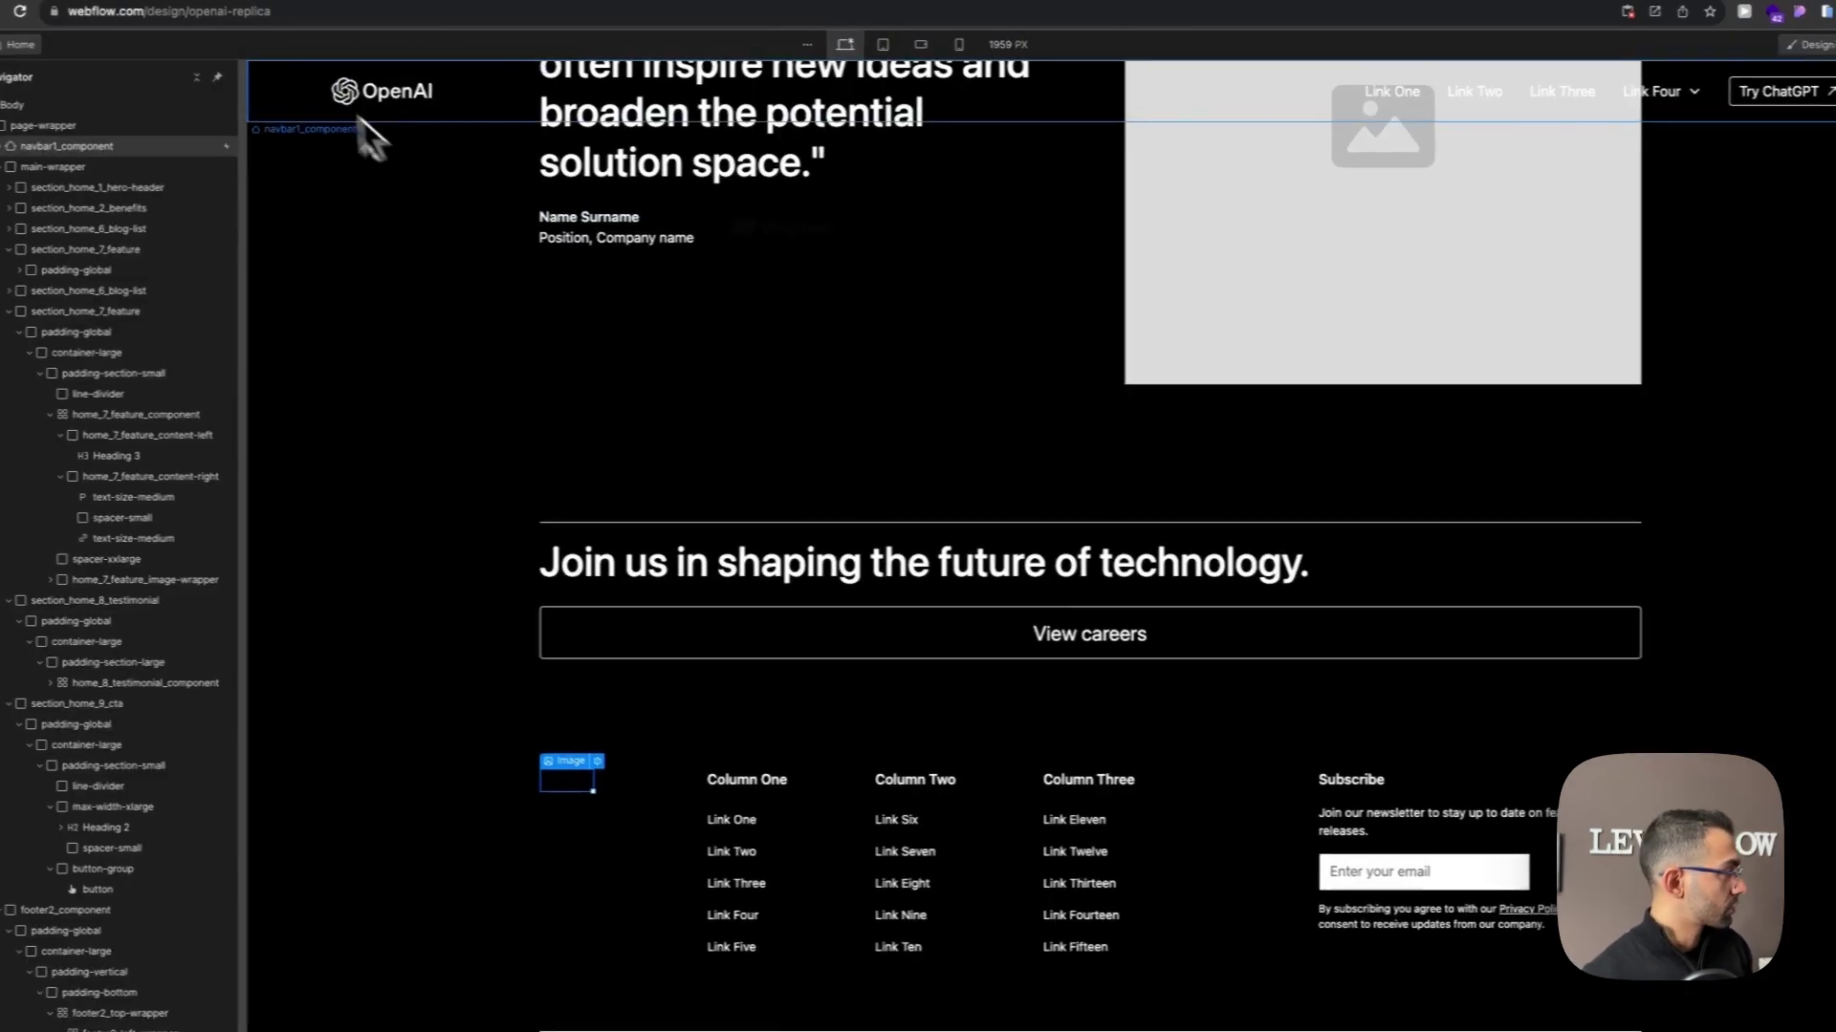
# Replace the footer's placeholder logo image with a copy of the navbar's OpenAI logo HTML Embed.
pyautogui.click(72, 67)
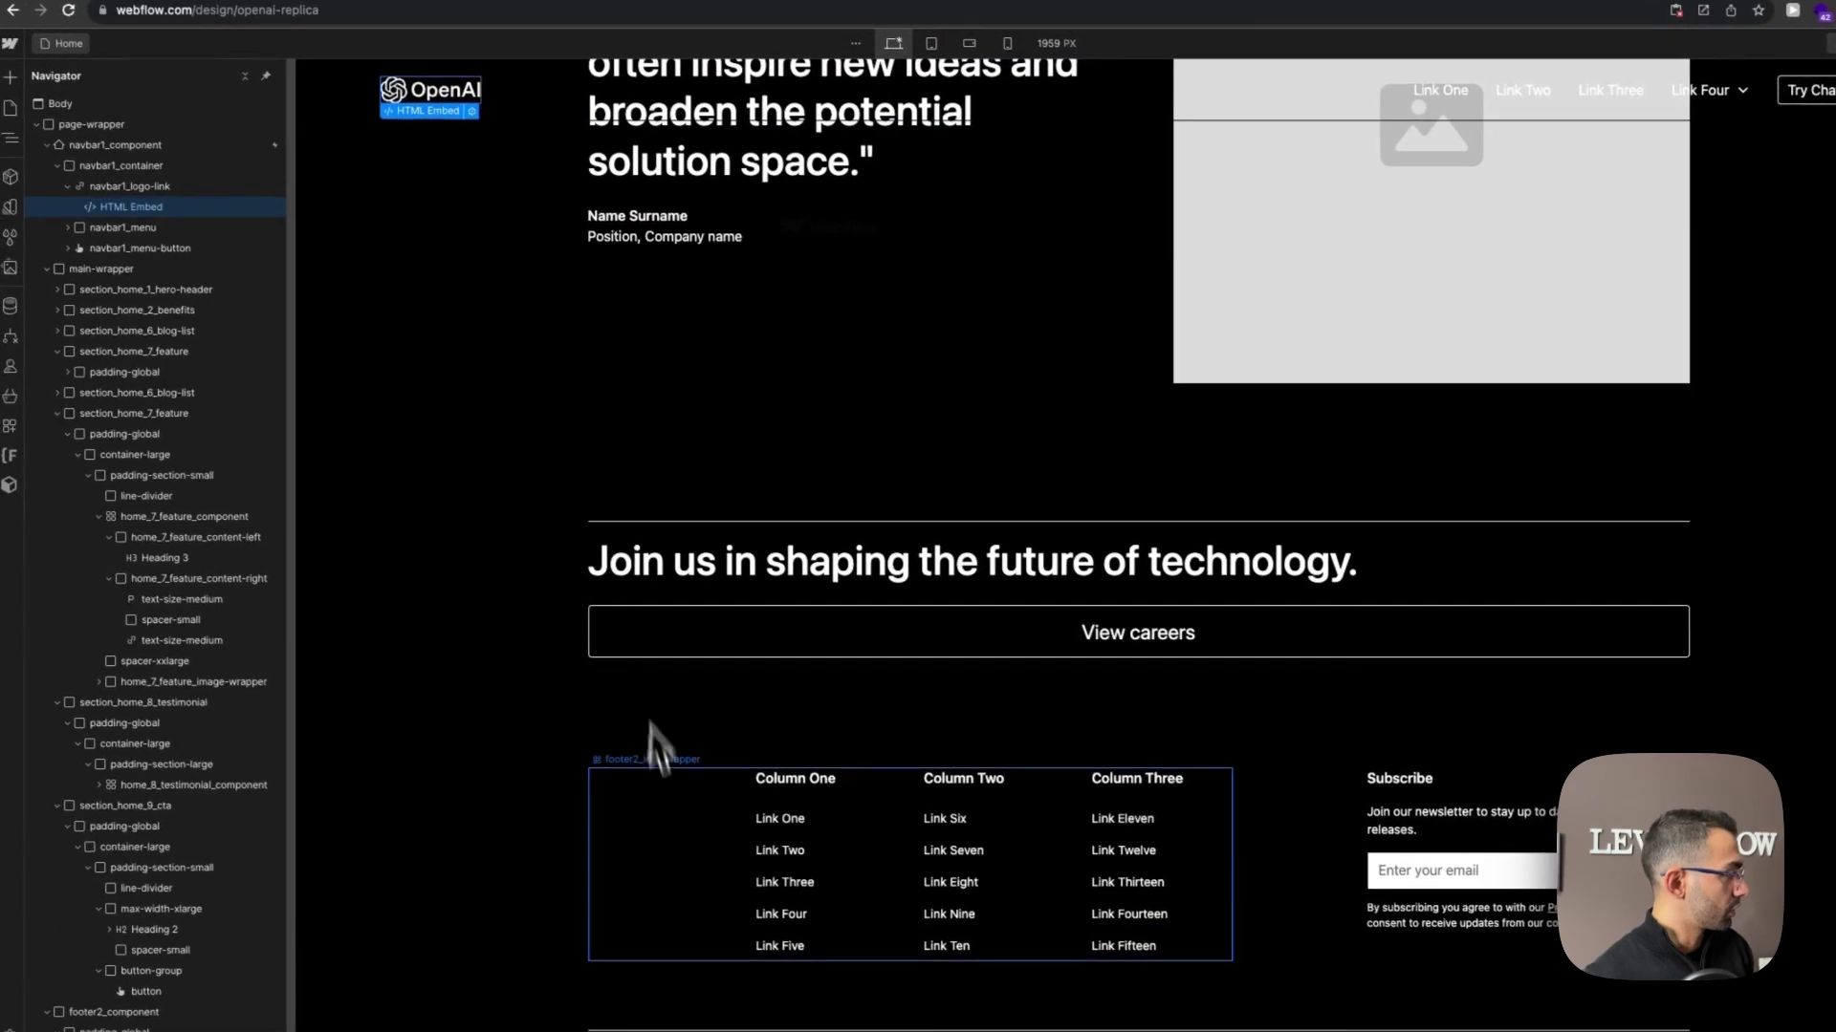
pyautogui.click(629, 788)
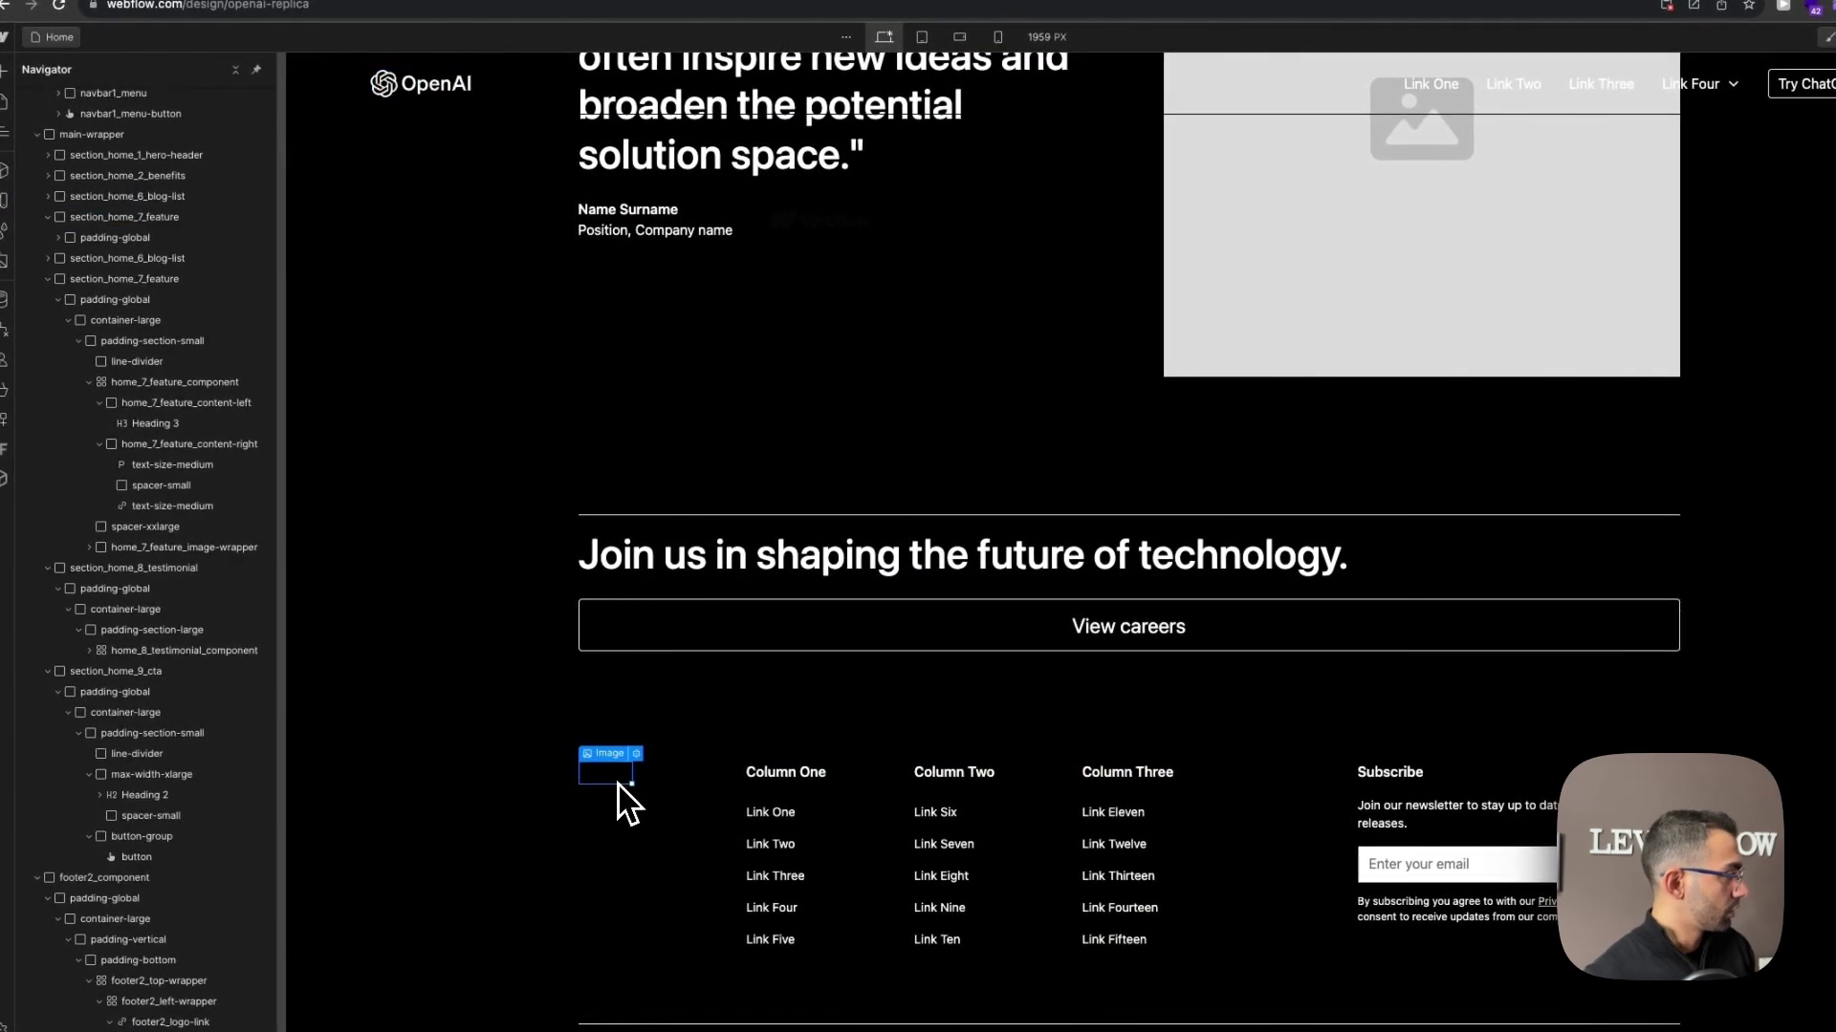
pyautogui.press('Delete')
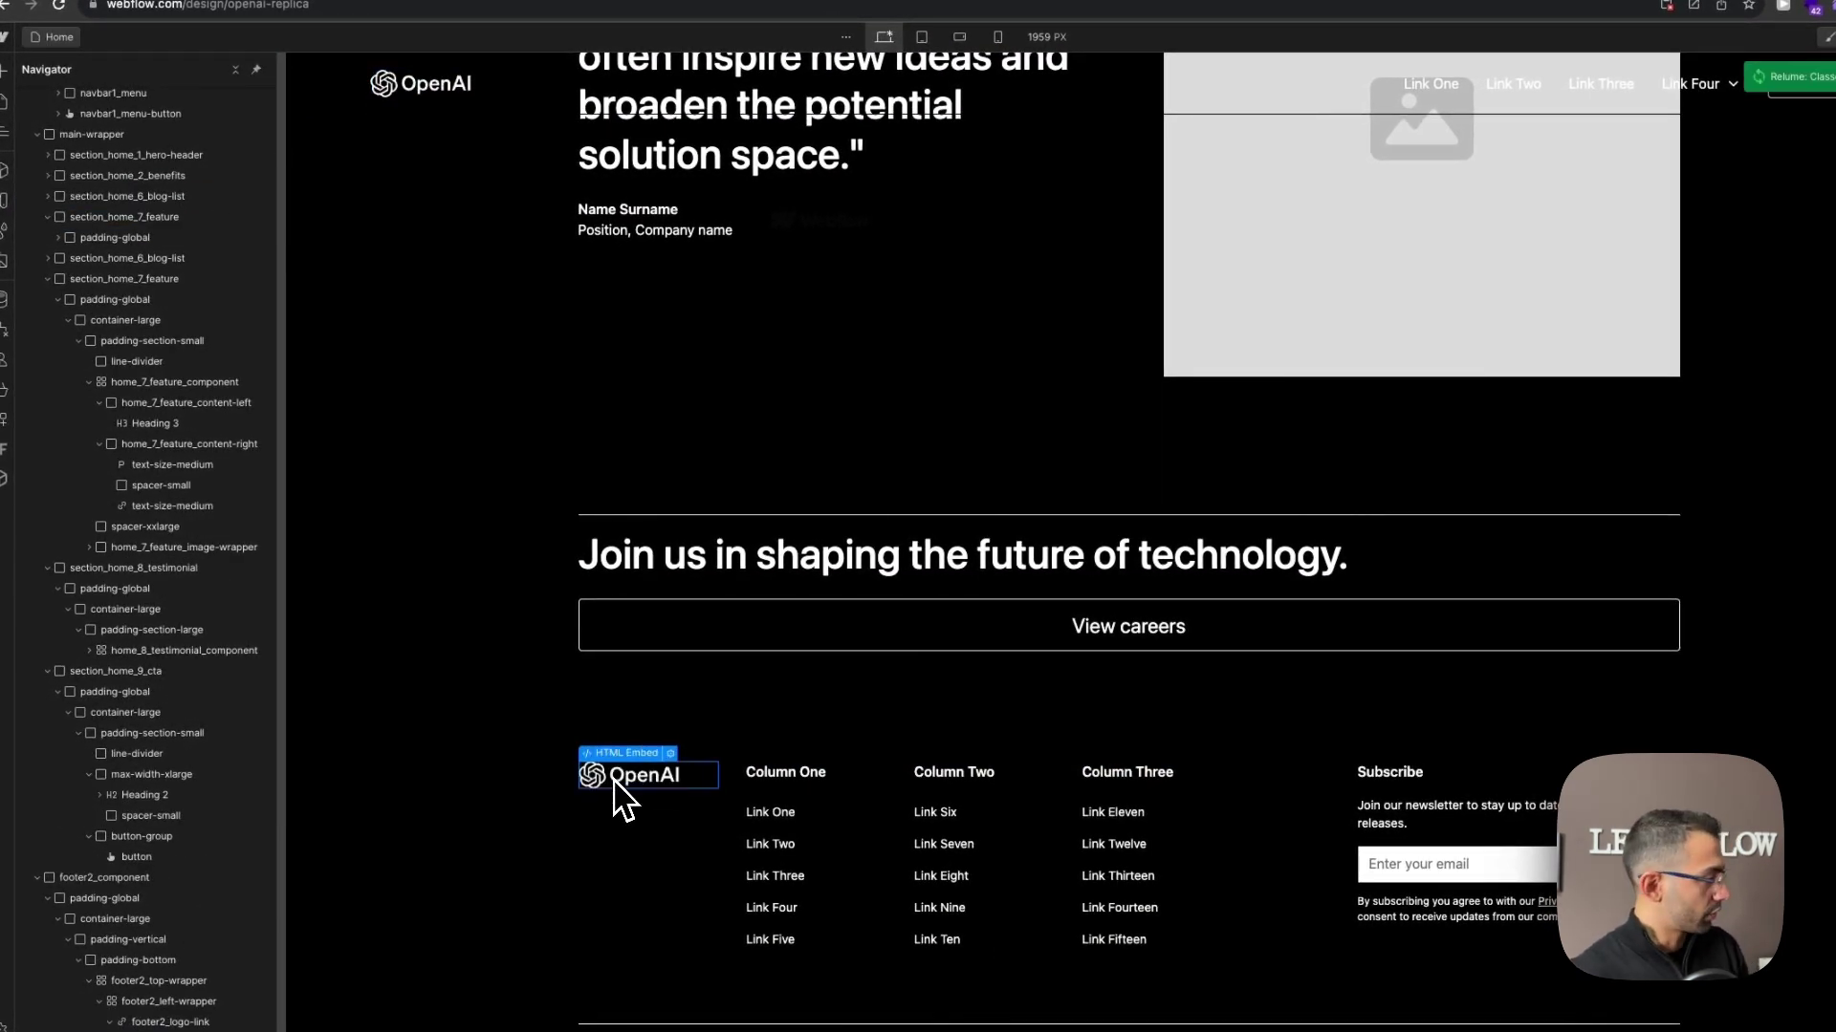
# Following openai.com's footer, delete the Subscribe block footer2_right-wrapper and switch footer2_left-wrapper to a horizontal flex layout at 100% width.
pyautogui.click(554, 33)
pyautogui.scroll(-10, 674, 894)
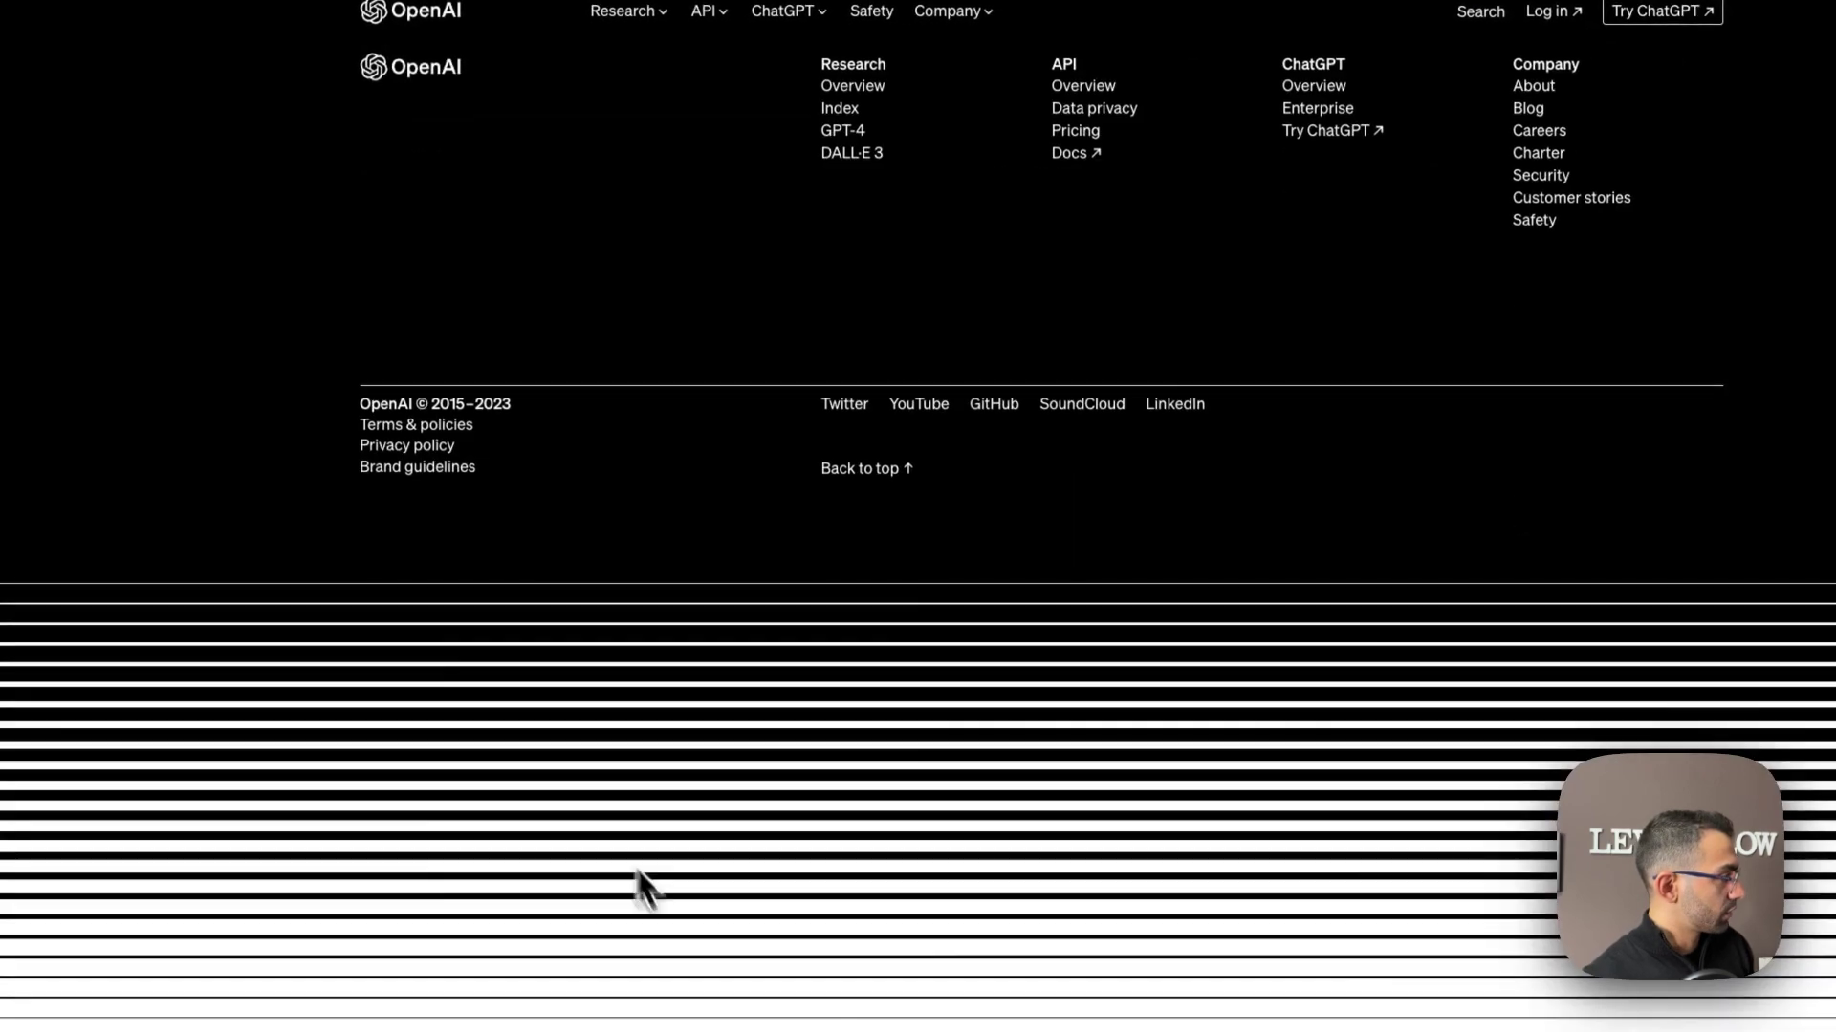
pyautogui.scroll(3, 650, 565)
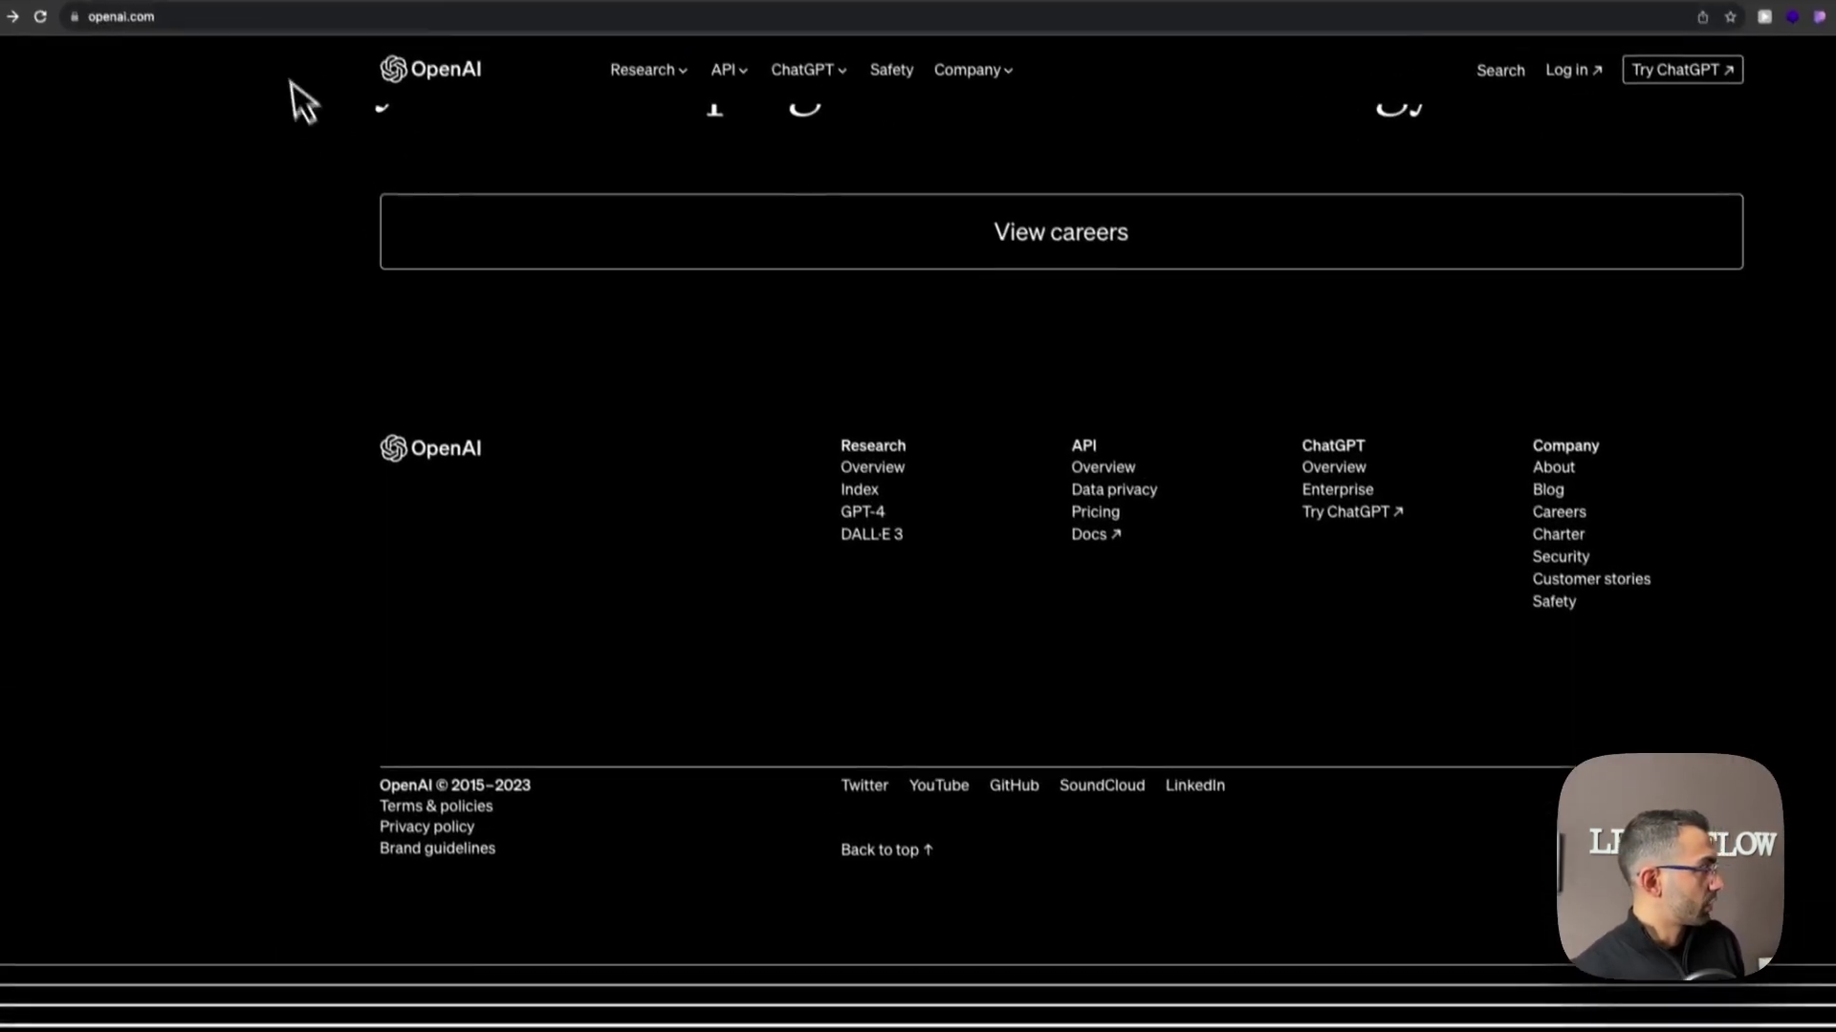
pyautogui.click(349, 7)
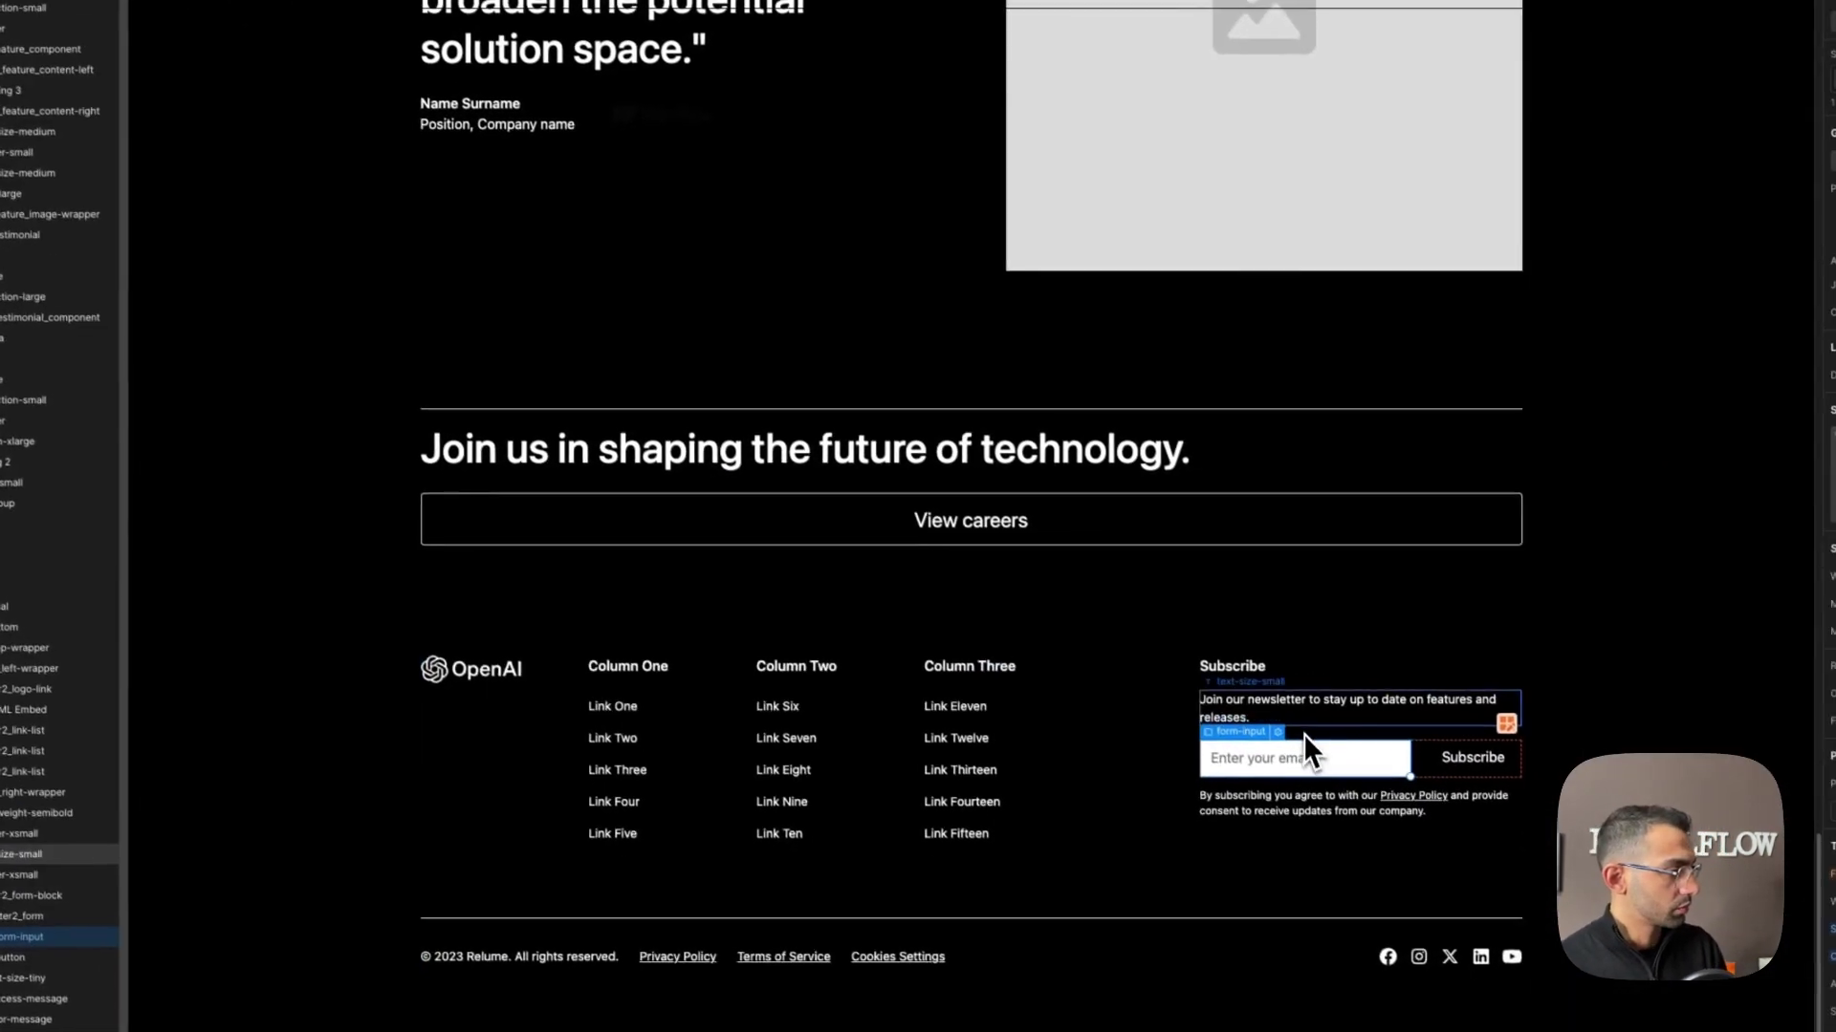
pyautogui.click(2, 786)
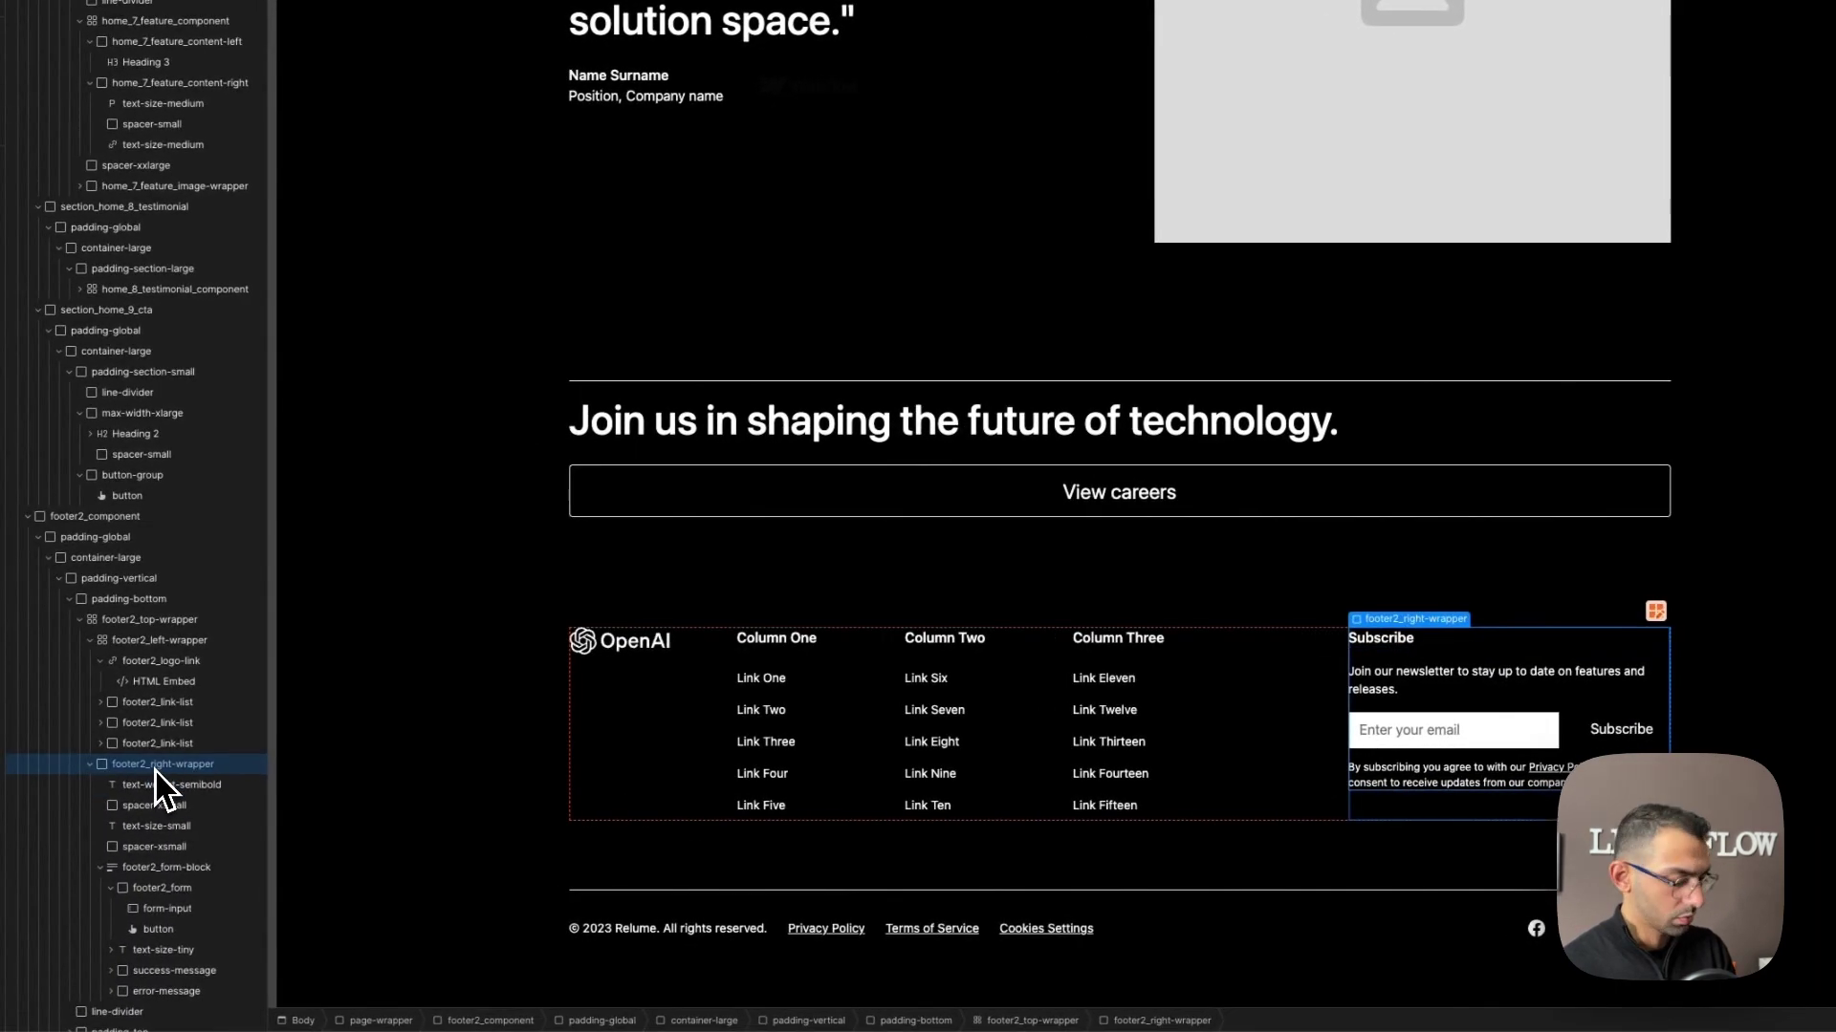
pyautogui.click(1242, 745)
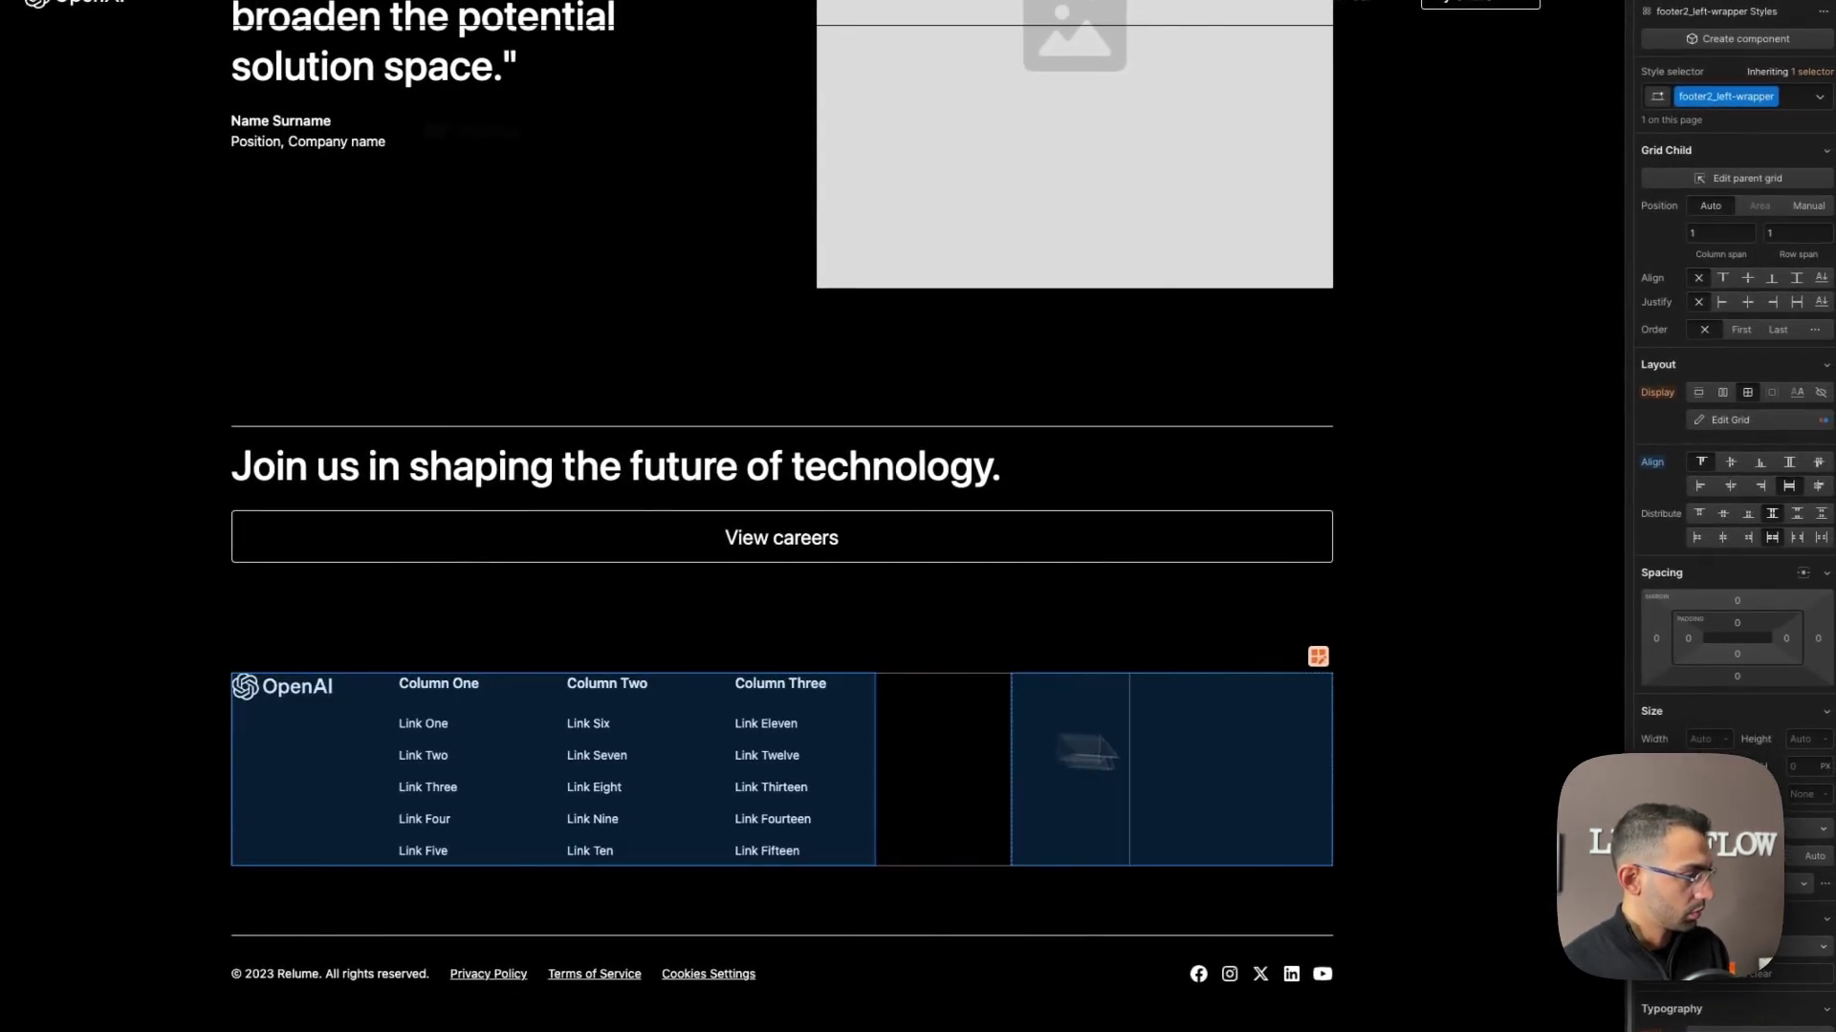
pyautogui.moveTo(1346, 754); pyautogui.dragTo(1278, 773)
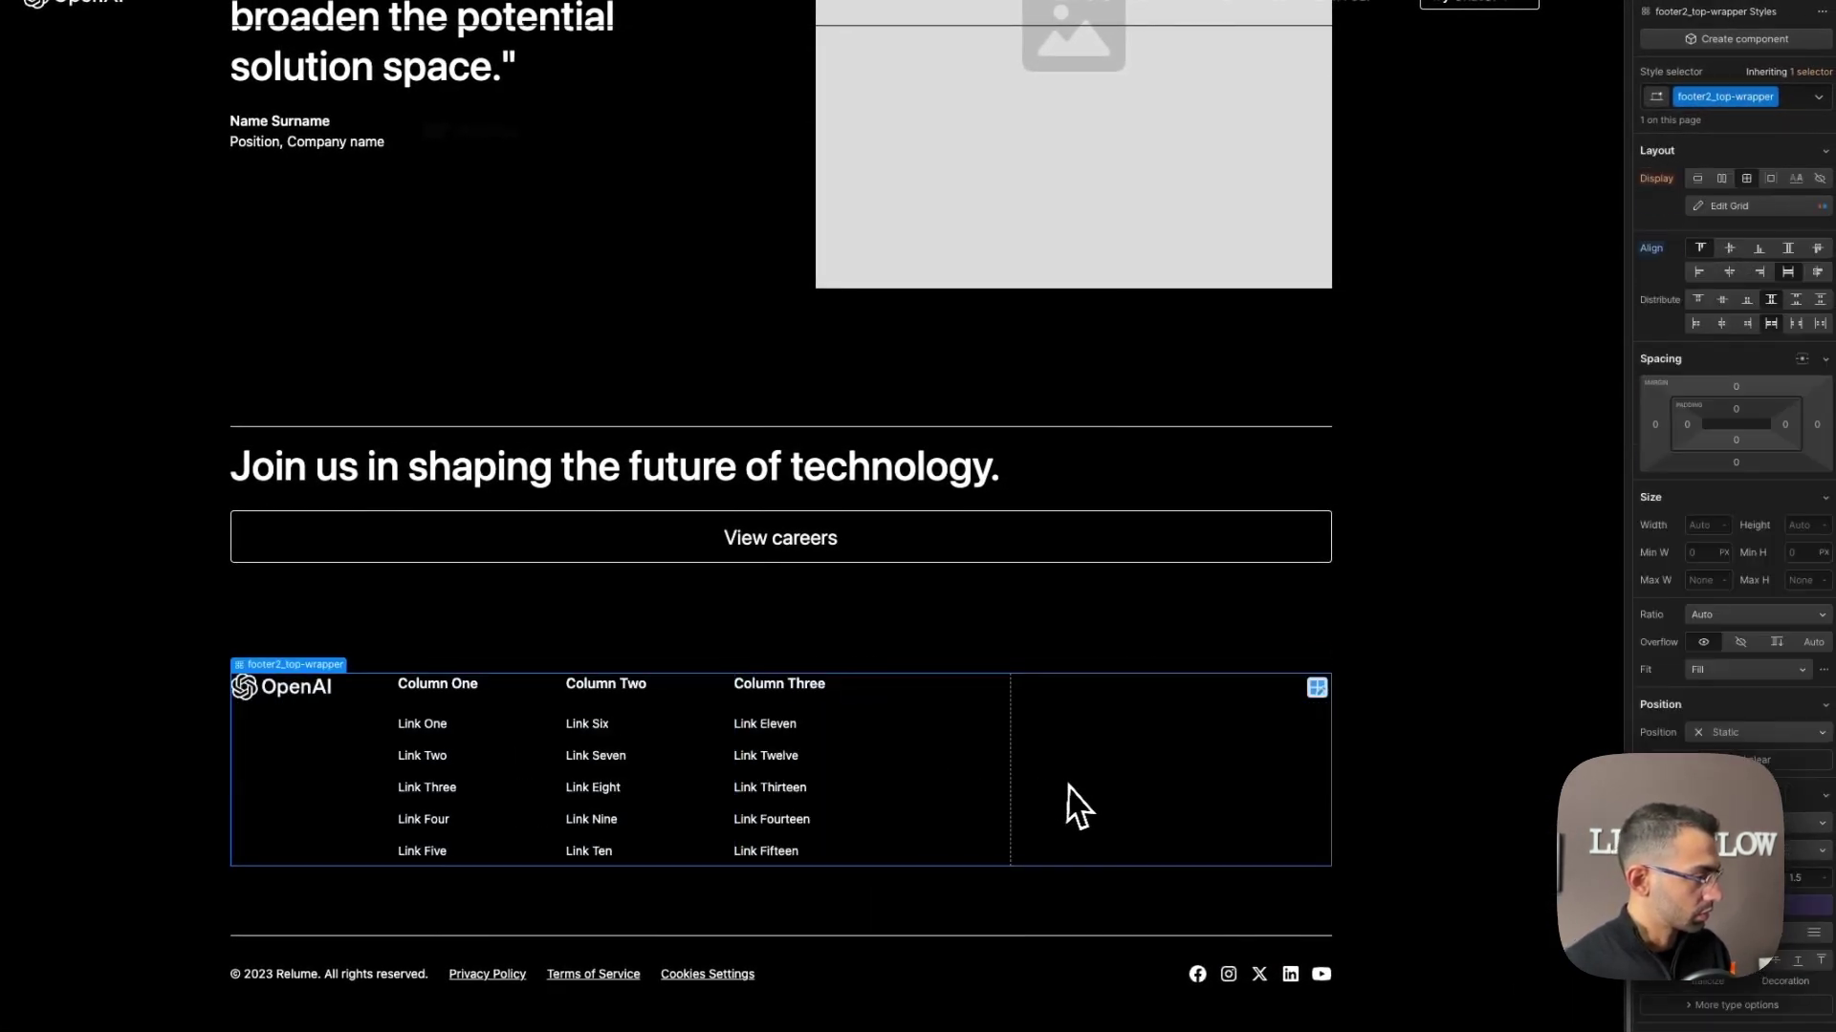
pyautogui.click(1720, 269)
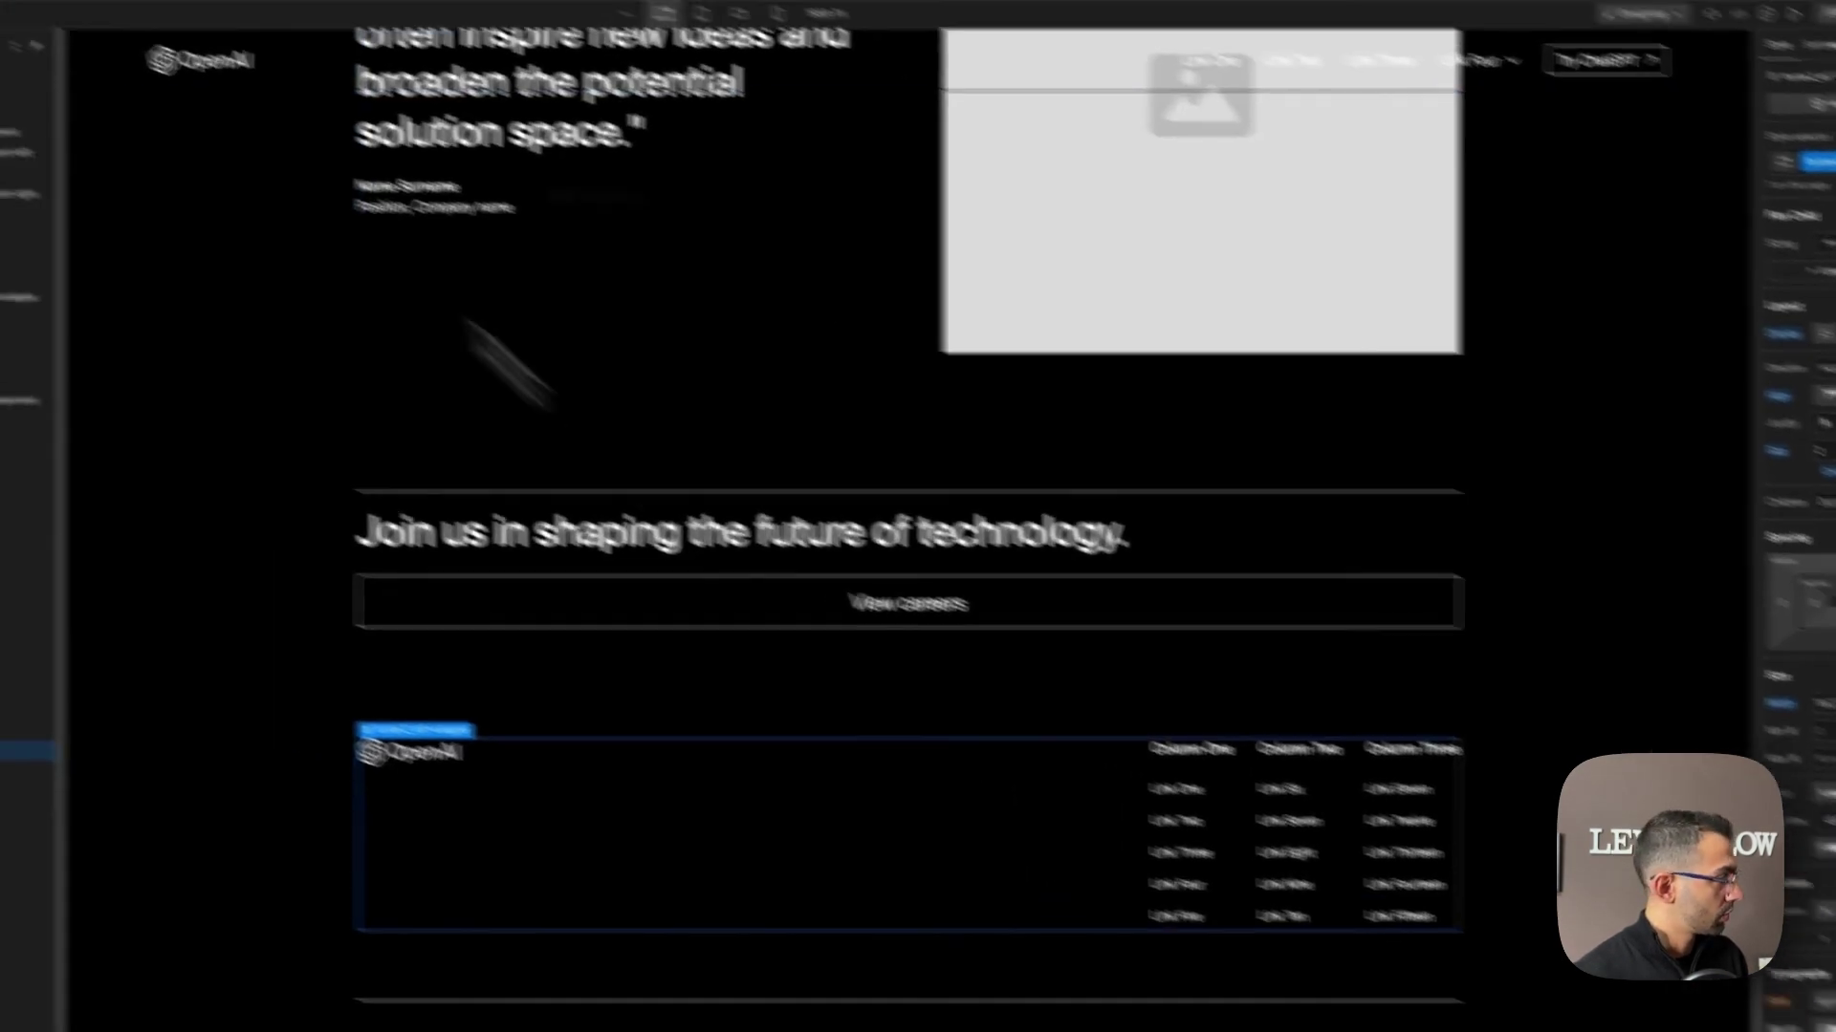
# Duplicate the Column One link list so the footer has four link columns, as on openai.com.
pyautogui.click(478, 35)
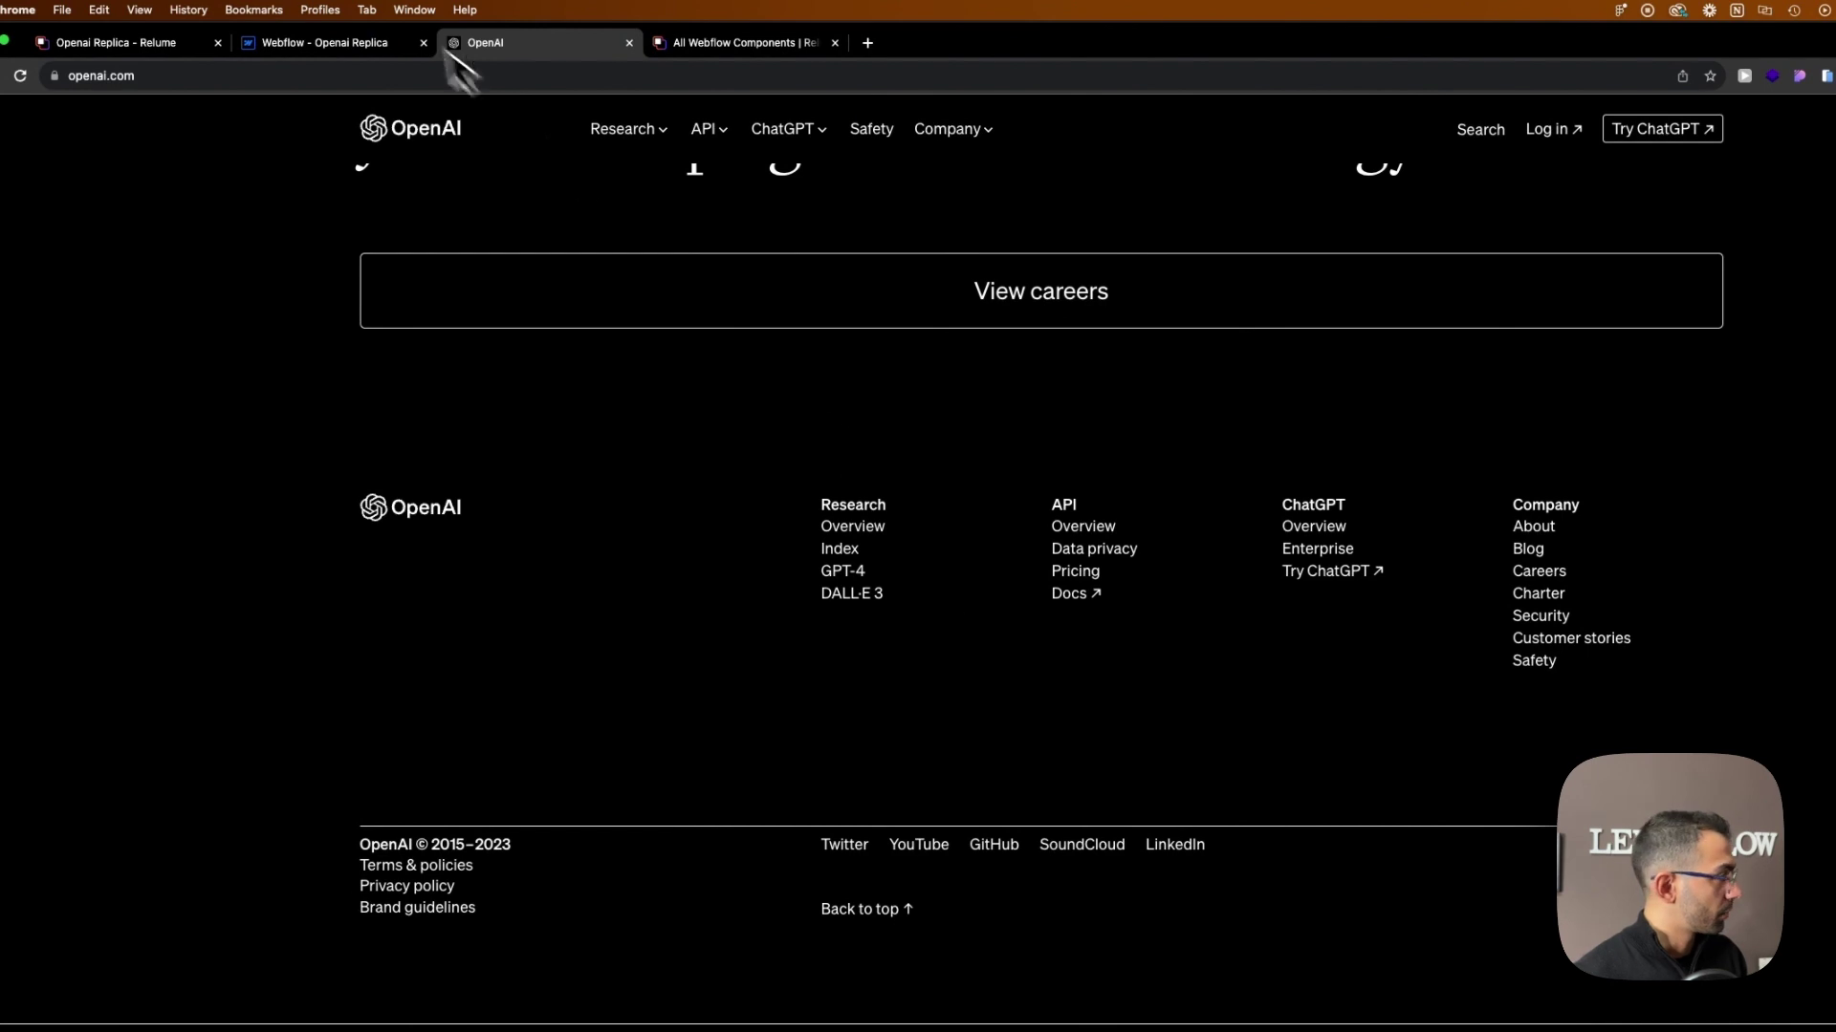
pyautogui.click(355, 41)
pyautogui.click(1286, 836)
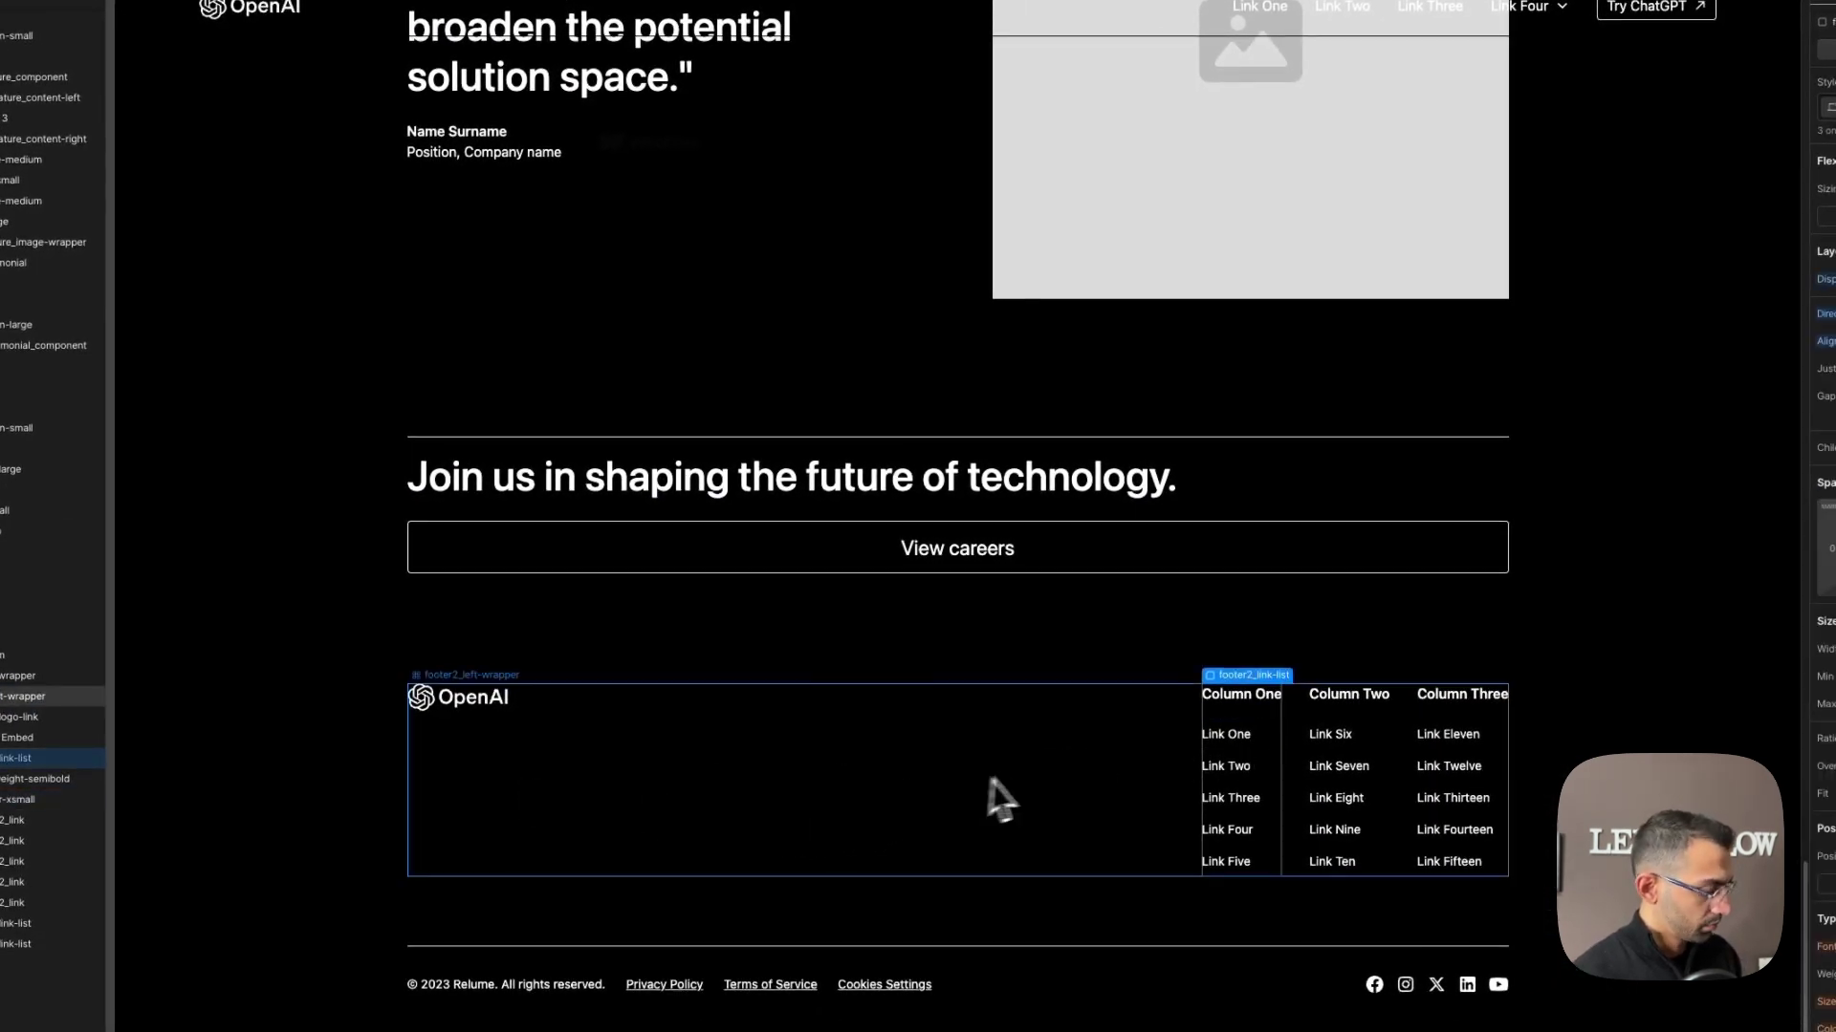
pyautogui.press('super+d')
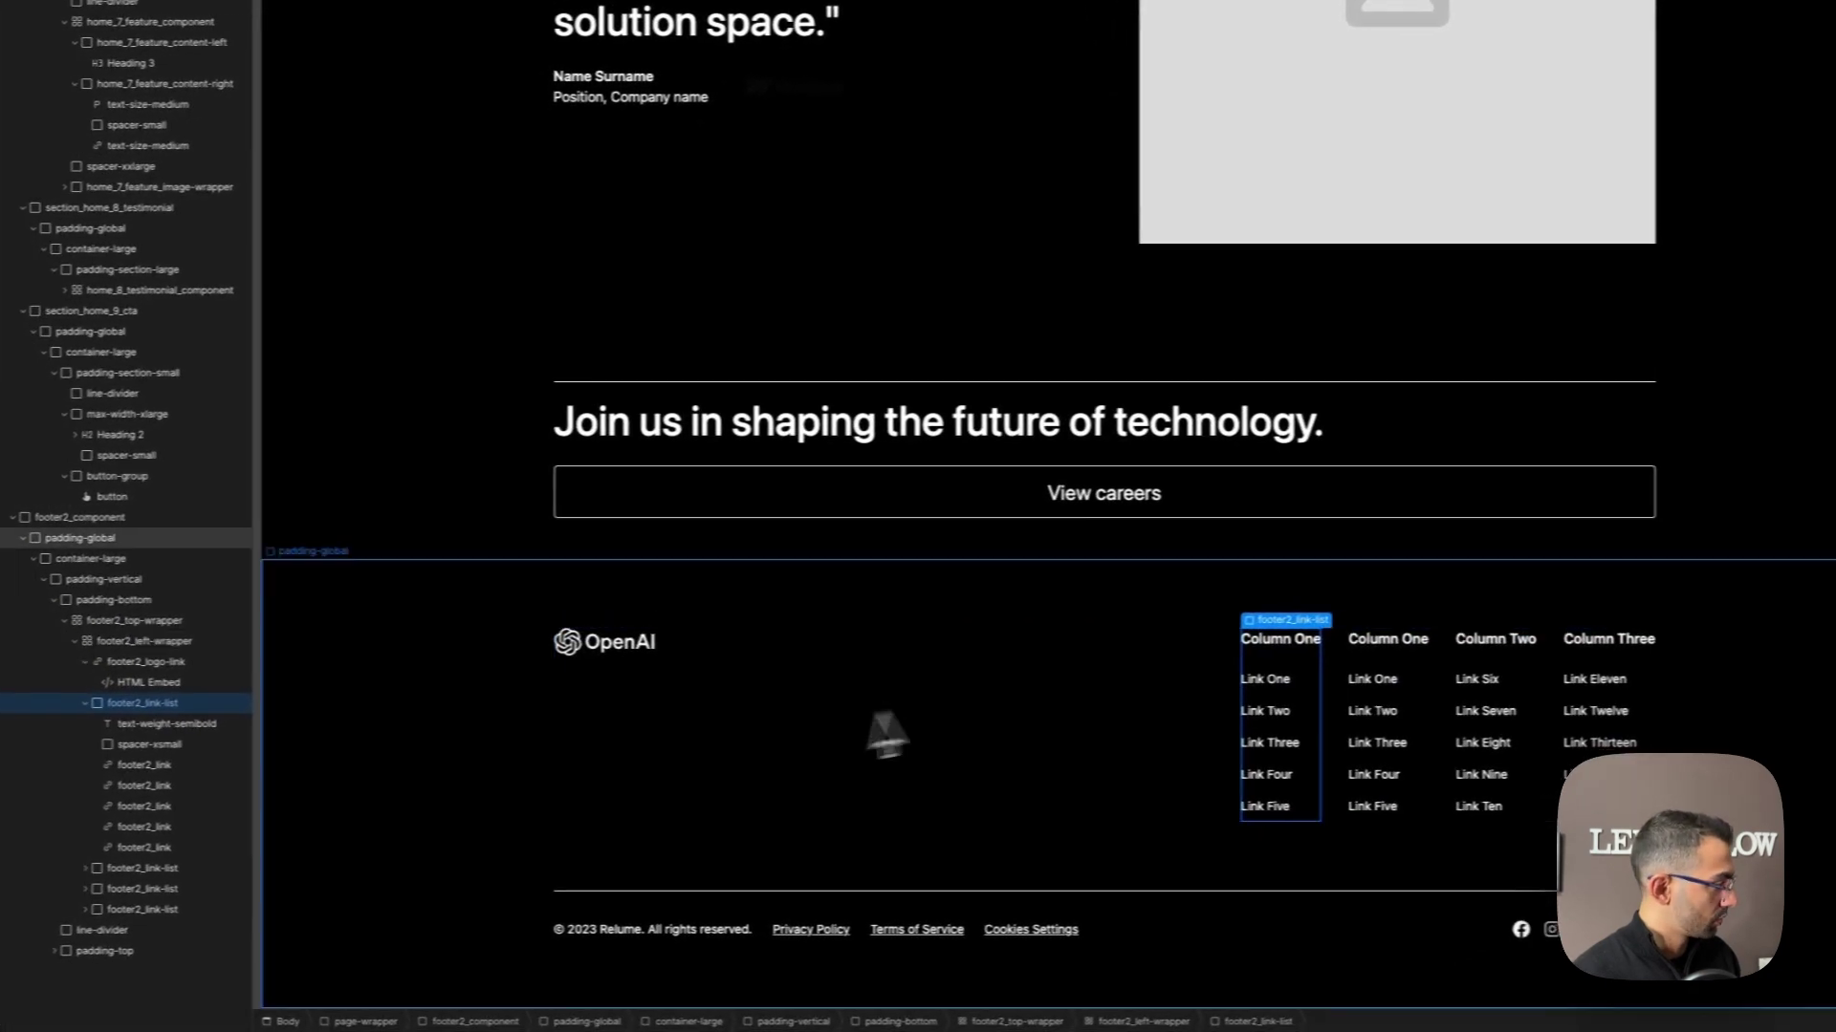
# Set footer2_left-wrapper's gap to 5rem and widen it further to match the footer column spacing on openai.com.
pyautogui.click(171, 654)
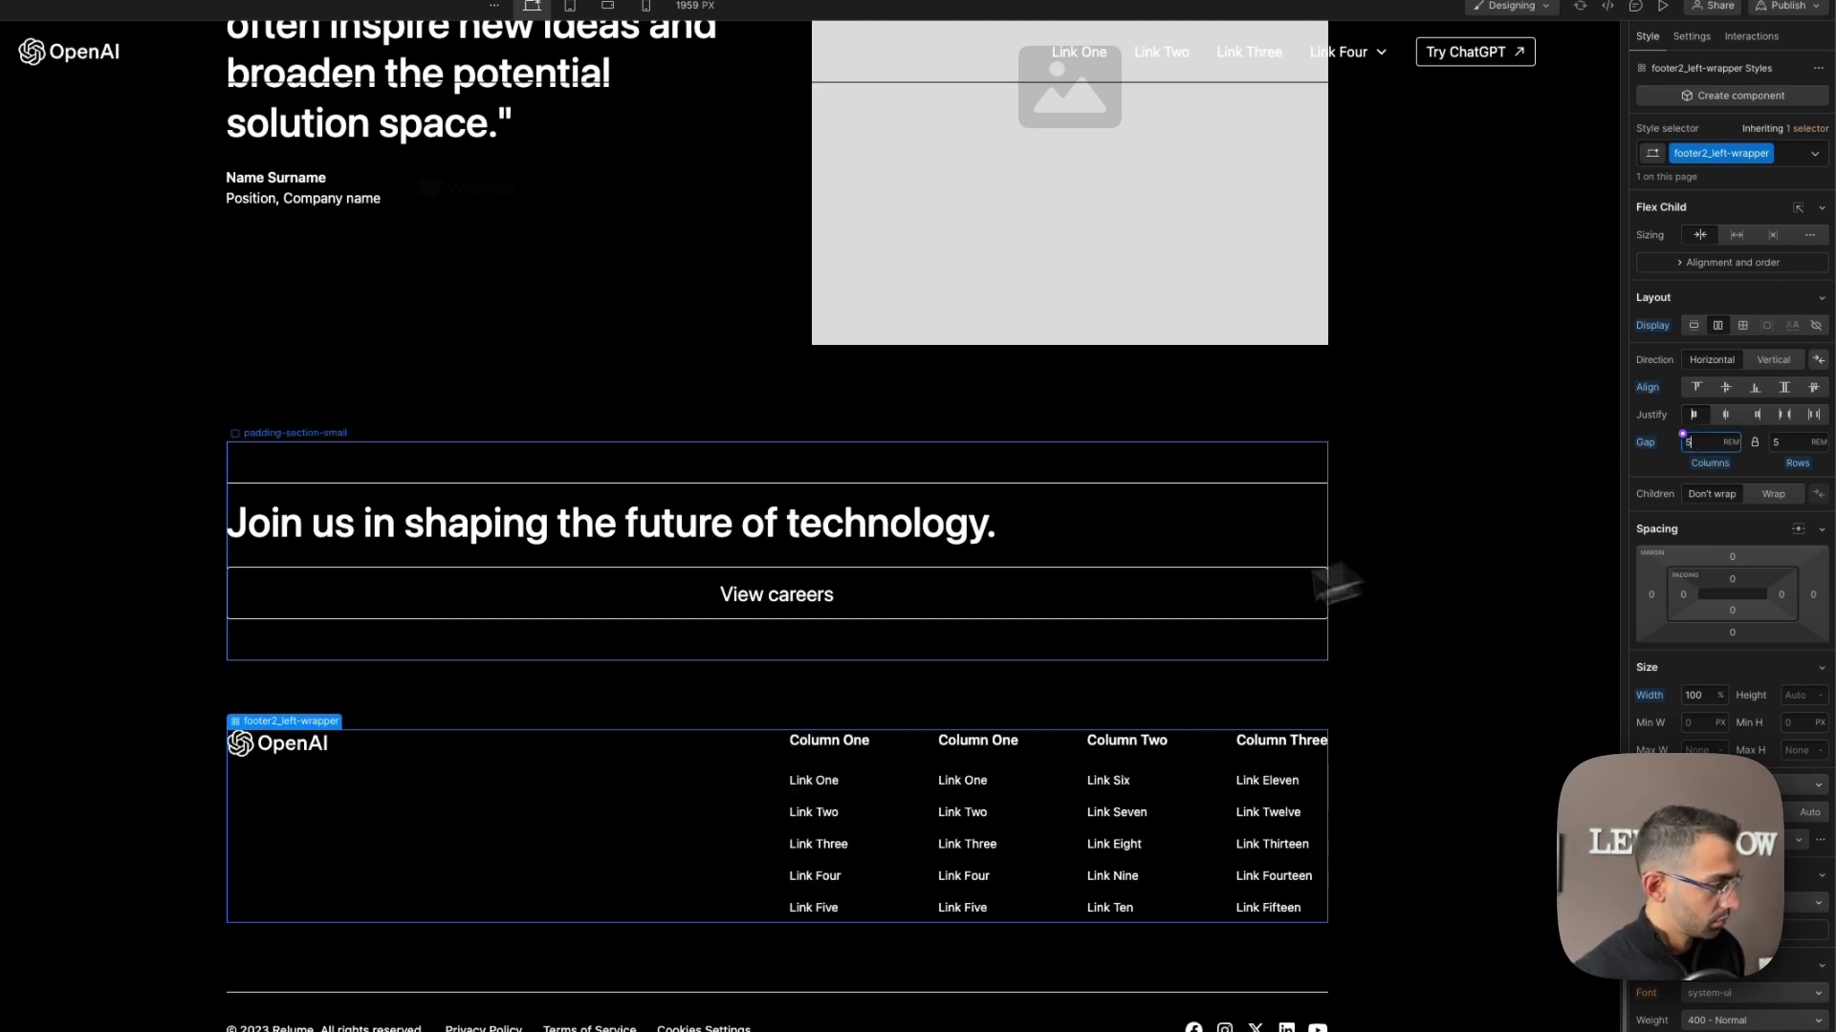
pyautogui.click(1246, 646)
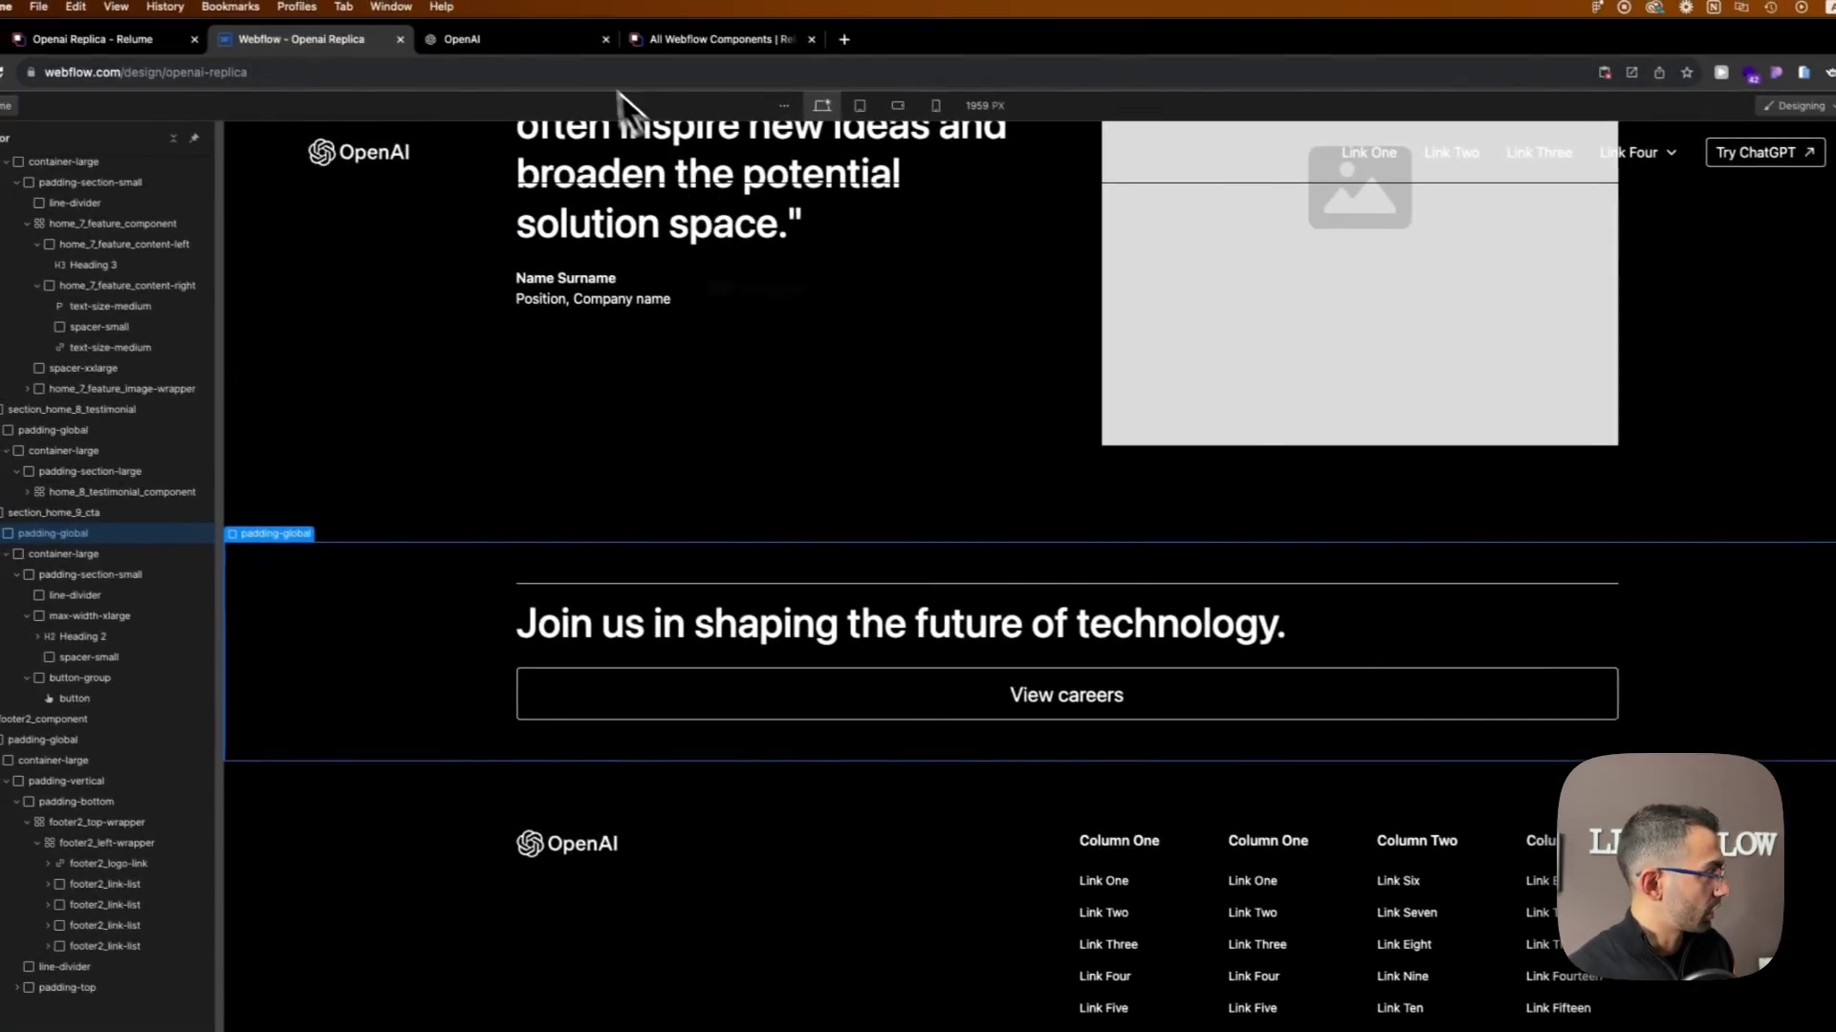
pyautogui.click(536, 42)
pyautogui.click(324, 48)
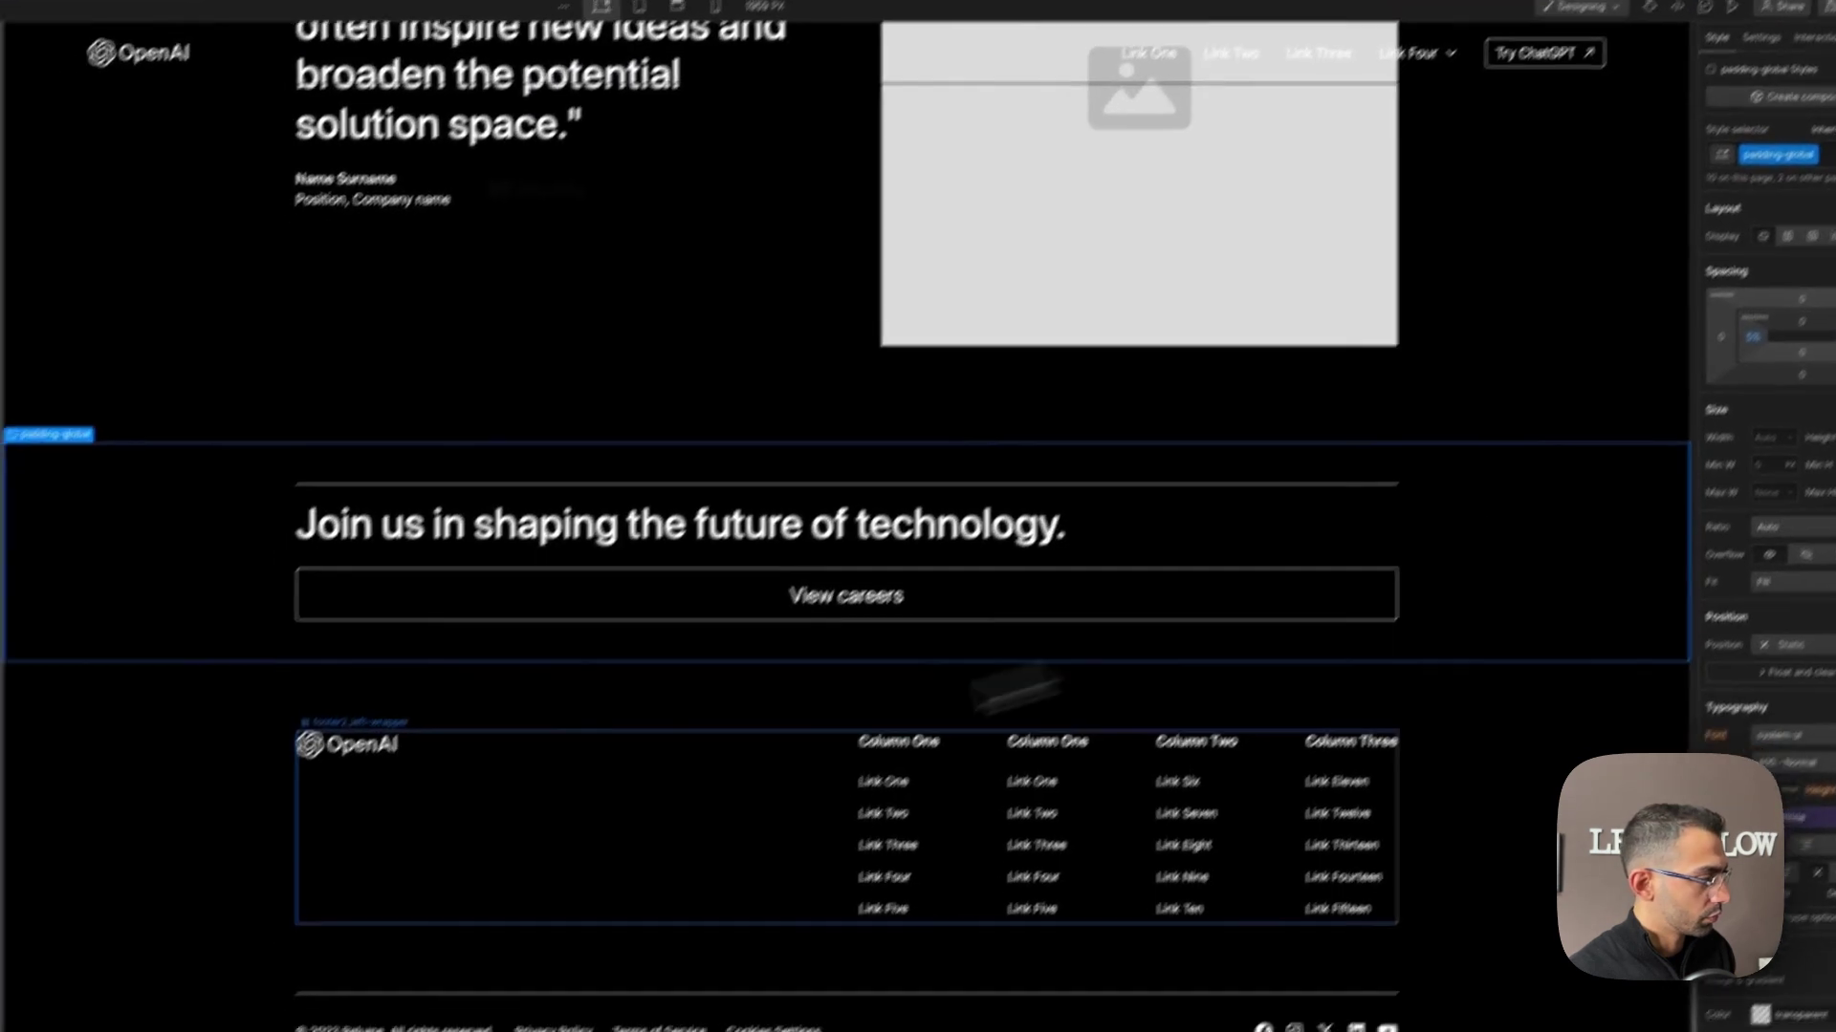
pyautogui.click(1707, 431)
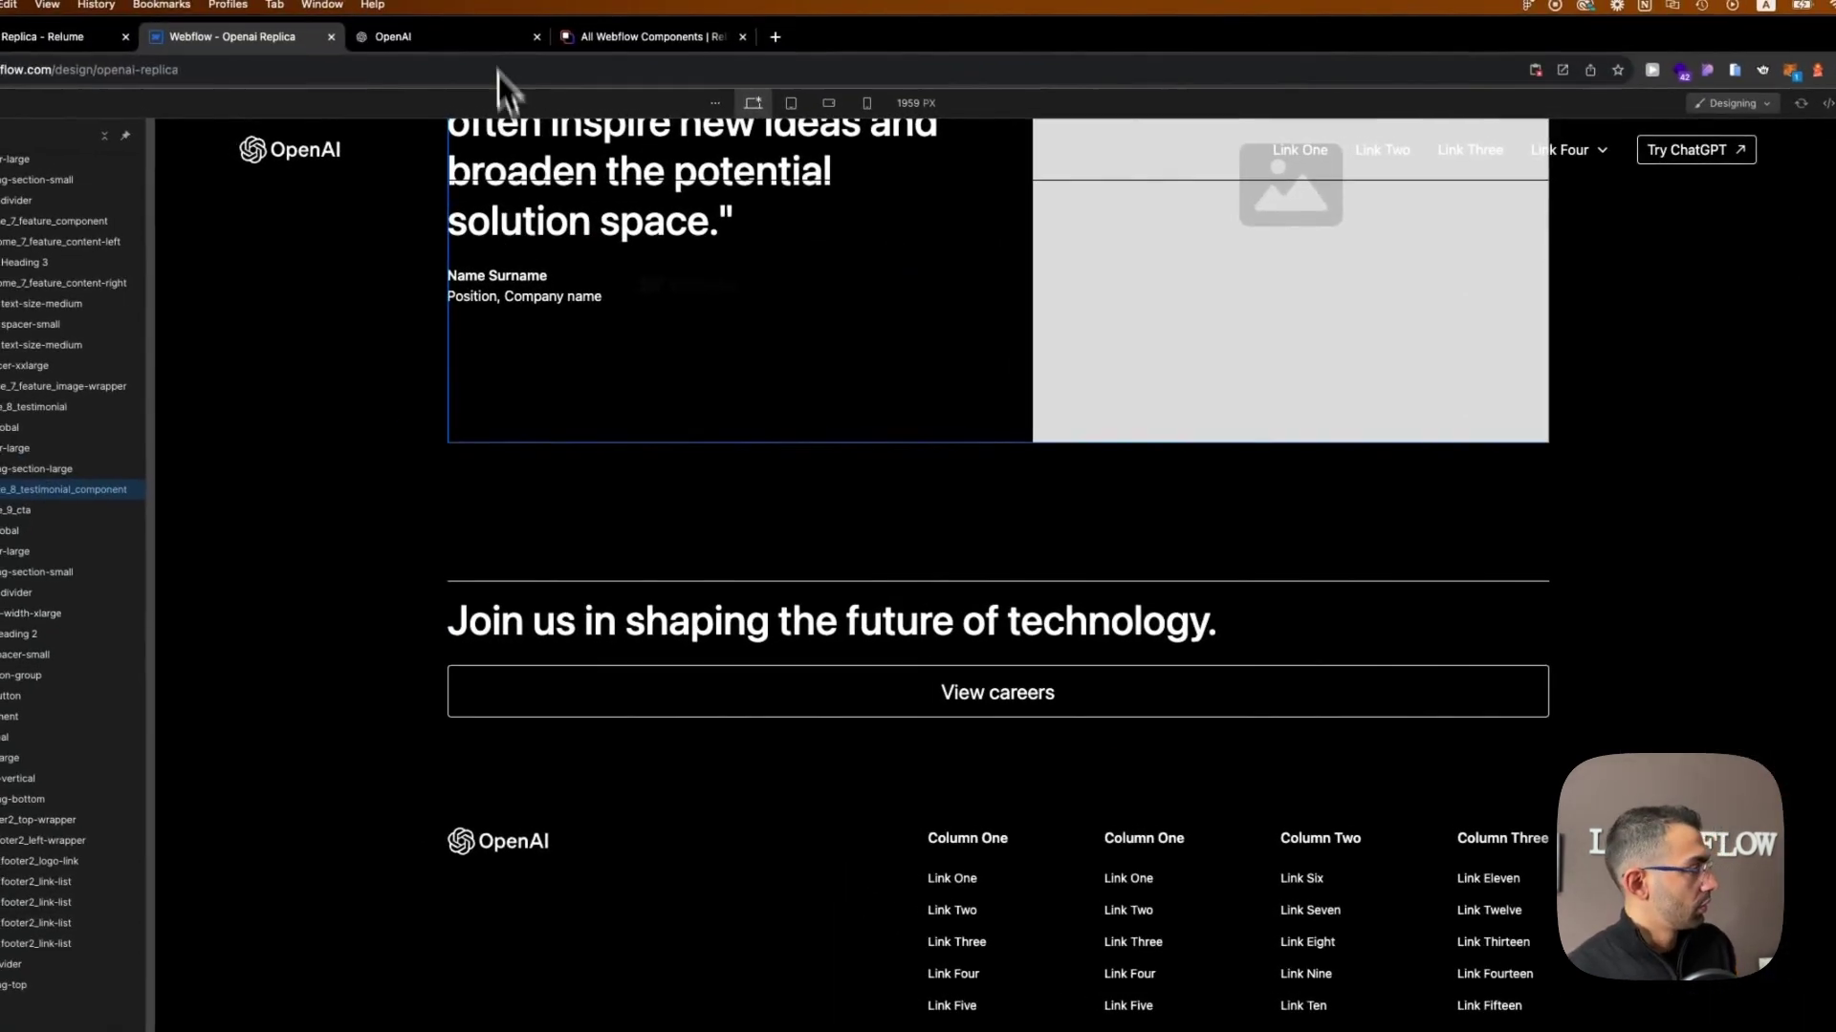
# Examine the footer's column layout and spacing on openai.com for comparison with the Webflow footer.
pyautogui.click(500, 91)
pyautogui.scroll(-2, 879, 842)
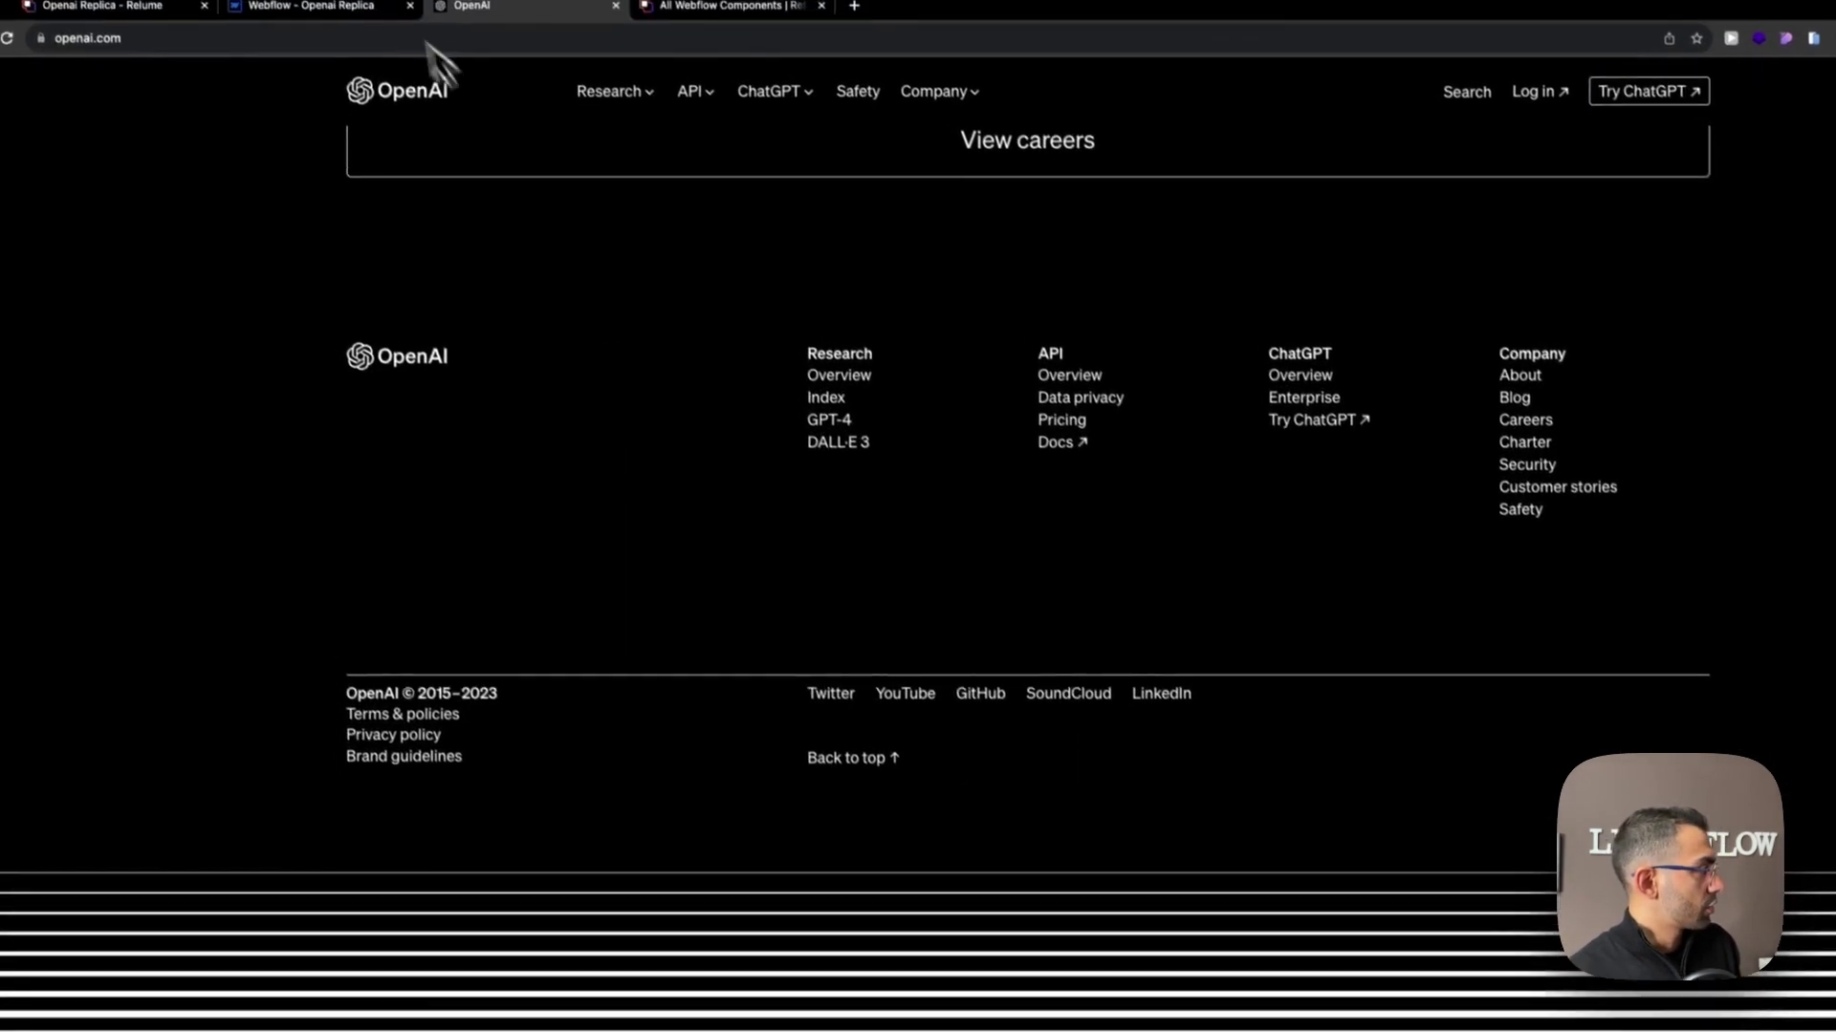
pyautogui.rightClick(274, 35)
pyautogui.click(361, 18)
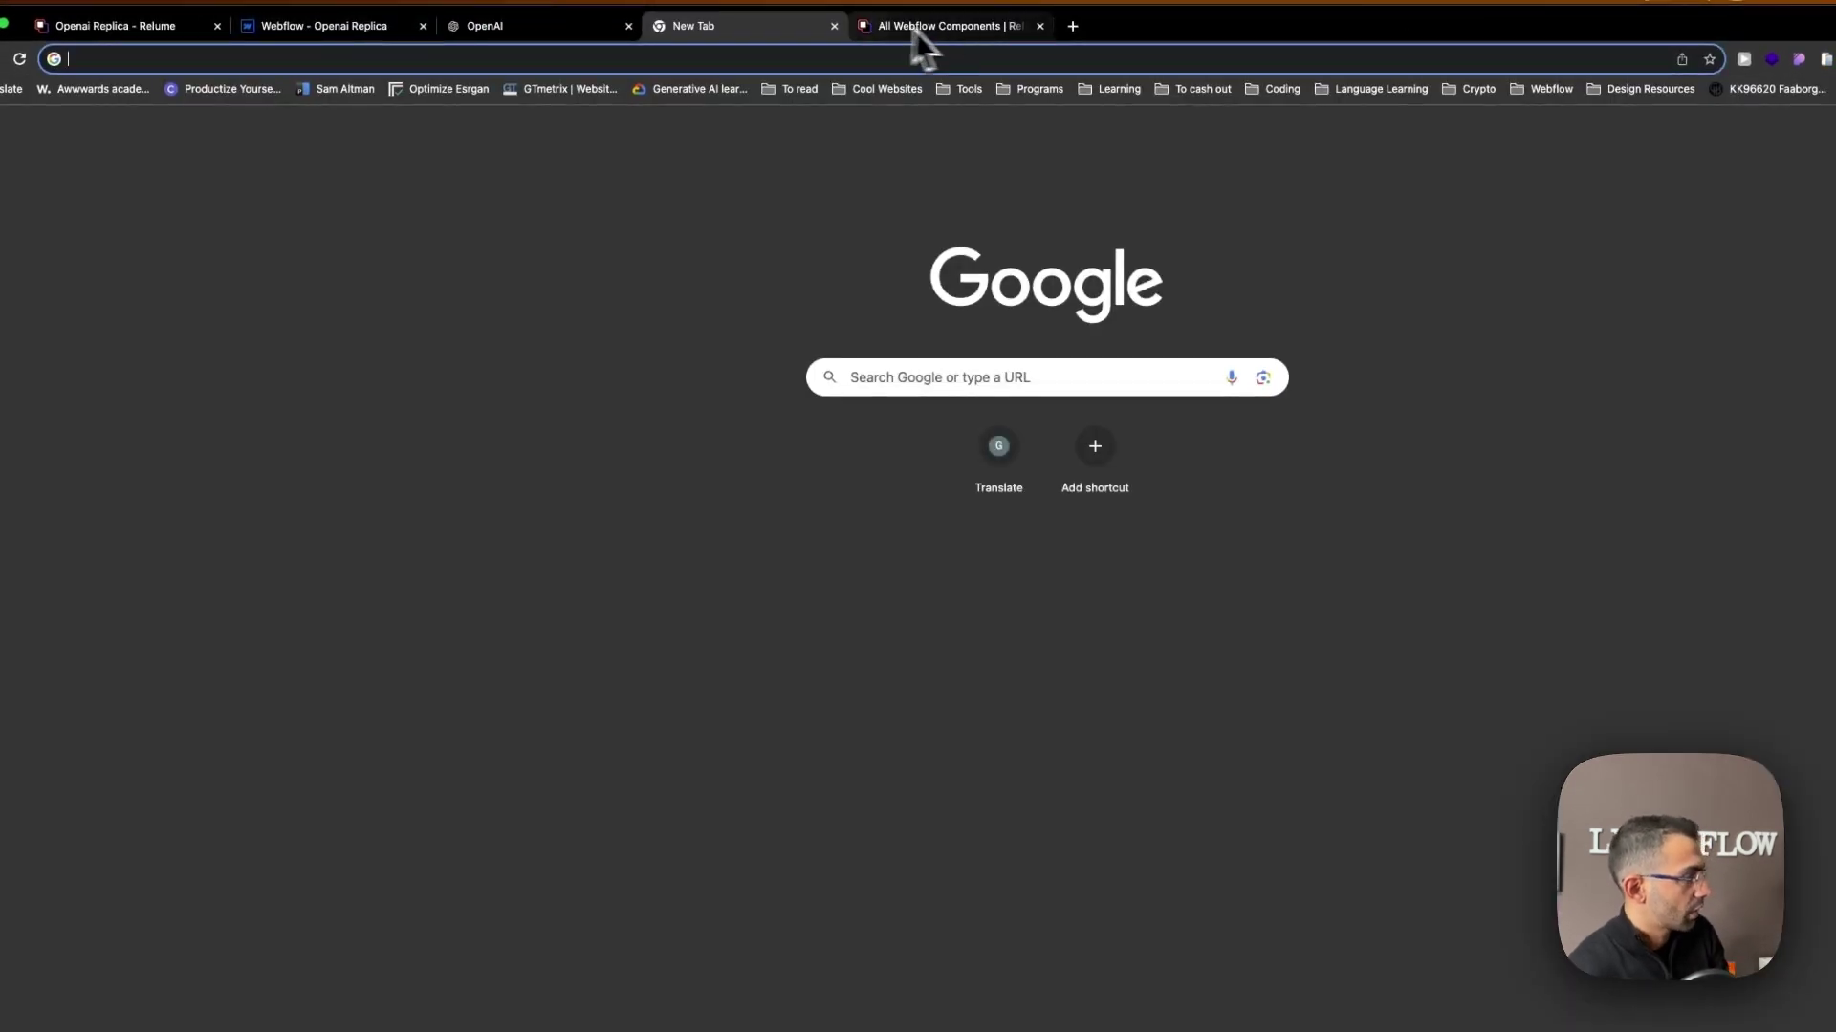
pyautogui.click(834, 26)
pyautogui.click(324, 25)
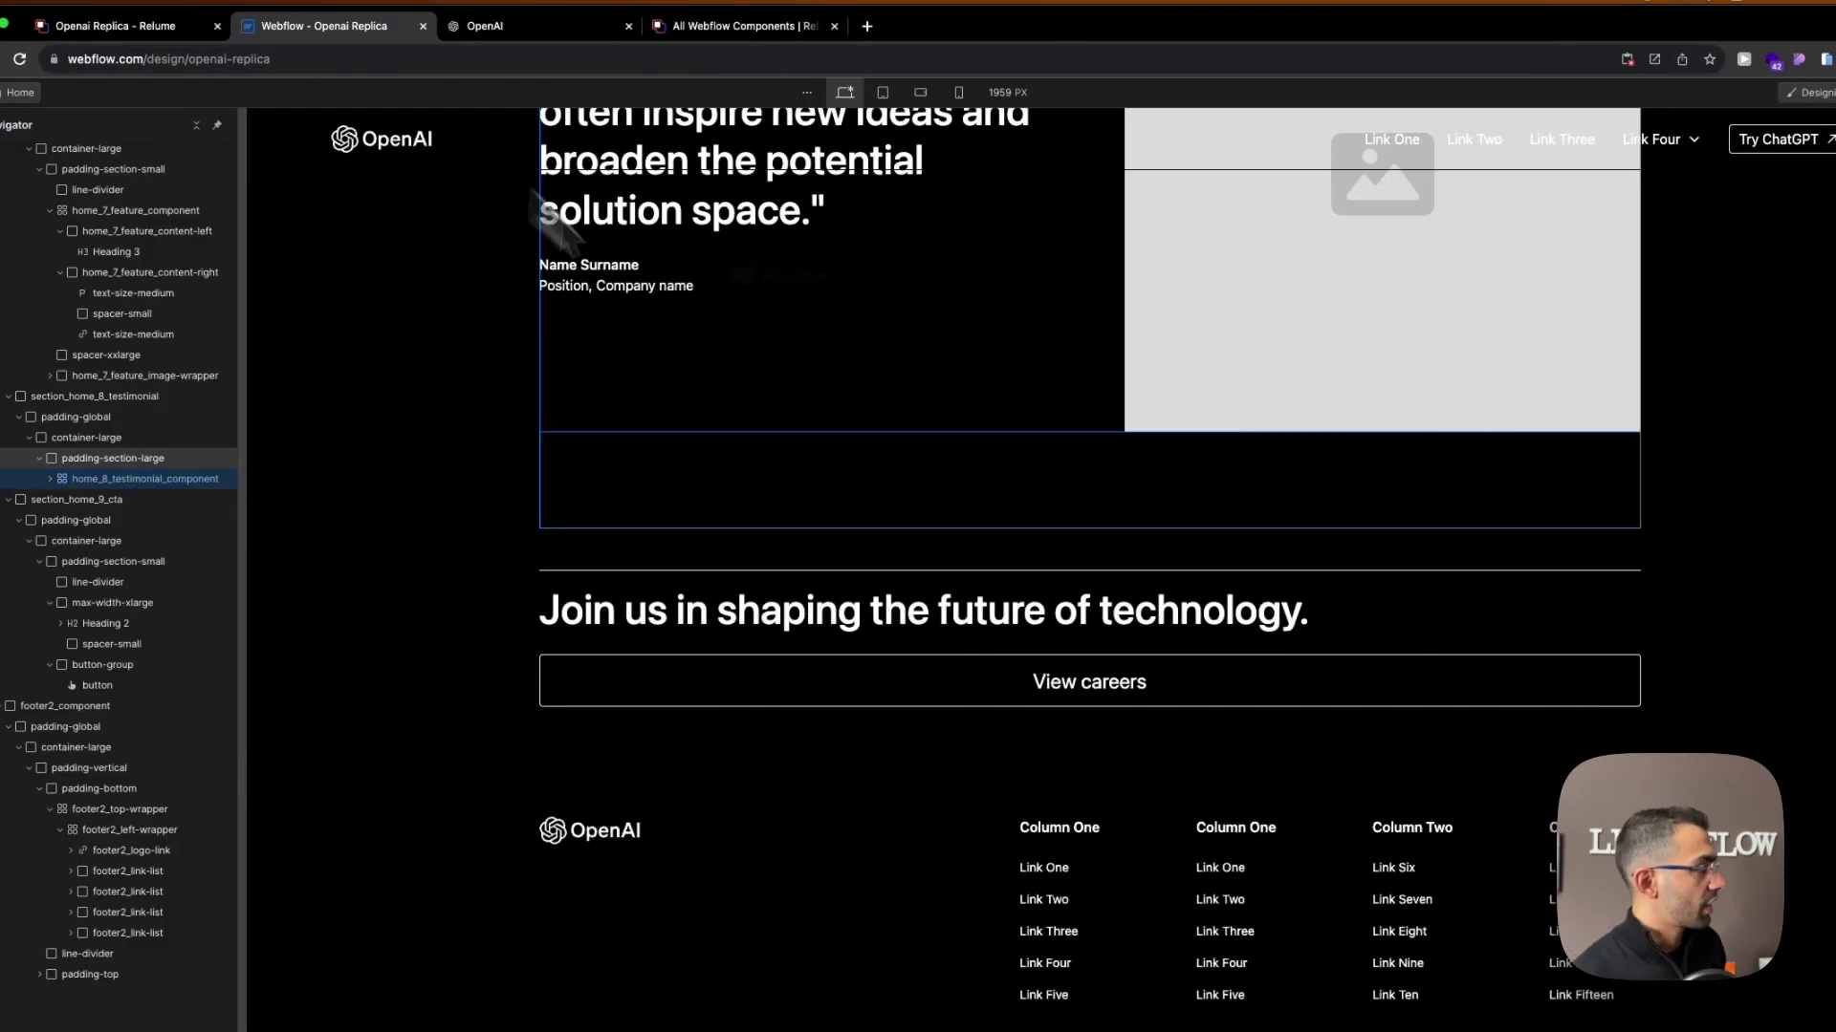
# Review the rebuilt page from the hero header to the Careers section, inspecting the padding-global wrapper of each section.
pyautogui.click(541, 554)
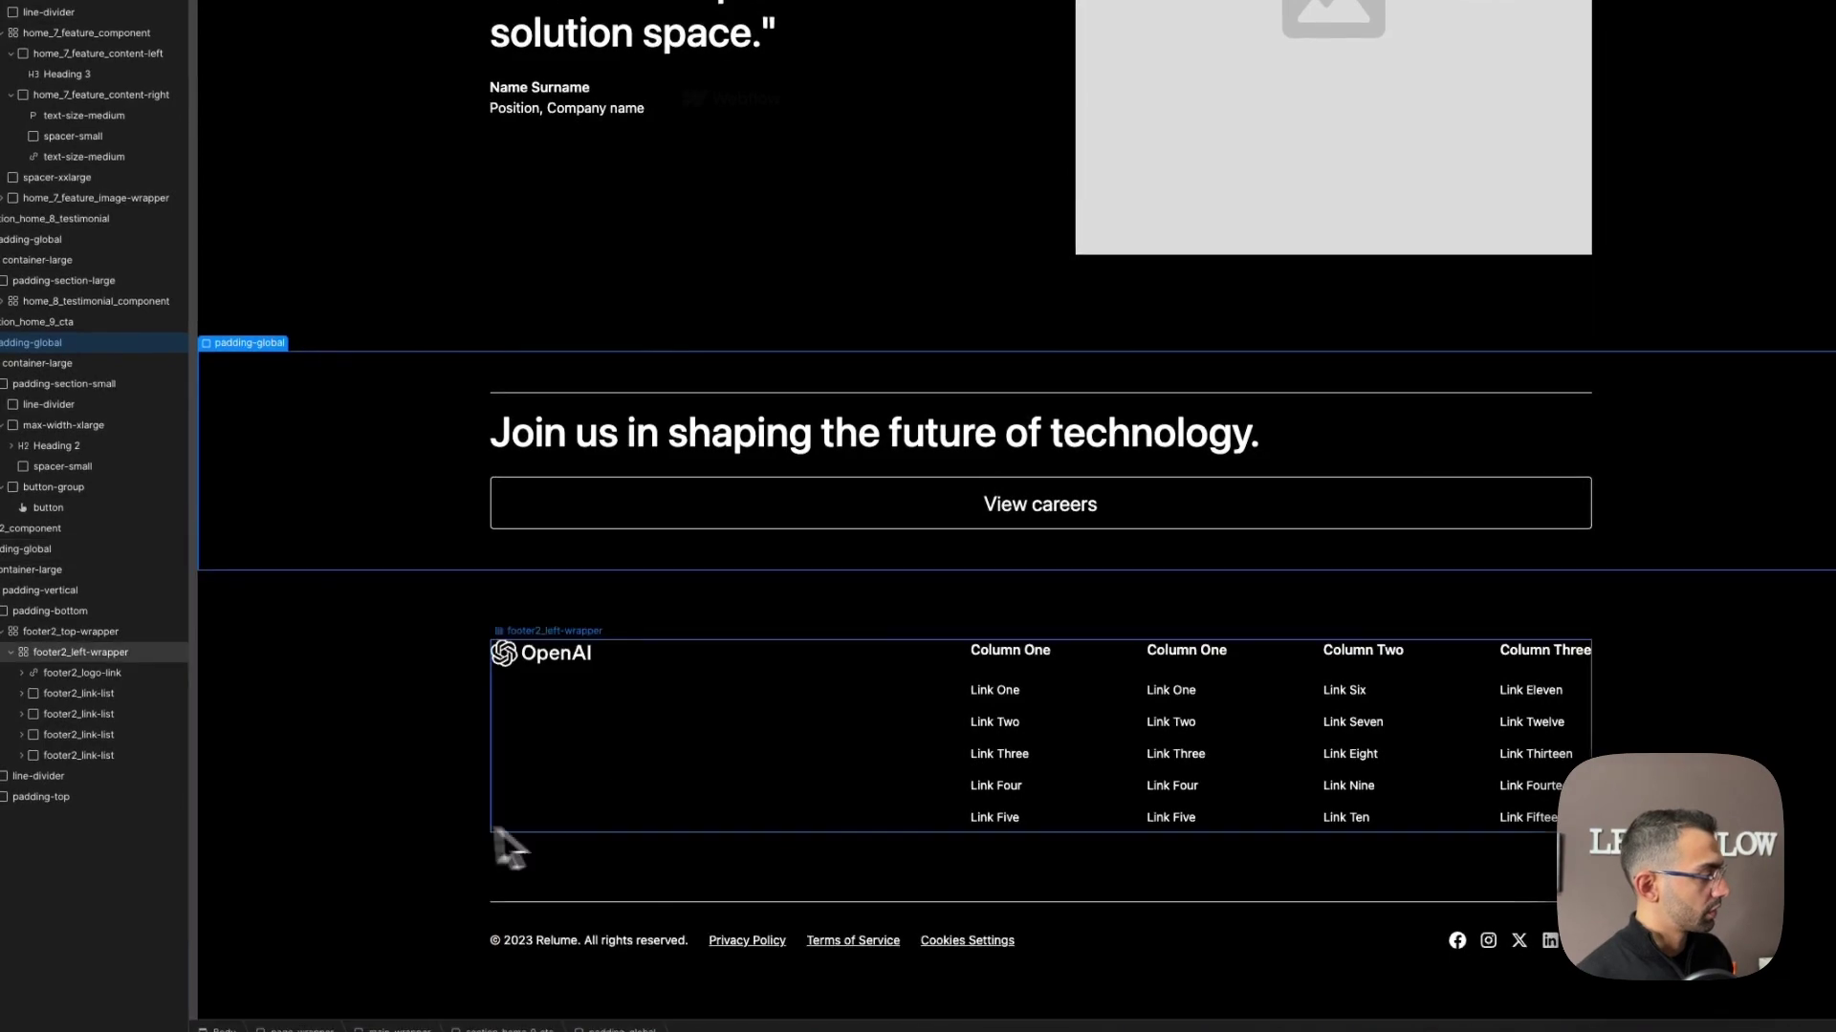
pyautogui.scroll(15, 983, 760)
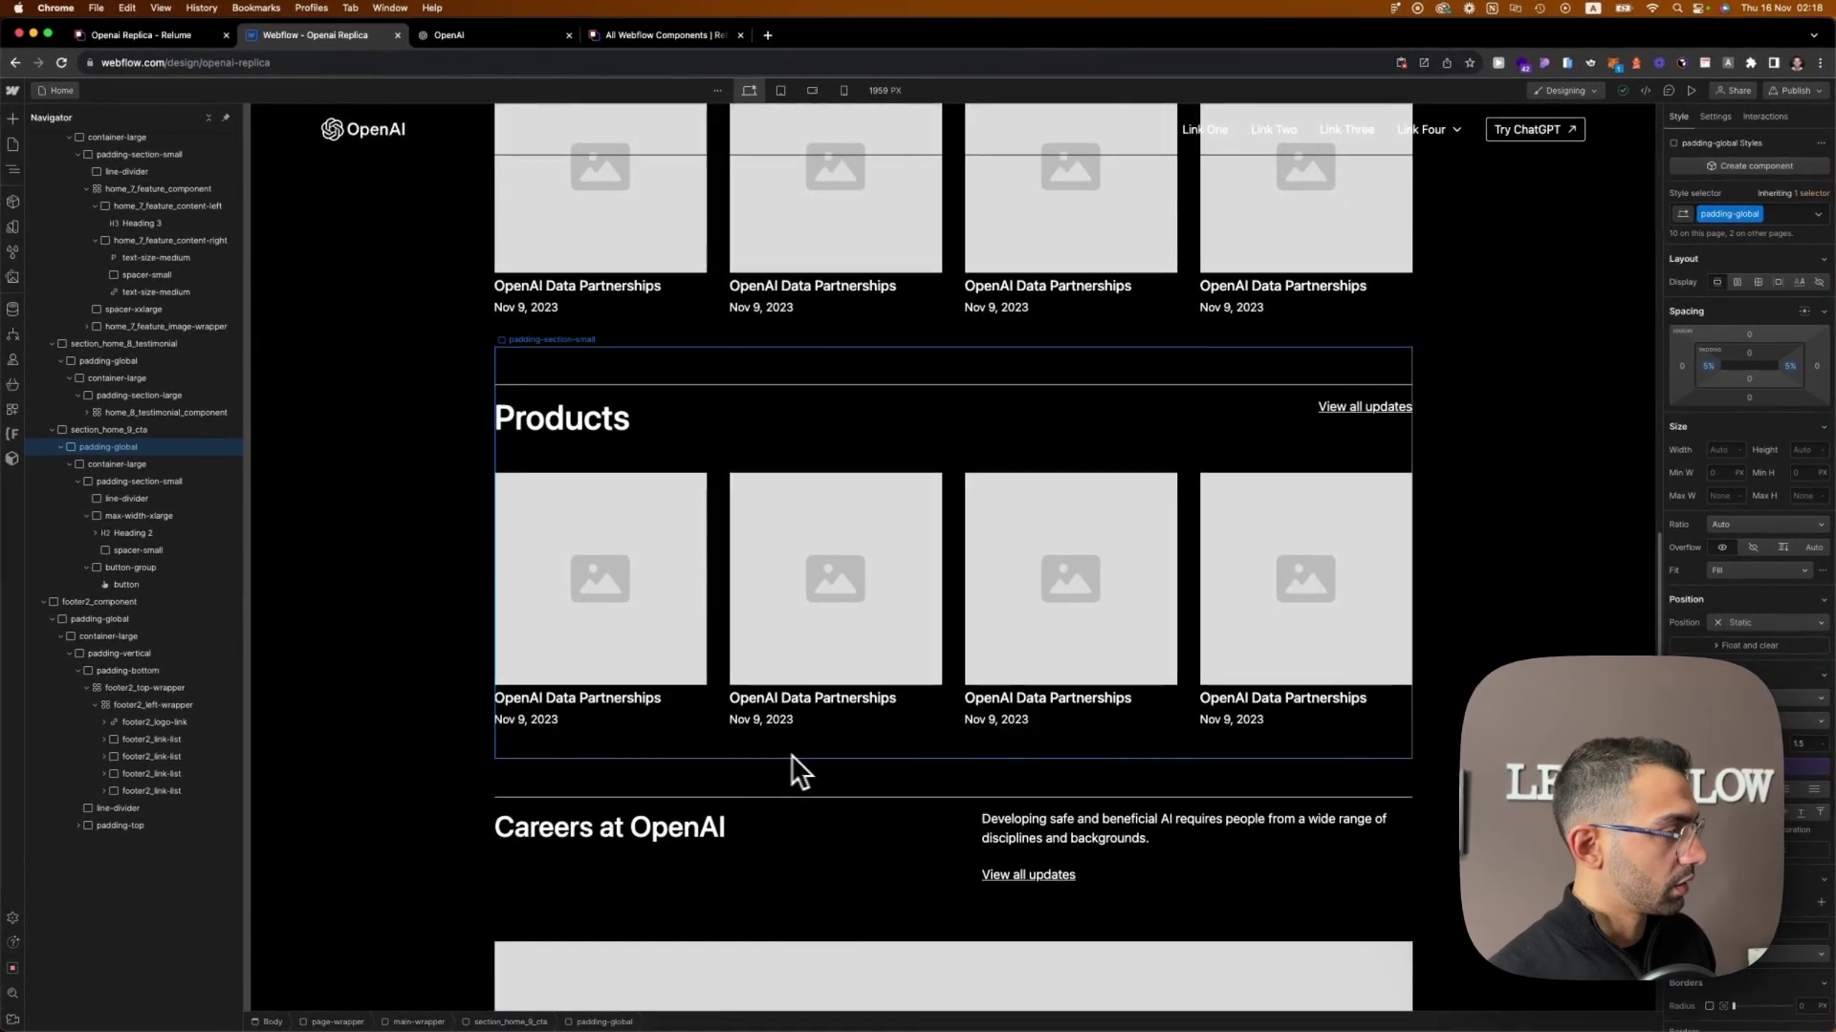
pyautogui.scroll(15, 693, 762)
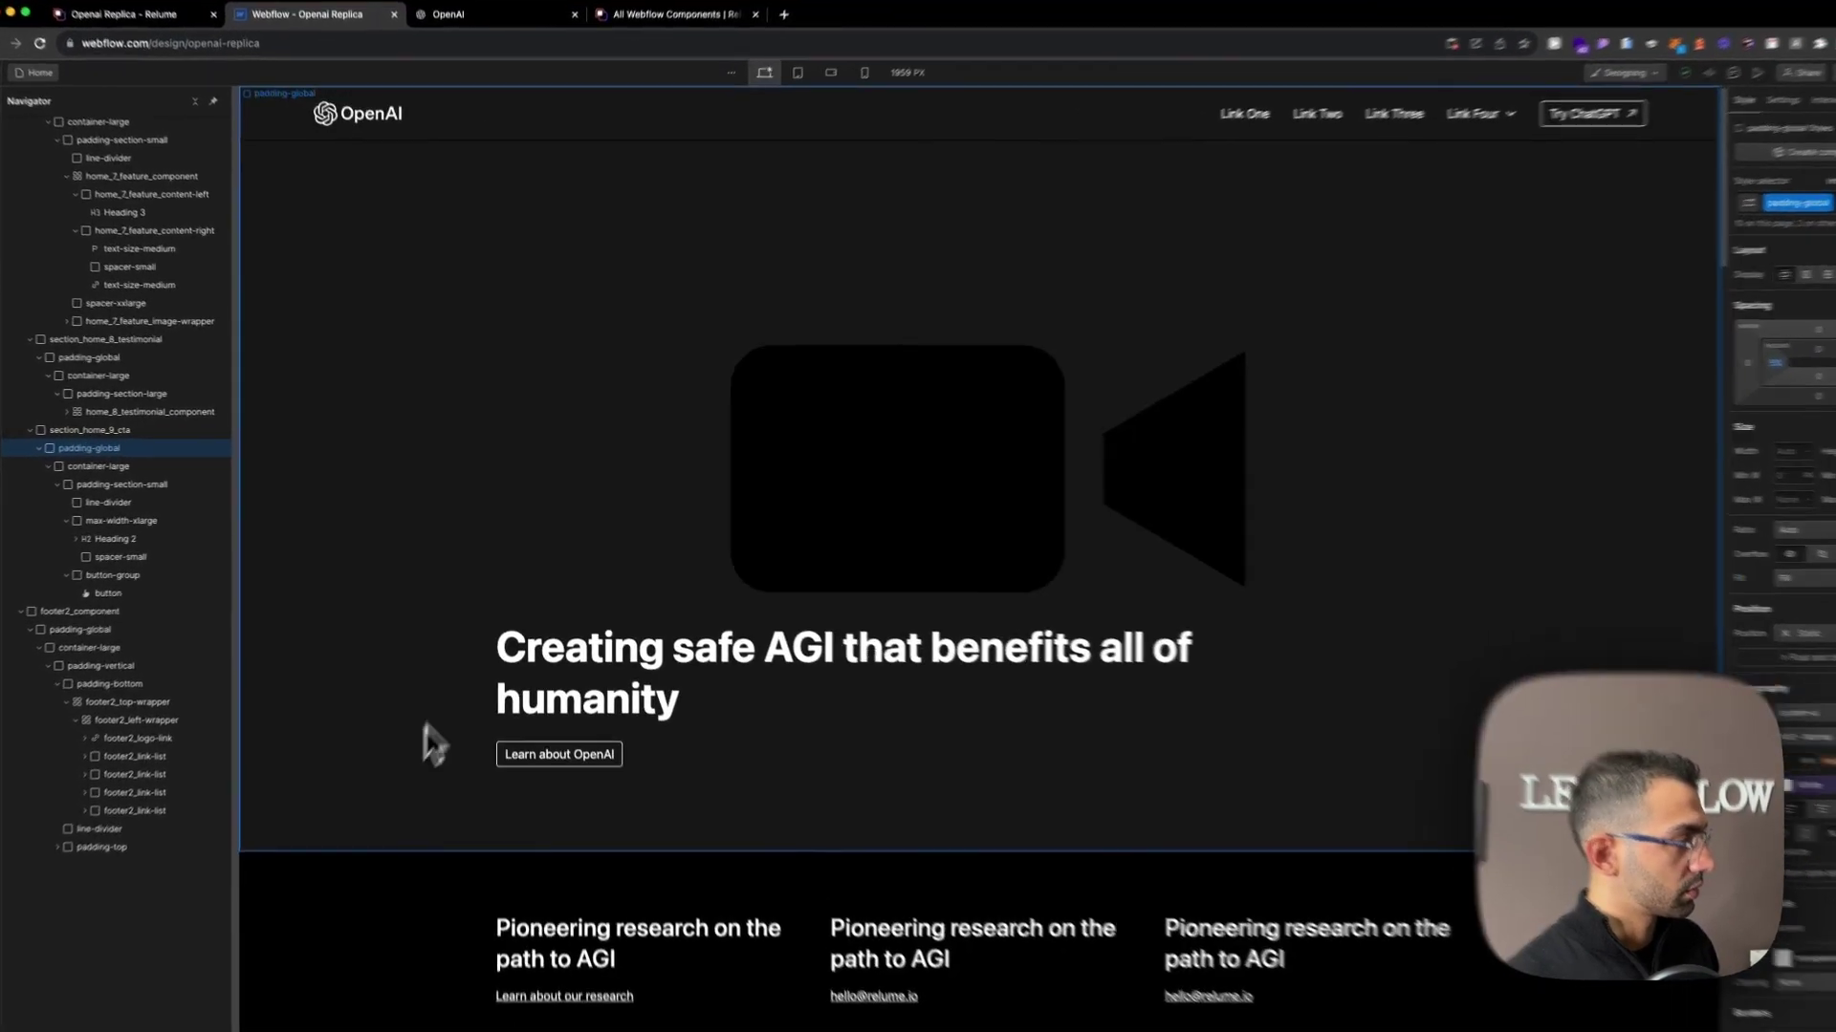
pyautogui.click(574, 456)
pyautogui.click(1660, 275)
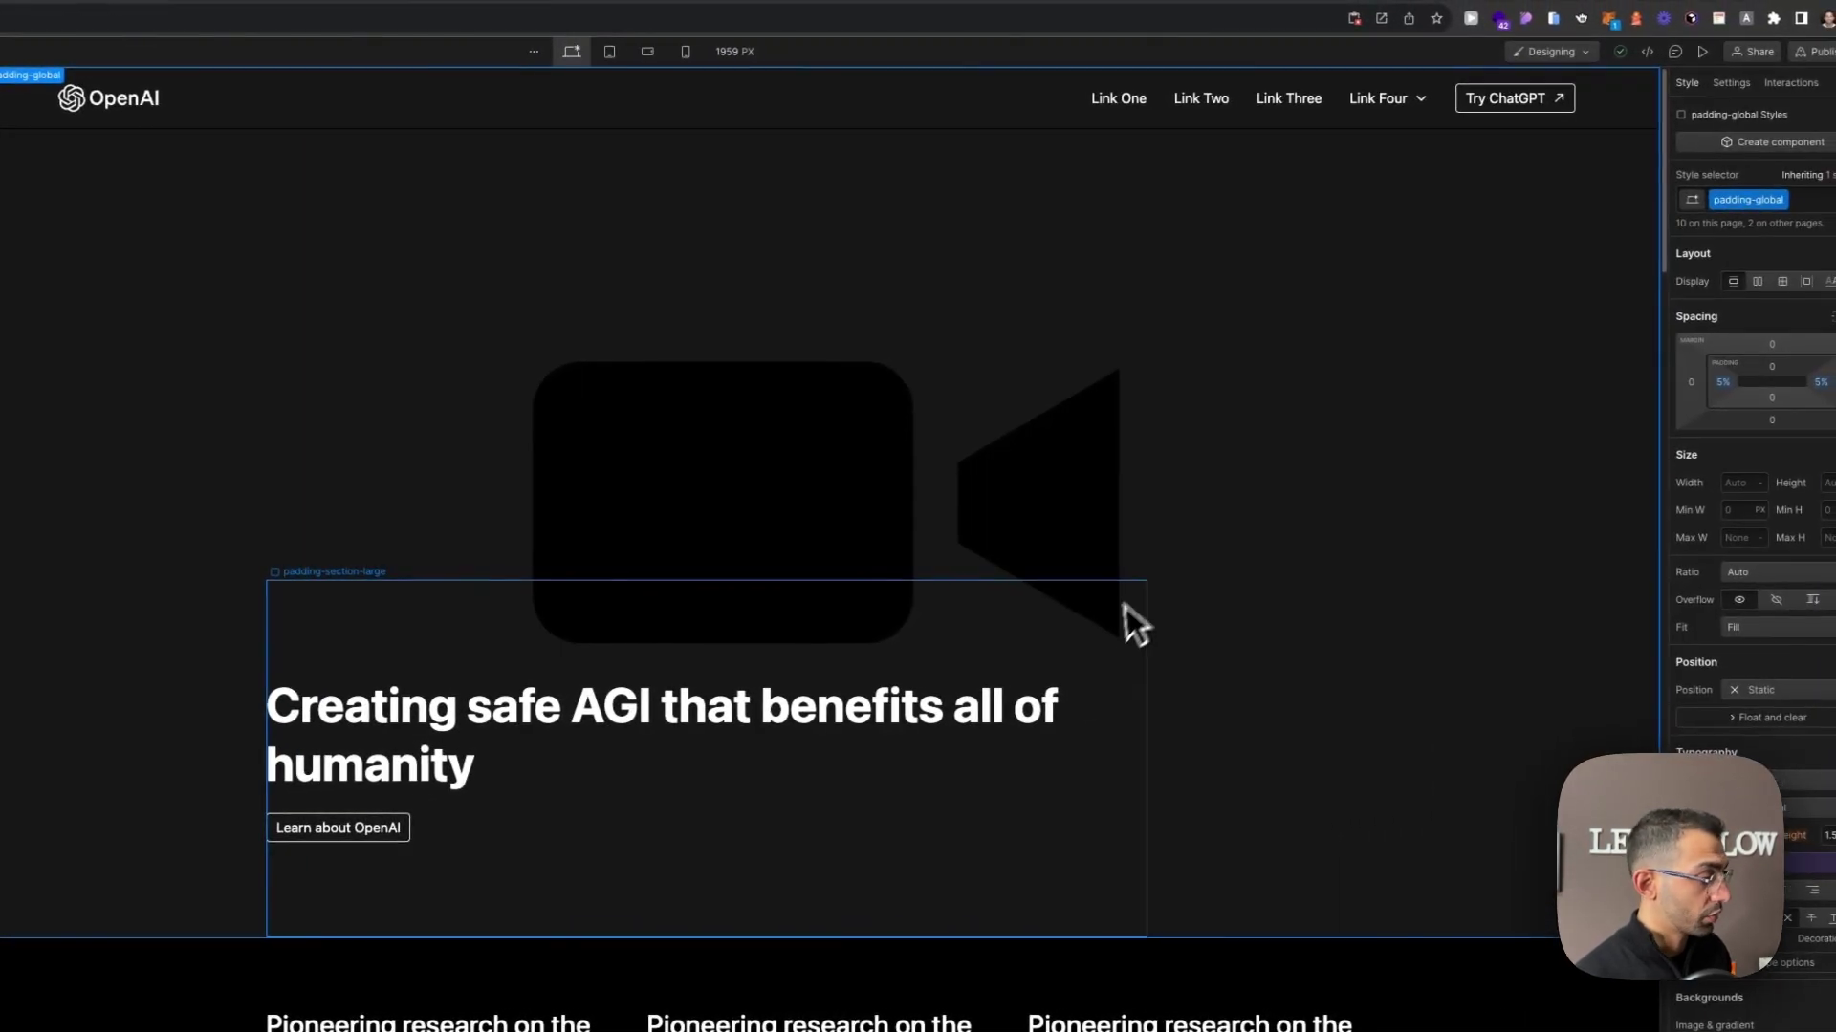
pyautogui.scroll(-5, 1358, 612)
pyautogui.scroll(-2, 1109, 643)
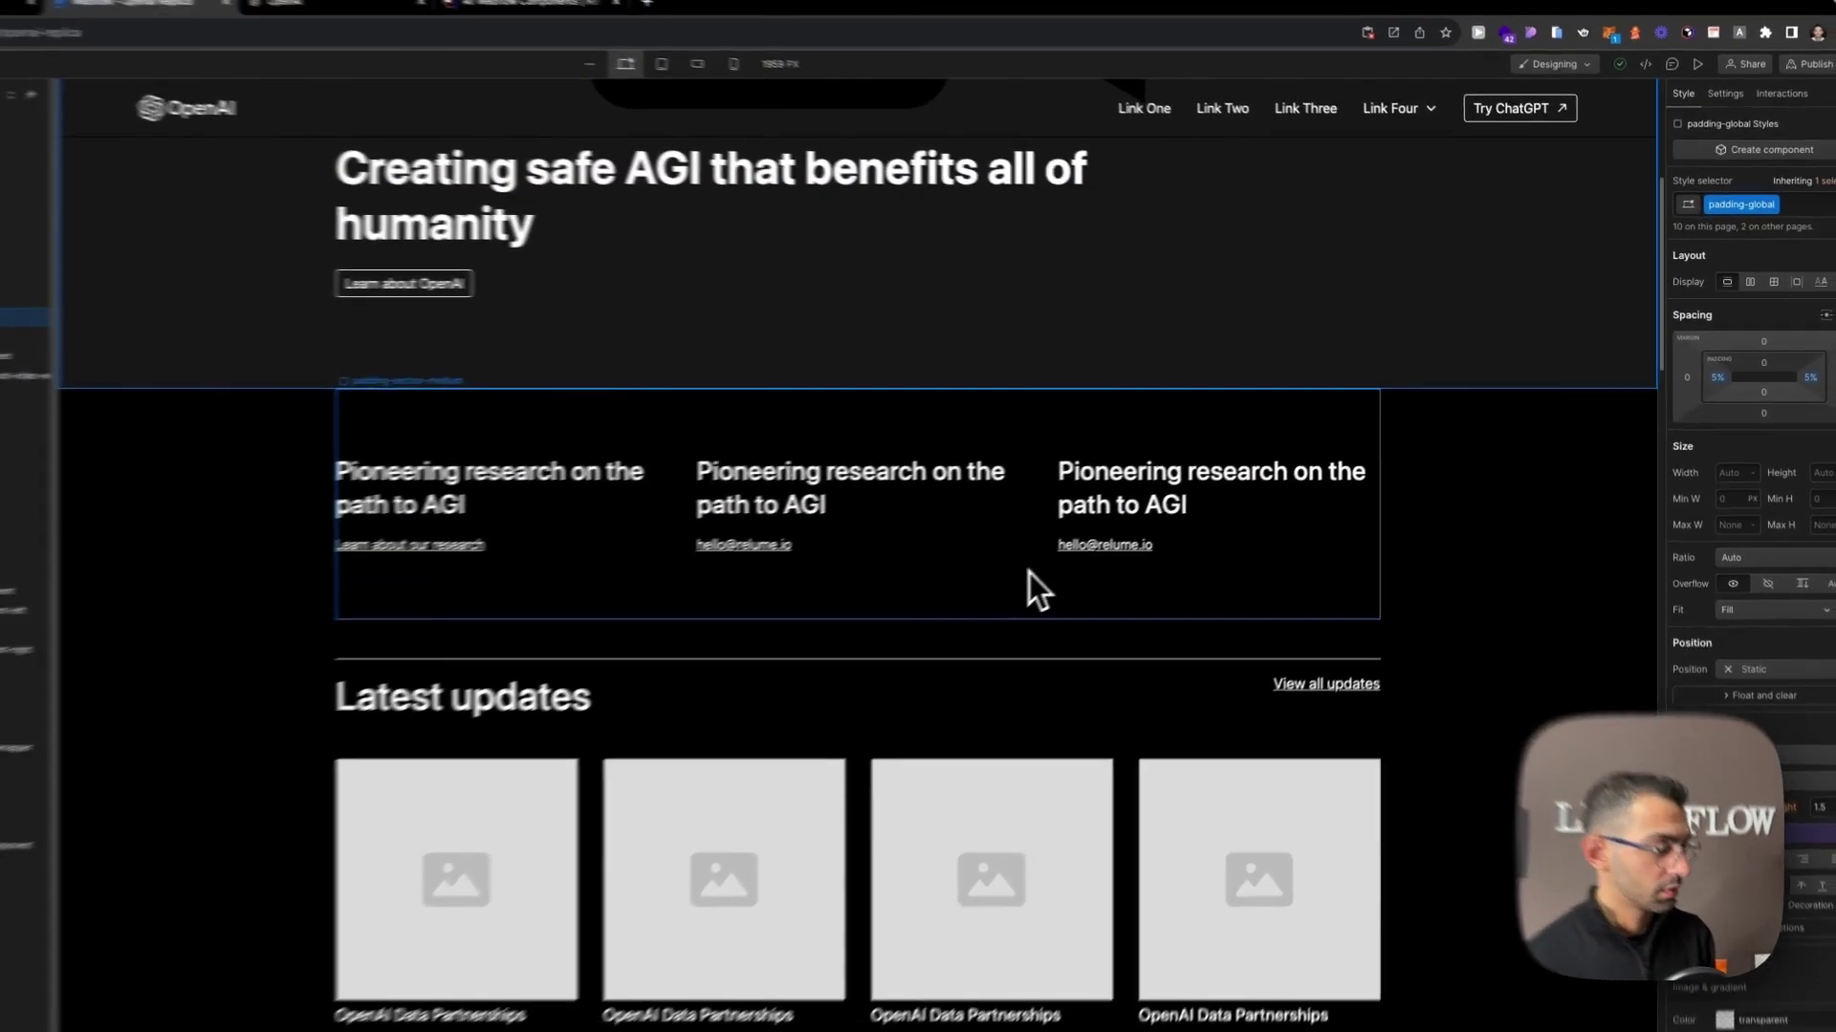
pyautogui.scroll(-5, 1076, 620)
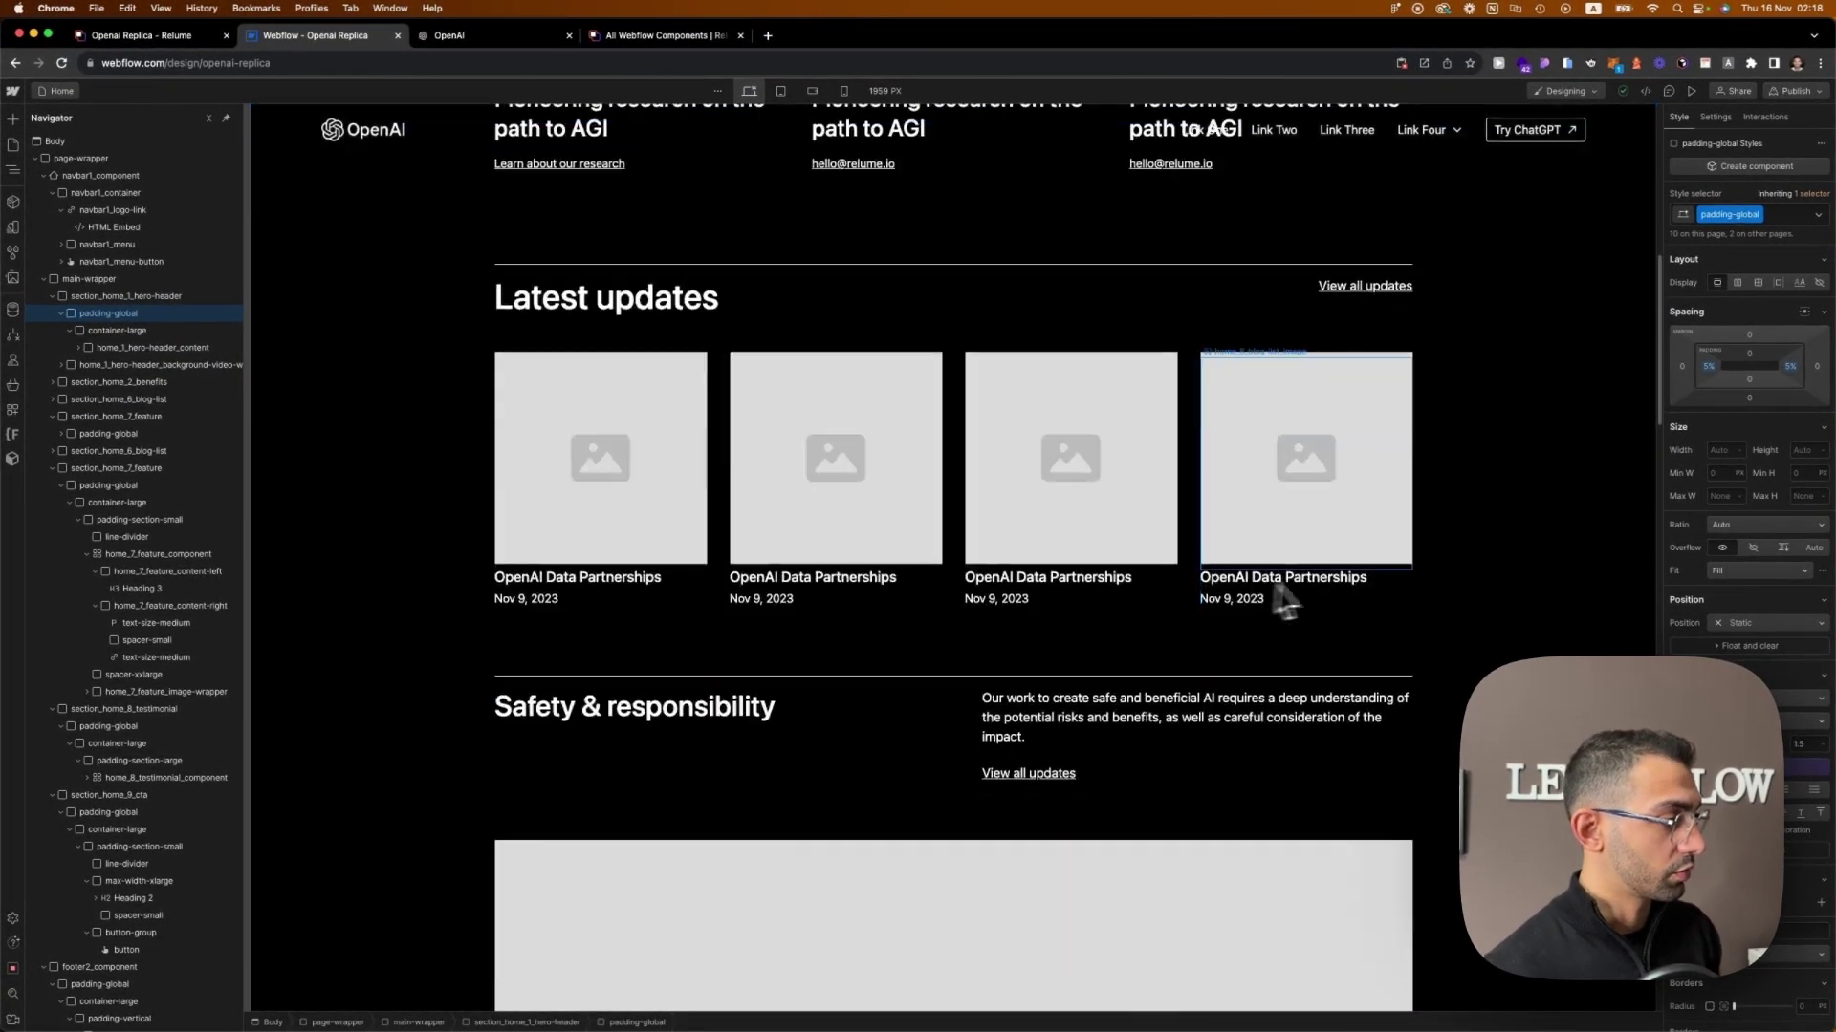
pyautogui.scroll(-3, 1065, 606)
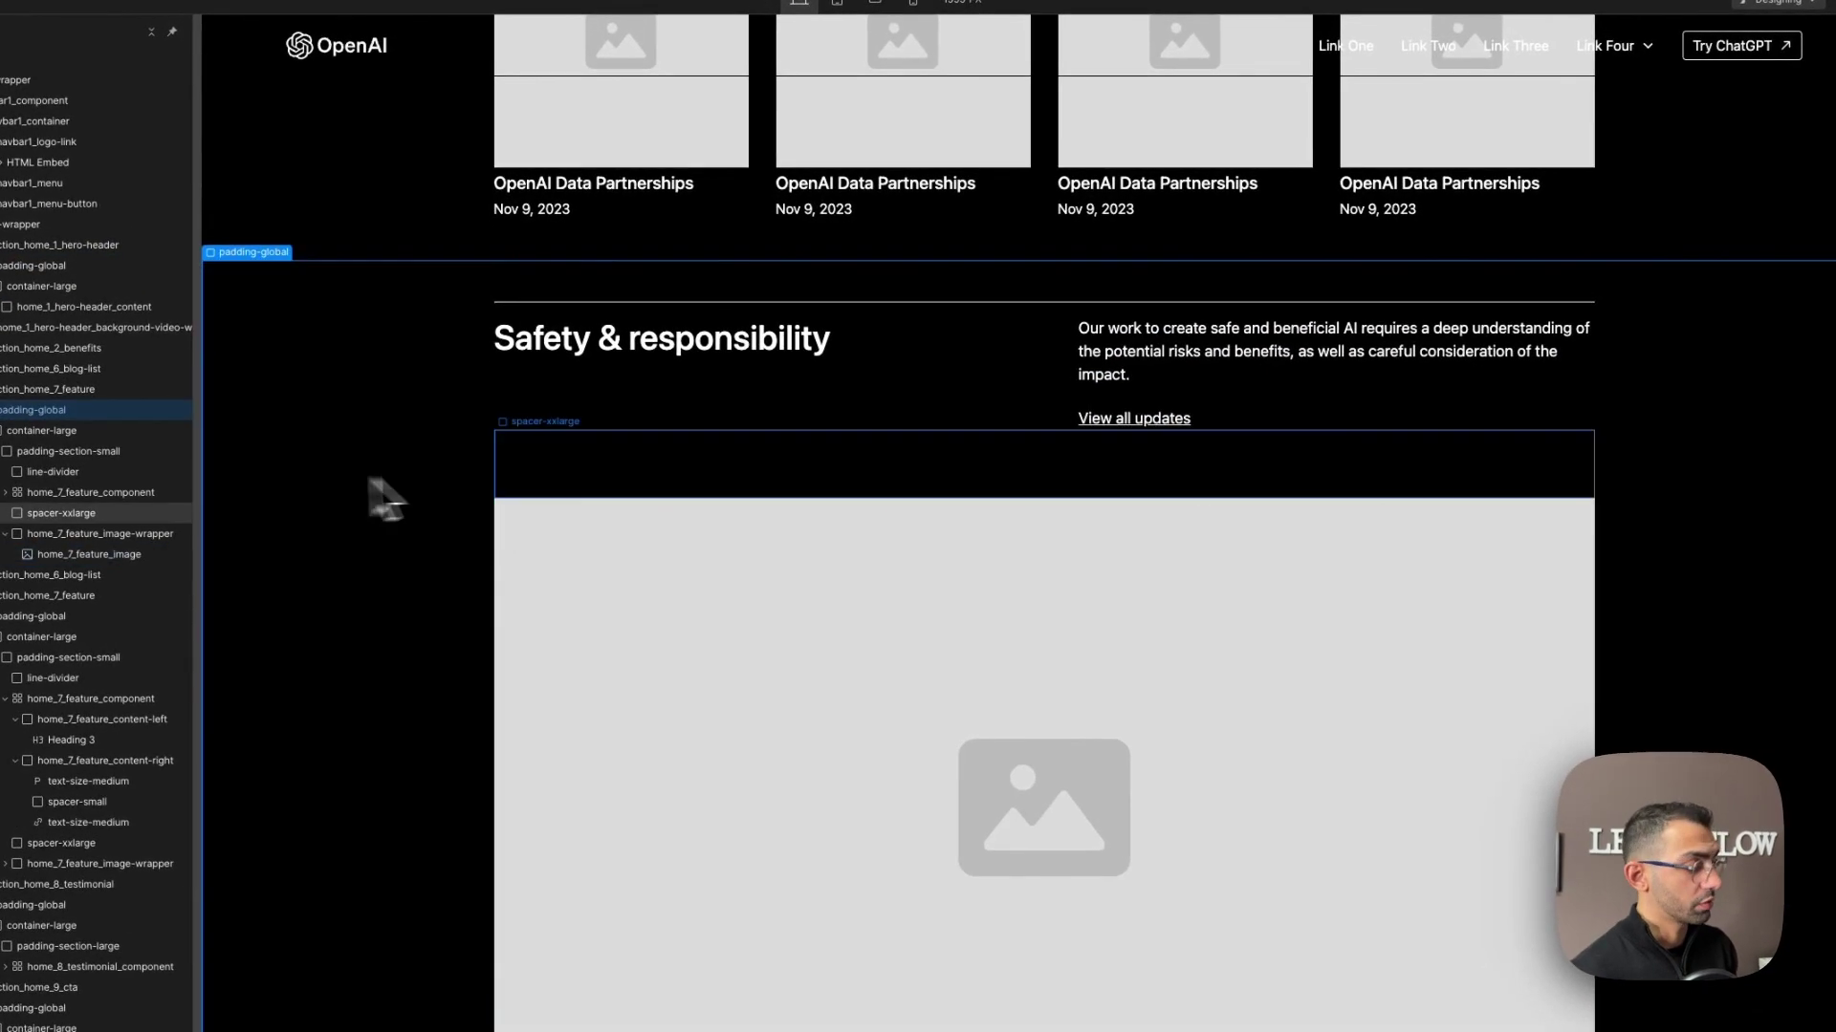
pyautogui.scroll(-5, 360, 500)
pyautogui.scroll(-5, 631, 514)
pyautogui.press('Delete')
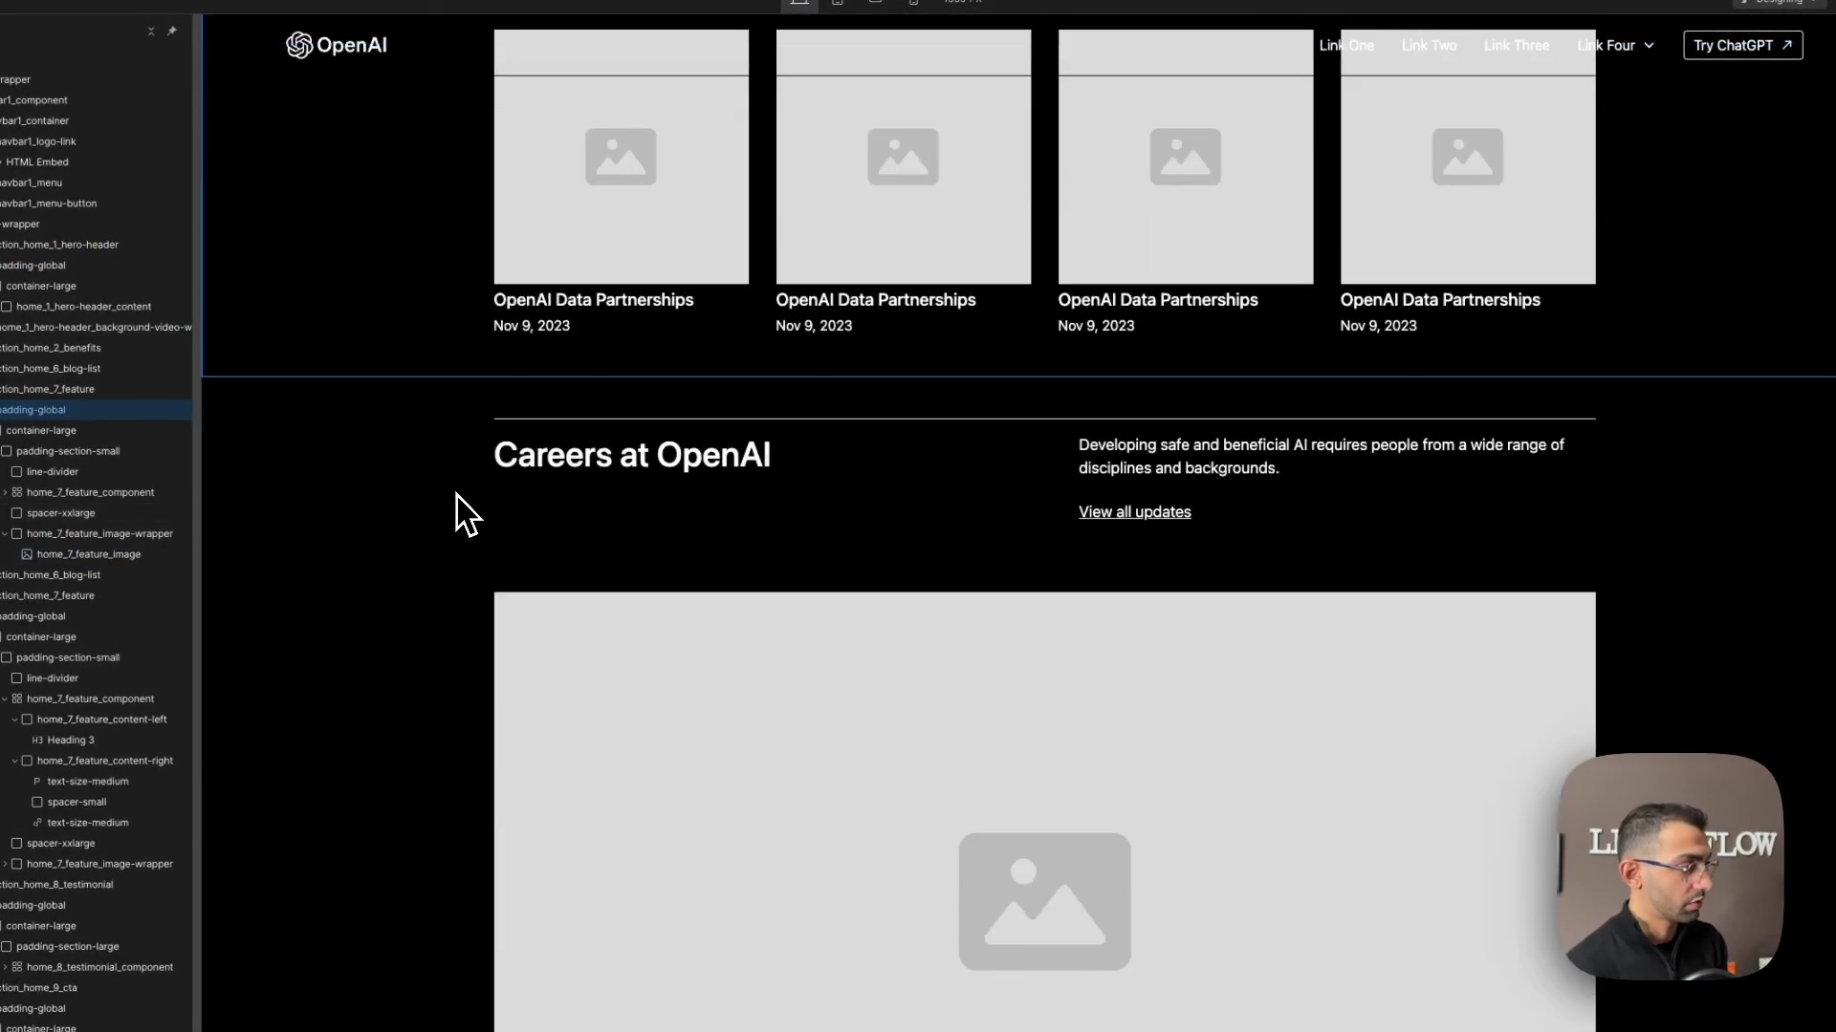